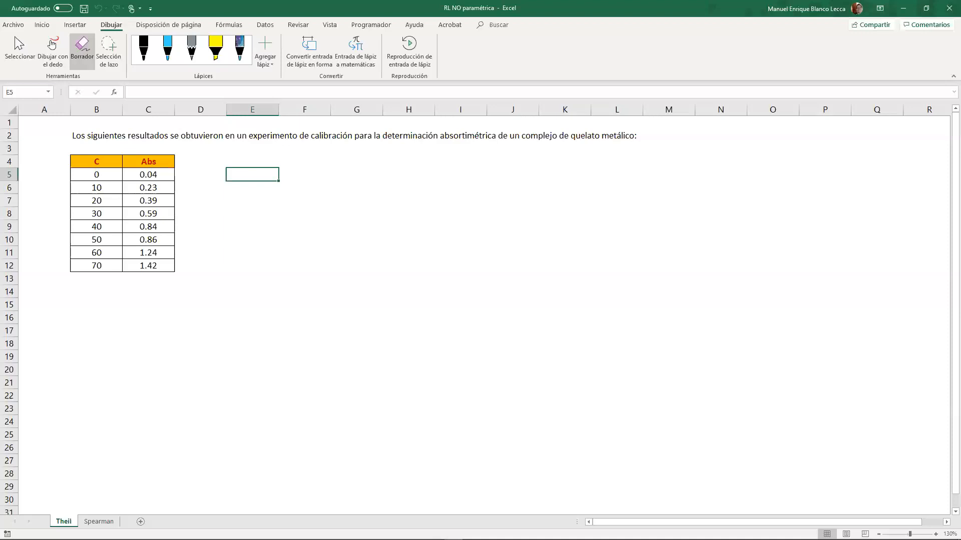
- Switch to Paint, enlarge the blank canvas to 1903 × 900 px and set the brush to its thinnest size
click(52, 26)
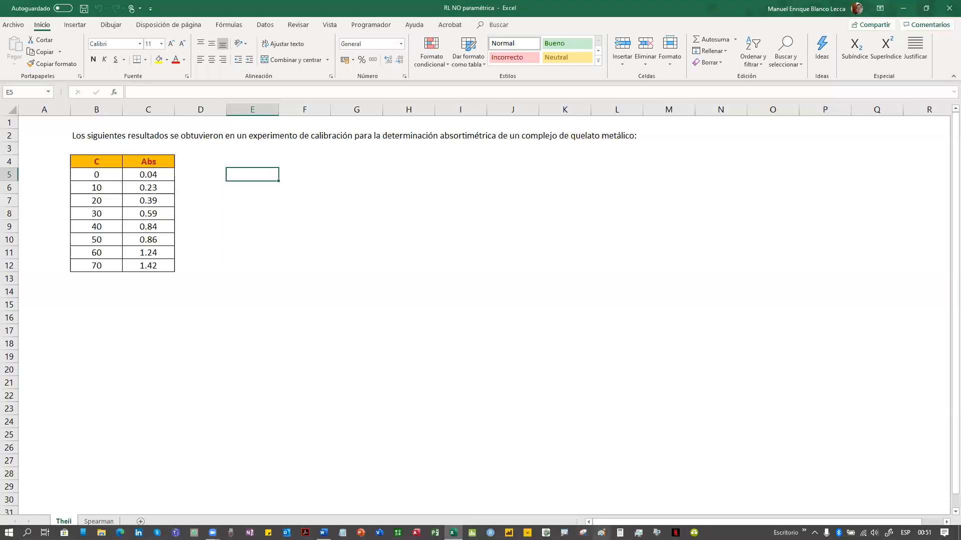
click(601, 532)
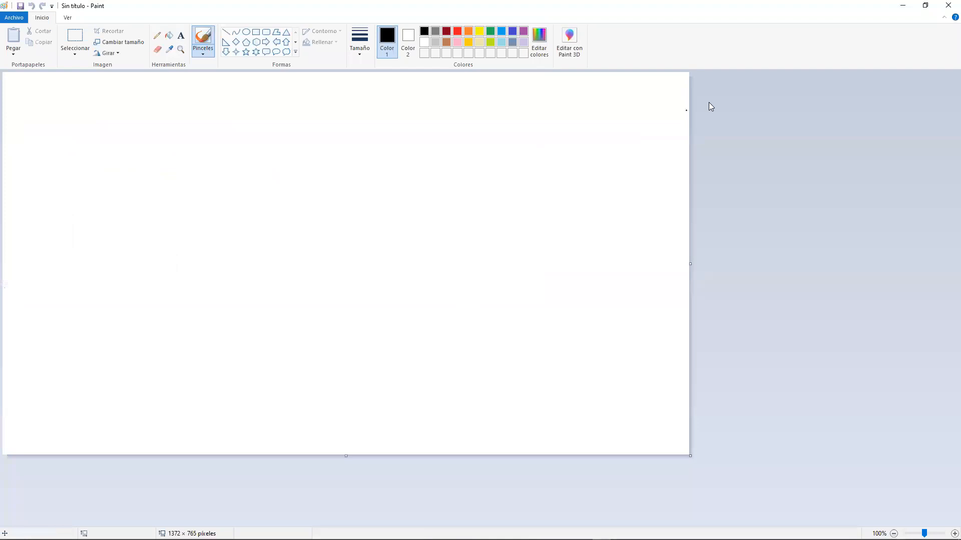
drag(691, 264, 955, 273)
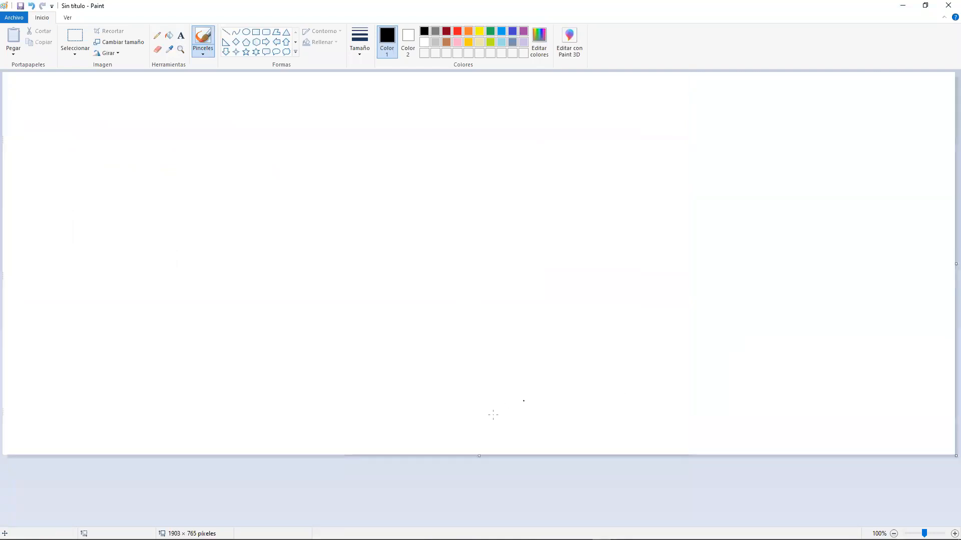
drag(481, 456, 481, 522)
click(360, 41)
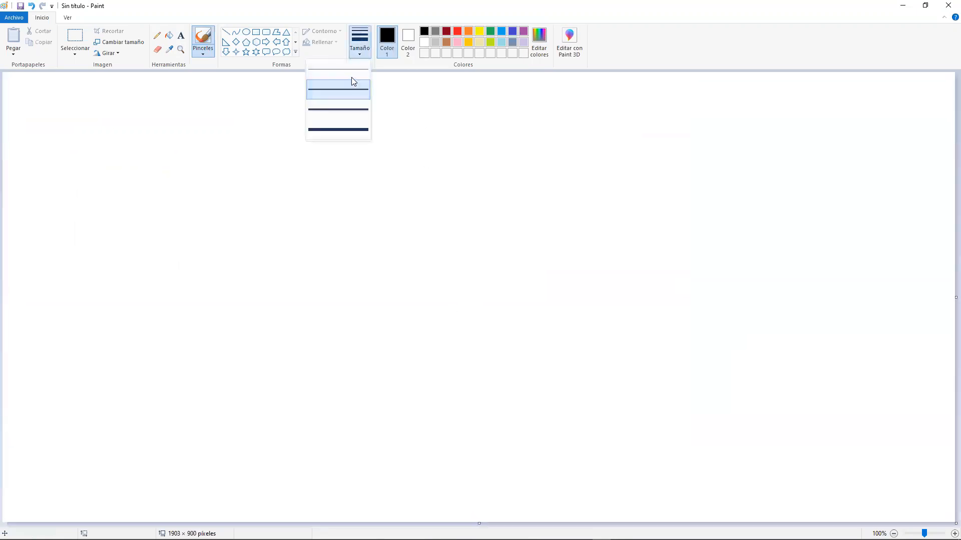
click(338, 71)
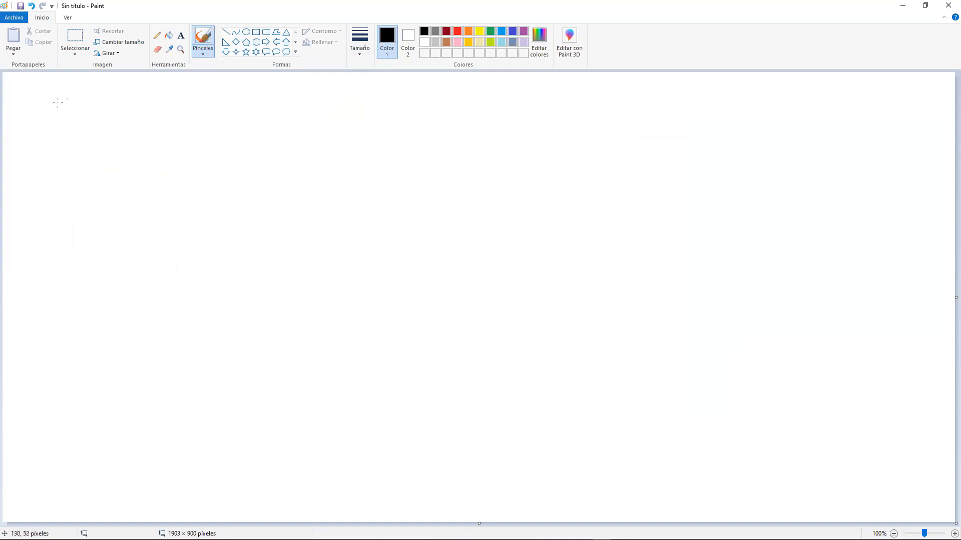
- Handwrite the title "Supuestos de la regresión de Pearson" in black along the top of the canvas
mouse_move(82, 94)
mouse_down()
mouse_move(58, 111)
mouse_move(186, 104)
mouse_up()
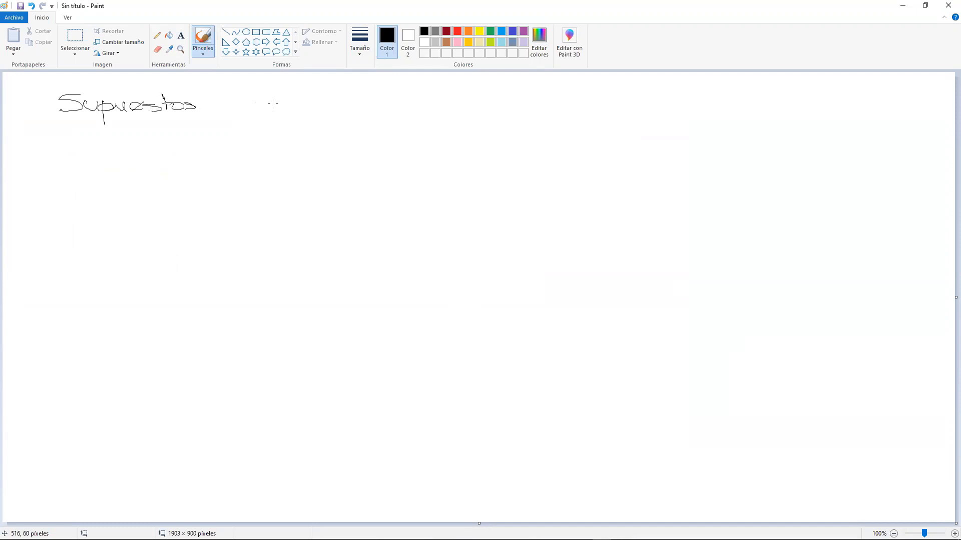
mouse_move(244, 100)
mouse_down()
mouse_move(247, 114)
mouse_move(290, 112)
mouse_up()
mouse_move(297, 106)
mouse_down()
mouse_move(348, 106)
mouse_move(359, 126)
mouse_move(338, 117)
mouse_move(373, 103)
mouse_move(417, 110)
mouse_move(404, 94)
mouse_move(452, 108)
mouse_up()
drag(450, 103, 468, 106)
mouse_move(490, 95)
mouse_down()
mouse_move(492, 108)
mouse_move(508, 98)
mouse_move(572, 109)
mouse_up()
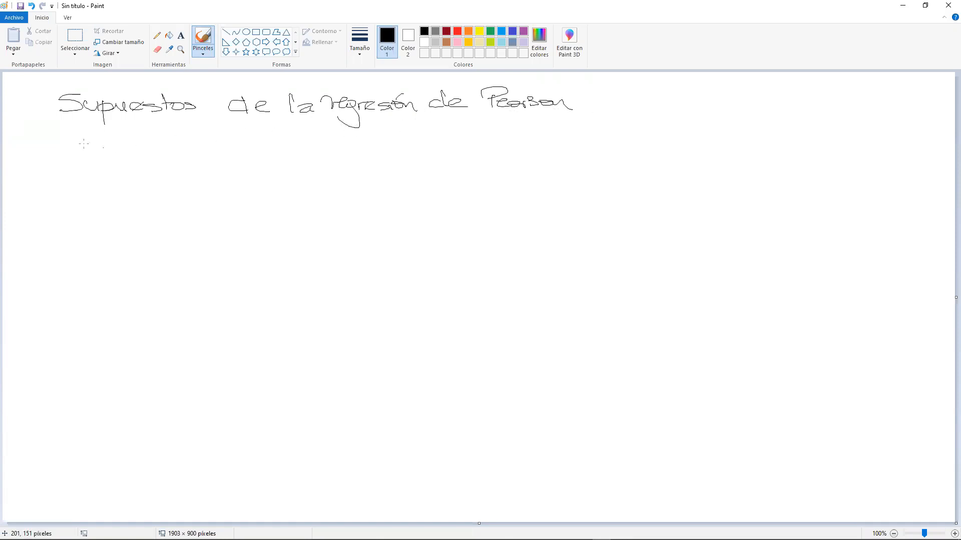
- Sketch a graph beside the title with Y and X axes, a rising black line and five blue crosses around it
mouse_move(666, 87)
mouse_down()
mouse_move(663, 152)
mouse_move(761, 152)
mouse_move(790, 165)
mouse_move(768, 166)
mouse_up()
drag(632, 84, 645, 89)
drag(653, 85, 638, 107)
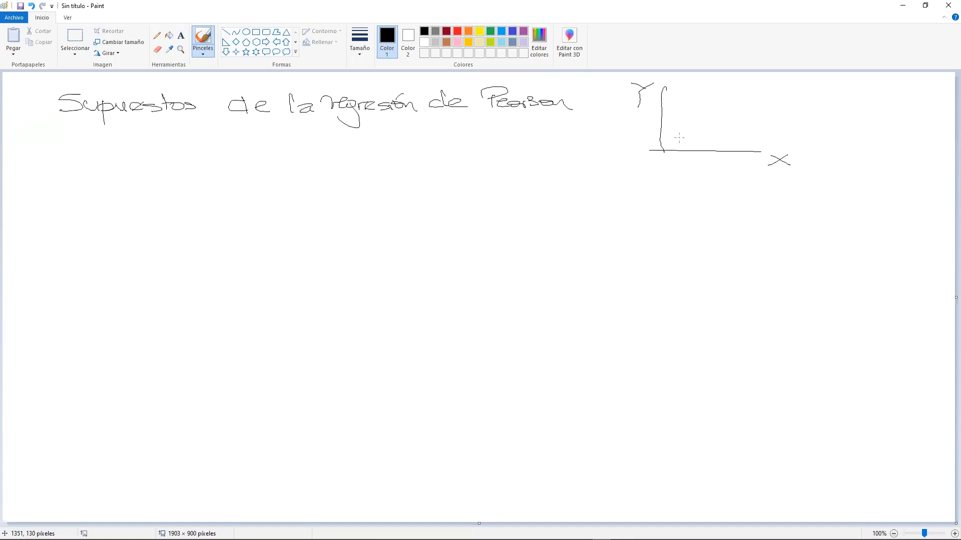
drag(679, 135, 768, 100)
click(513, 33)
mouse_move(684, 131)
mouse_down()
mouse_move(742, 126)
mouse_move(748, 107)
mouse_move(738, 108)
mouse_move(775, 116)
mouse_up()
drag(761, 112, 769, 121)
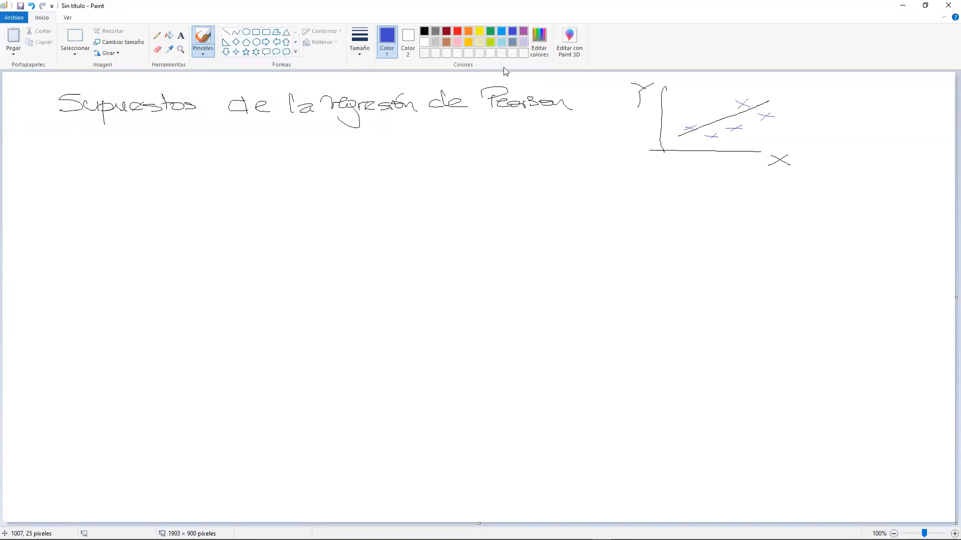
- Write circled point 1 in black as "∃ Corr(x,y) ← Cov" and double-underline Cov
click(425, 32)
mouse_move(77, 161)
mouse_down()
mouse_move(93, 161)
mouse_move(68, 160)
mouse_move(99, 151)
mouse_move(69, 145)
mouse_move(128, 139)
mouse_move(121, 161)
mouse_move(131, 152)
mouse_move(165, 160)
mouse_up()
drag(166, 155, 173, 158)
mouse_move(173, 160)
mouse_down()
mouse_move(181, 152)
mouse_move(229, 158)
mouse_up()
mouse_move(225, 148)
mouse_down()
mouse_move(211, 160)
mouse_move(361, 144)
mouse_up()
drag(338, 162, 365, 165)
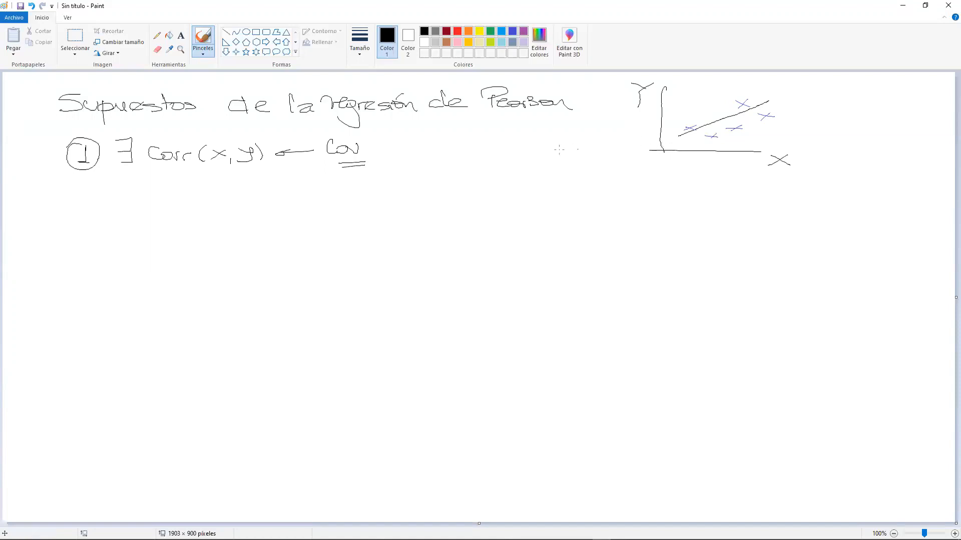
- Write "r = 0,0008 ≈ 0?" beside Cov and draw curved arrows from Cov and r towards the zero
drag(414, 146, 445, 145)
drag(453, 149, 462, 148)
drag(452, 154, 482, 149)
drag(490, 151, 608, 151)
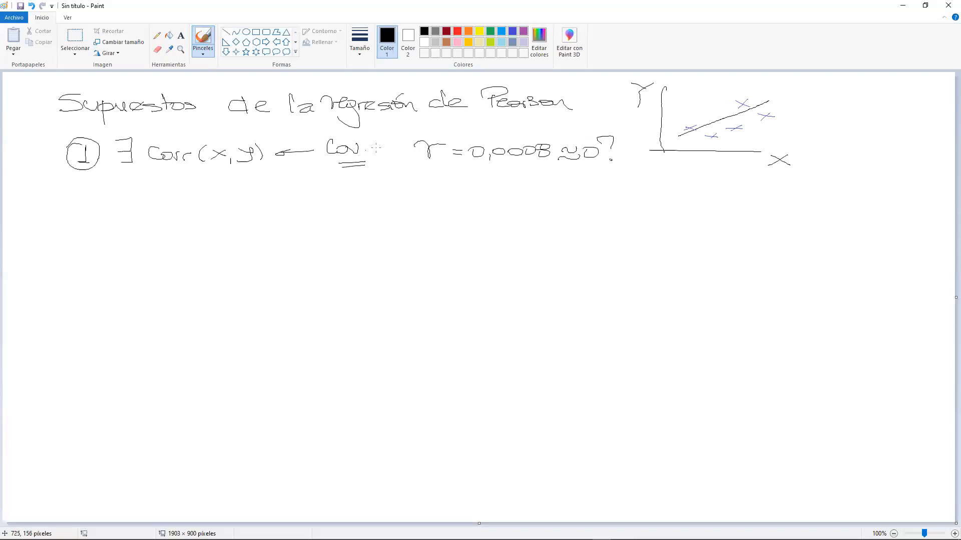
mouse_move(371, 147)
mouse_down()
mouse_move(488, 128)
mouse_move(585, 129)
mouse_move(558, 136)
mouse_up()
mouse_move(442, 168)
mouse_down()
mouse_move(569, 163)
mouse_move(560, 171)
mouse_up()
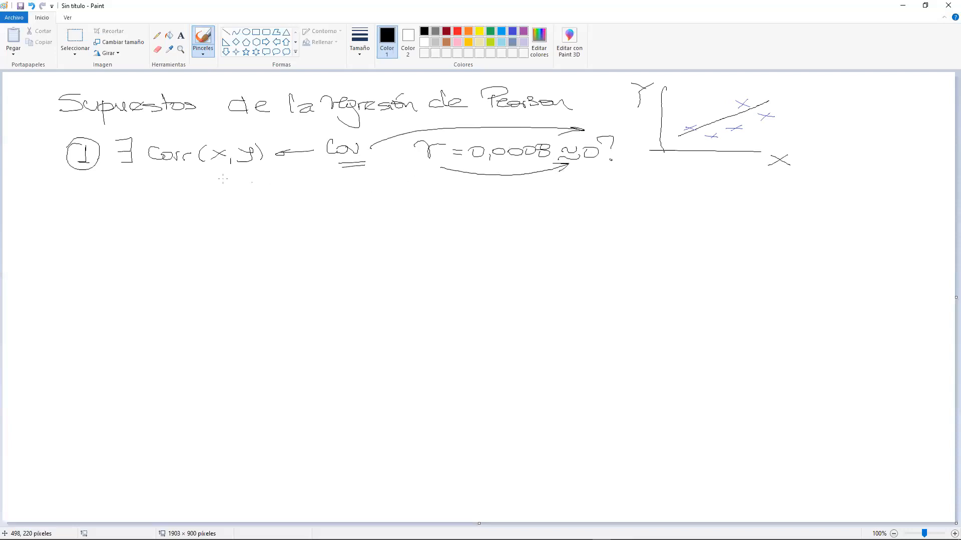
- Label Corr as "T regresión" and write the statistic T0 = |r|×√(n−2) / √(1−R²) beneath point 1
mouse_move(181, 172)
mouse_down()
mouse_move(182, 191)
mouse_move(206, 174)
mouse_move(204, 190)
mouse_move(216, 195)
mouse_move(235, 189)
mouse_move(328, 204)
mouse_move(339, 190)
mouse_move(380, 201)
mouse_move(397, 188)
mouse_move(412, 203)
mouse_up()
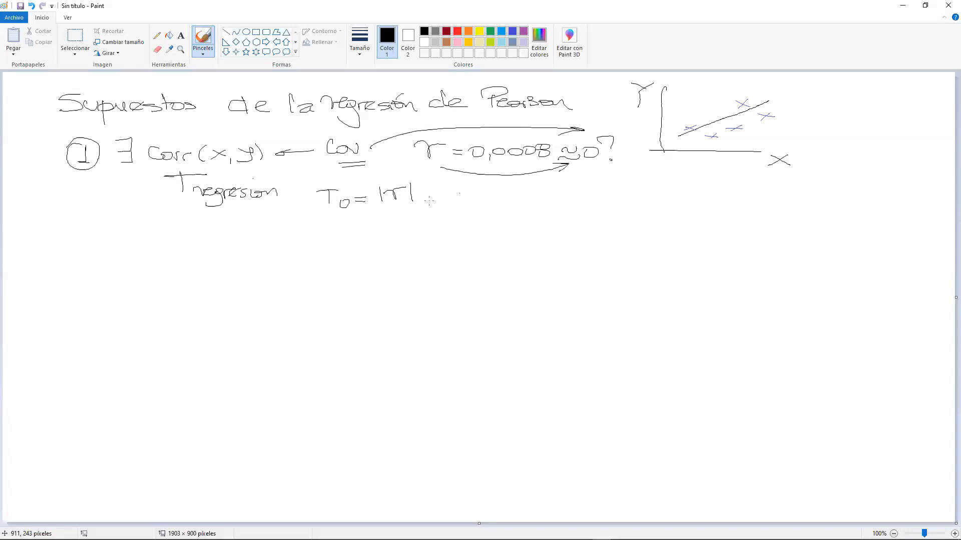
drag(422, 197, 487, 184)
drag(449, 196, 488, 202)
drag(488, 185, 492, 188)
drag(390, 215, 475, 212)
mouse_move(400, 235)
mouse_down()
mouse_move(418, 223)
mouse_move(470, 223)
mouse_move(427, 240)
mouse_move(477, 233)
mouse_up()
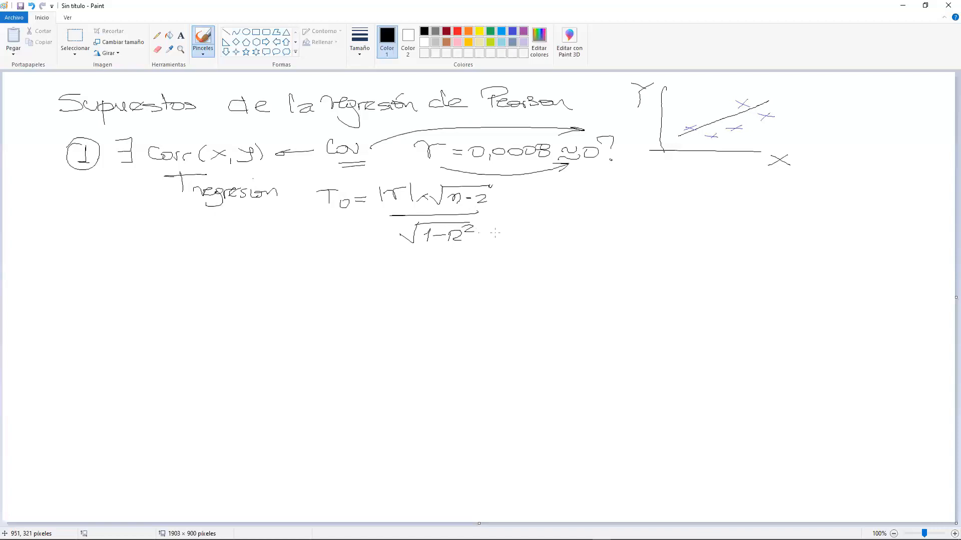
- Write the critical value "tc (1−α/2; n−2)" beside the T0 formula and put a check mark next to point 1
mouse_move(574, 190)
mouse_down()
mouse_move(572, 214)
mouse_move(592, 194)
mouse_move(598, 216)
mouse_move(611, 221)
mouse_move(650, 207)
mouse_move(668, 216)
mouse_up()
drag(672, 207, 751, 210)
drag(757, 205, 789, 221)
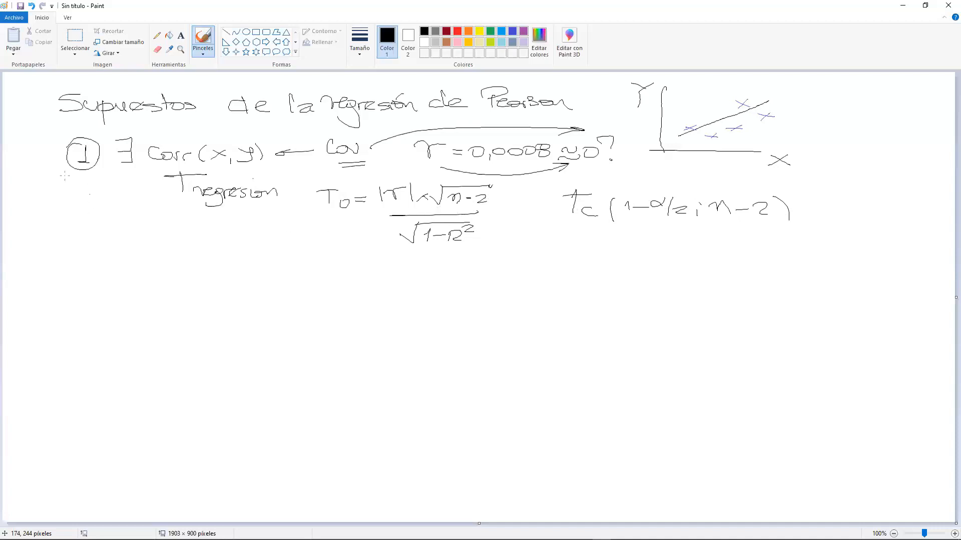
drag(40, 167, 30, 175)
- Write circled point 2 as "Normalidad bivariada" followed by X → N(μ; σ)
mouse_move(83, 249)
mouse_down()
mouse_move(104, 266)
mouse_move(81, 242)
mouse_up()
mouse_move(136, 250)
mouse_down()
mouse_move(144, 245)
mouse_move(153, 260)
mouse_move(322, 250)
mouse_move(429, 270)
mouse_up()
mouse_move(429, 257)
mouse_down()
mouse_move(411, 272)
mouse_move(501, 267)
mouse_move(508, 253)
mouse_move(519, 270)
mouse_up()
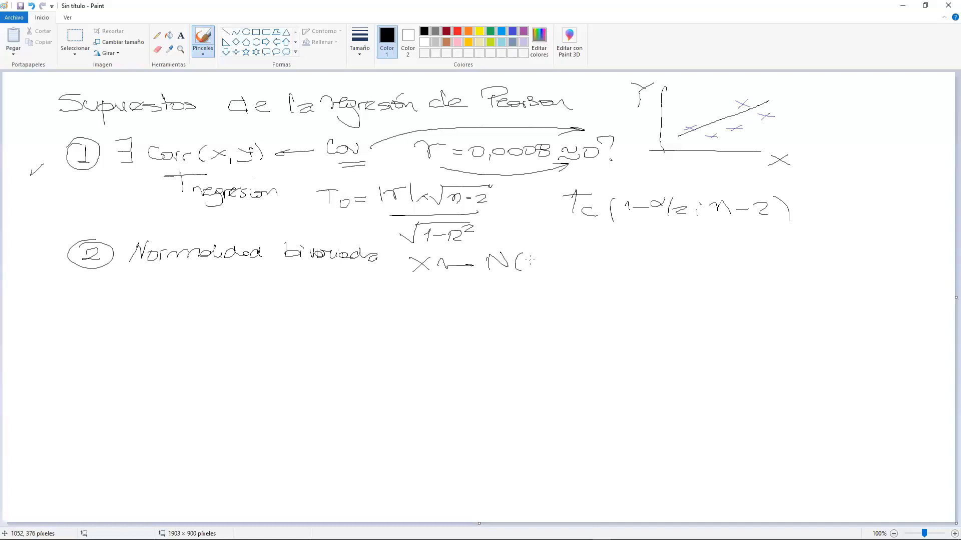
drag(527, 274, 547, 270)
mouse_move(561, 257)
mouse_down()
mouse_move(554, 264)
mouse_move(564, 256)
mouse_move(571, 273)
mouse_up()
- Add Y → N(μ1; σ1) to point 2 and mark the N of both distributions underneath
mouse_move(625, 253)
mouse_down()
mouse_move(636, 277)
mouse_move(620, 274)
mouse_move(749, 269)
mouse_move(752, 254)
mouse_move(763, 276)
mouse_move(796, 262)
mouse_up()
mouse_move(794, 256)
mouse_down()
mouse_move(793, 271)
mouse_move(836, 259)
mouse_move(840, 276)
mouse_up()
drag(852, 252, 853, 274)
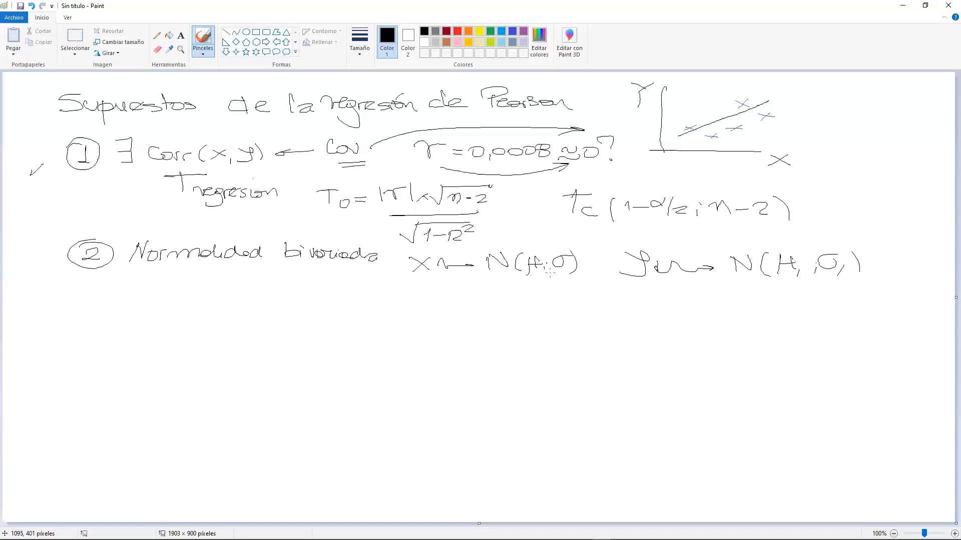
drag(493, 281, 511, 277)
drag(735, 278, 760, 278)
- Write "Paramétrica" underlined beside the graph and put a check mark next to point 2
mouse_move(828, 97)
mouse_down()
mouse_move(829, 121)
mouse_move(849, 102)
mouse_move(830, 111)
mouse_move(954, 116)
mouse_up()
drag(836, 136, 934, 133)
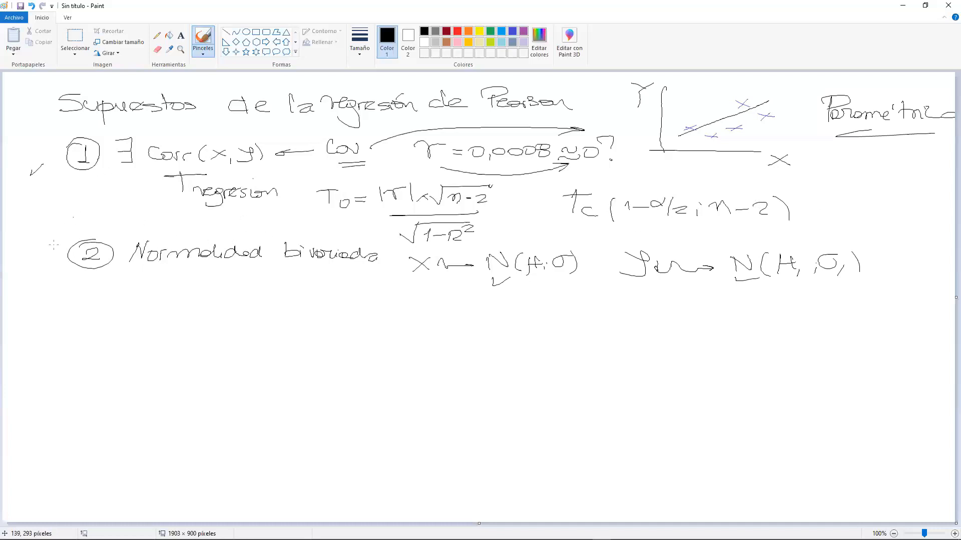
drag(40, 255, 57, 243)
- Write checked, circled point 3 "Validar el modelo:" with Y = ax+b inside a cloud and an arrow to "ANOVA Regresión"
mouse_move(89, 294)
mouse_down()
mouse_move(100, 315)
mouse_move(92, 287)
mouse_up()
drag(47, 311, 58, 303)
drag(140, 295, 161, 309)
mouse_move(174, 298)
mouse_down()
mouse_move(176, 309)
mouse_move(196, 309)
mouse_move(218, 289)
mouse_move(237, 300)
mouse_move(315, 306)
mouse_move(336, 303)
mouse_move(339, 290)
mouse_move(347, 304)
mouse_move(364, 293)
mouse_move(433, 303)
mouse_move(441, 320)
mouse_move(512, 317)
mouse_up()
mouse_move(513, 307)
mouse_down()
mouse_move(499, 317)
mouse_move(533, 311)
mouse_up()
drag(530, 305, 531, 314)
mouse_move(446, 291)
mouse_down()
mouse_move(423, 289)
mouse_move(443, 328)
mouse_move(538, 330)
mouse_move(570, 308)
mouse_move(445, 291)
mouse_up()
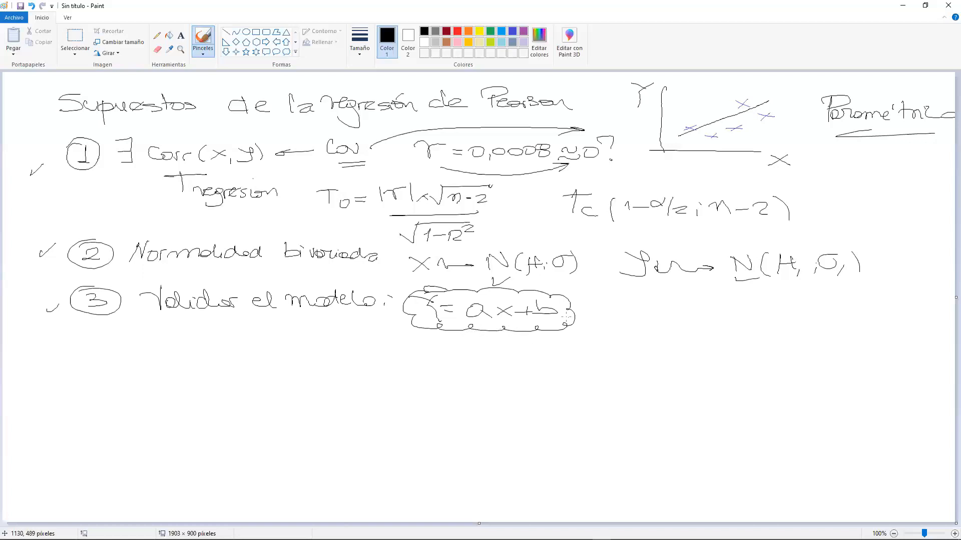
mouse_move(581, 317)
mouse_down()
mouse_move(647, 314)
mouse_move(655, 328)
mouse_move(675, 315)
mouse_move(678, 328)
mouse_move(712, 313)
mouse_move(734, 329)
mouse_move(845, 323)
mouse_up()
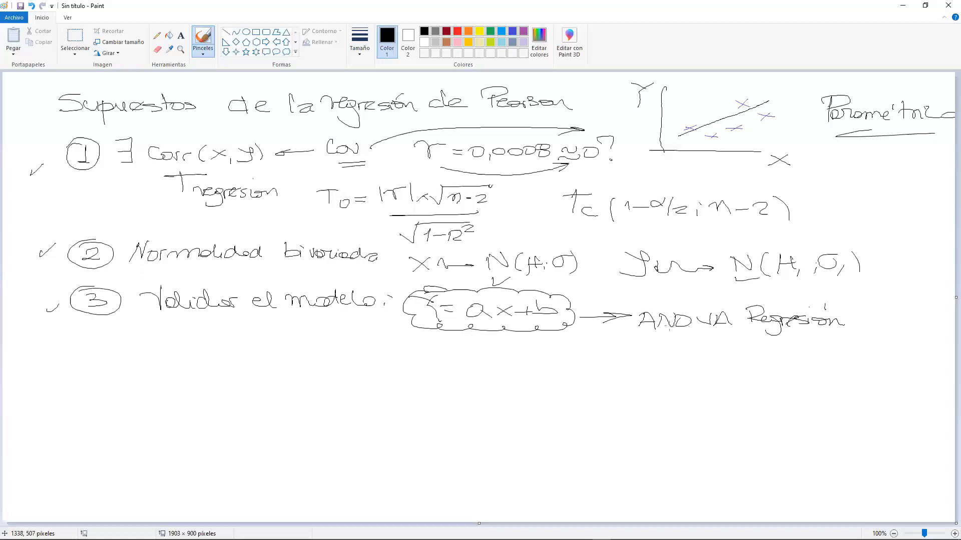
- Draw an arrow down from the model to the residual formula ei = Yobs − Yajustado and enclose the formula in a cloud
mouse_move(391, 340)
mouse_down()
mouse_move(407, 331)
mouse_move(300, 364)
mouse_up()
mouse_move(306, 351)
mouse_down()
mouse_move(301, 362)
mouse_move(320, 360)
mouse_up()
mouse_move(166, 372)
mouse_down()
mouse_move(185, 384)
mouse_move(228, 371)
mouse_move(226, 385)
mouse_move(249, 386)
mouse_up()
mouse_move(252, 382)
mouse_down()
mouse_move(259, 389)
mouse_move(260, 373)
mouse_up()
mouse_move(249, 377)
mouse_down()
mouse_move(277, 373)
mouse_move(294, 382)
mouse_move(290, 394)
mouse_move(356, 384)
mouse_up()
mouse_move(176, 355)
mouse_down()
mouse_move(155, 358)
mouse_move(175, 397)
mouse_move(274, 401)
mouse_move(359, 373)
mouse_move(281, 356)
mouse_move(166, 353)
mouse_up()
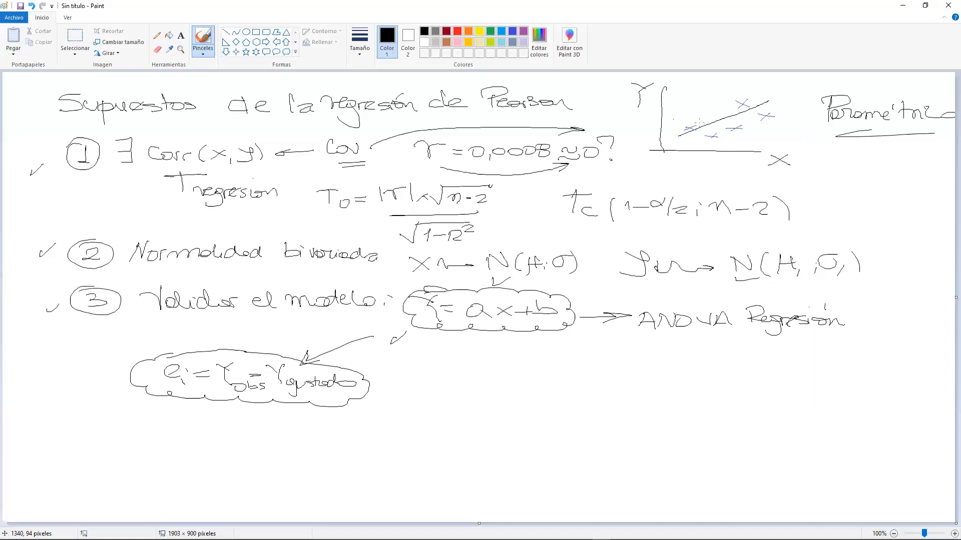
- Annotate the graph in red: circle two points, mark the gap to the line, and label "Yobs", "f(x)" and "Ajustado"
click(456, 32)
mouse_move(706, 130)
mouse_down()
mouse_move(708, 144)
mouse_move(706, 128)
mouse_move(747, 123)
mouse_up()
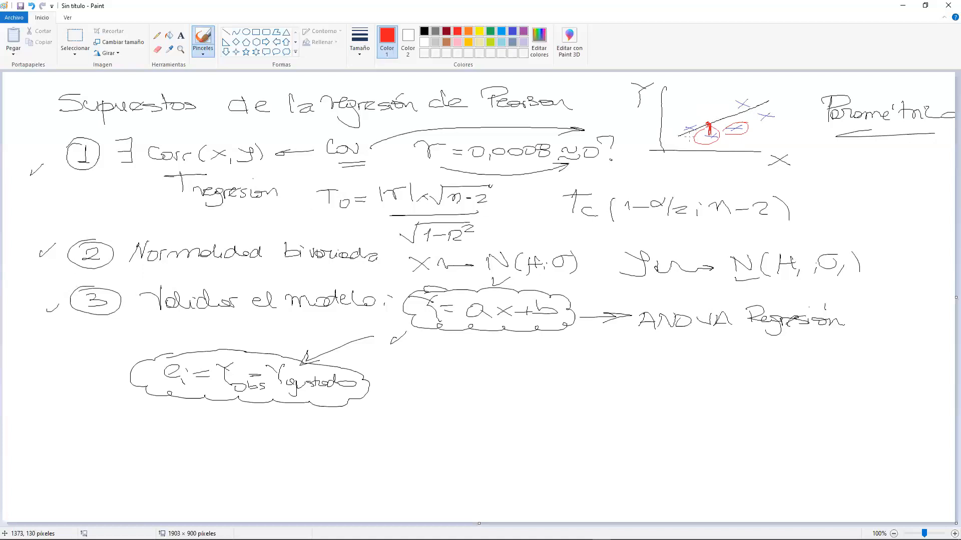
drag(709, 142, 740, 159)
mouse_move(779, 86)
mouse_down()
mouse_move(766, 100)
mouse_move(777, 93)
mouse_up()
mouse_move(774, 96)
mouse_down()
mouse_move(794, 102)
mouse_move(787, 107)
mouse_up()
mouse_move(714, 98)
mouse_down()
mouse_move(700, 116)
mouse_move(714, 110)
mouse_move(696, 86)
mouse_move(750, 88)
mouse_up()
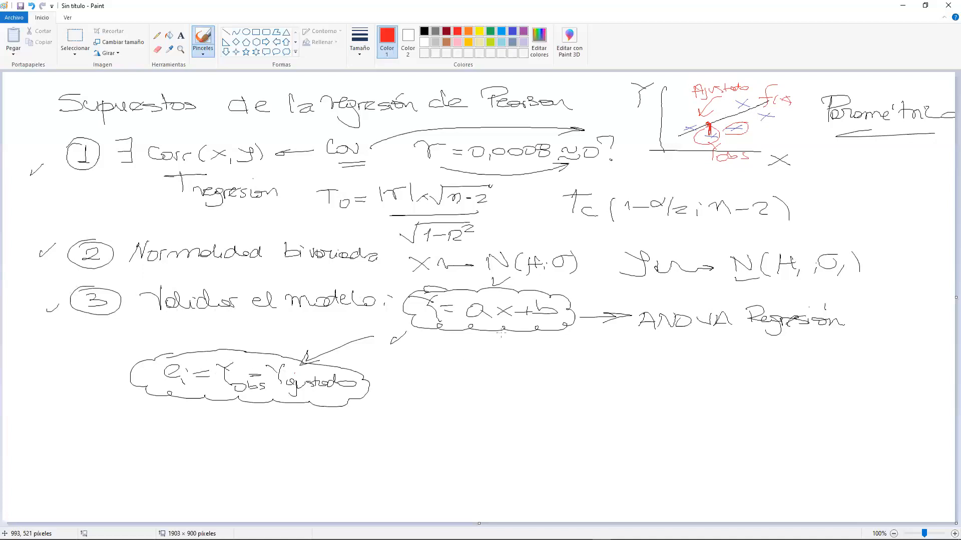
- Write "axi + b = yajust" in red below the model equation with an arrow pointing up to its x
mouse_move(514, 347)
mouse_down()
mouse_move(513, 327)
mouse_move(522, 368)
mouse_move(514, 370)
mouse_up()
mouse_move(528, 362)
mouse_down()
mouse_move(490, 365)
mouse_move(557, 364)
mouse_up()
mouse_move(551, 357)
mouse_down()
mouse_move(550, 369)
mouse_move(609, 364)
mouse_up()
mouse_move(621, 350)
mouse_down()
mouse_move(627, 360)
mouse_move(615, 376)
mouse_move(656, 373)
mouse_move(655, 386)
mouse_move(678, 372)
mouse_up()
drag(685, 365, 685, 371)
drag(676, 366, 693, 364)
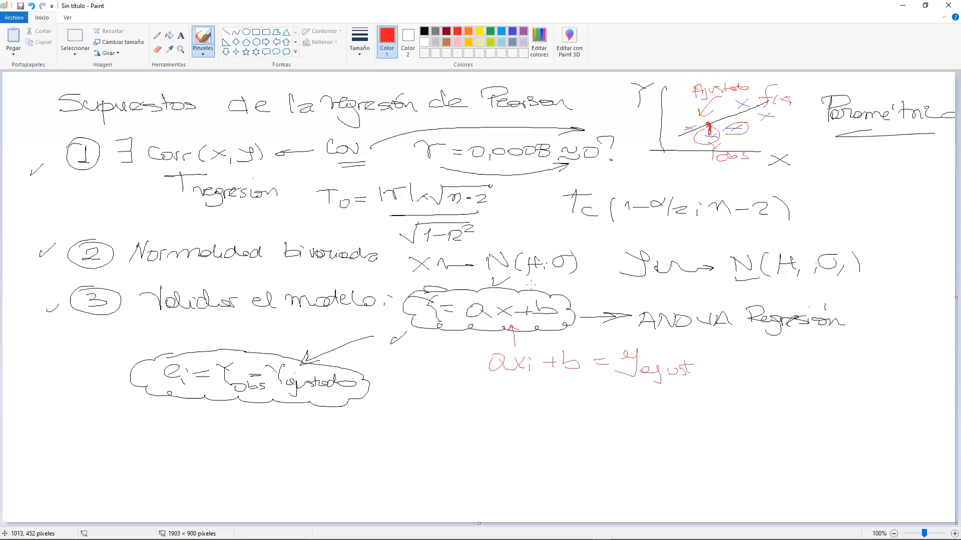
- Circle n and ei in red, then write "Análisis Residual" below with an arrow and a brace holding two check marks
drag(464, 190, 438, 190)
mouse_move(134, 386)
mouse_down()
mouse_move(173, 397)
mouse_move(140, 383)
mouse_up()
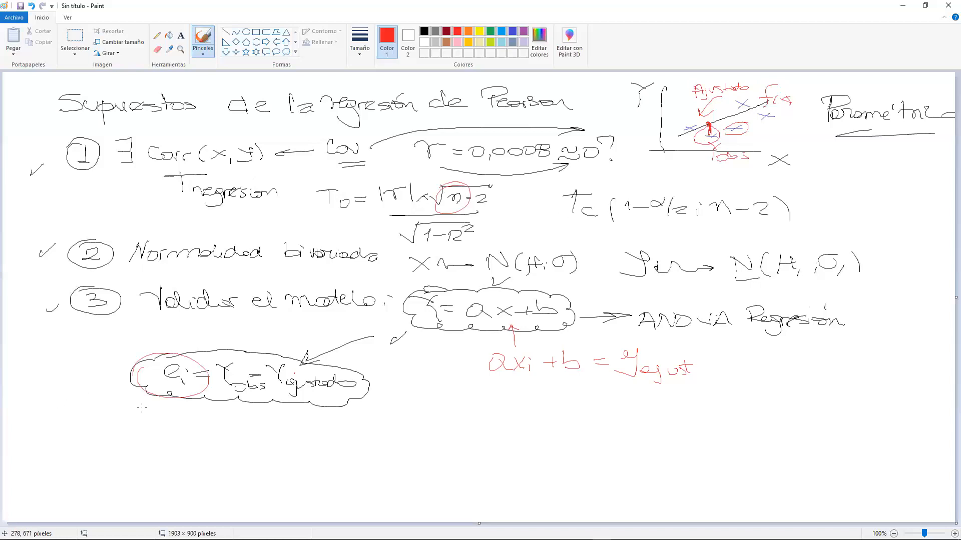
mouse_move(184, 433)
mouse_down()
mouse_move(216, 461)
mouse_move(256, 436)
mouse_move(254, 453)
mouse_move(309, 458)
mouse_move(309, 438)
mouse_move(372, 457)
mouse_move(427, 445)
mouse_move(463, 453)
mouse_move(467, 436)
mouse_move(493, 442)
mouse_move(514, 475)
mouse_up()
drag(524, 425, 540, 417)
drag(535, 463, 562, 456)
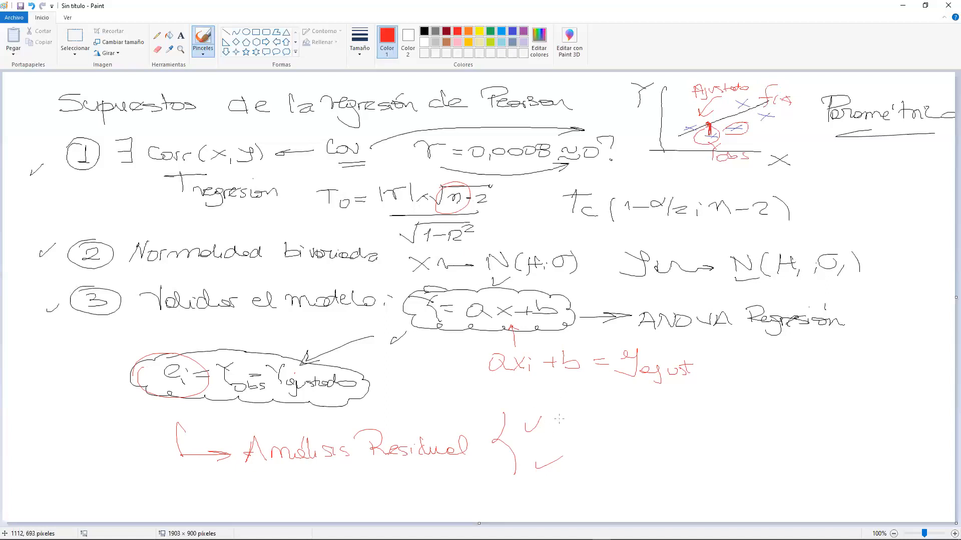
- Fill the brace with {ei} → N(μ2; σ2) and "ei independientes: ei vs Yajust"
mouse_move(575, 414)
mouse_down()
mouse_move(569, 431)
mouse_move(590, 416)
mouse_up()
mouse_move(582, 419)
mouse_down()
mouse_move(688, 425)
mouse_move(719, 414)
mouse_move(745, 431)
mouse_move(767, 422)
mouse_up()
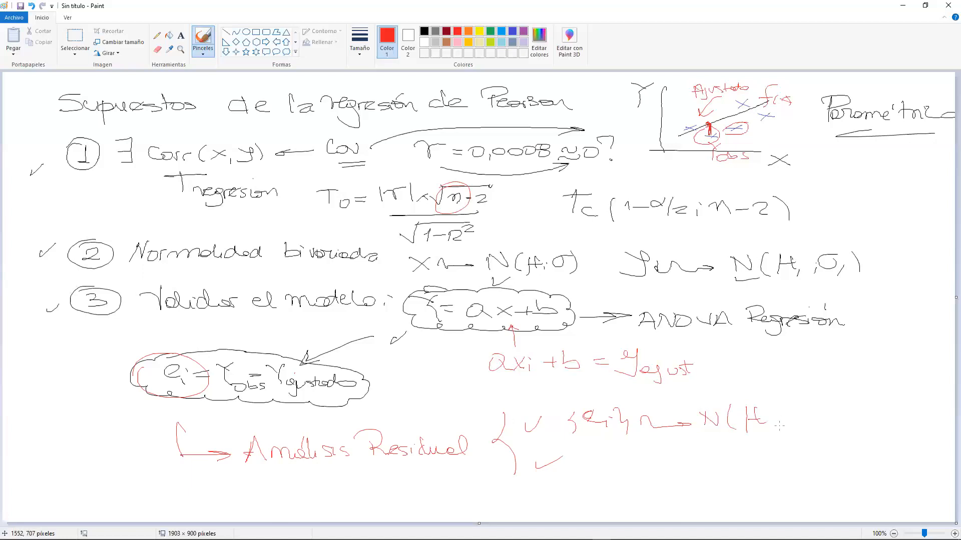
mouse_move(831, 408)
mouse_down()
mouse_move(821, 415)
mouse_move(836, 397)
mouse_move(841, 425)
mouse_move(857, 431)
mouse_up()
mouse_move(584, 460)
mouse_down()
mouse_move(589, 454)
mouse_move(599, 467)
mouse_up()
mouse_move(602, 464)
mouse_down()
mouse_move(605, 472)
mouse_move(649, 466)
mouse_move(667, 478)
mouse_move(676, 466)
mouse_move(721, 458)
mouse_move(777, 464)
mouse_up()
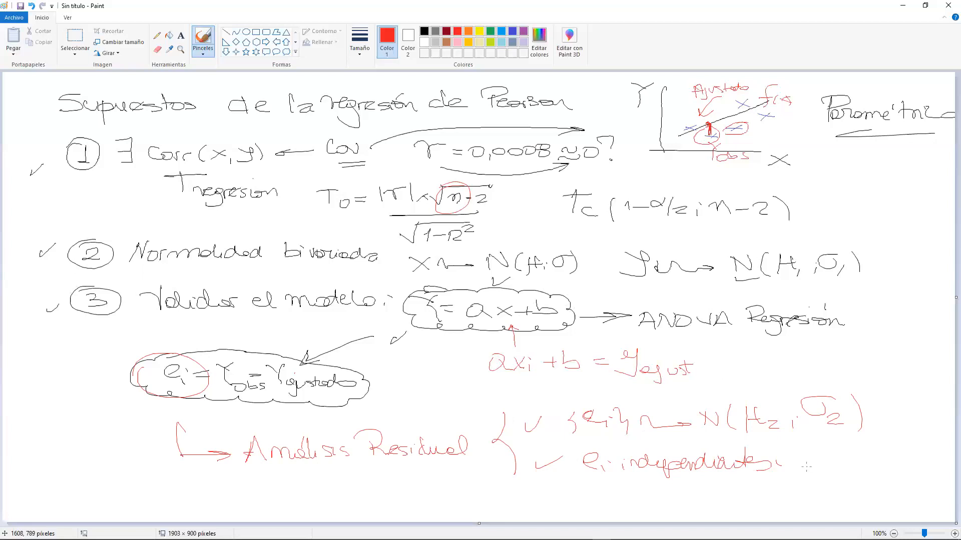
mouse_move(806, 457)
mouse_down()
mouse_move(814, 465)
mouse_move(851, 454)
mouse_move(855, 467)
mouse_move(890, 463)
mouse_move(892, 474)
mouse_move(907, 468)
mouse_move(912, 481)
mouse_move(939, 465)
mouse_up()
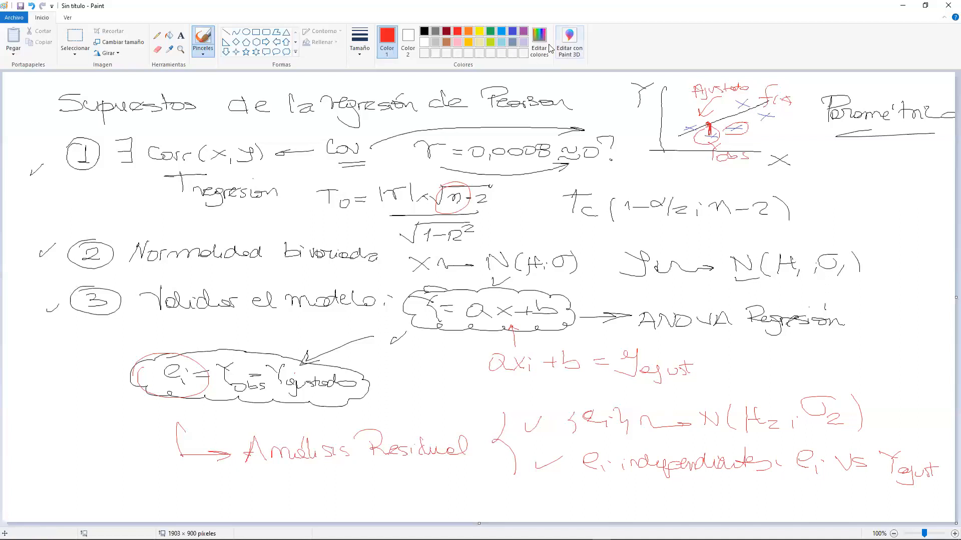
- Circle the graph's Y and X axis labels in purple
click(524, 31)
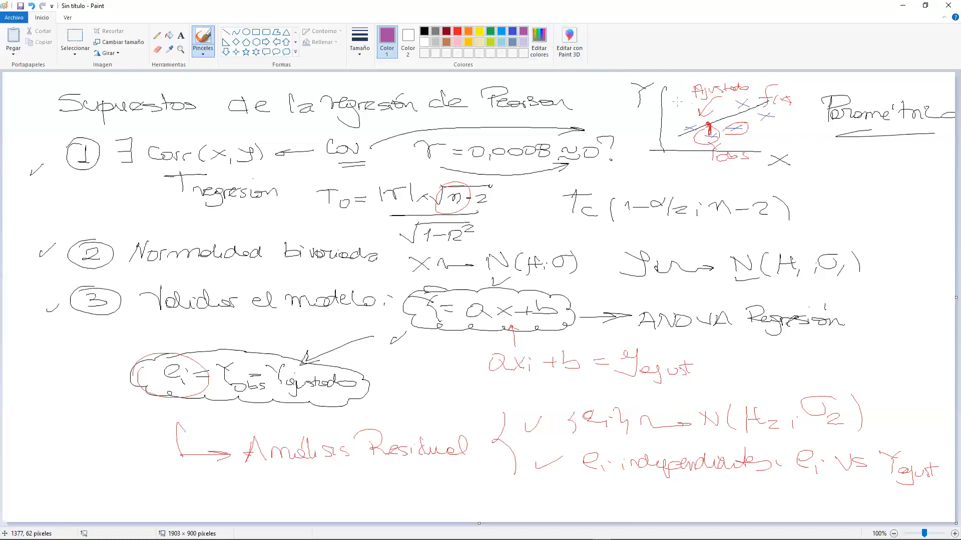
mouse_move(654, 79)
mouse_down()
mouse_move(618, 84)
mouse_move(665, 103)
mouse_move(657, 79)
mouse_up()
drag(761, 173, 759, 175)
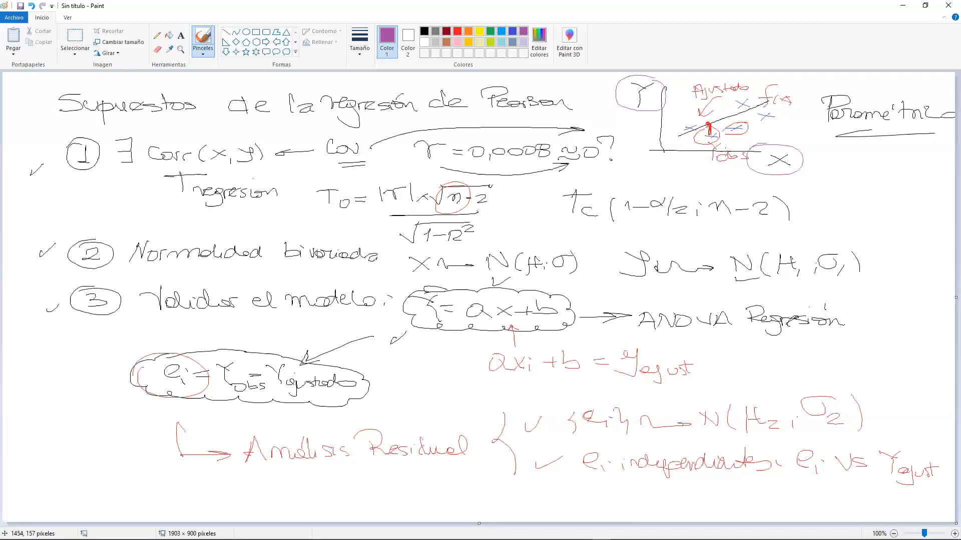
- Write the purple condition Sx × b² << Sy² with an arrow below the X axis and enclose it in a cloud
mouse_move(701, 170)
mouse_down()
mouse_move(701, 185)
mouse_move(810, 193)
mouse_up()
mouse_move(810, 188)
mouse_down()
mouse_move(804, 195)
mouse_move(836, 191)
mouse_move(839, 178)
mouse_move(826, 178)
mouse_up()
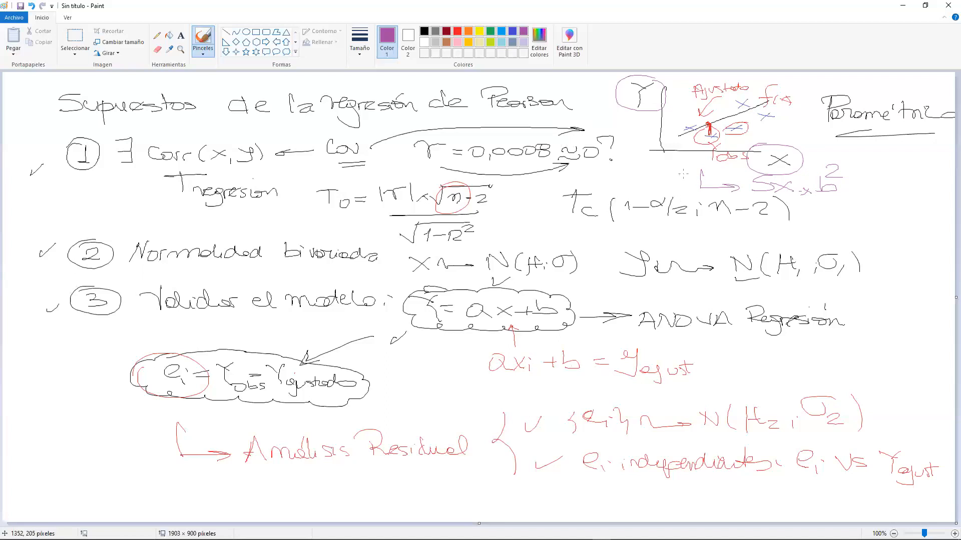
mouse_move(823, 188)
mouse_down()
mouse_move(820, 208)
mouse_move(859, 186)
mouse_move(924, 188)
mouse_move(908, 199)
mouse_move(927, 174)
mouse_up()
mouse_move(758, 165)
mouse_down()
mouse_move(738, 180)
mouse_move(801, 205)
mouse_move(931, 209)
mouse_move(956, 163)
mouse_move(835, 155)
mouse_move(761, 164)
mouse_up()
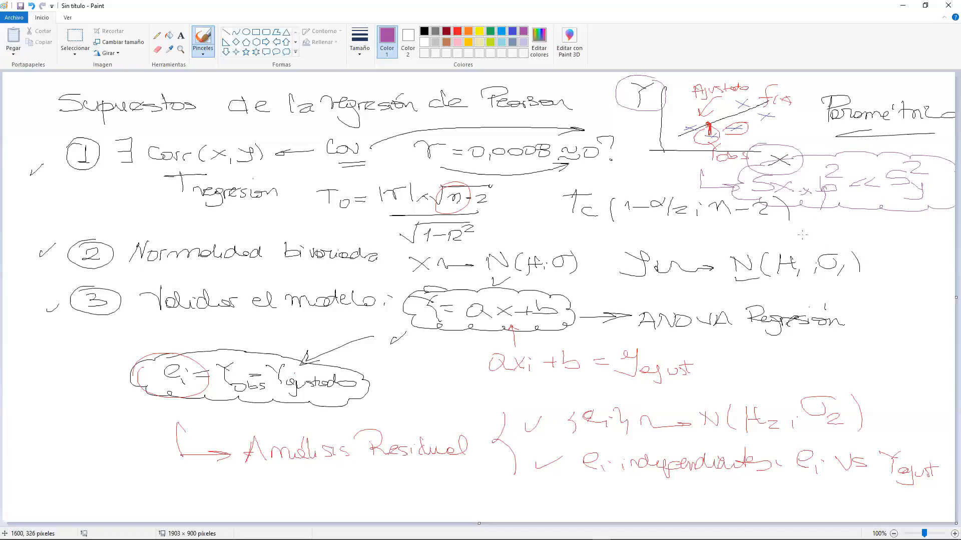
- Erase the exponent 2 from Sy in the purple condition
mouse_move(907, 163)
mouse_down()
mouse_move(928, 161)
mouse_move(924, 178)
mouse_up()
click(158, 49)
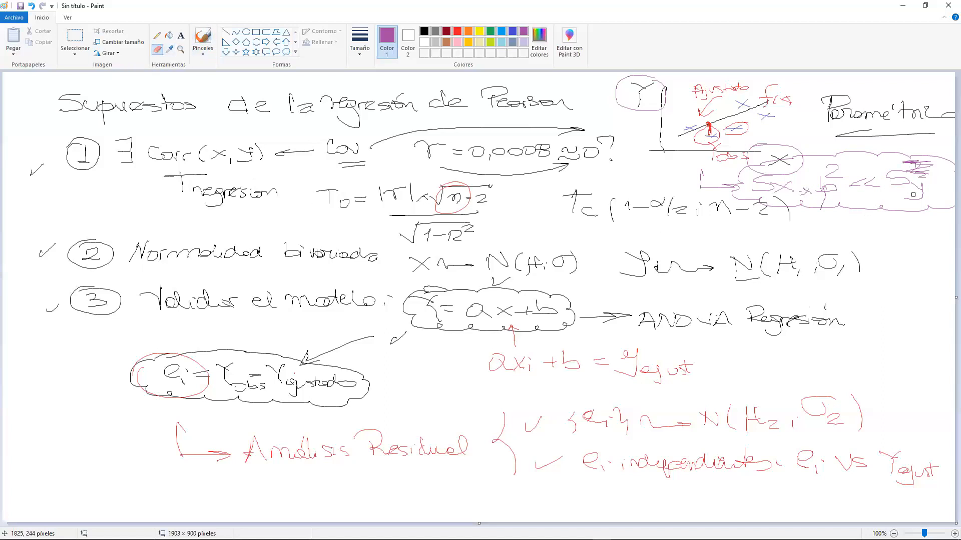
mouse_move(923, 171)
mouse_down()
mouse_move(904, 169)
mouse_move(932, 171)
mouse_move(903, 164)
mouse_move(926, 161)
mouse_up()
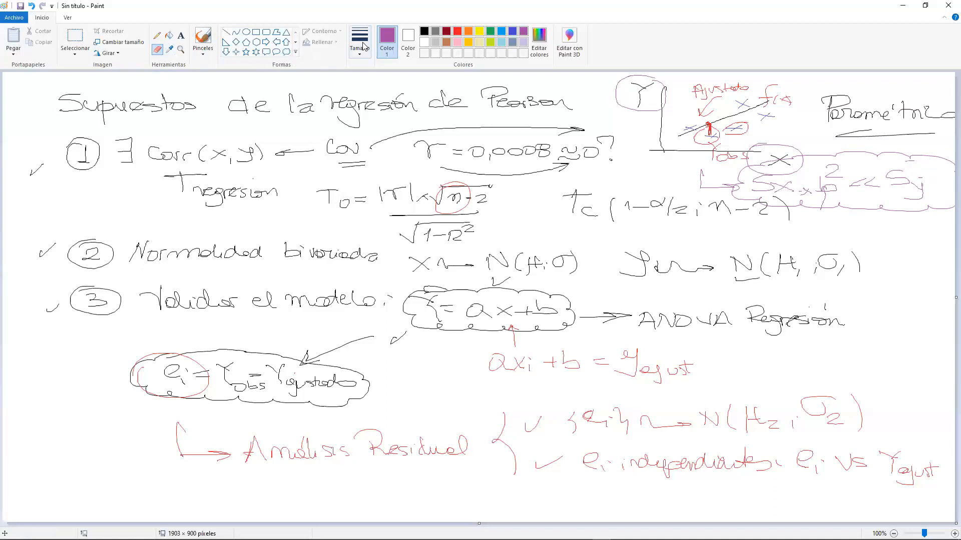
- Touch up the purple cloud outline beneath Sy with the brush and circle b² in the condition
click(205, 35)
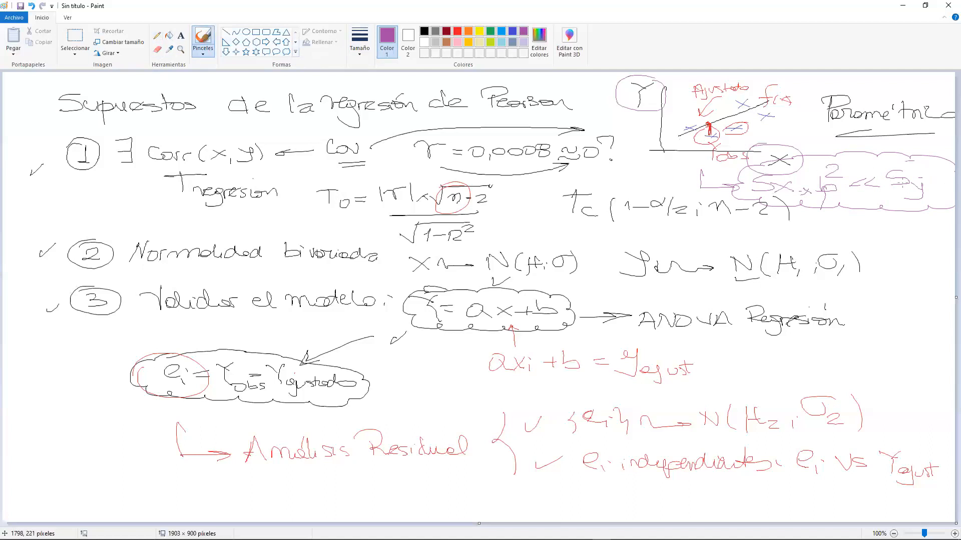
drag(937, 205, 914, 206)
mouse_move(818, 163)
mouse_down()
mouse_move(806, 210)
mouse_move(823, 153)
mouse_up()
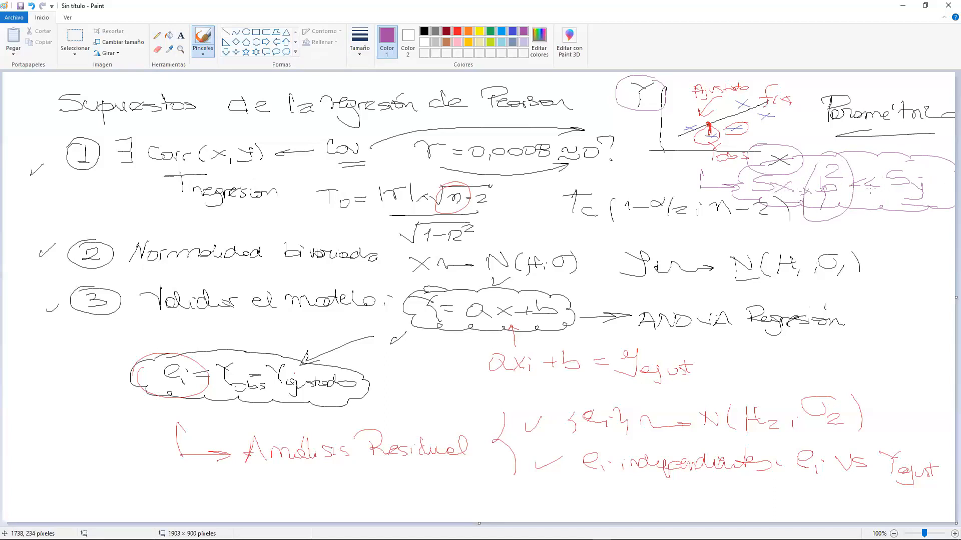
- Draw red rectangles around "Normalidad bivariada" and around the residual condition {ei} → N(μ2; σ2)
click(512, 34)
click(256, 32)
click(456, 33)
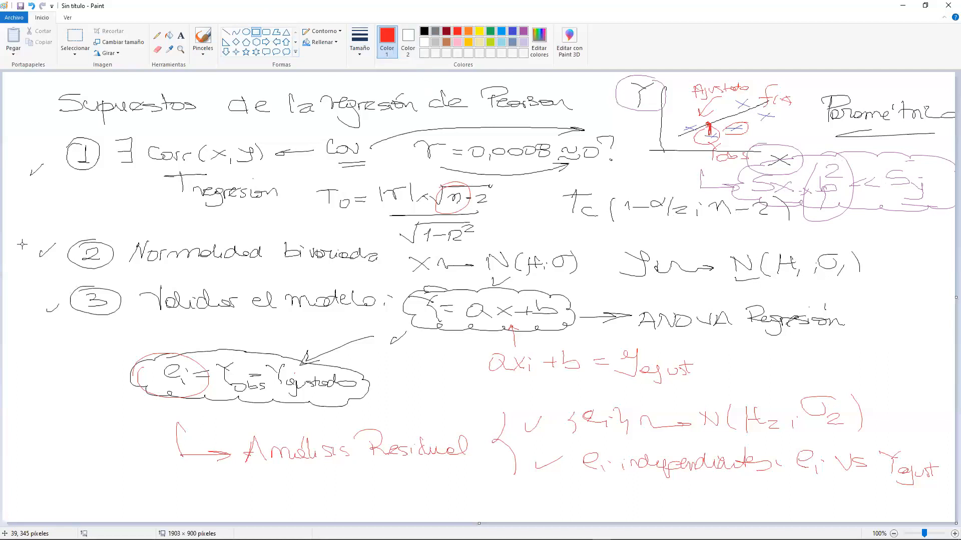
drag(114, 227, 385, 275)
drag(554, 391, 888, 440)
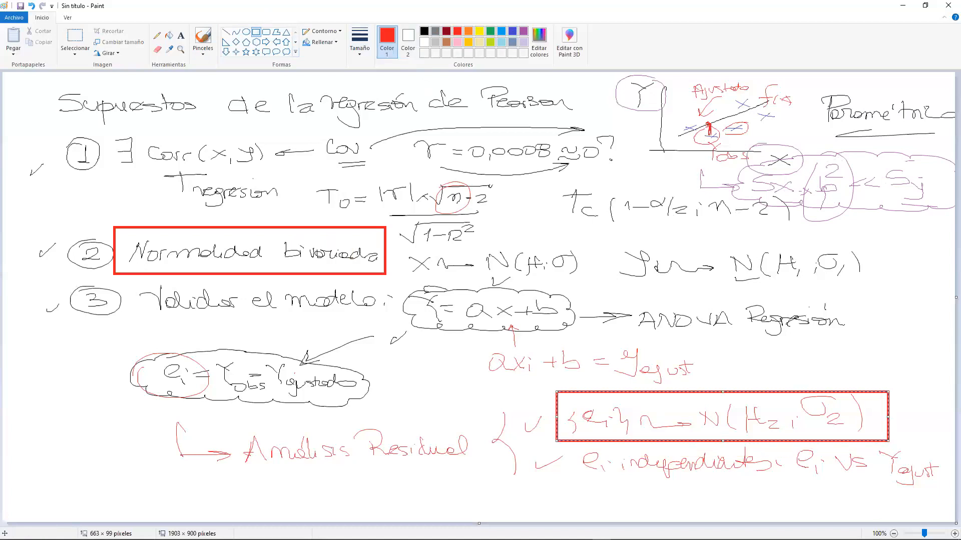
click(484, 407)
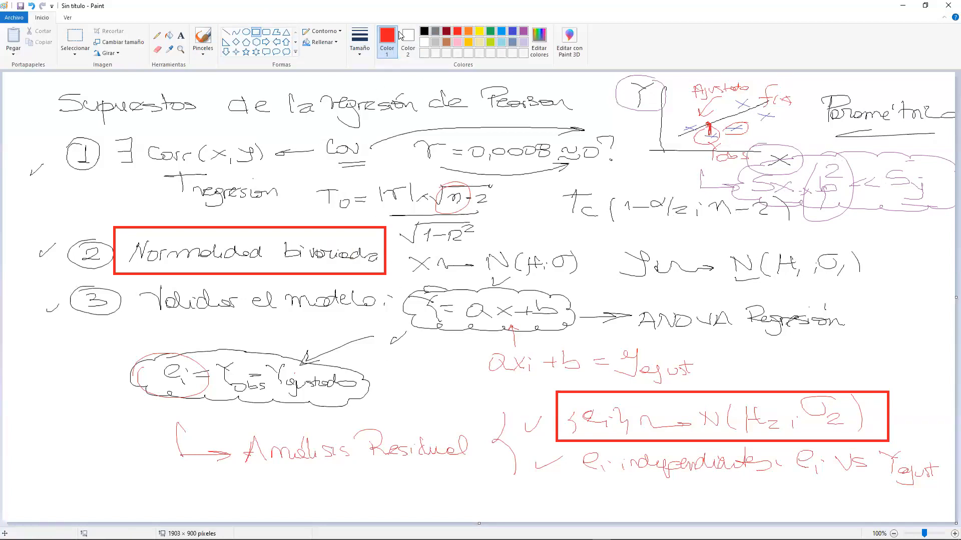
- Draw a small red rectangle over the X of X → N(μ; σ), with a thinner outline
click(424, 33)
click(456, 33)
drag(410, 252, 423, 266)
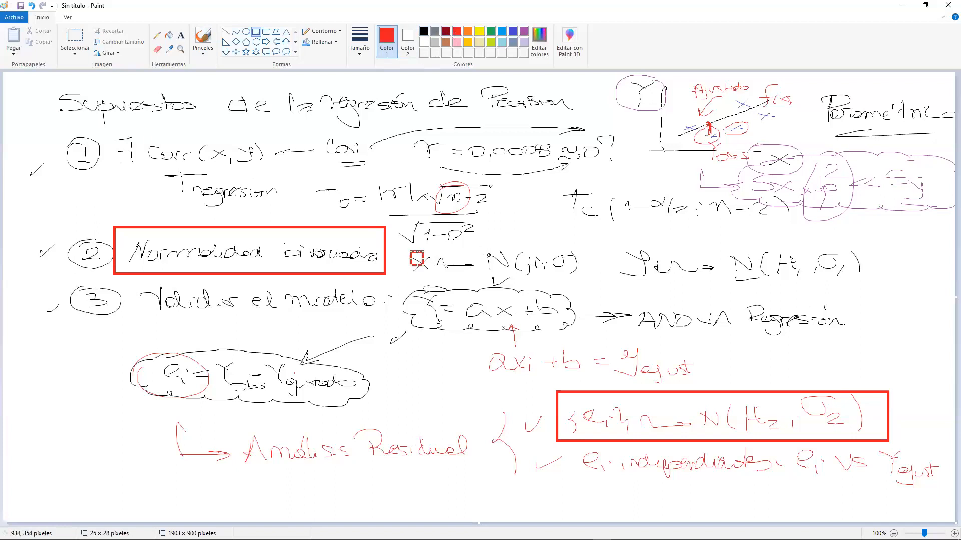
click(358, 34)
click(338, 75)
drag(396, 272, 398, 273)
- Circle the X and Y of the normality assumption and the residual set {ei} in red with the brush
click(211, 40)
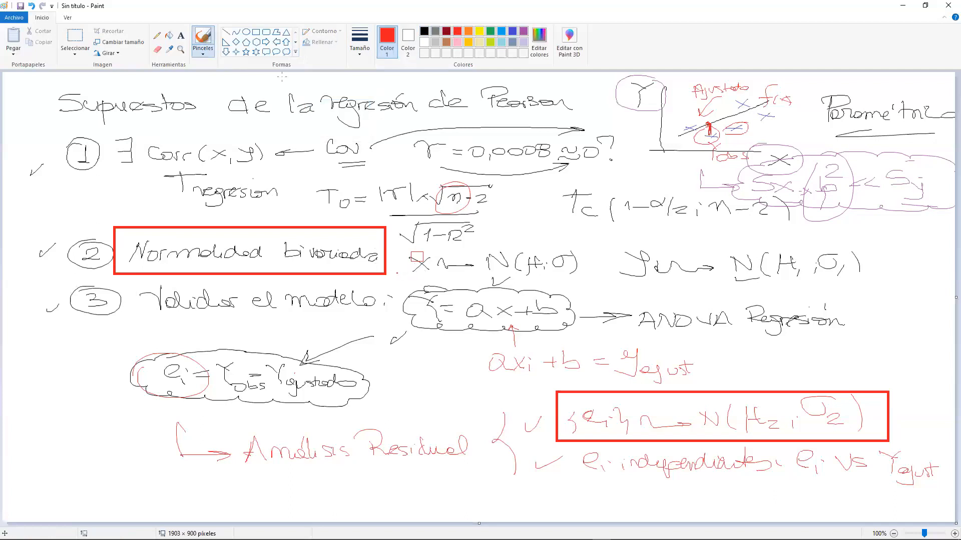
mouse_move(414, 246)
mouse_down()
mouse_move(398, 280)
mouse_move(430, 244)
mouse_up()
mouse_move(635, 243)
mouse_down()
mouse_move(621, 253)
mouse_move(651, 243)
mouse_up()
drag(560, 389, 552, 429)
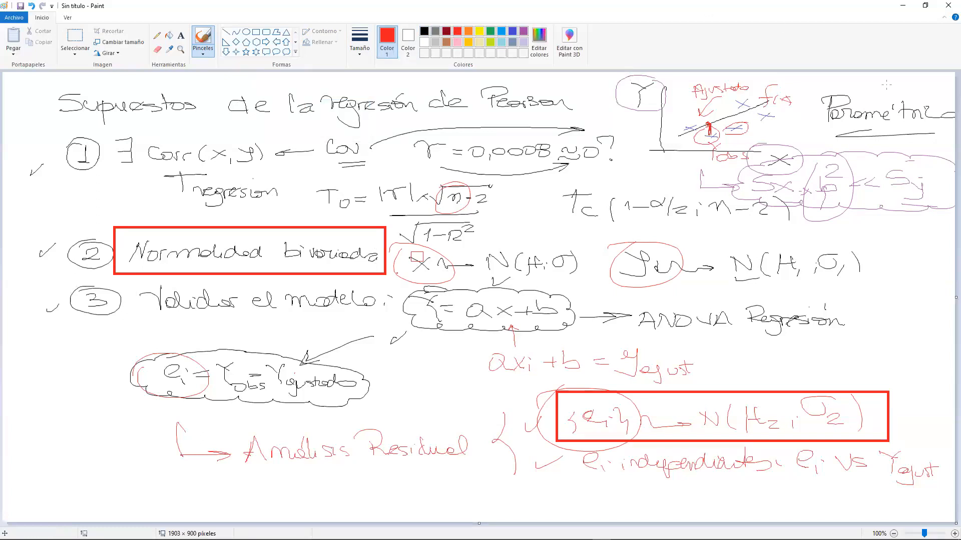
- Cross out "Paramétrica" in red and circle the Sx × b² << Sy condition
drag(834, 88, 881, 125)
drag(861, 124, 901, 81)
mouse_move(821, 153)
mouse_down()
mouse_move(740, 160)
mouse_move(851, 219)
mouse_move(953, 203)
mouse_move(807, 143)
mouse_move(761, 146)
mouse_up()
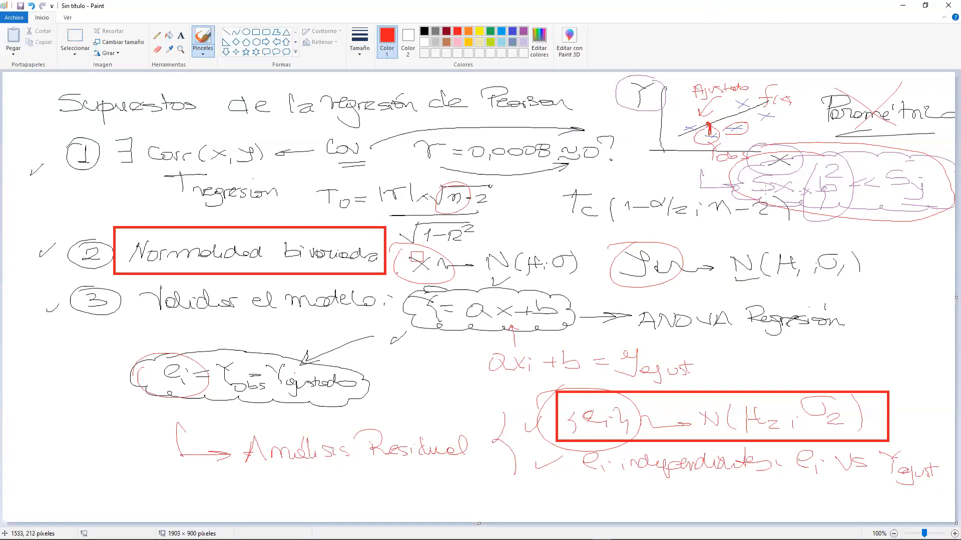
- Circle the "ei independientes: ei vs Yajust" line in blue and write an underlined "MCO" beside assumption 1
click(512, 31)
mouse_move(590, 443)
mouse_down()
mouse_move(568, 451)
mouse_move(704, 493)
mouse_move(845, 497)
mouse_move(950, 465)
mouse_move(919, 447)
mouse_move(582, 431)
mouse_move(577, 441)
mouse_up()
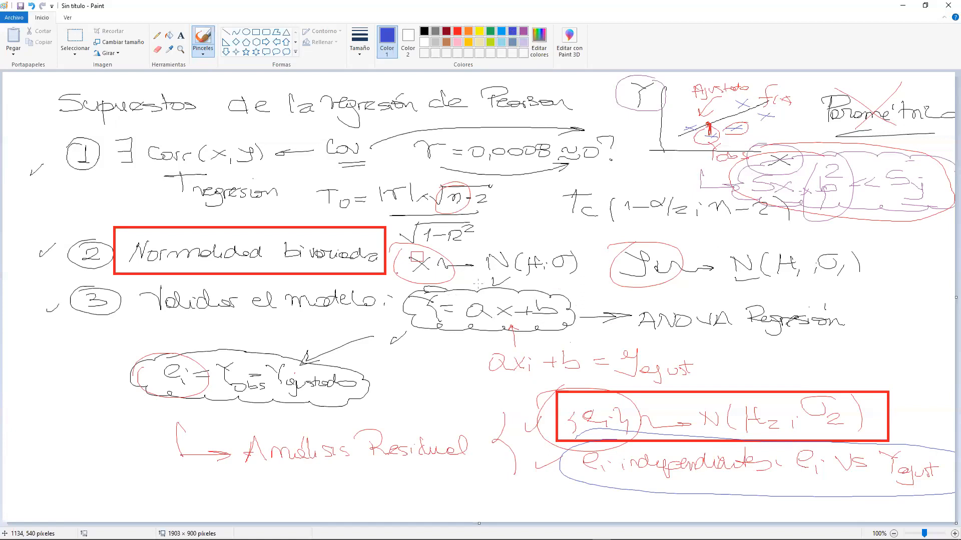
mouse_move(16, 117)
mouse_down()
mouse_move(23, 128)
mouse_move(75, 133)
mouse_move(31, 143)
mouse_up()
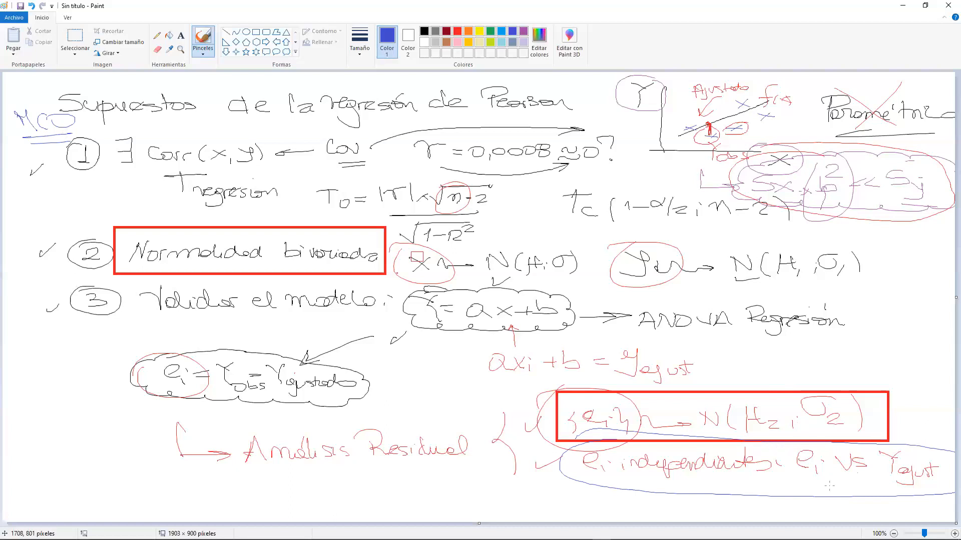
- Write "MCP" in blue below "Análisis Residual", circle it, and draw an arrow to the residual independence line
mouse_move(391, 475)
mouse_down()
mouse_move(391, 497)
mouse_move(413, 485)
mouse_up()
mouse_move(413, 475)
mouse_down()
mouse_move(414, 500)
mouse_move(426, 484)
mouse_move(457, 502)
mouse_move(454, 488)
mouse_move(375, 479)
mouse_move(510, 485)
mouse_move(415, 462)
mouse_up()
drag(493, 491, 553, 487)
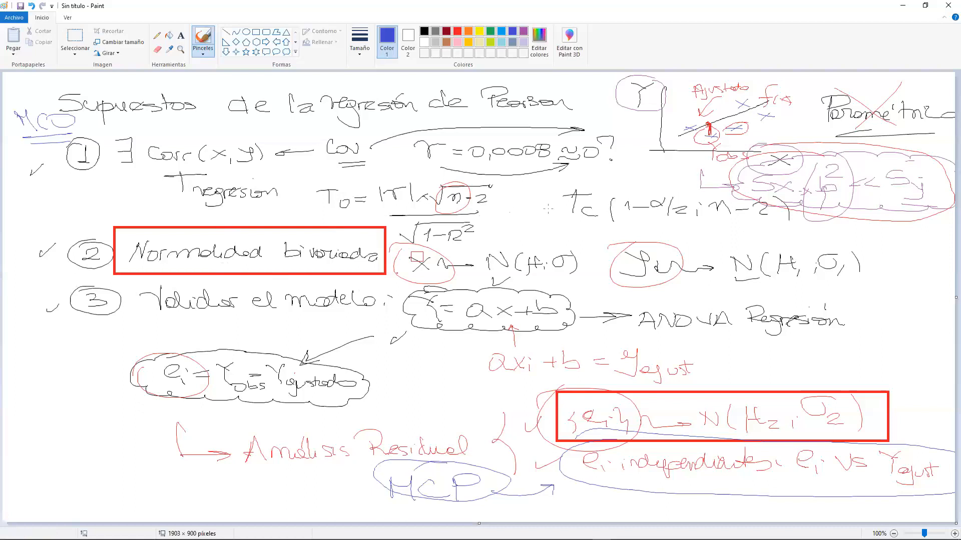
- Cross out "Pearson" in the title in blue and write an underlined "Spearman" next to it
mouse_move(483, 77)
mouse_down()
mouse_move(547, 114)
mouse_move(473, 124)
mouse_up()
mouse_move(564, 76)
mouse_down()
mouse_move(550, 93)
mouse_move(563, 105)
mouse_move(591, 93)
mouse_move(632, 104)
mouse_move(557, 110)
mouse_up()
drag(574, 116, 625, 119)
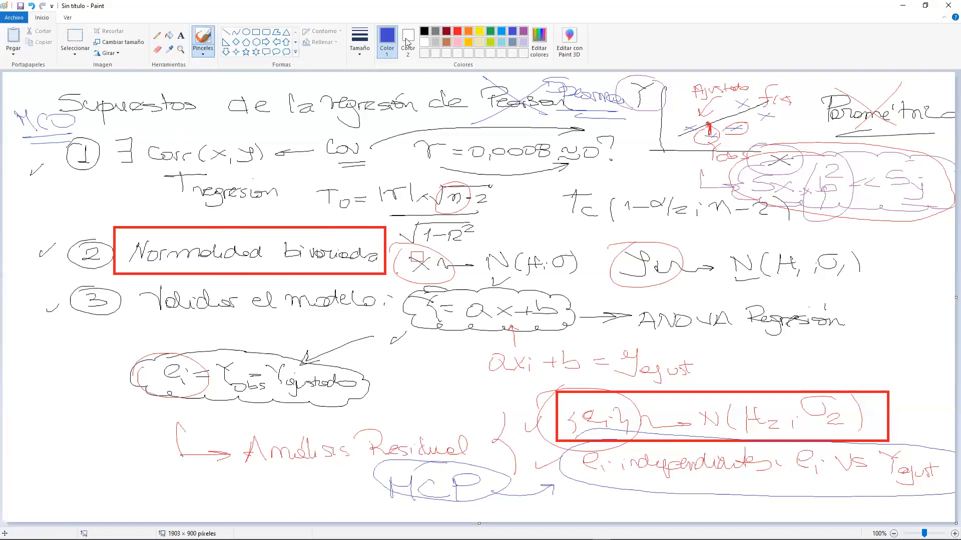
- Circle Corr(x,y) in red and cross out both the "Normalidad bivariada" assumption and the residual normality condition
click(457, 31)
mouse_move(129, 125)
mouse_down()
mouse_move(195, 165)
mouse_move(145, 135)
mouse_up()
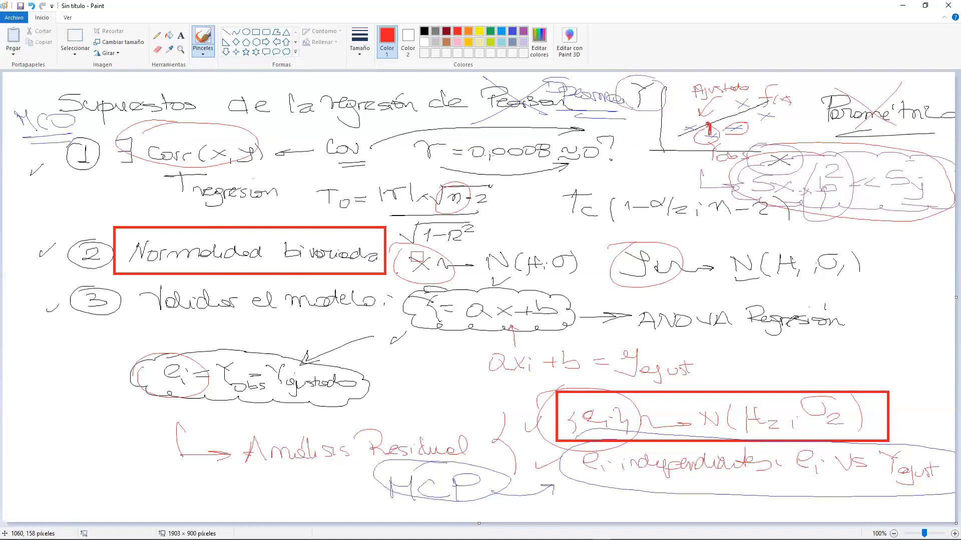
drag(140, 219, 303, 263)
drag(299, 224, 195, 266)
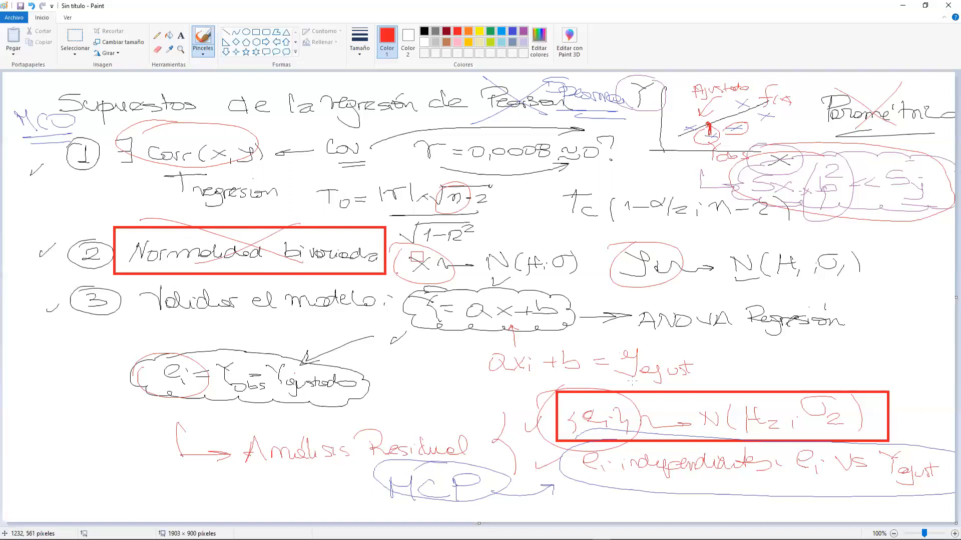
drag(571, 385, 683, 423)
drag(686, 395, 574, 431)
- Add red check marks below assumptions 1 and 3, and write a short, doubly underlined red note in the canvas's lower-left area
drag(55, 186, 105, 178)
drag(94, 349, 134, 338)
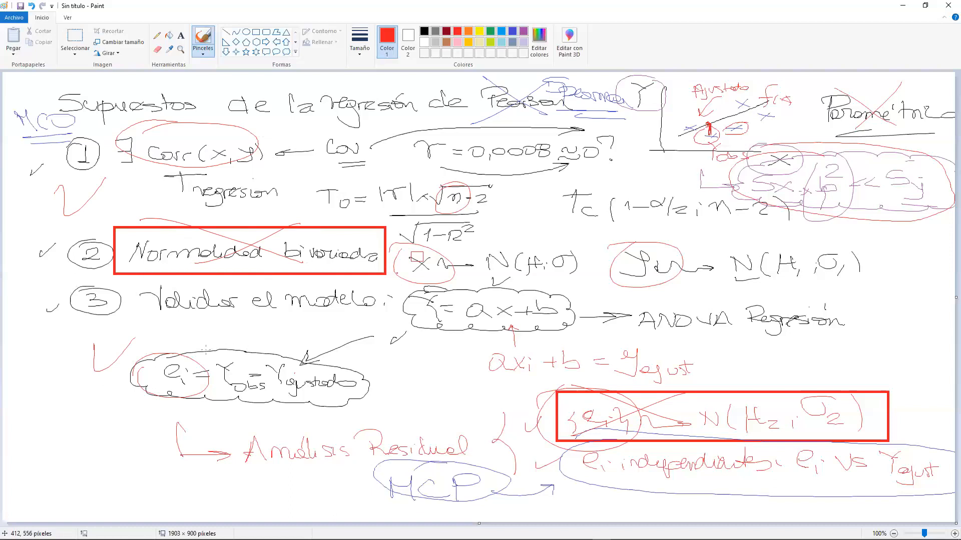
mouse_move(36, 429)
mouse_down()
mouse_move(38, 457)
mouse_move(40, 440)
mouse_move(50, 459)
mouse_up()
drag(40, 408, 74, 426)
click(75, 447)
mouse_move(75, 463)
mouse_down()
mouse_move(73, 475)
mouse_move(102, 468)
mouse_move(127, 435)
mouse_up()
drag(35, 484, 127, 482)
drag(117, 489, 59, 496)
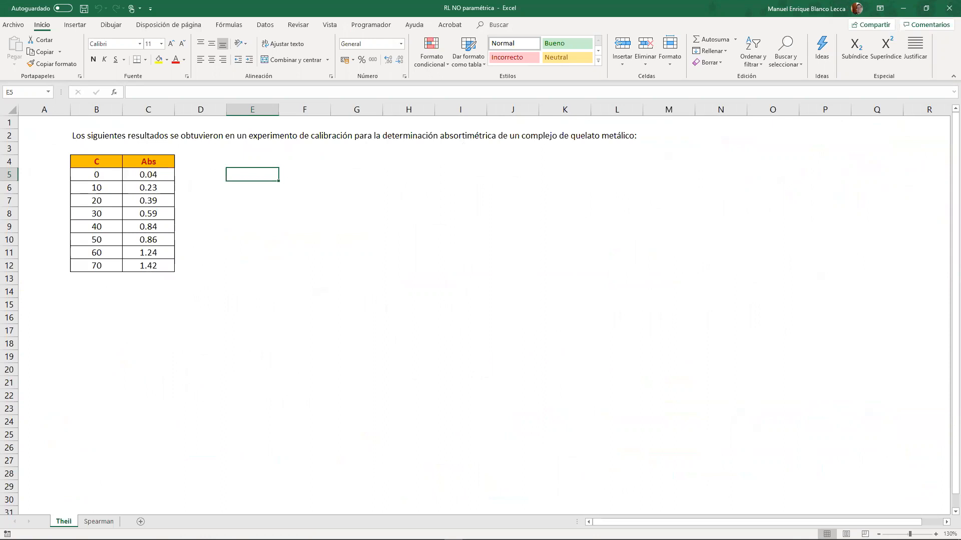
- Switch to the RL NO paramétrica workbook in Excel, view the Spearman exercise, and return to the Theil sheet
click(99, 521)
click(64, 521)
click(104, 522)
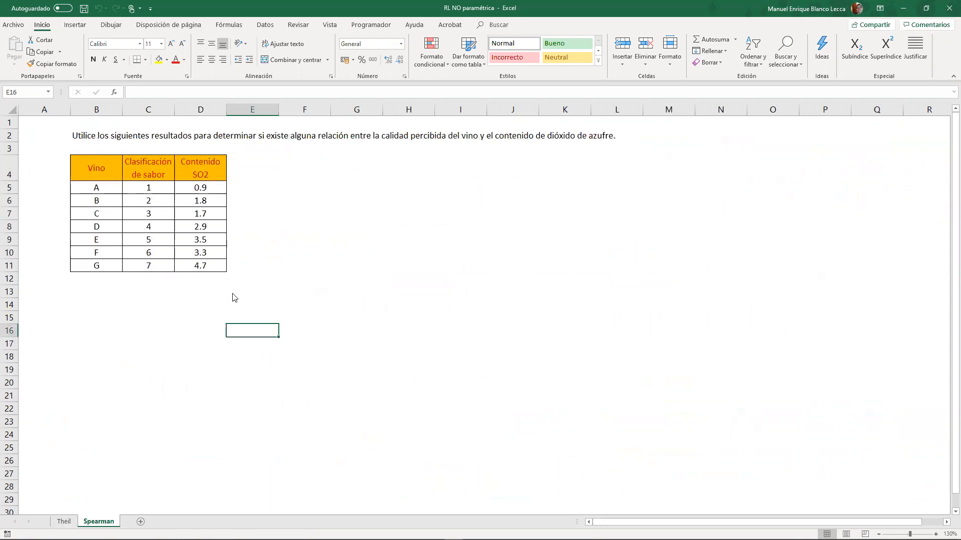
click(65, 522)
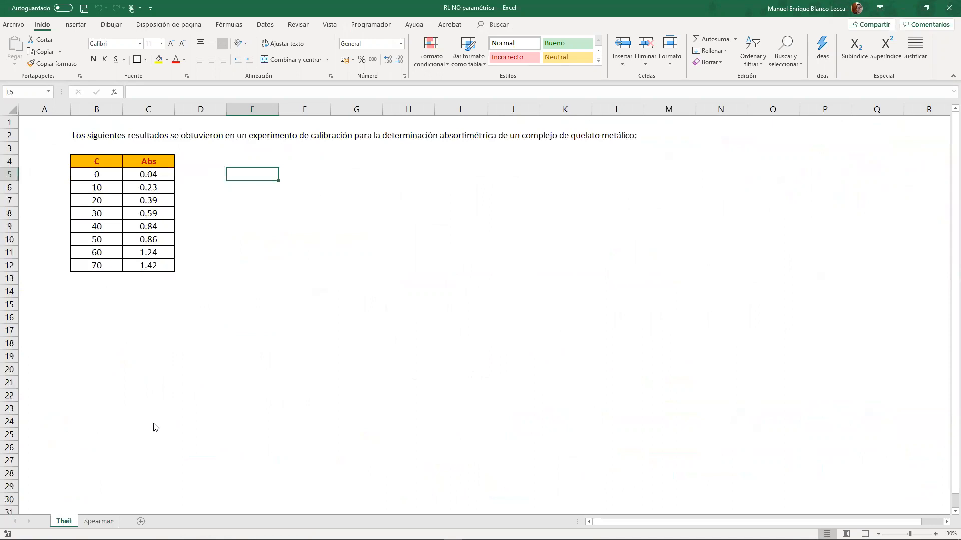
key(alt)
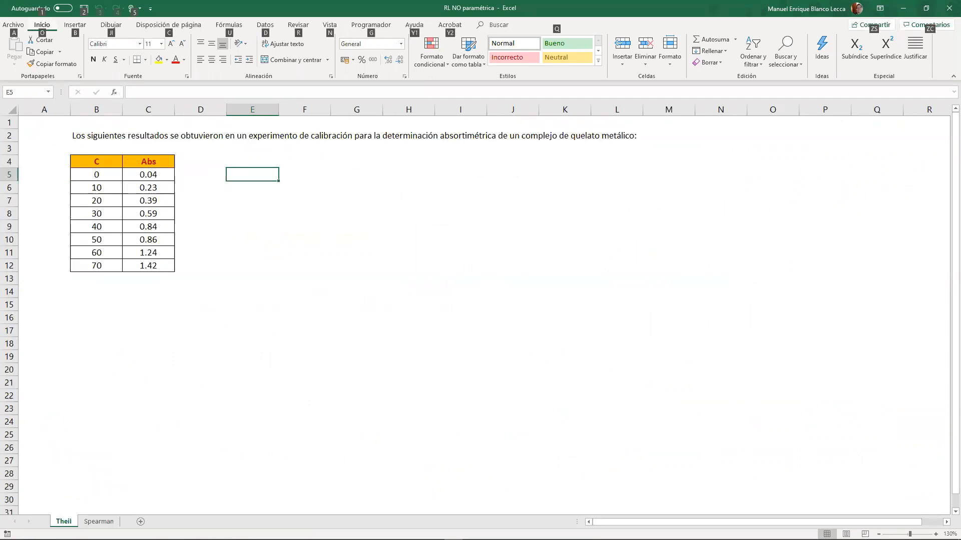
key(j)
key(i)
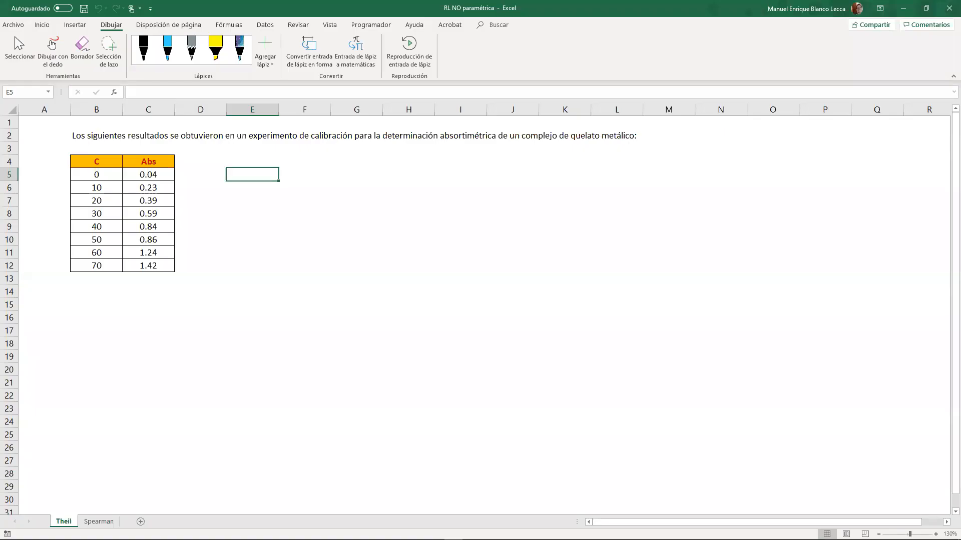
key(Left)
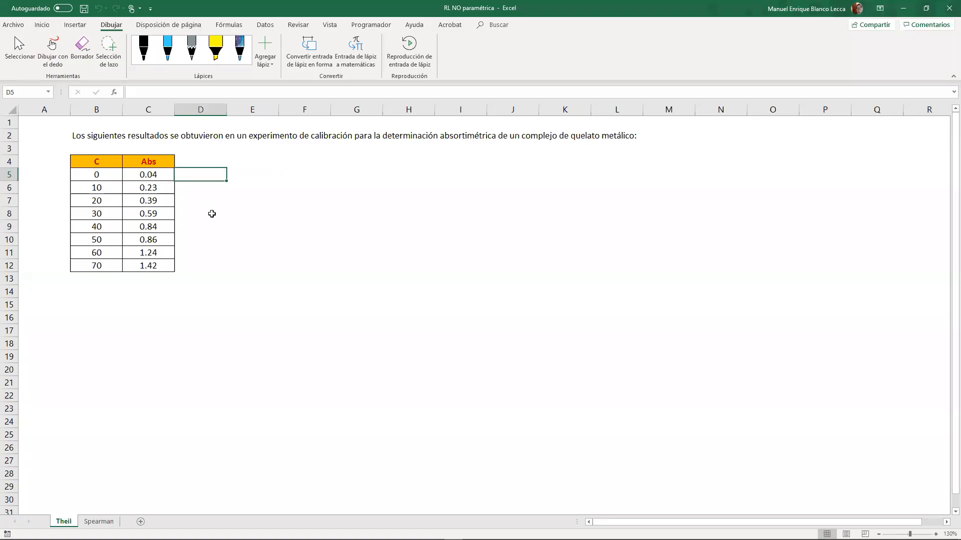
click(42, 25)
click(282, 161)
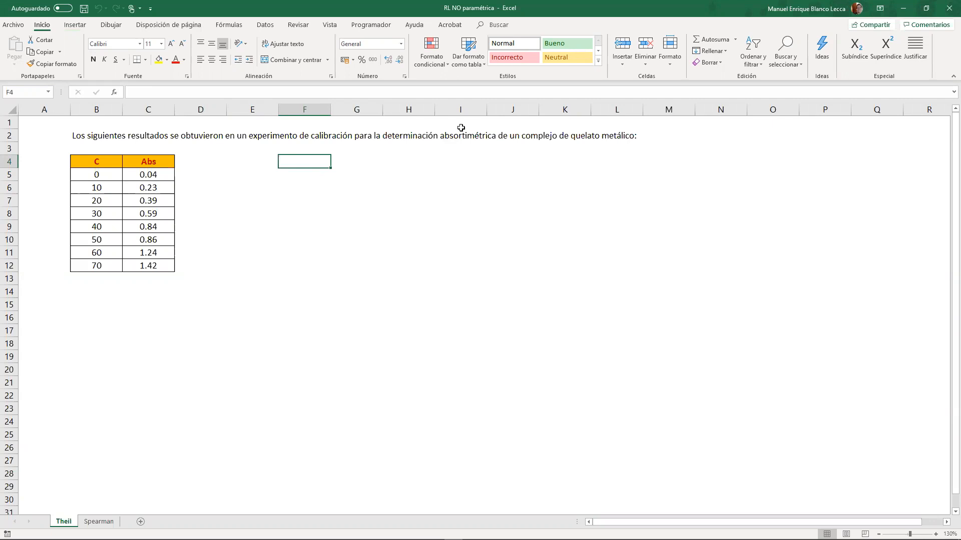
- Insert a scatter chart of Abs against C from B4:C12 and move it up beside the data table
drag(114, 168, 144, 264)
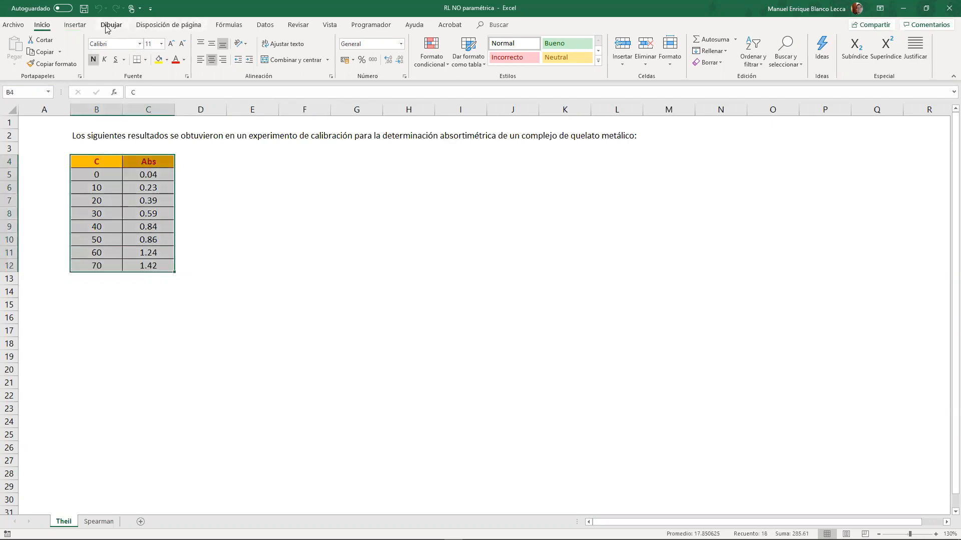
click(75, 25)
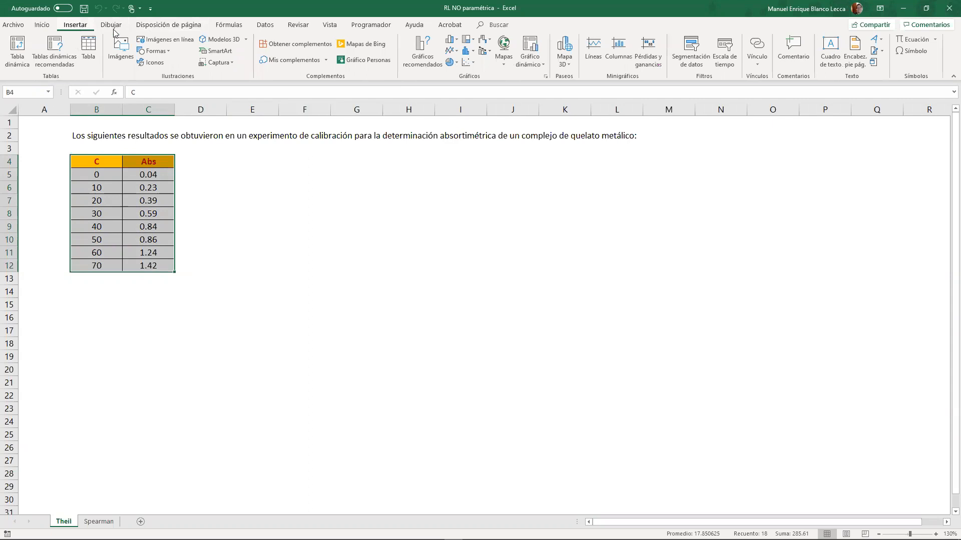
click(463, 62)
click(474, 92)
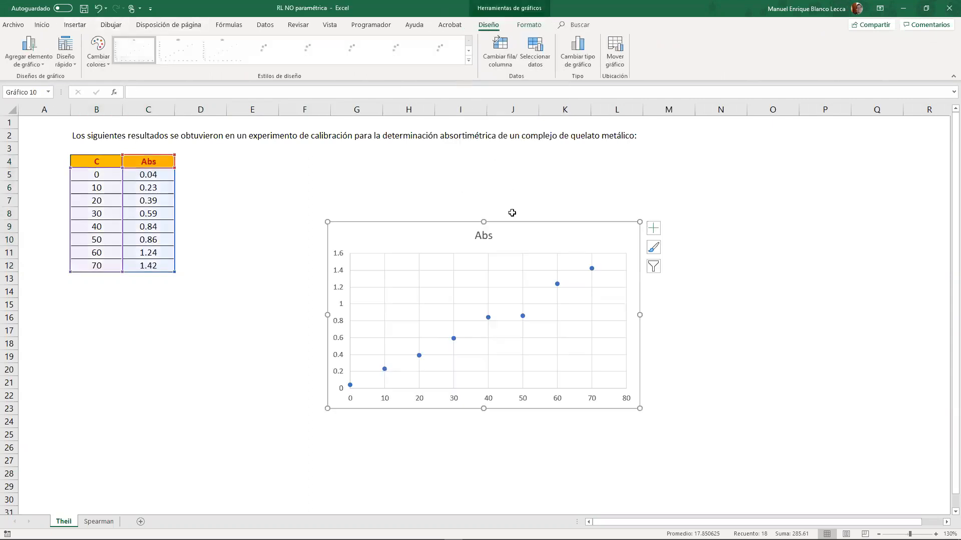
drag(505, 232, 487, 151)
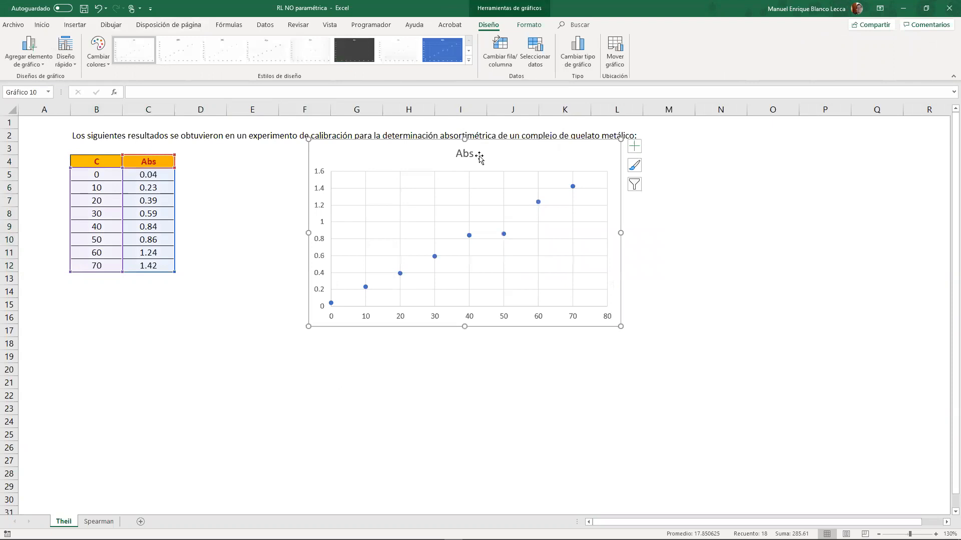
- Remove the scatter chart's title and add axis titles
click(634, 146)
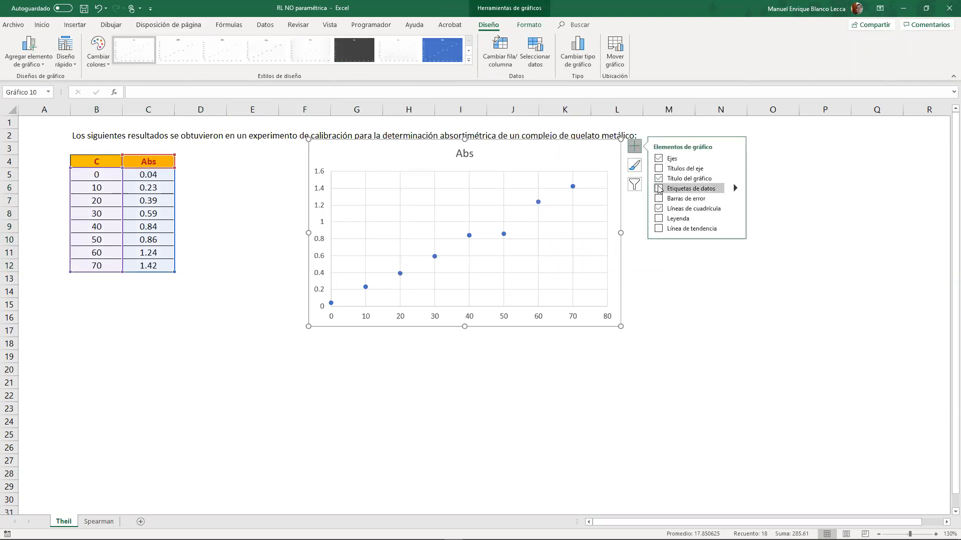
click(658, 178)
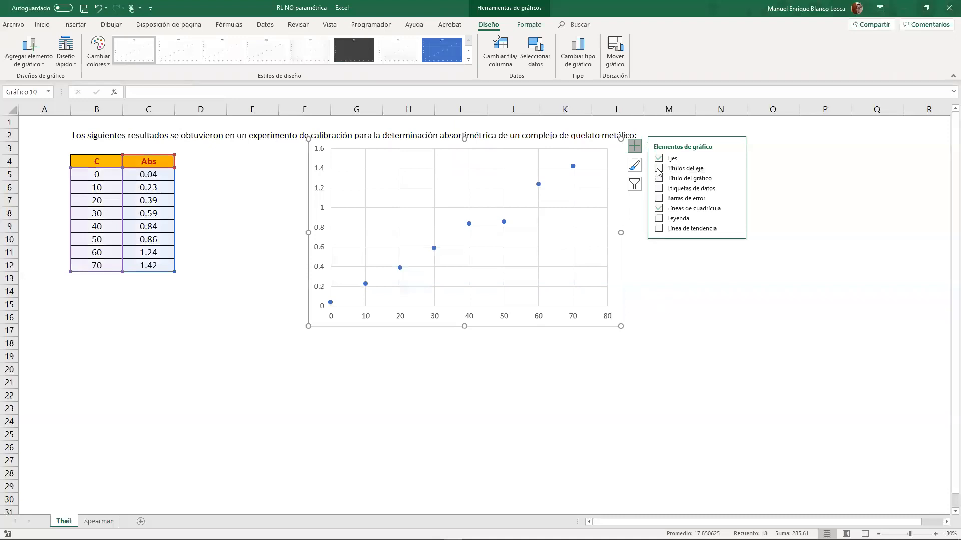
click(658, 169)
- Link the horizontal axis title to the C header in B4 and the vertical axis title to the Abs header in C4
click(492, 308)
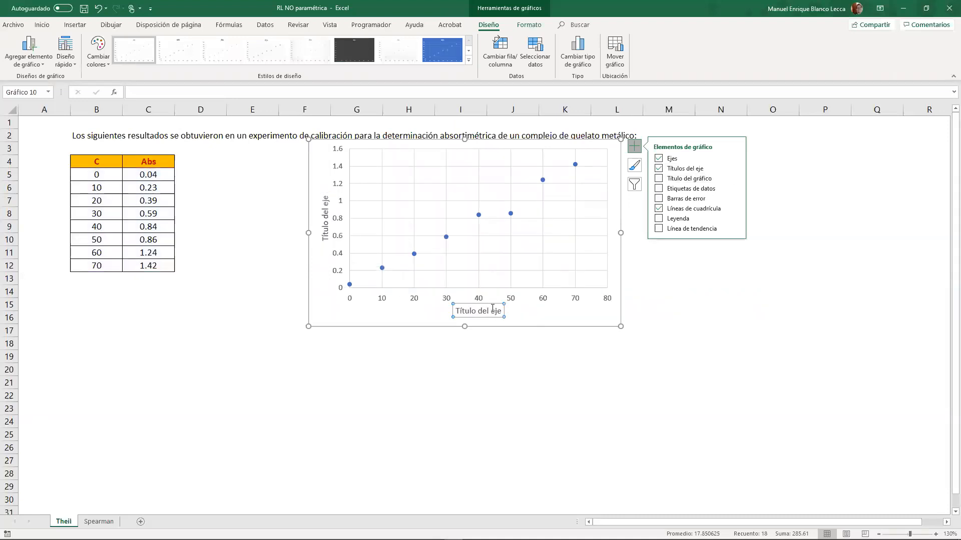
text(=)
click(102, 158)
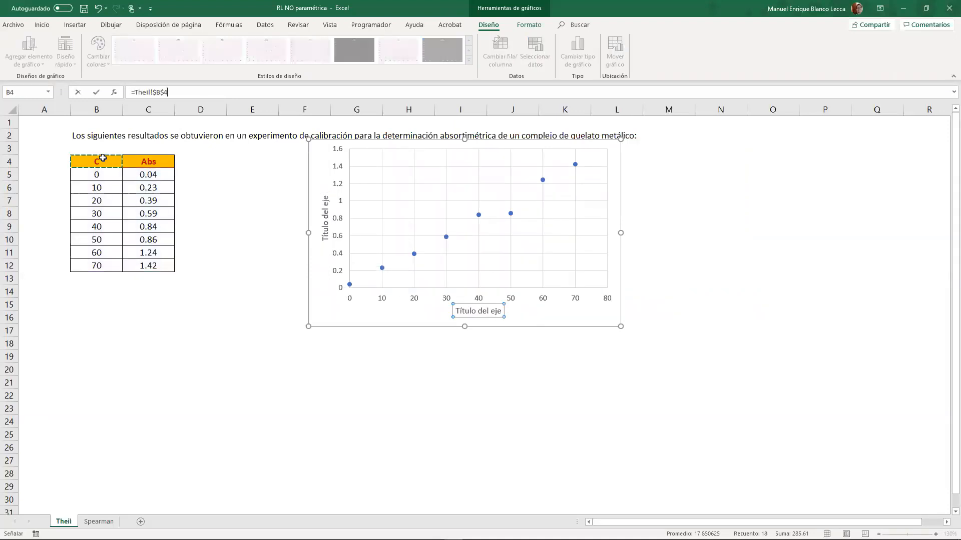
key(Return)
click(326, 213)
text(=)
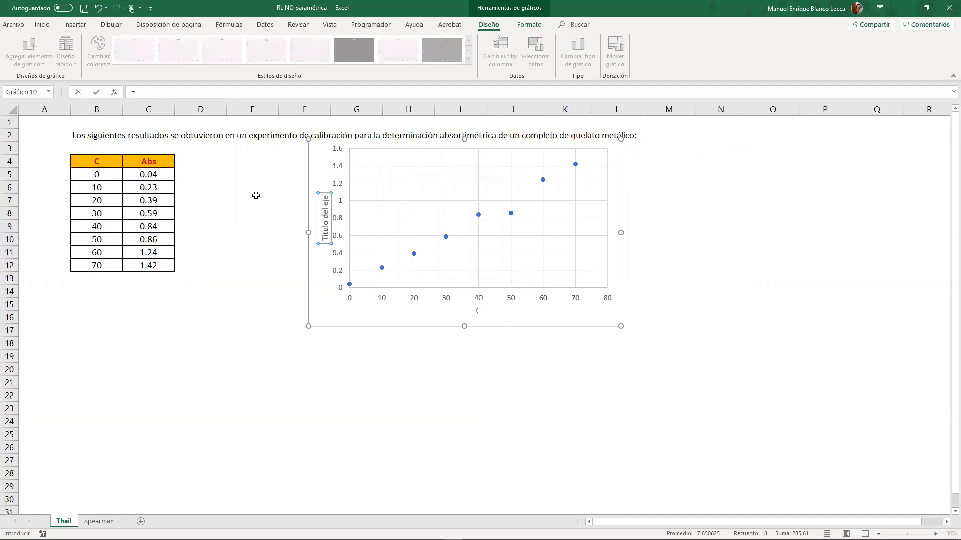
click(166, 164)
key(Return)
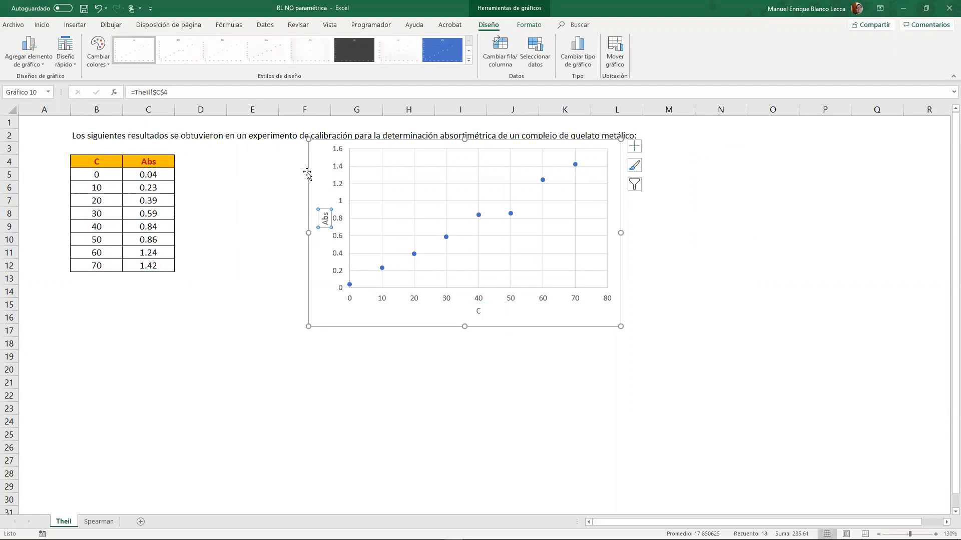
- Apply the quick layout with a linear trendline, equation and R² to the scatter chart, and delete its legend and title
click(65, 55)
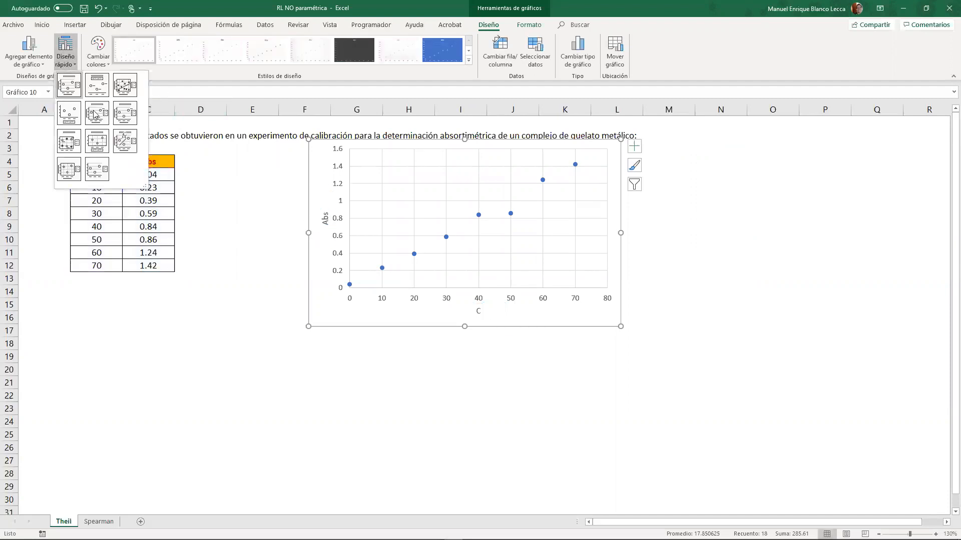
click(125, 141)
click(592, 239)
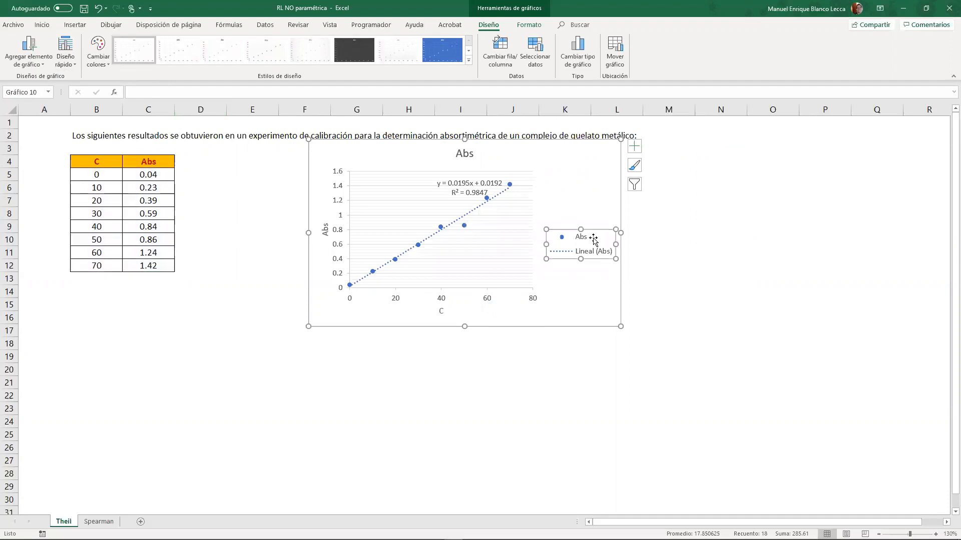
key(Delete)
click(468, 154)
key(Delete)
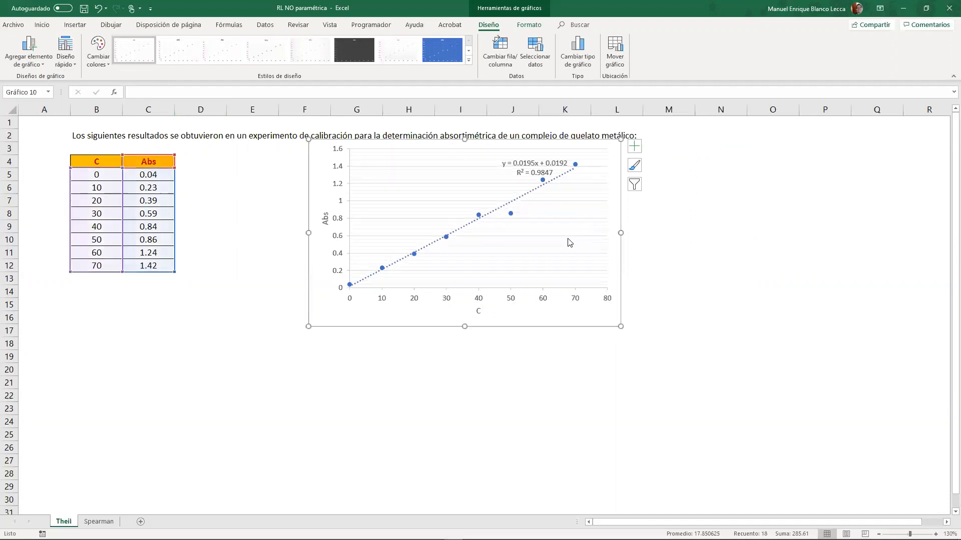
- Replace the chart's minor gridlines with primary major vertical gridlines and move the chart to columns L to Q
click(566, 217)
key(Escape)
click(638, 149)
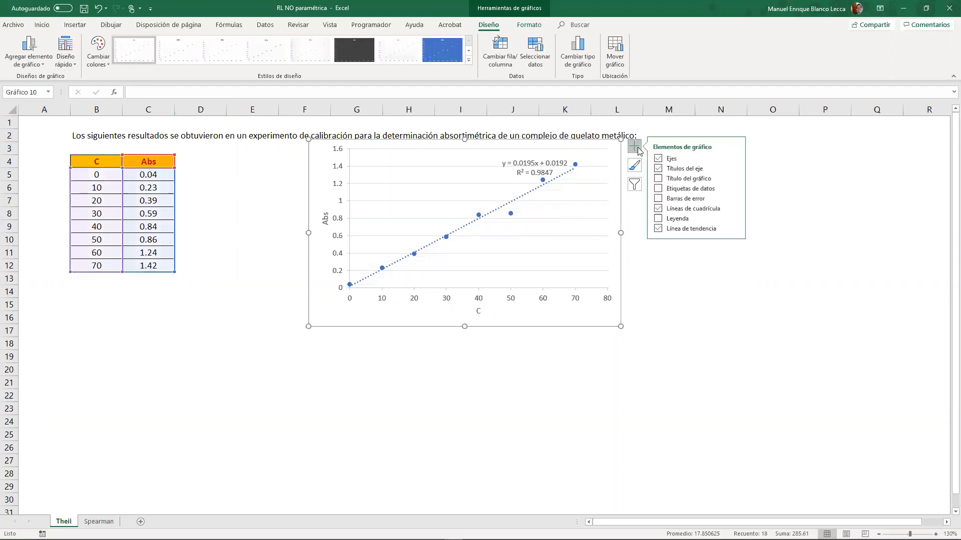
click(734, 208)
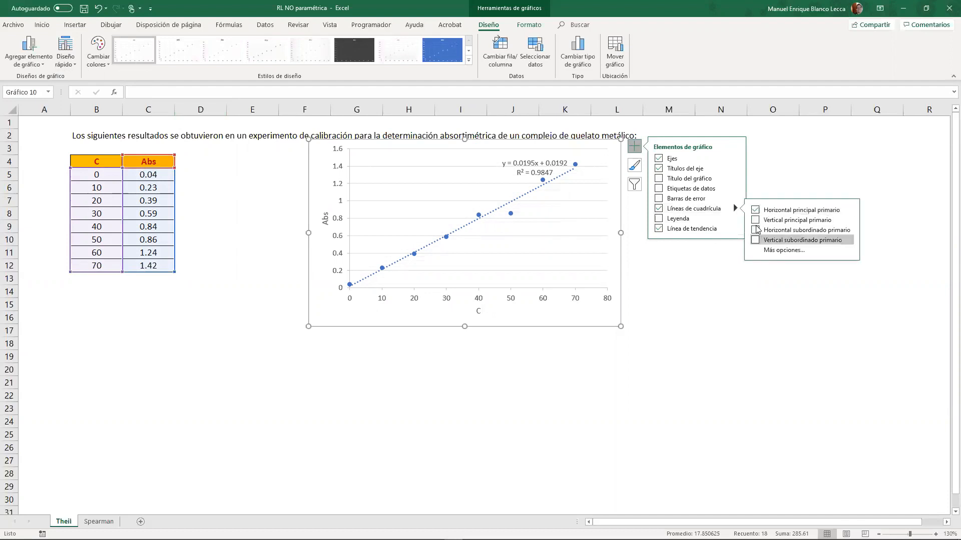
click(755, 220)
click(706, 301)
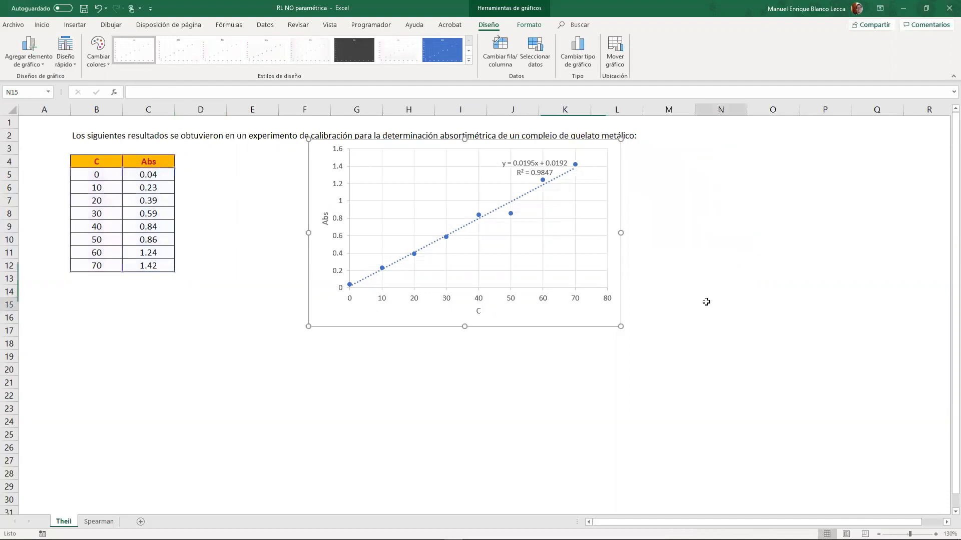
drag(591, 326, 862, 333)
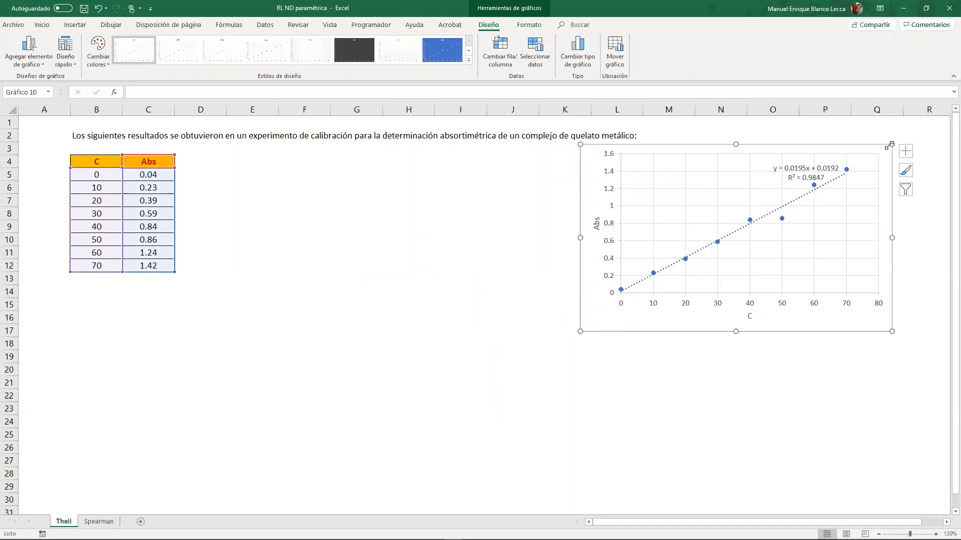
click(533, 303)
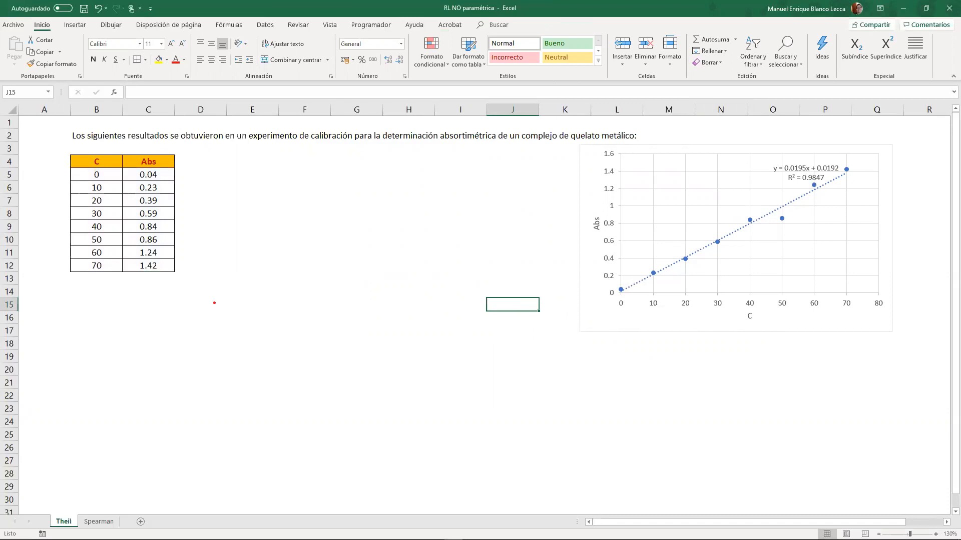
- Annotate the chart with red arrows for increasing C and Abs and a circled R, and clear the drawing
mouse_move(676, 317)
mouse_down()
mouse_move(822, 328)
mouse_move(801, 332)
mouse_up()
drag(860, 207, 846, 264)
drag(865, 198, 852, 206)
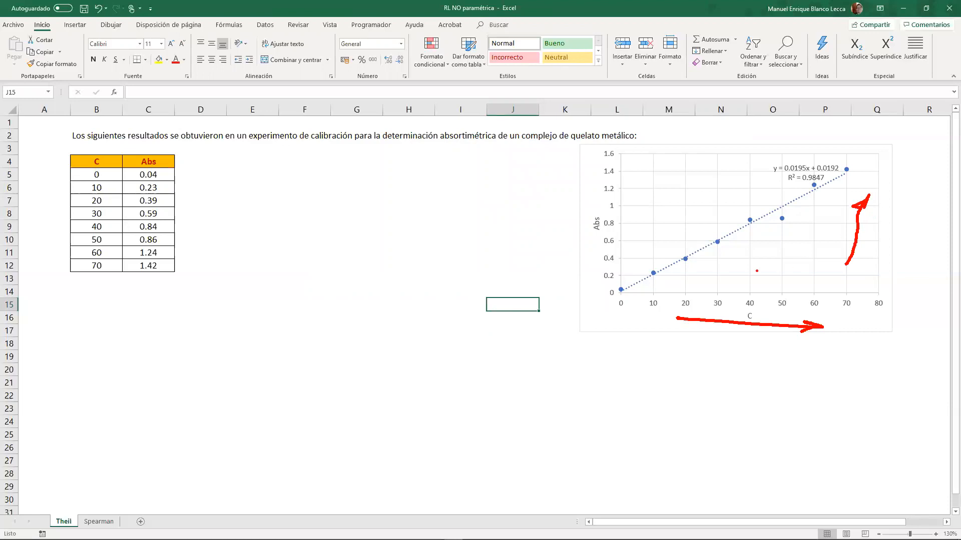
mouse_move(766, 259)
mouse_down()
mouse_move(771, 247)
mouse_move(785, 274)
mouse_move(829, 254)
mouse_up()
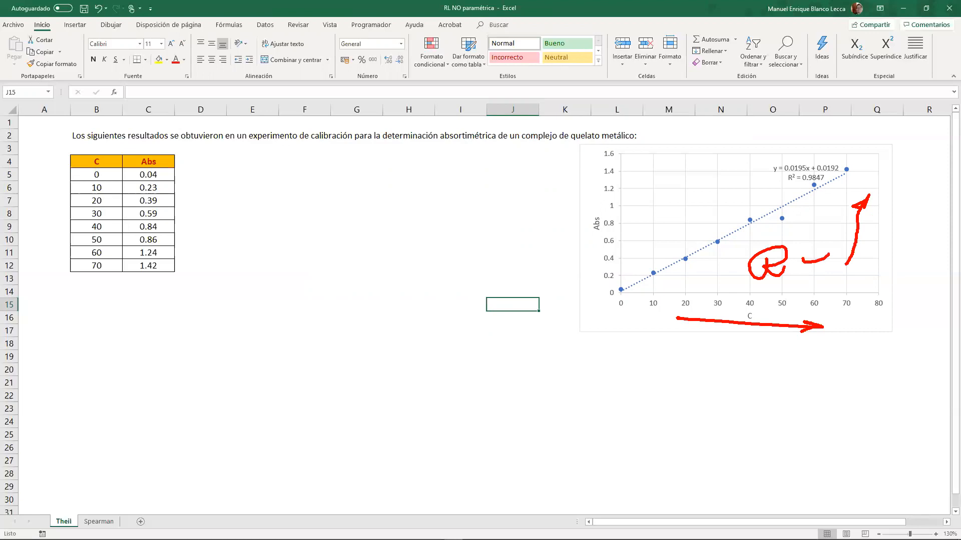
key(Escape)
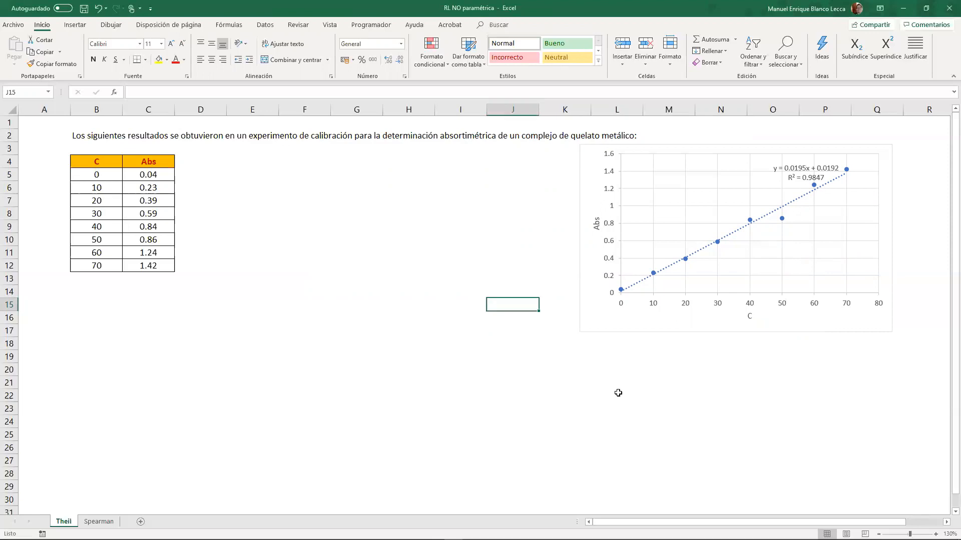
- Enter the heading "1. Demostrar que existe correlacion entre las variables" in cell B14
click(171, 304)
click(92, 294)
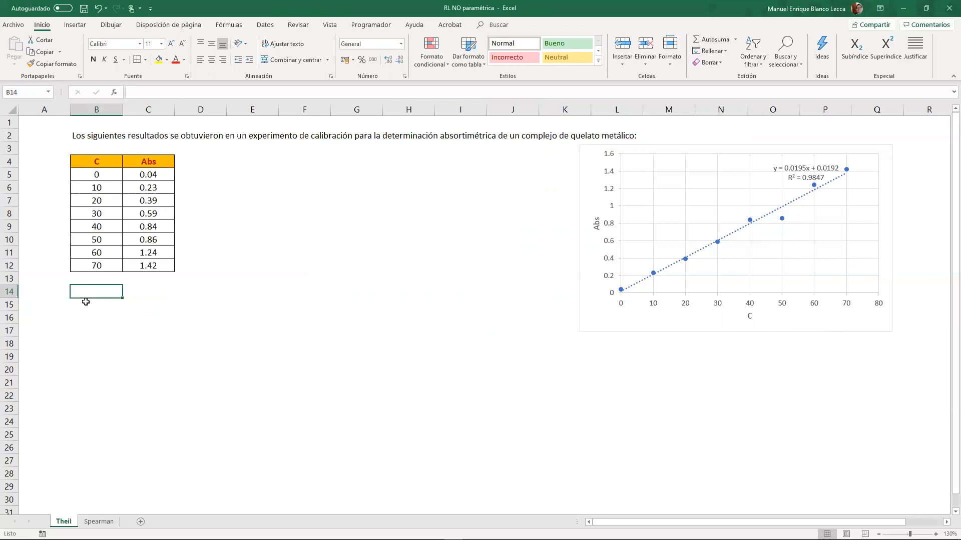
text(1. Analizar)
key(BackSpace)
key(BackSpace)
key(BackSpace)
key(BackSpace)
key(BackSpace)
key(BackSpace)
key(BackSpace)
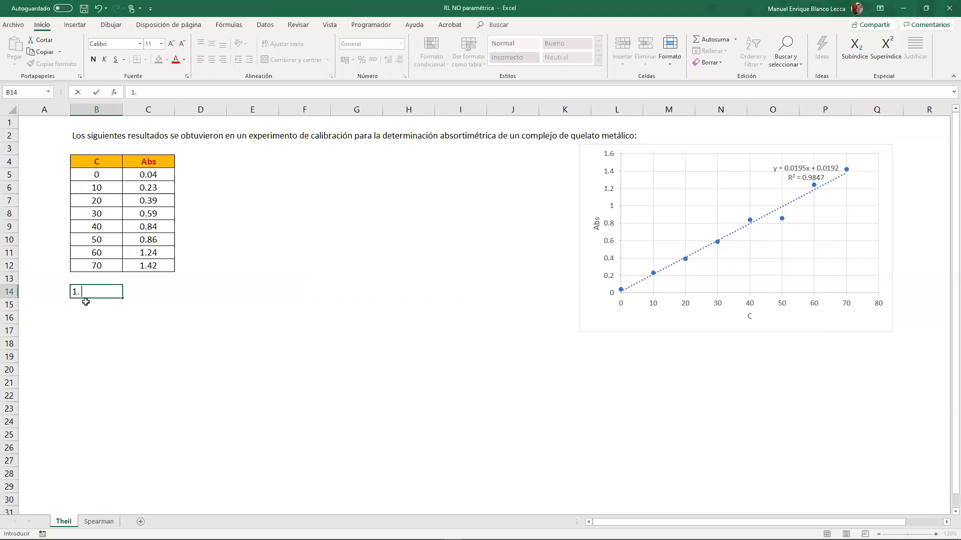
text(Demostrar que existe)
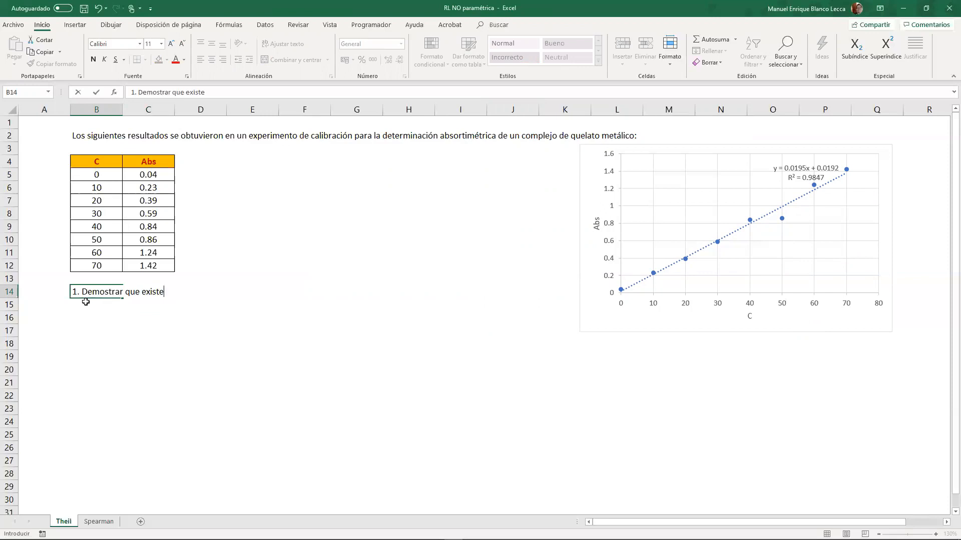
text( correlacion entre las vari)
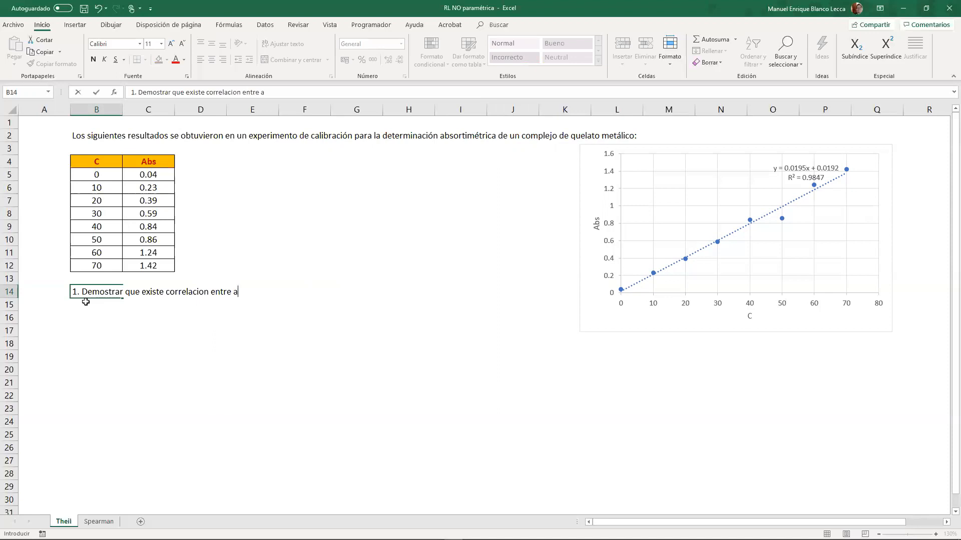
text(ables)
key(Return)
- Switch the keyboard input language to Español (Perú), Teclado Latinoamérica, and return to the sheet
click(794, 453)
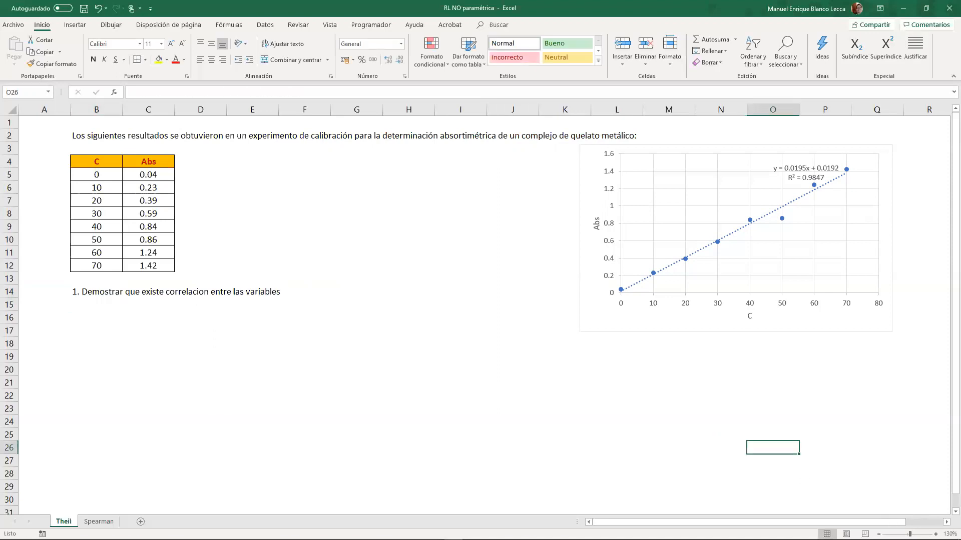
click(905, 533)
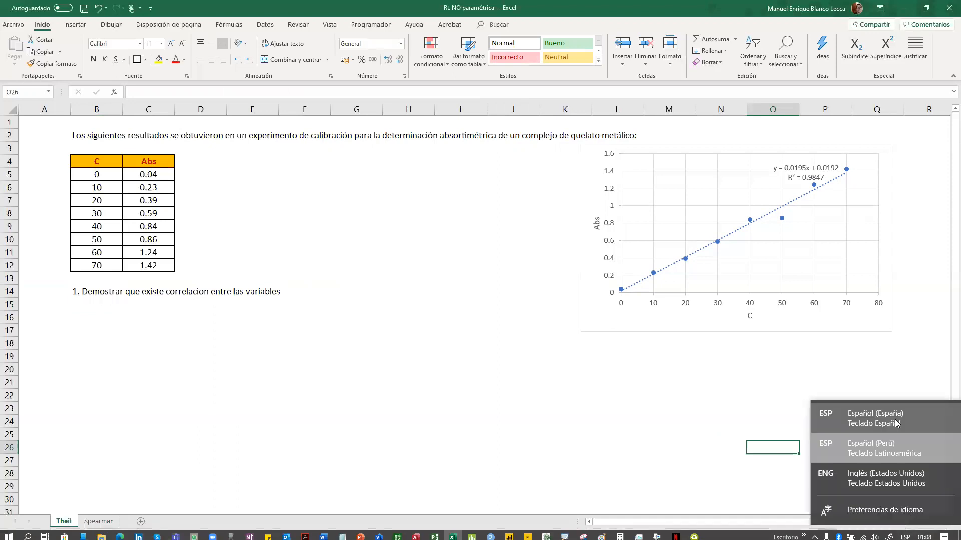
click(898, 447)
click(236, 397)
- Enter the null hypothesis "H0: Los dos grupos de datos son independientes entre si" in cell B16
click(102, 306)
click(100, 317)
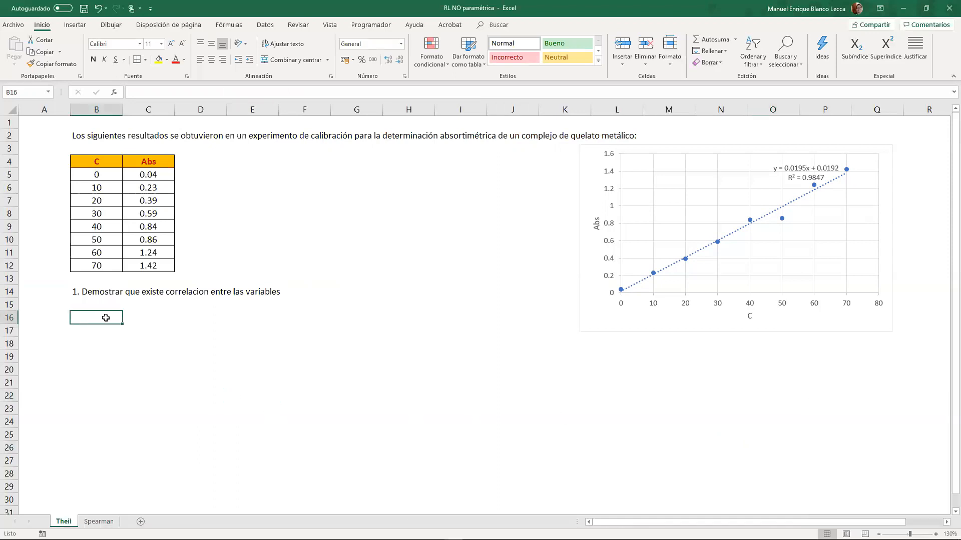
text(H0:)
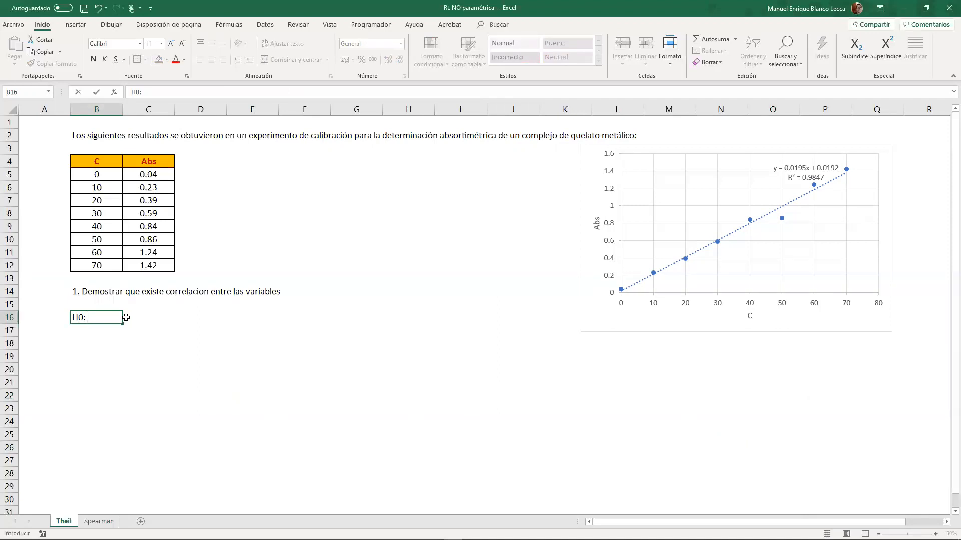
text(No existe re)
key(BackSpace)
key(BackSpace)
key(BackSpace)
key(BackSpace)
key(BackSpace)
key(BackSpace)
key(BackSpace)
key(BackSpace)
key(BackSpace)
text(Los dato)
key(BackSpace)
key(BackSpace)
key(BackSpace)
key(BackSpace)
text(dos grupos )
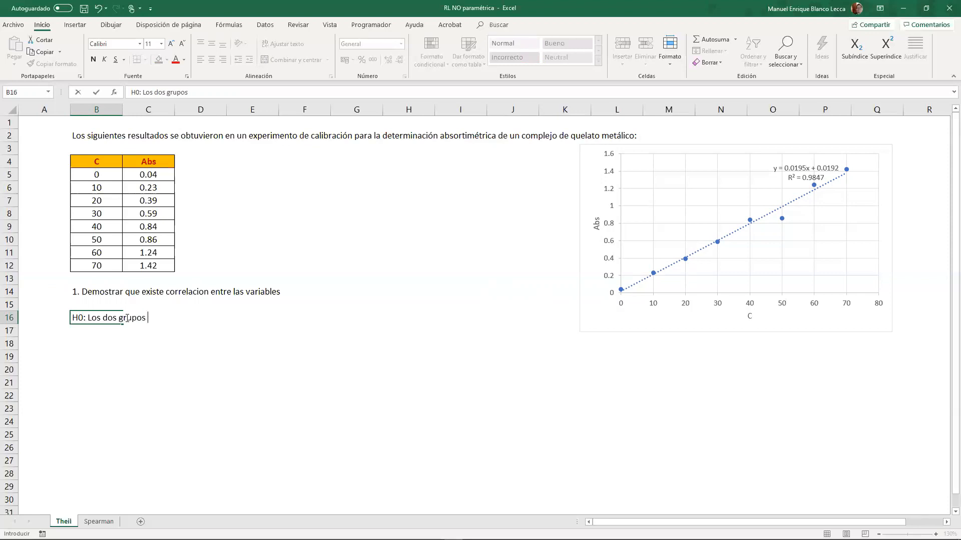
text(de datos son inde)
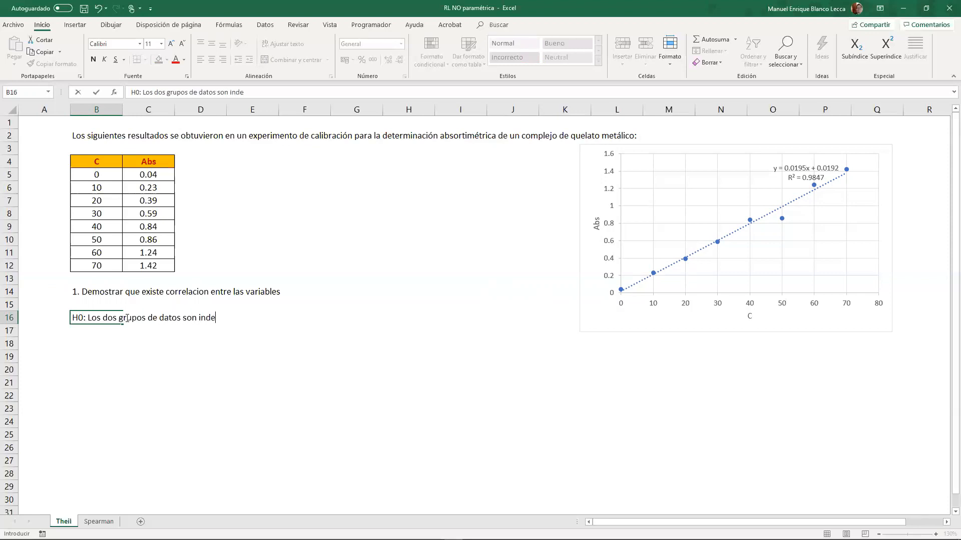
text(pendientes entre si)
key(Return)
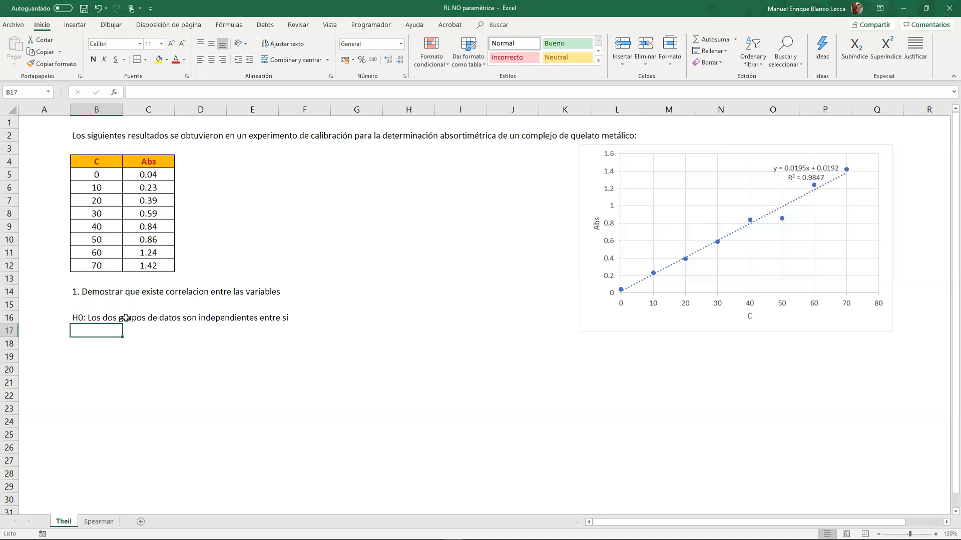
- Enter the alternative hypothesis "H1: Existe una relación entre las variables" in cell B17
text(H1:)
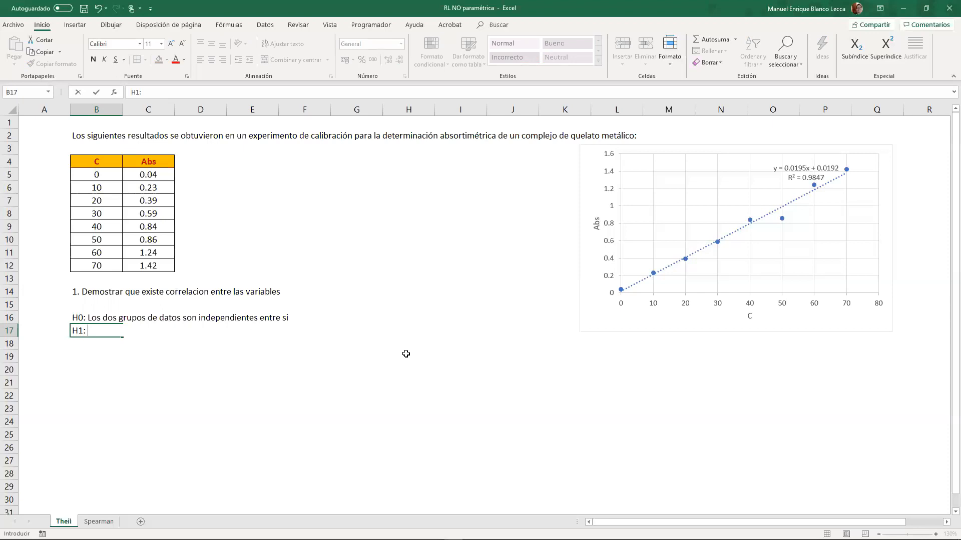
text(xiste una relación entre la var)
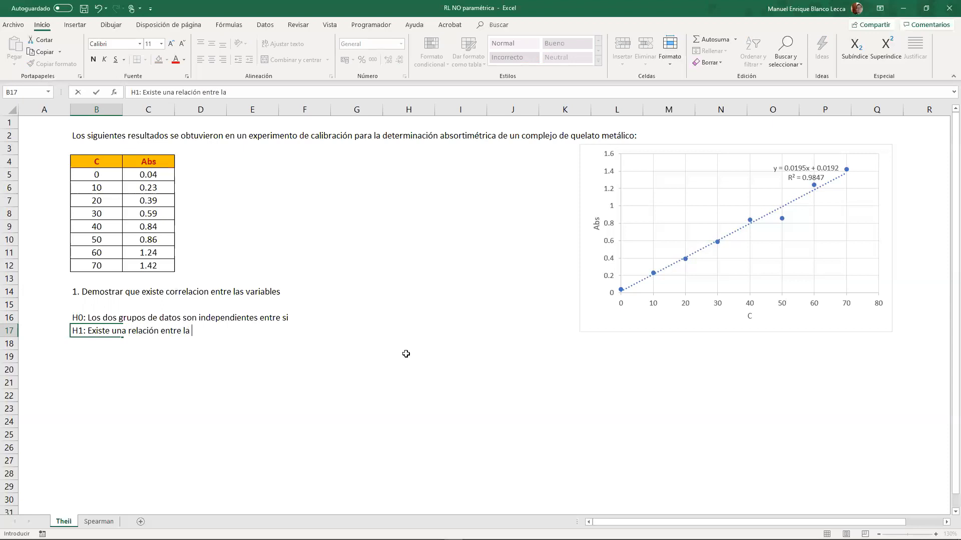
key(BackSpace)
key(BackSpace)
key(BackSpace)
key(BackSpace)
text(variables)
key(Return)
- Enter the confidence level "NC 95%" in cell B18
text(N)
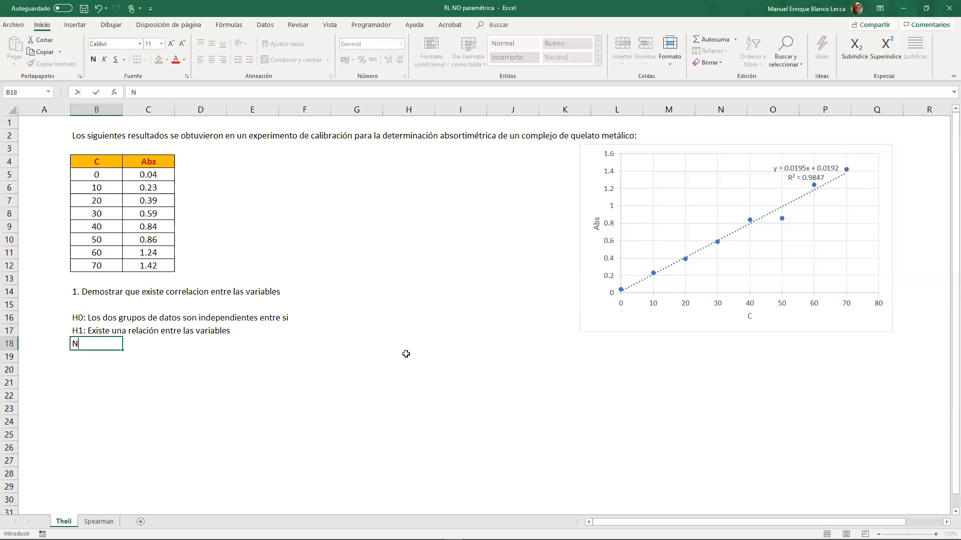
text(C 95%)
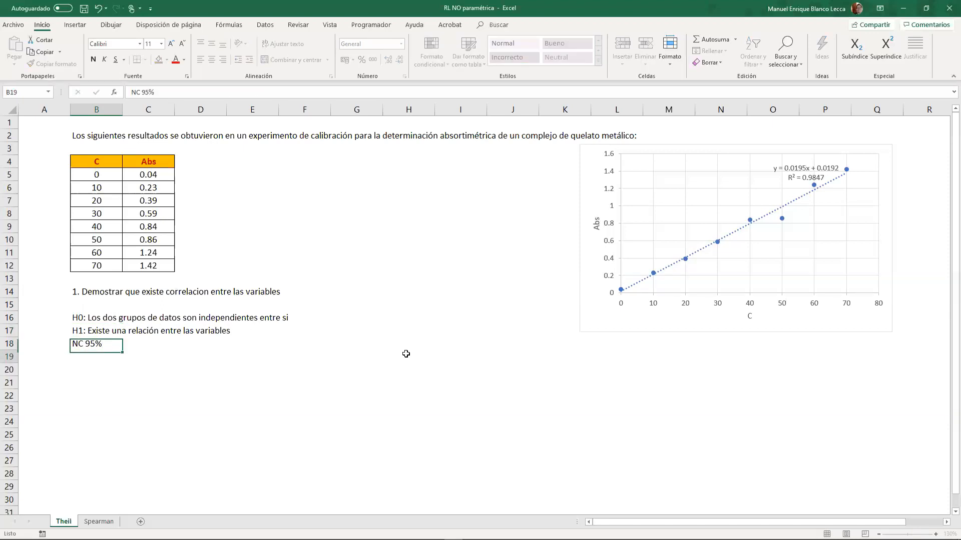
key(Return)
key(Return)
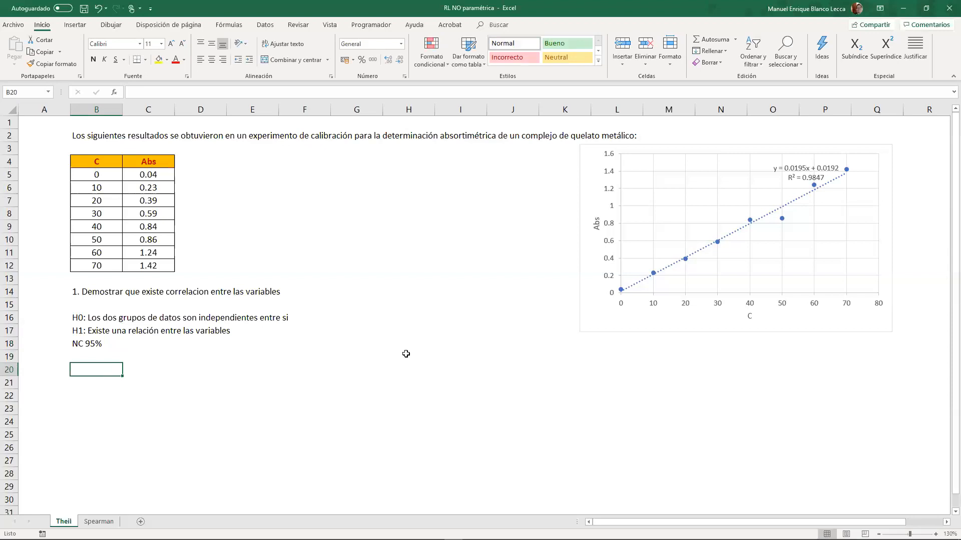
- Label cell B20 "To" and begin the formula in C20 with +ABS(COEF.DE.CORREL(C5:C12;B5:B12))
text(To)
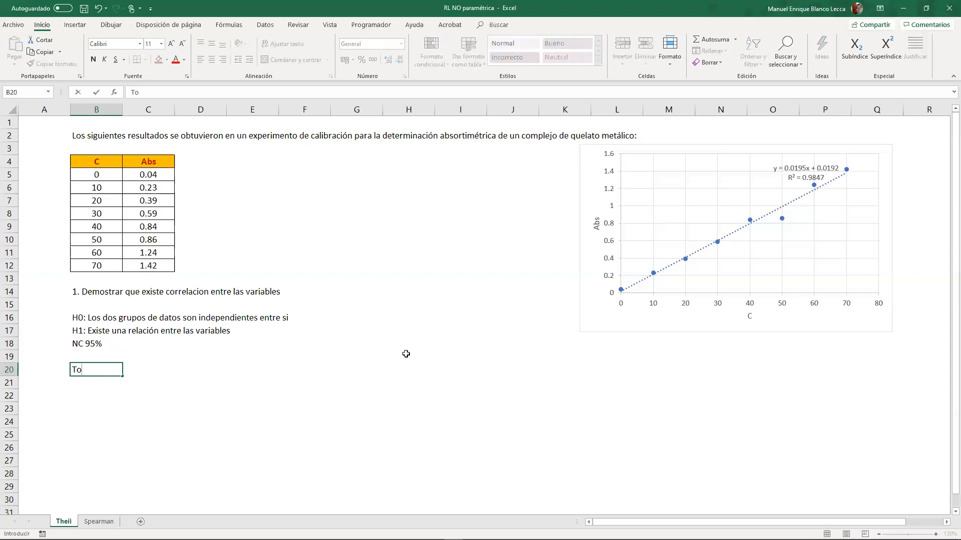
key(Tab)
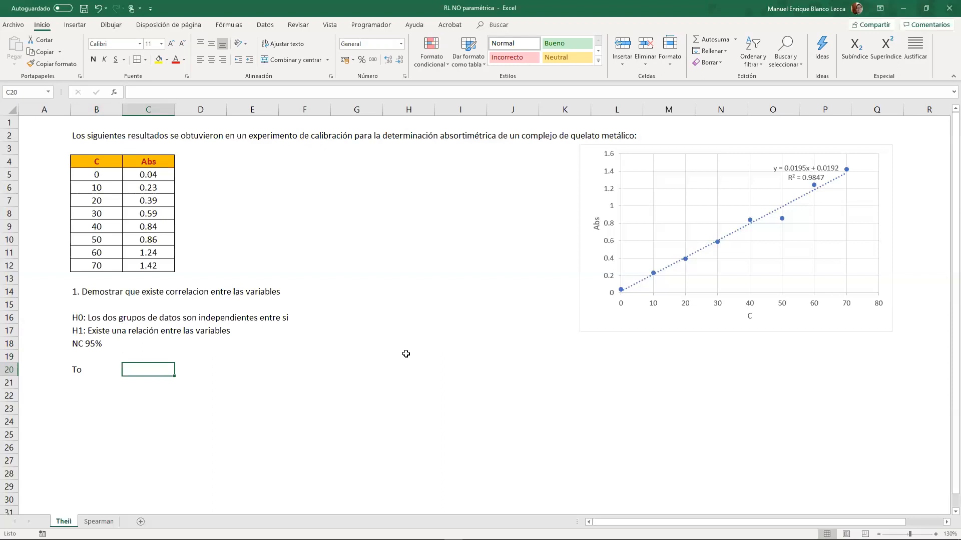
text(+)
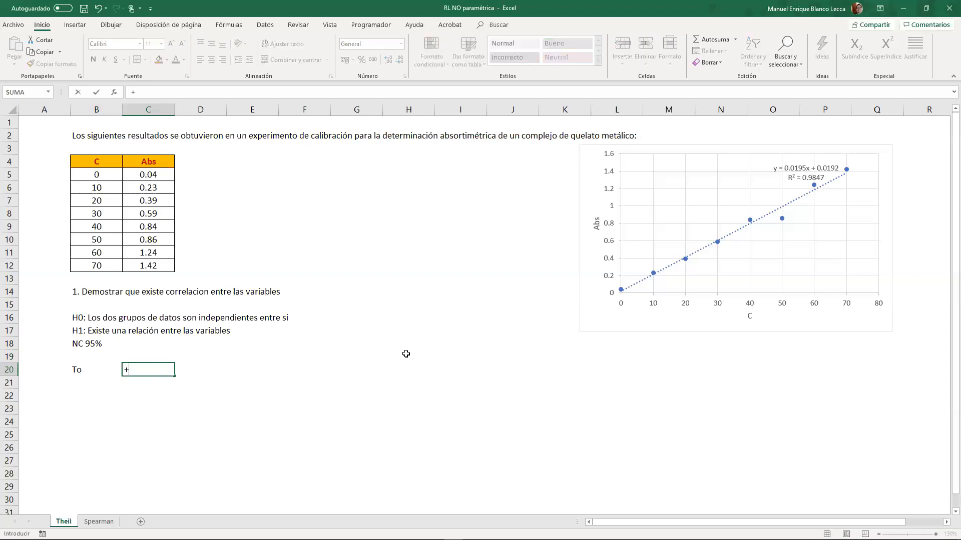
text(abs)
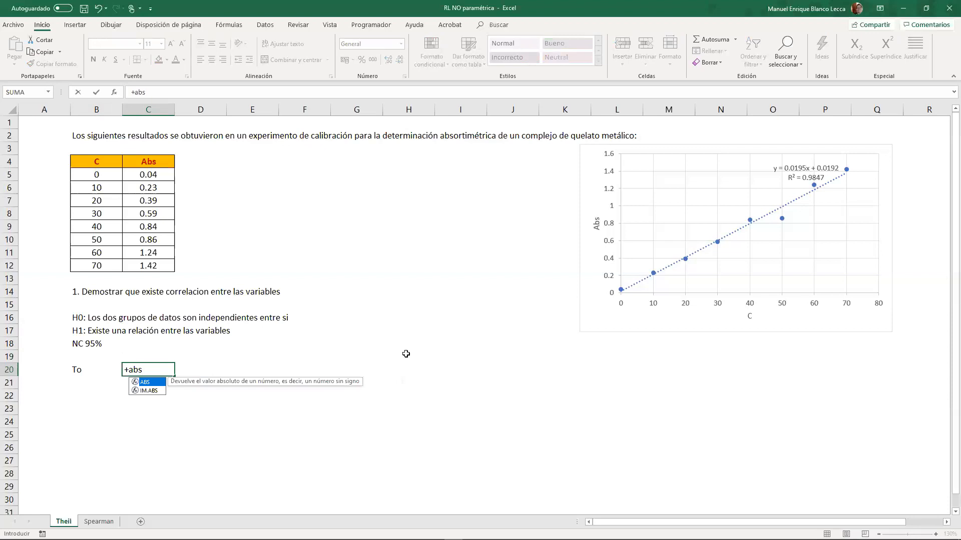
key(Tab)
text(co)
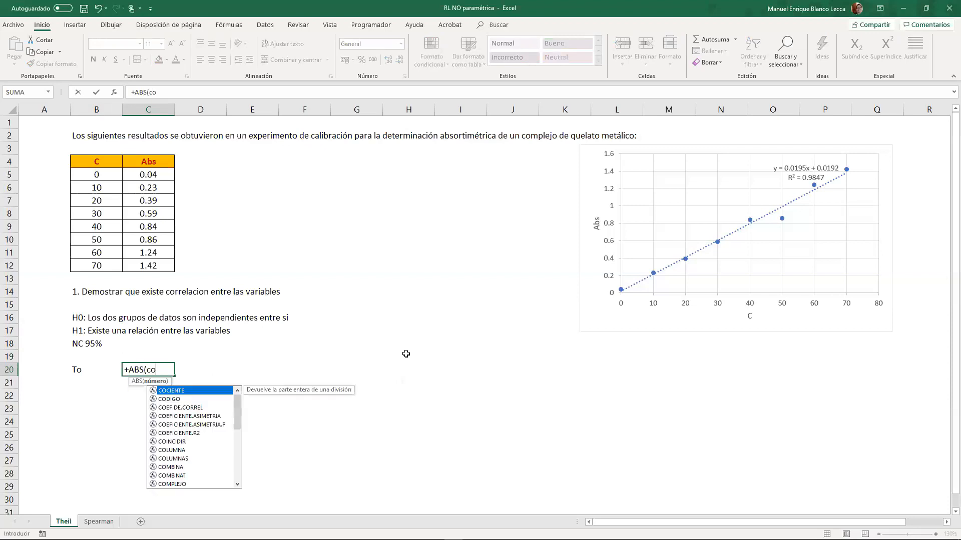
key(Down)
key(Down)
key(Tab)
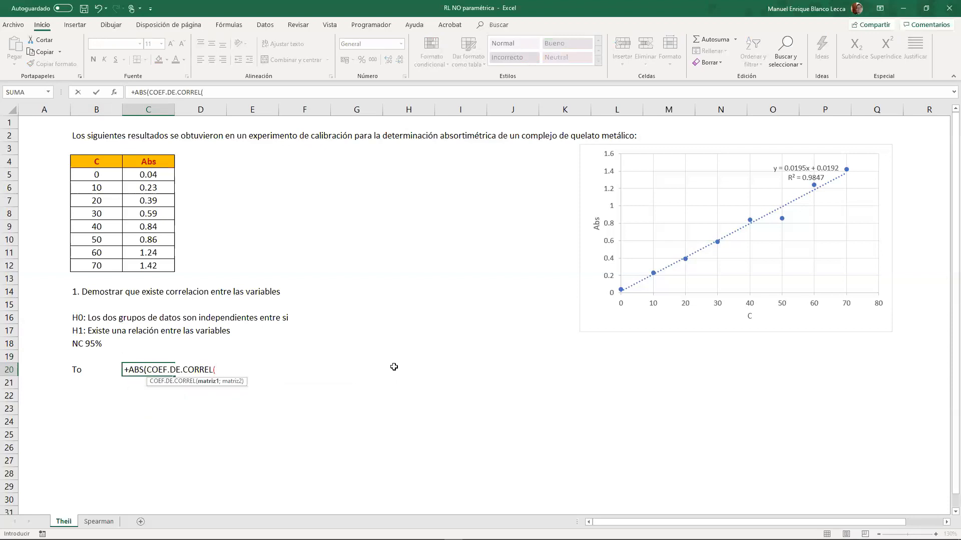
drag(133, 177, 139, 265)
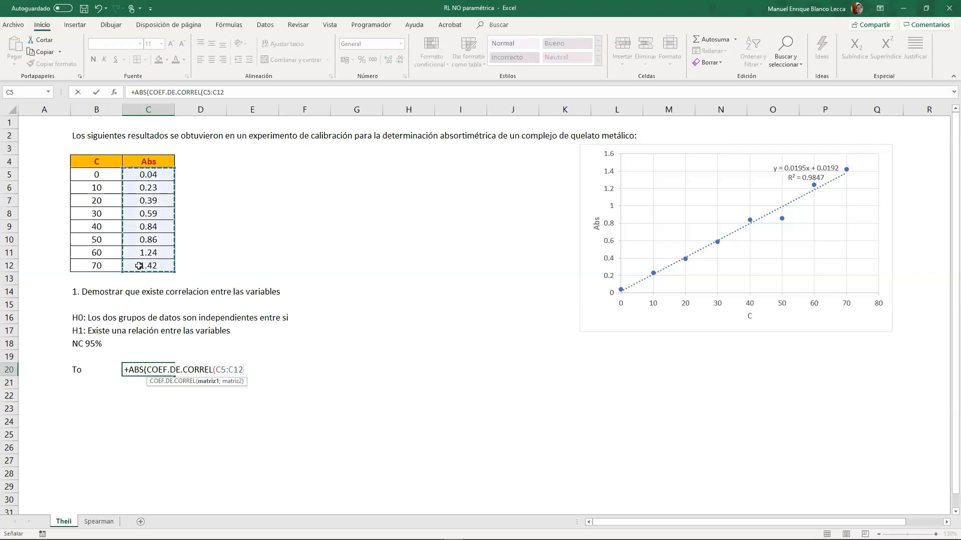
text(;)
drag(100, 176, 101, 271)
text()))
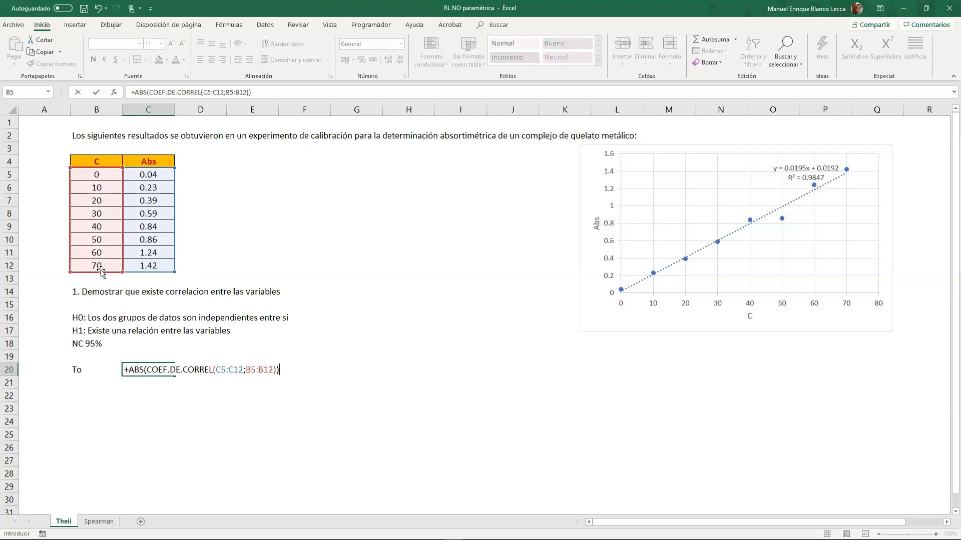
text(*RAIZ()
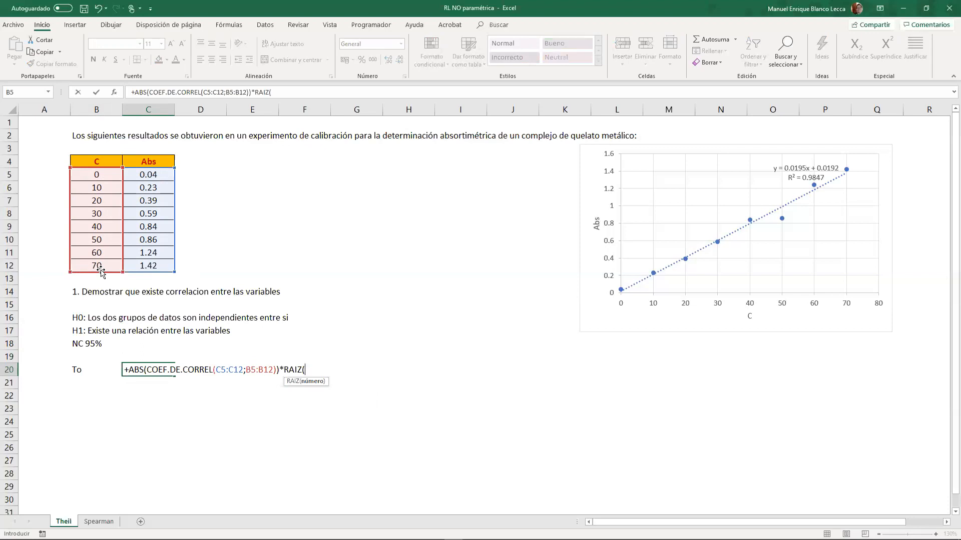
text(CONTAR()
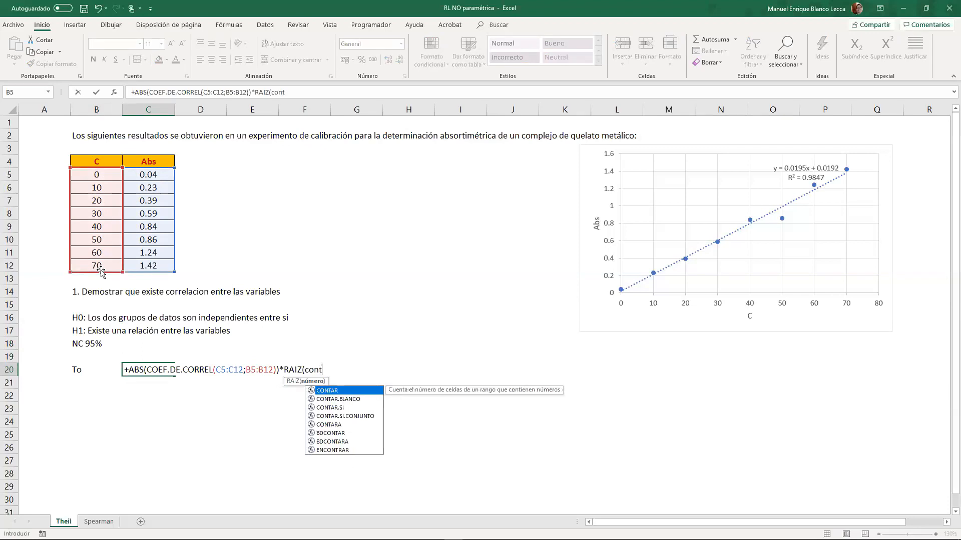
- Multiply the correlation term in the C20 formula by RAIZ(CONTAR(B5:B12)-2)
drag(88, 175, 89, 267)
text()-2)
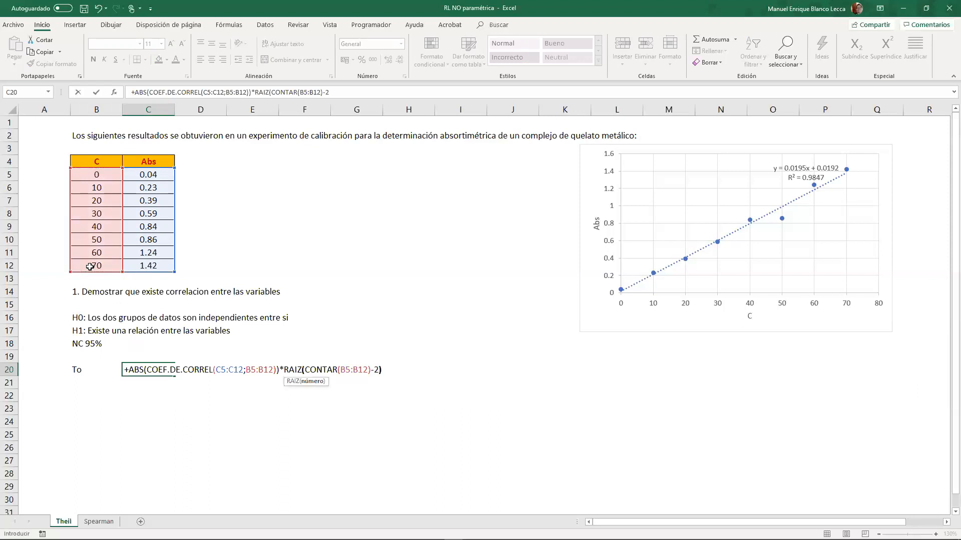
text(RAIZ()
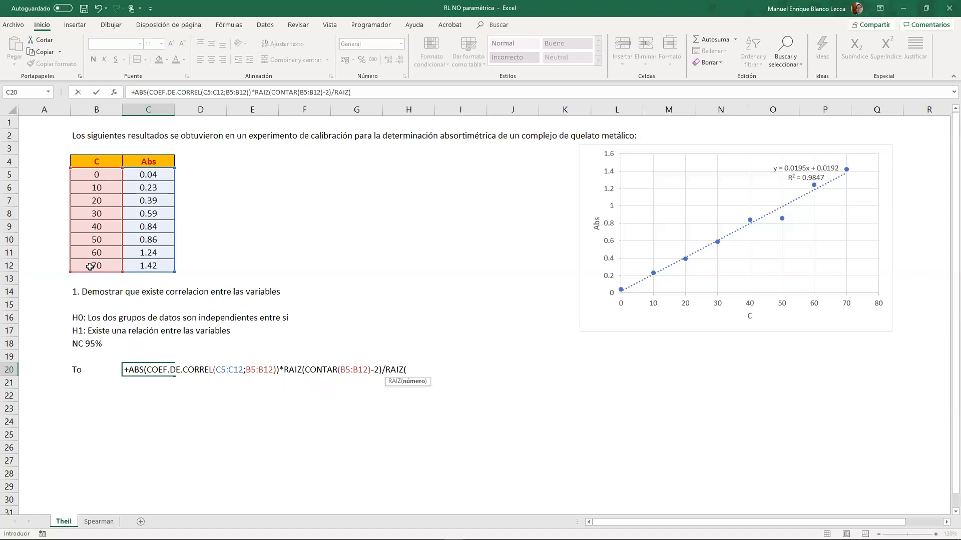
text(1-coe)
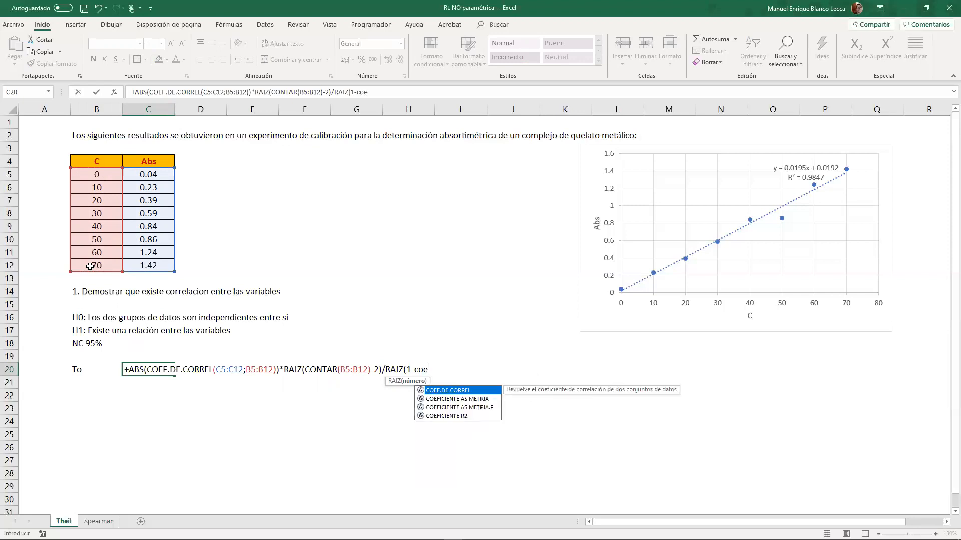
- Divide the C20 formula by RAIZ(1-COEFICIENTE.R2(C5:C12;B5:B12)) and enter it
key(Down)
key(Down)
key(Down)
key(Tab)
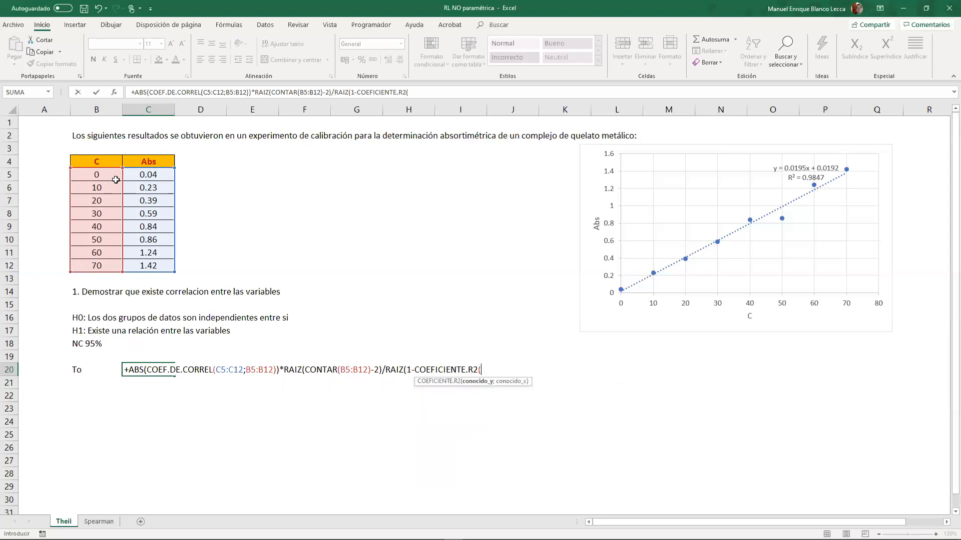
drag(144, 179, 149, 264)
text(;)
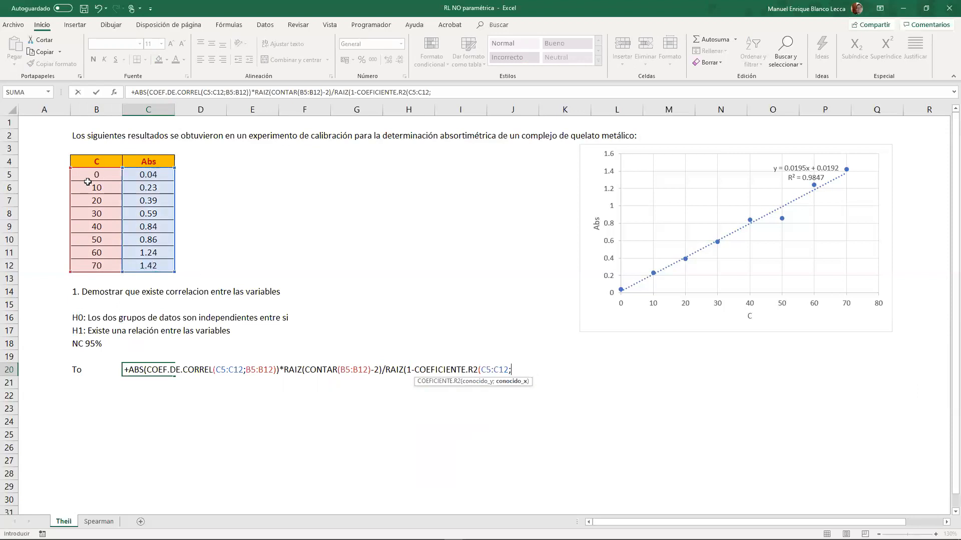
drag(94, 180, 102, 273)
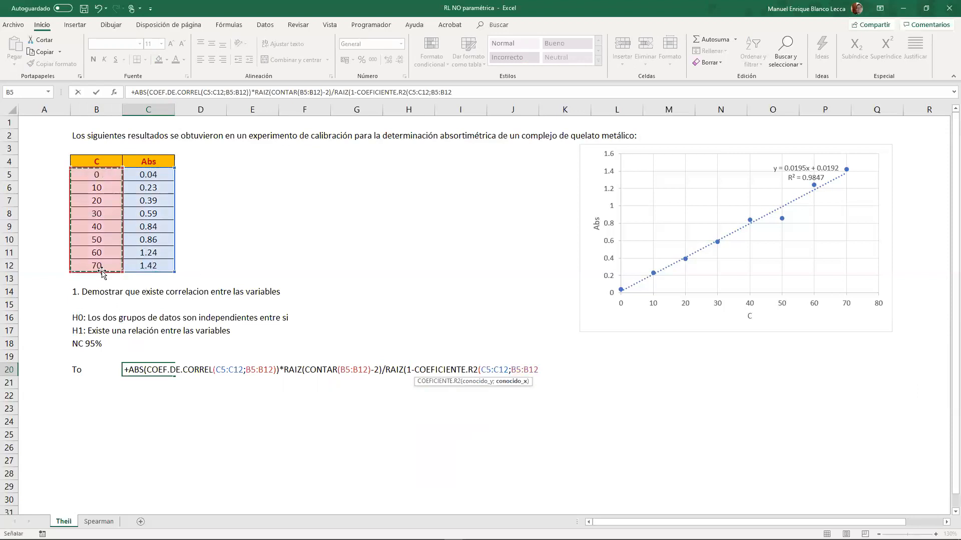
text())
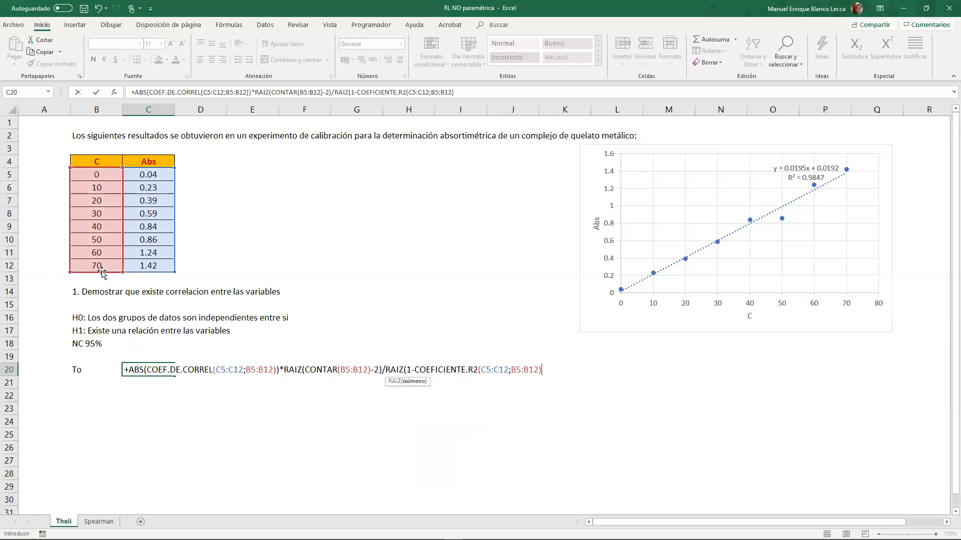
text())
key(Return)
- Format the To value in C20 in Millares style with three decimal places
key(Up)
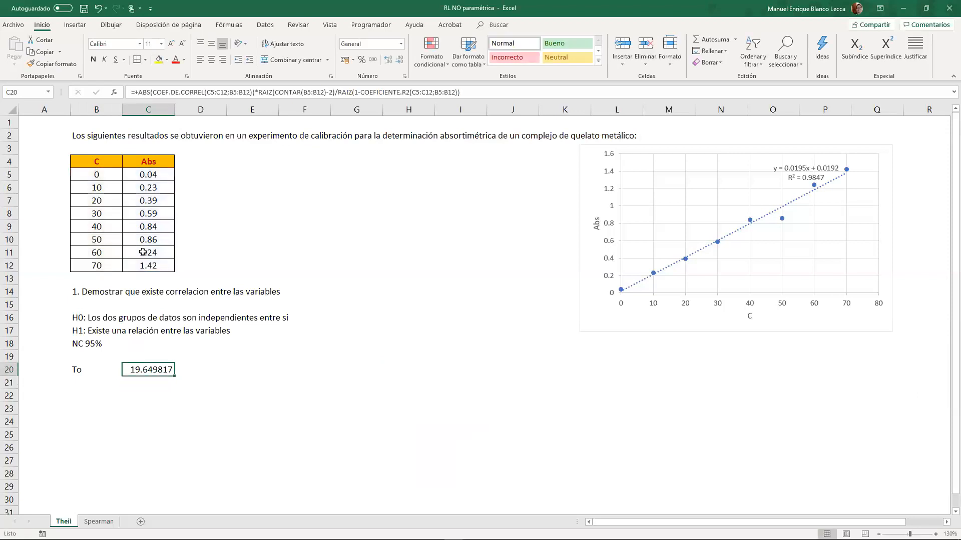
click(373, 60)
click(389, 60)
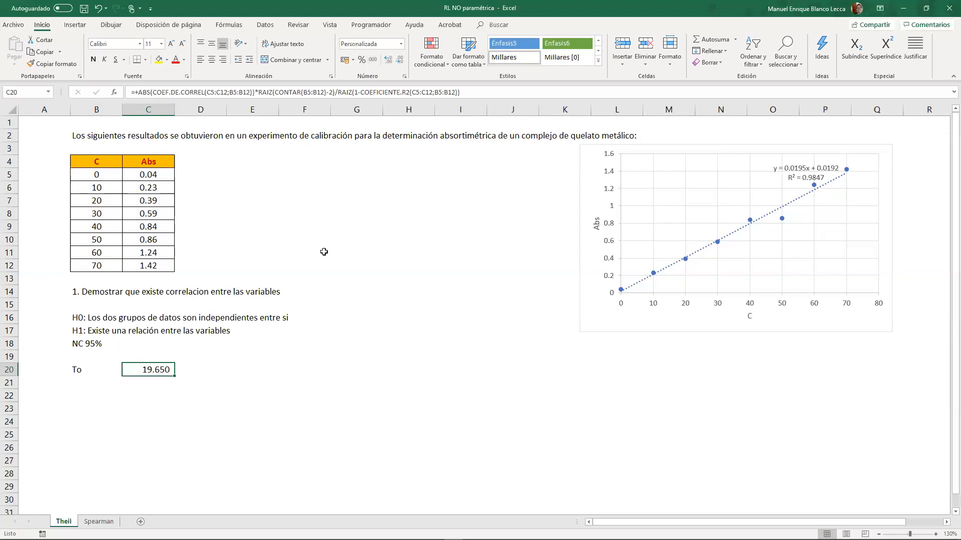
- Display the text of C20's formula in cell D20 with FORMULATEXTO
click(195, 366)
text(=)
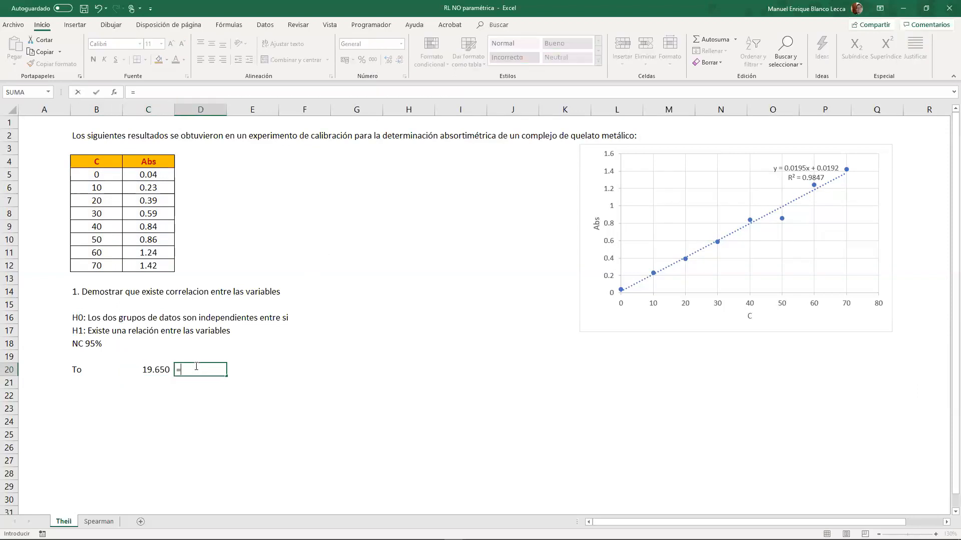
text(FORMULATEXTO()
key(Left)
key(Return)
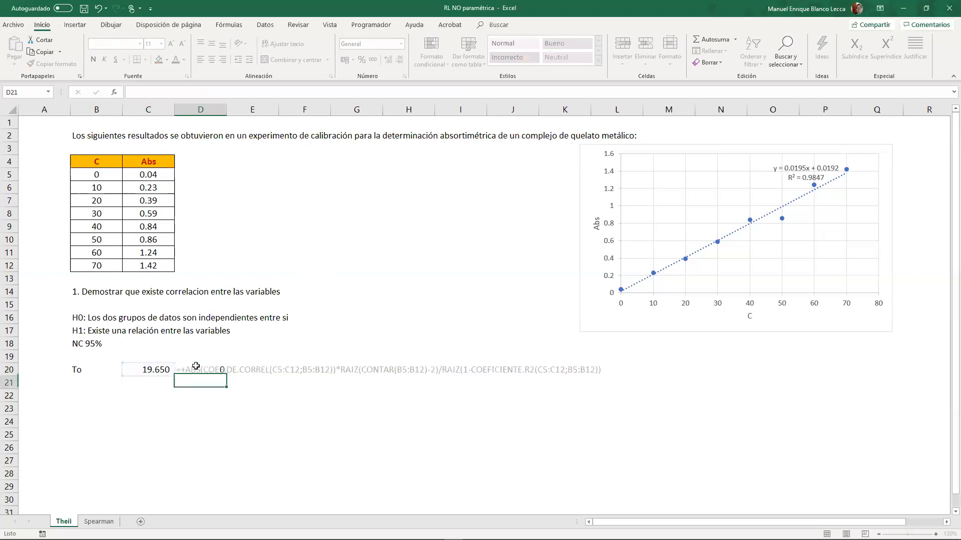
- Format the formula text in D20 as red italic at font size 9
click(195, 368)
click(176, 59)
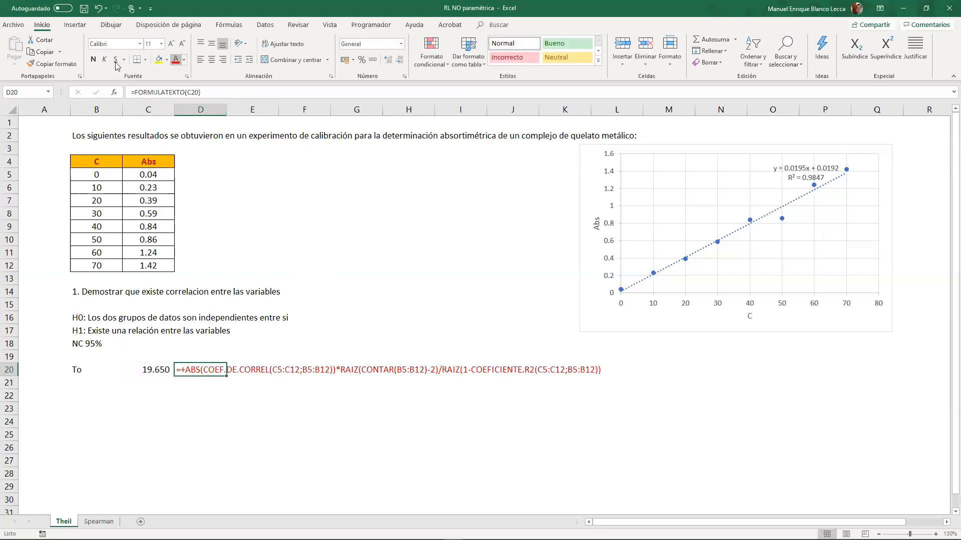
click(182, 44)
click(182, 43)
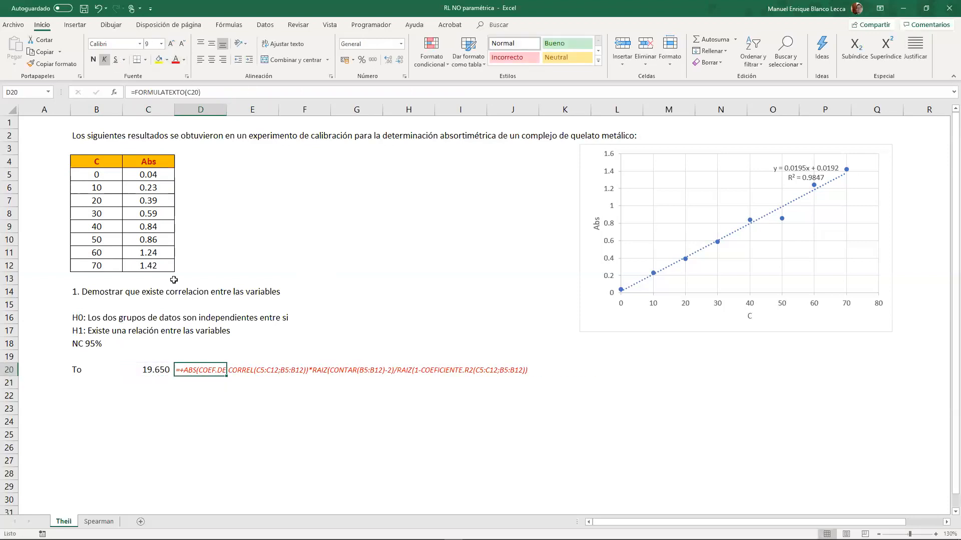
- Enter the critical value label "Tc" in cell B21
click(131, 398)
click(96, 380)
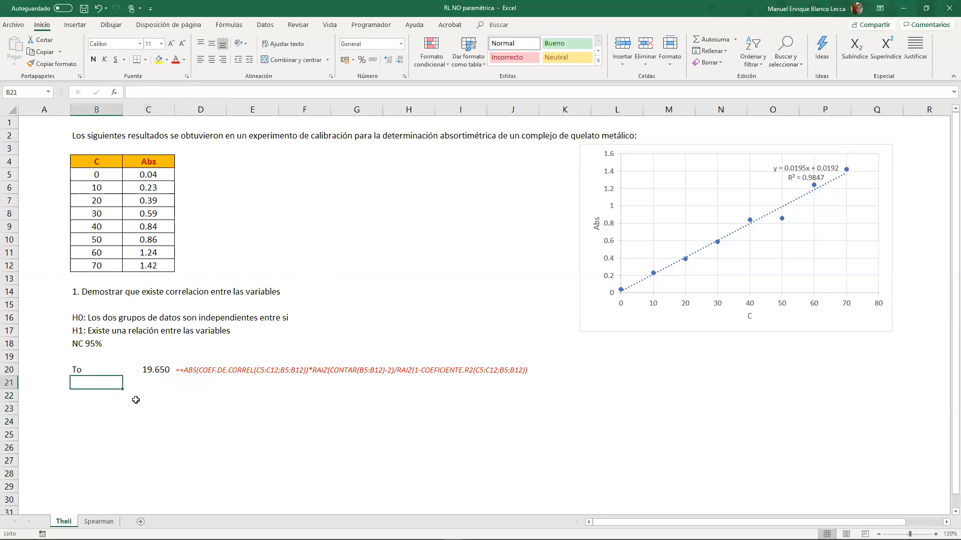
text(Tc)
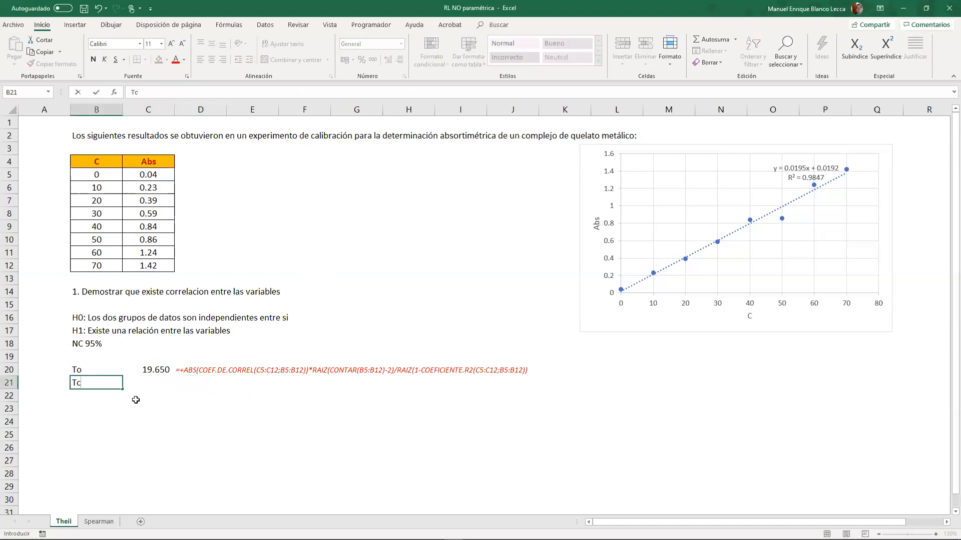
key(Tab)
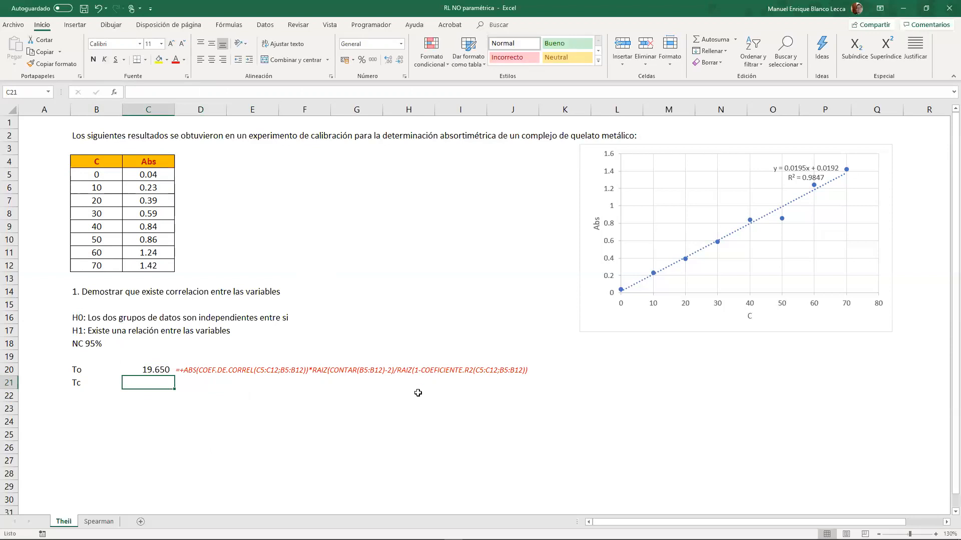
- Shrink the calibration chart from its lower-left corner to span roughly columns M to Q, ending near row 13
click(697, 329)
drag(580, 332, 630, 302)
click(483, 327)
- Calculate the critical t value in C21 with =INV.T.2C(0.05;CONTAR(B5:B12)-2)
click(171, 388)
text(=i)
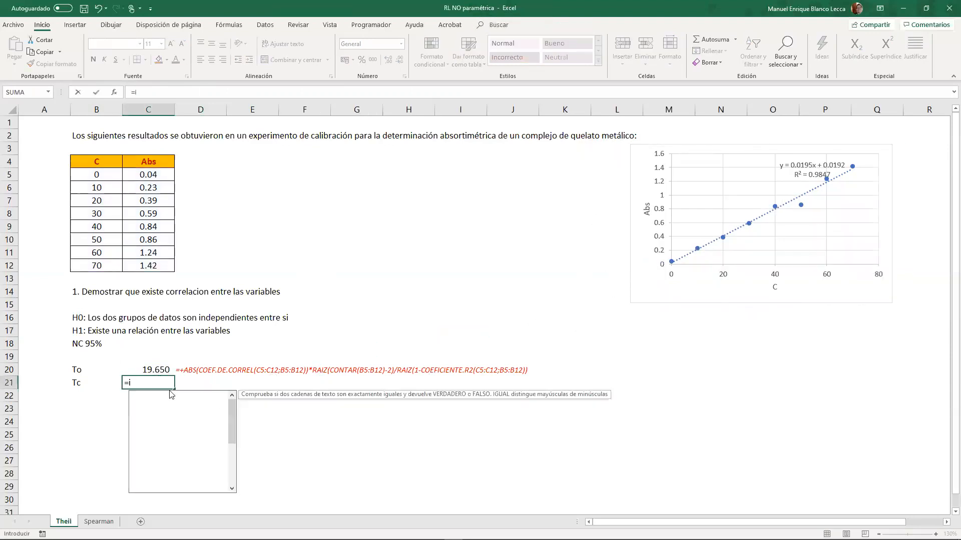
text(nv.t.)
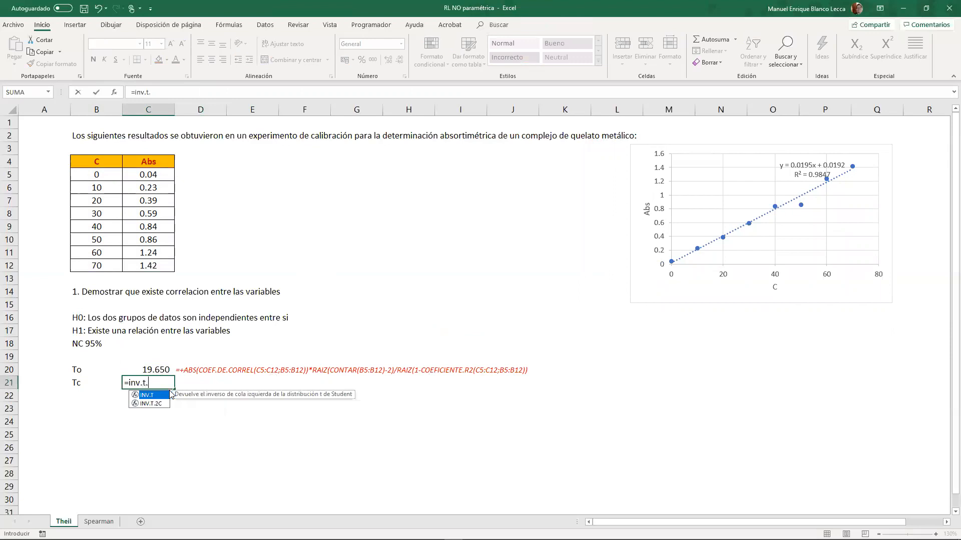
double_click(150, 403)
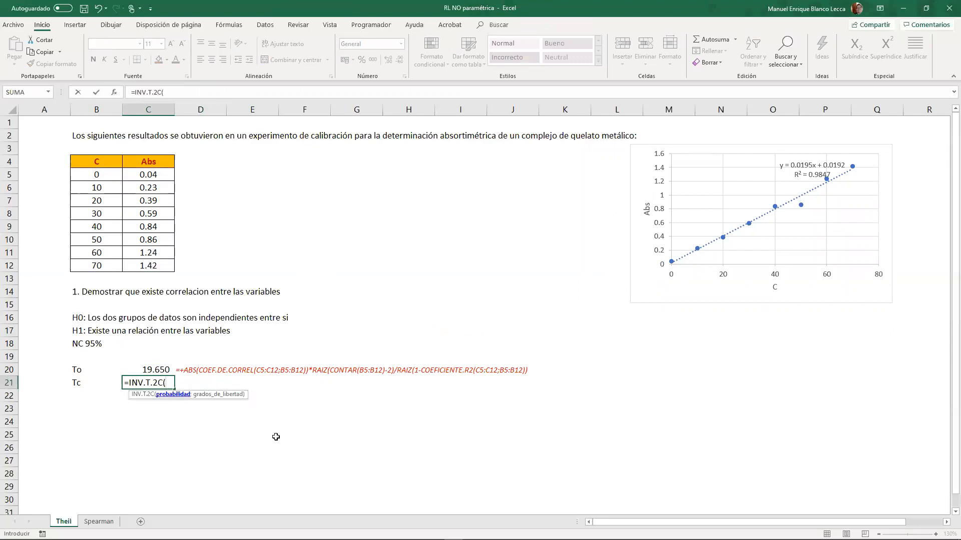
text(0.05;CONTAR()
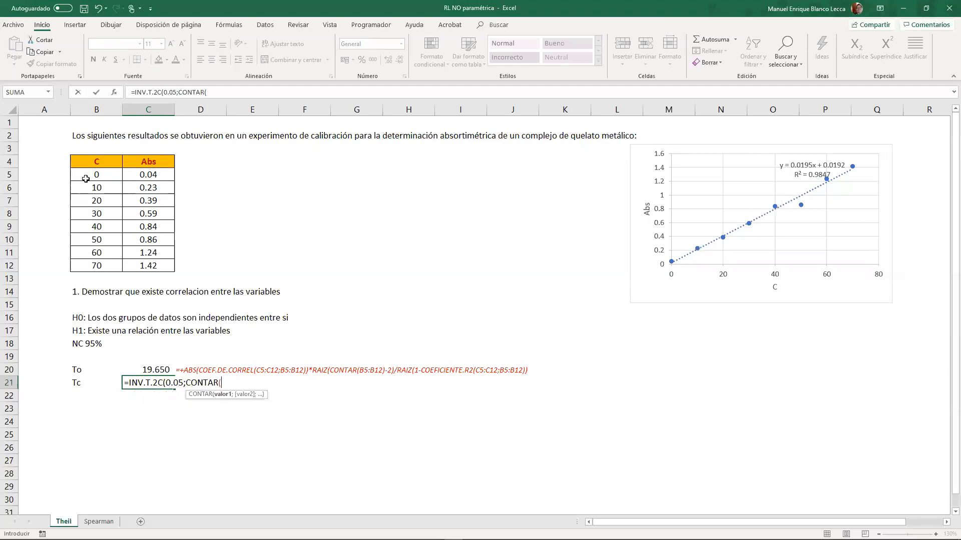
drag(85, 176, 88, 263)
text()-)
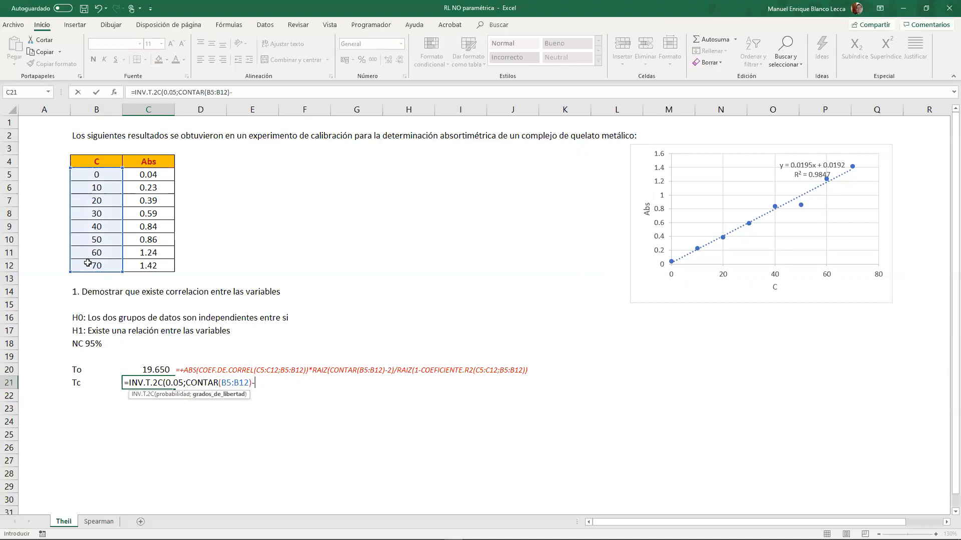
text(2))
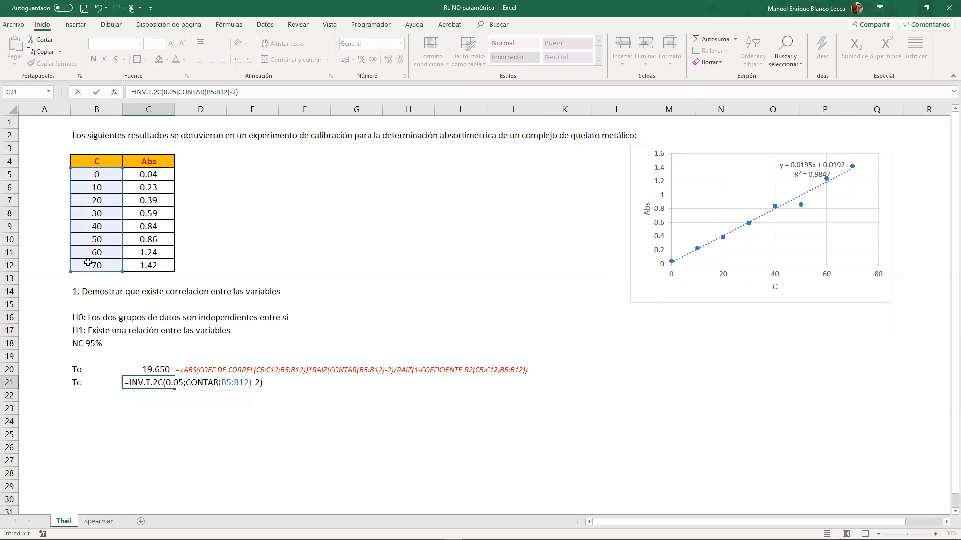
key(Return)
- Fill the formatted formula text from D20 down to D21 to show the Tc formula
click(199, 375)
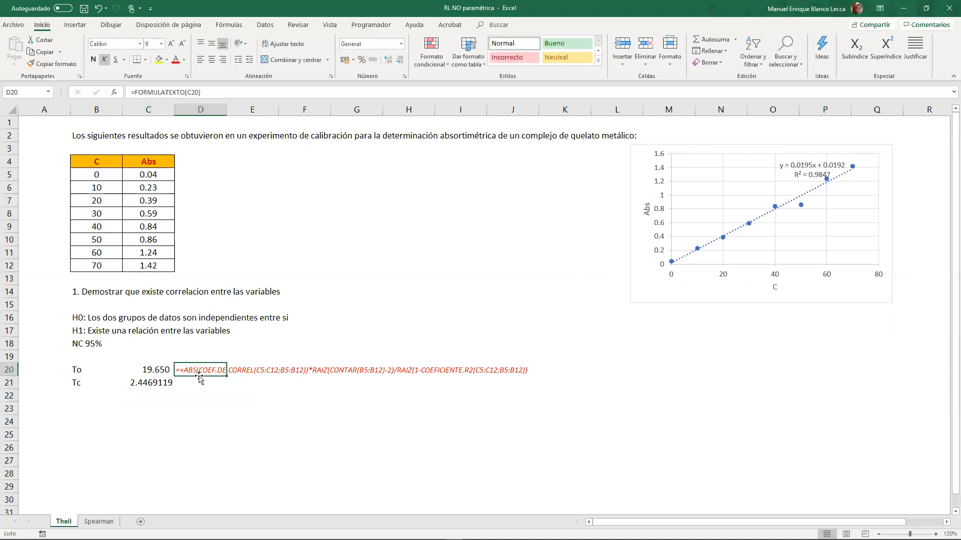
drag(227, 376, 226, 390)
click(184, 417)
click(195, 383)
- Clear the last two calibration data pairs in B11:C12 and check the Tc and To results
drag(103, 256, 137, 267)
key(Delete)
click(160, 383)
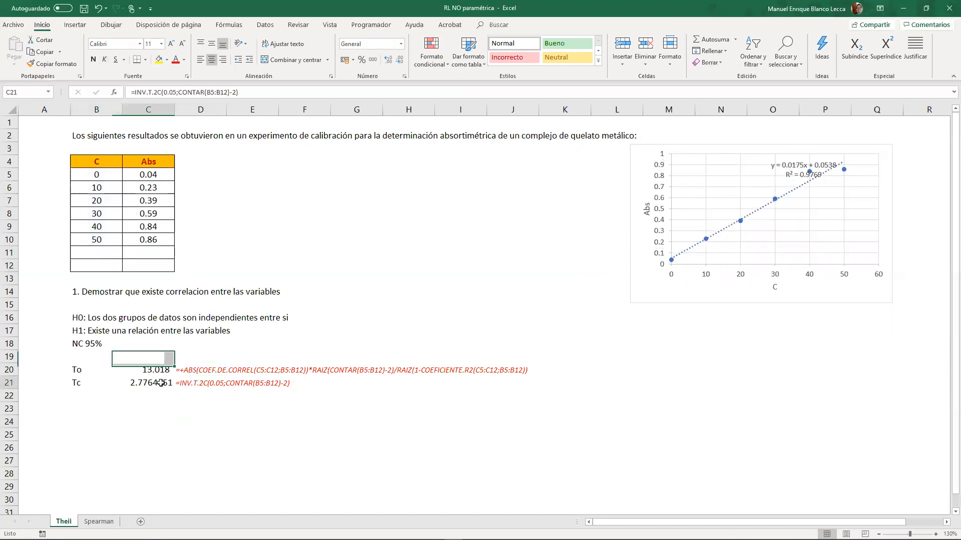
click(170, 369)
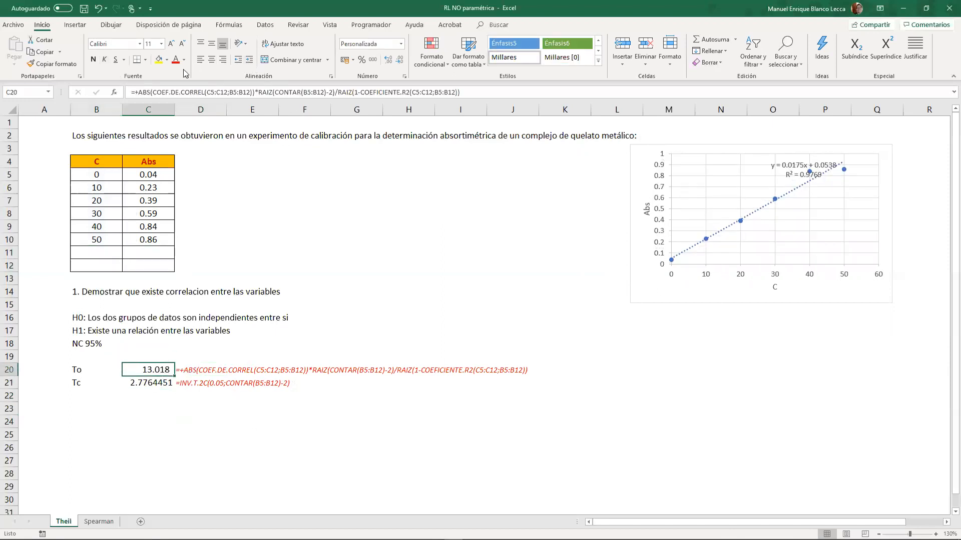
- Restore the last cleared calibration data in B11:C12 and copy the cell format of C20 onto C21
click(51, 64)
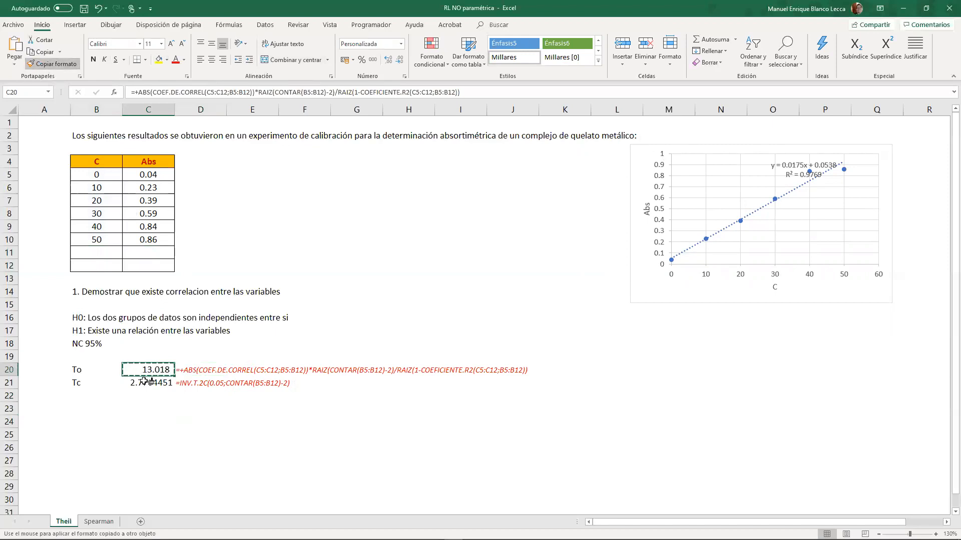
key(ctrl+z)
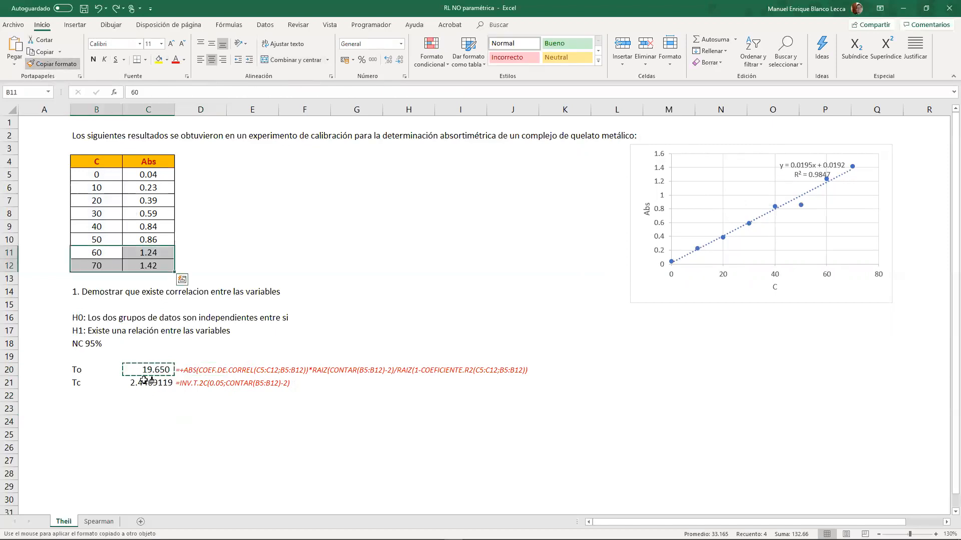
click(146, 383)
- Try clearing the data pairs in B11:C12 and B10:C10 to compare To and Tc, and undo both deletions
drag(109, 252, 145, 263)
key(Delete)
drag(103, 240, 146, 240)
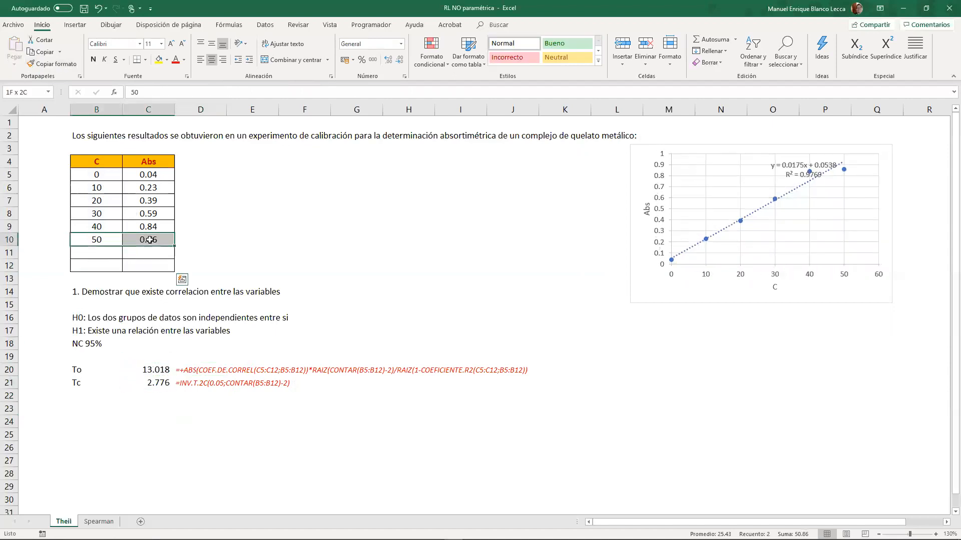
key(Delete)
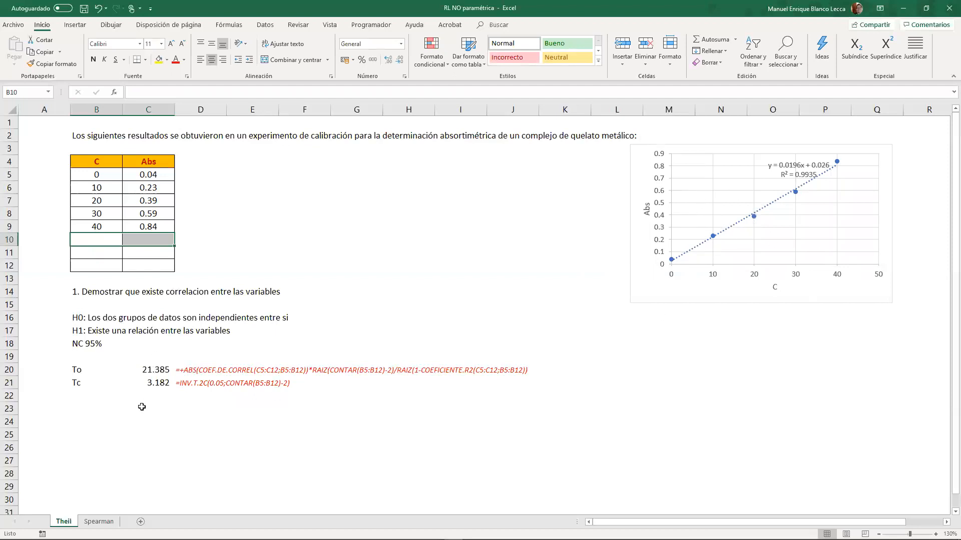
key(ctrl+z)
key(ctrl+z)
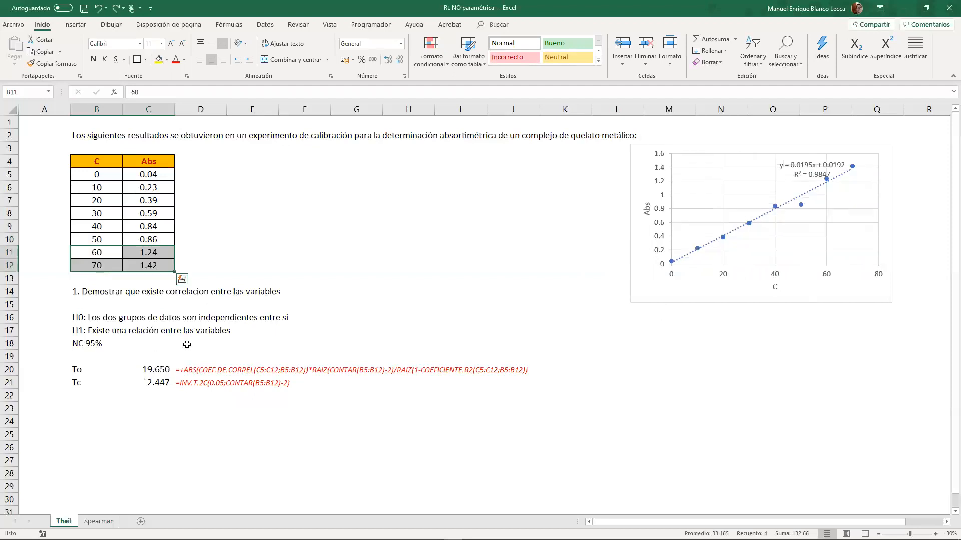
click(149, 385)
drag(98, 176, 106, 264)
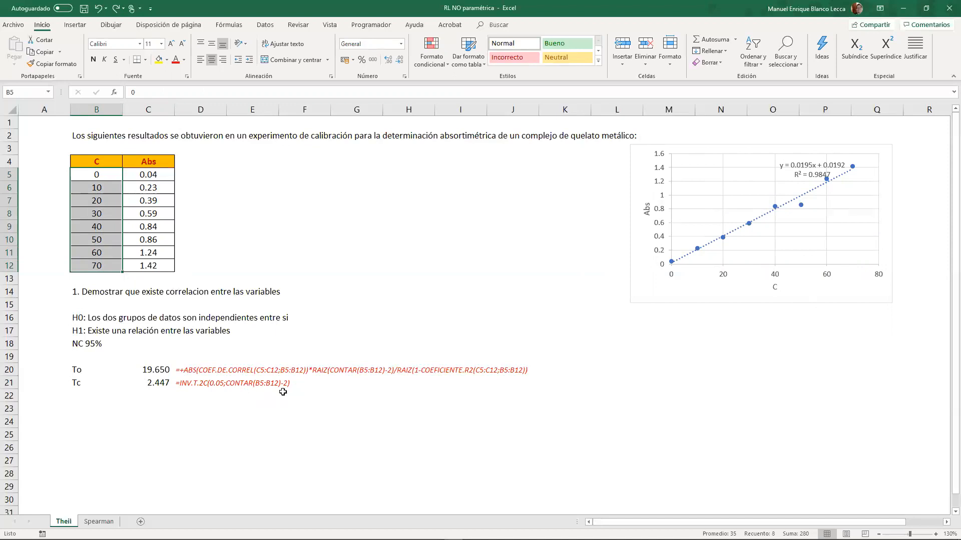
click(194, 396)
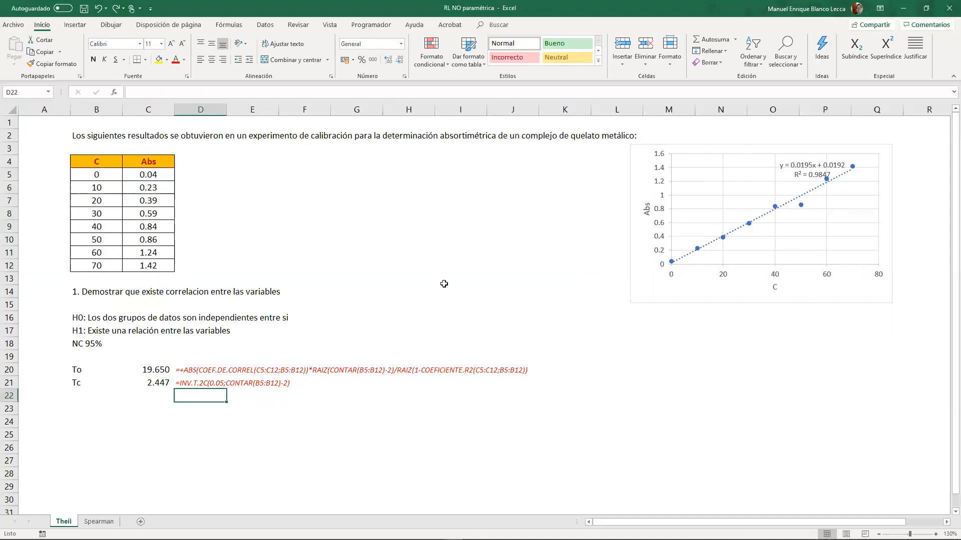
click(620, 373)
mouse_move(564, 538)
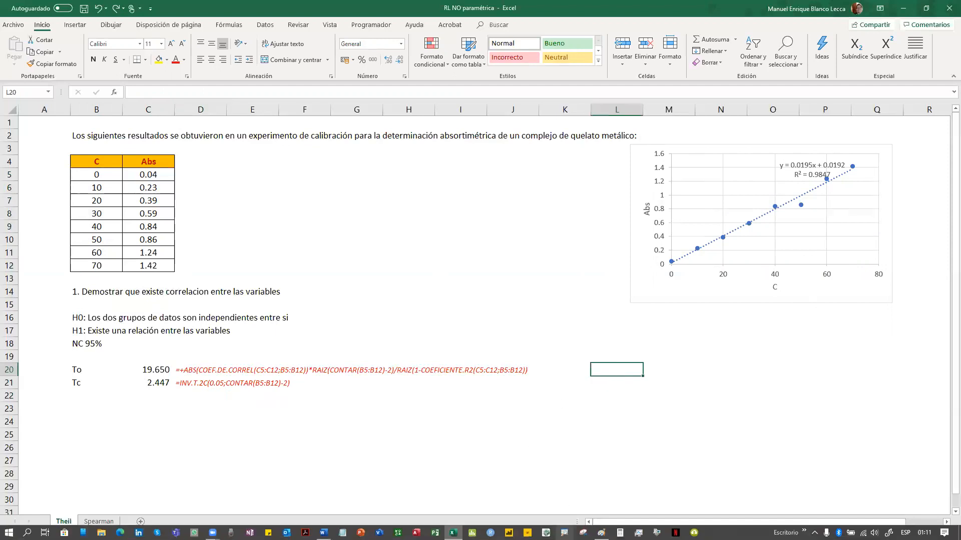
click(389, 410)
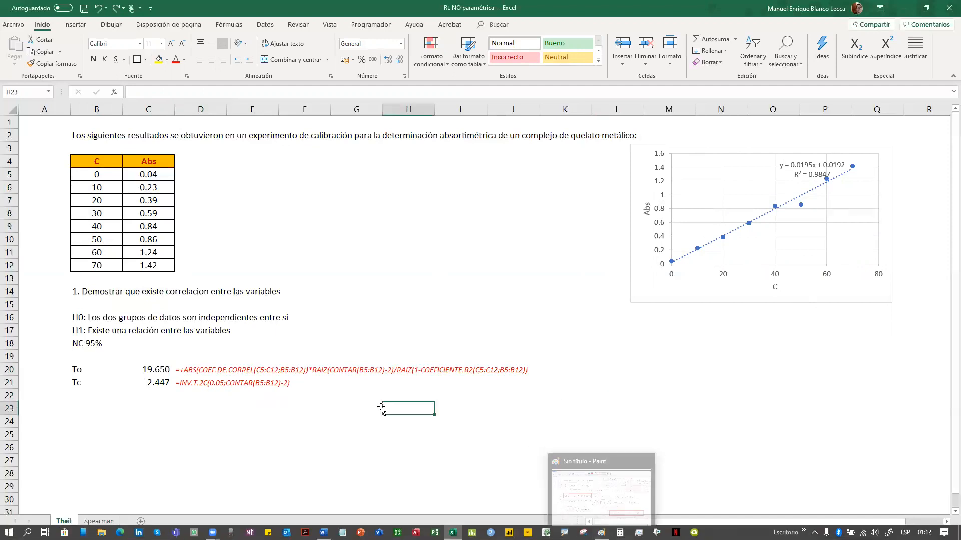
click(370, 391)
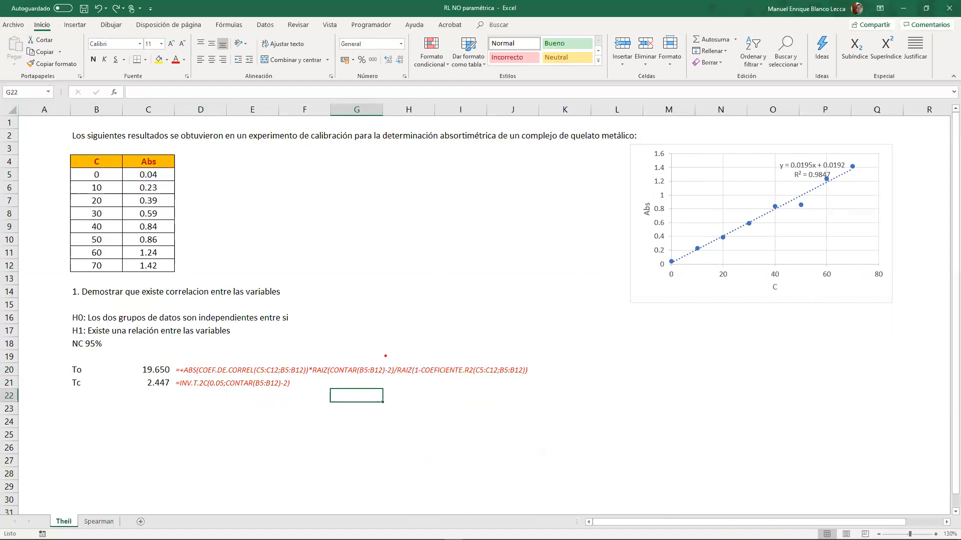
- Sketch a red bell curve over the empty cells beneath the chart, with cut-off lines and α/2 labels at both tails
drag(547, 425, 789, 426)
mouse_move(520, 411)
mouse_down()
mouse_move(614, 384)
mouse_move(720, 379)
mouse_move(819, 411)
mouse_up()
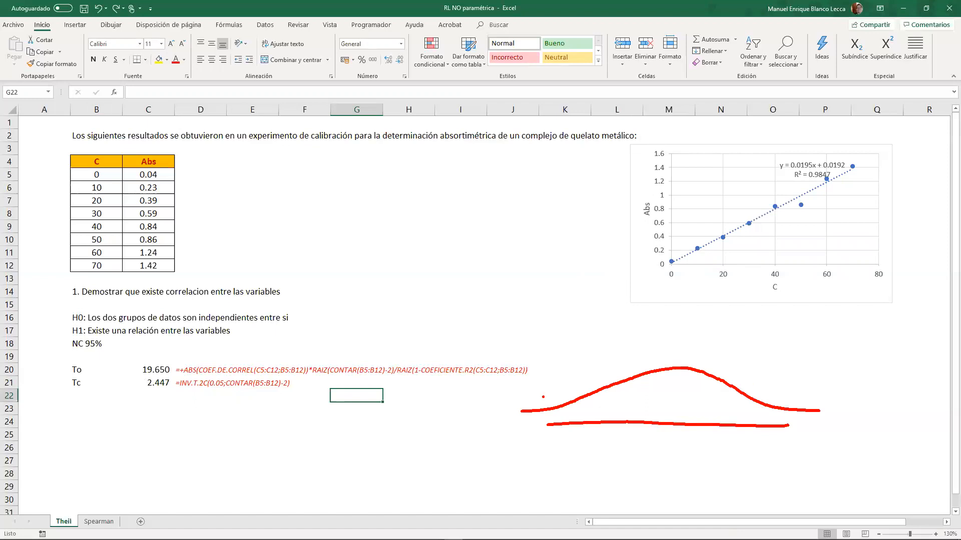
mouse_move(563, 385)
mouse_down()
mouse_move(537, 434)
mouse_move(549, 435)
mouse_up()
mouse_move(550, 361)
mouse_down()
mouse_move(537, 366)
mouse_move(551, 371)
mouse_up()
mouse_move(563, 356)
mouse_down()
mouse_move(550, 375)
mouse_move(580, 375)
mouse_up()
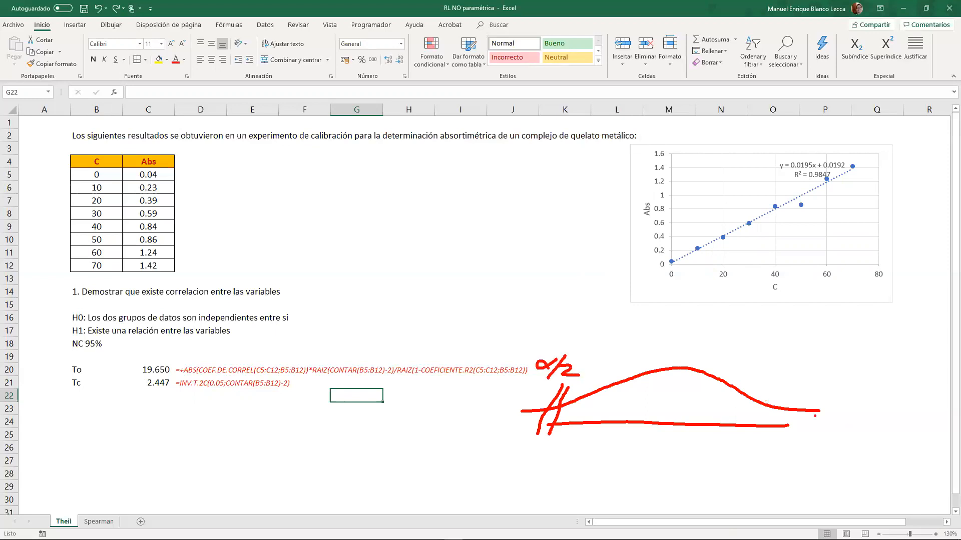
drag(765, 411, 767, 436)
mouse_move(804, 381)
mouse_down()
mouse_move(794, 386)
mouse_move(802, 399)
mouse_up()
drag(815, 385, 832, 395)
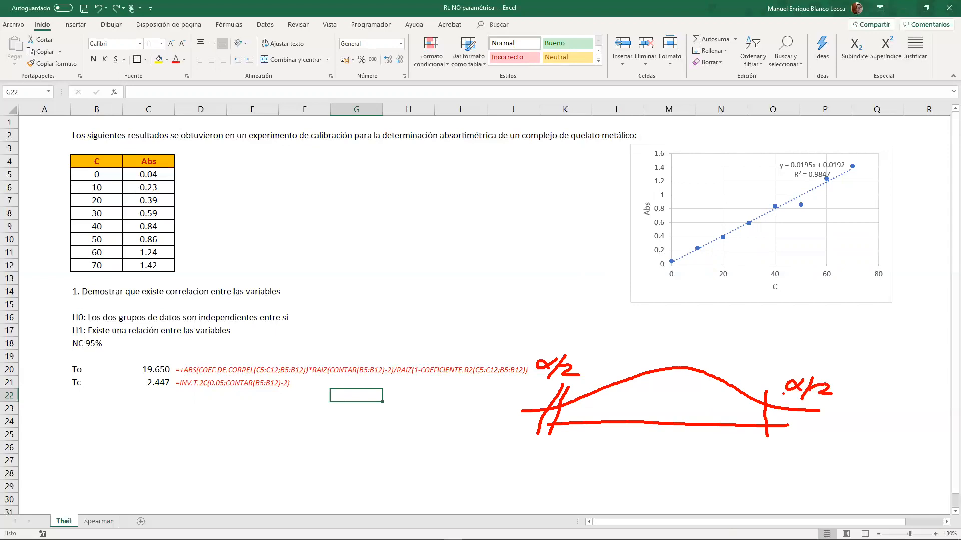
- Annotate the bell curve in red with 1−α above its peak and 2,447 below the upper cut-off line
mouse_move(644, 348)
mouse_down()
mouse_move(655, 342)
mouse_move(652, 358)
mouse_up()
drag(663, 354, 684, 353)
mouse_move(704, 340)
mouse_down()
mouse_move(696, 354)
mouse_move(709, 356)
mouse_up()
drag(767, 464, 765, 470)
mouse_move(778, 458)
mouse_down()
mouse_move(781, 470)
mouse_move(795, 468)
mouse_up()
drag(802, 456, 814, 462)
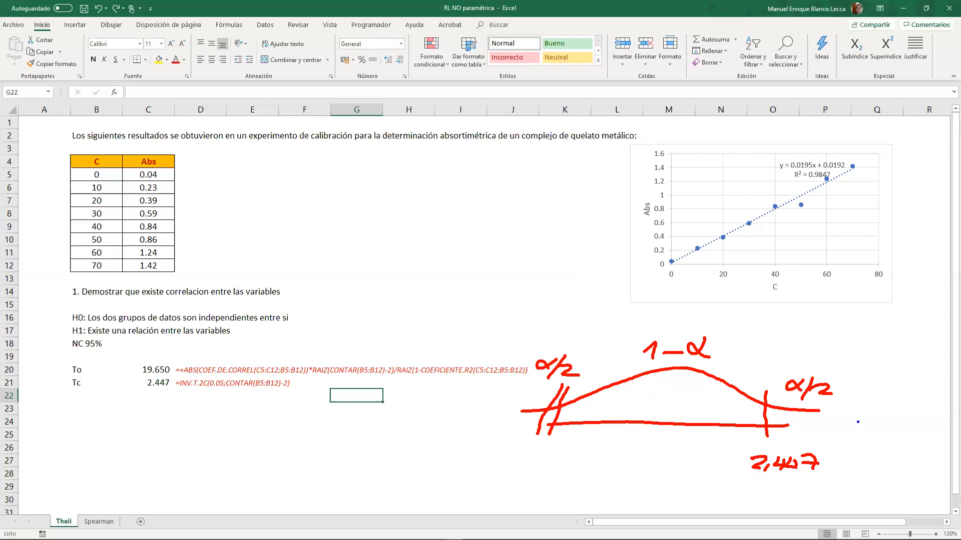
- Mark 19,65 in blue beyond the upper cut-off, and hatch that tail with an arrow from the word Rechazo
drag(863, 413, 860, 455)
drag(873, 448, 883, 460)
mouse_move(900, 446)
mouse_down()
mouse_move(898, 459)
mouse_move(934, 448)
mouse_up()
drag(901, 376, 845, 404)
mouse_move(847, 395)
mouse_down()
mouse_move(839, 412)
mouse_move(859, 410)
mouse_up()
drag(839, 354, 840, 372)
drag(835, 348, 859, 370)
mouse_move(860, 365)
mouse_down()
mouse_move(866, 359)
mouse_move(868, 370)
mouse_up()
mouse_move(879, 362)
mouse_down()
mouse_move(873, 373)
mouse_move(918, 376)
mouse_move(940, 366)
mouse_up()
drag(774, 411, 771, 422)
mouse_move(791, 411)
mouse_down()
mouse_move(779, 424)
mouse_move(792, 424)
mouse_up()
drag(815, 419, 808, 424)
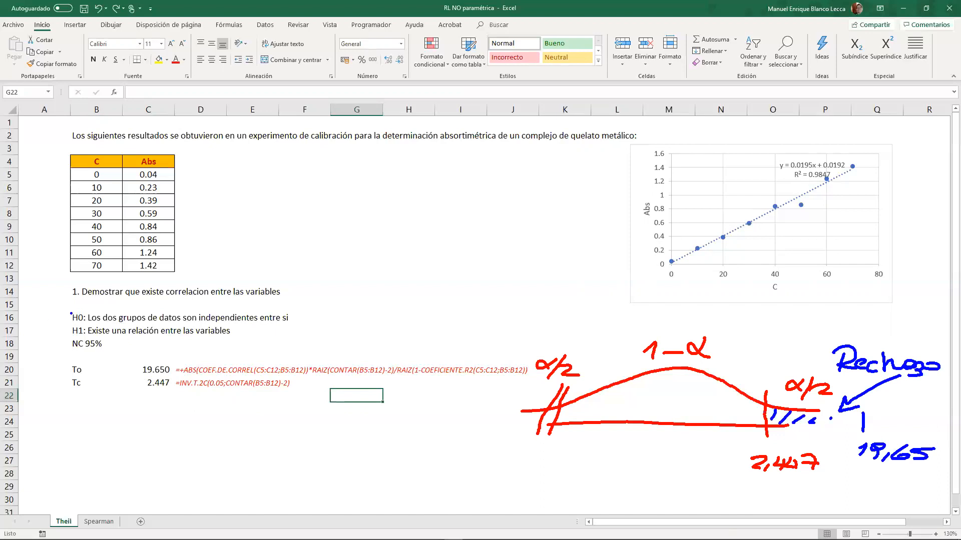
- Cross out the H0 hypothesis in blue and clear all freehand annotations from the sheet
drag(71, 313, 111, 325)
drag(92, 315, 66, 329)
key(Escape)
click(656, 372)
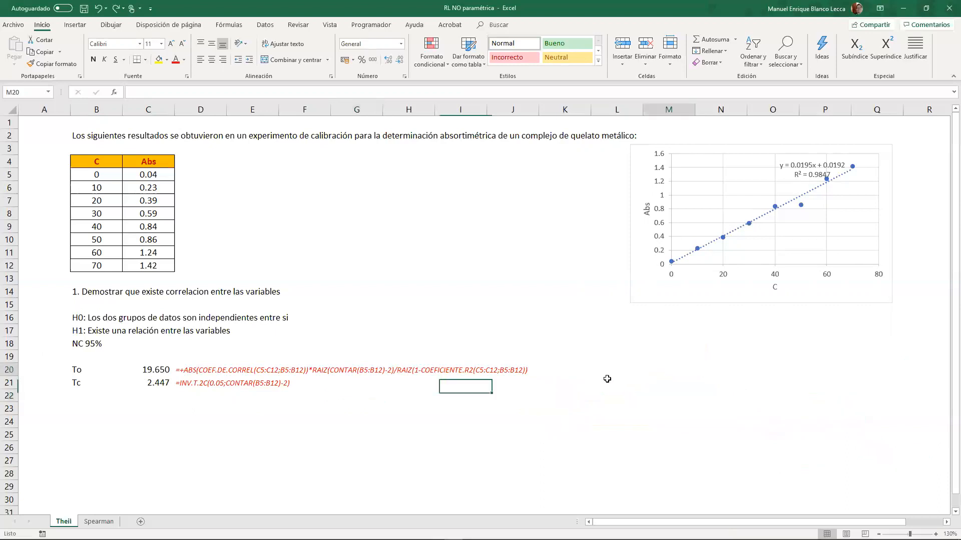
- Begin the conclusion in K20 with "To > Tc: existe evidencia para rechazar la H0, se acepta la H1:"
click(602, 379)
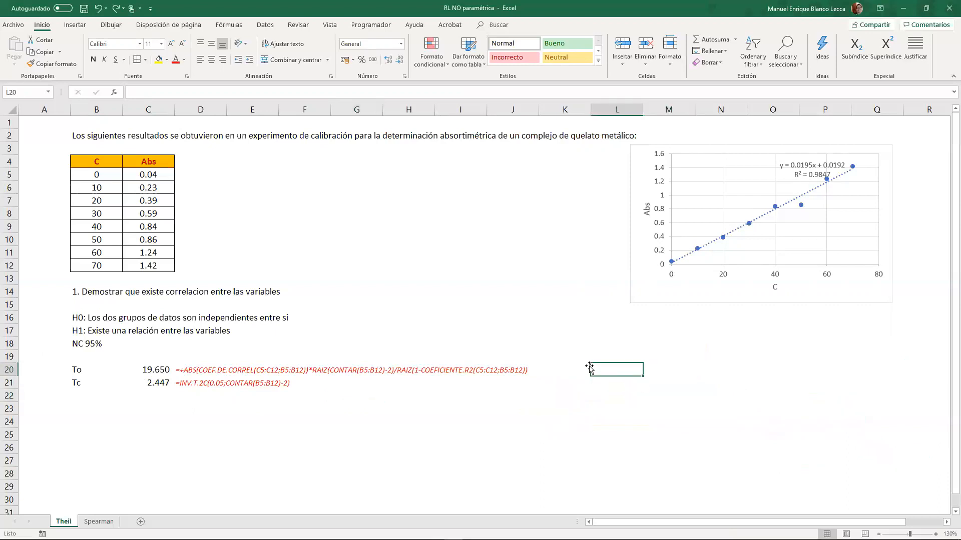
click(582, 367)
double_click(581, 368)
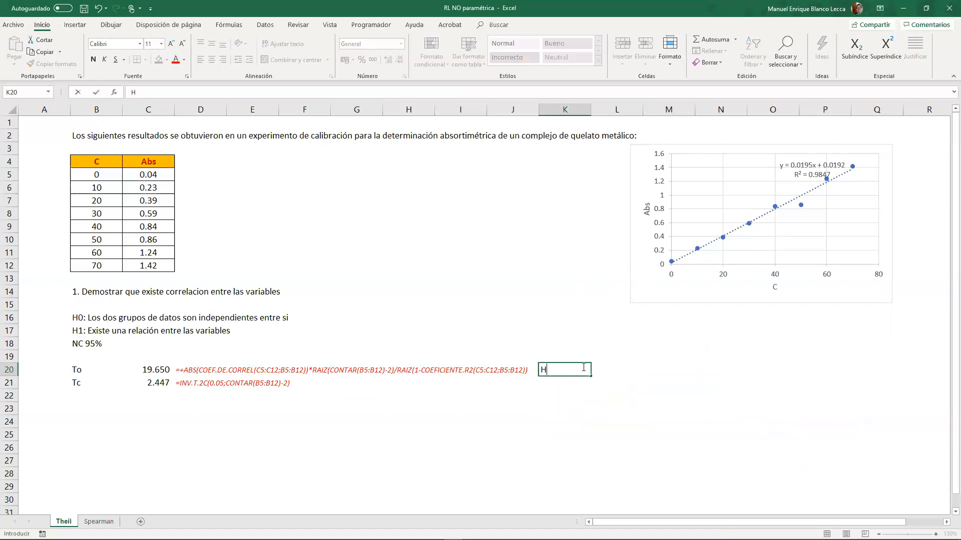
text(To > Tc: existe evi)
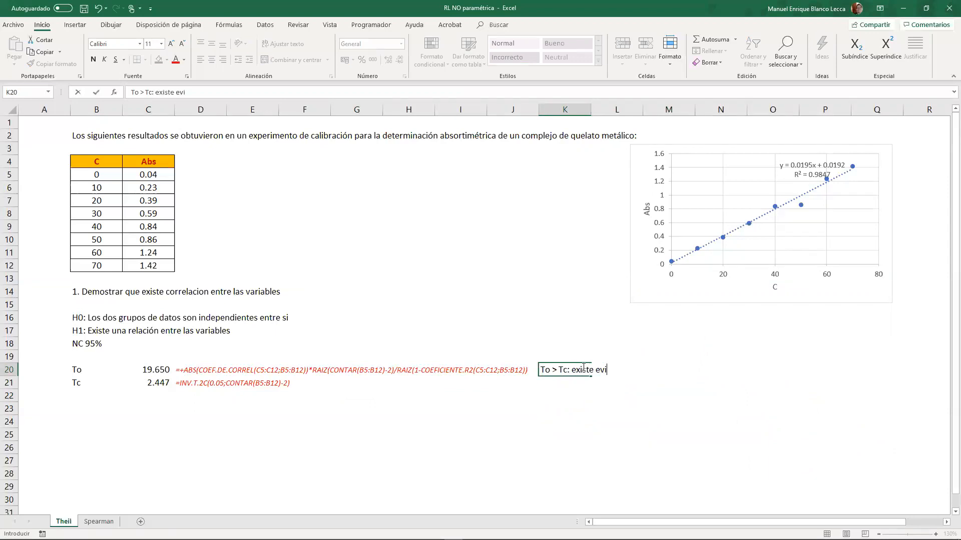
text(dencia para rechazar la H)
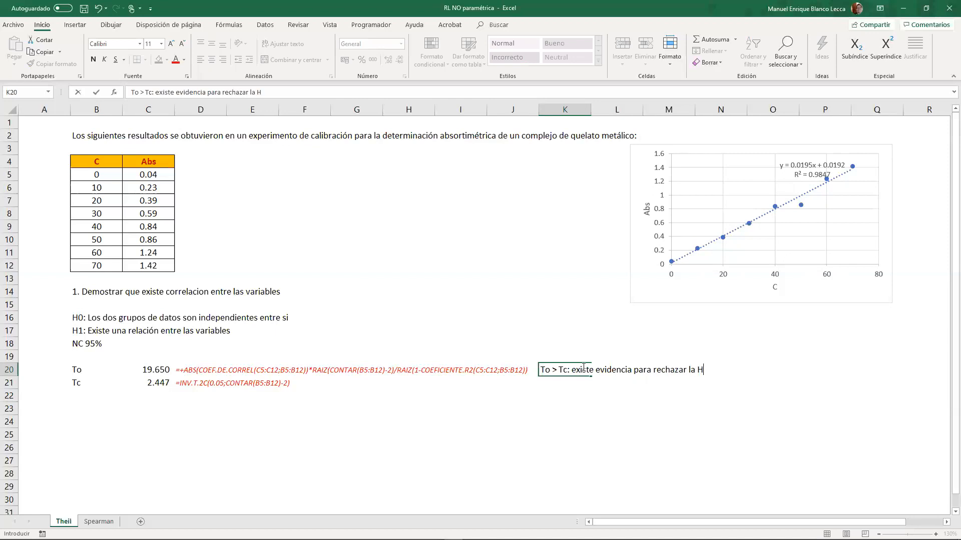
text(0)
key(BackSpace)
text(, se acepta la H1:)
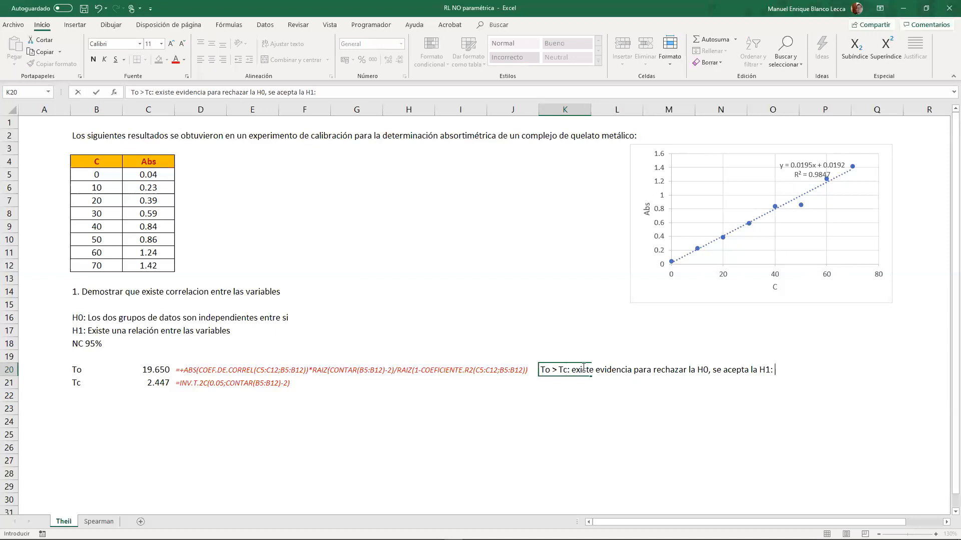
text( Existe relacion entre X e )
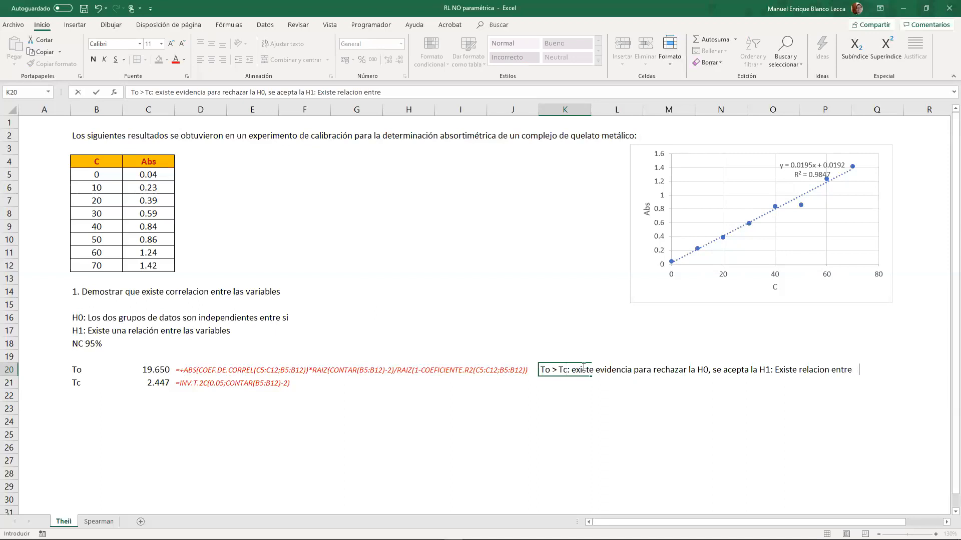
text(Y.)
- Finish the K20 conclusion with "Existe relación entre X e Y."
key(BackSpace)
text(ó)
key(Return)
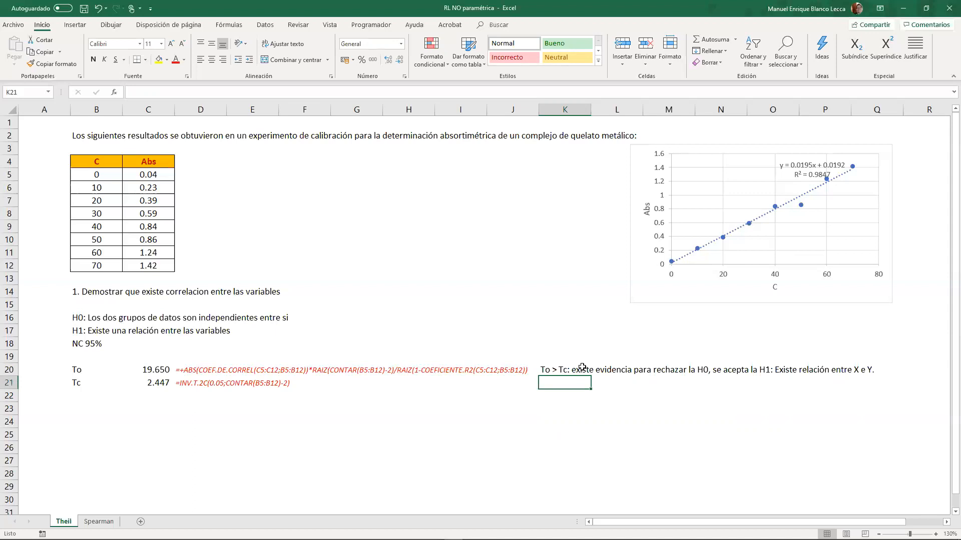
click(114, 406)
click(321, 345)
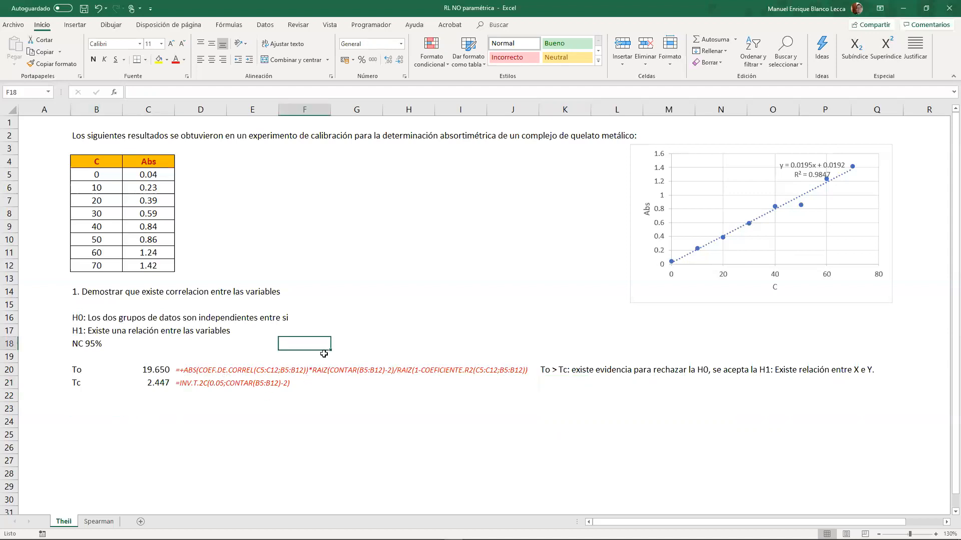
click(347, 393)
click(461, 392)
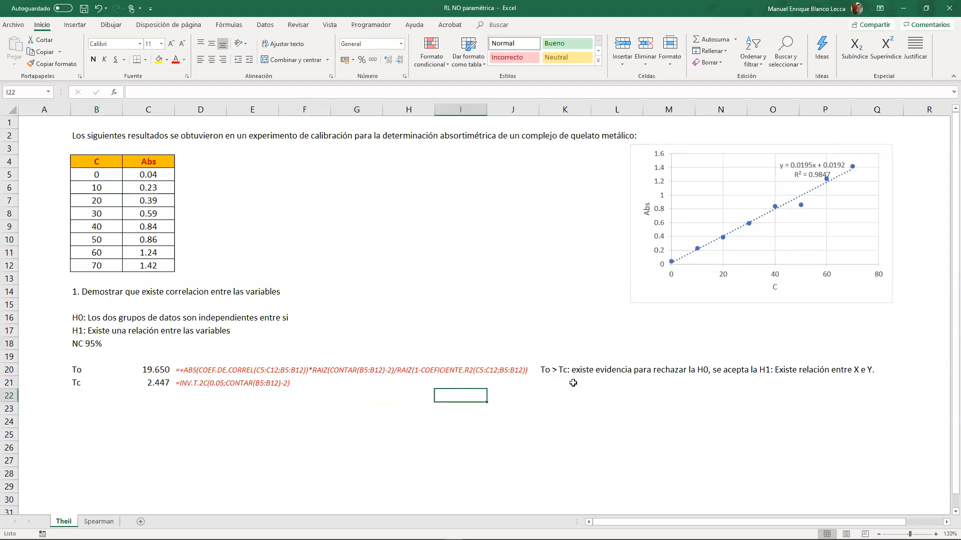
- Enter the covariance label "COV (ABS,C)" in K21
click(563, 386)
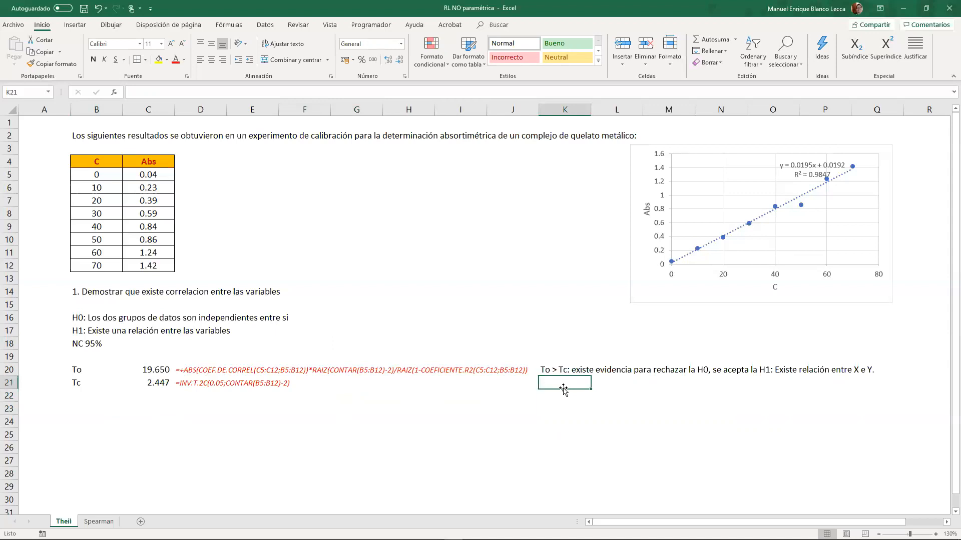
text(COV ()
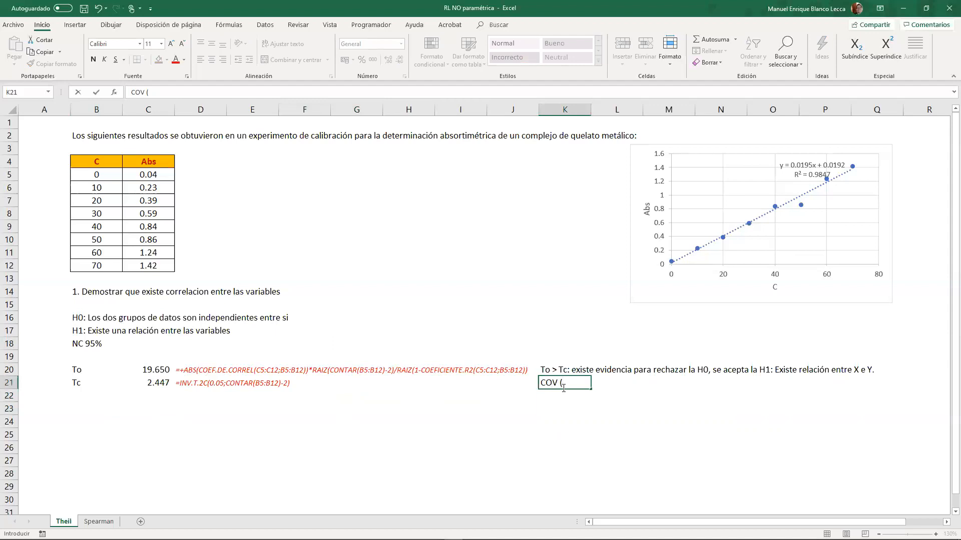
text(X,)
key(BackSpace)
key(BackSpace)
text(C)
key(BackSpace)
text(ABS,C))
key(Tab)
- Calculate the sample covariance of Abs and C in L21 with +COVARIANZA.M(C5:C12;B5:B12)
text(+)
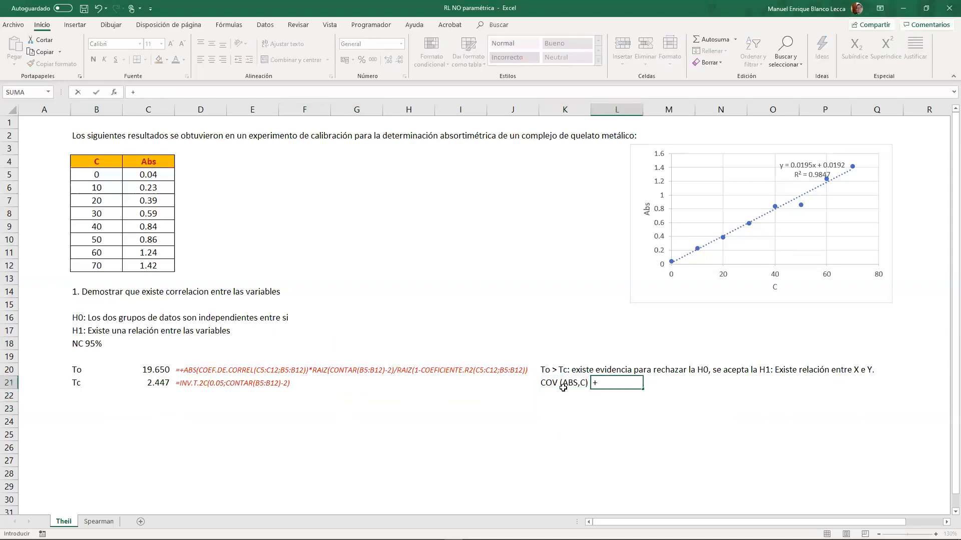
text(cov)
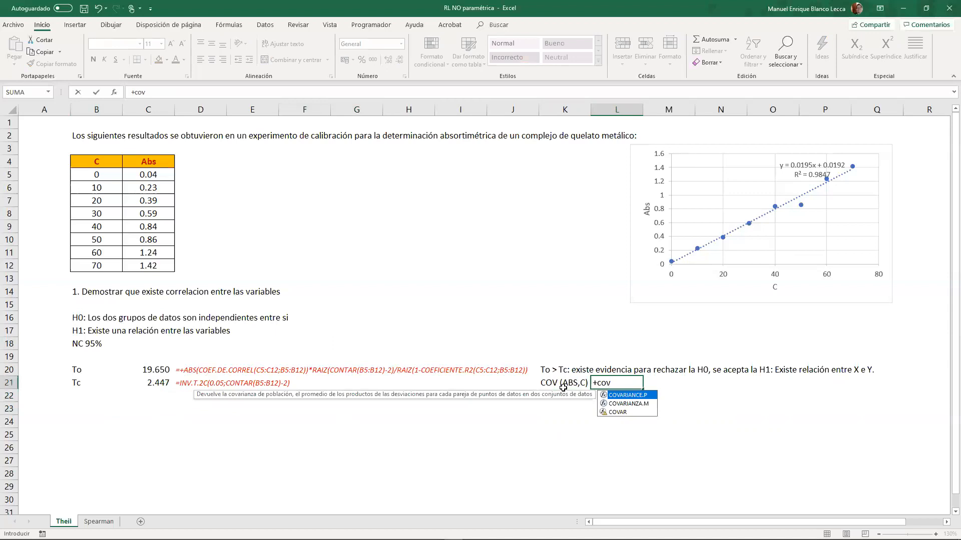
key(Down)
key(Tab)
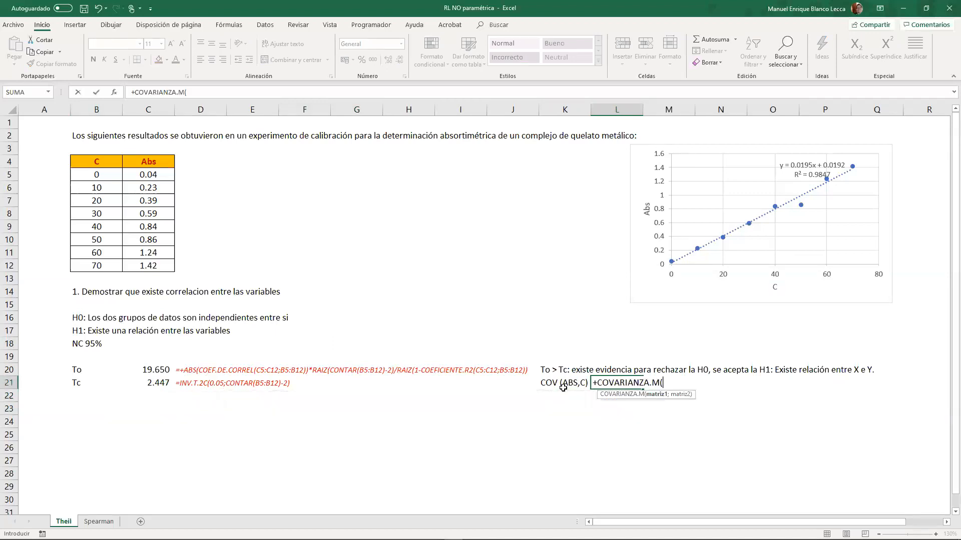
drag(146, 175, 148, 264)
text(;)
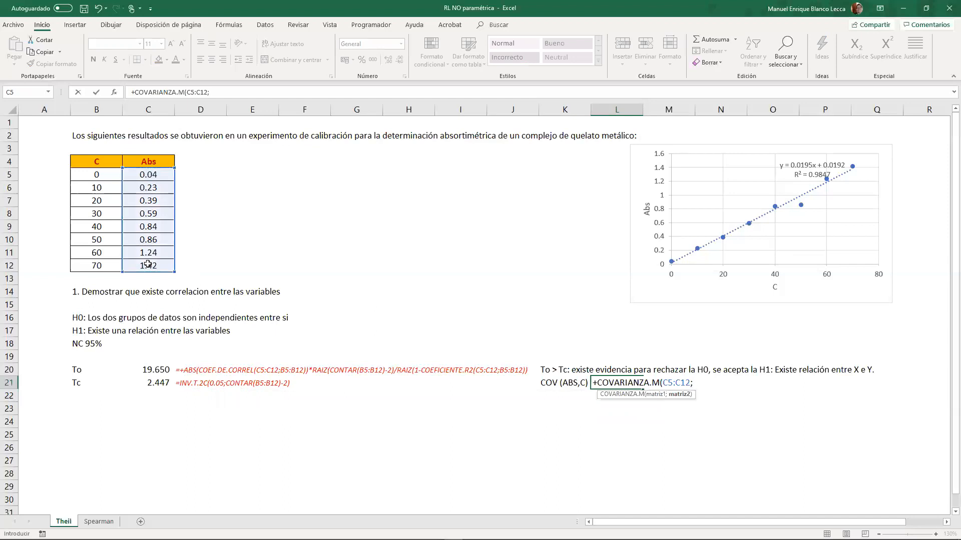
drag(88, 175, 91, 265)
text())
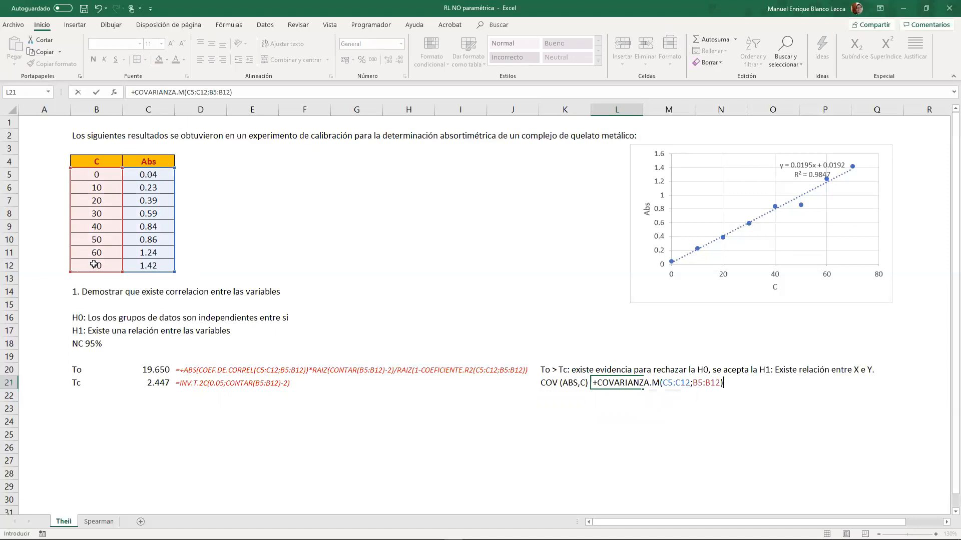
key(Tab)
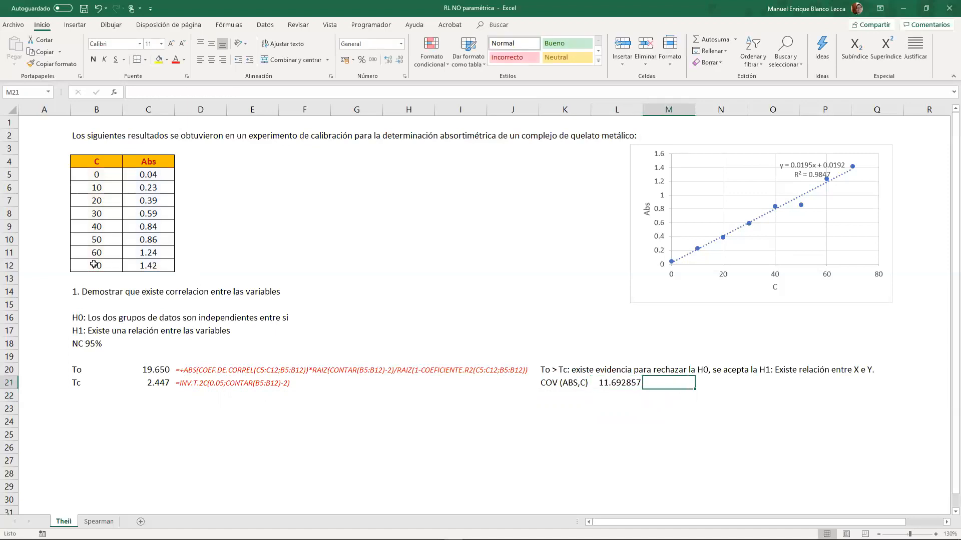
- Enter the note "<> 0" in M21 beside the covariance and reselect L21
text(<> 0)
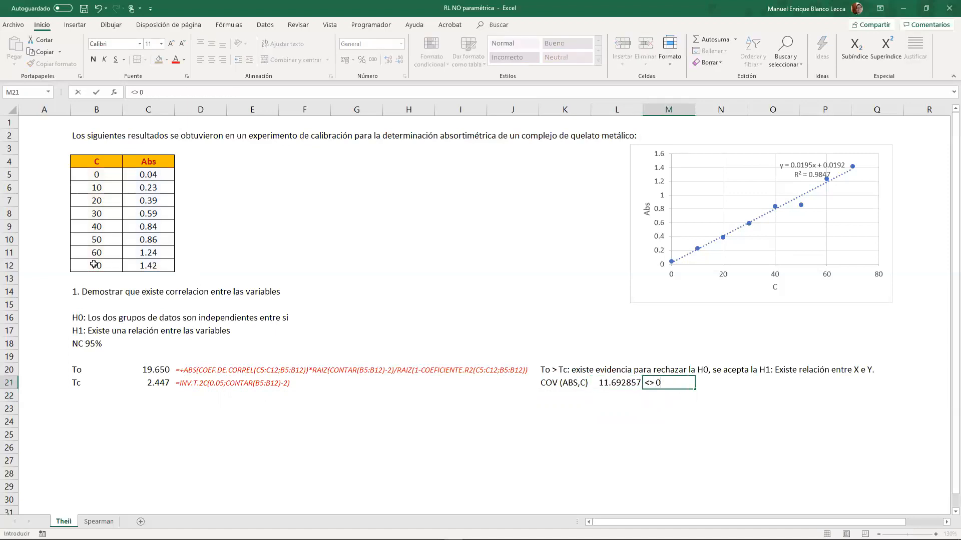
key(Return)
key(Up)
key(Left)
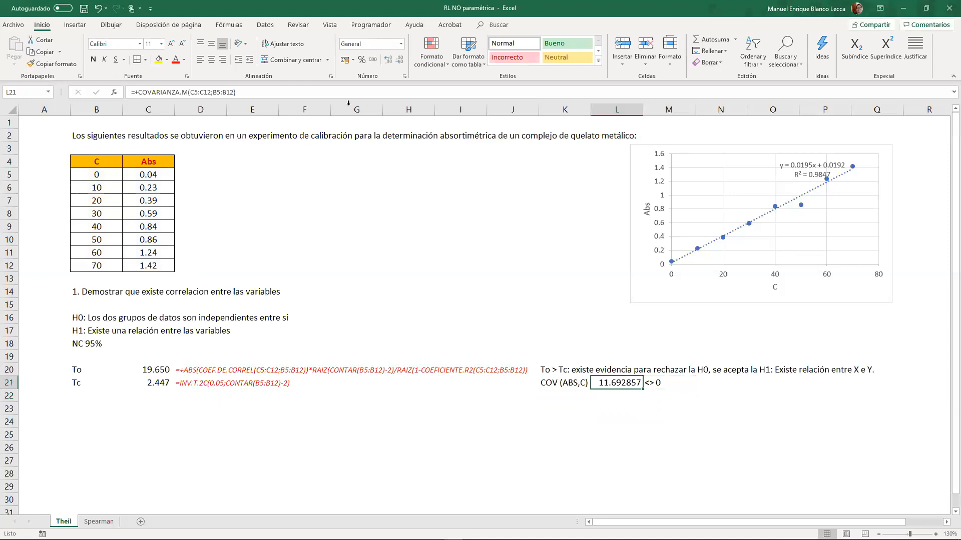
- Apply the thousands (Millares) number style to the covariance in L21 and make the section 1 heading in B14 bold
click(373, 59)
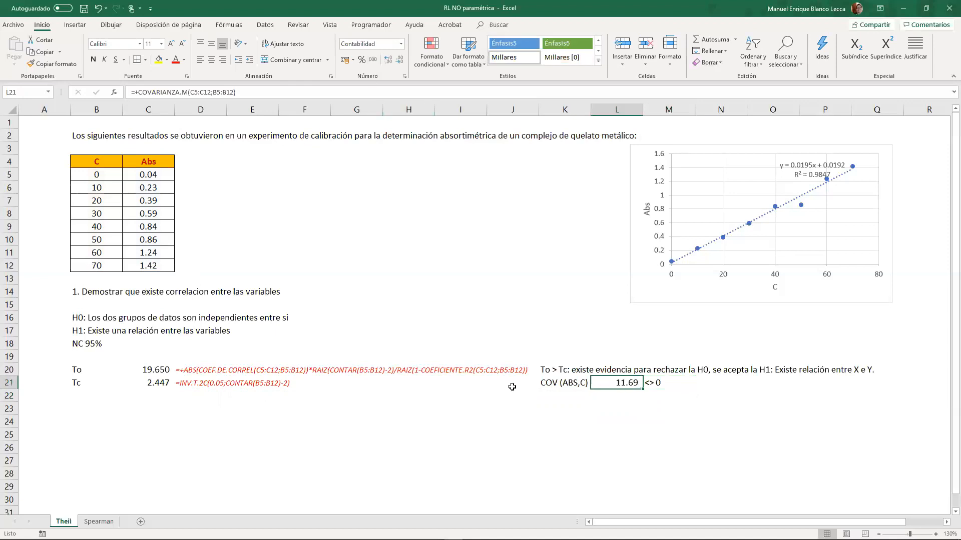
click(567, 505)
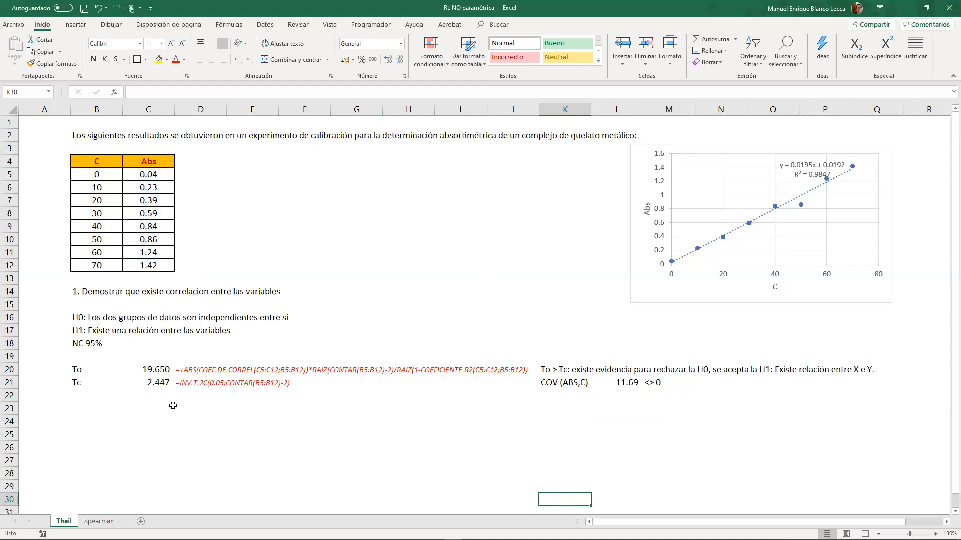
click(80, 294)
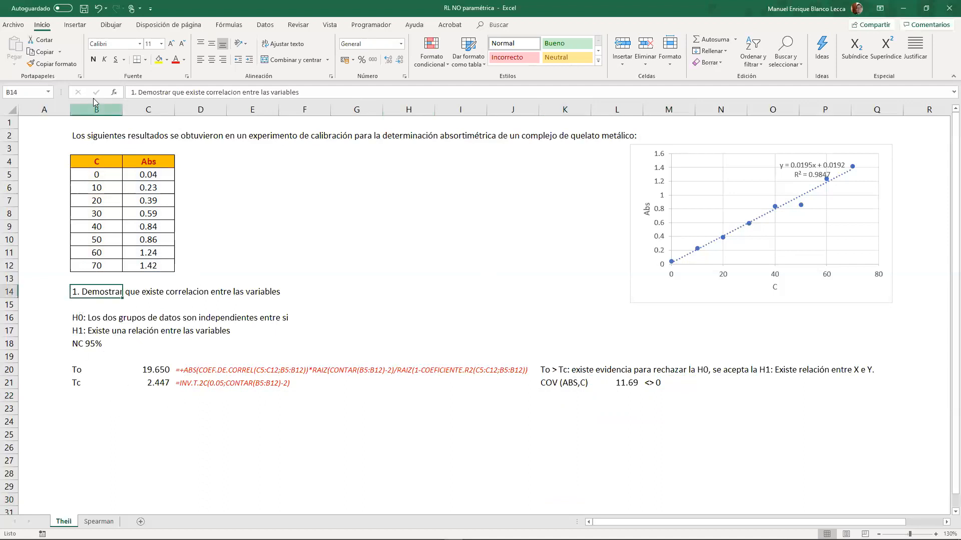
click(93, 59)
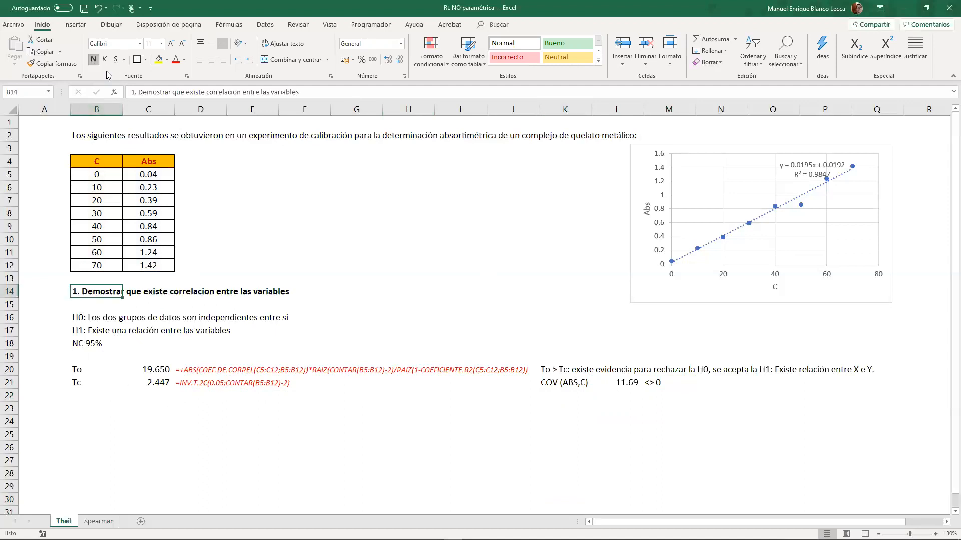
- Enter the second section heading "2. Validar el modelo de regresión" in B23
click(80, 409)
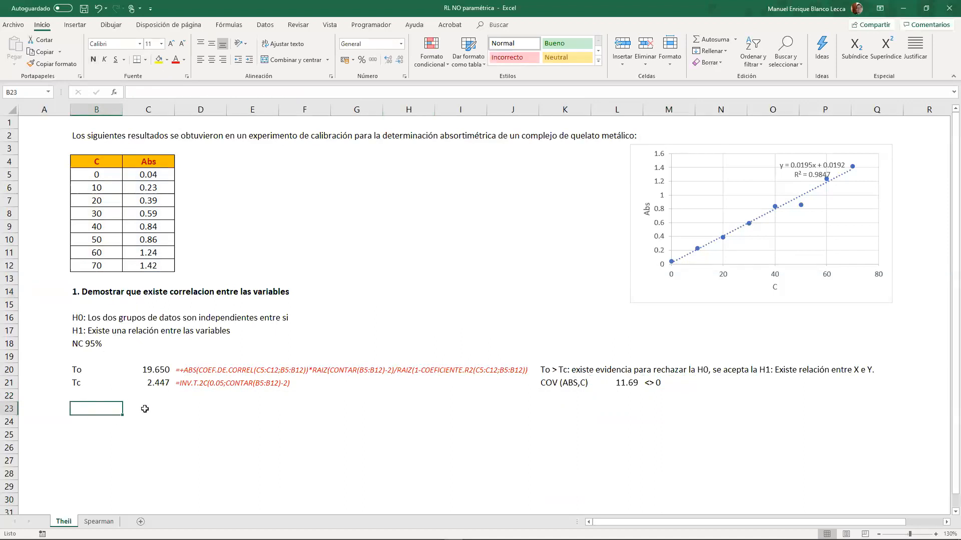
text(2. Validar el modelo e)
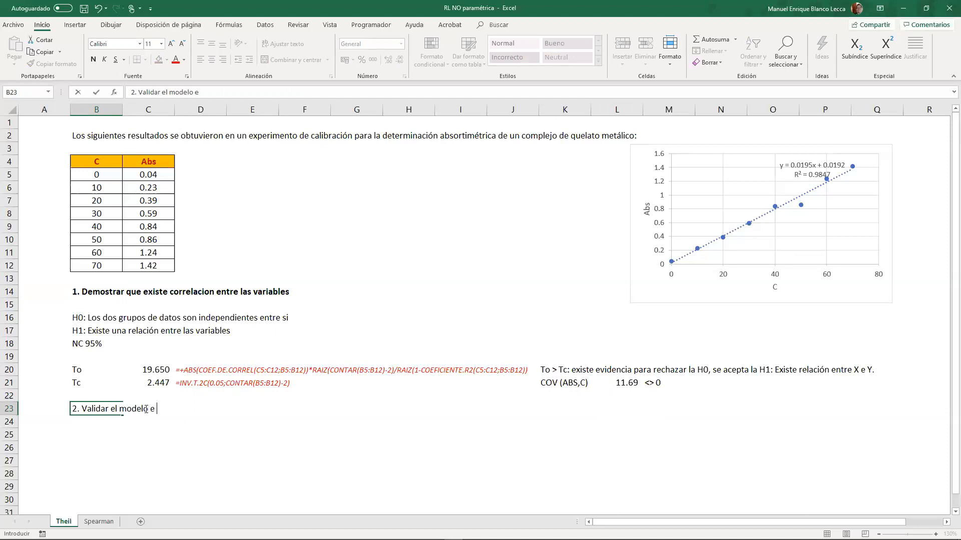
key(BackSpace)
text(de regree)
key(BackSpace)
text(sión)
key(Return)
- Start an ESTIMACION.LINEAL formula over B25:C25 with C5:C12 as the known y values and B5:B12 as the known x values
key(Right)
key(Right)
key(Right)
key(Right)
key(Right)
key(Left)
key(Left)
key(Left)
key(Left)
key(Down)
key(Left)
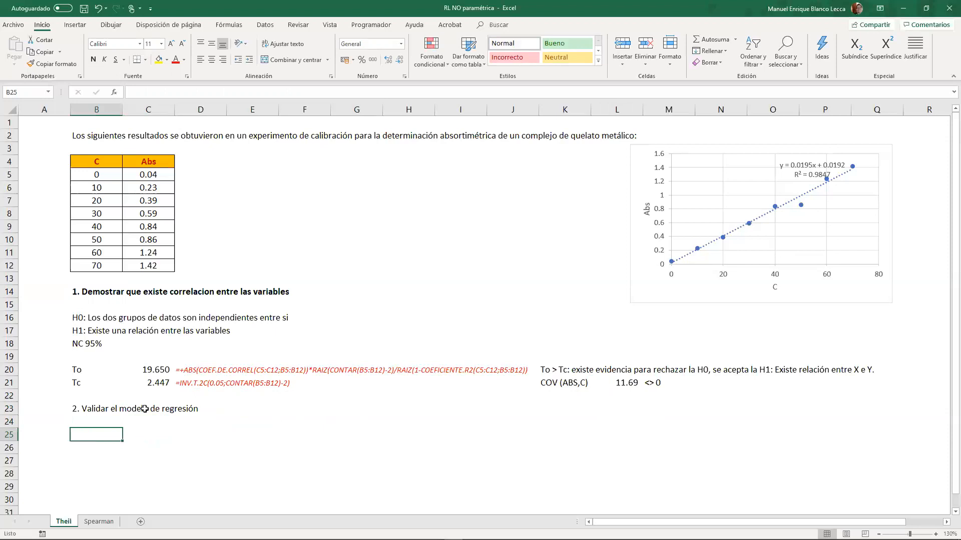
key(shift+Right)
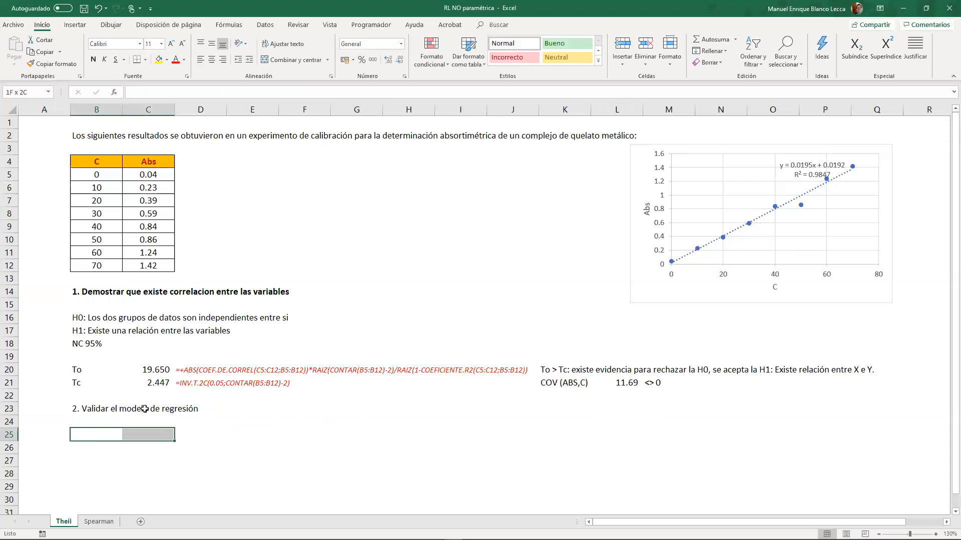
text(+)
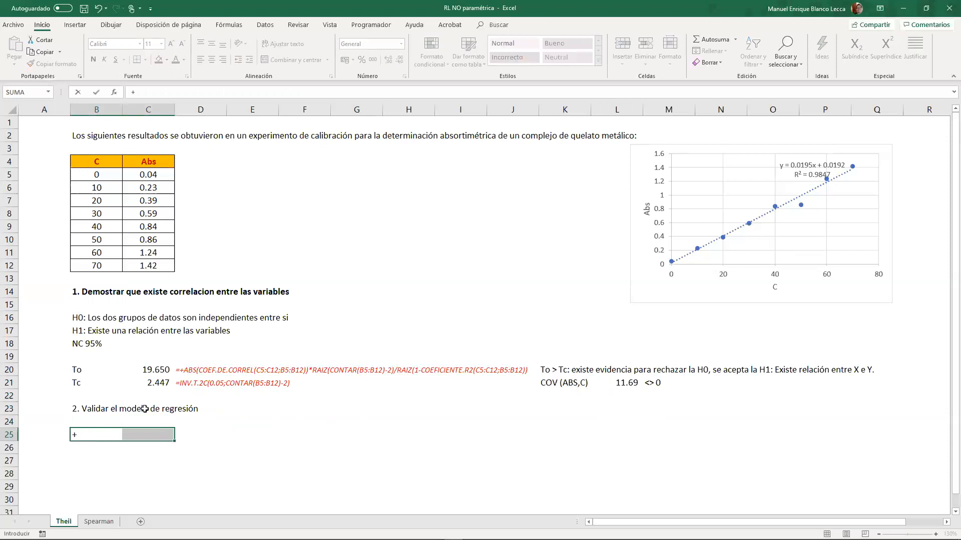
text(esti)
key(Tab)
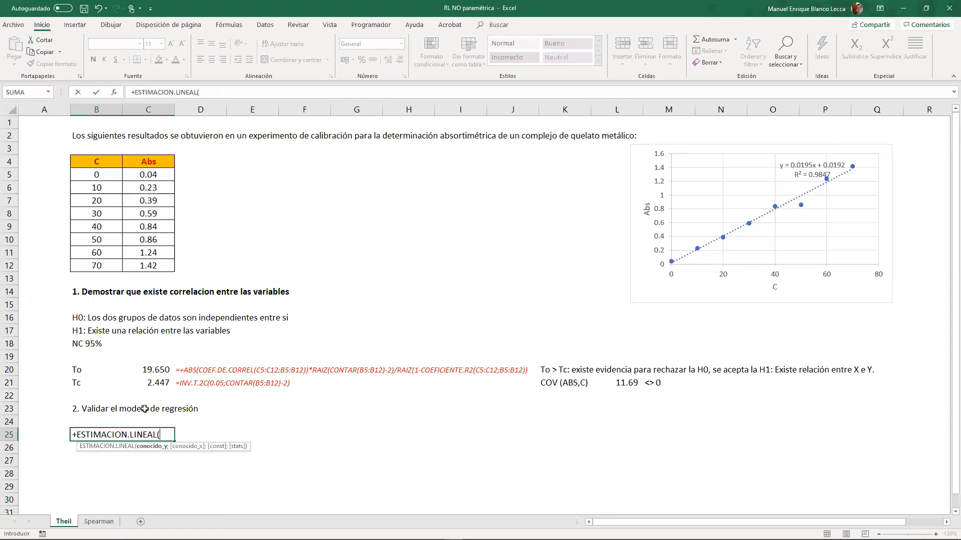
drag(148, 175, 150, 260)
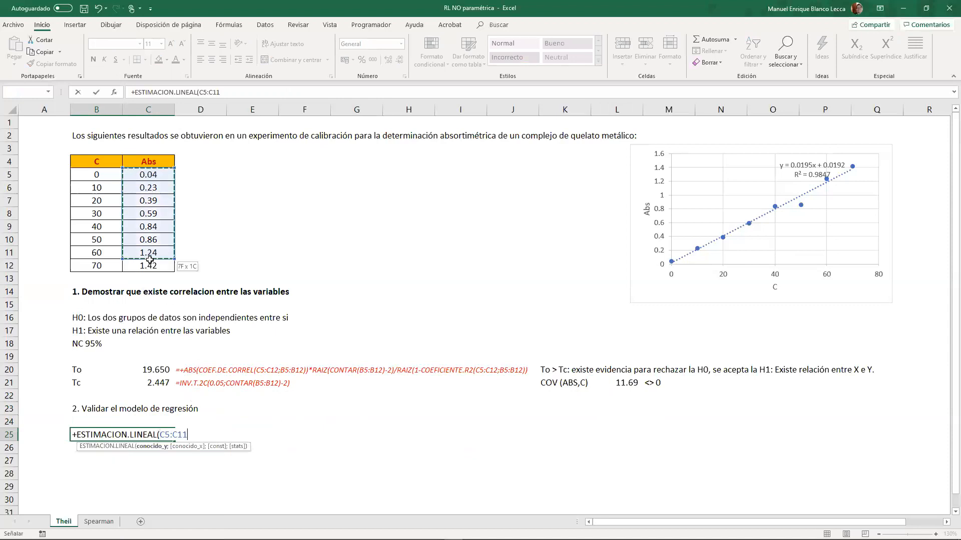
text(;)
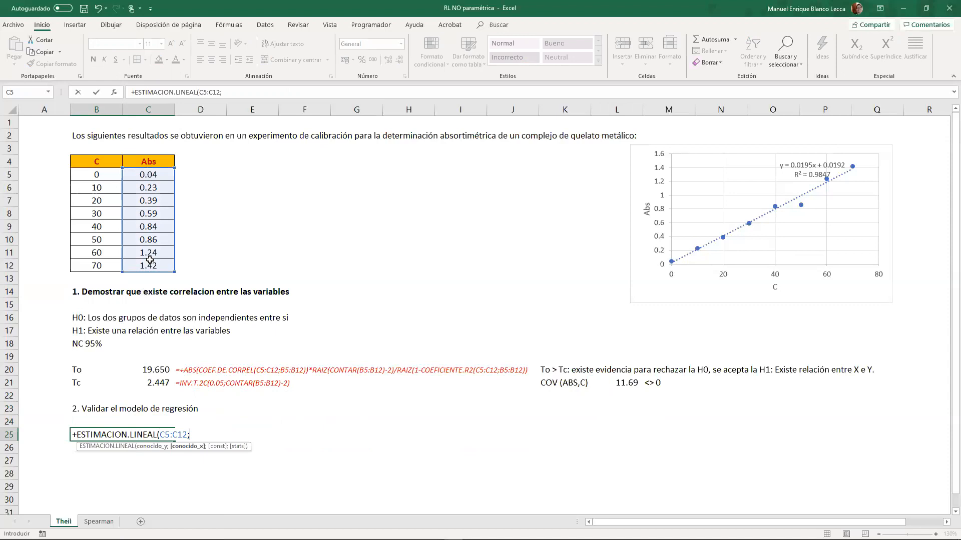
drag(109, 174, 108, 265)
- Complete the ESTIMACION.LINEAL formula with VERDADERO for both const and stats, and enter it as an array formula in B25:C25
text())
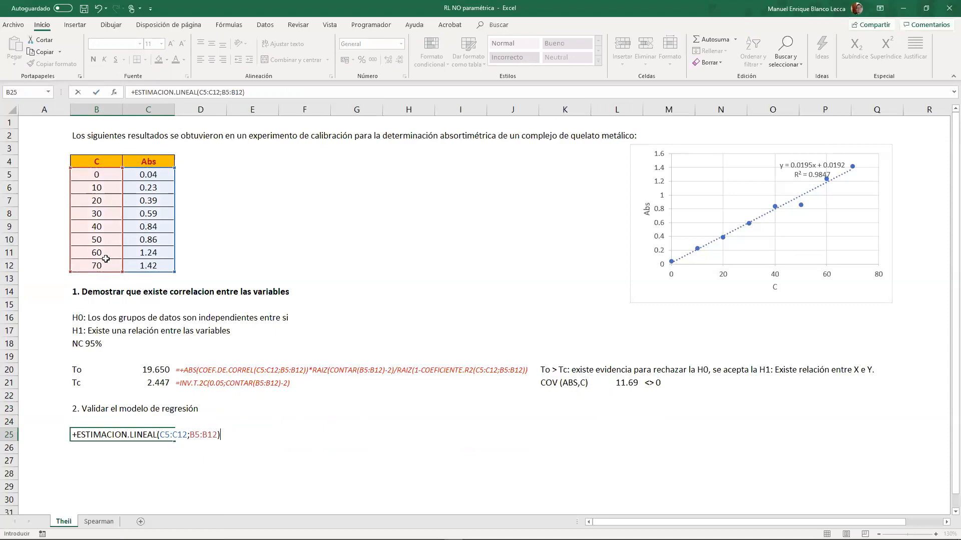
key(BackSpace)
text(;)
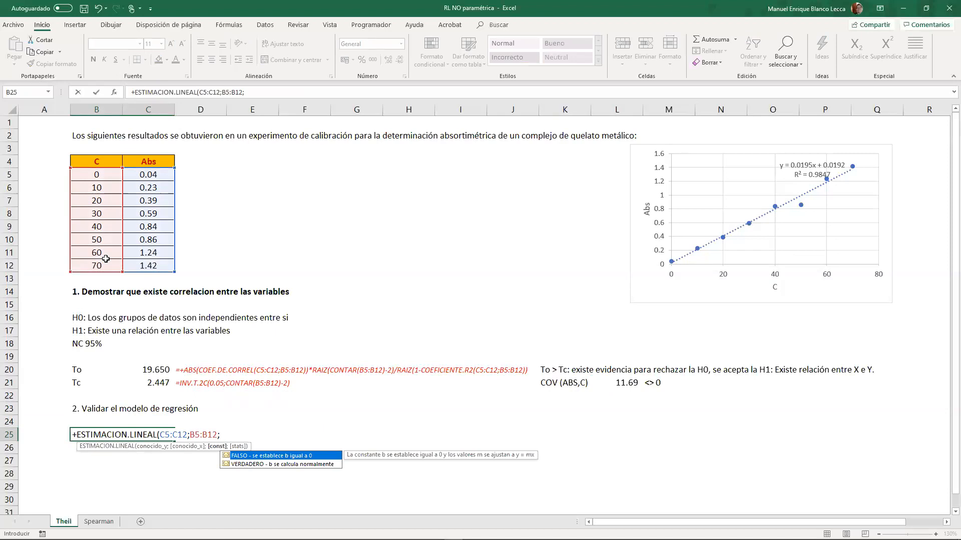
key(Down)
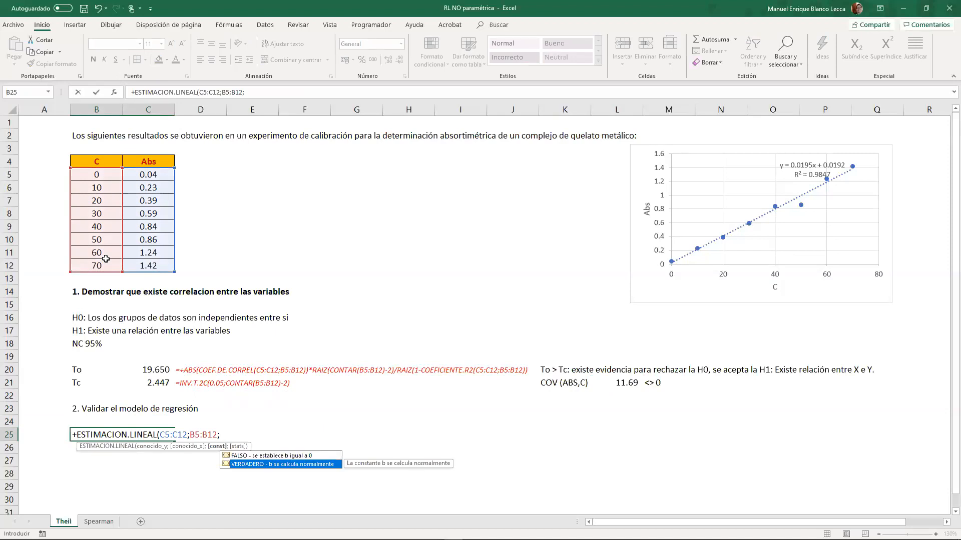
key(Tab)
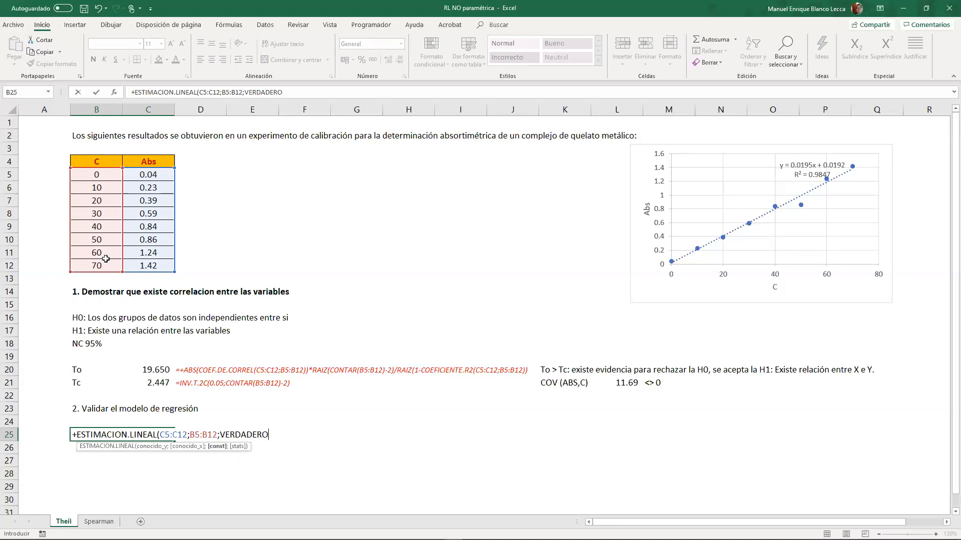
text(;)
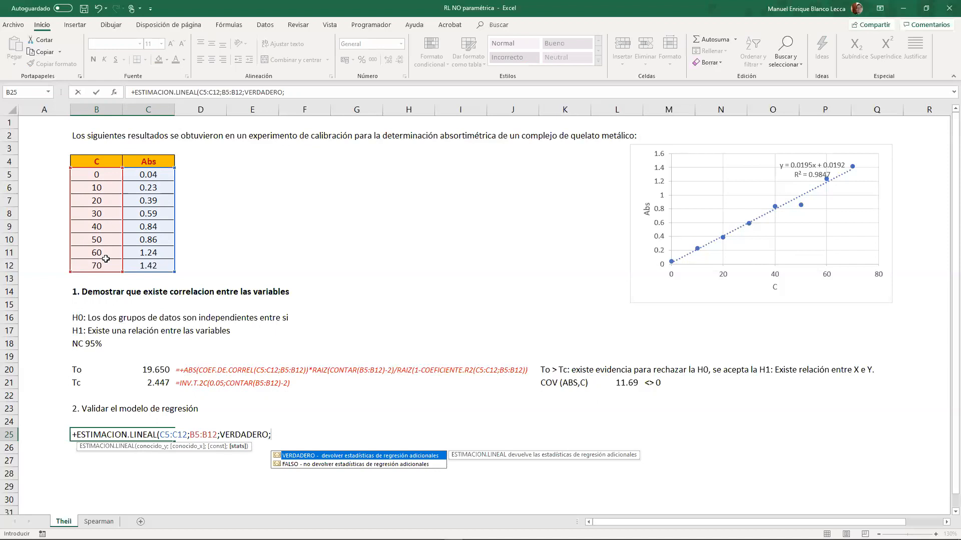
key(Tab)
text())
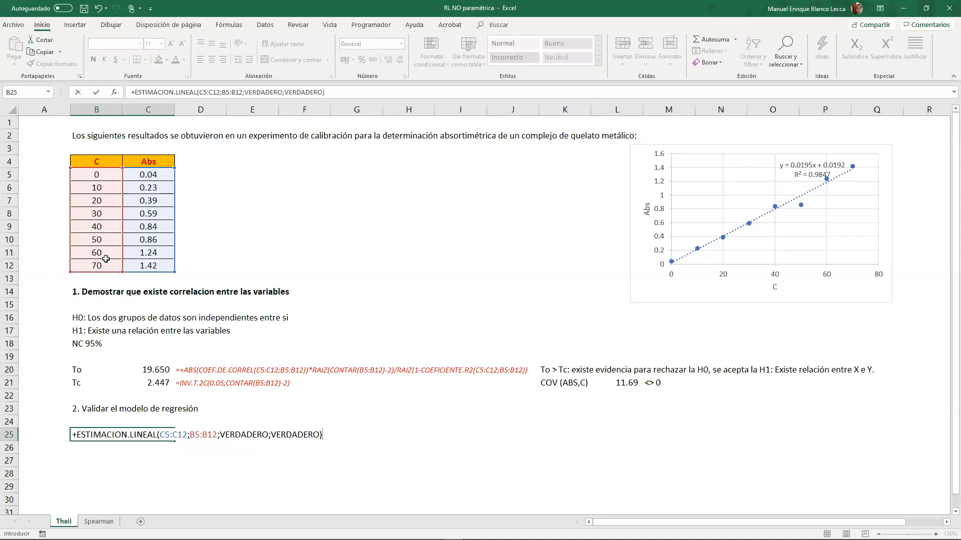
key(ctrl+shift+Return)
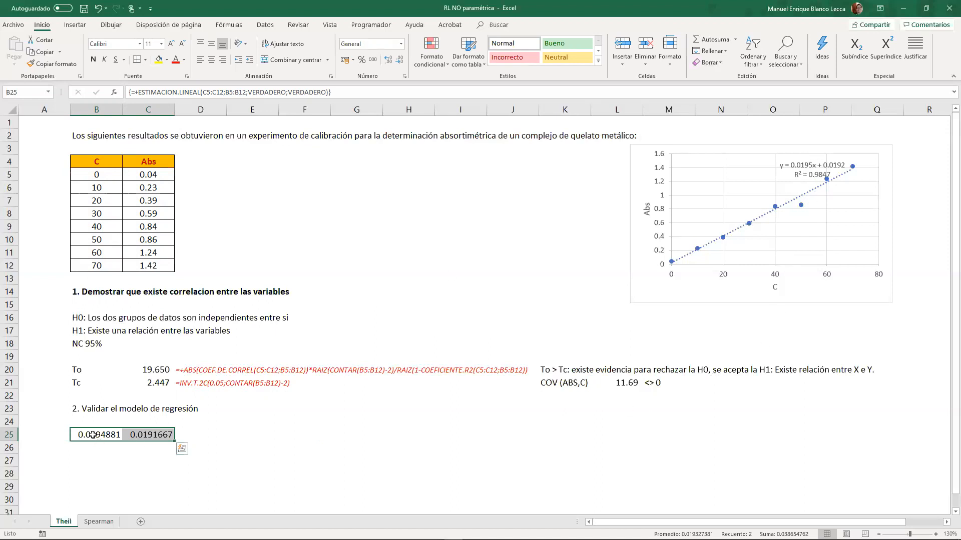
- Format the slope and intercept in B25:C25 to show four decimals
click(400, 60)
click(400, 60)
click(401, 60)
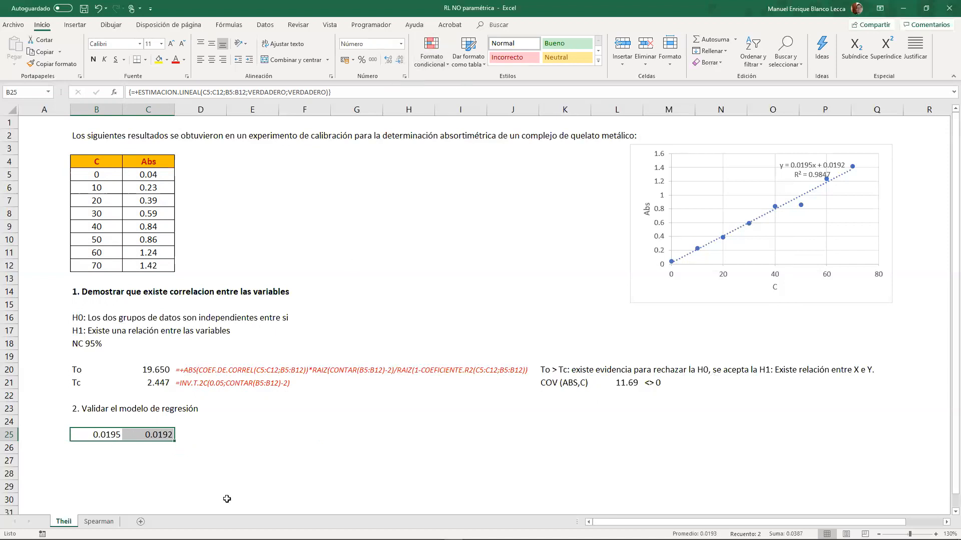
click(170, 483)
click(168, 438)
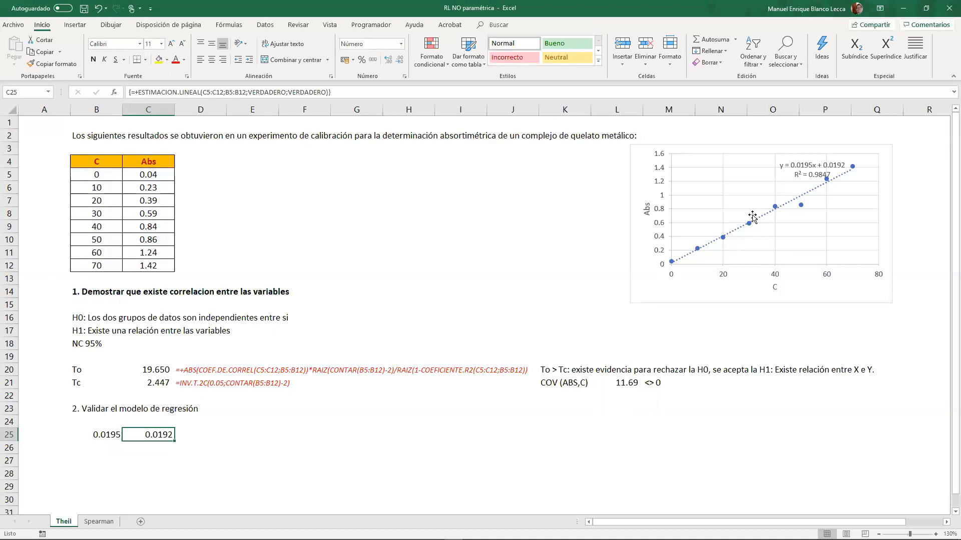
click(303, 428)
click(254, 412)
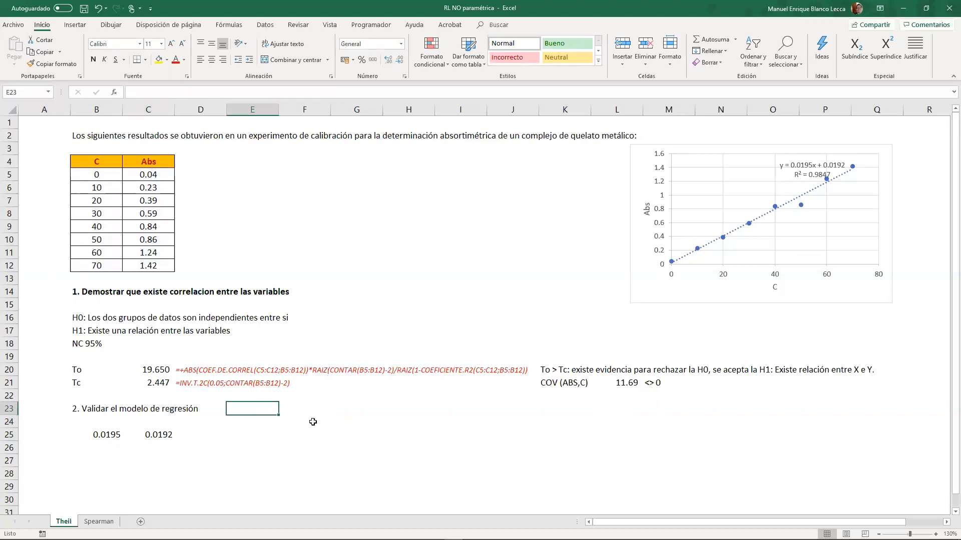
- Enter the label "Modelo:" in E25 beside the regression coefficients
click(252, 431)
text(n)
key(BackSpace)
text(mO)
key(BackSpace)
key(BackSpace)
text(Model)
key(BackSpace)
key(BackSpace)
key(BackSpace)
text(deloa)
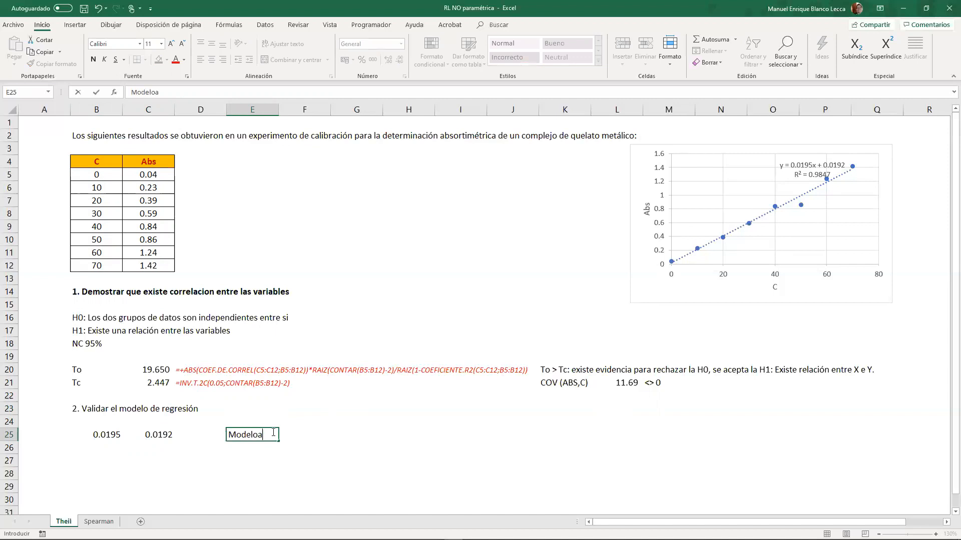
key(ctrl+Return)
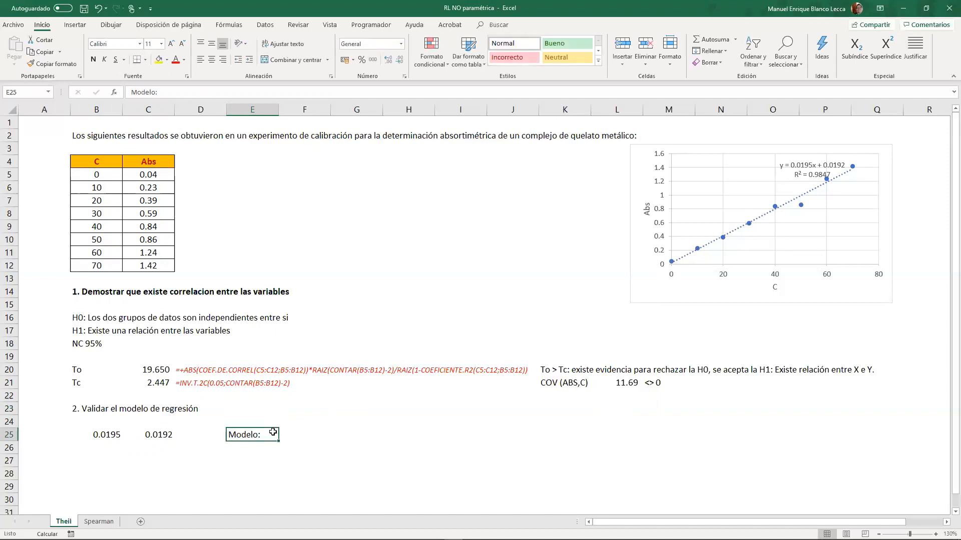
- Begin the model equation formula in F25, joining the text "Y = " with REDONDEAR(B25;4)
key(Right)
text(+"Y)
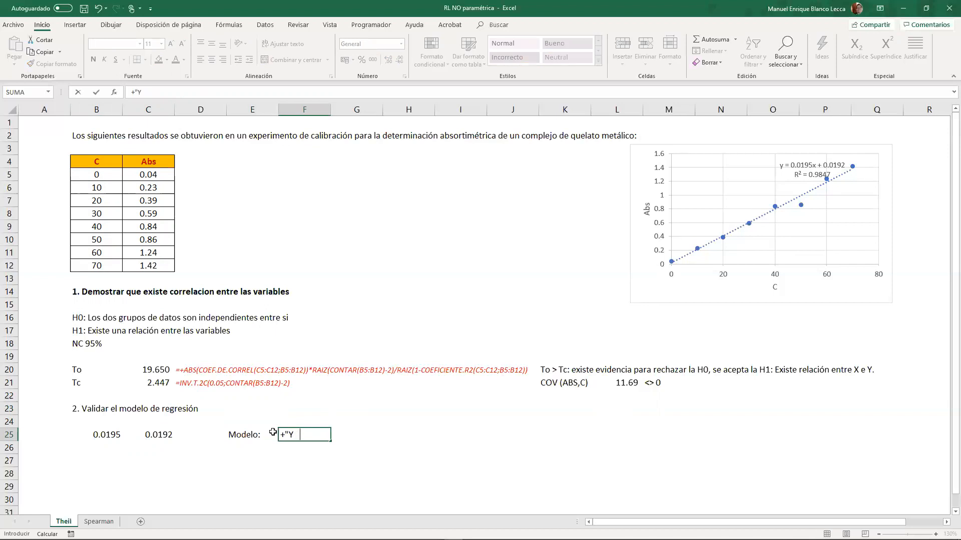
text( = "&redon)
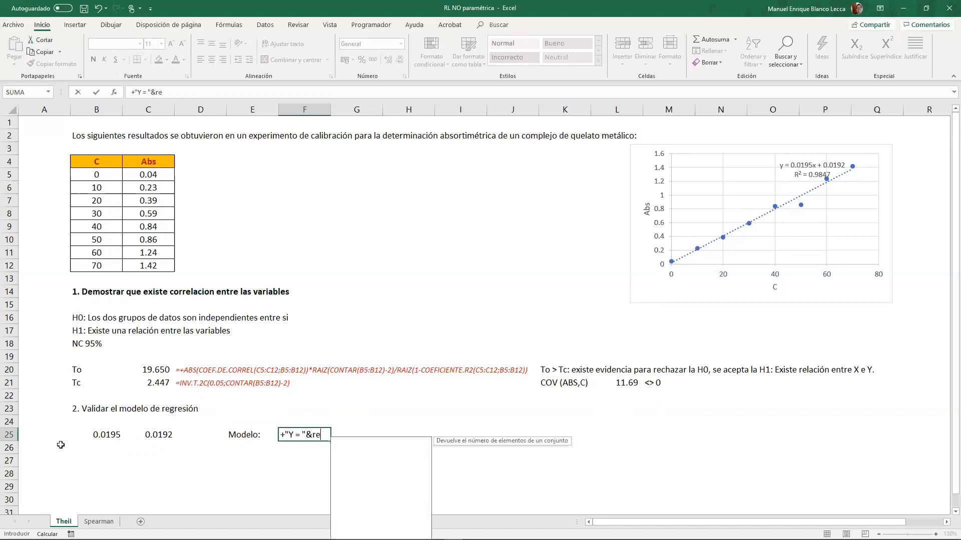
key(Down)
key(Down)
key(Down)
key(Tab)
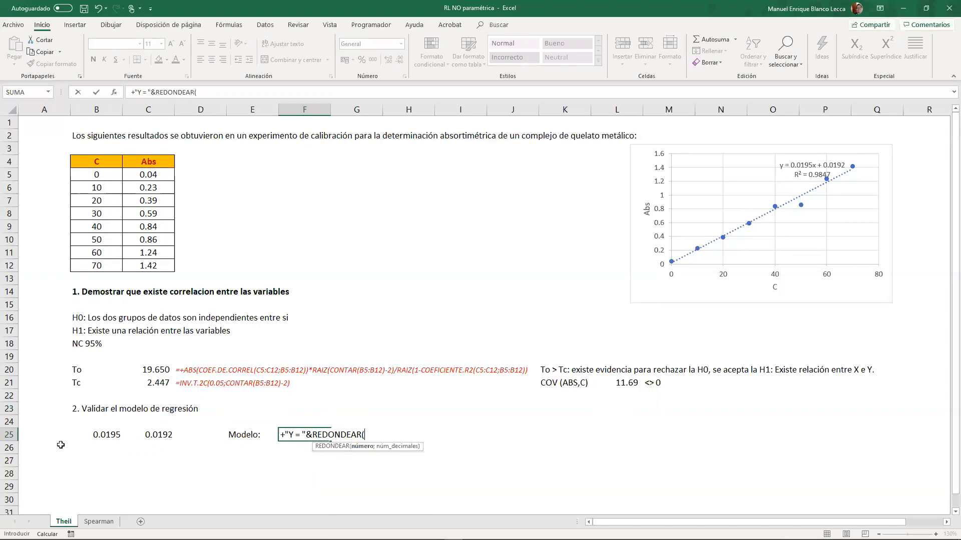
click(98, 434)
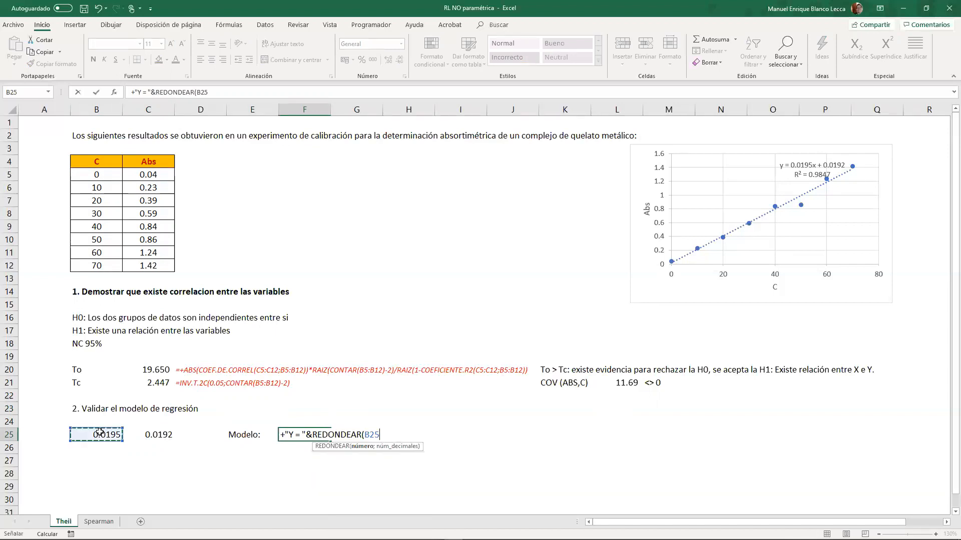
text(;4)&)
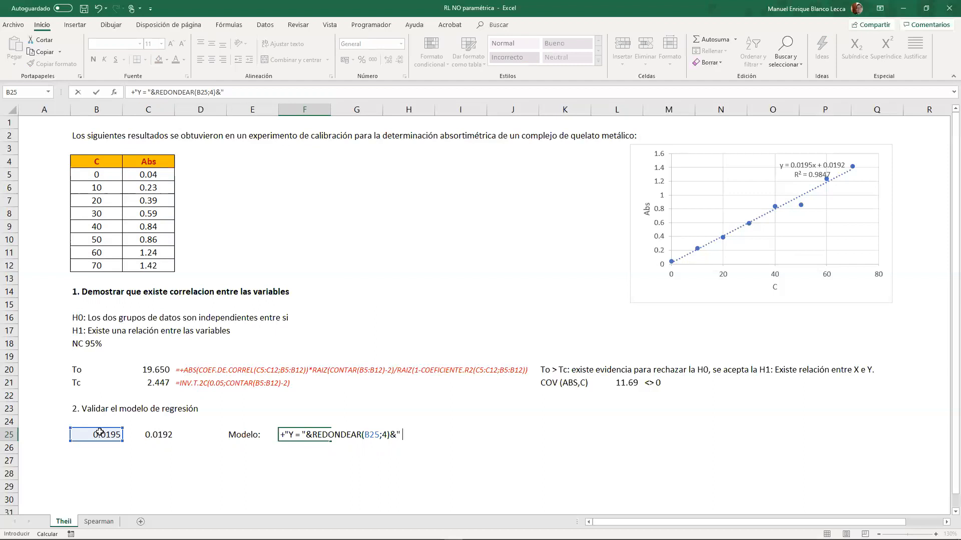
- Append the text "C + " to the F25 formula and replace the Y in its opening text with ABS
text("C)
text(ABS)
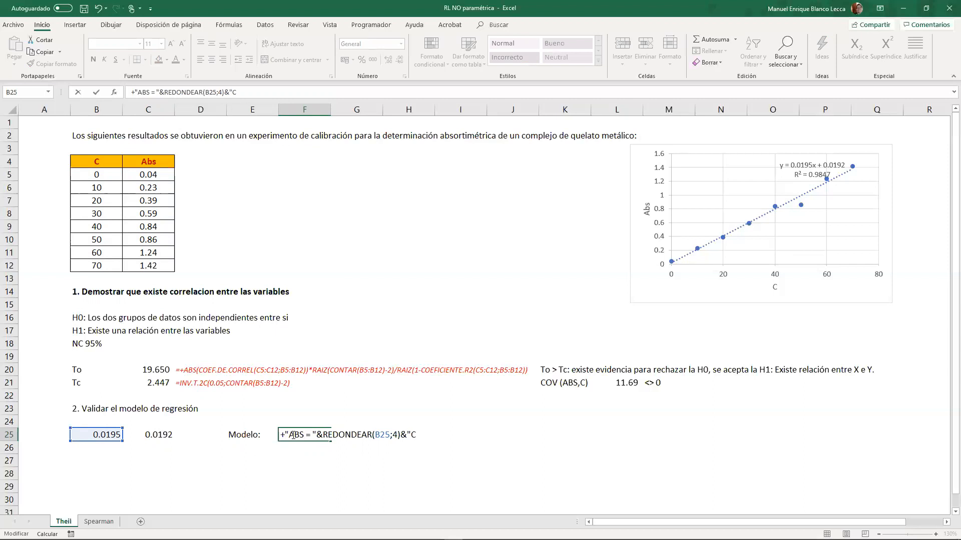
text( + "&redon)
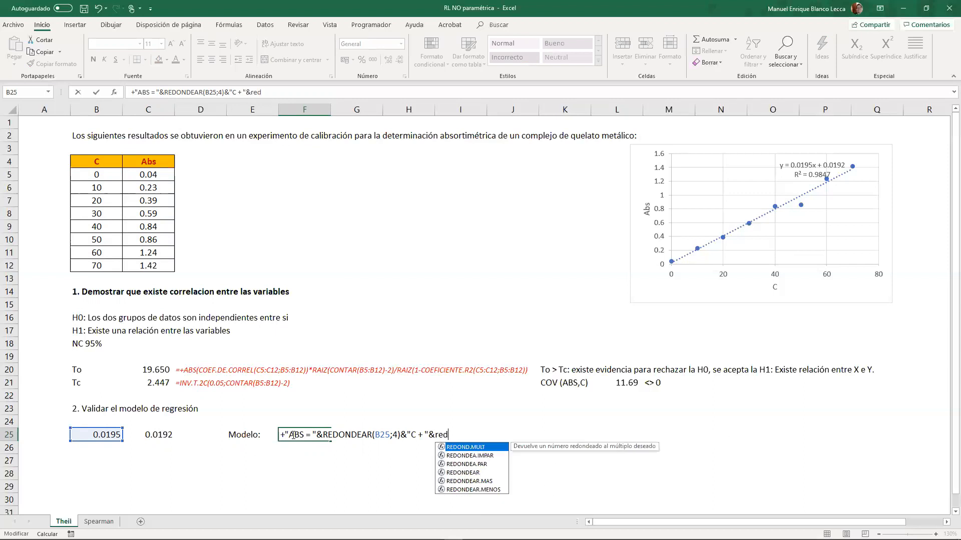
- Finish the F25 equation with the intercept as REDONDEAR(C25;4), enter the formula and select F25:G25
key(Down)
key(Down)
key(Tab)
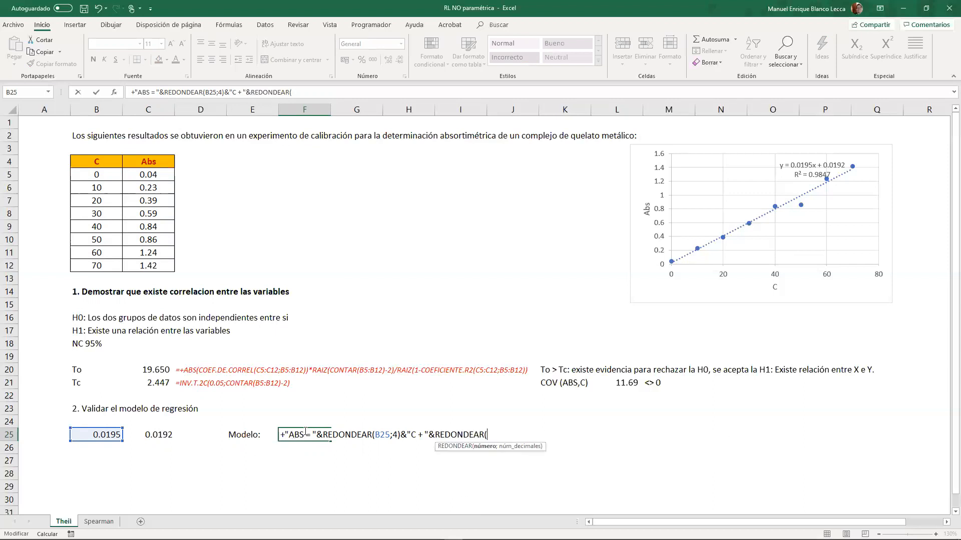
click(148, 435)
text(;)
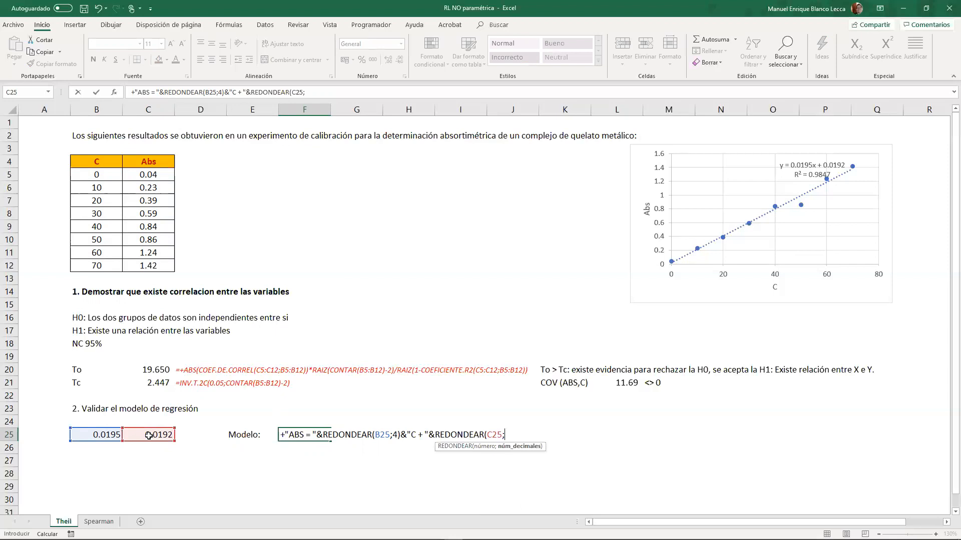
text(4))
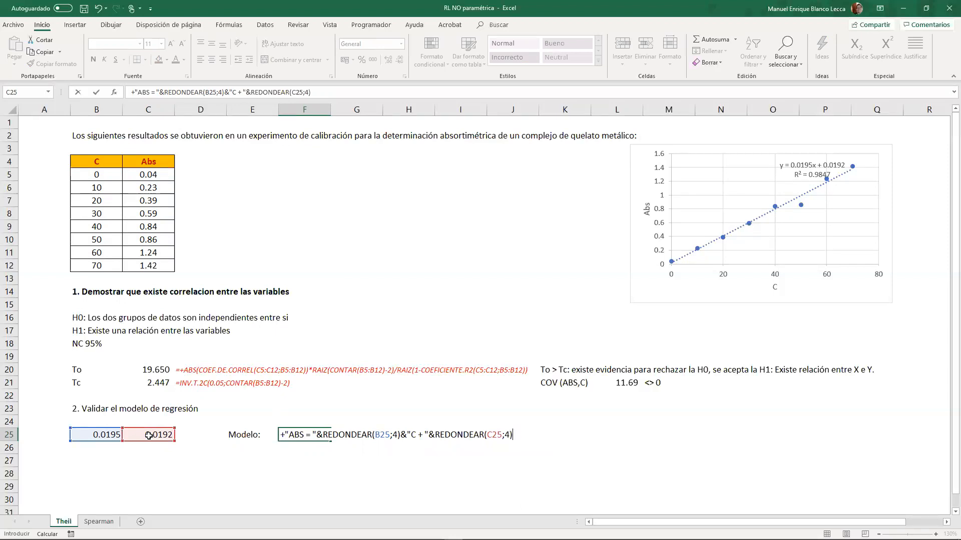
key(Return)
key(Up)
key(shift+Right)
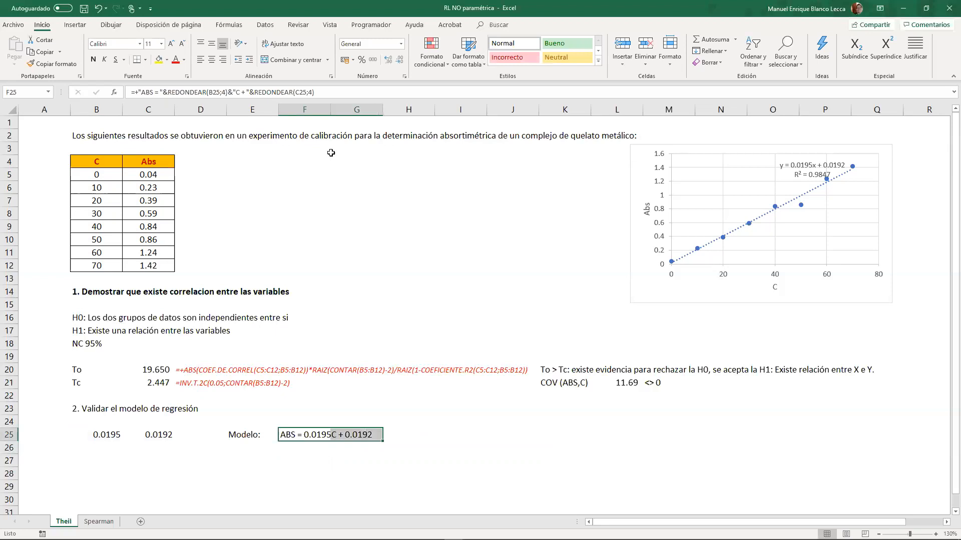
- Merge and centre F25:G25 and format the model equation with bold red text on a yellow fill
click(293, 59)
click(184, 59)
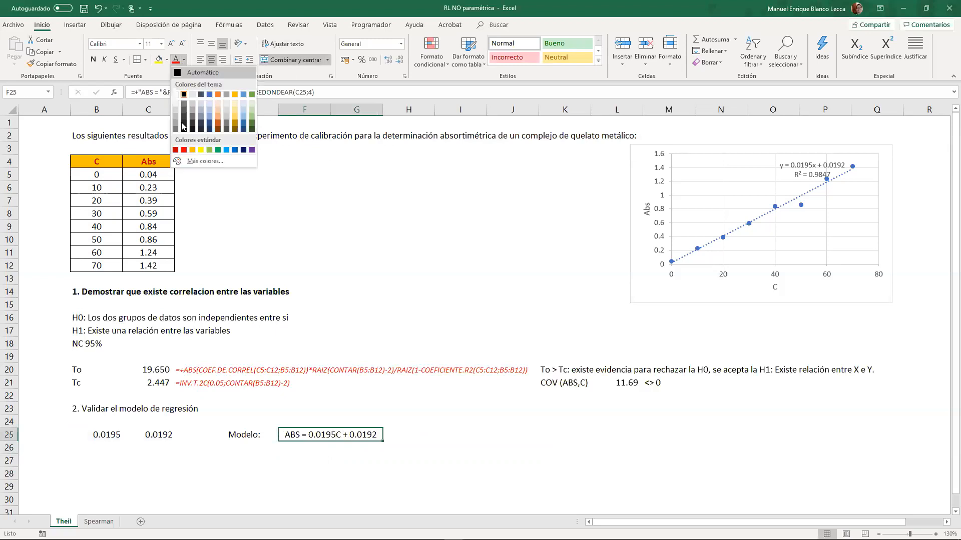
click(179, 159)
click(159, 61)
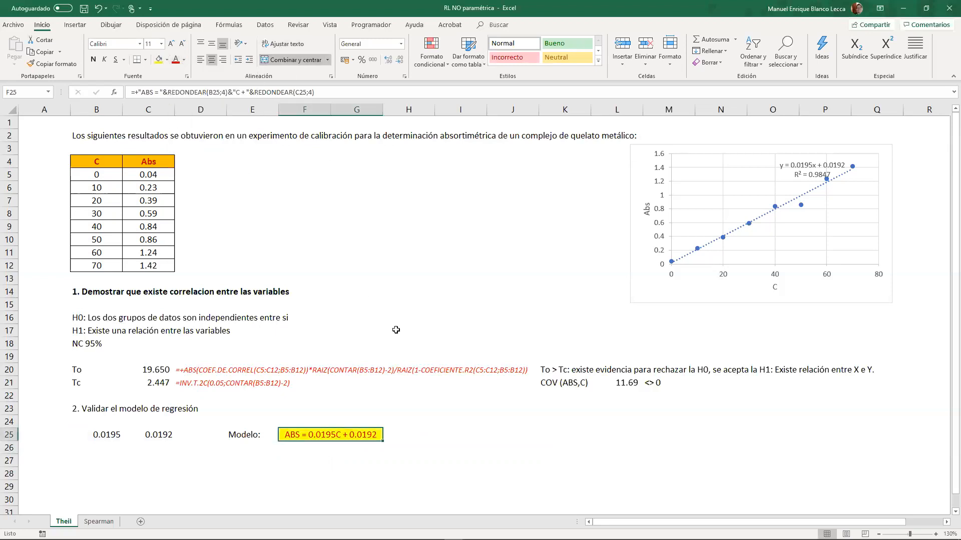
click(93, 60)
click(462, 430)
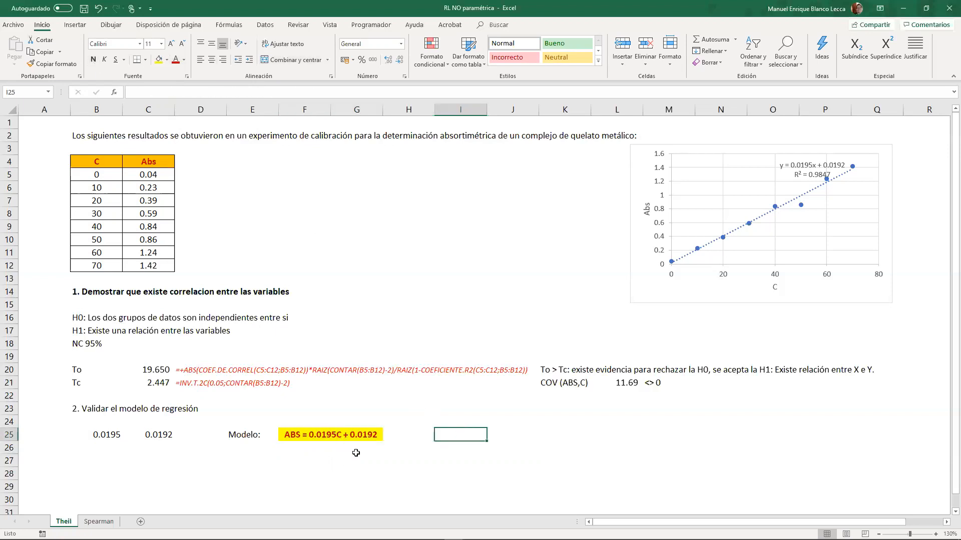
- Clear the data pairs in B11:C12, undo the deletion and inspect the equation formula in F25
drag(102, 256, 135, 264)
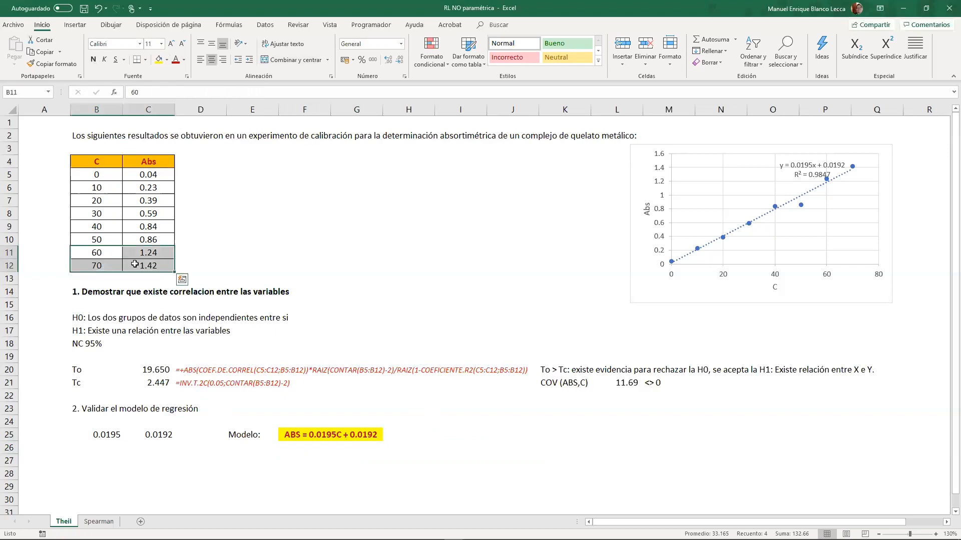
key(Delete)
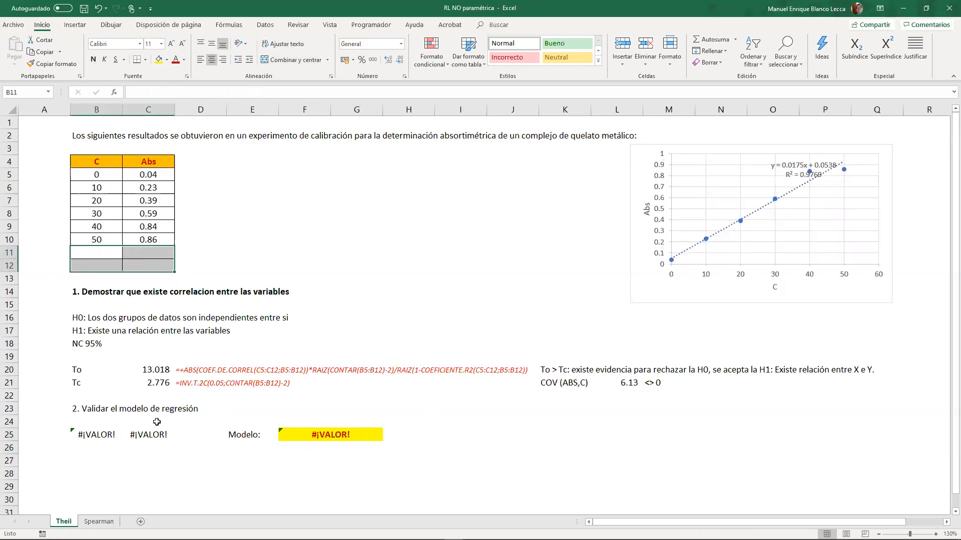
key(ctrl+z)
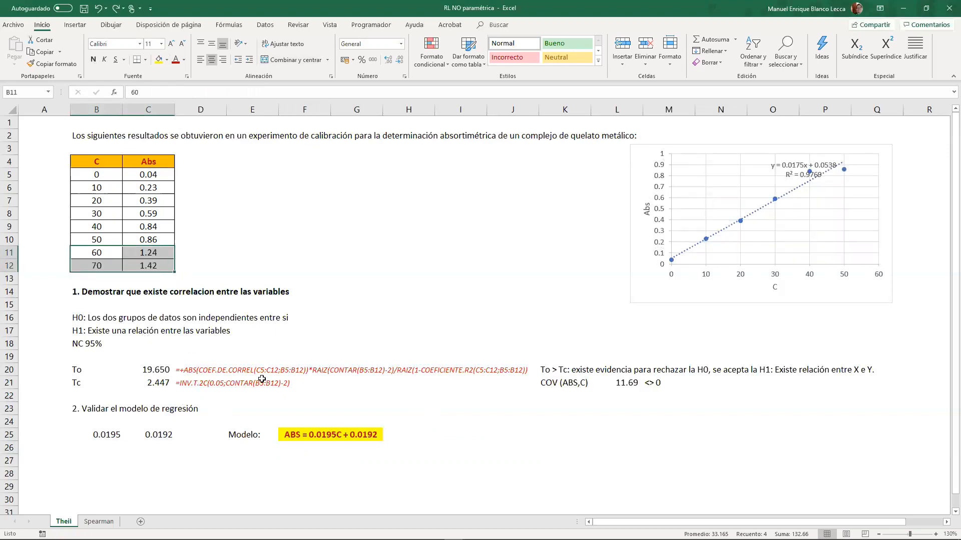
double_click(310, 435)
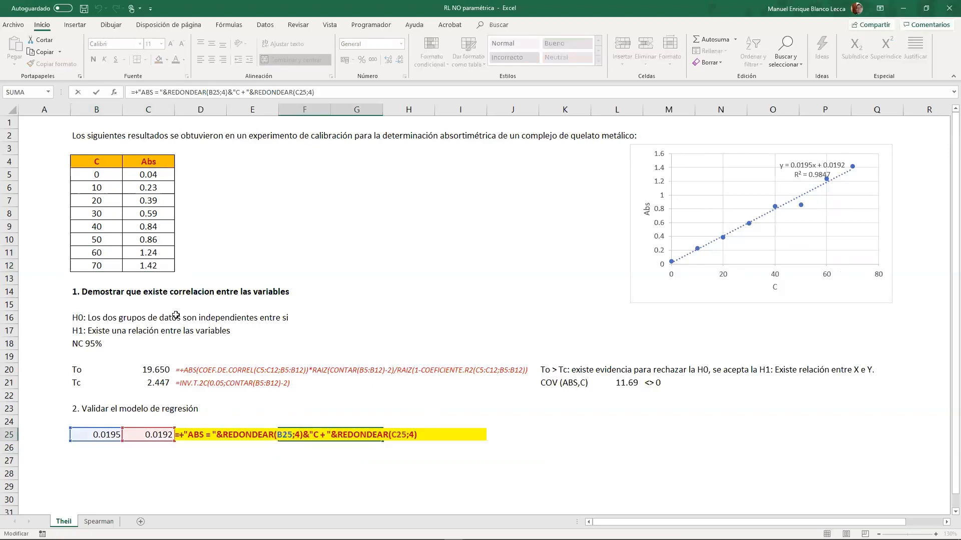
key(Escape)
- Clear the last two concentration and absorbance pairs in B11:C12 to test how the model responds
drag(121, 440, 151, 435)
drag(100, 253, 145, 268)
key(Delete)
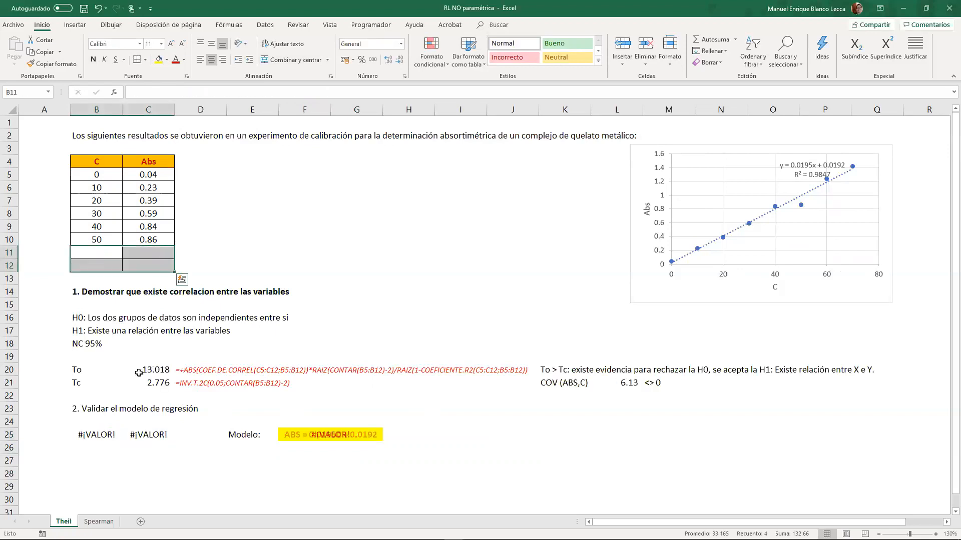
- Shorten the ESTIMACION.LINEAL ranges in B25:C25 to C5:C10 and B5:B10 and re-enter it as an array formula
drag(101, 435, 149, 442)
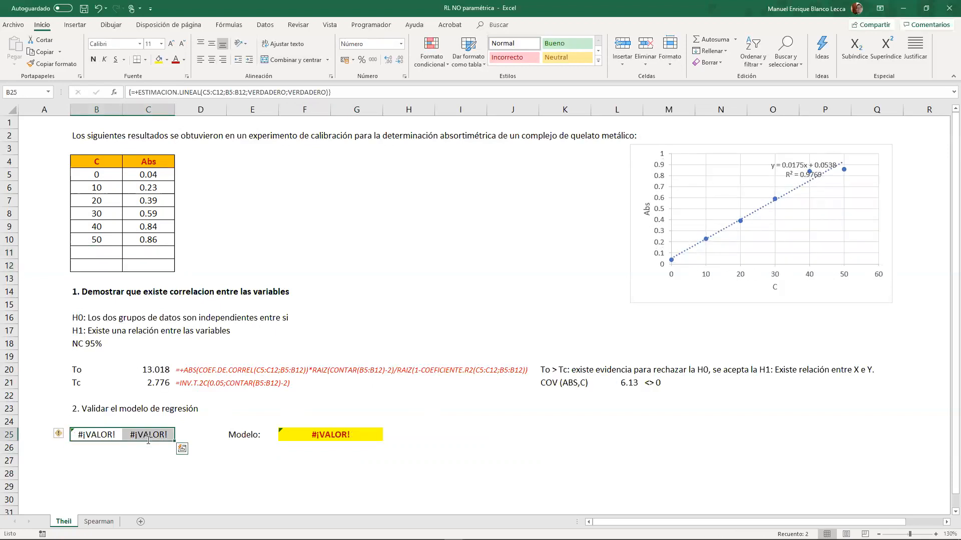
key(F2)
drag(172, 271, 173, 245)
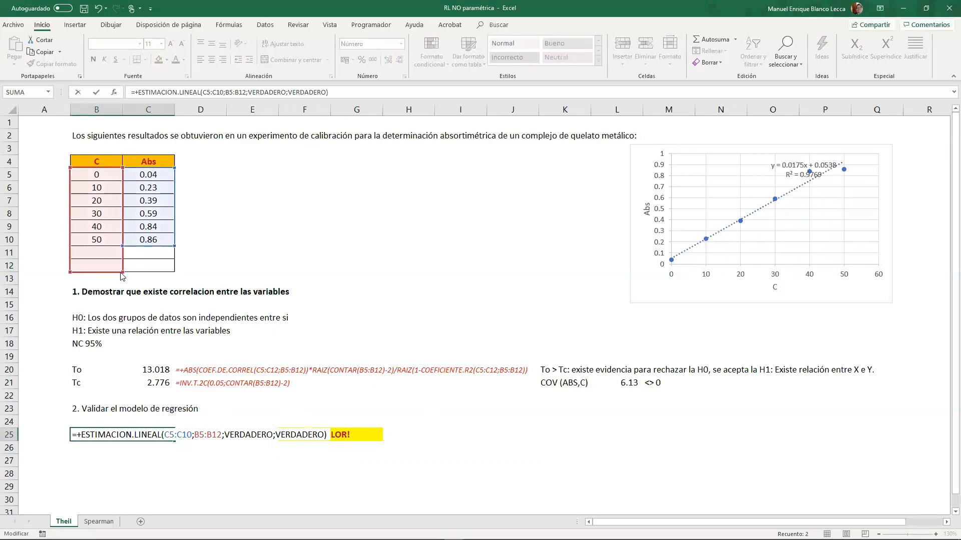
drag(122, 260, 122, 246)
key(ctrl+shift+Return)
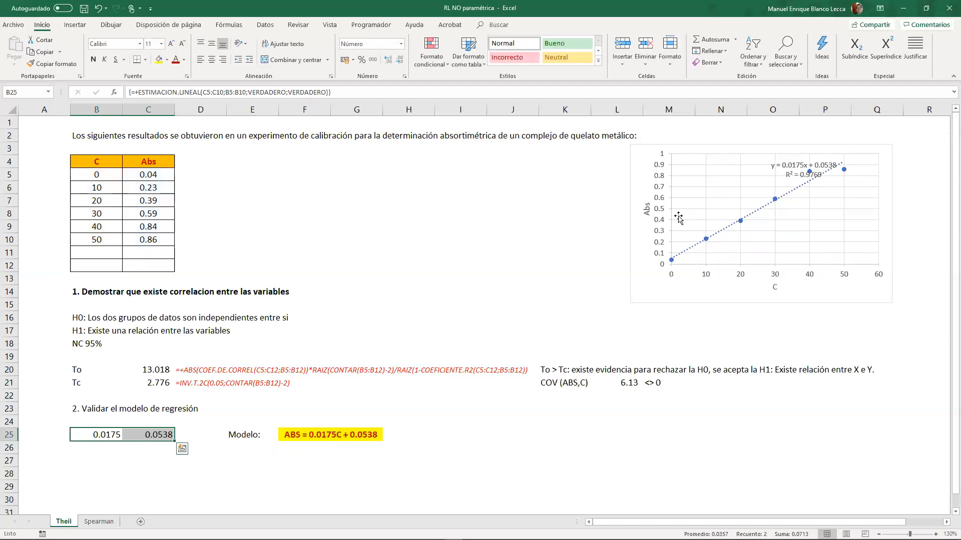
- Undo the ESTIMACION.LINEAL range change and the deletion of the data in B11:C12
key(ctrl+z)
key(ctrl+z)
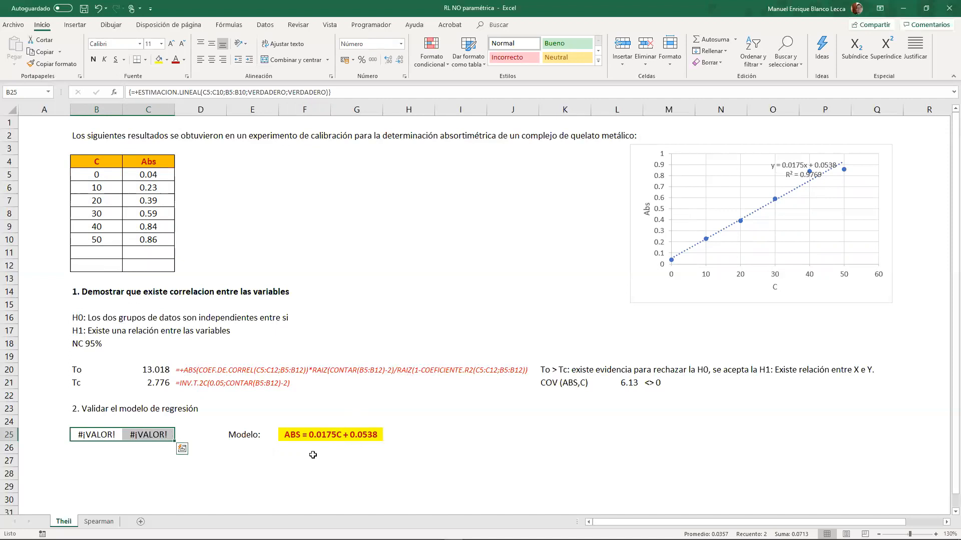
- Begin the null hypothesis line in B27, below the regression coefficients, with the text "H0"
click(262, 455)
click(172, 460)
click(117, 459)
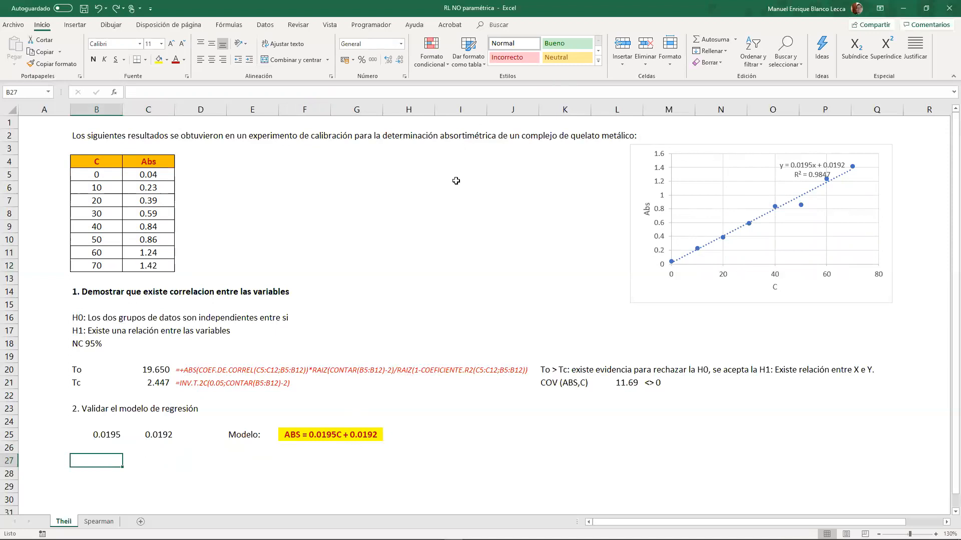
text(H0:)
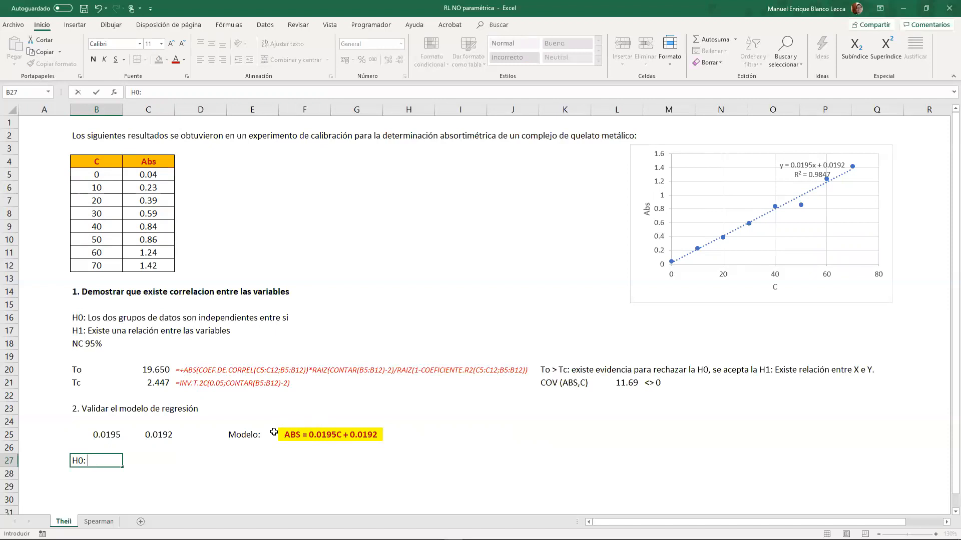
- Complete the null hypothesis in B27 as "H0: El modelo a analizar no corresponde al comportamiento de los grupos X e Y"
click(91, 459)
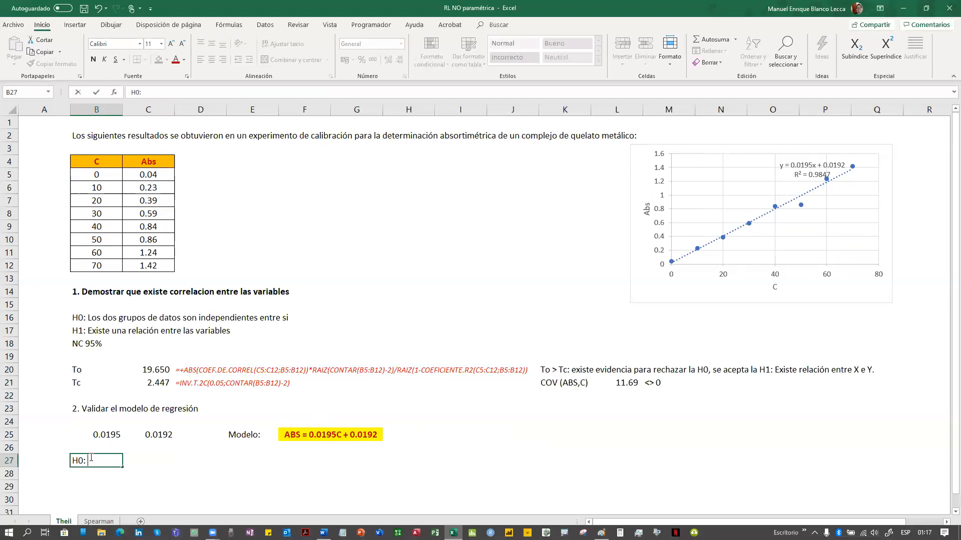
text(El model)
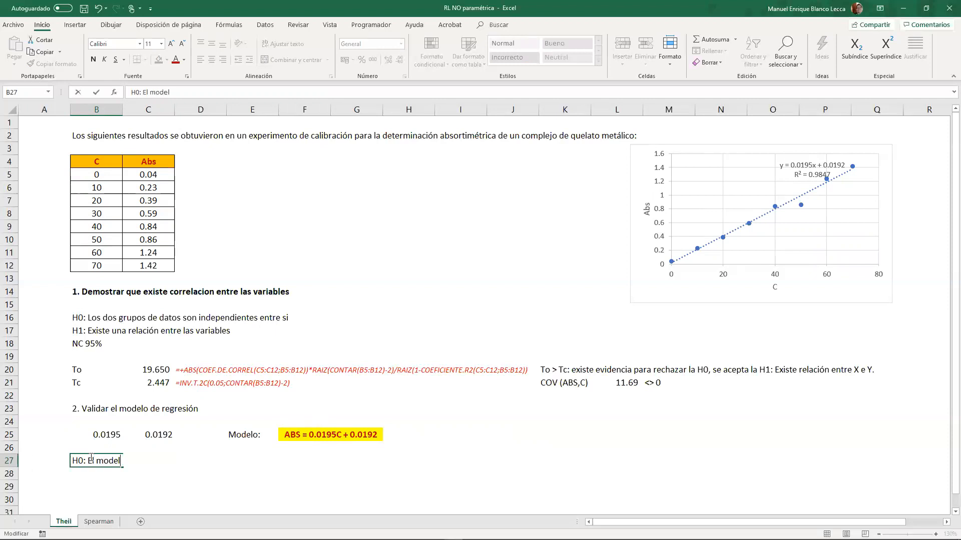
text(o a analizar no corre)
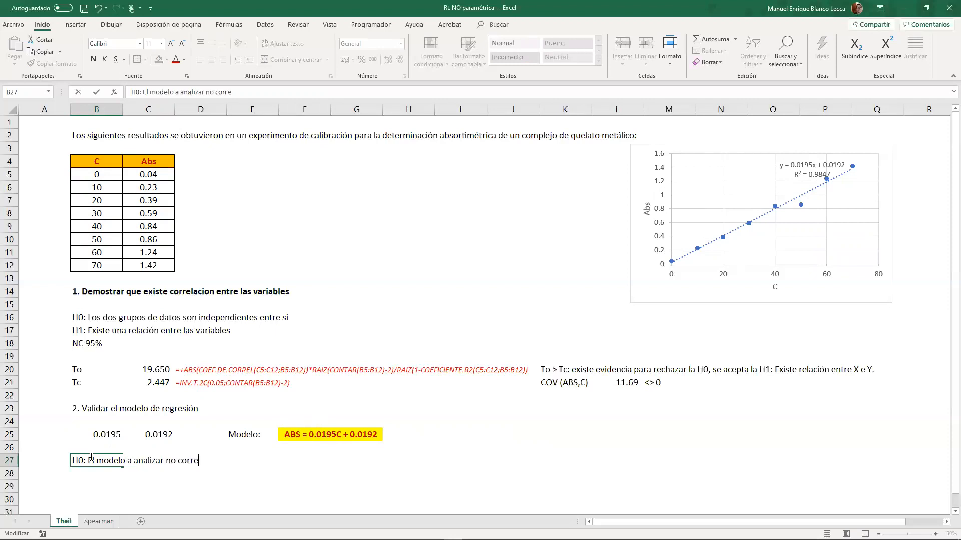
text(sponde al compor)
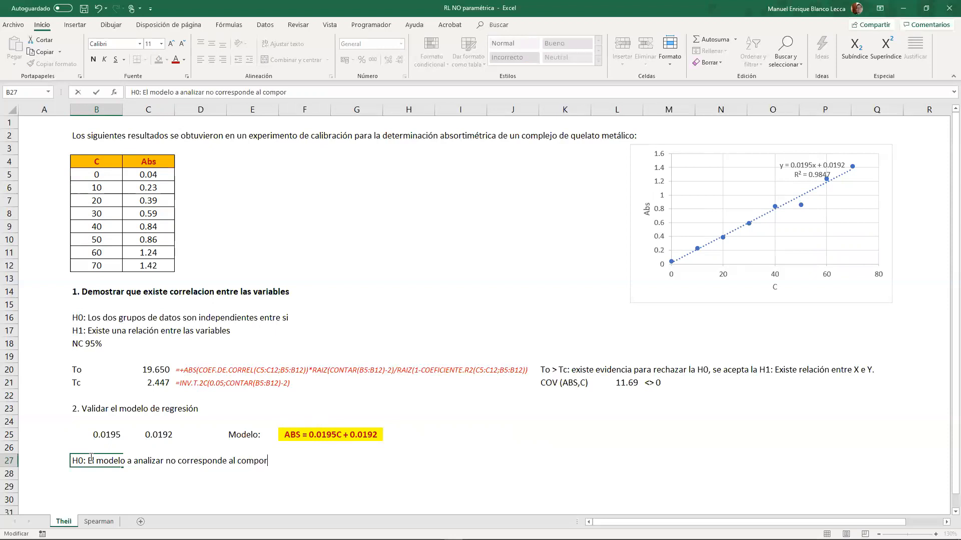
text(tamiuento)
key(BackSpace)
key(BackSpace)
key(BackSpace)
text(nto de los grupos X e Y)
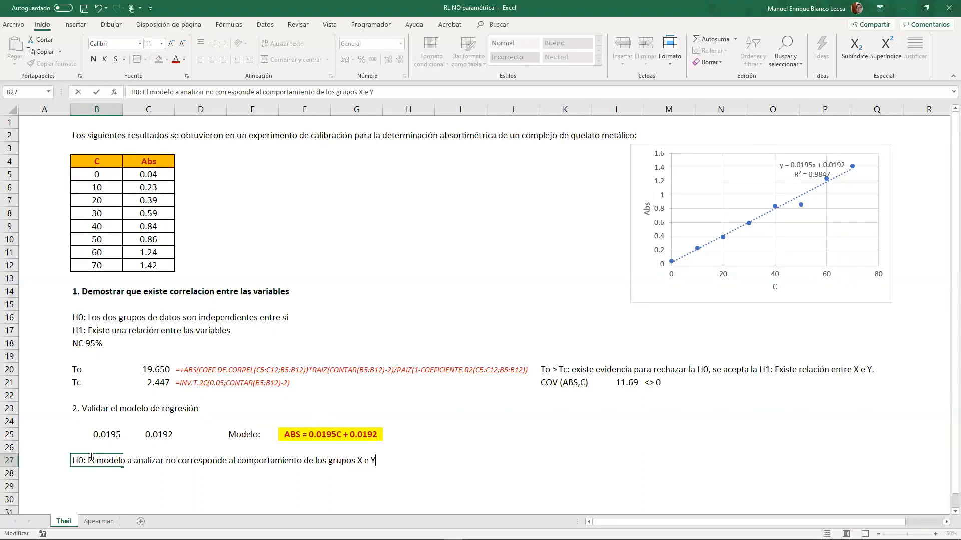
key(Return)
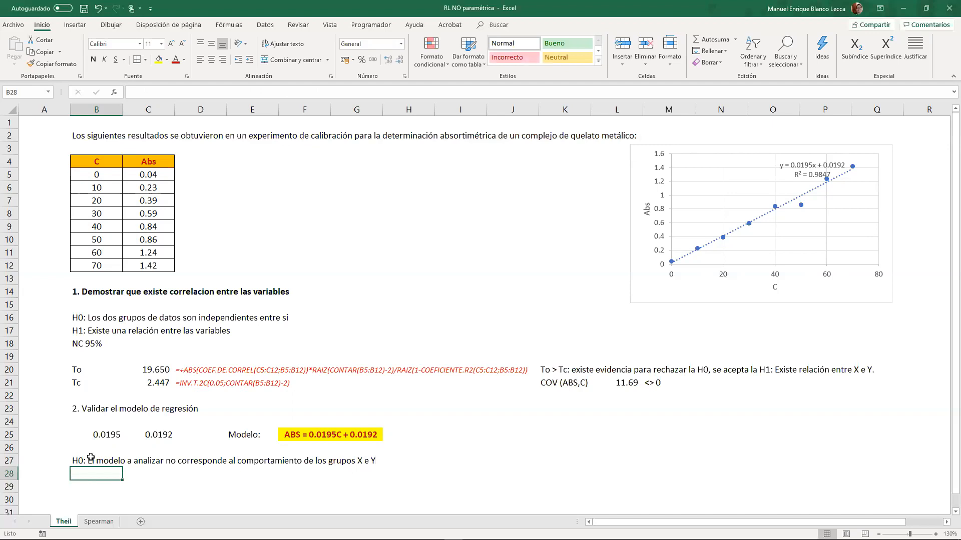
- Enter the alternative hypothesis in B28: "H1: El modelo analizado es conforme para modelar el comportamiento de X e Y"
text(H1)
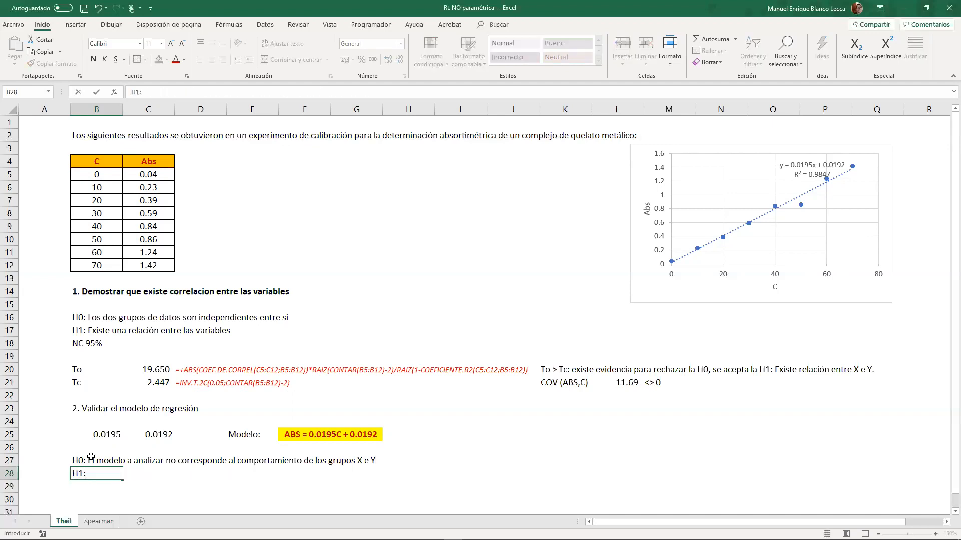
text(: El moe)
key(BackSpace)
text(delo )
text(a analizar)
key(BackSpace)
text(do es conf)
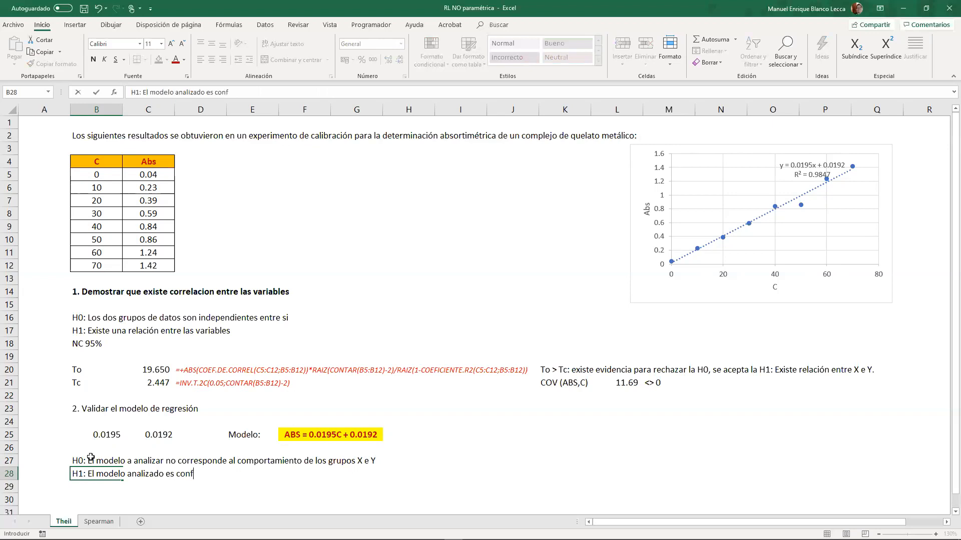
text(orme para el ana)
key(BackSpace)
key(BackSpace)
key(BackSpace)
key(BackSpace)
key(BackSpace)
key(BackSpace)
key(BackSpace)
key(BackSpace)
text(modelarel)
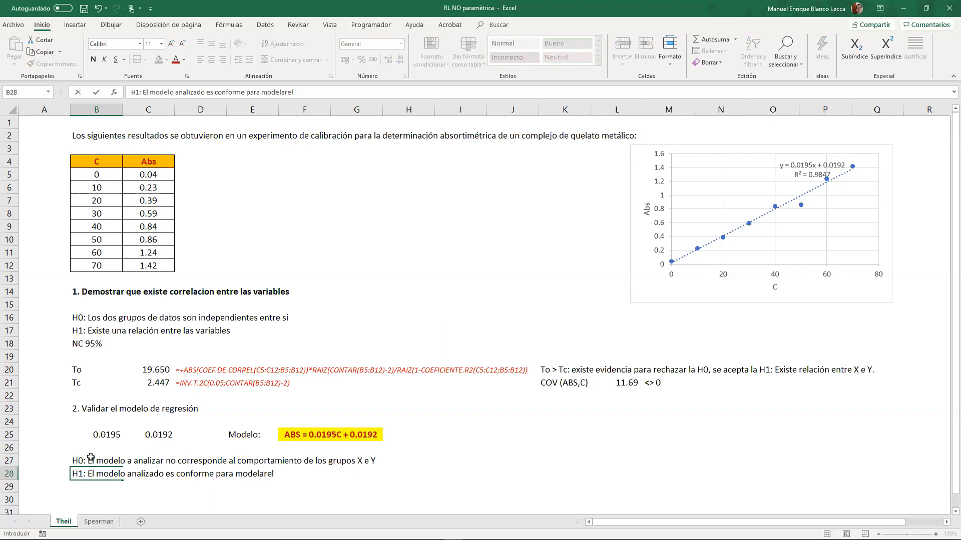
key(BackSpace)
key(BackSpace)
text(el comportamiento de X e)
key(Return)
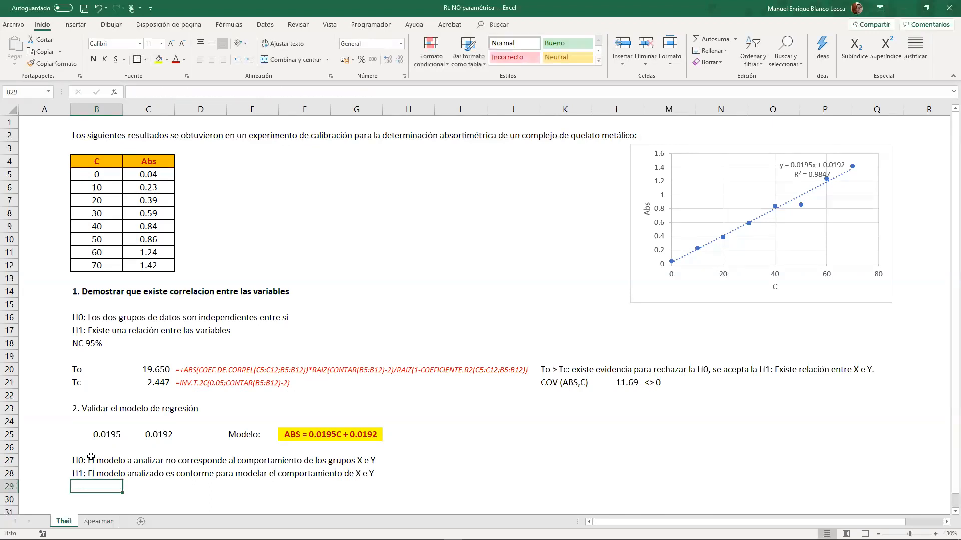
- Enter the confidence level line "NC 95%" in B29 under the hypotheses
text(NC)
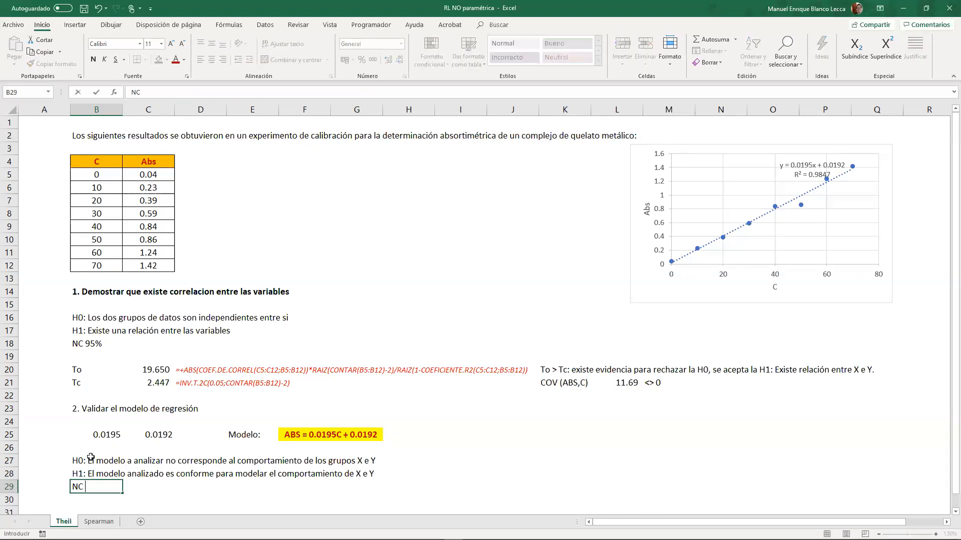
text( 95%)
key(Return)
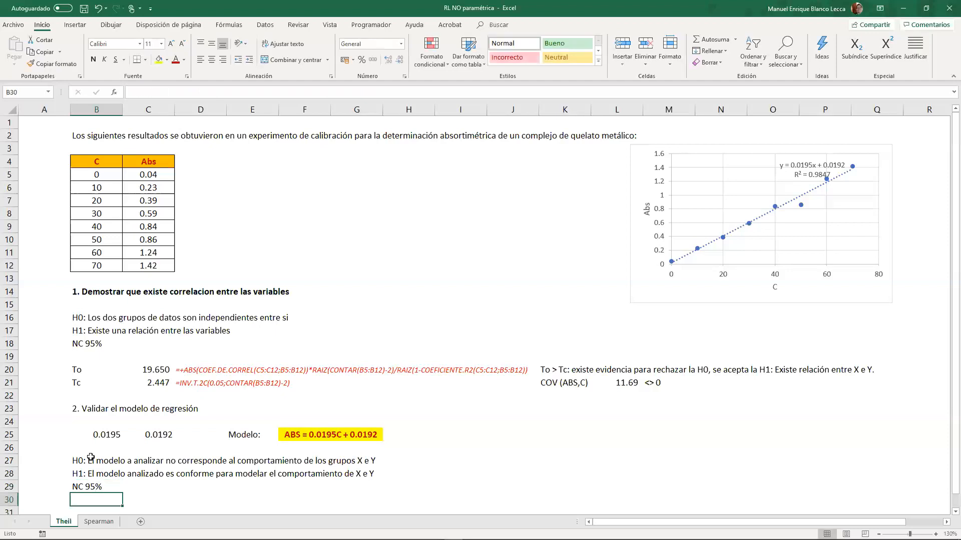
key(Return)
- Start a Regression data analysis with Y input range C4:C12 and X input range B4:B12
scroll(272, 438, down, 3)
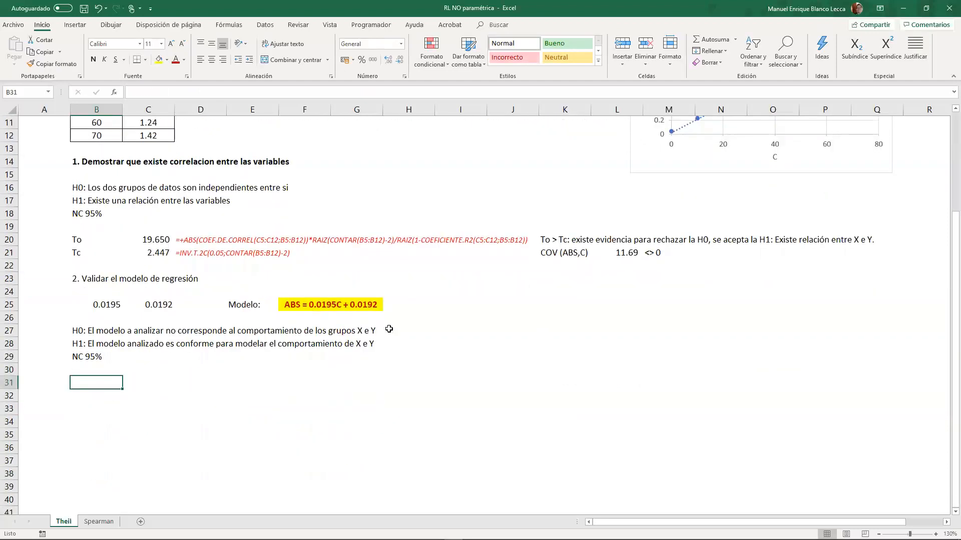
click(265, 25)
click(807, 40)
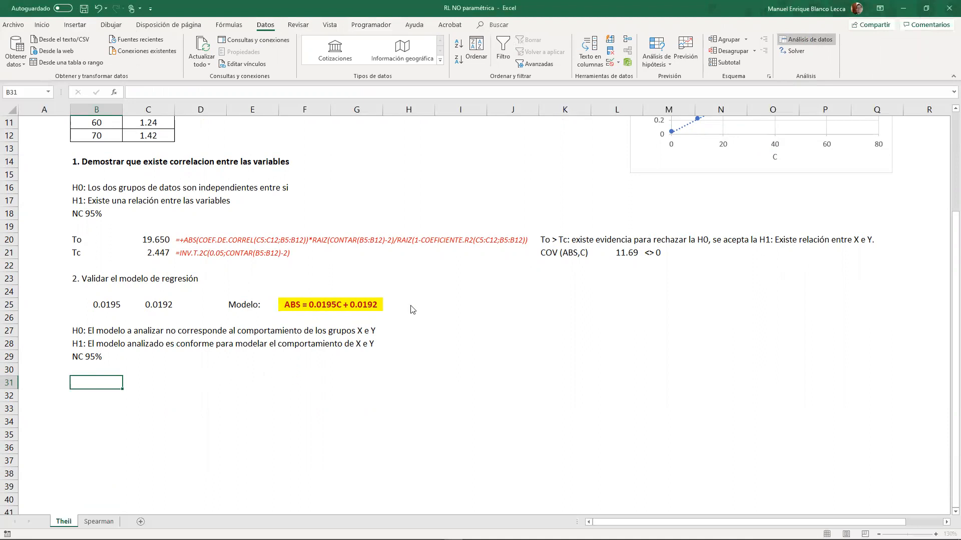
click(713, 200)
click(713, 200)
double_click(535, 200)
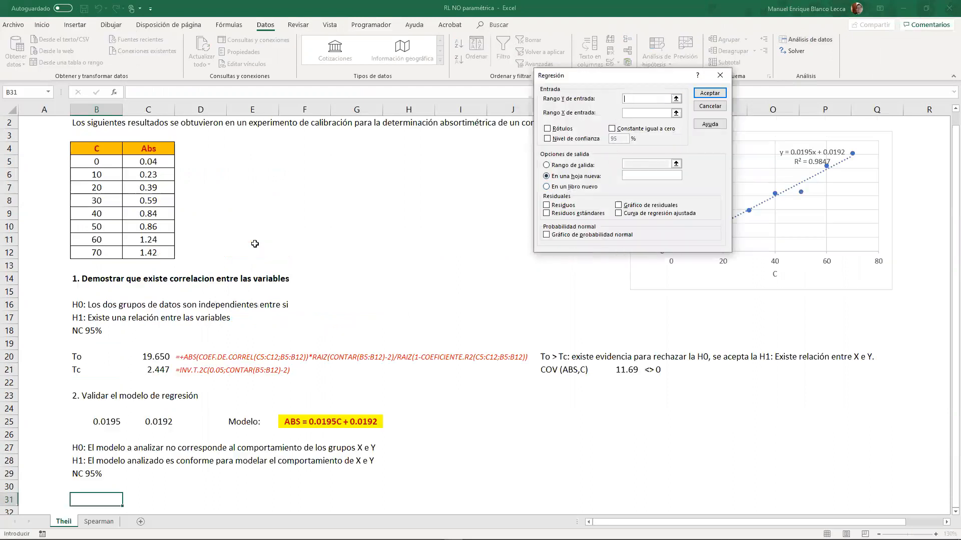
scroll(284, 235, up, 4)
drag(160, 163, 165, 266)
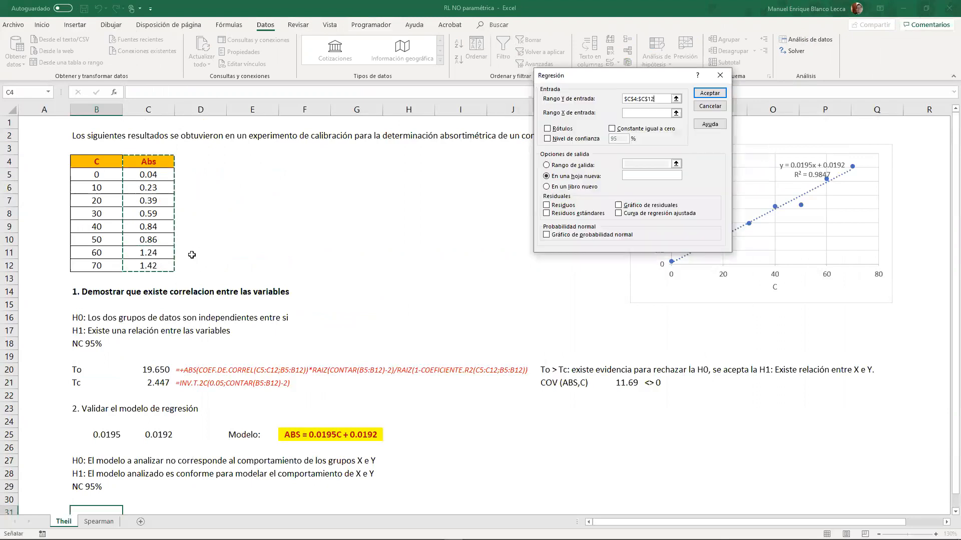
drag(108, 160, 107, 266)
- Enable labels and the 95% confidence level for the regression, and set its output range to B31
click(547, 128)
click(547, 139)
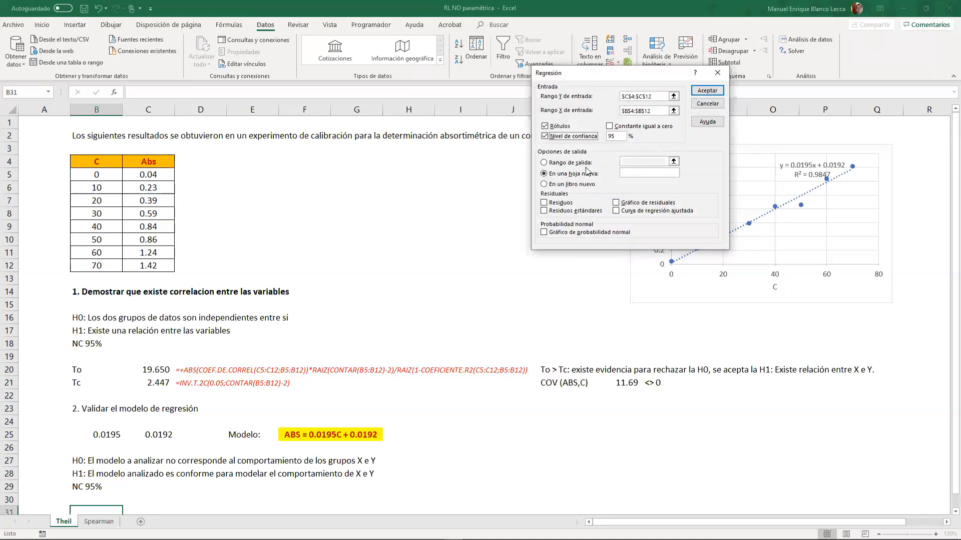
click(544, 163)
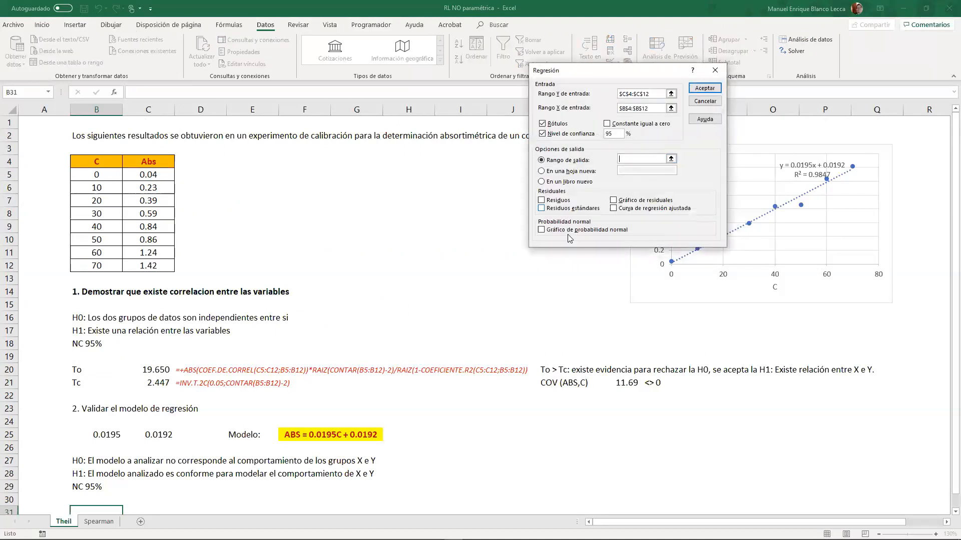
scroll(446, 234, down, 4)
scroll(446, 234, down, 1)
click(119, 319)
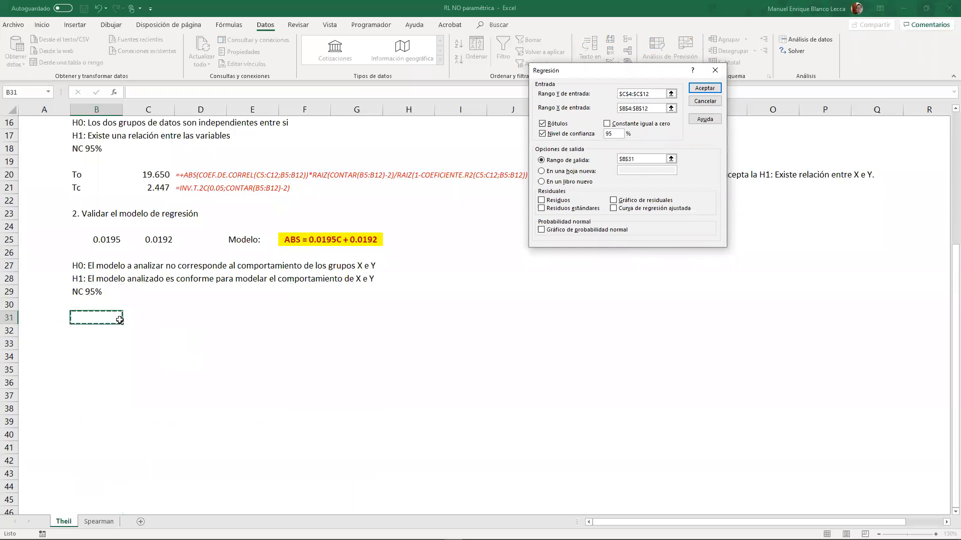
- Include residuals, the residual plot and the normal probability plot, and run the regression
click(553, 205)
click(614, 201)
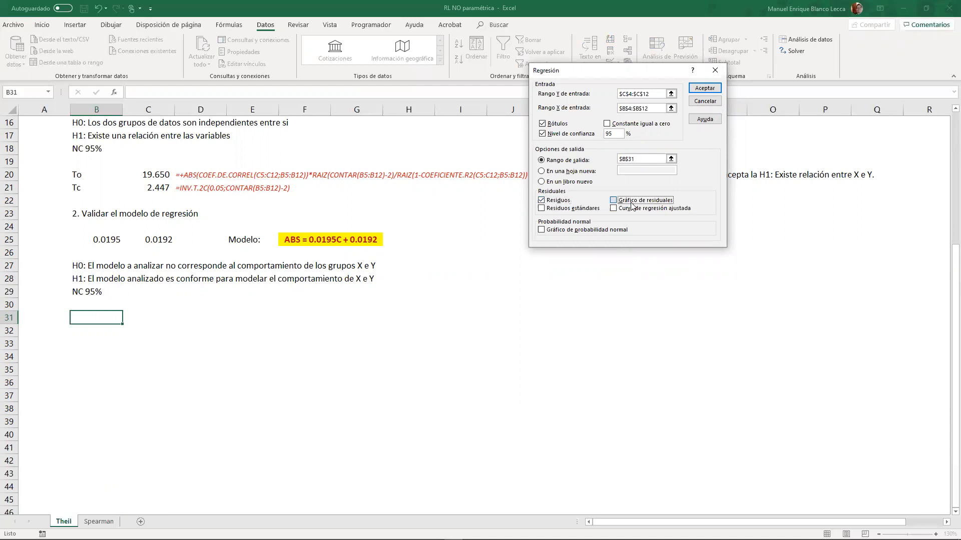
click(578, 232)
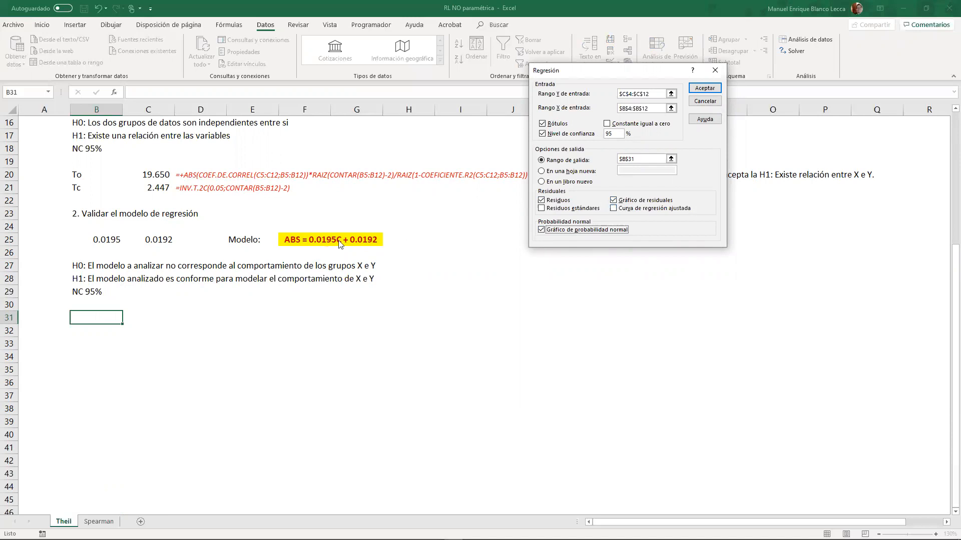
click(699, 94)
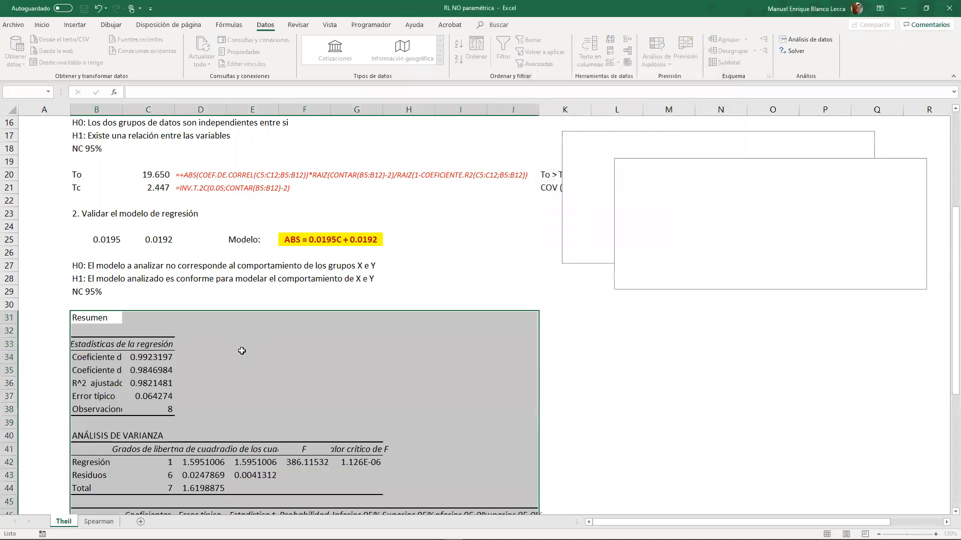
- Move the residual and normal probability charts down beside the regression output, one below the other, clear of the earlier conclusions
drag(634, 284, 606, 493)
drag(637, 263, 665, 359)
scroll(646, 303, down, 5)
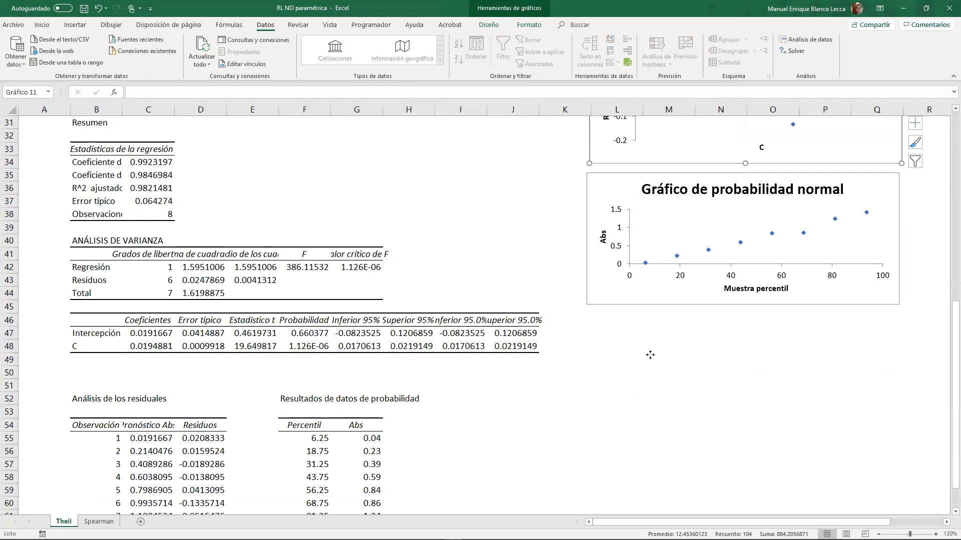
drag(649, 304, 650, 444)
drag(673, 162, 672, 303)
click(452, 240)
- Label E33 "Fo" and link F33 to the ANOVA F statistic in F42
scroll(450, 242, up, 4)
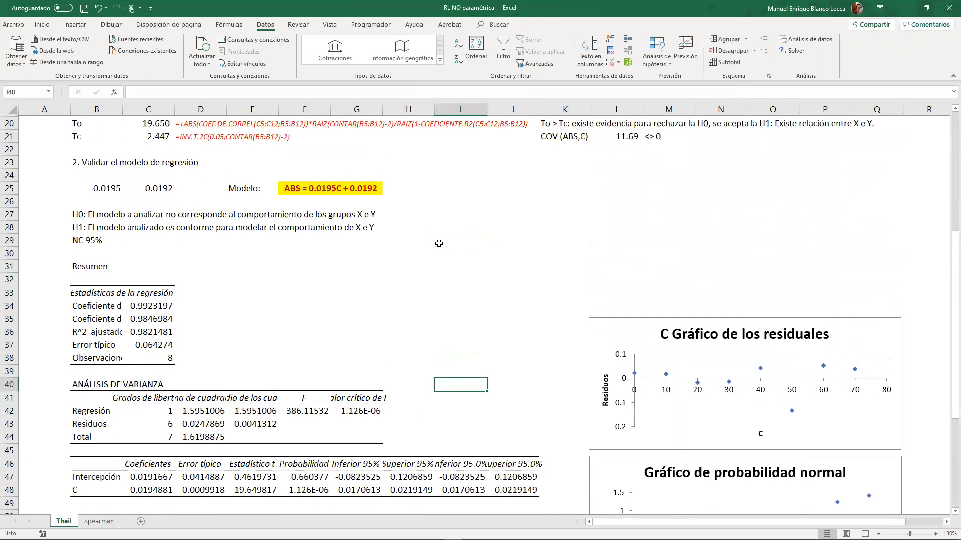
click(298, 293)
click(252, 307)
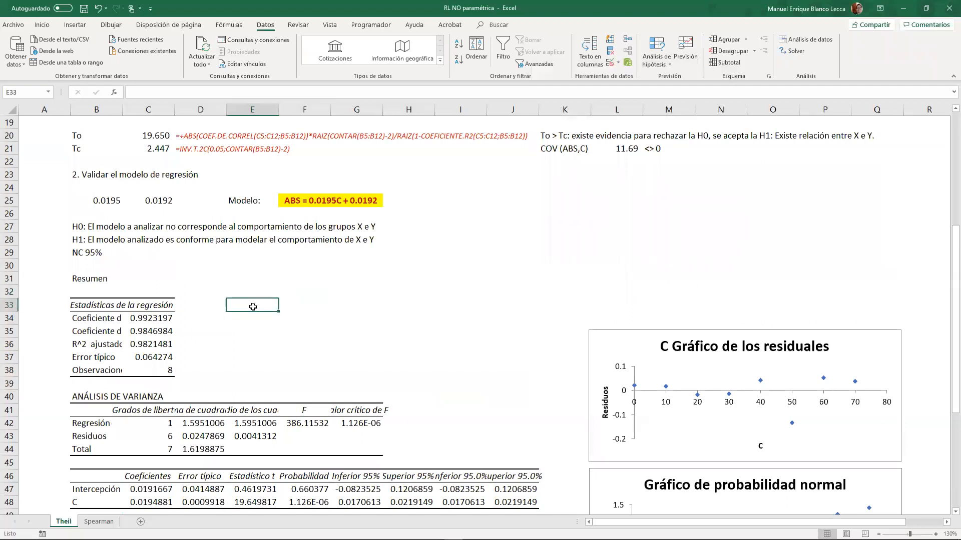
text(Fo)
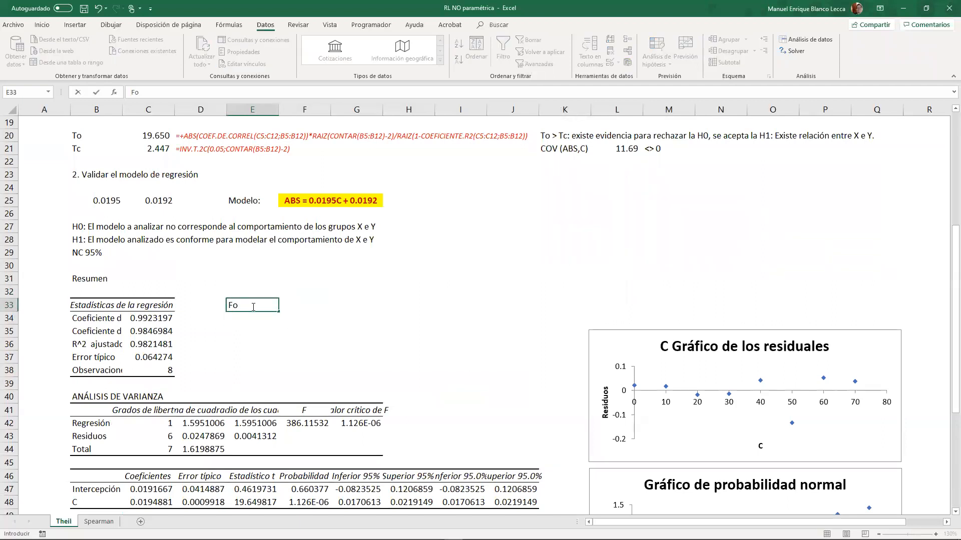
key(Tab)
text(+)
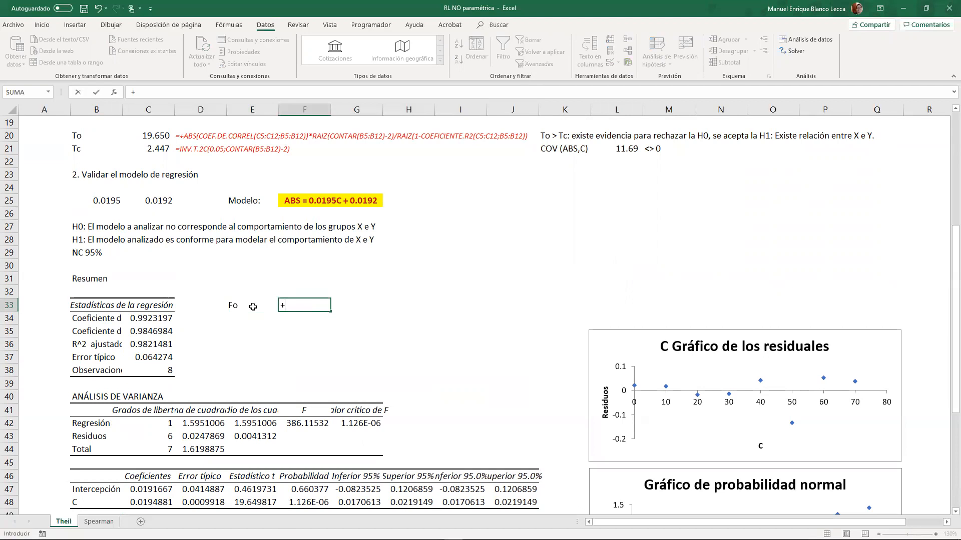
click(293, 424)
key(Return)
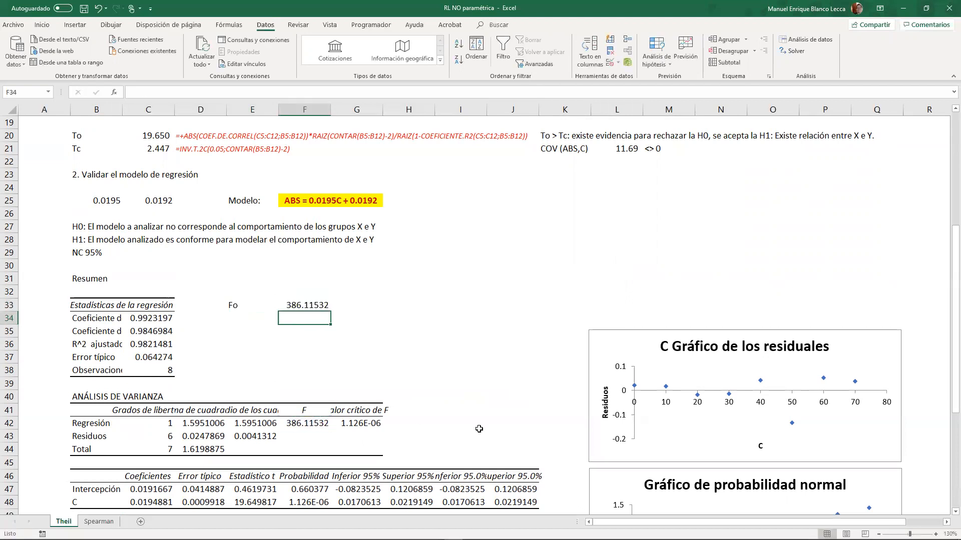
- Format F33:F34 with the comma style (Millares) at two decimals
drag(295, 306, 294, 319)
click(42, 25)
click(372, 60)
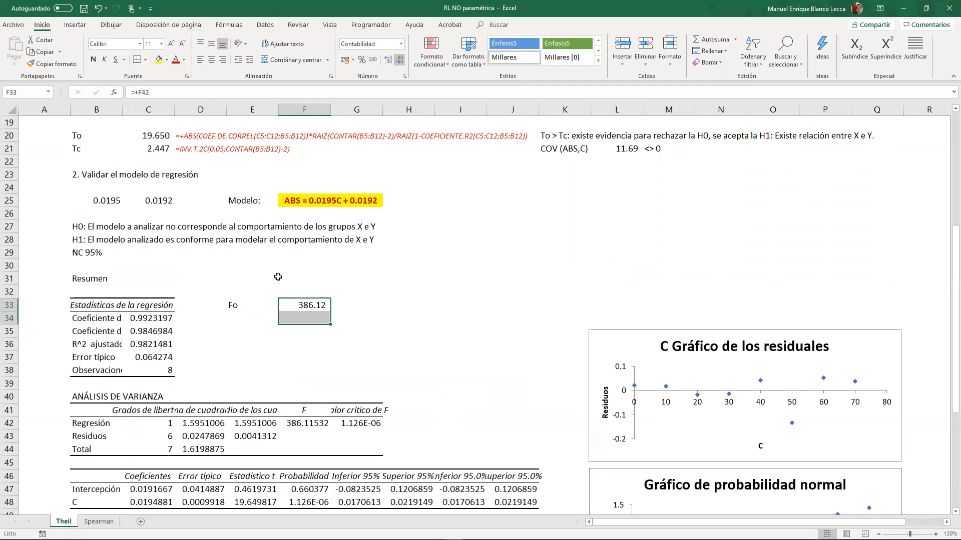
- Label E34 "Fc" and calculate the critical F in F34 with INV.F.CD(0.05;C42;C43), using the ANOVA degrees of freedom
click(248, 319)
text(Fc)
click(291, 318)
text(+inv.)
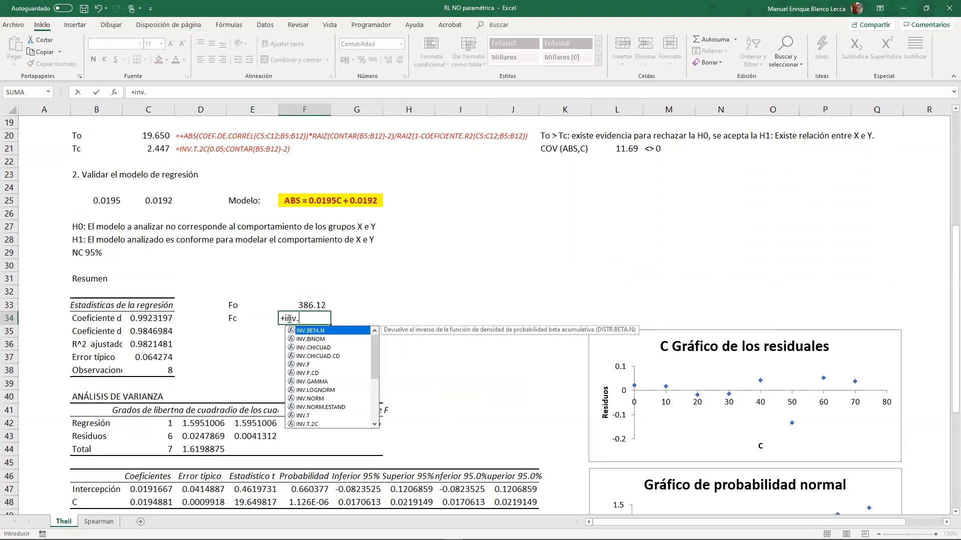
text(f)
key(Down)
key(Tab)
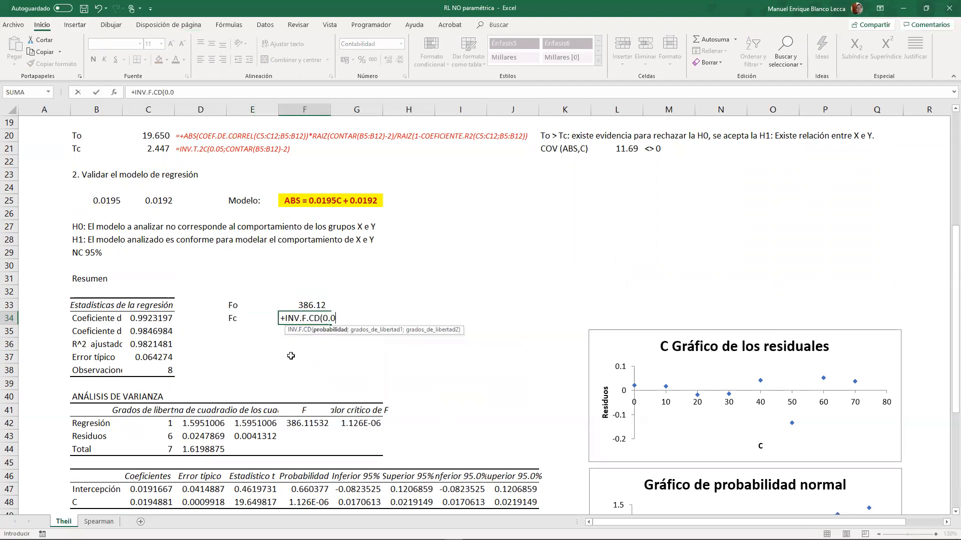
text(0.05;)
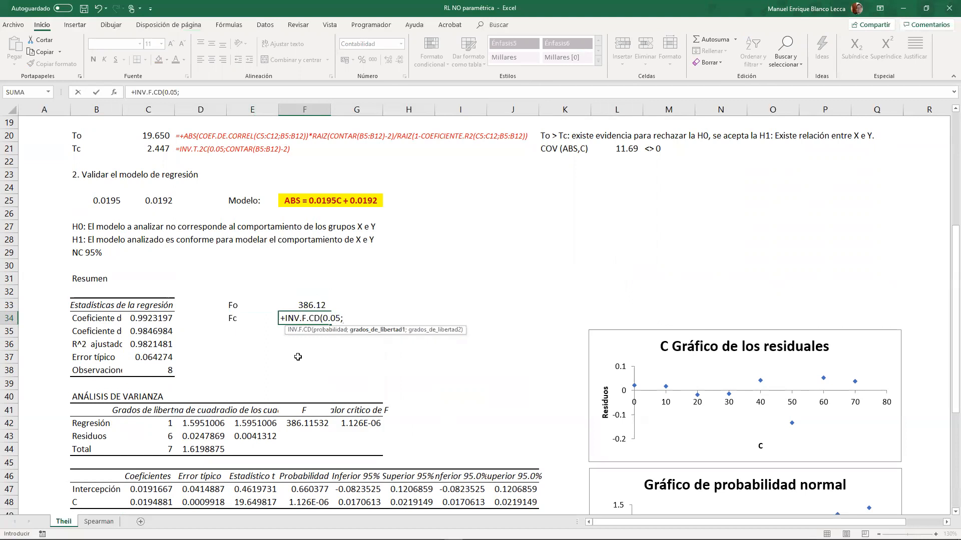
click(164, 423)
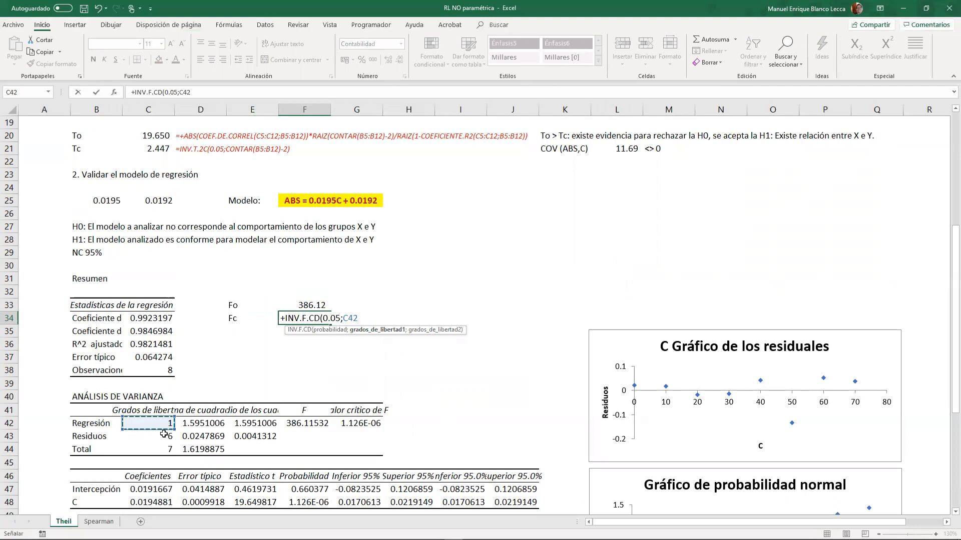
scroll(166, 215, up, 5)
scroll(166, 216, up, 1)
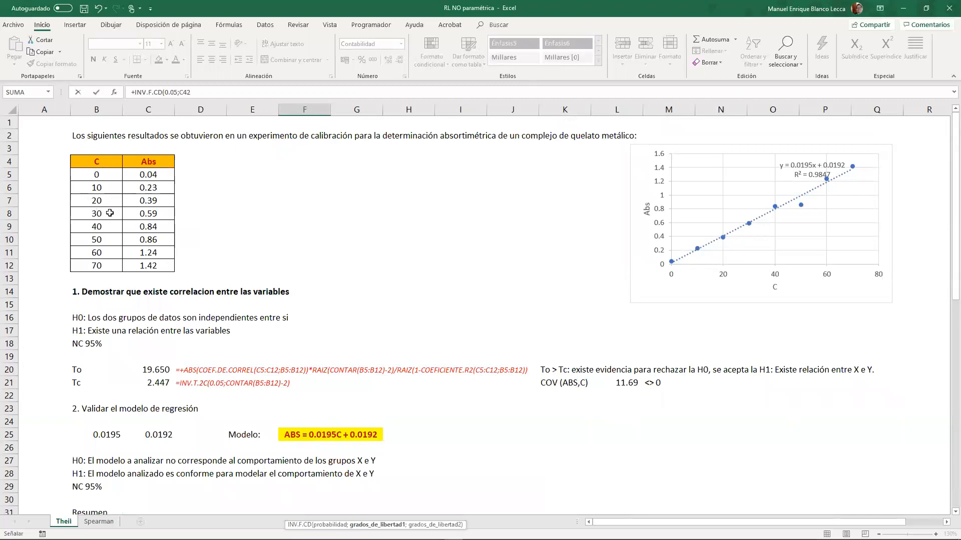
scroll(109, 213, down, 4)
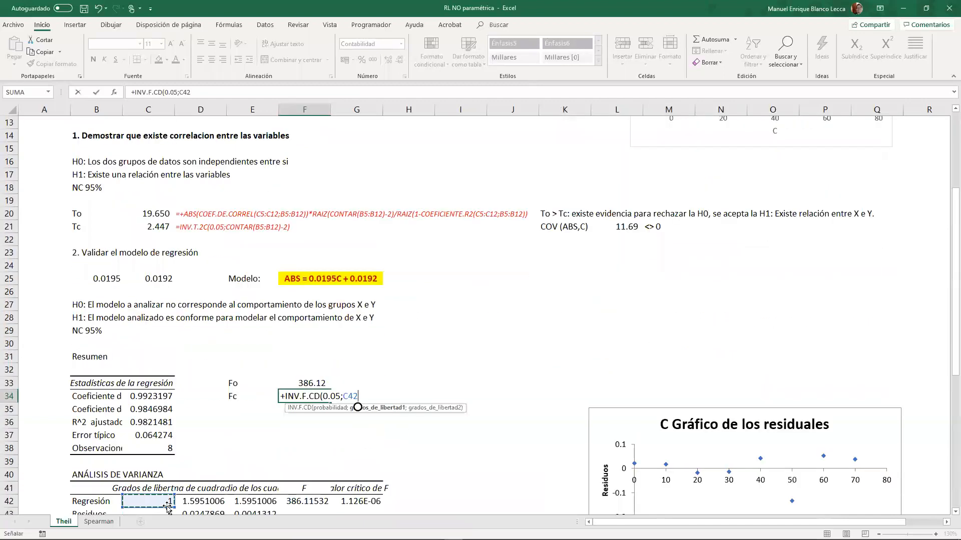
text(;)
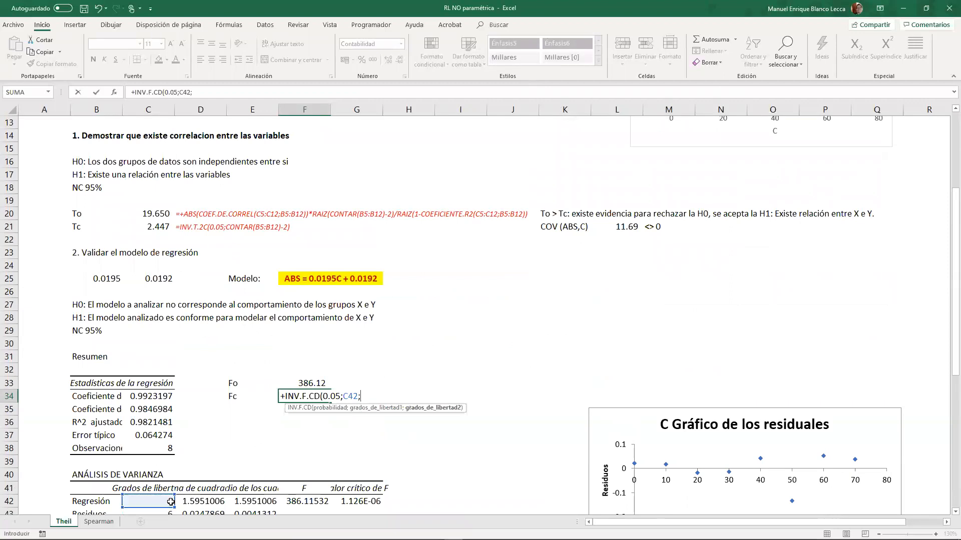
scroll(258, 429, up, 4)
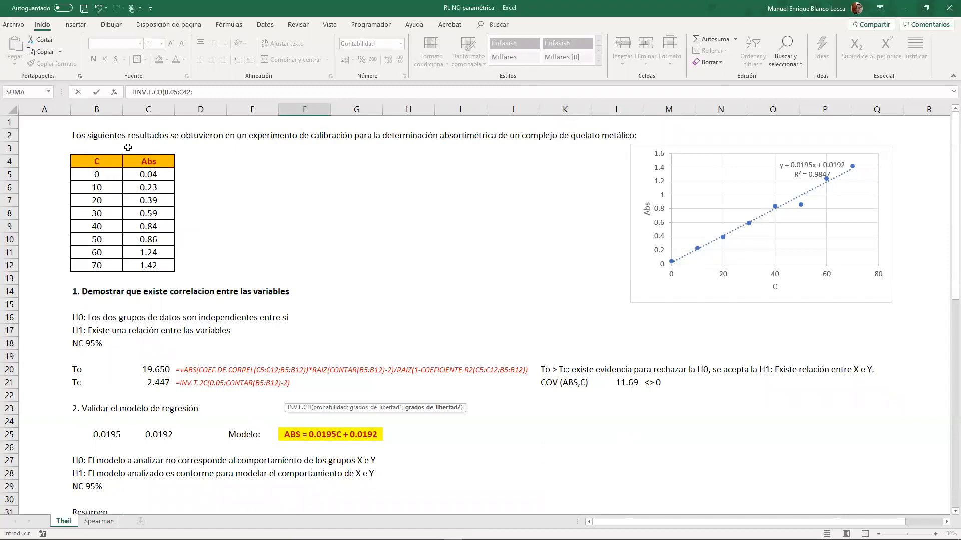
scroll(277, 214, down, 5)
scroll(278, 214, down, 4)
click(161, 319)
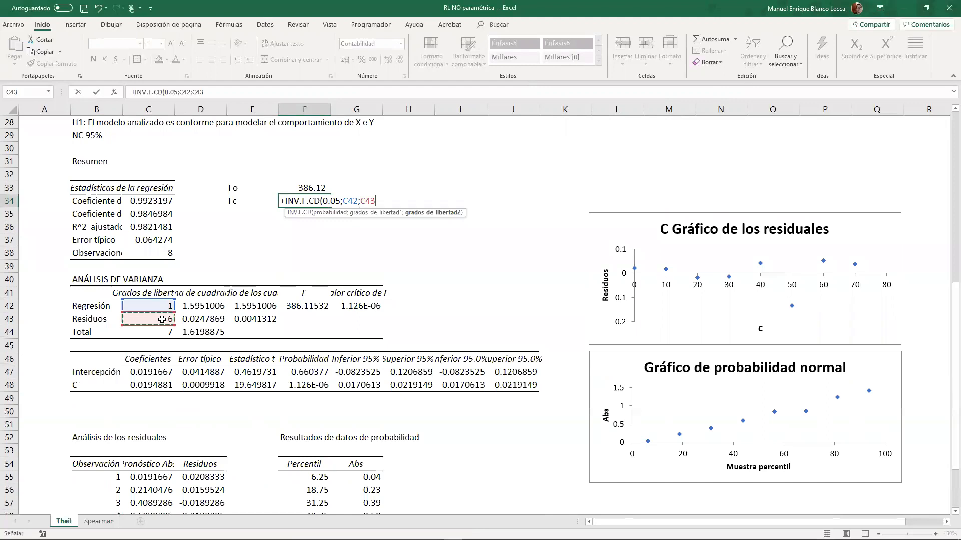
text())
key(Return)
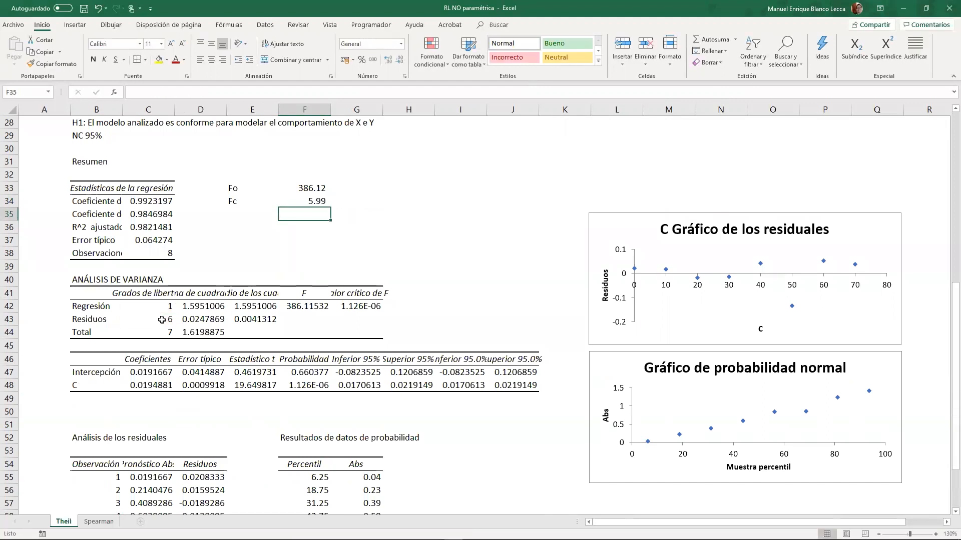
- Write the conclusion in E36: "Fo >> Fc: Hay evidencias para rechazar la H0, se acepta la H1; El modelo es adecuado."
click(250, 226)
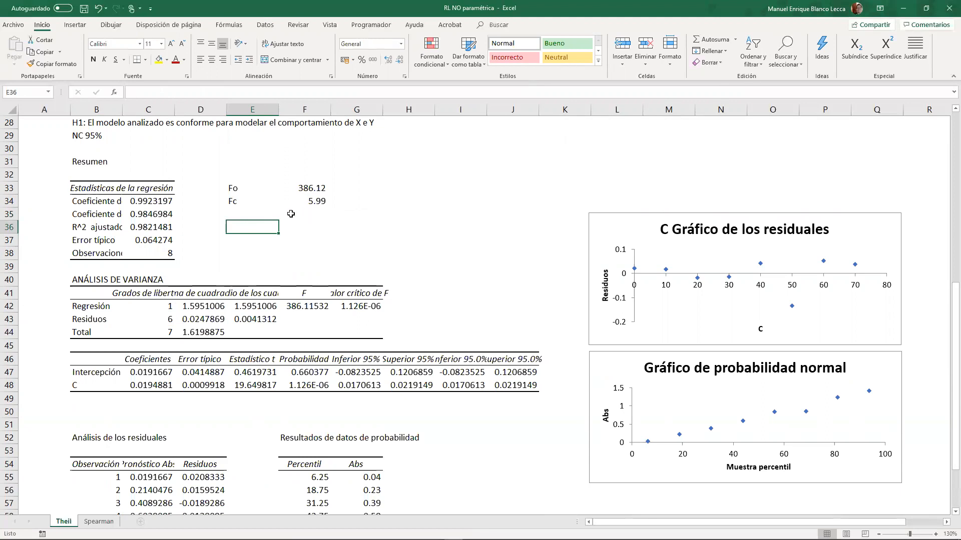
scroll(311, 234, up, 8)
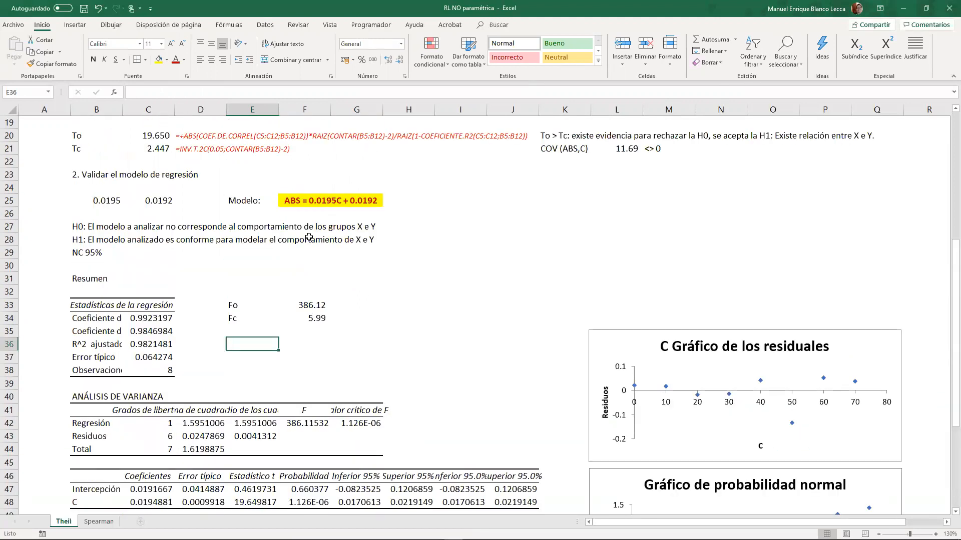
scroll(479, 325, down, 7)
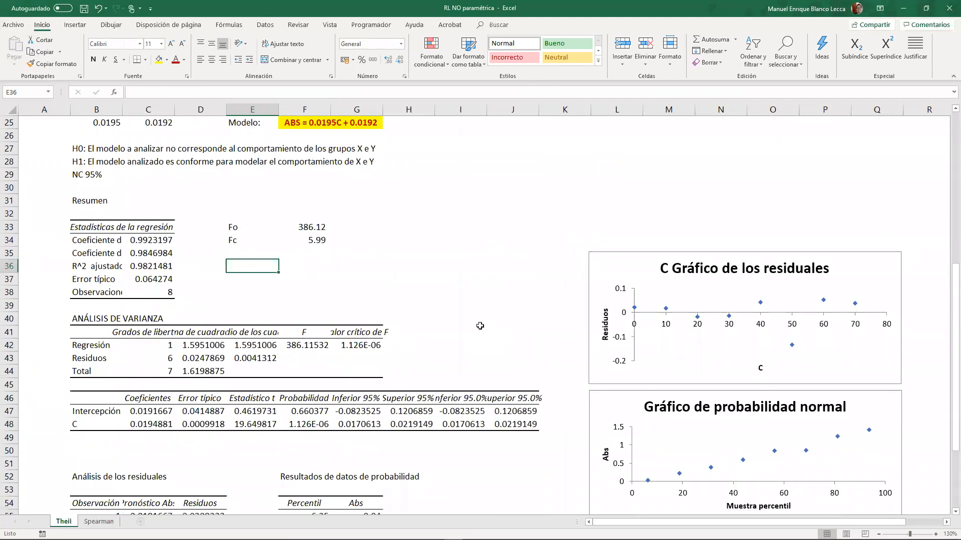
text(Fo >)
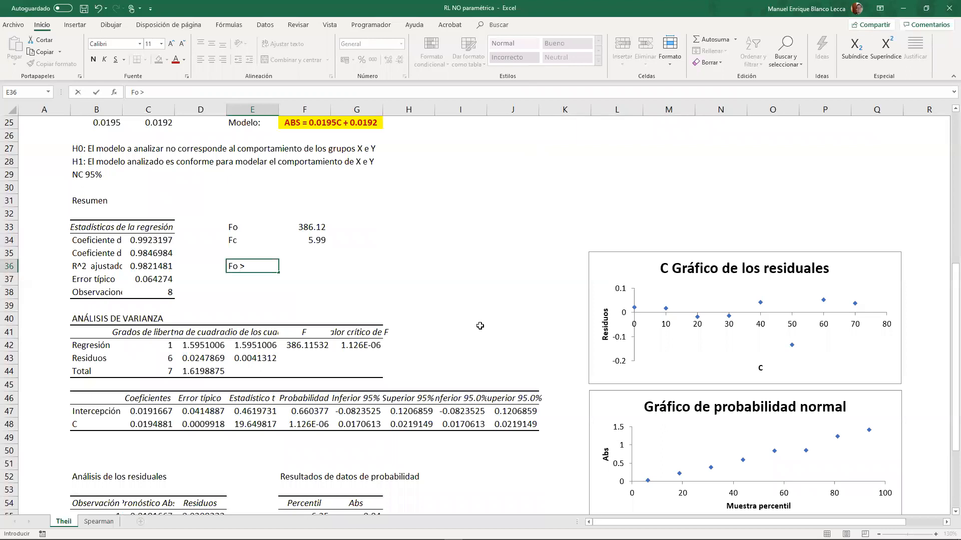
text(> FC: Hay ev)
key(BackSpace)
text(de)
key(BackSpace)
text(idd)
text(ncias para)
text( rechaza)
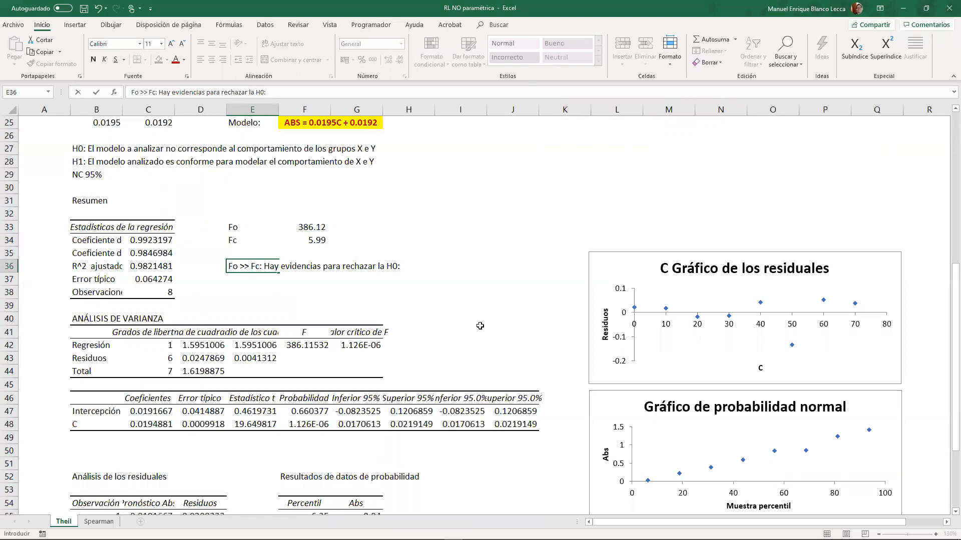
text(r la H0, se acepta la H1; El modelo es a)
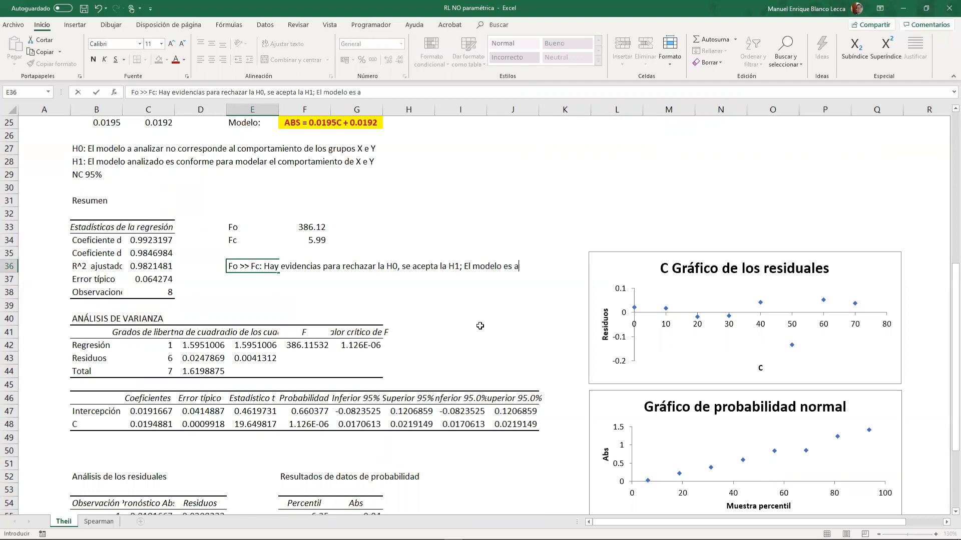
text(decuado.)
key(Return)
- Make the section heading "2. Validar el modelo de regresión" in B23 bold
scroll(479, 325, up, 4)
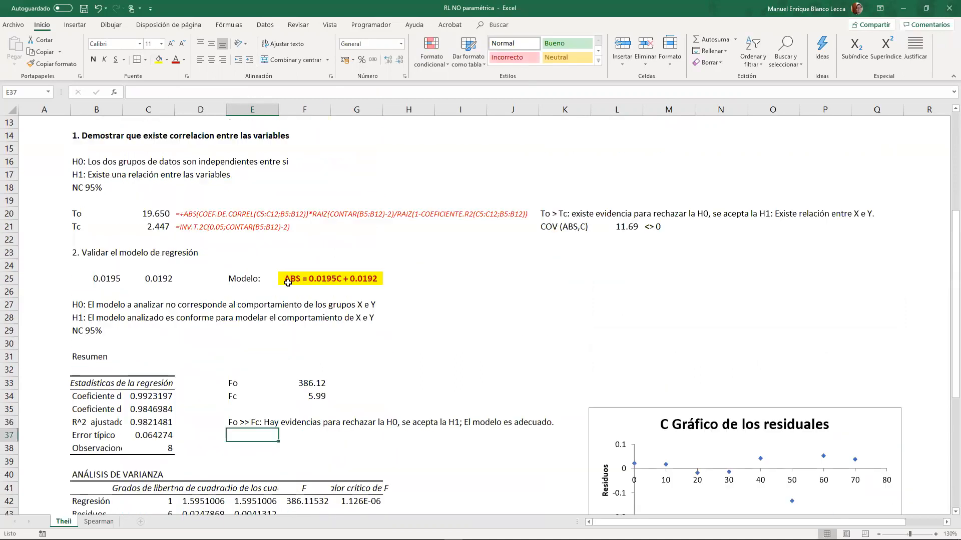
click(75, 252)
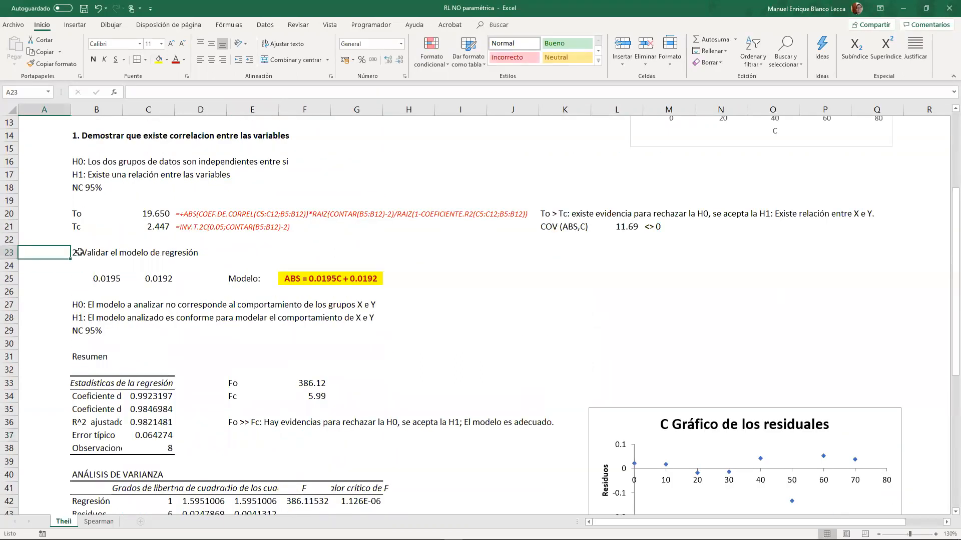
click(93, 59)
- Left-align the "Valor crítico de F" header in G41 of the ANOVA table
scroll(272, 210, down, 2)
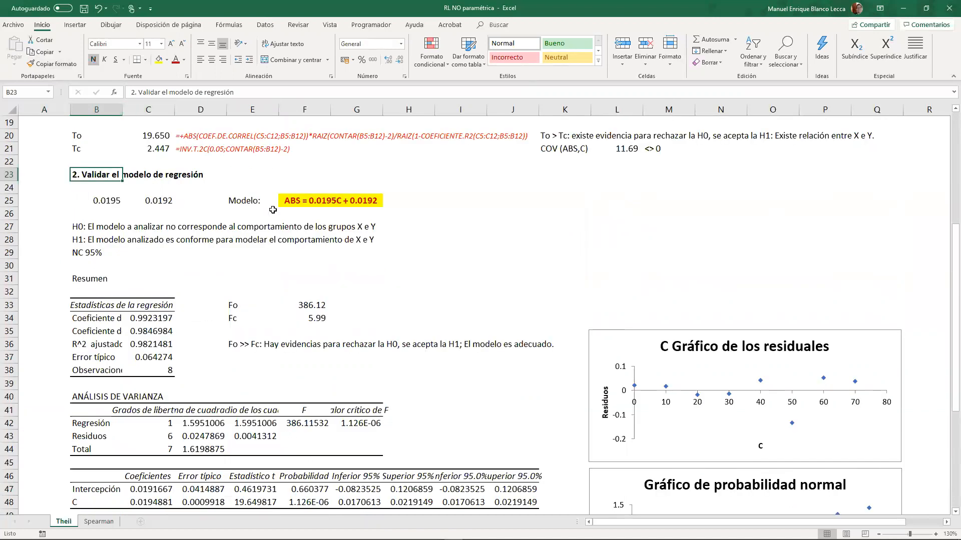
click(387, 424)
click(373, 415)
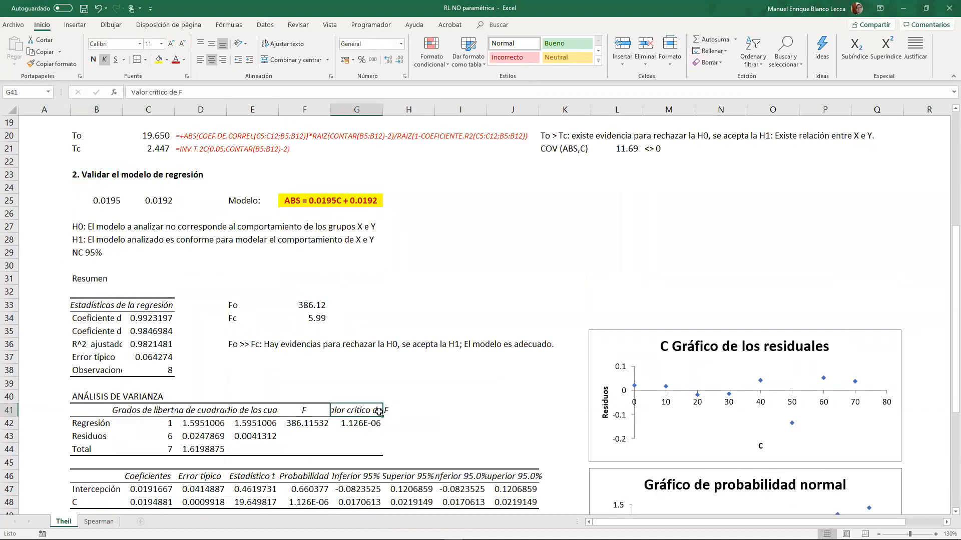
click(203, 61)
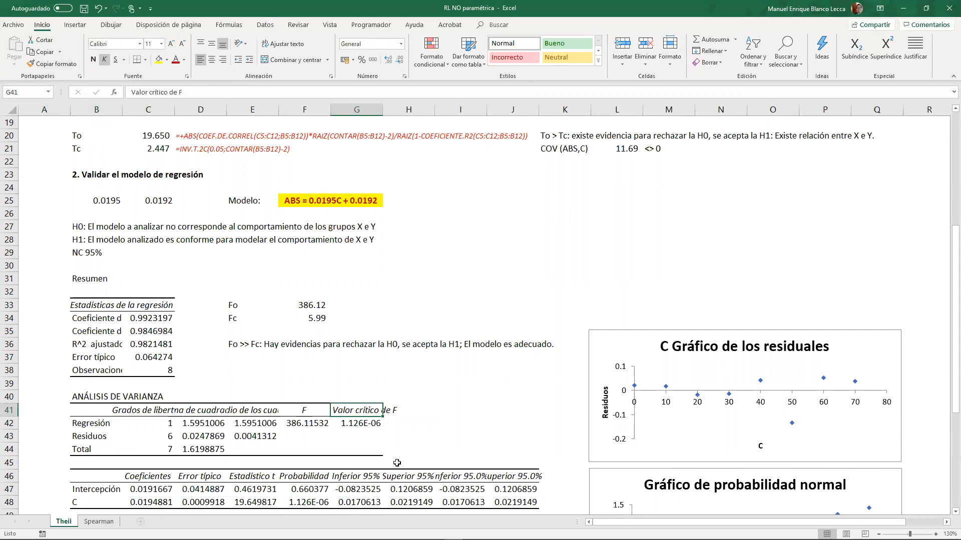
- Add the note "<< 0.05: se acepta la H1" in H42, beside the critical F value of the regression row
click(397, 425)
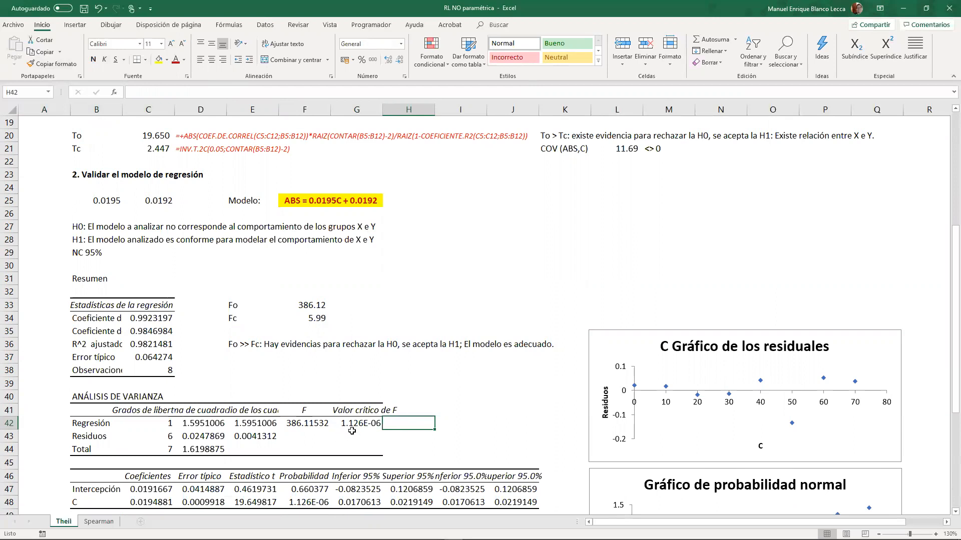
text(>>)
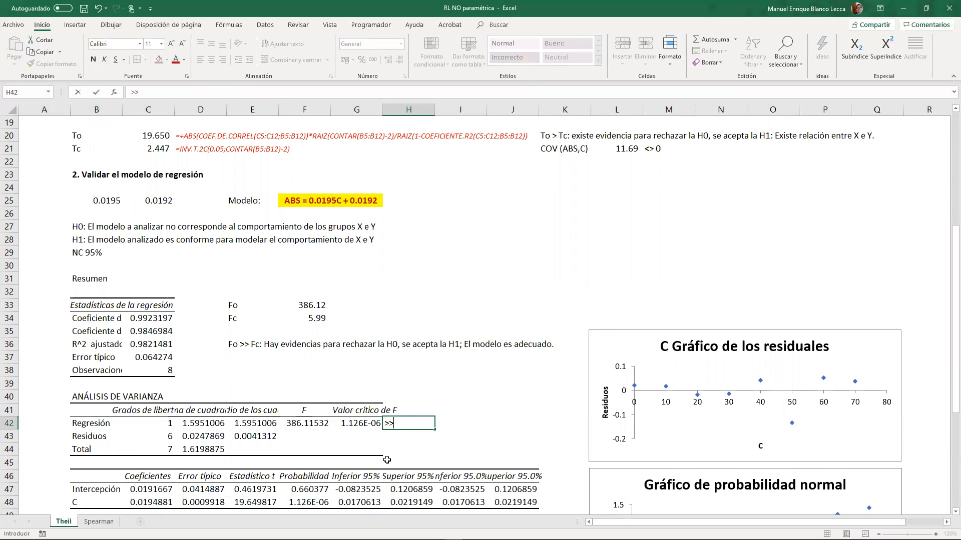
text(<< 0.052)
text(se acepta la H1)
key(Return)
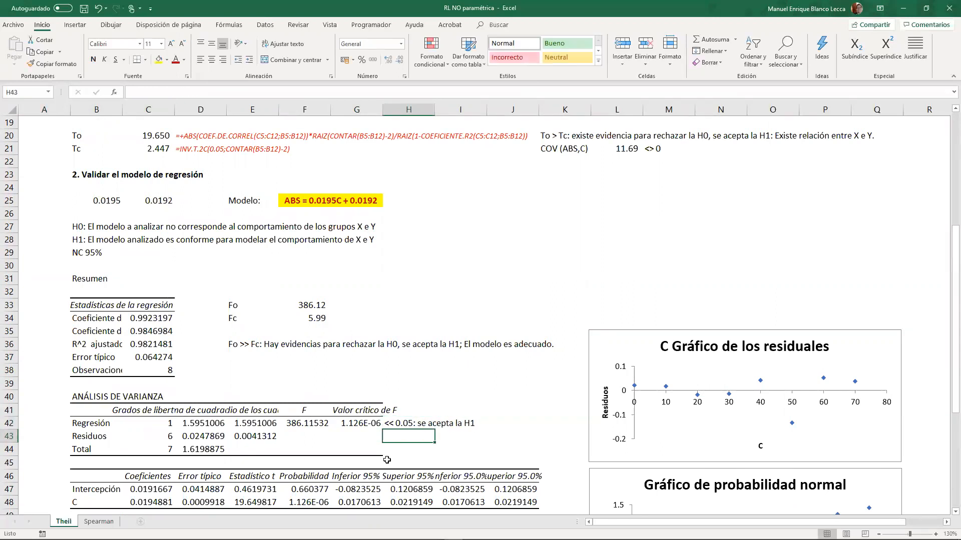
- Review the worksheet from the calibration data and hypothesis tests down to the ANOVA, coefficients and residuals tables
scroll(286, 386, down, 4)
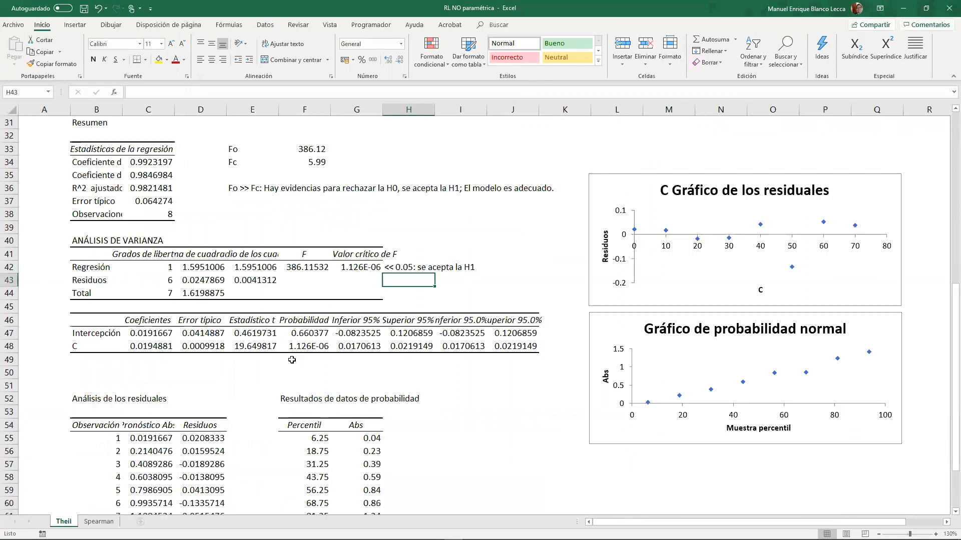
scroll(284, 384, down, 3)
scroll(290, 371, up, 13)
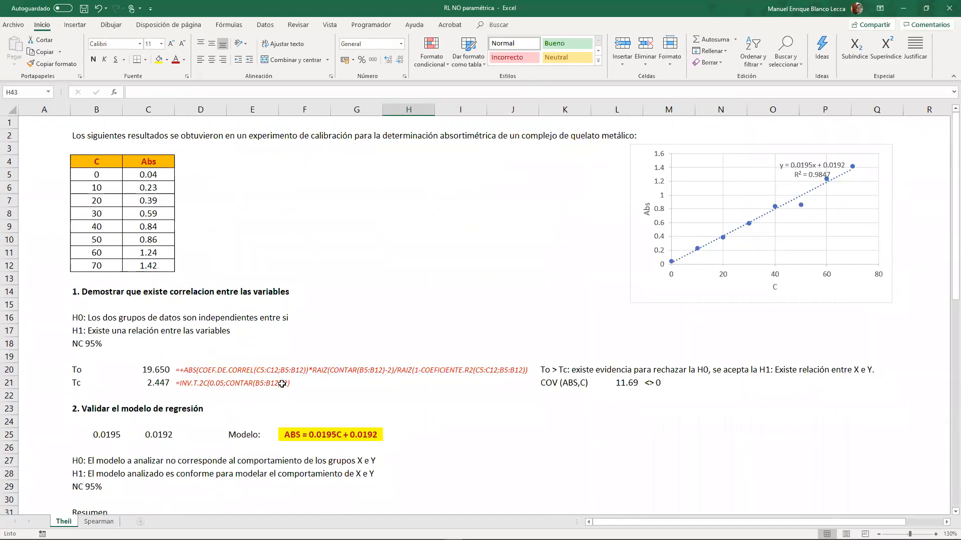
scroll(279, 382, down, 6)
scroll(279, 384, down, 4)
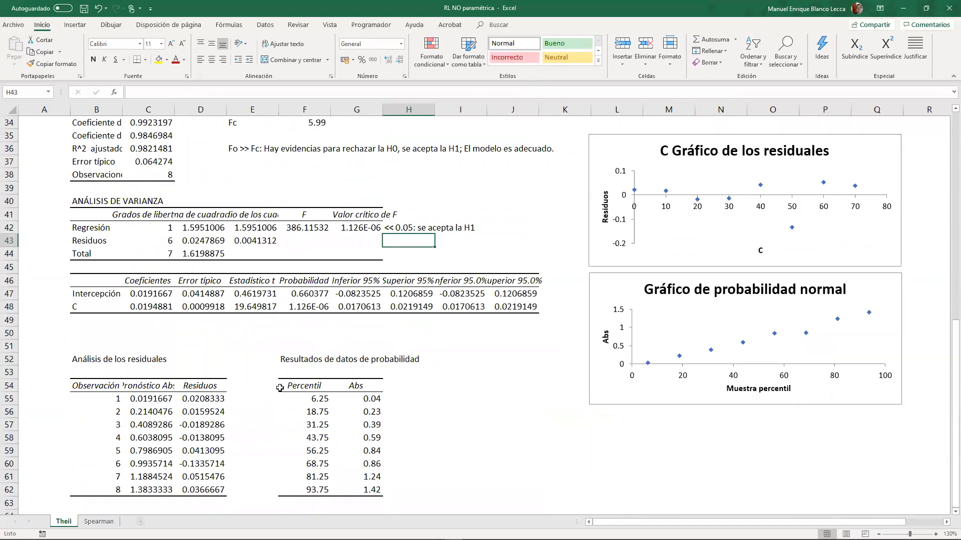
scroll(280, 388, up, 4)
scroll(271, 350, down, 4)
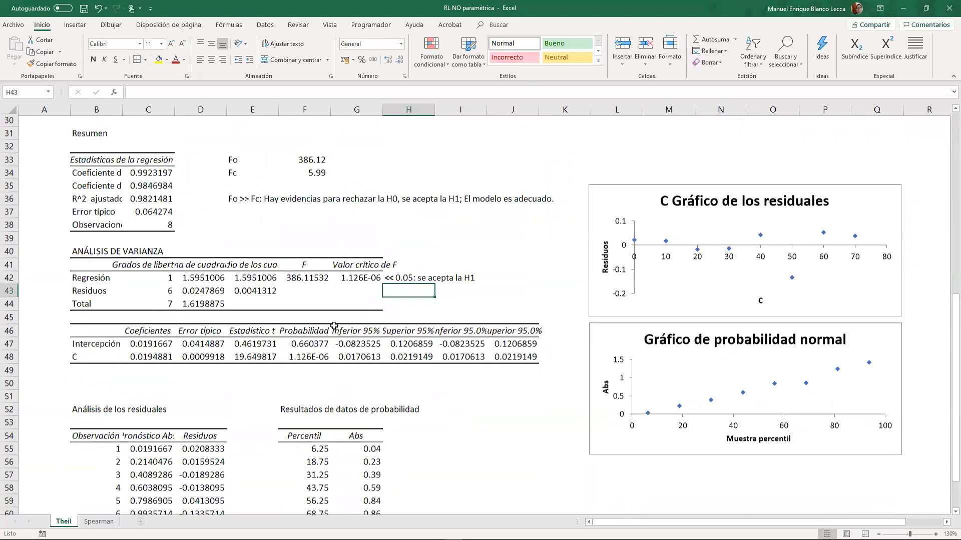
scroll(240, 193, up, 10)
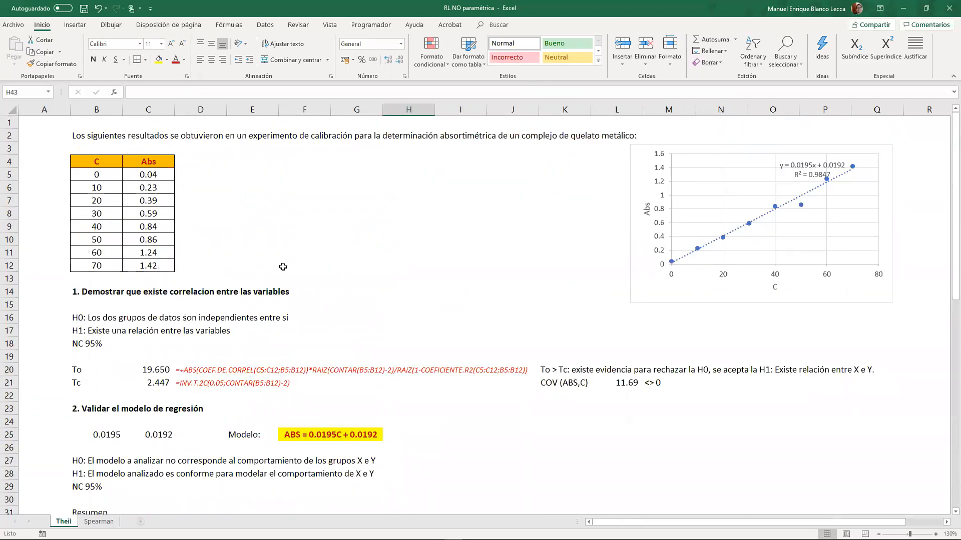
scroll(282, 266, down, 19)
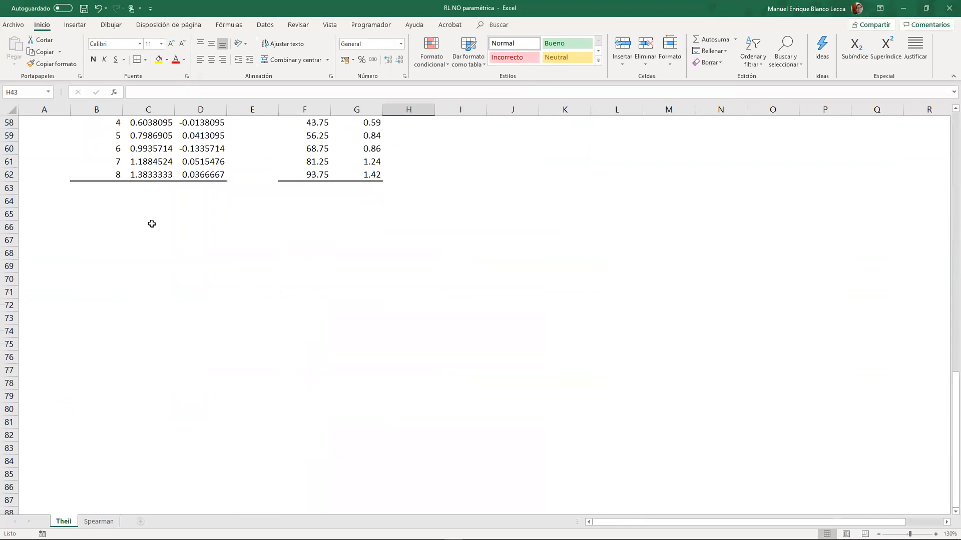
click(152, 224)
scroll(97, 285, up, 2)
click(97, 289)
scroll(138, 293, up, 8)
scroll(138, 293, up, 7)
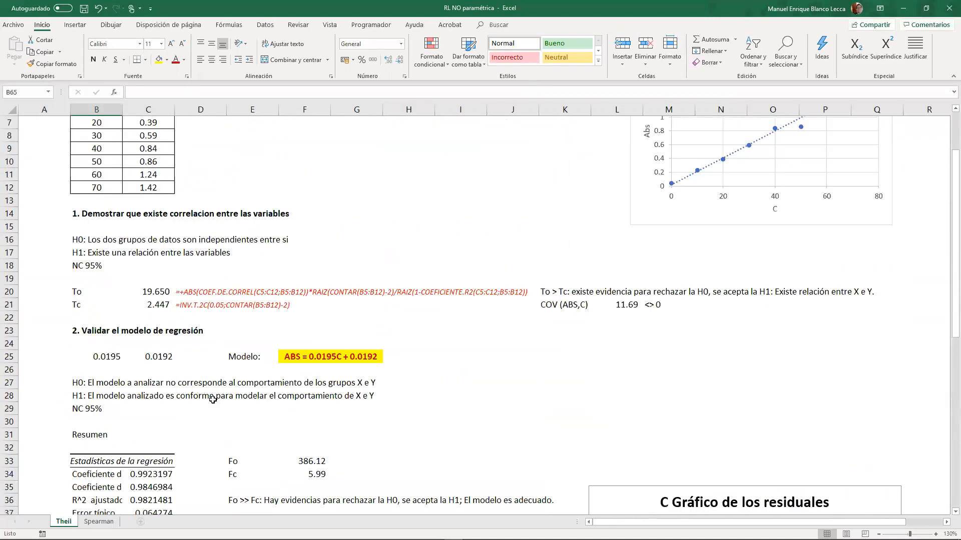
scroll(202, 376, down, 2)
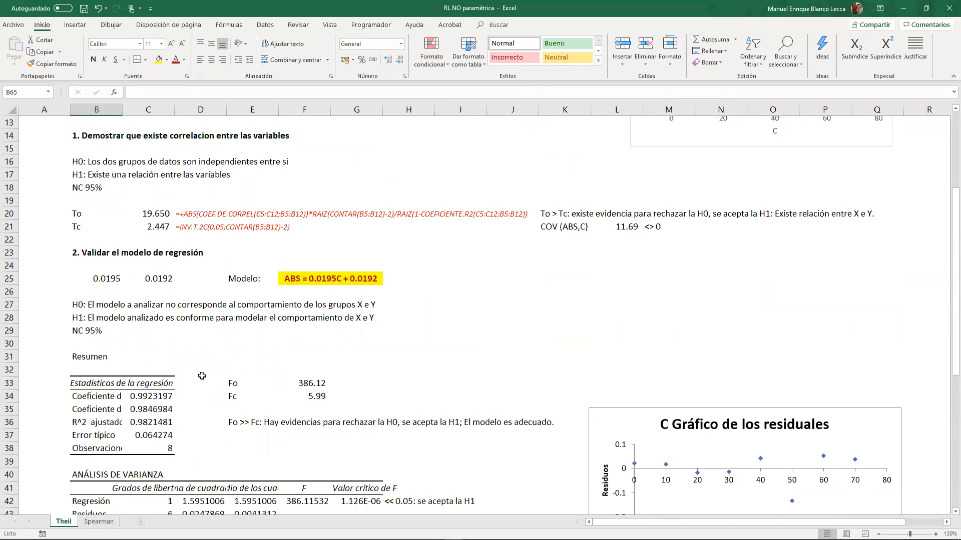
scroll(202, 376, up, 4)
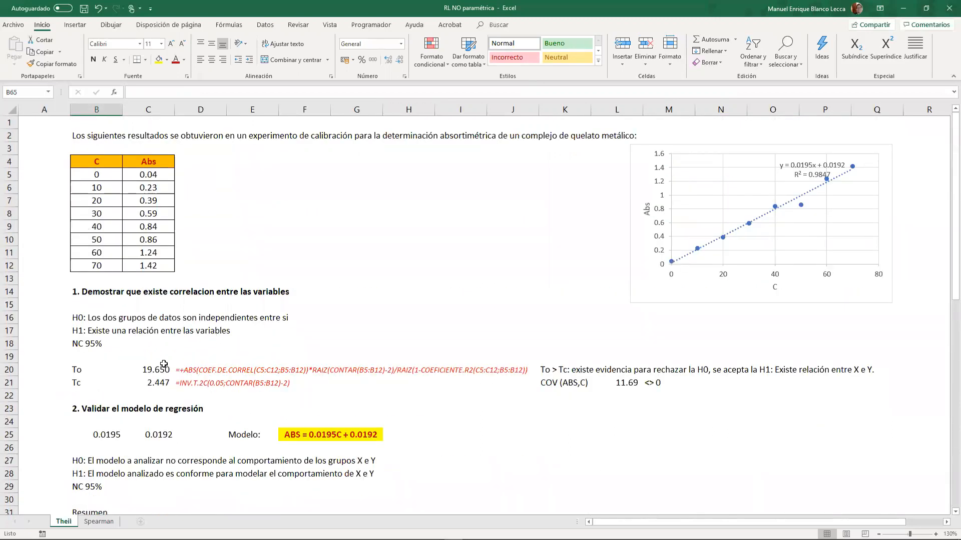
- Enter the section heading "3. Análisis residual" in B64, below the residuals table, and make it bold
scroll(163, 364, down, 17)
click(99, 280)
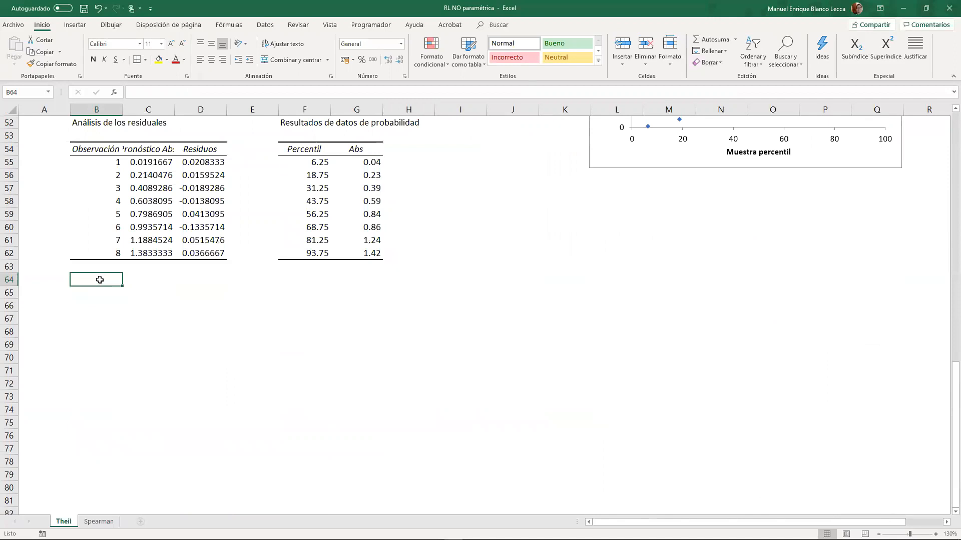
text(3. An)
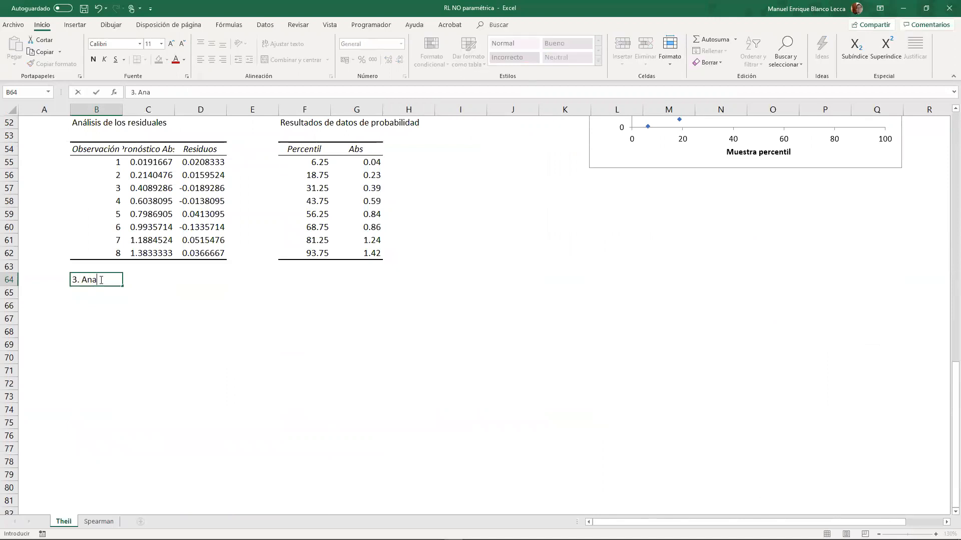
text(álisis de)
key(BackSpace)
key(BackSpace)
text(residual)
key(Return)
click(99, 280)
key(ctrl+n)
- Enter the subheading "3.2 Probar que los datos son independientes." in B66
key(Down)
key(Down)
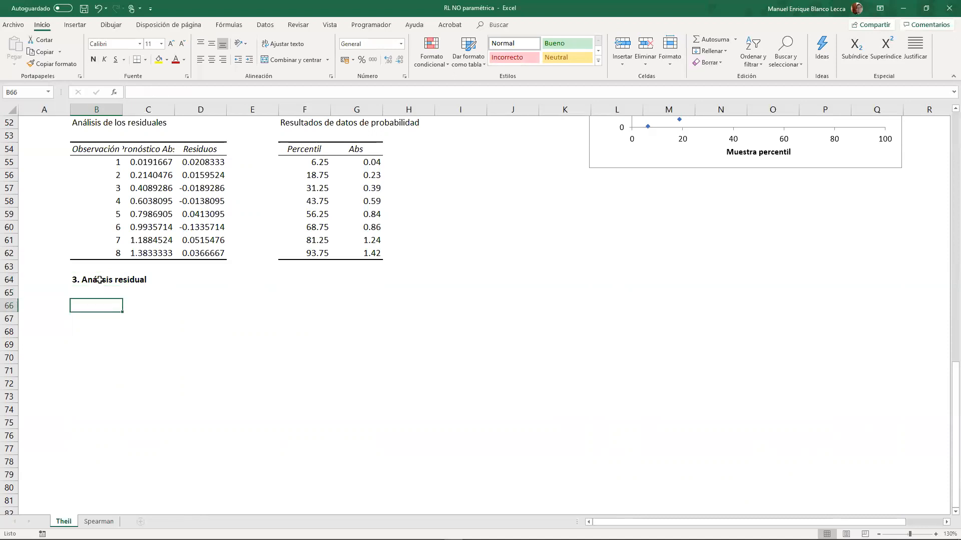
text(3.2)
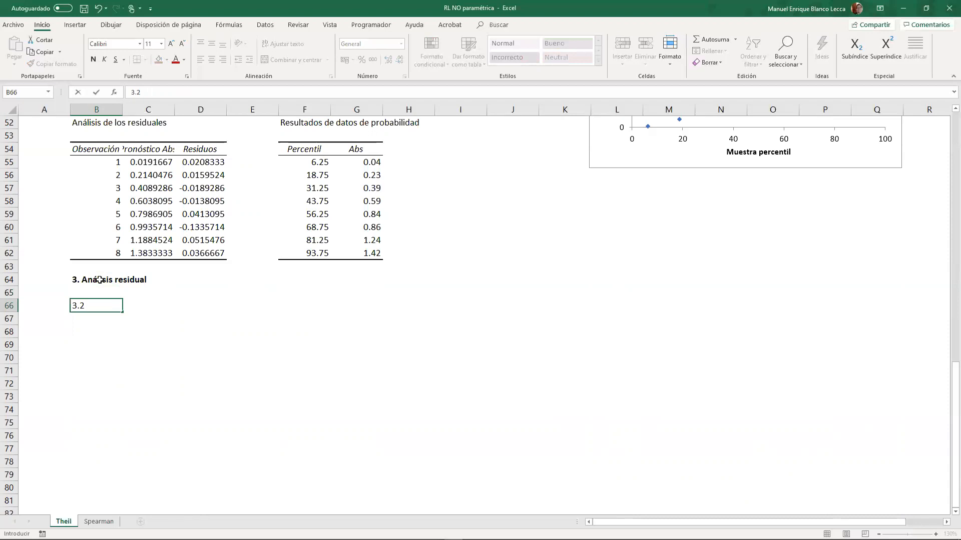
text( Probarque)
key(BackSpace)
key(BackSpace)
key(BackSpace)
text(atos son)
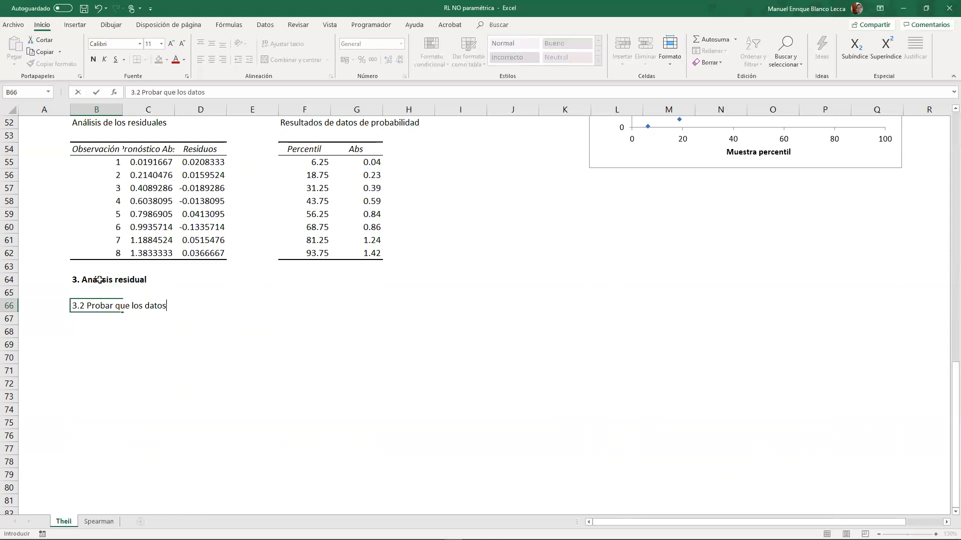
text(ependientes.)
key(Return)
key(Return)
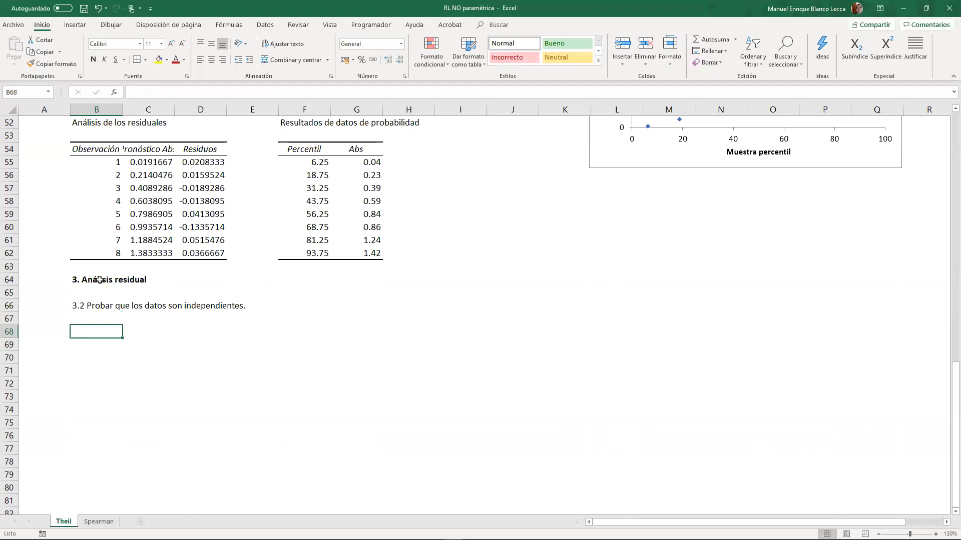
- Replace the final period of the B66 subheading with "(ei y Yajus)"
key(Up)
key(Up)
key(F2)
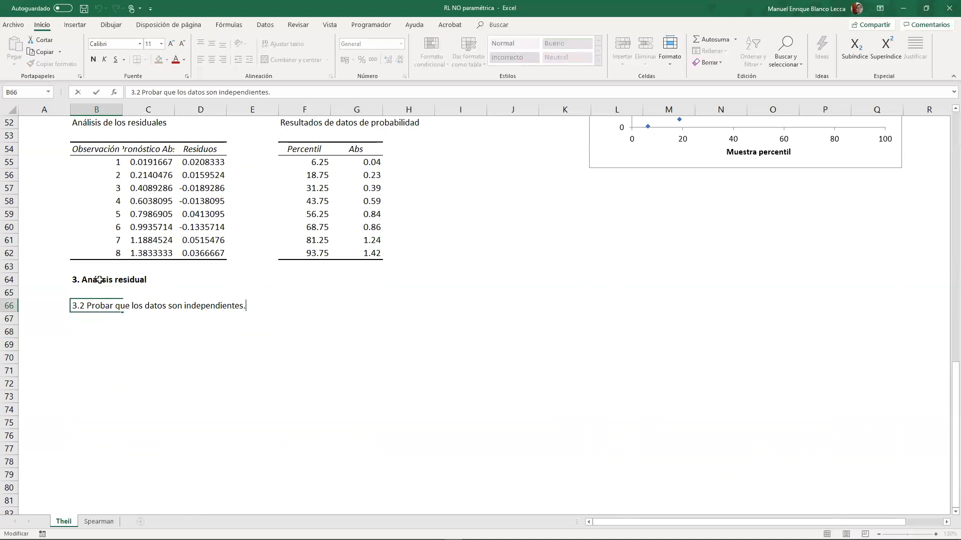
text(e1)
text( y Yajus)
key(Return)
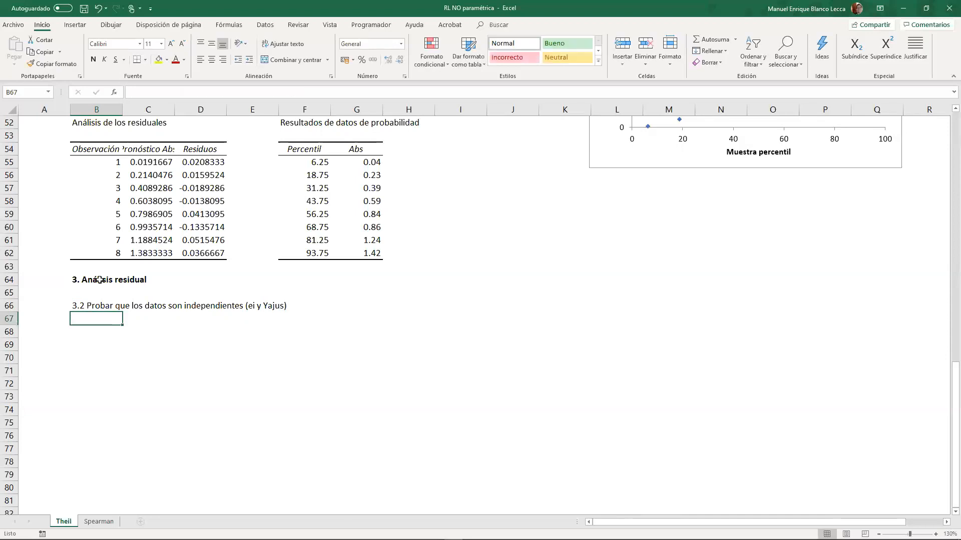
- Apply all borders to D4:D12, adding a column to the calibration data table beside Abs
scroll(99, 280, up, 17)
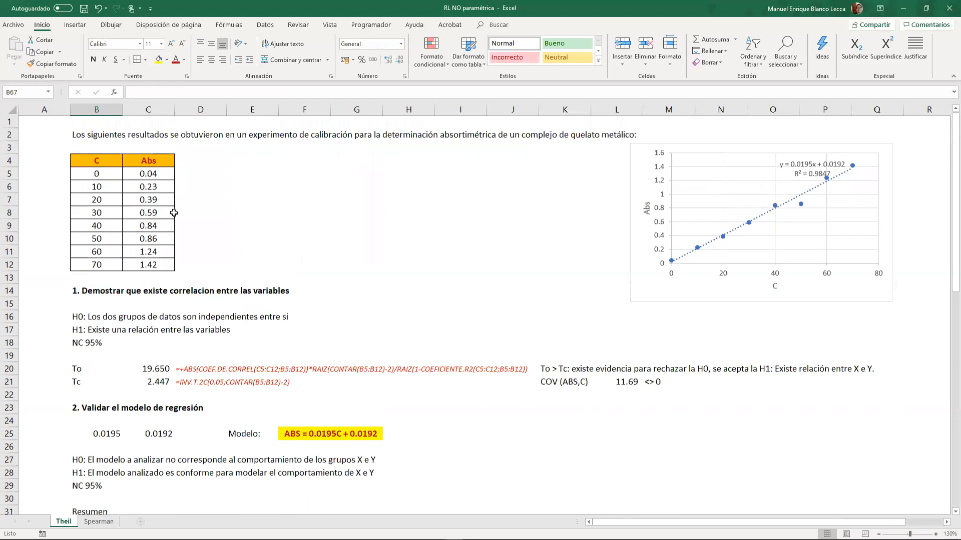
click(185, 171)
click(190, 164)
drag(197, 177, 198, 265)
click(146, 61)
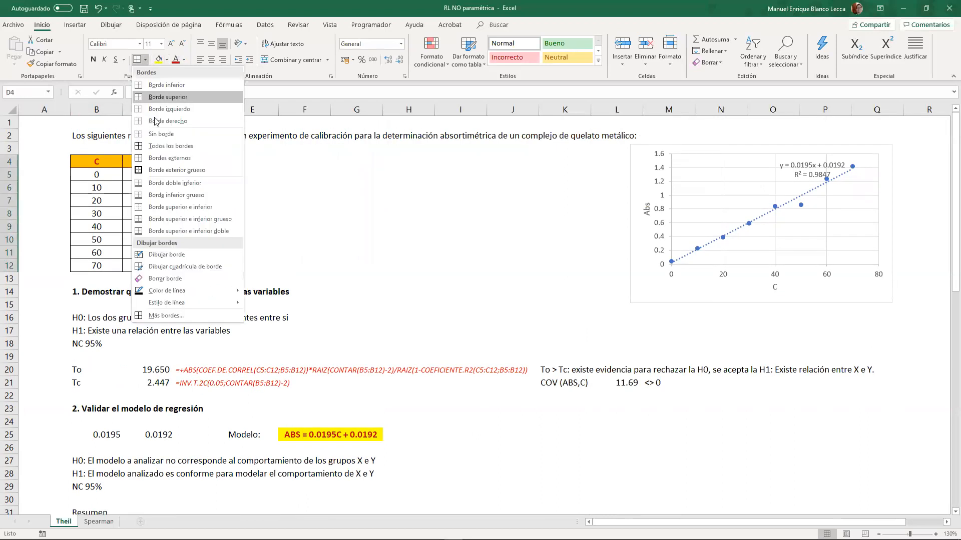
click(172, 153)
- Enter the header "Y ajustado" in D4 and give it the formatting of the Abs header
click(194, 165)
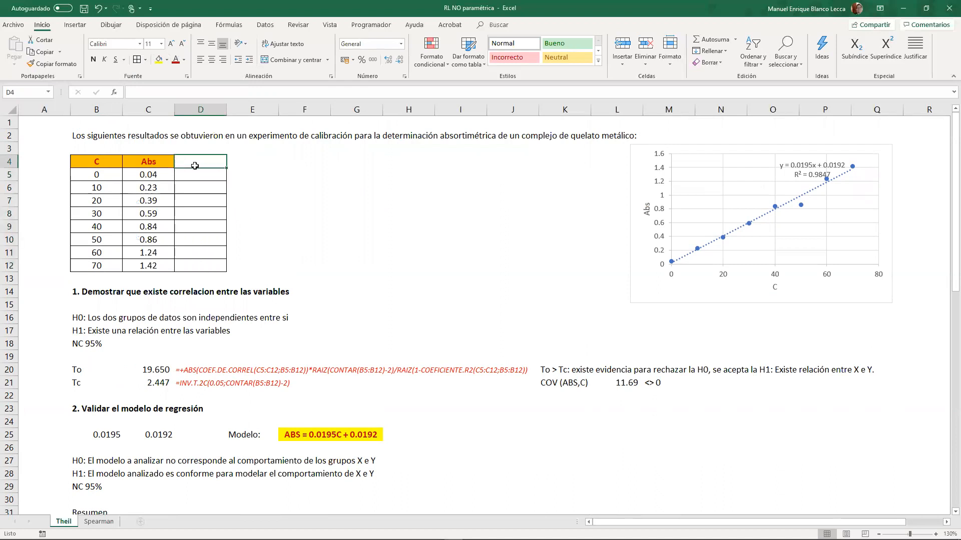
text(Y ajustado)
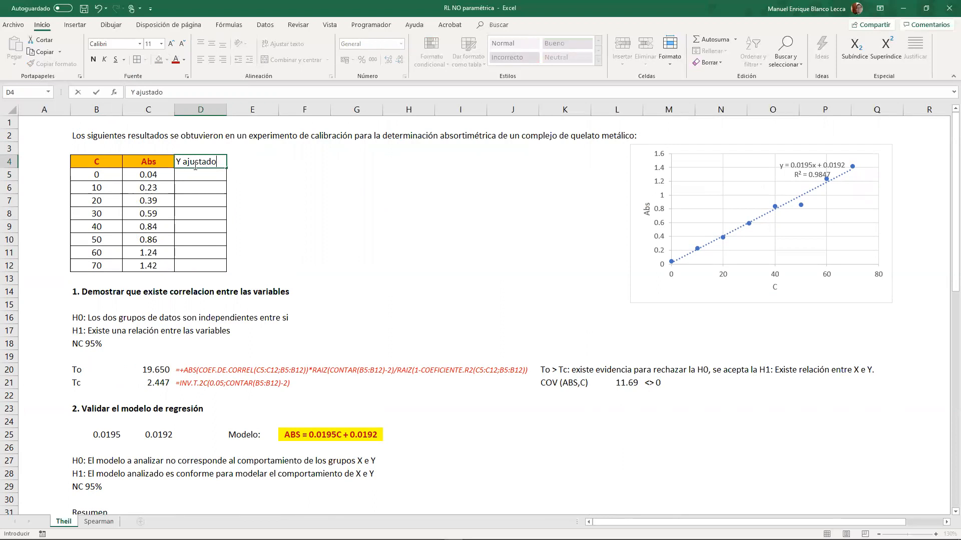
key(Return)
click(195, 165)
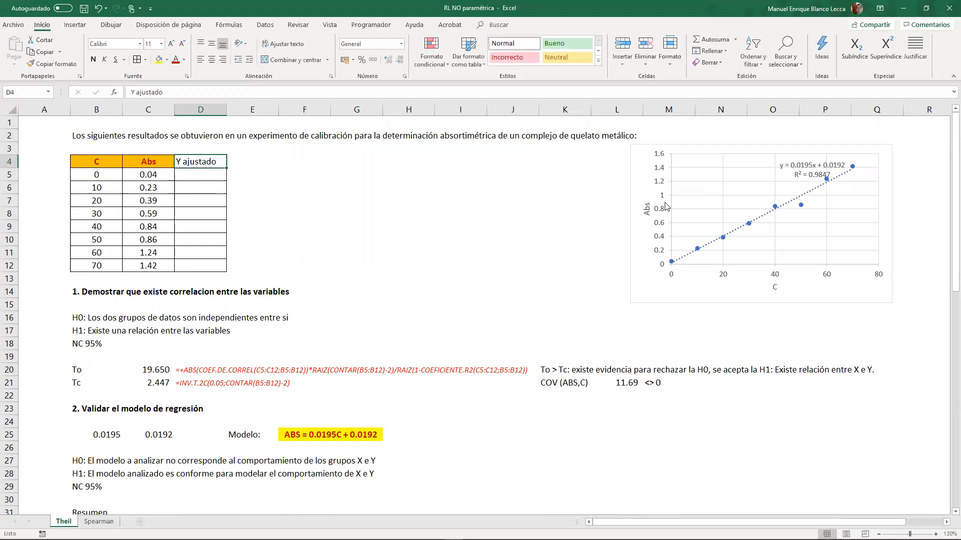
click(165, 167)
click(52, 64)
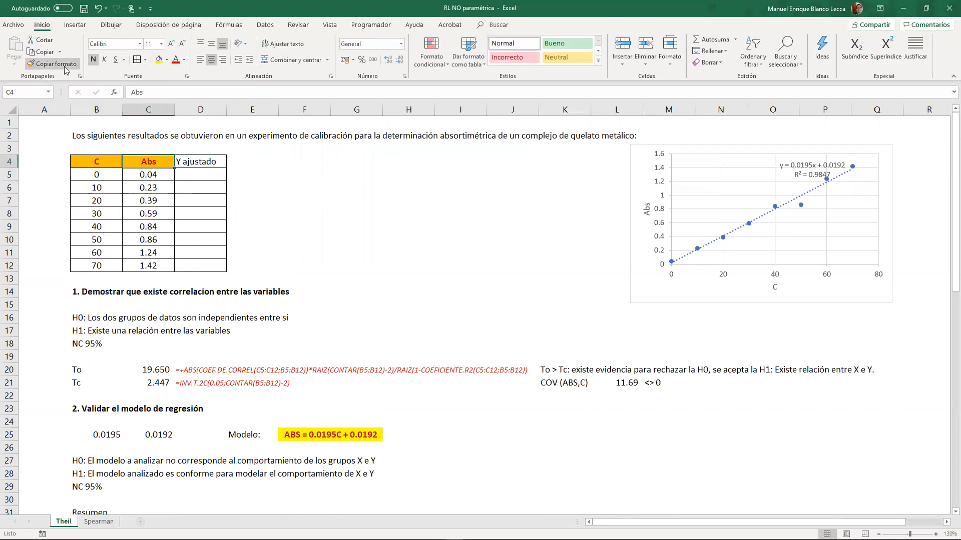
drag(221, 163, 222, 181)
- Calculate the fitted values with =+$B$25*B5+$C$25 in D5 and fill the formula down to D12
click(218, 175)
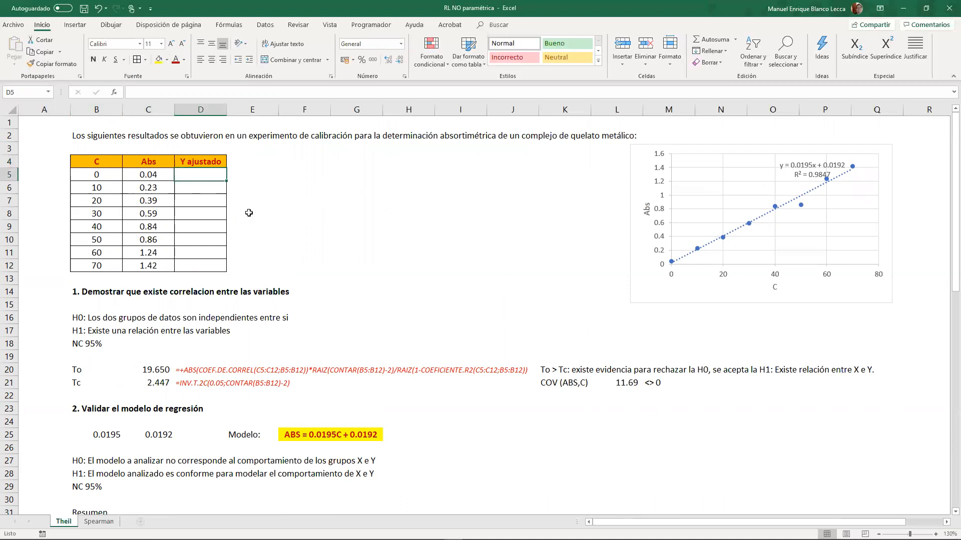
text(+)
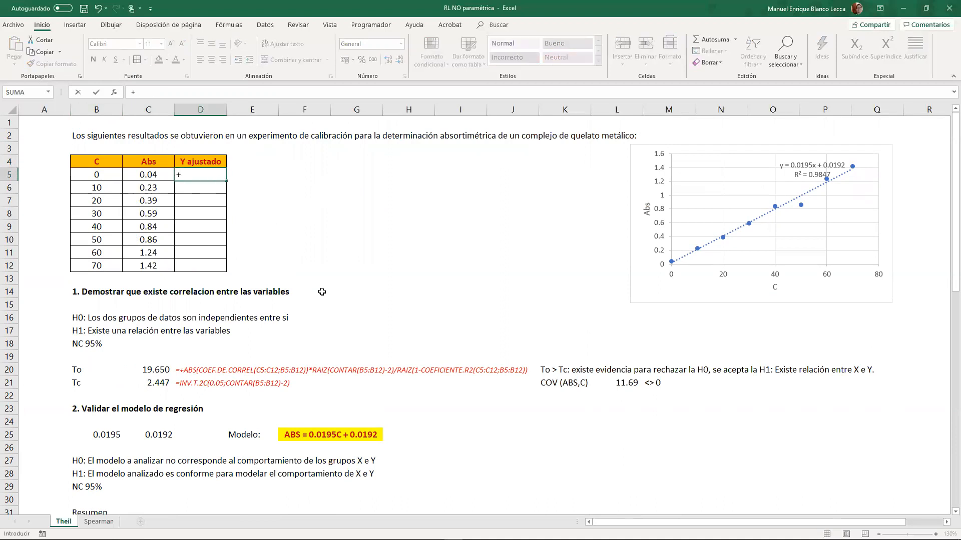
click(106, 437)
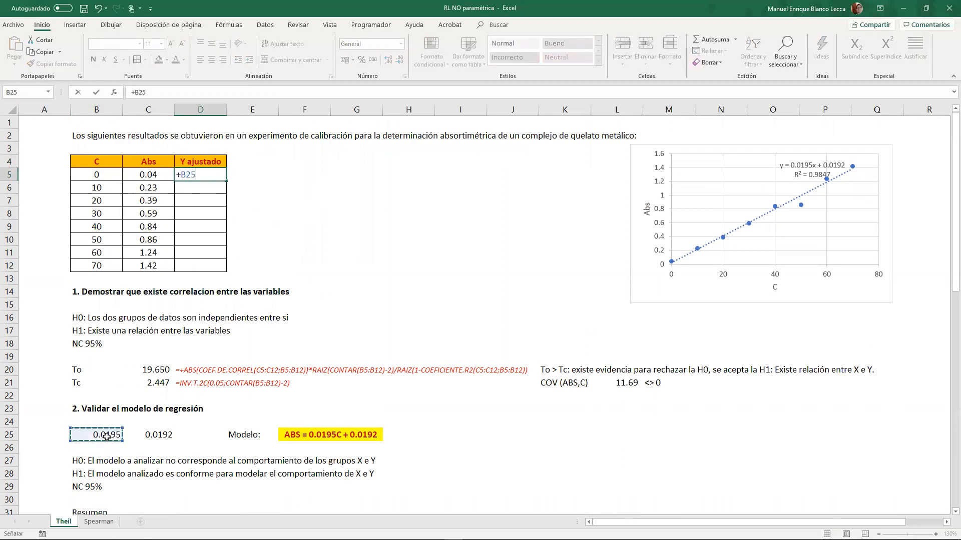
key(F4)
text(*)
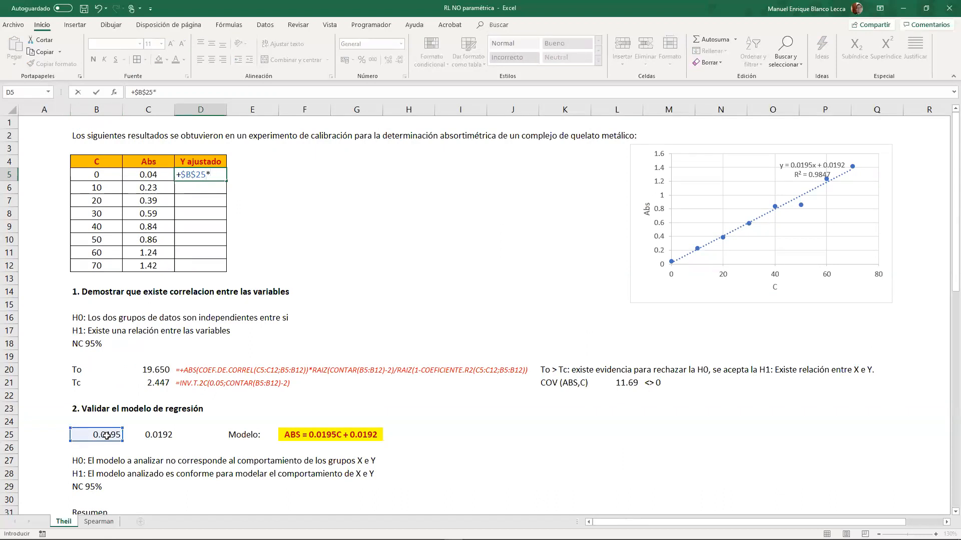
click(85, 180)
text(+)
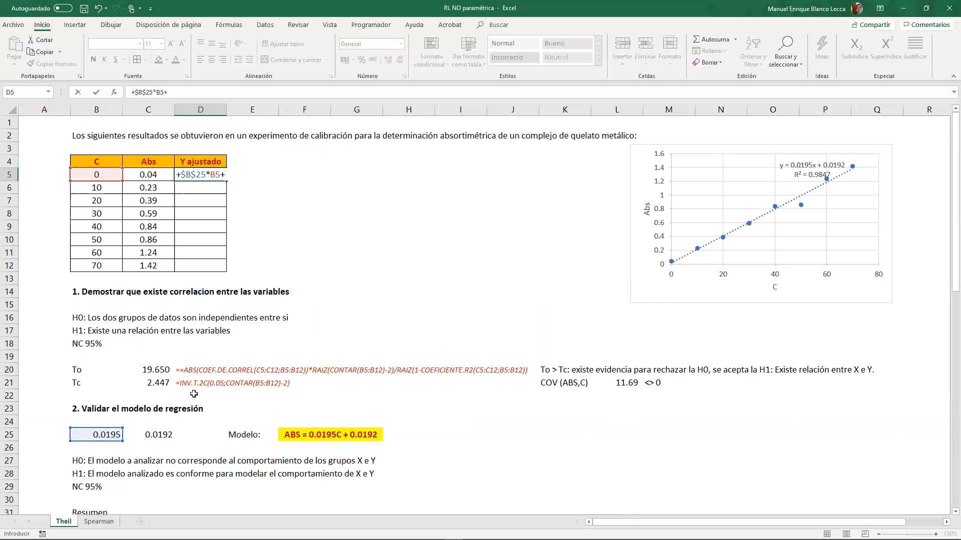
click(160, 433)
key(F4)
key(Return)
click(208, 174)
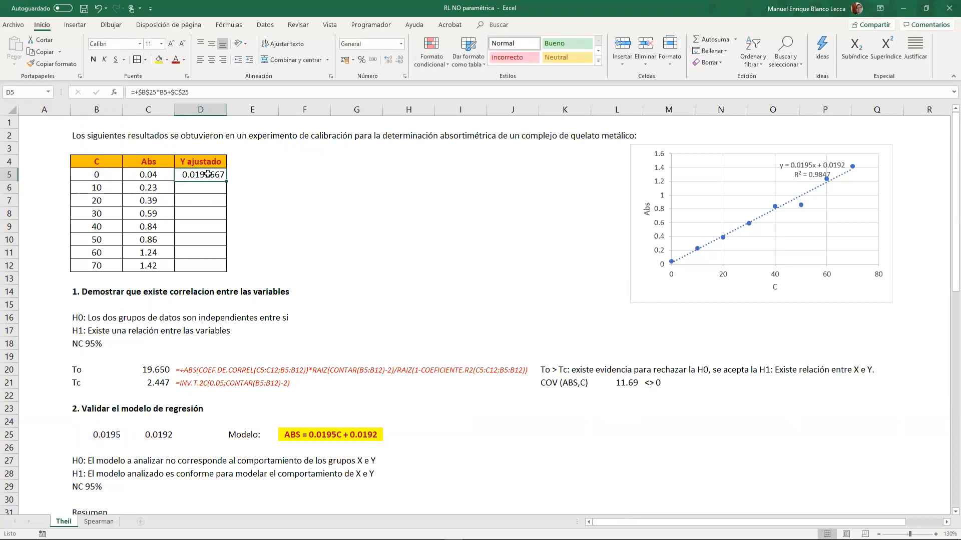
double_click(226, 180)
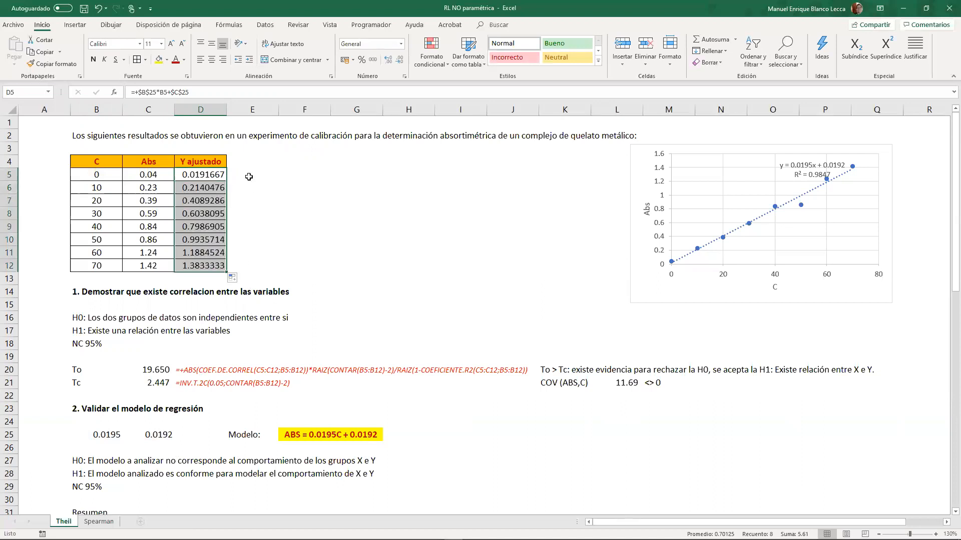
- Enter the header "Error" in E4 and apply all borders to E4:E12
click(249, 159)
text(Error)
key(Return)
key(shift+Down)
key(shift+Down)
key(shift+Down)
key(shift+Down)
key(shift+Down)
key(shift+Down)
key(shift+Down)
key(shift+Down)
key(shift+Down)
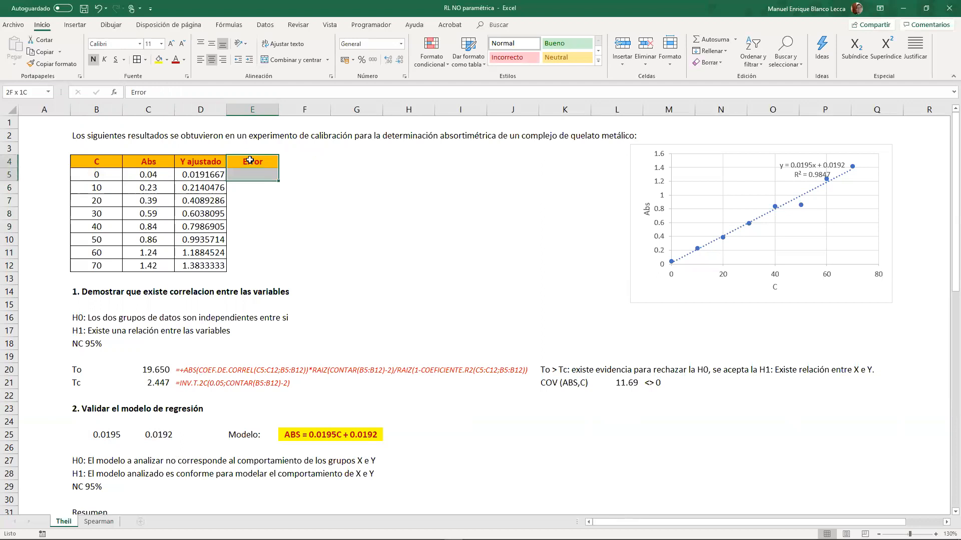
key(shift+Up)
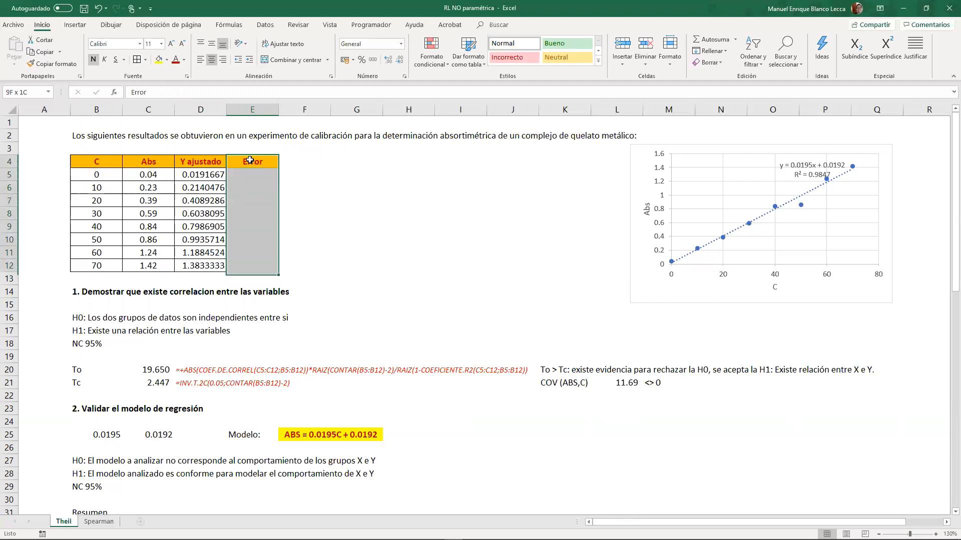
click(137, 60)
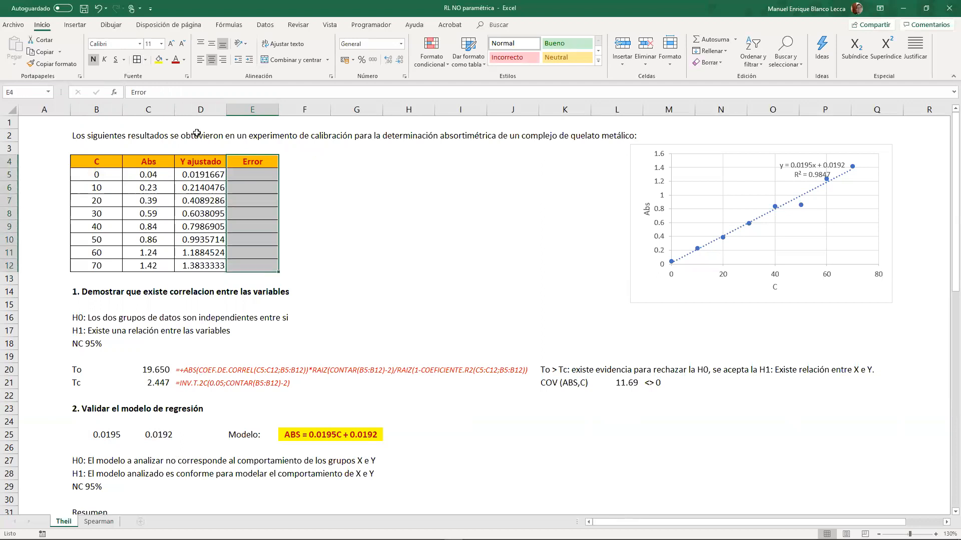
- Calculate the errors with =+C5-D5 in E5 and fill the formula down to E12
click(244, 178)
text(+)
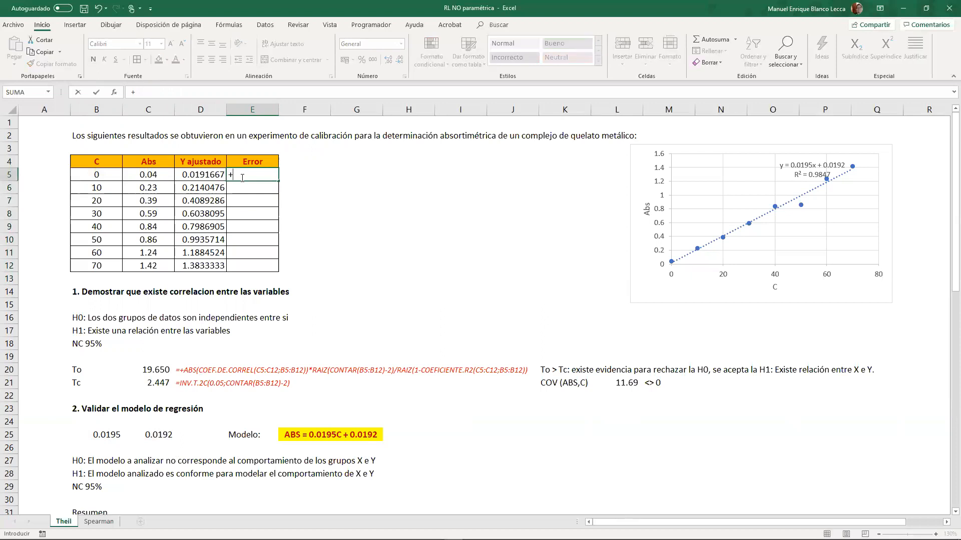
click(141, 179)
text(*)
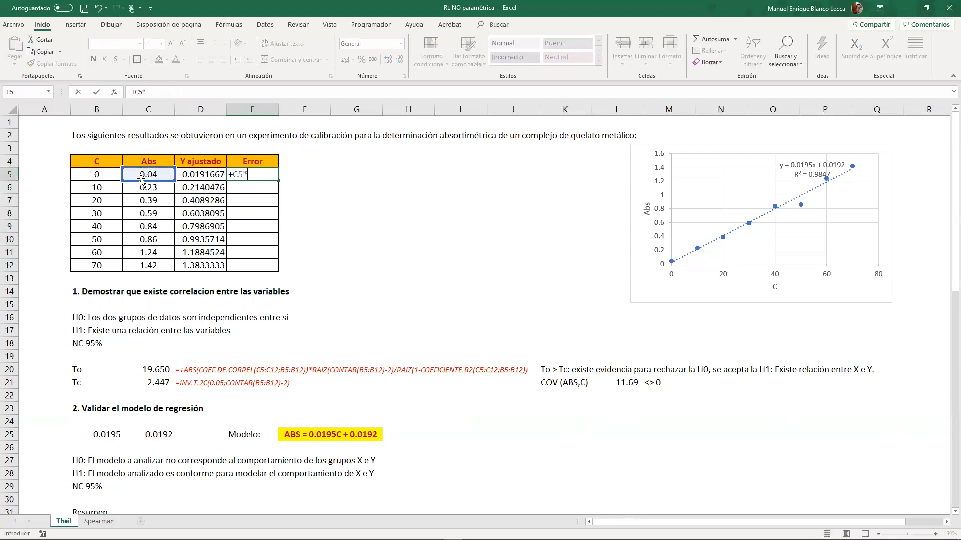
click(200, 176)
key(Return)
click(254, 175)
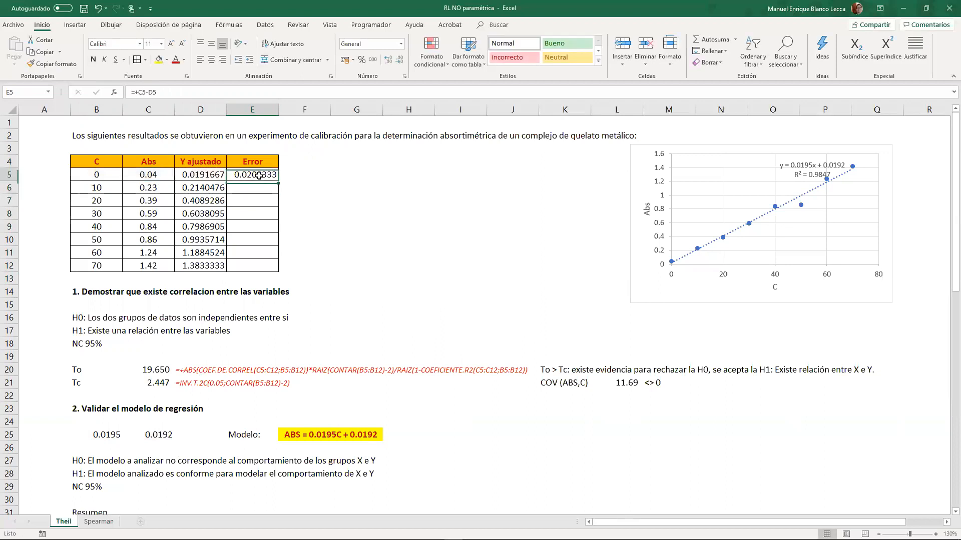
drag(279, 181, 275, 269)
- Open a second window of the workbook and place both windows side by side
scroll(240, 176, down, 3)
scroll(241, 176, up, 3)
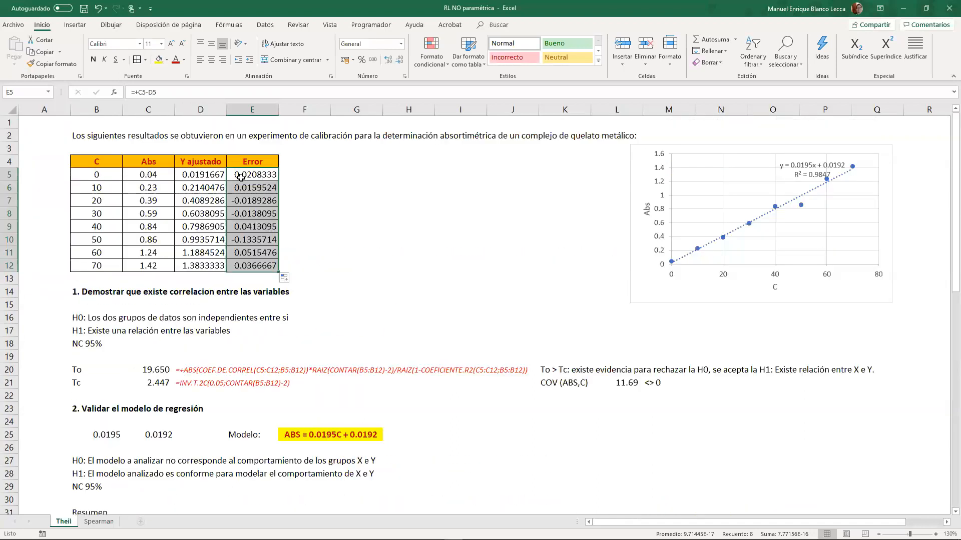
scroll(231, 330, down, 14)
scroll(229, 311, up, 10)
scroll(228, 310, up, 3)
click(330, 24)
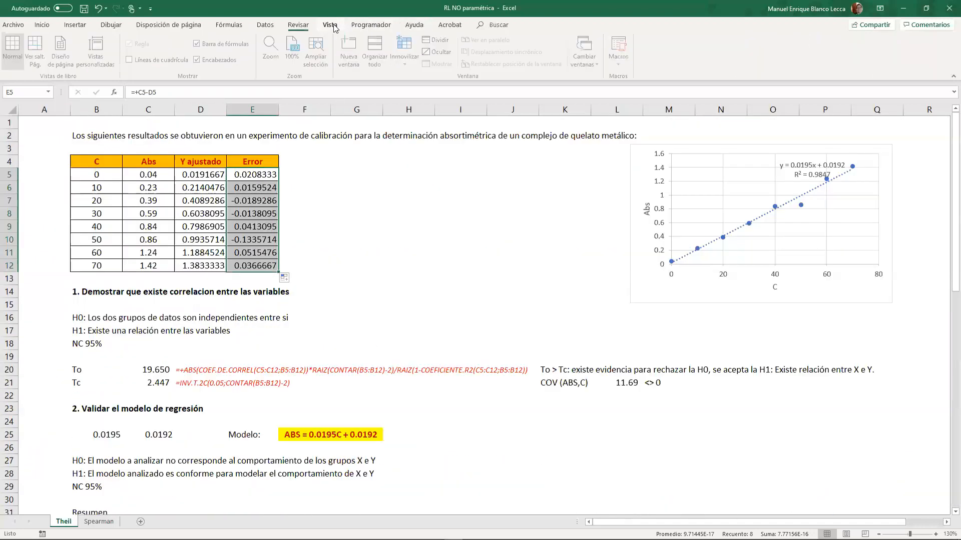
click(351, 52)
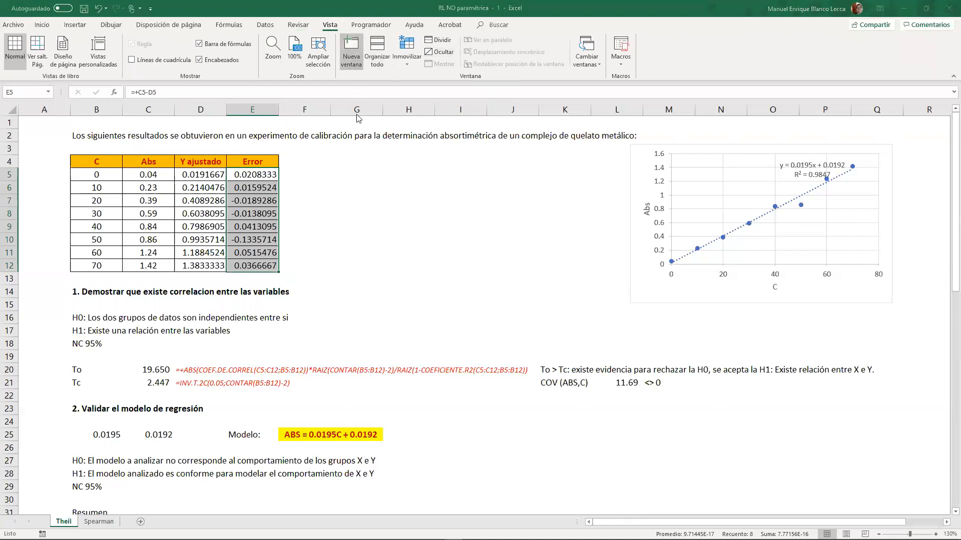
drag(328, 3, 643, 17)
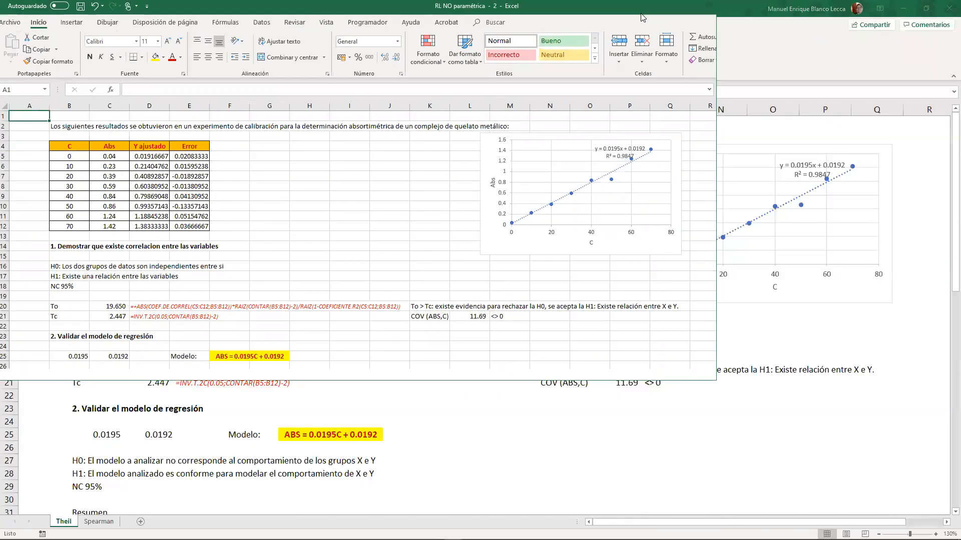
key(super+Right)
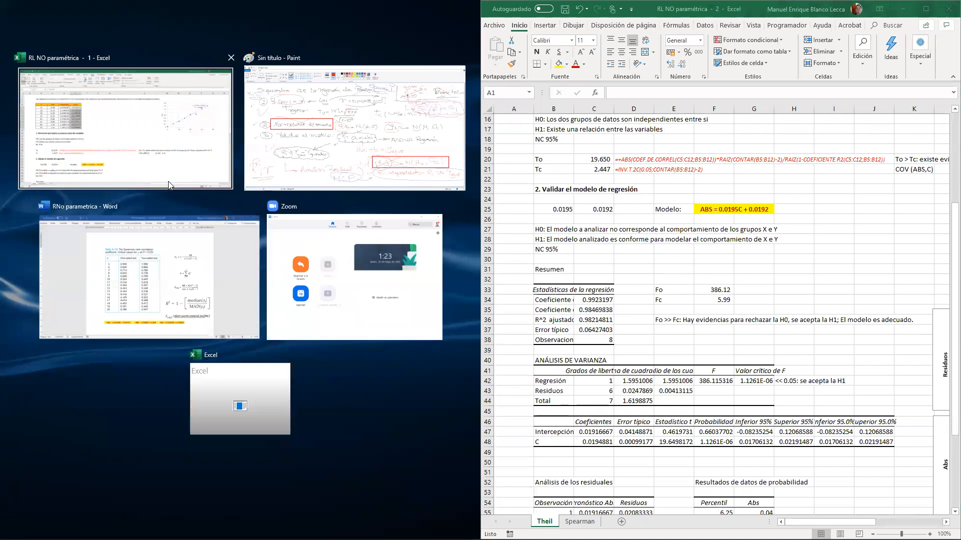
click(168, 185)
- Compare the Y ajustado and Error columns with the predictions and residuals in the regression output of the second window
scroll(369, 247, down, 4)
scroll(369, 247, up, 4)
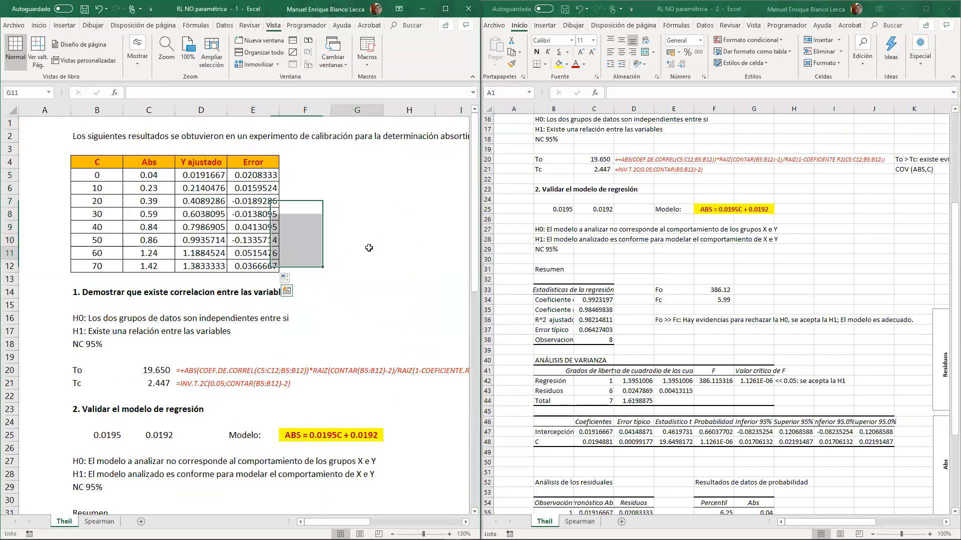
scroll(725, 301, down, 5)
scroll(724, 290, up, 5)
click(573, 254)
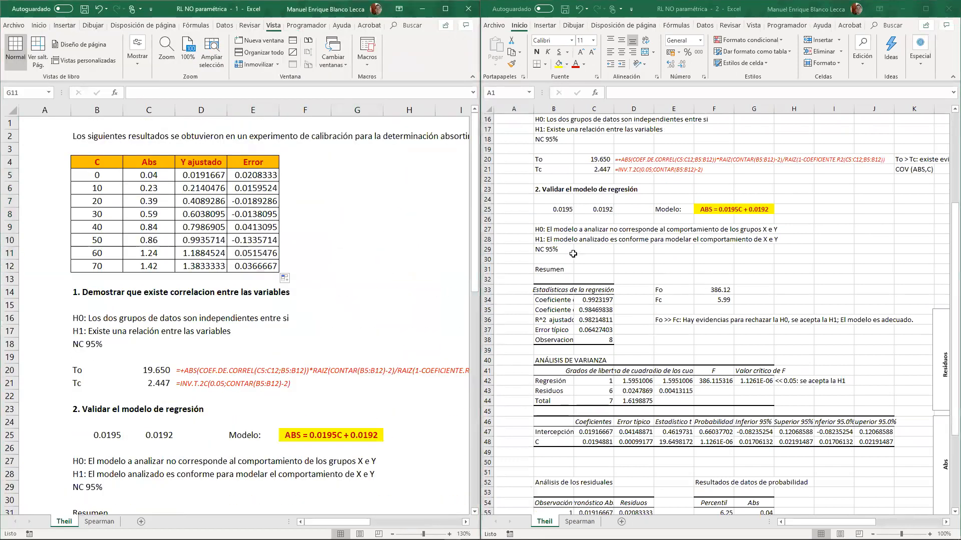
scroll(573, 254, down, 9)
scroll(625, 255, up, 2)
ctrl+scroll(644, 301, up, 3)
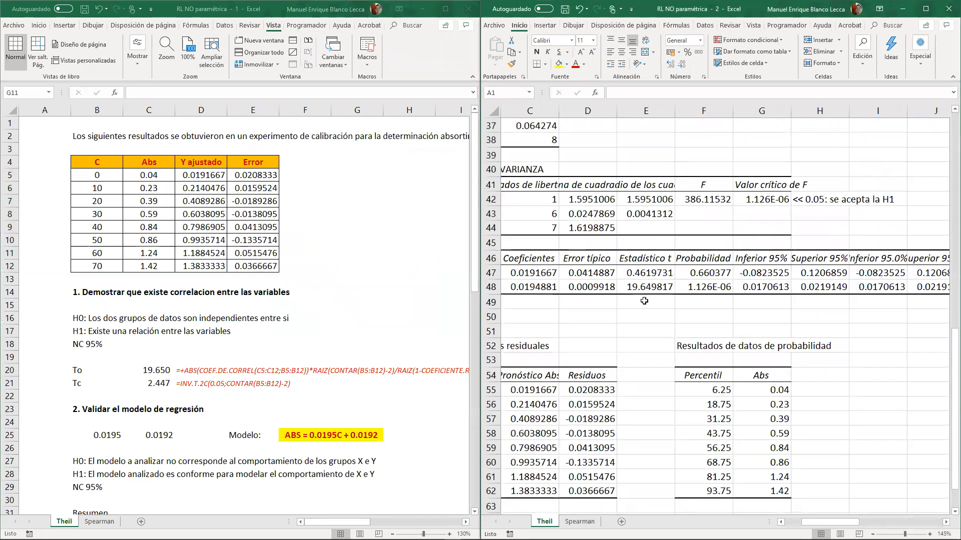
- Enter a test name in B50 of the second window and find the same entry in the first window
drag(824, 522, 800, 522)
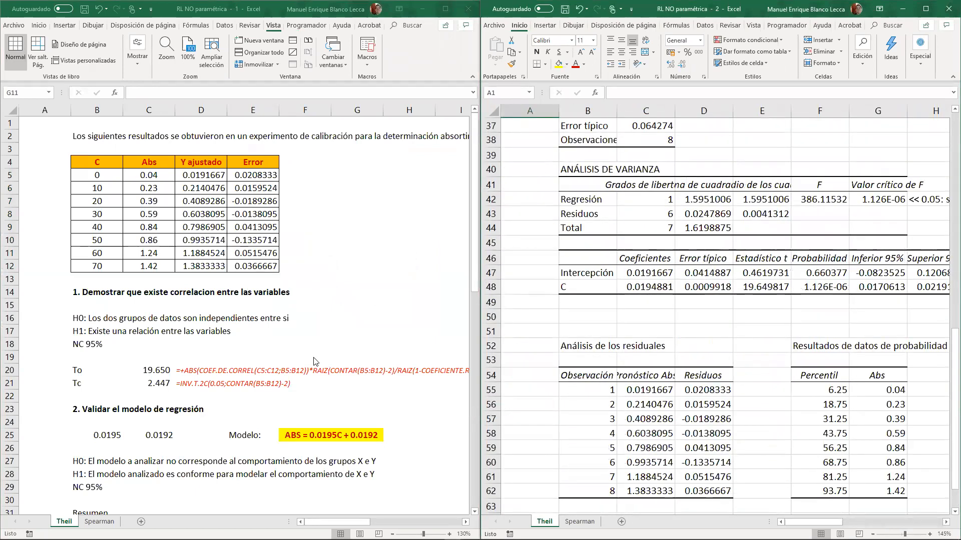
scroll(491, 375, down, 5)
scroll(491, 375, up, 4)
click(573, 277)
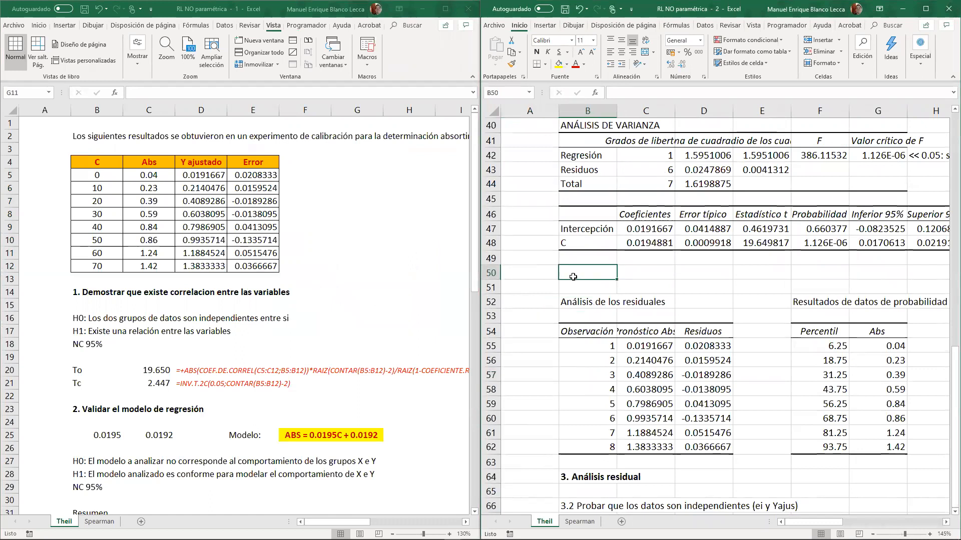
text(manuel)
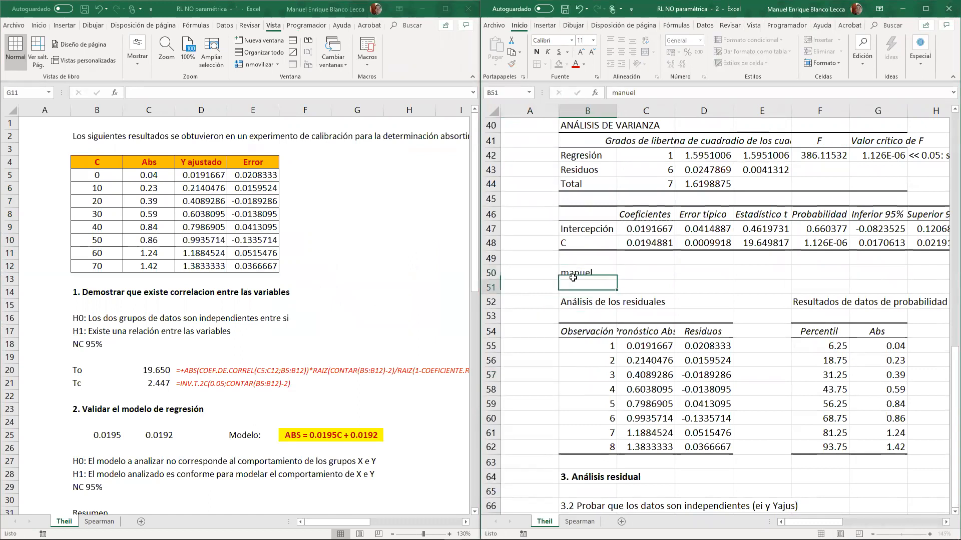
scroll(233, 366, down, 1)
click(234, 367)
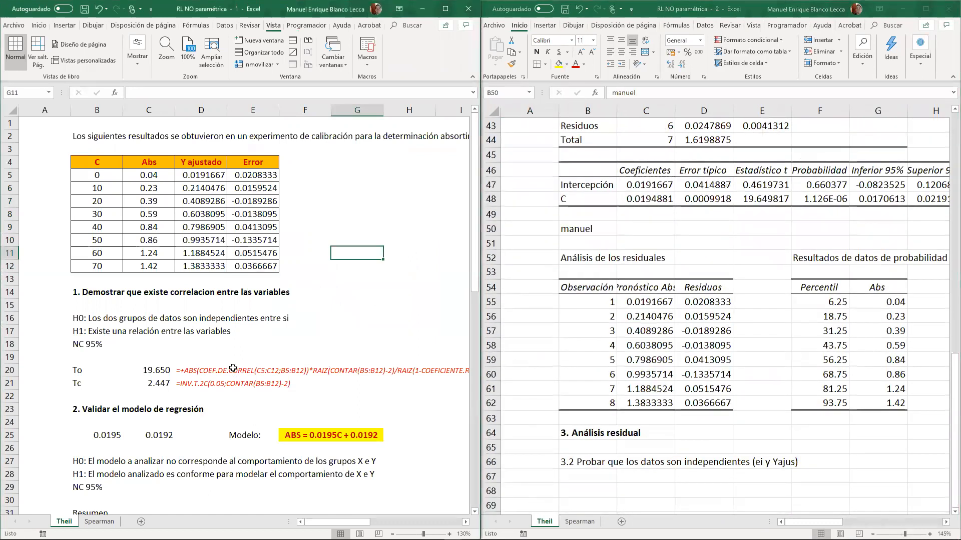
scroll(231, 369, down, 5)
scroll(114, 382, down, 6)
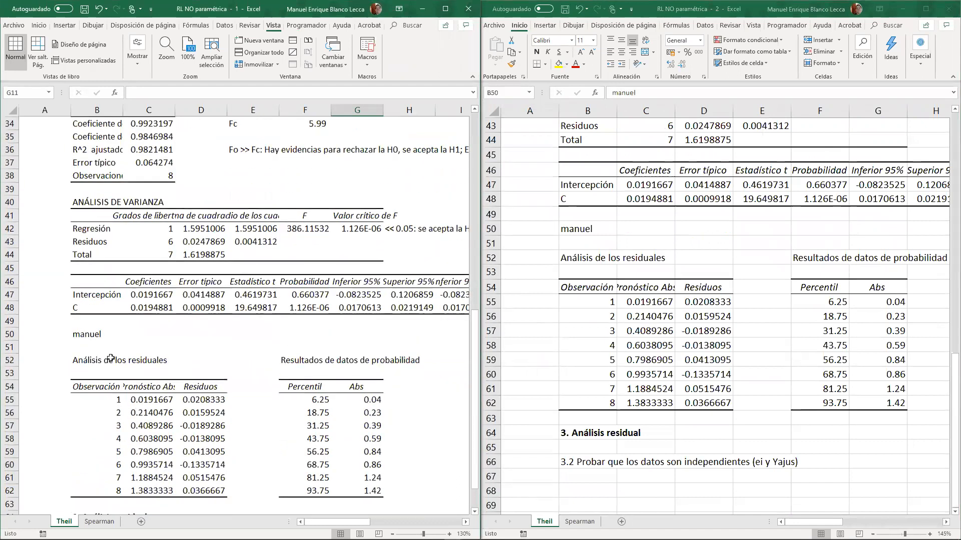
click(98, 337)
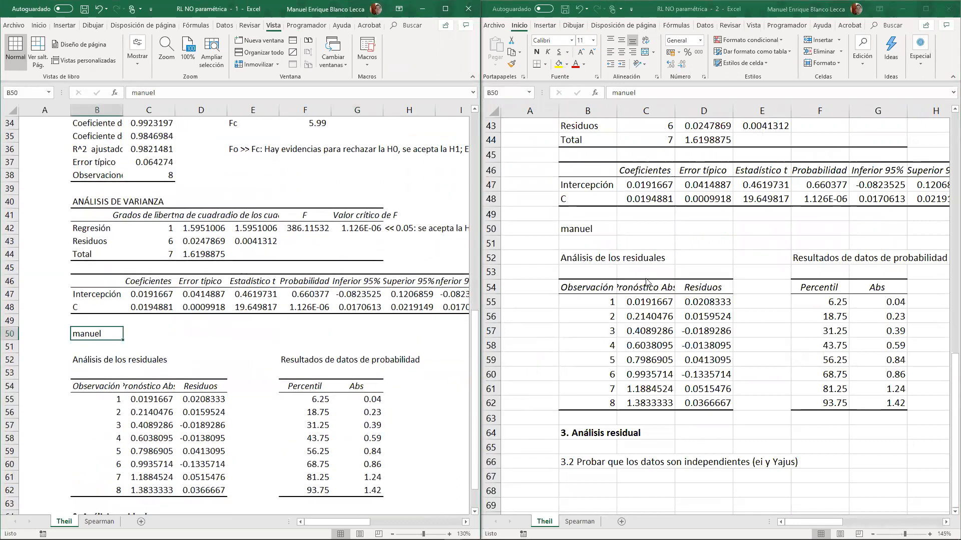
- Delete the test entry from B50 in the second window
mouse_move(109, 326)
mouse_down()
mouse_move(463, 303)
mouse_move(609, 209)
mouse_up()
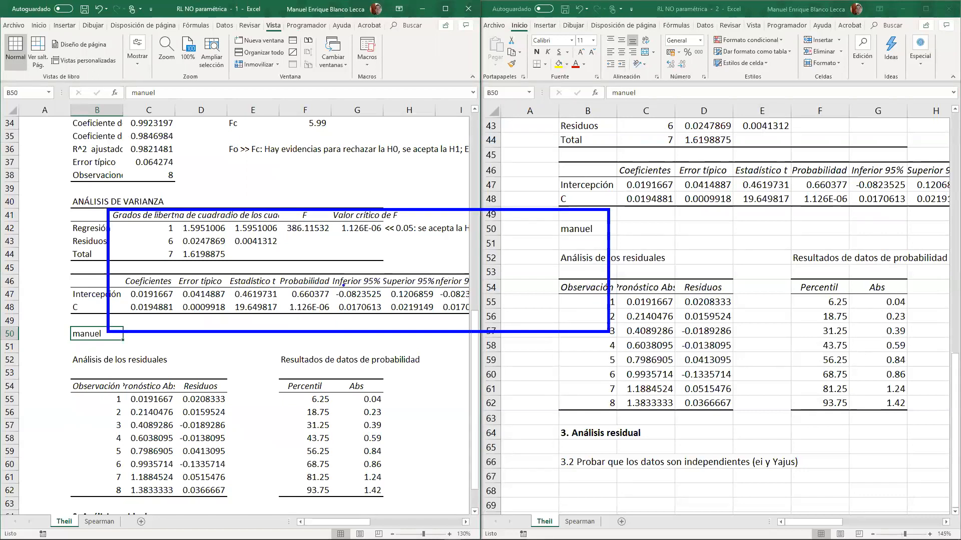
drag(110, 337, 581, 226)
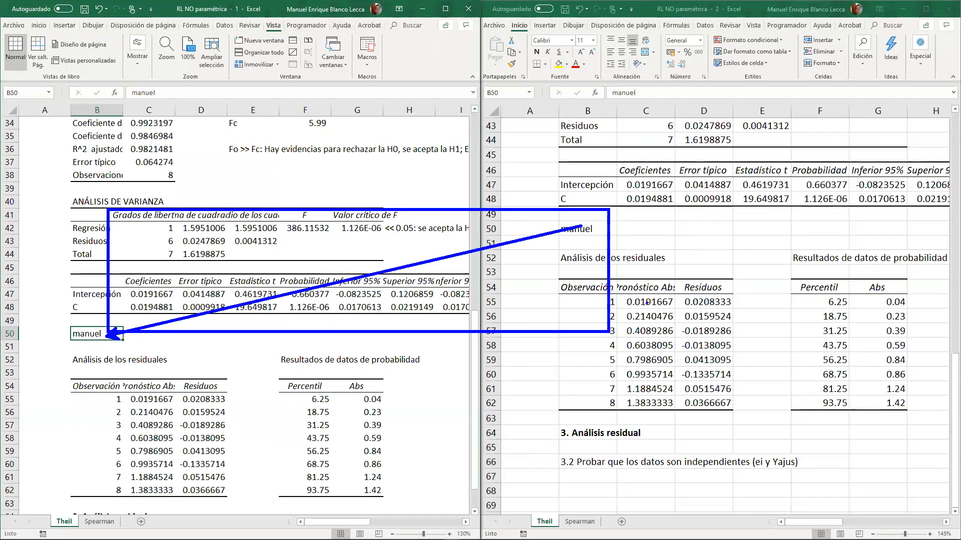
key(Escape)
click(598, 233)
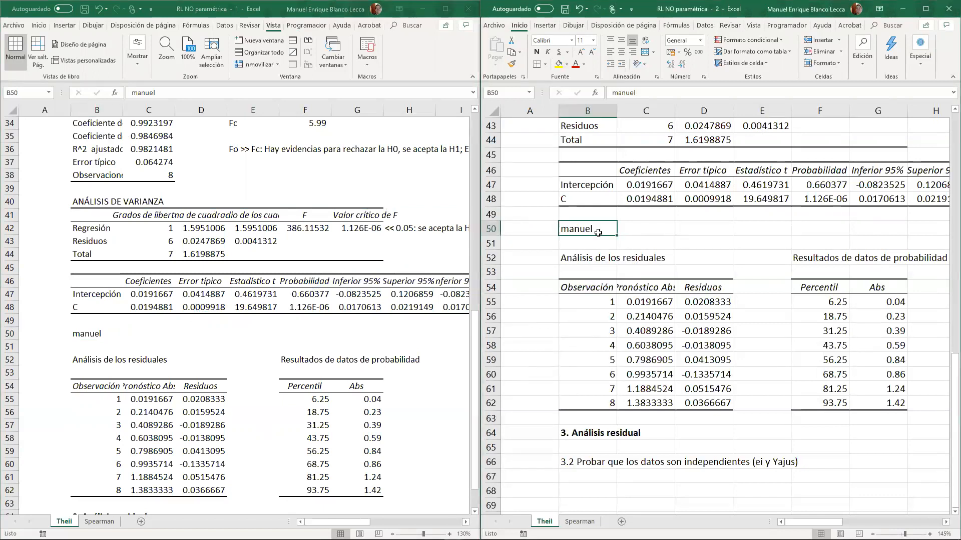
key(Delete)
scroll(598, 232, up, 6)
scroll(598, 233, down, 8)
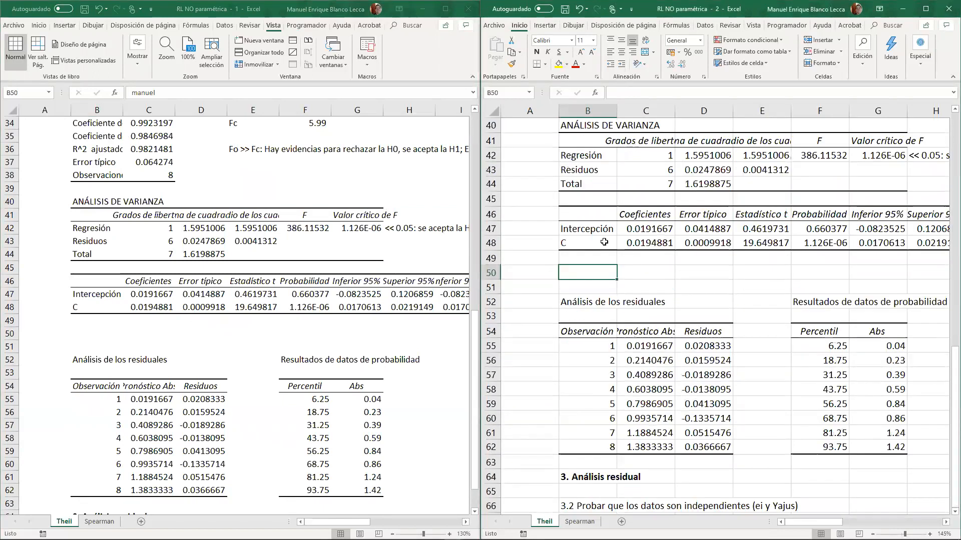
- Compare the first and last Y ajustado values, D5 and D12, with the Pronóstico Abs column in the second window
scroll(231, 238, up, 7)
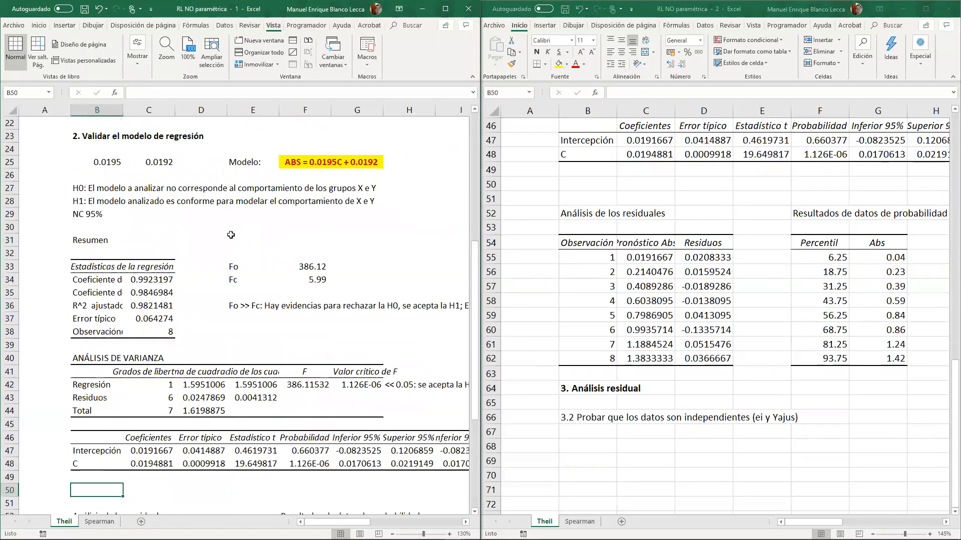
scroll(230, 235, up, 5)
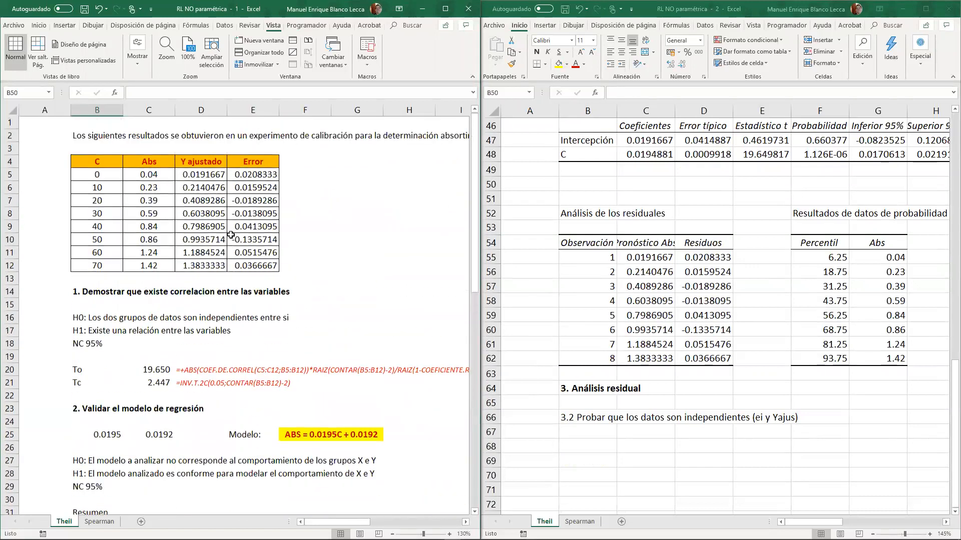
click(215, 183)
click(216, 175)
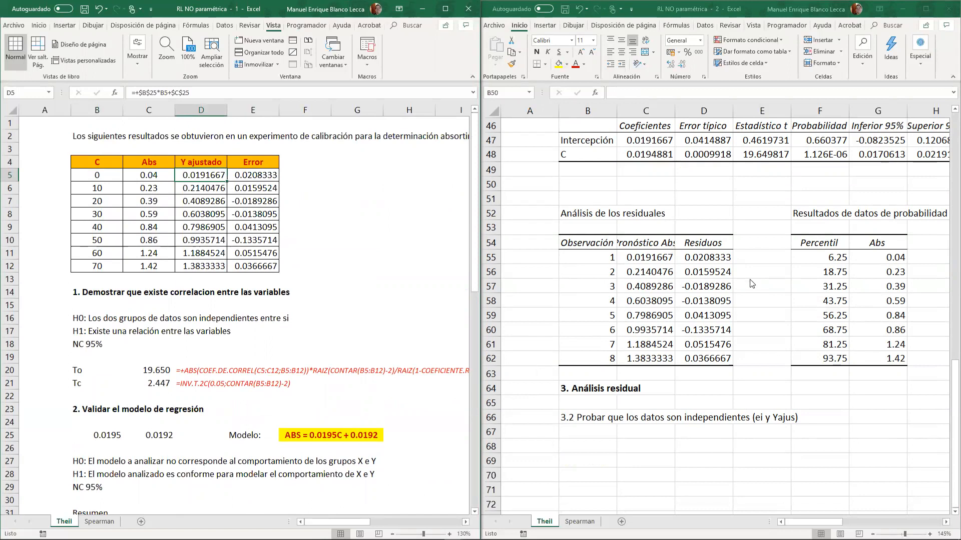
click(646, 258)
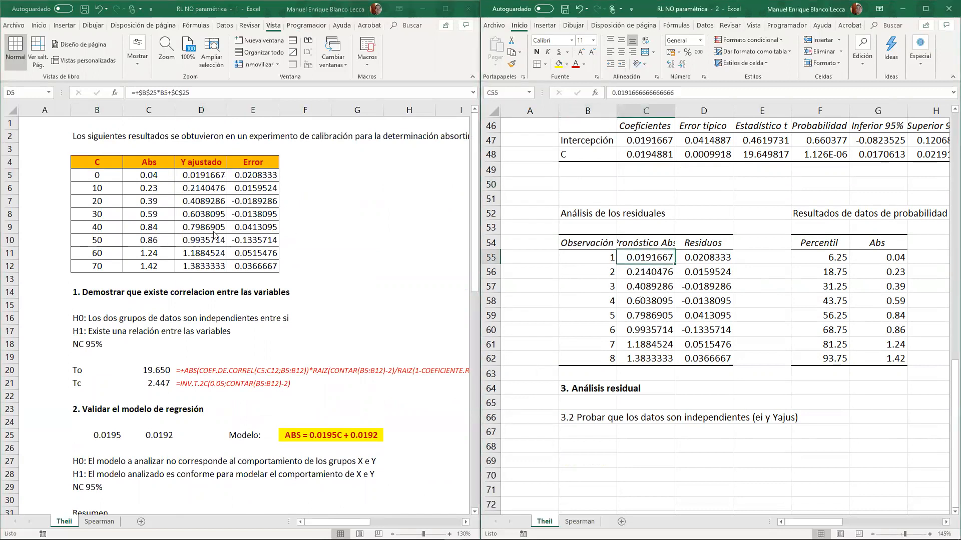
click(198, 266)
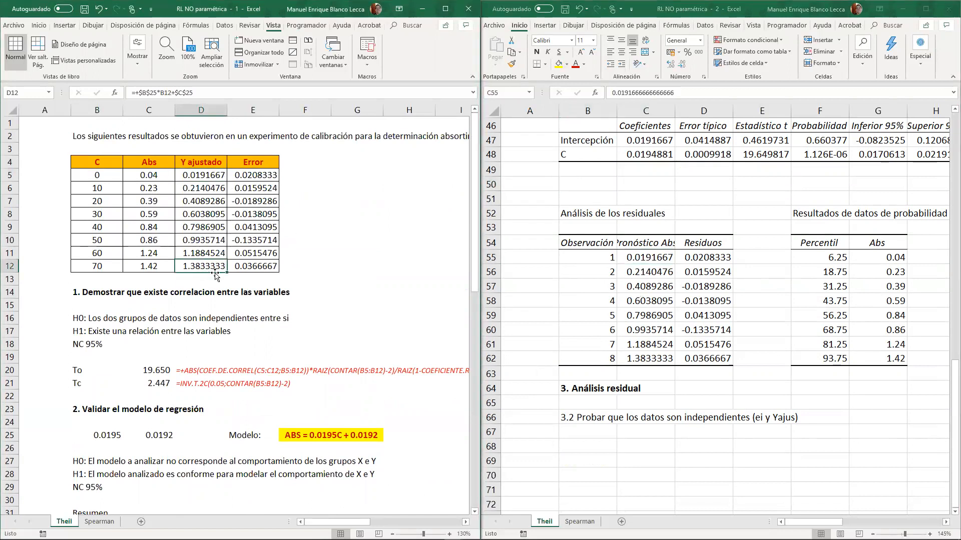
click(641, 362)
drag(659, 238, 659, 359)
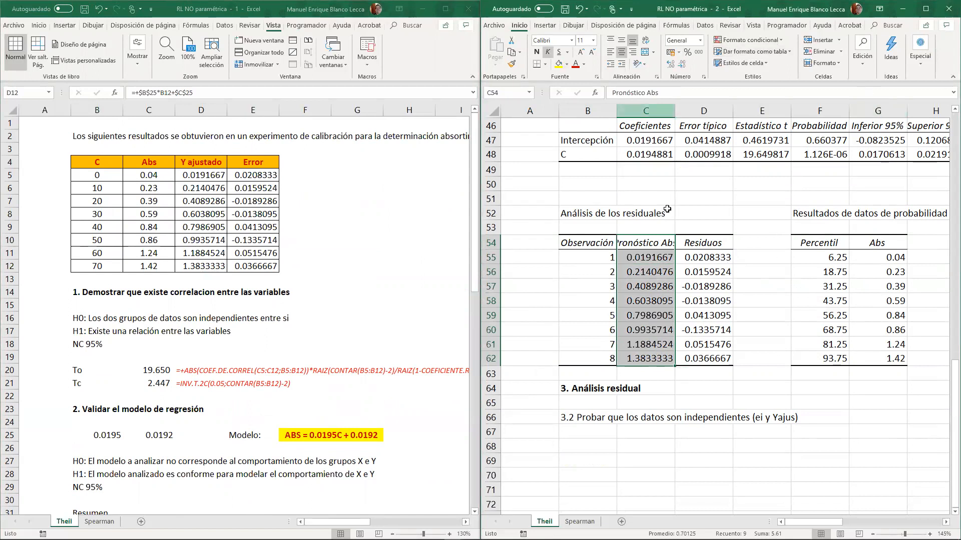
- Compare the first and last Error values, E5 and E12, with the Residuos in D55 and D62 of the second window
click(702, 257)
click(258, 179)
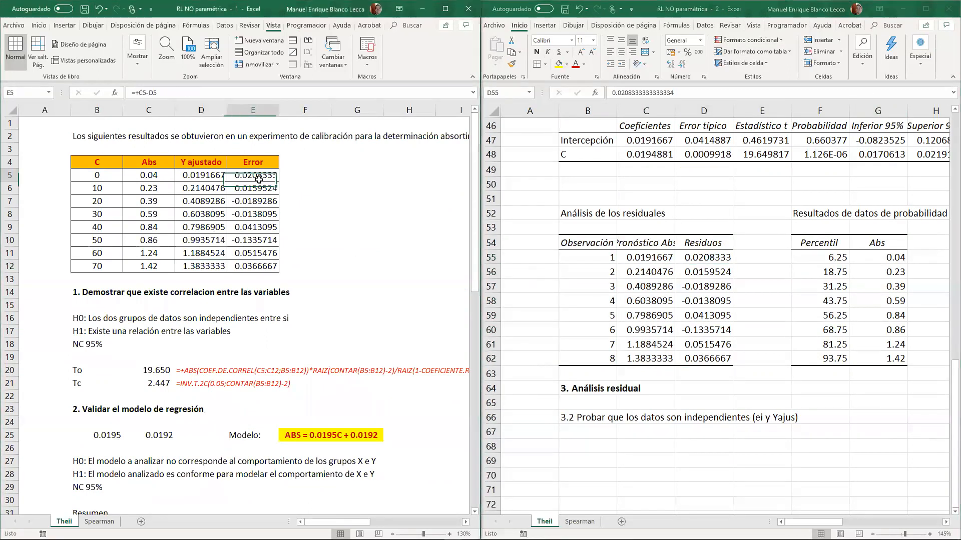
click(697, 258)
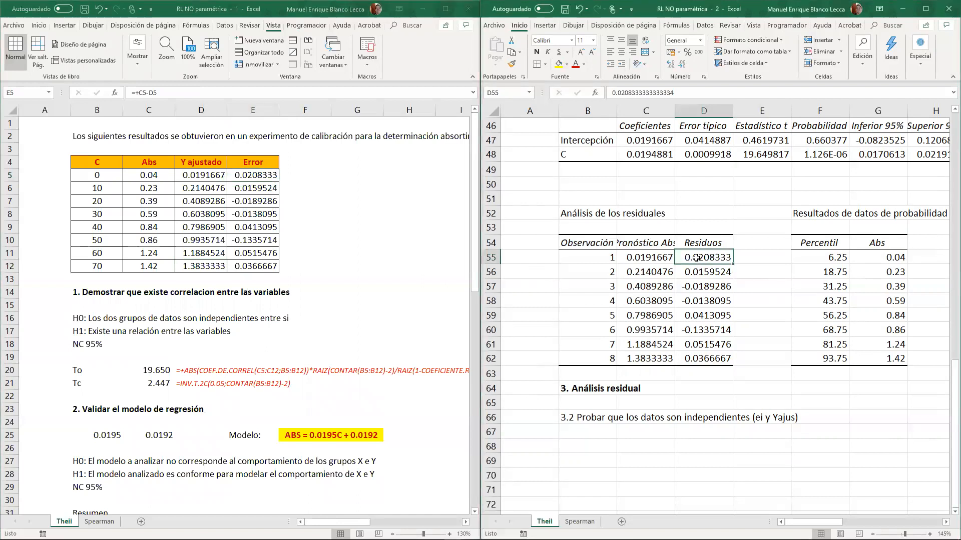
click(254, 267)
click(710, 359)
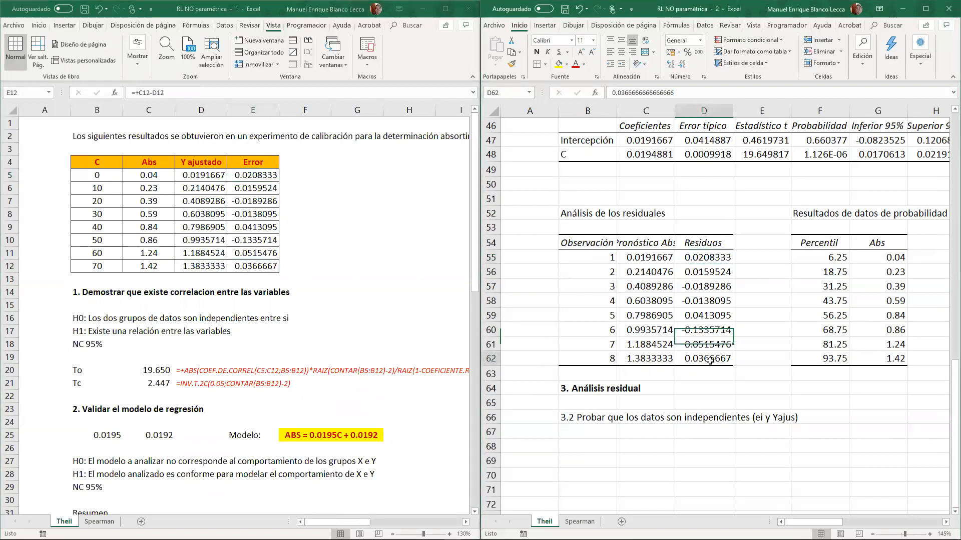
- Open the Regresión data analysis tool, review its input ranges and residual options, and close it without running
click(705, 25)
click(933, 67)
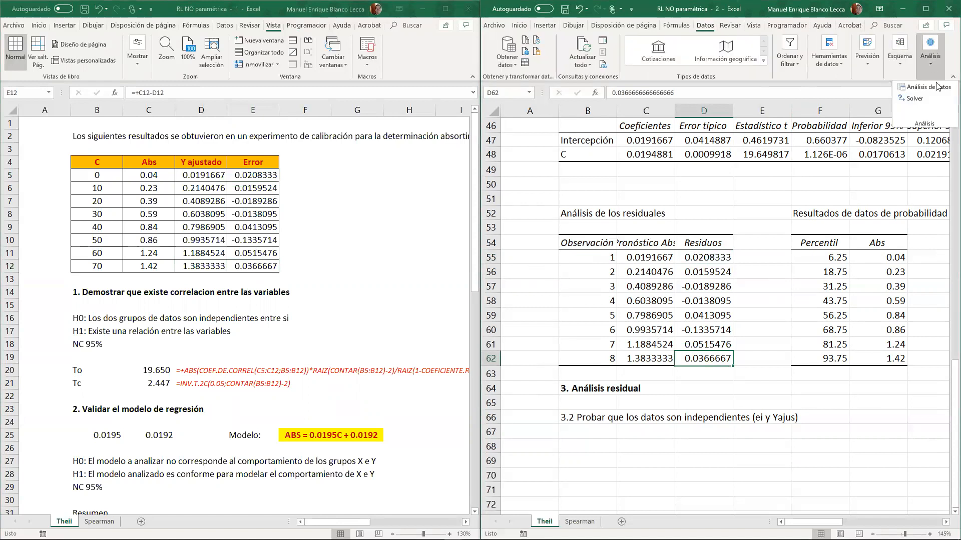
click(935, 94)
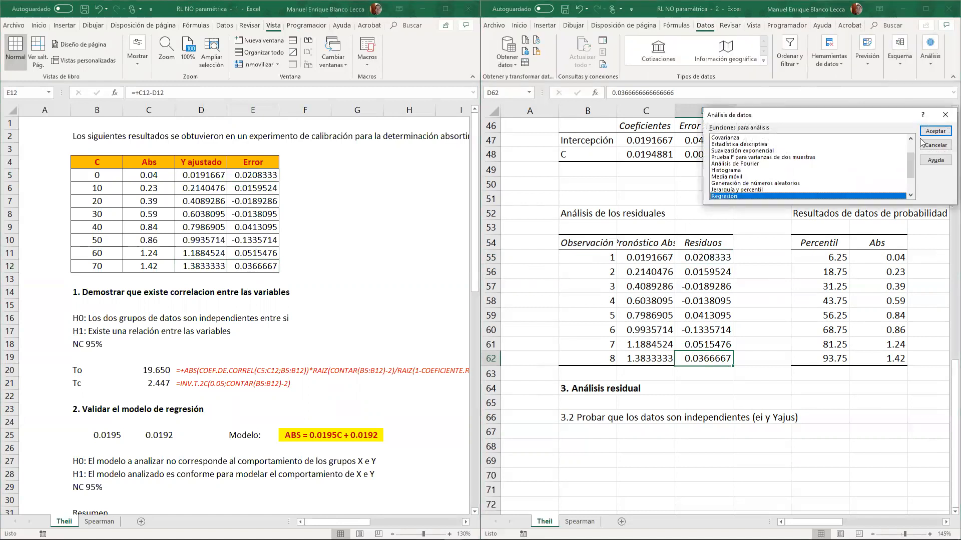
click(934, 131)
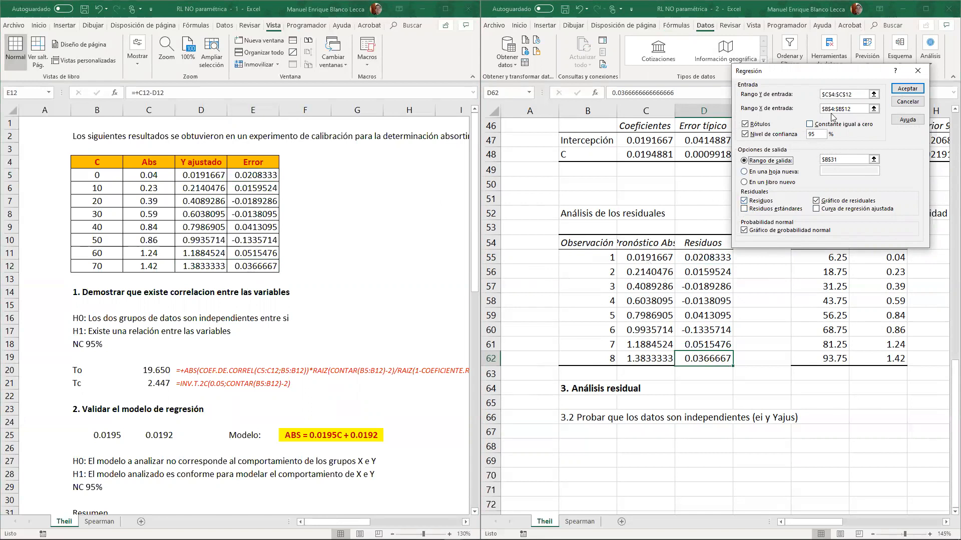
click(918, 70)
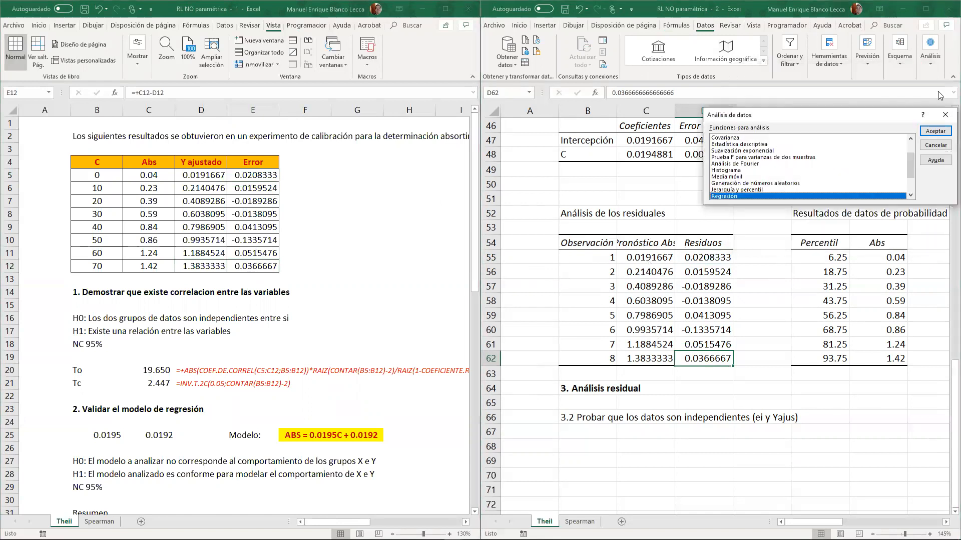
click(945, 115)
- Close the second window of the workbook and maximize the remaining one
click(949, 9)
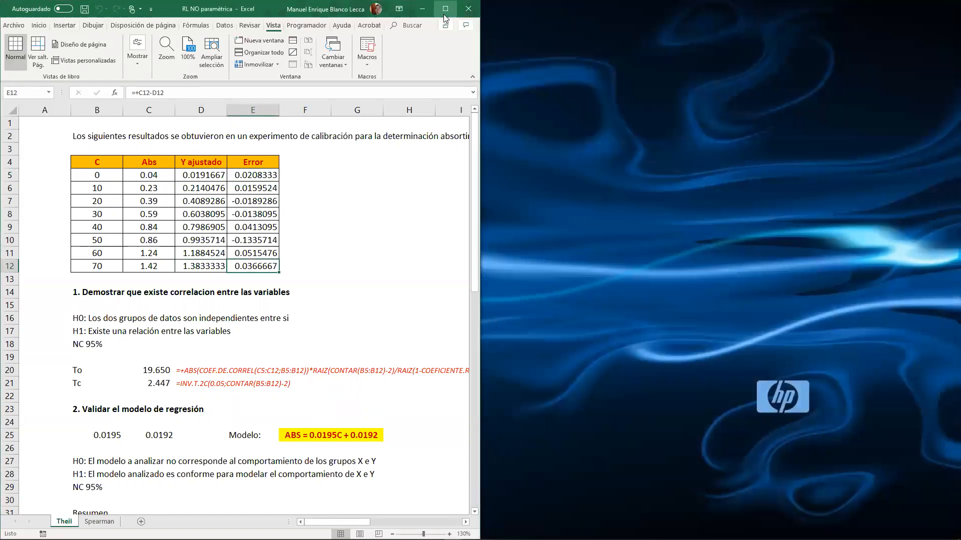
click(445, 10)
- Insert an empty scatter chart and place it beside section 3, Análisis residual, with its upper-left corner in about J63
scroll(383, 272, down, 16)
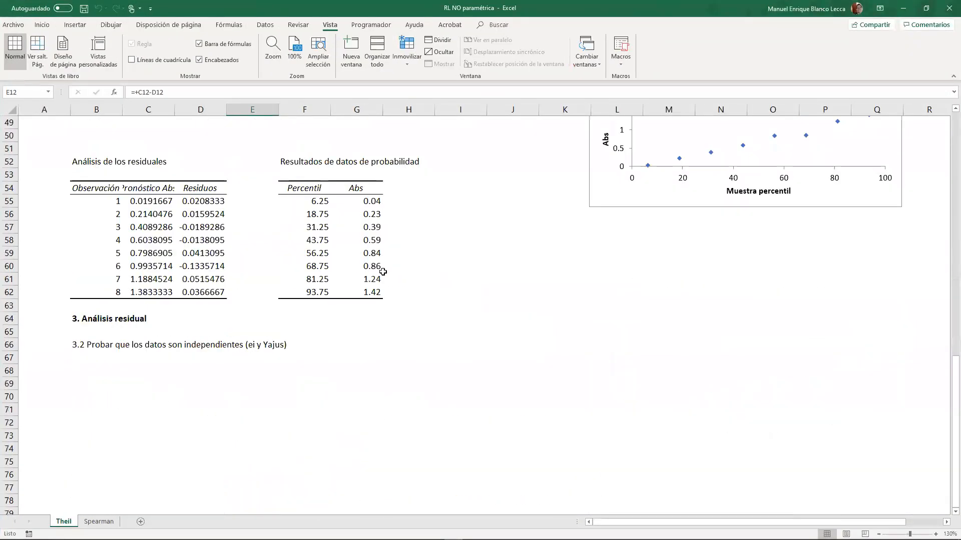
scroll(383, 271, down, 3)
click(95, 268)
click(143, 260)
click(359, 261)
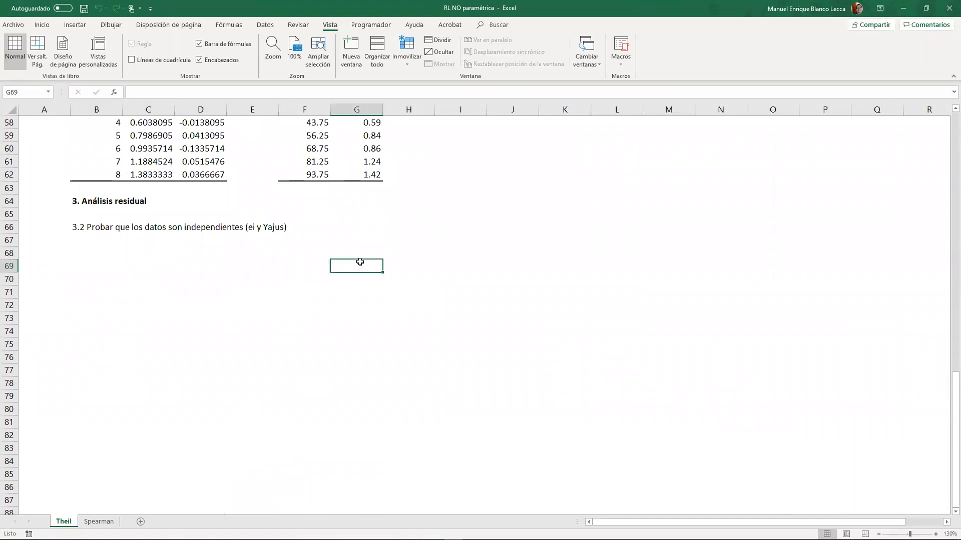
click(371, 250)
scroll(373, 250, up, 5)
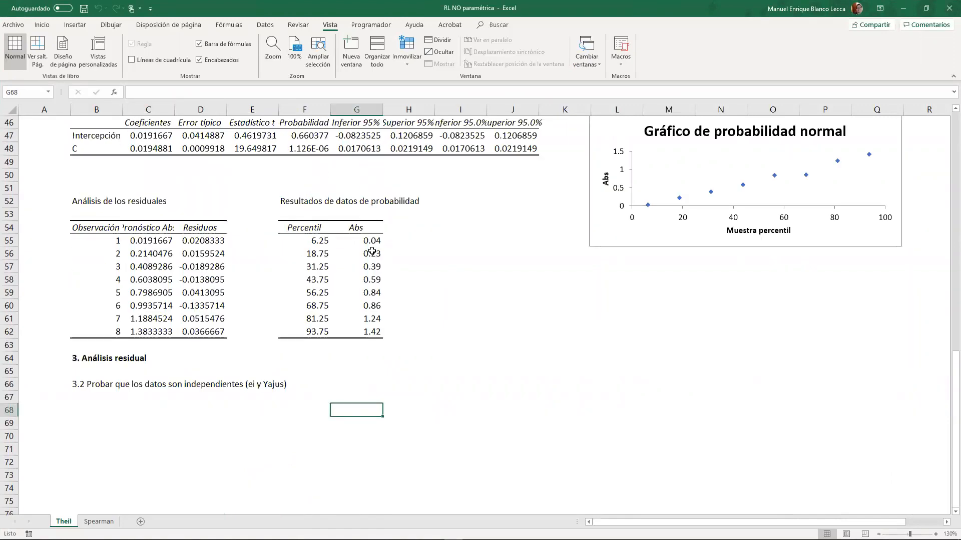
click(75, 24)
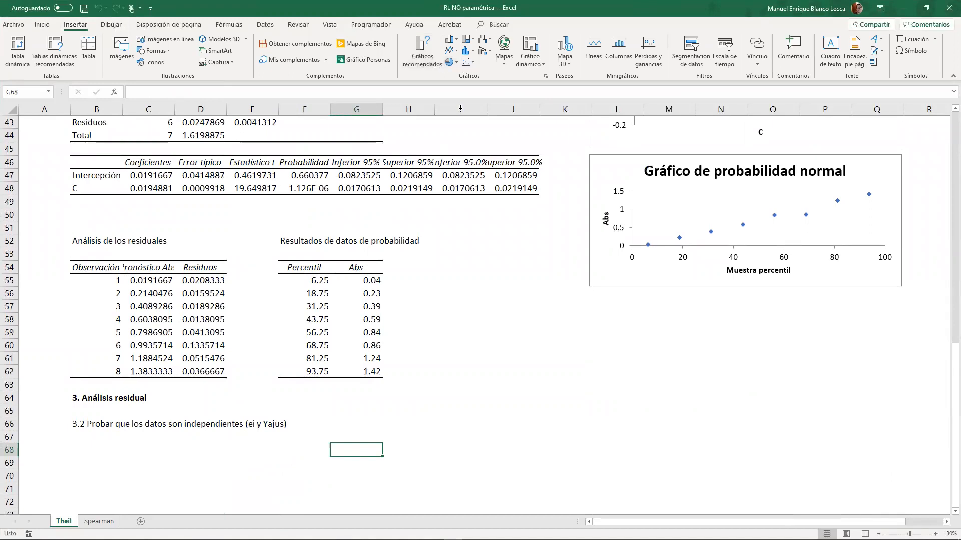
click(467, 62)
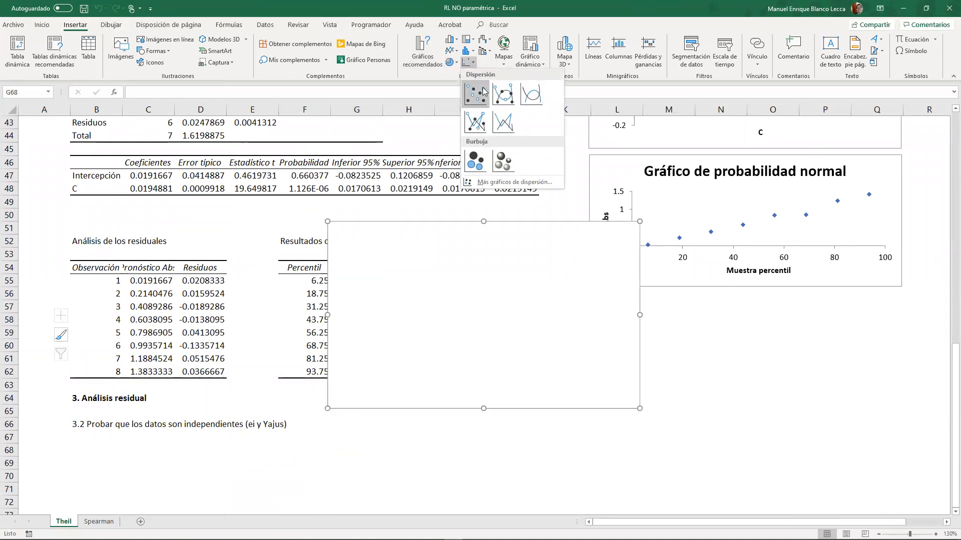
click(469, 135)
drag(457, 253, 657, 410)
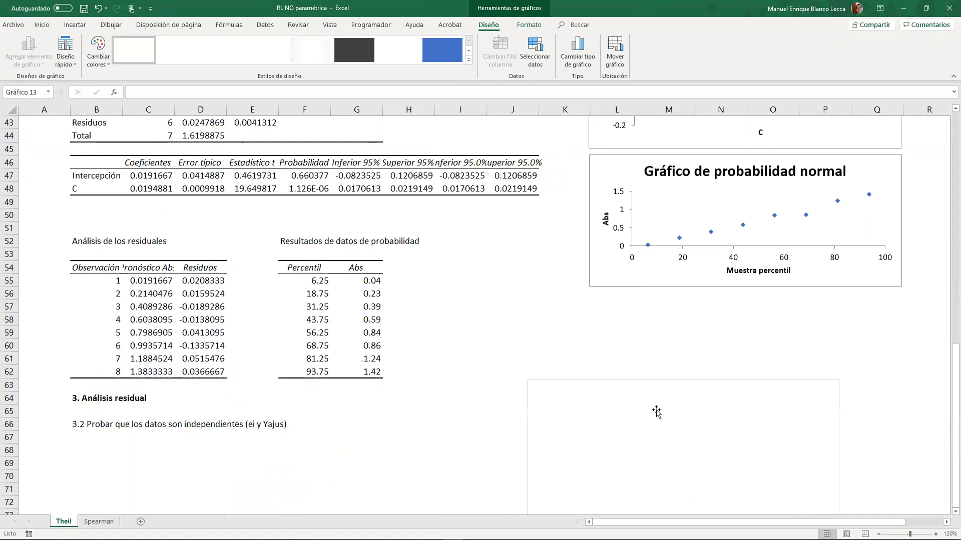
- Add a data series to the empty scatter chart, using the Y ajustado values D5:D12 as its X values
right_click(656, 410)
click(699, 292)
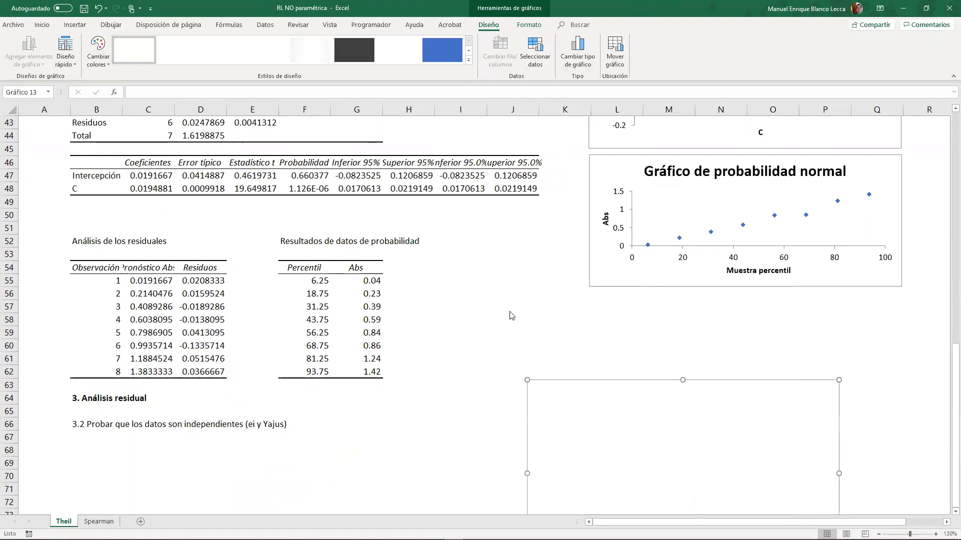
scroll(230, 175, up, 13)
click(226, 171)
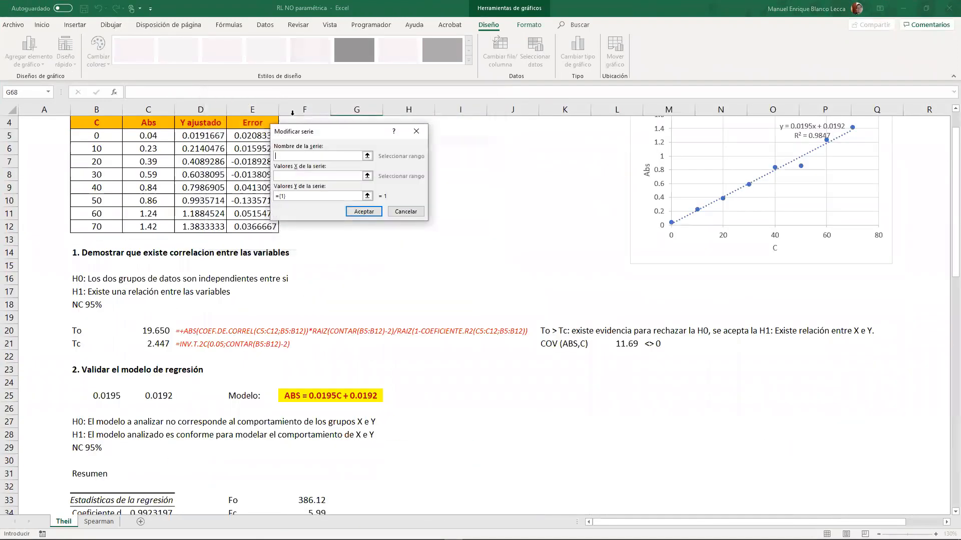
drag(335, 134, 424, 139)
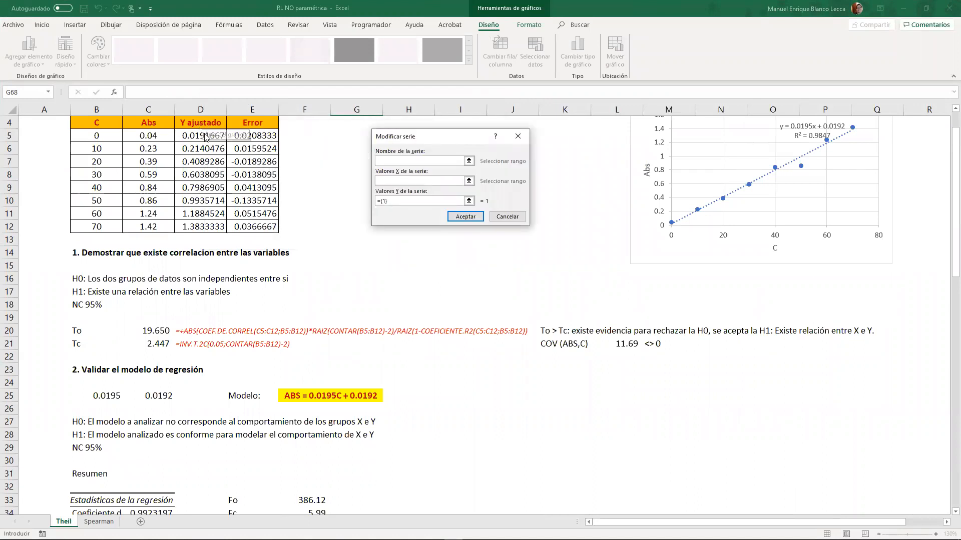
drag(203, 135, 205, 226)
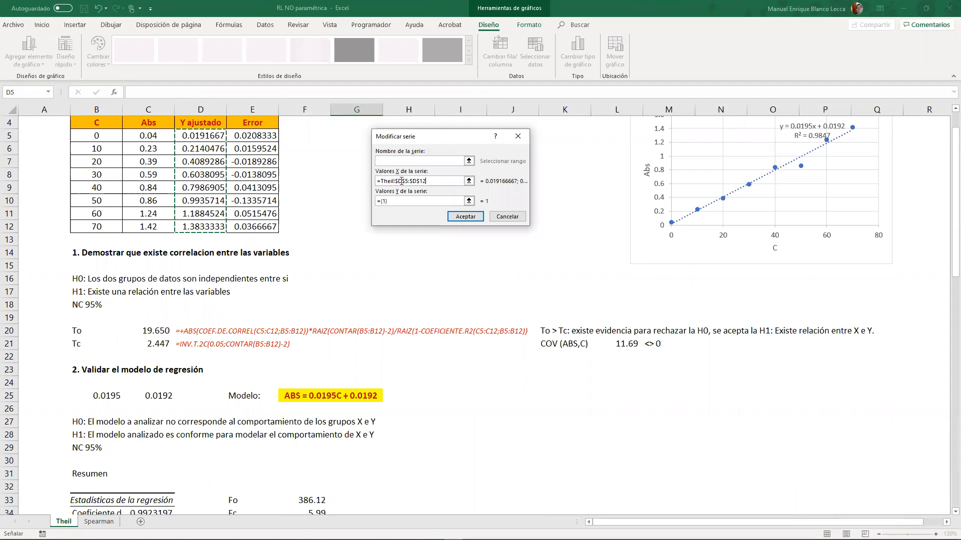
- Set the series' Y values to the Error values E5:E12 and apply the data selection to the chart
key(Tab)
key(BackSpace)
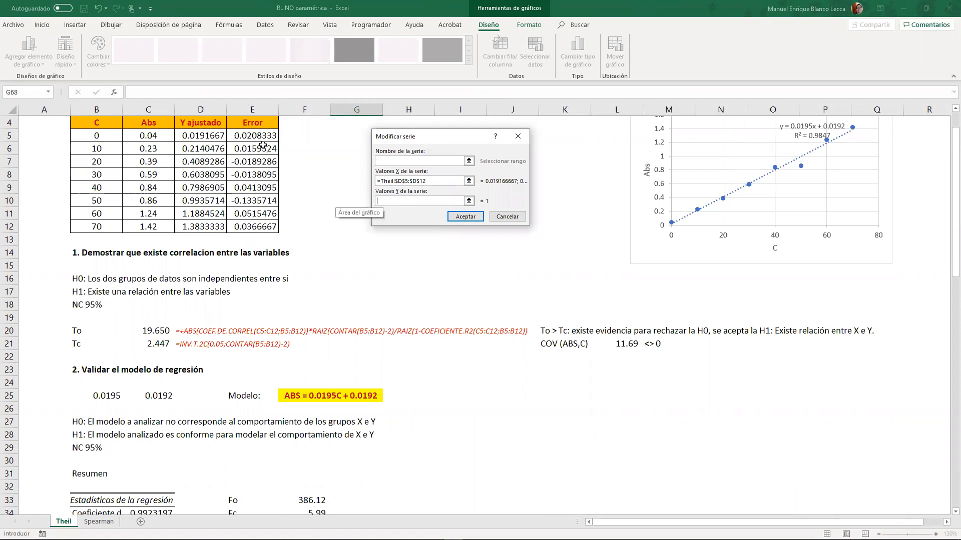
drag(263, 138, 263, 229)
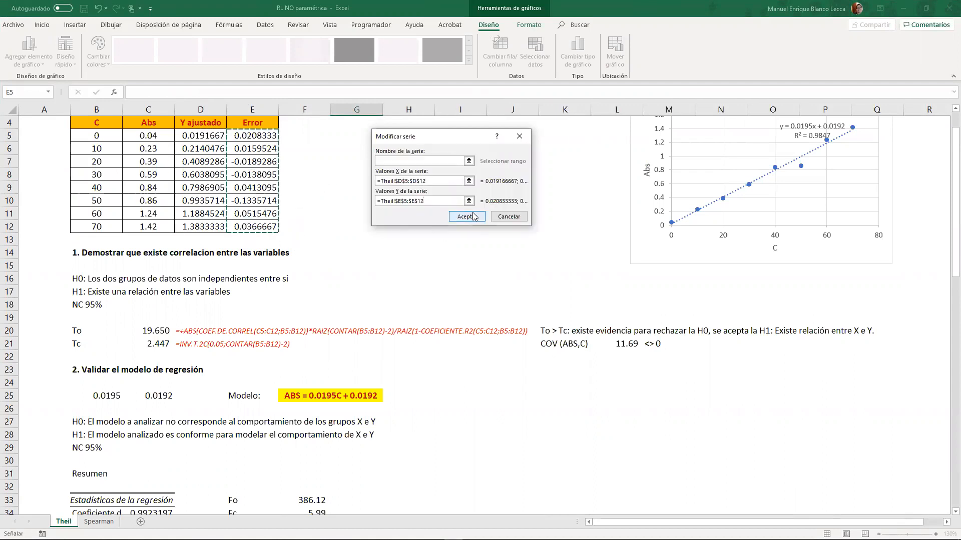
click(466, 217)
click(434, 244)
scroll(678, 300, down, 17)
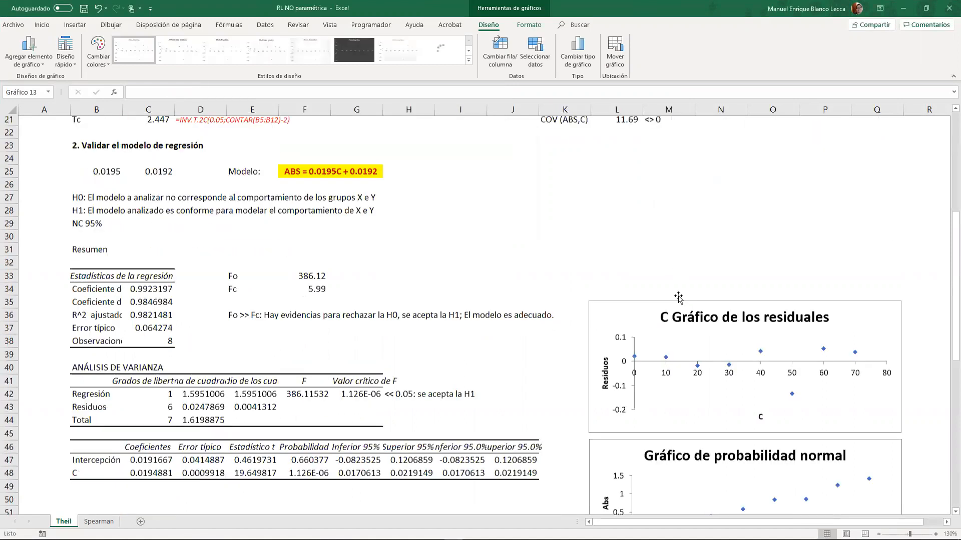
- Apply a quick layout without gridlines to the residual chart and change its type to scatter with straight lines and markers
click(65, 62)
click(69, 113)
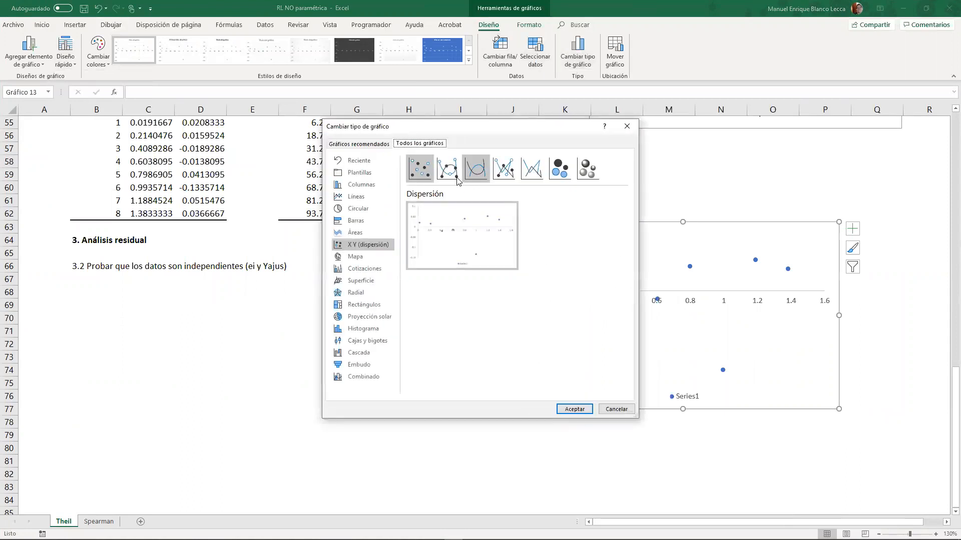
click(504, 169)
click(574, 409)
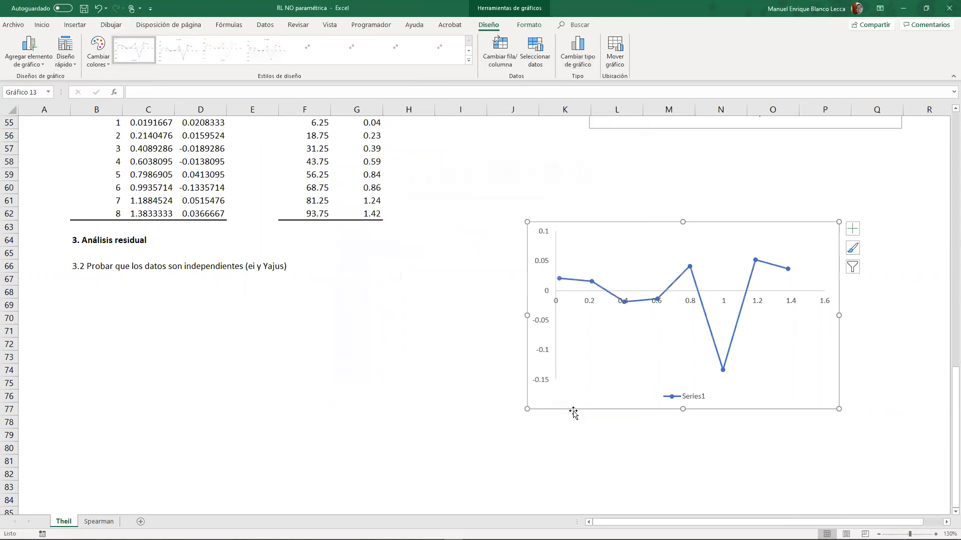
- Delete the Series1 legend from the residual chart
click(612, 304)
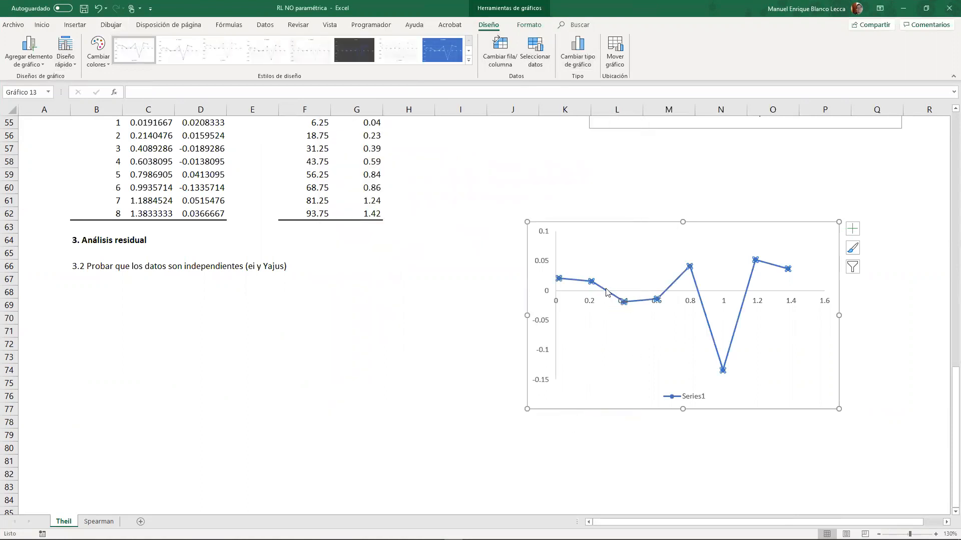
click(695, 403)
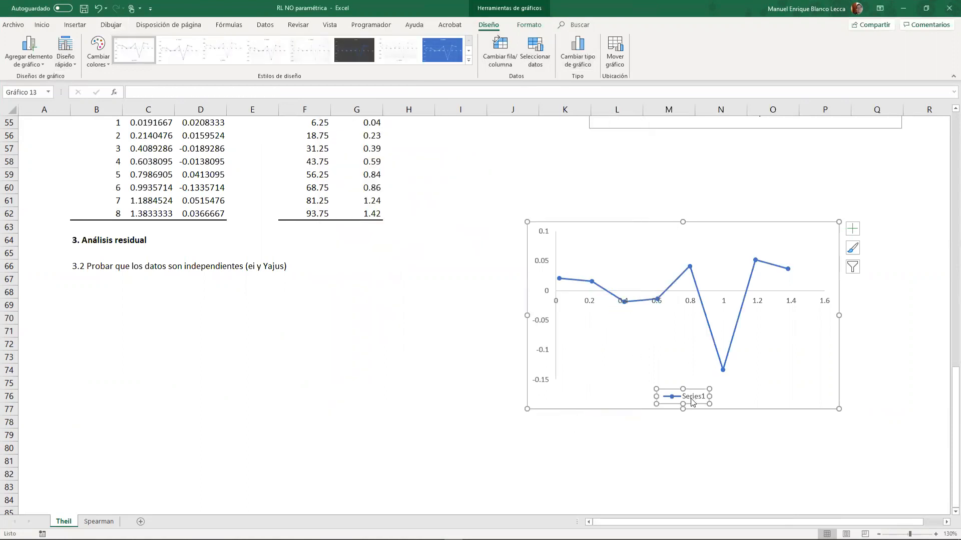
key(Delete)
- Set the outline weight of the residual chart's series line to ½ pt
click(672, 295)
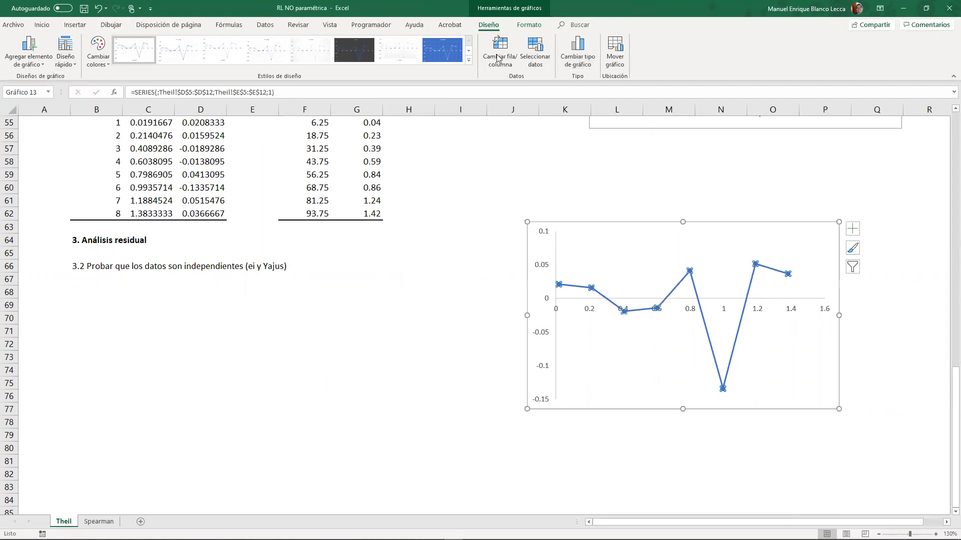
click(529, 24)
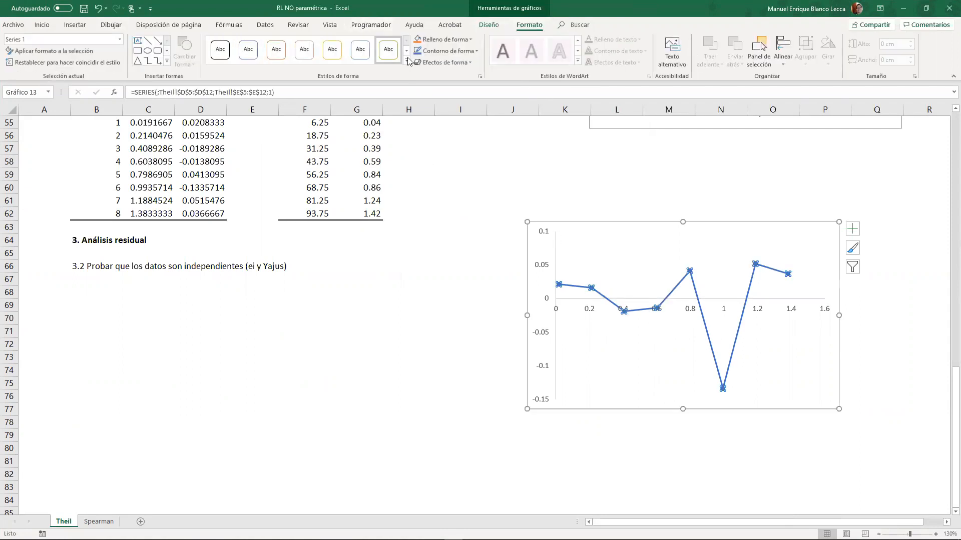
click(476, 51)
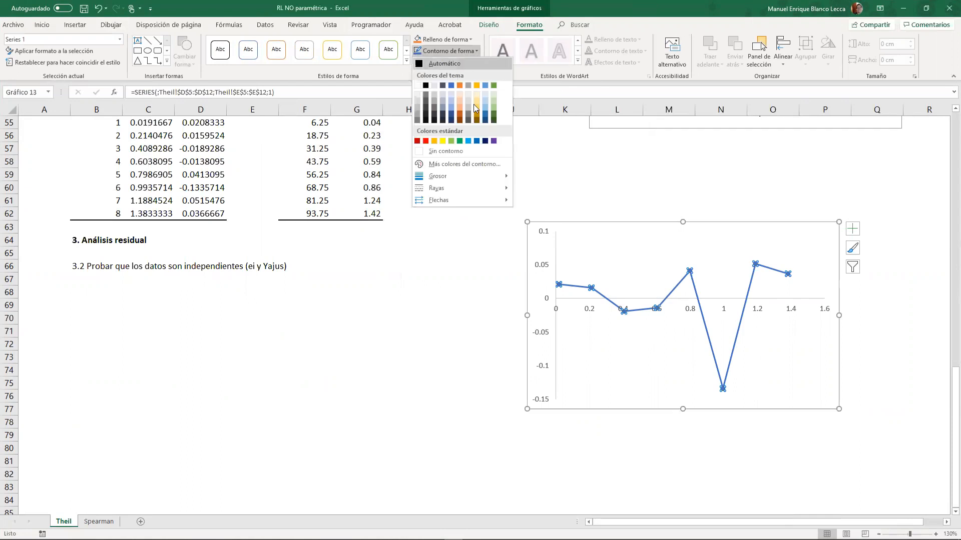
mouse_move(503, 177)
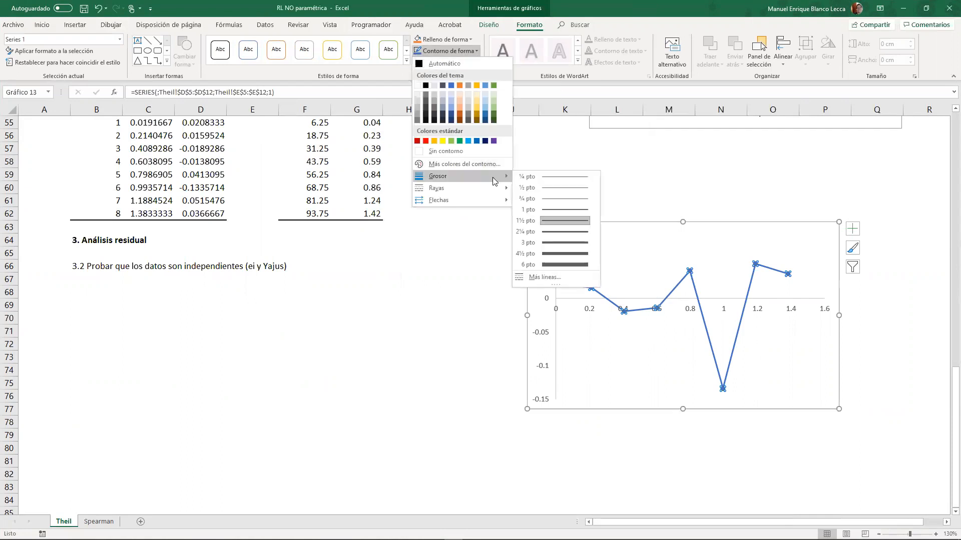
click(546, 188)
click(482, 265)
click(447, 318)
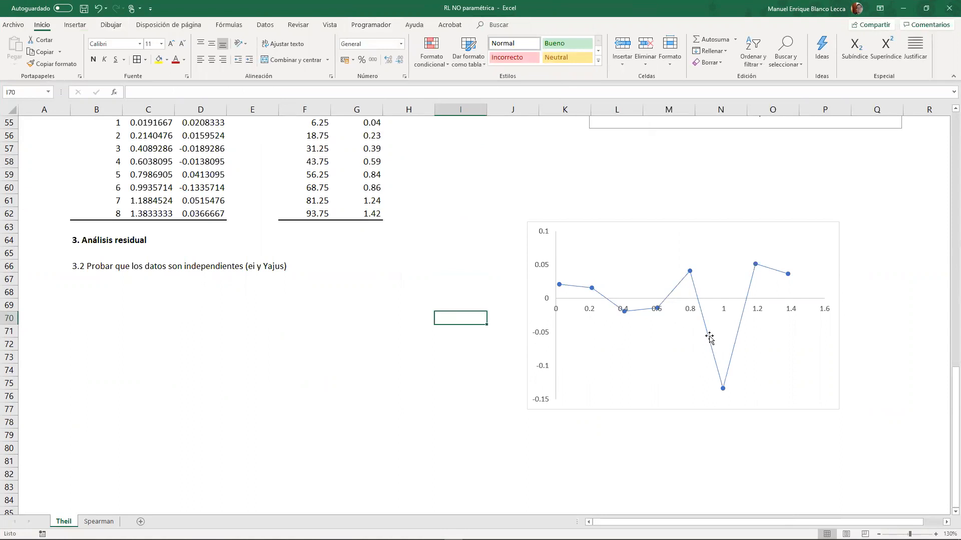
- Add axis titles to the residual chart
click(656, 223)
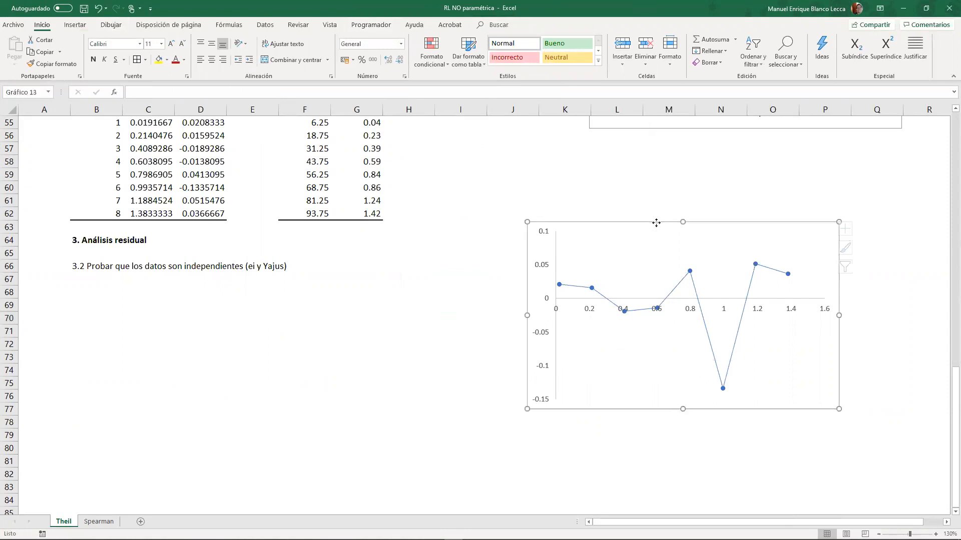
click(853, 236)
click(828, 226)
click(852, 229)
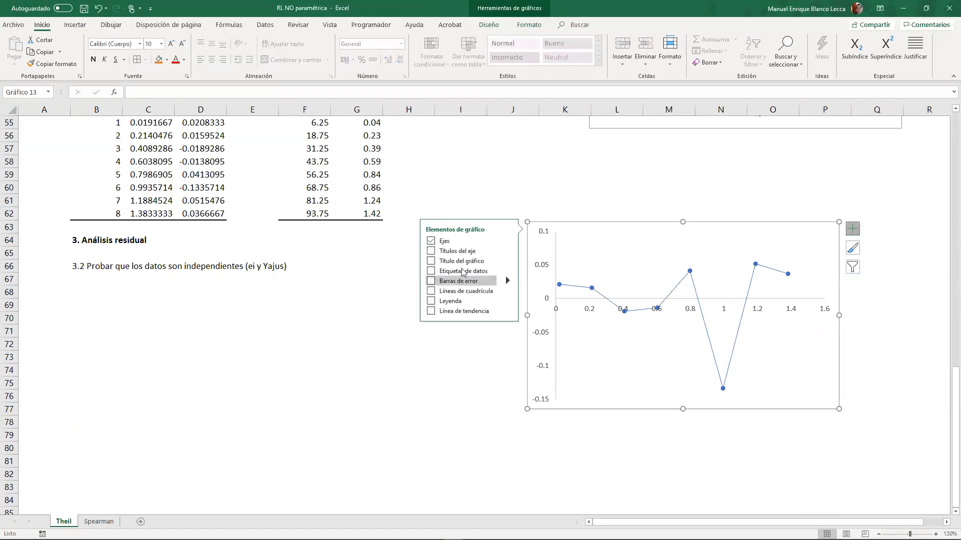
click(431, 252)
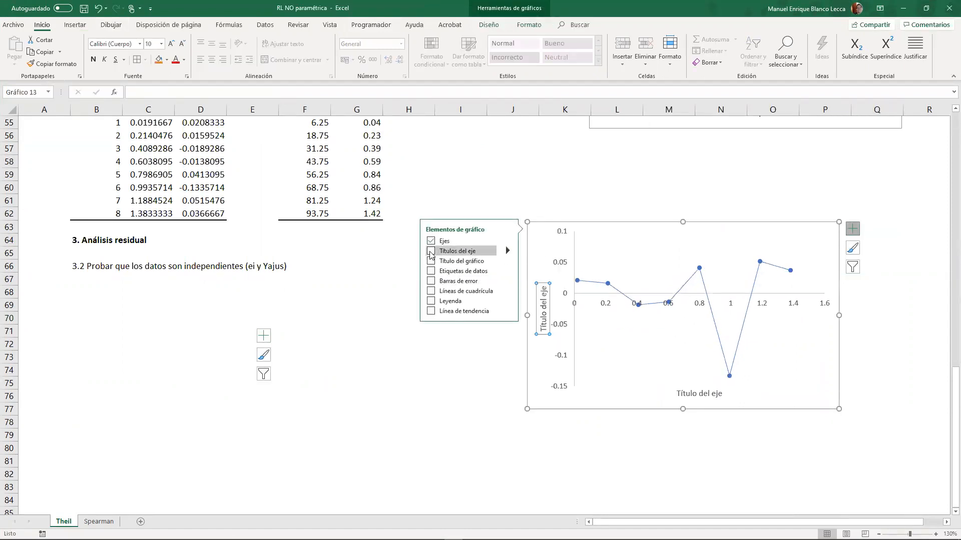
- Link the horizontal axis title to the Pronóstico Abs heading in C54
click(687, 390)
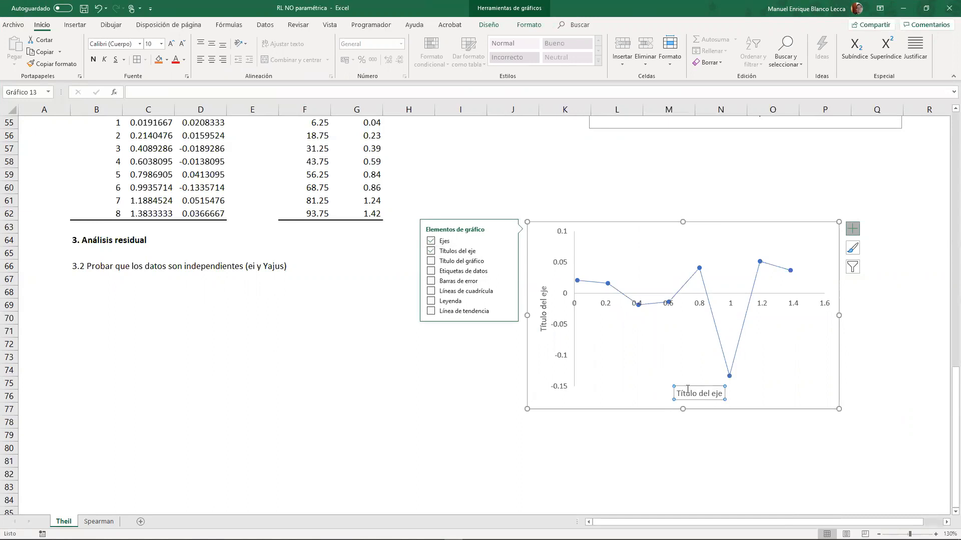
text(=)
scroll(305, 317, up, 3)
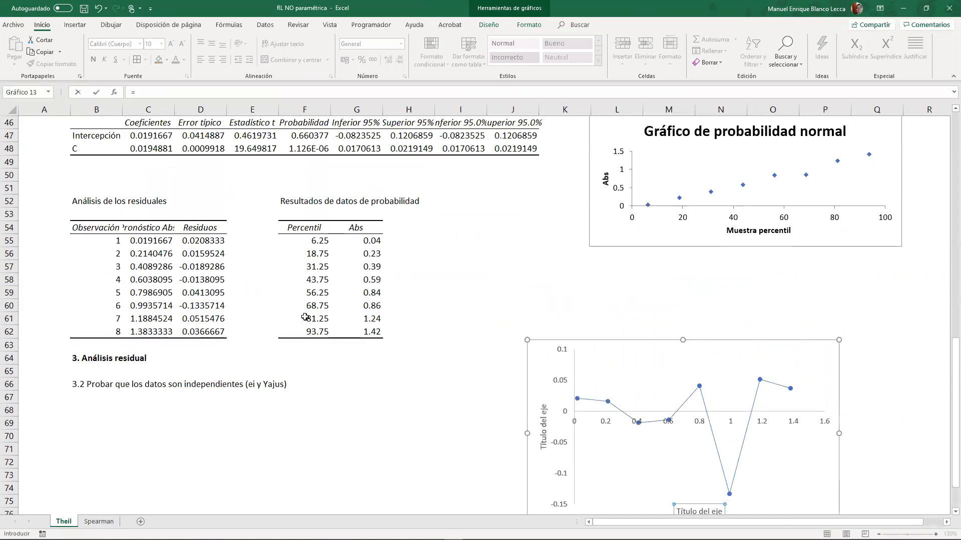
click(160, 231)
key(Return)
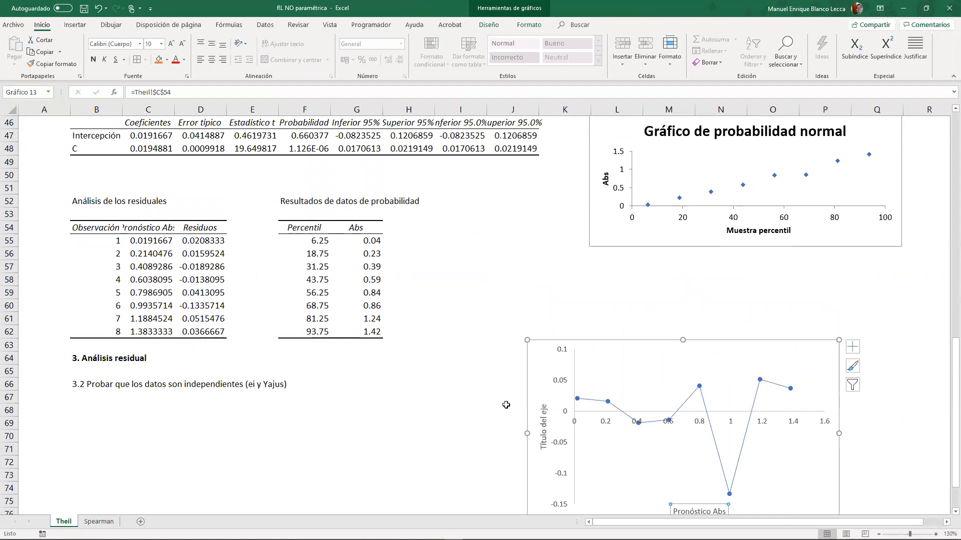
- Link the vertical axis title to the Residuos heading in D54
click(543, 424)
text(=)
click(213, 229)
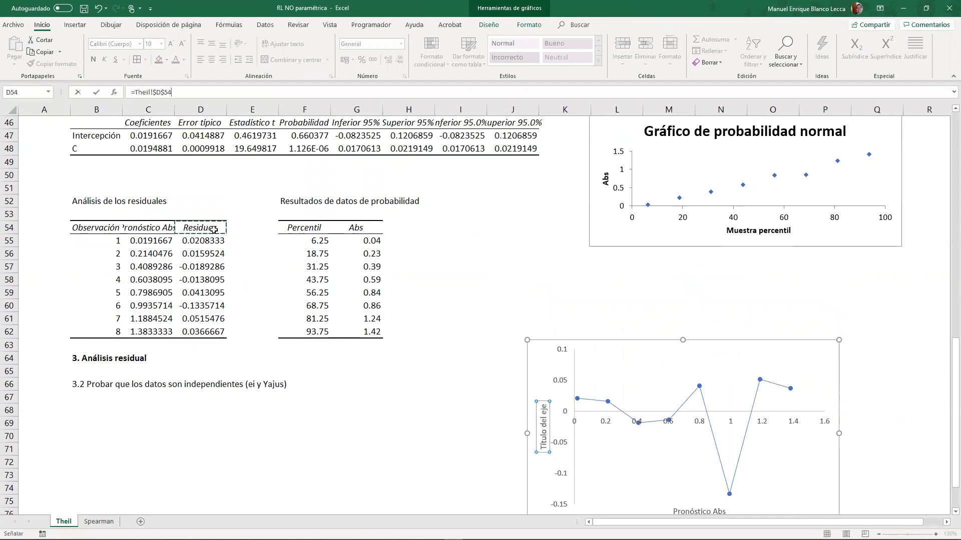
key(Return)
click(430, 423)
scroll(437, 414, down, 4)
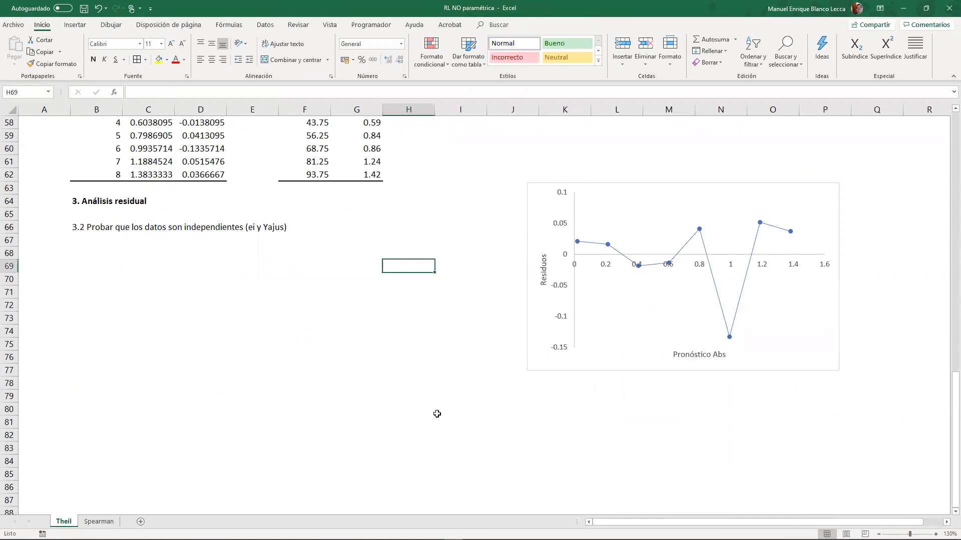
click(225, 304)
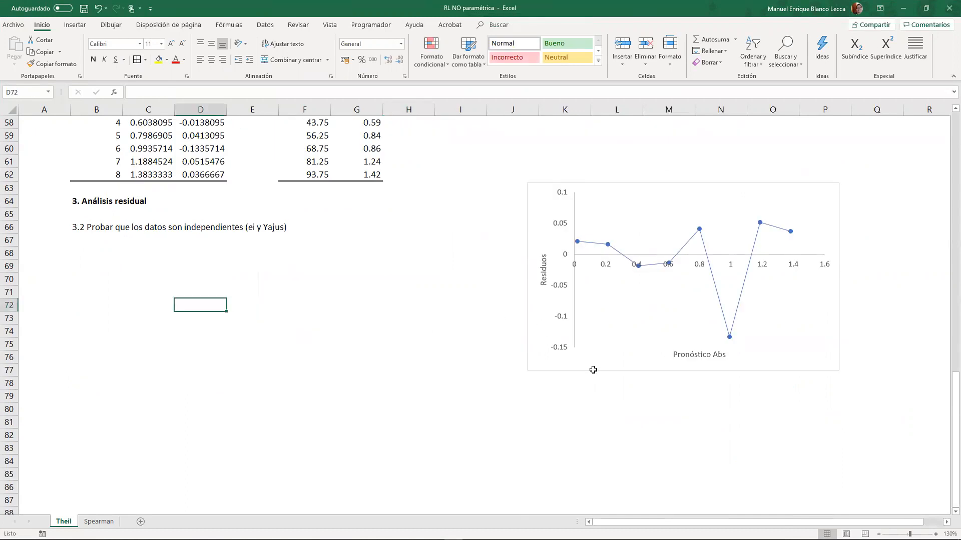
click(129, 267)
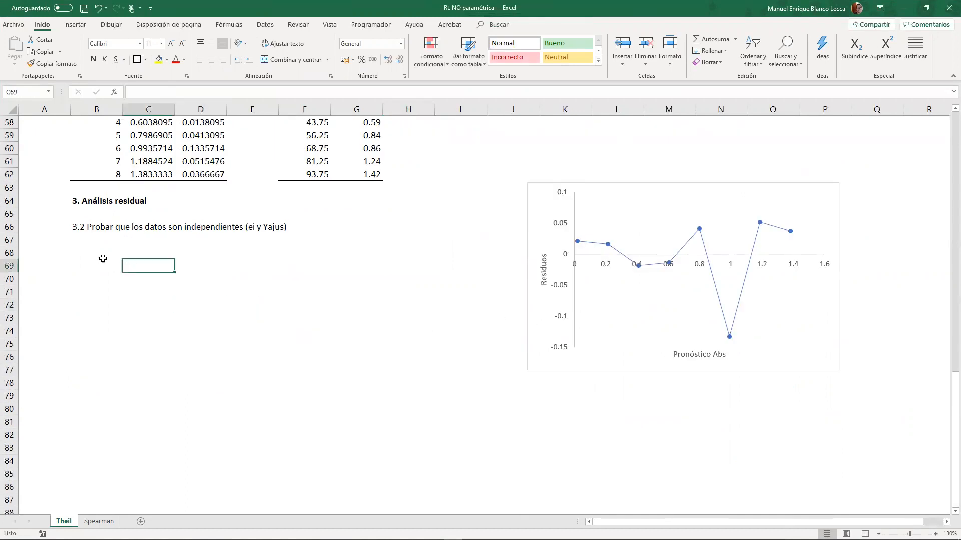
click(101, 257)
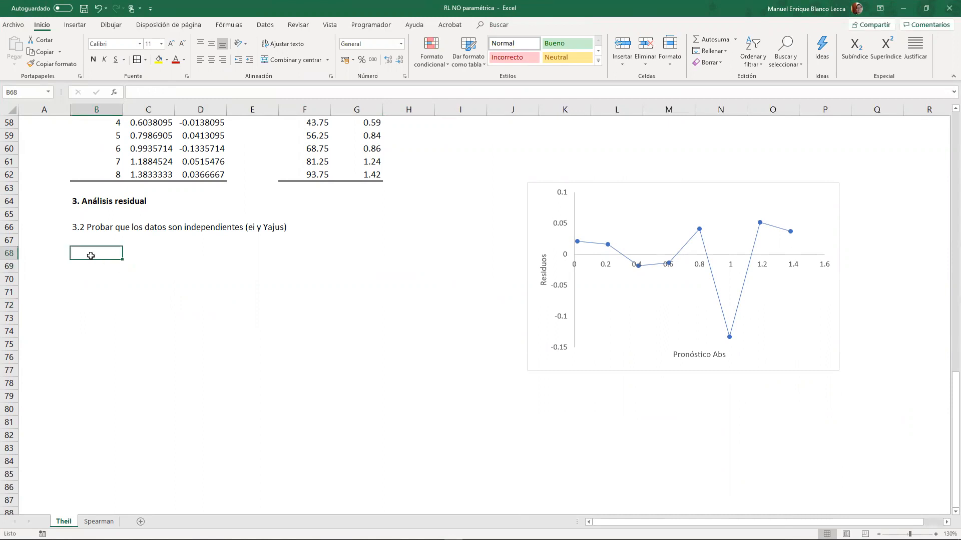
text(T)
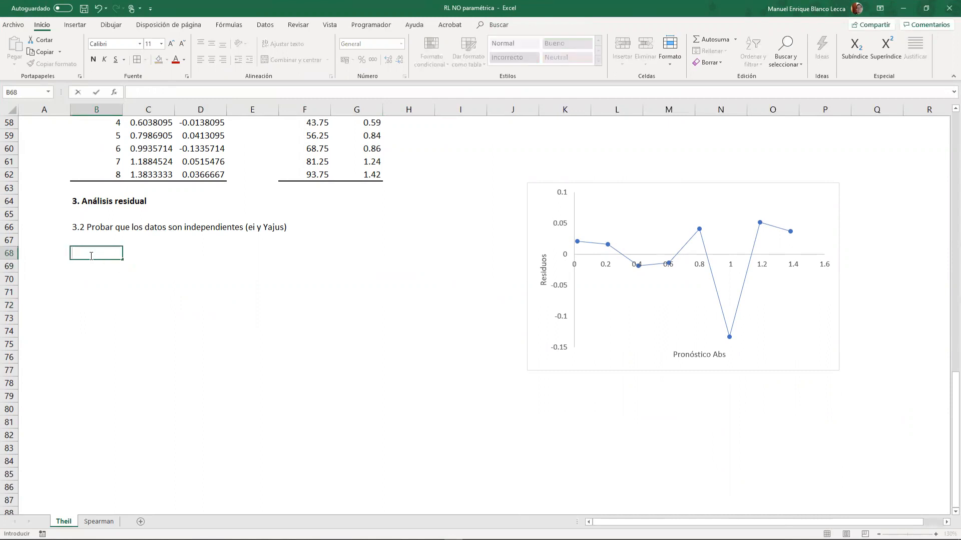
key(Escape)
- Copy the hypotheses, confidence level and To/Tc labels from B16:B21 and paste them below heading 3.2, starting in B68
scroll(70, 280, up, 19)
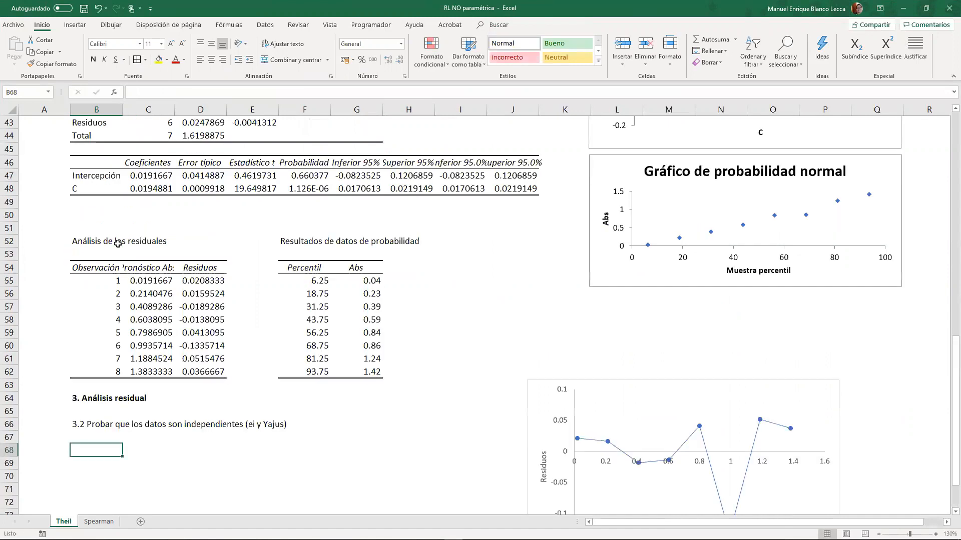
drag(73, 301, 159, 382)
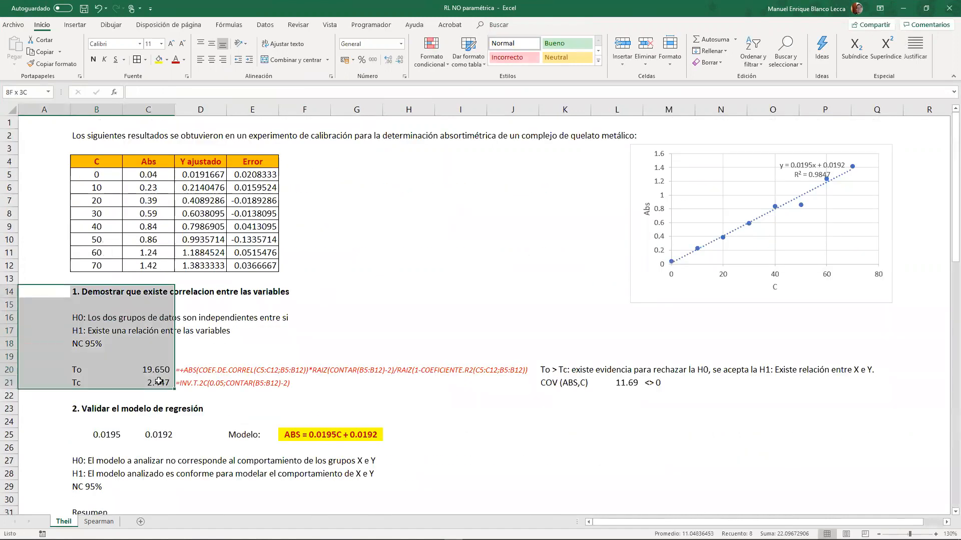
drag(82, 324, 87, 387)
key(ctrl+c)
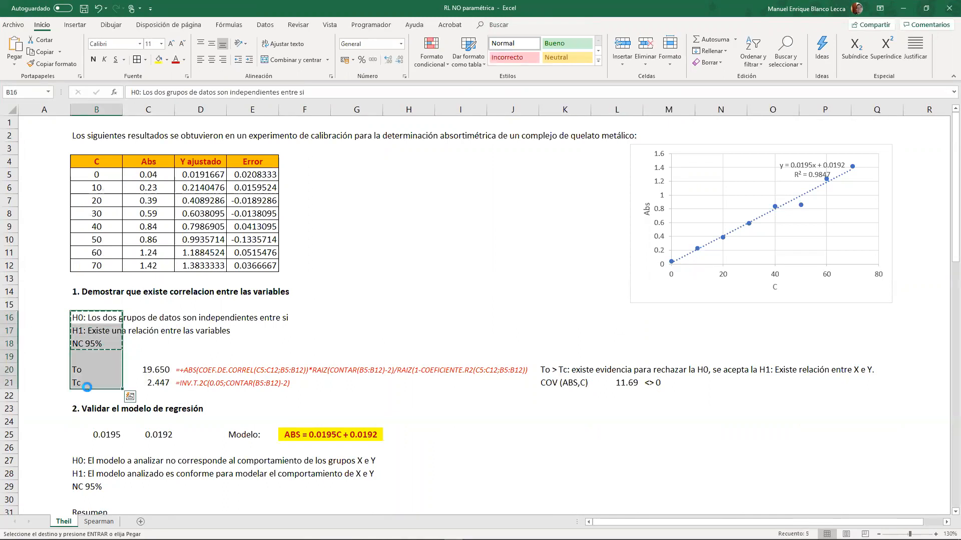
scroll(87, 290, down, 20)
click(87, 214)
key(ctrl+v)
click(116, 321)
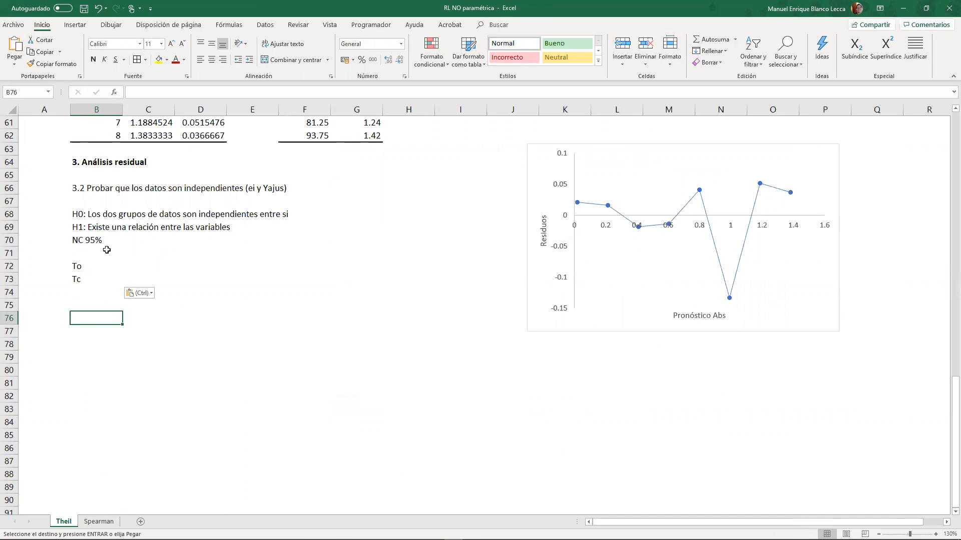
- Label cell B75 as Cov below the To and Tc labels
click(255, 274)
click(247, 264)
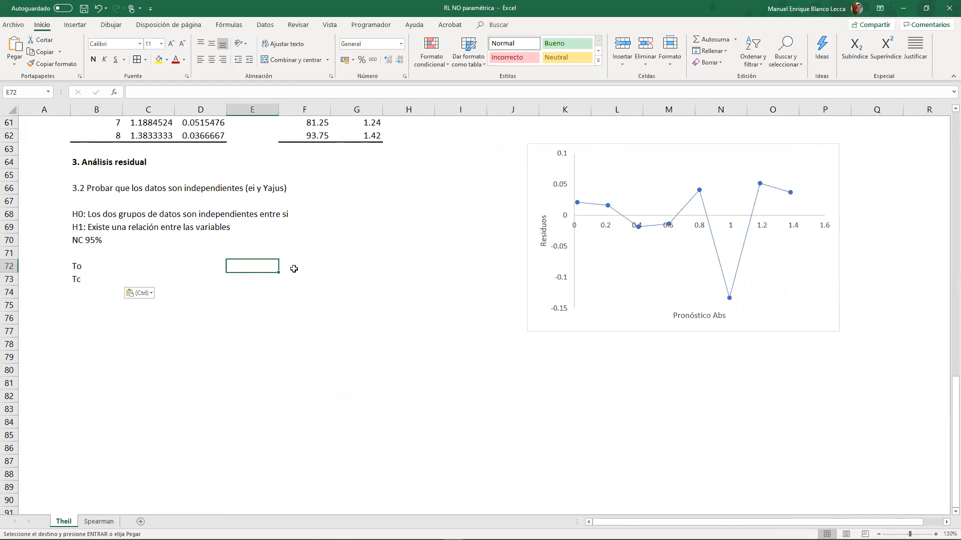
click(78, 304)
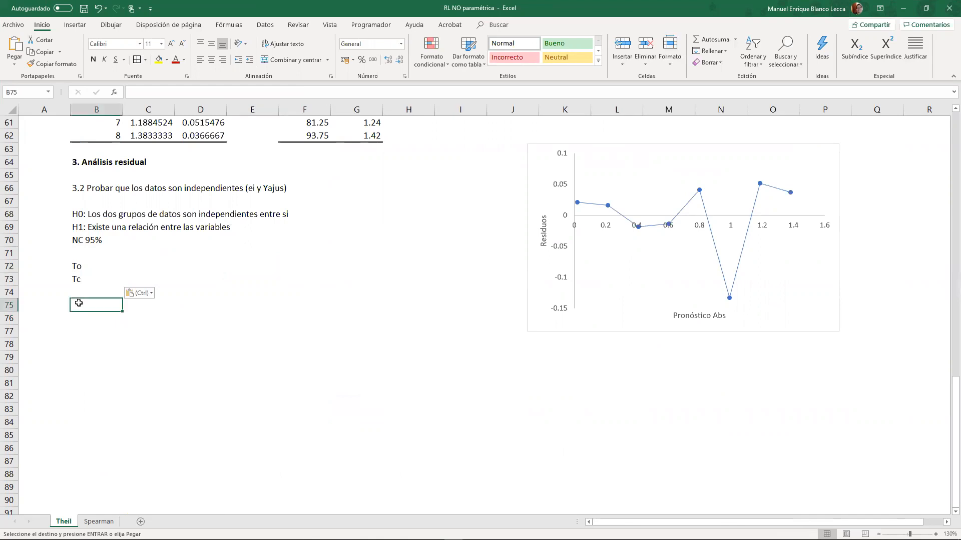
text(Cov)
key(Tab)
- Calculate the covariance of the residuals D55:D62 and the predictions C55:C62 in C75 with COVAR
text(+co)
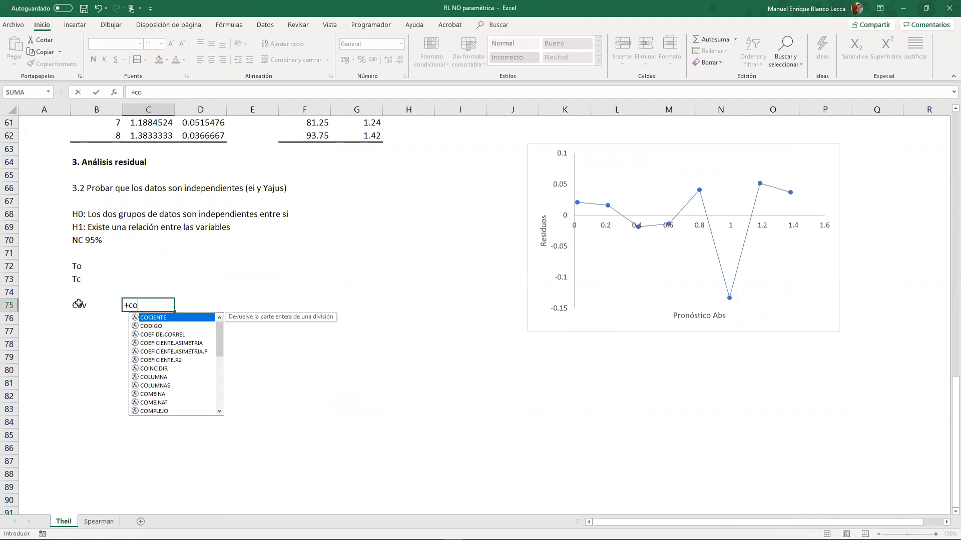
text(v)
key(Down)
key(Down)
key(Tab)
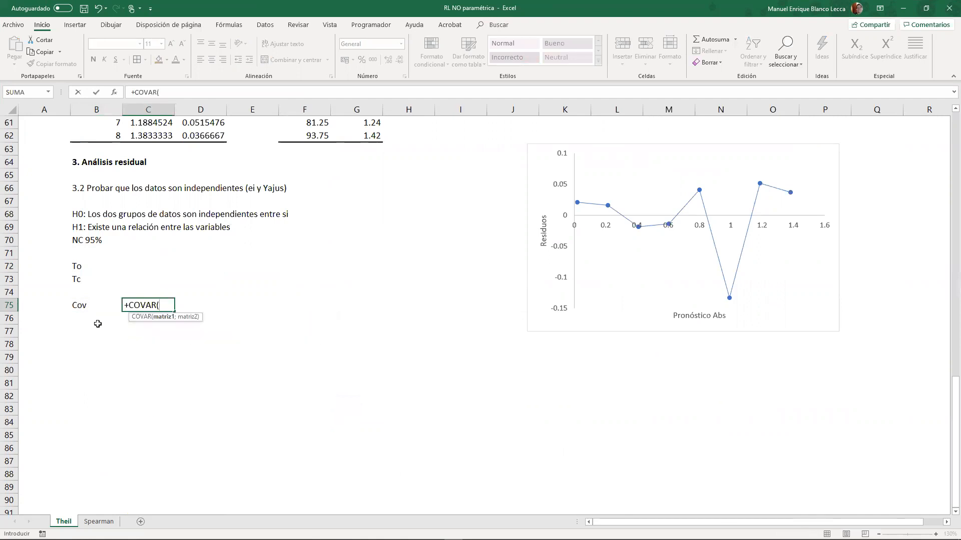
scroll(97, 323, up, 4)
click(204, 201)
drag(204, 277, 205, 291)
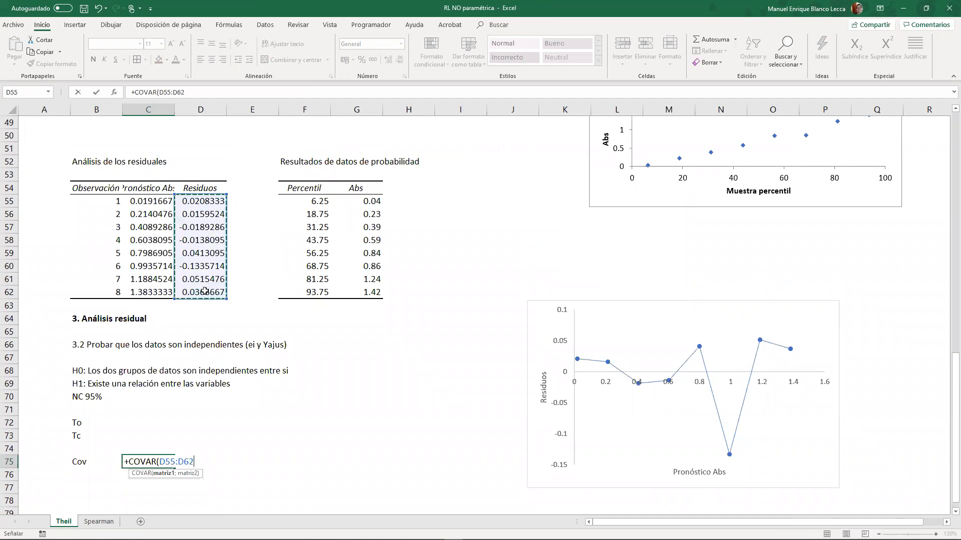
text(;)
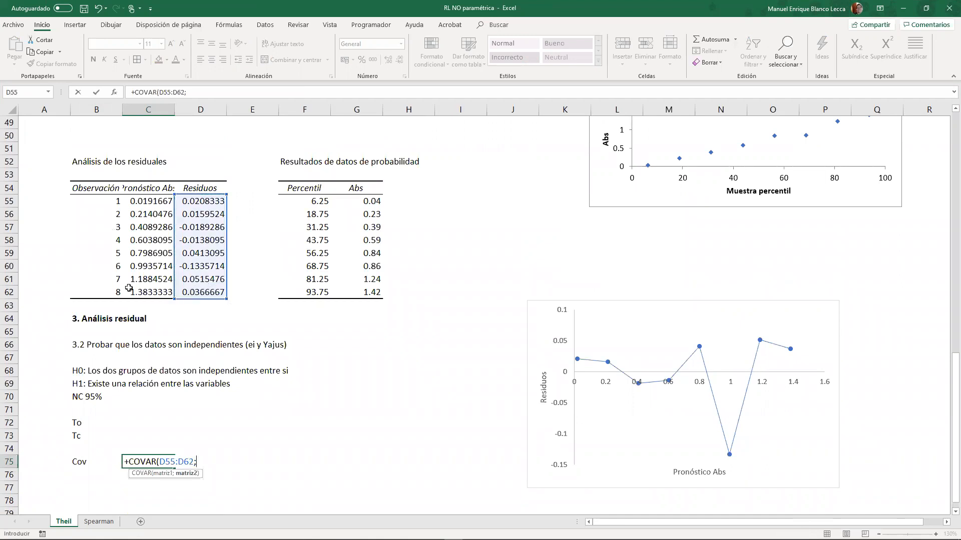
drag(139, 206, 128, 291)
key(Return)
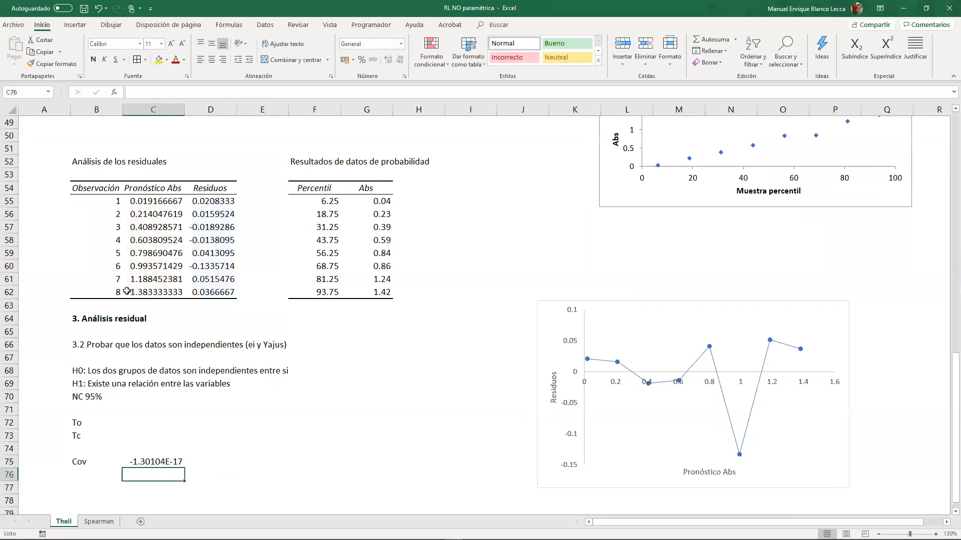
click(149, 466)
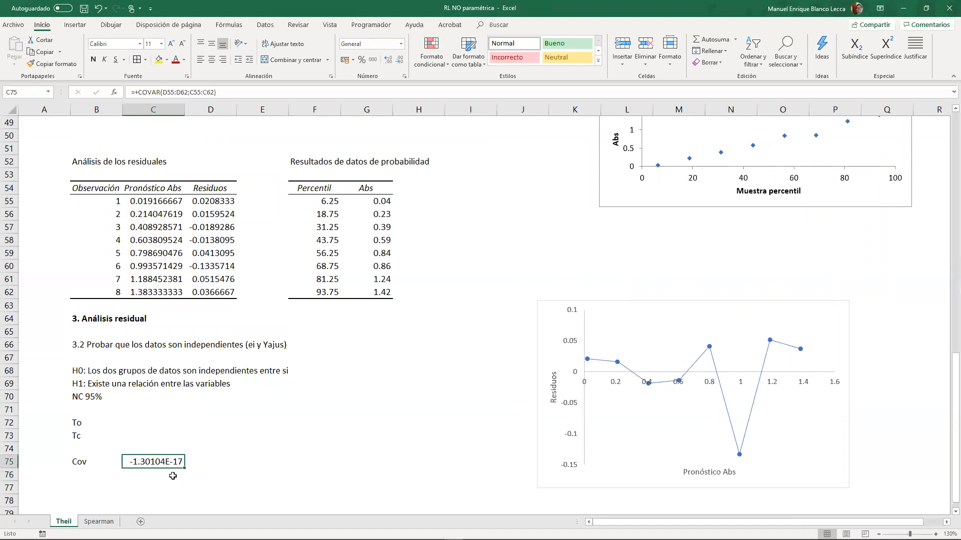
- Enter = 0 as text in D75 beside the covariance value
click(189, 465)
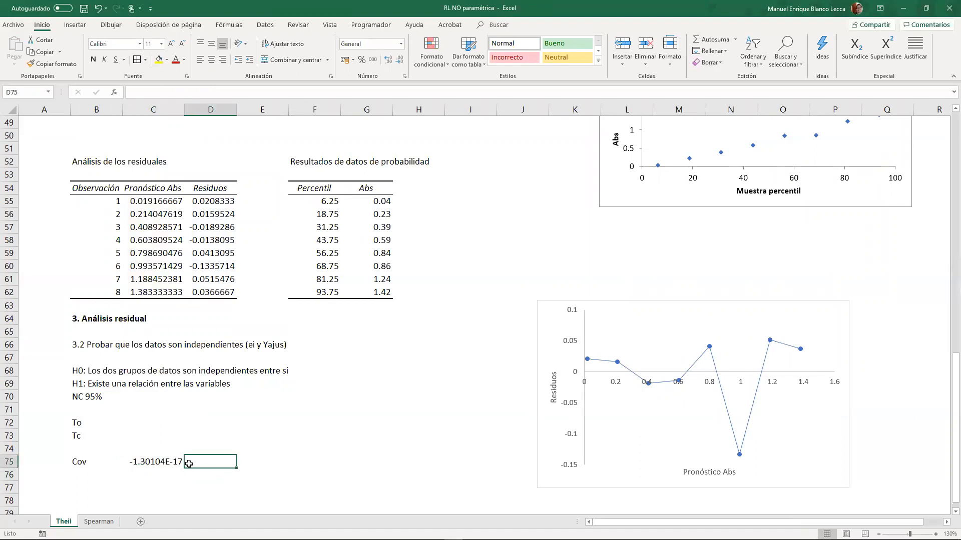
text(=0)
key(Return)
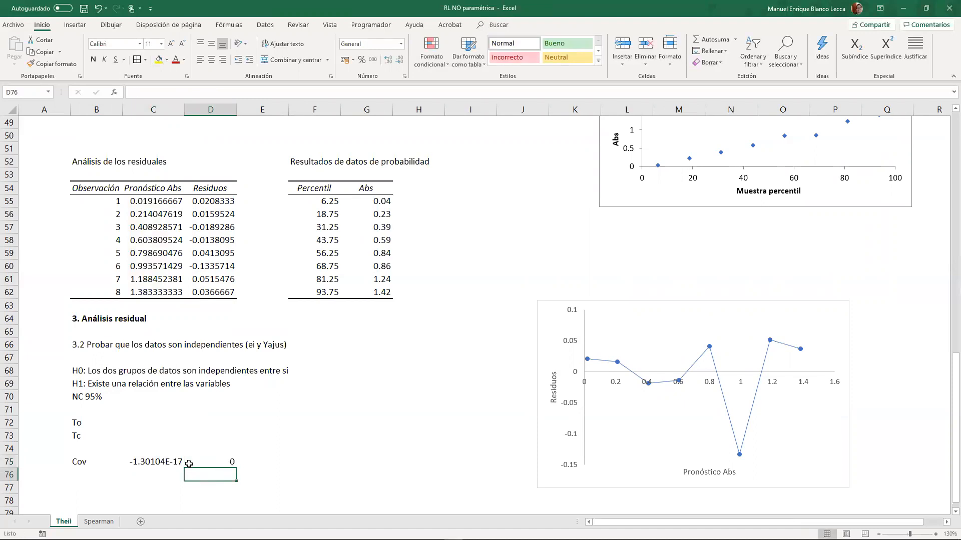
double_click(210, 460)
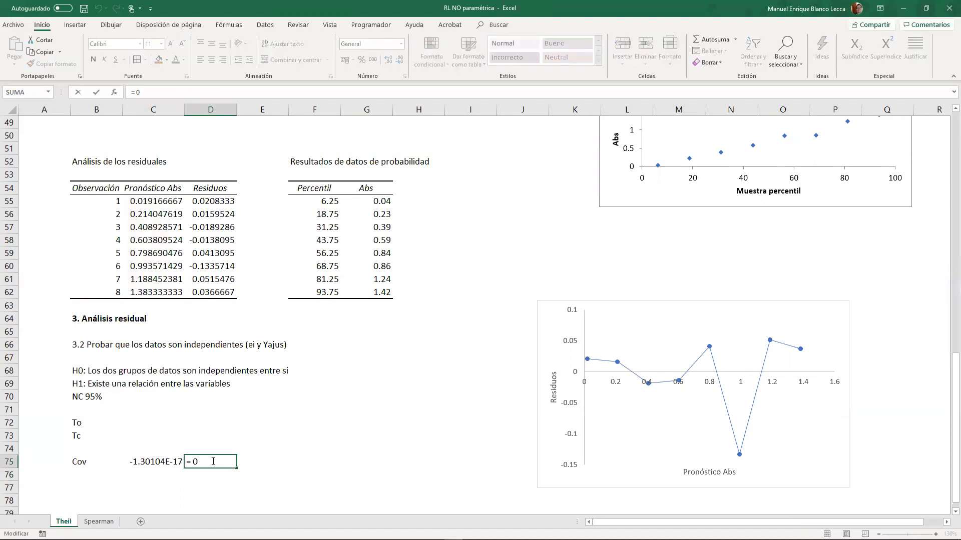
text(')
key(Return)
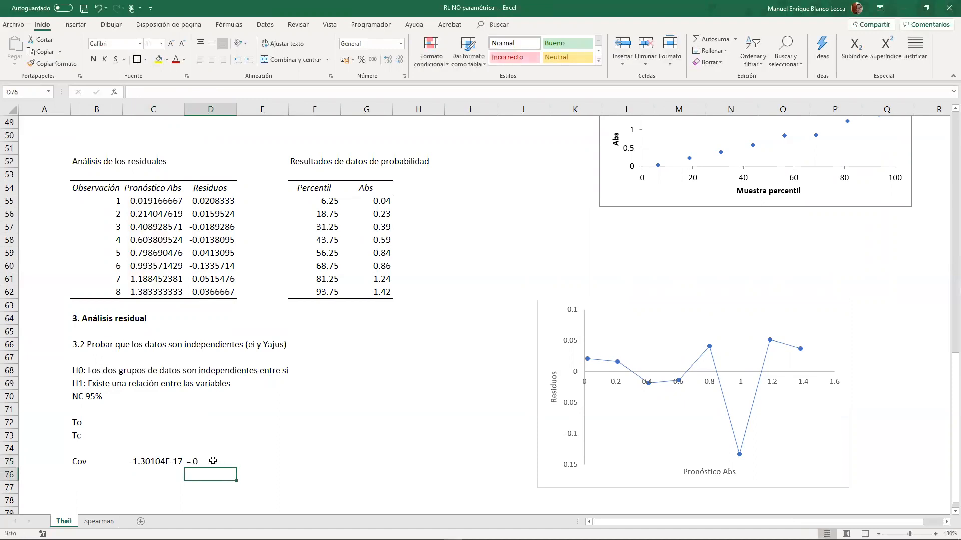
click(229, 459)
click(221, 473)
- Begin a conclusion note in E75 with a → arrow
click(250, 460)
text(<-)
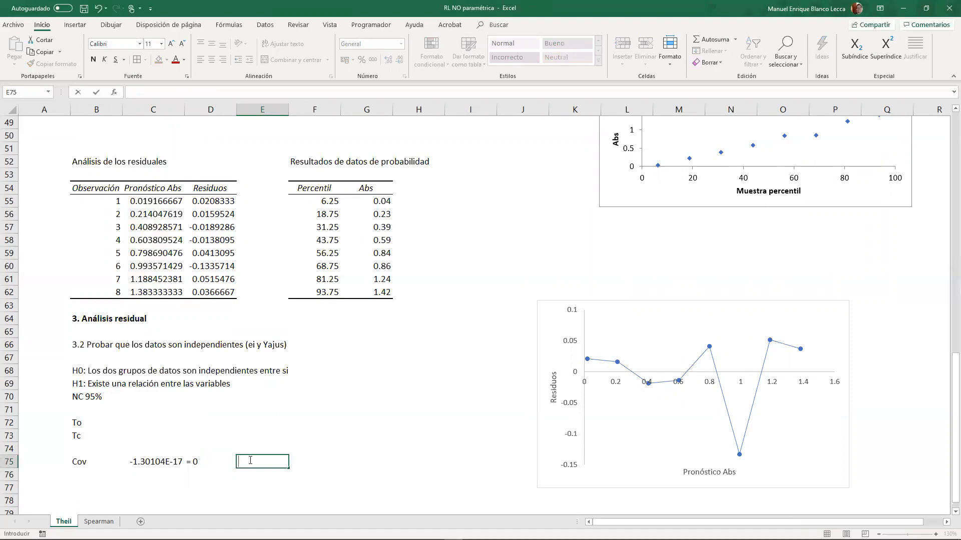
key(alt)
click(260, 453)
double_click(258, 464)
text(↑)
key(BackSpace)
key(BackSpace)
key(BackSpace)
- Complete the E75 note with "no existe correlación entre residuos y pronósticos: residuos independientes" and move the residual chart clear of it
text(no existe correlación entre residuo)
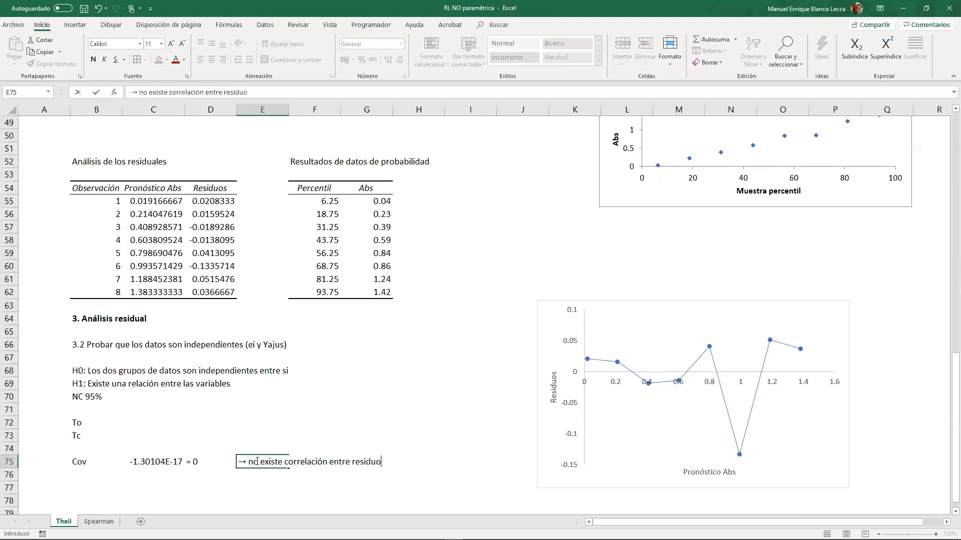
text(s yu)
text(pronósticos: res)
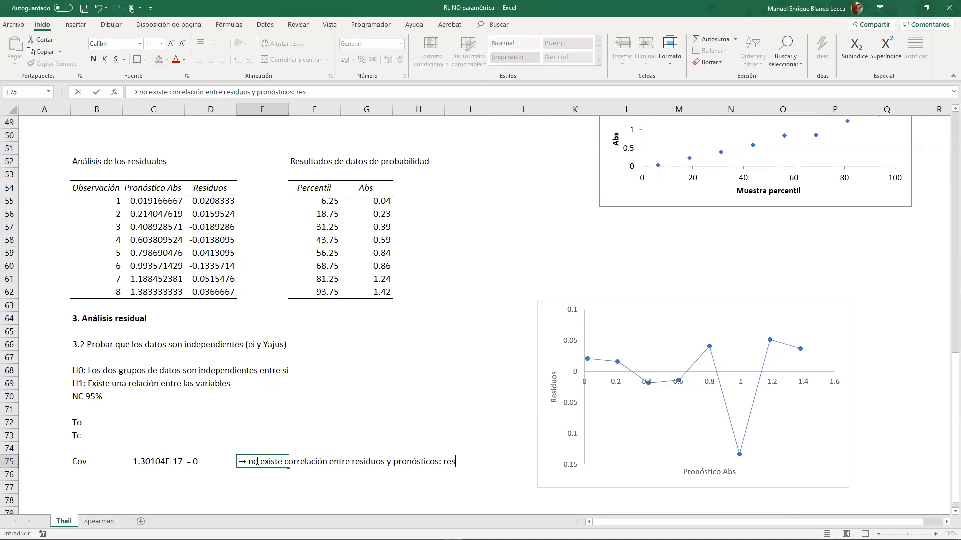
text(iduo)
text(nd)
key(BackSpace)
key(BackSpace)
key(BackSpace)
text(independient)
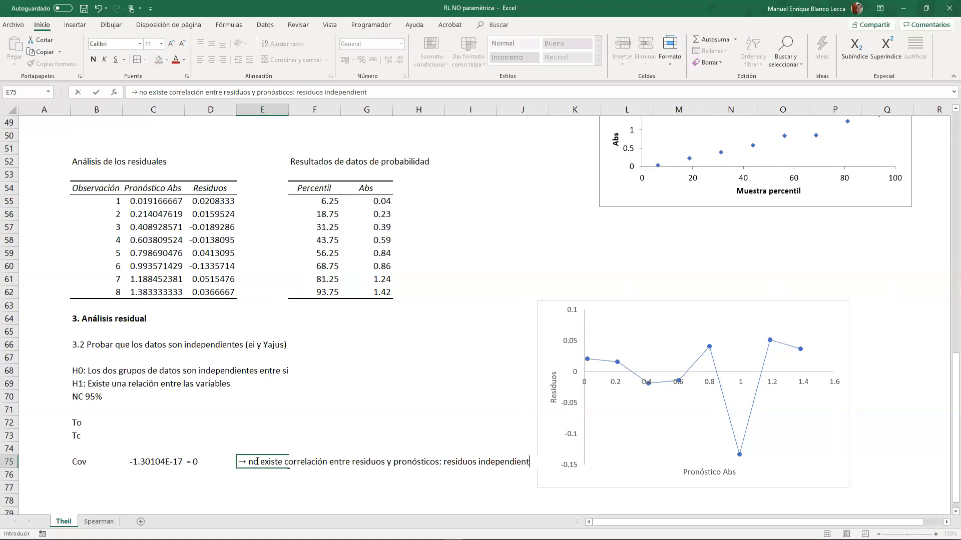
text(res)
key(Return)
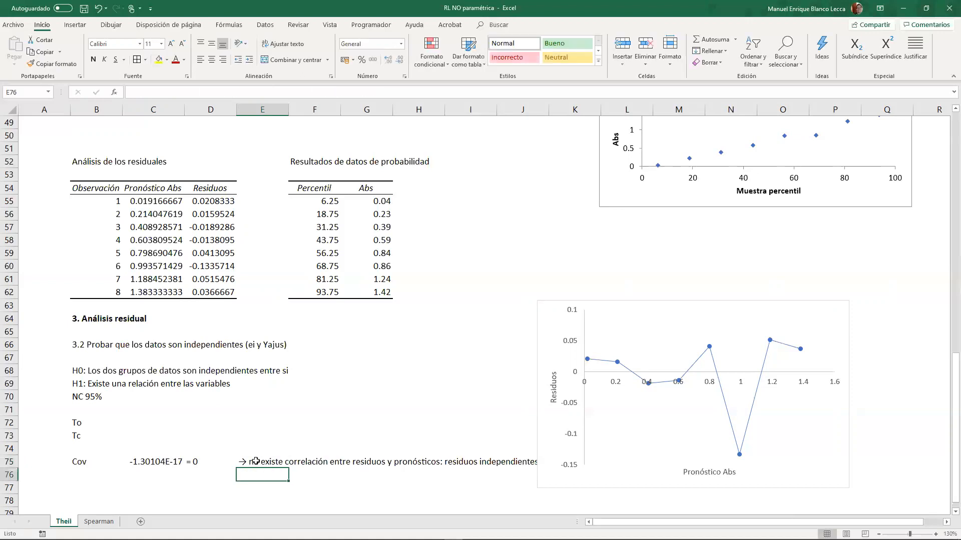
drag(537, 369, 567, 369)
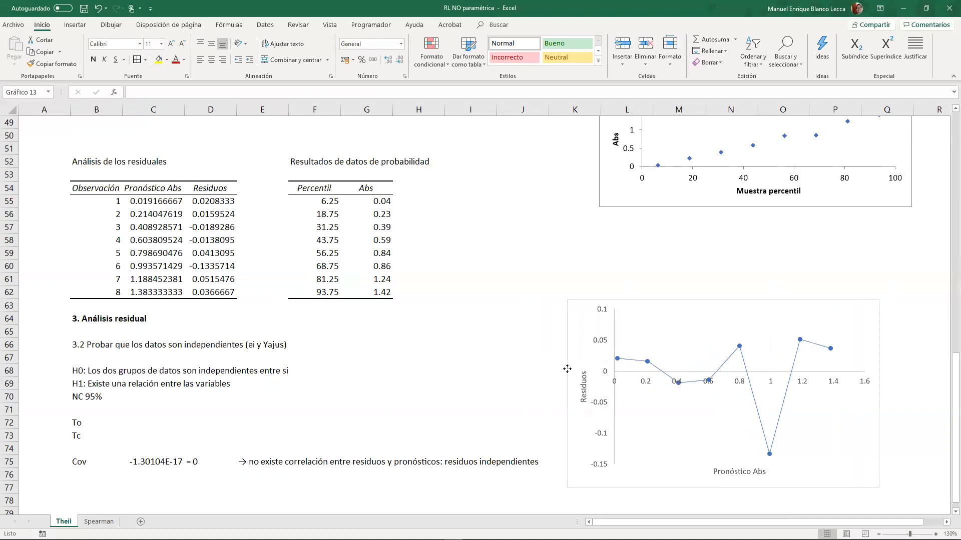
- Start the To formula in C72 with the absolute correlation coefficient, ABS(COEF.DE.CORREL(D55:D62;C55:C62))
click(156, 451)
click(115, 427)
click(144, 421)
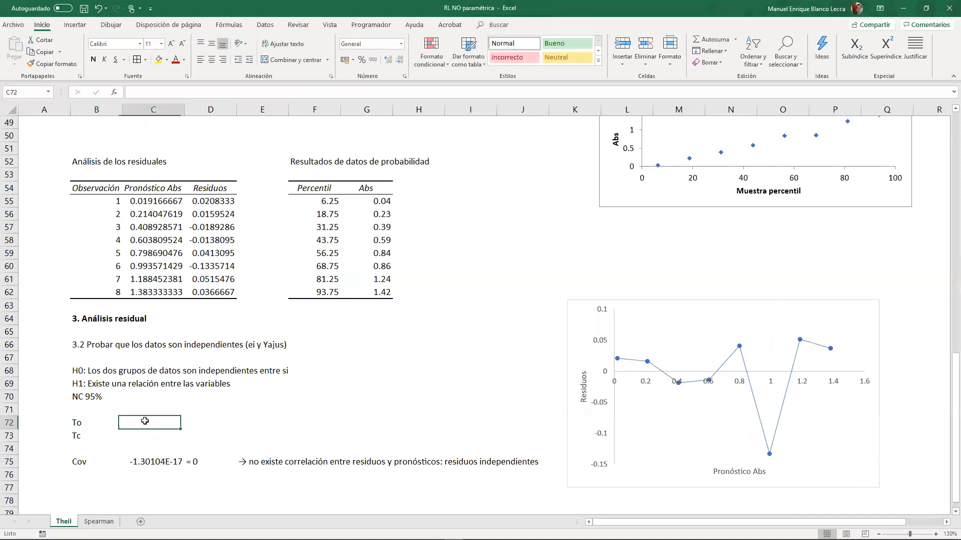
text(+ab)
key(Tab)
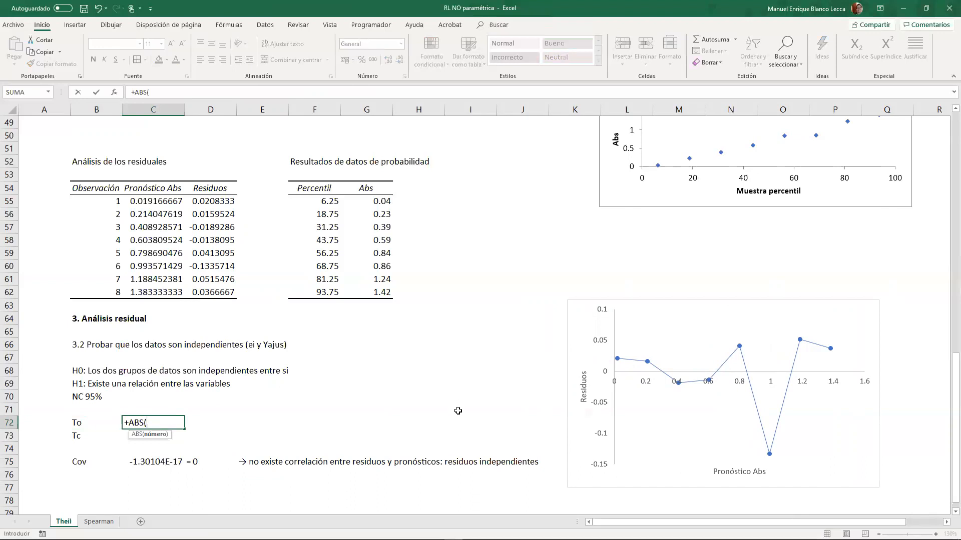
text(coe)
key(Tab)
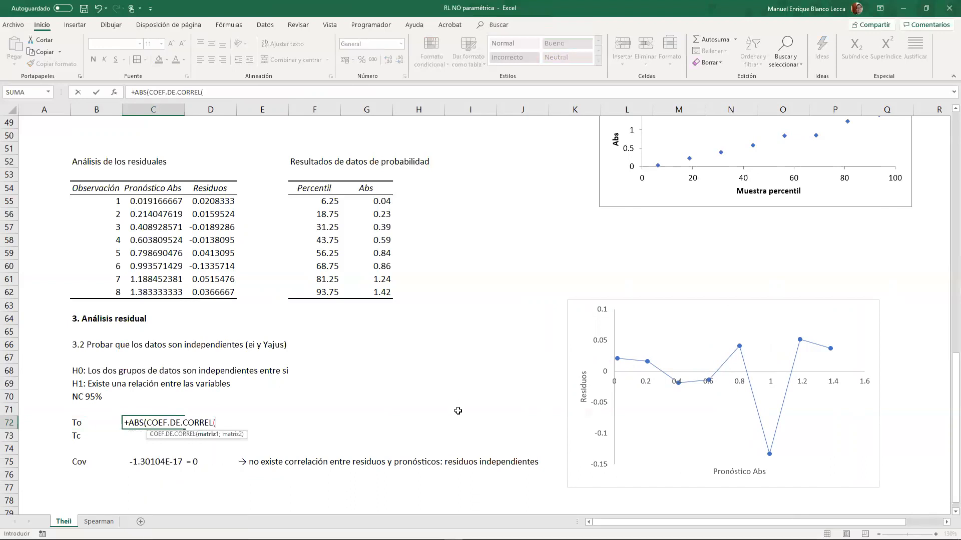
drag(196, 201, 200, 290)
text(;)
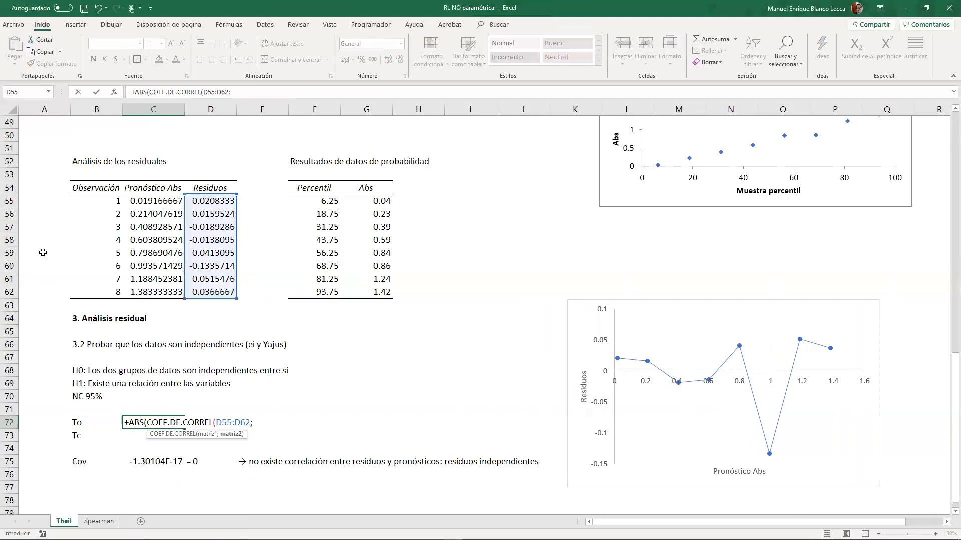
click(141, 200)
drag(145, 272, 150, 294)
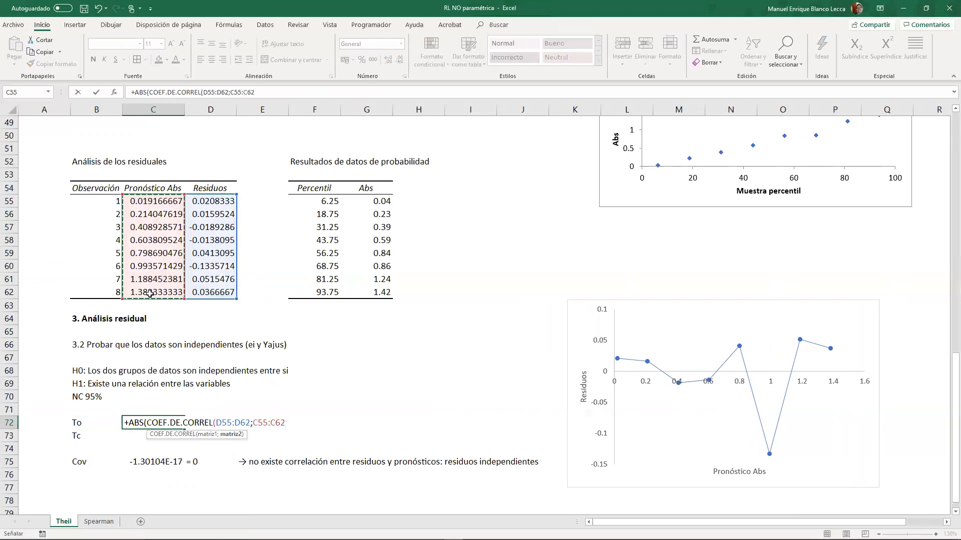
text()))
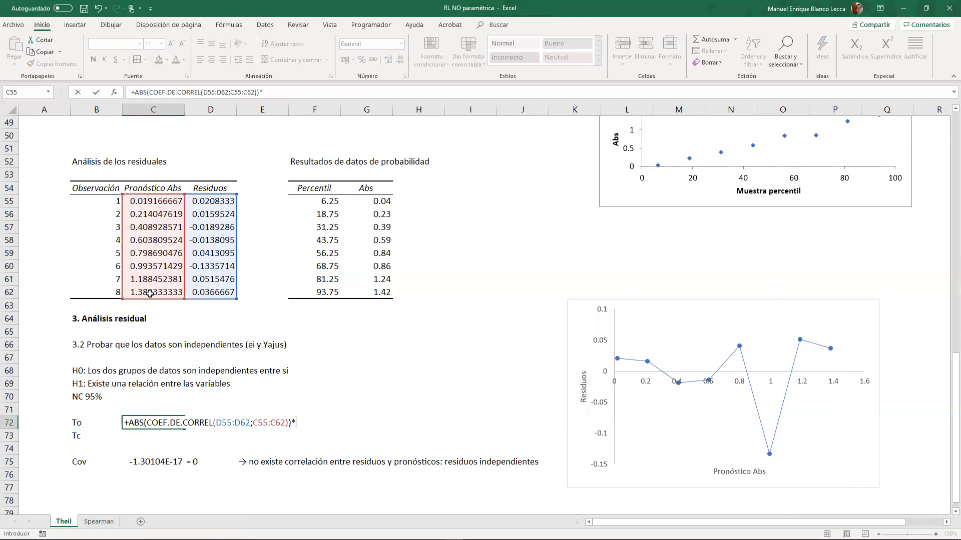
text(*RAIZ()
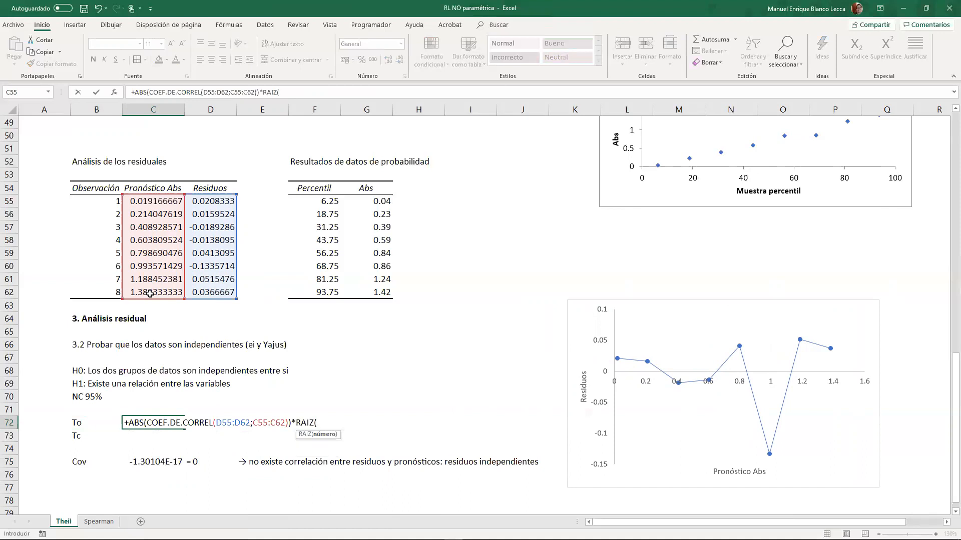
text(CONTAR()
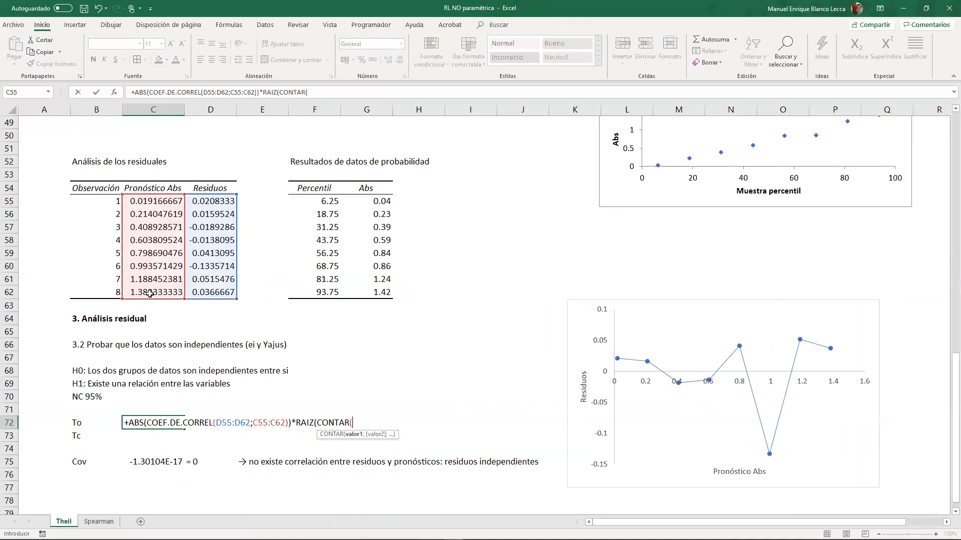
- Multiply the To formula in C72 by RAIZ(CONTAR(C55:C62)-2)
drag(136, 201, 145, 289)
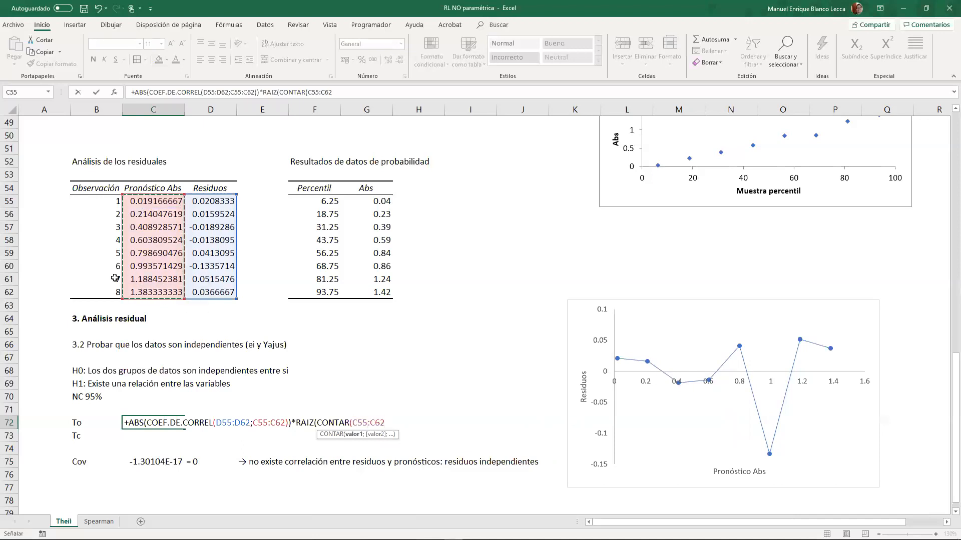
text()-2)
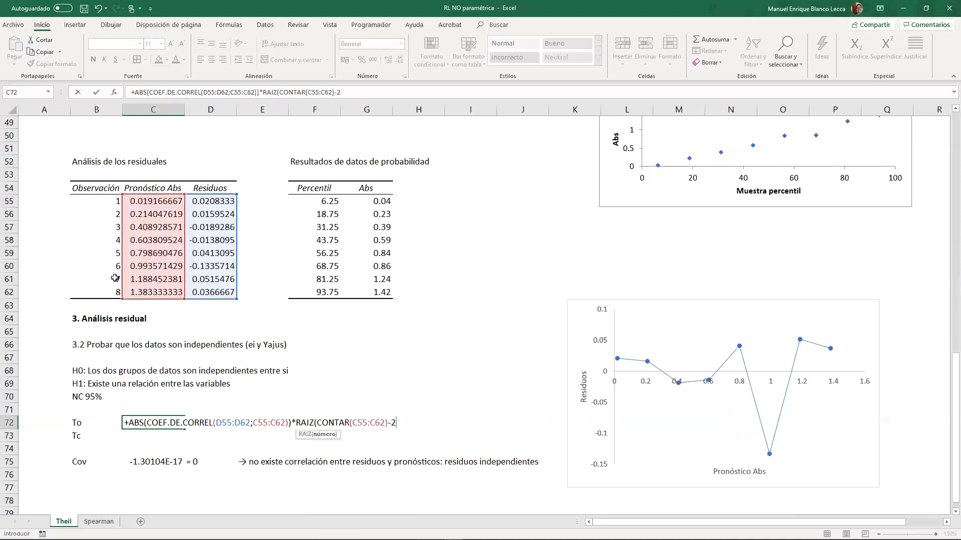
text()raiz)
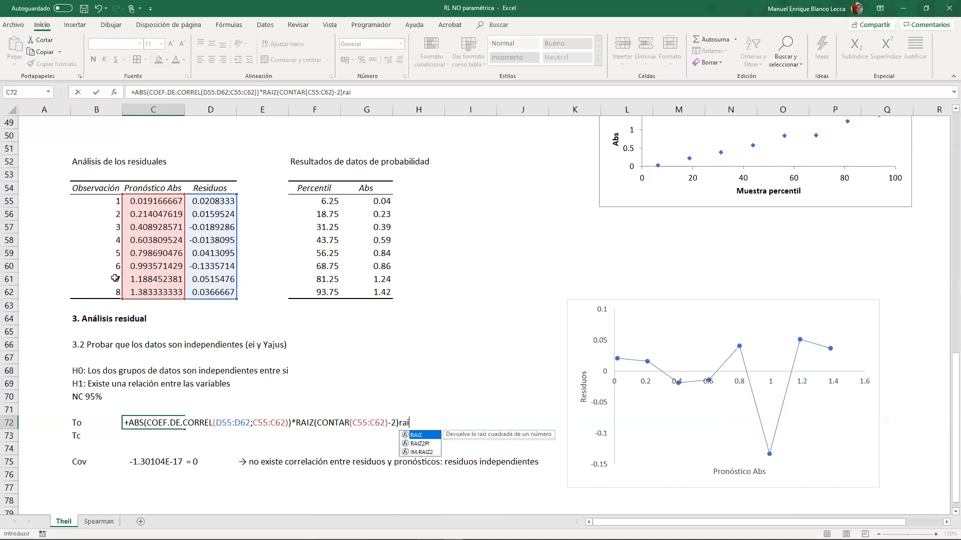
- Divide the To formula in C72 by RAIZ(1-COEFICIENTE.R2(D55:D62;C55:C62)) and enter it
key(BackSpace)
key(BackSpace)
key(BackSpace)
text(/r)
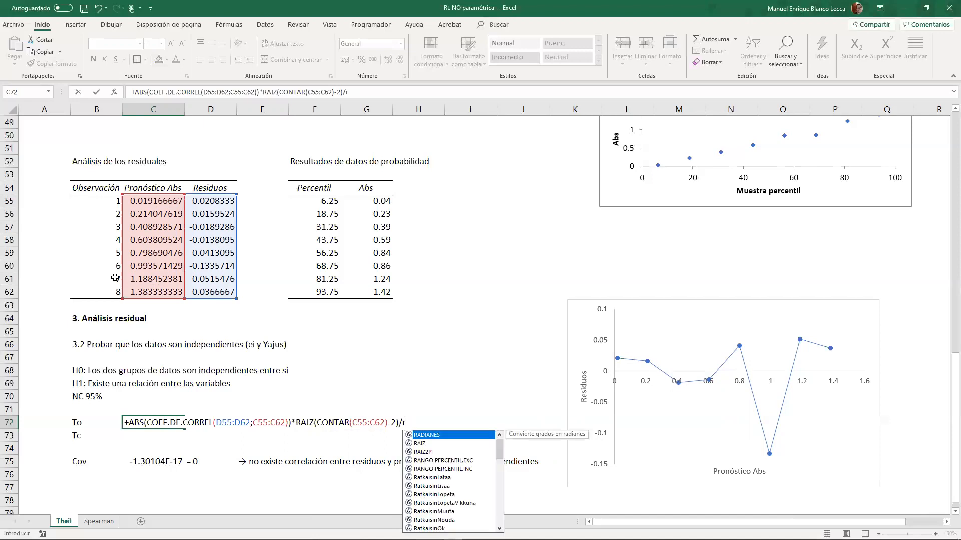
text(aiz)
key(Tab)
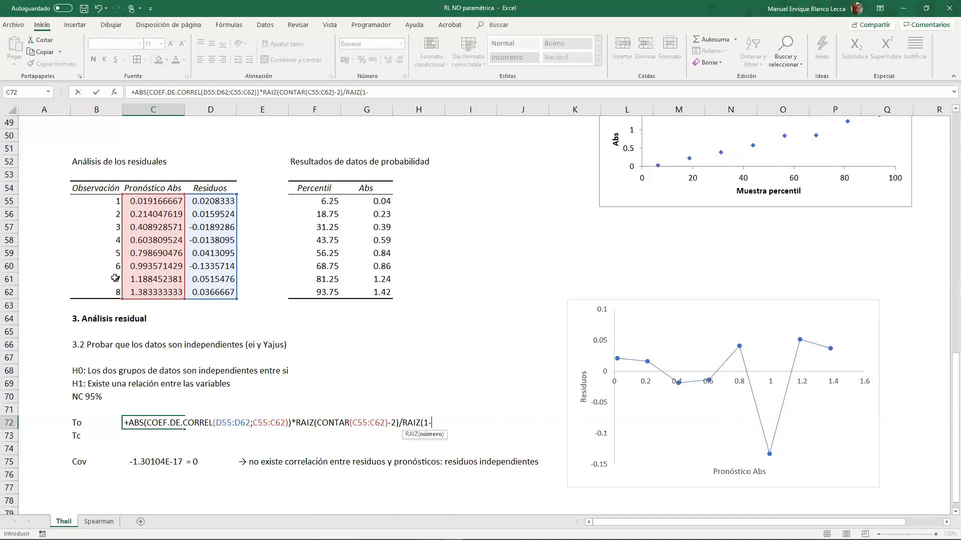
text(1-coe)
key(Down)
key(Down)
key(Down)
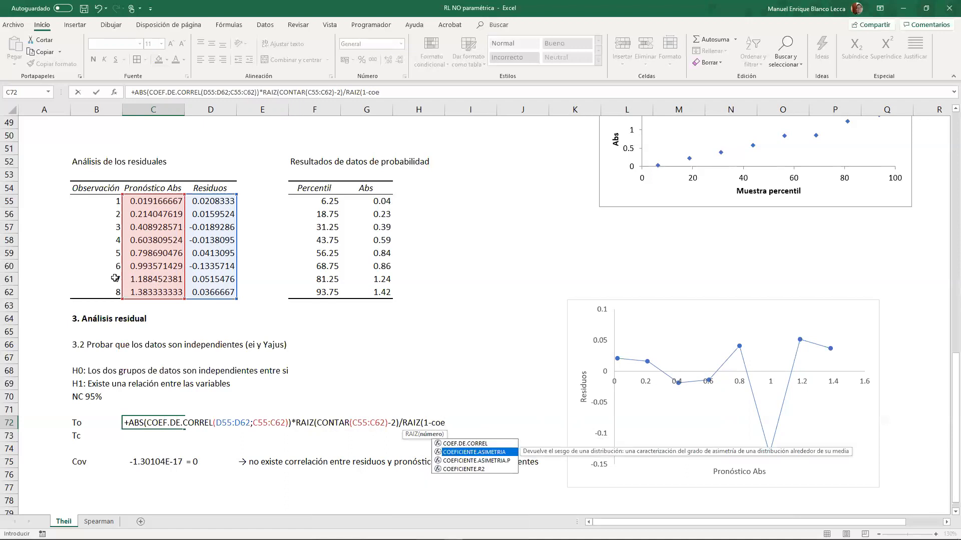
key(Tab)
drag(203, 200, 205, 294)
text(;)
drag(170, 202, 167, 292)
text())
key(Return)
key(Up)
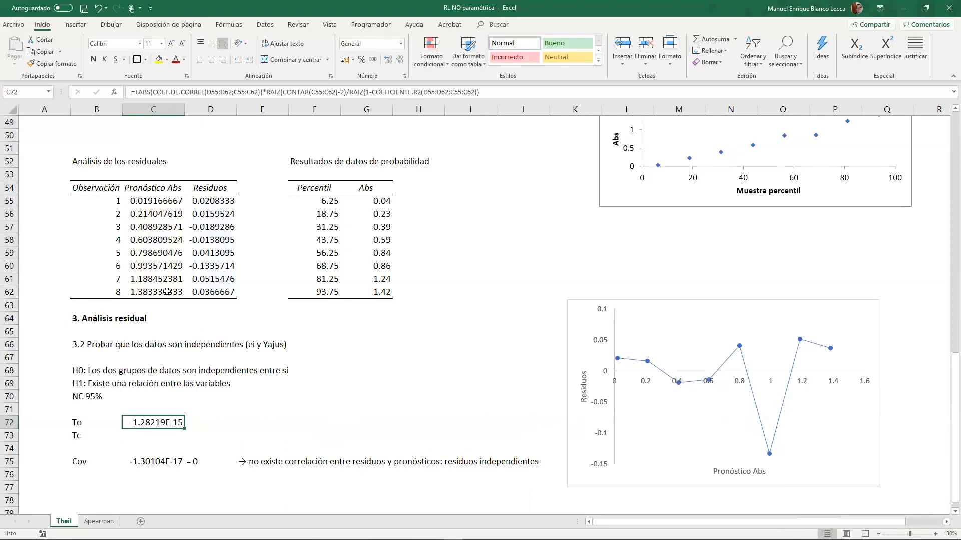
- Start the Tc formula in C73 with the two-tailed inverse t function INV.T.2C
key(Down)
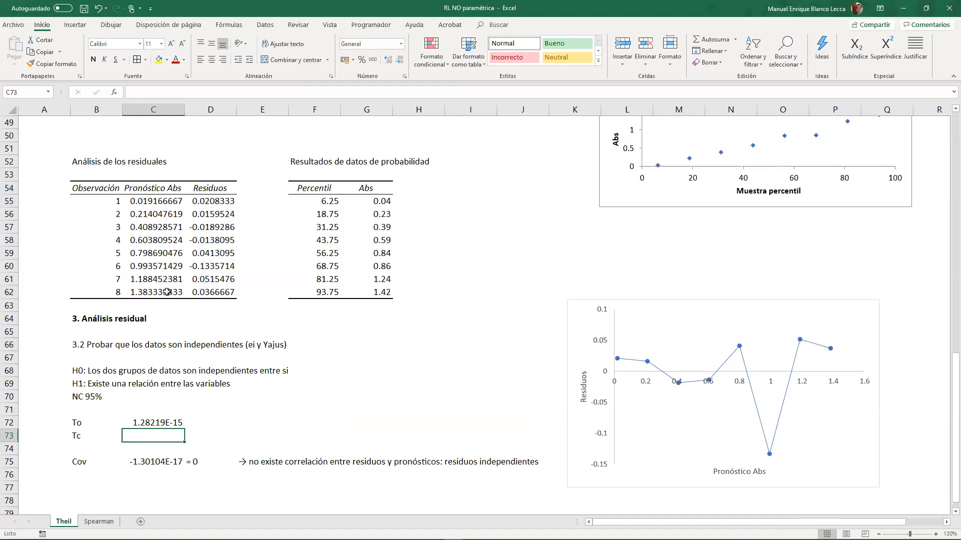
scroll(167, 292, up, 16)
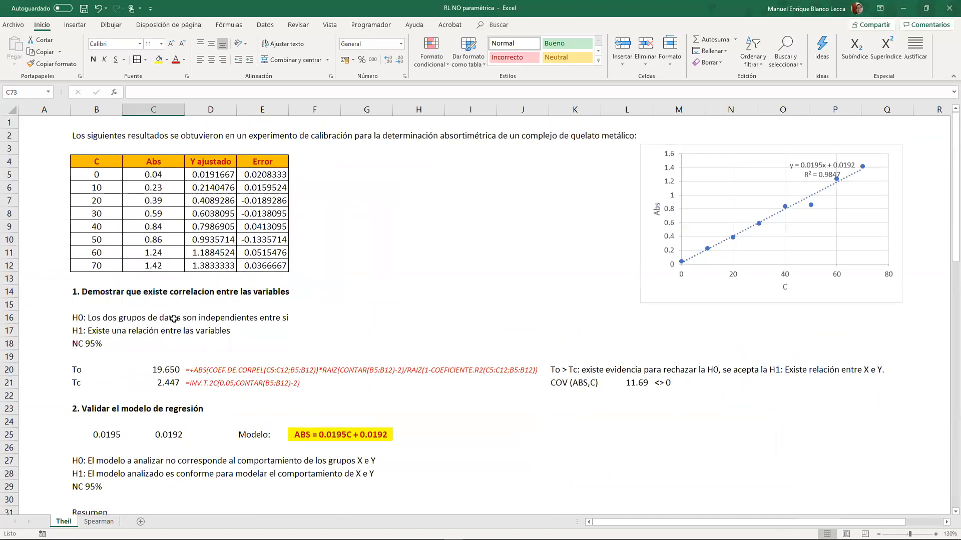
scroll(150, 383, down, 20)
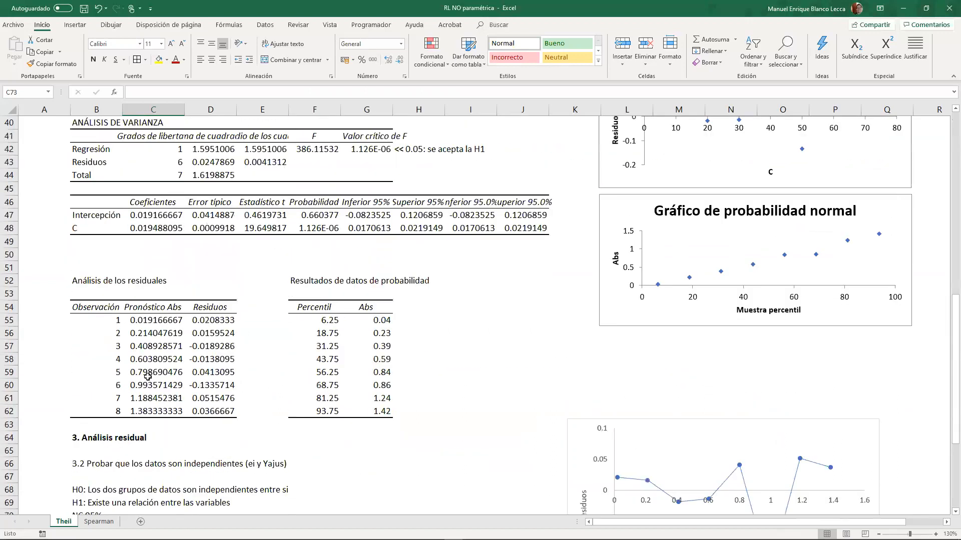
scroll(145, 376, up, 4)
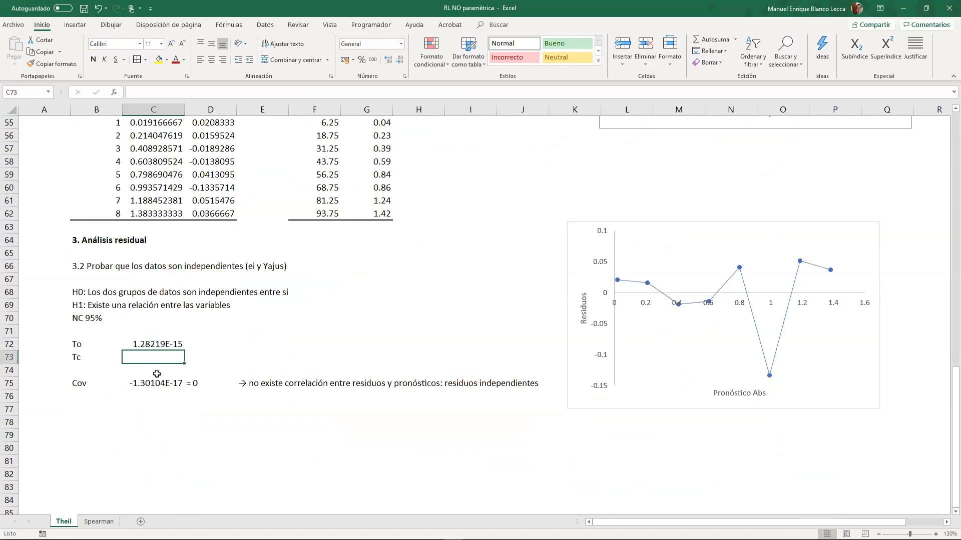
scroll(156, 374, up, 1)
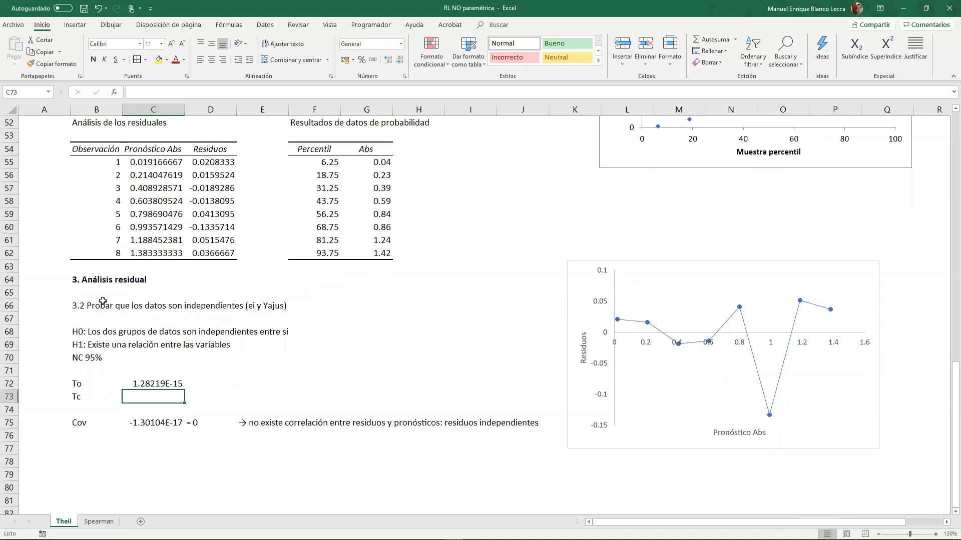
text(+inv.e)
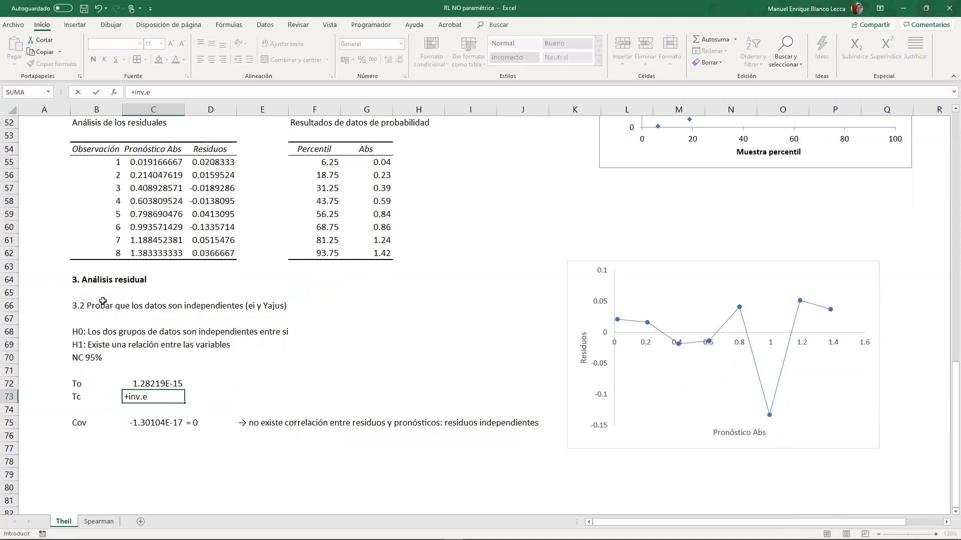
key(BackSpace)
text(t.)
key(Down)
key(Tab)
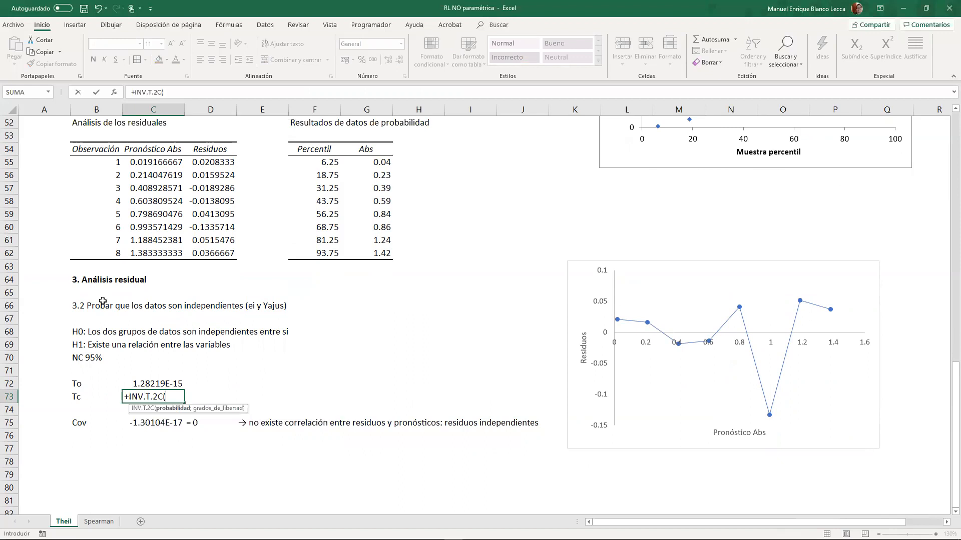
- Complete the Tc formula in C73 with probability 0.05 and CONTAR(B55:B62)-2 degrees of freedom, and enter it
text(0.05;cont)
key(Tab)
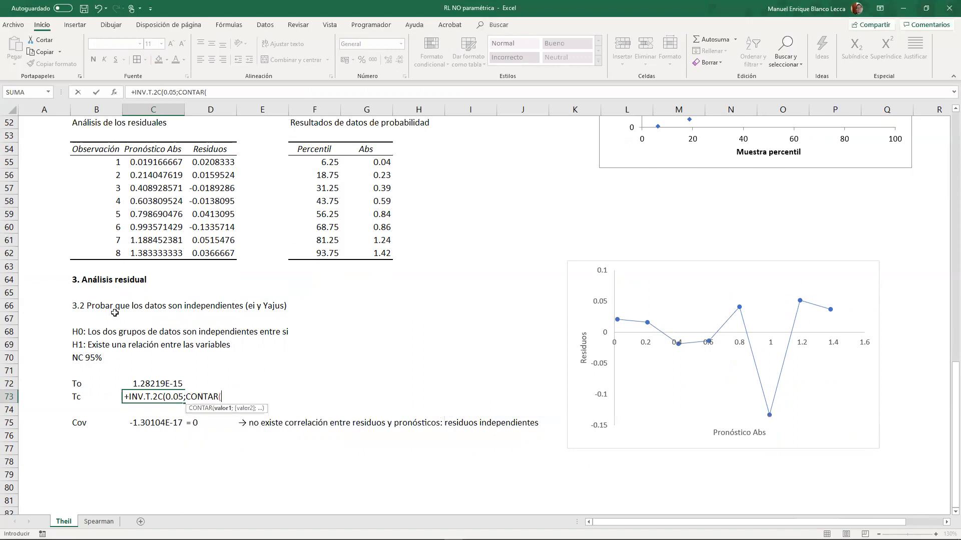
drag(106, 164, 98, 250)
text(-2))
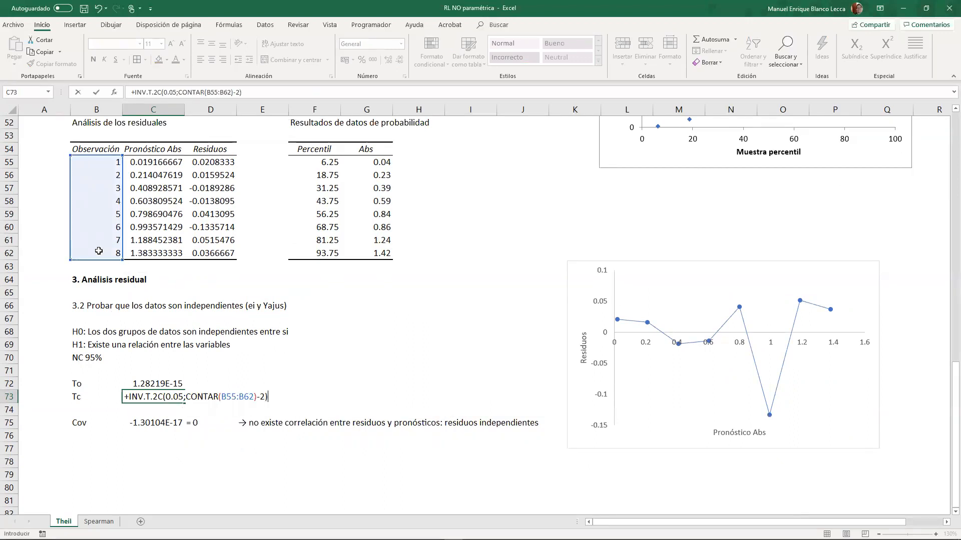
key(Return)
click(138, 396)
scroll(185, 427, up, 17)
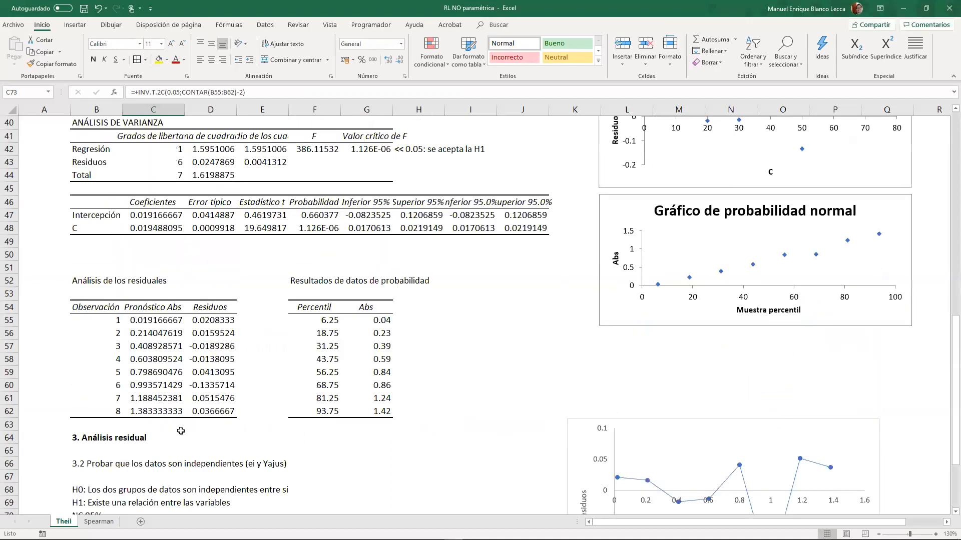
scroll(175, 380, down, 17)
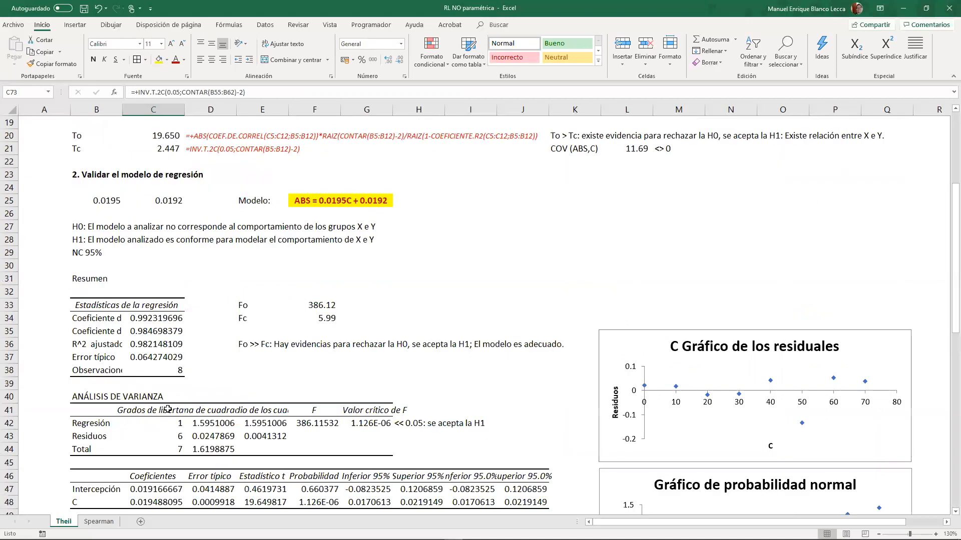
click(208, 399)
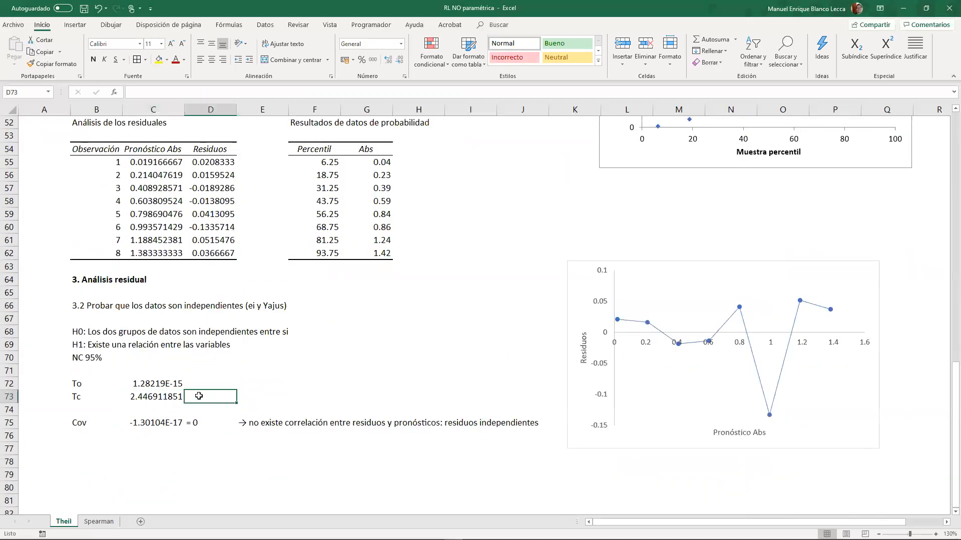
click(153, 400)
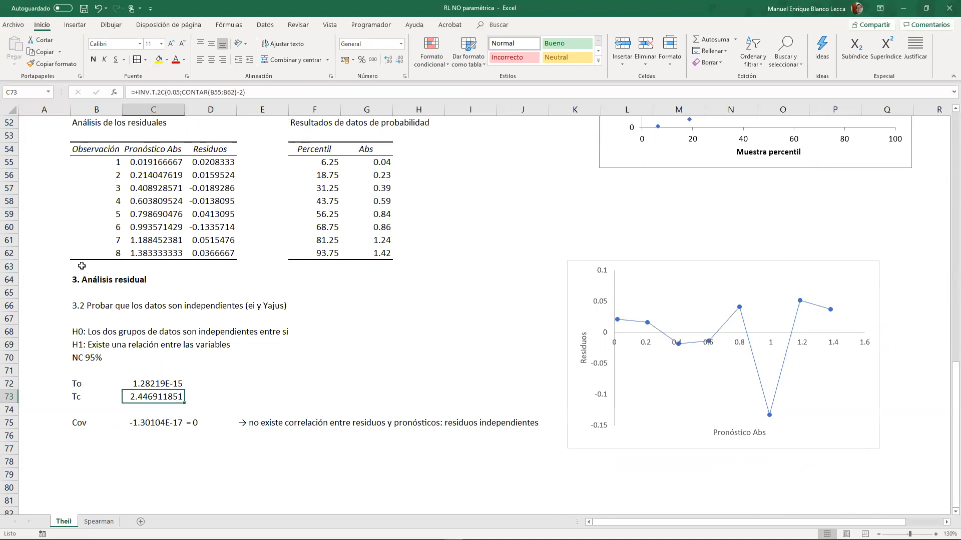
- Start a conclusion note in E72 with "To << Tc:"
click(198, 387)
click(271, 386)
click(230, 374)
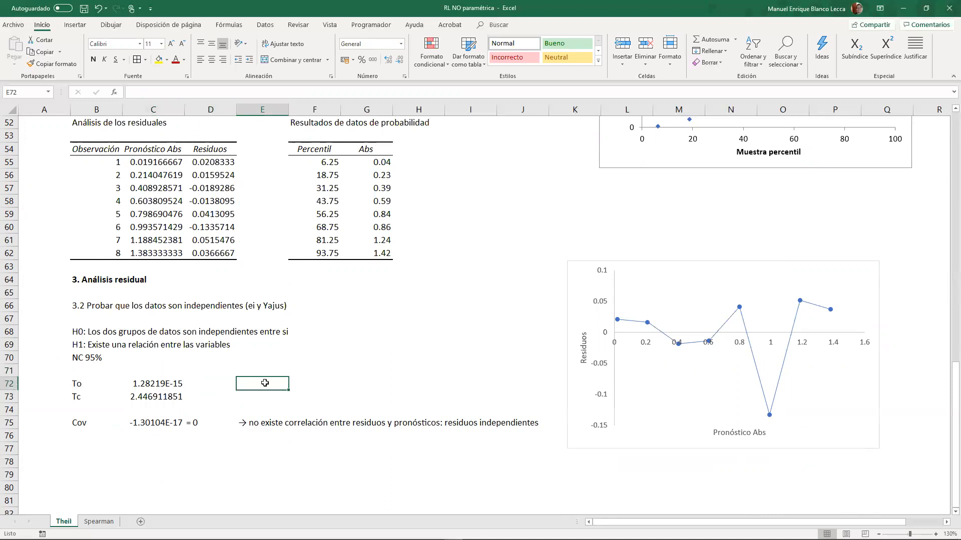
double_click(265, 383)
text(To)
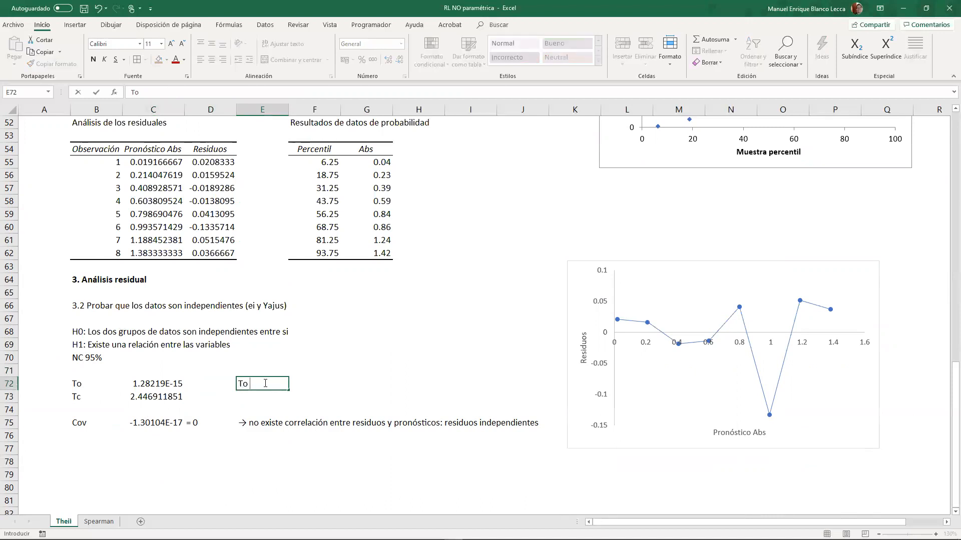
key(BackSpace)
key(BackSpace)
- Sketch a blue two-tailed distribution curve over the sheet, marking α/2 at both tails and 0 at the center
mouse_move(426, 237)
mouse_down()
mouse_move(669, 243)
mouse_move(432, 228)
mouse_move(575, 203)
mouse_move(691, 233)
mouse_up()
drag(636, 243, 657, 210)
mouse_move(701, 188)
mouse_down()
mouse_move(715, 204)
mouse_move(745, 205)
mouse_up()
drag(434, 203, 427, 251)
mouse_move(419, 189)
mouse_down()
mouse_move(444, 191)
mouse_move(437, 198)
mouse_up()
drag(439, 190, 458, 199)
click(484, 200)
drag(547, 163, 524, 289)
drag(543, 128, 549, 129)
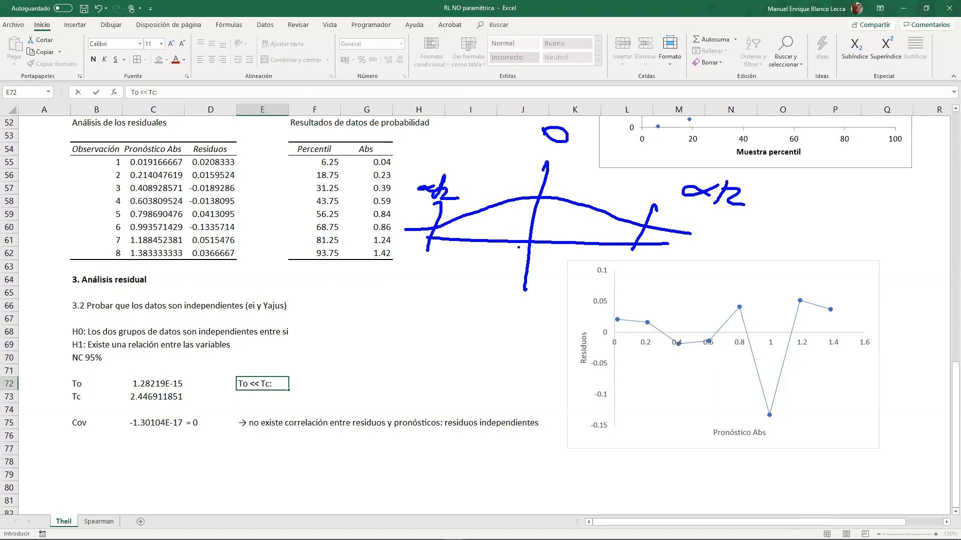
- Shade the acceptance region in red, label the acceptance and rejection regions and -∞/+∞, and clear the screen drawing
click(530, 240)
drag(505, 215, 456, 229)
mouse_move(523, 216)
mouse_down()
mouse_move(493, 231)
mouse_move(517, 233)
mouse_up()
mouse_move(581, 219)
mouse_down()
mouse_move(576, 231)
mouse_move(613, 230)
mouse_move(593, 198)
mouse_move(630, 207)
mouse_up()
mouse_move(660, 236)
mouse_down()
mouse_move(693, 246)
mouse_move(716, 238)
mouse_move(726, 254)
mouse_up()
drag(740, 236, 757, 255)
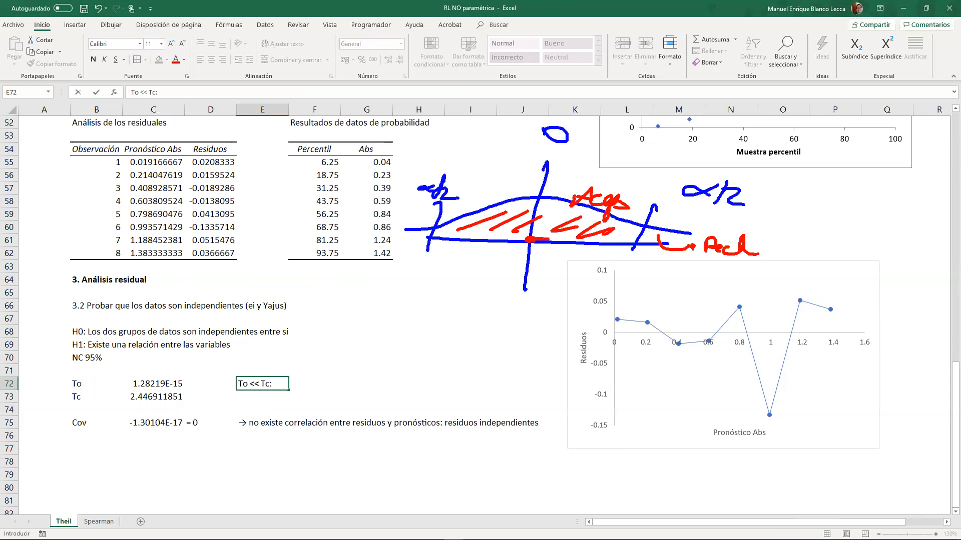
drag(565, 199, 588, 191)
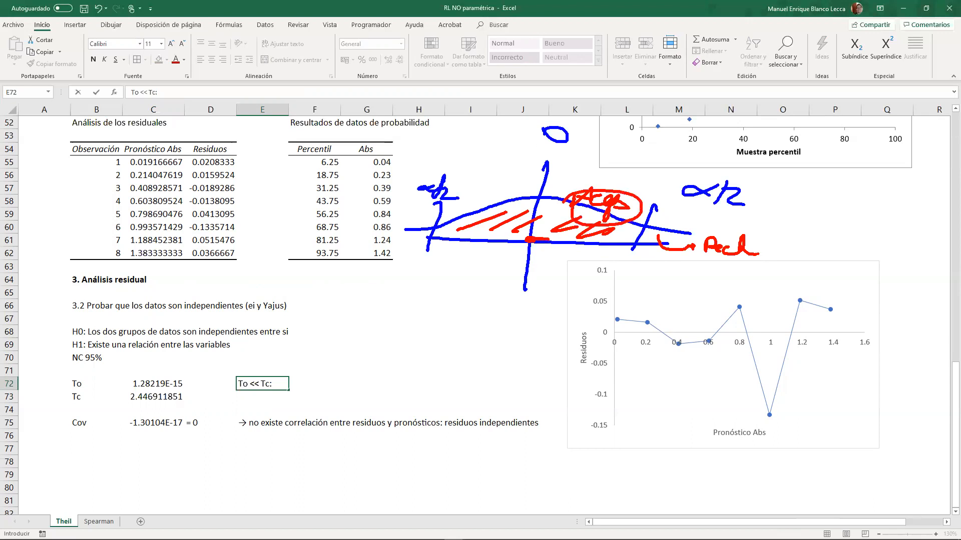
drag(627, 263, 625, 276)
drag(617, 270, 668, 270)
drag(389, 257, 452, 261)
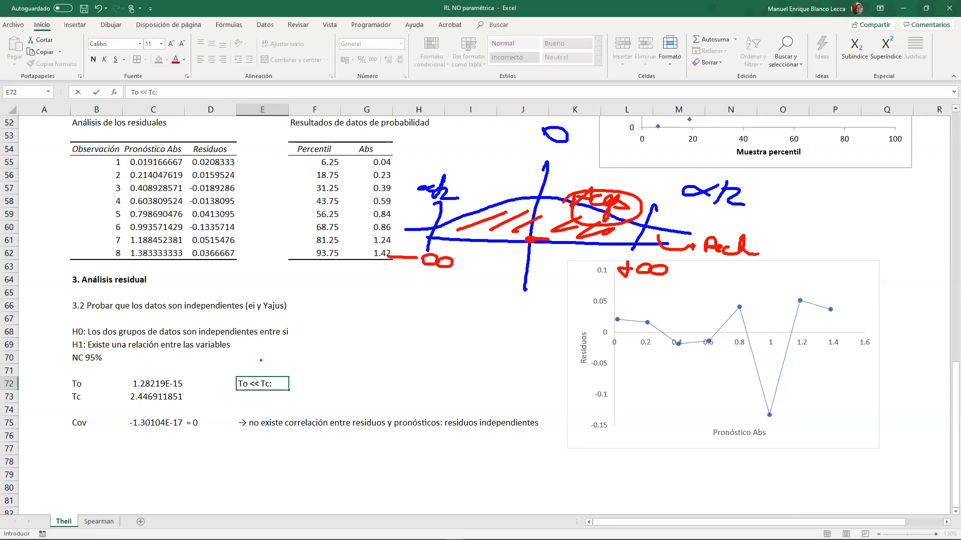
drag(253, 365, 299, 354)
key(Escape)
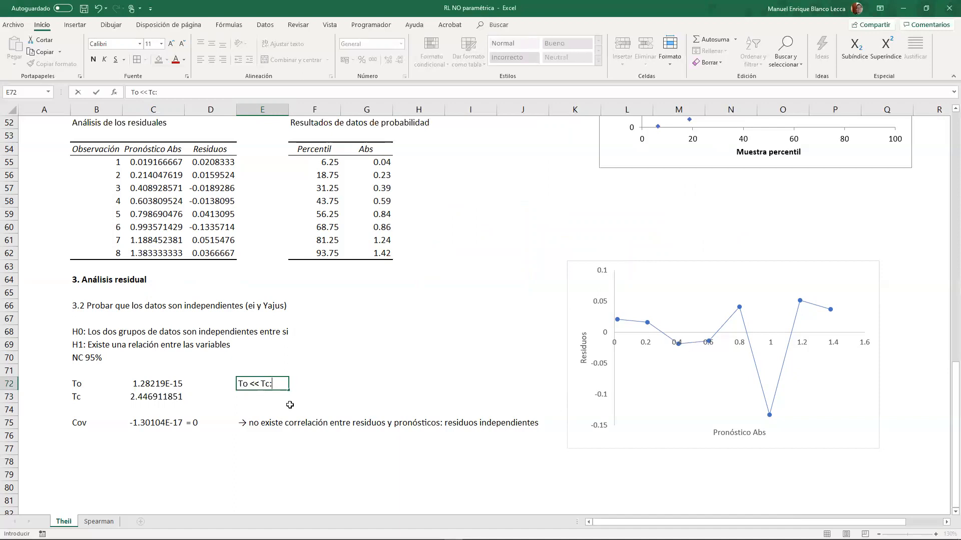
- Continue the E72 note with "No hay evidencia para rechazar la H0: se acepta la H0"
text(No hay evidencia )
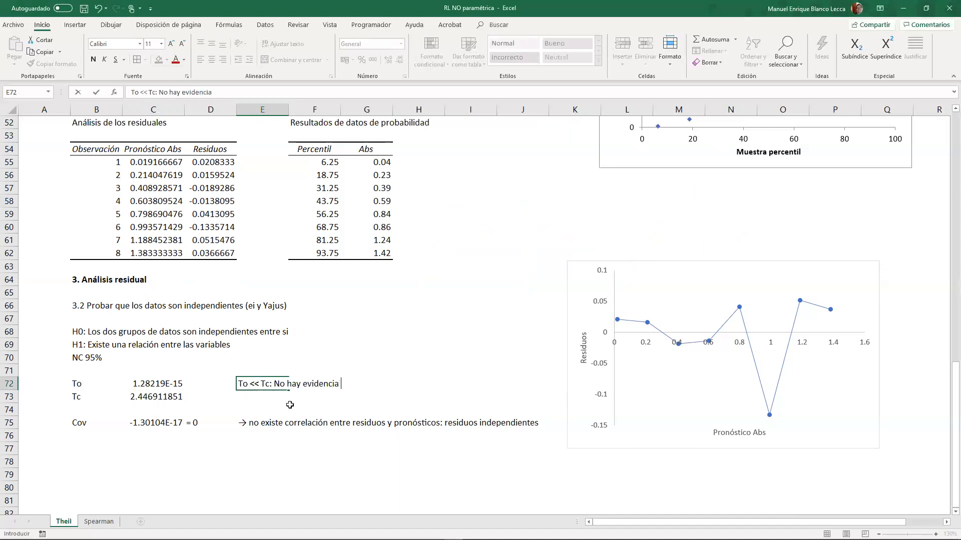
text(àra)
key(BackSpace)
key(BackSpace)
key(BackSpace)
text(para rechazar la )
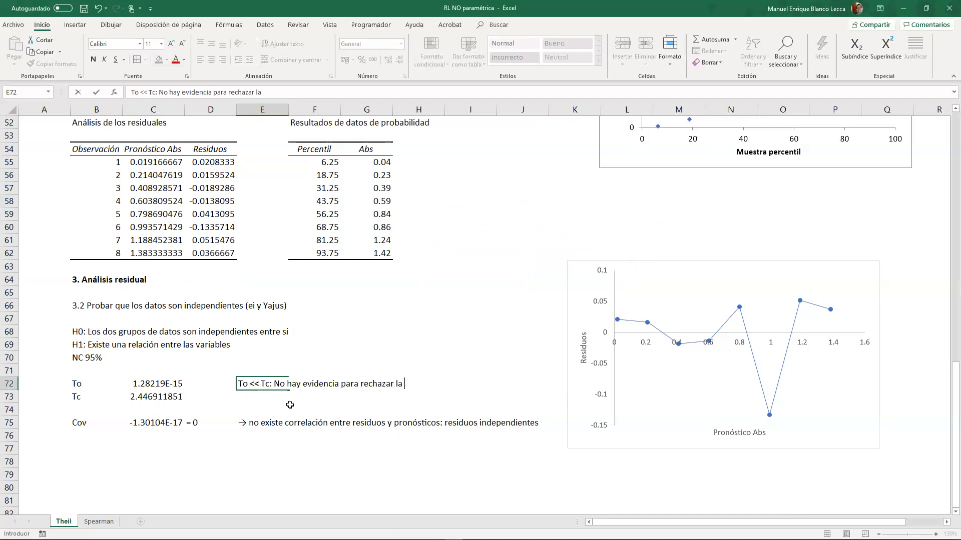
text(H0)
text(: se acepta la H0:)
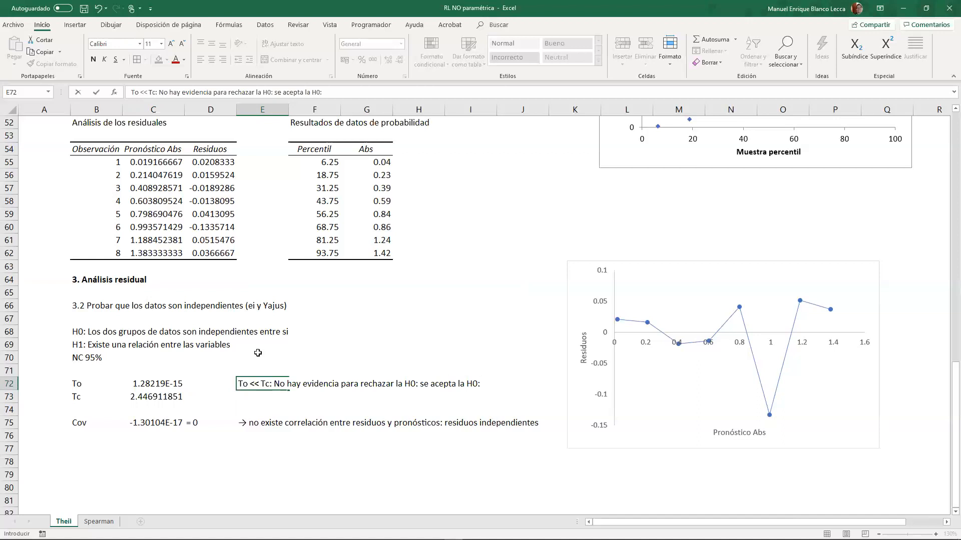
- Finish the E72 note with "los grupos son independientes" and move the residual chart clear of the text
text(s gru)
text(ipo)
key(BackSpace)
key(BackSpace)
key(BackSpace)
text(pos sn independientes)
key(Return)
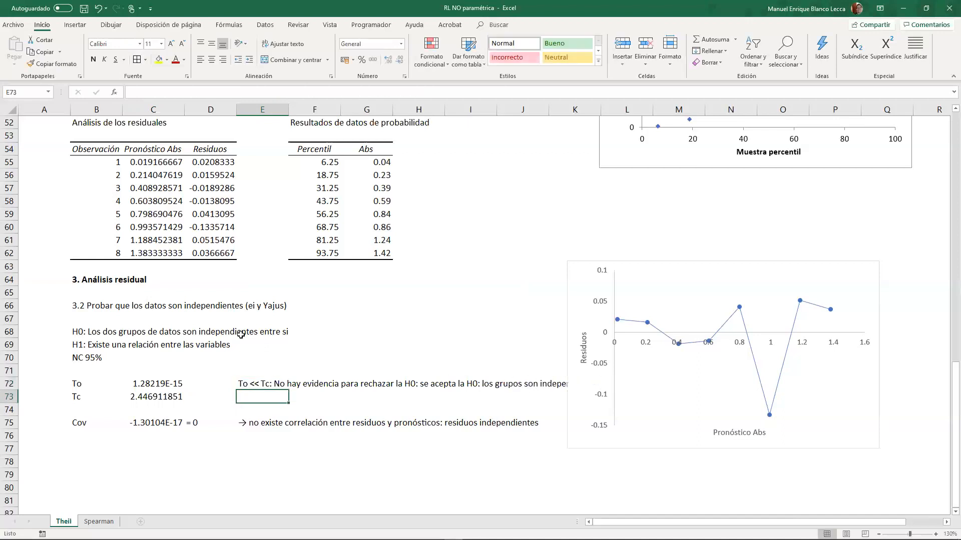
drag(569, 274, 618, 273)
click(471, 320)
- Copy the C and Abs calibration data with headers, B4:C12
scroll(395, 318, up, 3)
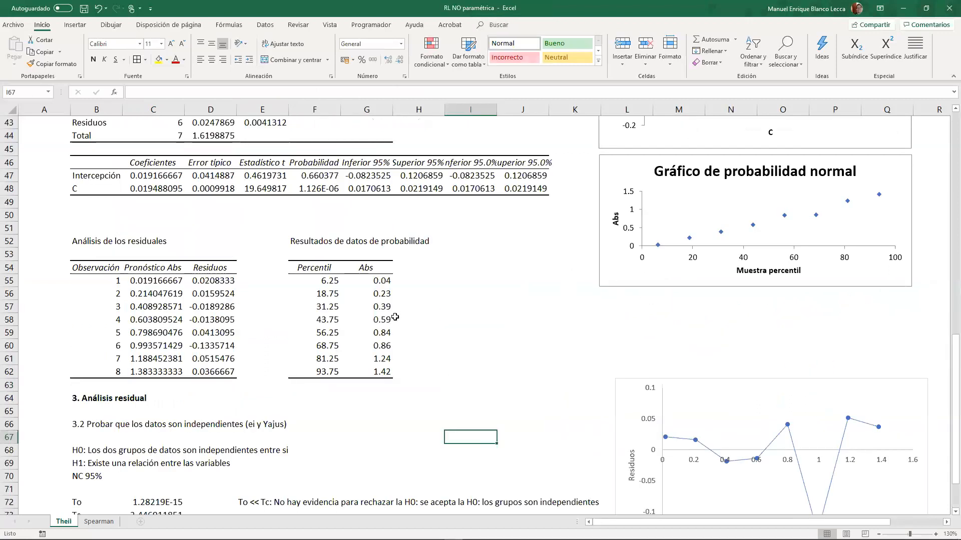
scroll(395, 317, up, 14)
click(105, 163)
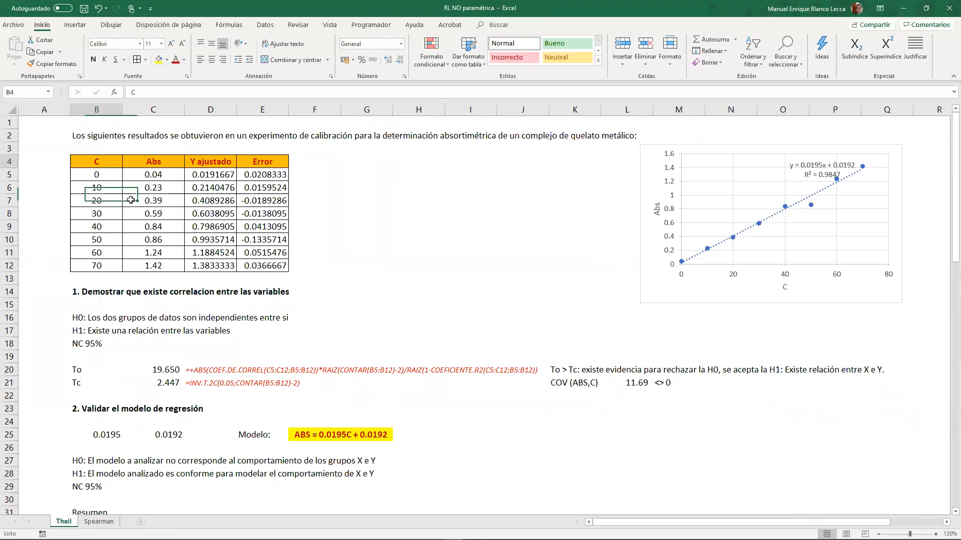
drag(130, 200, 165, 268)
key(ctrl+c)
scroll(337, 327, down, 7)
scroll(337, 327, up, 7)
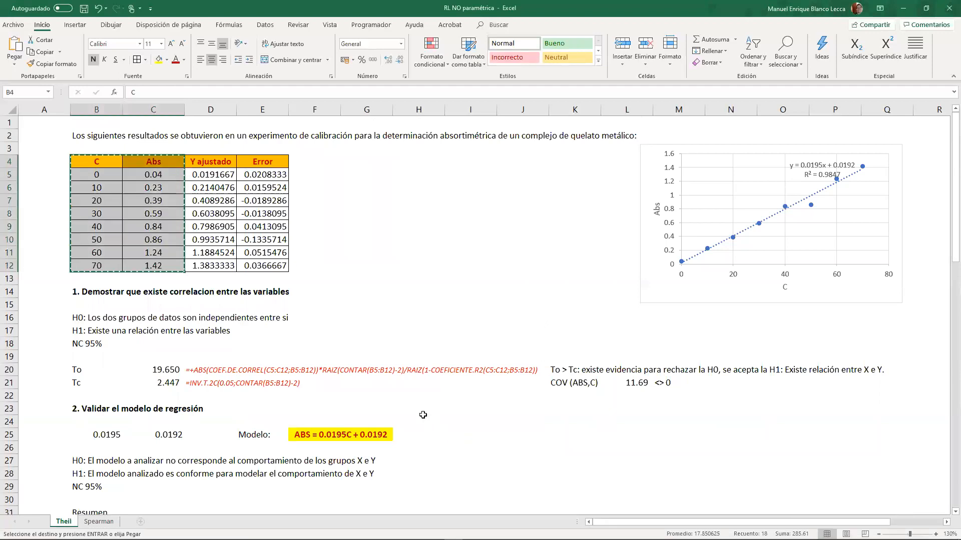
- Switch to Minitab and paste the copied C and Abs data into worksheet columns C1 and C2
scroll(319, 322, down, 9)
scroll(319, 323, down, 10)
click(245, 396)
click(140, 376)
click(121, 375)
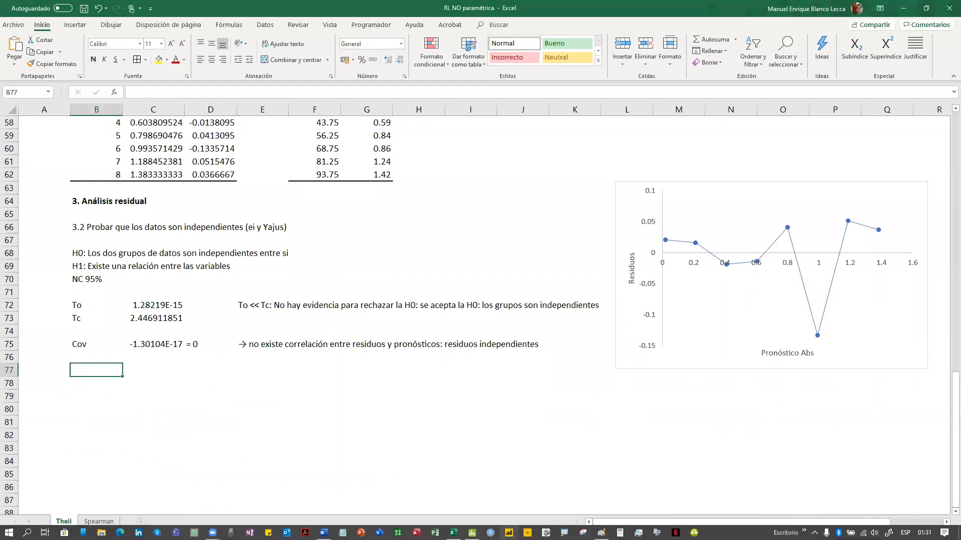
click(472, 533)
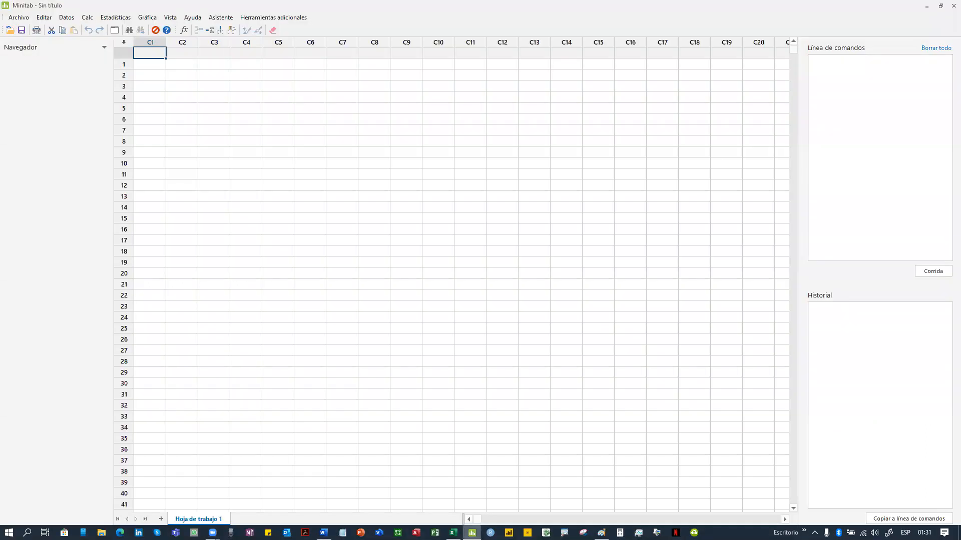
key(ctrl+v)
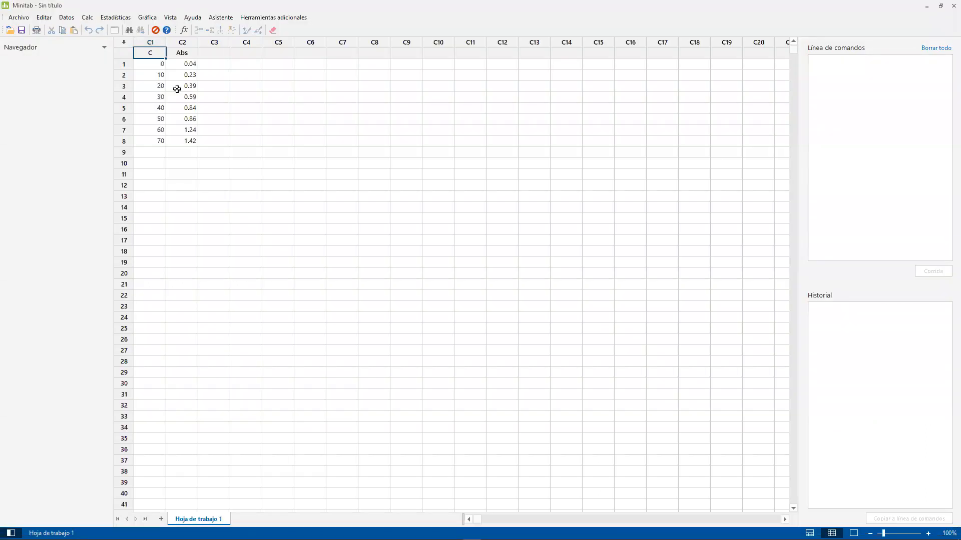
- Create a simple scatterplot with Abs as the Y variable and C as the X variable
click(105, 19)
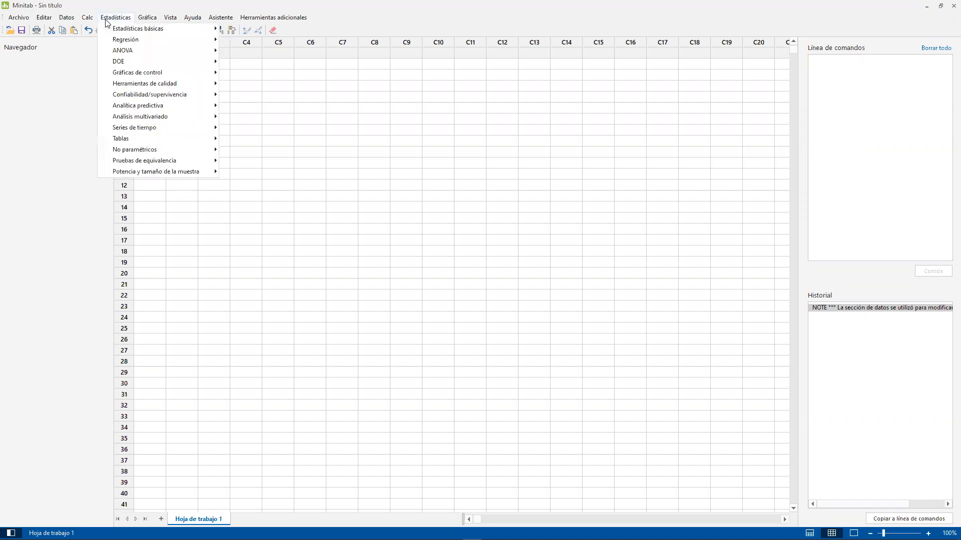
mouse_move(148, 19)
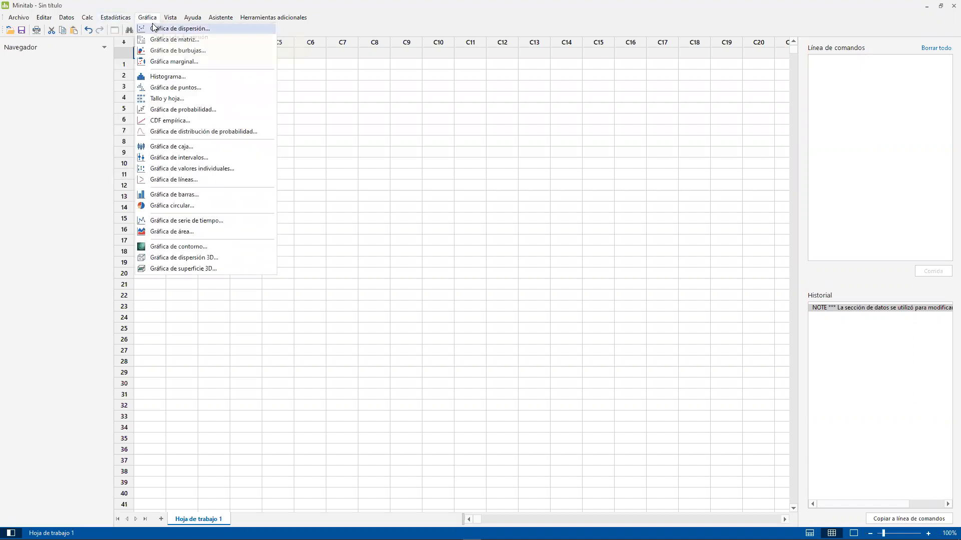
click(157, 29)
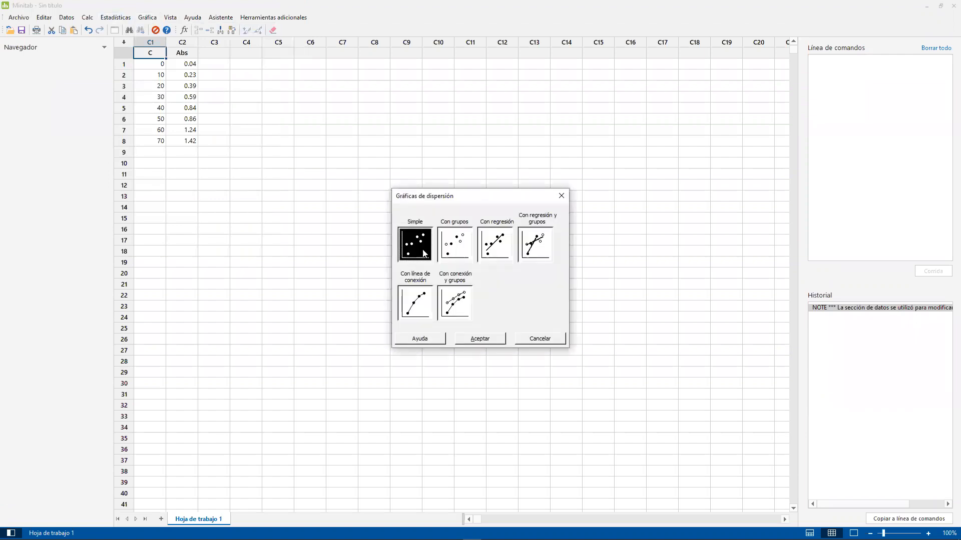
double_click(425, 254)
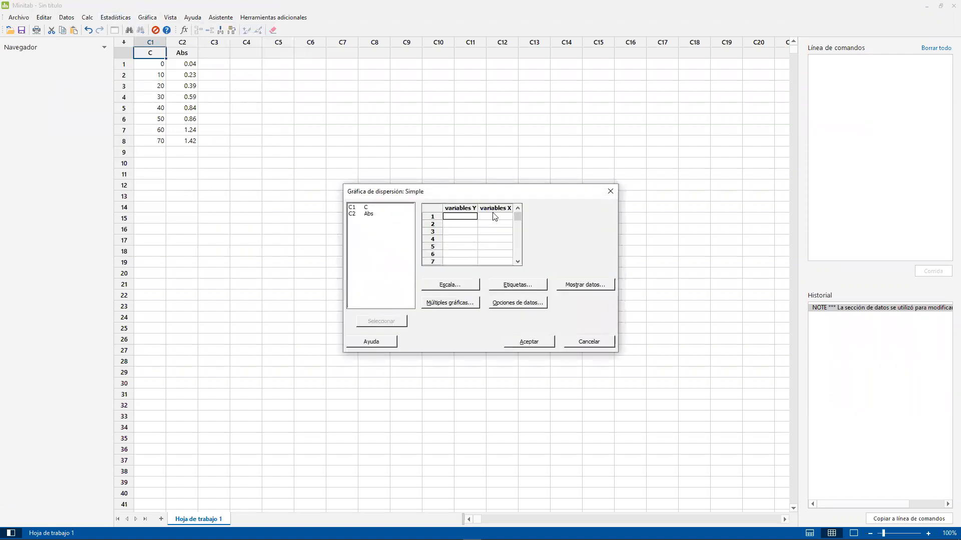
double_click(368, 215)
double_click(368, 208)
click(529, 342)
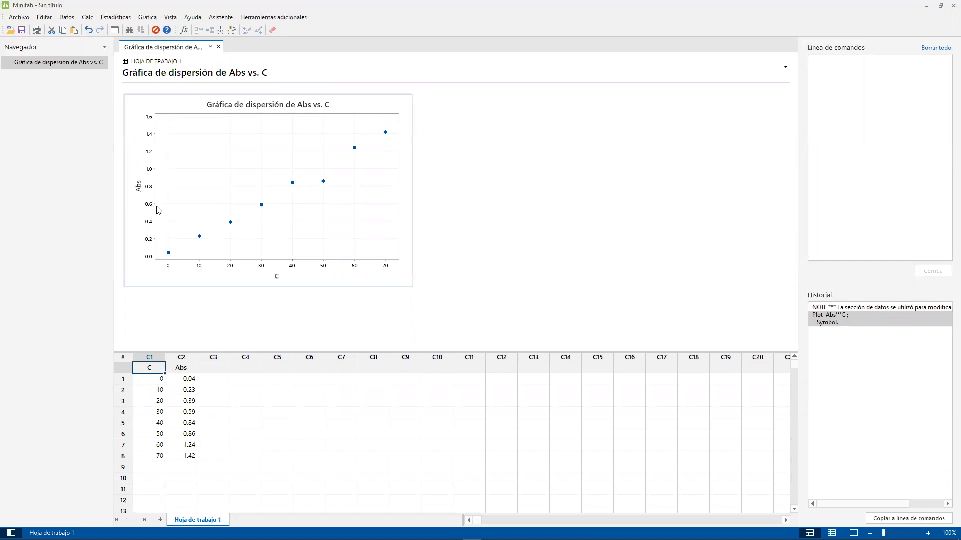
- Start a Correlation analysis with C and Abs as the variables
click(124, 21)
mouse_move(126, 28)
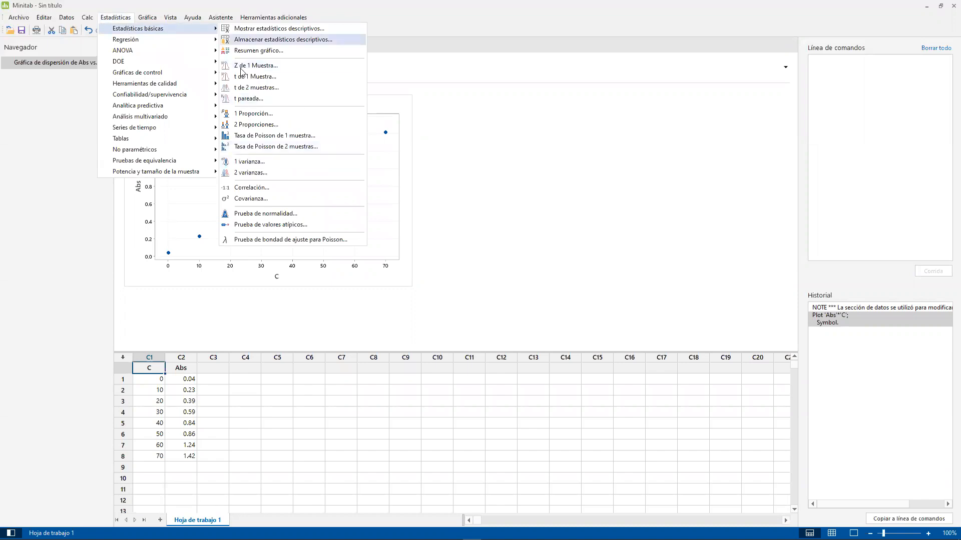
click(270, 189)
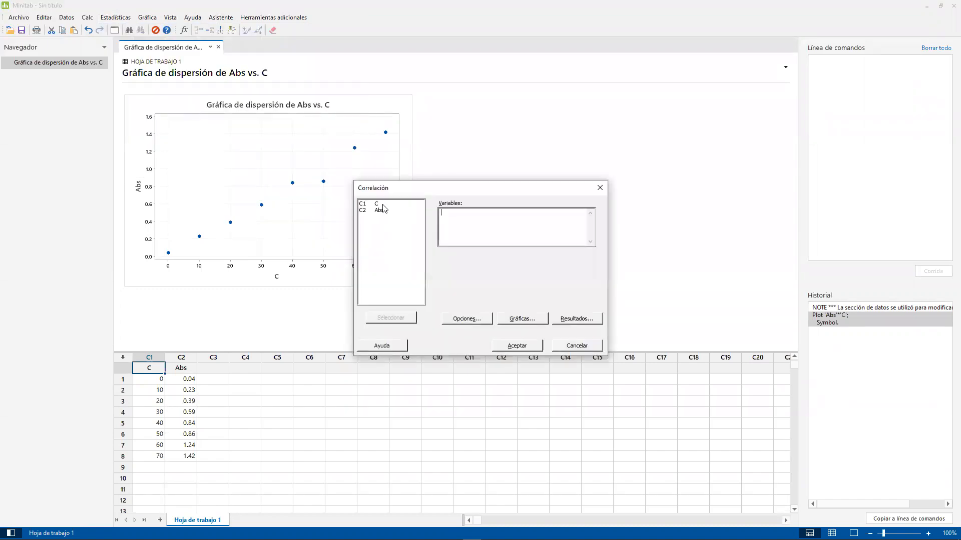
drag(381, 206, 390, 280)
click(400, 319)
- Include the pairwise correlations table in the results, keep the matrix plot with correlations and intervals, and run the correlation
click(562, 323)
click(456, 270)
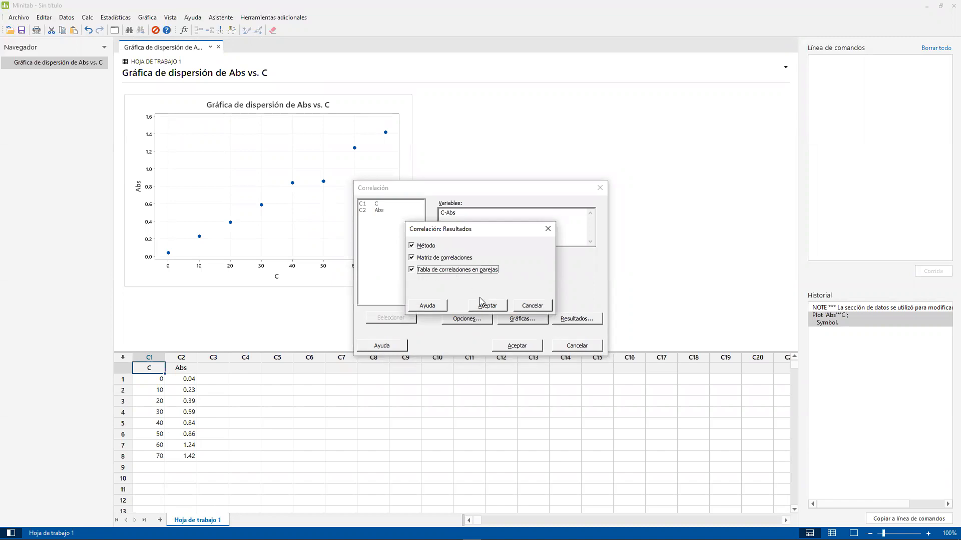
click(487, 306)
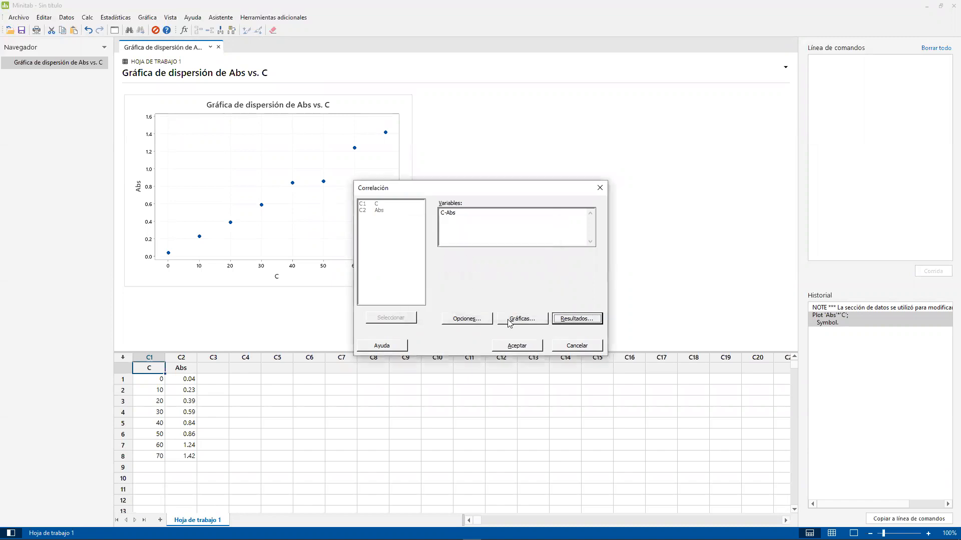
click(520, 319)
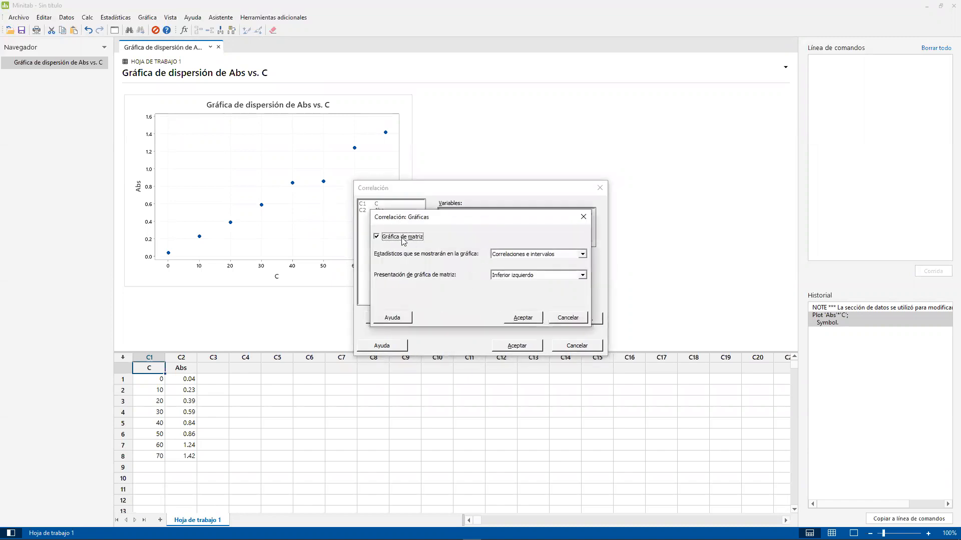
click(517, 319)
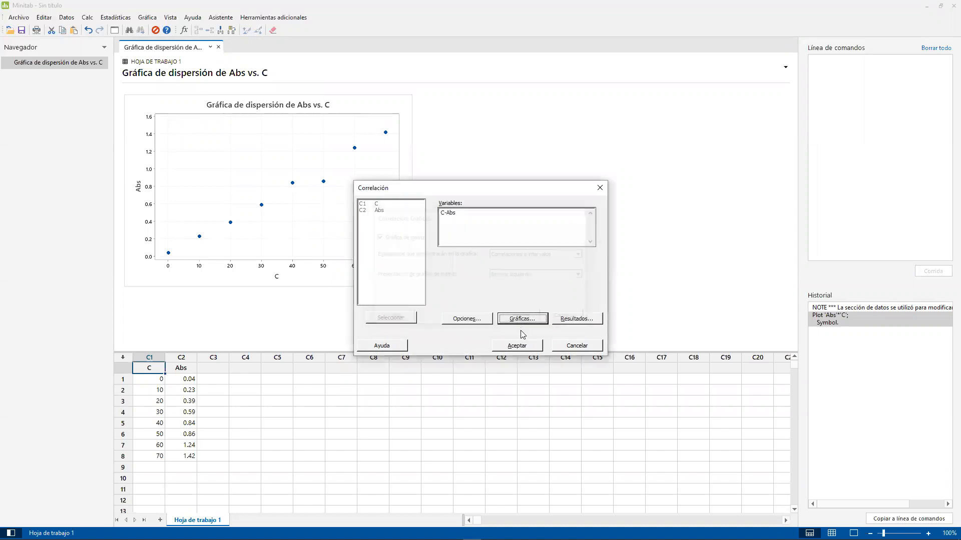
key(Return)
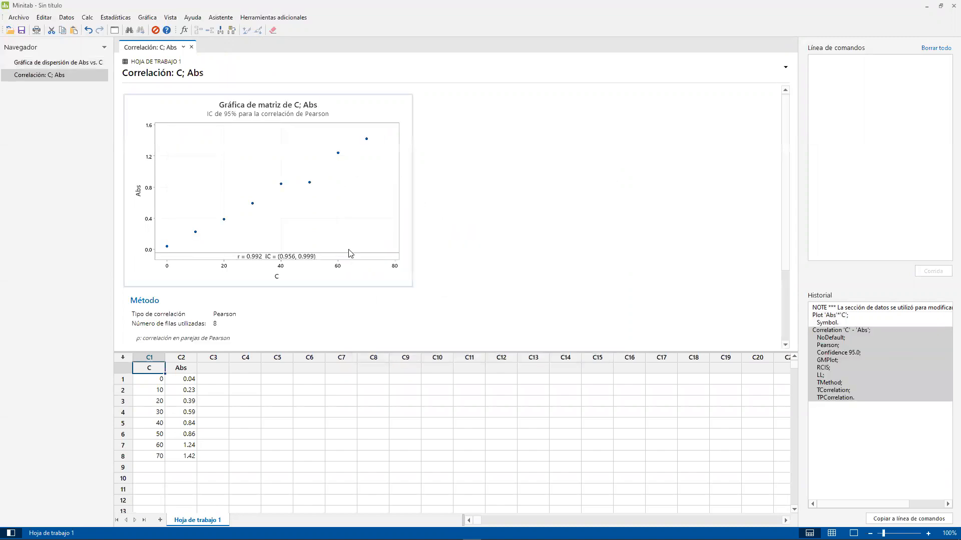
- Handwrite the null hypothesis label "Ho" in red in the blank area beside the correlation output
scroll(271, 249, down, 3)
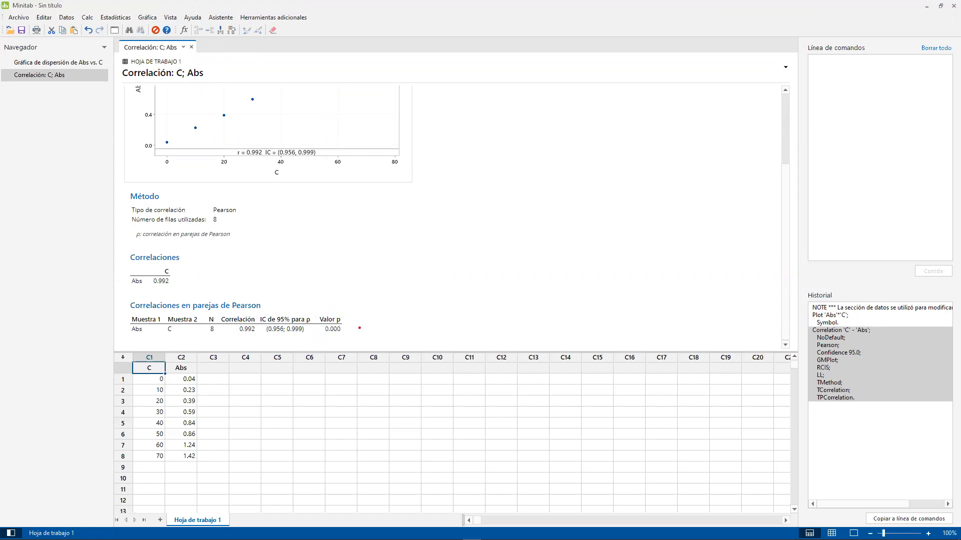
drag(466, 158, 465, 183)
mouse_move(462, 172)
mouse_down()
mouse_move(486, 170)
mouse_move(486, 178)
mouse_up()
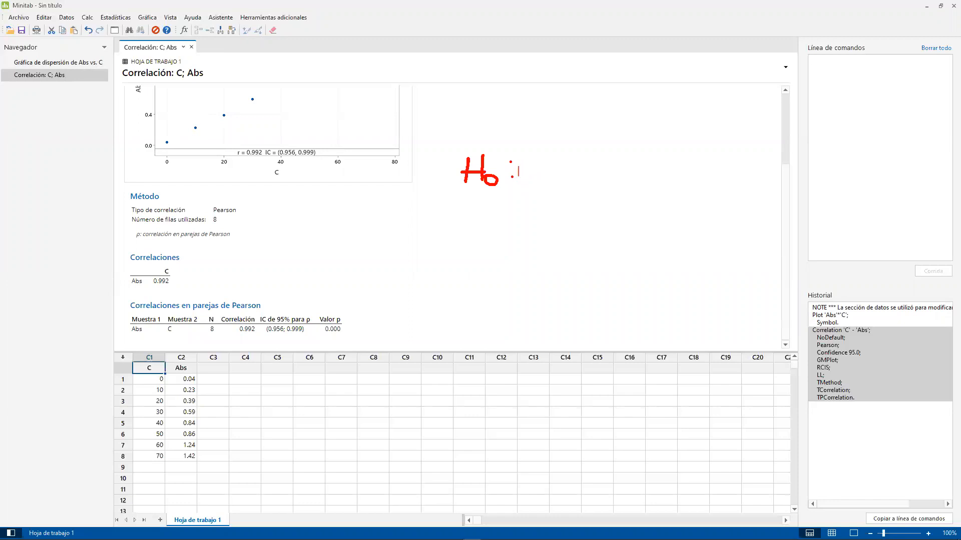
- Write "los datos son independientes" in red text beside the handwritten Ho label
drag(521, 163, 520, 178)
text(los datos son independientes)
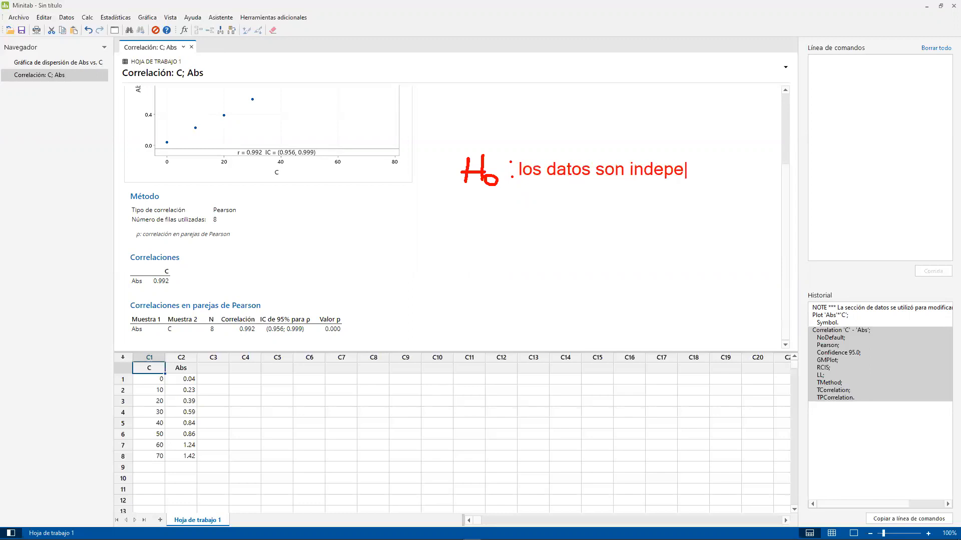
key(Return)
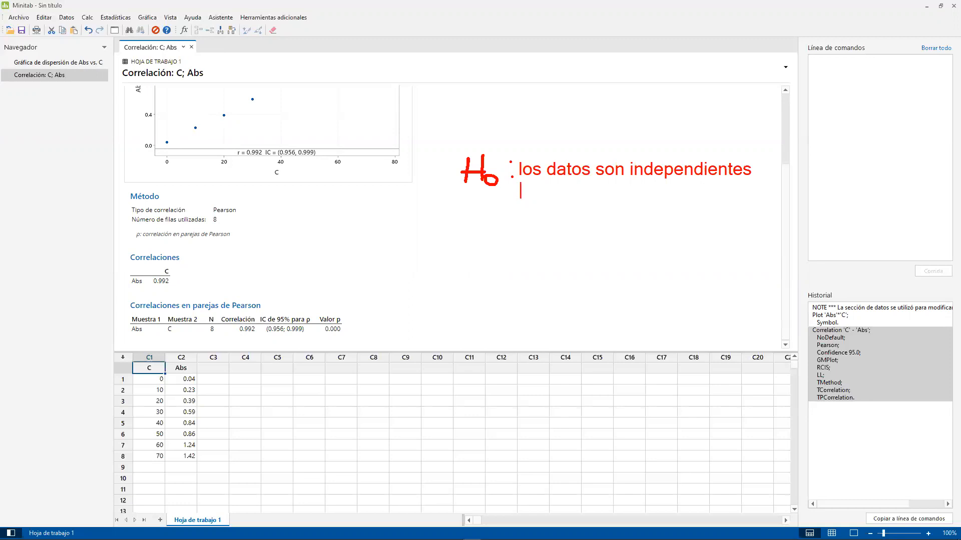
- Add the alternative hypothesis "H1: existe correlacion entre las variables" in red on the line below the null hypothesis
text(H1: existe coirr)
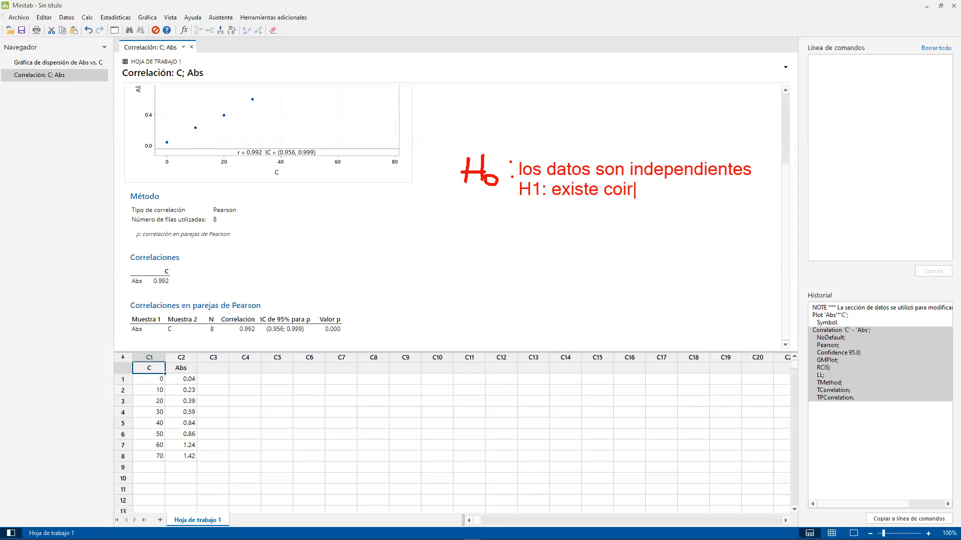
key(BackSpace)
key(BackSpace)
key(BackSpace)
text(rrelacion enre)
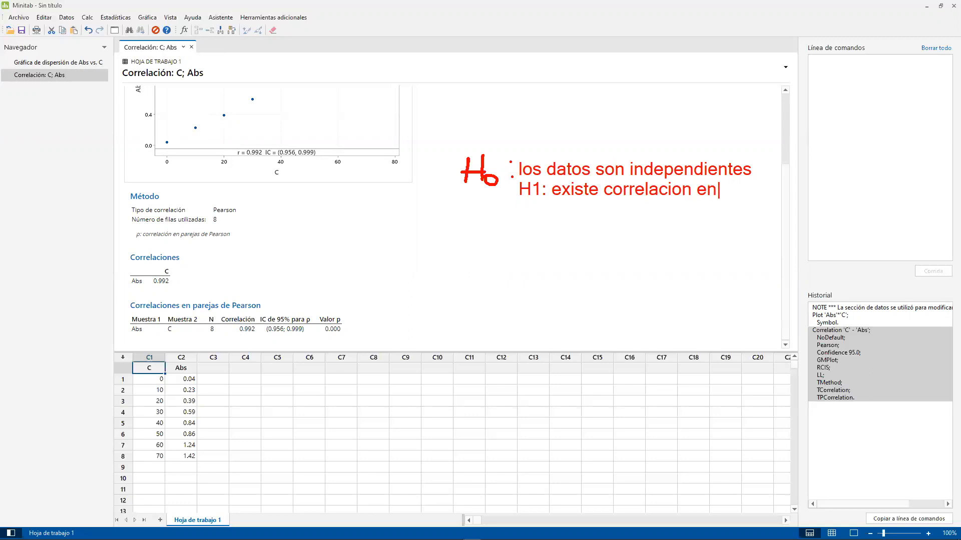
key(BackSpace)
key(BackSpace)
text(tre las variables)
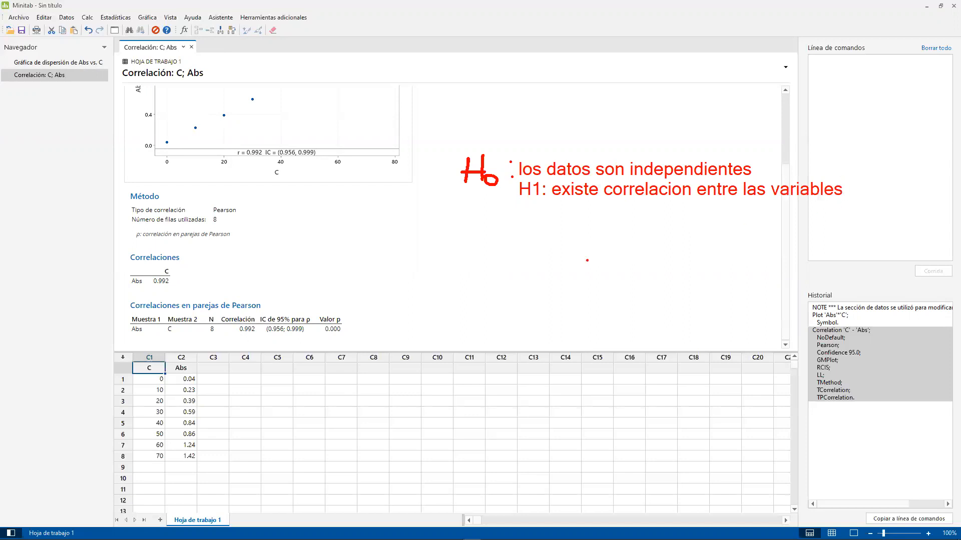
- Annotate the Pearson p-value with "< 0.05: rechazo H0" and underline the H1 statement in red
drag(346, 327, 346, 319)
text(>)
key(BackSpace)
text(< 0.05: rechazo )
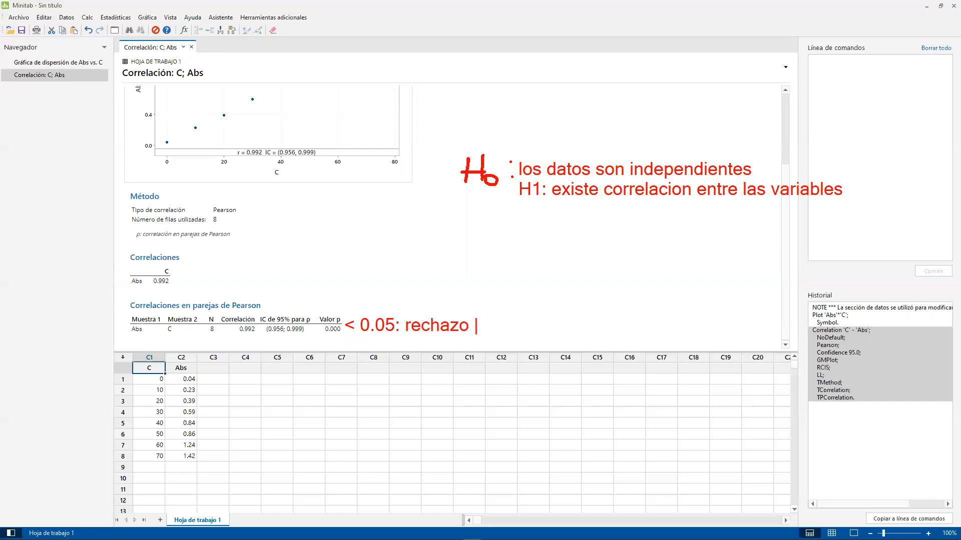
text(H0)
drag(557, 208, 821, 208)
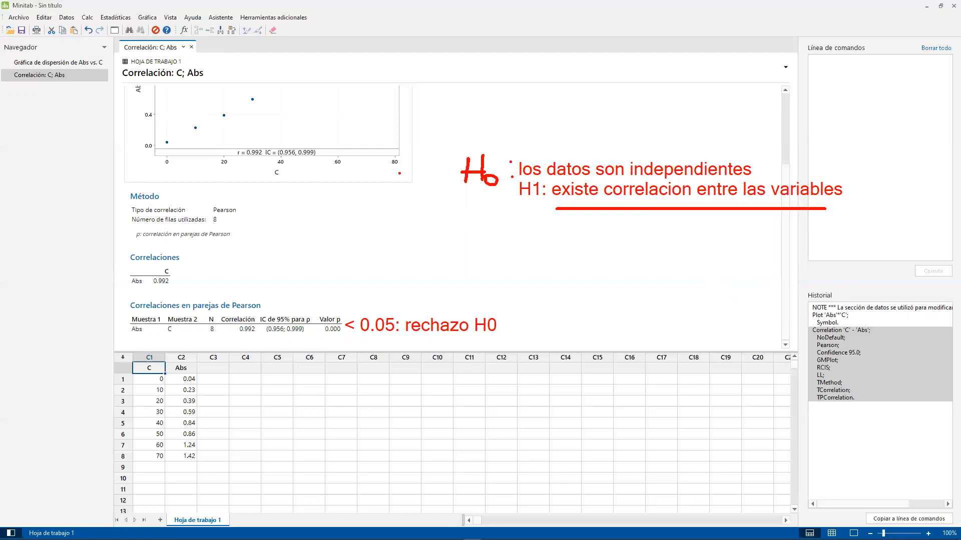
- Box the plot's r and IC values with an arrow and the note "no contiene a r = 0: si existe correlacion", finishing by clearing all annotations
mouse_move(207, 120)
mouse_down()
mouse_move(328, 175)
mouse_move(400, 129)
mouse_move(414, 134)
mouse_up()
text(no co)
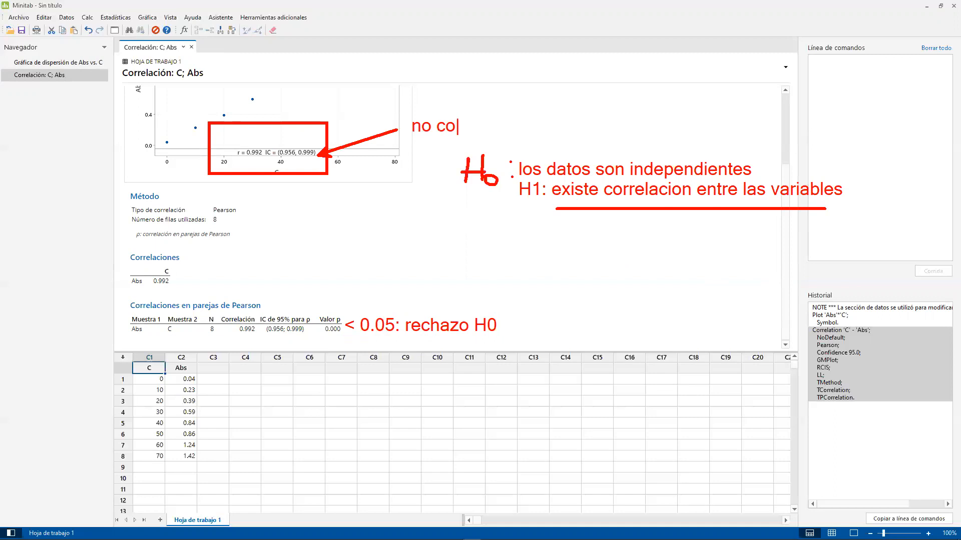
text(ntiene a )
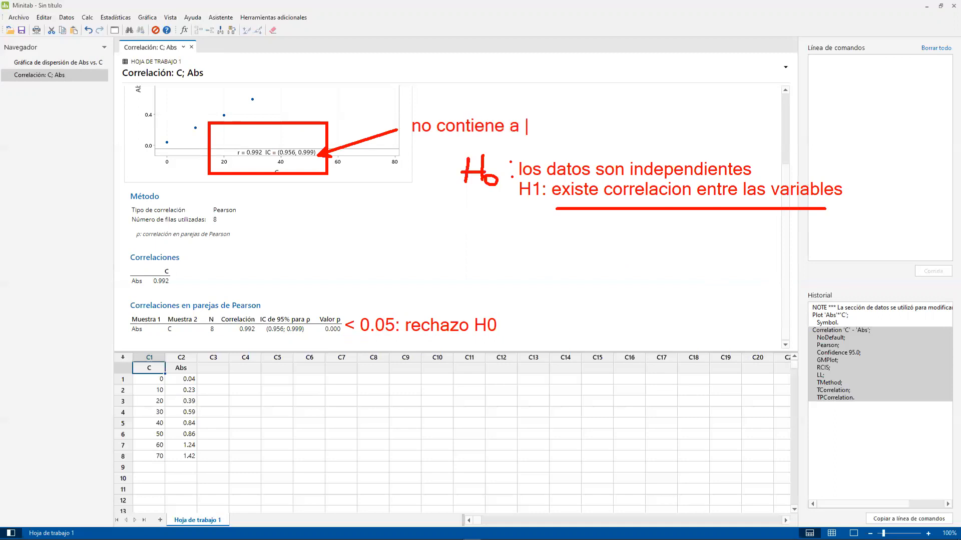
text(r = 0:)
text(si existeco)
key(BackSpace)
key(BackSpace)
text(correlacion)
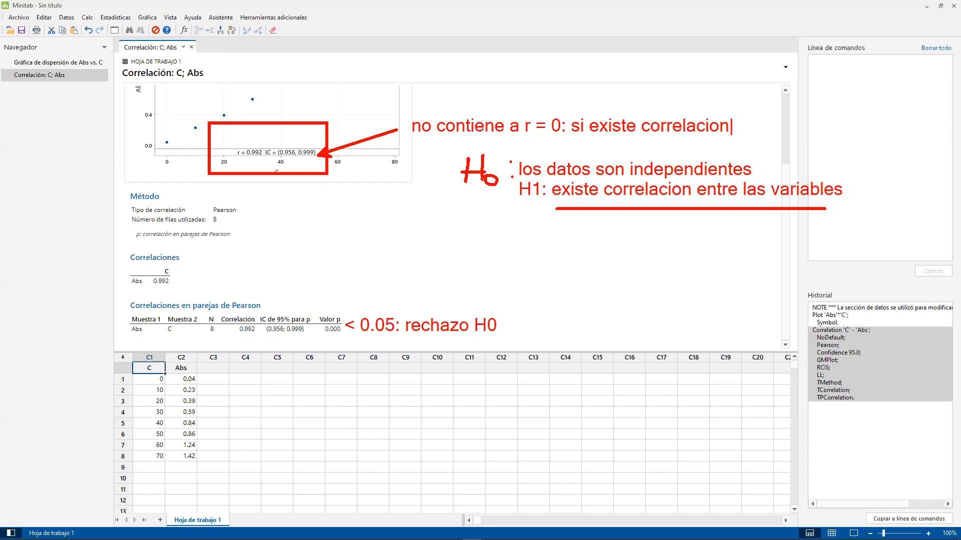
key(Escape)
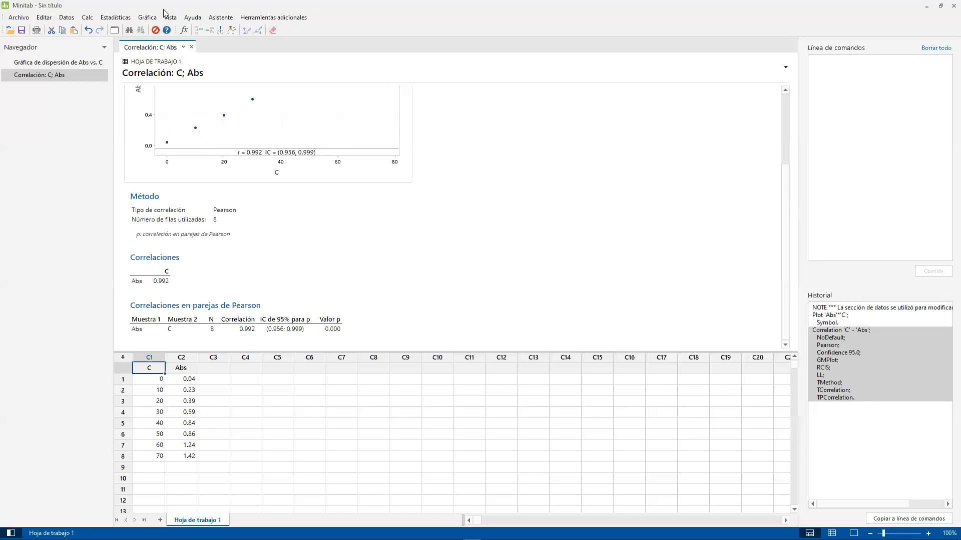
- Start a fitted regression model with Abs as the response and C as the continuous predictor
click(120, 19)
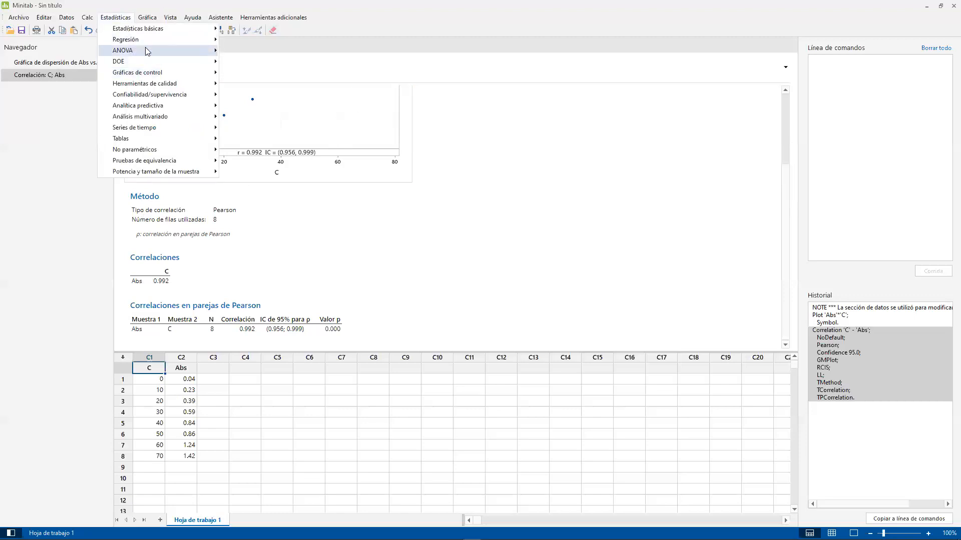
mouse_move(146, 50)
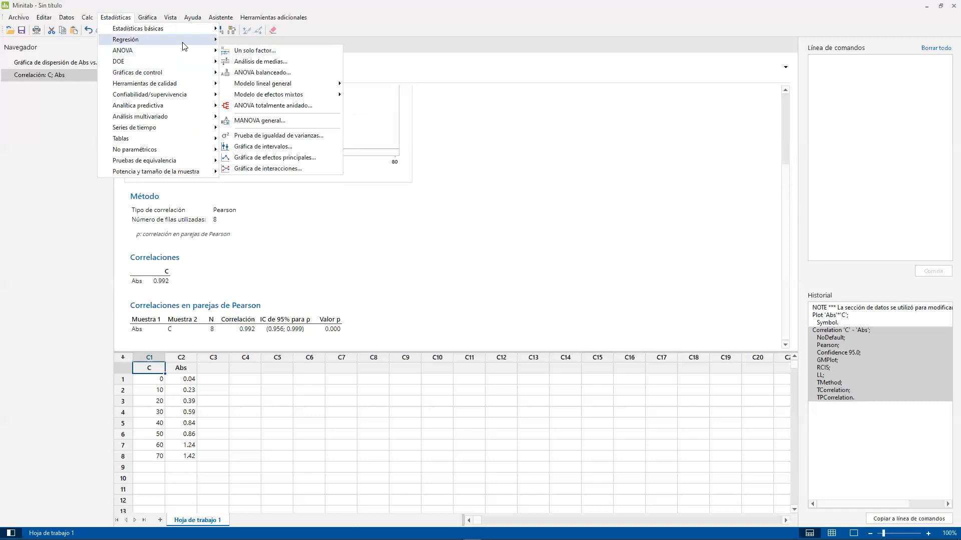
mouse_move(185, 40)
mouse_move(253, 54)
click(370, 51)
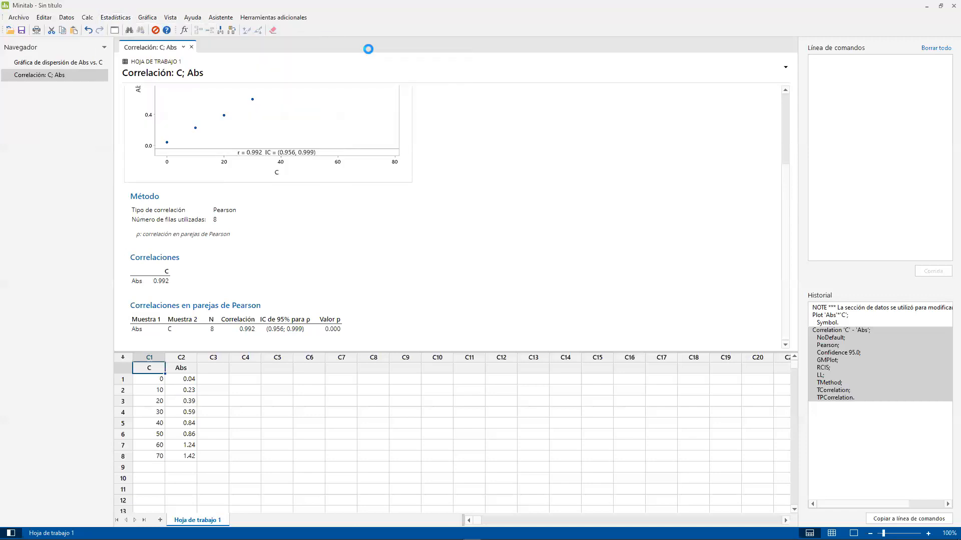
click(347, 191)
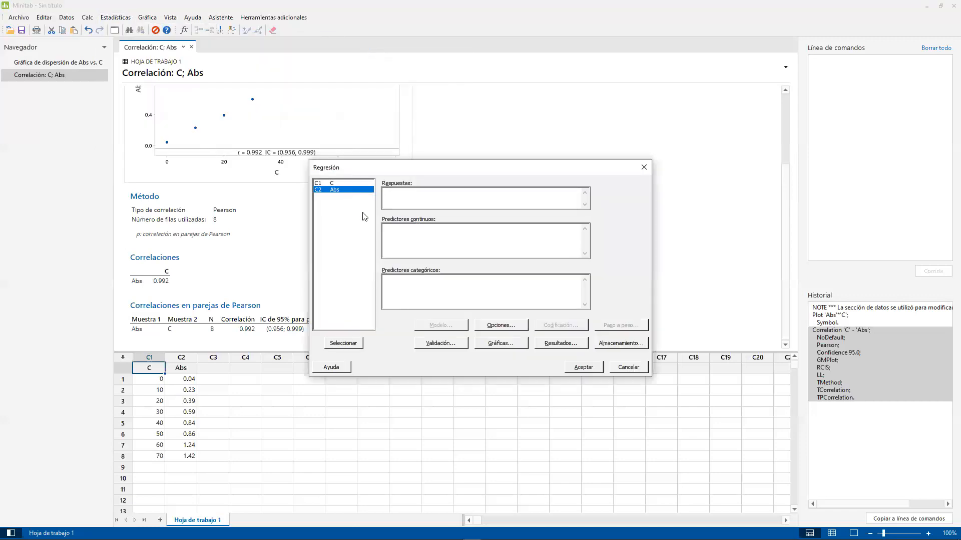
double_click(349, 190)
click(388, 230)
double_click(332, 184)
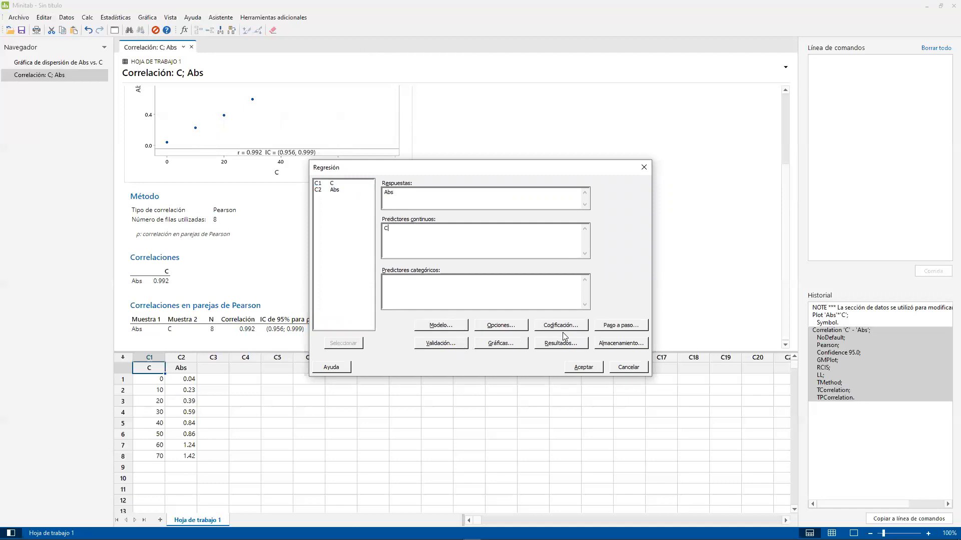
- Set the regression to store the fits (Ajustes) and residuals (Residuos) in the worksheet
click(620, 343)
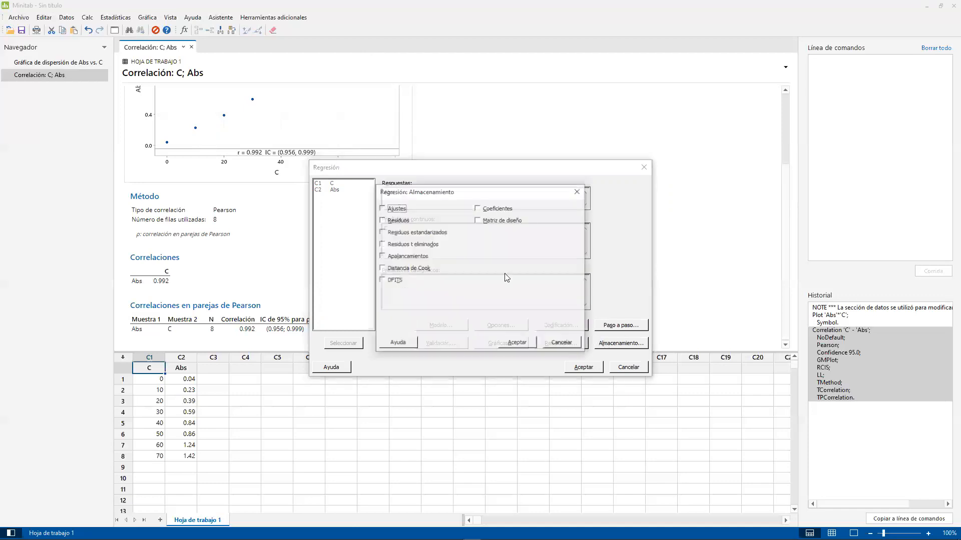
click(397, 209)
click(405, 221)
click(517, 343)
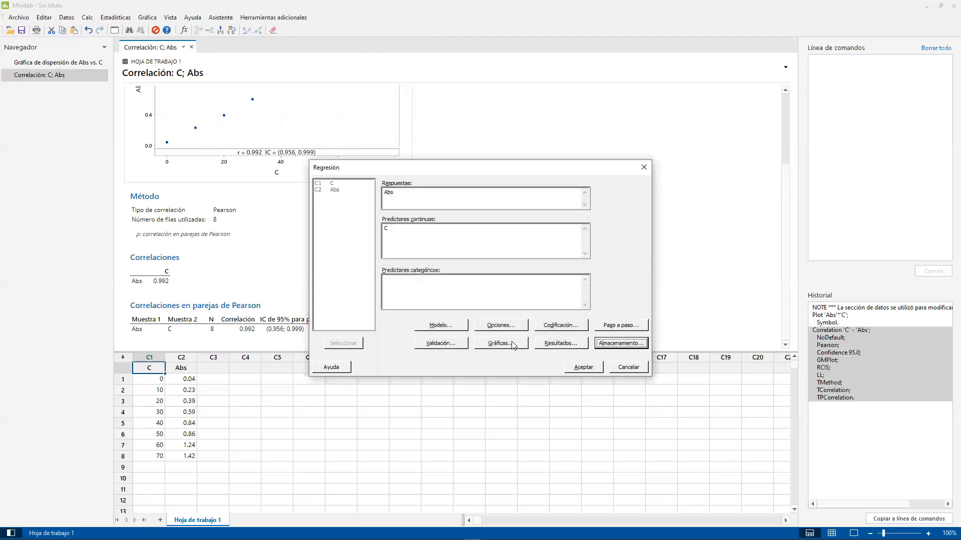
- Include the four-in-one residual plots, leave the regression options at their defaults, and run the regression
click(501, 325)
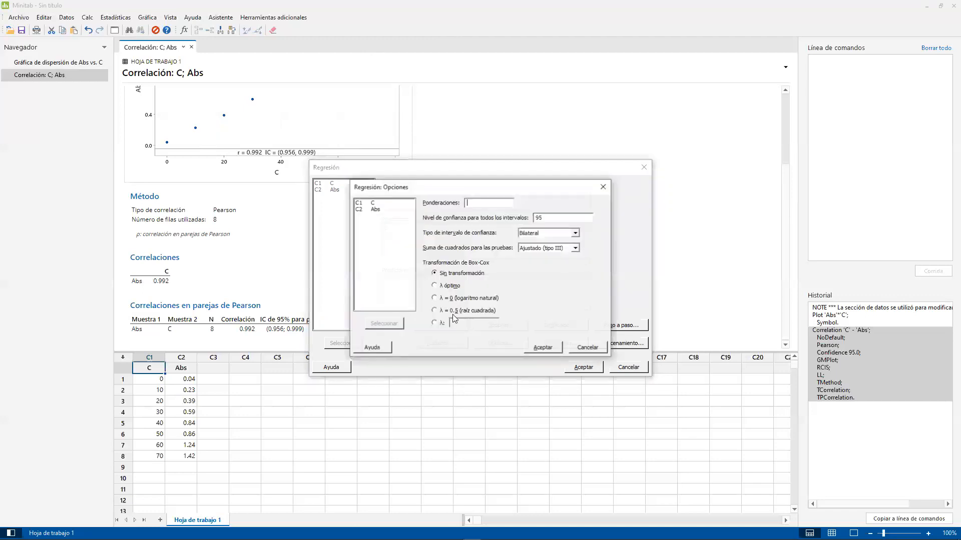
click(600, 189)
click(496, 345)
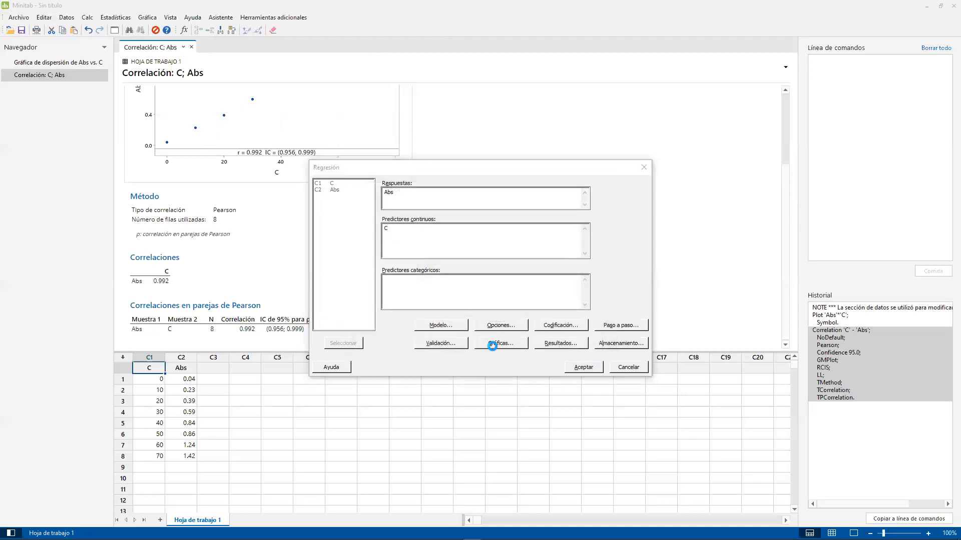
click(450, 288)
click(522, 369)
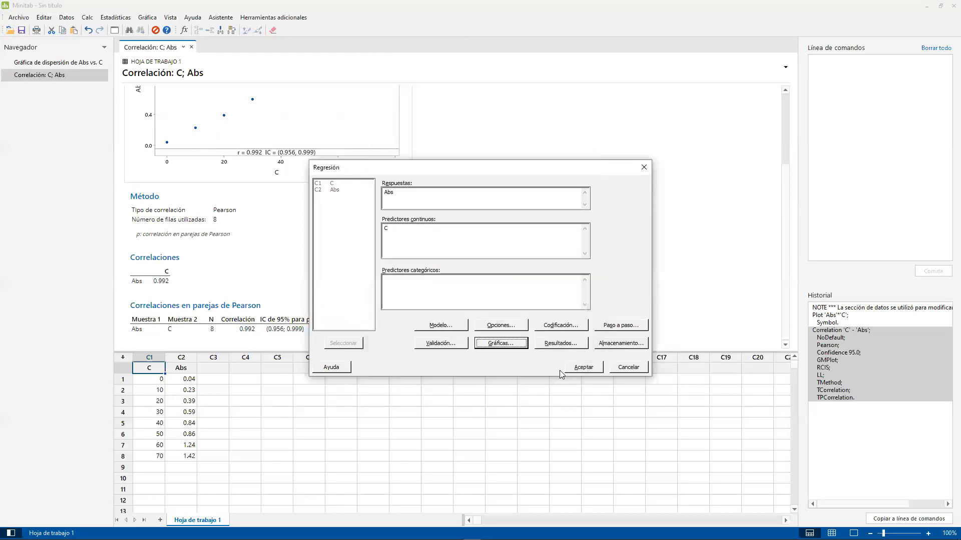
click(581, 368)
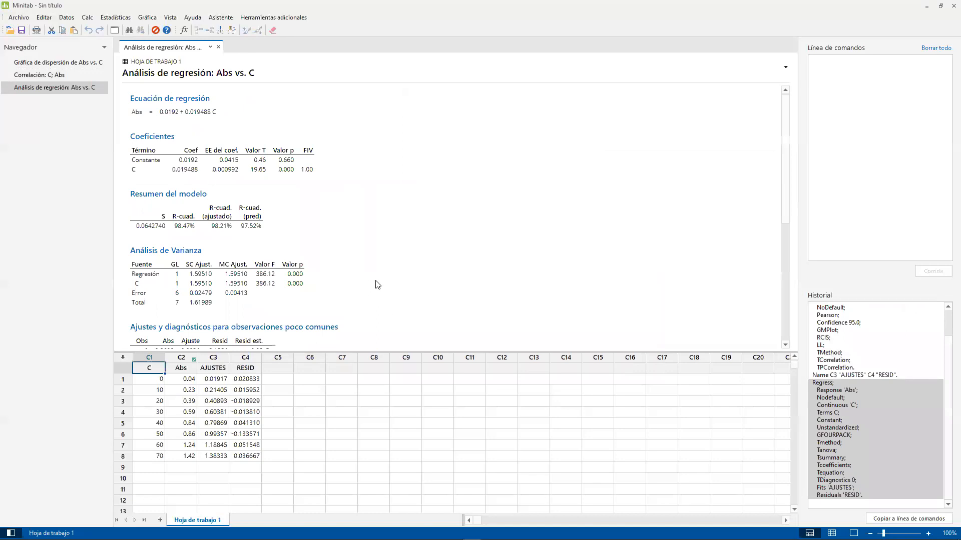
- Show the regression output without the worksheet and look over the tables and residual plots
click(853, 534)
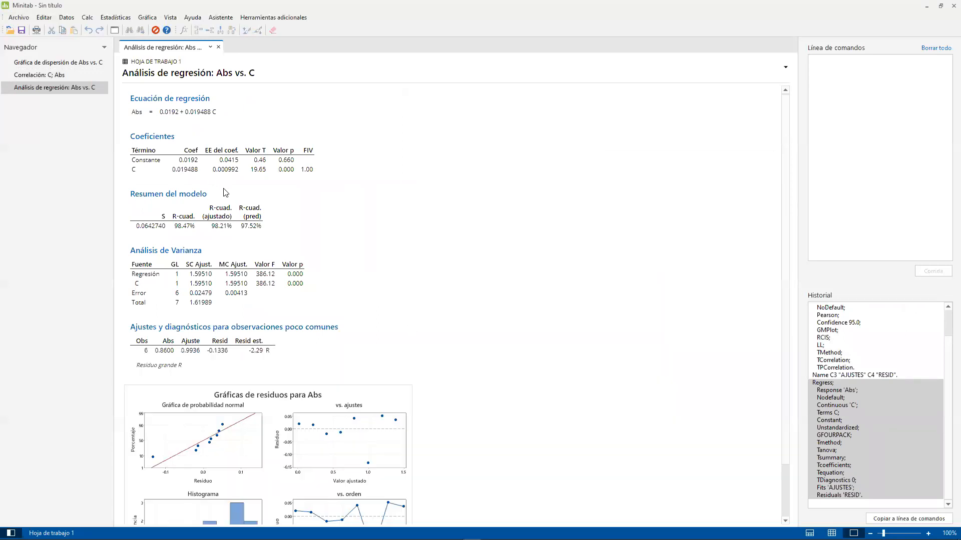
scroll(343, 257, down, 3)
scroll(325, 248, up, 3)
- Box the p-value column and the Regresión row of the variance analysis table in red and note "< 0.05" beside them
drag(278, 250, 315, 301)
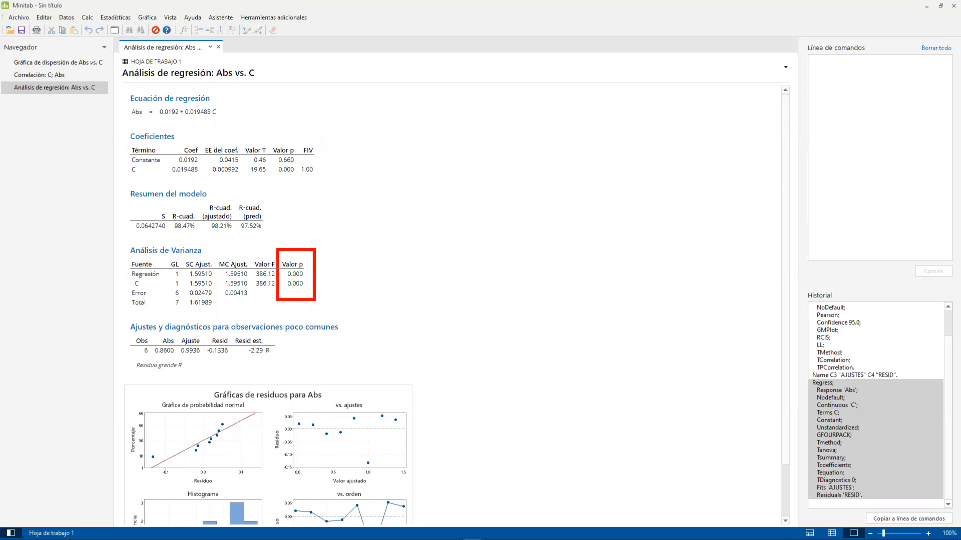
drag(120, 269, 323, 279)
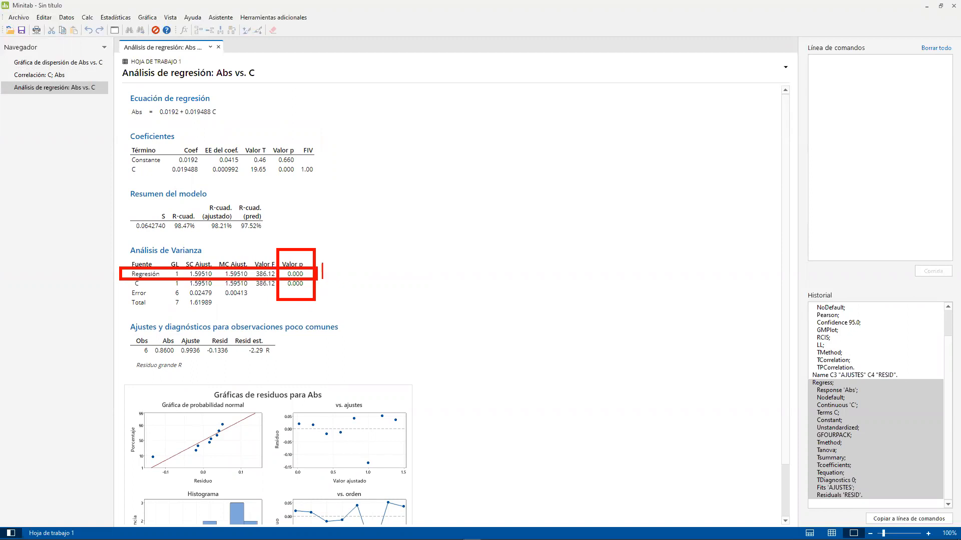
text(>)
key(BackSpace)
text(< 0.05)
key(Escape)
- Write "H0: la ecuacion no modela a los grupos de datos" in red in the blank area beside the coefficients table
text(H)
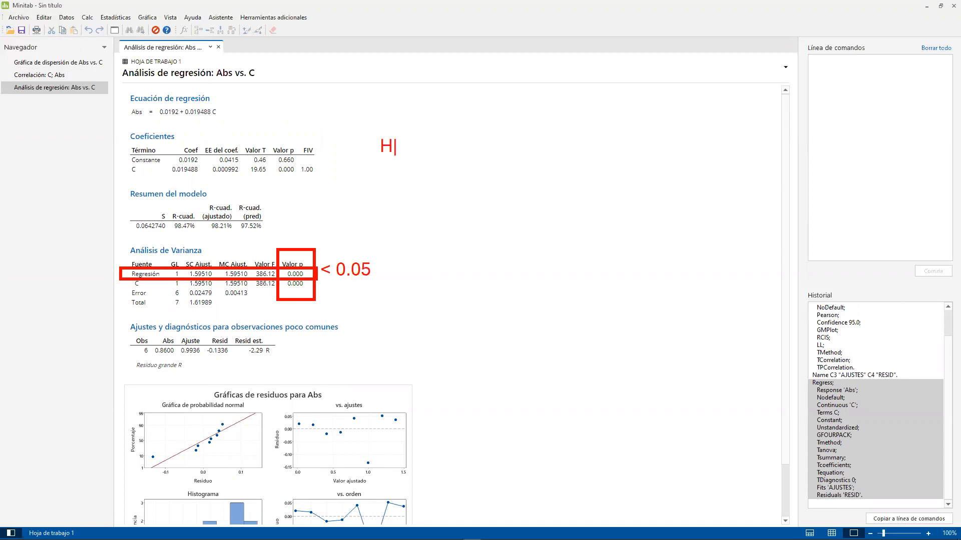
text(0:)
text(la ecuacion no )
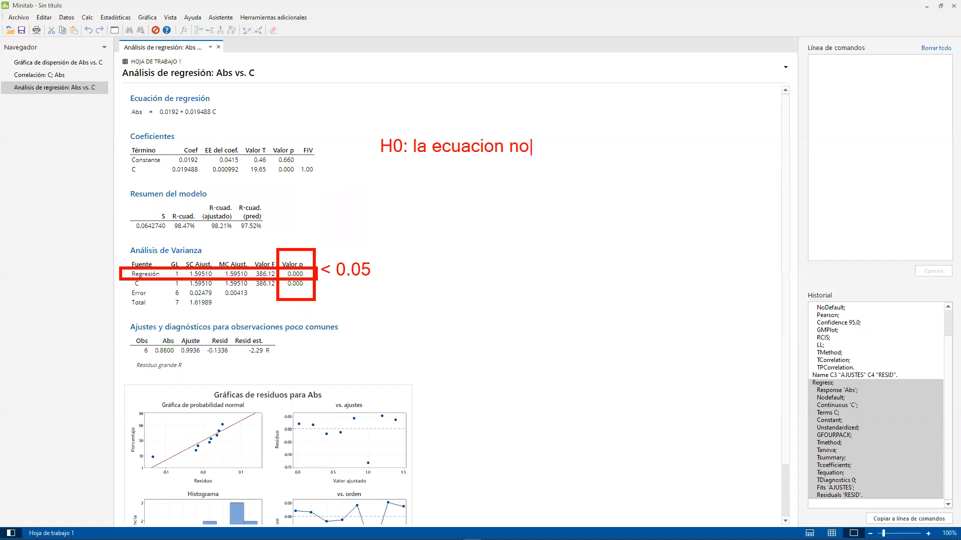
text(modela a)
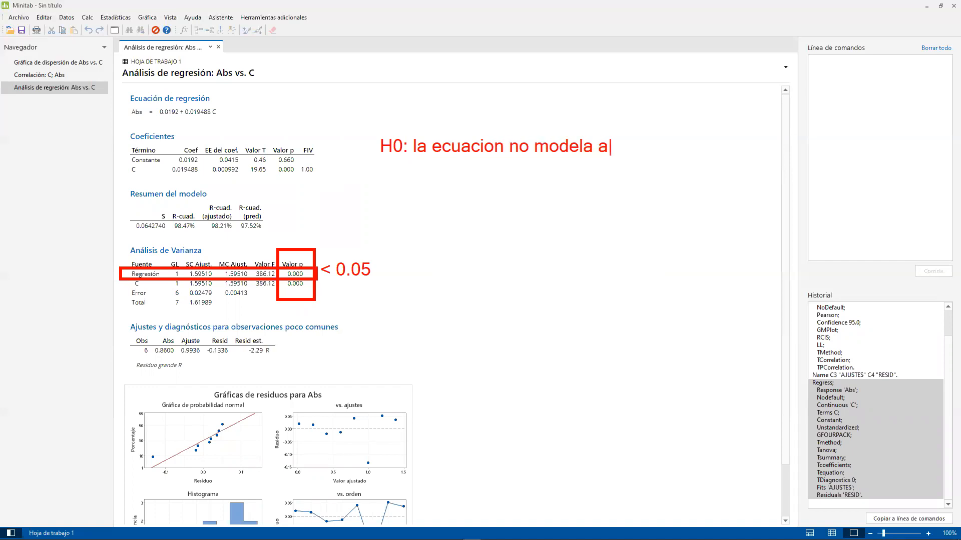
text( los grupos de datos)
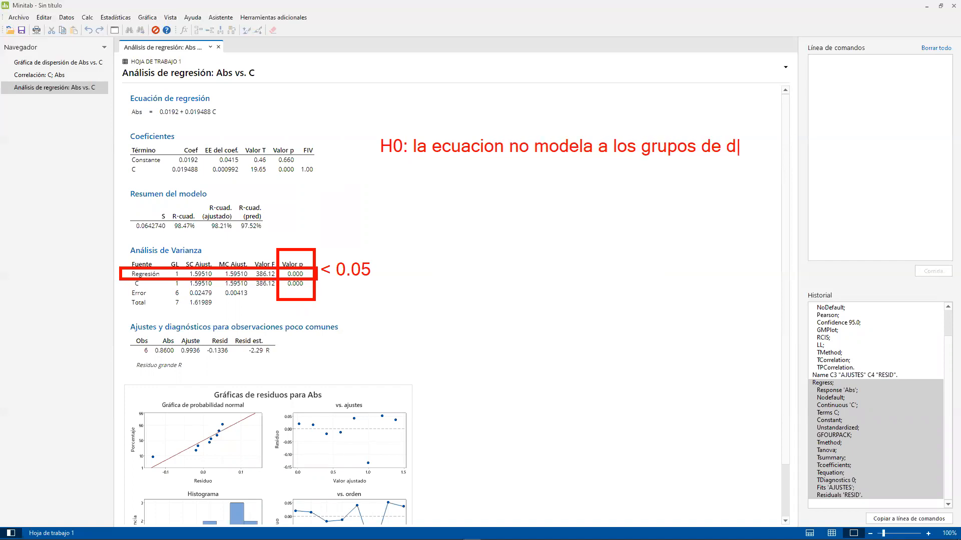
- Add "H1: la ecuacion si modela, correctamente, a losgrupos de resultados" below, and box the regression equation with an arrow from the hypotheses
key(Return)
text(H1: la ecuacion s)
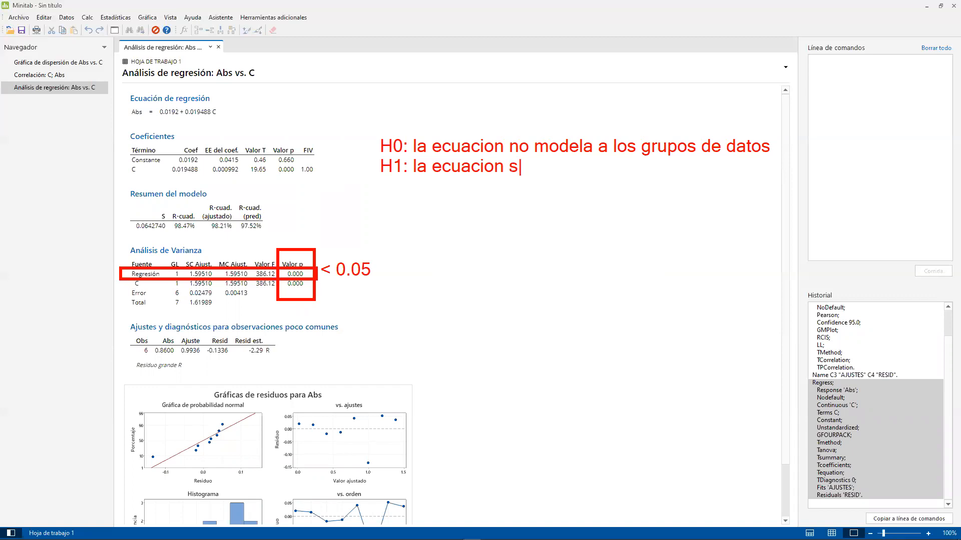
text(i modela, )
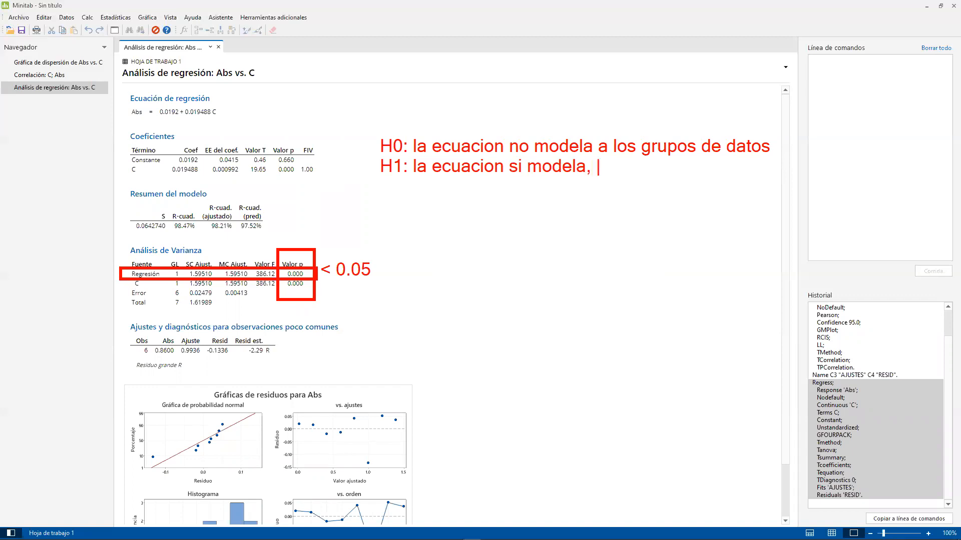
text(correctamente,)
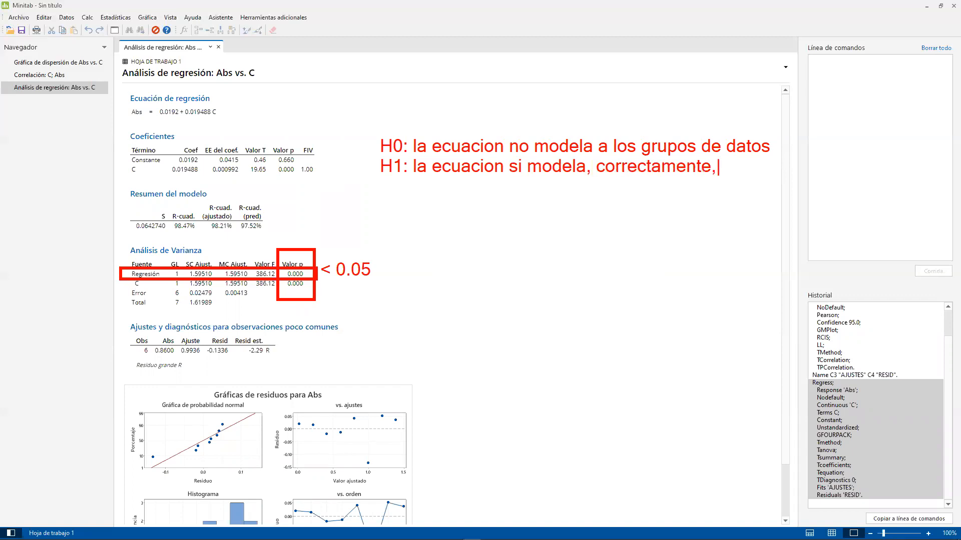
text( a losgrup)
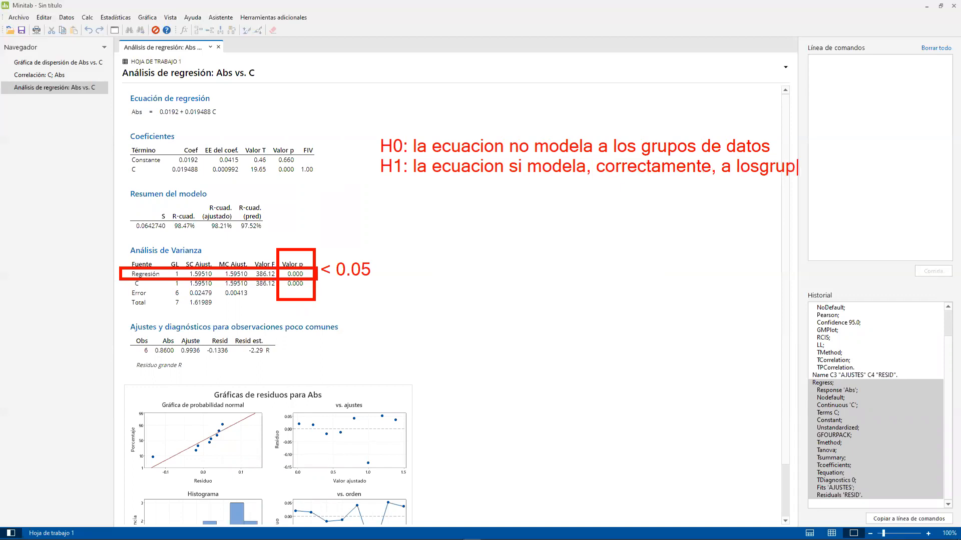
text(os de resultados)
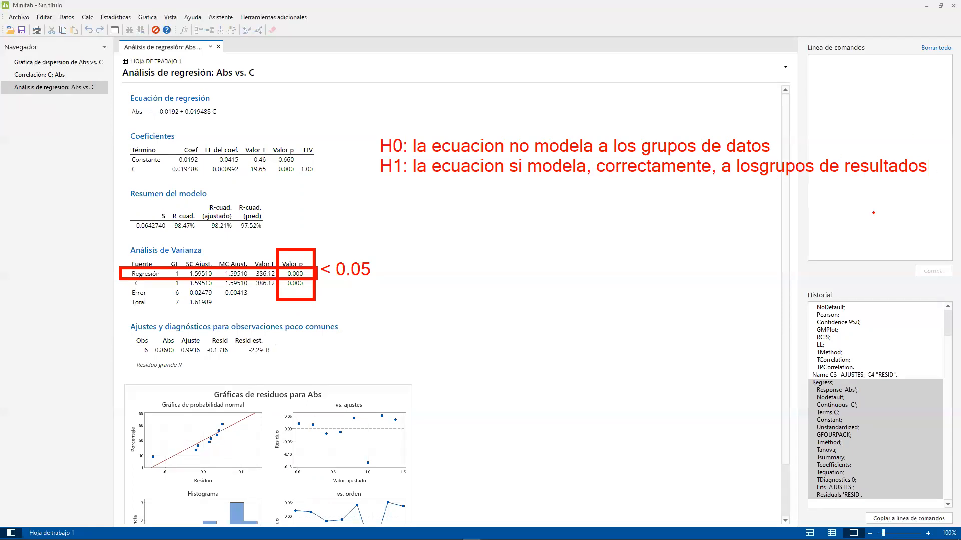
mouse_move(101, 79)
mouse_down()
mouse_move(173, 111)
mouse_move(253, 125)
mouse_move(441, 117)
mouse_up()
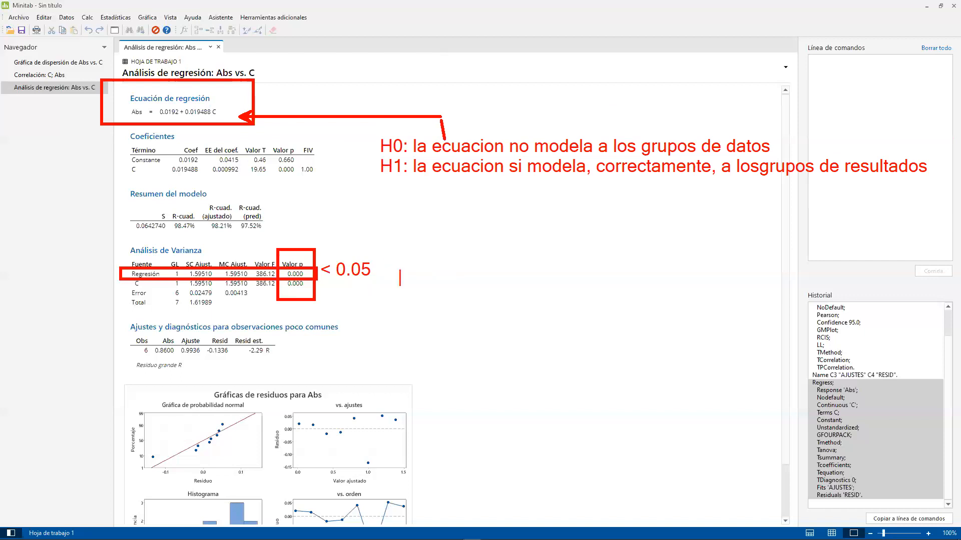
- Write "Se rechaza la H0" in red below the "< 0.05" note, frame the H1 line in blue, and clear the annotations
text(Se rechaza la H0)
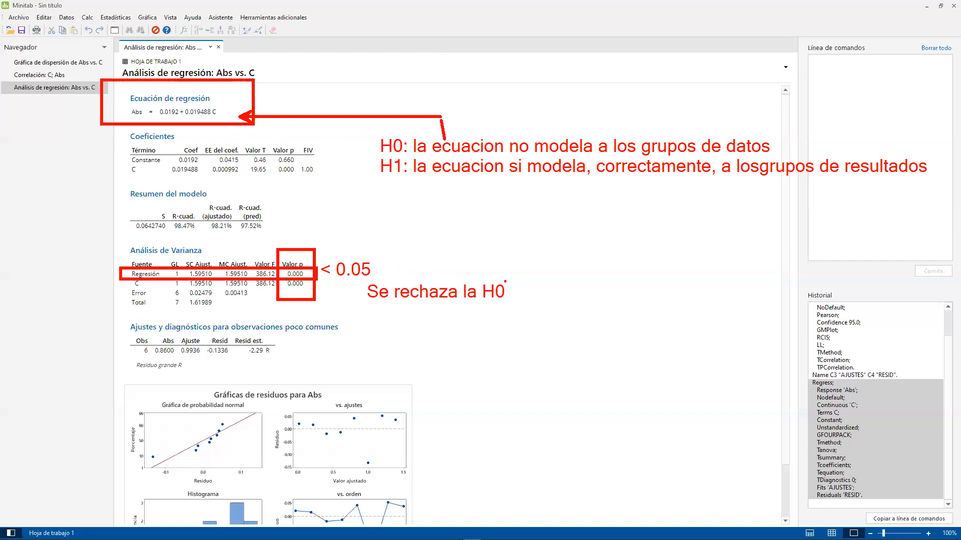
mouse_move(357, 152)
mouse_down()
mouse_move(603, 181)
mouse_move(938, 182)
mouse_up()
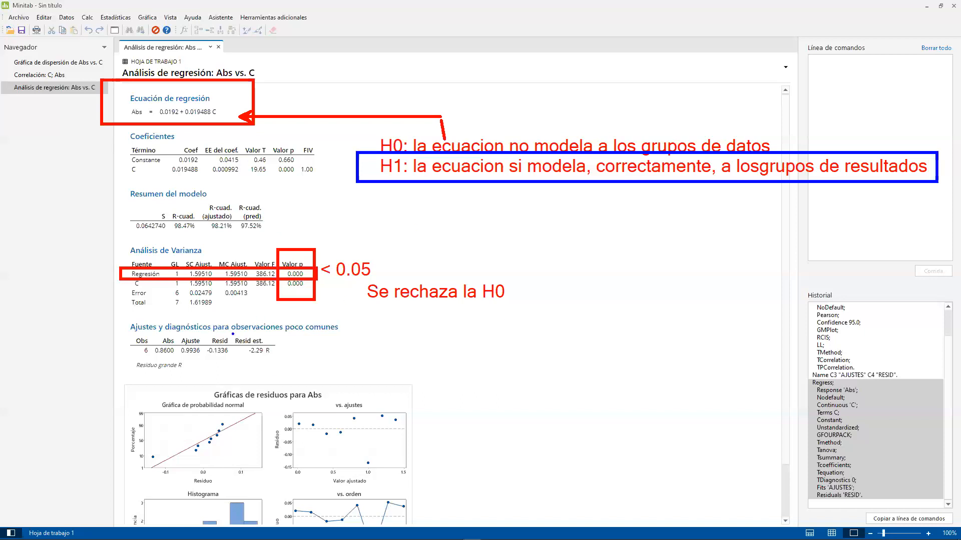
key(Escape)
- Open the residual plots for Abs in the graph editor to view the four plots enlarged
scroll(375, 200, down, 2)
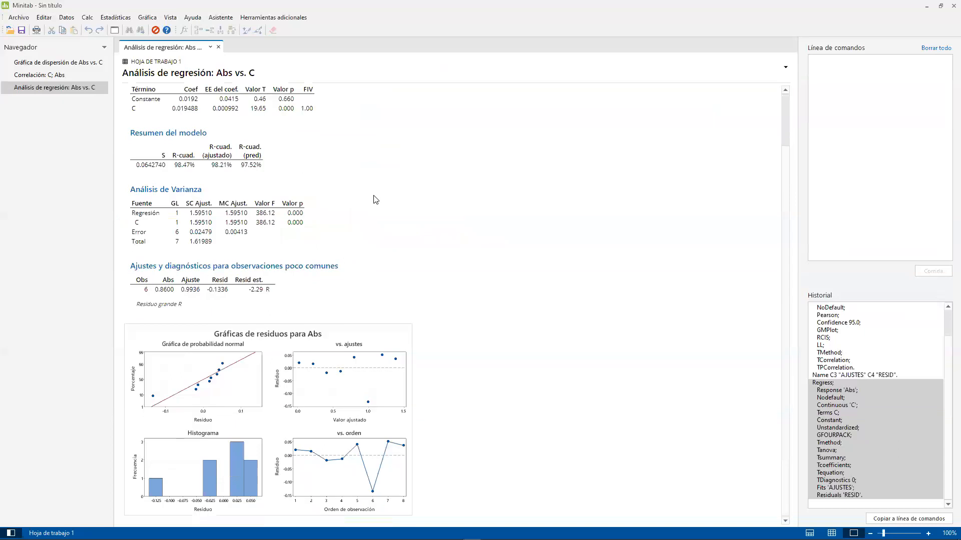
scroll(376, 199, up, 2)
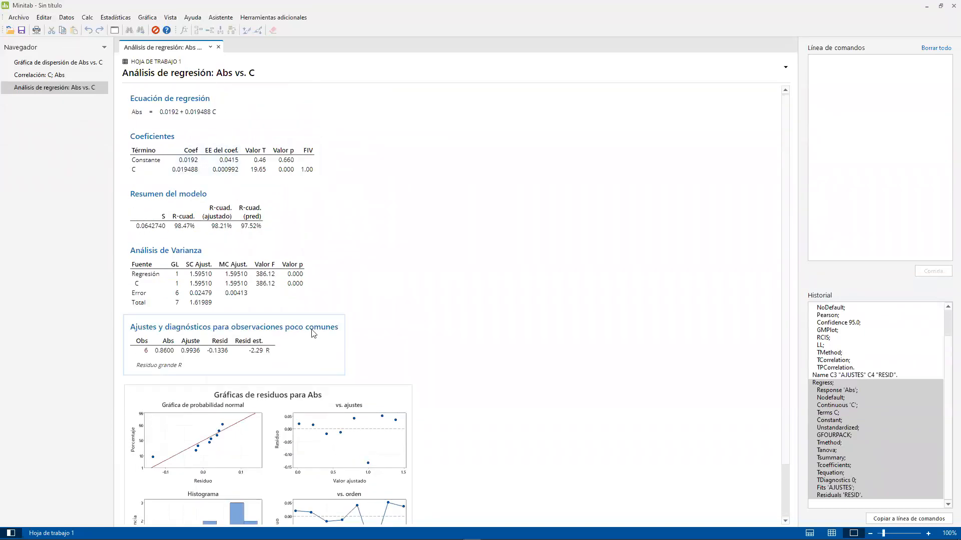
scroll(296, 332, down, 2)
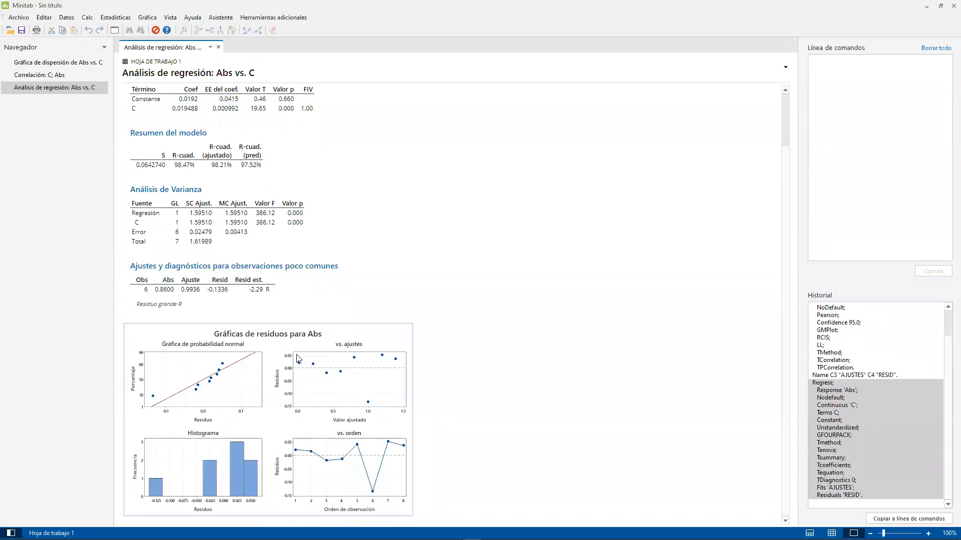
click(344, 380)
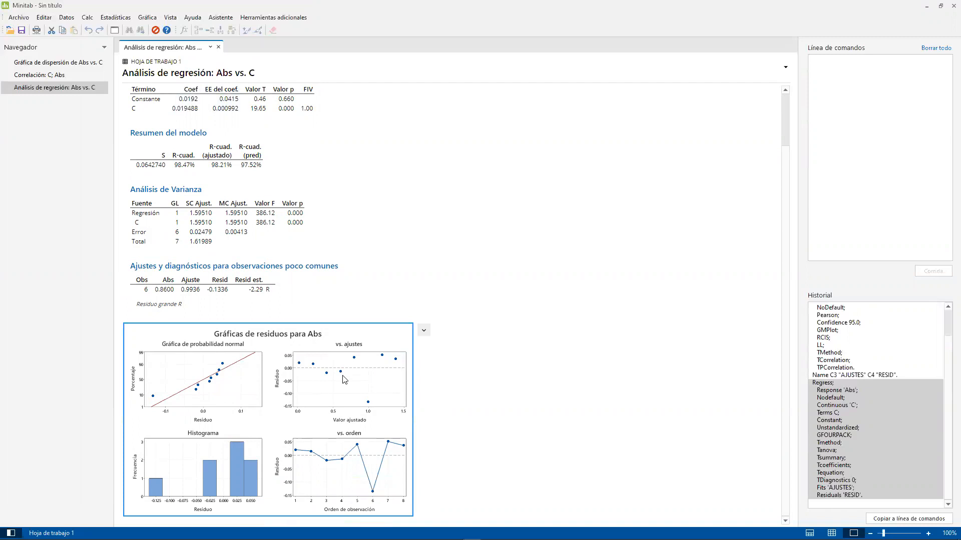
double_click(348, 345)
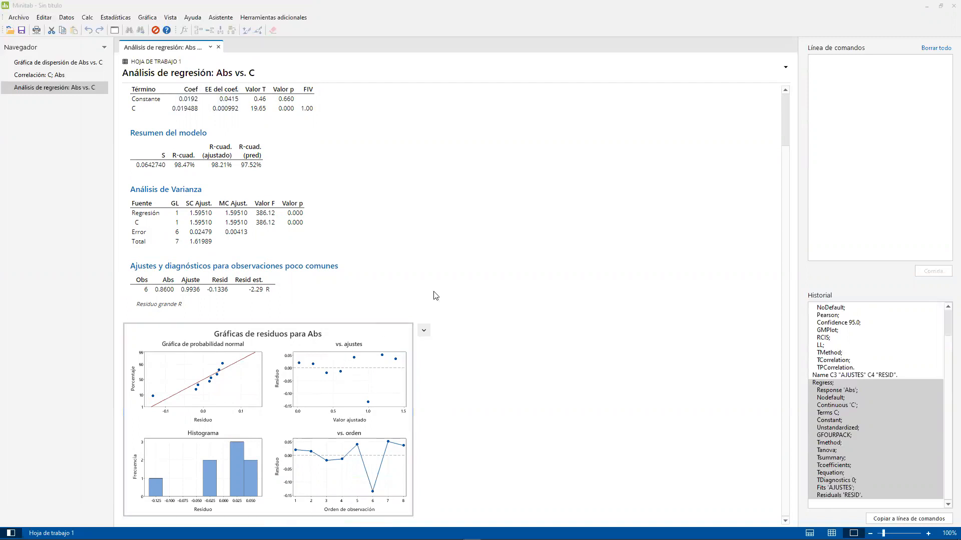
click(629, 129)
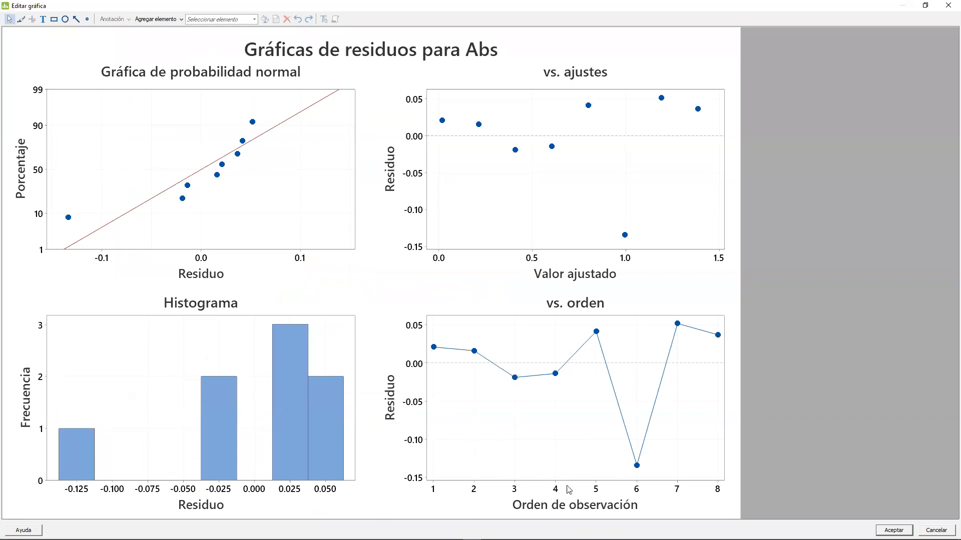
- Place the RL NO paramétrica Excel workbook beside the enlarged plots, compare its residuals chart, and close the graph editor
mouse_move(524, 539)
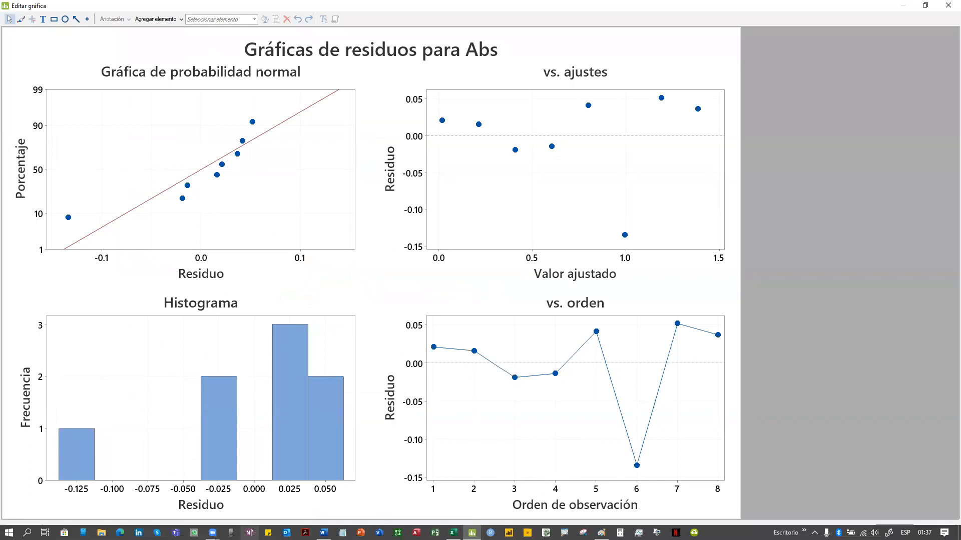
click(453, 533)
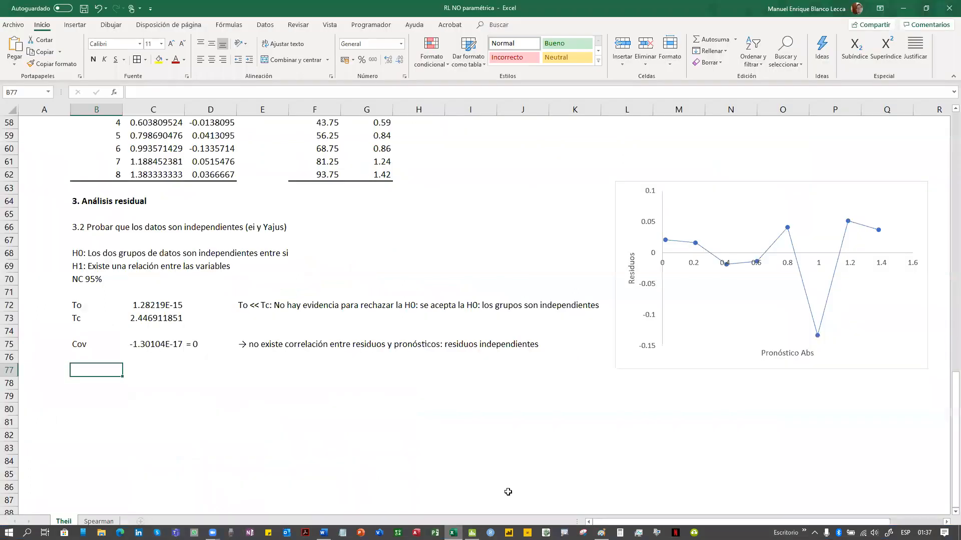
drag(612, 5, 958, 67)
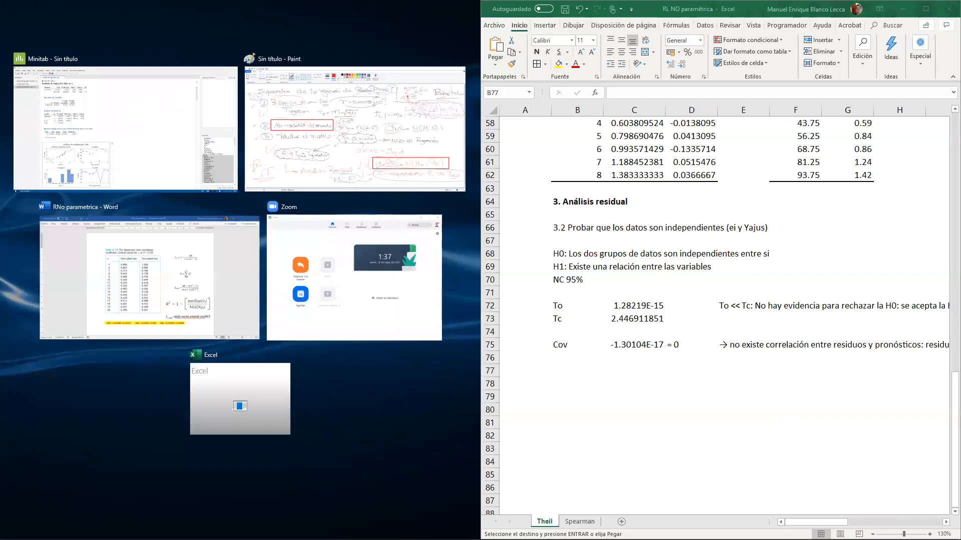
click(793, 469)
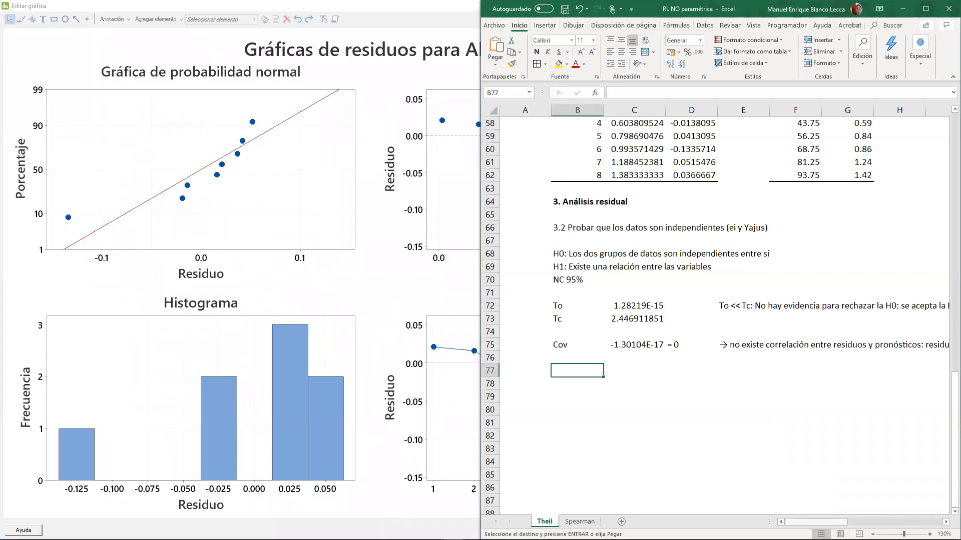
drag(815, 522, 881, 522)
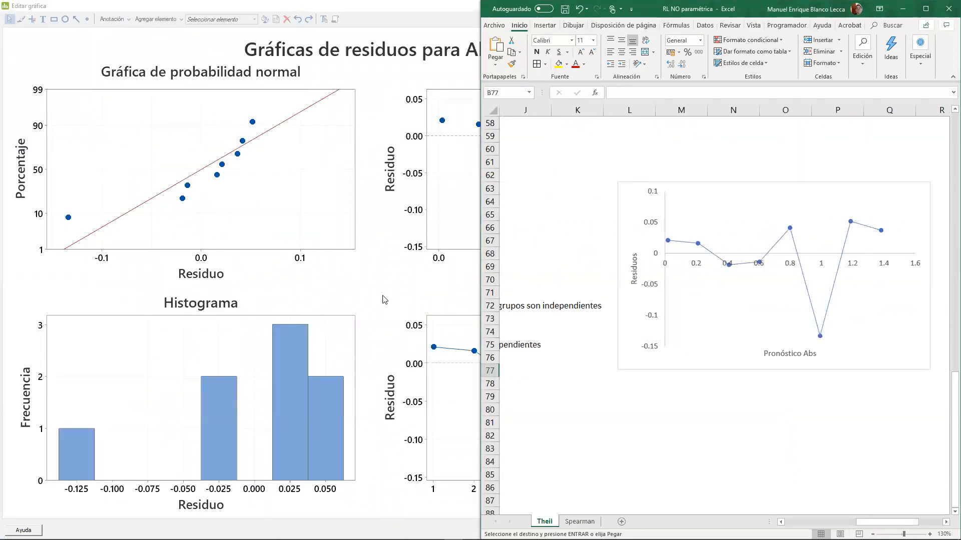
click(382, 296)
key(Escape)
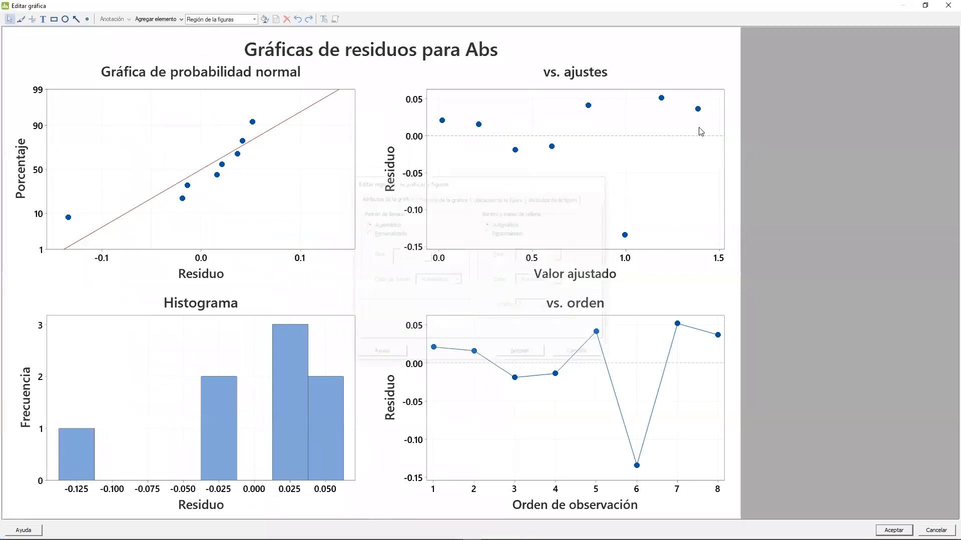
key(Escape)
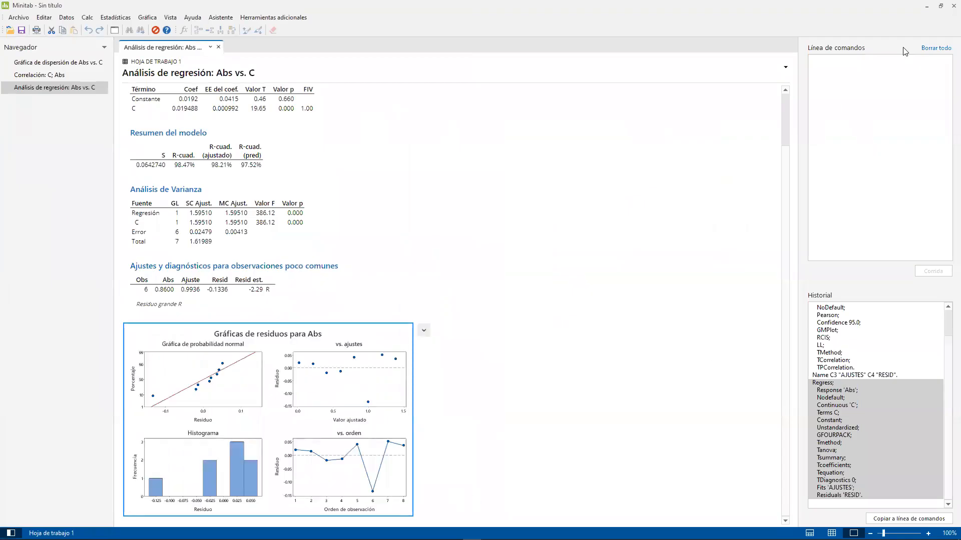
- Compare the Excel residuals chart with the regression output's residual plots side by side, then maximize the workbook and minimize it
mouse_move(194, 539)
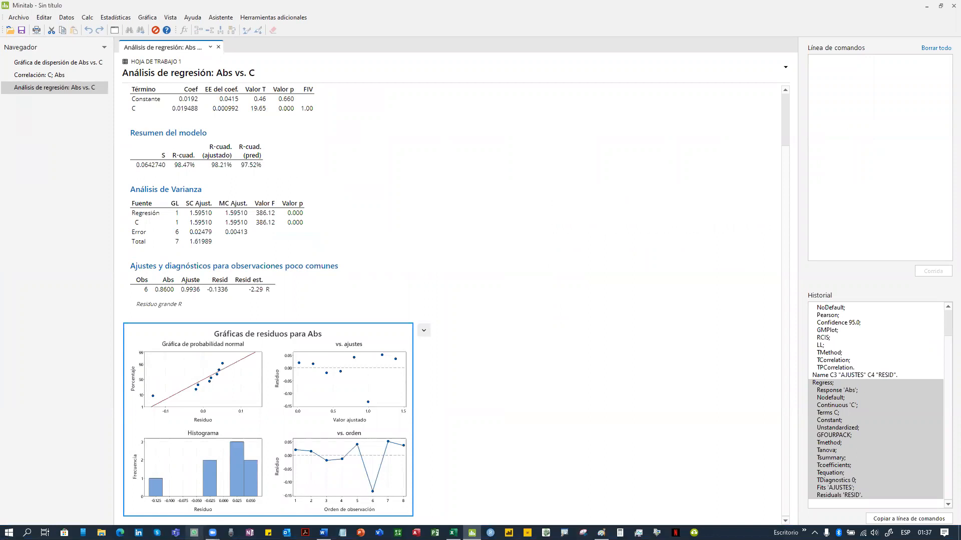
click(453, 533)
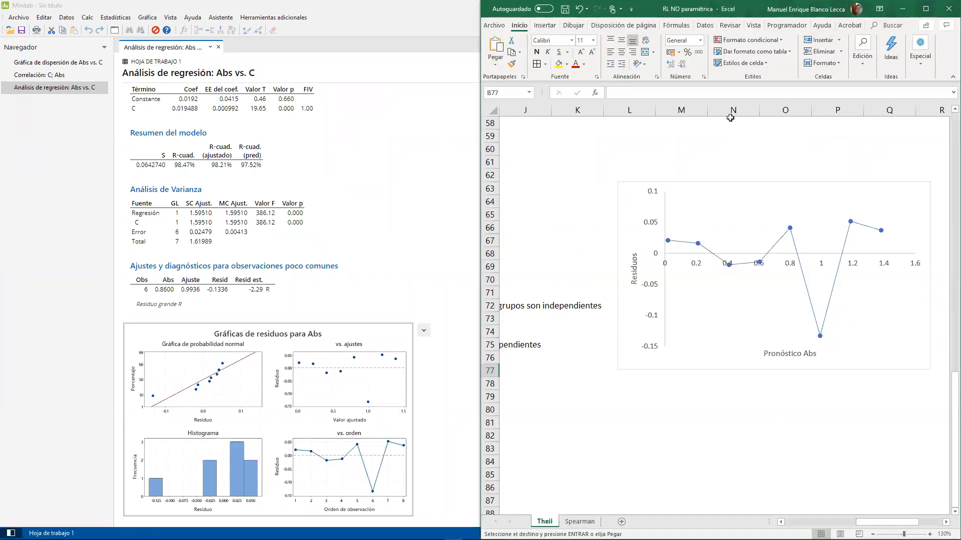
click(926, 9)
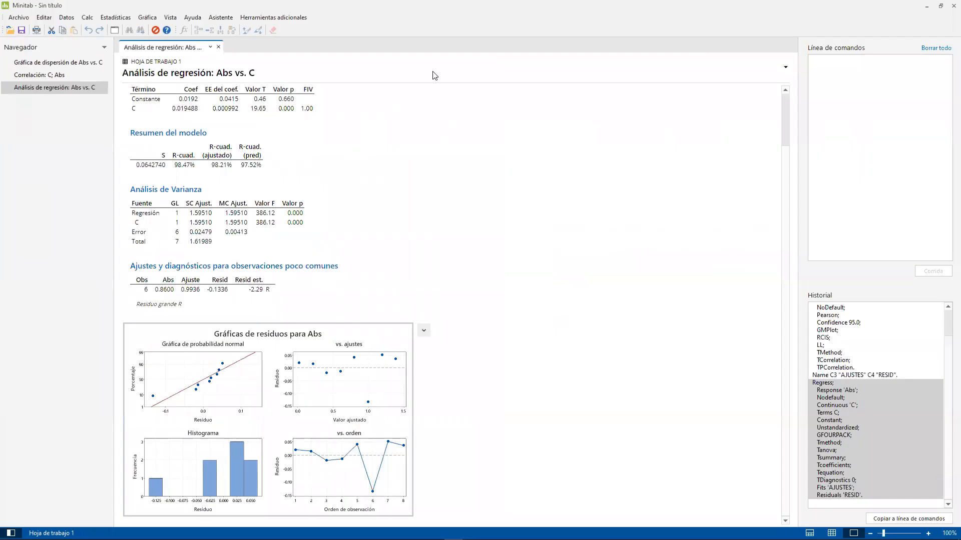
click(903, 8)
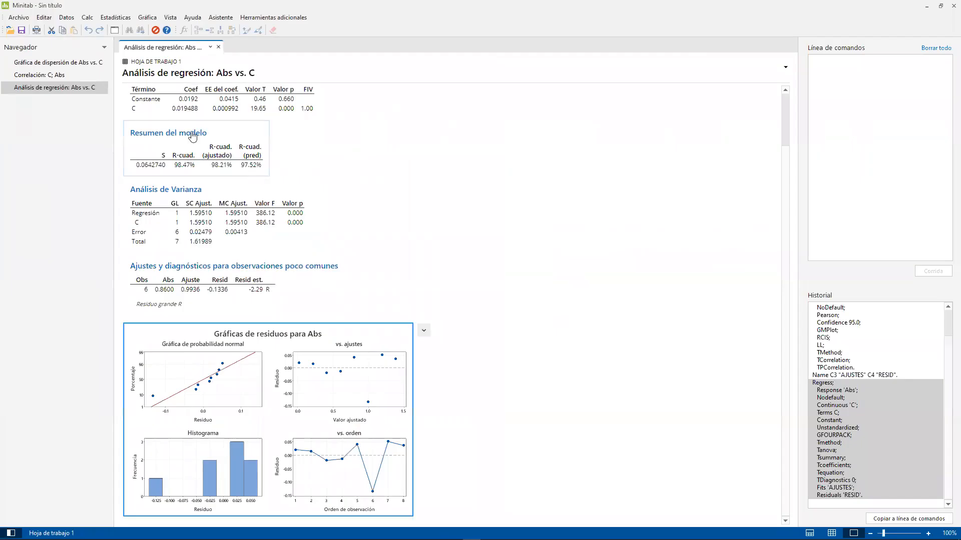
- Run a correlation between AJUSTES and RESID, with the method, correlation matrix and pairwise correlations table in the results
click(111, 17)
mouse_move(124, 28)
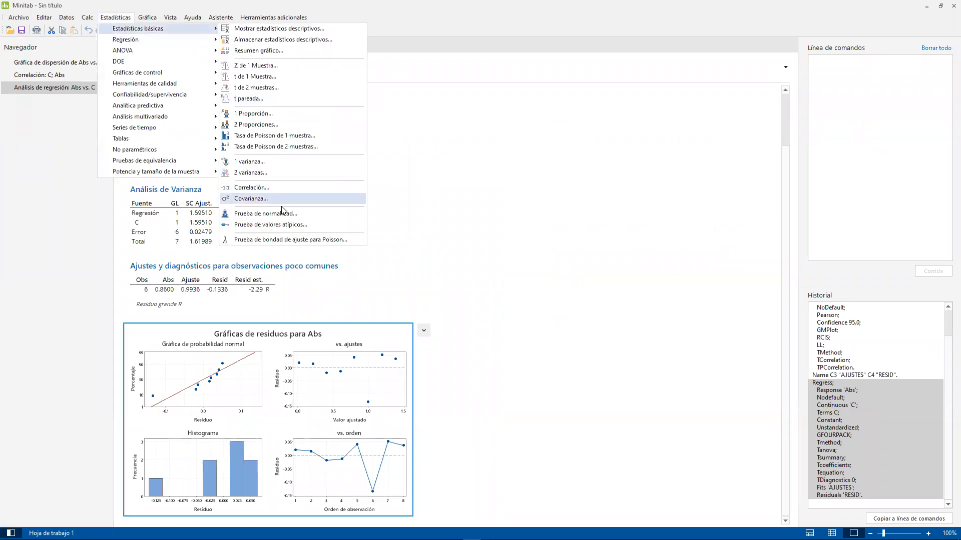
click(282, 187)
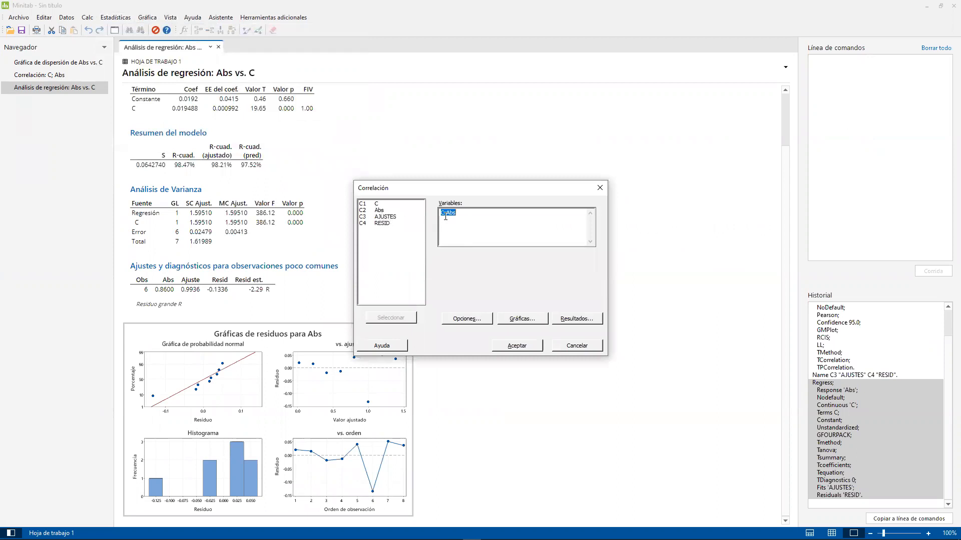
drag(400, 218, 400, 225)
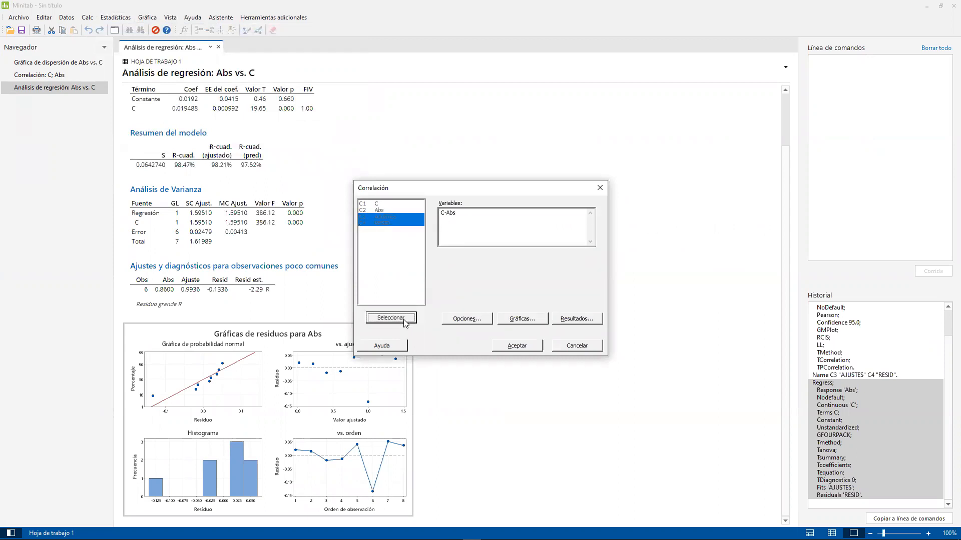
click(390, 318)
click(576, 318)
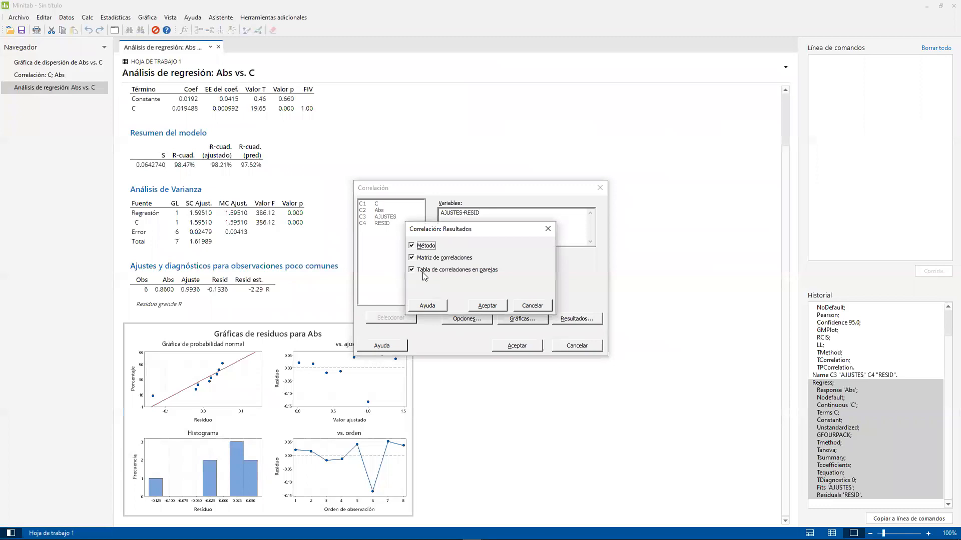
click(485, 306)
click(517, 345)
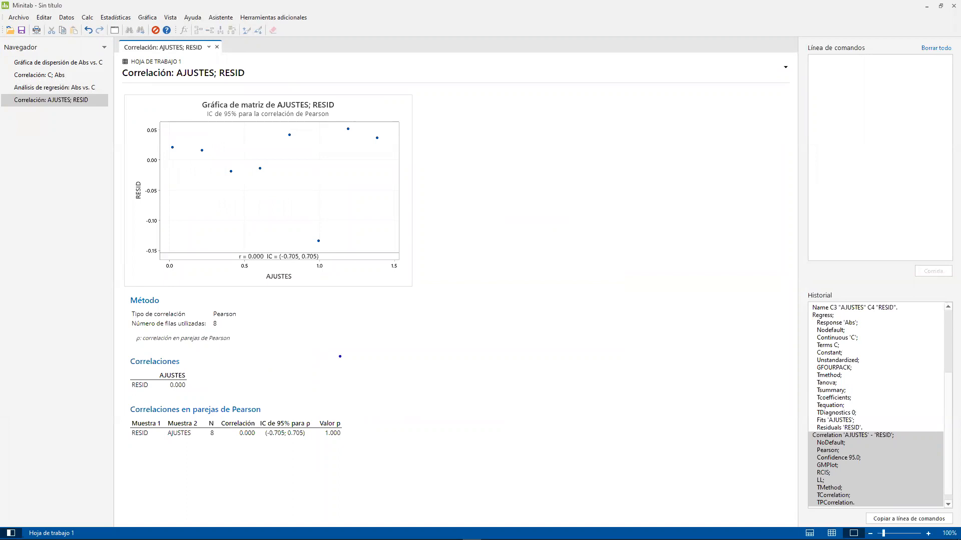
- Write "H0: los datos son independientes" and "H1: los datos son correlacionados" in blue in the blank area beside the matrix plot
text(h)
key(BackSpace)
text(H=)
key(BackSpace)
text(0: los datos son independin)
key(BackSpace)
text(entes)
key(Return)
text(H1)
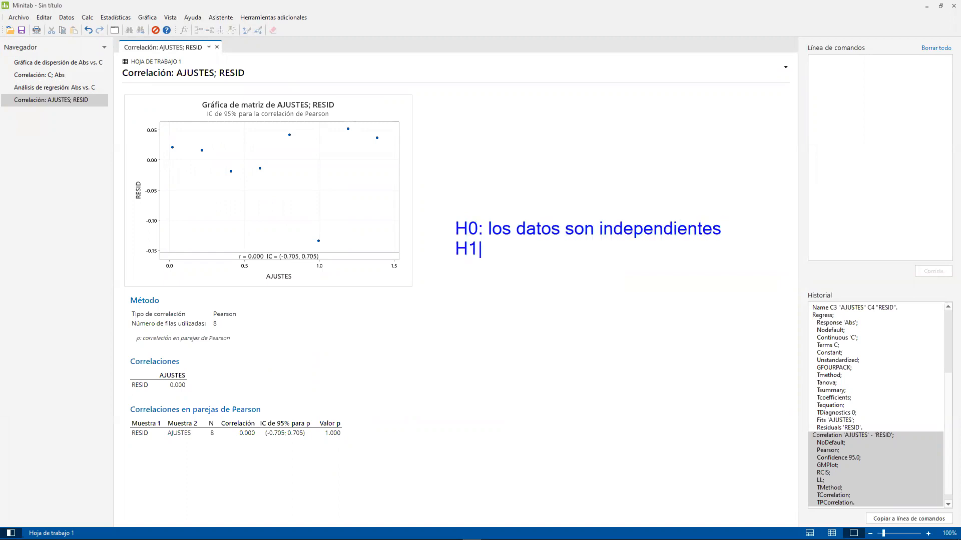
text(: los dato)
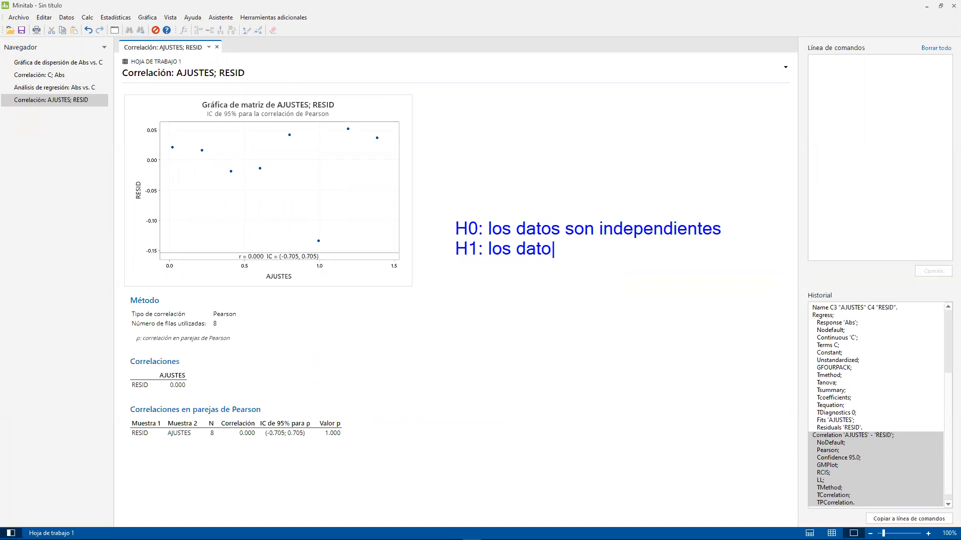
text(s son correlacionados)
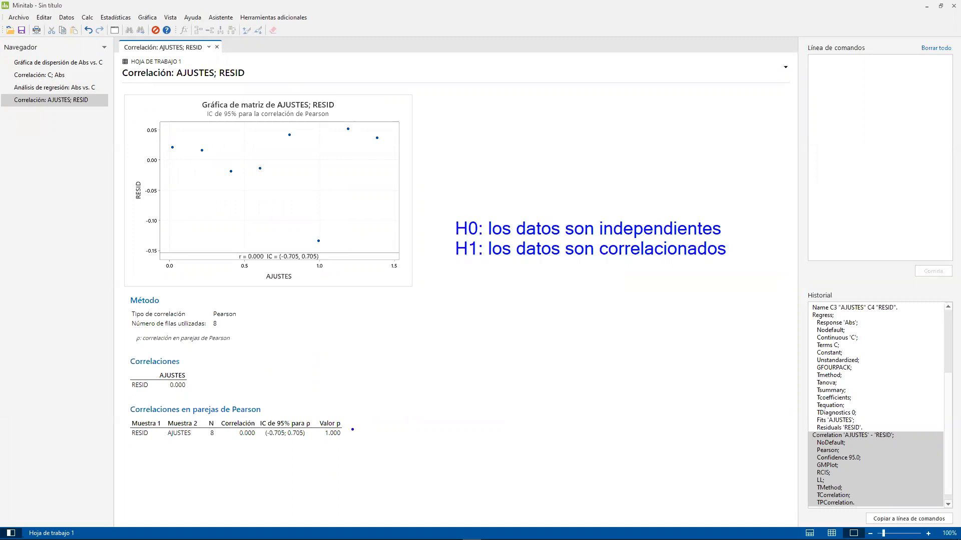
- Note "> 0.05: acepto la H0" in blue beside the p-value of the pairwise Pearson correlations table
text(> 0.05: ace)
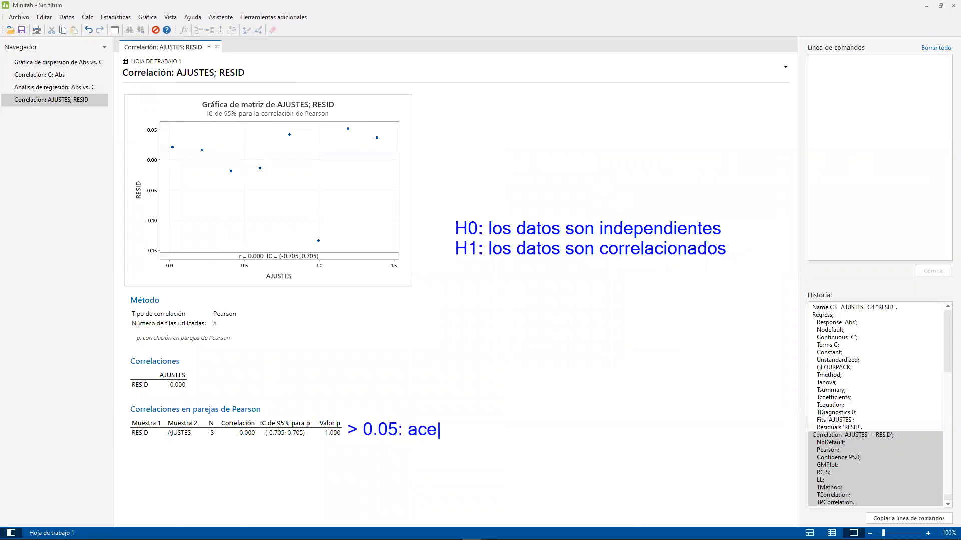
text(pto la H0)
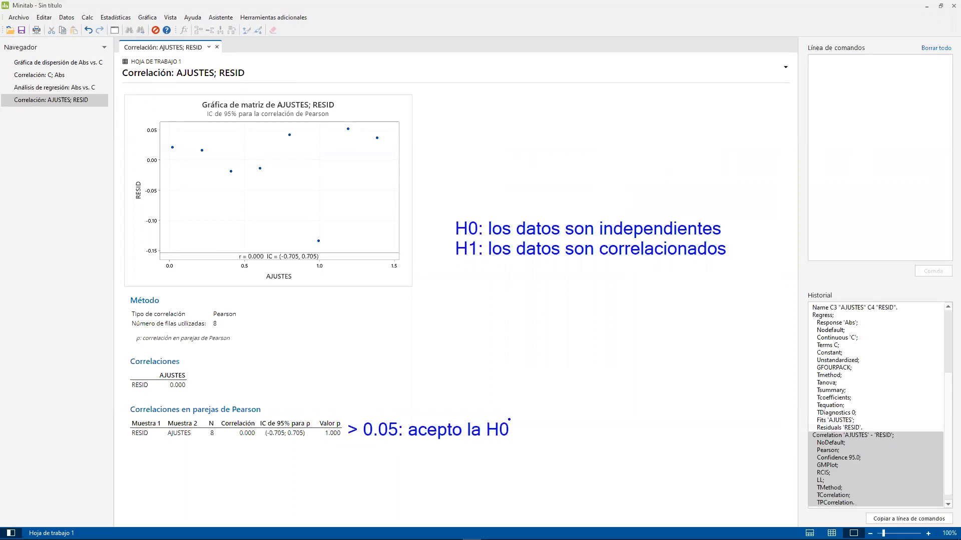
- Box the H0 line in red with a check mark and write "residuo es independiente" in red above it
mouse_move(442, 197)
mouse_down()
mouse_move(515, 236)
mouse_move(723, 245)
mouse_move(784, 181)
mouse_up()
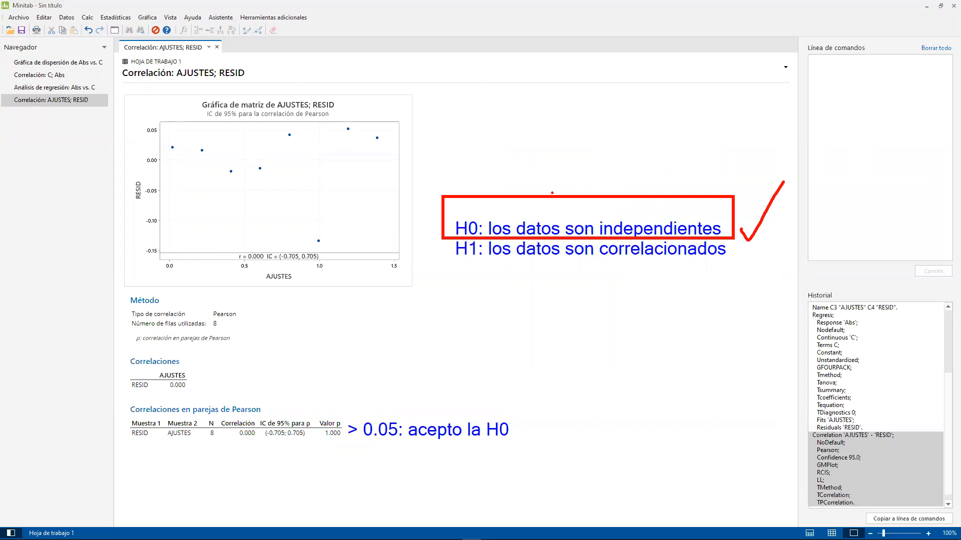
text(esiduo es i)
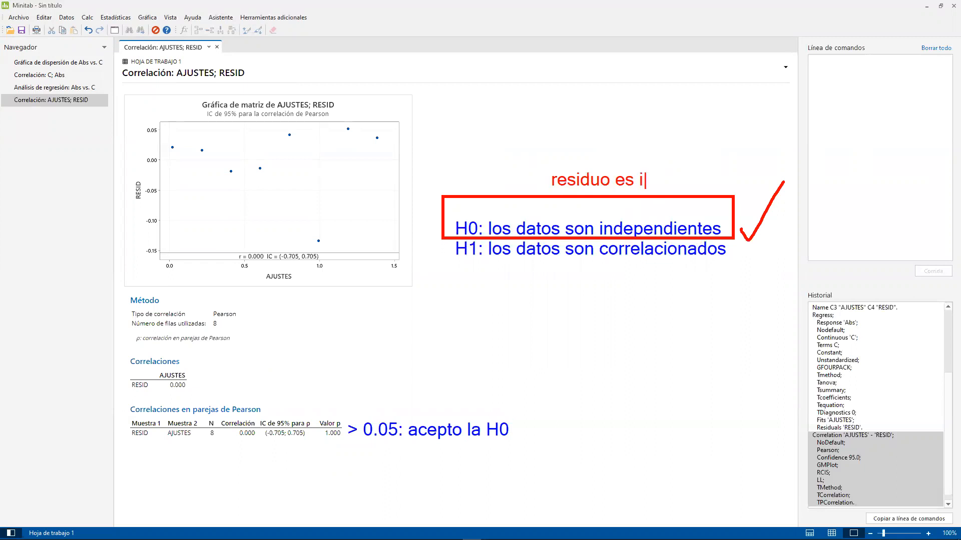
text(ndependiente)
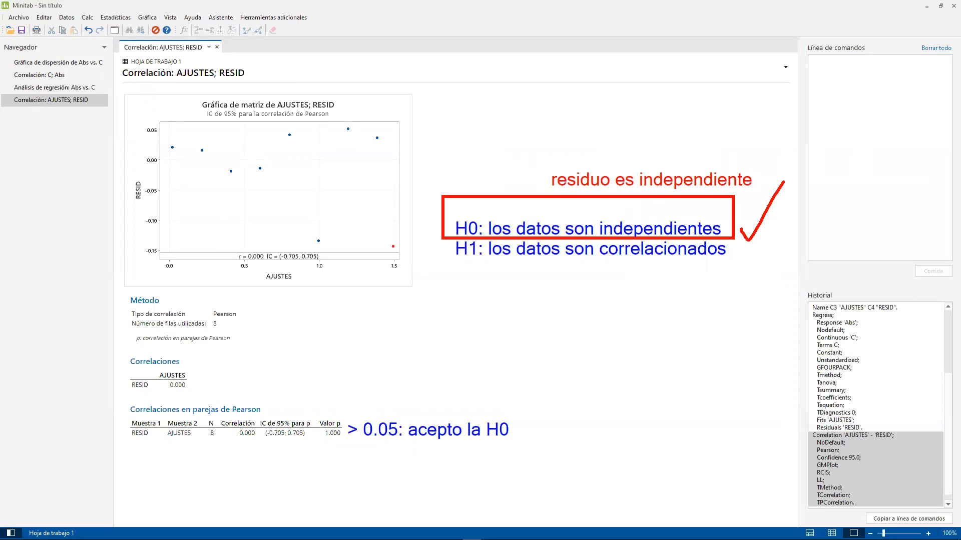
- Box the plot's r and confidence interval in red, add an arrow with the note "si contiene al r = 0", and clear the annotations
mouse_move(179, 230)
mouse_down()
mouse_move(419, 324)
mouse_move(374, 312)
mouse_up()
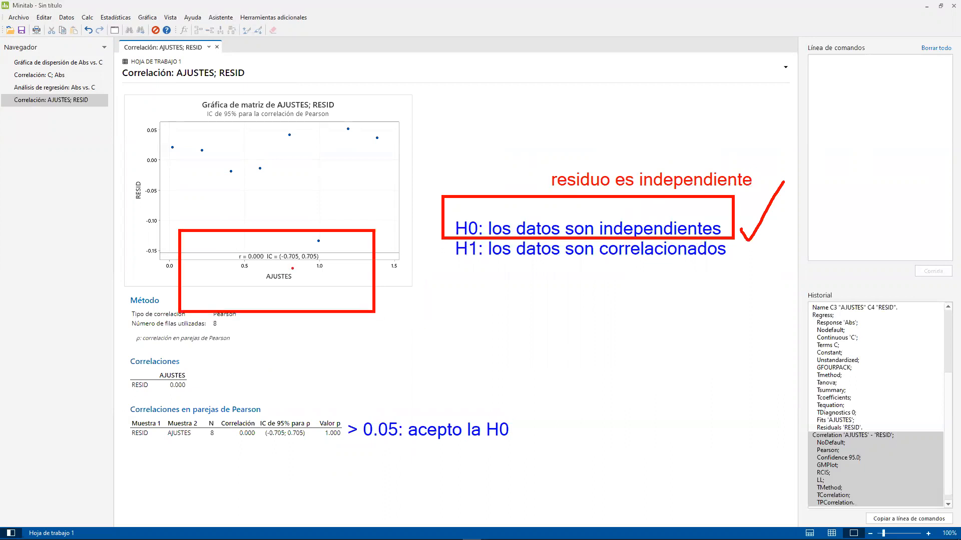
drag(279, 244, 286, 205)
text(si contiene al )
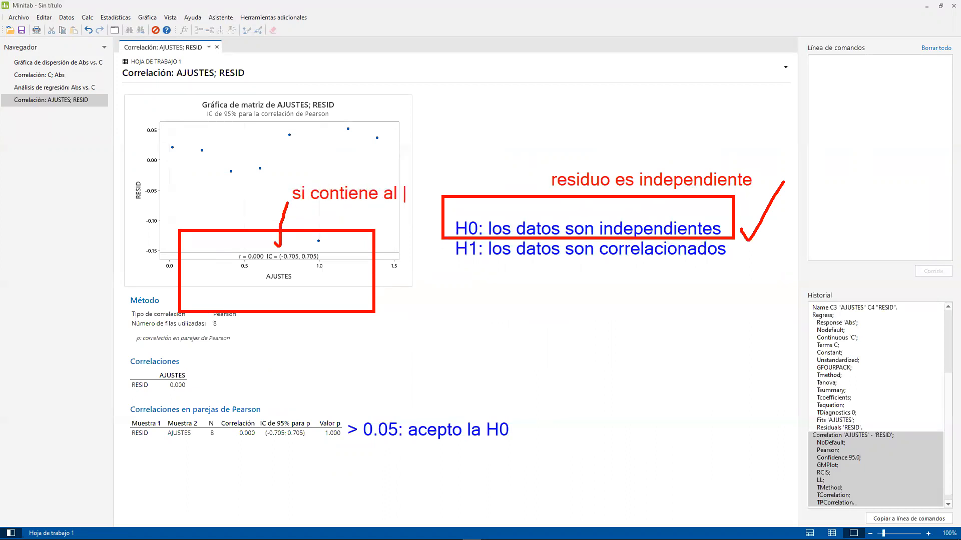
text(r = 0)
key(Escape)
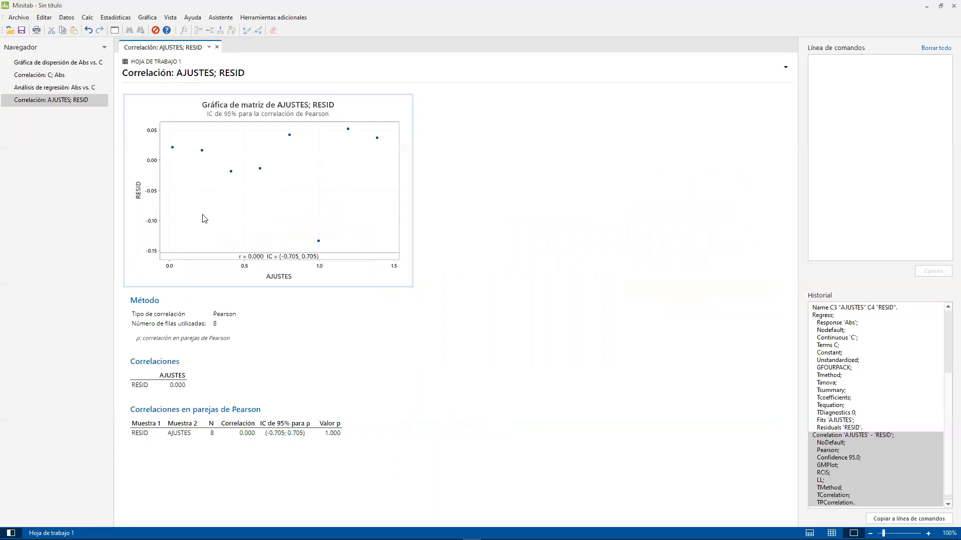
- Start an individual probability plot with C, Abs and RESID as the graph variables
click(157, 22)
mouse_move(168, 17)
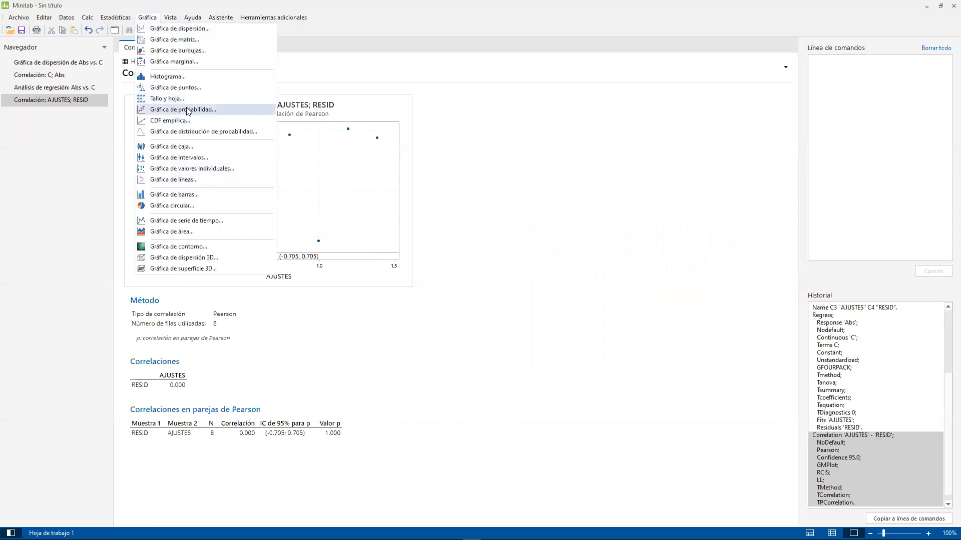
click(188, 109)
double_click(432, 274)
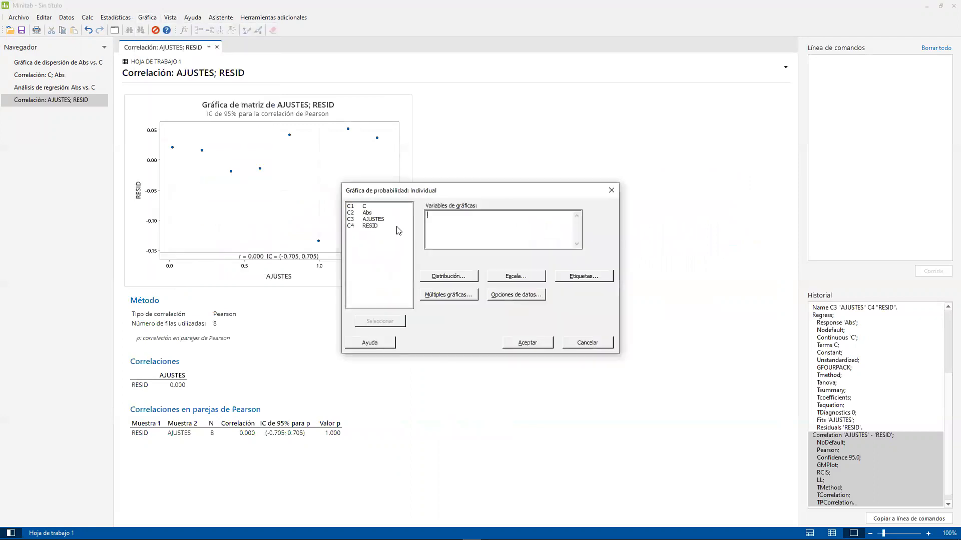
click(383, 207)
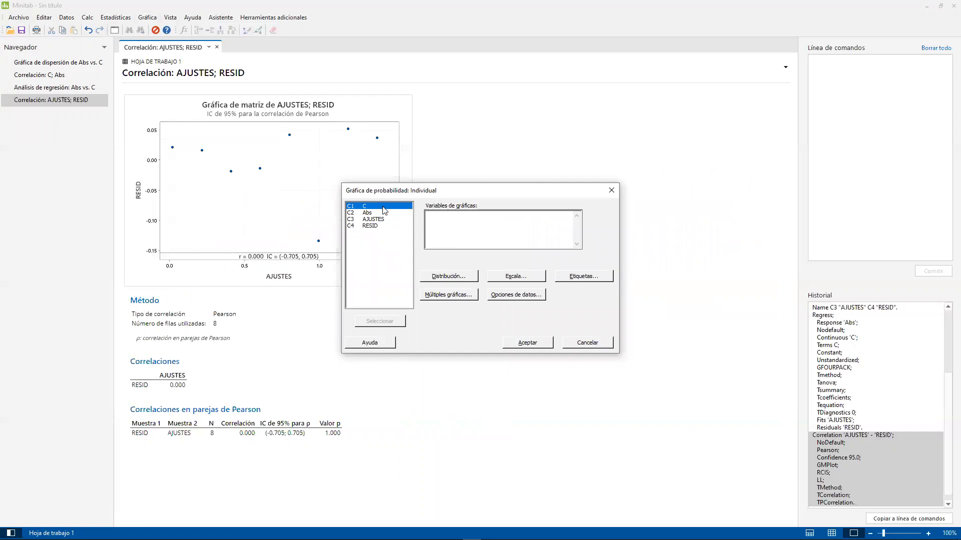
drag(383, 208, 383, 211)
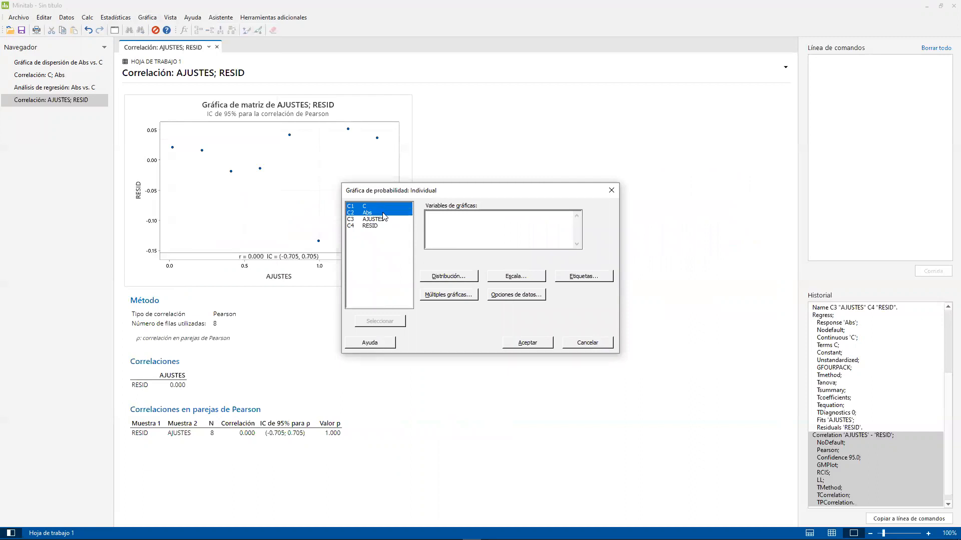
ctrl+click(380, 226)
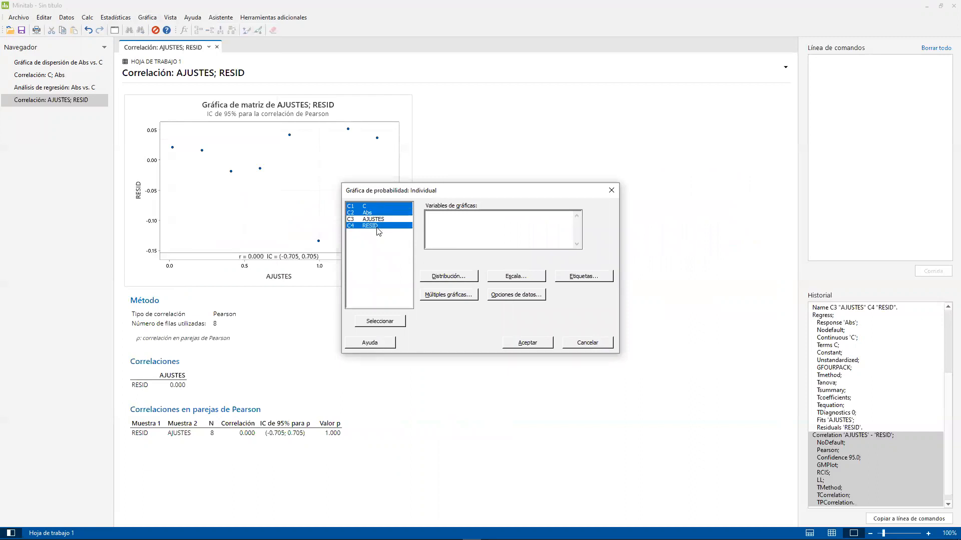
click(396, 324)
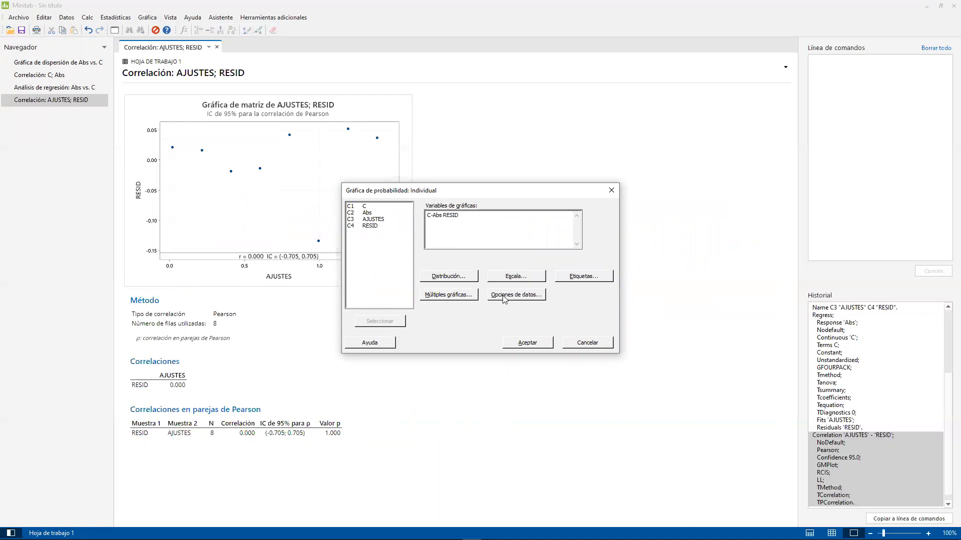
- Show the variables in separate panels of the same graph and generate the probability plot
click(450, 295)
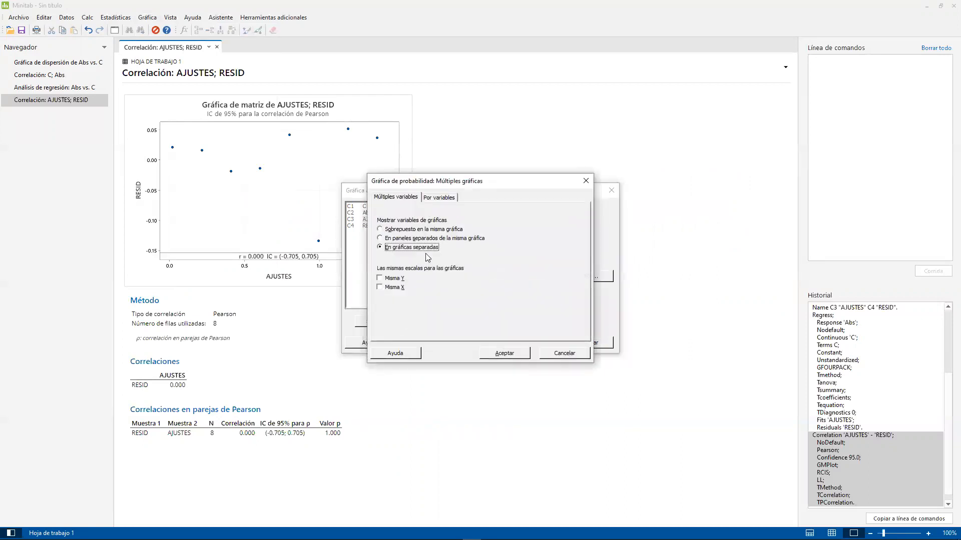
click(427, 239)
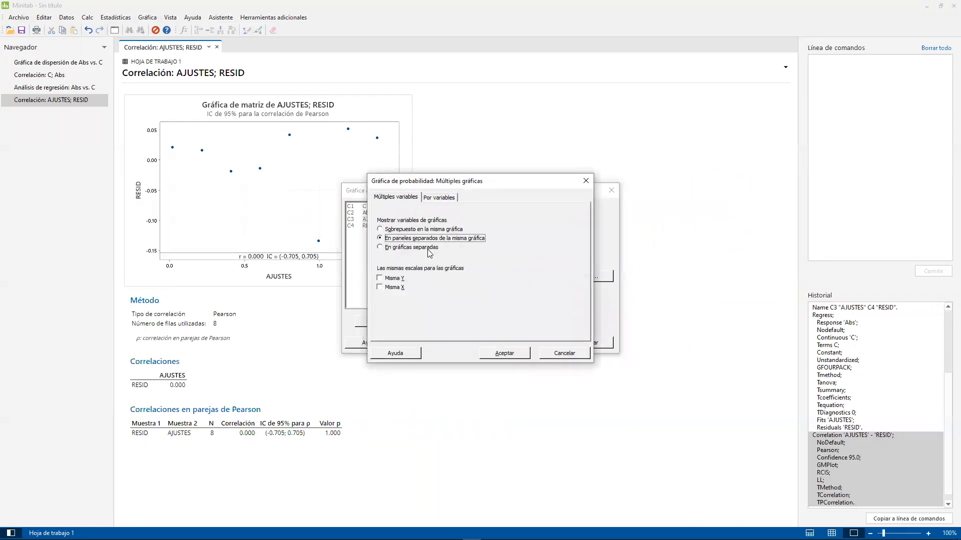
click(503, 353)
click(540, 345)
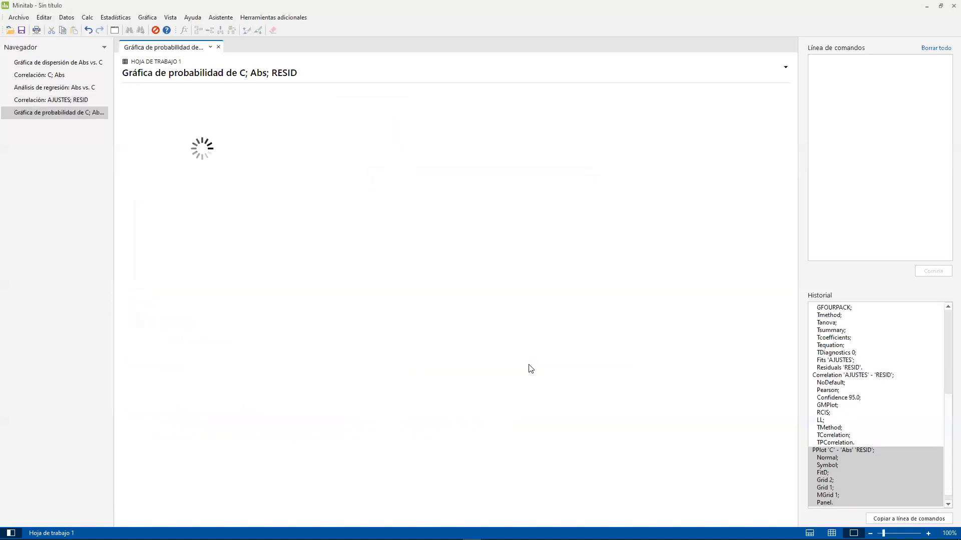
- Enlarge the probability plot in the graph editor and note "> 0.05: normal" in red beside the p-values of C and Abs
double_click(323, 270)
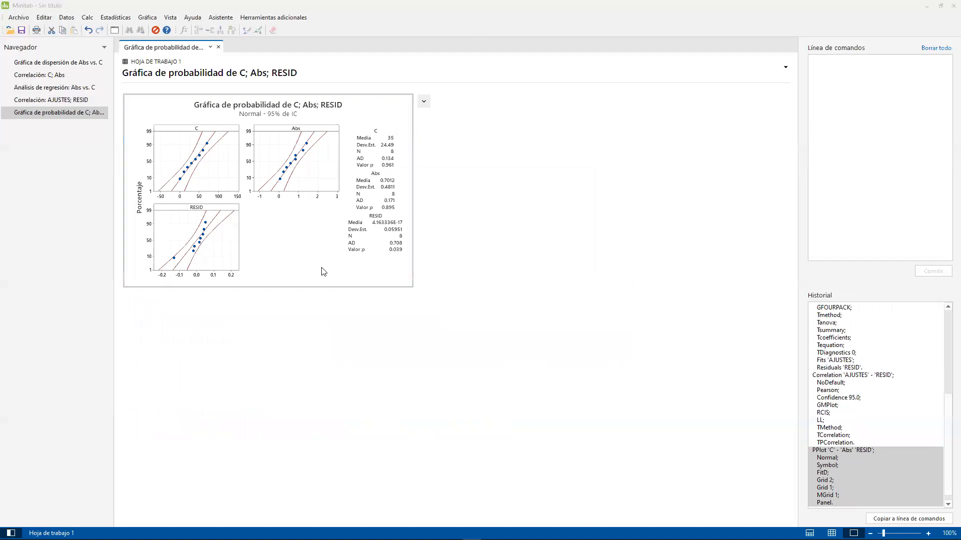
click(629, 129)
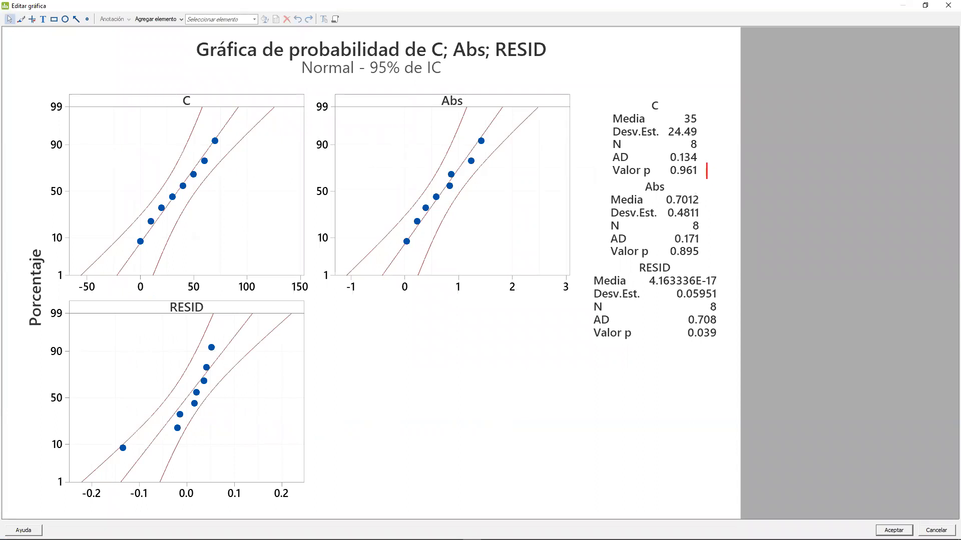
text(> 0.05: normal)
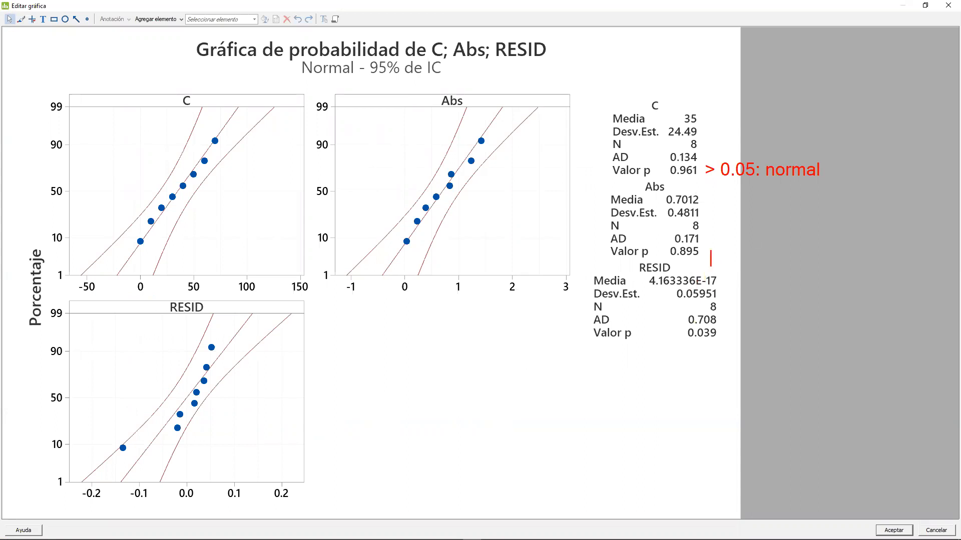
click(708, 251)
text(> 0.05: normal)
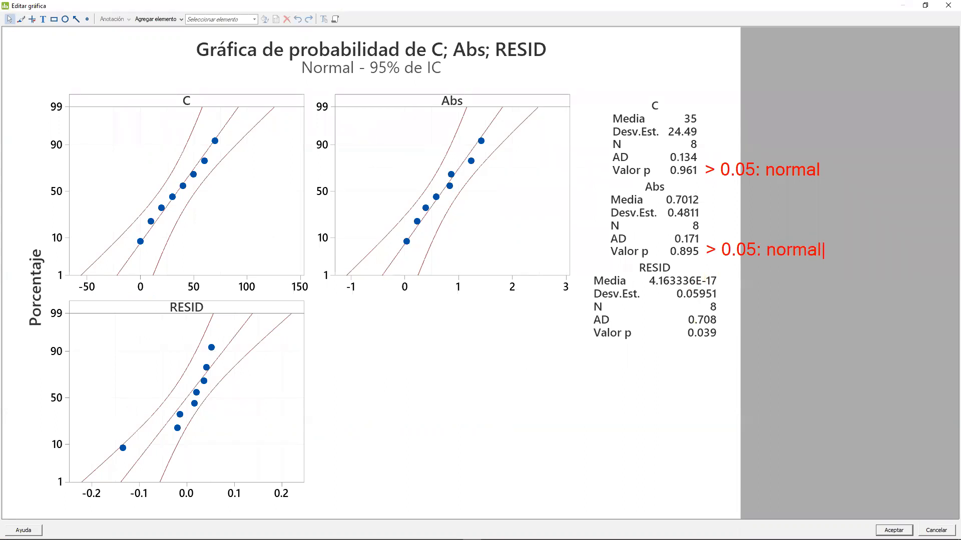
- Join the C and Abs notes with a red curly bracket and label it "normalidad bivariada"
drag(819, 148, 834, 267)
text(normalidad)
key(Return)
text(bivariada)
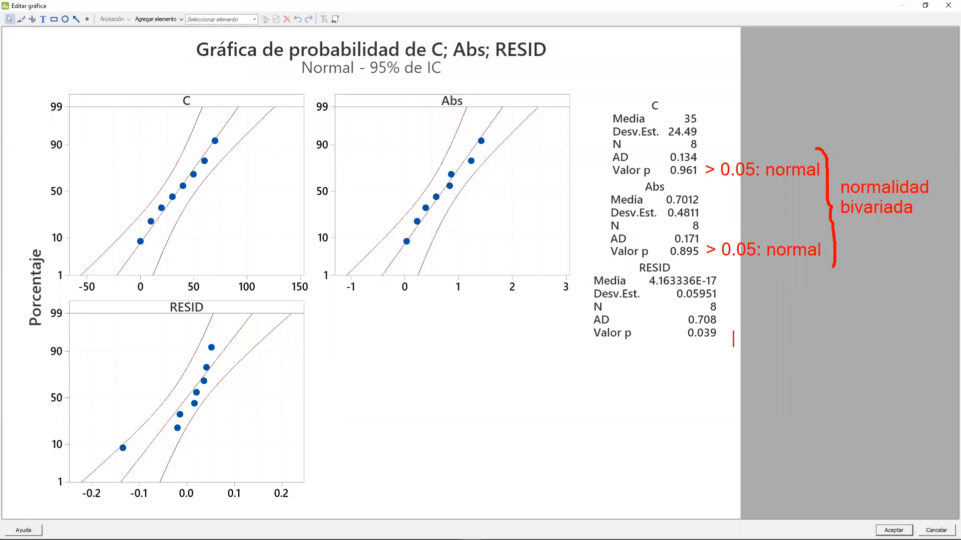
text(>)
- Note "< 0.05: no normal" in red beside the p-value of RESID
key(BackSpace)
text(< 0.05: no normal)
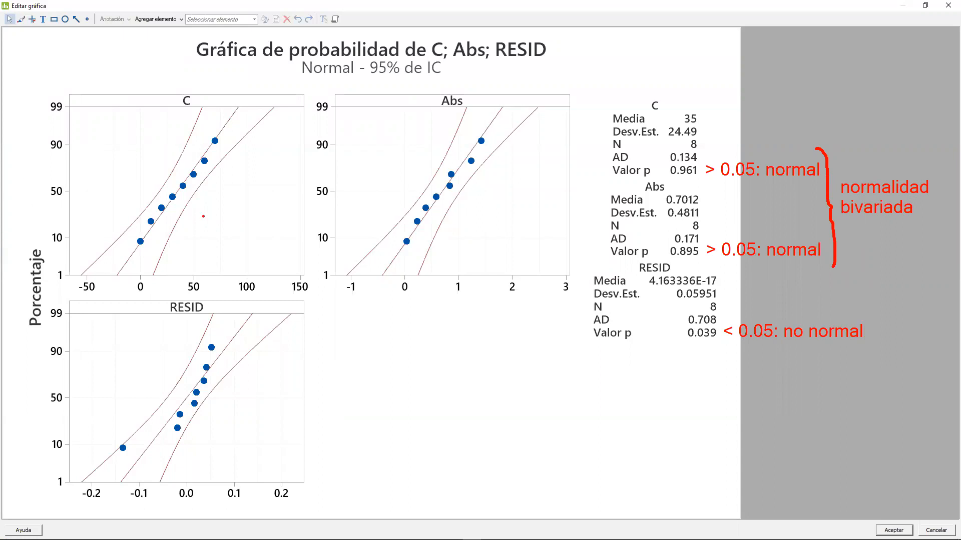
- Handwrite "Pearson NO nos sirve" in red across the C and Abs panels, double-underlining "NO"
drag(160, 186, 161, 231)
mouse_move(104, 190)
mouse_down()
mouse_move(112, 168)
mouse_move(140, 200)
mouse_move(179, 214)
mouse_move(249, 181)
mouse_move(278, 197)
mouse_move(321, 166)
mouse_move(335, 186)
mouse_up()
mouse_move(166, 243)
mouse_down()
mouse_move(209, 231)
mouse_move(201, 245)
mouse_up()
drag(195, 305, 271, 287)
drag(193, 325, 255, 307)
mouse_move(270, 271)
mouse_down()
mouse_move(284, 254)
mouse_move(393, 250)
mouse_move(365, 256)
mouse_up()
mouse_move(401, 213)
mouse_down()
mouse_move(440, 236)
mouse_move(503, 187)
mouse_move(530, 211)
mouse_up()
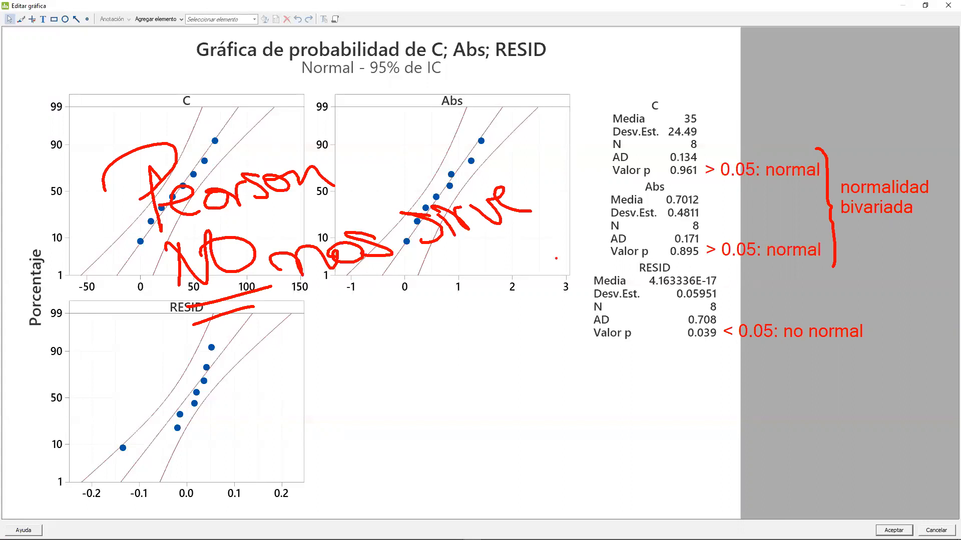
- Sketch a smiling face beside the RESID panel and a sad face over the Abs panel, and circle the sad one
drag(262, 349, 278, 373)
drag(286, 335, 305, 368)
drag(260, 398, 333, 378)
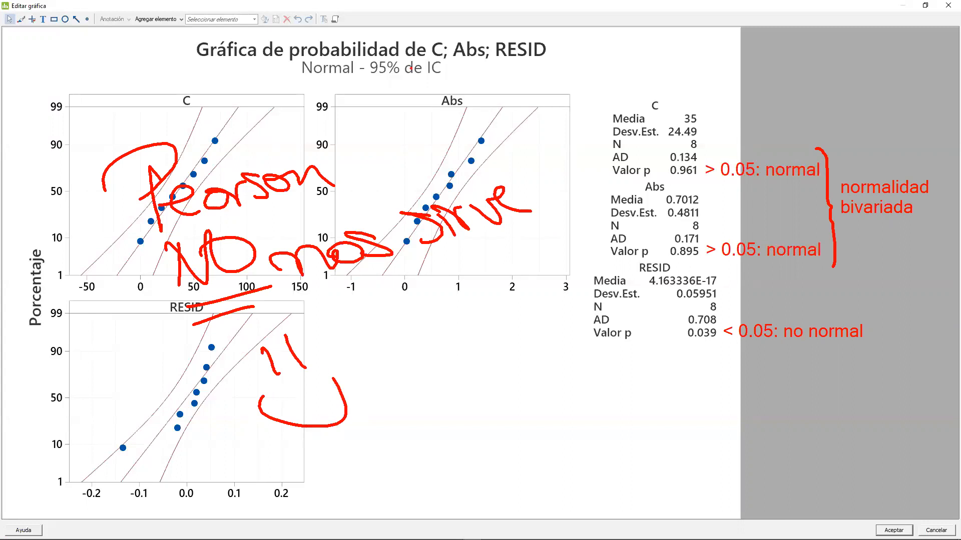
drag(483, 70, 498, 94)
drag(506, 67, 523, 89)
drag(503, 140, 552, 121)
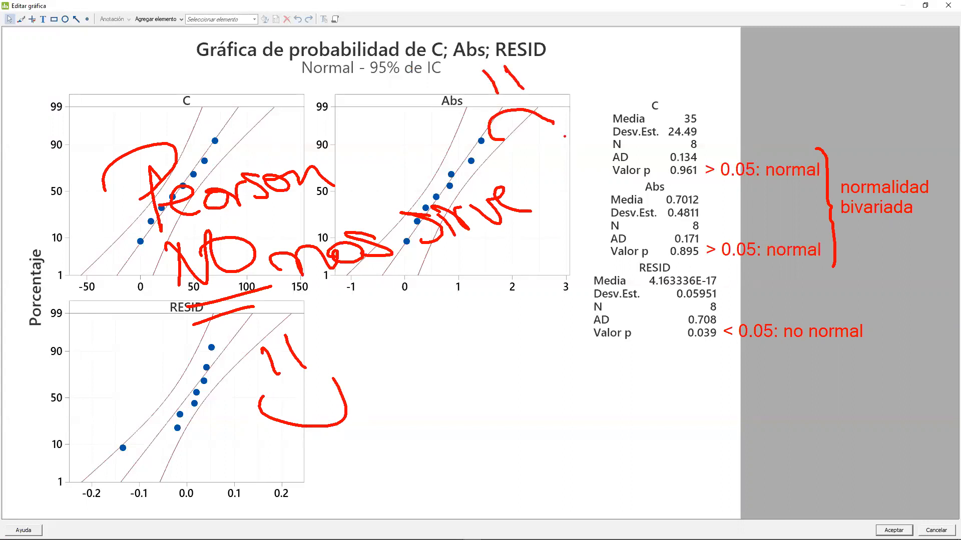
mouse_move(507, 44)
mouse_down()
mouse_move(436, 105)
mouse_move(488, 35)
mouse_move(447, 47)
mouse_up()
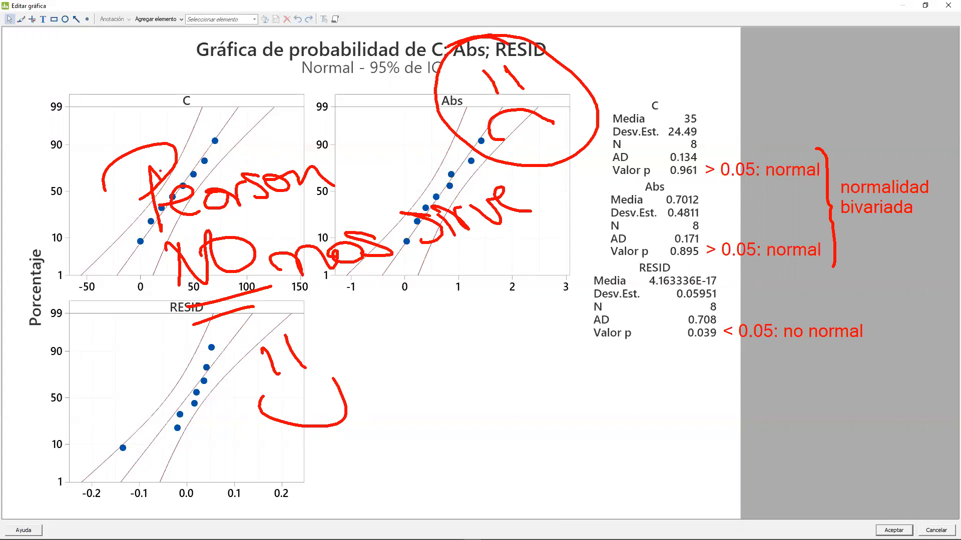
- Cross out "Pearson" in red and handwrite "Modelo de Spearman", underlined, in the blank area beside the RESID panel
drag(139, 147, 347, 231)
drag(283, 143, 203, 281)
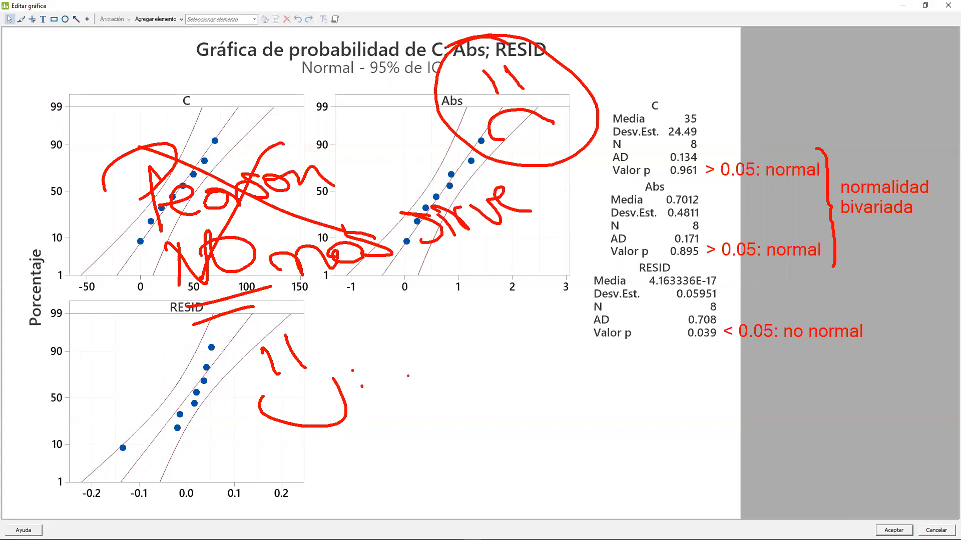
mouse_move(376, 345)
mouse_down()
mouse_move(416, 386)
mouse_move(418, 366)
mouse_up()
drag(445, 351, 509, 352)
mouse_move(439, 420)
mouse_down()
mouse_move(440, 431)
mouse_move(465, 435)
mouse_up()
mouse_move(465, 398)
mouse_down()
mouse_move(471, 425)
mouse_move(617, 400)
mouse_move(647, 410)
mouse_up()
drag(336, 472, 619, 428)
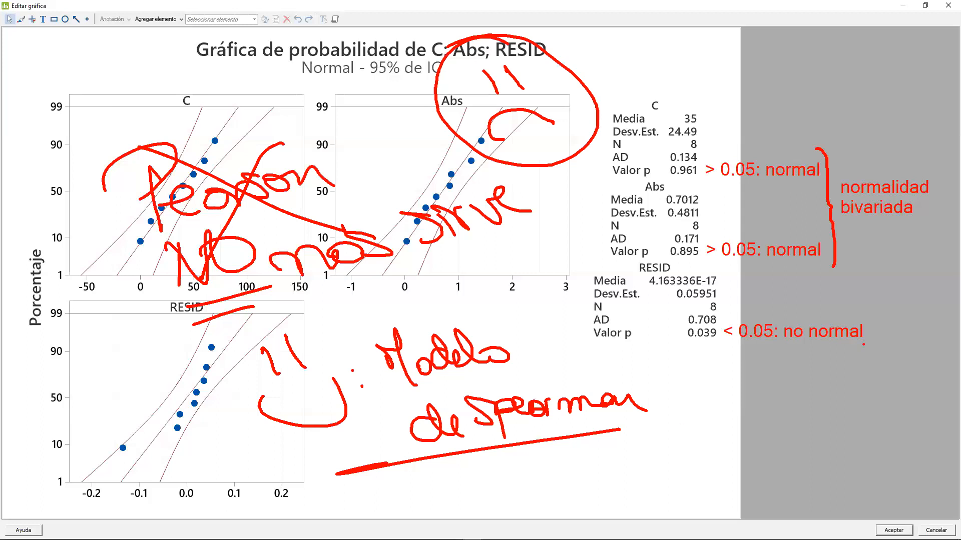
- Clear the annotations, leave the graph editor and switch to the "RL NO paramétrica" workbook in Excel
key(Escape)
click(948, 5)
click(926, 6)
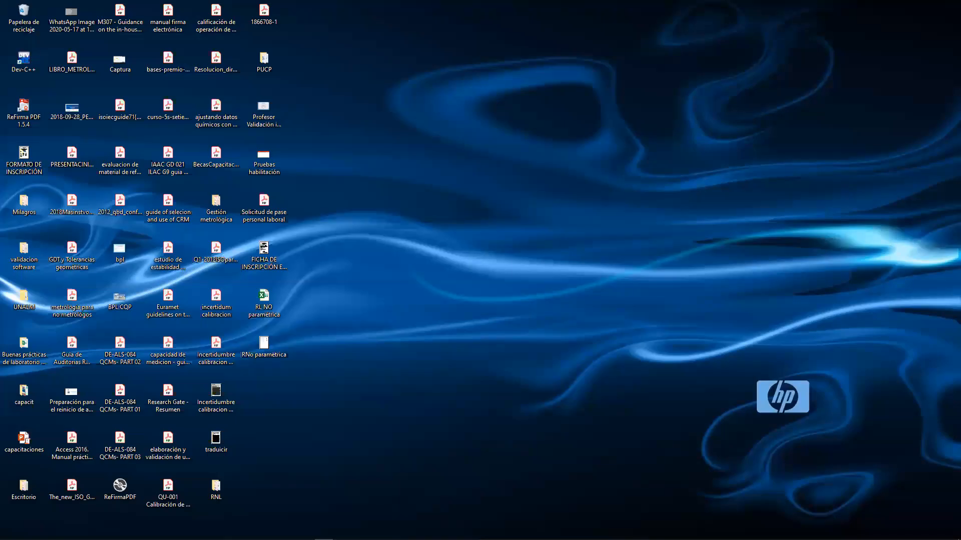
mouse_move(342, 539)
click(453, 533)
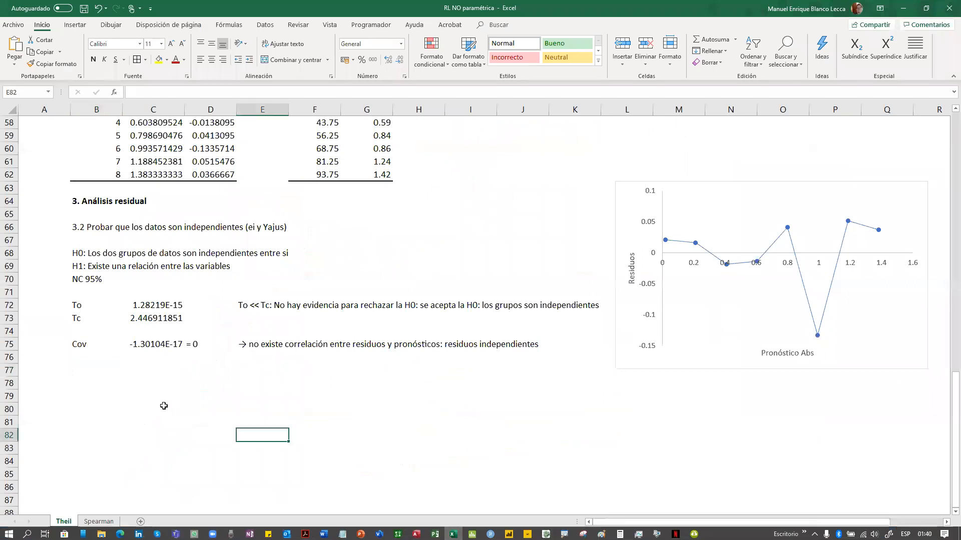
- Enter "MODELO DE REGRESIÓN LINEAL NO PARAMÉTRICO" in cell B77 of the Theil sheet
click(83, 373)
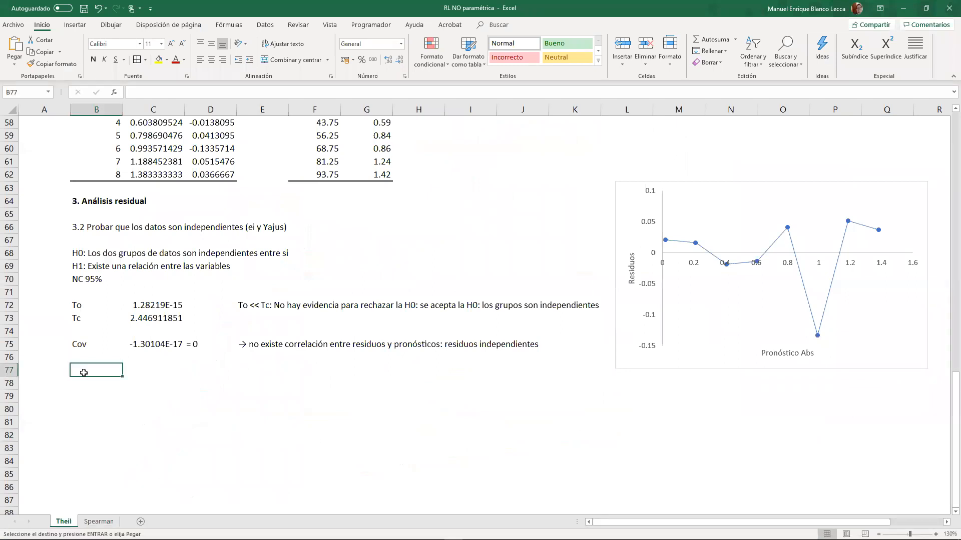
text(MODEL)
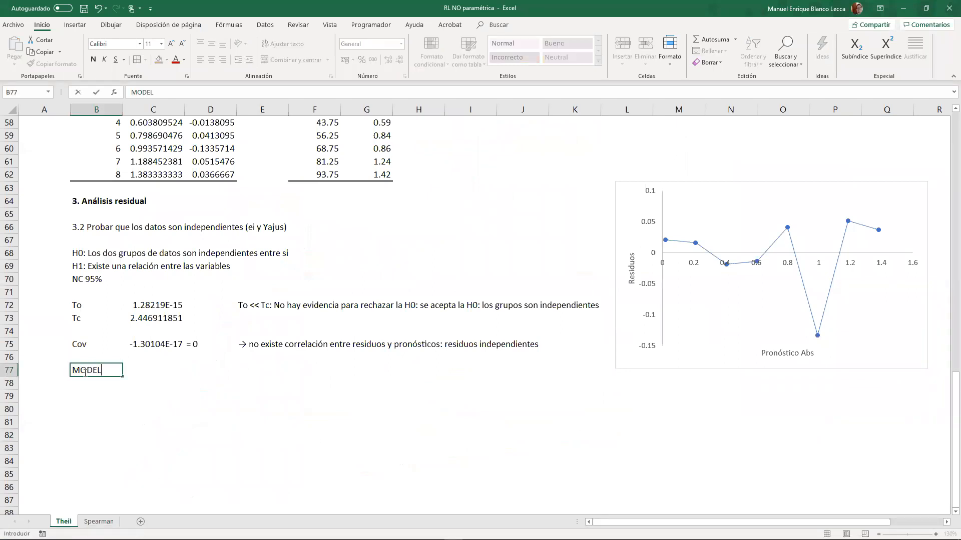
text(O DE REGRESIÓN LIN)
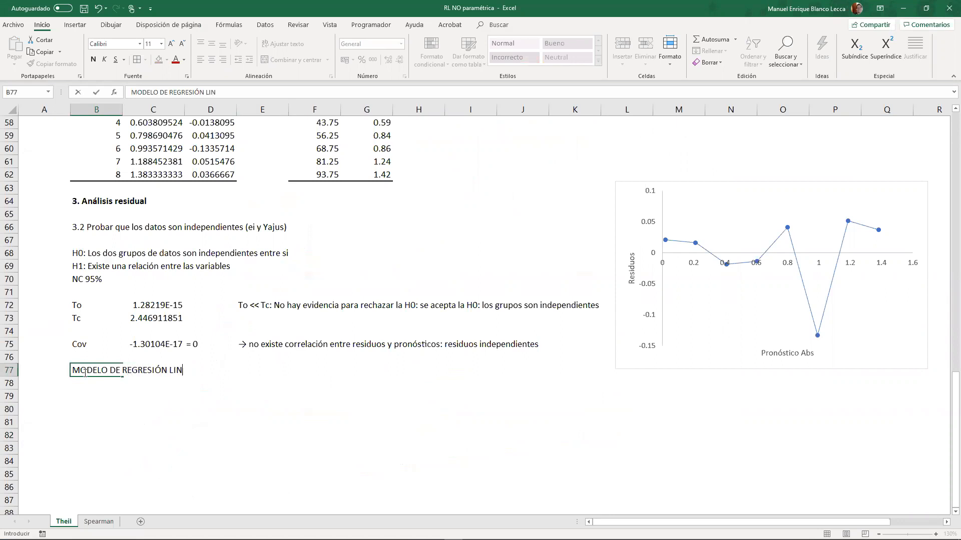
text(EAL NO PARAMÉTRICO)
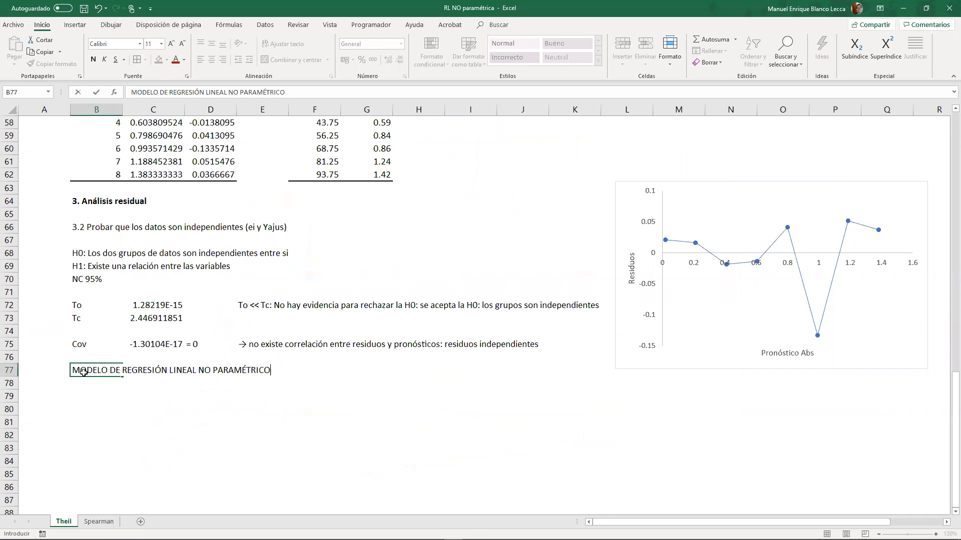
key(Return)
- Format the B77 heading in bold dark red and move it to cell B78
click(84, 373)
key(ctrl+n)
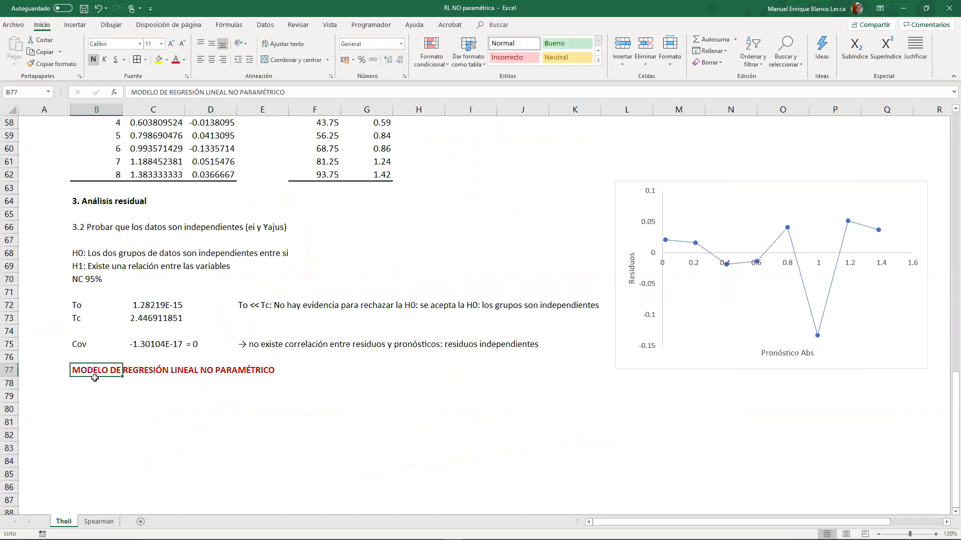
drag(95, 379, 95, 390)
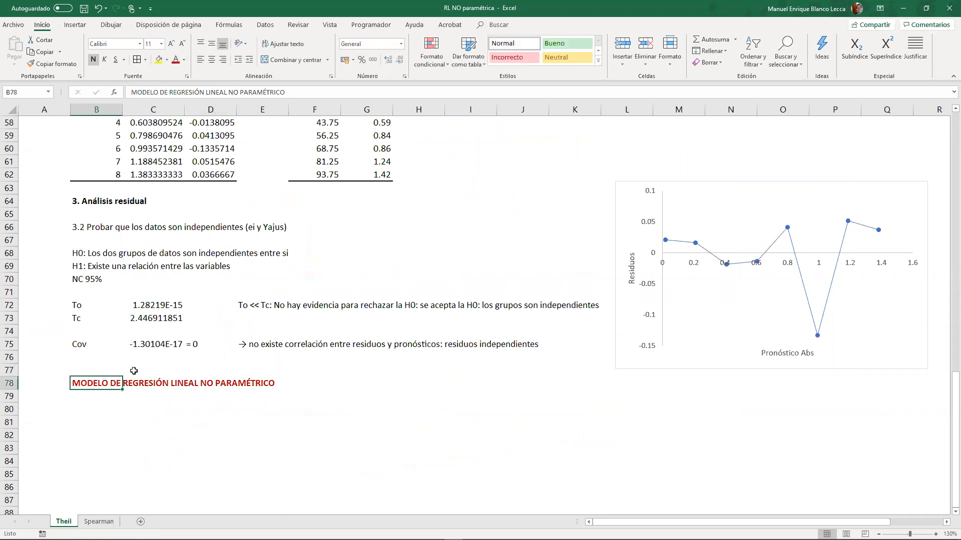
click(153, 359)
click(479, 345)
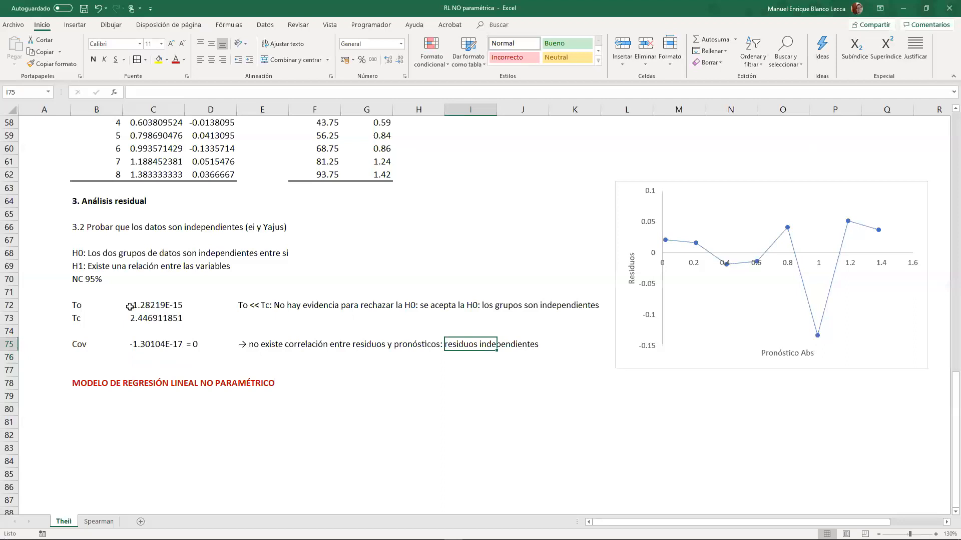
- Enter the labels "Normalidad", "C" and "ABS" in cells G8 to G10 beside the calibration data table
click(349, 228)
scroll(350, 226, up, 19)
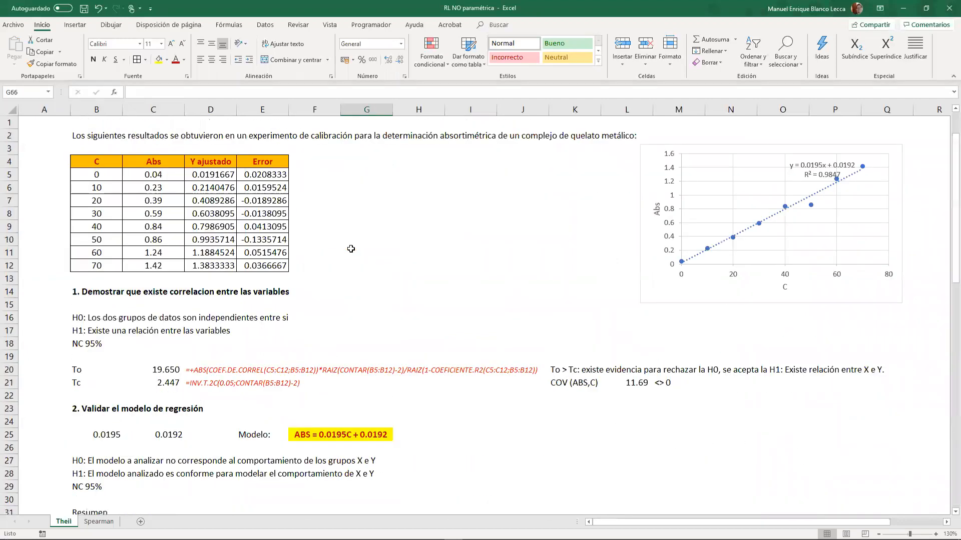
click(354, 225)
click(357, 209)
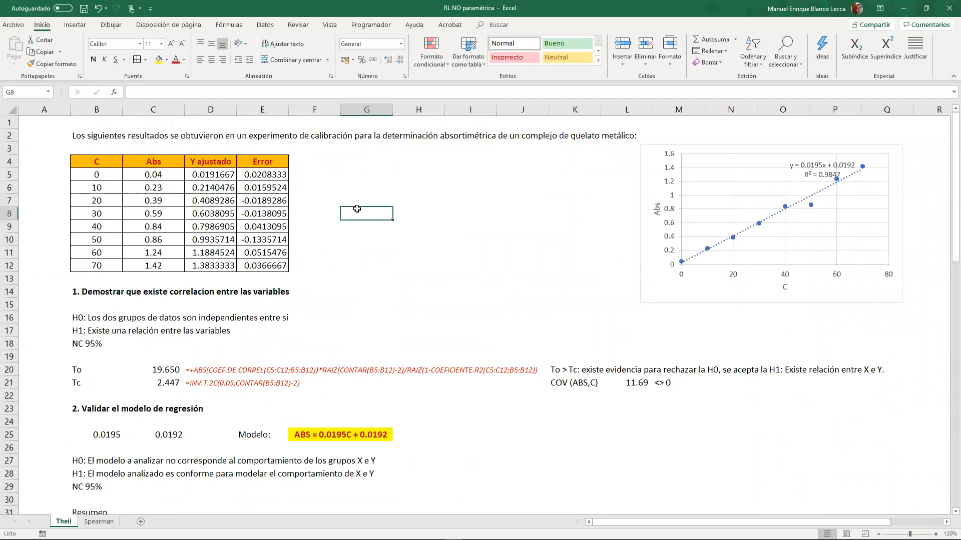
text(Normalidad)
key(Return)
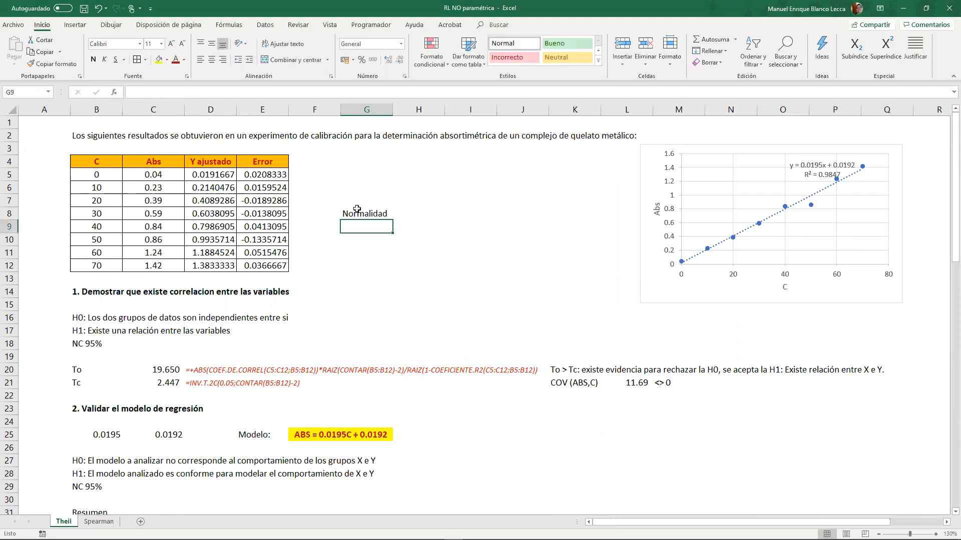
text(C)
key(Return)
text(ABS)
key(Return)
- Calculate the normality of C in cell H9 with the normalidad function over B5:B12
key(Up)
key(Up)
key(Right)
text(+normalidad()
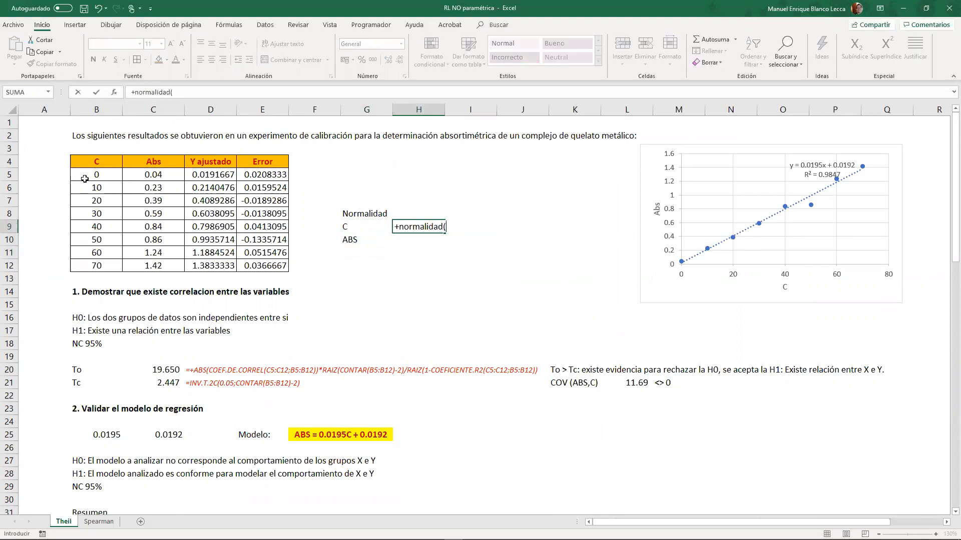
drag(84, 178, 87, 265)
key(Return)
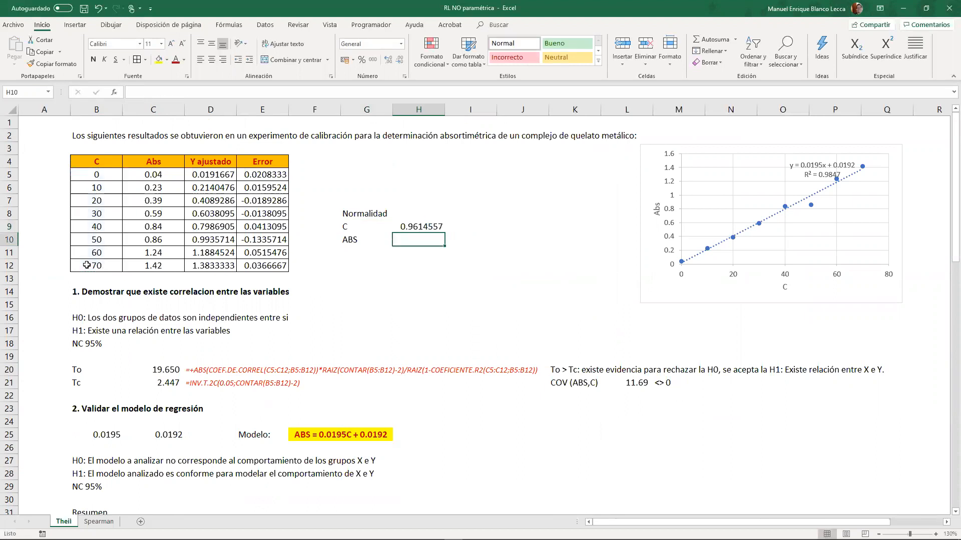
- Calculate the normality of ABS in cell H10 with the same normality function used for C
click(403, 228)
drag(455, 233, 431, 244)
click(482, 231)
click(395, 325)
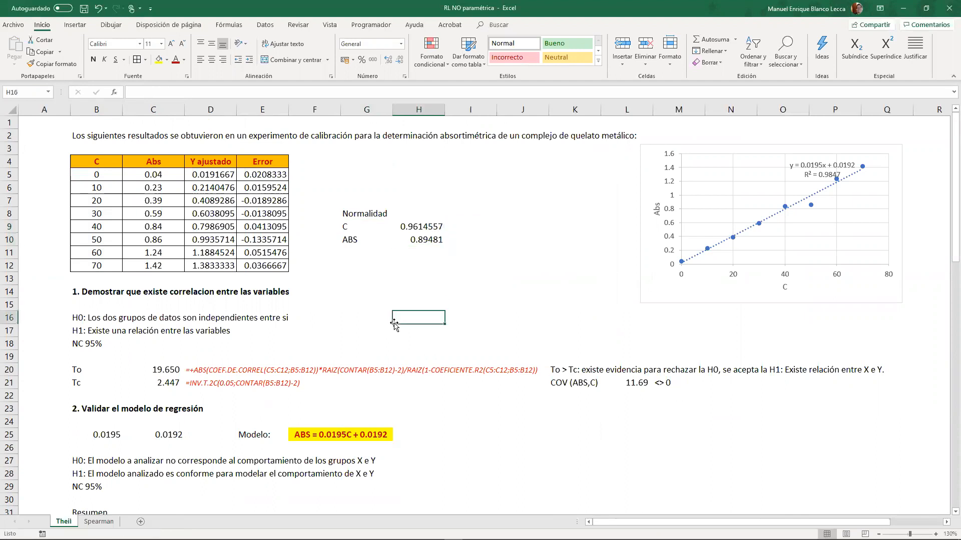
- Move the "MODELO DE REGRESIÓN LINEAL NO PARAMÉTRICO" heading from B78 down to cell B84
scroll(395, 324, down, 20)
scroll(318, 311, up, 5)
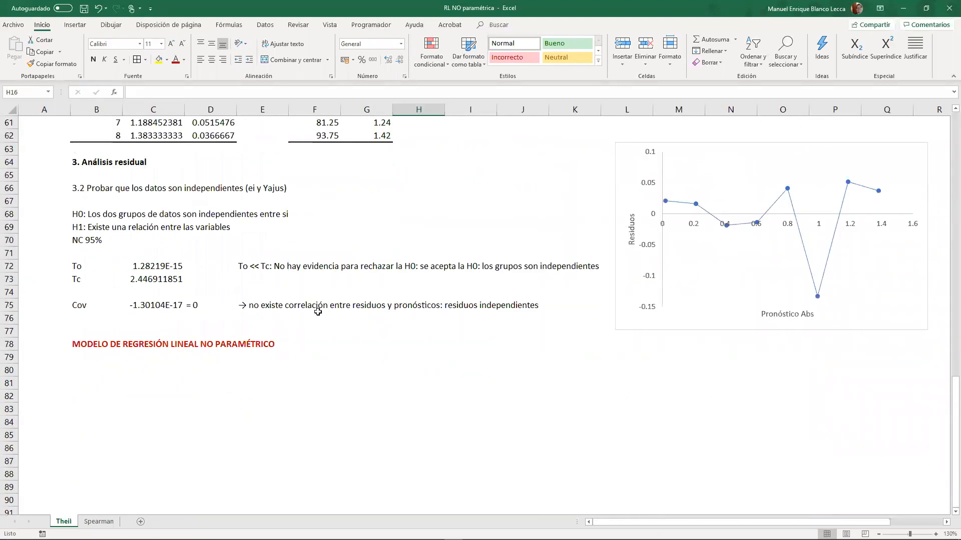
click(91, 346)
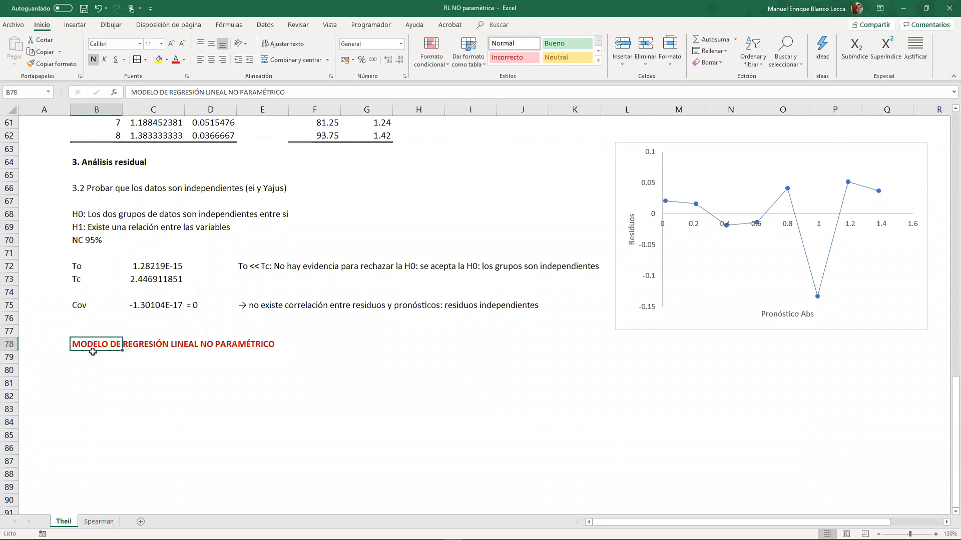
drag(93, 351, 94, 429)
click(96, 331)
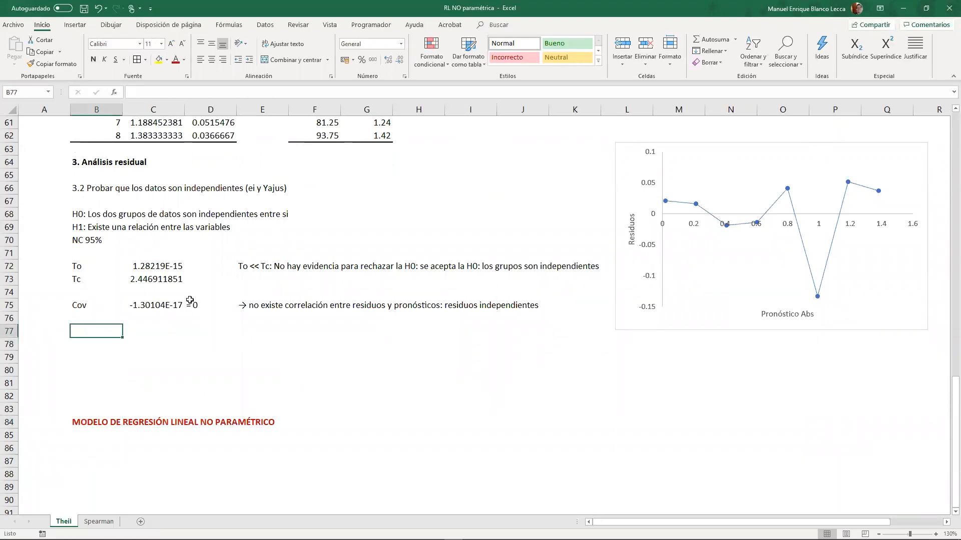
- Enter the conclusion "Se comprueba la normalidad bivariada." in cell G12 below the normality results
scroll(189, 301, up, 20)
click(343, 261)
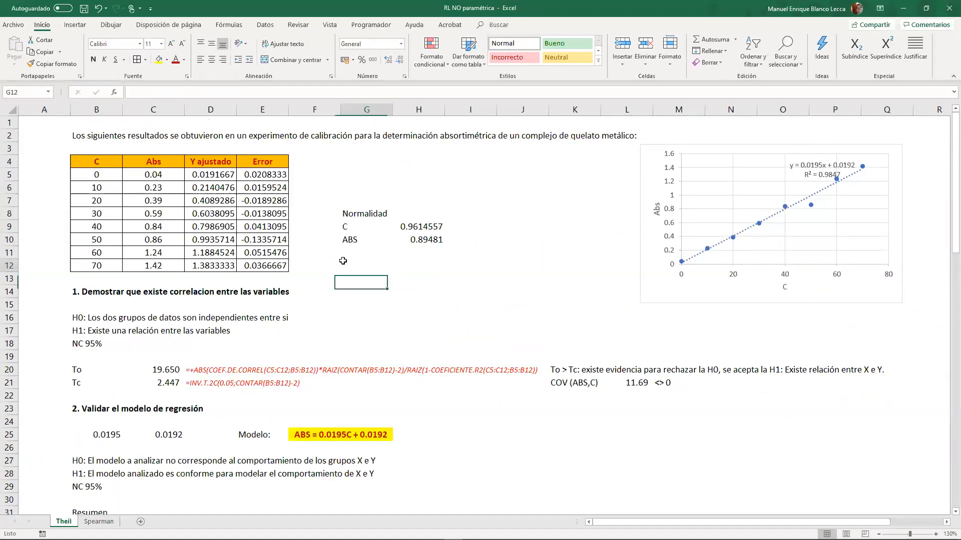
text(Se comprueba la normal)
key(BackSpace)
key(BackSpace)
key(BackSpace)
text(rmalidad bivariada)
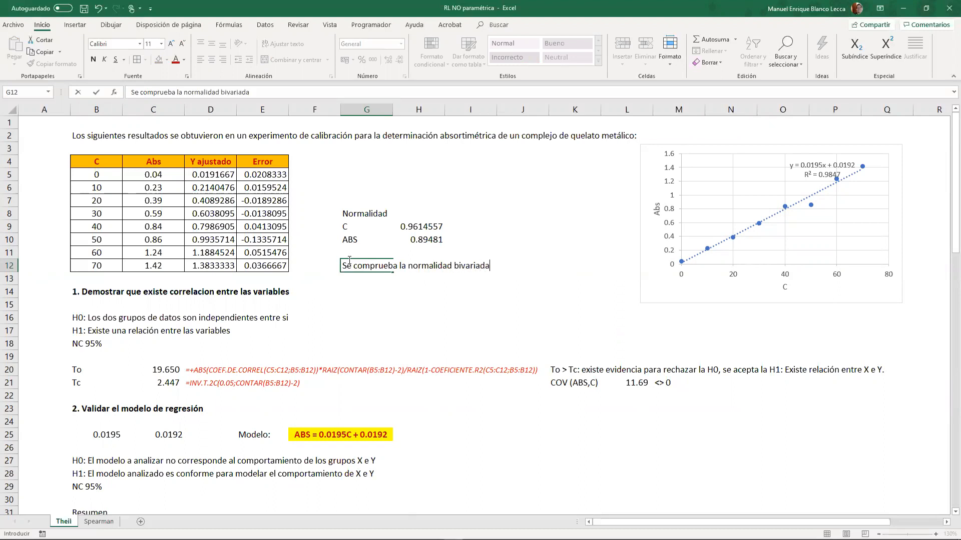
key(Return)
key(Return)
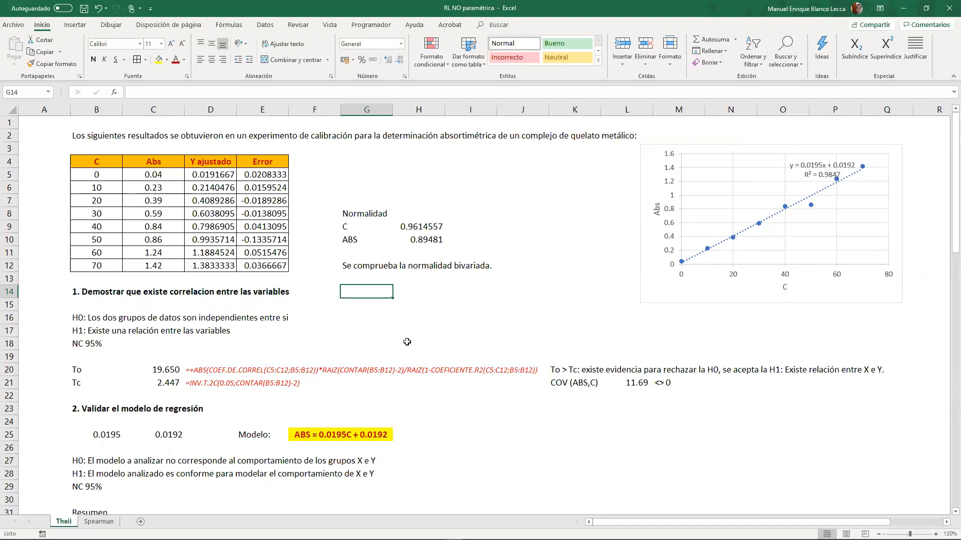
- Calculate the sample standard deviation of Abs in cell G15 with DESVEST.M over C5:C12
key(Down)
text(desv)
key(BackSpace)
key(BackSpace)
key(BackSpace)
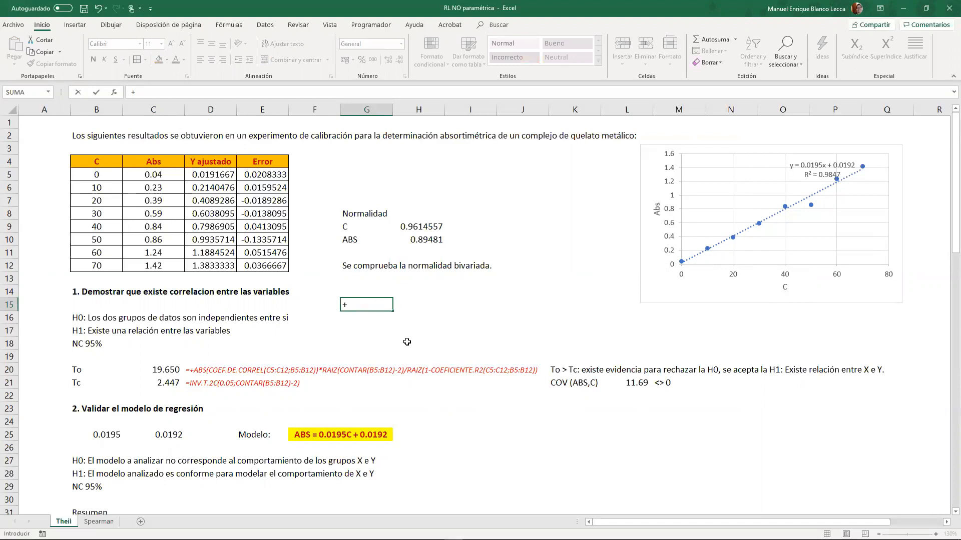
text(desvb)
key(BackSpace)
key(Tab)
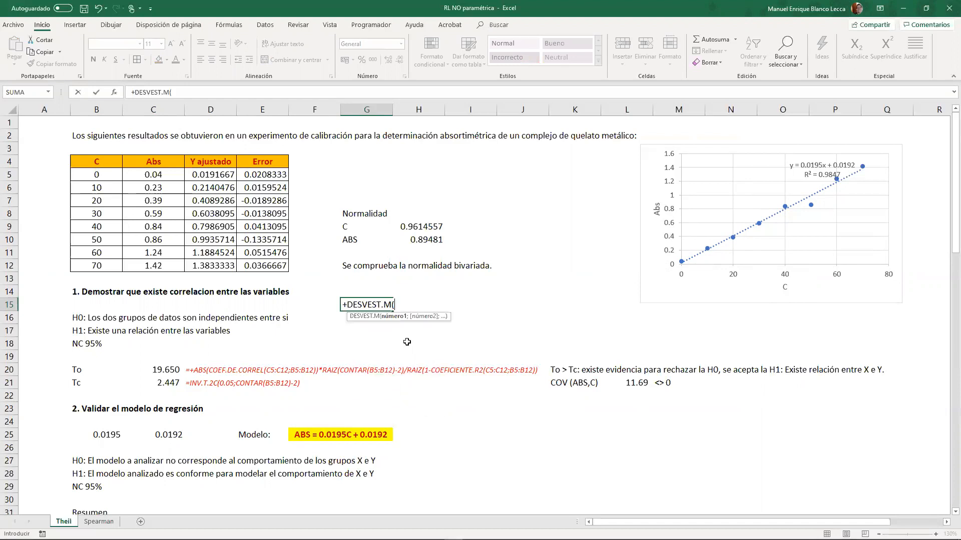
drag(165, 179, 167, 268)
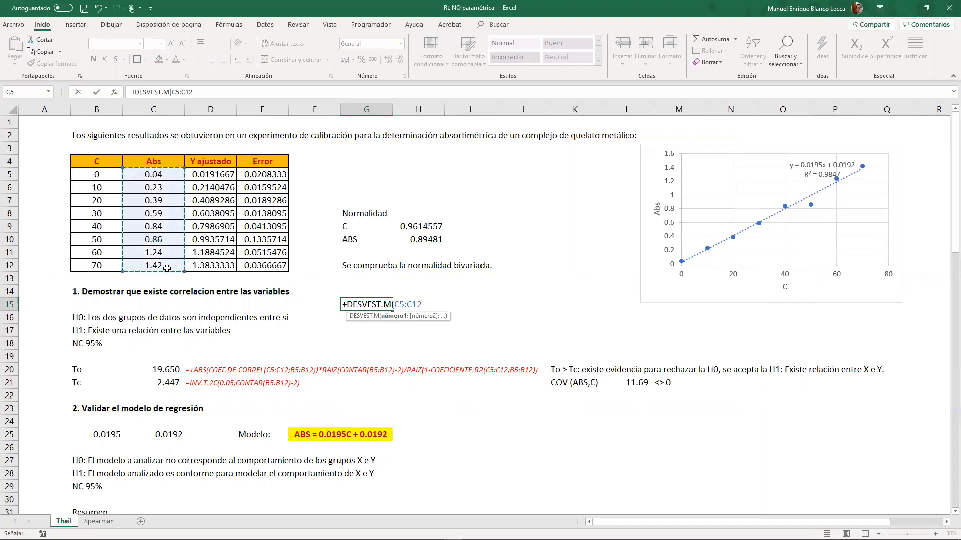
key(Return)
- Calculate the sample standard deviation of C in cell I14 with DESVEST.M over B5:B12
key(Right)
key(Up)
key(Up)
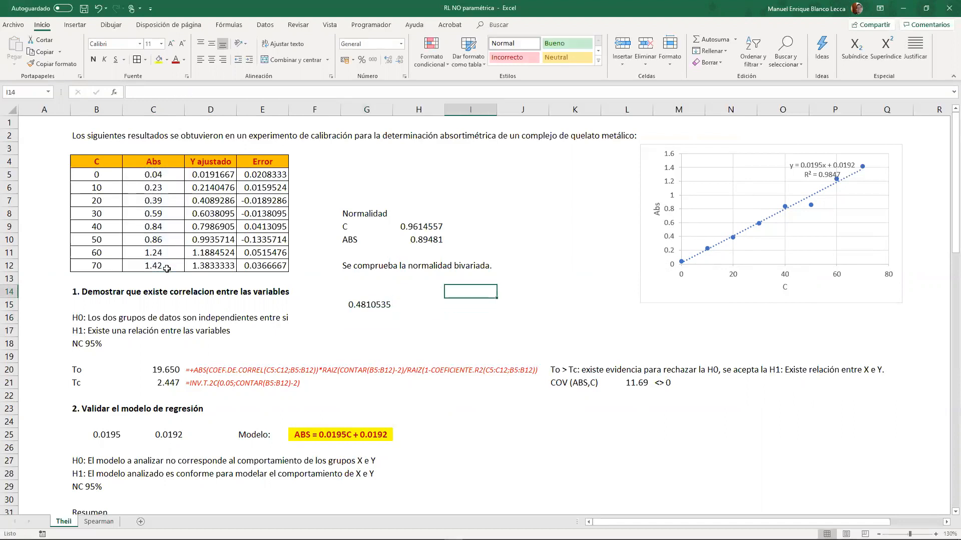
key(Right)
text(+desvest.m()
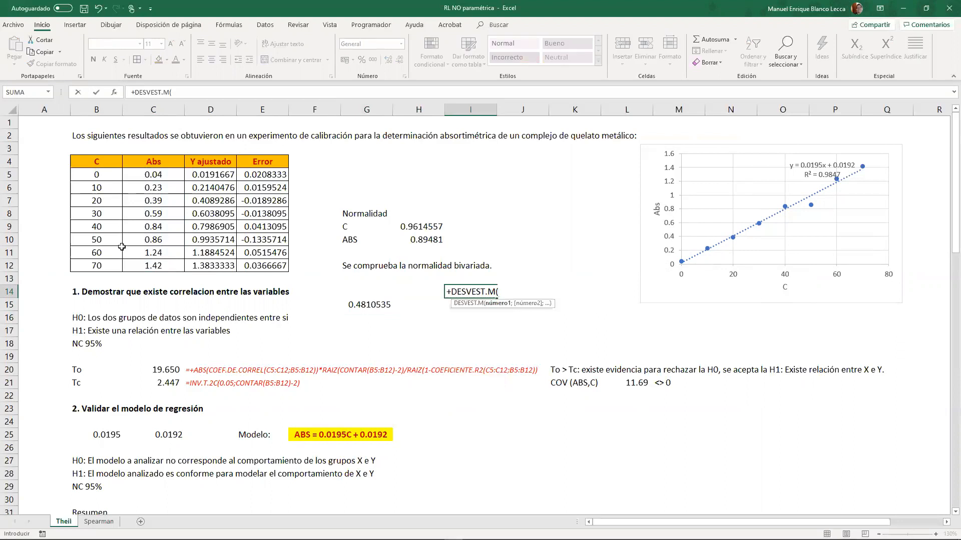
drag(103, 179, 103, 267)
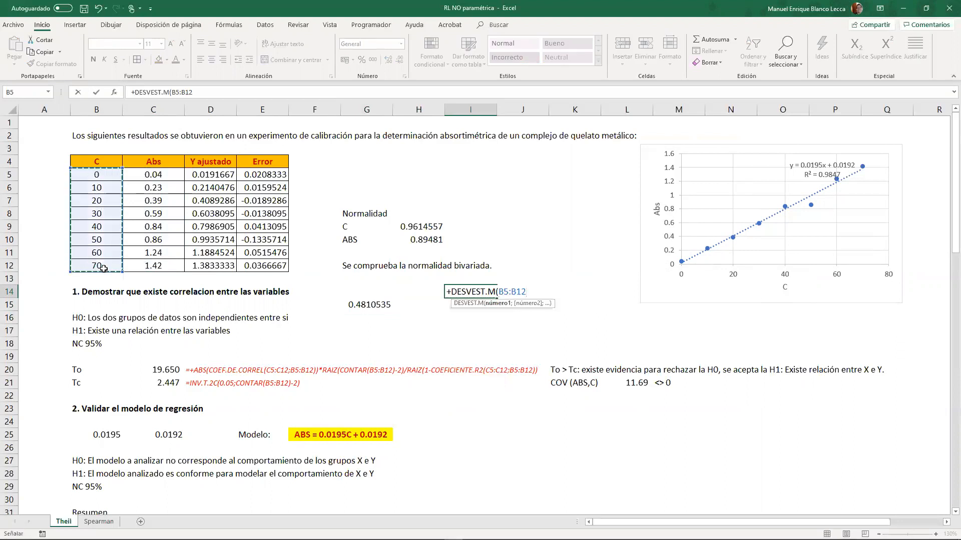
key(Return)
- Compute the square of the regression slope in cell J14 with the formula +B25^2
click(512, 291)
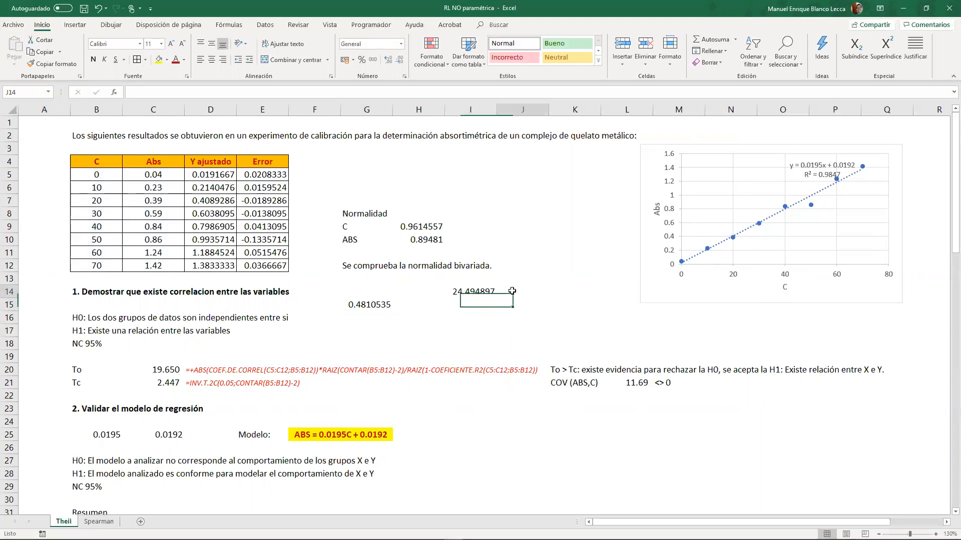
text(+)
scroll(492, 290, down, 1)
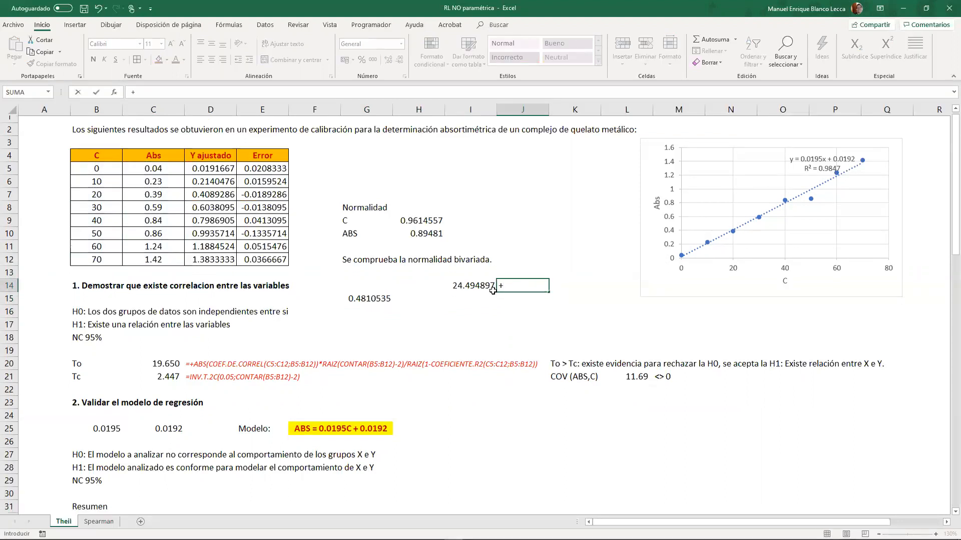
scroll(493, 291, down, 4)
click(100, 279)
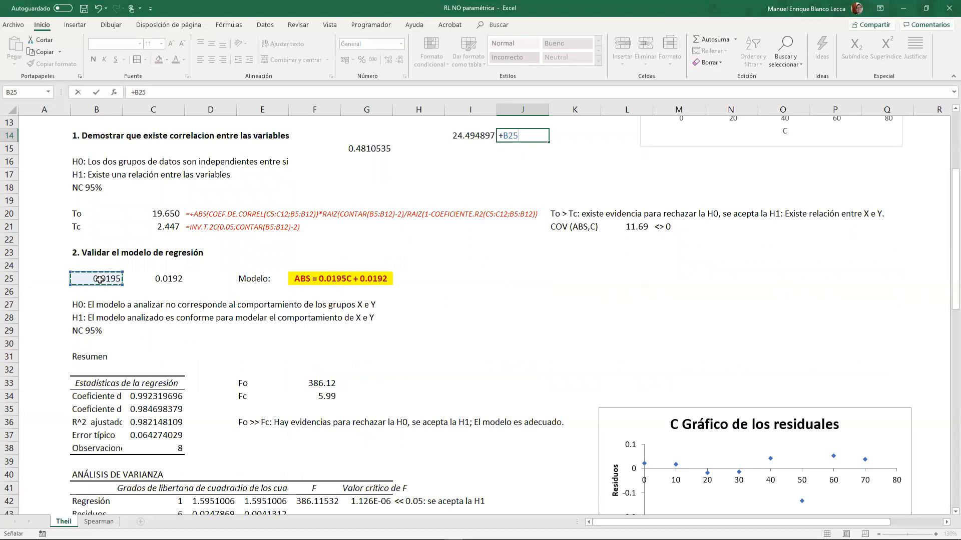
text(^2)
key(Return)
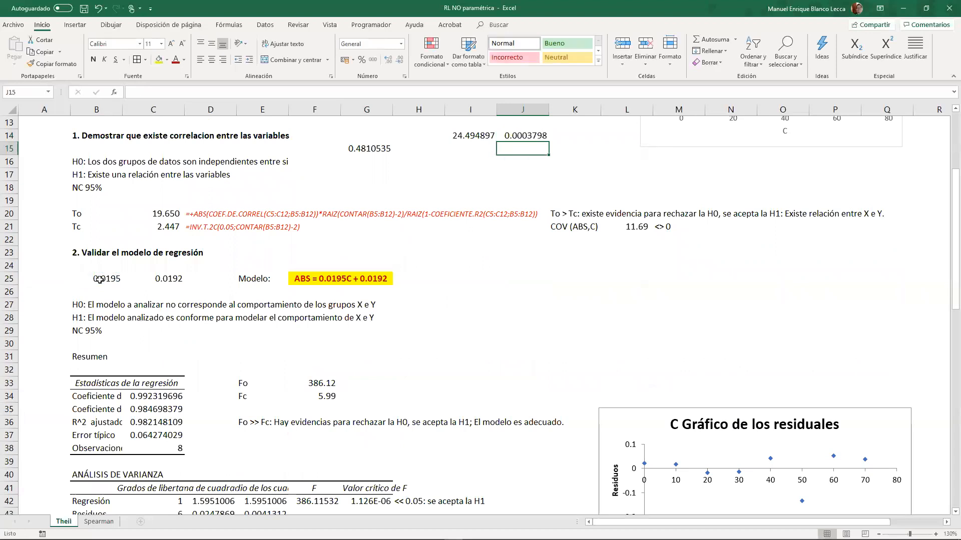
- Multiply the standard deviation of C by the squared slope in cell I15 with +I14*J14
click(455, 146)
text(+I14*J14)
key(Return)
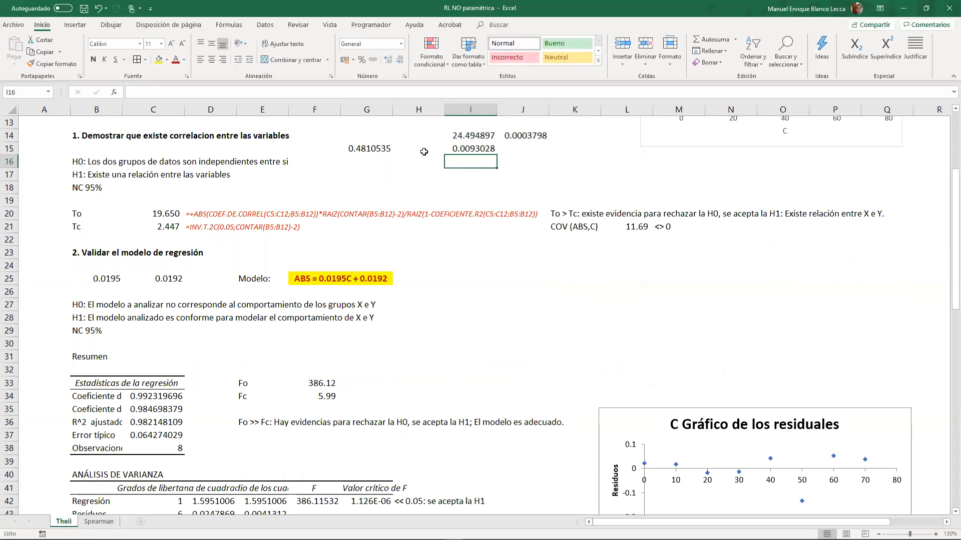
- Label the two compared values "Sy" in cell G16 and "b^2·Sx" in cell I16
scroll(406, 179, up, 3)
click(379, 278)
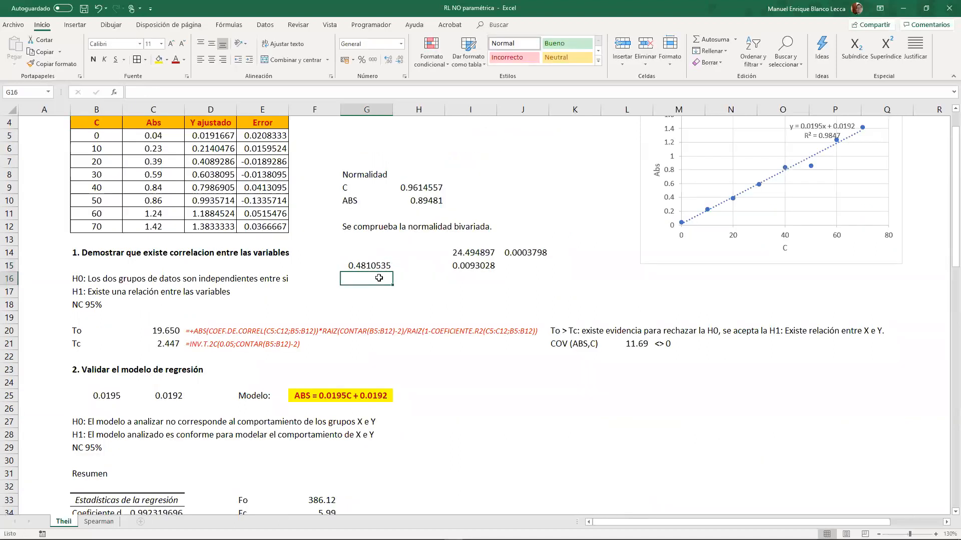
text(Sy)
click(480, 277)
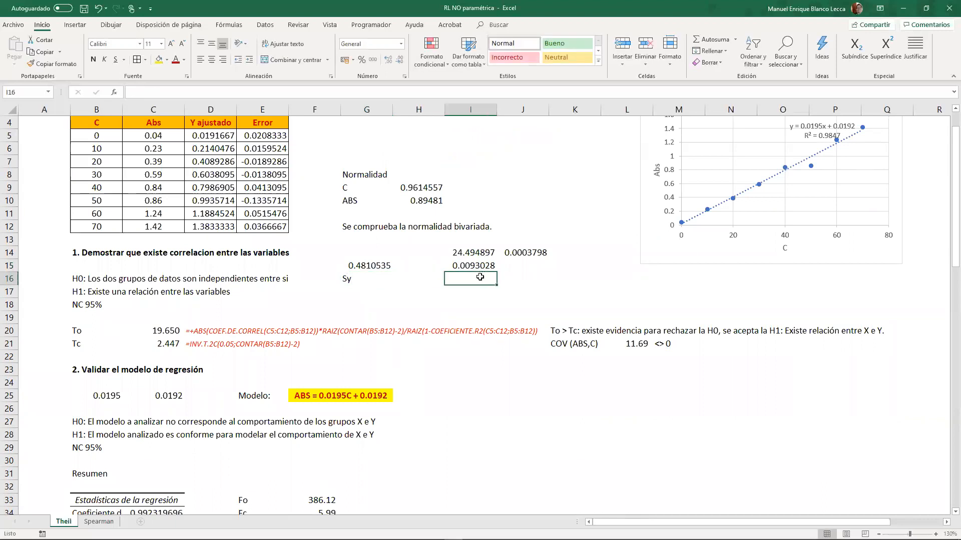
text(b[^2)
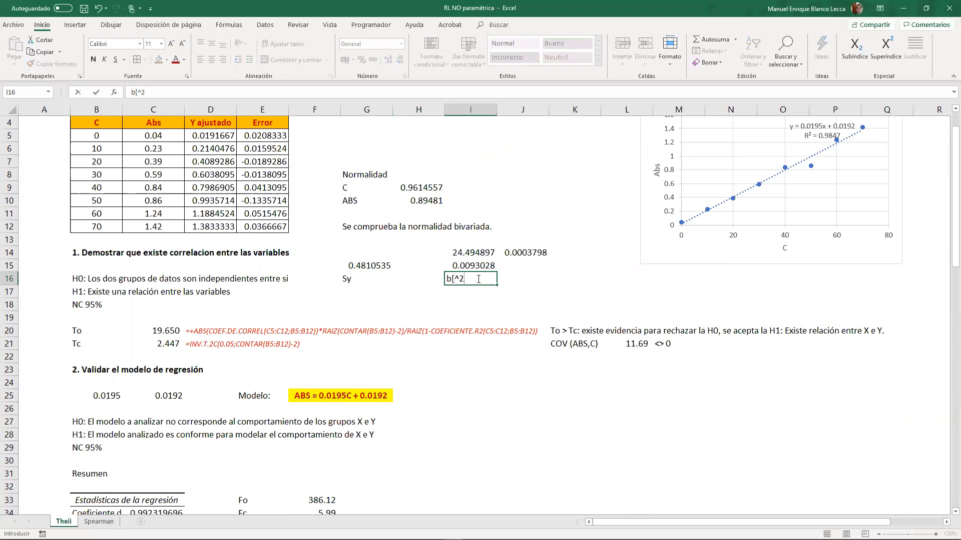
key(Left)
key(Right)
key(F2)
key(Left)
key(BackSpace)
key(Return)
- Enter the comparison sign ">>" in cell H15 between the Sy and b^2·Sx values
key(Left)
key(Up)
key(Up)
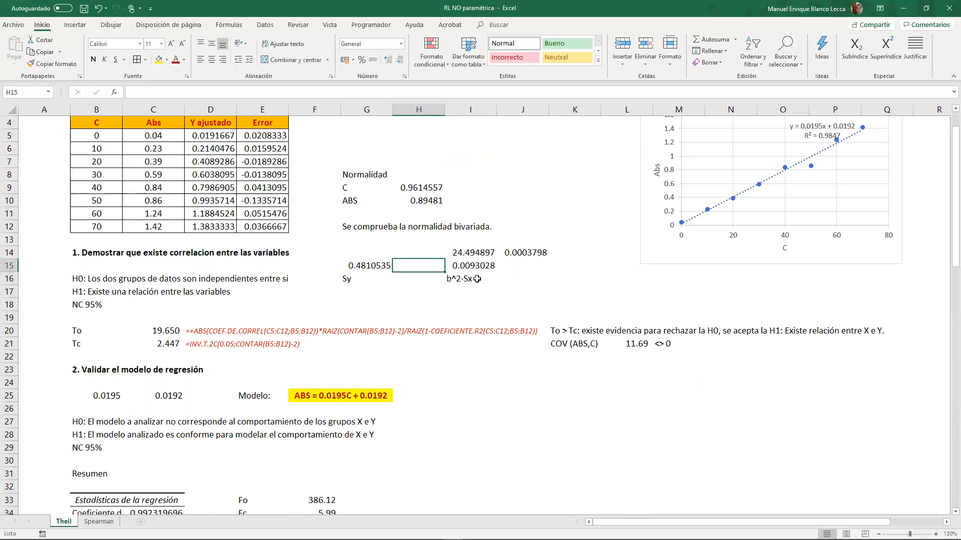
text(>>)
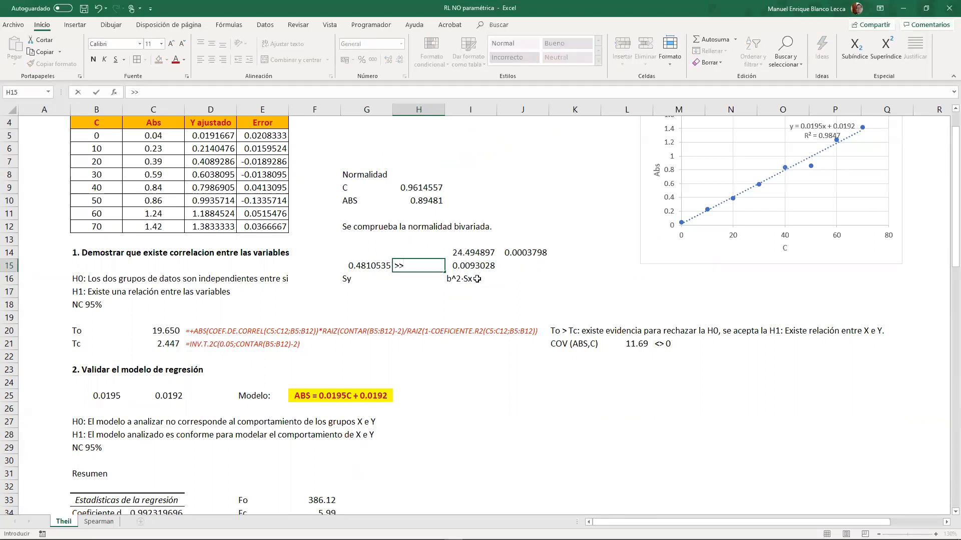
- Give the comparison range G15:I15 a thick outside border and centre its contents
drag(365, 265, 471, 266)
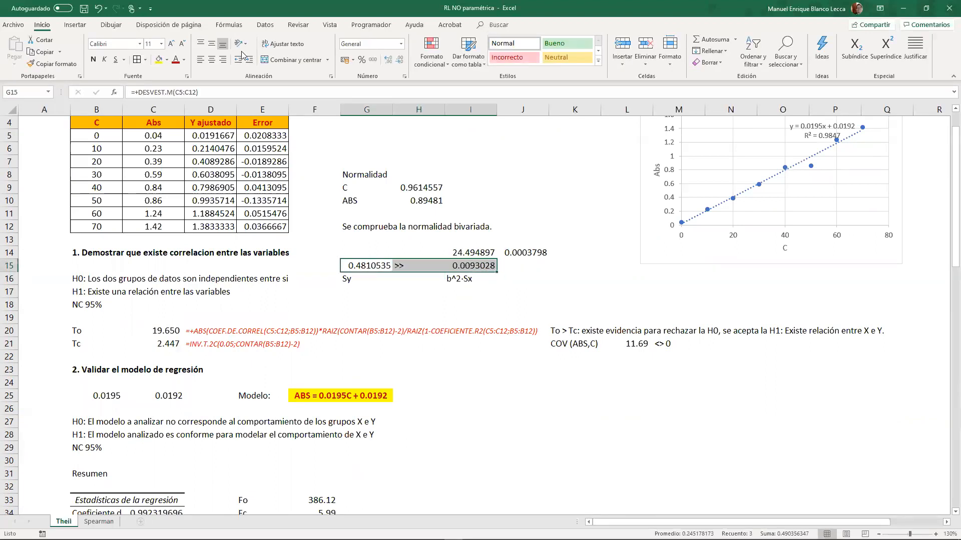
click(145, 60)
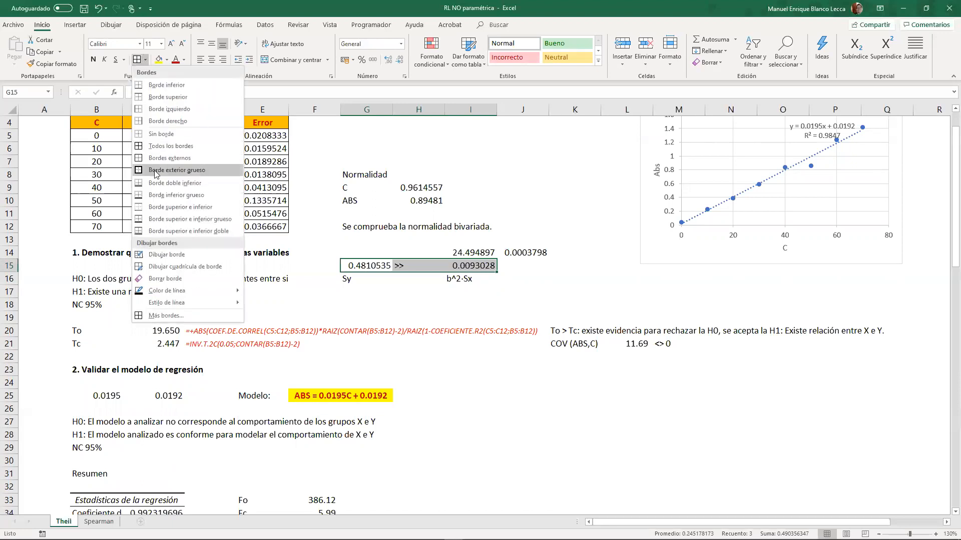
click(156, 170)
click(211, 59)
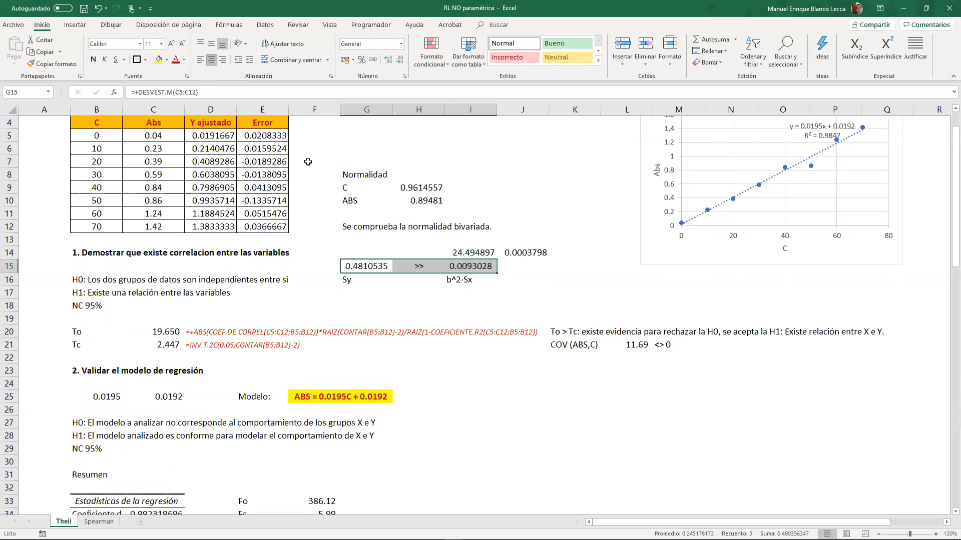
click(452, 294)
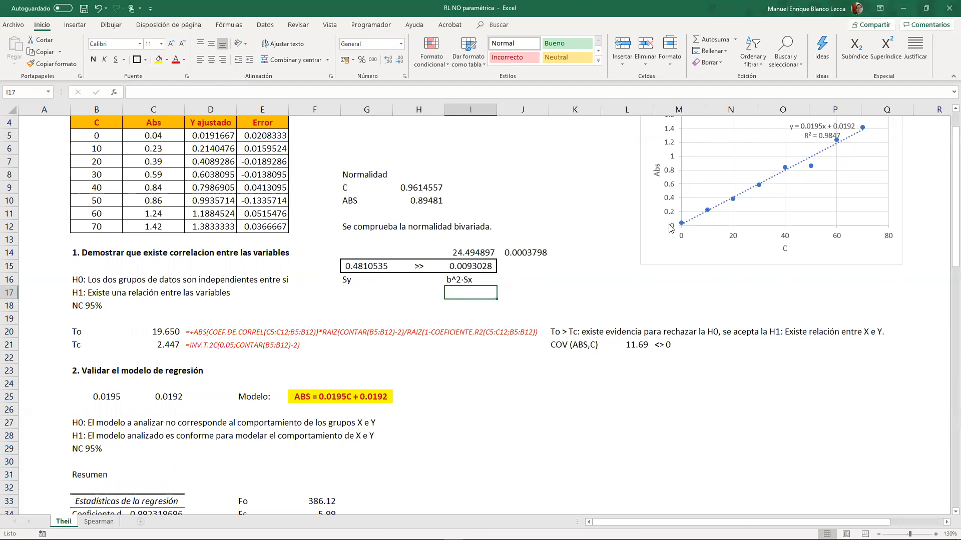
- Enter the subheading "3.1 Normalidad de los residuos" in cell B77 of the residual analysis section
scroll(672, 229, up, 1)
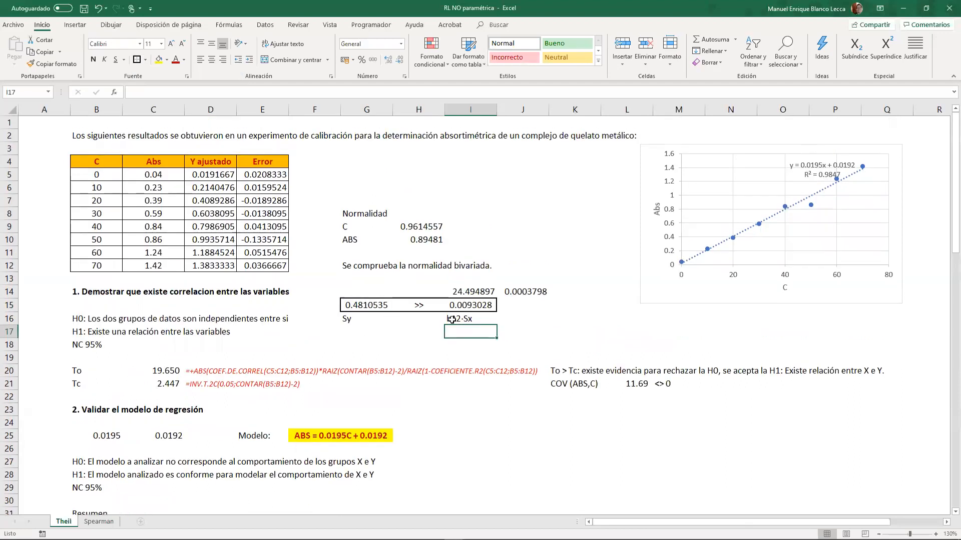
scroll(444, 361, down, 11)
scroll(444, 362, down, 9)
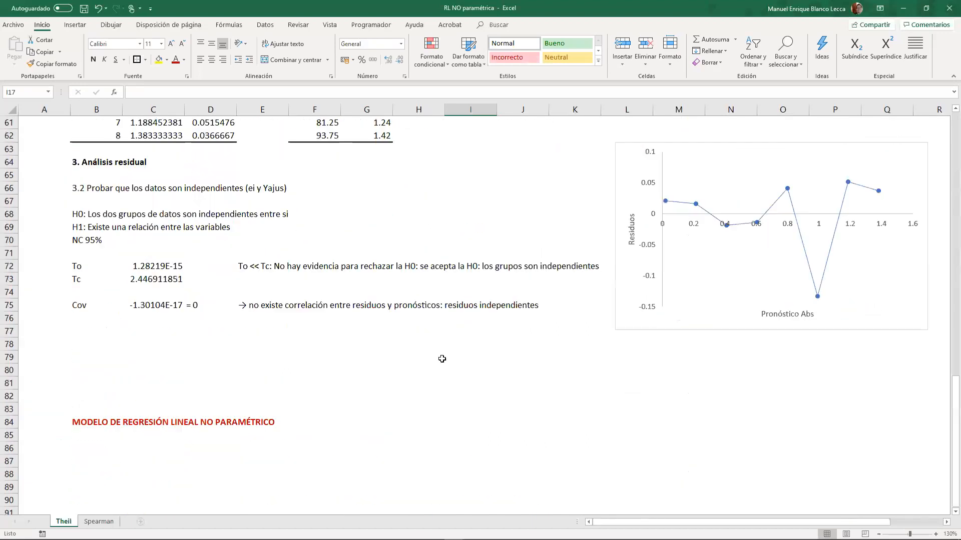
scroll(444, 361, up, 3)
click(144, 447)
scroll(166, 463, down, 2)
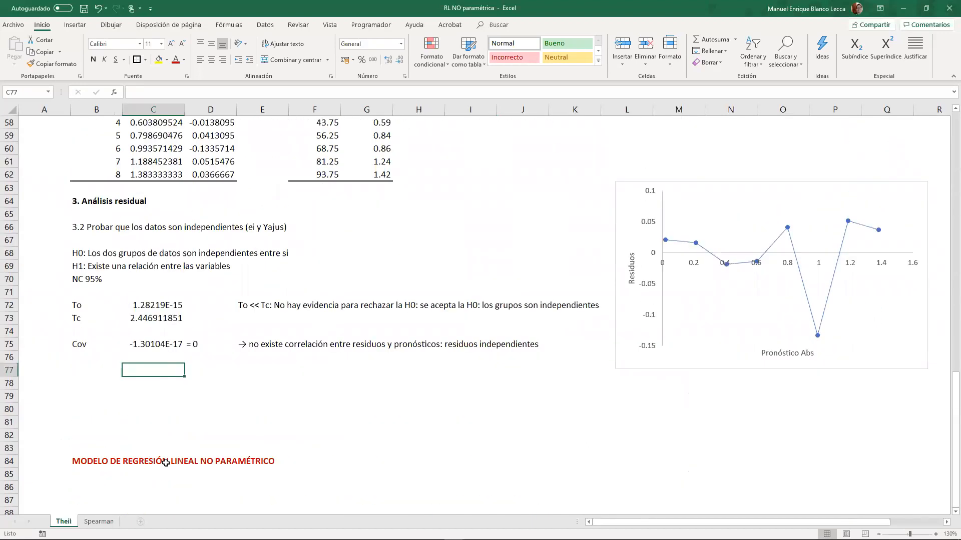
key(Left)
key(Left)
key(Right)
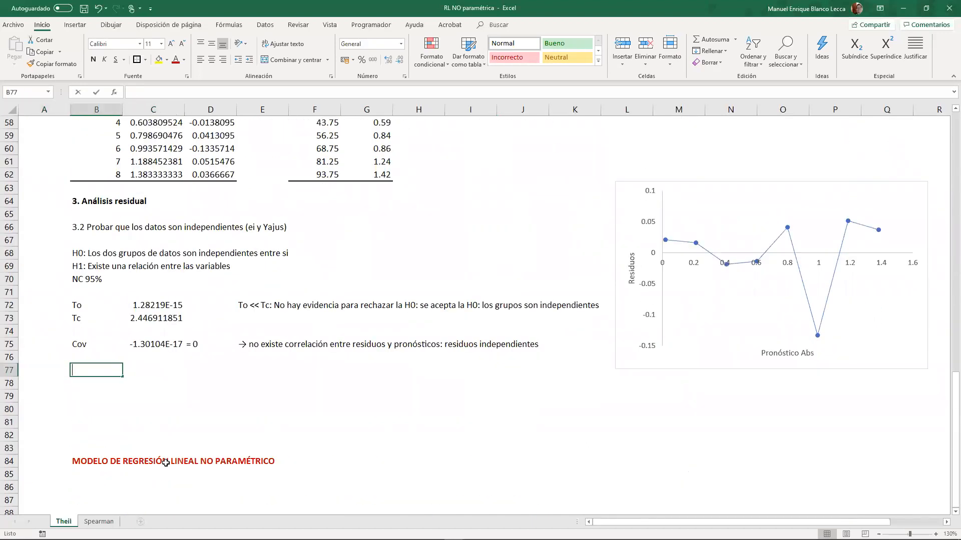
text(3.1 Normalidad de los residuos)
key(Return)
key(Return)
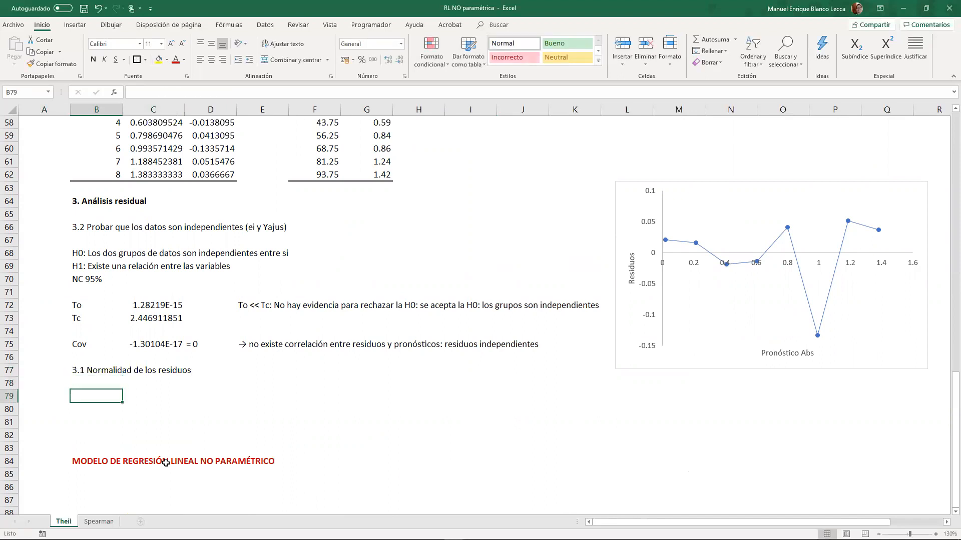
- Enter the label "P-valor (ei)" in cell B79 below the residual normality subheading
scroll(165, 463, up, 19)
scroll(164, 428, down, 7)
scroll(163, 428, down, 18)
scroll(158, 436, up, 4)
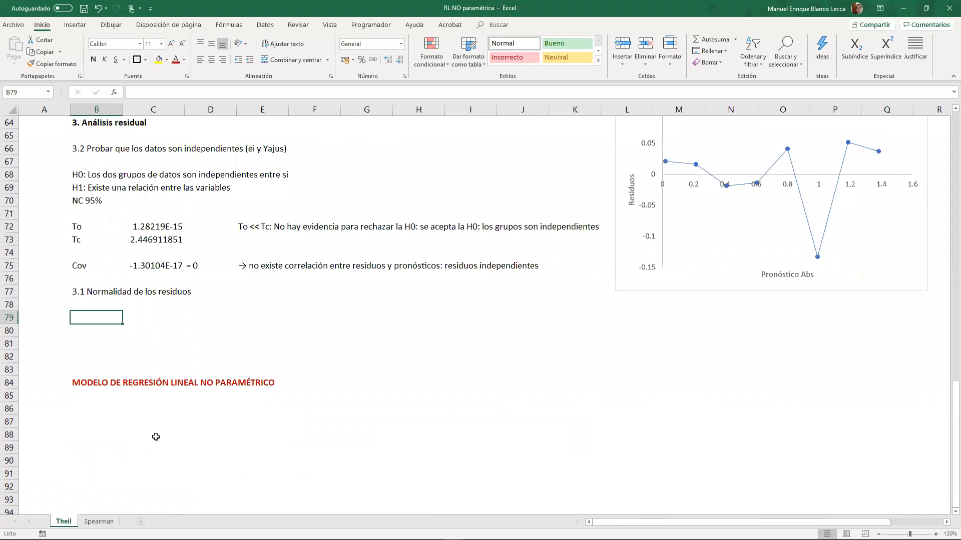
text(P-valor (e)
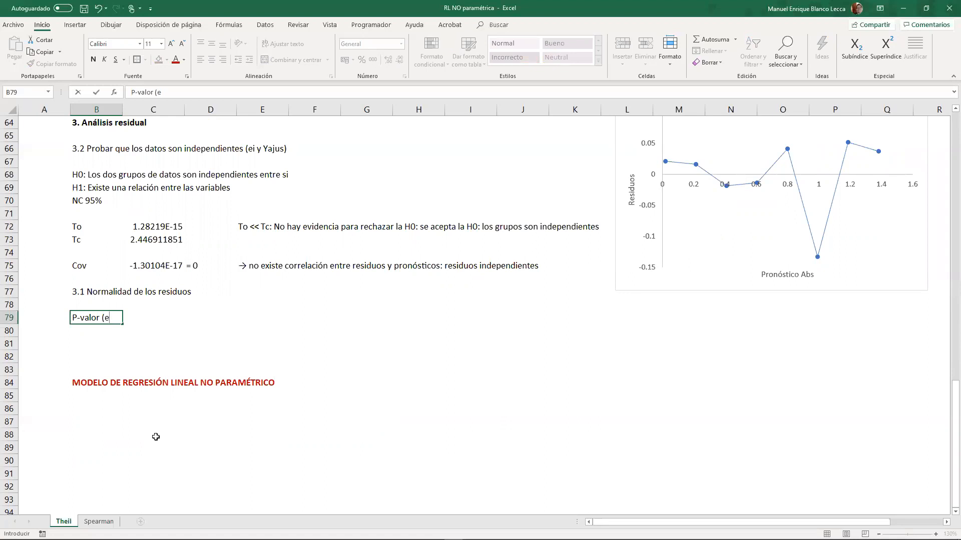
key(Left)
key(Down)
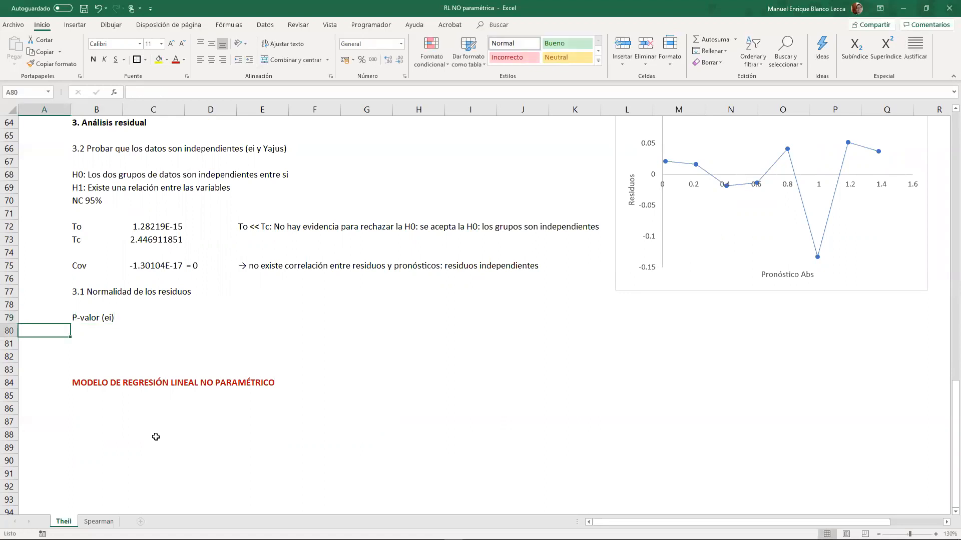
- Calculate the residuals' normality p-value in cell C79 with the normalidad function over range D55:D62
key(Right)
key(Right)
key(Right)
key(Up)
key(Left)
text(+normalidad()
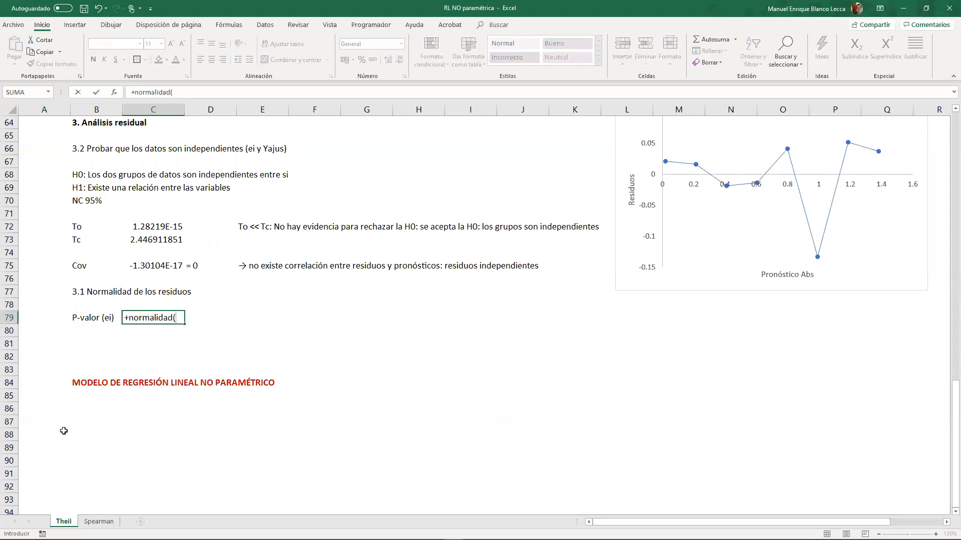
scroll(64, 431, up, 7)
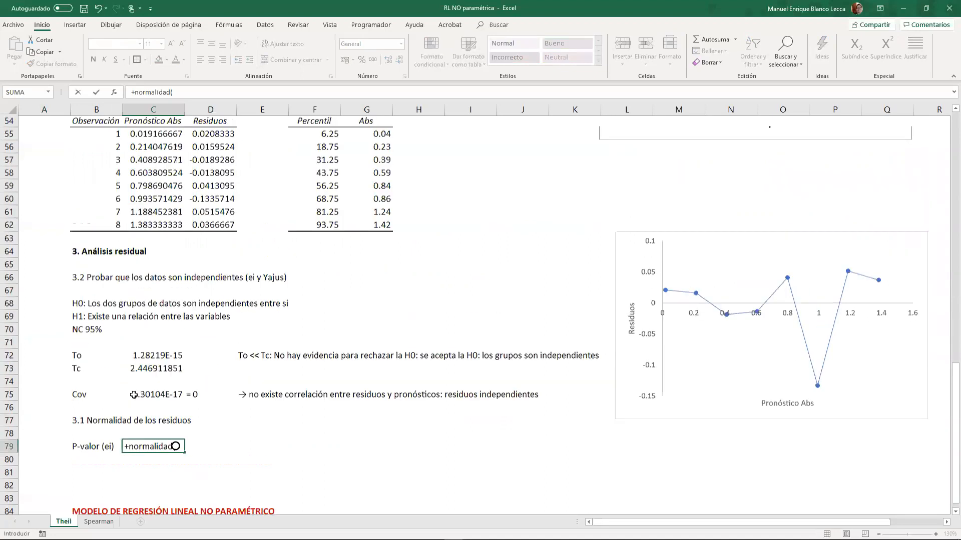
drag(213, 281, 213, 372)
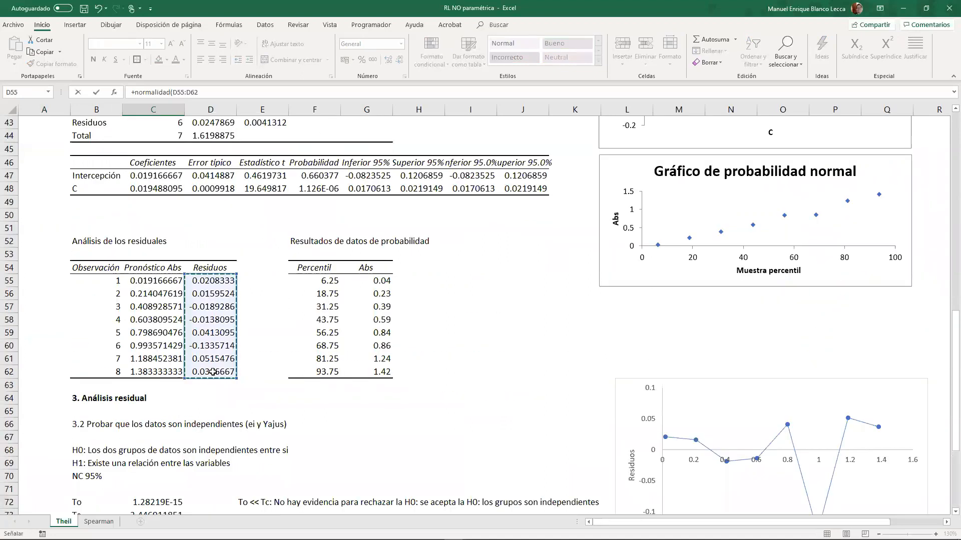
key(Return)
- Enter the comparison text "< 0.05:" in cell D79 beside the residual p-value
click(205, 451)
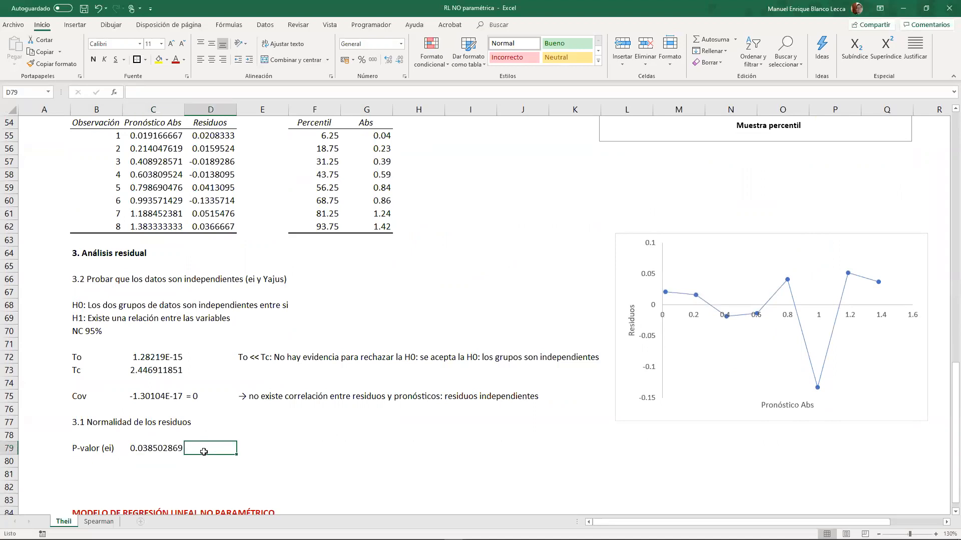
text(< 0.0)
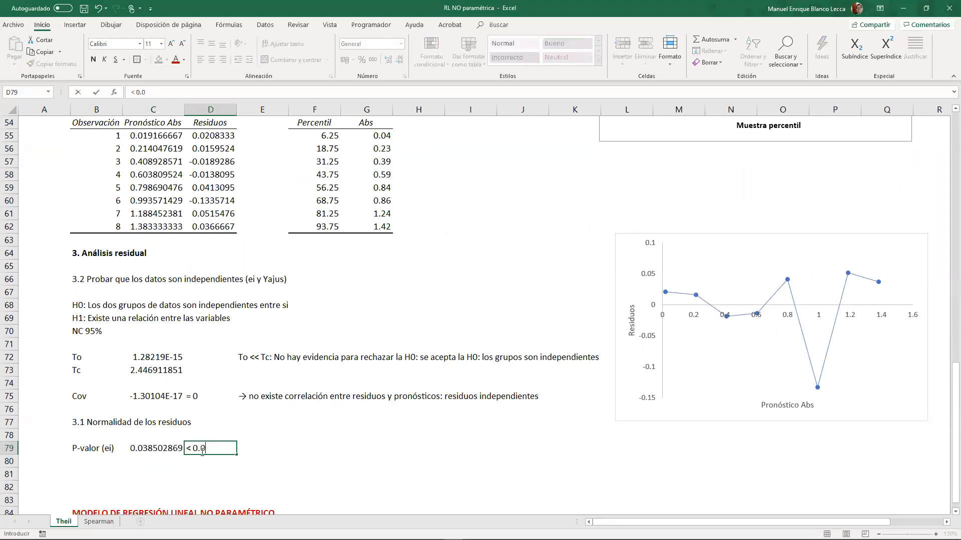
text(65:)
key(Tab)
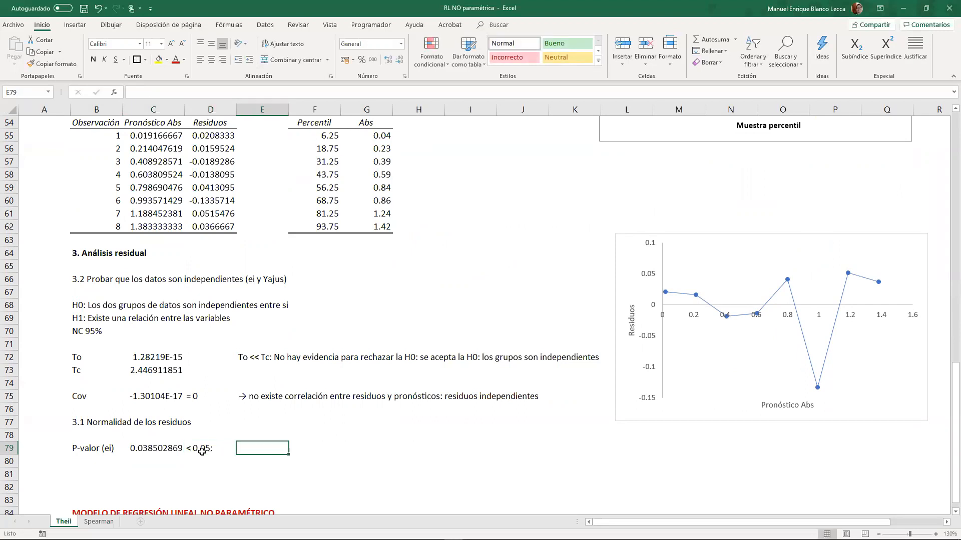
- Enter the conclusion "los residuos son NO normales" in cell E79
text(Lops )
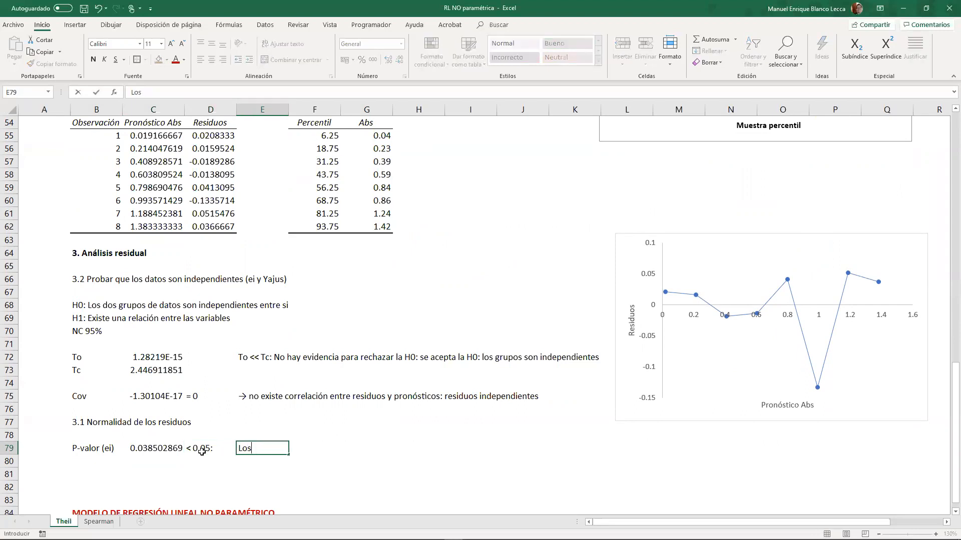
text(los residuos sonNO normales)
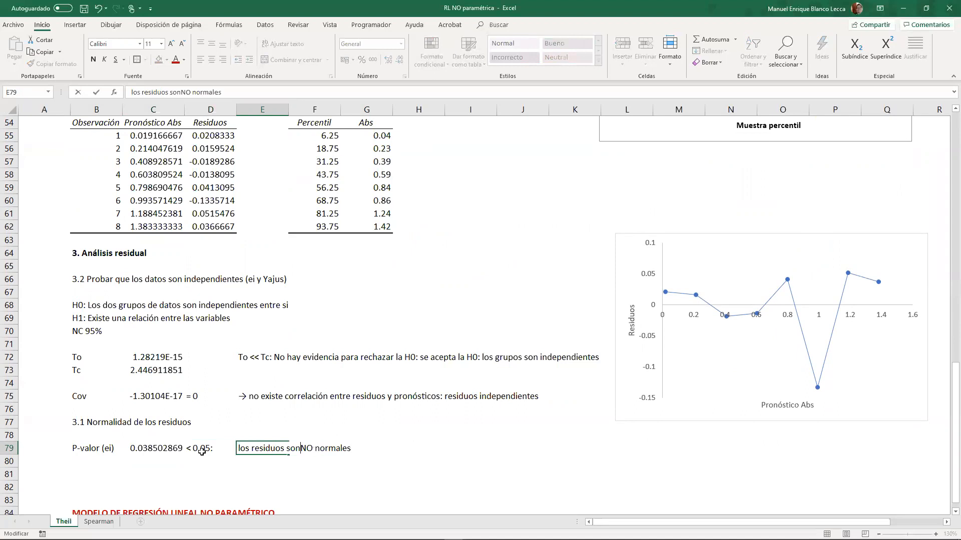
key(ctrl+Return)
- Format the residual normality conclusion in E79 in standard red and bold
key(shift+Right)
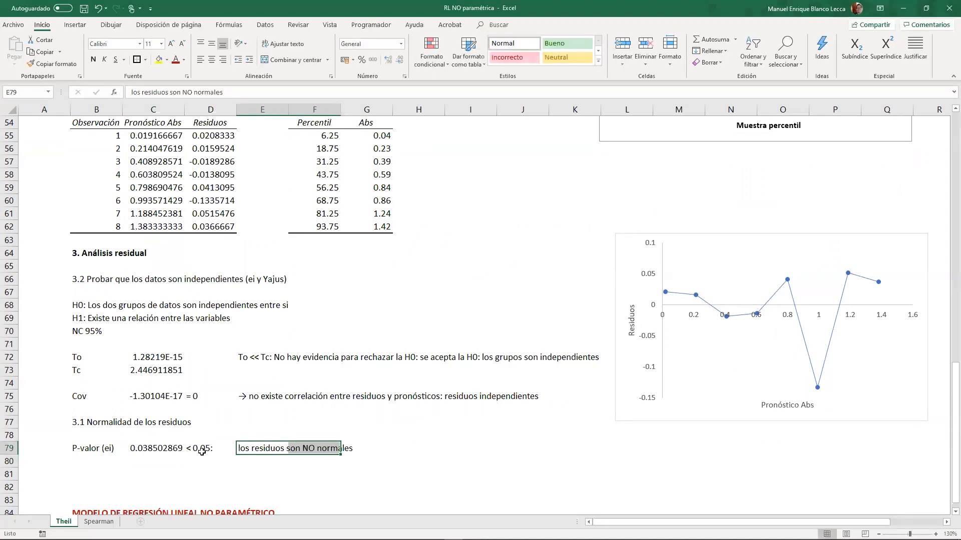
click(184, 61)
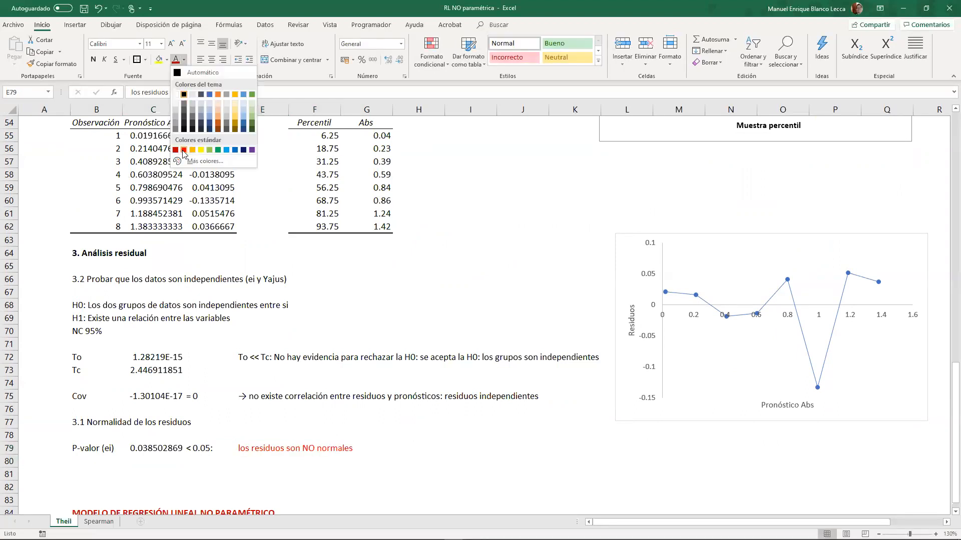
click(184, 153)
click(93, 60)
click(215, 370)
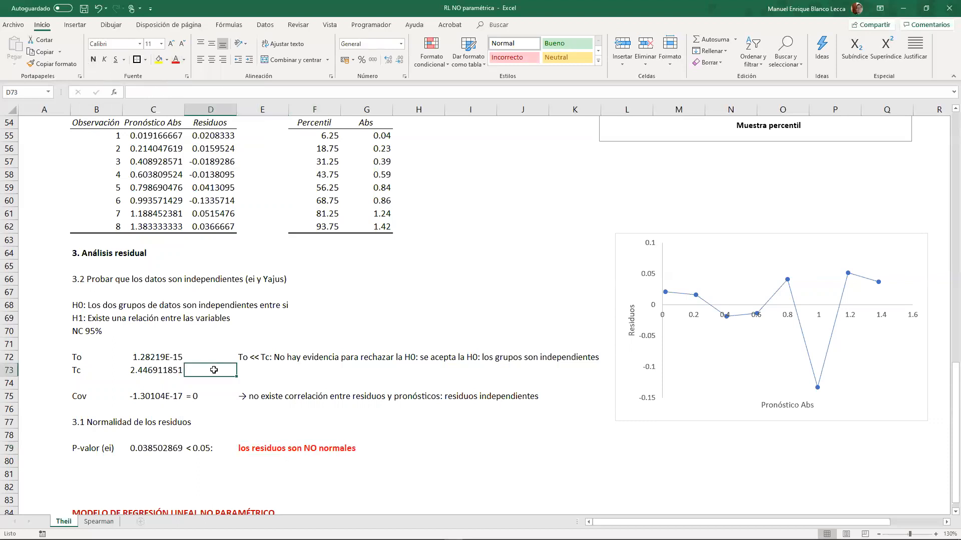
- Delete the empty rows 81 to 83 above the non-parametric regression model title
scroll(150, 401, down, 2)
drag(9, 396, 9, 422)
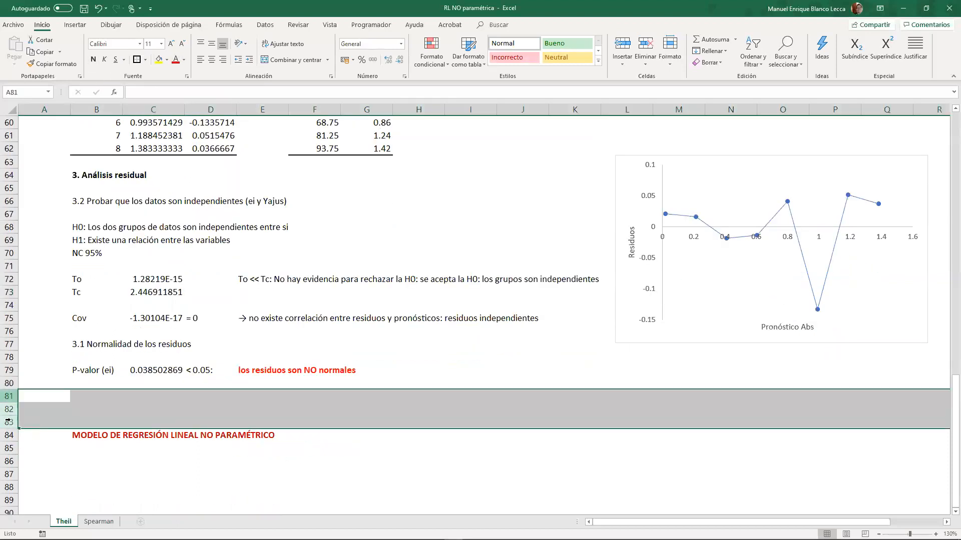
right_click(11, 423)
click(37, 352)
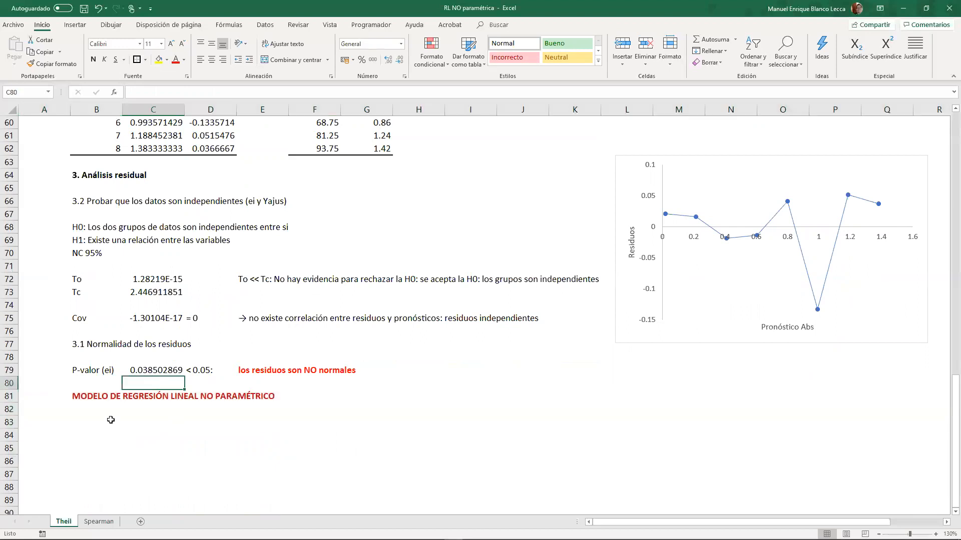
- Enter the heading "1. Demostrar que existe correlación (según modelo no paramétrico de Spearman" in cell B83 under the non-parametric model title
click(101, 413)
click(102, 420)
scroll(184, 358, up, 20)
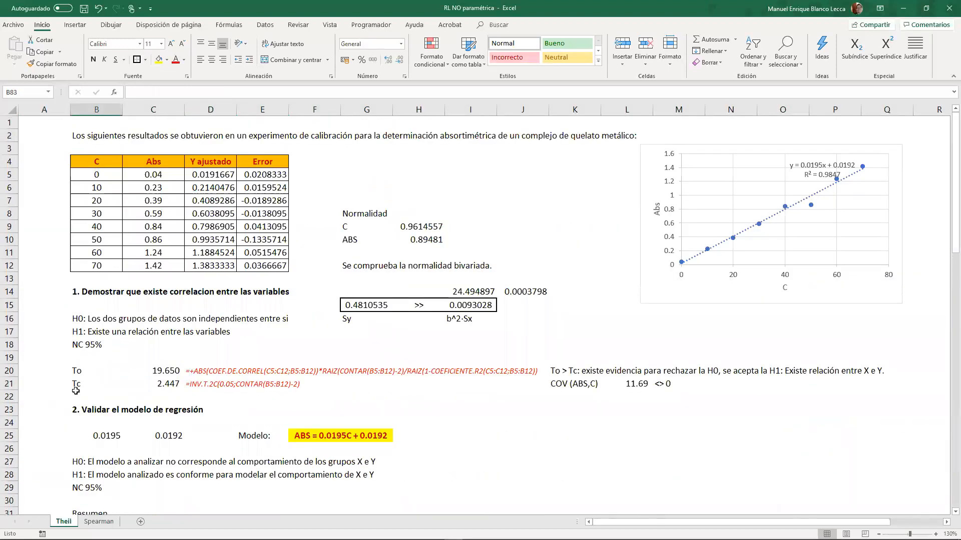
scroll(76, 391, down, 20)
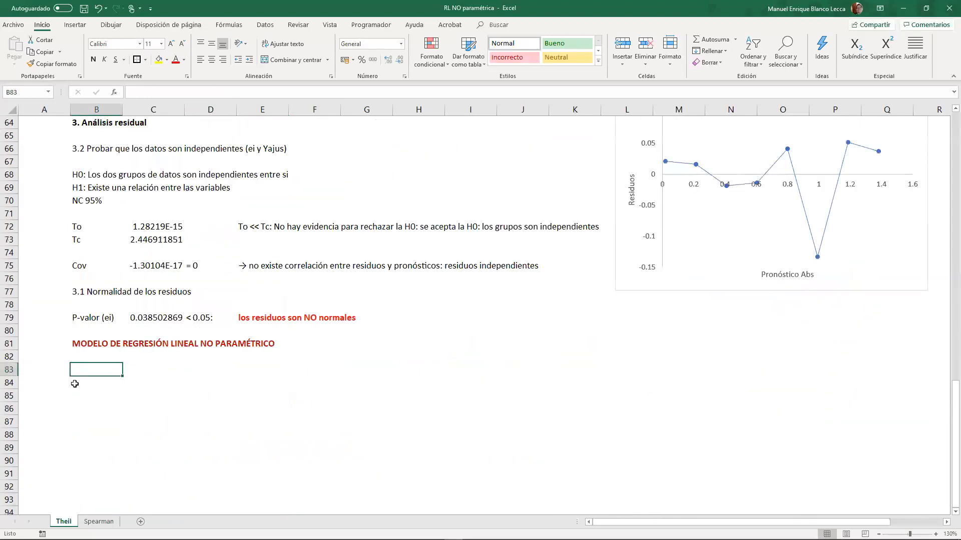
text(1. Demostrar que existe correla)
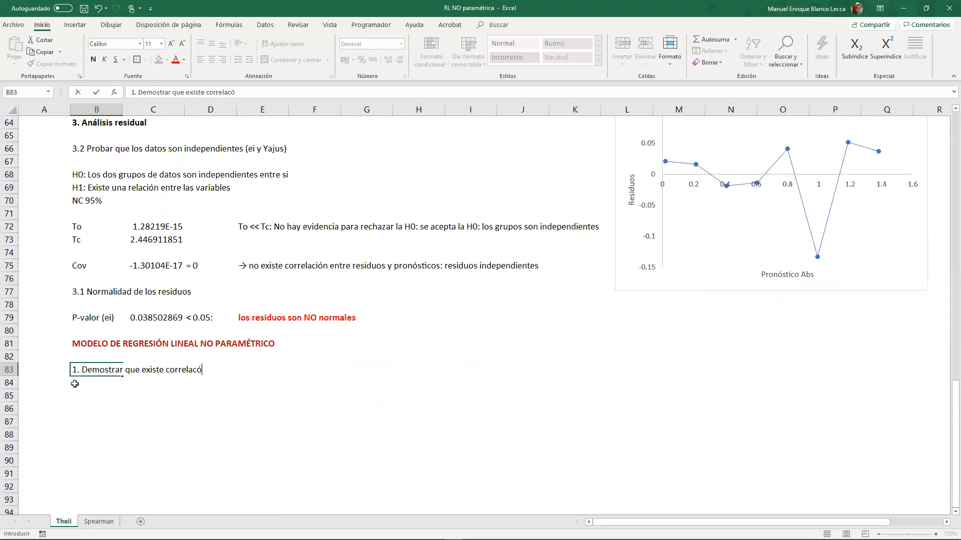
text(ción (según mnod)
key(BackSpace)
key(BackSpace)
key(BackSpace)
text(odelo no paramétrico de )
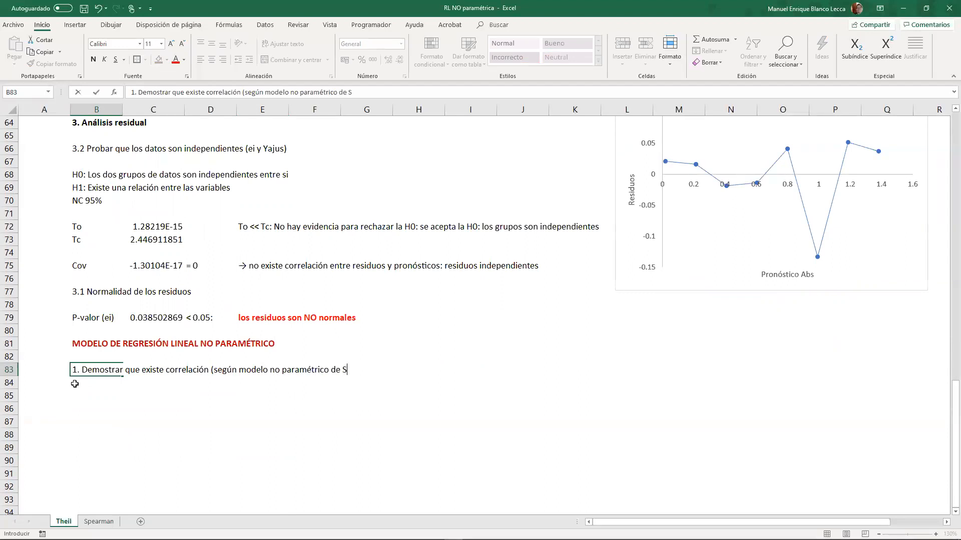
text(Spe)
key(BackSpace)
text(pearman)
key(Return)
key(Down)
key(Right)
key(Left)
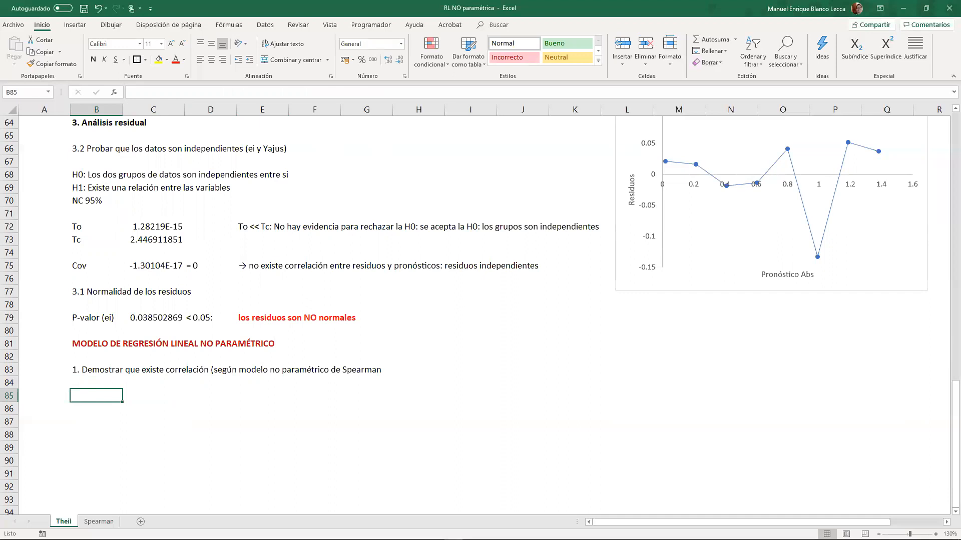
- Paste the copied formula image Co = 1 − 6R/(n×(n²−1)) into the sheet and place it over columns I and J around row 81
key(alt+Tab)
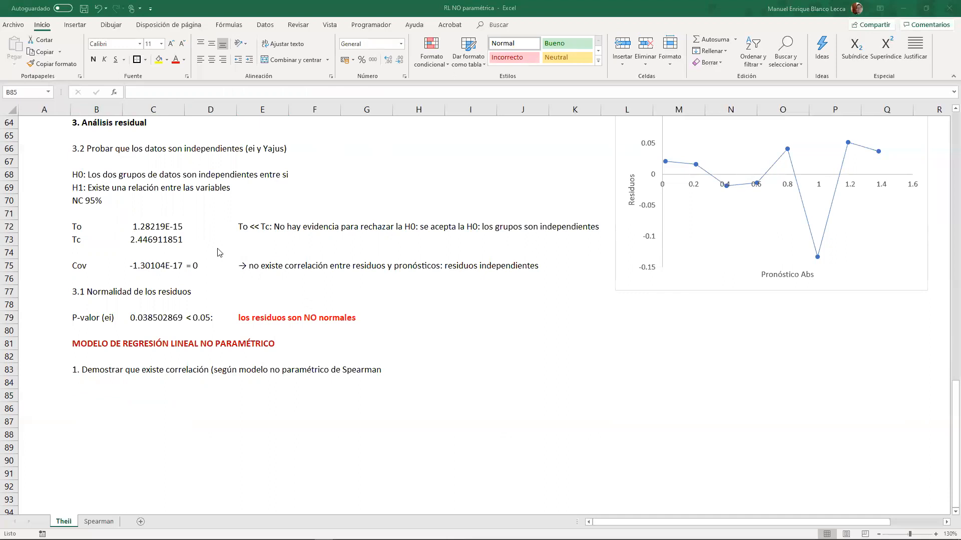
click(470, 357)
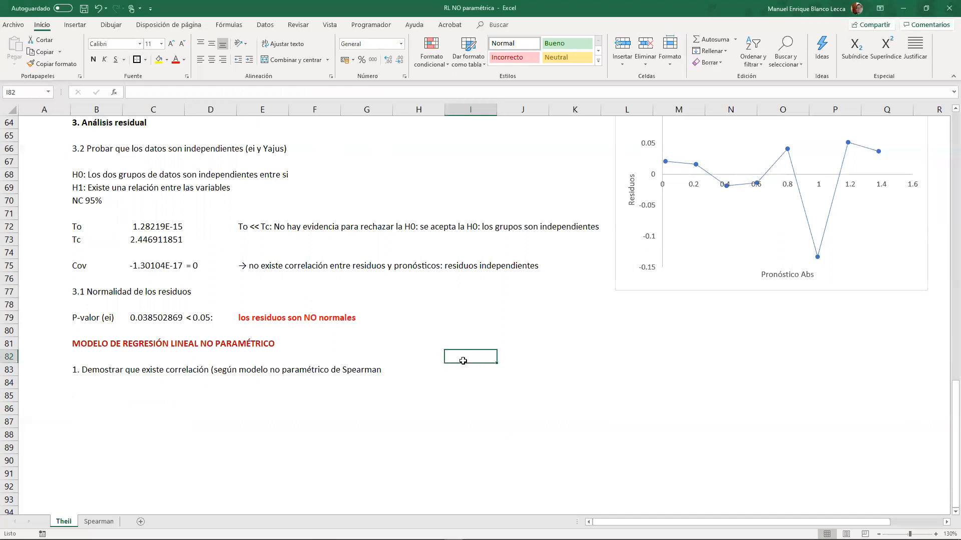
key(alt+Tab)
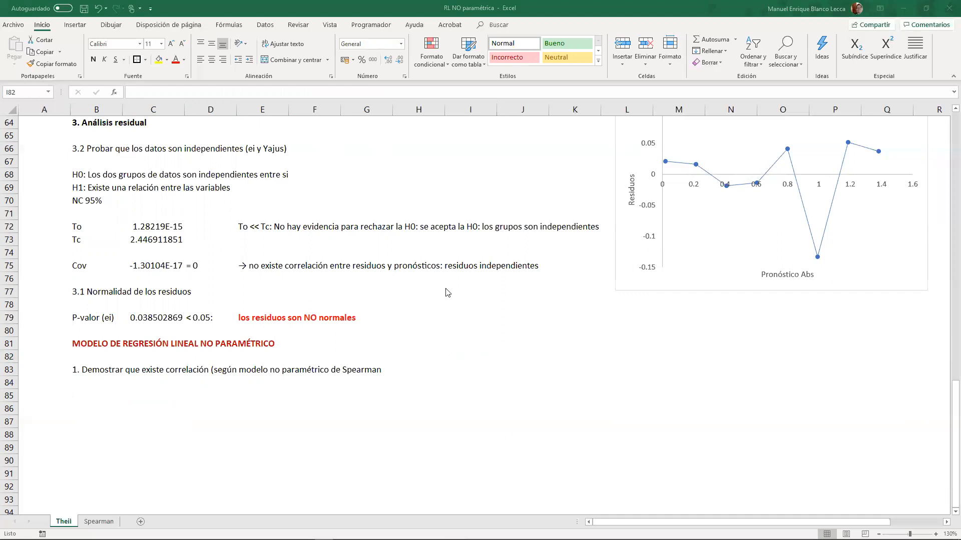
click(469, 353)
key(ctrl+v)
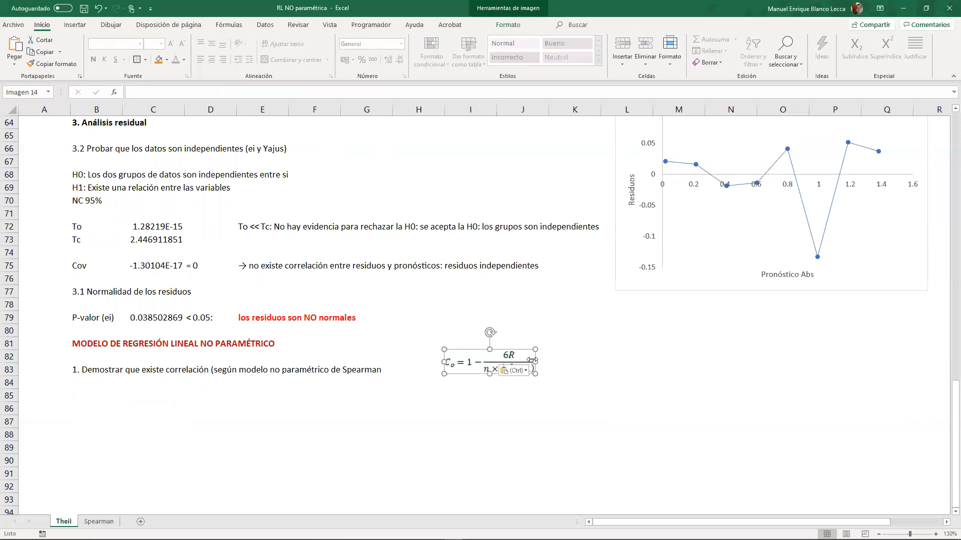
drag(528, 353, 547, 333)
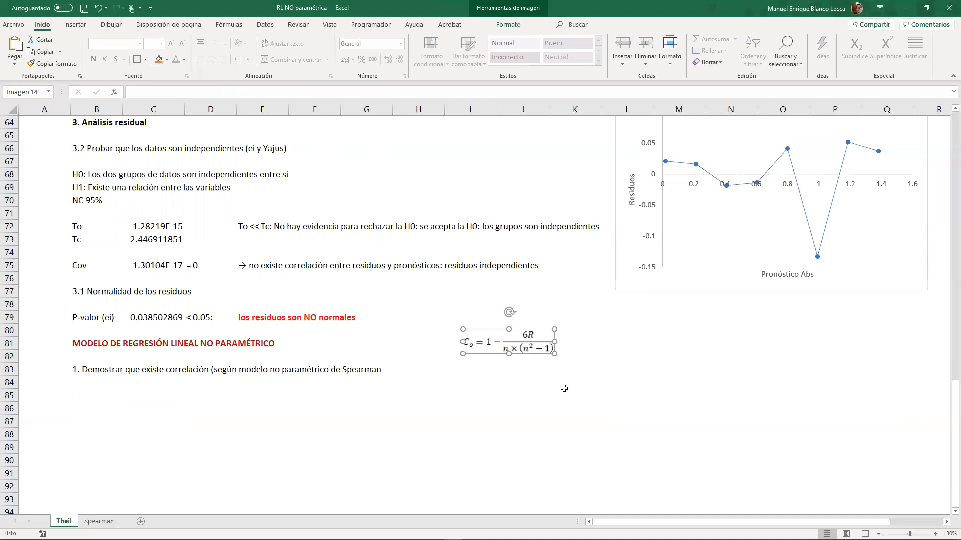
click(563, 390)
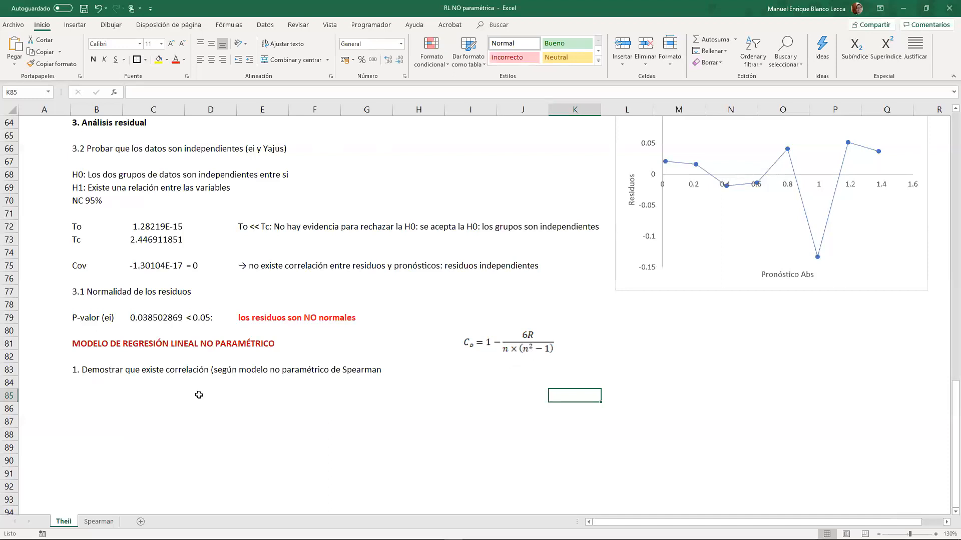
- Copy the C and Abs data table from B4:C12 and paste it at B85 below the Spearman heading
scroll(190, 400, up, 13)
scroll(182, 410, up, 8)
drag(114, 162, 156, 265)
key(ctrl+c)
scroll(107, 312, down, 20)
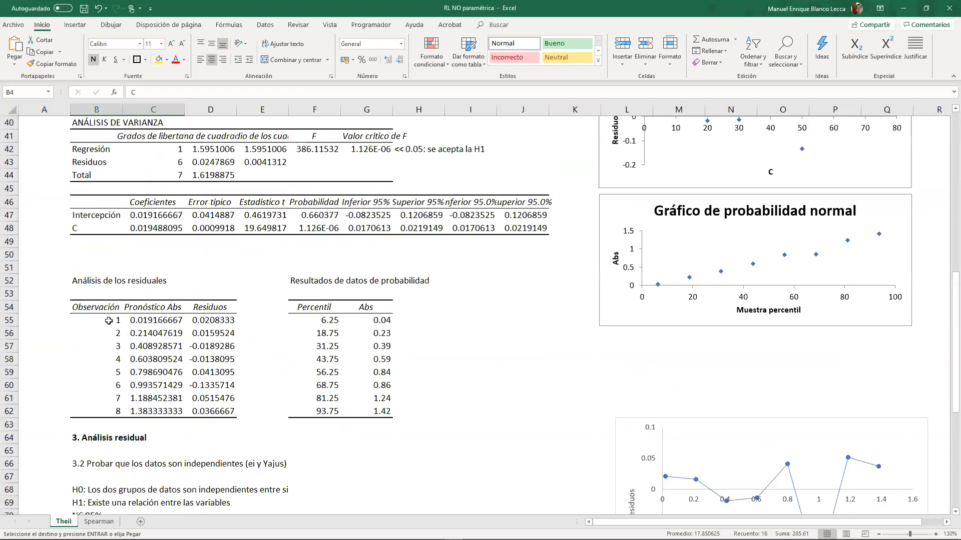
scroll(107, 305, up, 3)
click(110, 315)
key(ctrl+v)
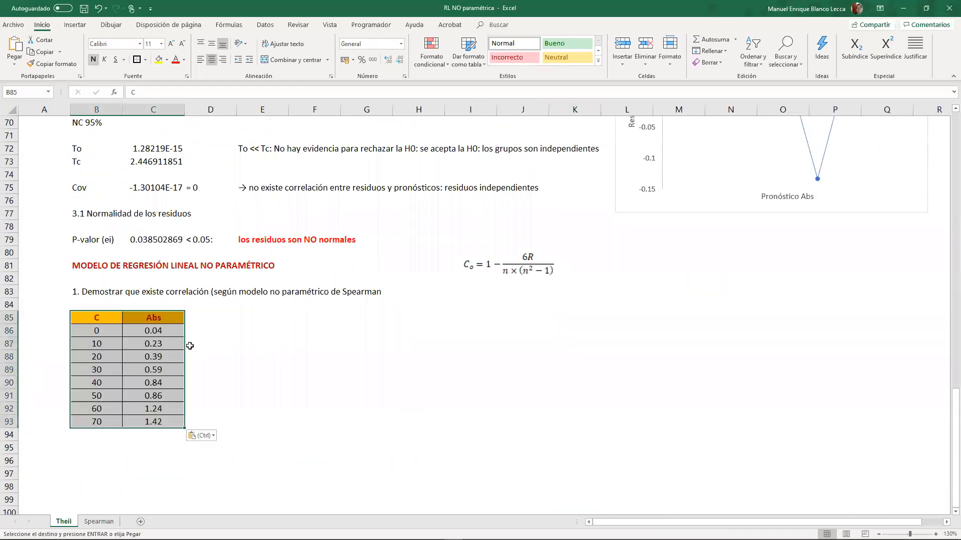
- Paste the formula for R, the sum of di² from i=1 to n, and place it beside the Co formula
drag(195, 331, 237, 334)
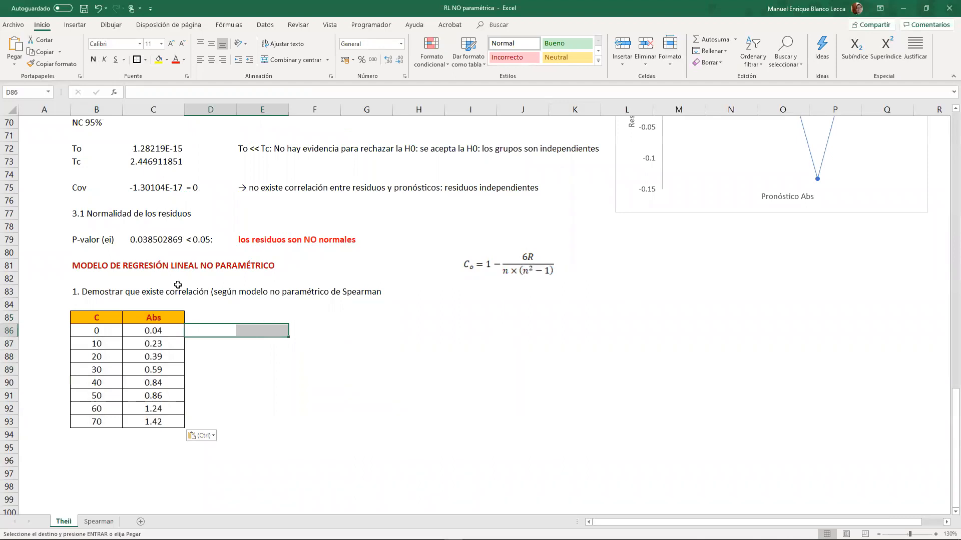
key(alt+Tab)
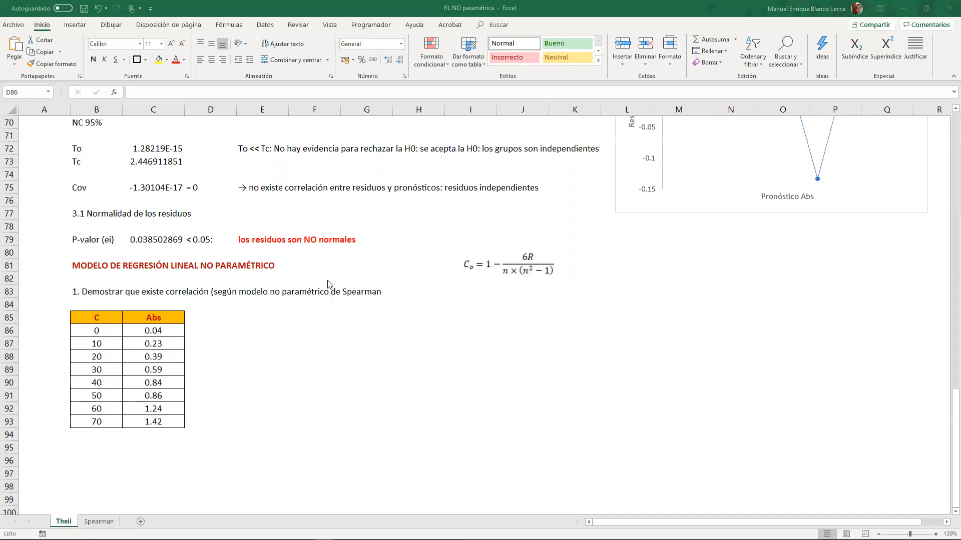
key(alt+Tab)
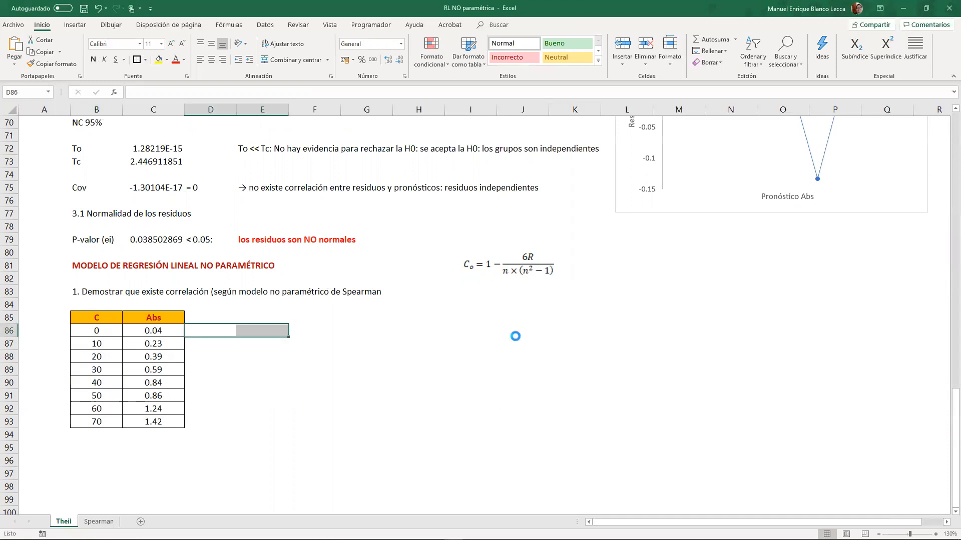
key(ctrl+v)
drag(240, 343, 629, 260)
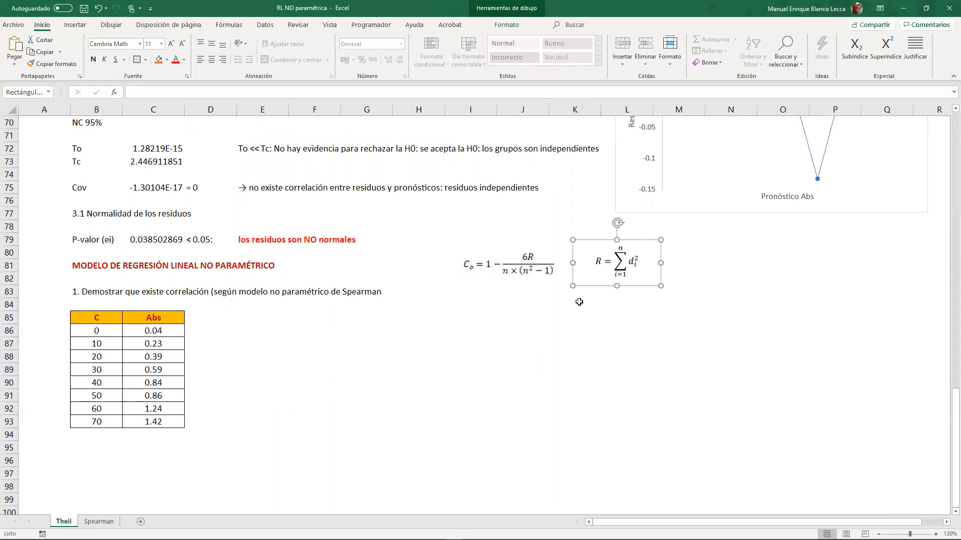
click(378, 381)
- Copy the Abs column C85:C93 of the new table into columns D and E
click(198, 316)
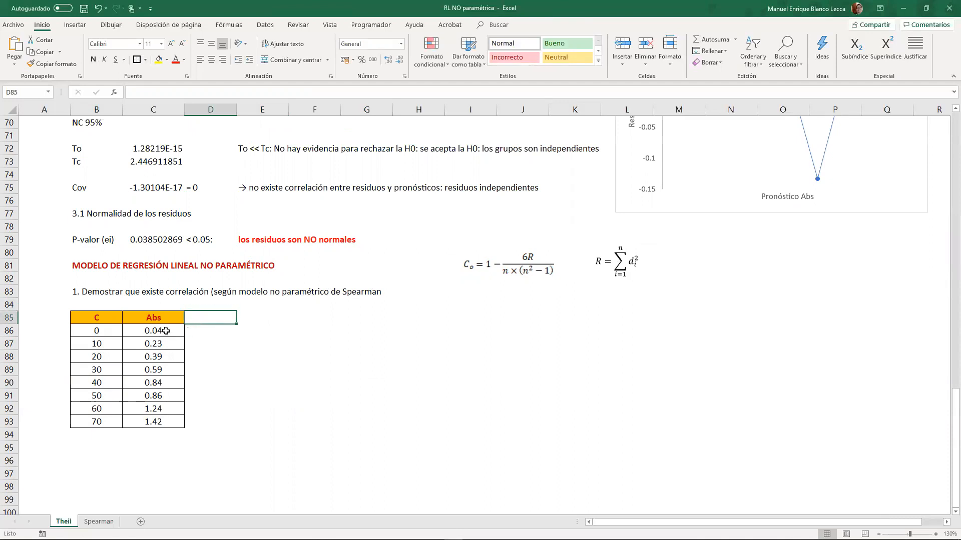
drag(171, 421, 170, 421)
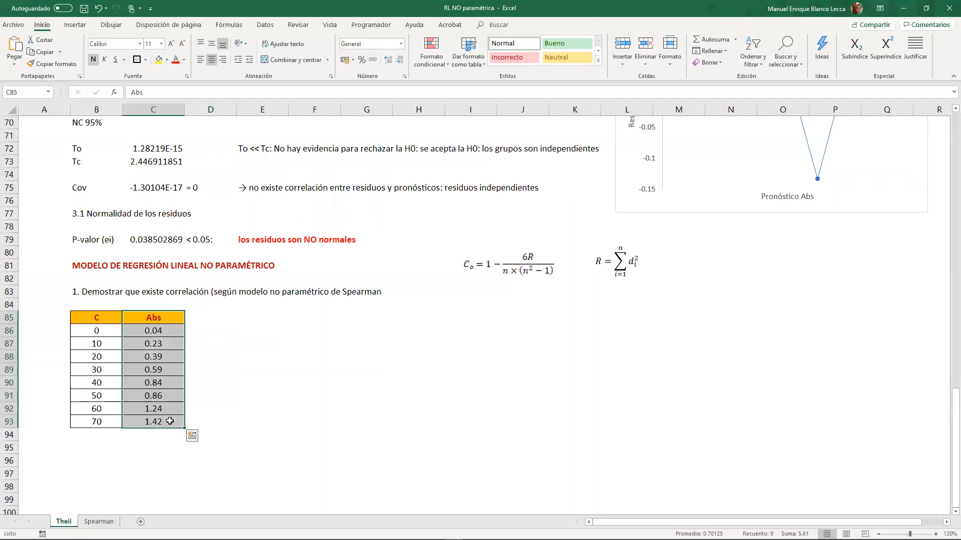
key(ctrl+c)
drag(208, 321, 254, 427)
key(ctrl+v)
drag(217, 332, 264, 417)
- Add another copy of the Abs column at F85 and clear the values in D86:F93, keeping the headers and formatting
click(272, 319)
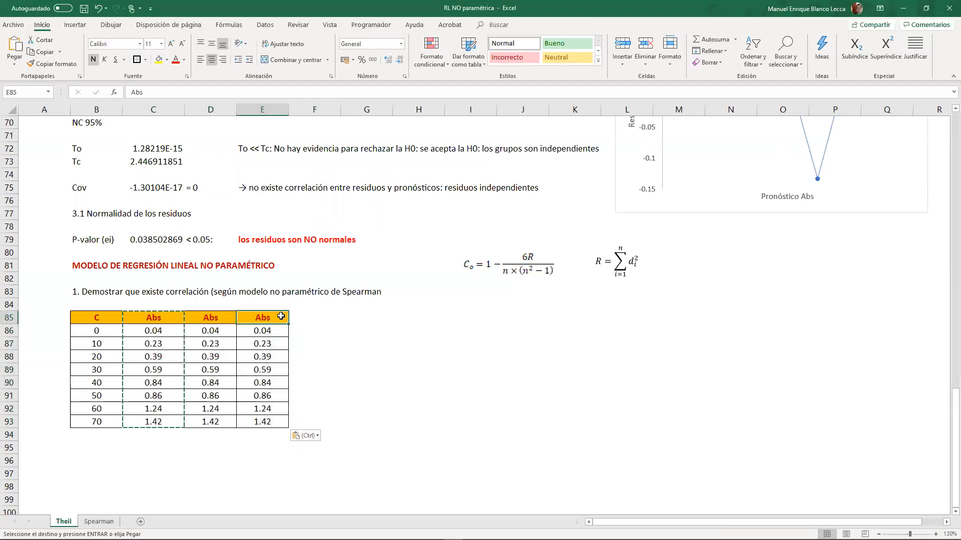
key(ctrl+shift+Down)
key(ctrl+c)
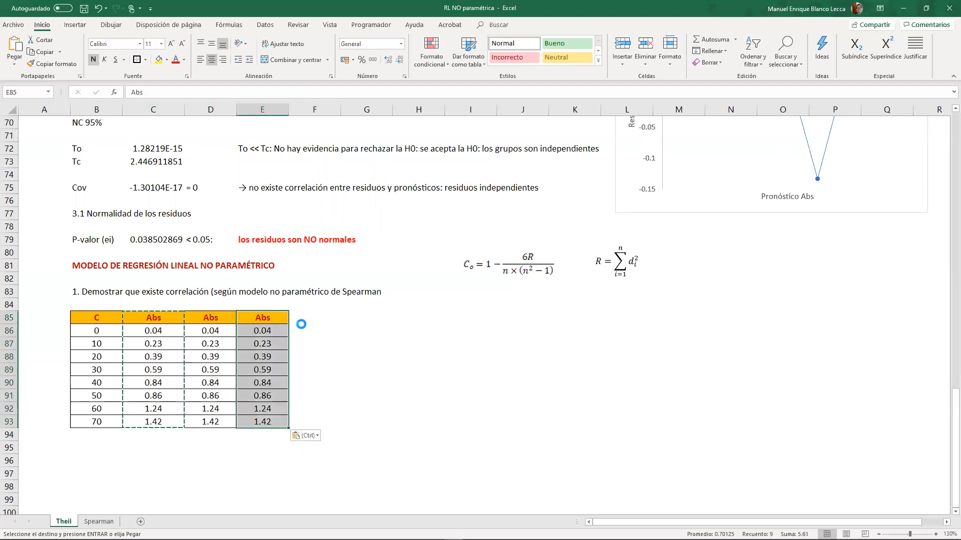
click(297, 320)
key(ctrl+v)
drag(220, 332, 321, 423)
key(Delete)
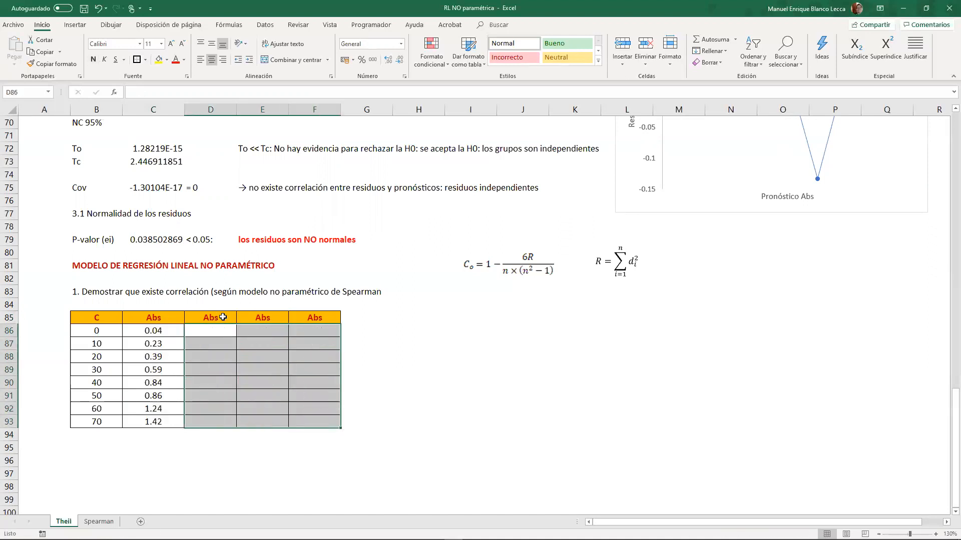
- Rename the headers of the three blank columns D85, E85 and F85 as Ox, Oy and d^2
click(225, 317)
text(Ox)
key(Tab)
text(Oy)
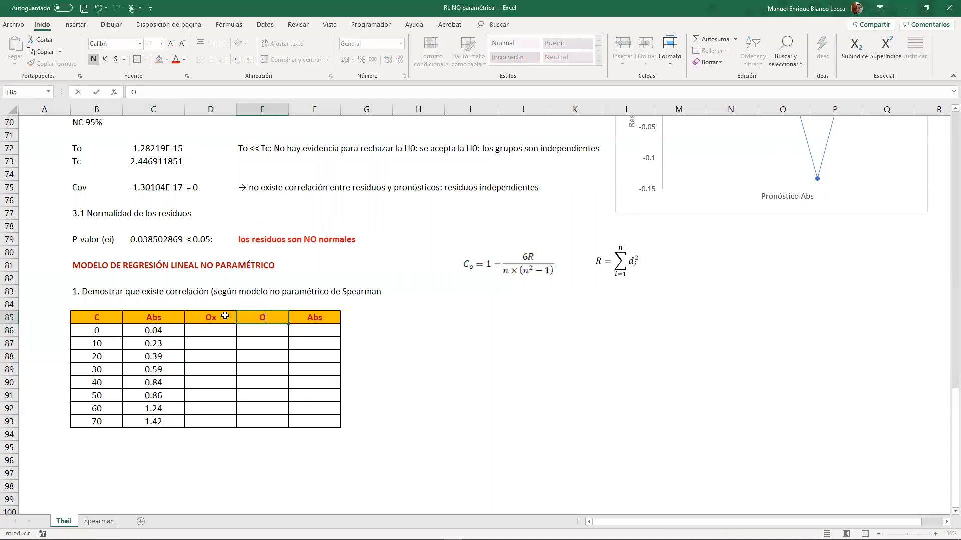
key(Tab)
text(d)
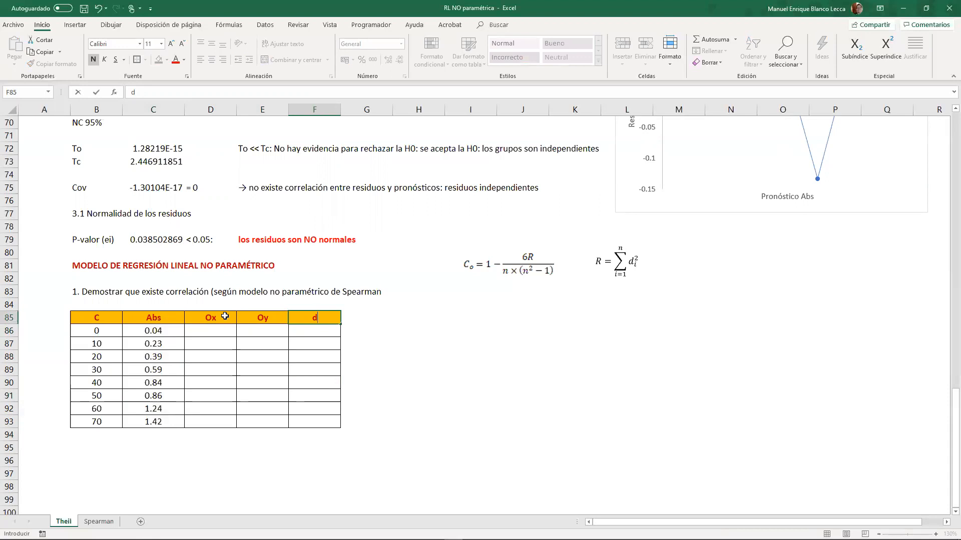
text(^2)
key(Return)
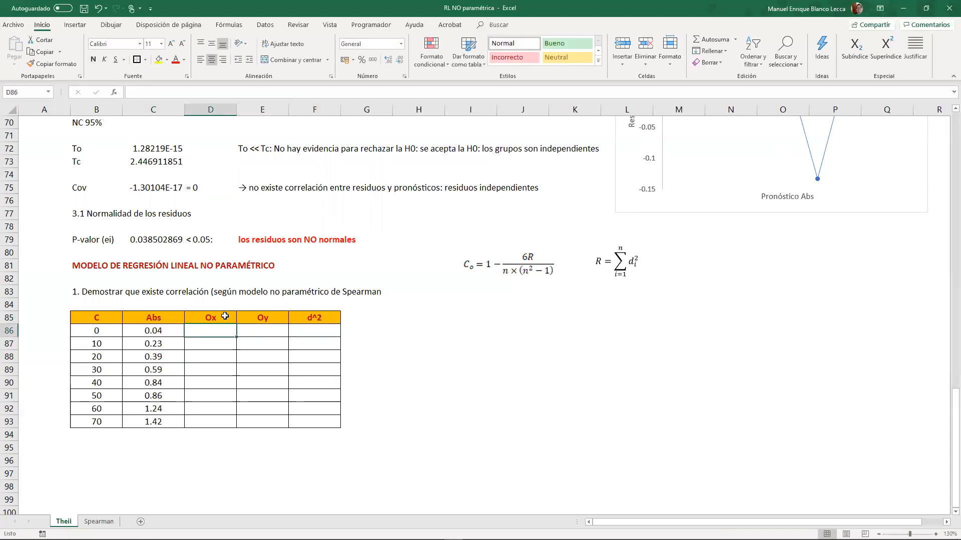
- Sort the C values in B86:B93 from smallest to largest, continuing with the current selection only
click(87, 332)
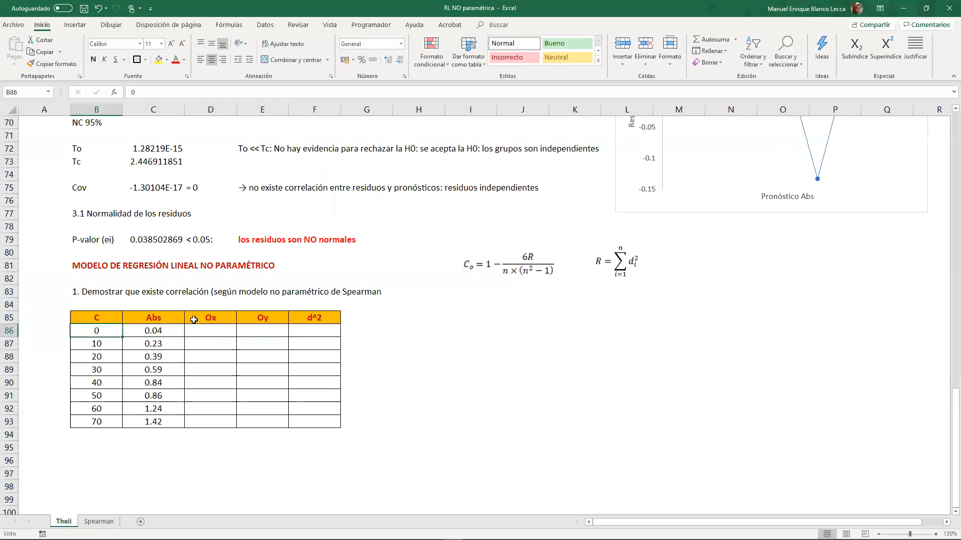
drag(106, 331, 105, 420)
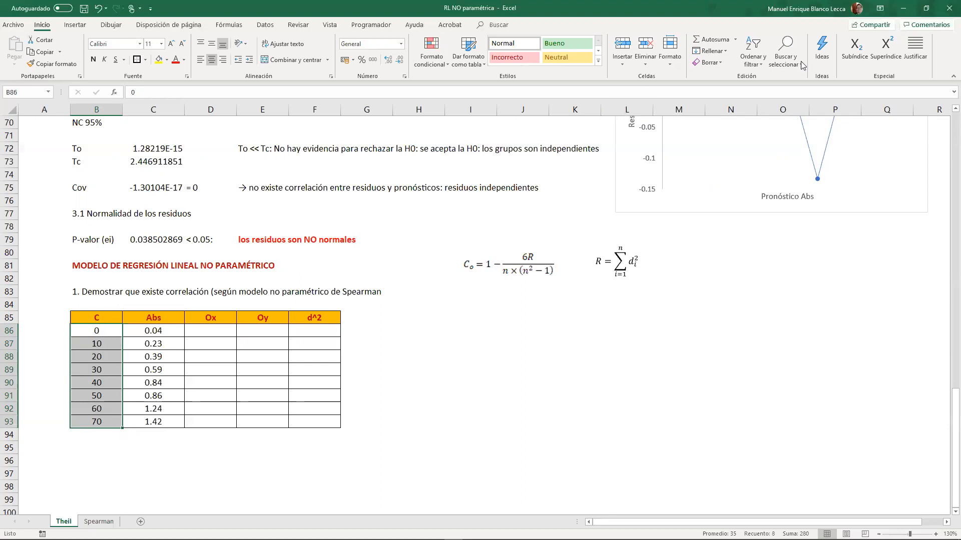
click(782, 60)
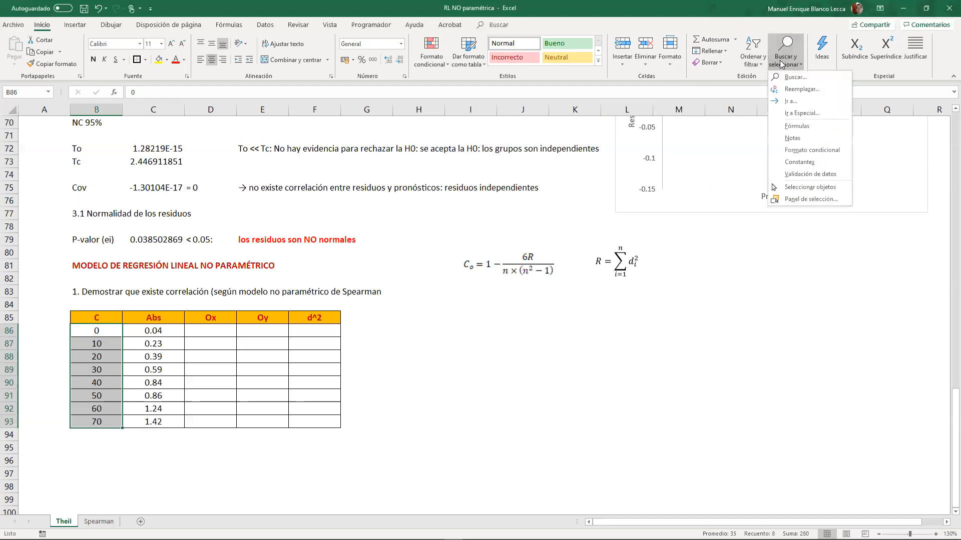
click(763, 64)
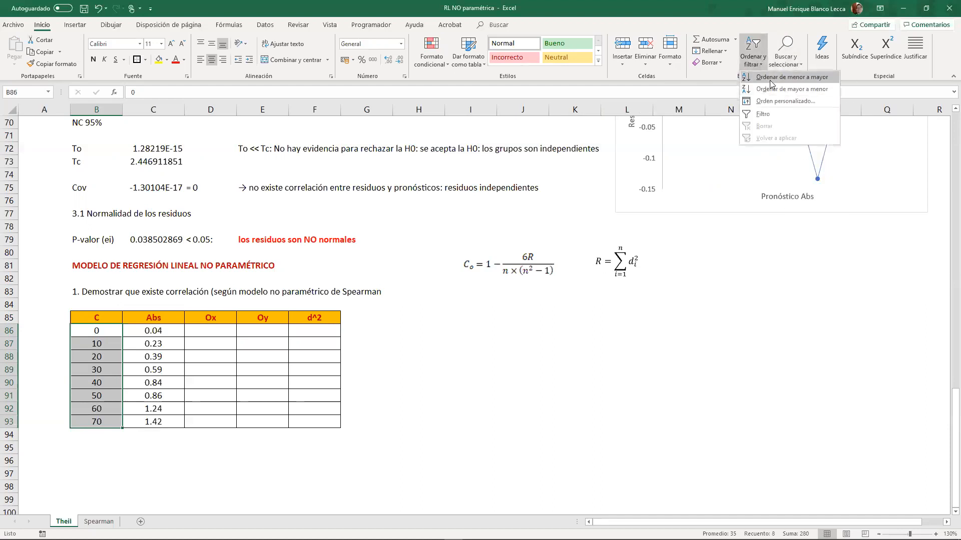
key(Return)
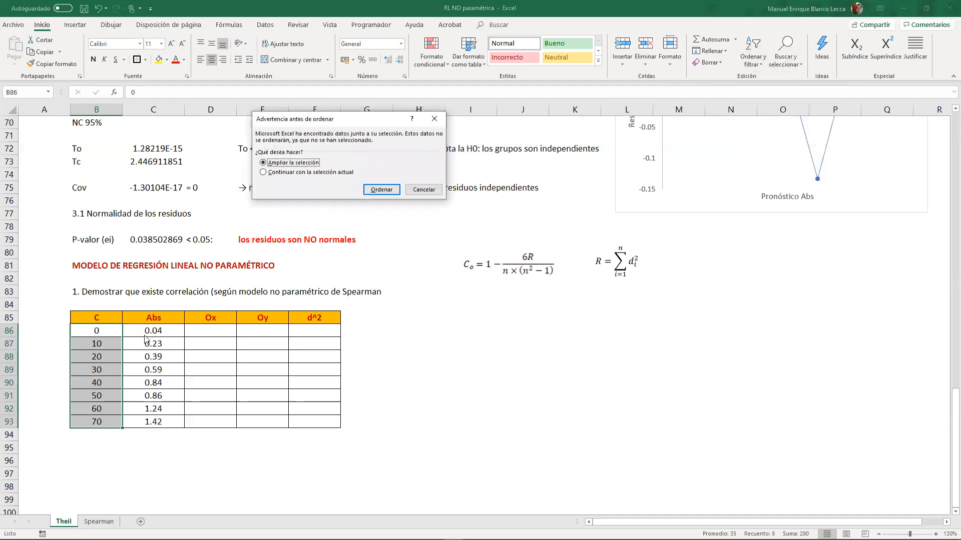
click(309, 173)
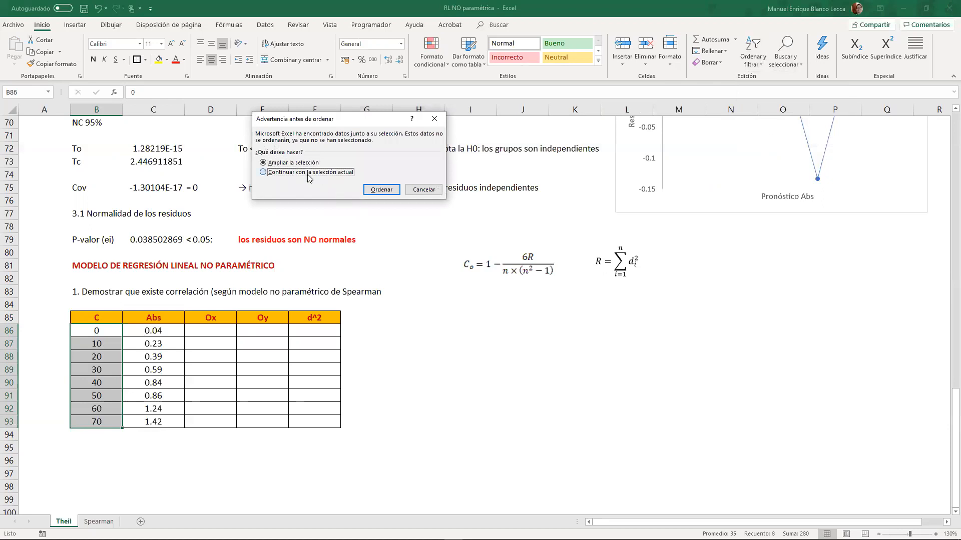
click(379, 188)
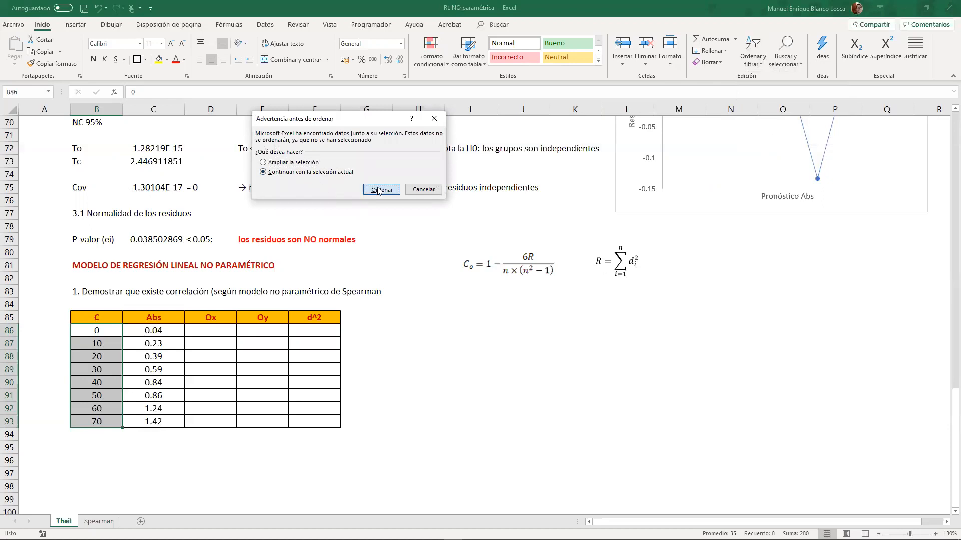
- Enter the ranks 1 to 8 down the Ox column in D86:D93
click(105, 327)
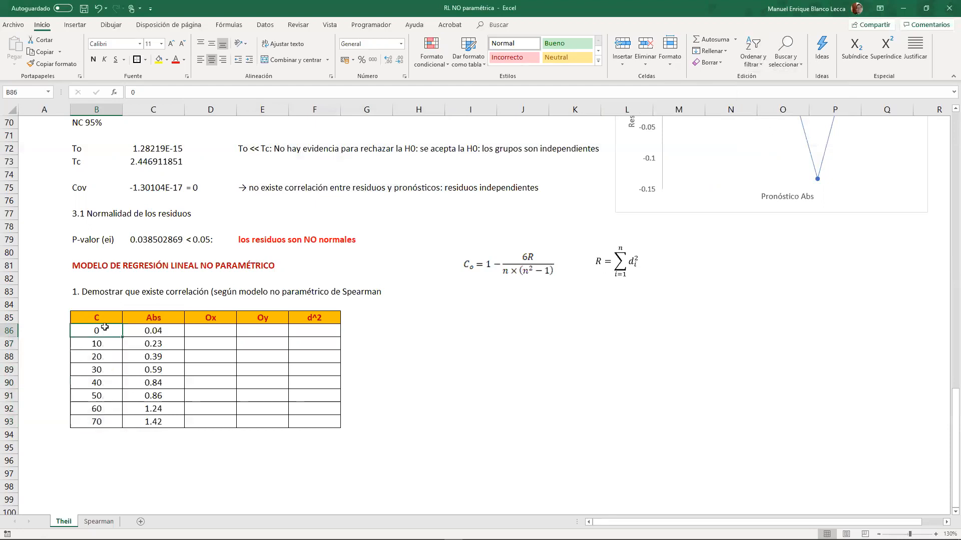
click(209, 329)
text(1)
key(Return)
text(2)
key(Return)
text(3)
key(Return)
text(4)
key(Return)
text(5)
key(Return)
text(6)
key(Return)
text(7)
key(Return)
text(8)
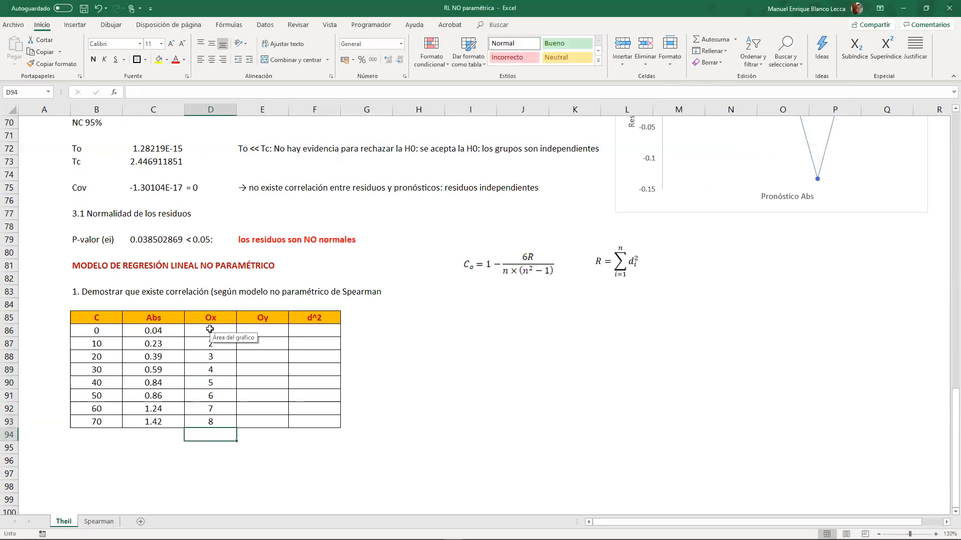
- Sort the Abs values in C86:C93 from smallest to largest, continuing with the current selection only
drag(173, 337, 165, 423)
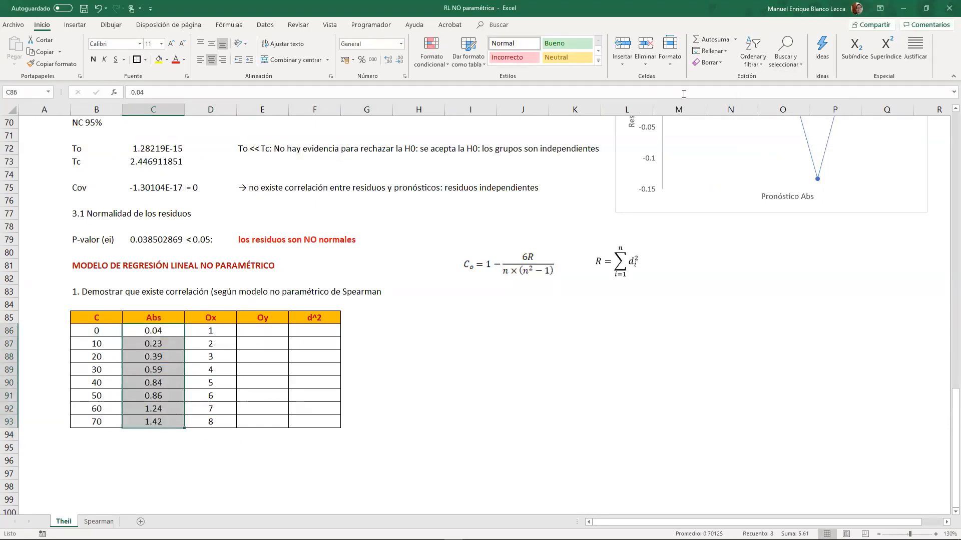
click(753, 59)
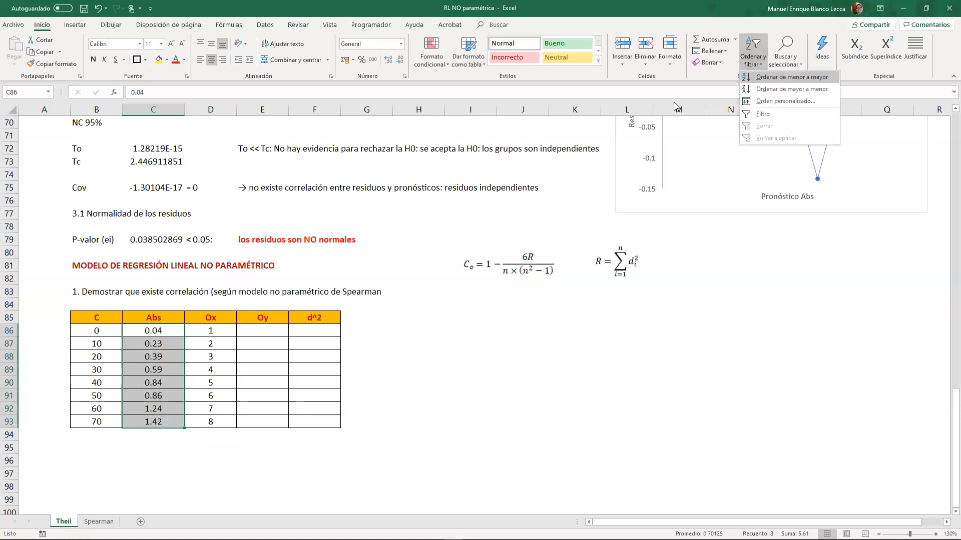
click(771, 84)
click(326, 174)
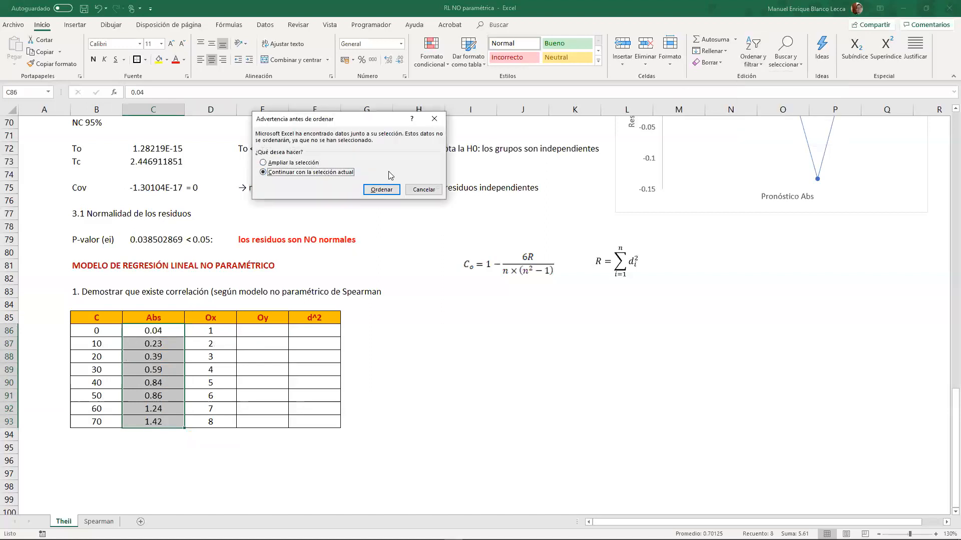
click(381, 190)
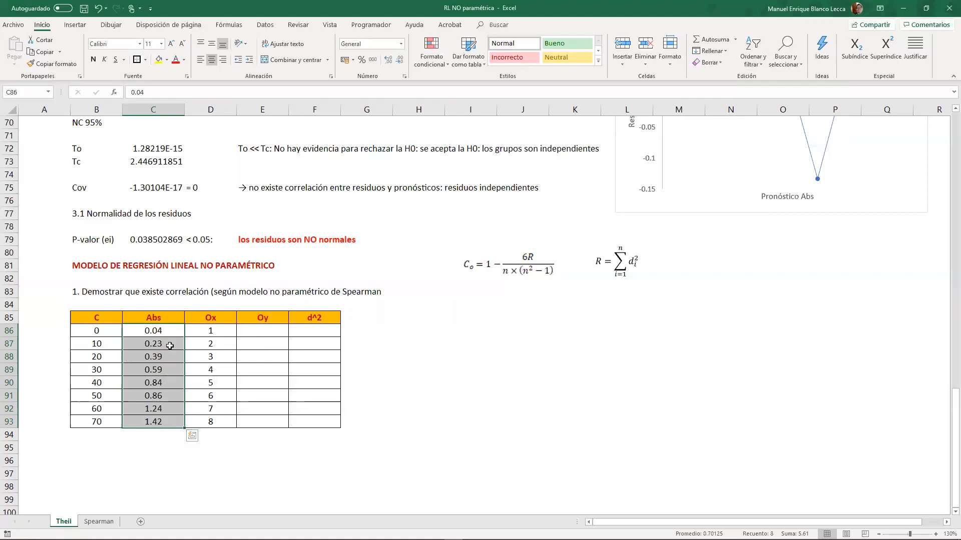
- Copy the Ox ranks D86:D93 into the Oy column starting at E86
click(255, 335)
drag(226, 333, 215, 422)
key(ctrl+c)
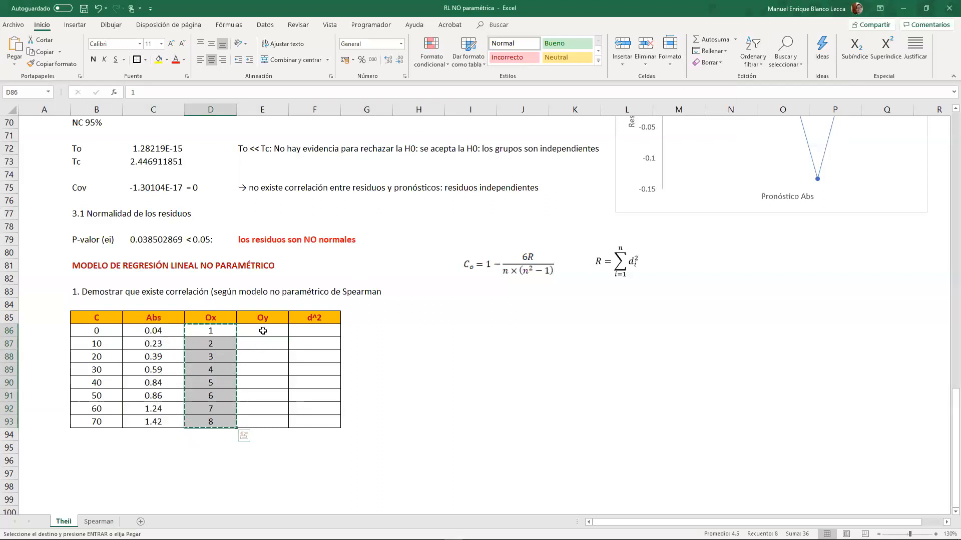
click(262, 331)
key(ctrl+v)
- Enter the squared rank difference +(D86-E86)^2 in F86 and fill it down through F93
click(310, 330)
text(+()
click(222, 333)
text(-)
click(255, 335)
text())
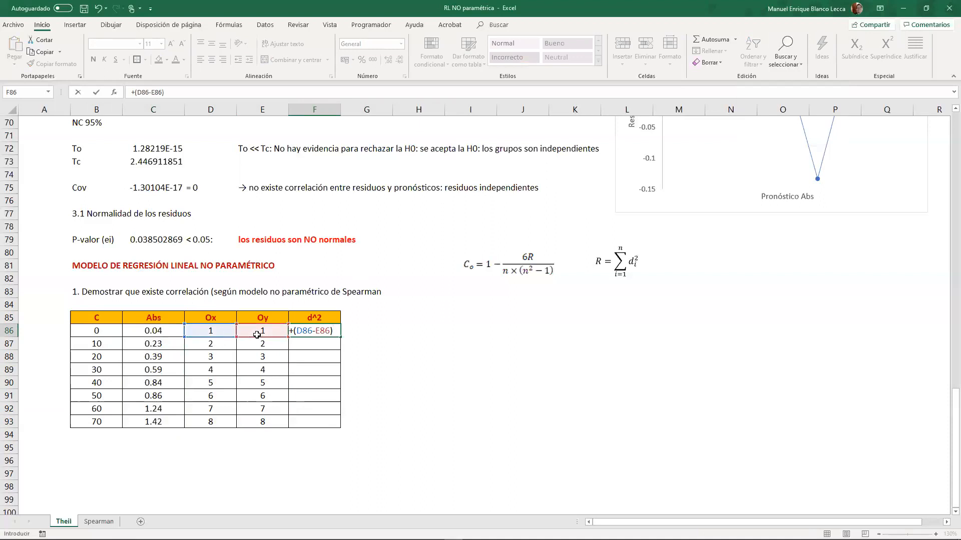
text(^2)
key(ctrl+Return)
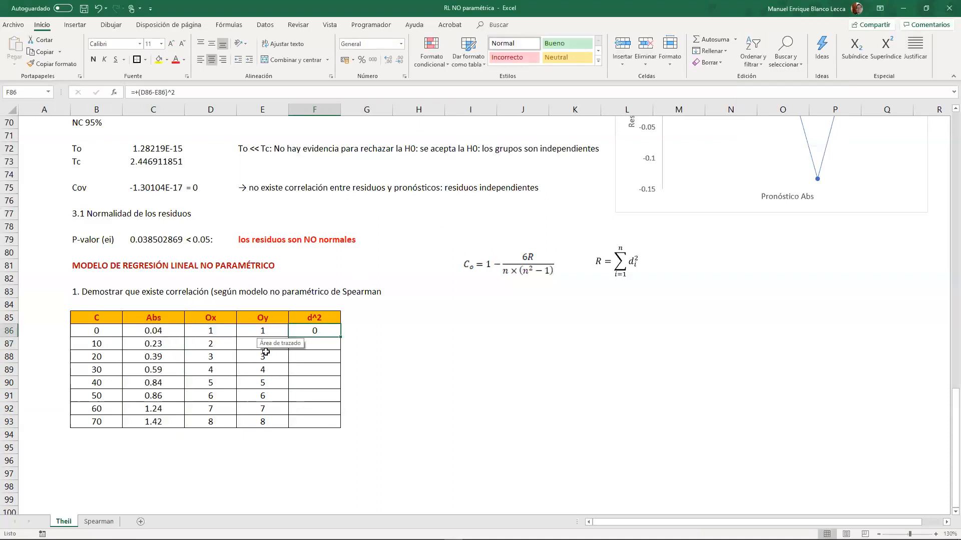
double_click(340, 337)
- Label cell E94 as R and sum the d^2 values F86:F93 in F94
click(275, 434)
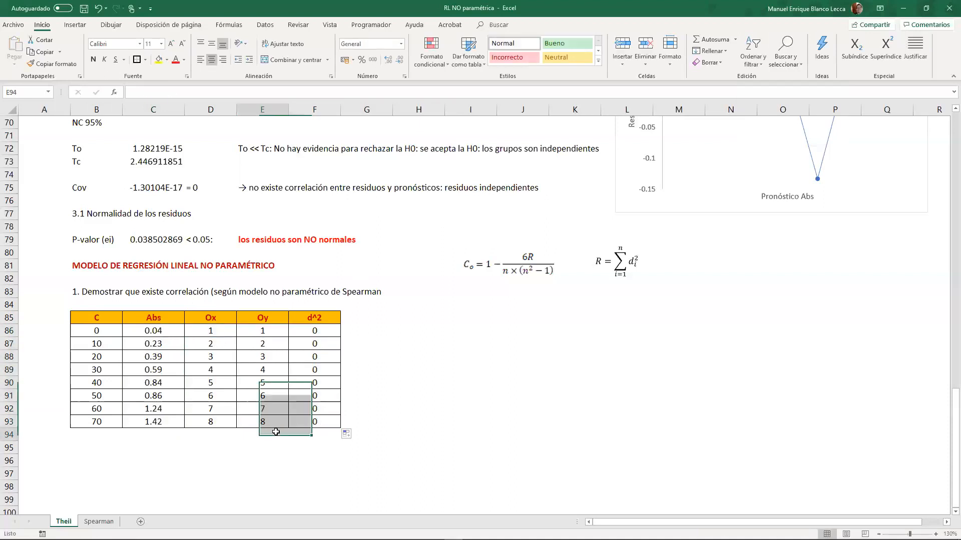
text(R)
click(306, 433)
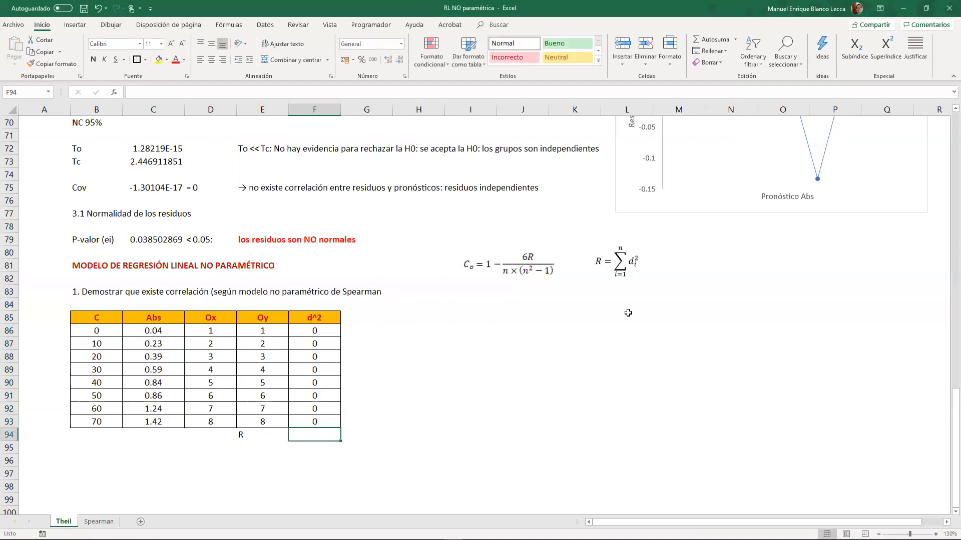
drag(319, 337, 299, 423)
click(710, 39)
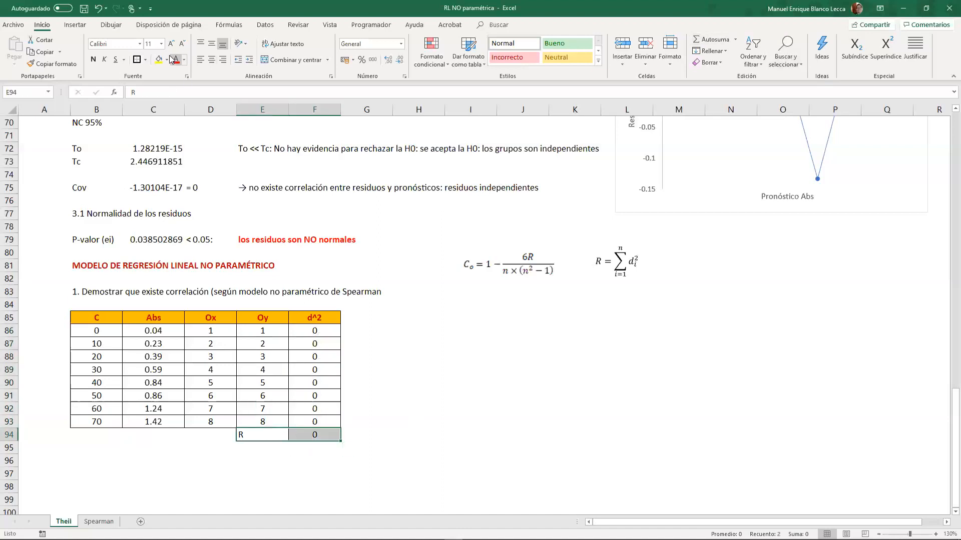
- Apply borders to the R label and its sum in E94:F94 and centre their contents
click(145, 60)
click(171, 148)
click(211, 60)
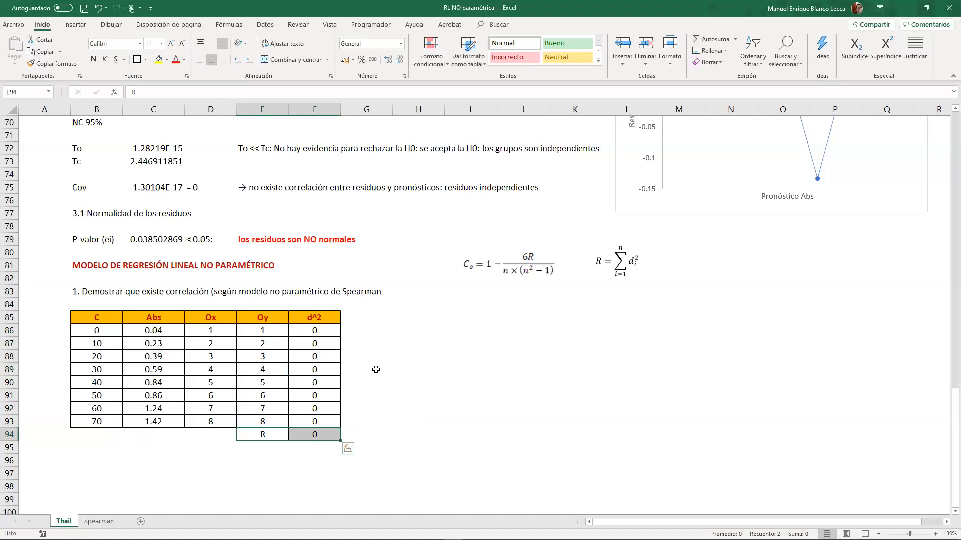
click(375, 371)
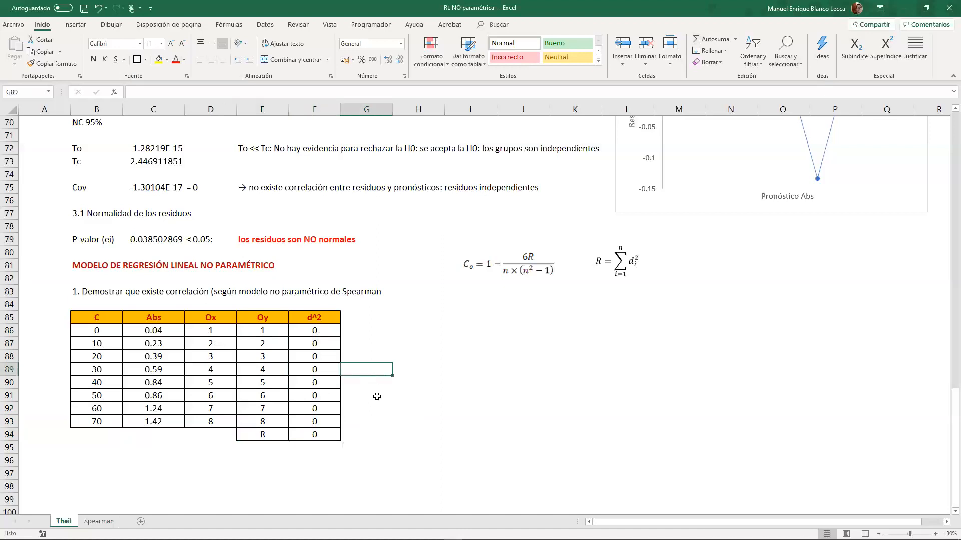
- Check the sum formula in F94, and switch to the Spearman sheet with the wine data
click(319, 434)
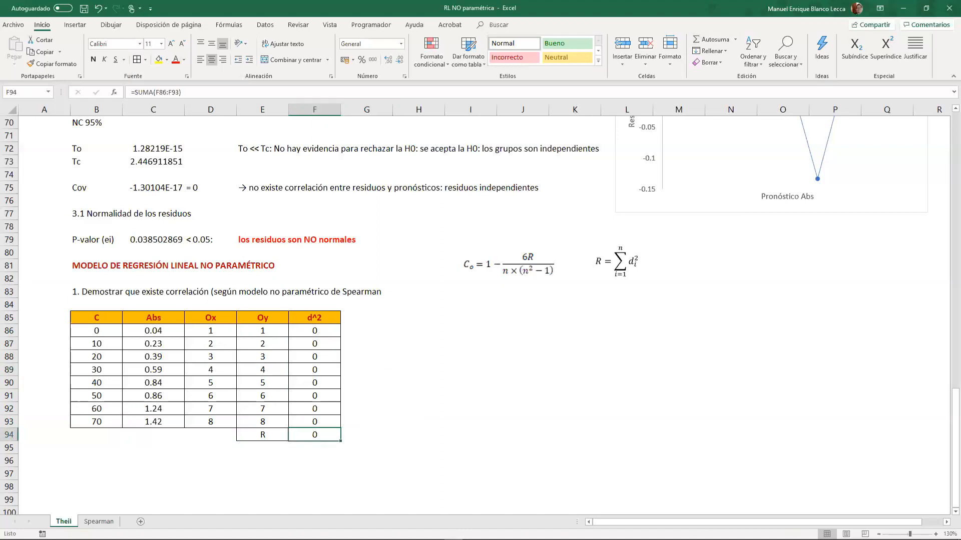
scroll(187, 438, down, 2)
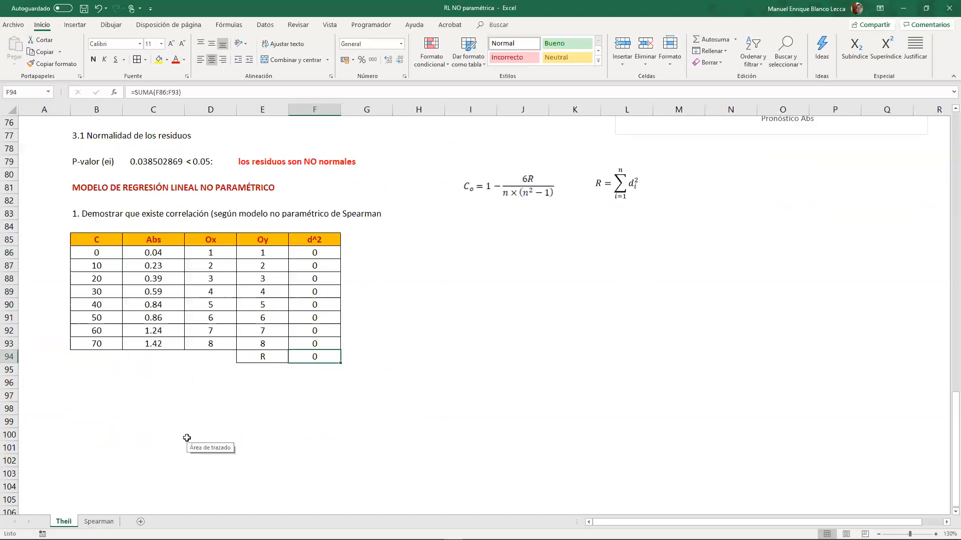
click(99, 522)
click(213, 356)
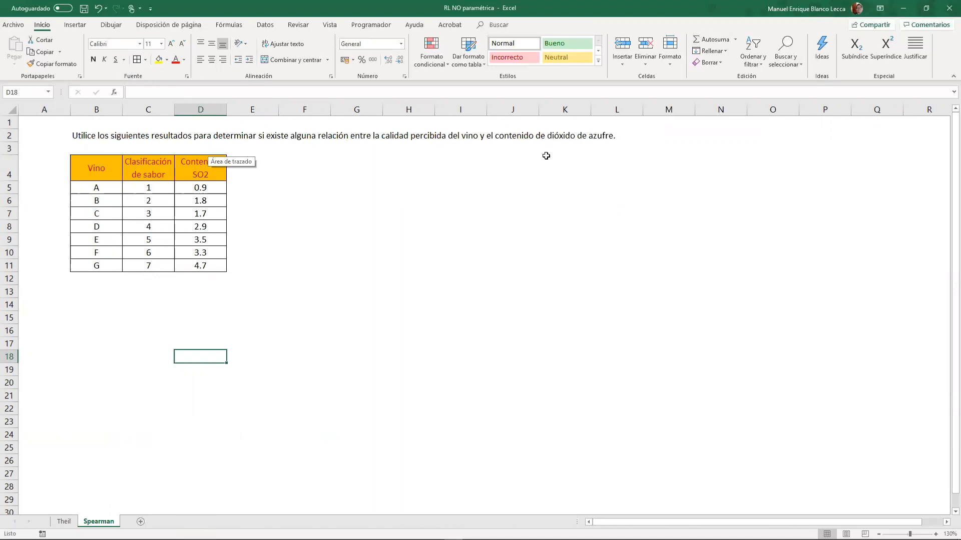
- Examine the taste classification and SO2 content columns of the wine table
drag(149, 190, 148, 266)
drag(208, 191, 209, 265)
click(243, 244)
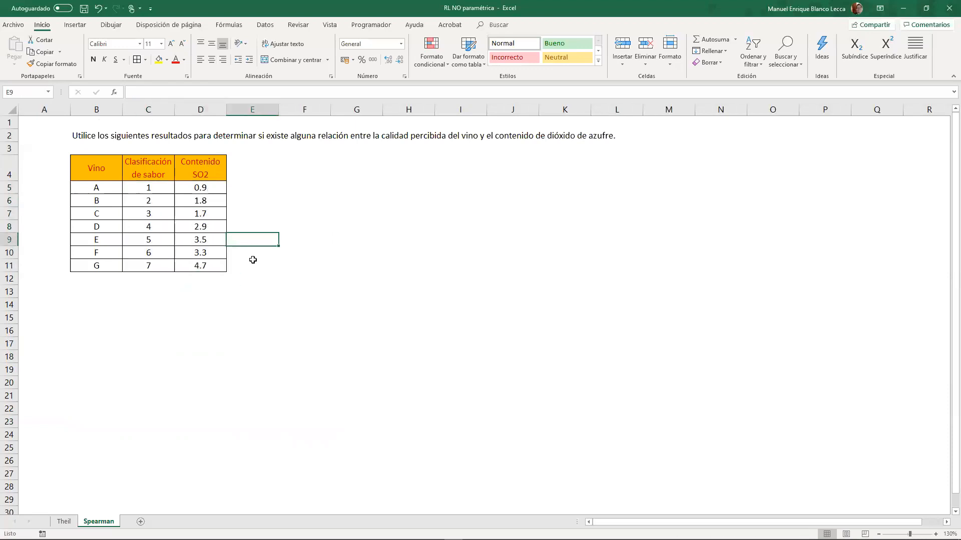
drag(149, 172, 145, 266)
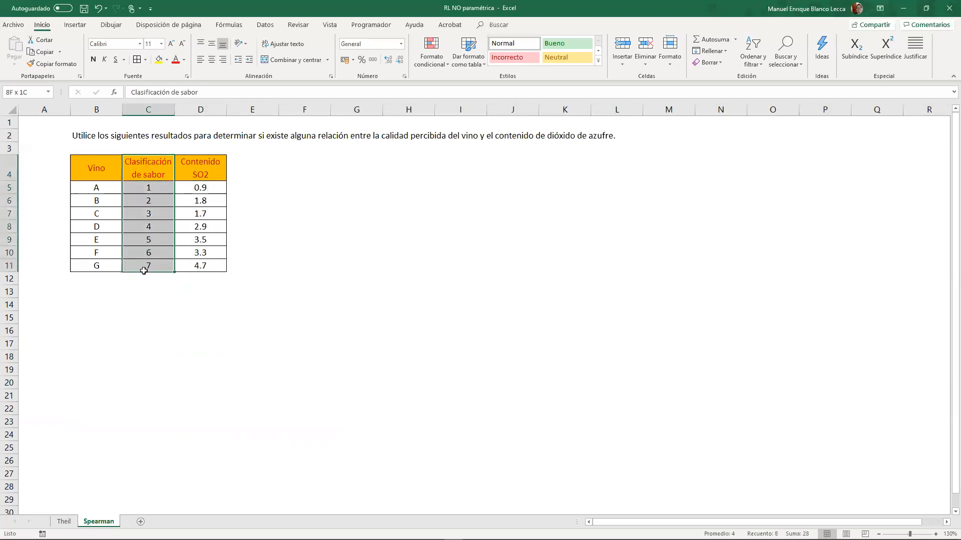
drag(293, 266, 284, 253)
click(271, 150)
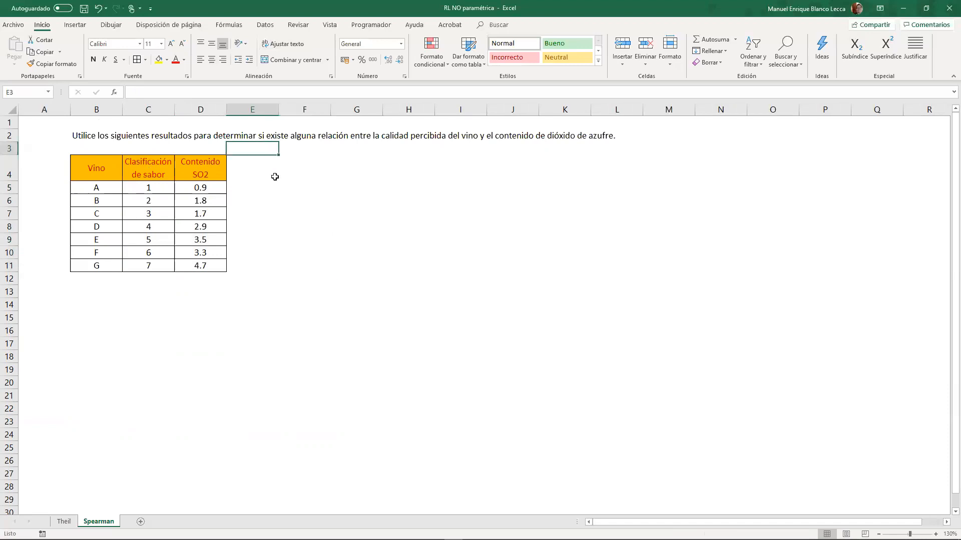
click(274, 177)
click(293, 176)
click(297, 198)
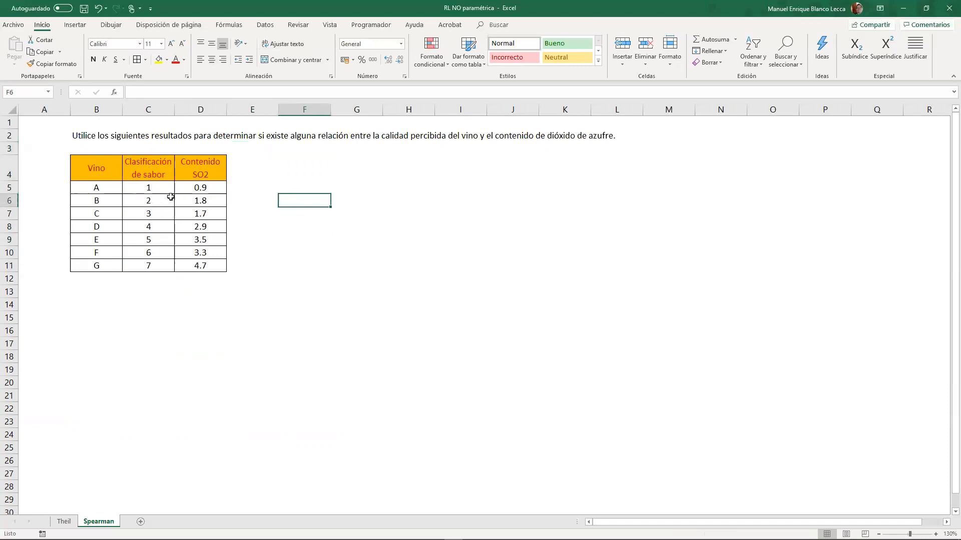
drag(163, 182, 151, 268)
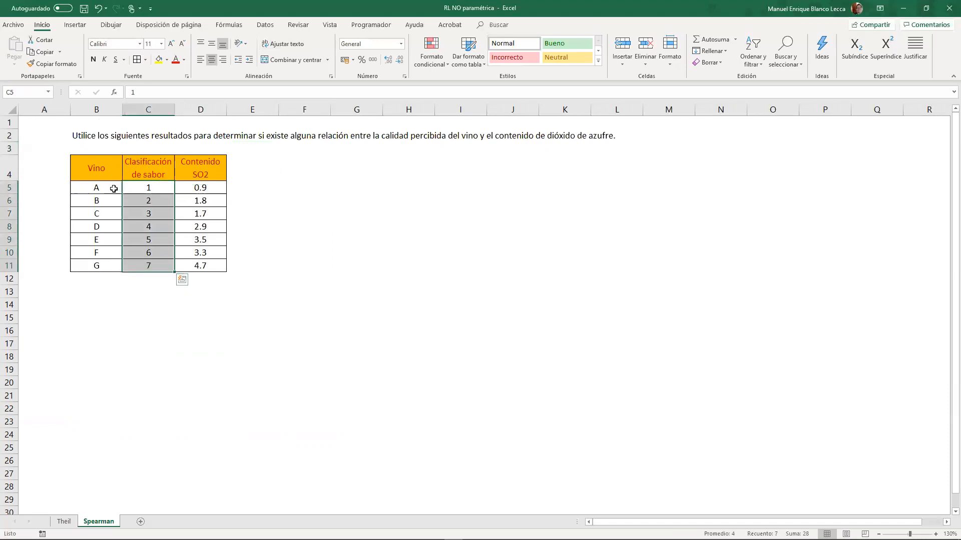
drag(114, 186, 113, 283)
drag(150, 177, 150, 269)
click(151, 280)
drag(158, 193, 157, 268)
click(157, 208)
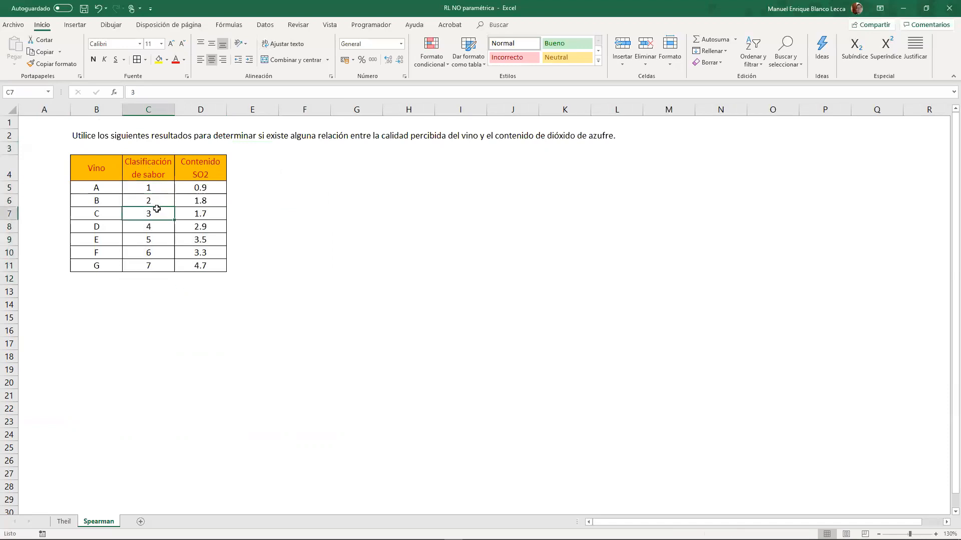
drag(160, 192, 161, 266)
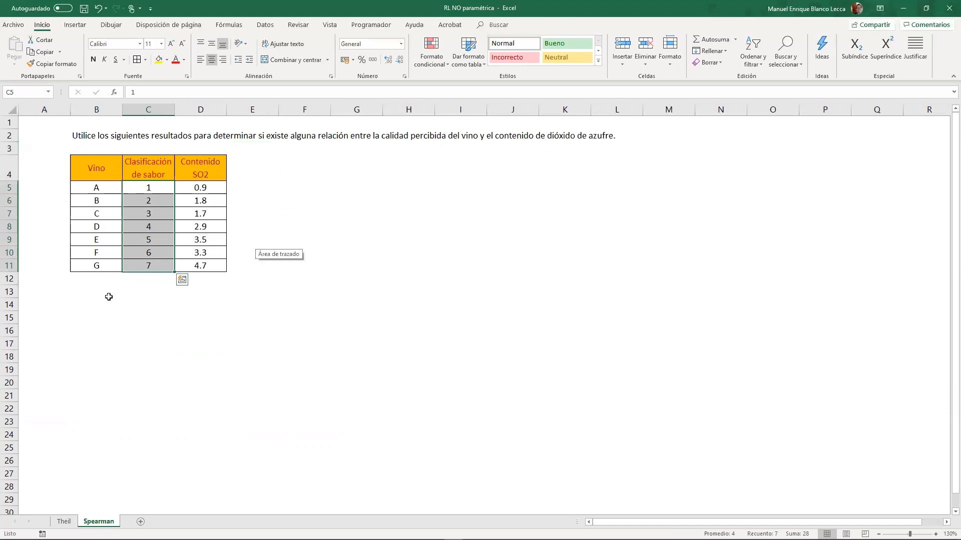
click(177, 263)
click(161, 235)
click(156, 204)
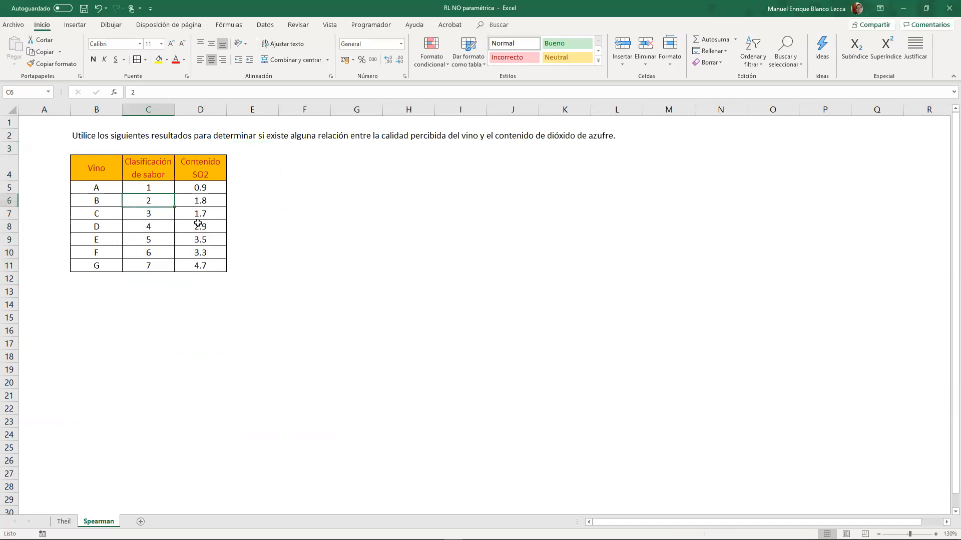
click(300, 303)
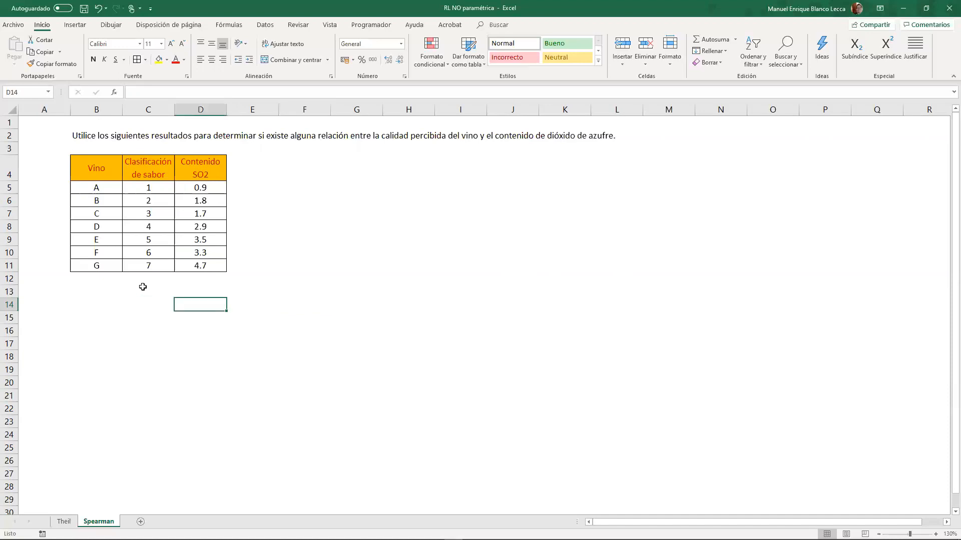
click(138, 286)
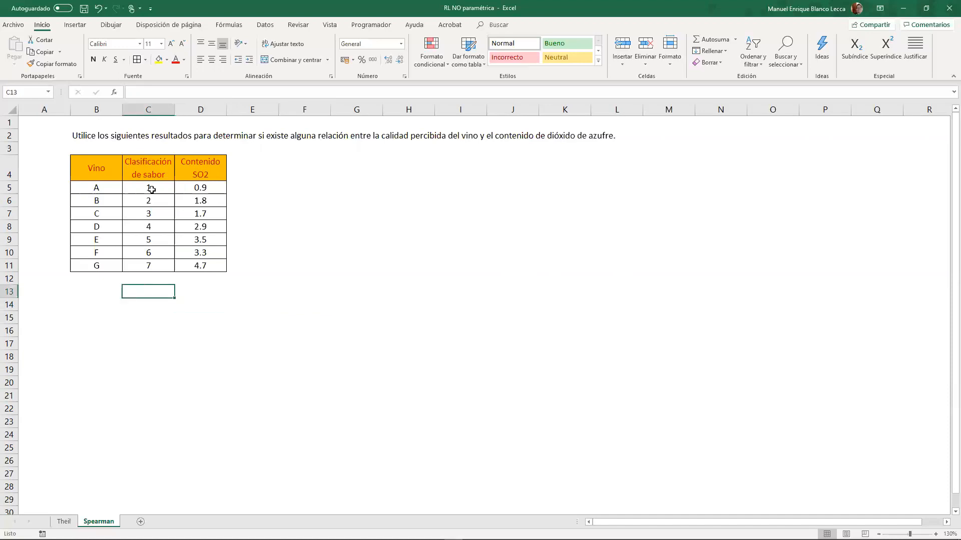
- Copy the classification and SO2 columns C4:D11 below the table at C13, and move the copied SO2 column to C22:C29
drag(149, 175, 185, 269)
key(ctrl+c)
key(Escape)
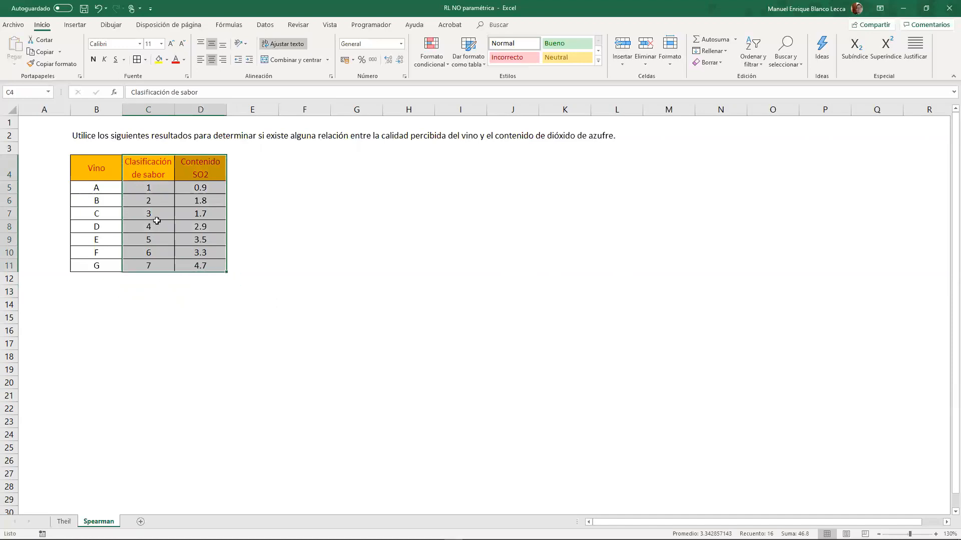
key(ctrl+c)
click(148, 278)
click(149, 292)
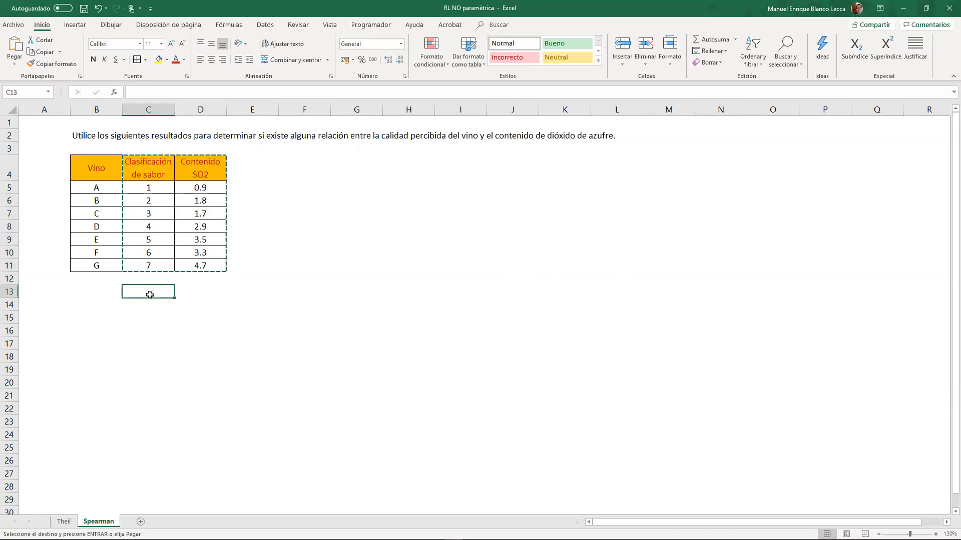
key(ctrl+v)
mouse_move(194, 299)
mouse_down()
mouse_move(202, 406)
mouse_move(201, 296)
mouse_up()
drag(202, 403, 143, 500)
click(215, 370)
- Label the rank columns beside the two copied lists as Ox in D13 and OY in D22
scroll(201, 320, down, 1)
click(197, 264)
text(O)
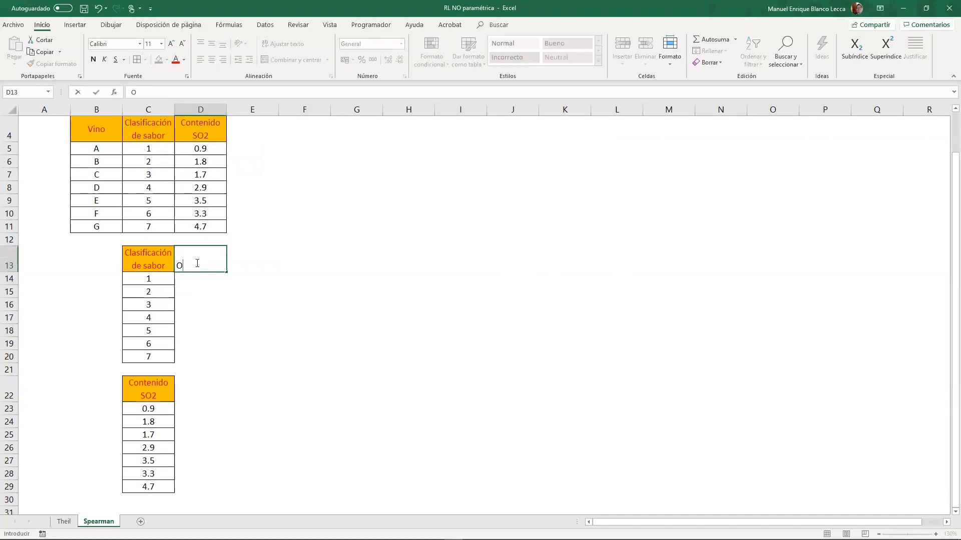
key(Return)
key(Return)
key(Return)
key(Return)
key(Return)
key(Return)
key(Return)
key(Return)
key(Return)
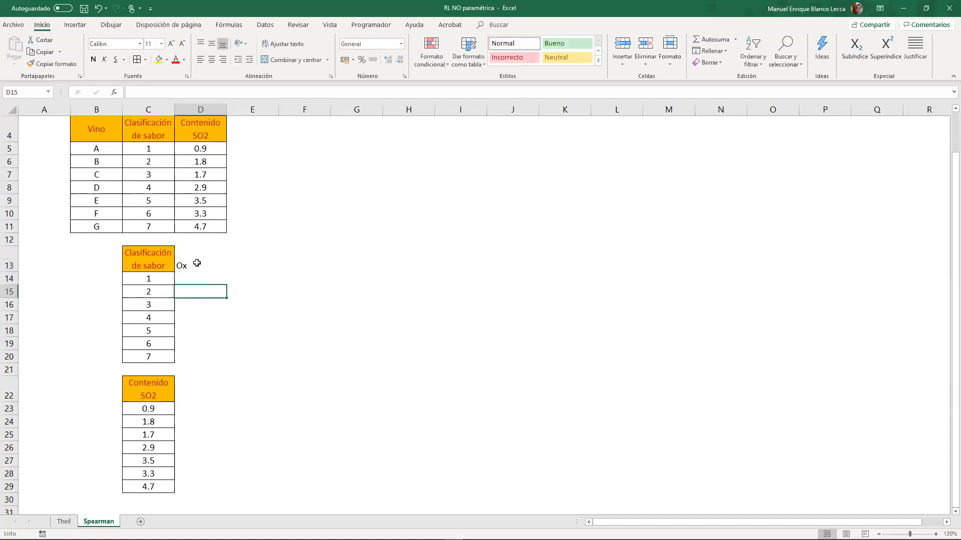
text(OY)
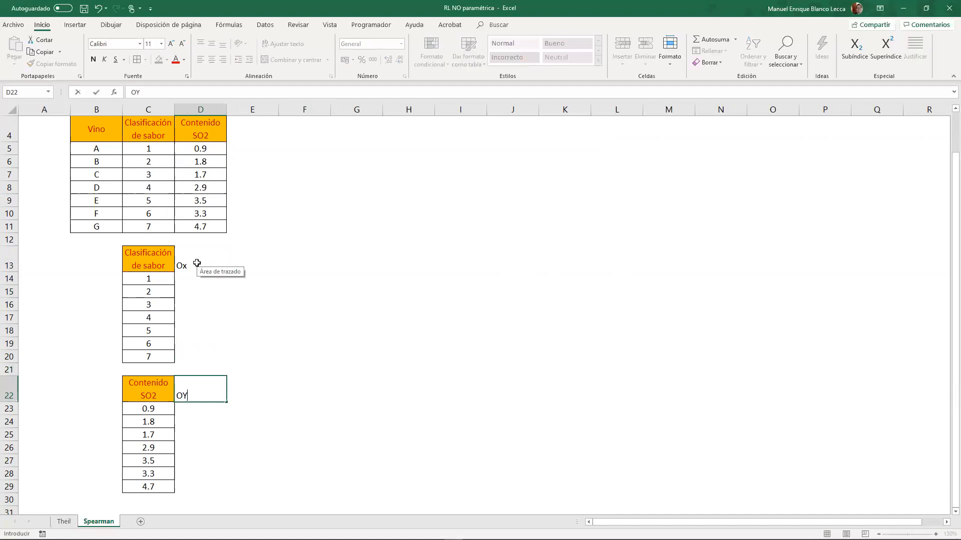
key(Return)
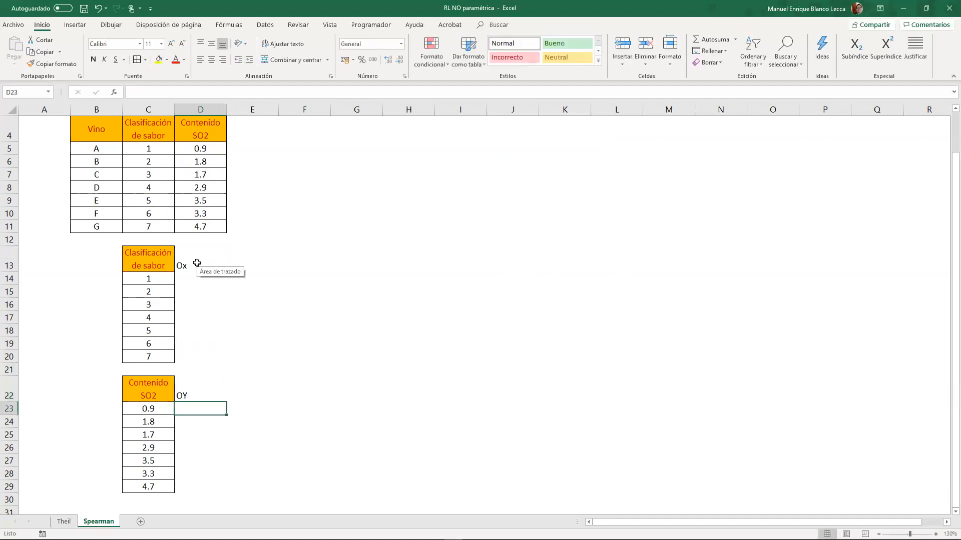
- Sort the copied taste classification values C14:C20 from smallest to largest
key(Up)
key(Up)
key(Up)
key(Up)
key(Up)
key(Up)
key(Up)
key(Up)
key(Up)
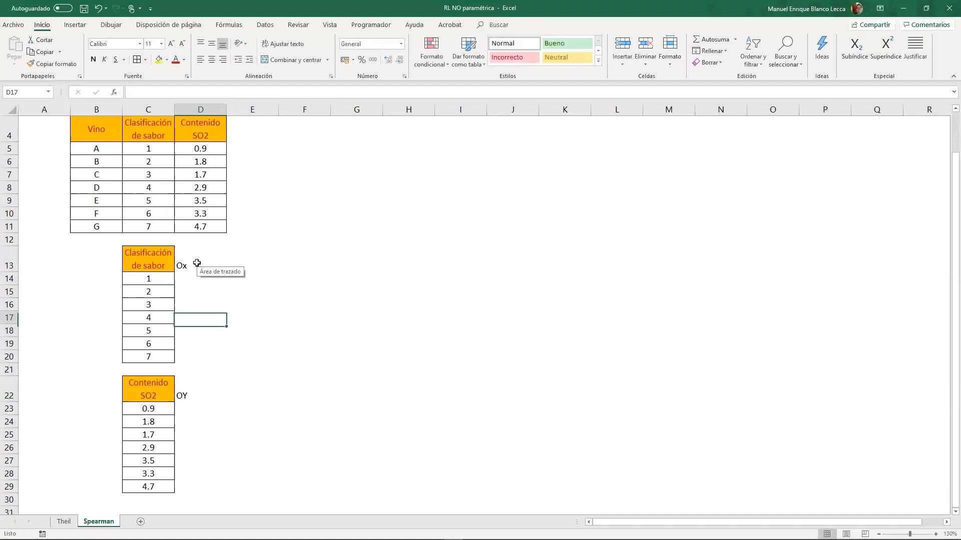
key(Up)
key(Left)
key(Down)
key(ctrl+shift+Down)
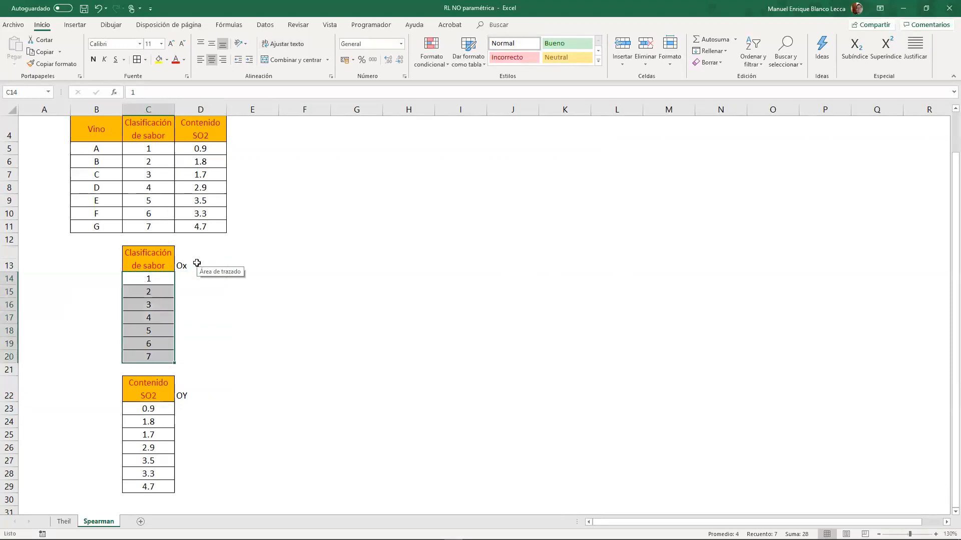
click(753, 56)
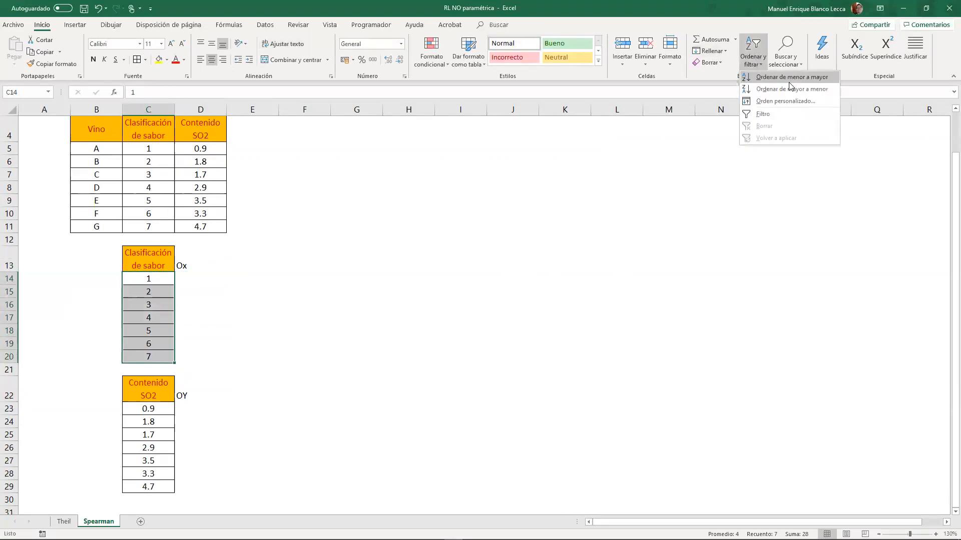
click(789, 80)
click(329, 173)
key(Return)
- Enter the ranks 1 to 7 in D14:D20 beside the sorted taste classification values
click(190, 274)
text(1)
key(Return)
text(2)
key(Return)
text(3)
key(Return)
text(4)
key(Return)
text(5)
key(Return)
text(6)
key(Return)
text(7)
key(Return)
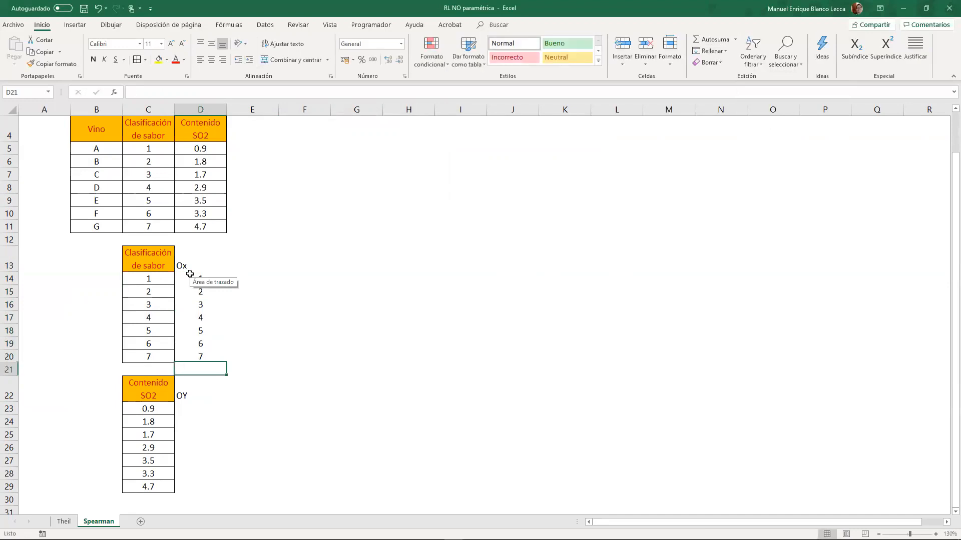
- Sort the copied SO2 content values C23:C29 from smallest to largest
key(Down)
key(Down)
key(Left)
key(ctrl+shift+Down)
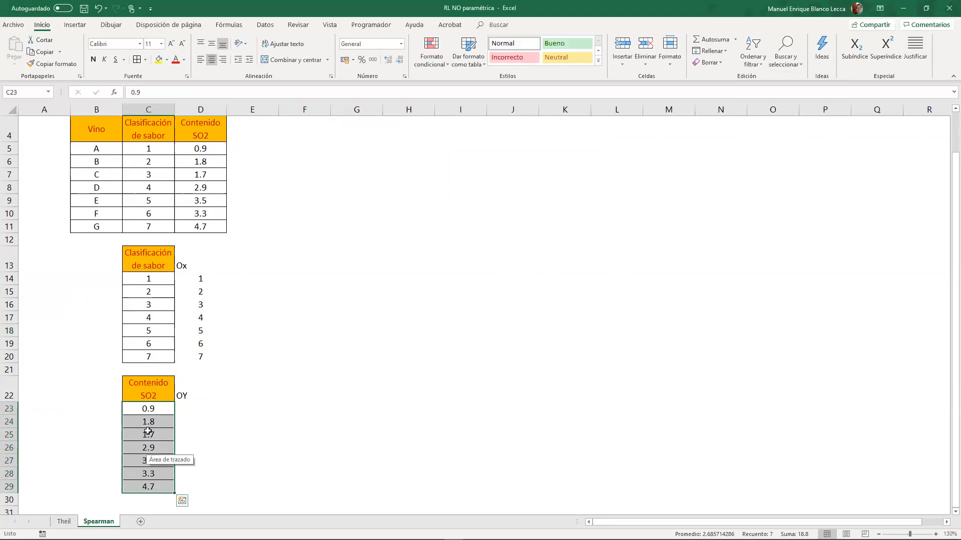
click(753, 61)
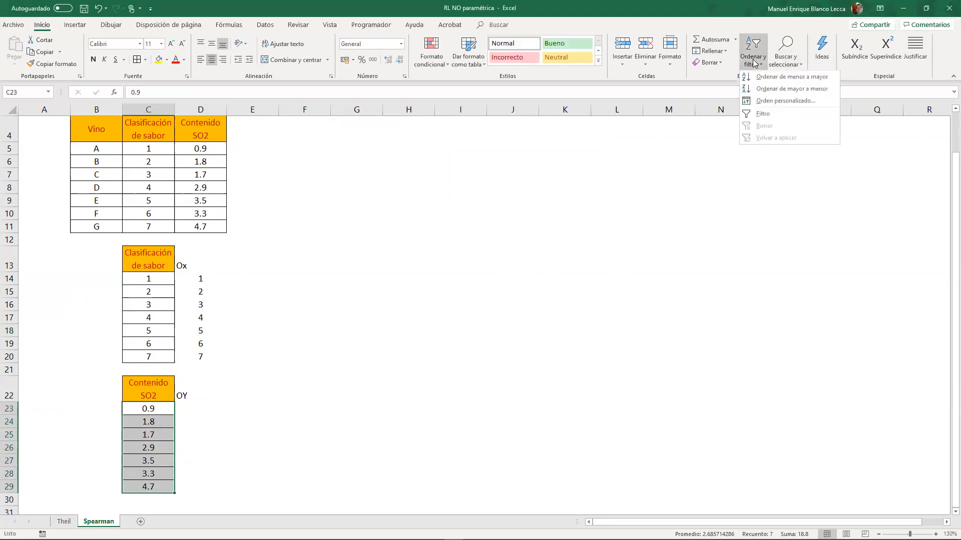
click(774, 78)
click(311, 171)
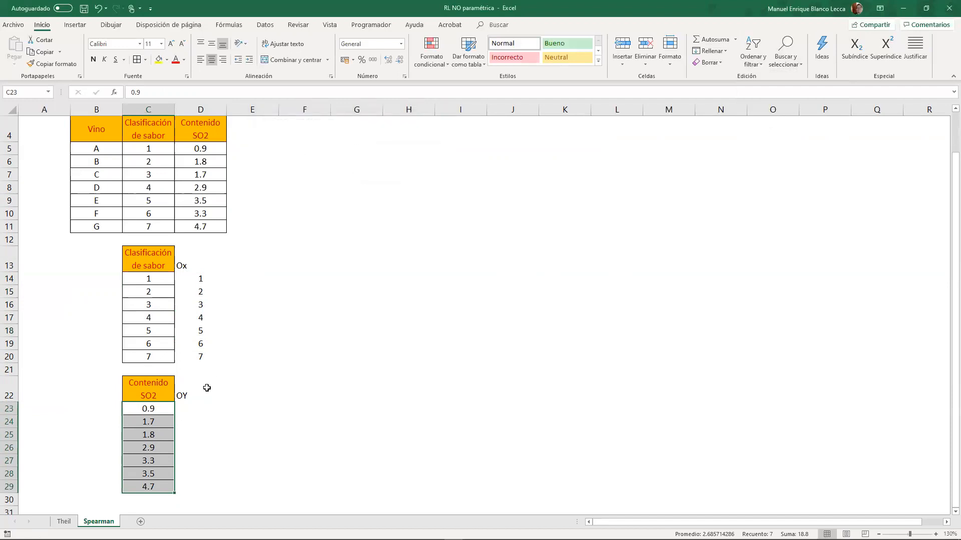
- Enter ranks 1 and 2 in D23:D24 and fill the series down to 7 in D29
click(200, 407)
text(1)
key(Return)
text(2)
key(Return)
click(212, 409)
drag(208, 420, 227, 492)
click(324, 381)
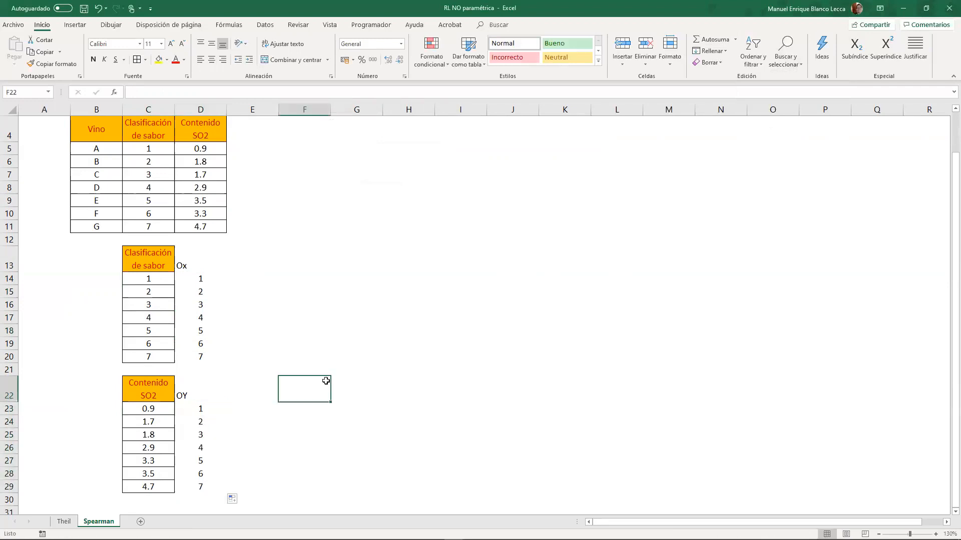
- Paste a copy of the wine table B4:D11 at E4 and clear the copied values in E5:G11
scroll(322, 187, up, 1)
click(248, 168)
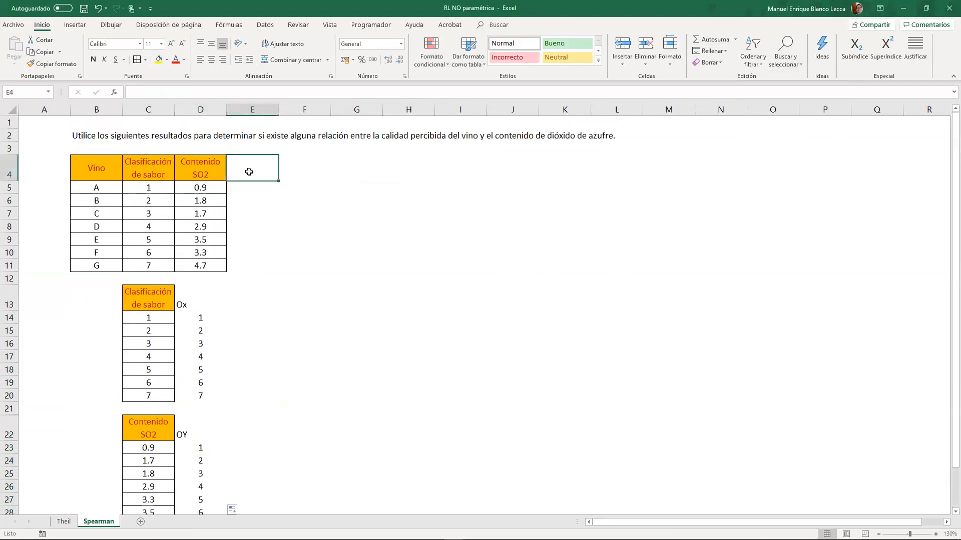
click(153, 170)
drag(195, 178, 203, 268)
drag(96, 170, 205, 265)
key(ctrl+c)
click(249, 167)
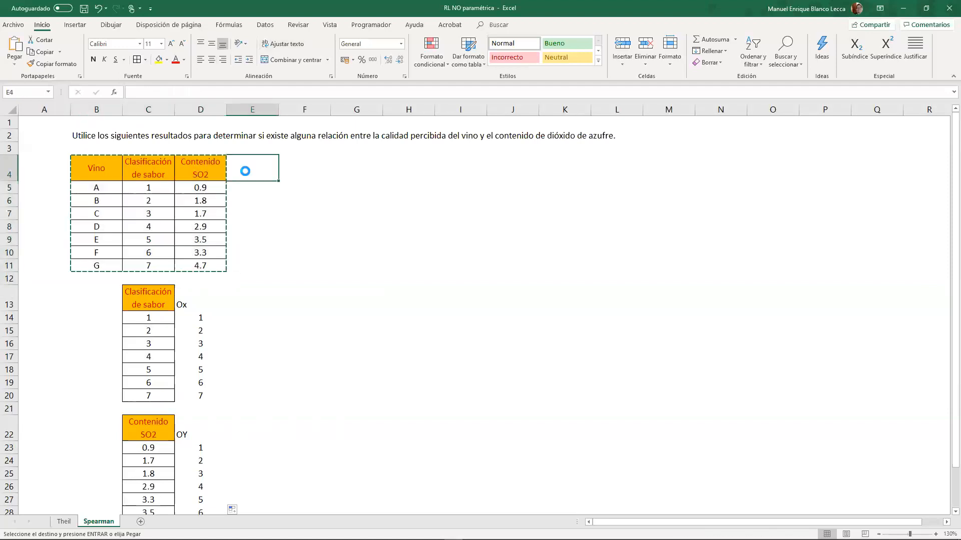
key(ctrl+v)
drag(253, 188, 344, 265)
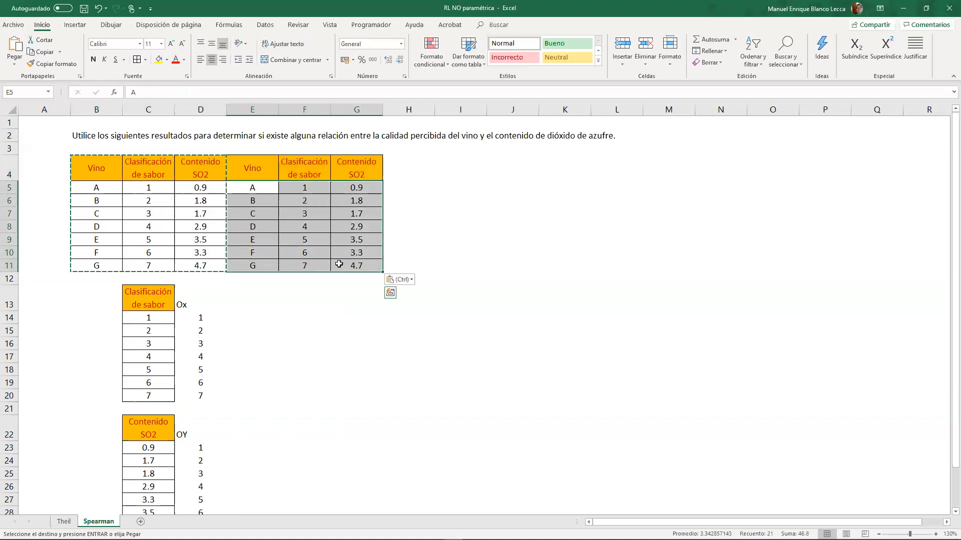
key(Delete)
- Rename the headings of the first two new columns as Ox in E4 and Oy in F4
click(258, 168)
text(Ox)
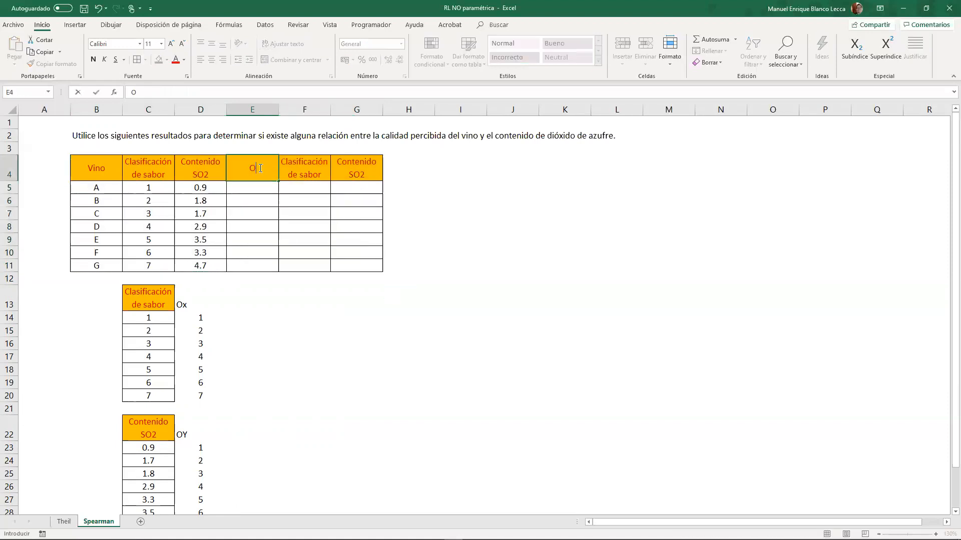
key(Tab)
text(Oy)
key(Tab)
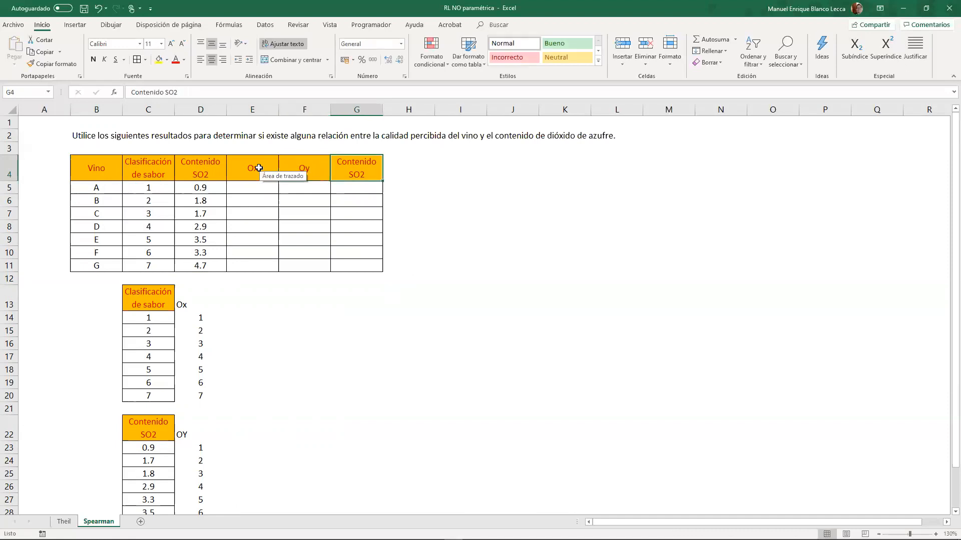
- Set the heading of the third new column in G4 to d^2
text(D)
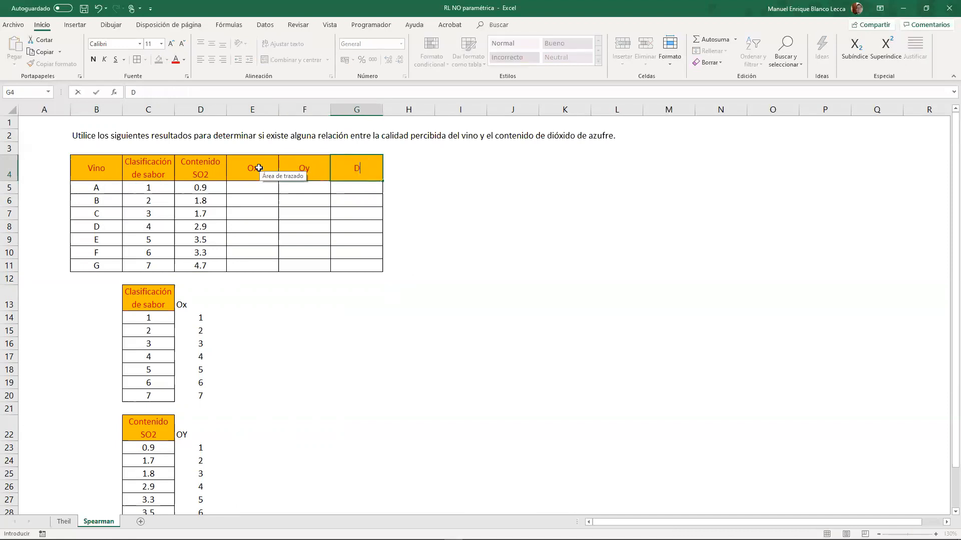
text(2d2)
key(F2)
key(Left)
key(ctrl+Return)
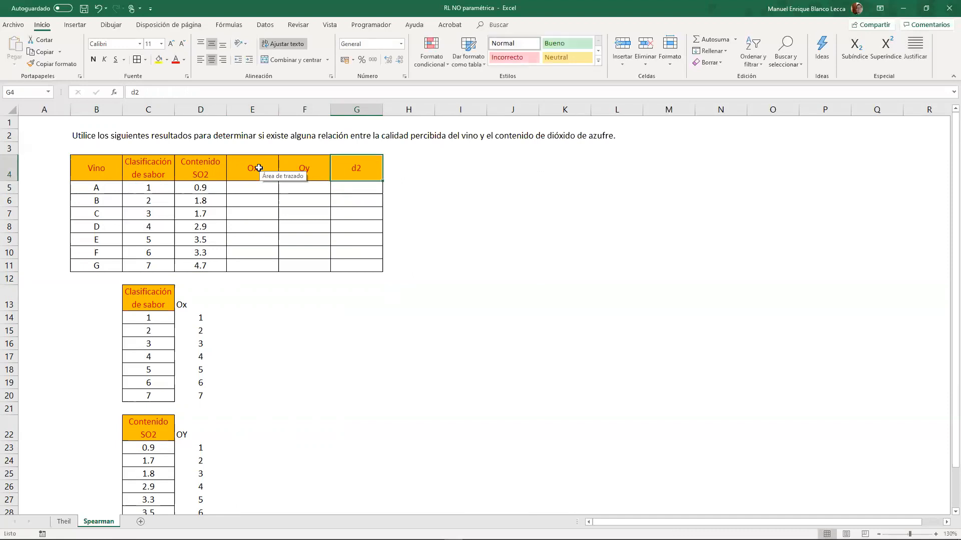
key(F2)
key(Left)
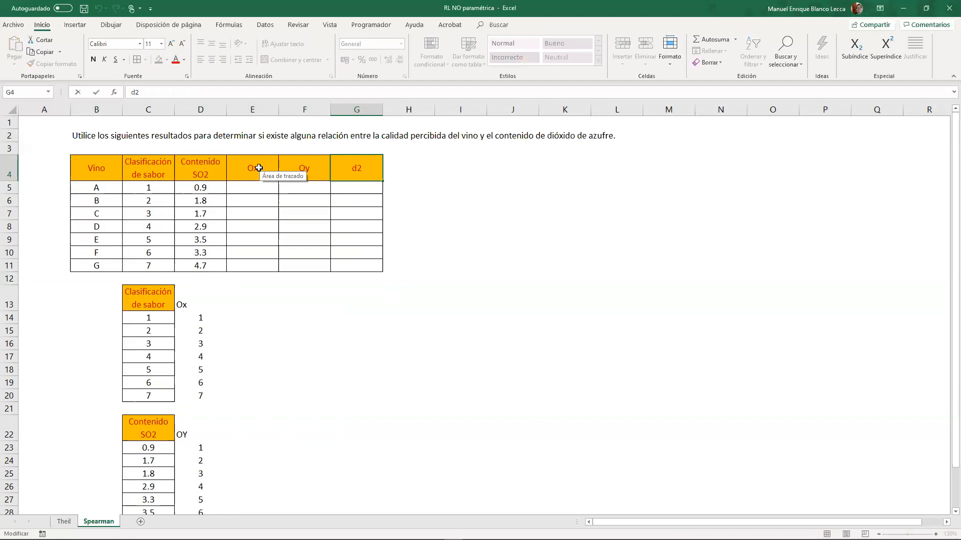
text(^)
key(Return)
- Look up the Ox rank in E5 with BUSCARV(C5;$C$14:$D$20;2) and fill the formula down to E11
key(Down)
key(Left)
key(Left)
key(Up)
text(+bus)
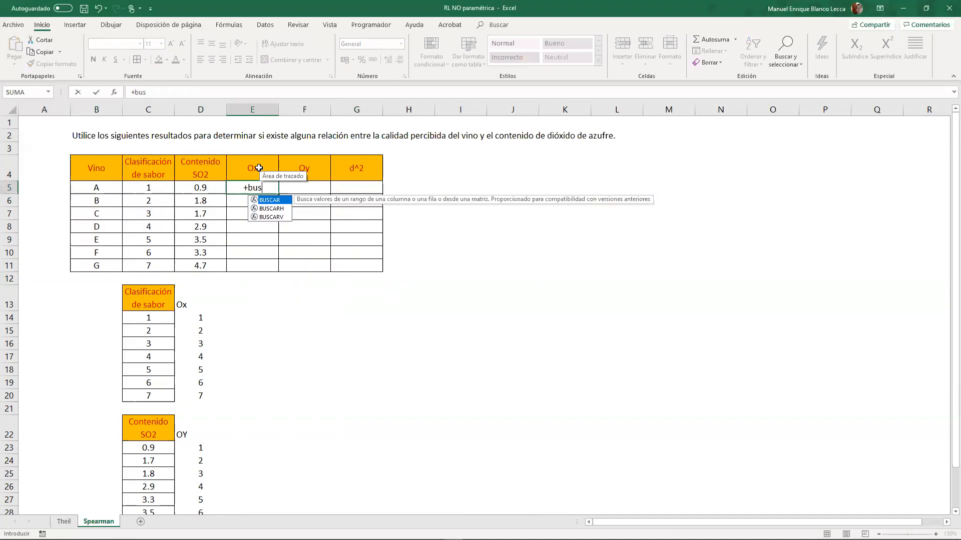
key(Down)
key(Down)
key(Tab)
click(148, 186)
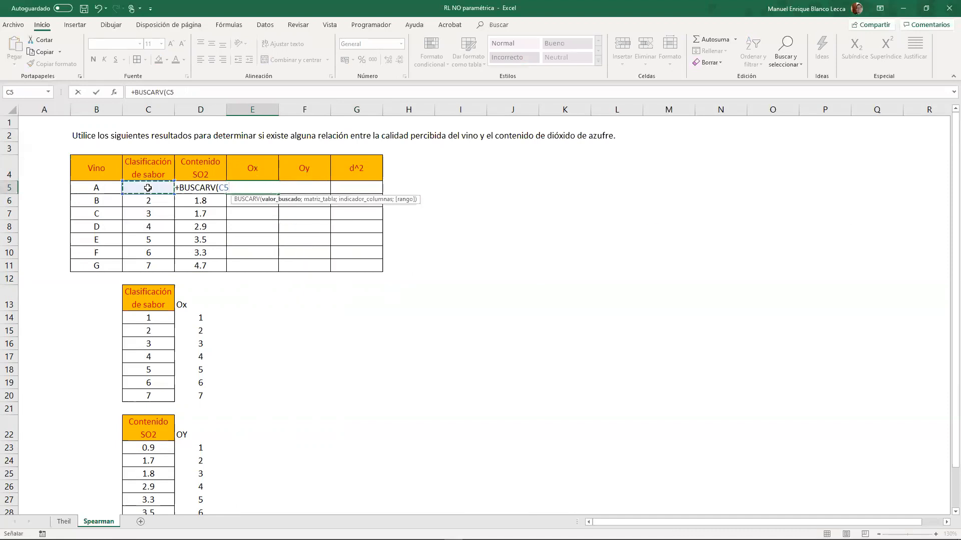
text(;)
drag(155, 317, 197, 395)
key(F4)
text(;2)
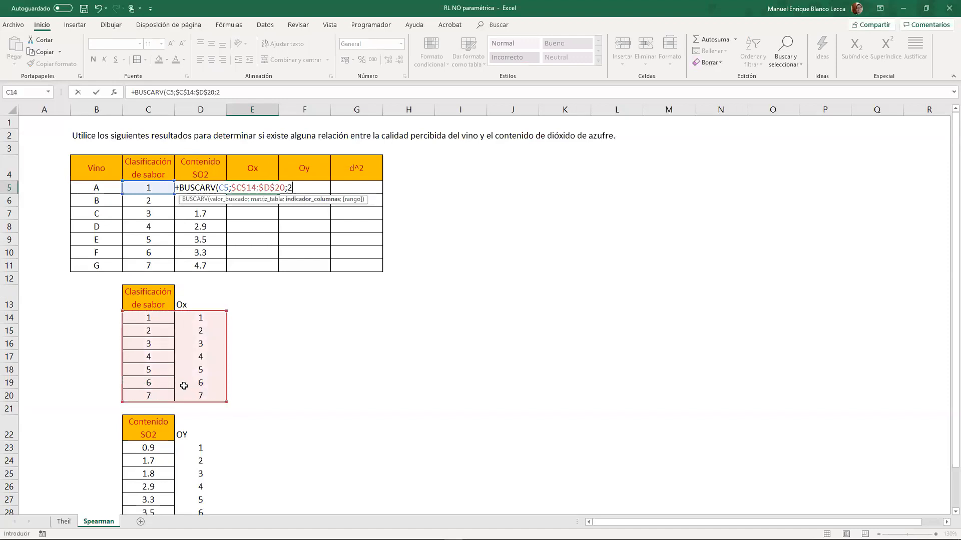
key(Return)
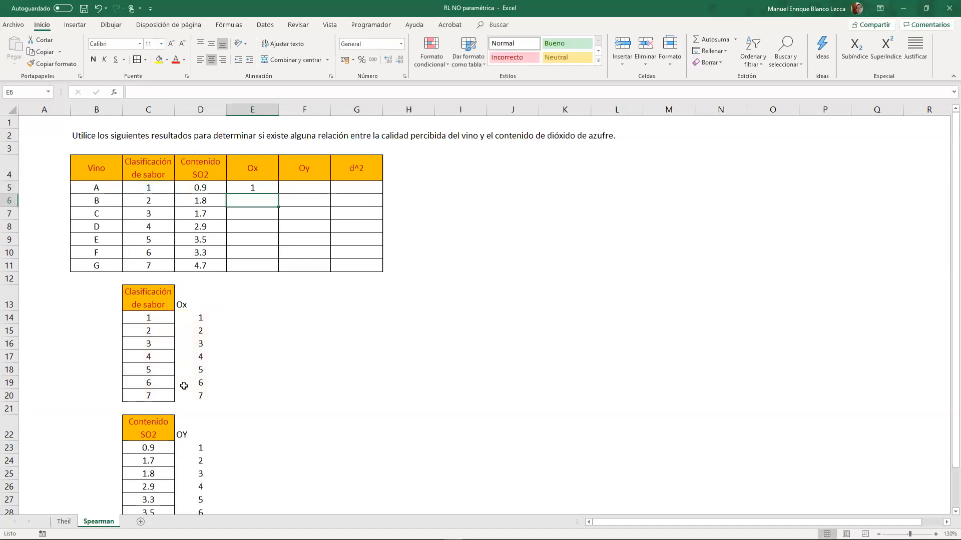
click(268, 191)
drag(277, 195, 279, 271)
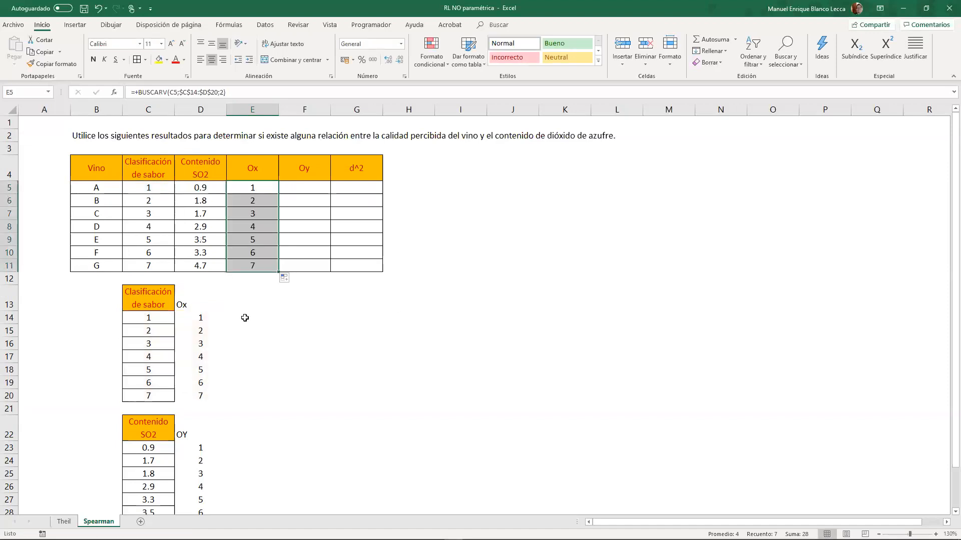
- Look up the Oy rank in F5 with BUSCARV(D5;$C$23:$D$29;2) and fill the formula down to F11
click(317, 190)
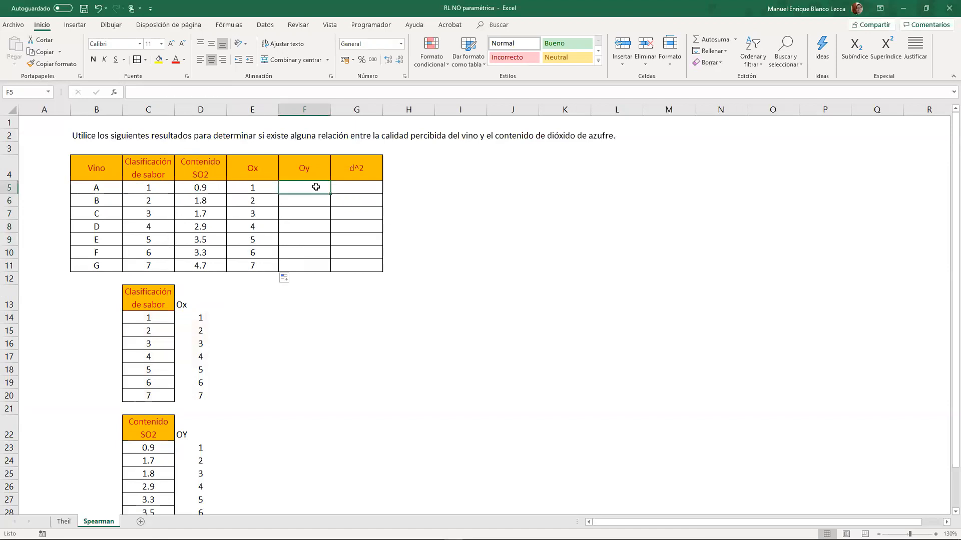
text(+bus)
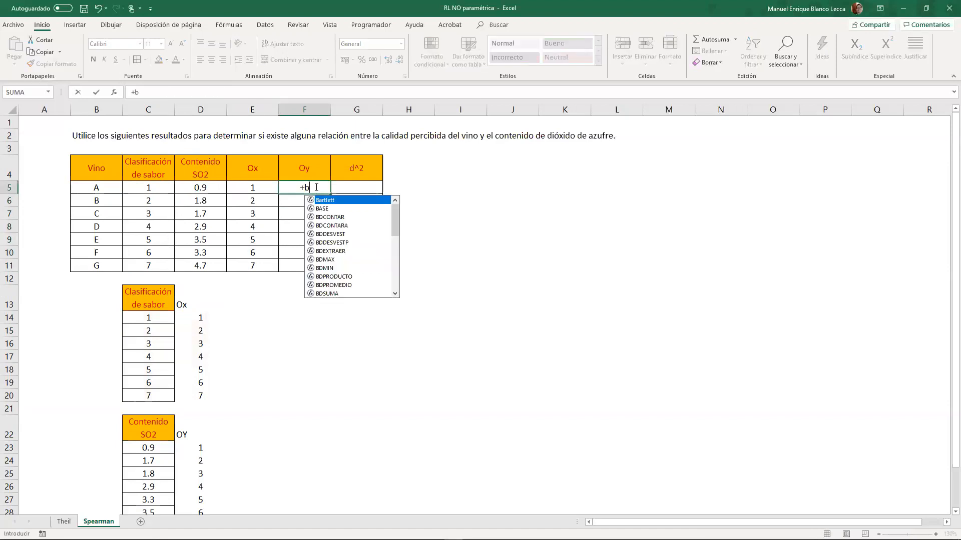
key(Down)
key(Down)
key(Tab)
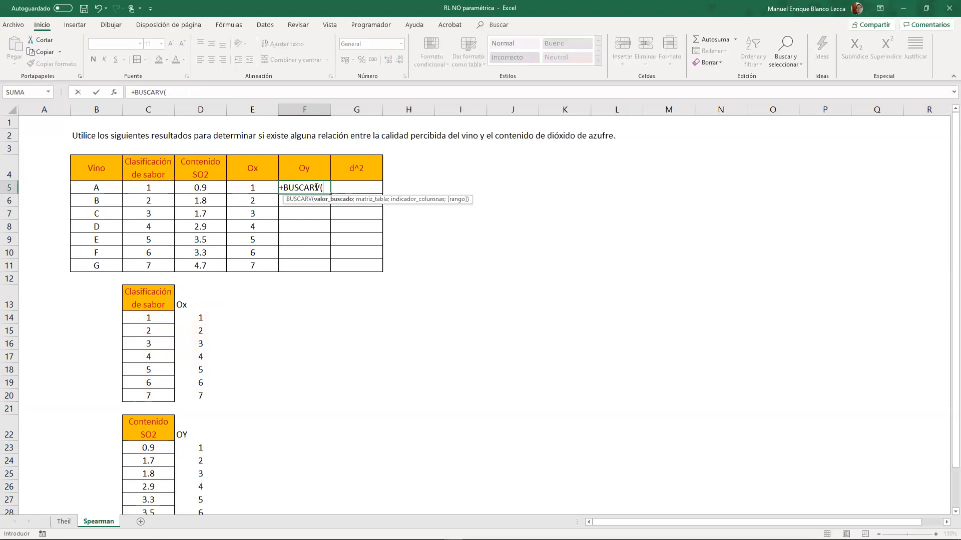
click(209, 188)
text(;)
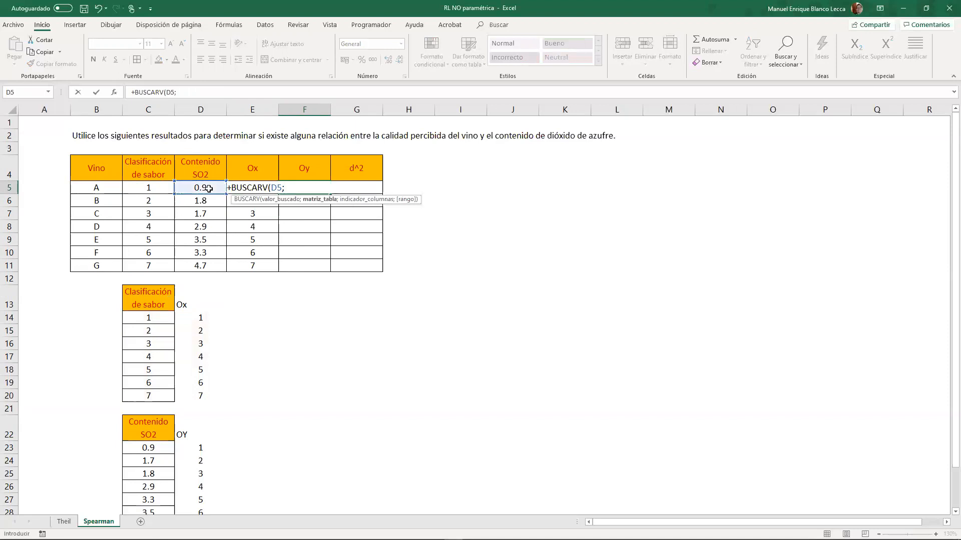
scroll(258, 390, down, 2)
drag(150, 357, 193, 436)
key(F4)
scroll(225, 374, up, 2)
text(;2)
key(Return)
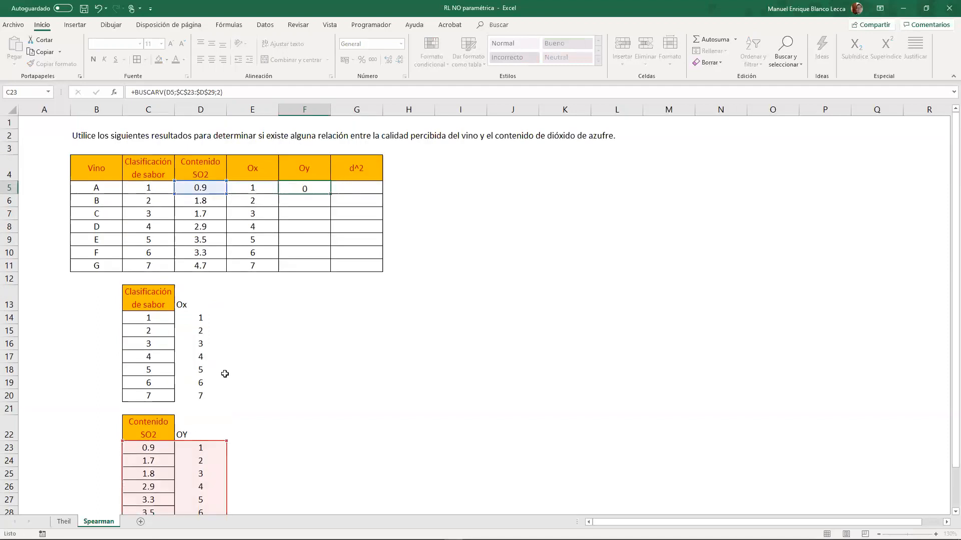
click(324, 185)
drag(331, 194, 332, 269)
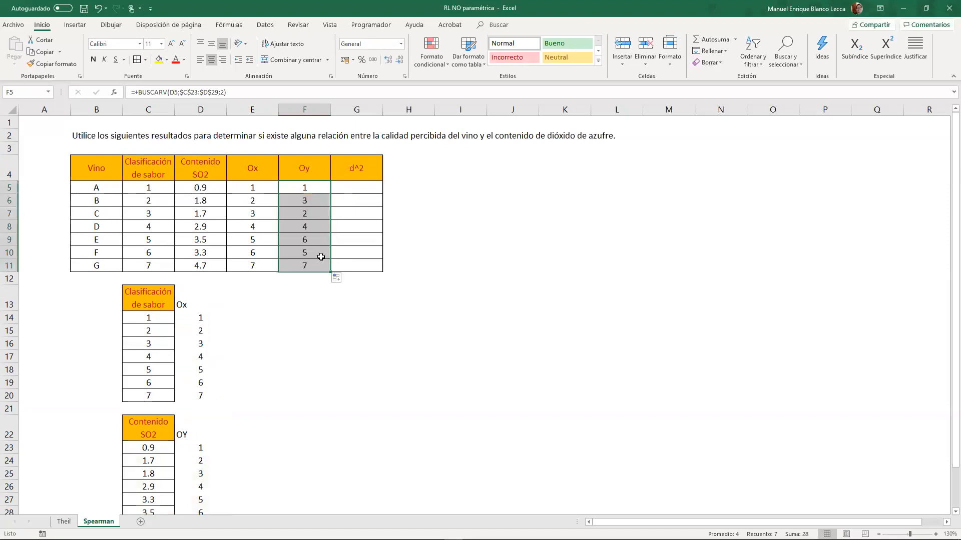
- Calculate the squared rank difference in G5 as (E5-F5)^2 and fill the formula down to G11
click(321, 298)
click(348, 192)
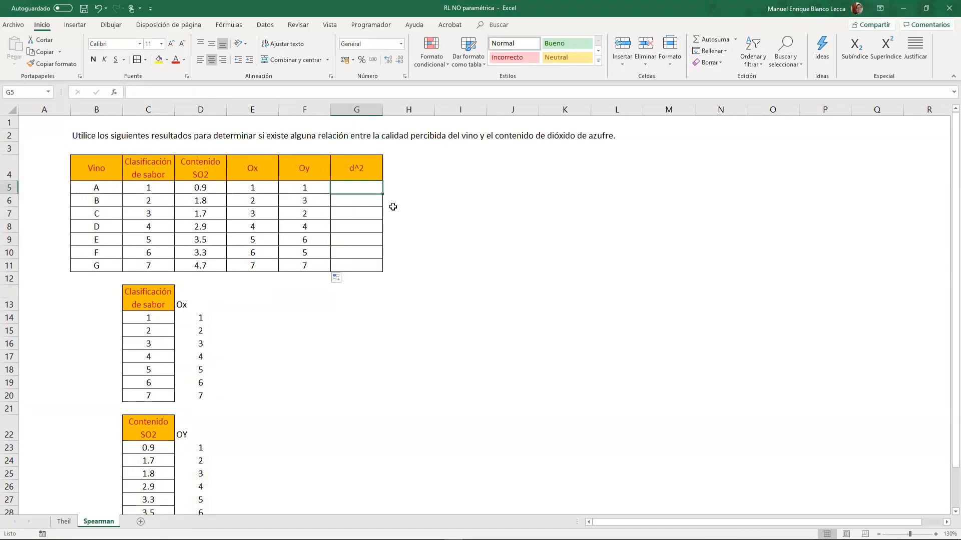
text(+()
key(Left)
key(Left)
text(-)
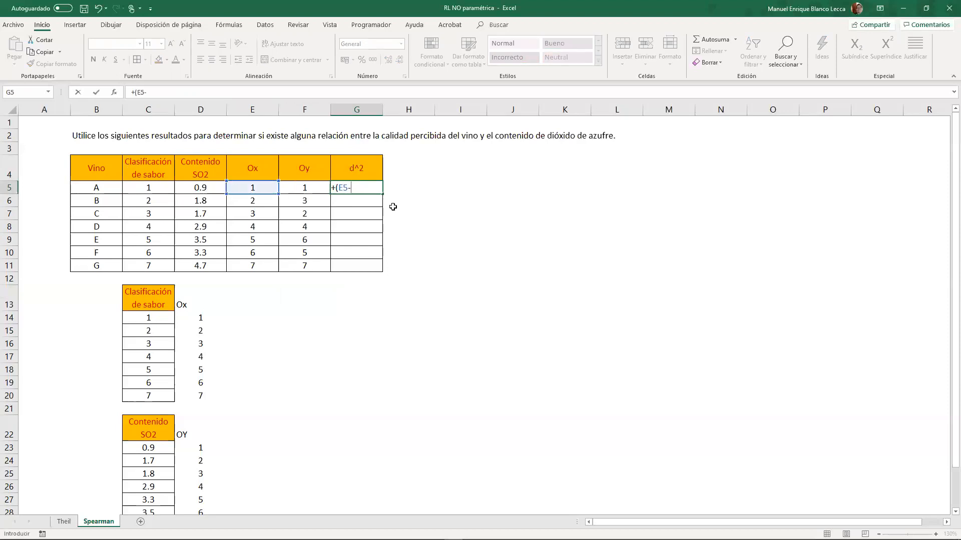
key(Left)
text())
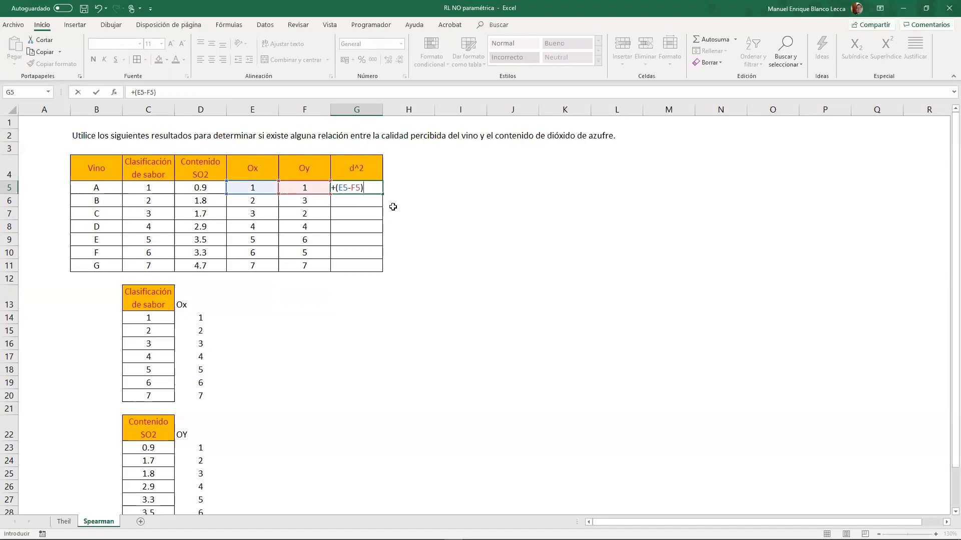
key(Return)
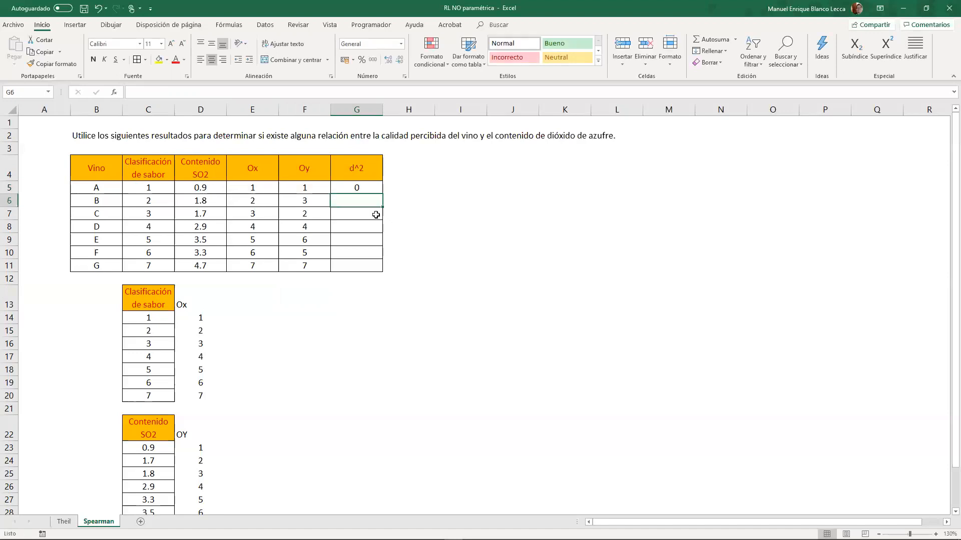
click(377, 189)
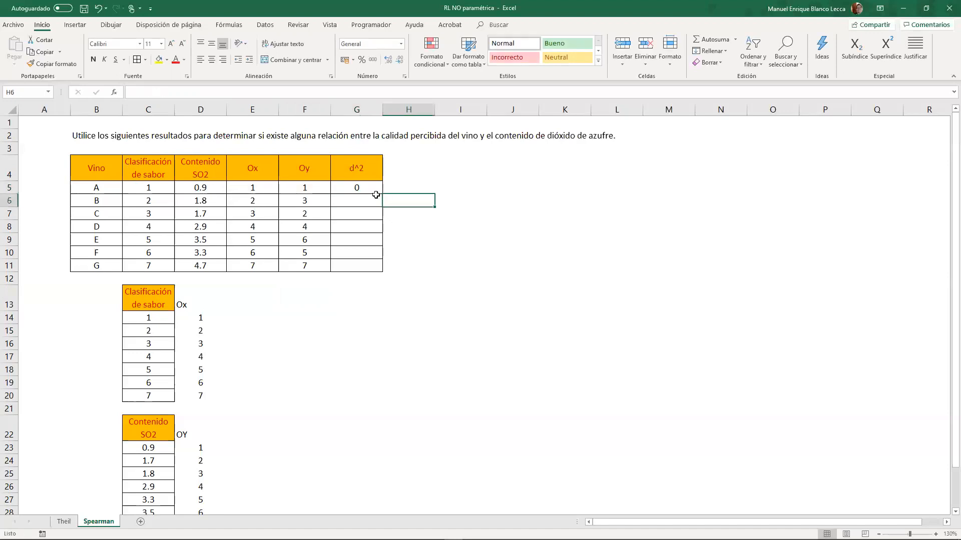
drag(383, 204, 383, 271)
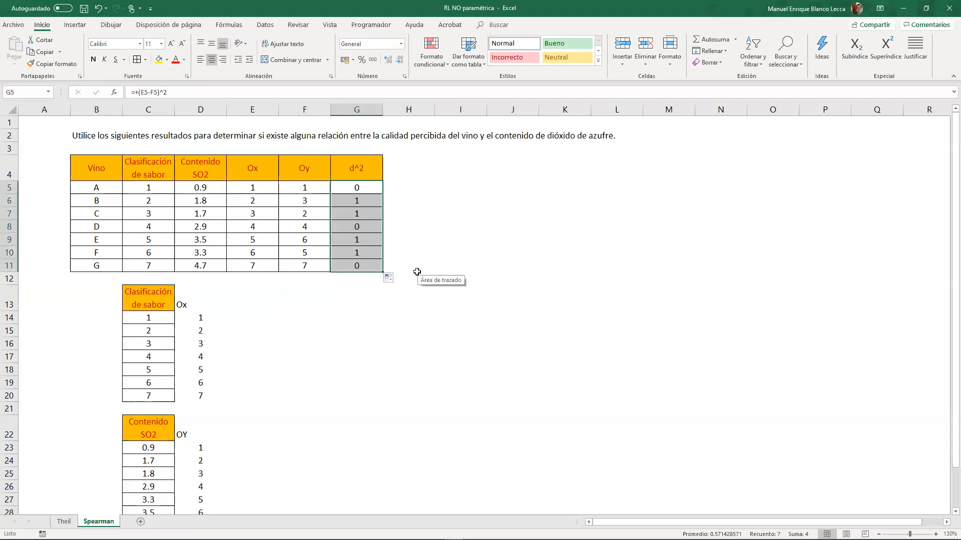
- Sum the d^2 values in G12 and label the total R in F12
key(shift+Down)
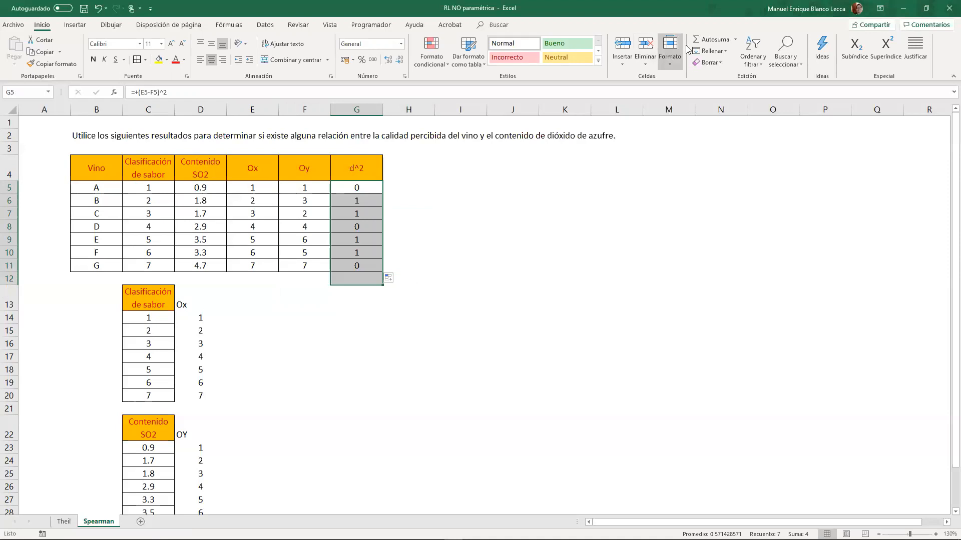
click(711, 39)
click(309, 281)
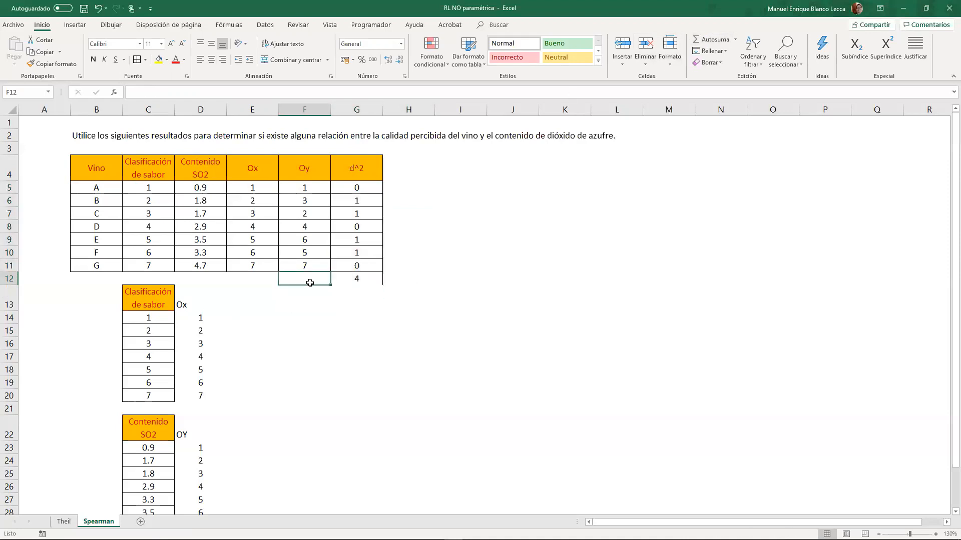
text(R)
- Centre the contents of F12:G12 and give both cells borders
drag(315, 281, 370, 279)
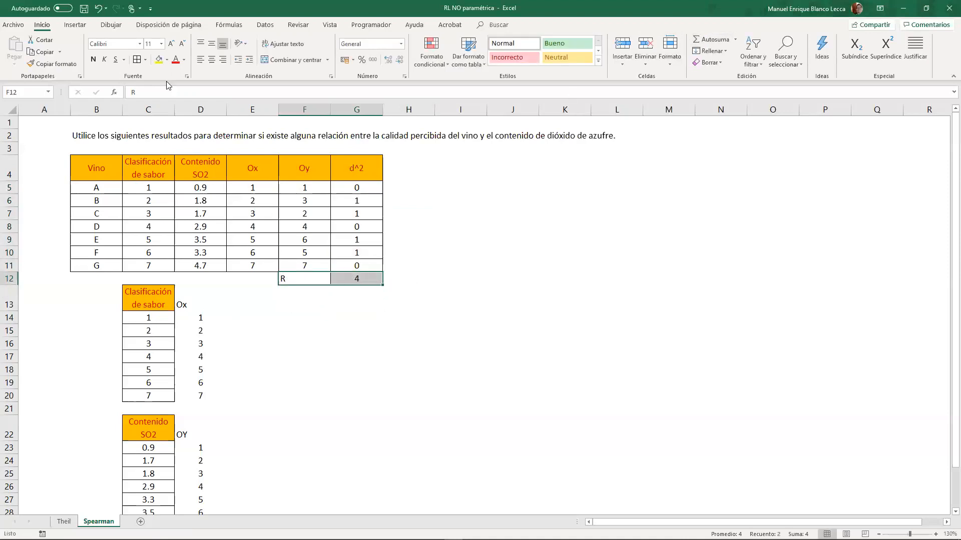
click(212, 60)
click(431, 277)
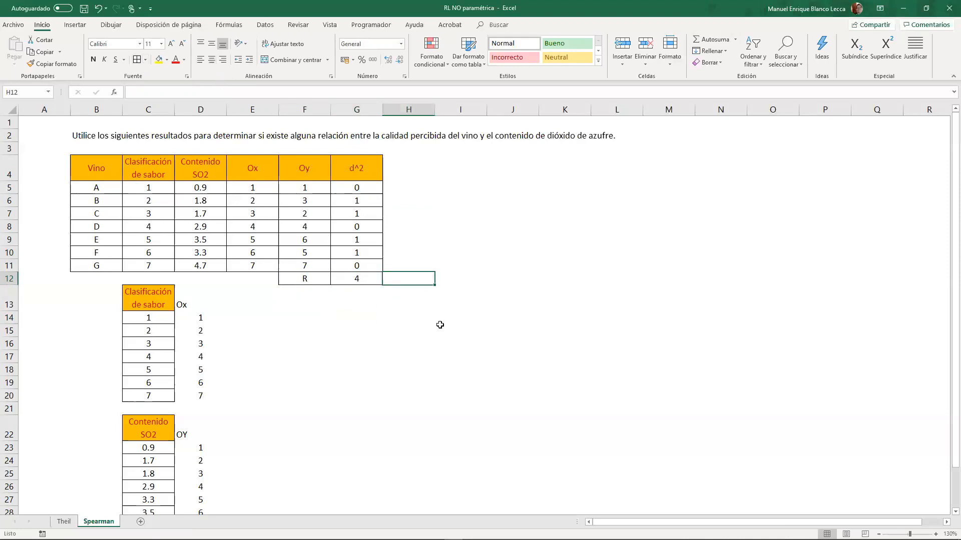
- Paste the equation Co = 1 - 6R/(n×(n²-1)) onto the sheet and place it beside the wine table, around J4
click(447, 343)
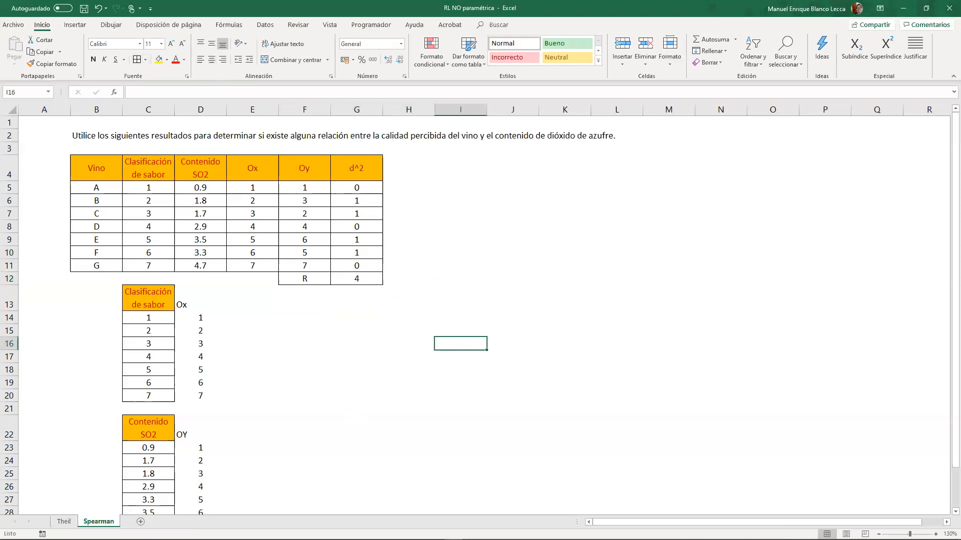
click(324, 539)
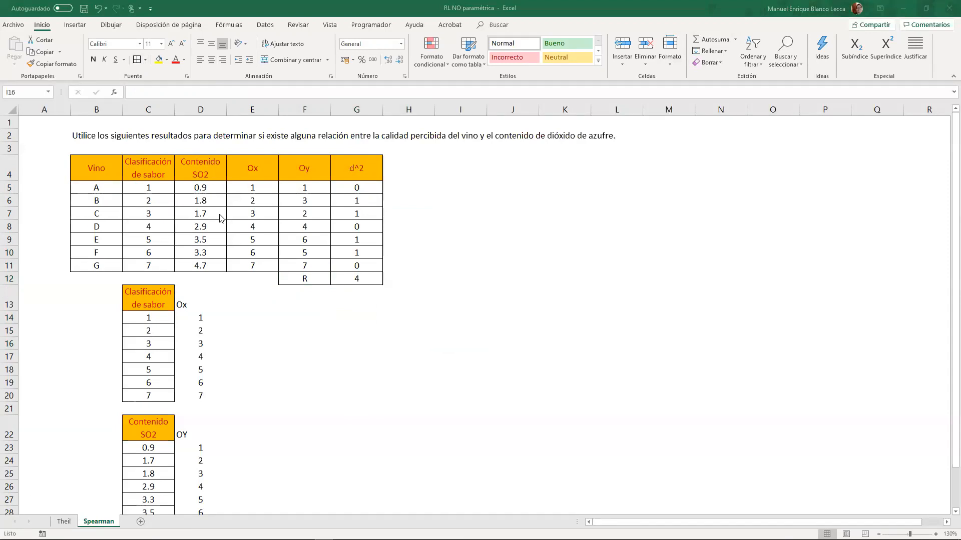
click(512, 223)
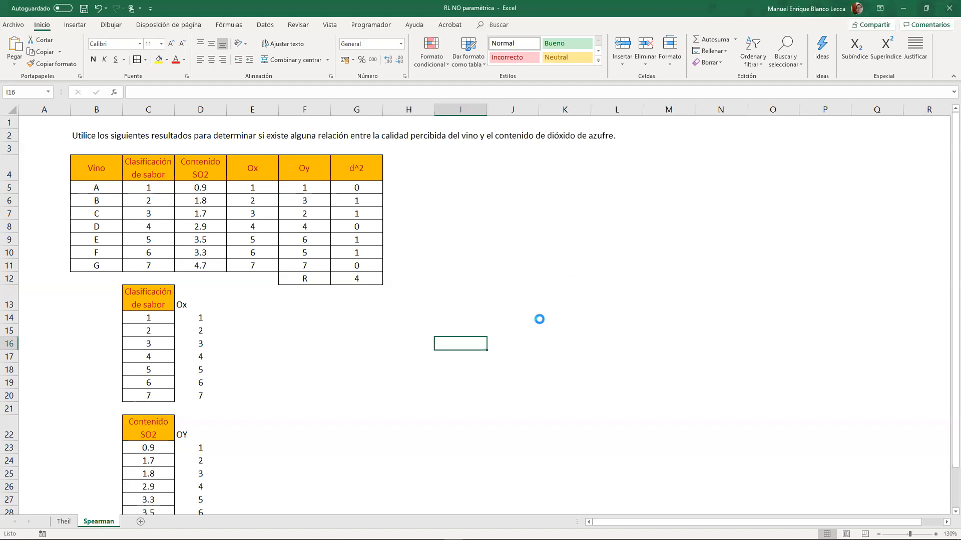
key(ctrl+v)
drag(501, 324, 546, 150)
- Label F14 as Co and calculate the coefficient in G14 with 1-6*G12/(7*(7^2-1))
click(306, 317)
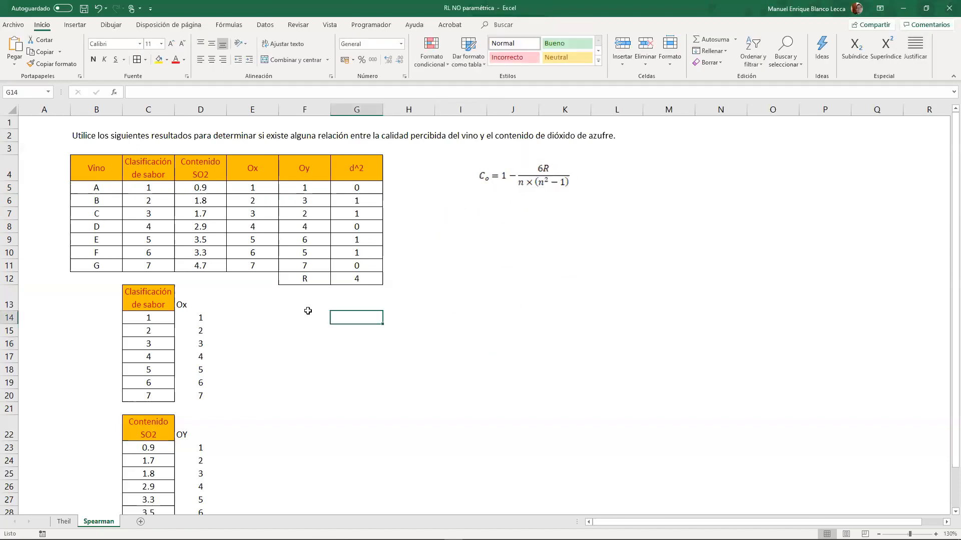
text(C)
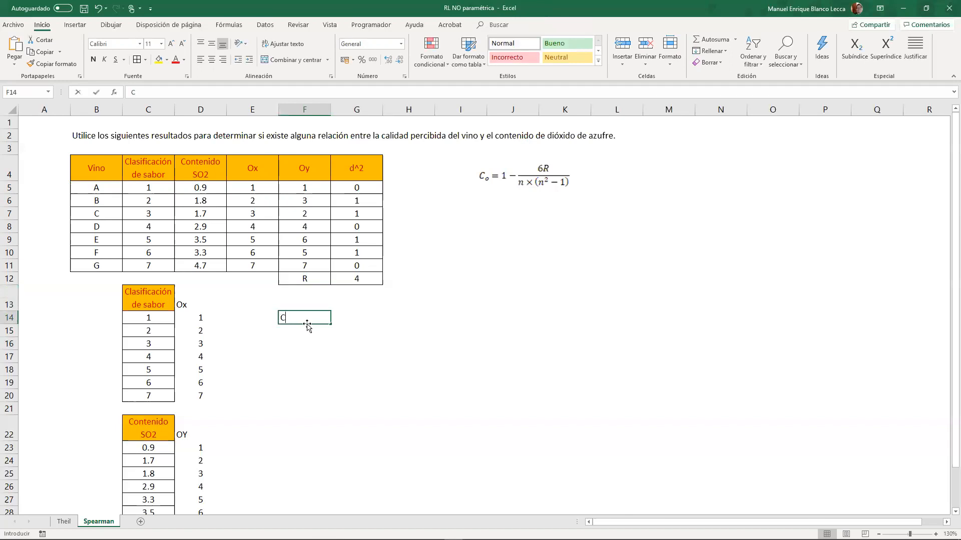
text(o)
key(Tab)
text(+)
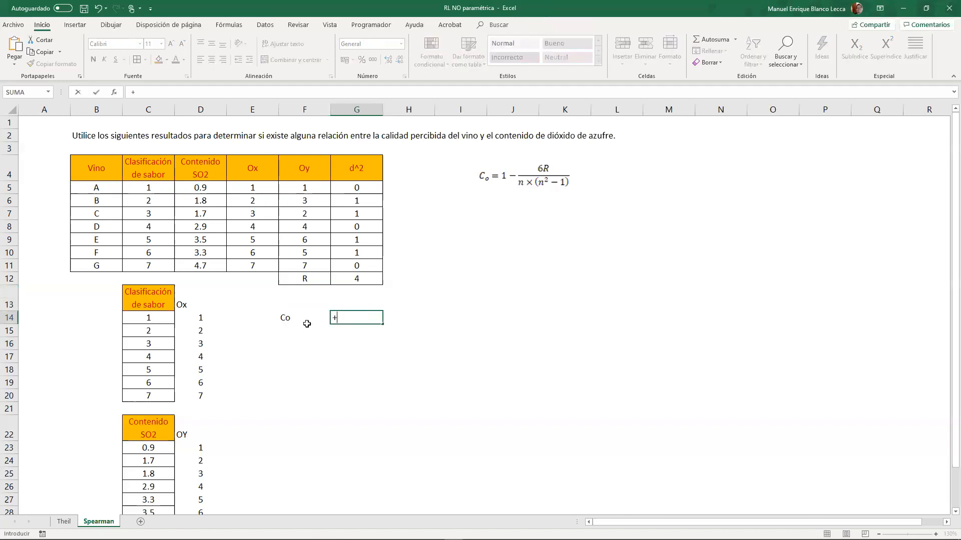
text(1-6*)
click(372, 278)
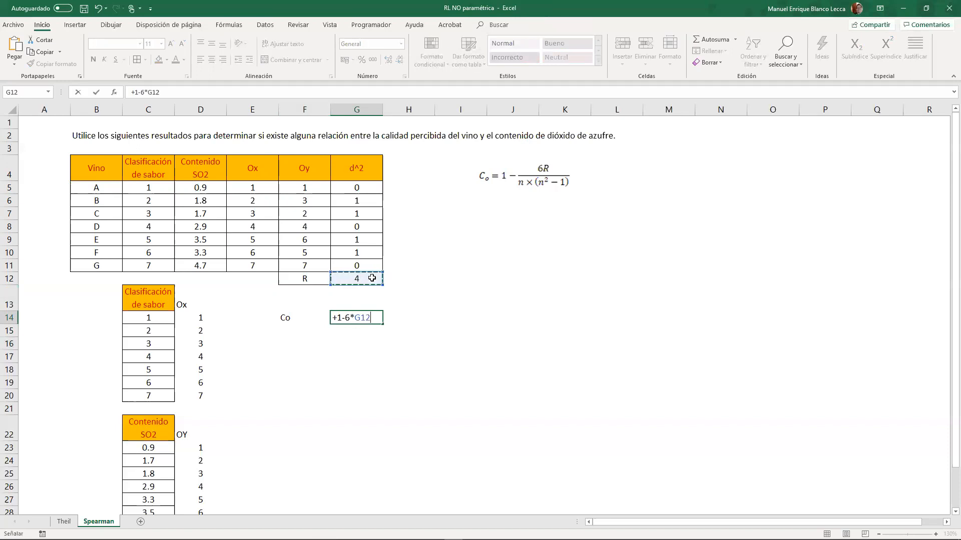
text(/(7*(7)
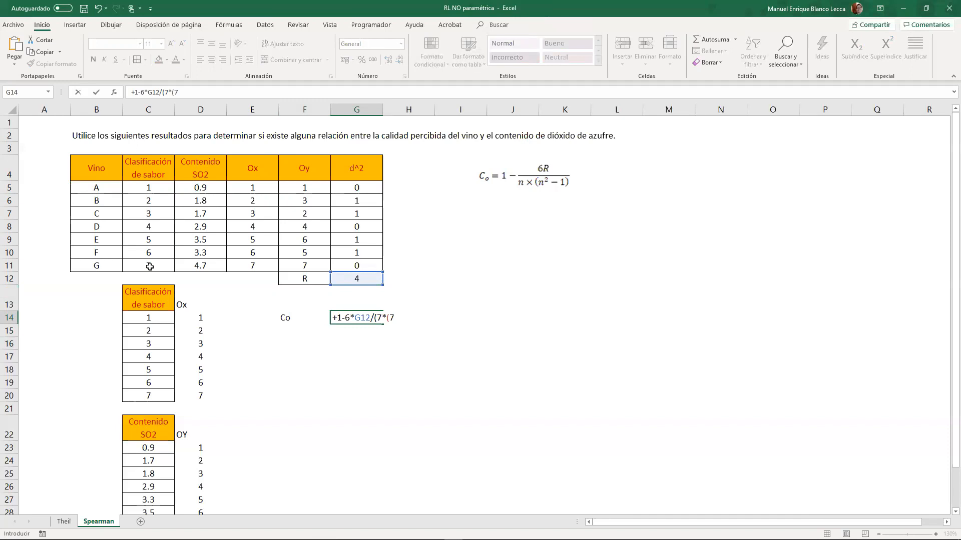
text(^2-1)
key(Return)
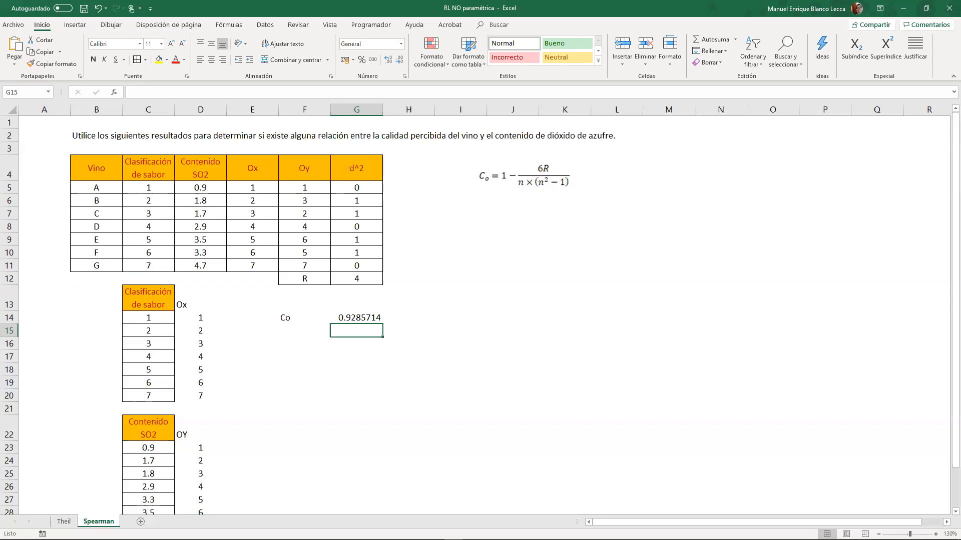
- Paste the Table A.13 picture of Spearman critical values and place it near L2, beside the equation
key(alt+Tab)
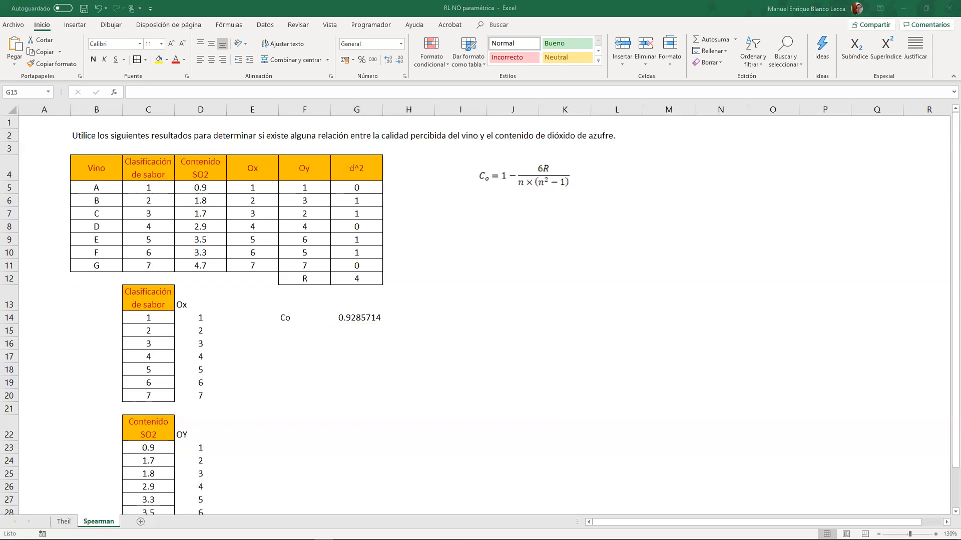
click(578, 307)
click(637, 326)
key(ctrl+v)
drag(731, 332, 773, 131)
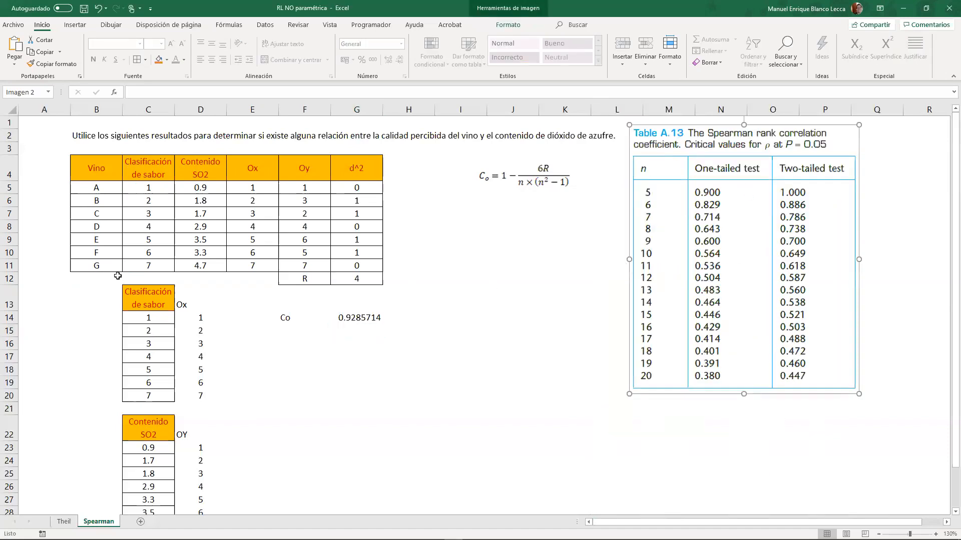
- Enter the label Cc in F15, below the Co label
click(300, 334)
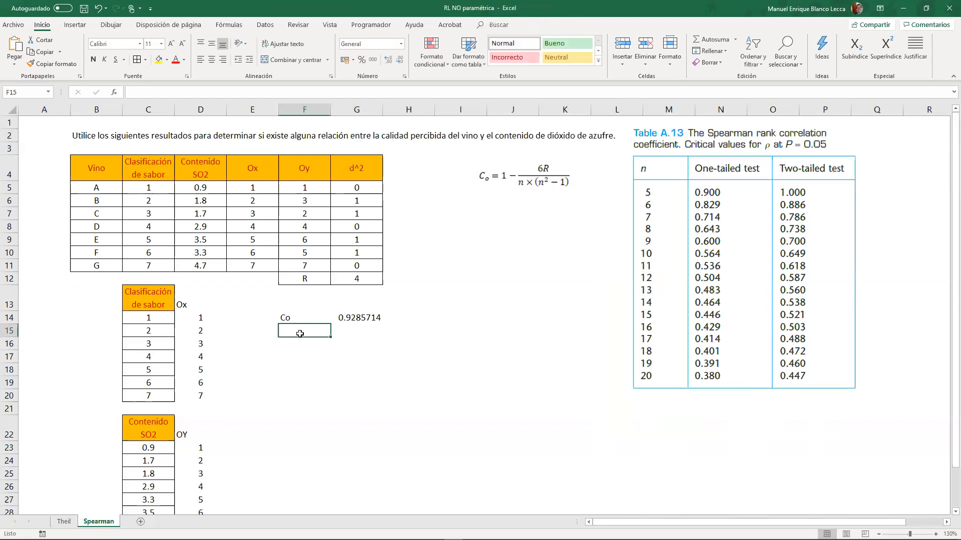
text(Cc)
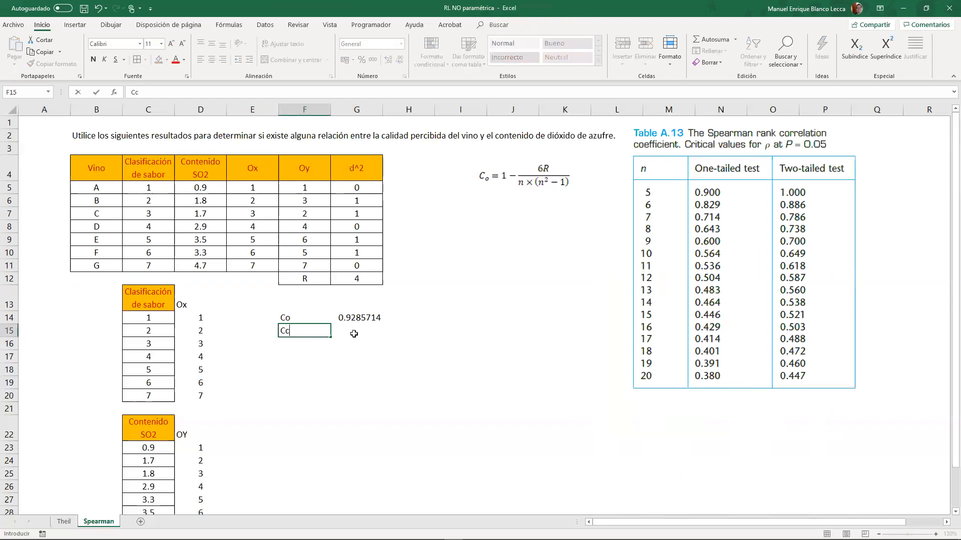
key(Tab)
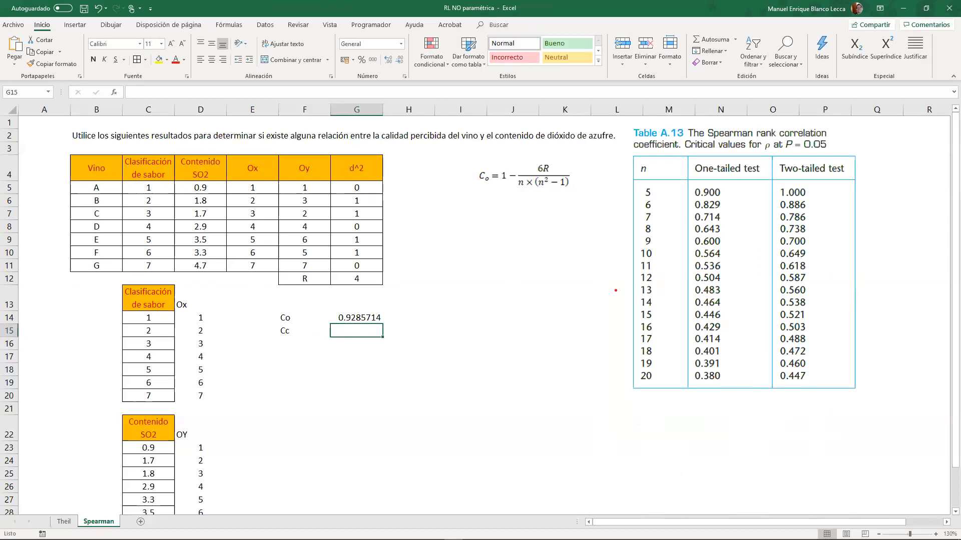
- Look up the two-tailed critical value for n = 7 in Table A.13 and enter 0.786 in G15 beside Cc
mouse_move(621, 209)
mouse_down()
mouse_move(689, 223)
mouse_move(881, 224)
mouse_up()
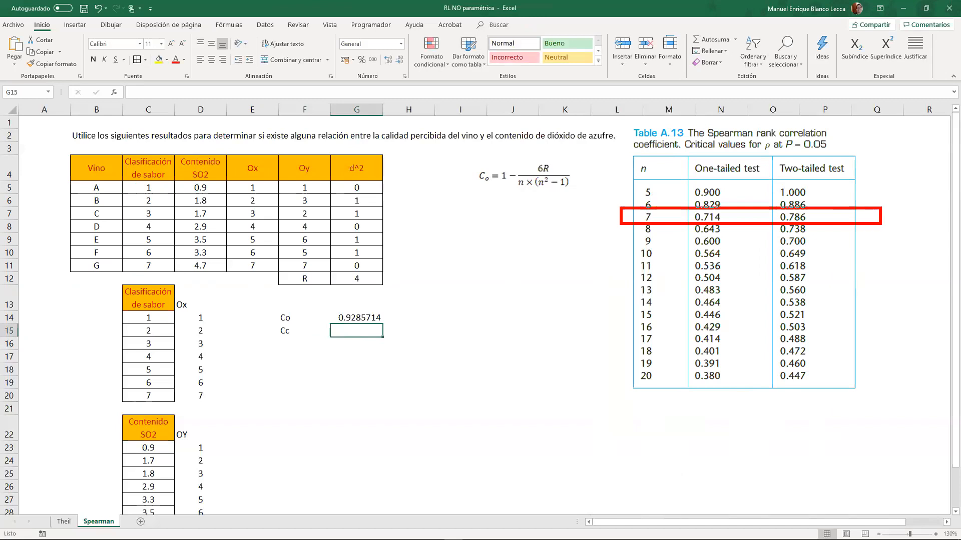
drag(767, 153, 861, 417)
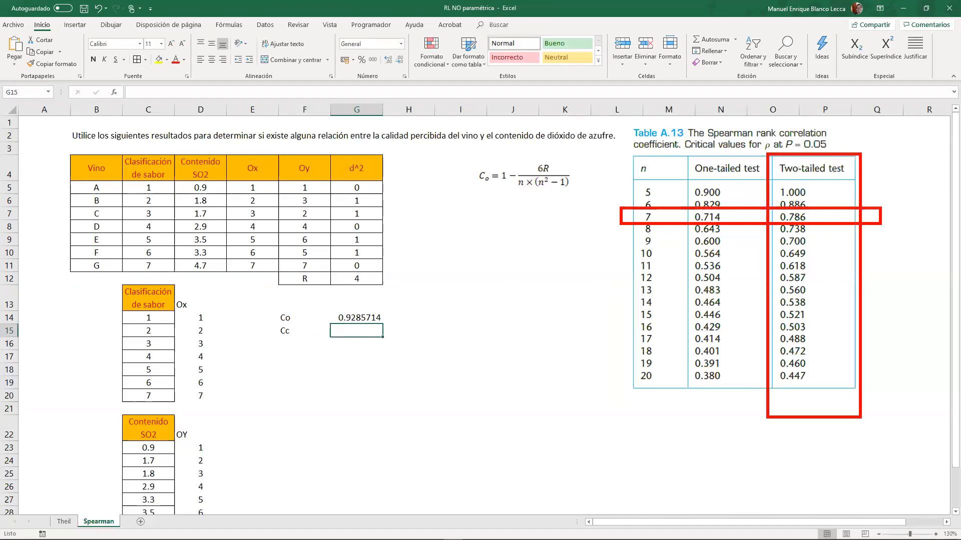
mouse_move(771, 202)
mouse_down()
mouse_move(757, 213)
mouse_move(820, 213)
mouse_move(763, 205)
mouse_up()
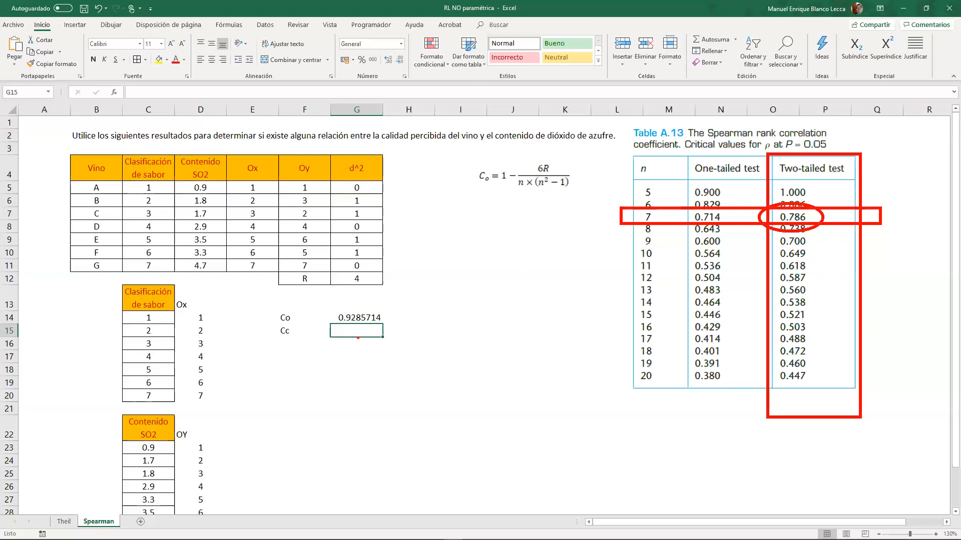
key(Escape)
text(0.)
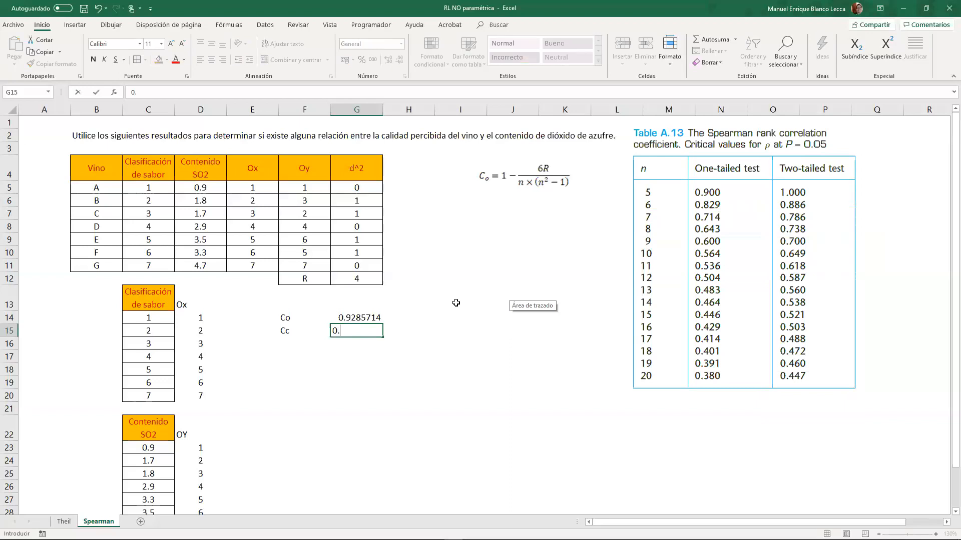
text(786)
key(Return)
- Write the null hypothesis "H0: datos independientes" in I12
key(Down)
key(Left)
key(Right)
key(Right)
key(Up)
key(Up)
key(Up)
key(Up)
key(Right)
key(Up)
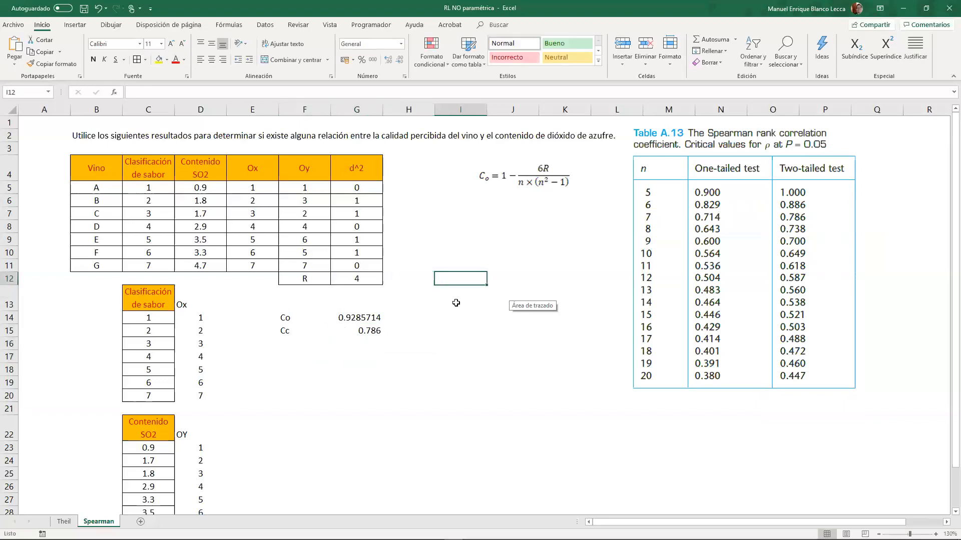
text(H0: no exist)
key(BackSpace)
key(BackSpace)
key(BackSpace)
key(BackSpace)
key(BackSpace)
key(BackSpace)
key(BackSpace)
key(BackSpace)
key(BackSpace)
key(BackSpace)
key(BackSpace)
key(BackSpace)
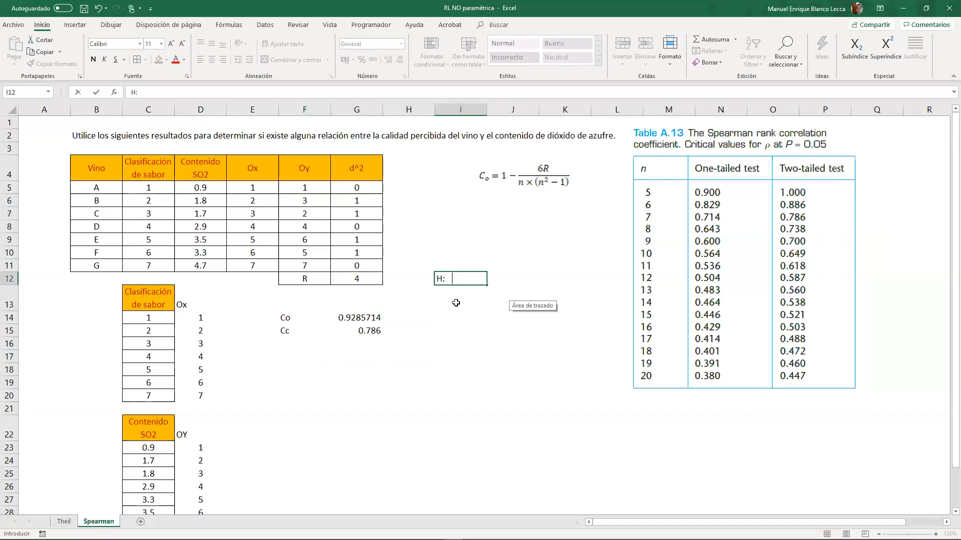
text(H: dats indeeeend)
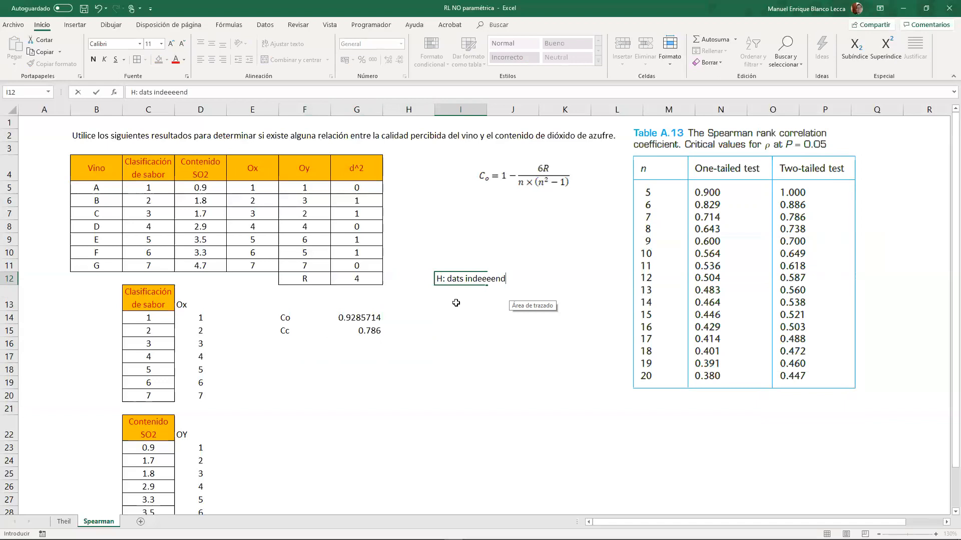
key(BackSpace)
key(BackSpace)
key(BackSpace)
key(BackSpace)
key(BackSpace)
key(BackSpace)
key(BackSpace)
key(BackSpace)
key(BackSpace)
key(BackSpace)
key(BackSpace)
key(BackSpace)
key(BackSpace)
key(BackSpace)
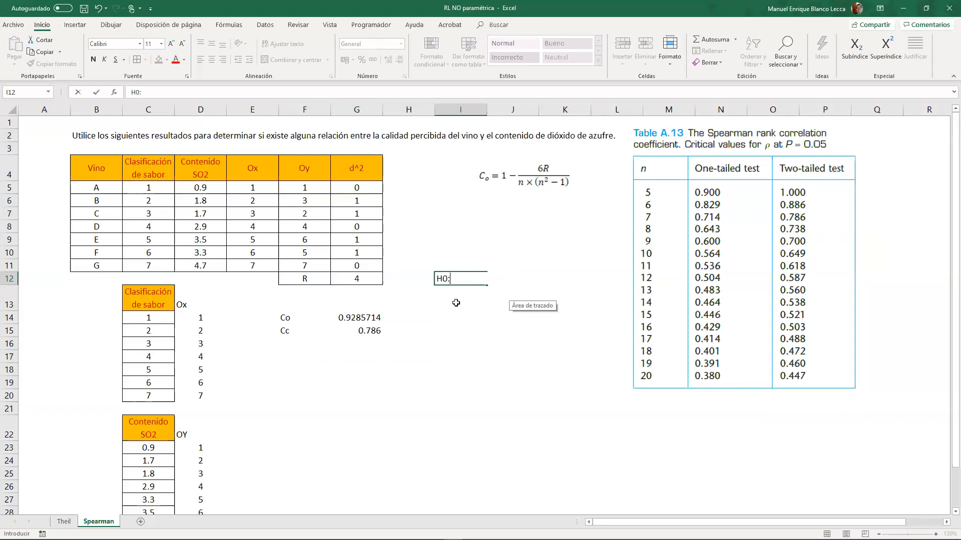
text(H0: datos independientes)
key(Return)
- Write the alternative hypothesis "H1: Datos correlacionados" in I13, below the null hypothesis
text(H1:)
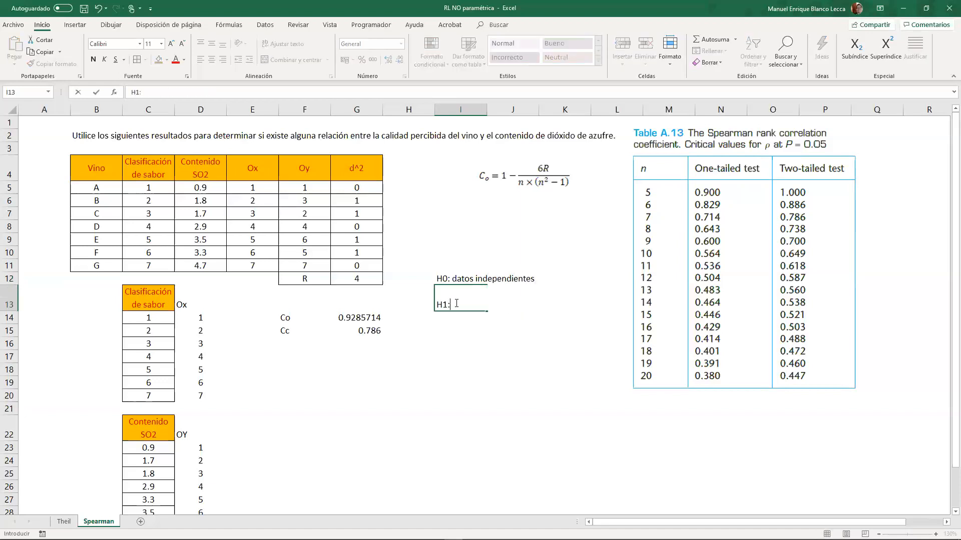
text(tos corel)
key(BackSpace)
key(BackSpace)
text(relacionados)
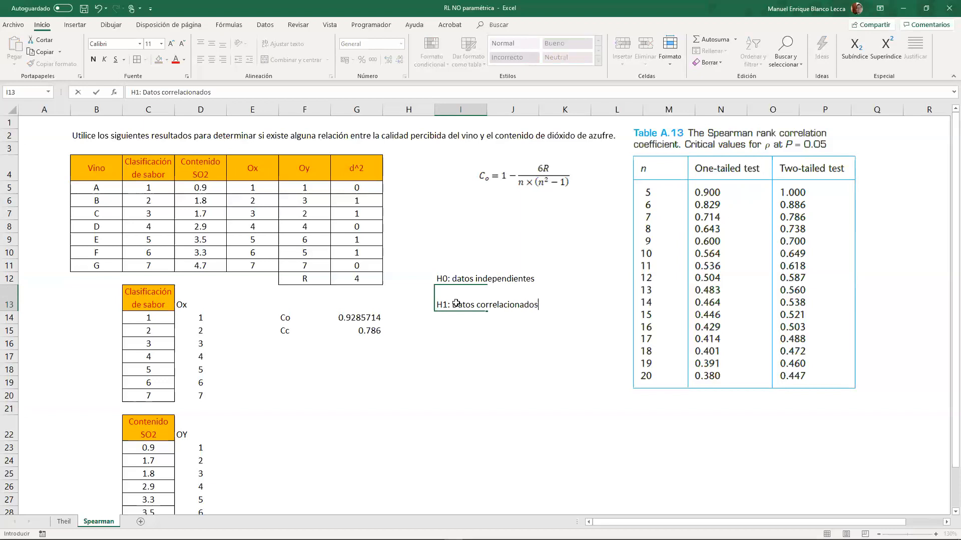
key(Return)
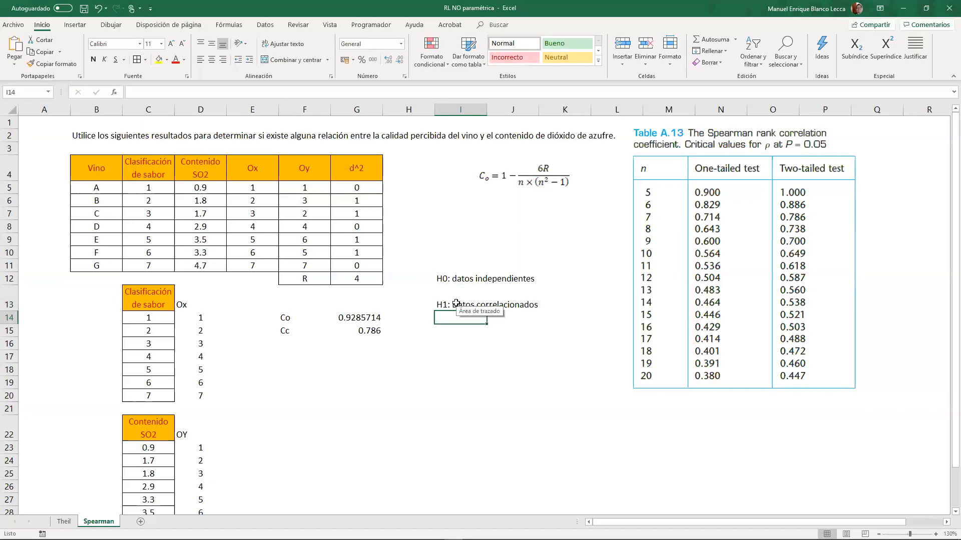
- Enter the conclusion "Co > Cc: se rechaza Ho, existe correlacion entre los datos" in F17
drag(276, 358, 303, 359)
click(306, 358)
text(Co)
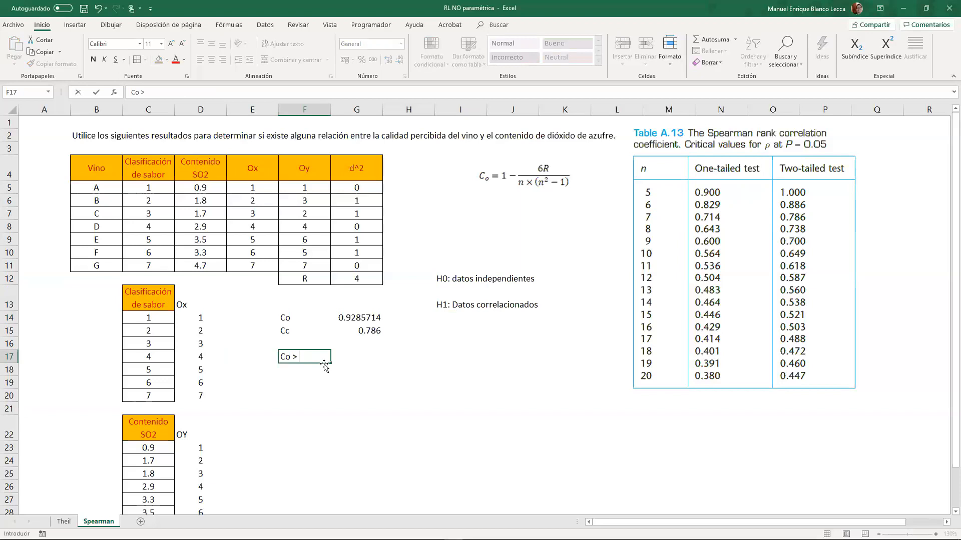
text( > Cc: se rechaza Ho, exi)
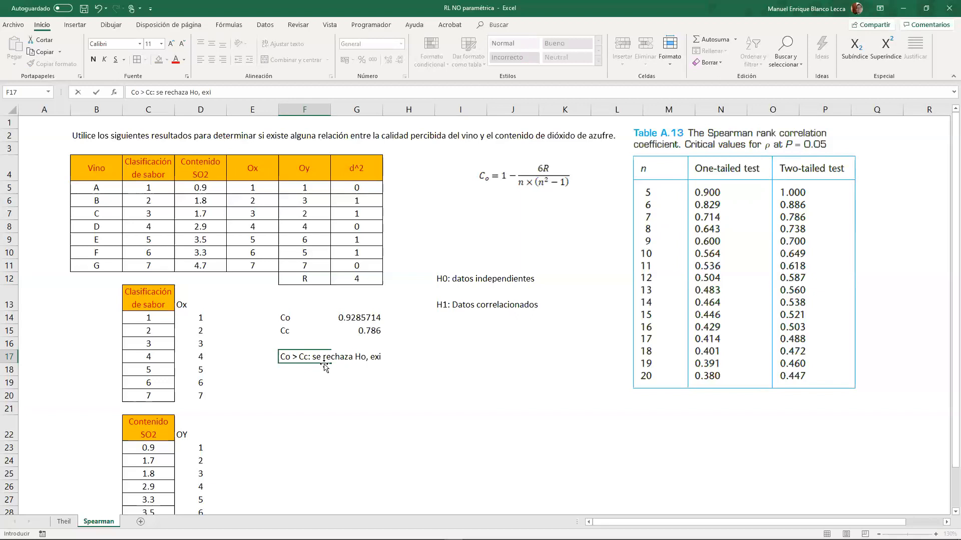
text(gten)
key(BackSpace)
key(BackSpace)
key(BackSpace)
text(e correlacion entre los datos)
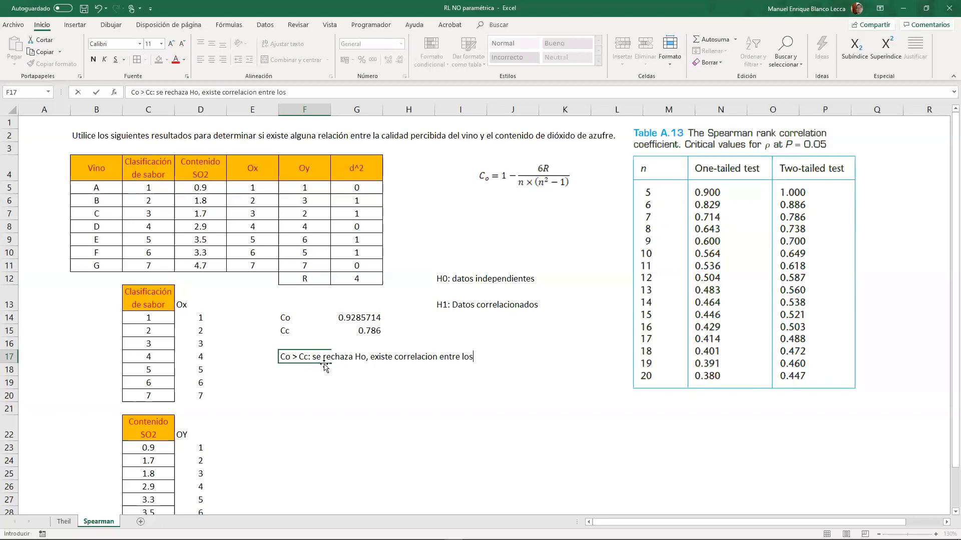
key(Return)
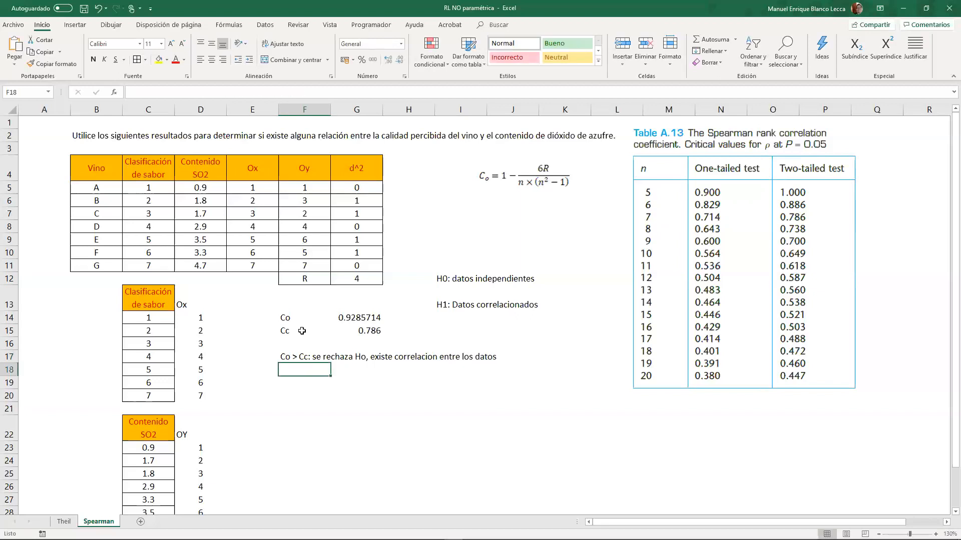
- Insert a scatter chart of taste classification against SO2 content from C4:D11 and place it below the conclusion in row 17
drag(158, 176, 215, 267)
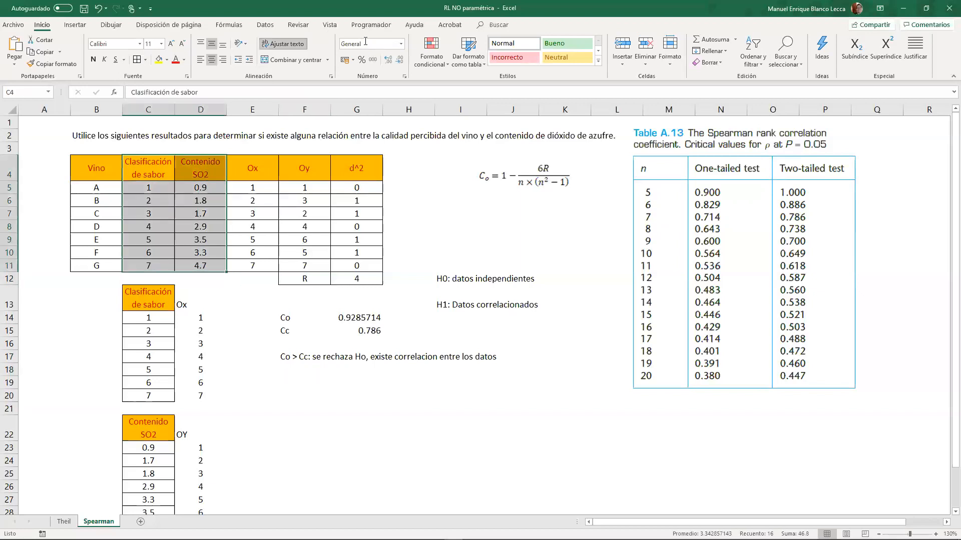
click(75, 25)
click(469, 62)
click(475, 94)
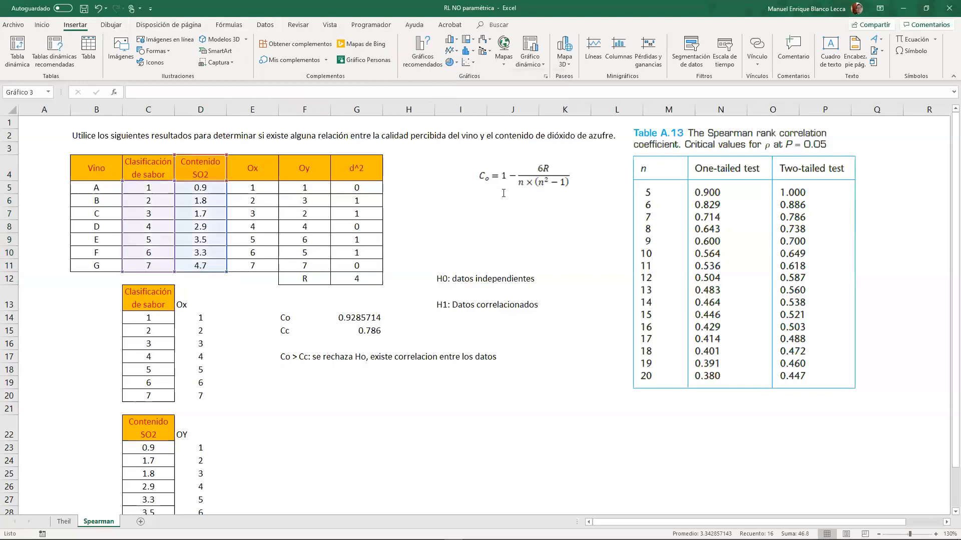
drag(607, 227, 493, 375)
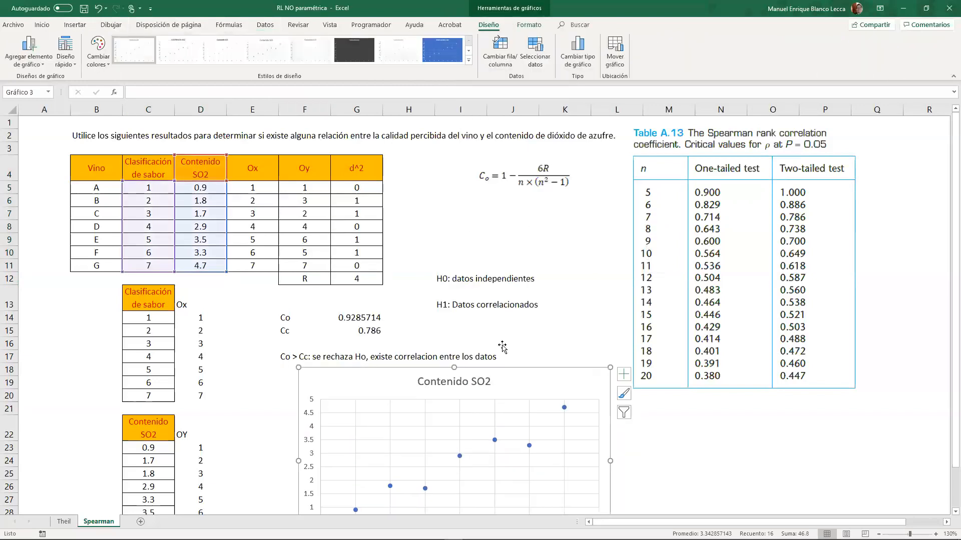
scroll(500, 348, down, 3)
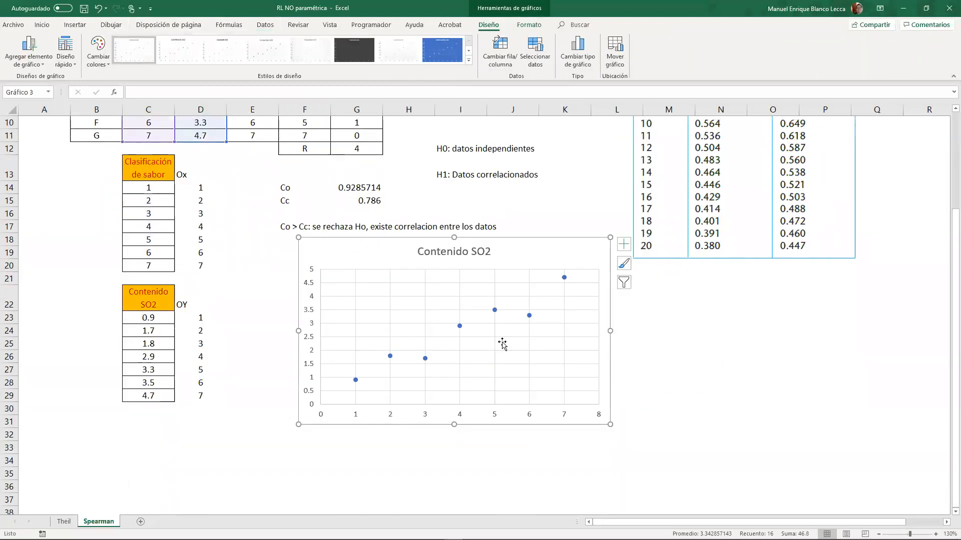
- Apply the quick layout with linear trendline, equation and R² to the scatter chart, delete its legend and move the chart slightly lower
click(77, 64)
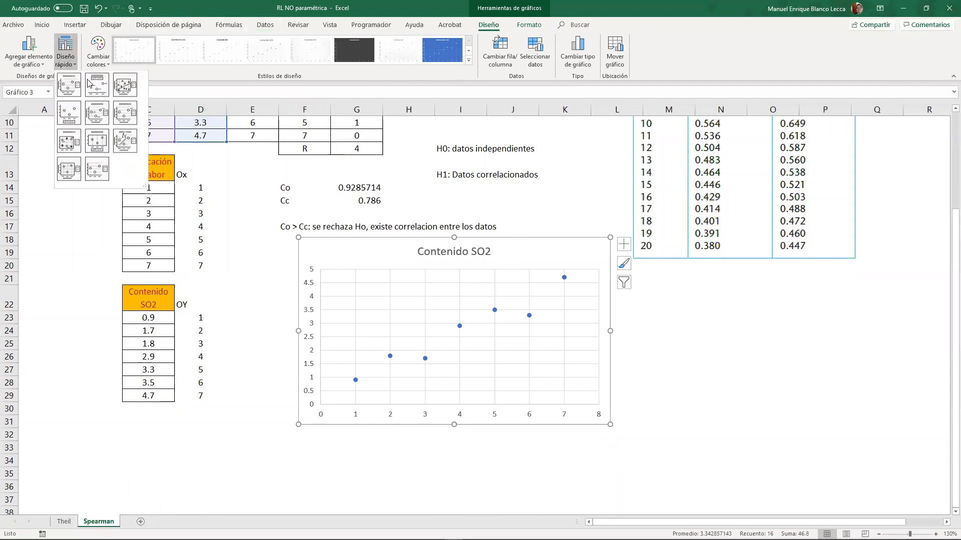
click(131, 147)
click(536, 340)
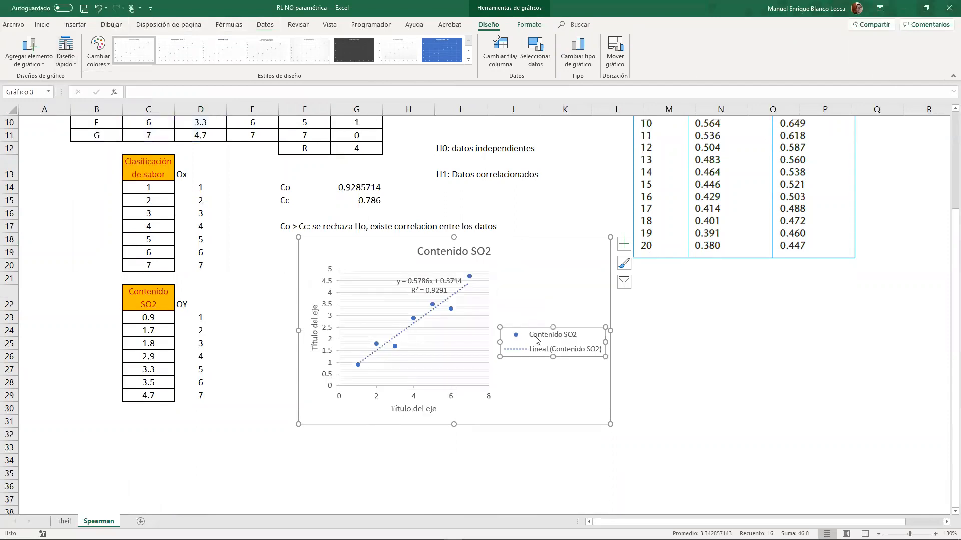
key(Delete)
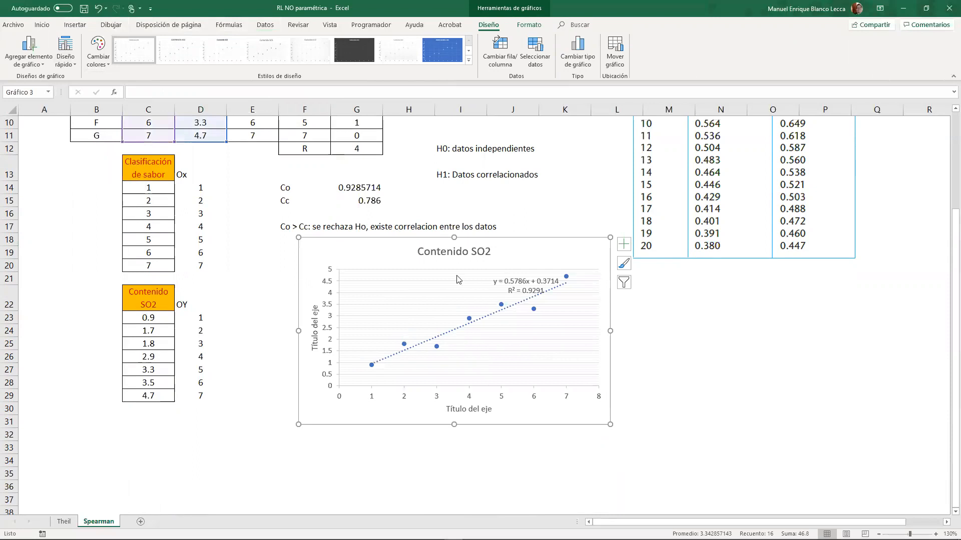
drag(471, 261, 456, 285)
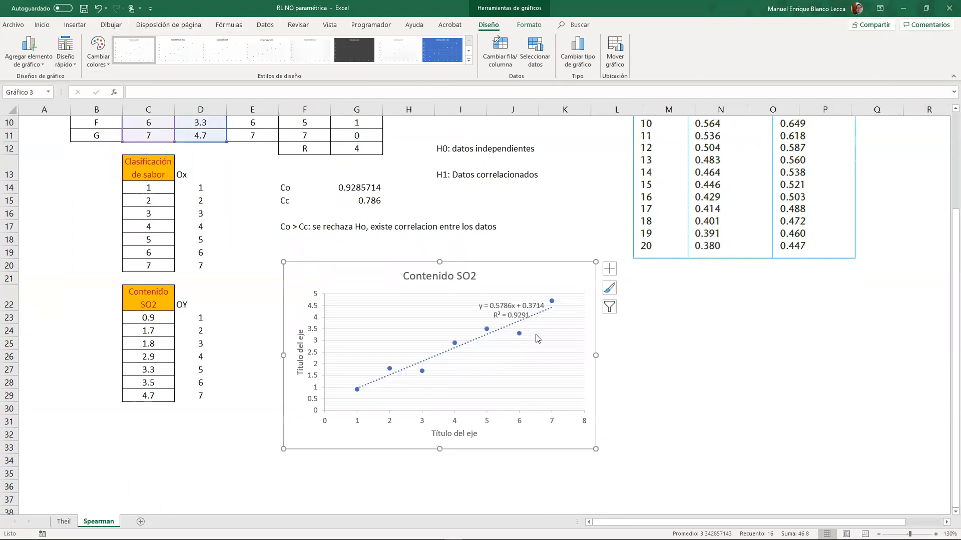
click(629, 336)
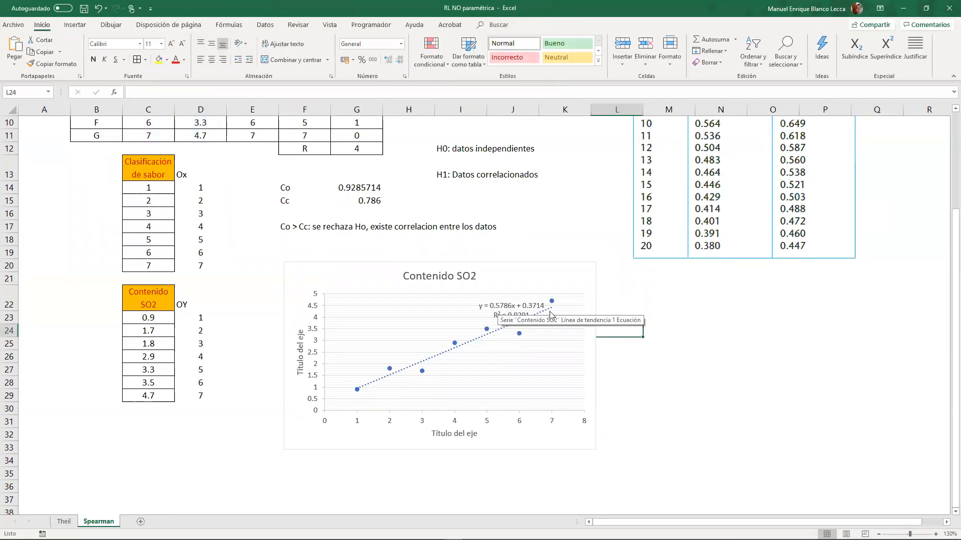
- Move the trendline equation and R² label off the plot area to beside the chart title
click(492, 306)
double_click(492, 305)
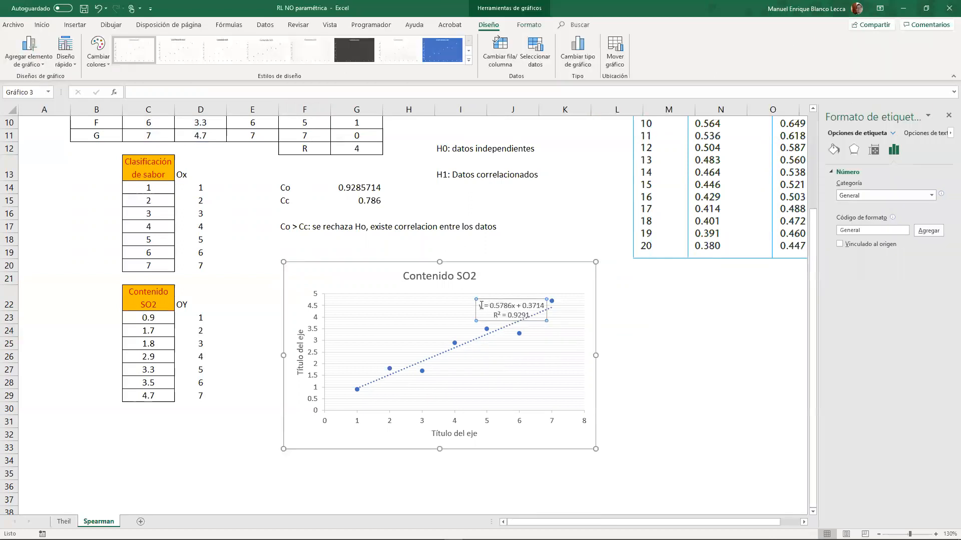
drag(478, 308, 517, 270)
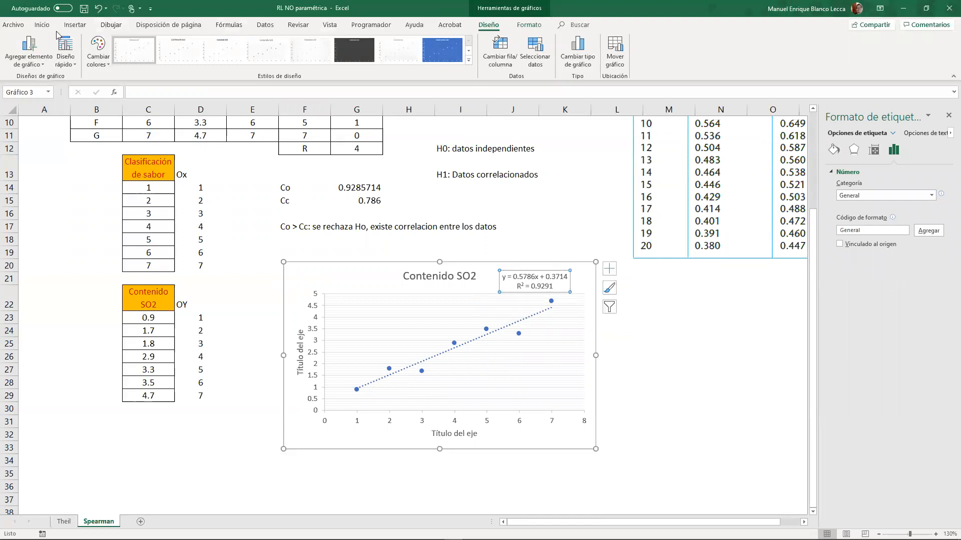
- Fill the trendline label yellow and make its equation line bold red, then close the formatting options
click(42, 25)
click(166, 60)
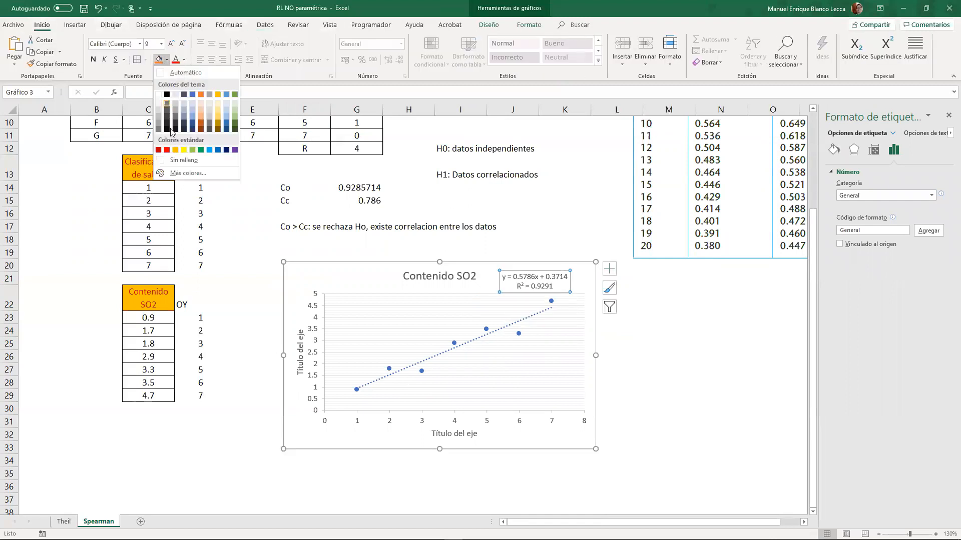
click(183, 150)
drag(503, 277, 568, 277)
click(93, 60)
click(699, 375)
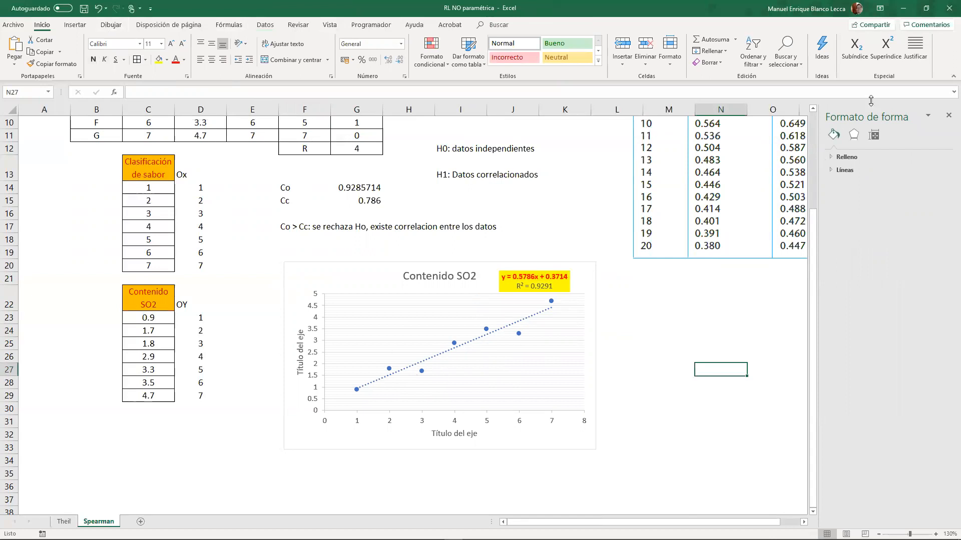
click(948, 116)
- Color the R label and its value in F12:G12 red
scroll(533, 351, up, 3)
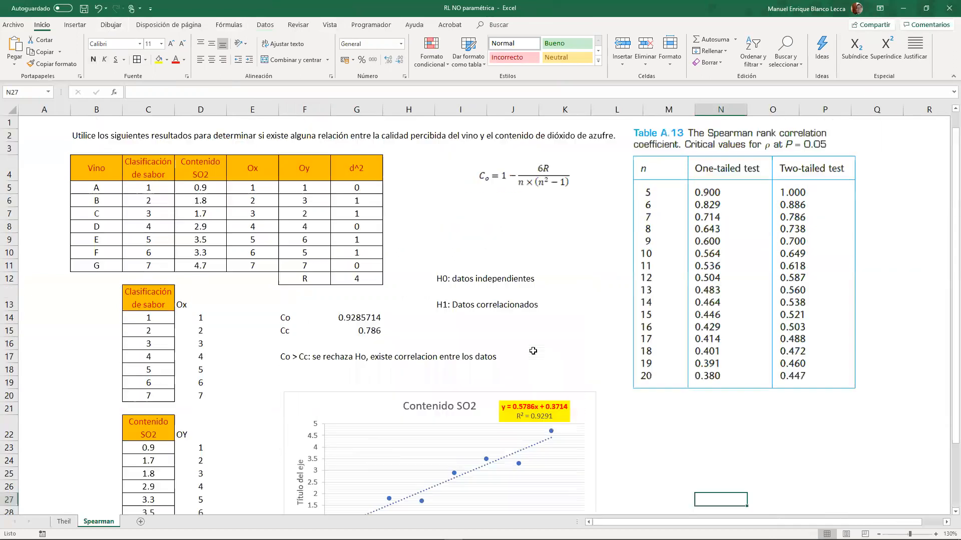
scroll(533, 351, down, 3)
scroll(533, 351, up, 3)
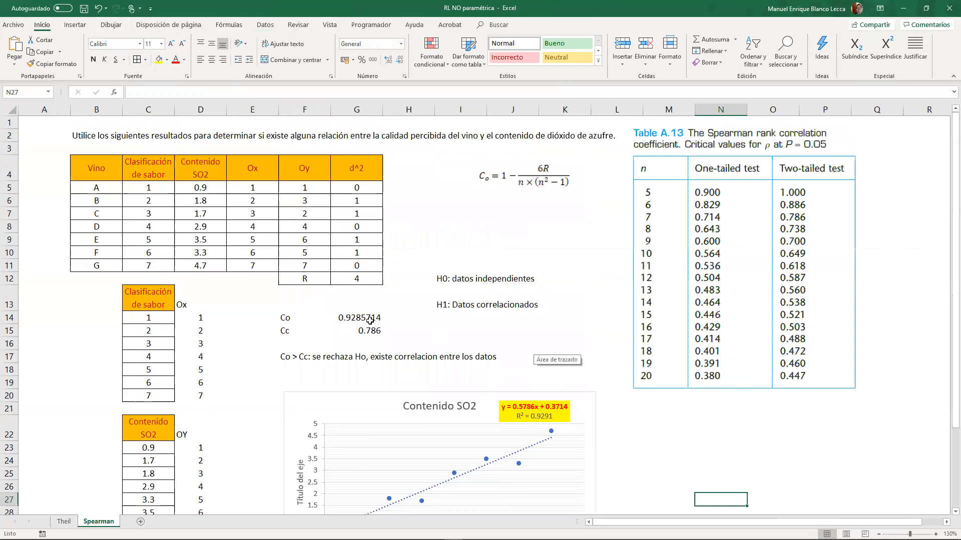
click(369, 320)
click(344, 286)
drag(318, 278, 352, 279)
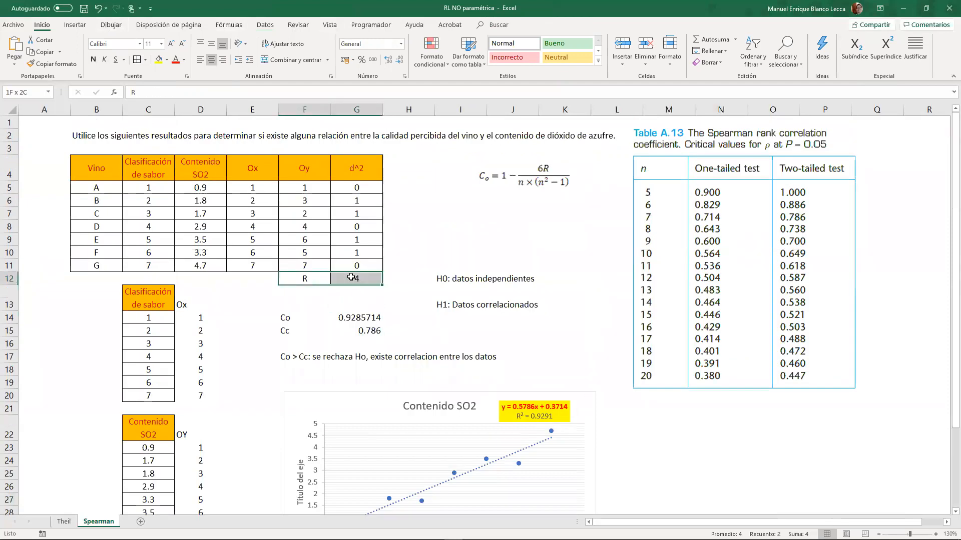
click(176, 59)
click(460, 226)
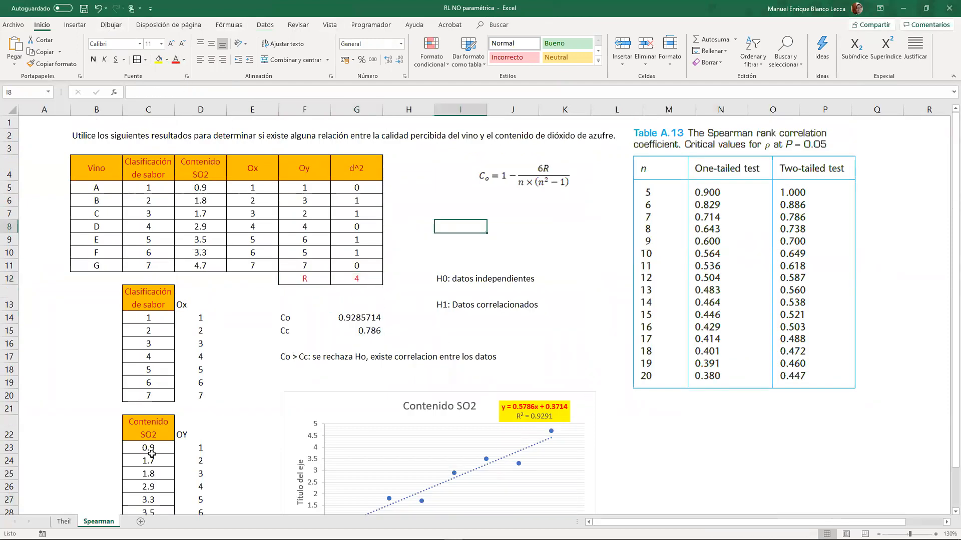
- On the Theil sheet, enter the null hypothesis "H0: los datos son independientes entre si" in B96, below the rank table
scroll(367, 303, down, 4)
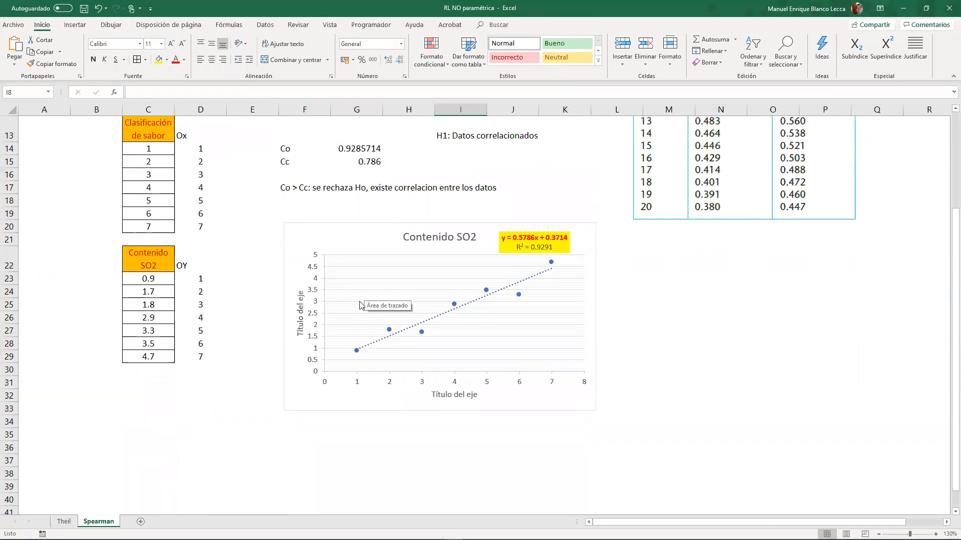
click(64, 521)
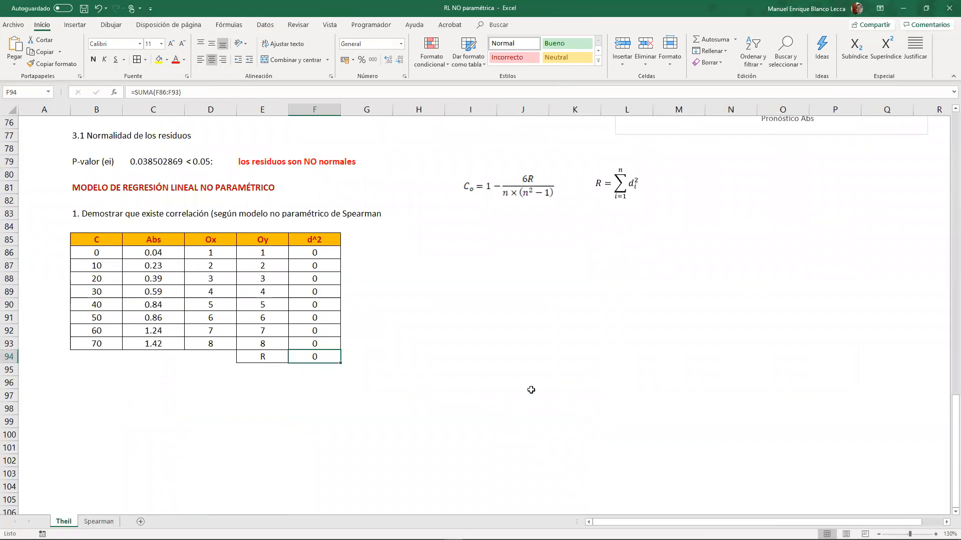
click(429, 306)
click(433, 240)
click(69, 391)
click(98, 392)
click(96, 384)
text(H0: l)
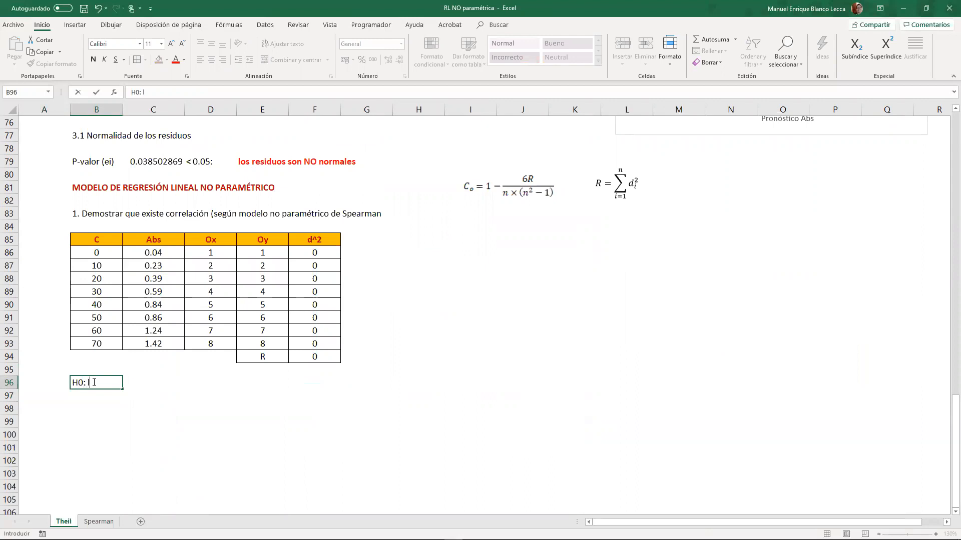
text(os datos son independiente)
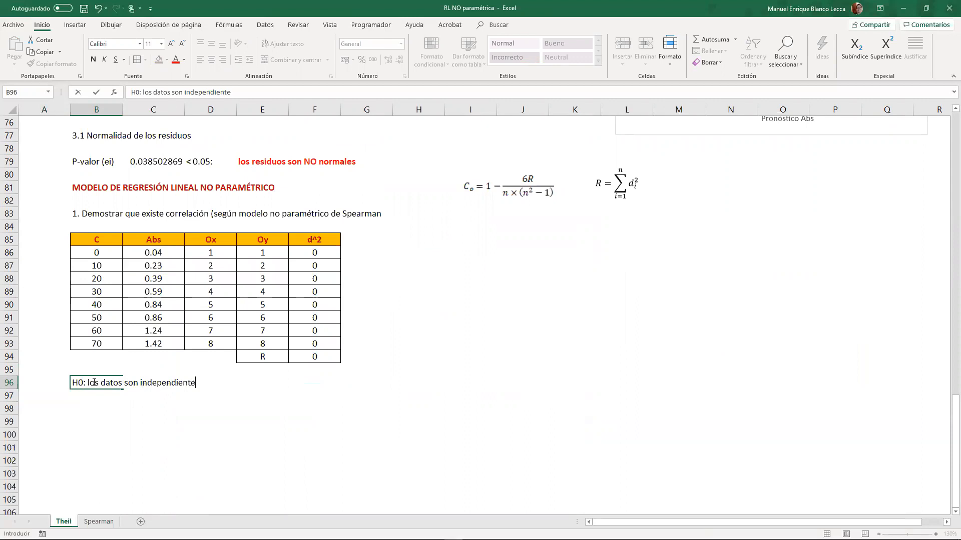
text(s entree s)
text(i)
key(Return)
- Enter "H1: los datos guardan una correlacion" in B97 and the confidence level "NC 95%" in B98
text(H1)
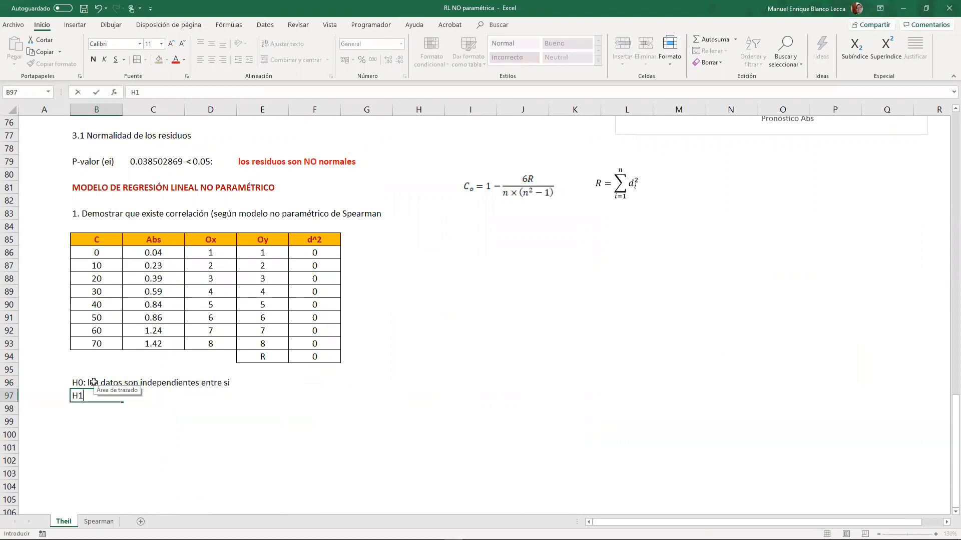
text(: los datos guardan una c)
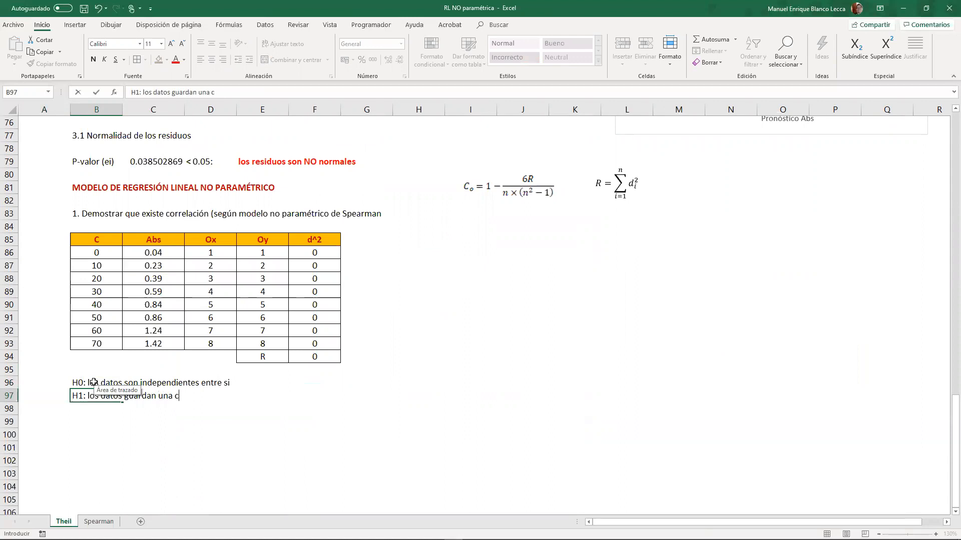
text(orrelacion)
key(Return)
text(NC 95%)
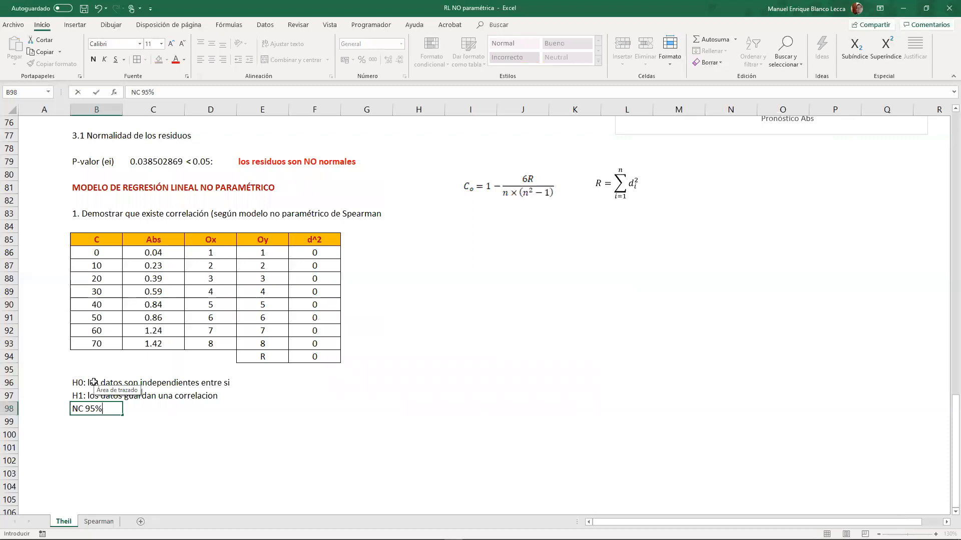
key(Return)
- Enter the label "Co:" in F96, beside the null hypothesis
key(Right)
key(Right)
key(Right)
key(Right)
key(Up)
key(Up)
key(Up)
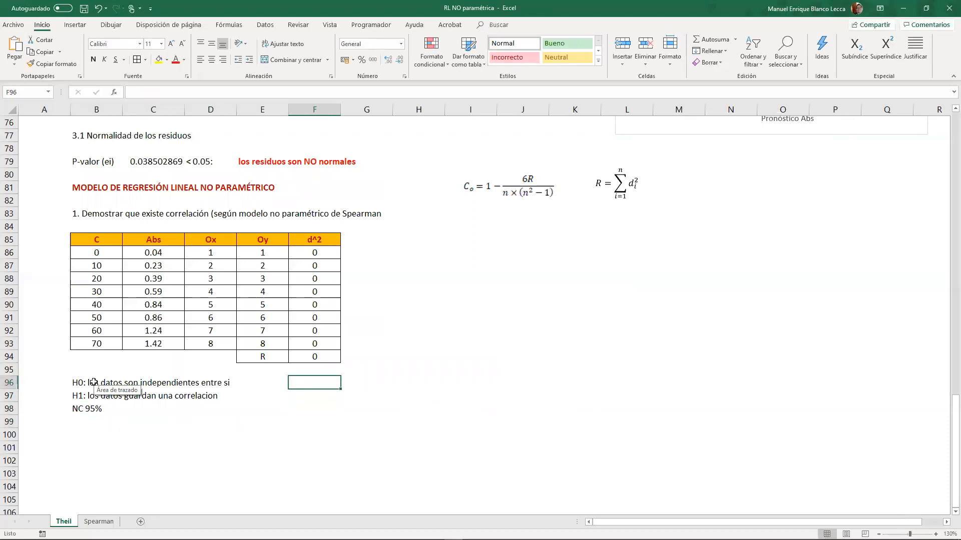
text(Co:)
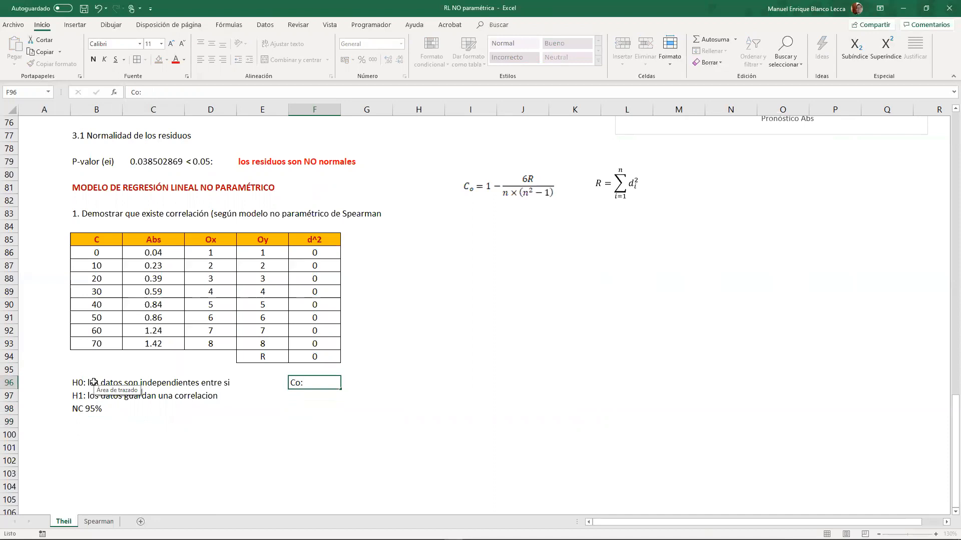
key(Right)
- Begin the Co formula in G96 and store its unfinished part, +1-6*F94/, as text
text(+1)
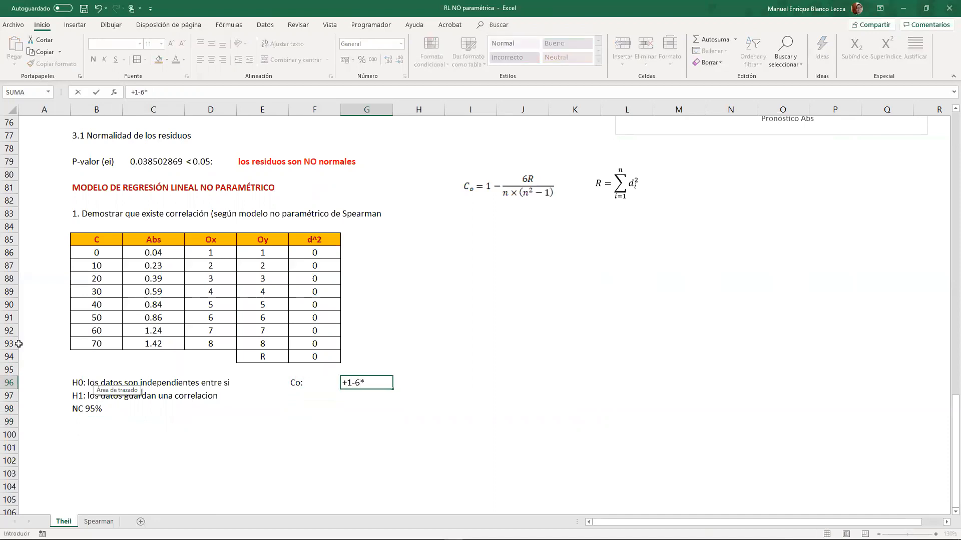
click(323, 354)
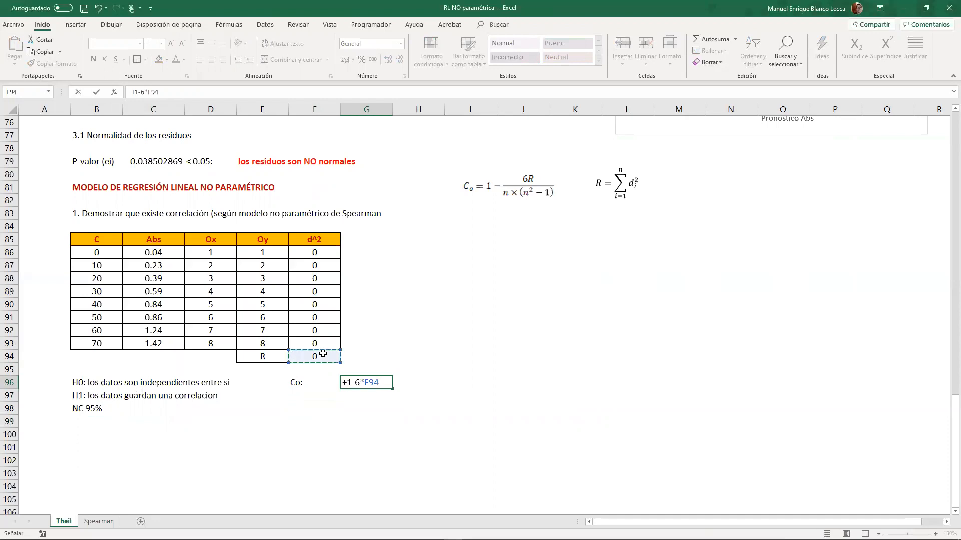
text(/)
key(Home)
text(')
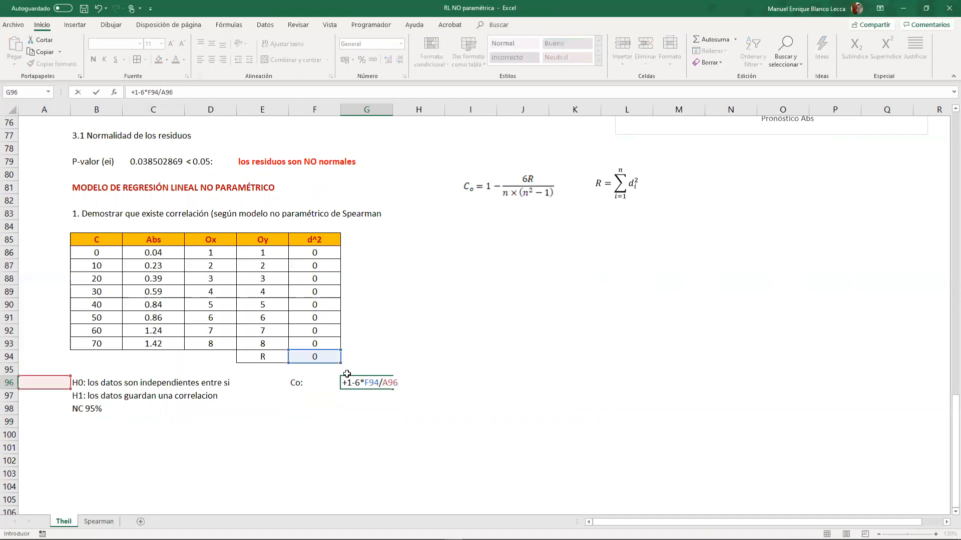
key(BackSpace)
key(BackSpace)
key(BackSpace)
key(Home)
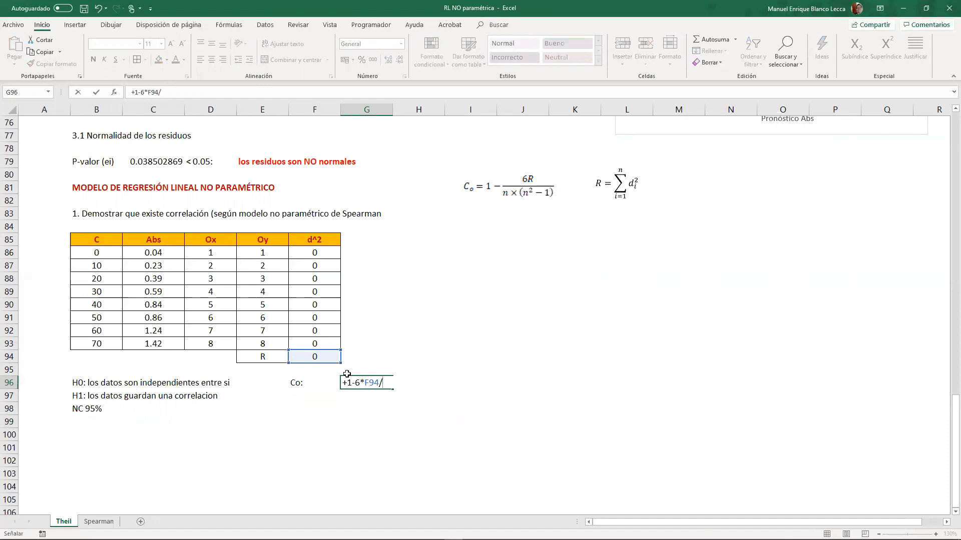
key(BackSpace)
key(BackSpace)
key(BackSpace)
key(Return)
- Insert a blank row above the hypotheses in row 96
click(269, 368)
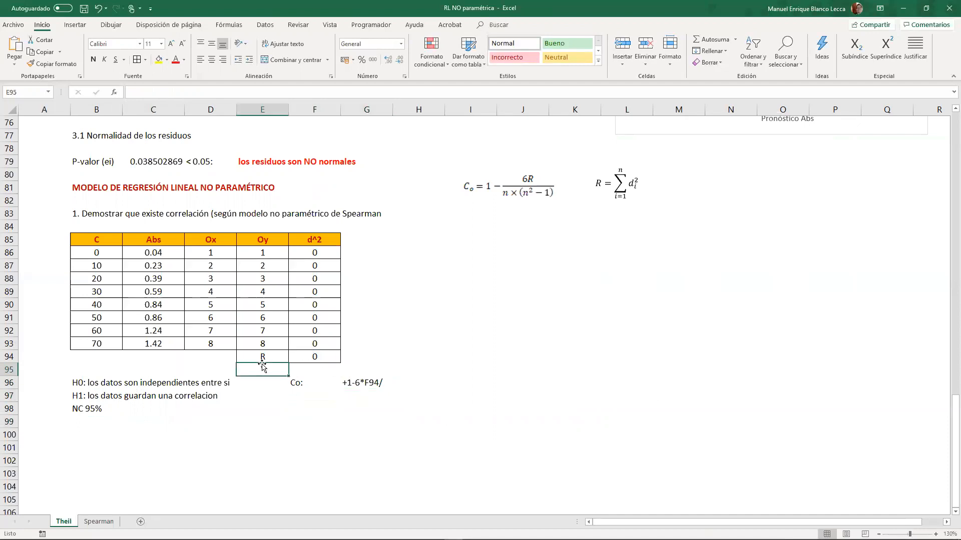
right_click(19, 383)
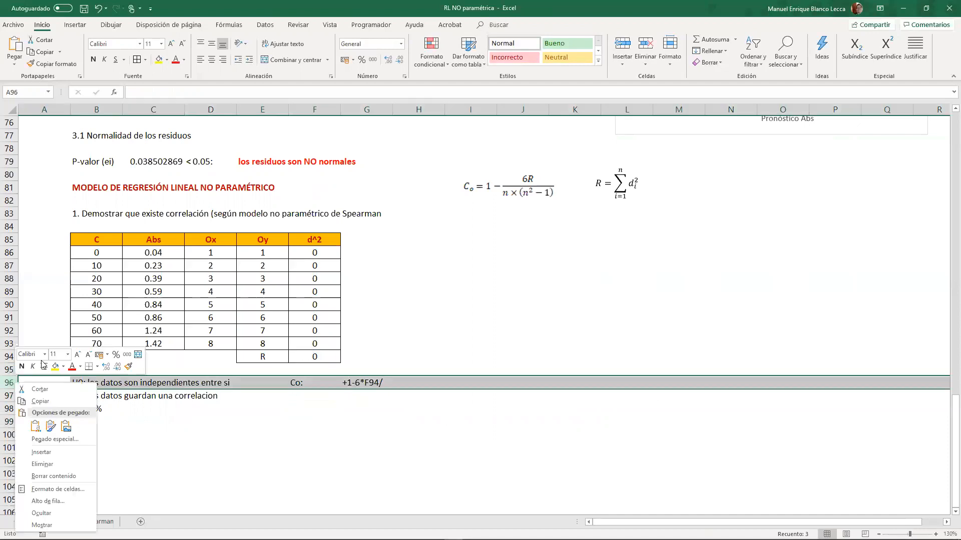
click(53, 453)
- Label E95 as n and count the concentration values in F95 with CONTAR over B86:B93
click(264, 370)
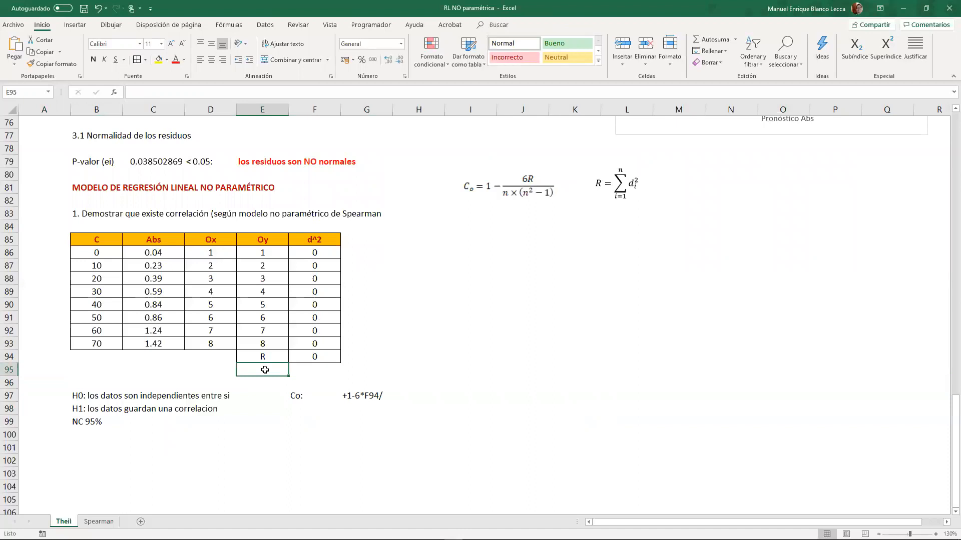
text(n)
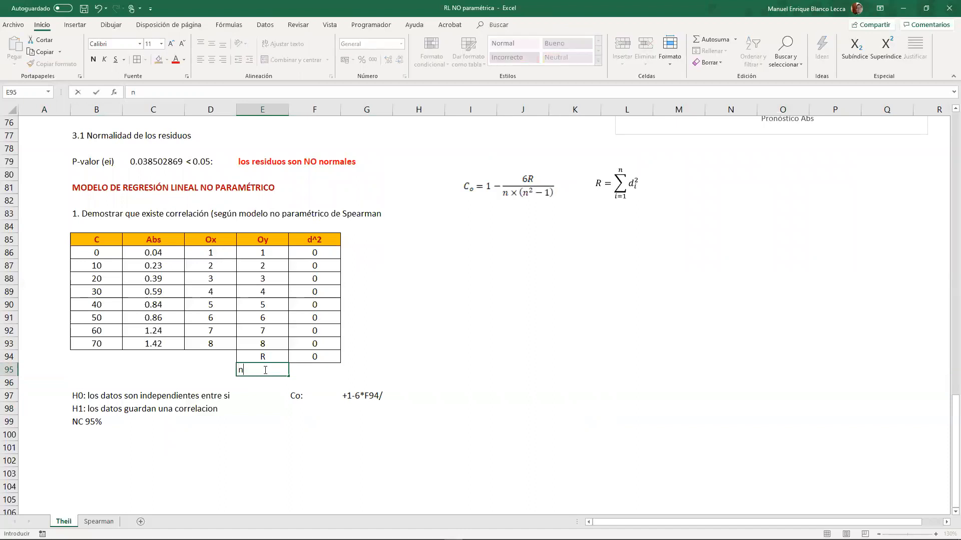
key(Tab)
text(+cont)
key(Tab)
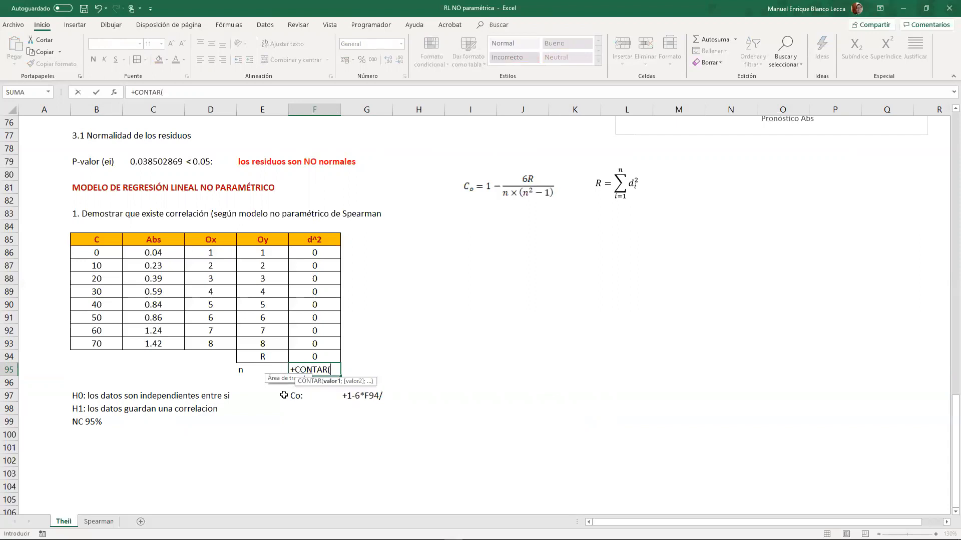
drag(100, 251, 106, 337)
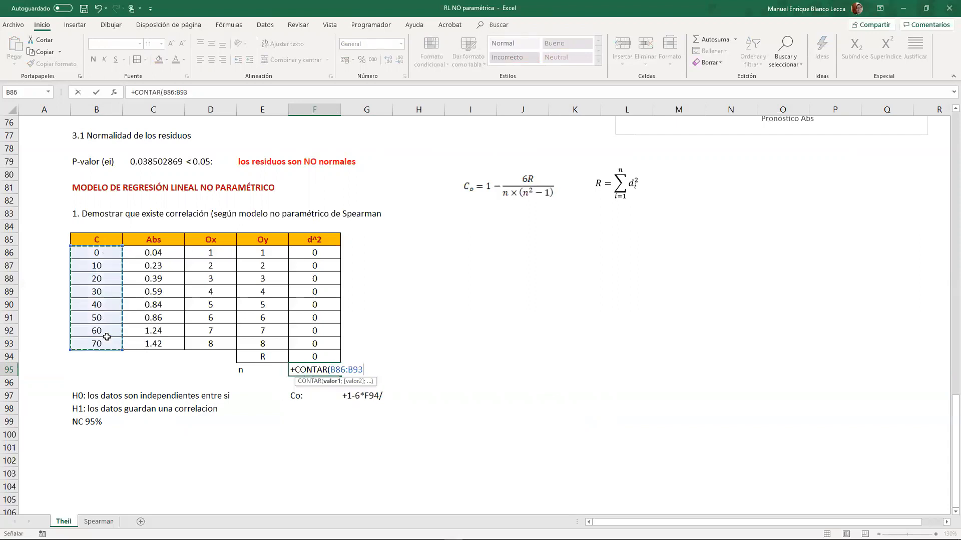
key(Return)
- Convert the text in G97 into the complete Spearman coefficient formula, +1-6*F94/(F95*(F95^2-1))
double_click(345, 395)
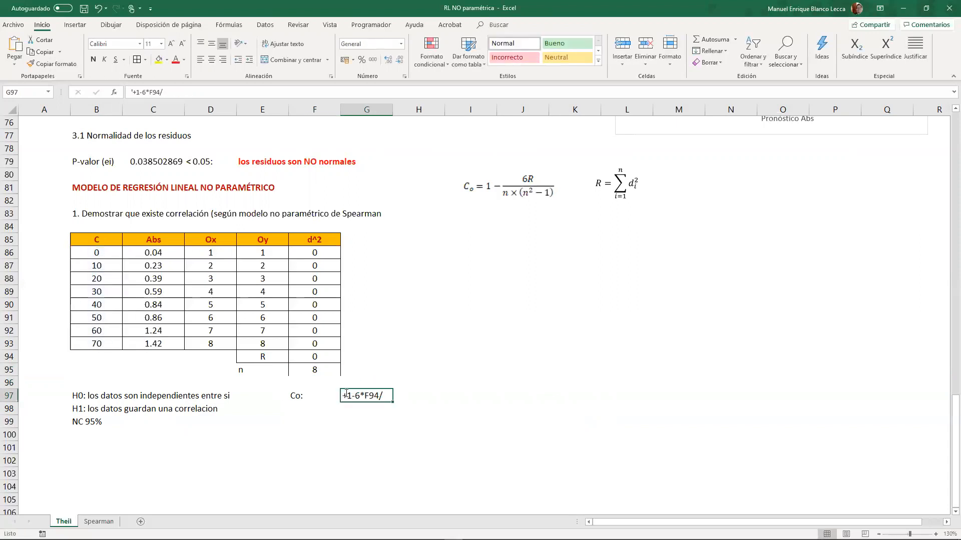
key(End)
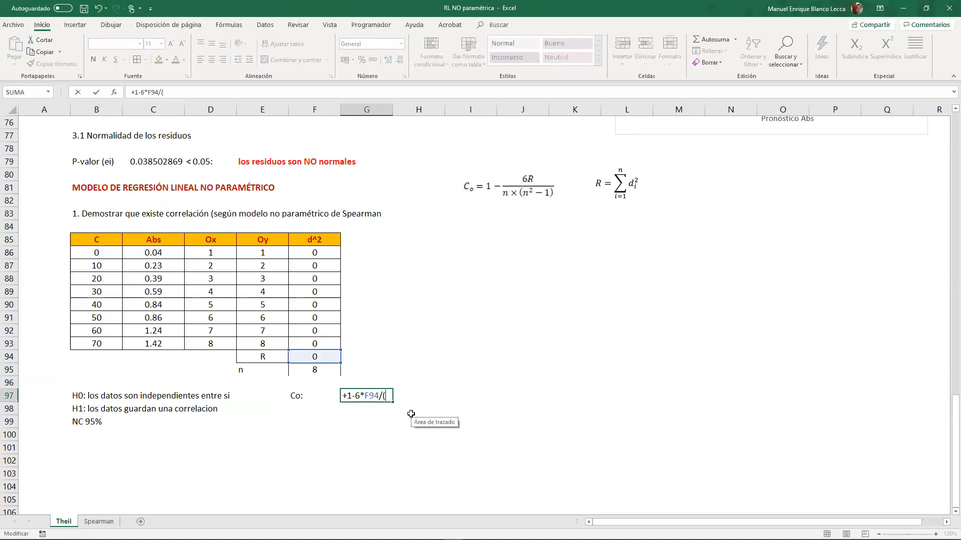
click(334, 373)
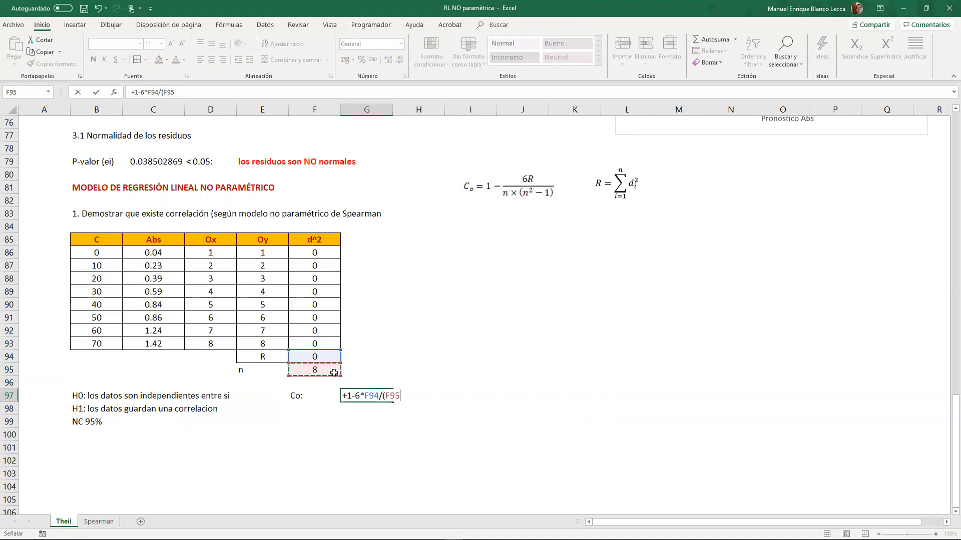
text(*()
click(334, 373)
text(^2-1)
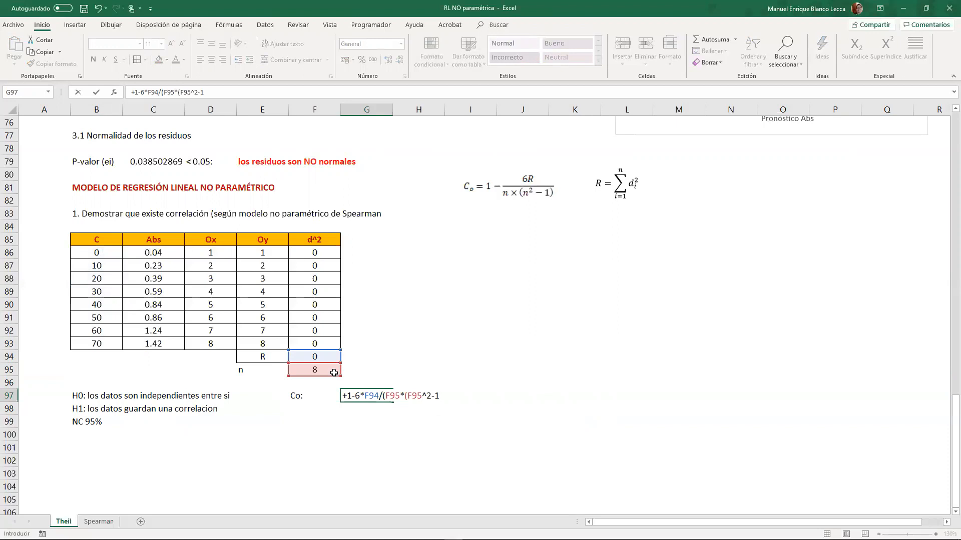
key(Menu)
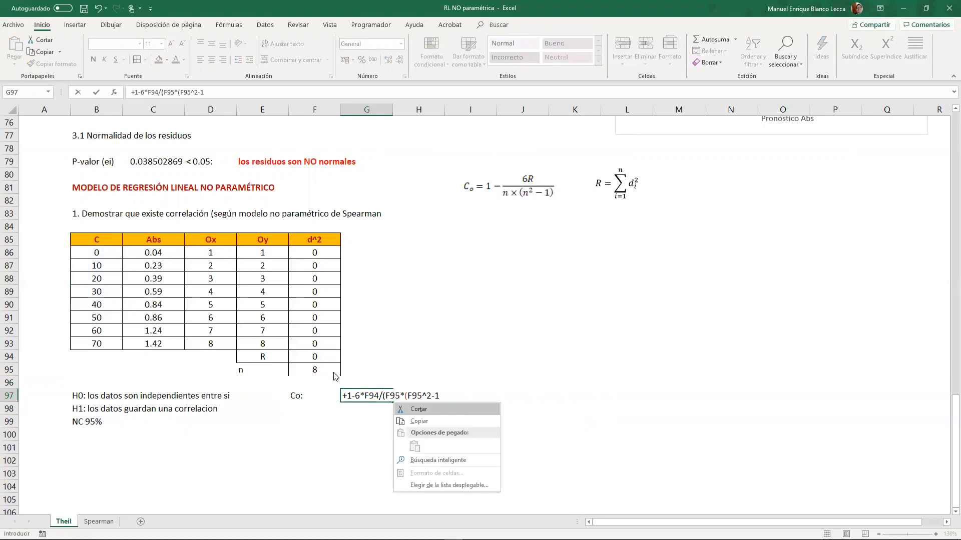
key(Escape)
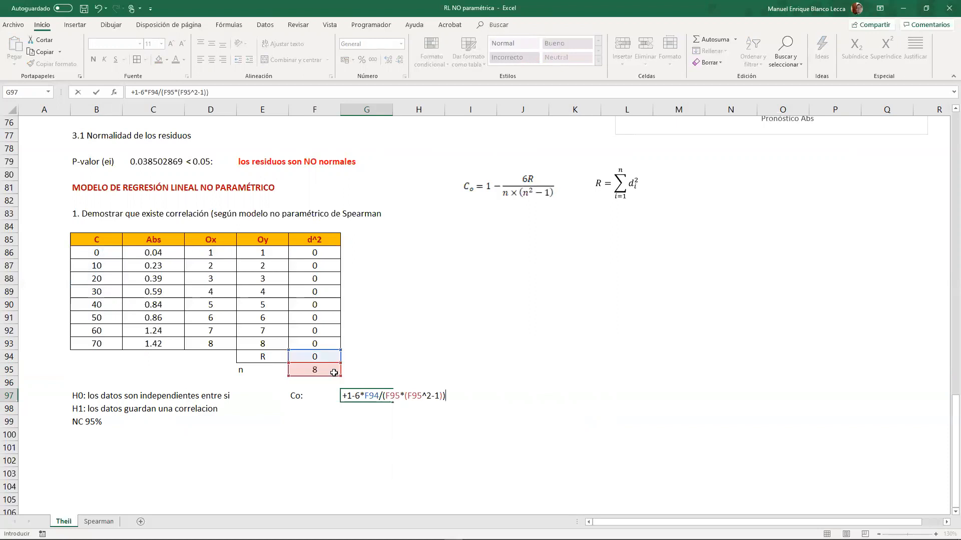
key(Return)
click(353, 399)
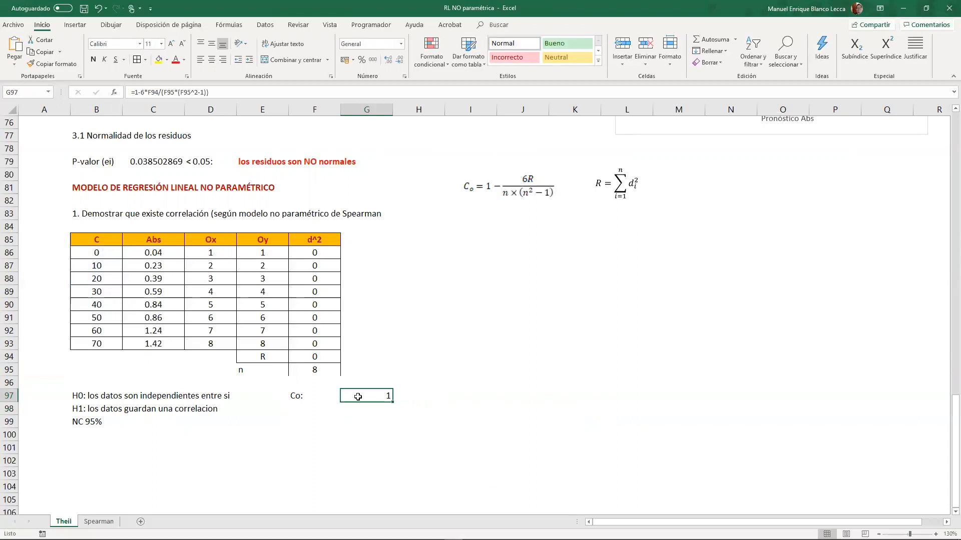
- Enter the label "Cc:" in F98, below the Co label
click(306, 407)
text(Cc:)
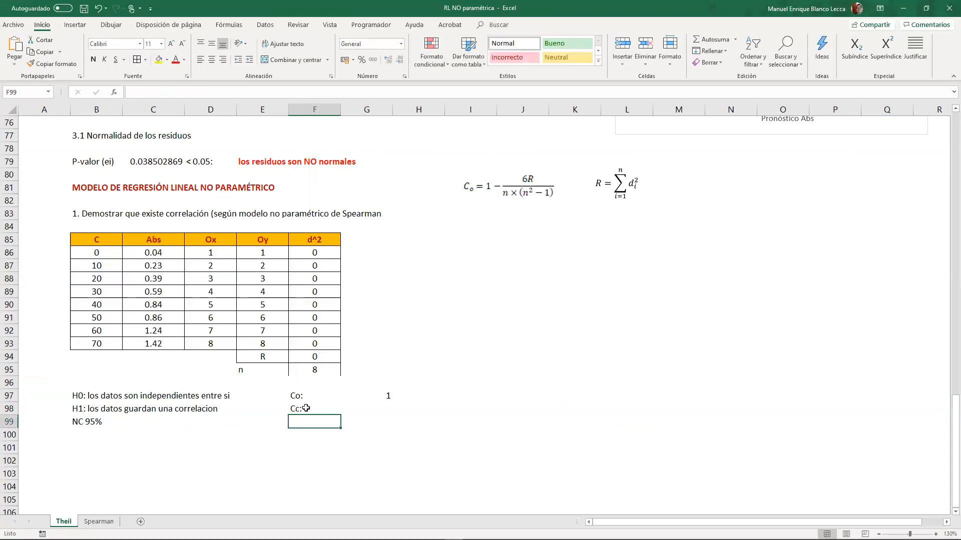
key(Return)
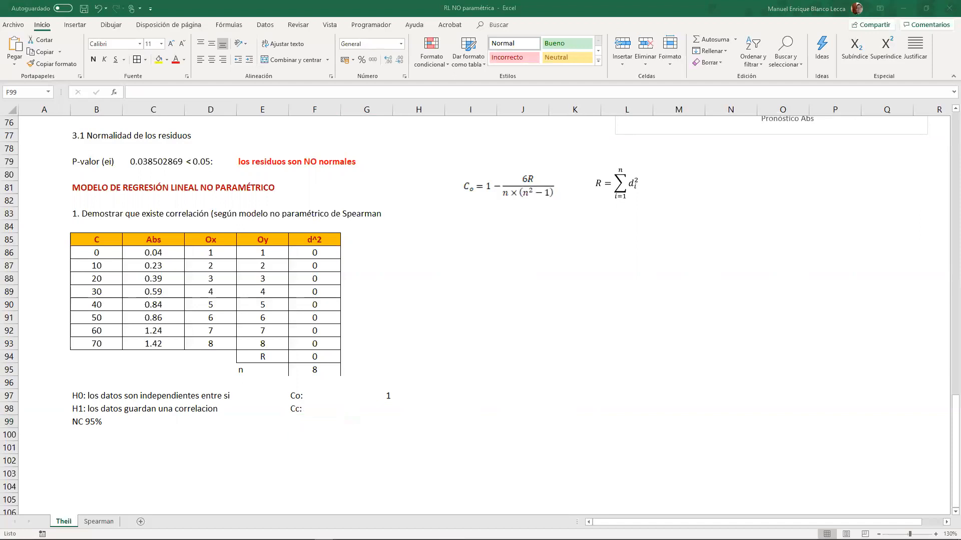
- Paste the Table A.13 Spearman critical values image and place it in columns M to Q, beside the formulas
key(ctrl+v)
drag(483, 456, 865, 203)
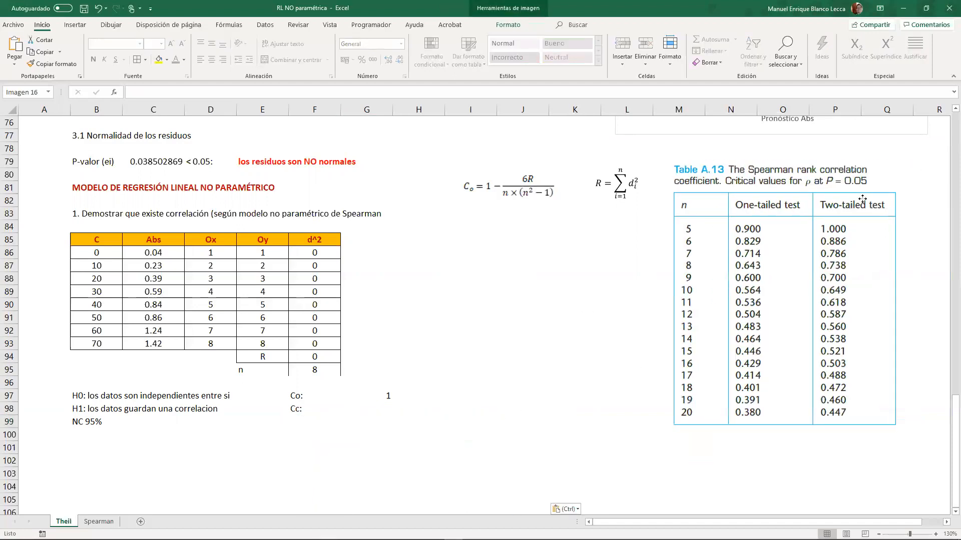
click(521, 333)
- Locate the two-tailed critical value for n = 8 in the Spearman table image
drag(664, 260, 906, 271)
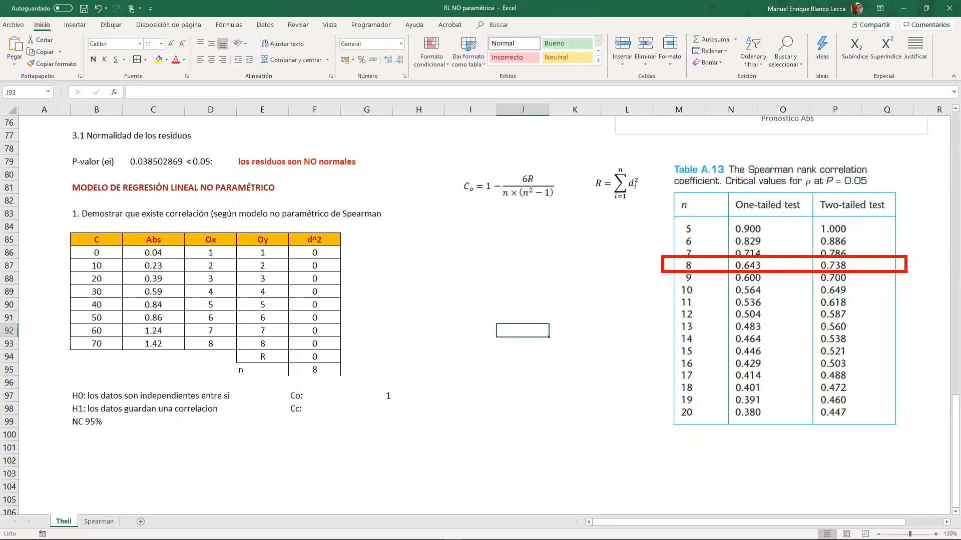
mouse_move(837, 188)
mouse_down()
mouse_move(859, 192)
mouse_move(868, 355)
mouse_move(893, 426)
mouse_up()
mouse_move(802, 259)
mouse_down()
mouse_move(870, 280)
mouse_move(781, 263)
mouse_up()
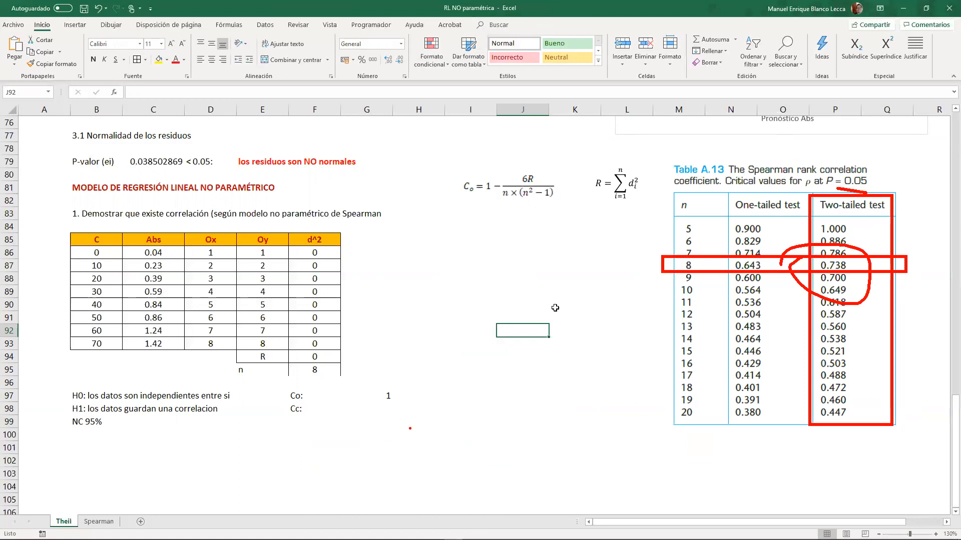
key(Escape)
- Enter the critical value 0.738 for Cc in G98
click(394, 406)
click(383, 406)
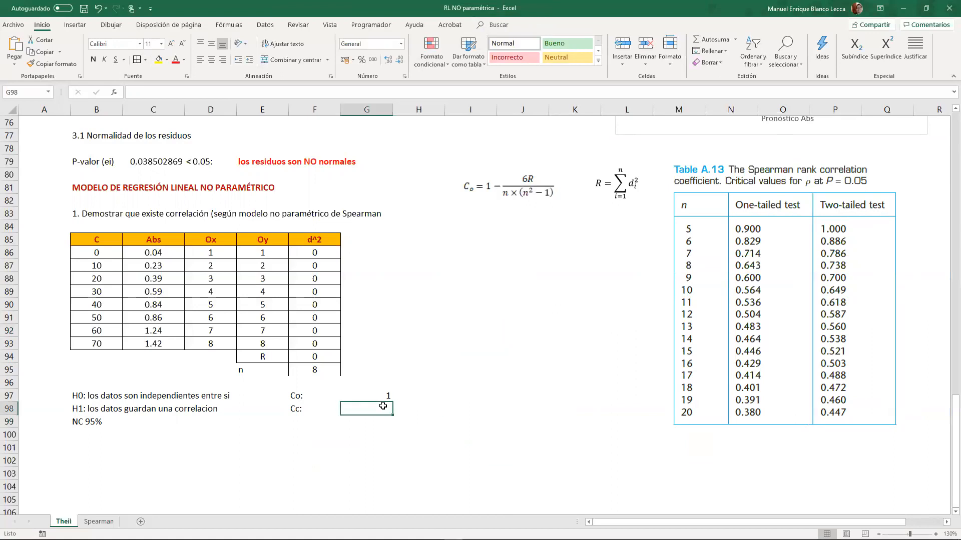
text(0.738)
key(Return)
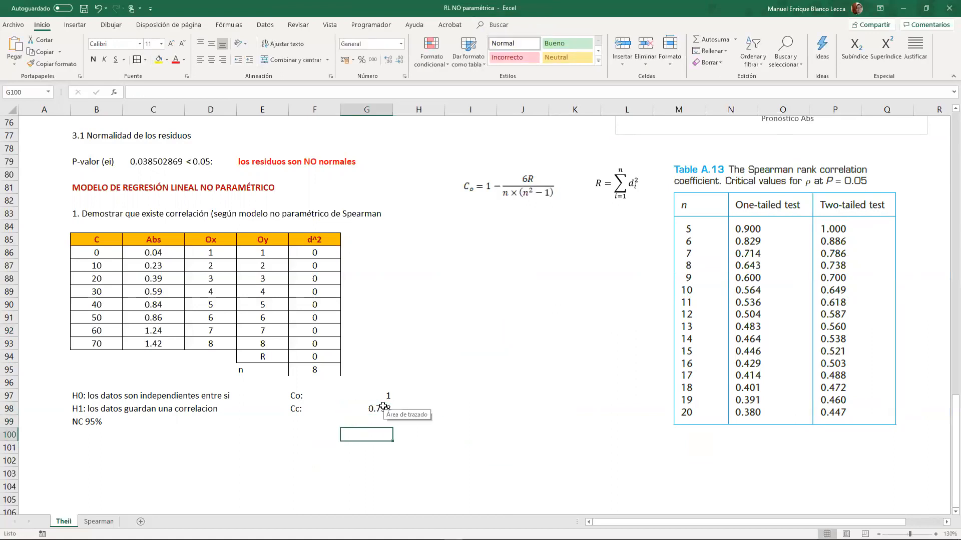
- Enter the conclusion "Como Co > Cc: hay evidencia para rechazar la H0, se acepta la H1: exise correlación" in F99
key(Left)
text(Como)
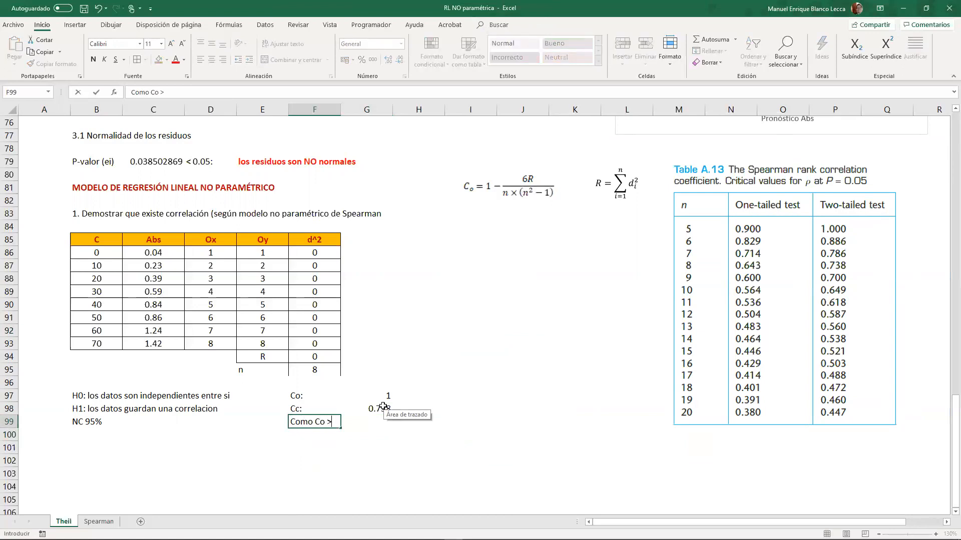
text(: )
text(hay e)
text(vie)
text(dencia par)
text(a recha)
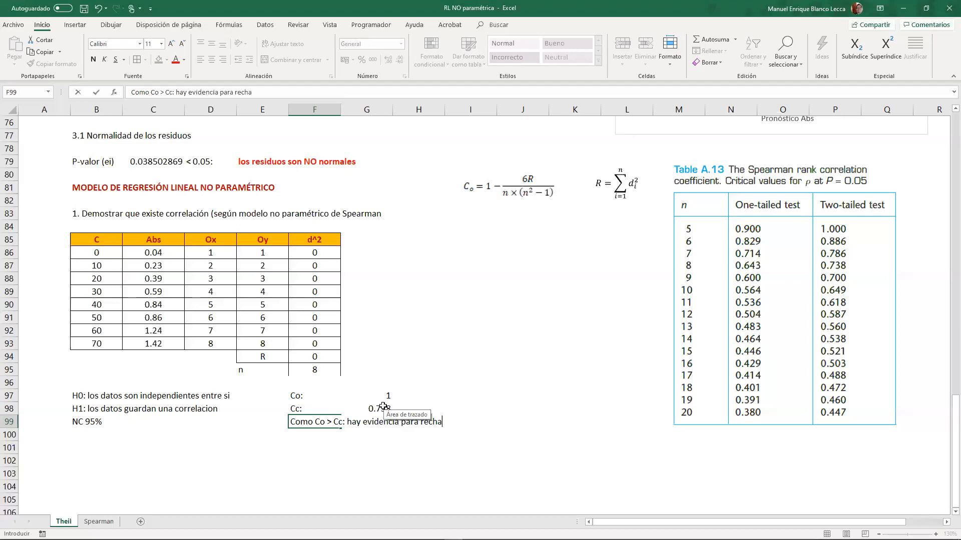
text(zar la h)
key(BackSpace)
text(H0, se acepta la )
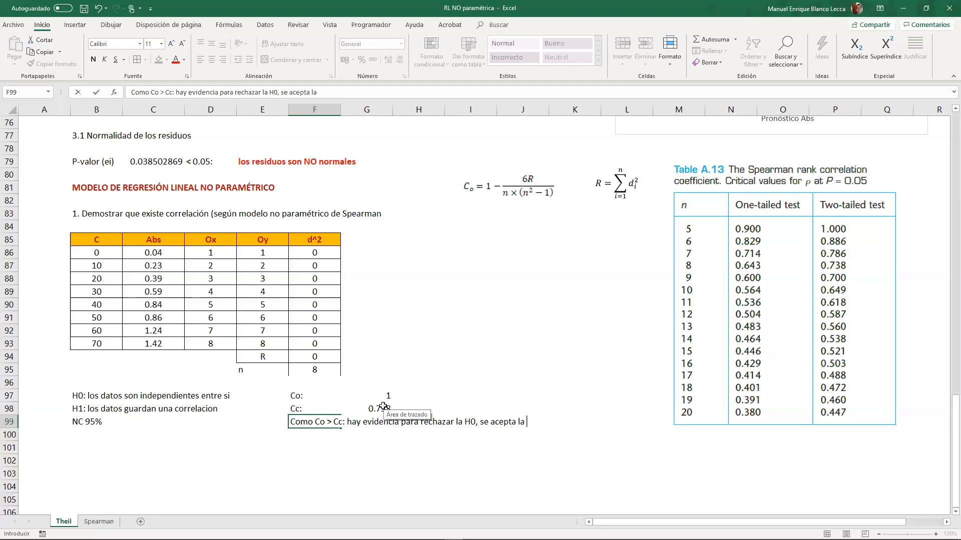
text(H1: exise correlación)
key(Return)
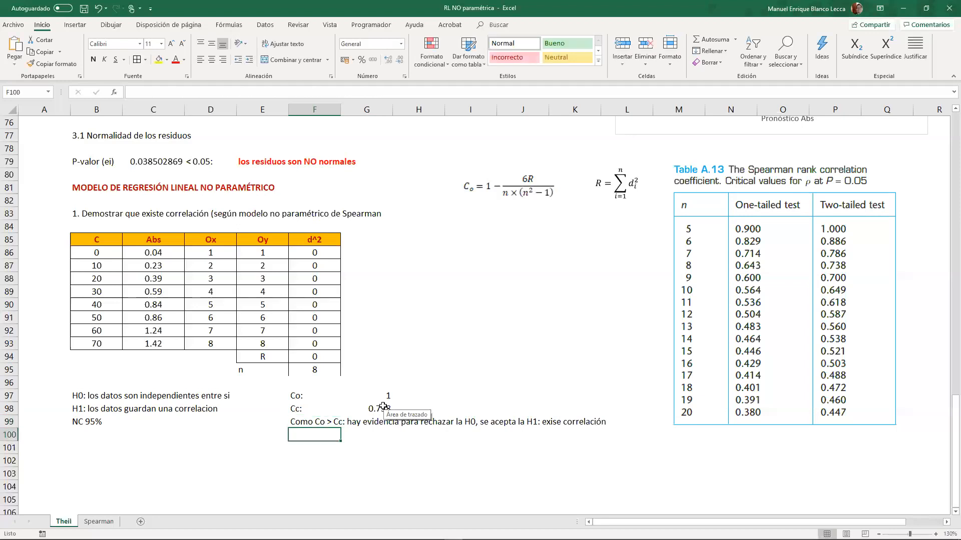
- Enter the section heading "2. Validación del metodo" in B101
click(96, 445)
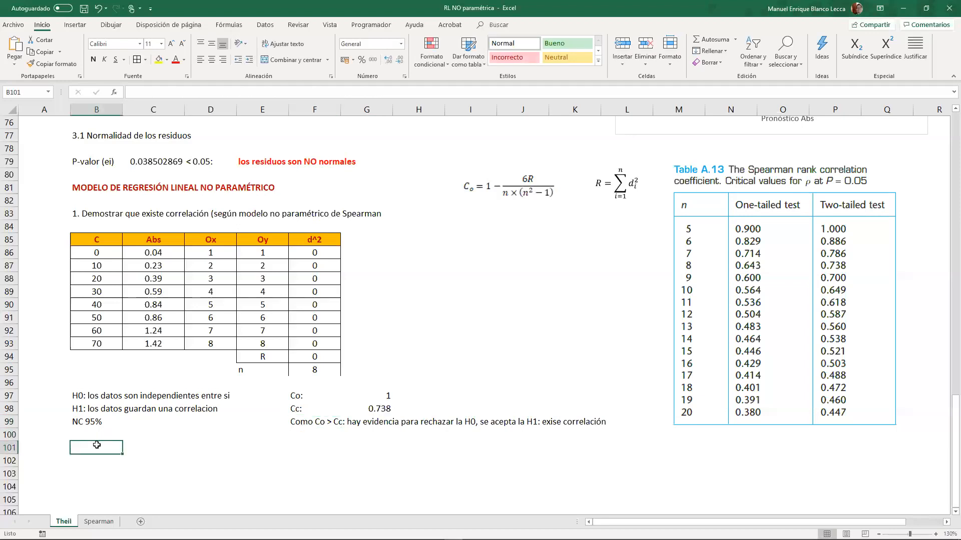
text(2. v)
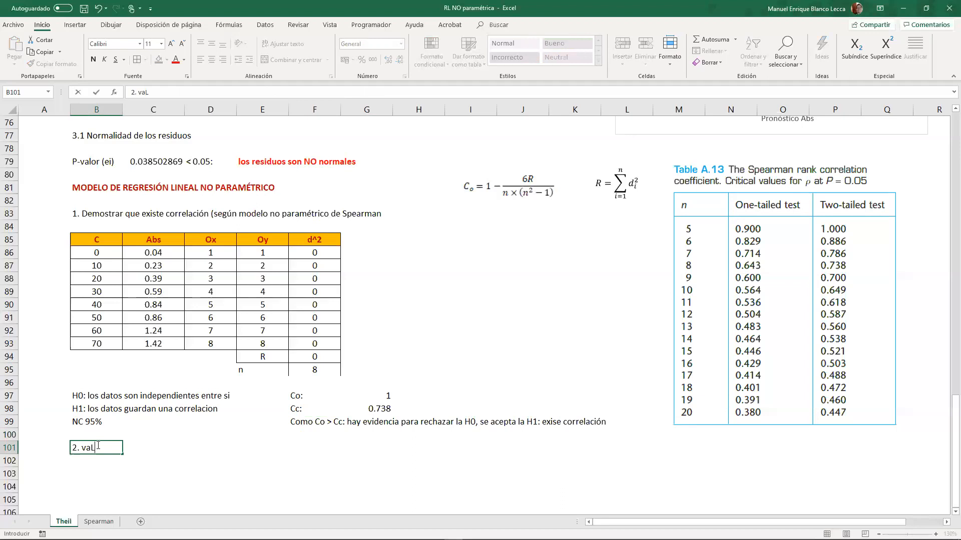
key(BackSpace)
text(Validación del metodo)
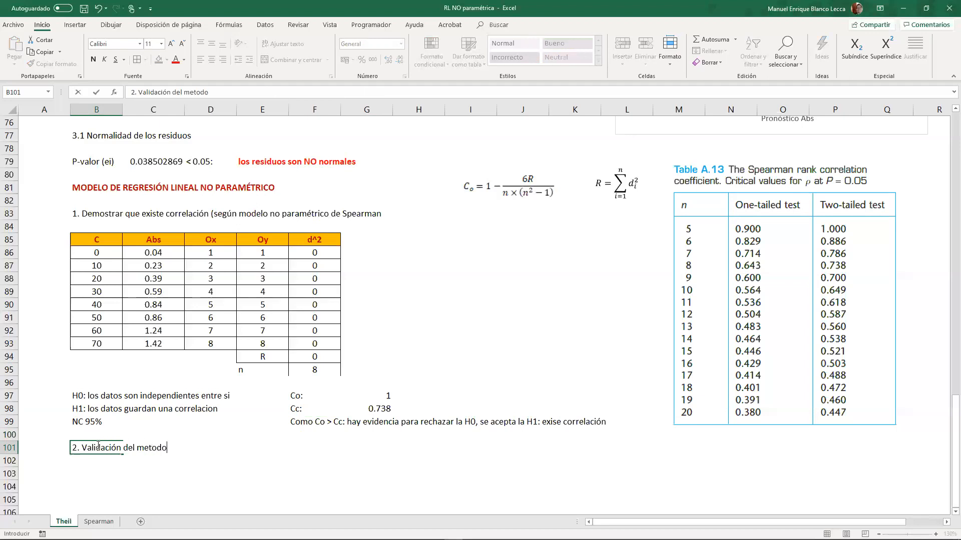
key(Return)
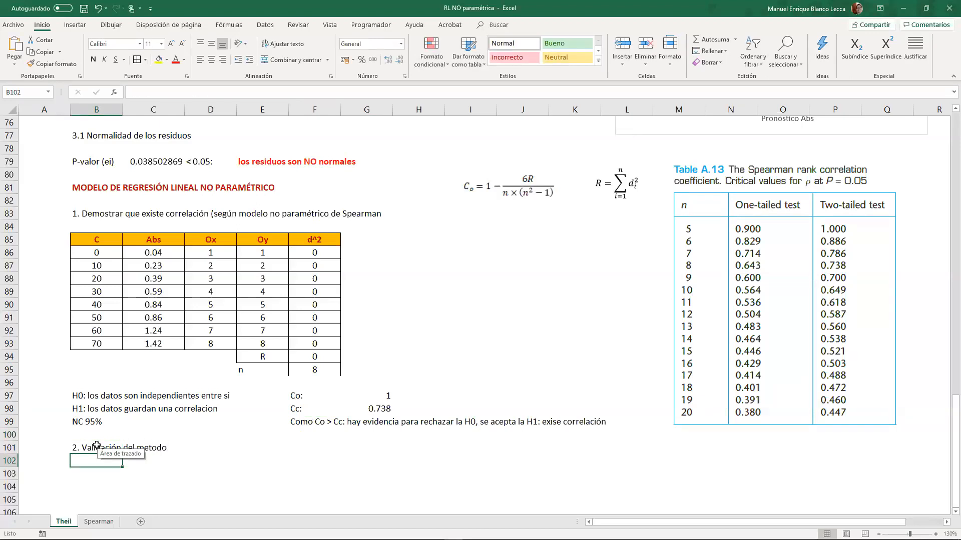
- Review the earlier parametric regression sections of the sheet, including how the model validation was laid out
scroll(211, 394, up, 20)
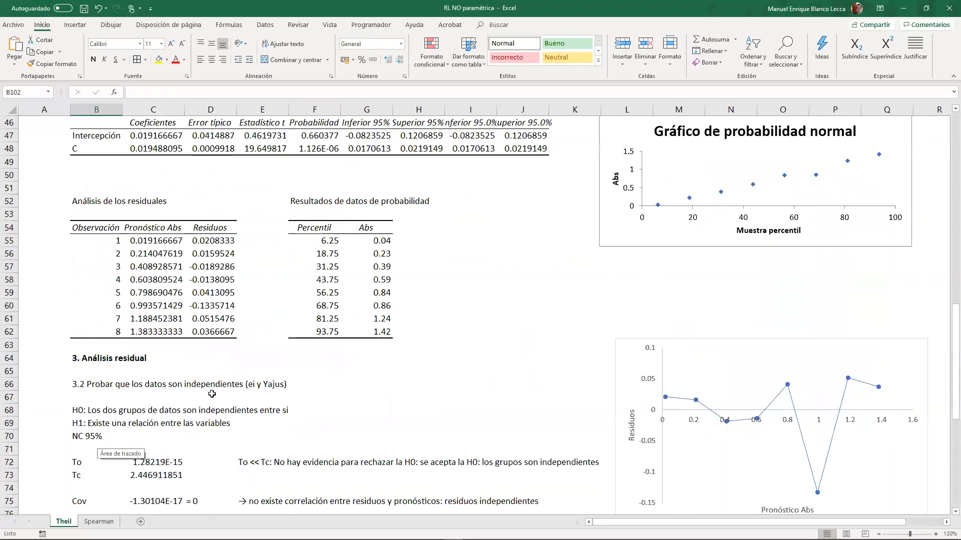
scroll(211, 394, up, 4)
scroll(200, 385, down, 9)
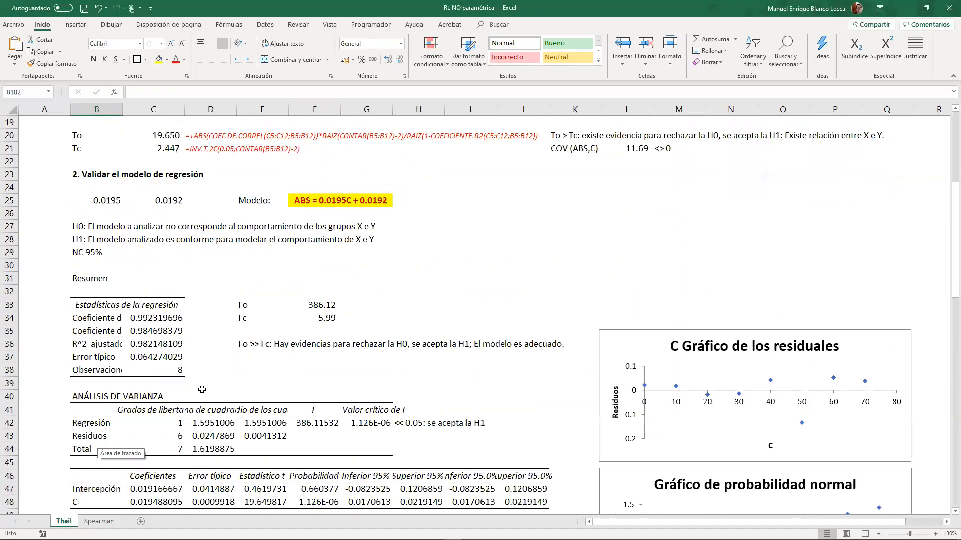
click(199, 384)
scroll(199, 383, up, 6)
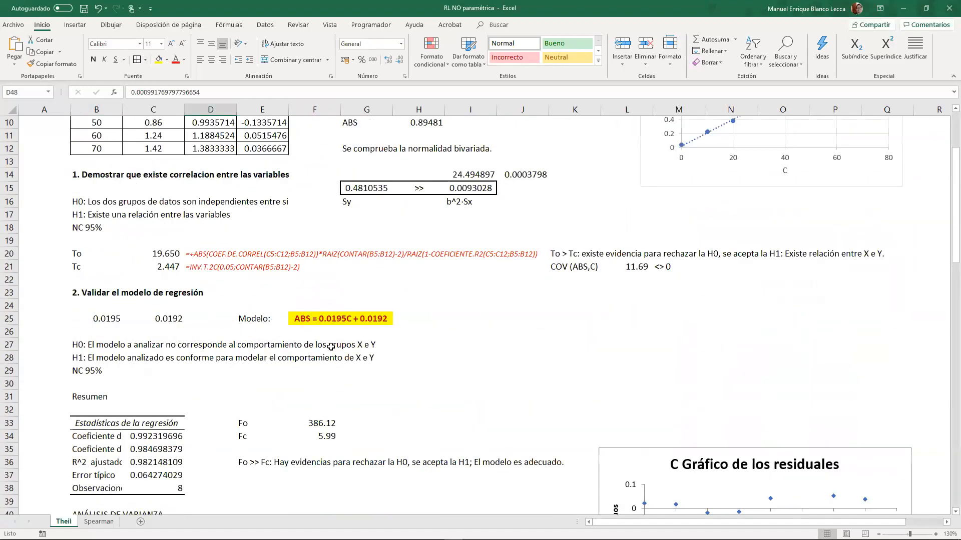
scroll(322, 358, down, 5)
scroll(322, 358, down, 20)
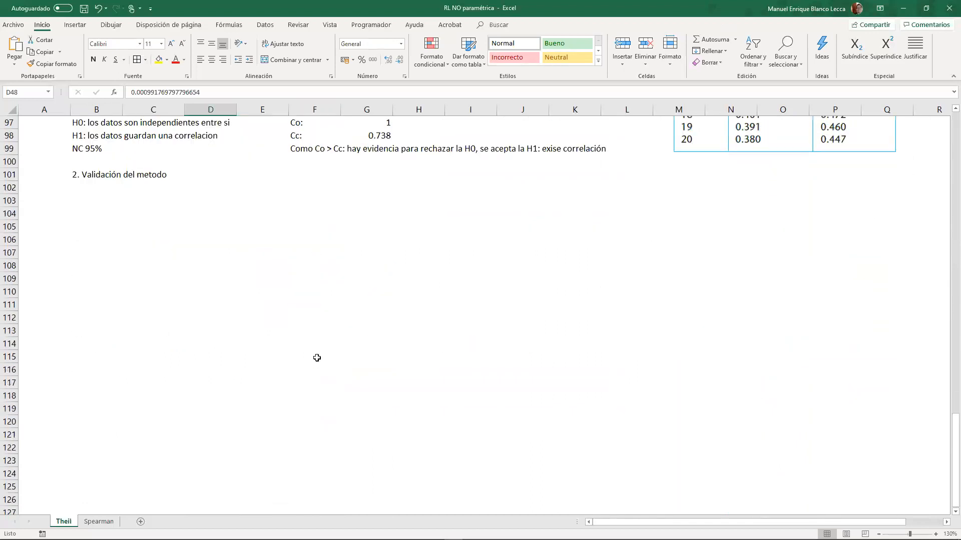
scroll(306, 352, up, 3)
click(109, 302)
click(109, 317)
key(alt+Tab)
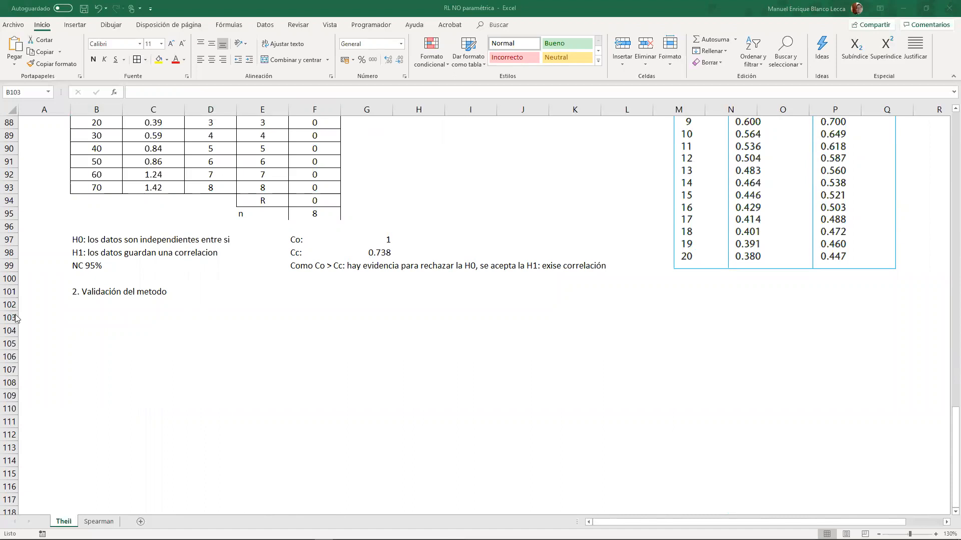
key(alt+Tab)
key(ctrl+v)
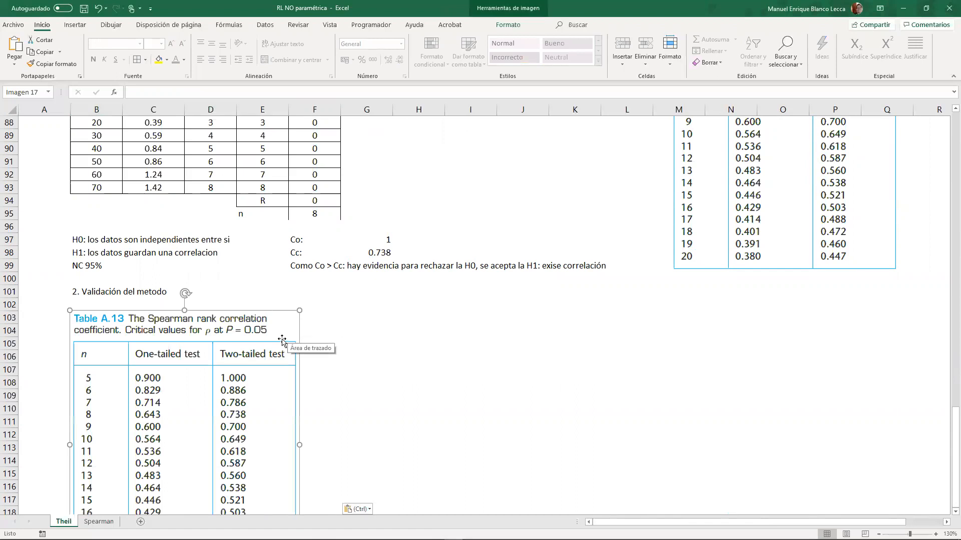
key(ctrl+z)
- Paste the Zexp equation and place it across columns H to K, just below the level of the validation heading
key(alt+Tab)
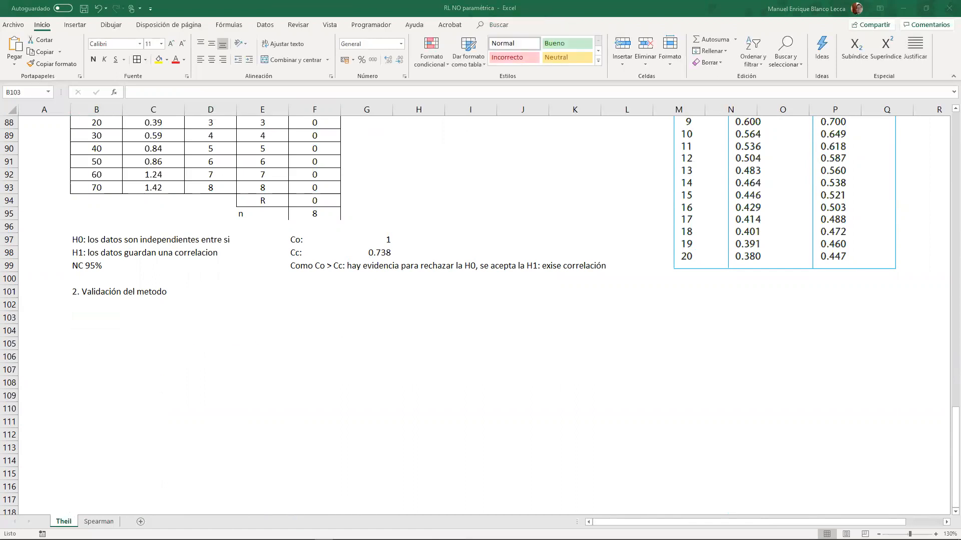
key(alt+Tab)
click(472, 331)
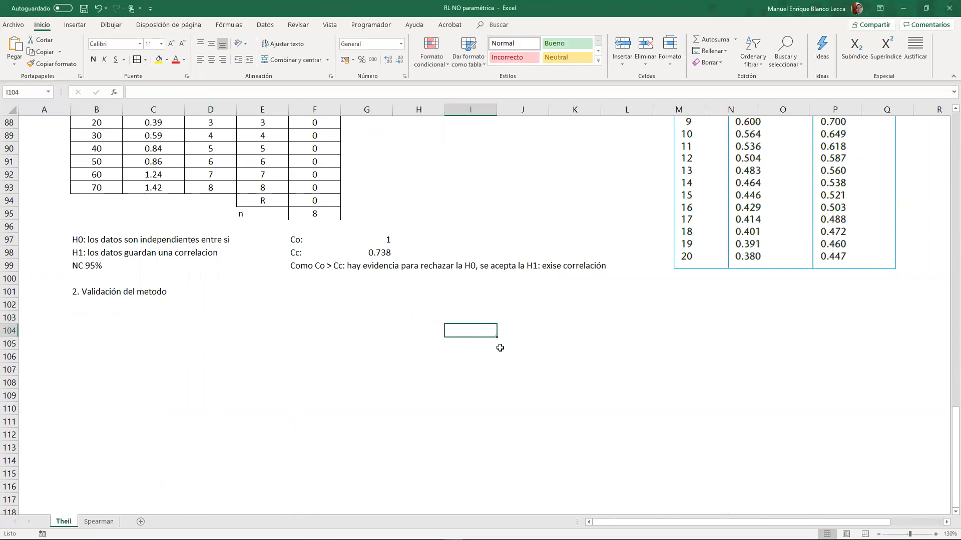
click(421, 342)
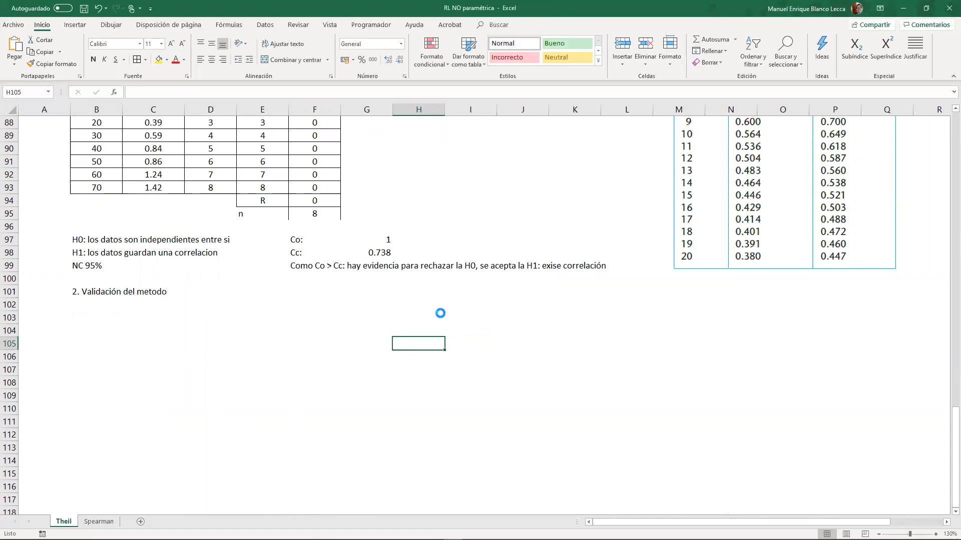
key(ctrl+v)
drag(460, 338, 477, 296)
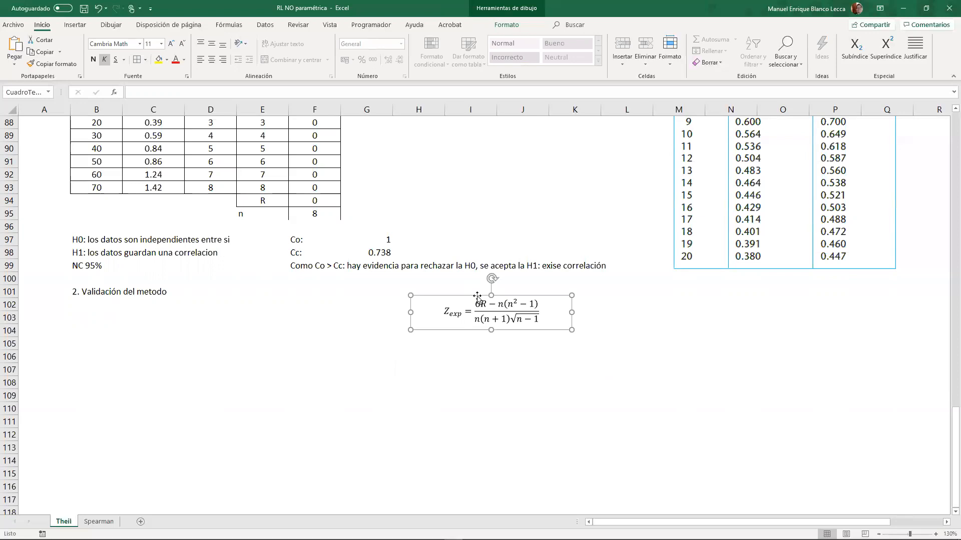
- Enter the null hypothesis "H0: El modelo matemático no corresponde a los datos obtenidos" in B103
click(129, 320)
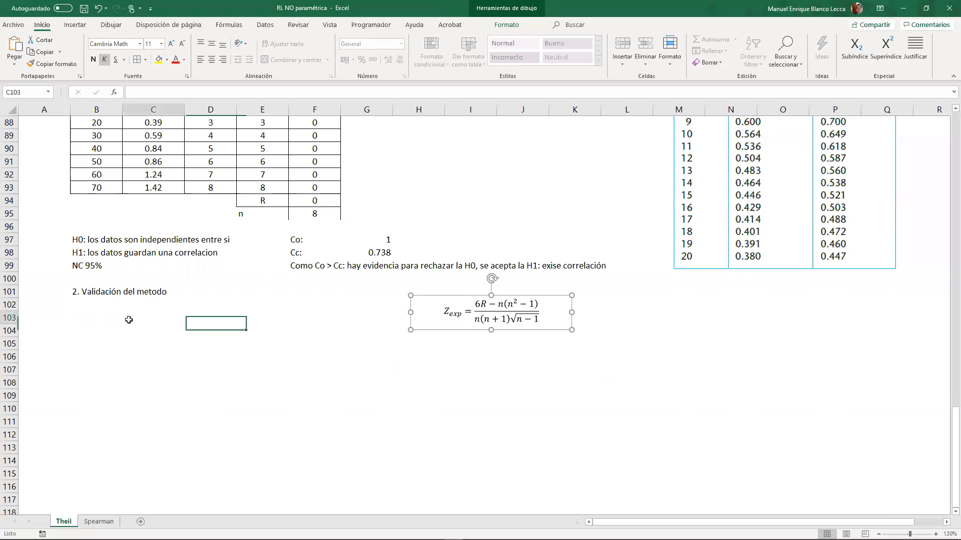
click(98, 321)
double_click(98, 321)
text(H)
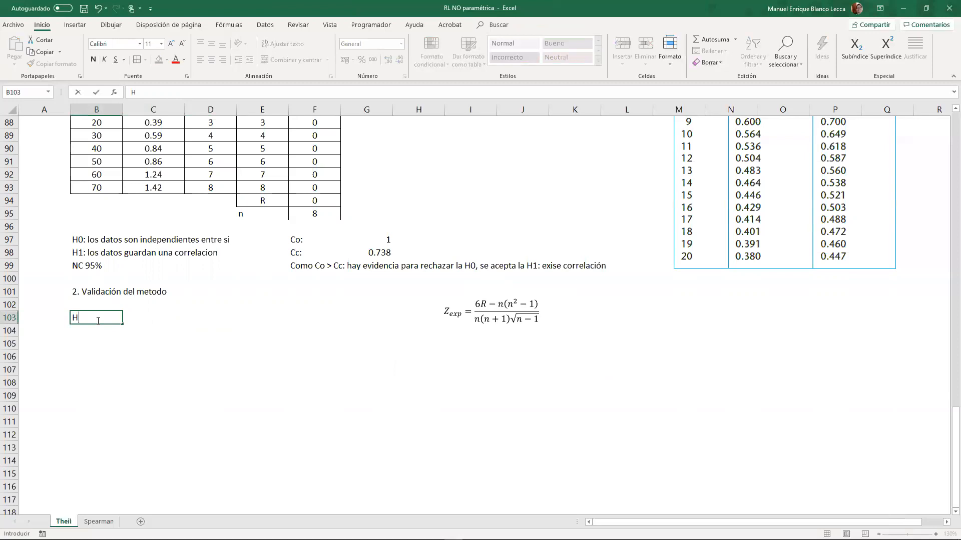
text(0:)
text(El modelo matemático es)
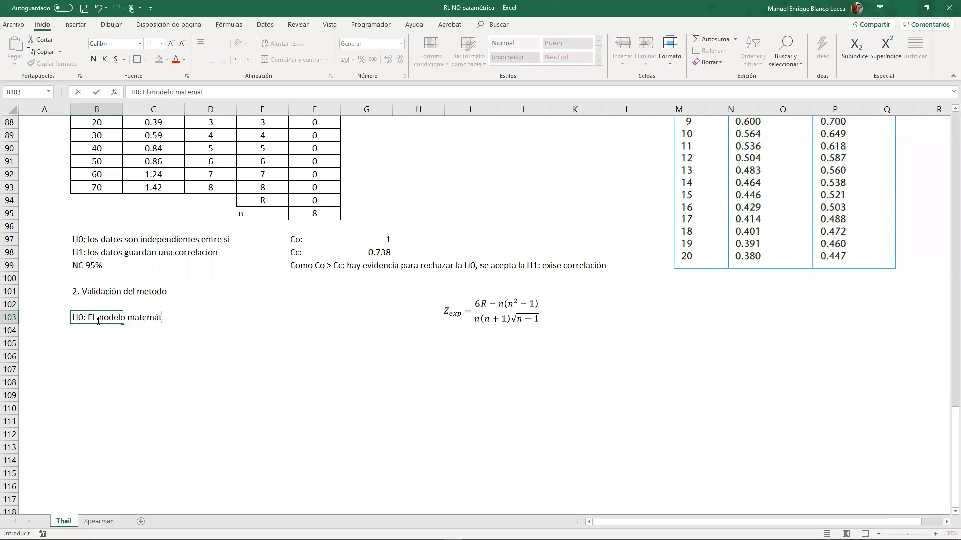
key(BackSpace)
key(BackSpace)
text(no cvorr)
key(BackSpace)
key(BackSpace)
key(BackSpace)
key(BackSpace)
text(orresponde a los datos )
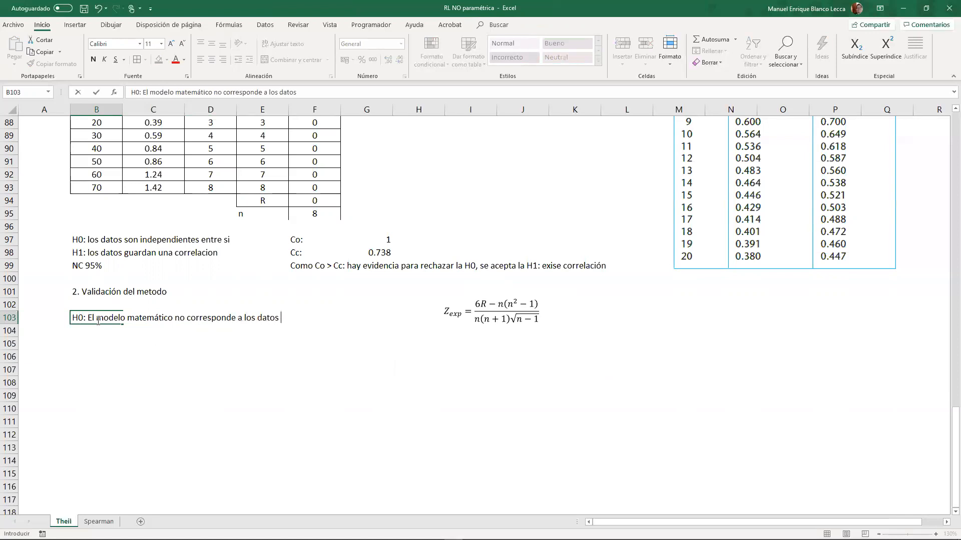
text(obtenidos)
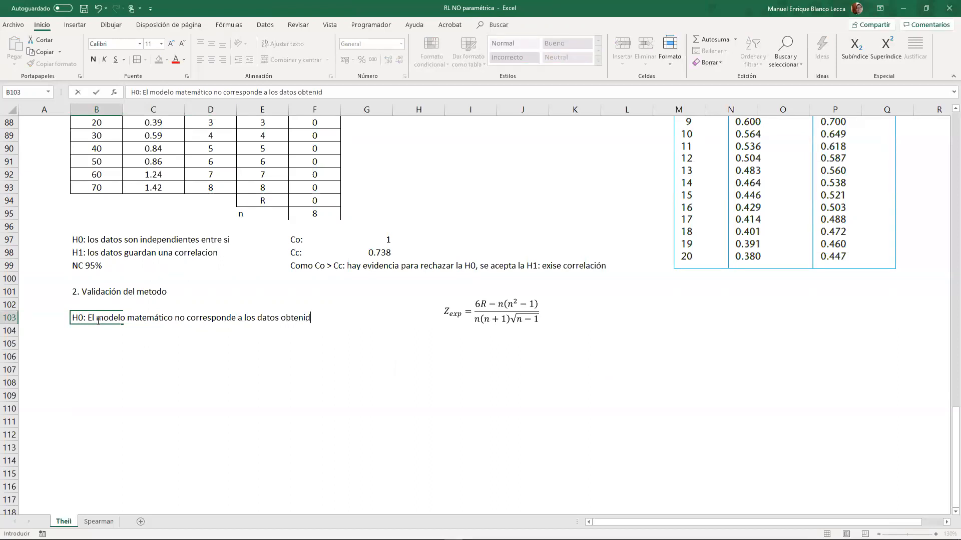
key(Return)
- Enter the alternative hypothesis "H1: El modelo matemático es adecuado a los datos obtenidos" in B104
text(H1:)
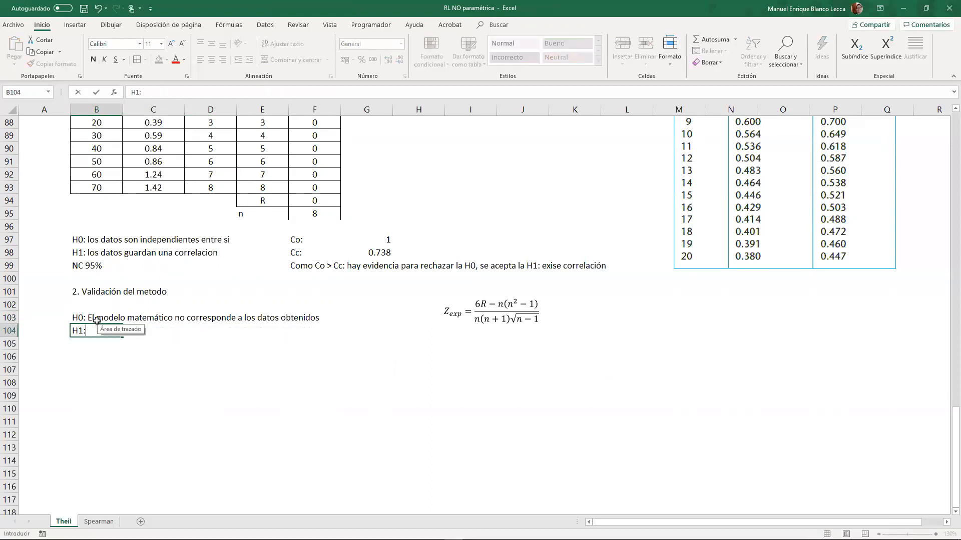
text( <rel)
key(BackSpace)
key(BackSpace)
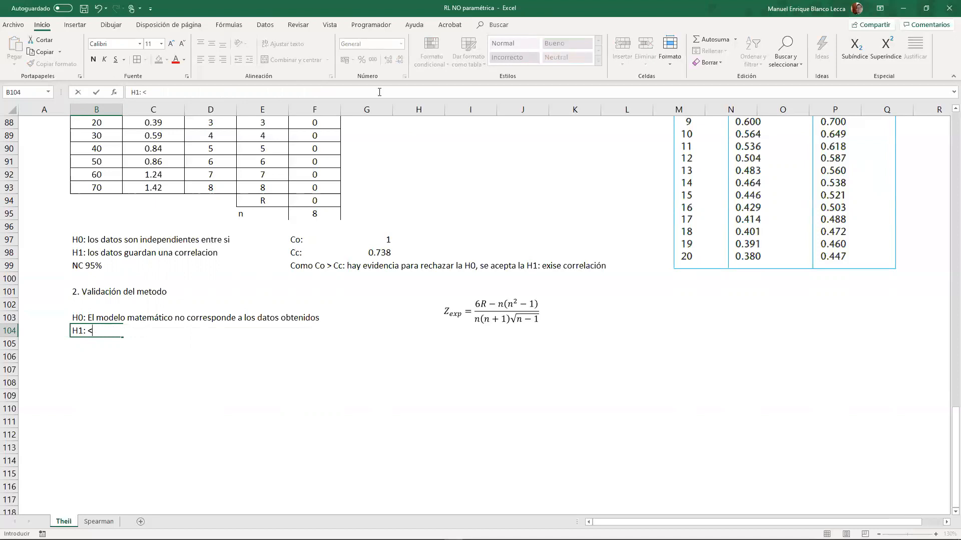
key(BackSpace)
text(El modelo mn atem)
key(BackSpace)
key(BackSpace)
key(BackSpace)
key(BackSpace)
key(BackSpace)
key(BackSpace)
text(atemártico)
key(BackSpace)
key(BackSpace)
key(BackSpace)
key(BackSpace)
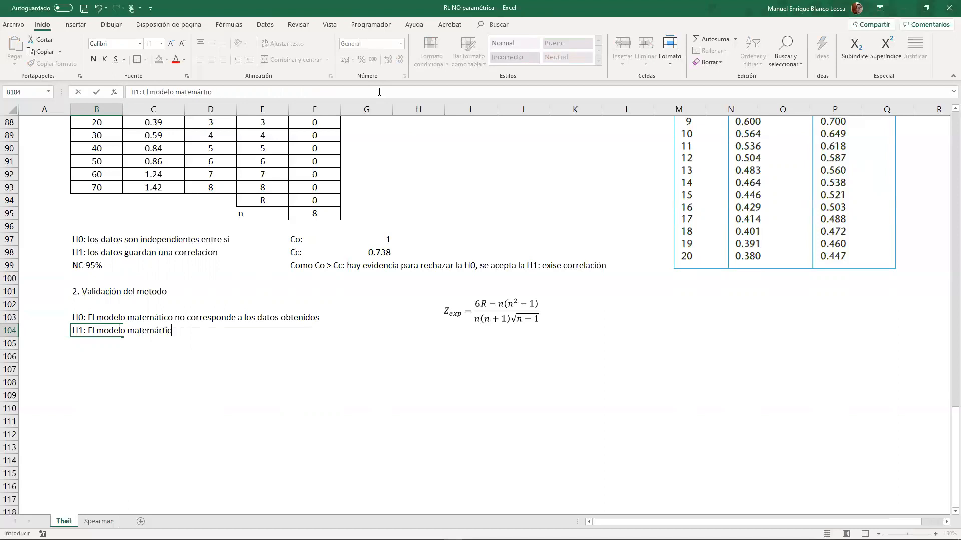
key(BackSpace)
text(tico es adecudo a los datos obtenidos)
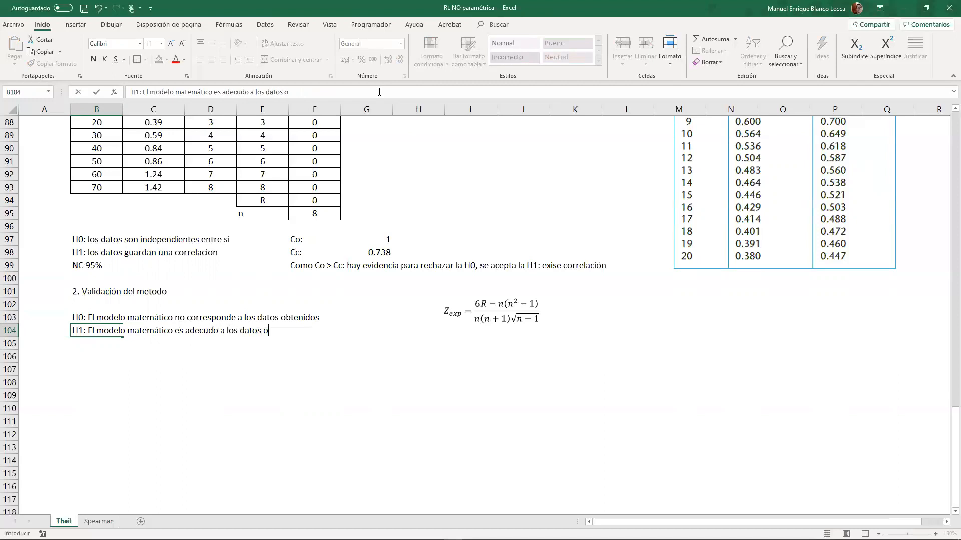
key(F2)
text(a)
key(Return)
- Enter the confidence level "NC 95%" in B105, below the hypotheses
text(NC 95)
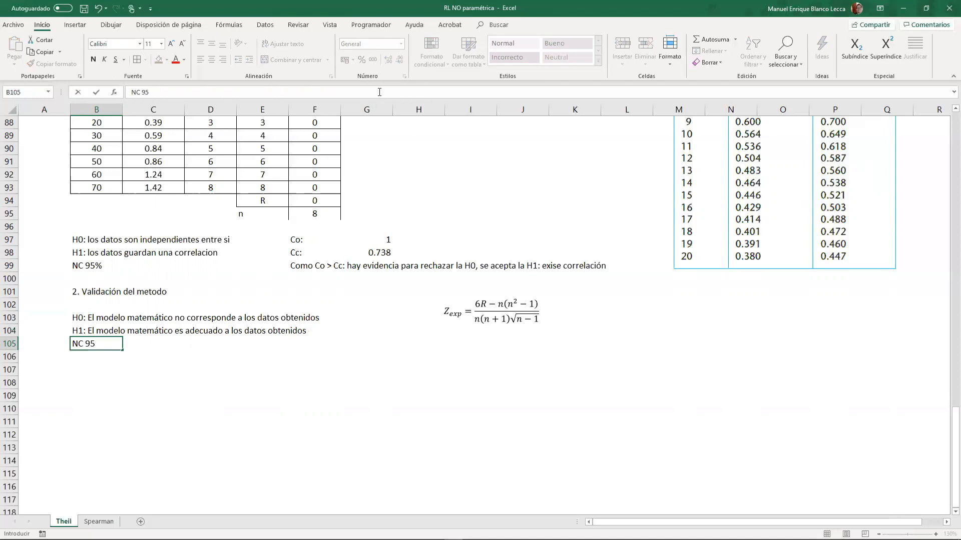
text(%)
key(Return)
key(Return)
- Enter the label "Zexp =" in B107, without any part of the calculation in that cell
text(Z)
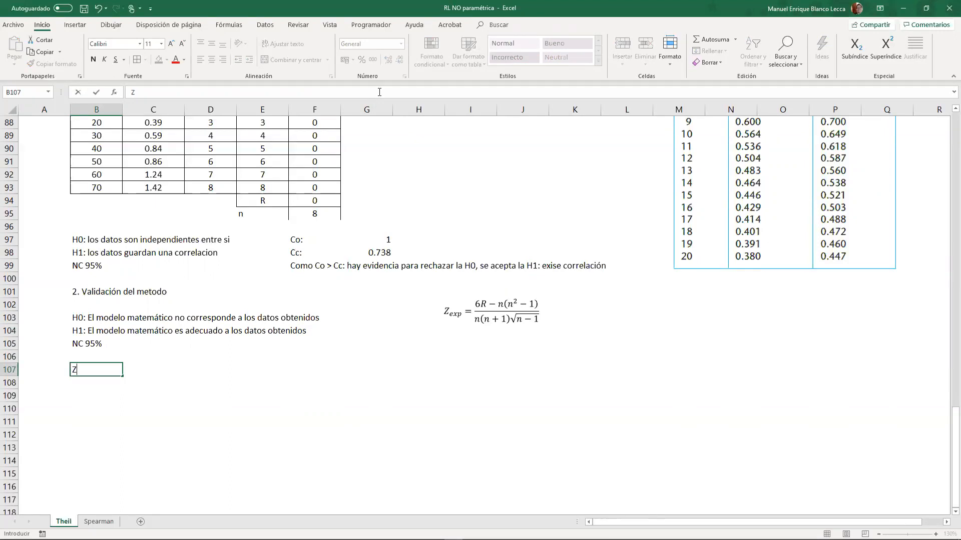
text(exp = (6*)
click(315, 203)
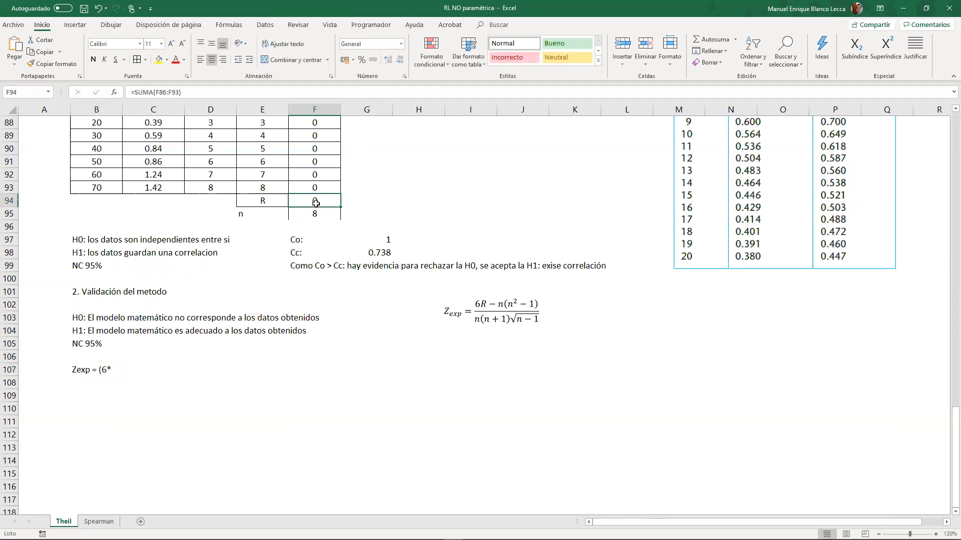
click(103, 372)
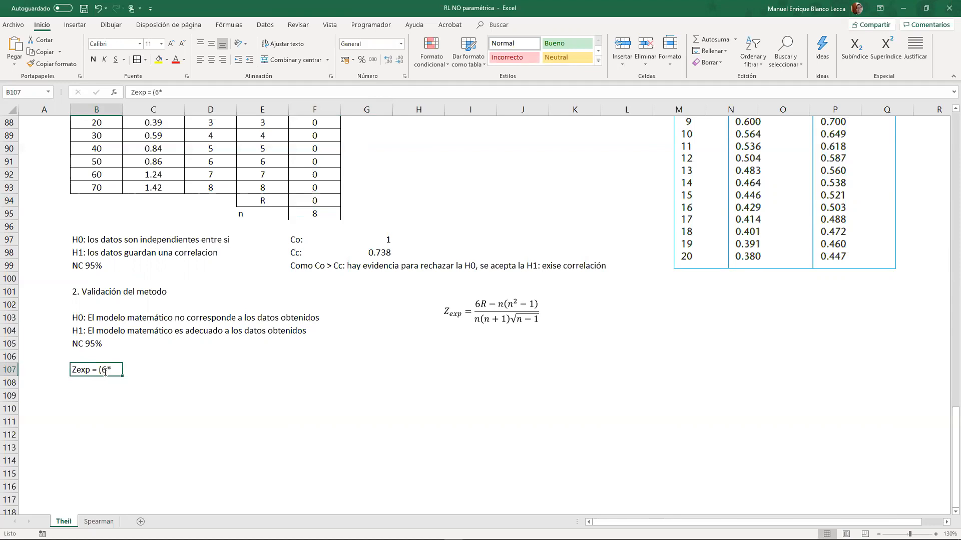
double_click(105, 372)
key(BackSpace)
key(BackSpace)
key(BackSpace)
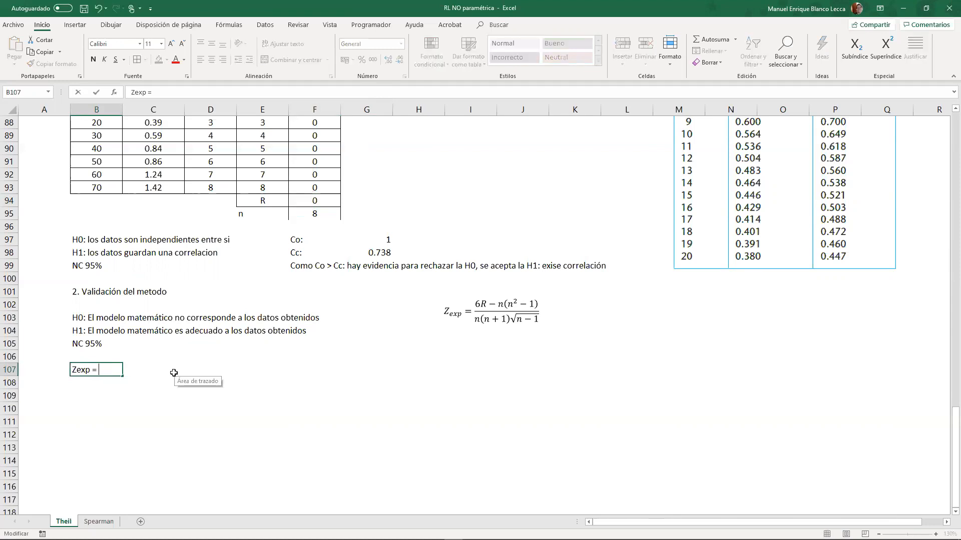
- Start the Zexp formula in C107 with the numerator (6*F94-F95*(F95^2-1)), taking R and n from the table
click(174, 372)
text(+)
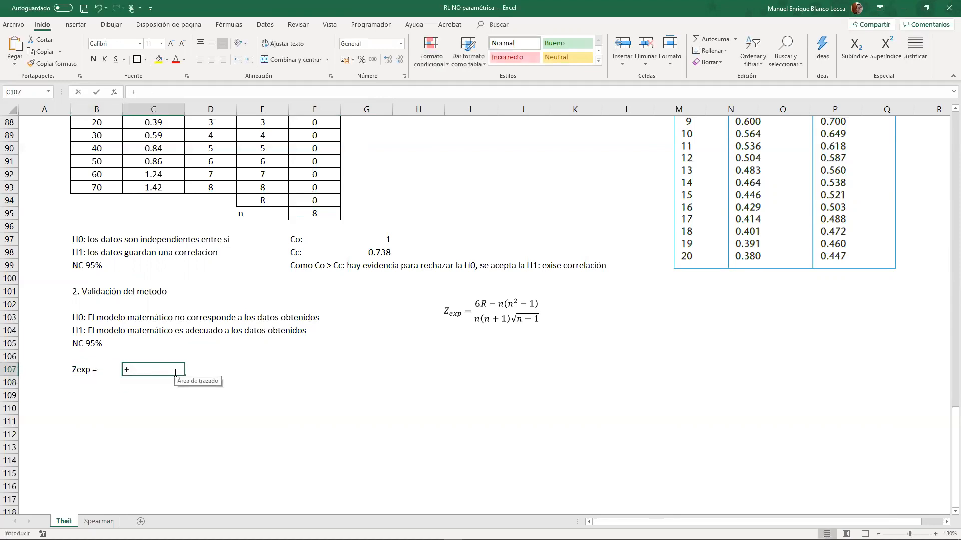
text(()
text(())
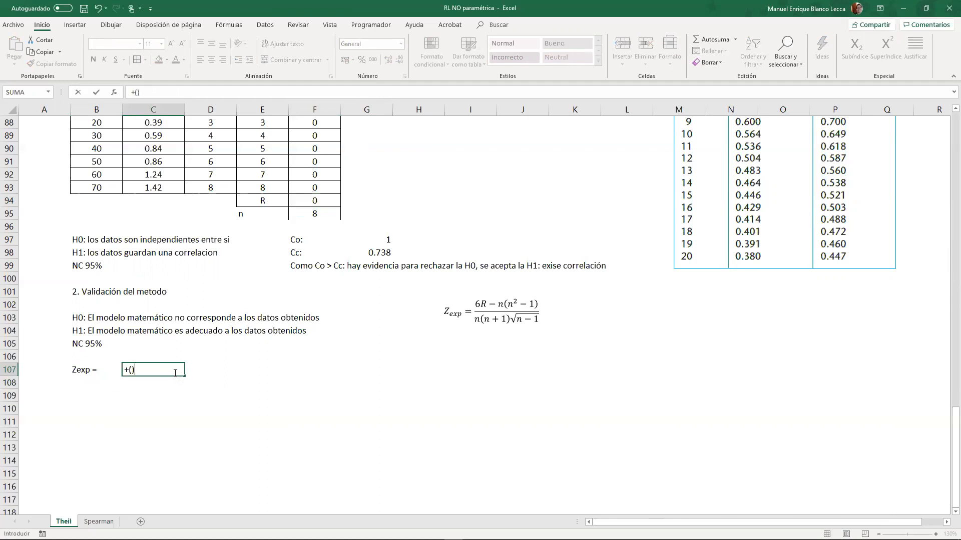
text(6*)
click(313, 199)
text(-)
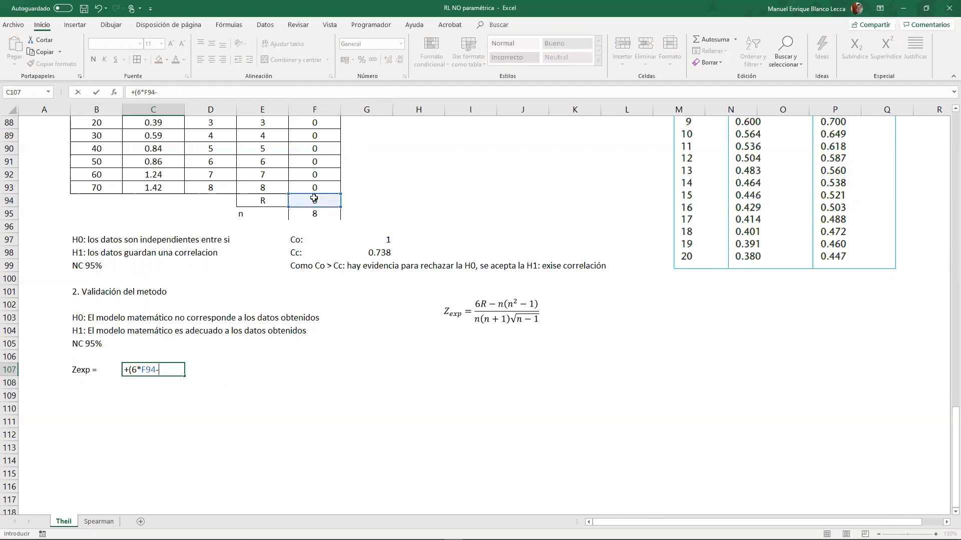
click(323, 211)
text(*)
click(323, 210)
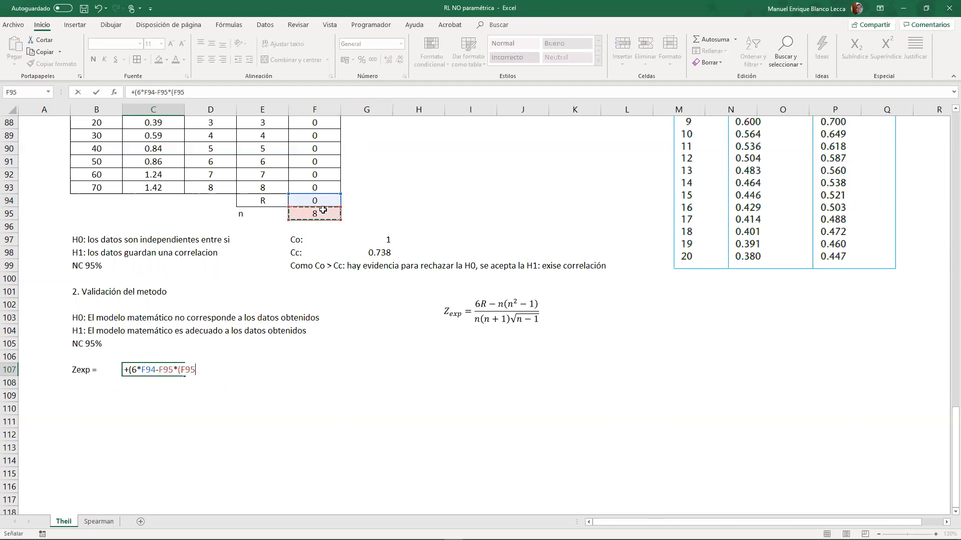
text(^2-1))/()
- Complete the Zexp formula in C107 by dividing by the denominator (F95*(F95+1)*RAIZ(F95-1))
click(322, 211)
text(*()
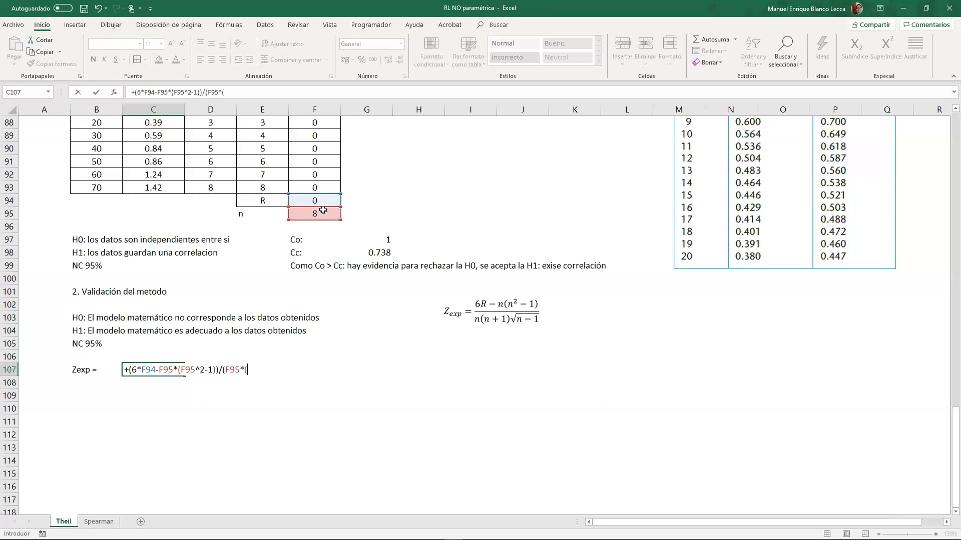
click(323, 210)
text(+1)
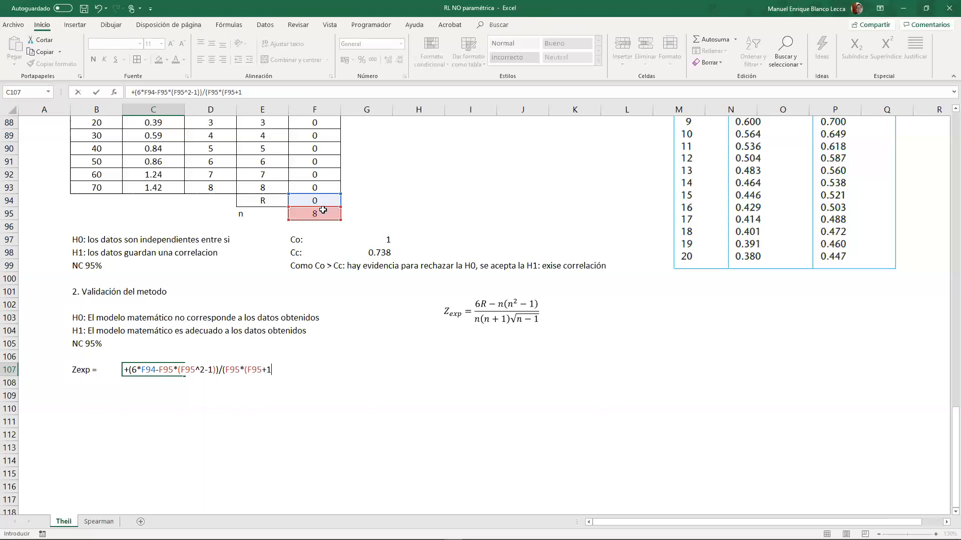
text()*RAIZ()
click(323, 211)
text(-1))
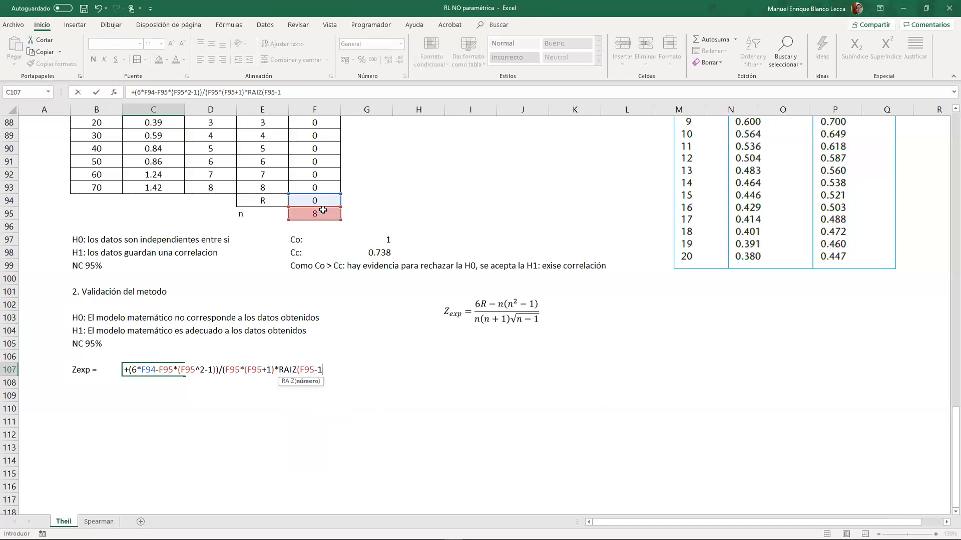
text())
key(Return)
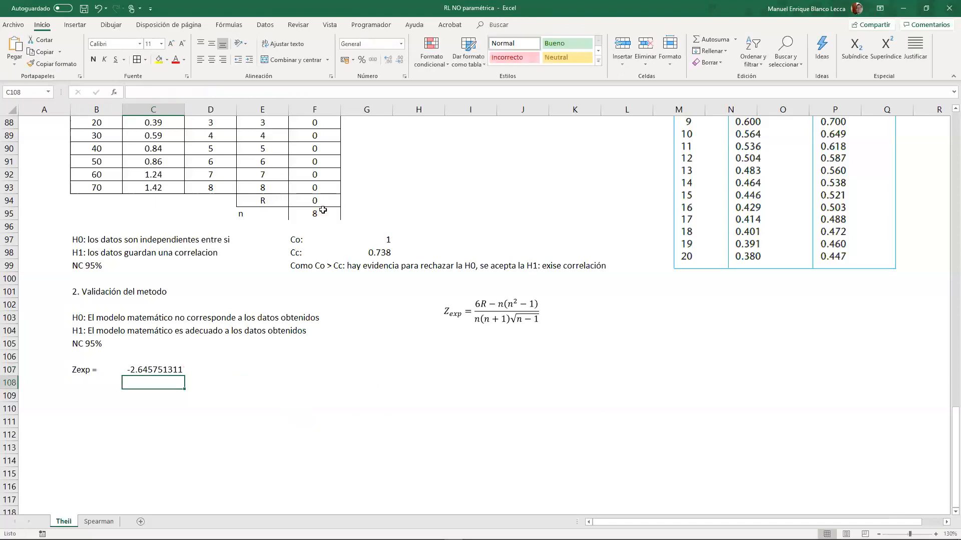
click(151, 370)
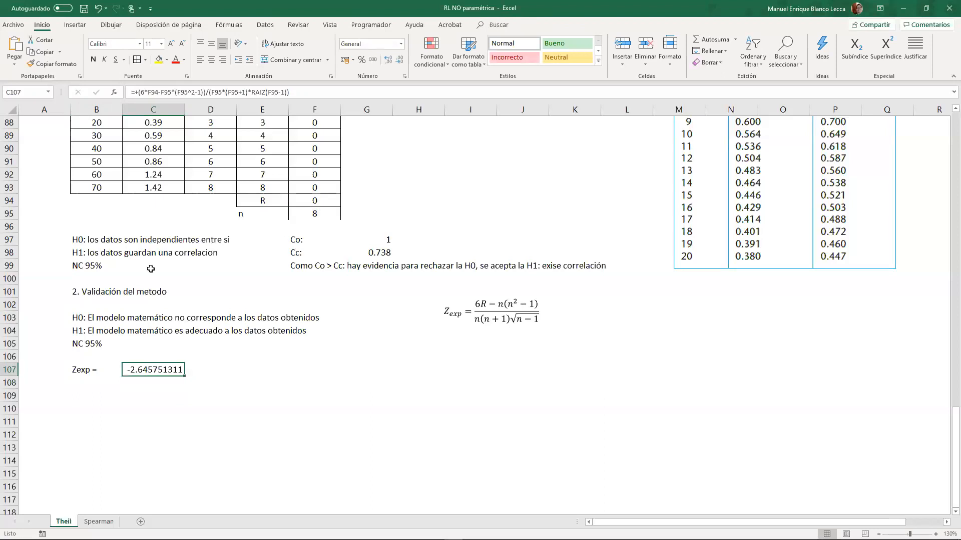
- Enter the label "Zteo =" in B108, below the Zexp label
click(99, 384)
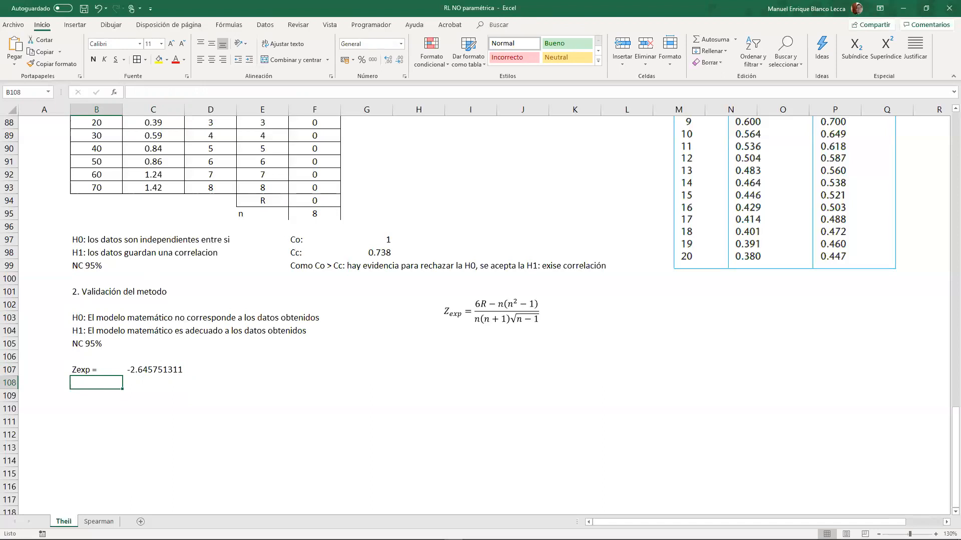
text(Zexp =te)
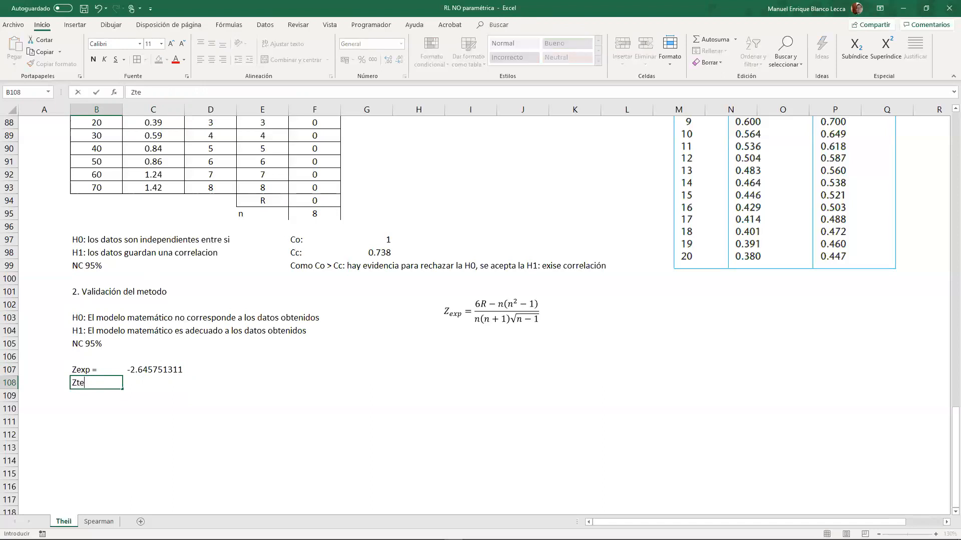
text(o =)
key(Return)
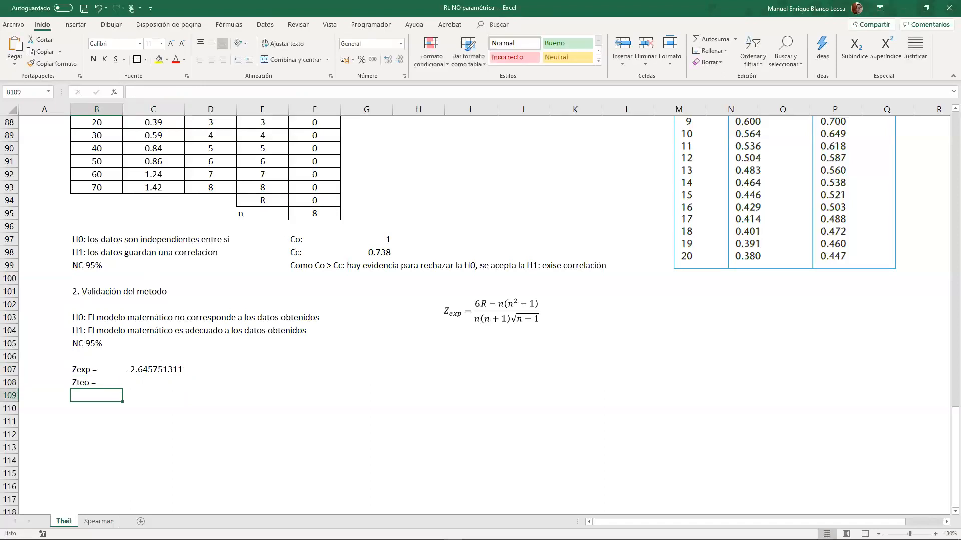
- Paste the copied reference formula "Z1-α/2 =distr.norm.estand.inv(NC)" into I106, below the Zexp equation
key(alt+Tab)
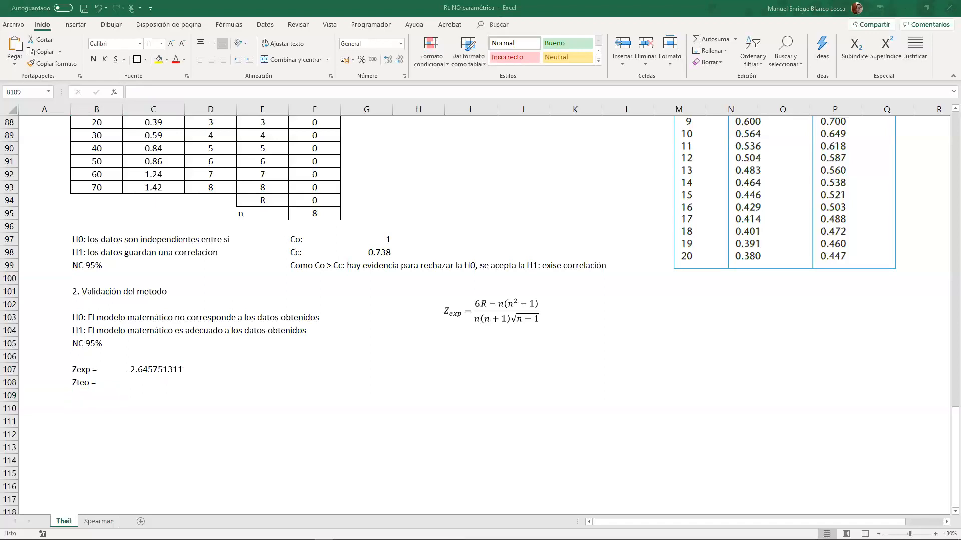
key(alt+Tab)
click(460, 354)
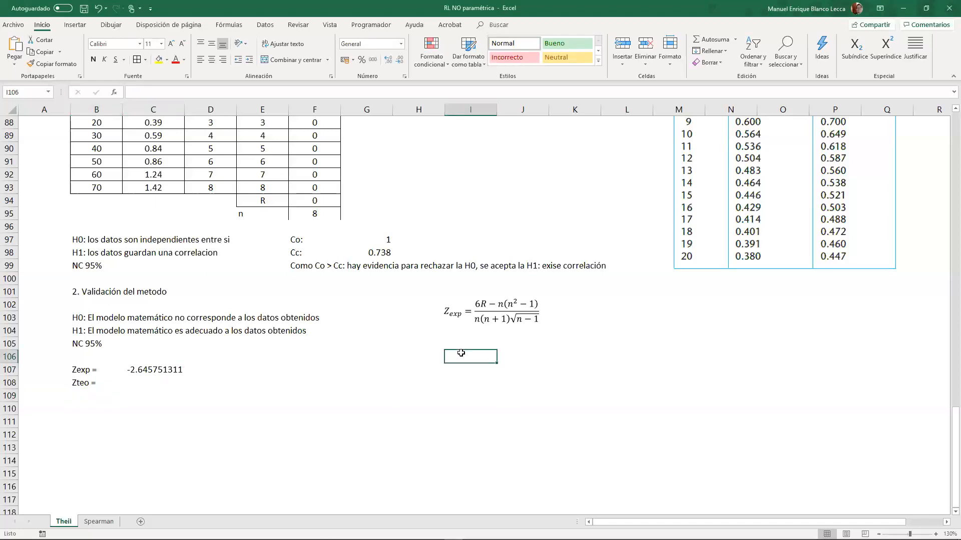
text(Z1-α/2 =distr.norm.estand.inv(NC))
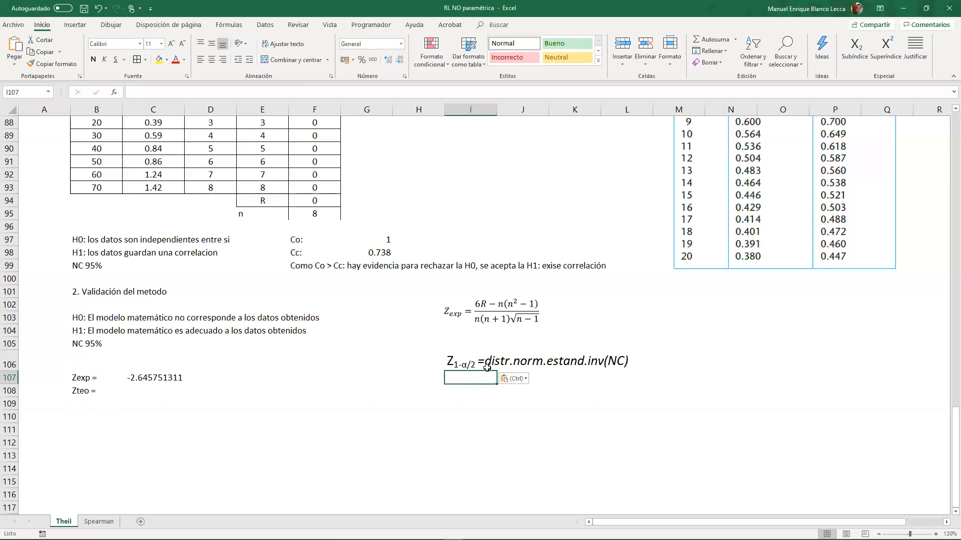
- Calculate Zteo in C108 with DISTR.NORM.ESTAND.INV(0.05)
click(261, 386)
click(159, 389)
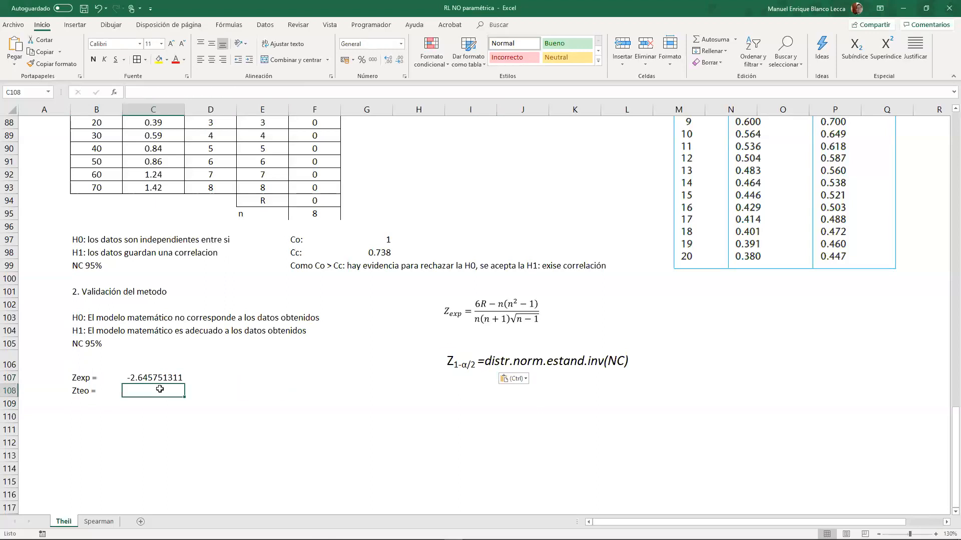
text(+distr)
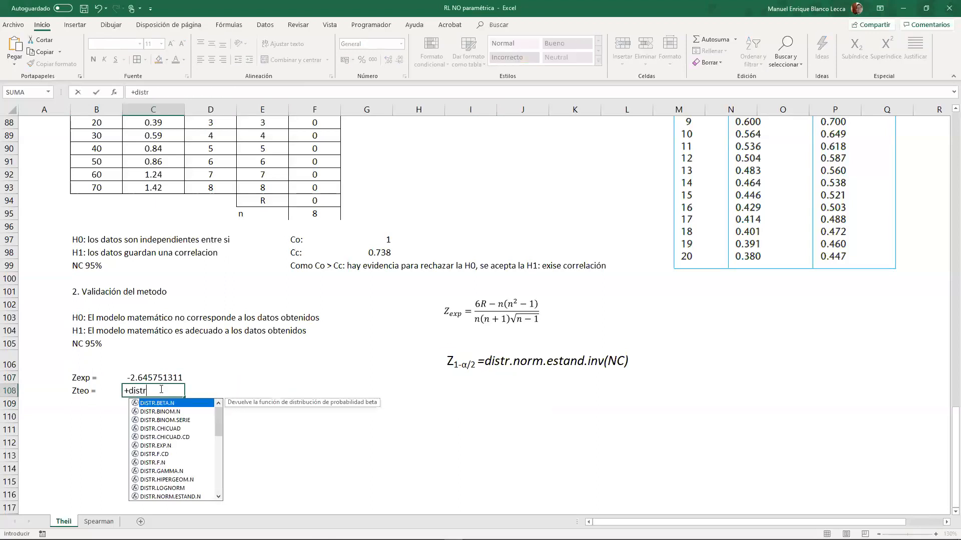
text(.norm)
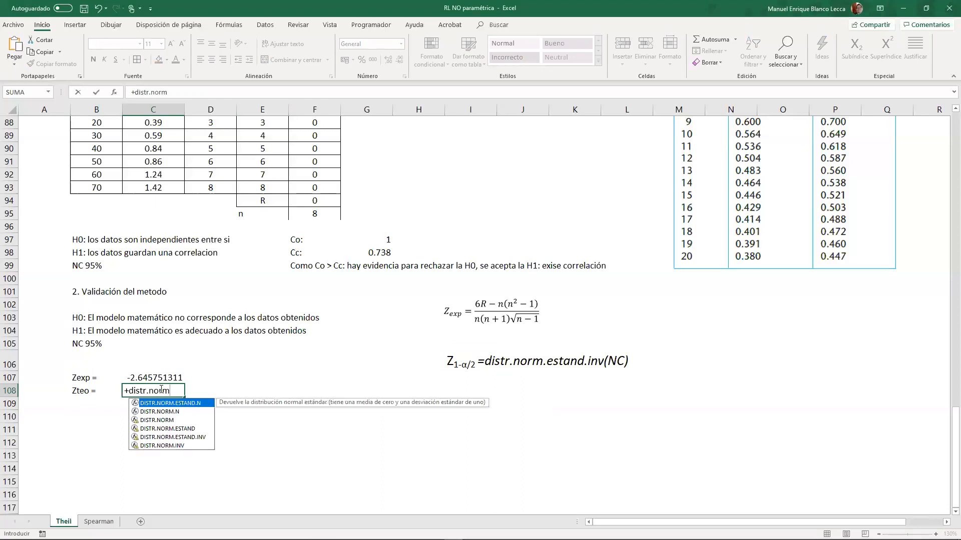
key(Down)
key(Down)
key(Down)
key(Down)
key(Tab)
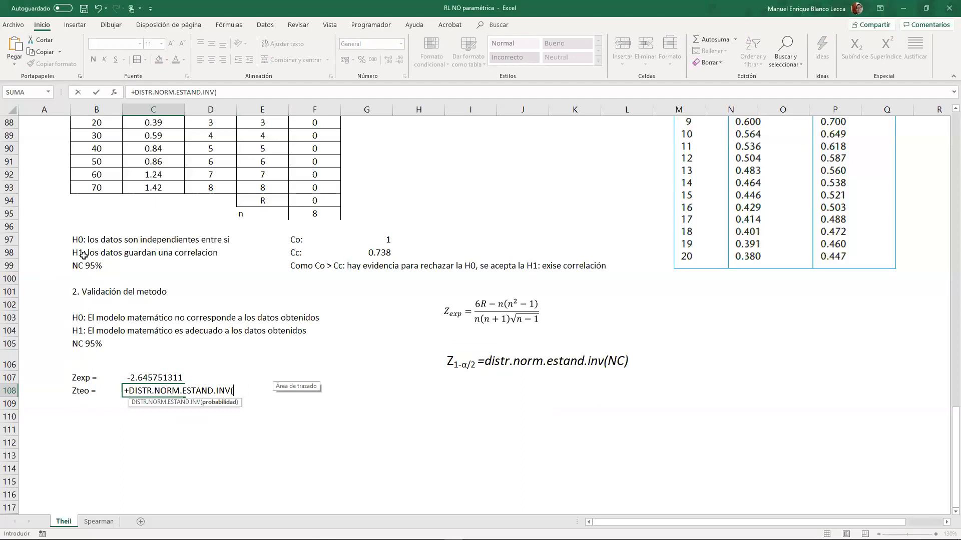
text(0.0)
text())
key(Return)
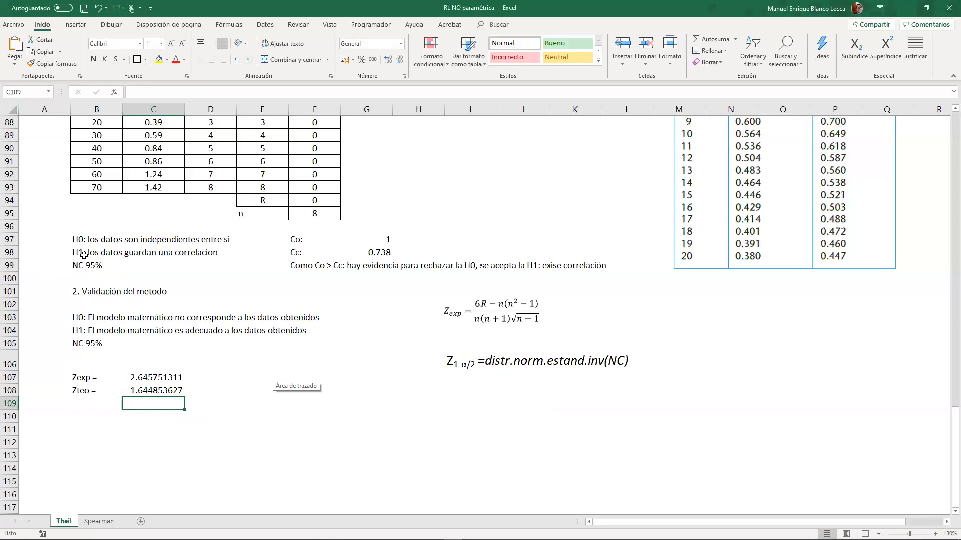
key(Down)
key(Down)
key(Down)
key(Right)
key(Right)
key(Up)
key(Up)
key(Up)
key(Up)
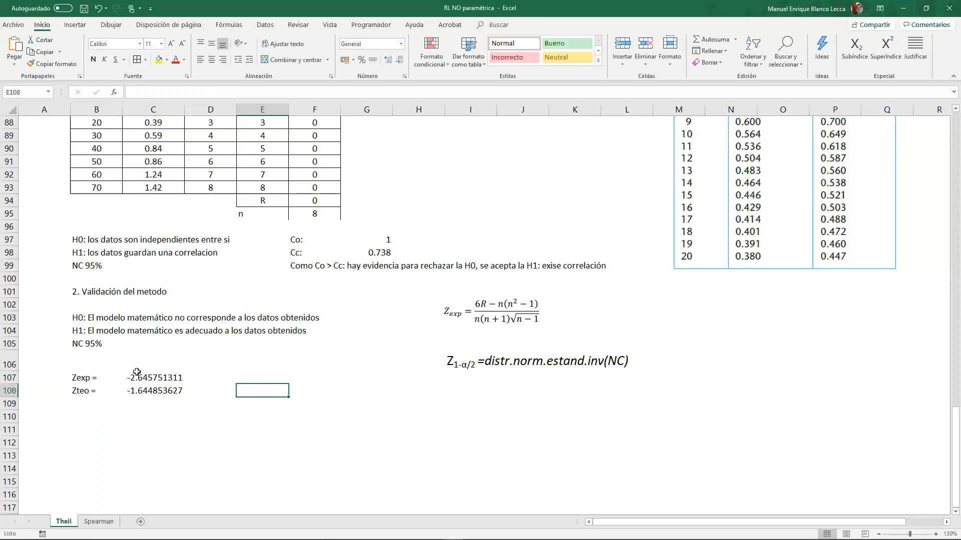
- Make Zexp positive by applying ABS to the numerator of the formula in C107
click(151, 380)
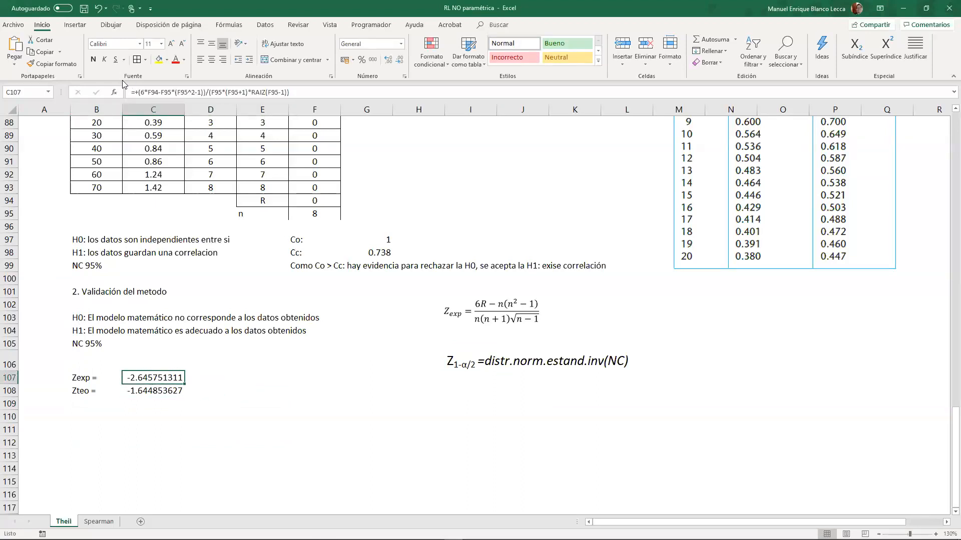
click(138, 94)
text(abs)
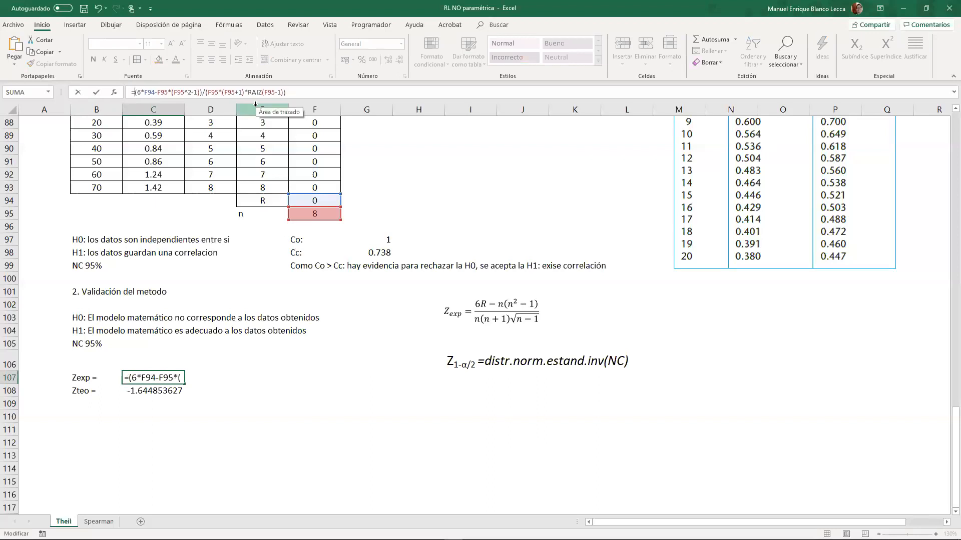
key(Return)
- Wrap the Zteo formula in C108 in ABS and accept the proposed formula correction
click(139, 92)
text(abs()
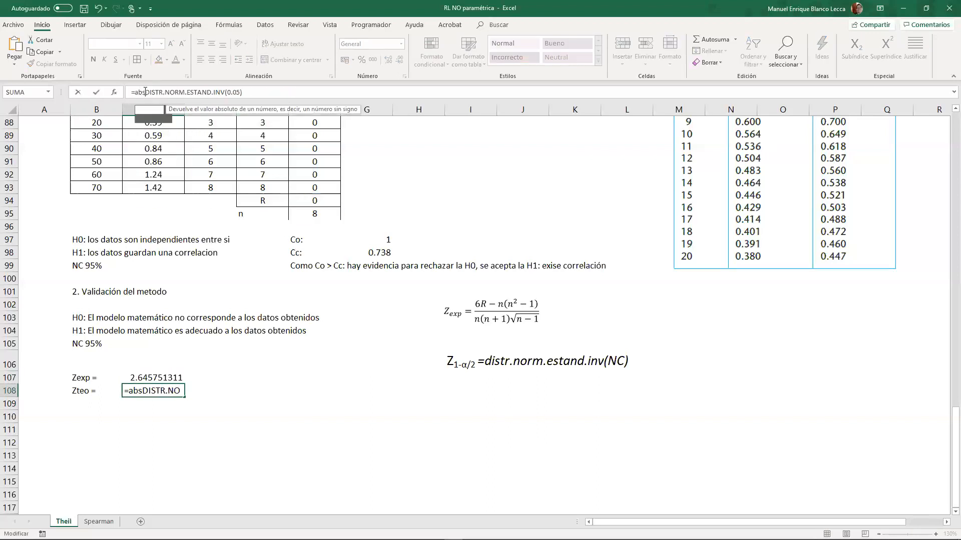
key(Return)
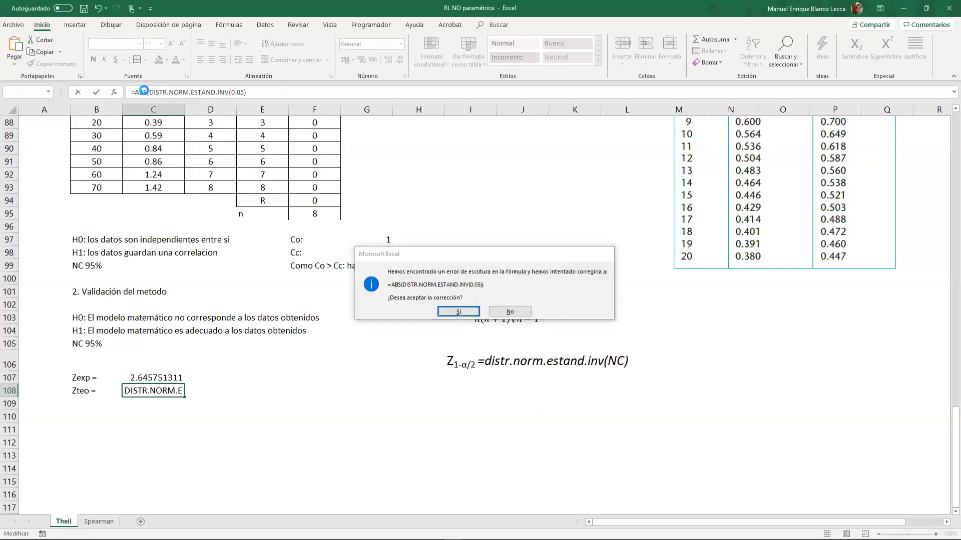
key(Return)
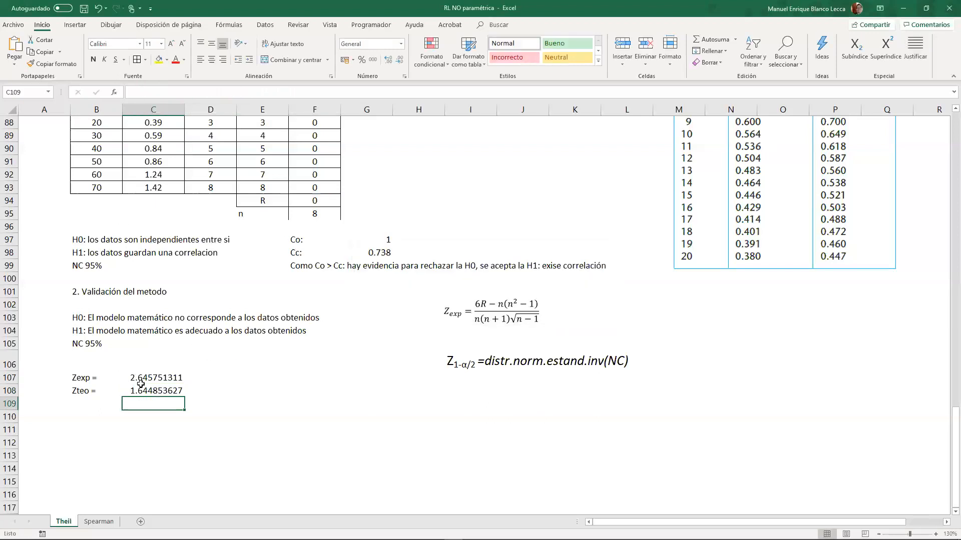
- Apply the comma number style with two decimals to the Zexp and Zteo values in C107:C108
drag(140, 382, 146, 391)
click(373, 59)
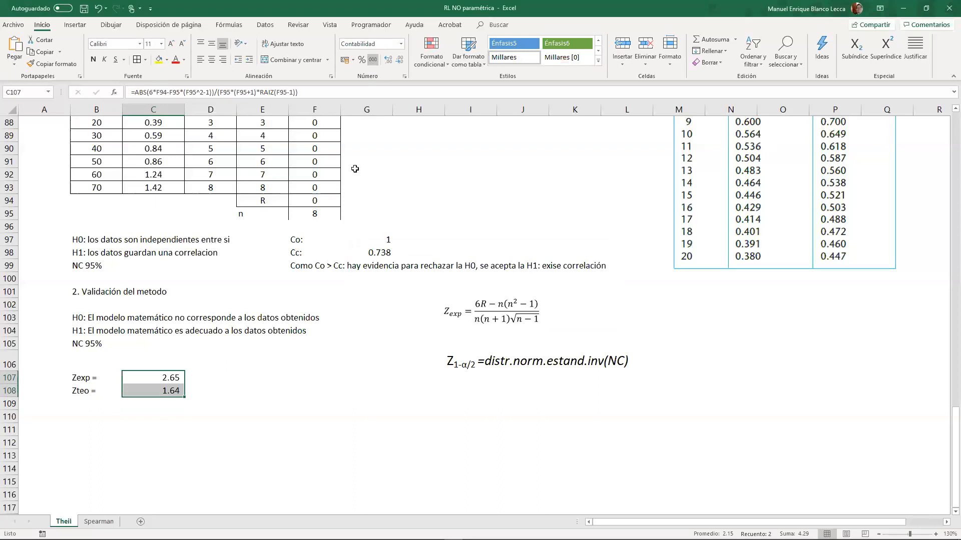
click(299, 381)
click(304, 392)
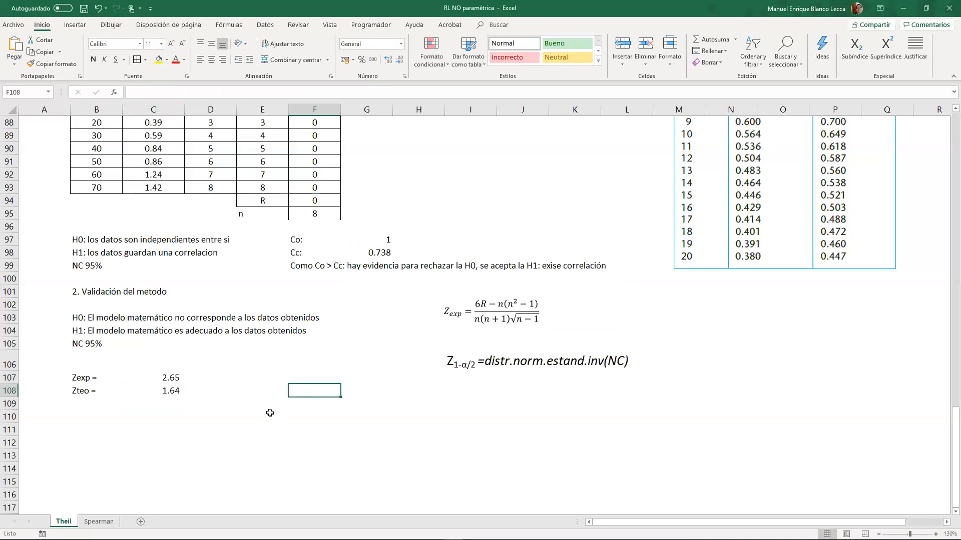
click(168, 379)
click(169, 391)
click(161, 379)
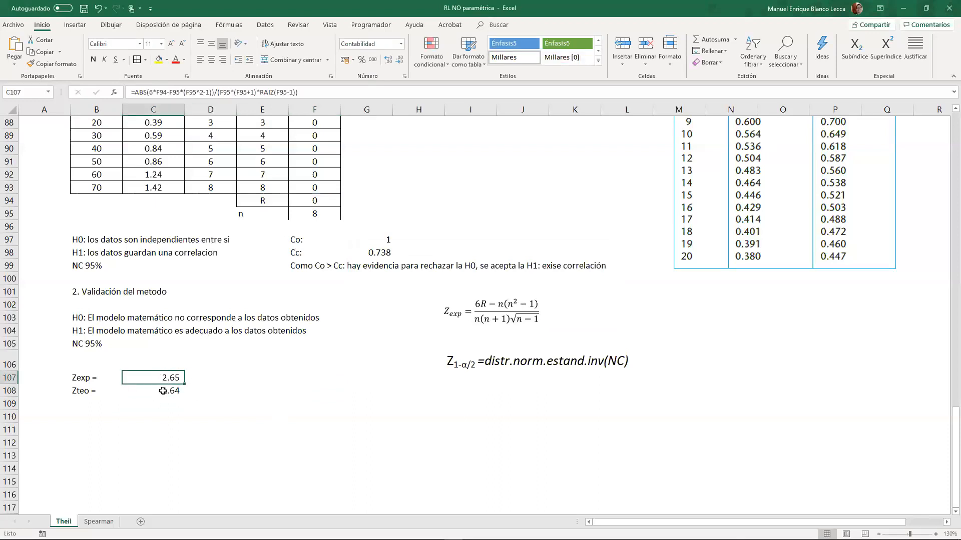
- Enter the conclusion "Zexp > Zteo: hay evidencias para rechazar la H0: se acepta la H1: el modelo es adecuado." in E108
click(271, 397)
text(Z)
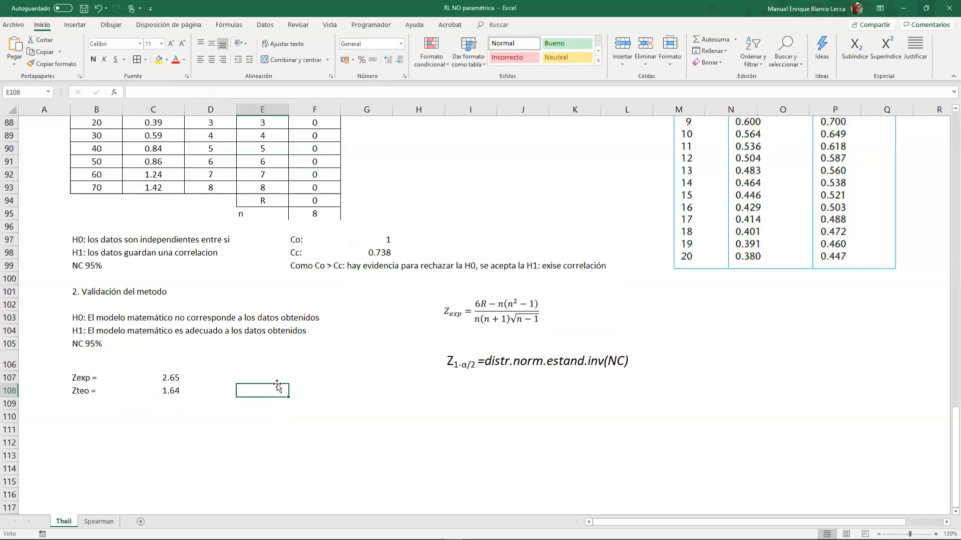
text(exp)
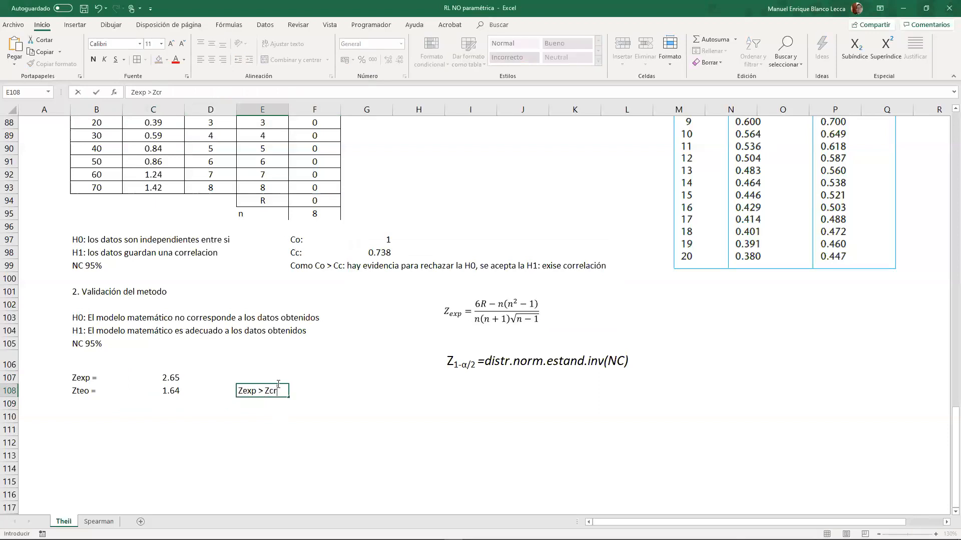
text( > Zteo: s)
key(BackSpace)
text(ha)
text(y evidencv)
text(as para re)
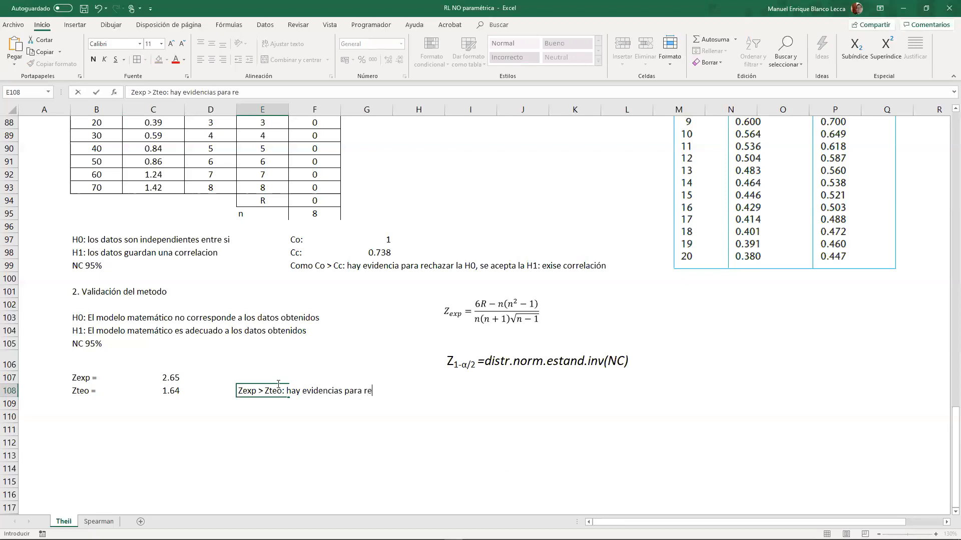
text(chazar la HG)
text(acepta)
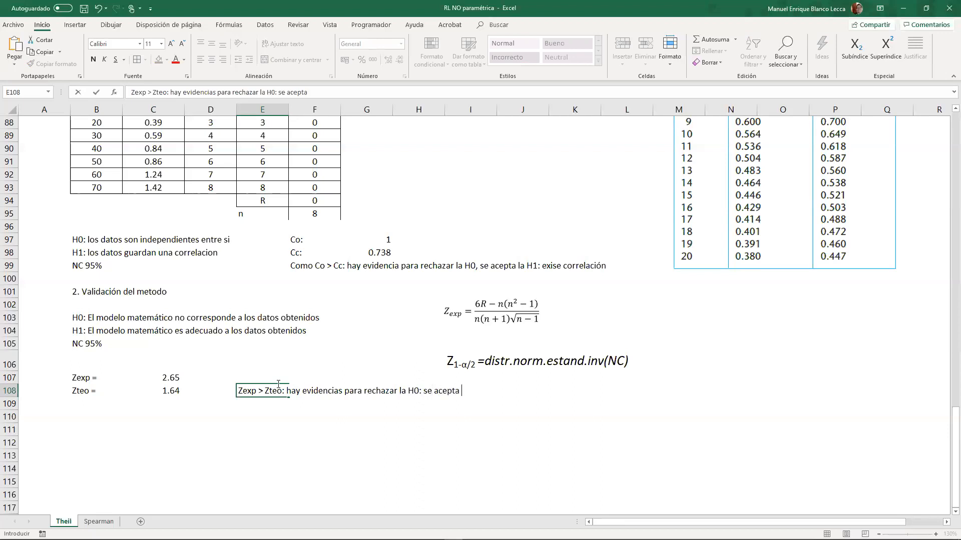
text(el modelk)
text( es adecuado.)
key(Return)
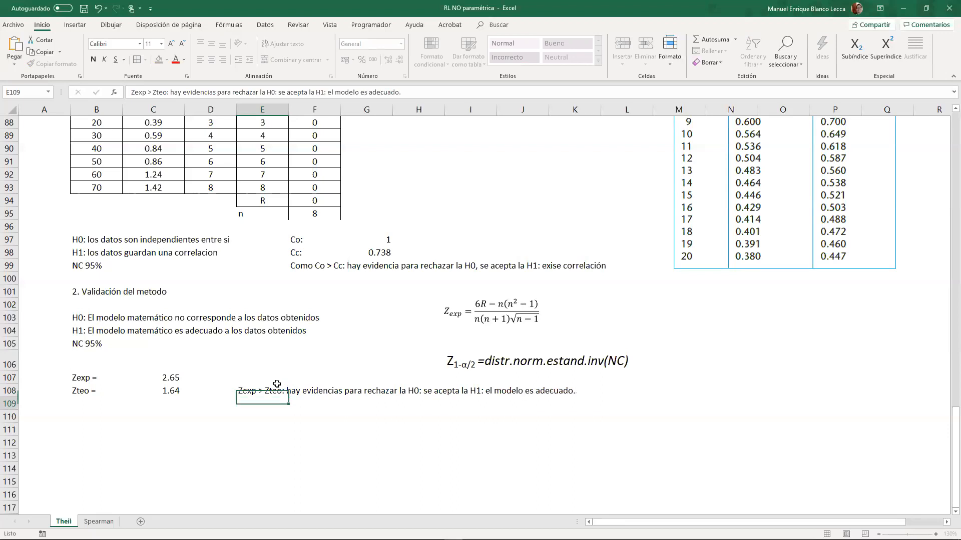
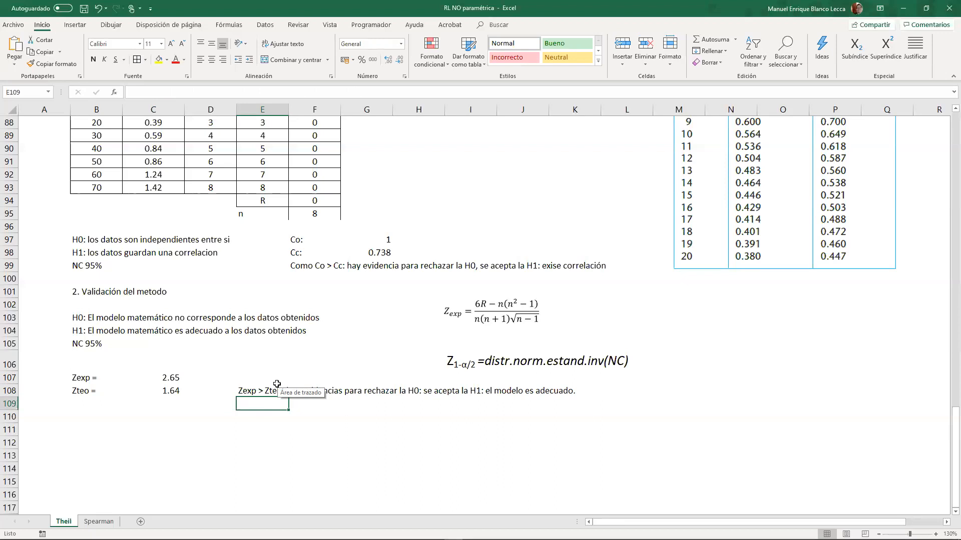
- Make the section headings in B101 ("2. Validación del metodo") and B83 ("1. Demostrar que existe correlación") bold
click(89, 295)
scroll(98, 275, up, 6)
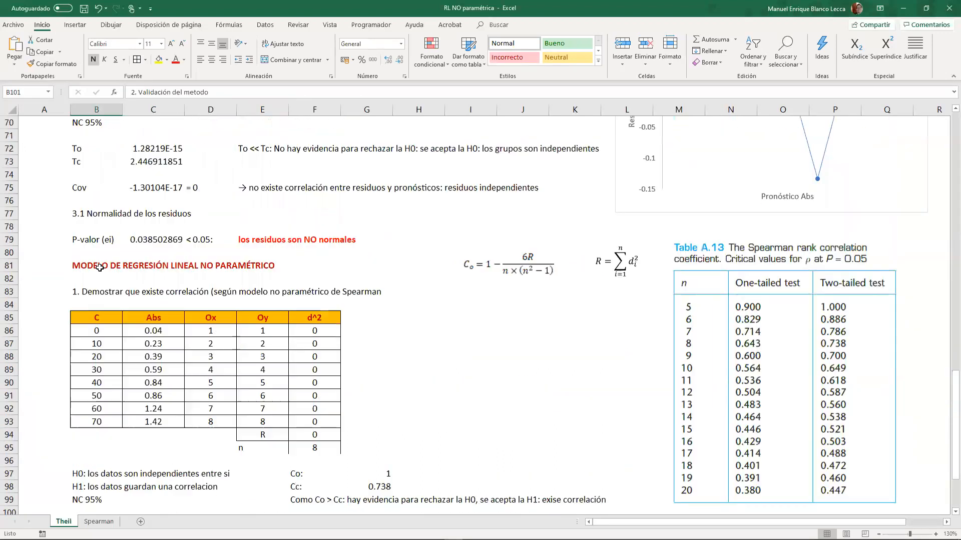
click(82, 293)
scroll(105, 306, down, 8)
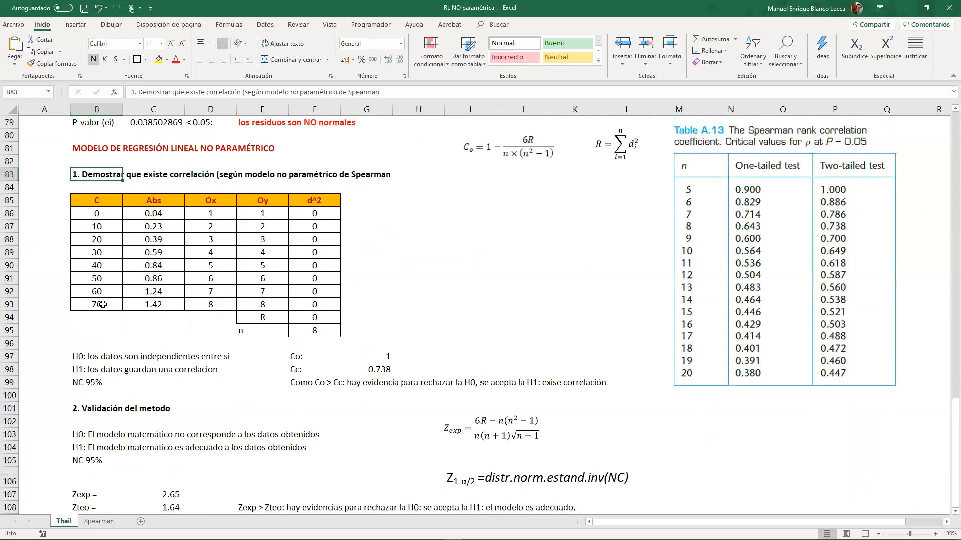
- Enter the heading "determinar el modelo matemático" in cell B110, below the Zteo row
click(109, 328)
click(110, 342)
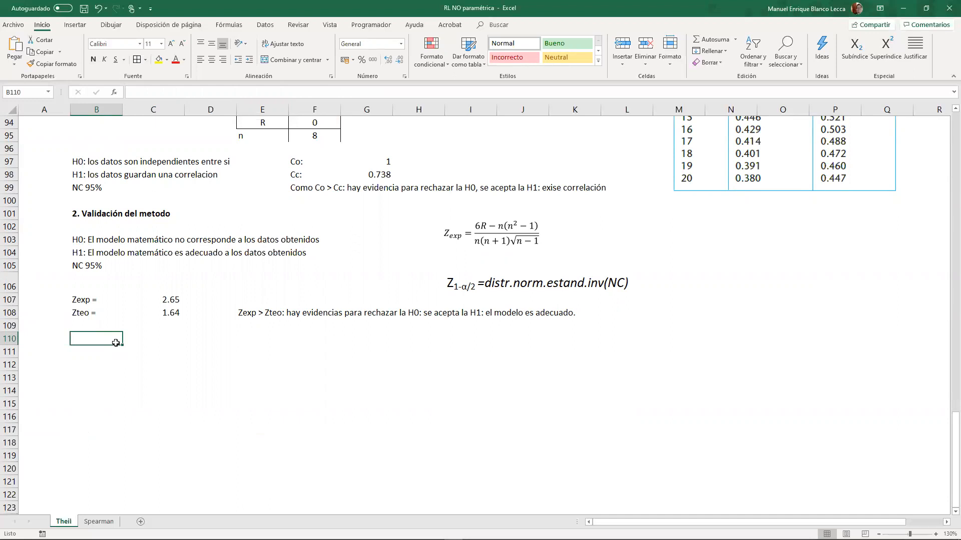
text(de)
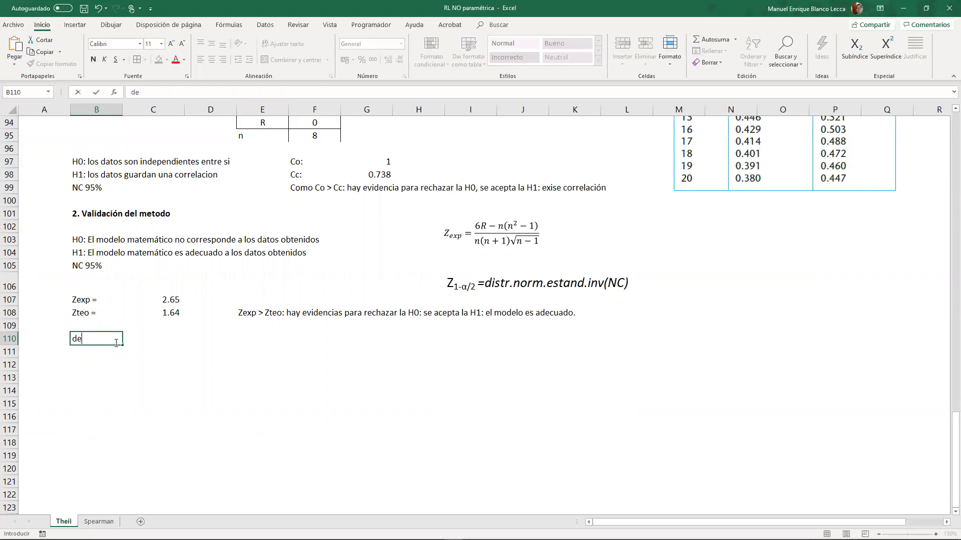
text(terminar el mo)
key(BackSpace)
text(modelo matemático)
key(Return)
key(Return)
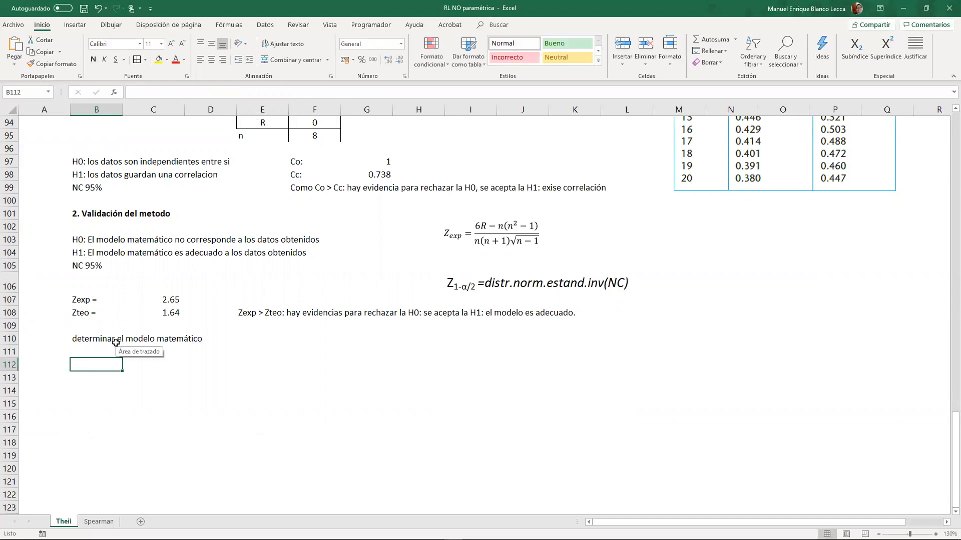
- Copy the C and Abs columns with their headers from B85:C93 to a new table starting at B112
scroll(157, 301, up, 6)
drag(116, 244, 165, 345)
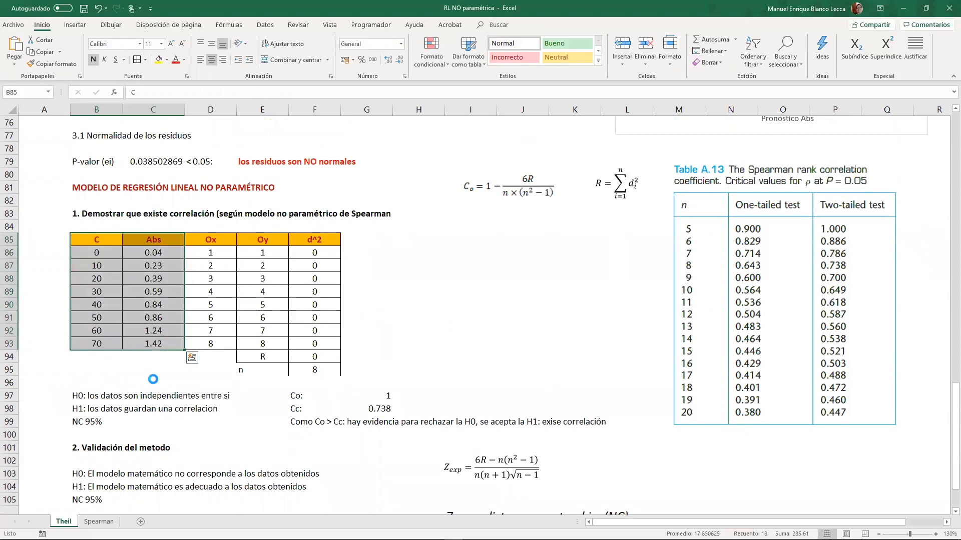
key(ctrl+c)
scroll(115, 398, down, 5)
scroll(115, 398, down, 1)
click(100, 369)
key(ctrl+v)
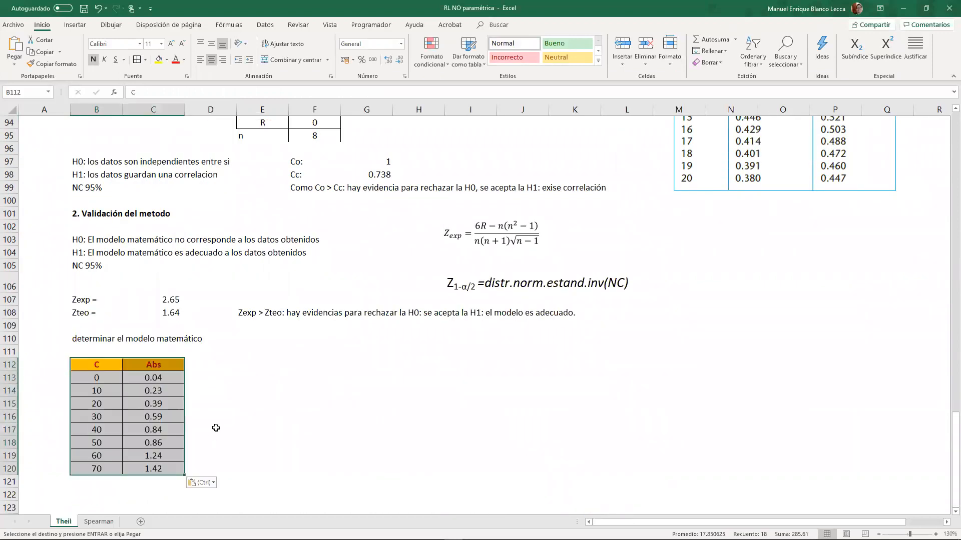
click(219, 429)
- Enter the title "Modelo de Theil" in cell E110 and make it bold
click(205, 369)
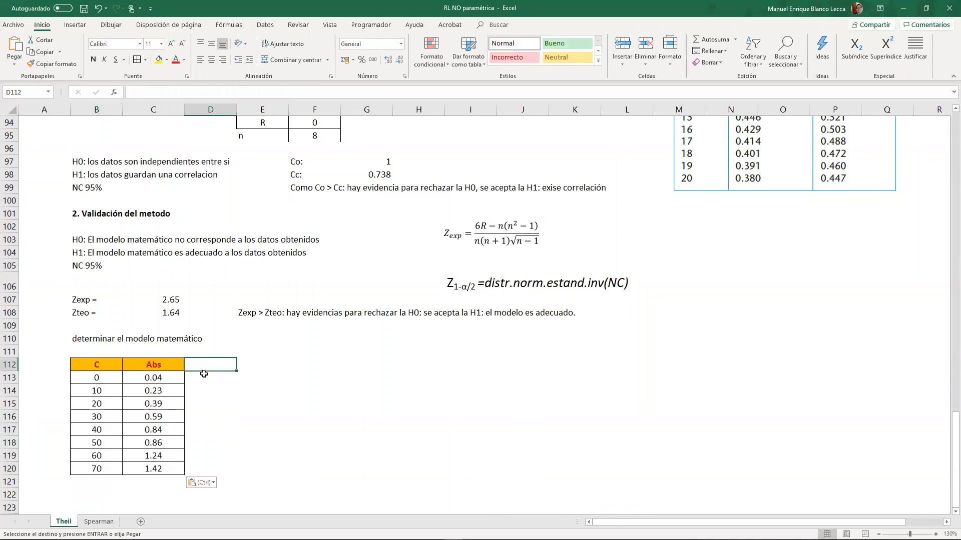
scroll(202, 376, down, 3)
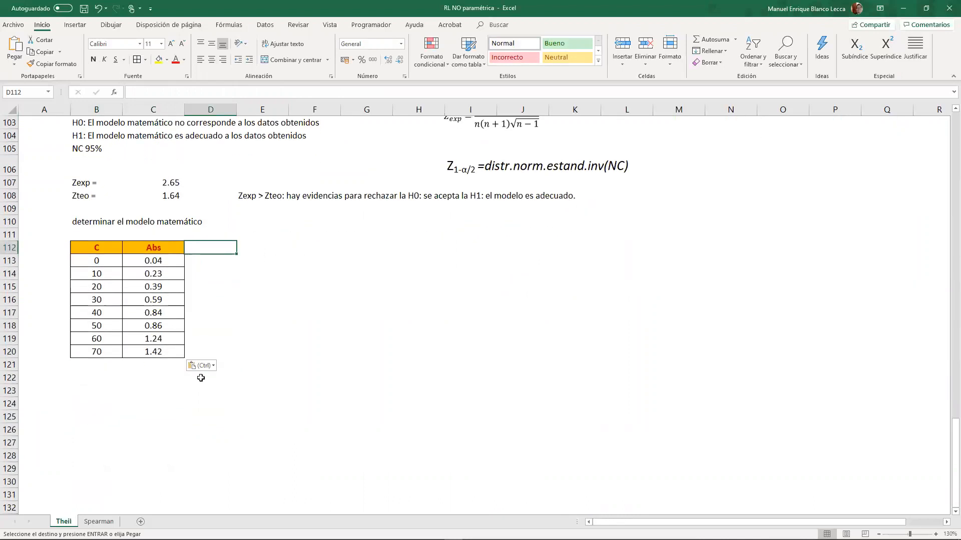
click(225, 222)
click(254, 223)
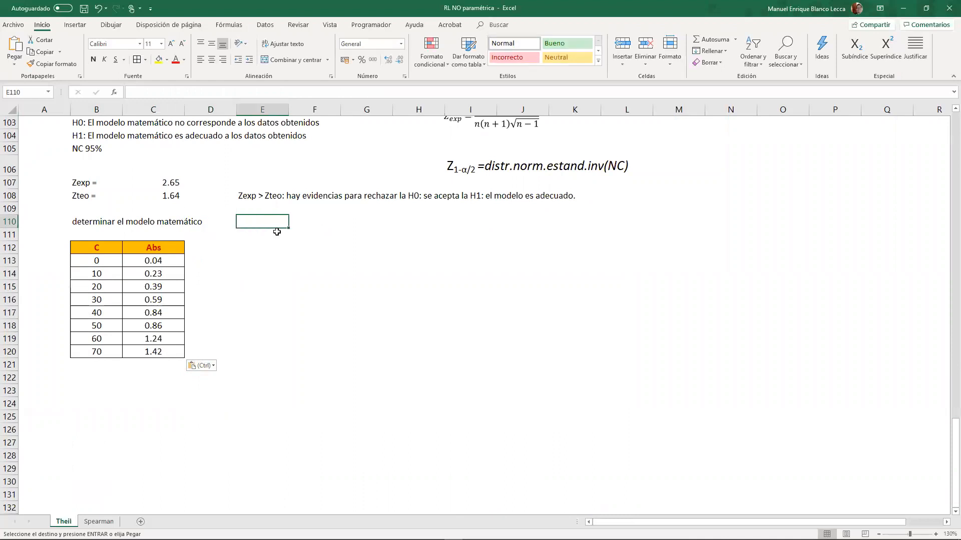
text(Modelo de Theil)
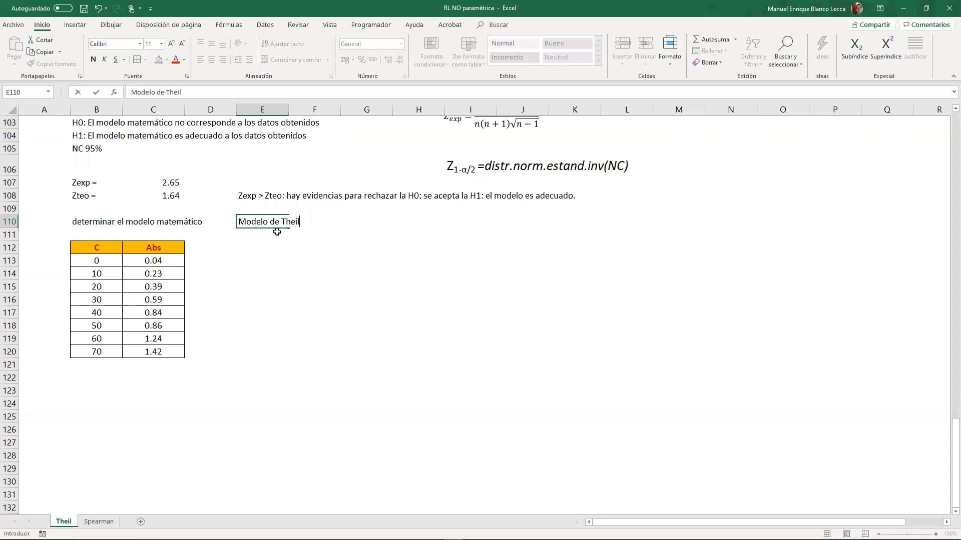
key(Return)
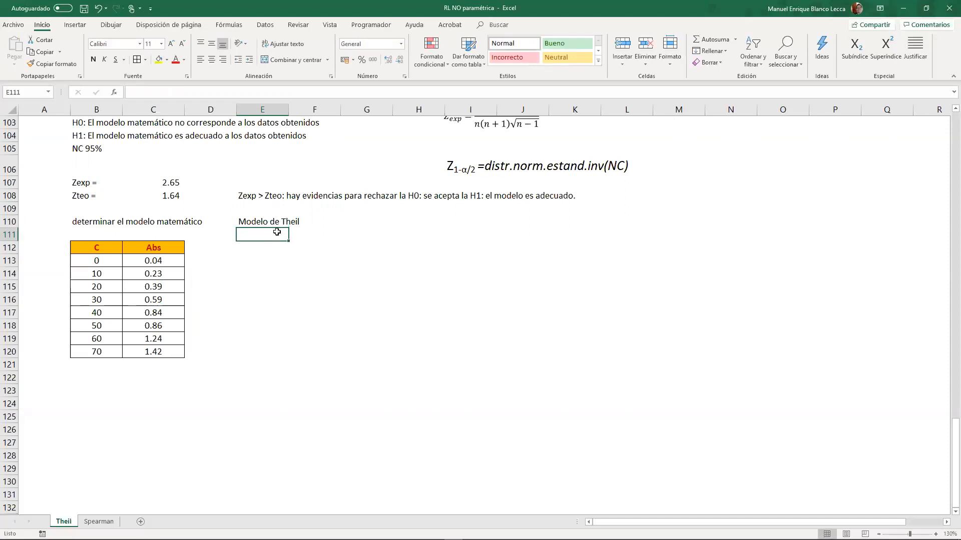
key(Up)
key(ctrl+n)
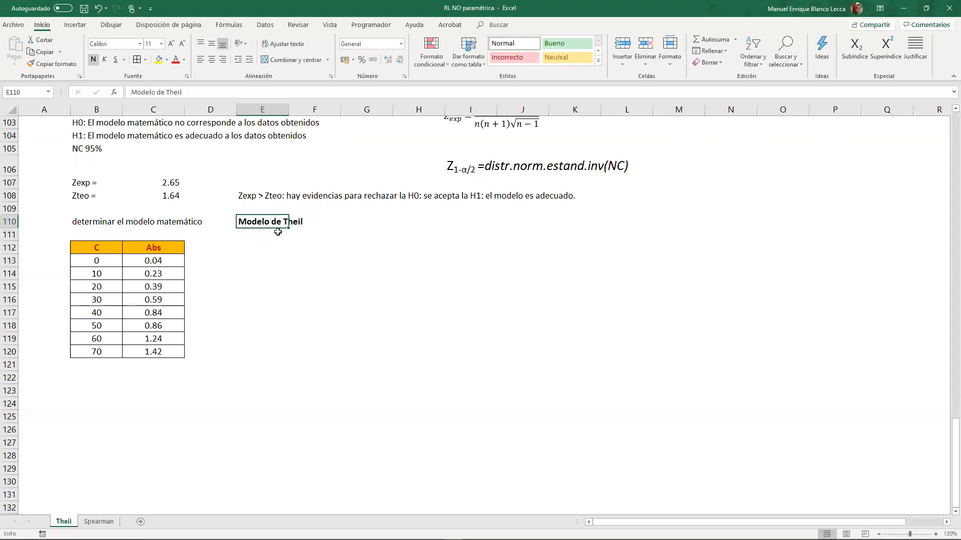
scroll(278, 232, up, 7)
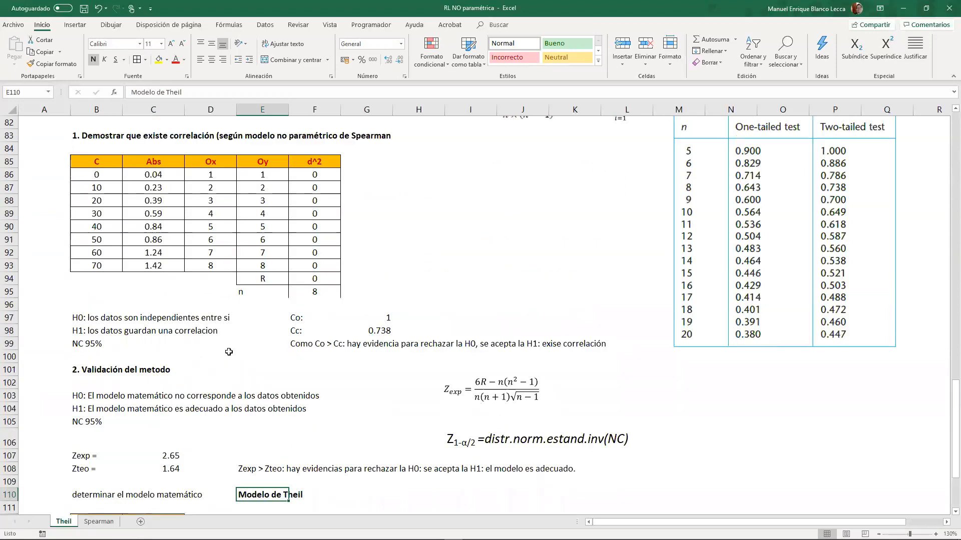
scroll(210, 251, up, 4)
scroll(379, 344, down, 4)
scroll(350, 350, down, 6)
click(248, 291)
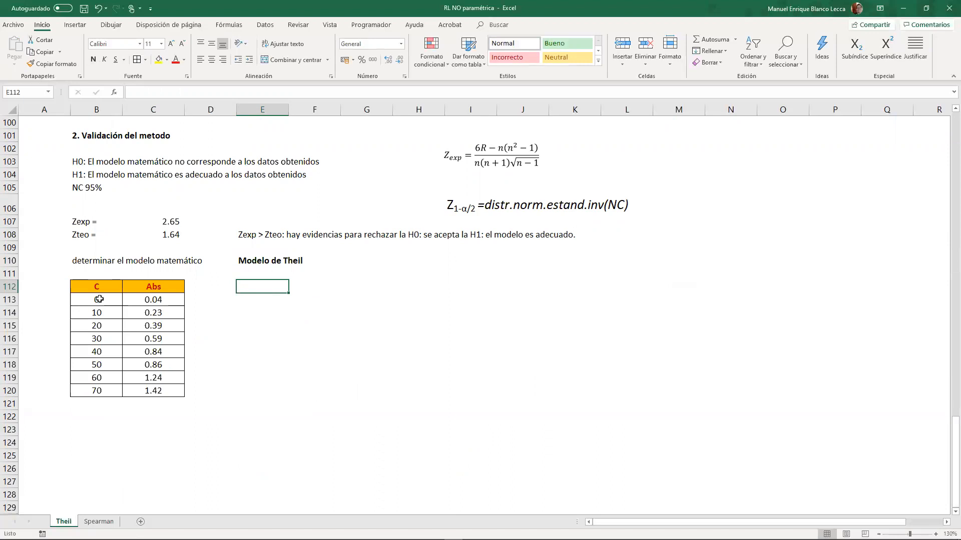
- Try splitting the copied data into halves with thick outside borders around B113:C116 and B117:C120, and undo both borders
drag(99, 300, 156, 396)
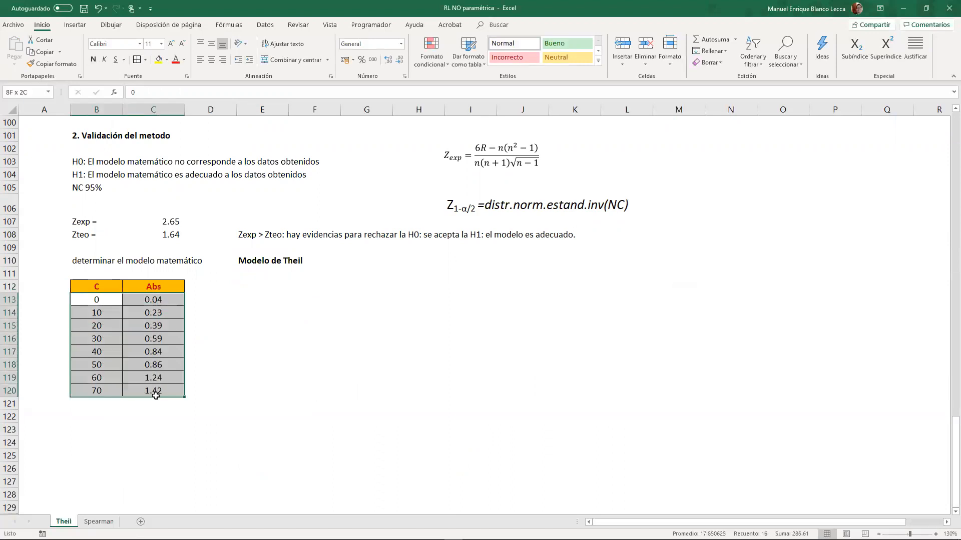
drag(108, 300, 100, 392)
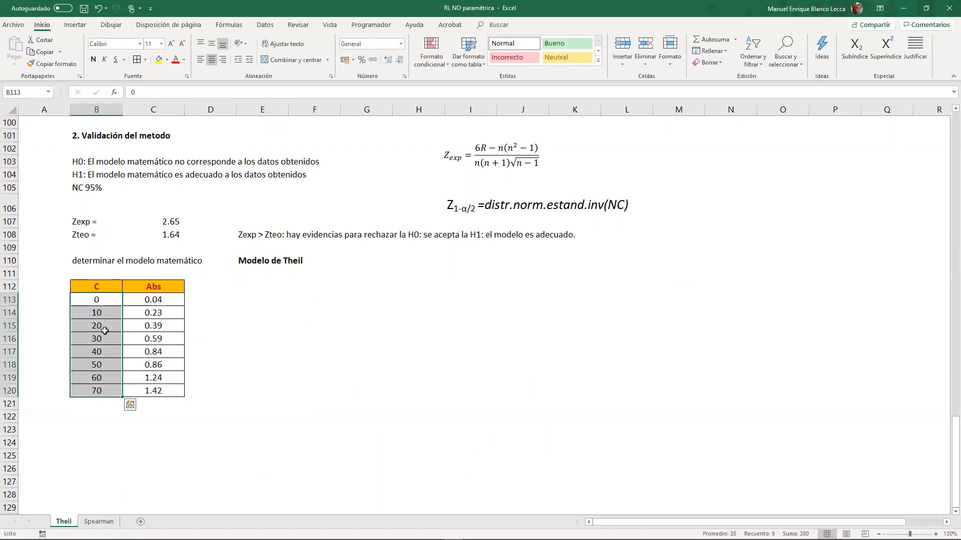
drag(104, 296, 150, 340)
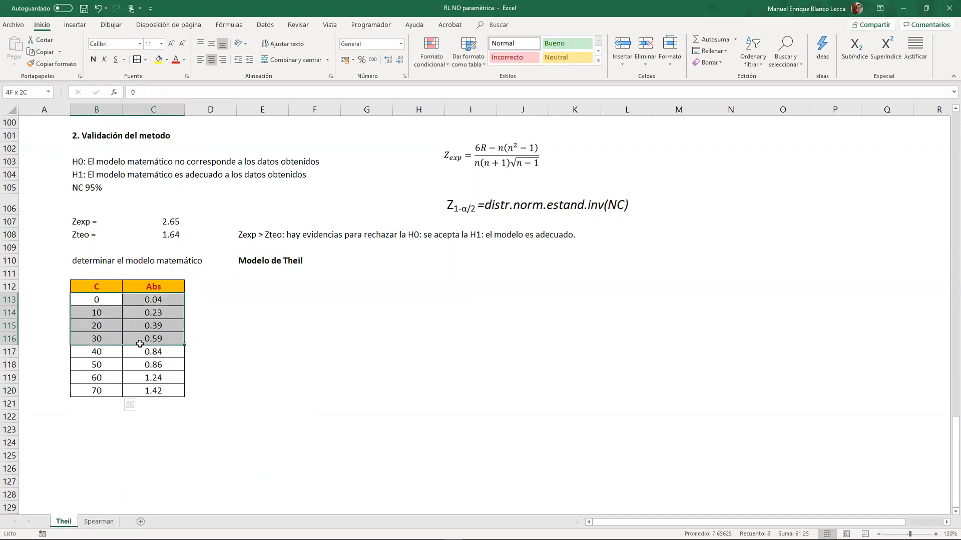
click(145, 60)
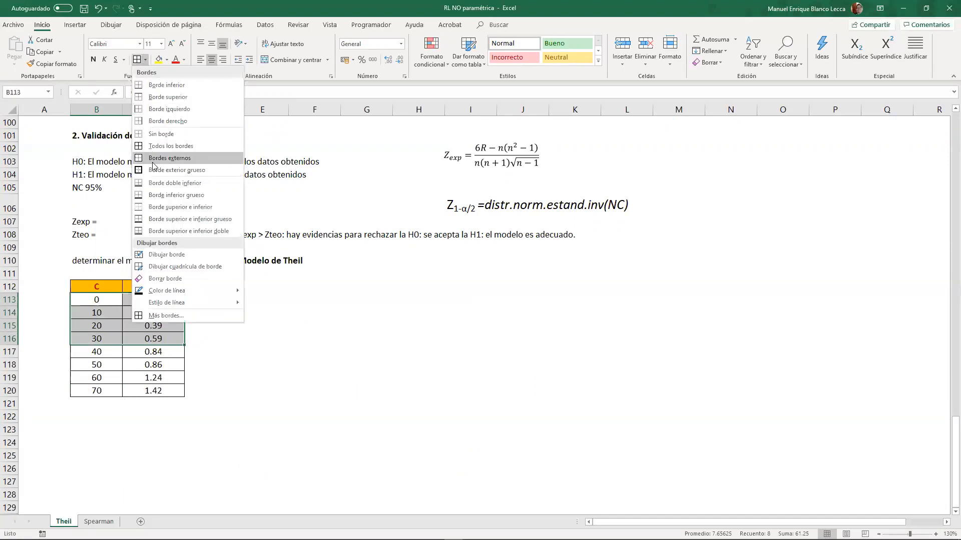
click(165, 170)
drag(103, 353, 165, 395)
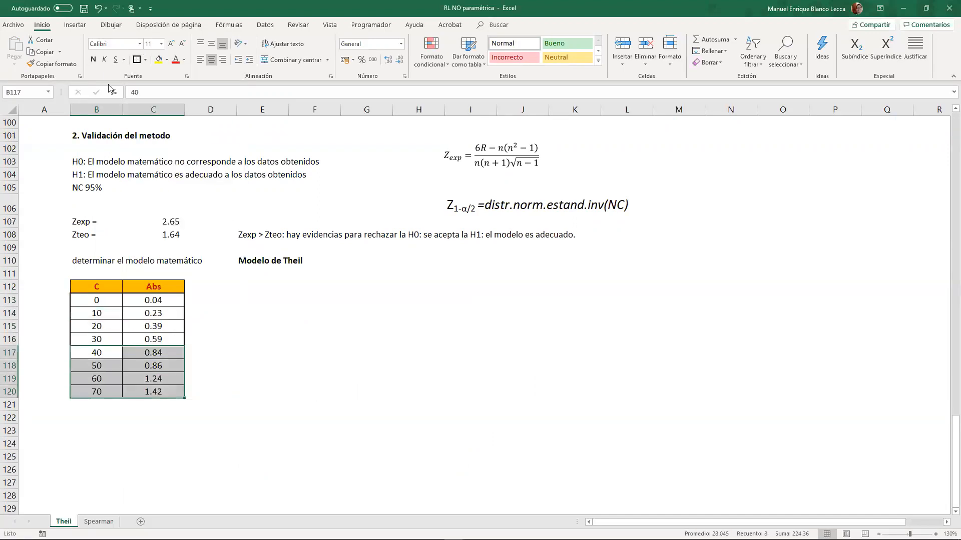
click(136, 60)
click(220, 274)
click(231, 357)
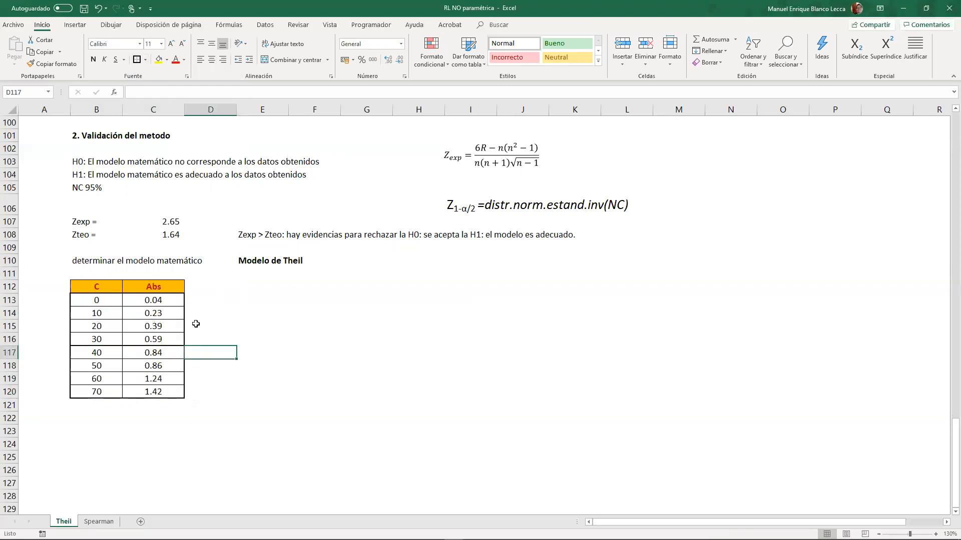
key(ctrl+z)
key(ctrl+z)
- Add a ninth data row below the table in row 121 with C 80 and Abs 1.62
click(104, 406)
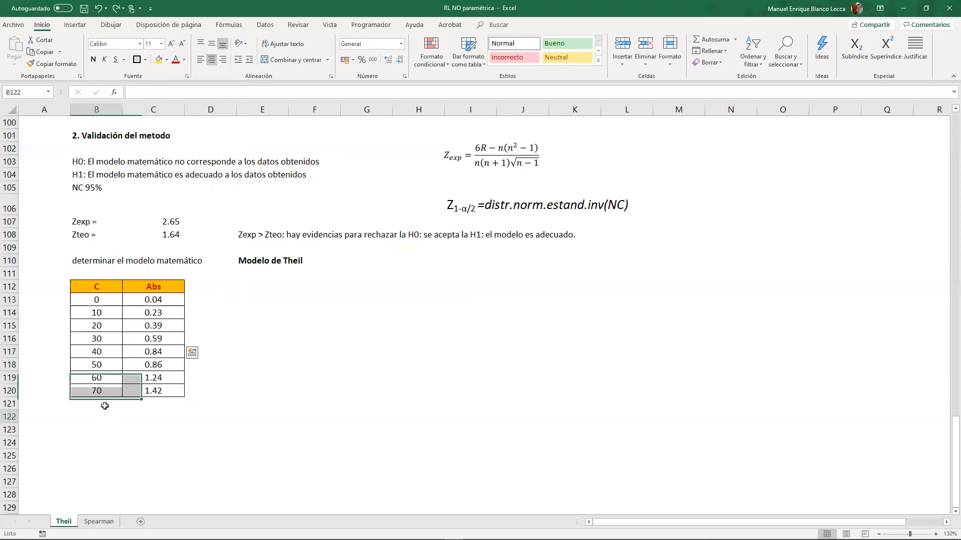
text(80)
key(Tab)
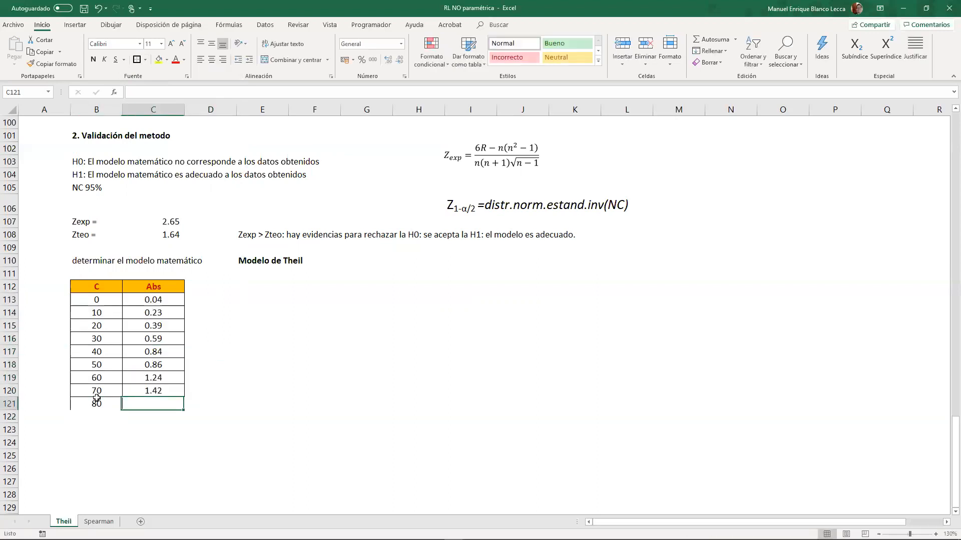
text(1)
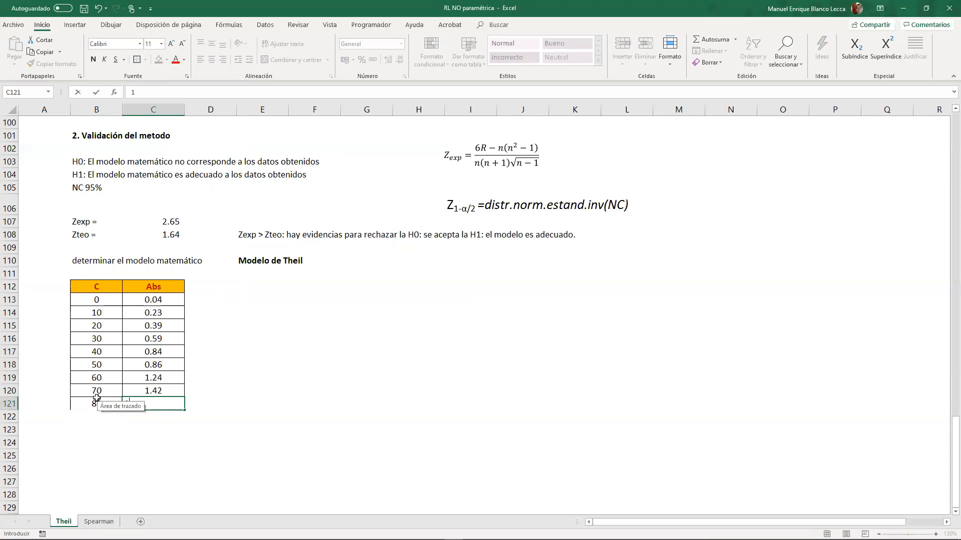
text(62)
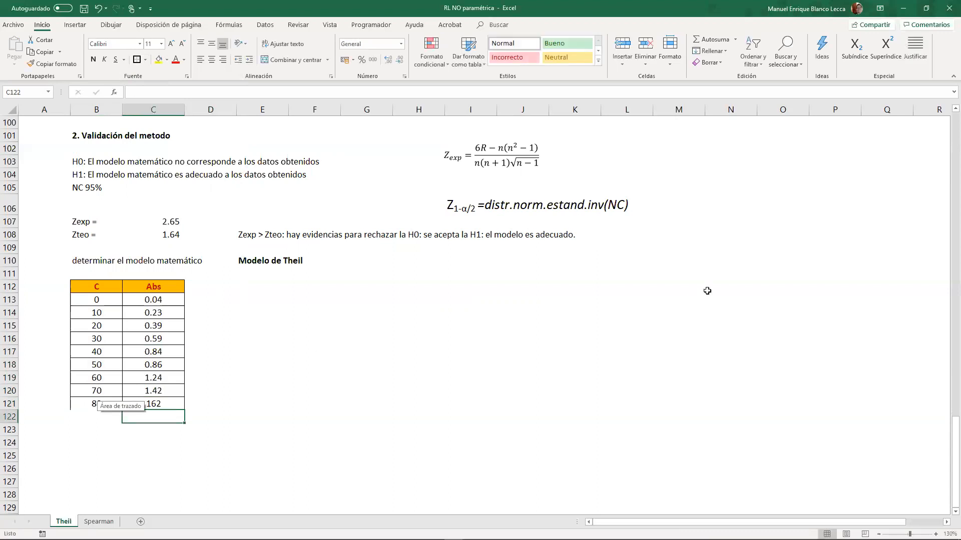
click(273, 416)
double_click(155, 405)
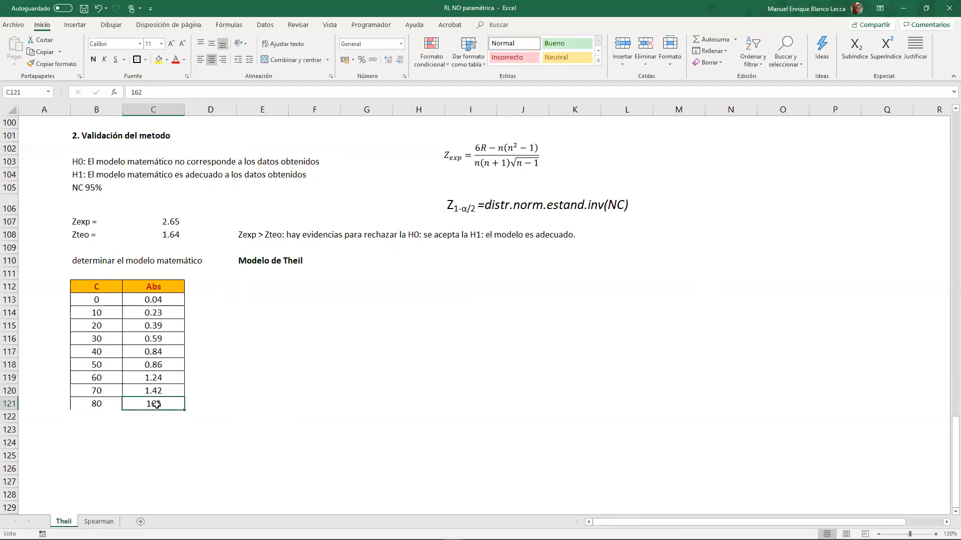
click(153, 406)
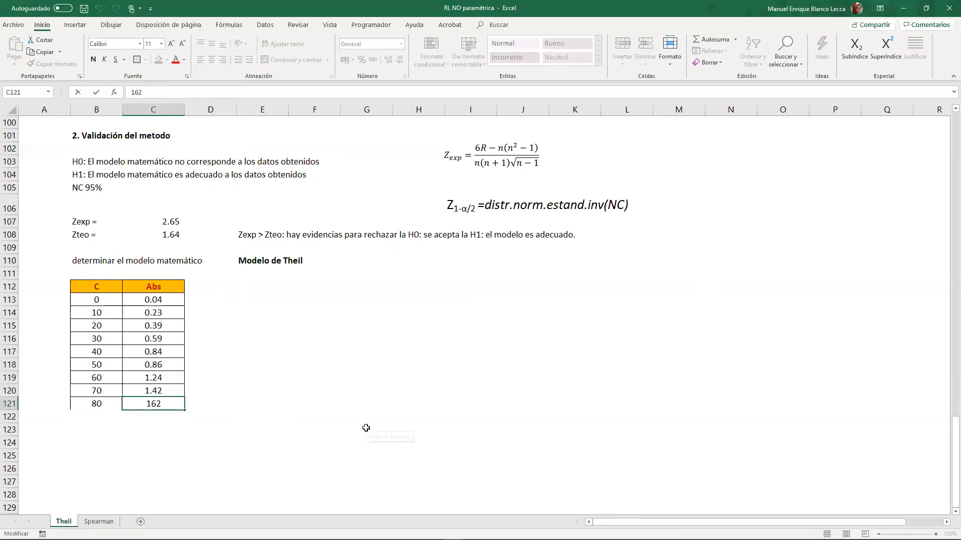
text(.)
key(Return)
click(278, 425)
- Delete row 117, the middle data point with C 40 and Abs 0.84
drag(95, 303, 95, 339)
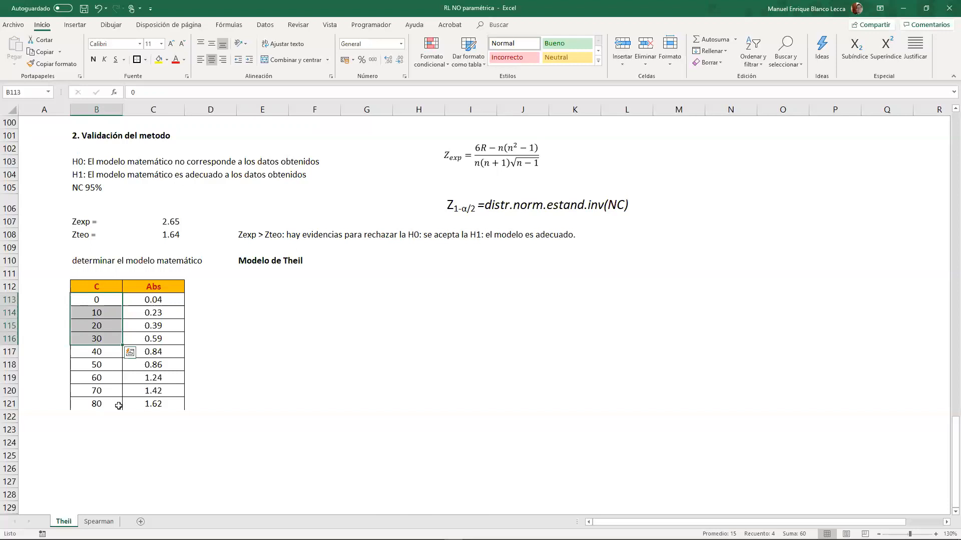
click(11, 352)
right_click(12, 352)
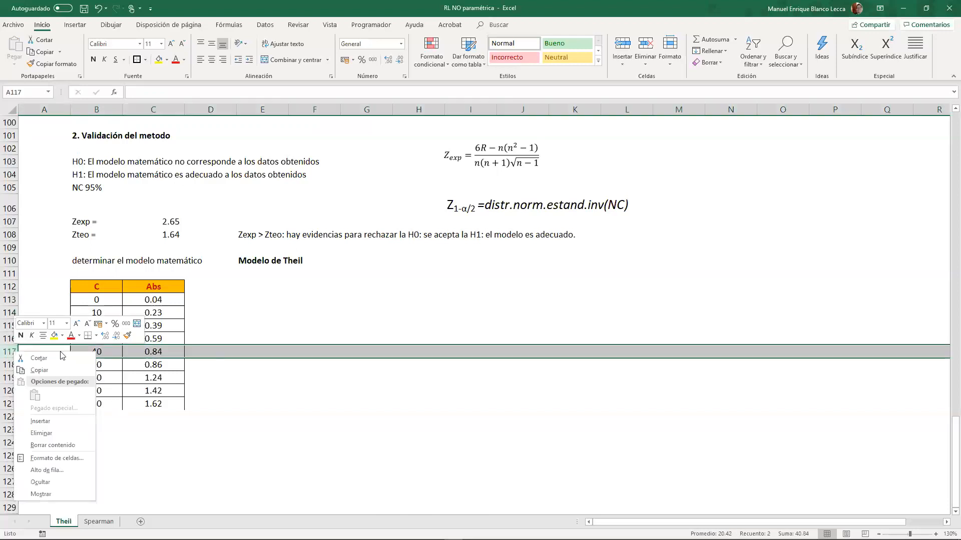
click(41, 433)
click(81, 415)
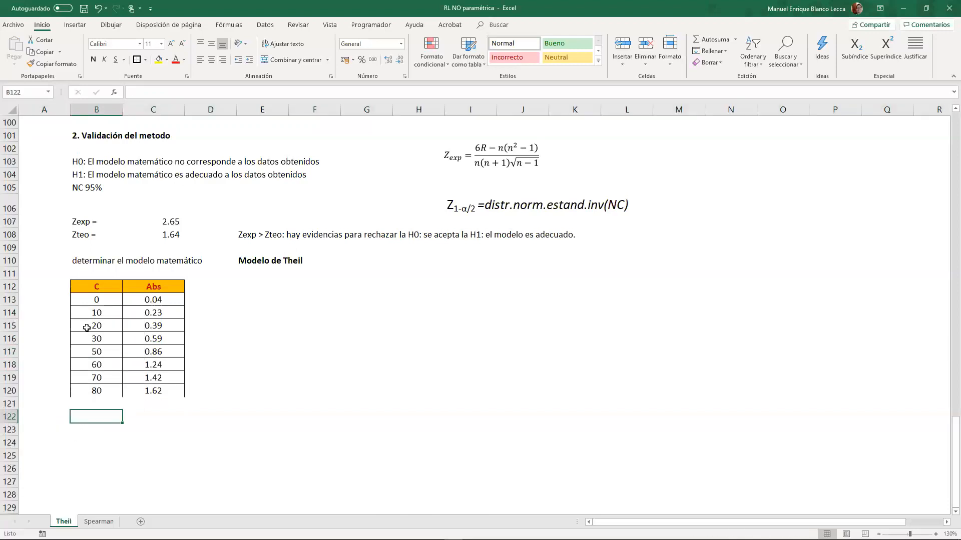
- Outline the C 0–30 rows and the C 50–80 rows as two groups with thick outside borders
drag(93, 301, 151, 392)
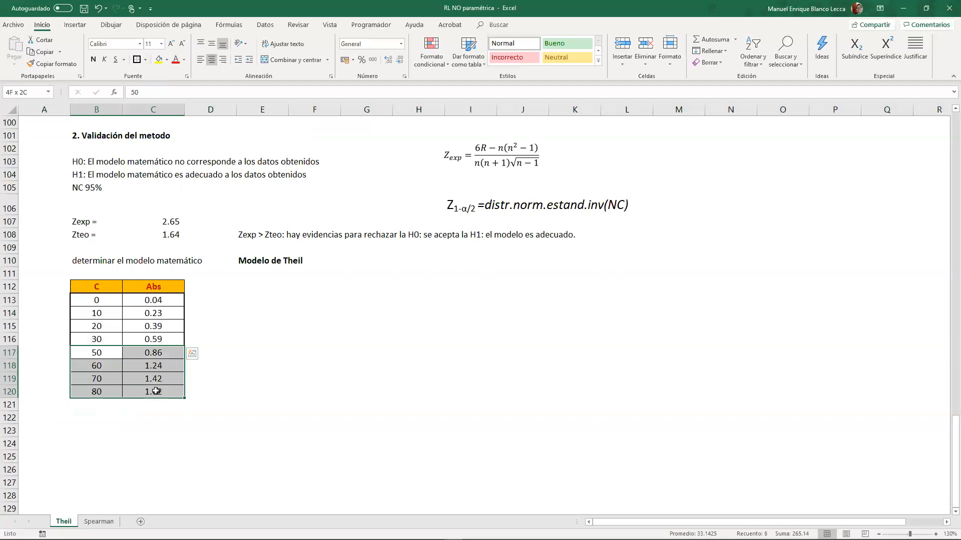
click(137, 60)
click(297, 390)
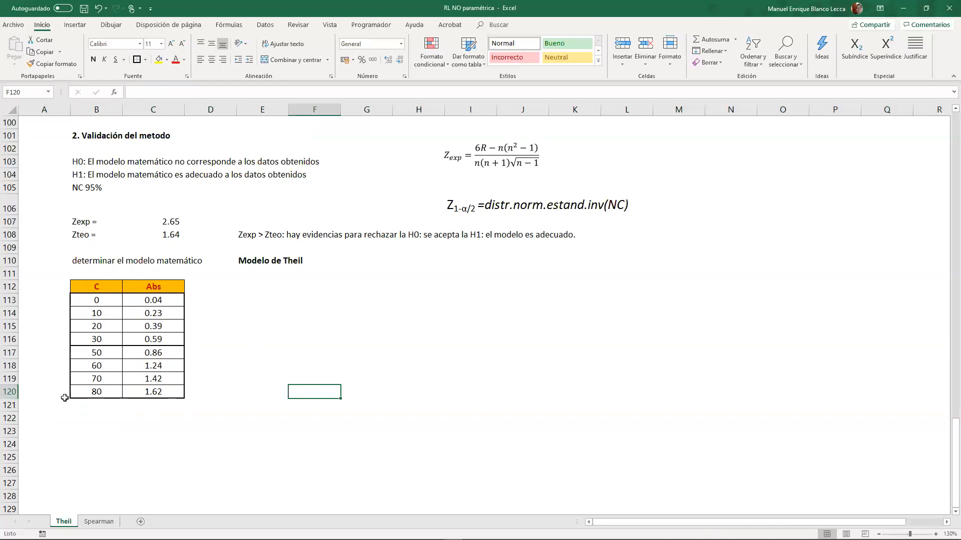
- Undo the group borders, the deletion of the C 40 row and the added C 80 row
key(ctrl+z)
key(ctrl+z)
key(ctrl+z)
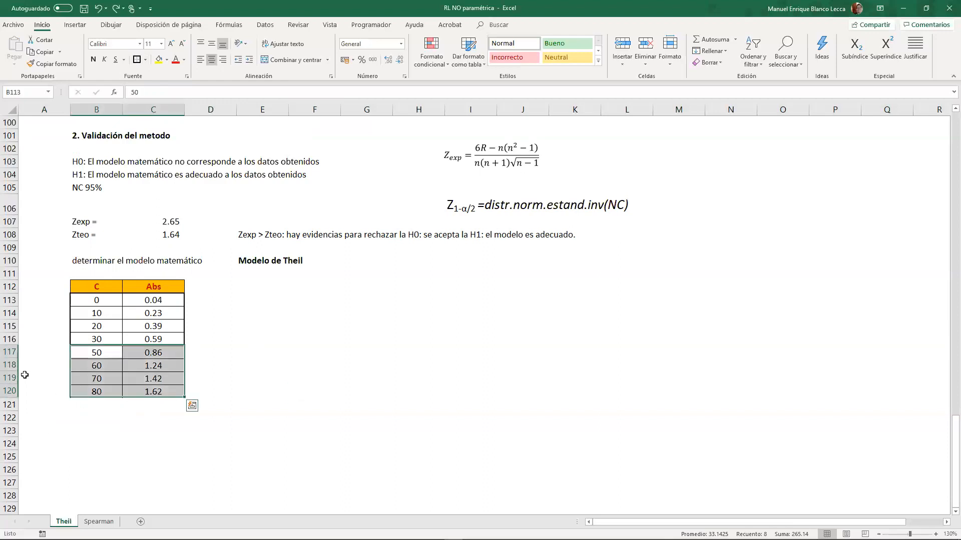
key(ctrl+z)
key(ctrl+z)
key(ctrl+z)
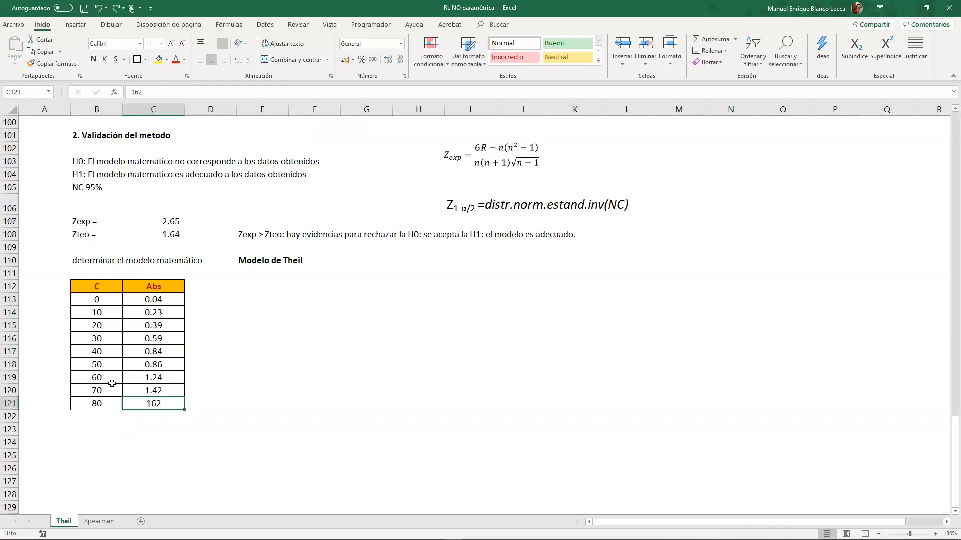
key(ctrl+z)
key(ctrl+z)
key(ctrl+z)
key(ctrl+z)
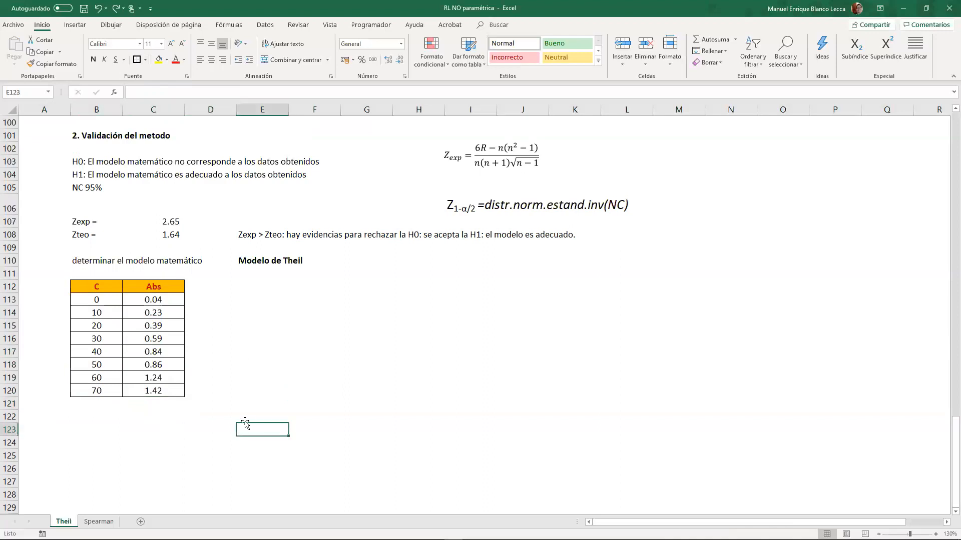
- Outline the C 0–30 rows and the C 40–70 rows as two groups with thick outside borders
drag(100, 302, 170, 389)
click(137, 59)
click(137, 59)
click(257, 354)
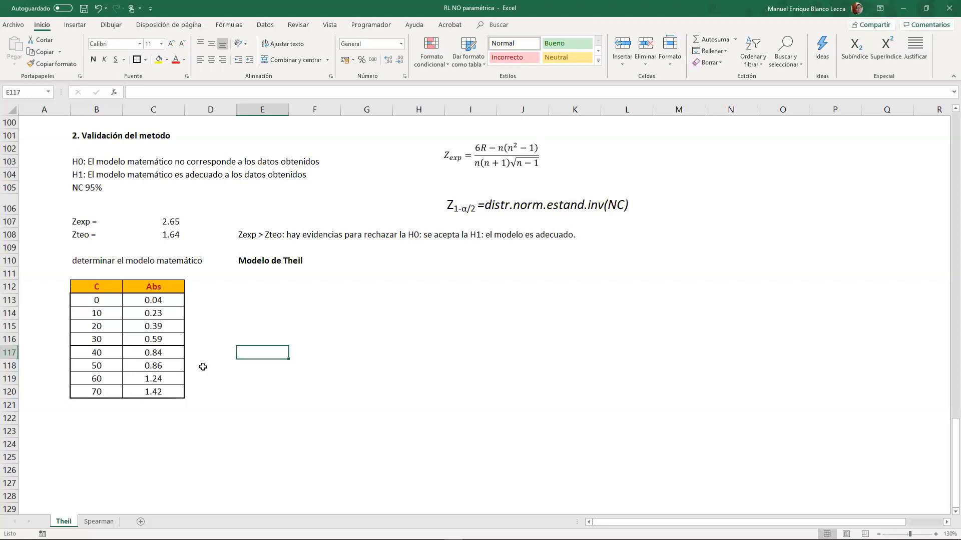
- Enter the column heading "bi" in D112, beside the Abs heading
click(208, 299)
click(211, 287)
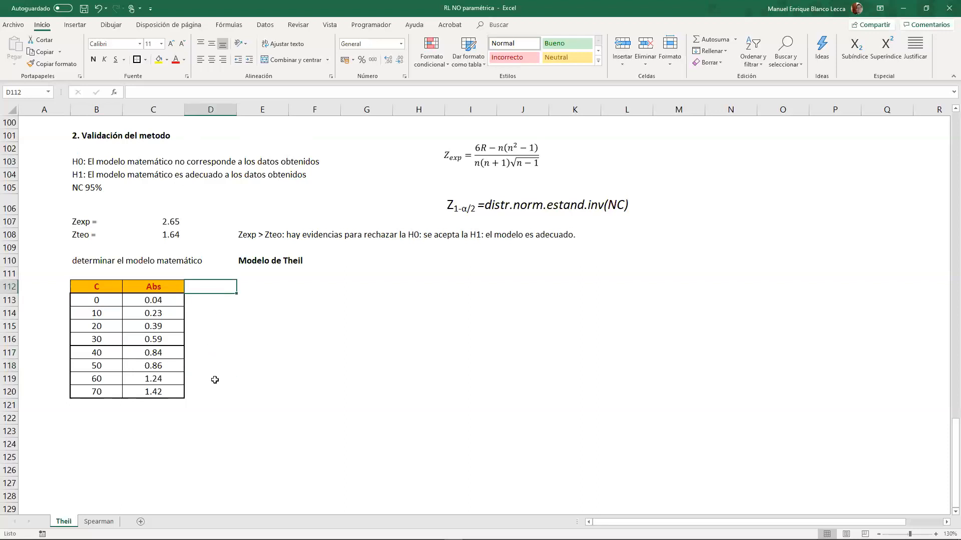
text(b)
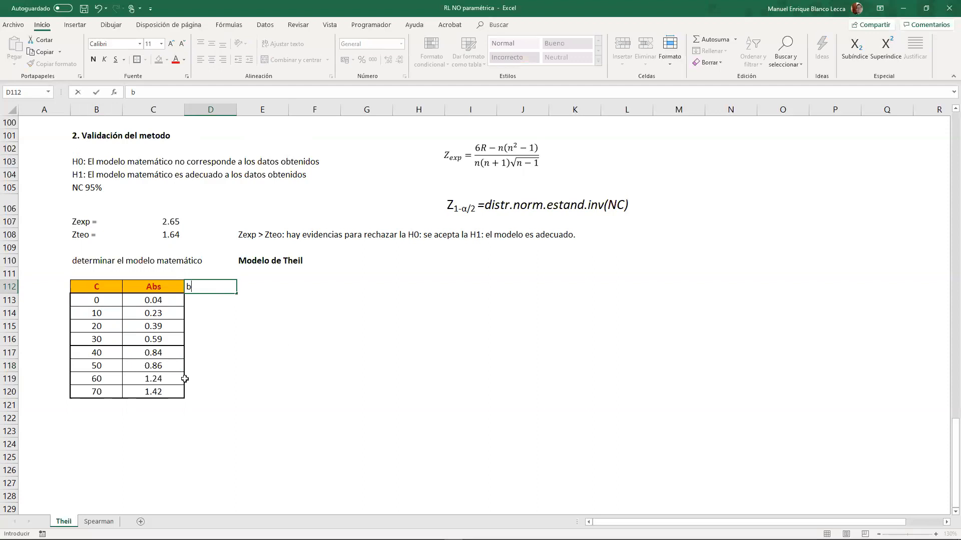
text(i)
key(Return)
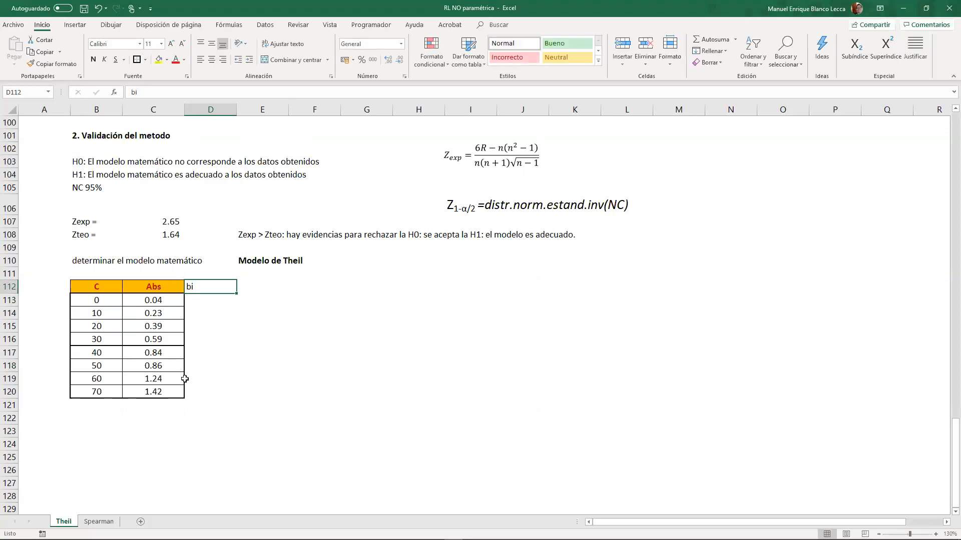
key(Right)
key(Right)
key(Left)
key(Left)
key(Down)
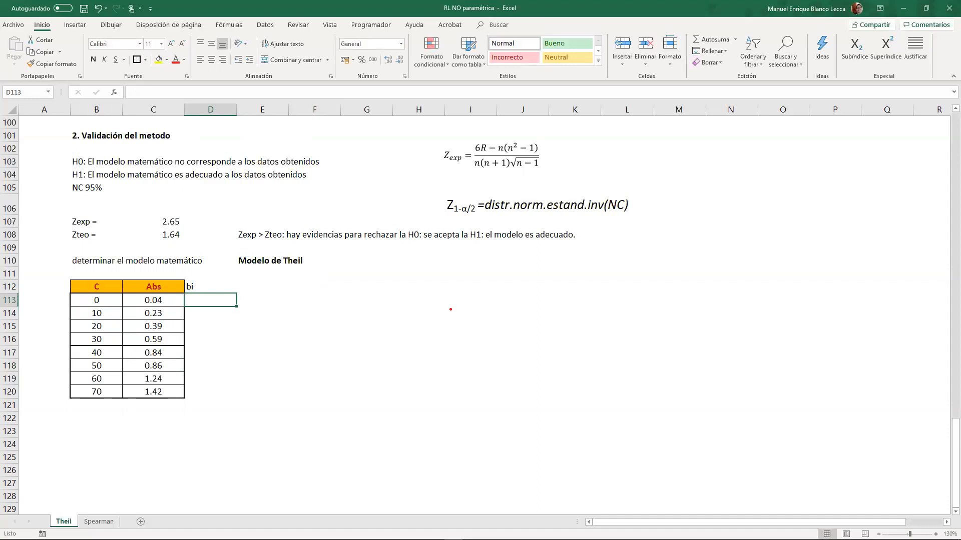
- Handwrite the line equation Y = a + bX beside the table and label b with an arrow and "pend"
mouse_move(446, 284)
mouse_down()
mouse_move(464, 299)
mouse_move(458, 325)
mouse_up()
mouse_move(475, 286)
mouse_down()
mouse_move(464, 298)
mouse_move(498, 302)
mouse_up()
mouse_move(475, 310)
mouse_down()
mouse_move(533, 298)
mouse_move(549, 315)
mouse_up()
drag(555, 305, 584, 306)
drag(575, 311, 574, 297)
mouse_move(593, 288)
mouse_down()
mouse_move(590, 310)
mouse_move(641, 311)
mouse_up()
drag(641, 293, 617, 314)
drag(689, 246, 607, 273)
mouse_move(694, 243)
mouse_down()
mouse_move(753, 248)
mouse_move(770, 232)
mouse_up()
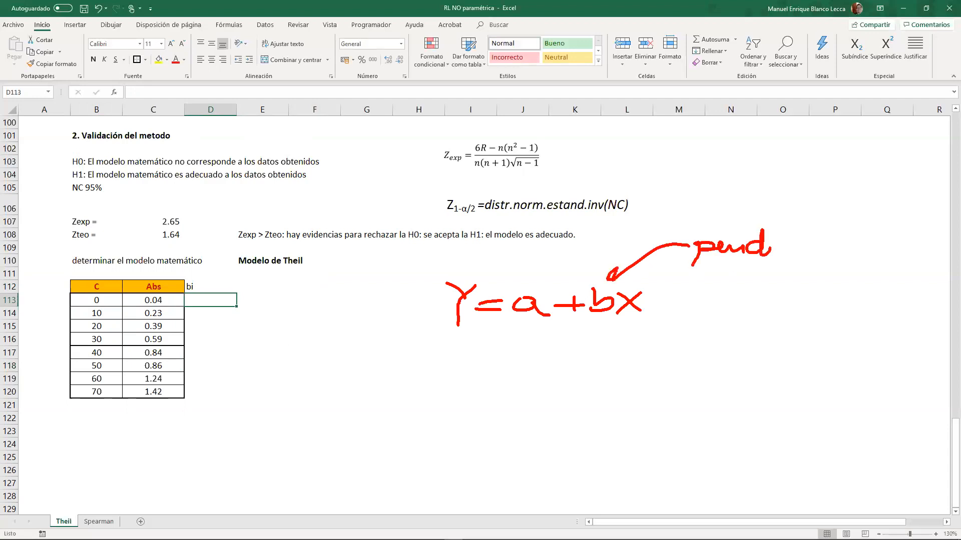
- Handwrite the slope formula b = Δy/Δx = (y2−y1)/(x2−x1) below the line equation and mark b with a check stroke
mouse_move(427, 384)
mouse_down()
mouse_move(447, 366)
mouse_move(442, 392)
mouse_up()
mouse_move(445, 381)
mouse_down()
mouse_move(468, 376)
mouse_move(444, 388)
mouse_up()
mouse_move(526, 356)
mouse_down()
mouse_move(540, 379)
mouse_move(512, 378)
mouse_up()
mouse_move(546, 358)
mouse_down()
mouse_move(557, 370)
mouse_move(538, 381)
mouse_move(551, 395)
mouse_up()
mouse_move(523, 404)
mouse_down()
mouse_move(514, 418)
mouse_move(522, 404)
mouse_move(563, 422)
mouse_up()
mouse_move(563, 408)
mouse_down()
mouse_move(540, 423)
mouse_move(606, 397)
mouse_up()
drag(590, 404, 608, 403)
drag(626, 372, 641, 381)
mouse_move(642, 368)
mouse_down()
mouse_move(643, 386)
mouse_move(628, 396)
mouse_up()
mouse_move(646, 382)
mouse_down()
mouse_move(664, 392)
mouse_move(685, 381)
mouse_up()
mouse_move(682, 369)
mouse_down()
mouse_move(694, 380)
mouse_move(685, 396)
mouse_up()
drag(709, 383, 707, 396)
drag(598, 408, 697, 411)
drag(633, 422, 636, 439)
drag(652, 430, 717, 438)
drag(717, 424, 699, 439)
drag(723, 431, 725, 445)
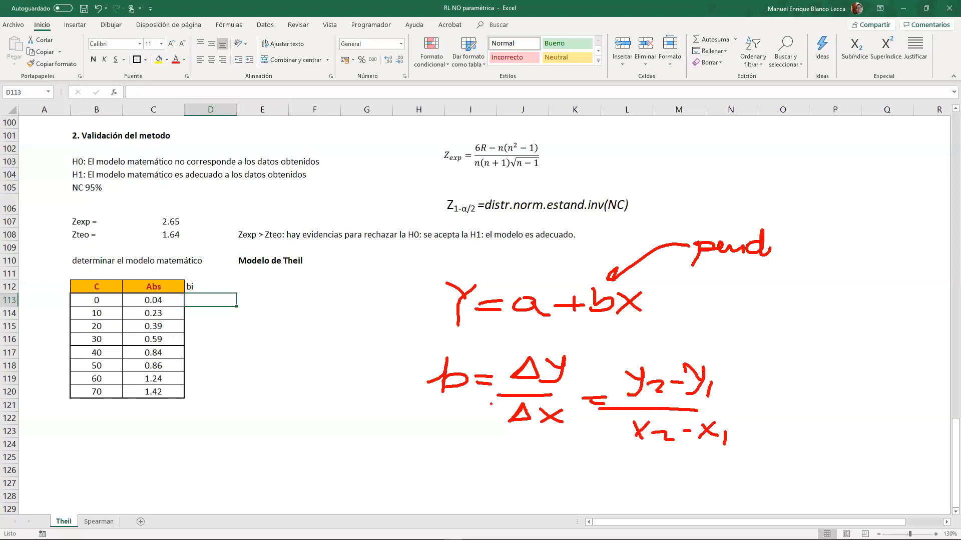
drag(379, 384, 426, 377)
- Handwrite the mean equation Ȳ = a + bX̄ and the boxed intercept formula a = Ȳ − bX̄, and clear all the handwritten notes
mouse_move(421, 456)
mouse_down()
mouse_move(463, 455)
mouse_move(442, 493)
mouse_move(461, 448)
mouse_up()
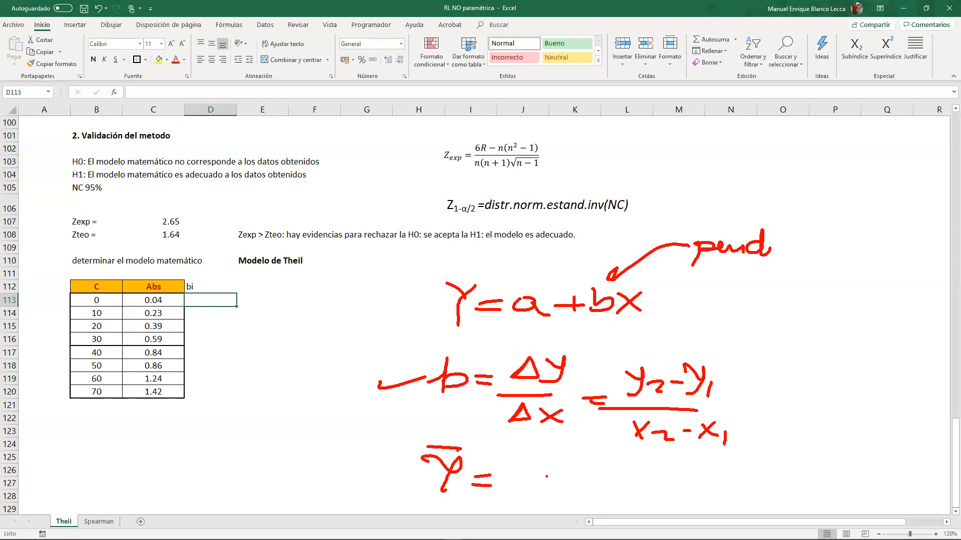
mouse_move(538, 471)
mouse_down()
mouse_move(556, 488)
mouse_move(583, 477)
mouse_move(568, 490)
mouse_up()
mouse_move(590, 465)
mouse_down()
mouse_move(590, 486)
mouse_move(646, 486)
mouse_up()
mouse_move(645, 472)
mouse_down()
mouse_move(628, 485)
mouse_move(650, 464)
mouse_move(722, 484)
mouse_move(817, 489)
mouse_up()
mouse_move(859, 464)
mouse_down()
mouse_move(873, 481)
mouse_move(898, 486)
mouse_up()
mouse_move(898, 470)
mouse_down()
mouse_move(879, 486)
mouse_move(898, 458)
mouse_up()
mouse_move(740, 453)
mouse_down()
mouse_move(742, 505)
mouse_move(952, 438)
mouse_move(729, 505)
mouse_up()
drag(814, 454, 845, 454)
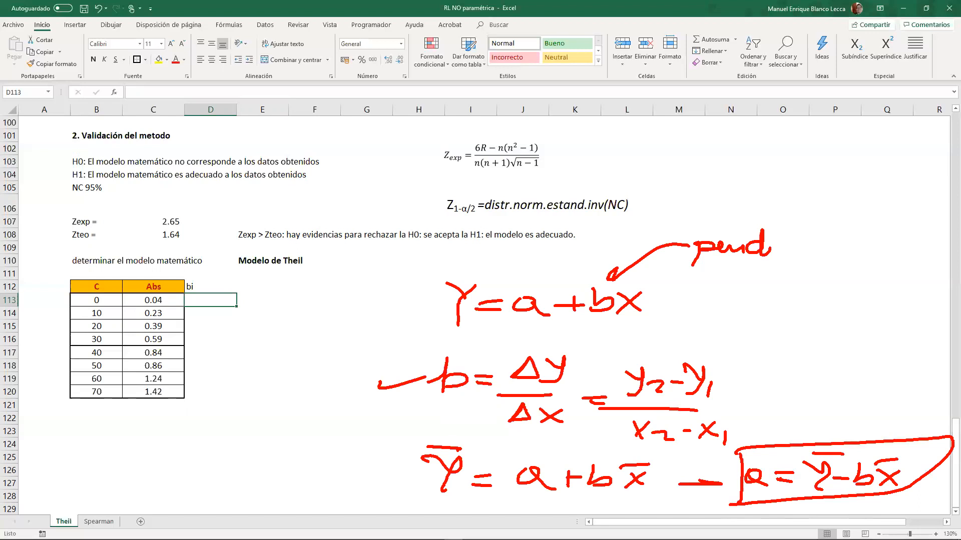
key(Escape)
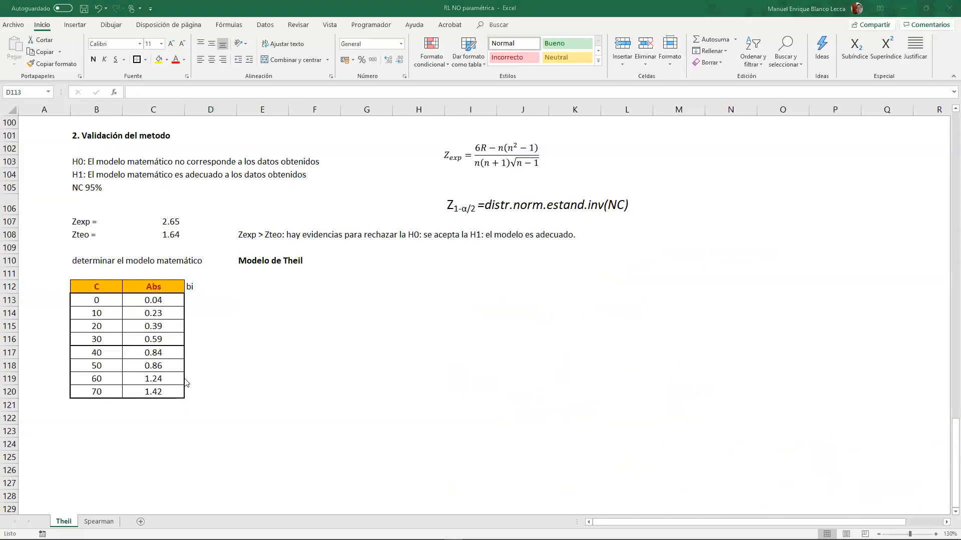
- Fill the C 0 row (B113:C113) and the C 40 row (B117:C117) with yellow
click(199, 314)
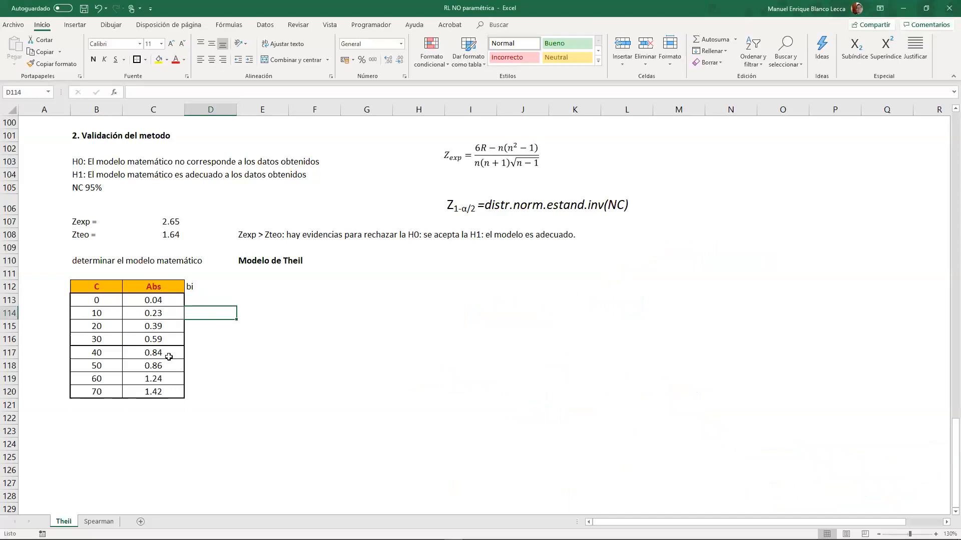
drag(97, 300, 153, 301)
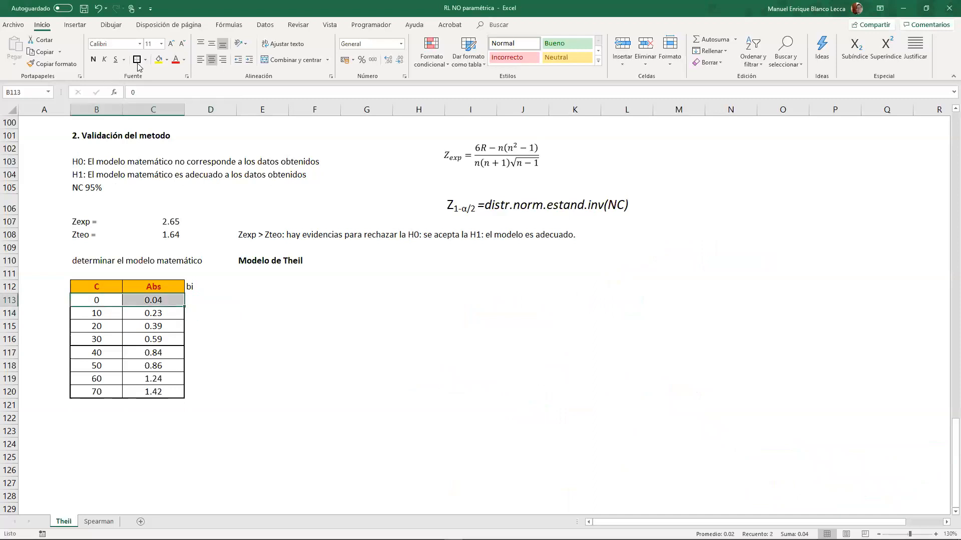
click(158, 60)
drag(117, 353, 153, 352)
click(159, 61)
- Calculate the slope of the yellow pair in D113 with the formula +(C117-C113)/(B117-B113)
click(197, 299)
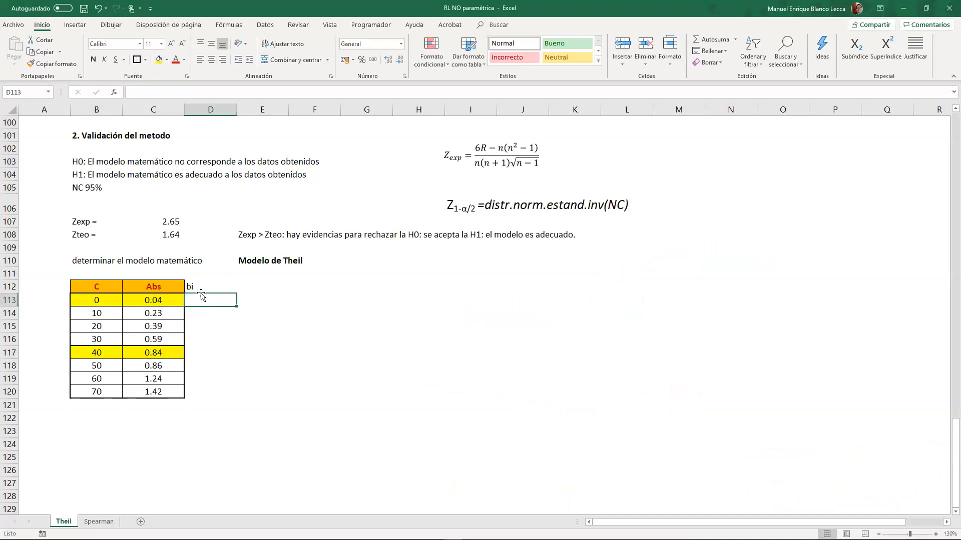
text(+()
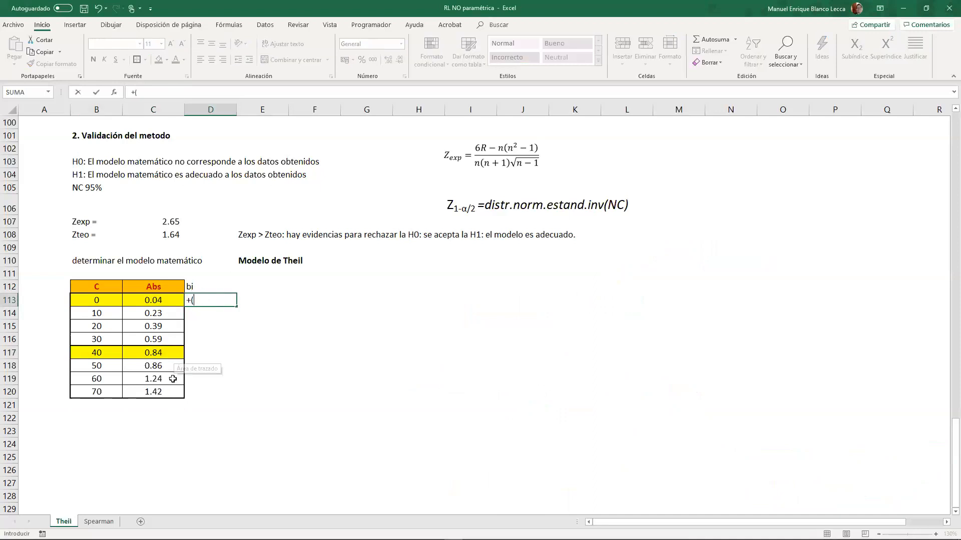
click(171, 353)
text(-)
click(166, 301)
text()/()
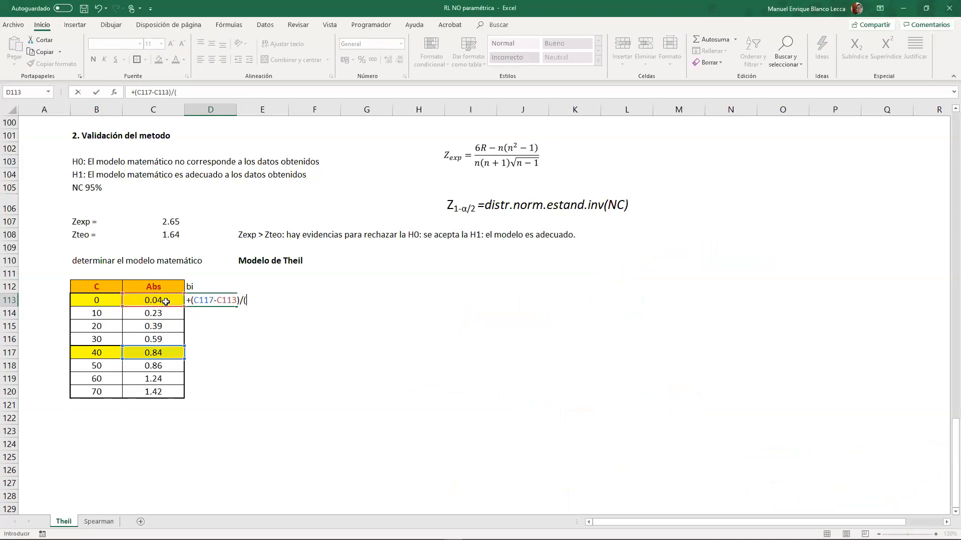
click(102, 352)
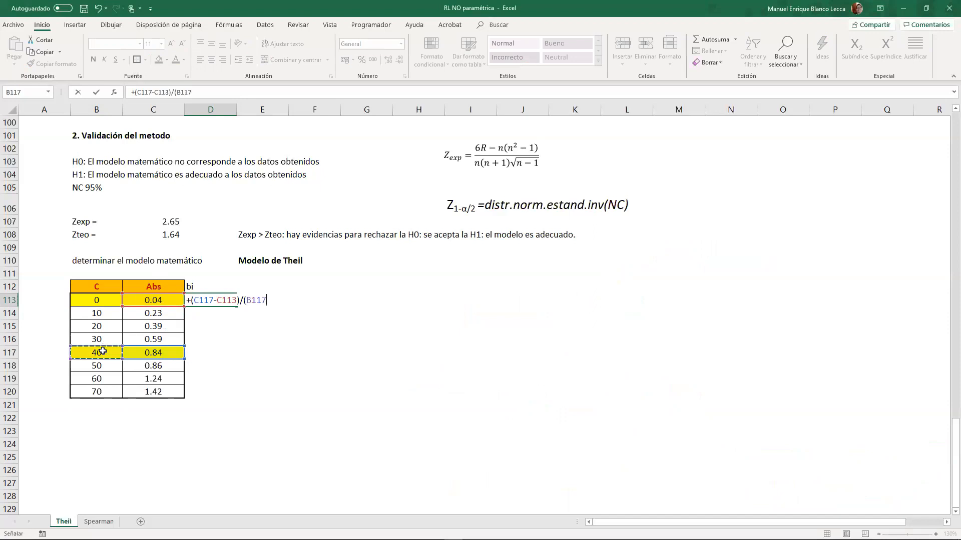
text(-)
click(112, 305)
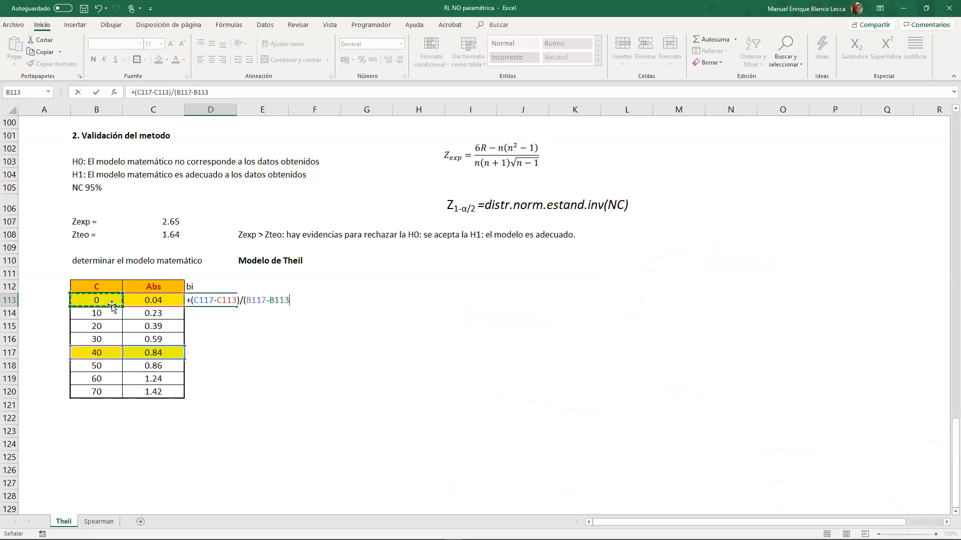
text())
key(Return)
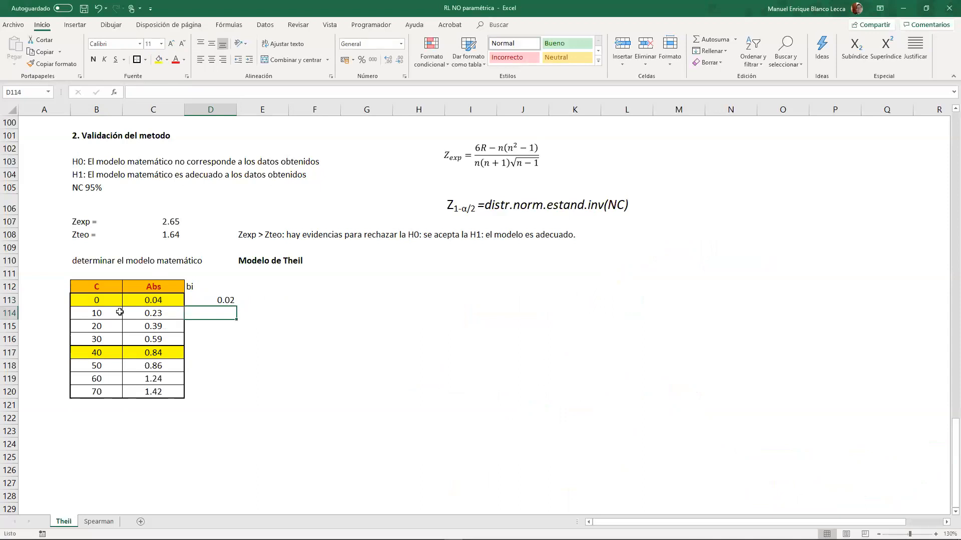
- Fill the C 10 row (B114:C114) and the C 50 row (B118:C118) with light green
drag(118, 313, 146, 312)
drag(115, 370, 150, 367)
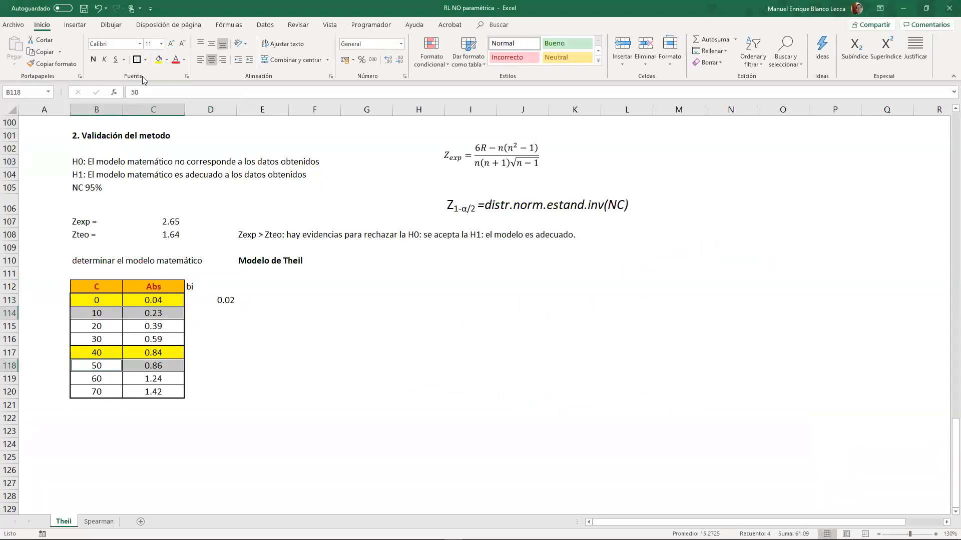
click(166, 60)
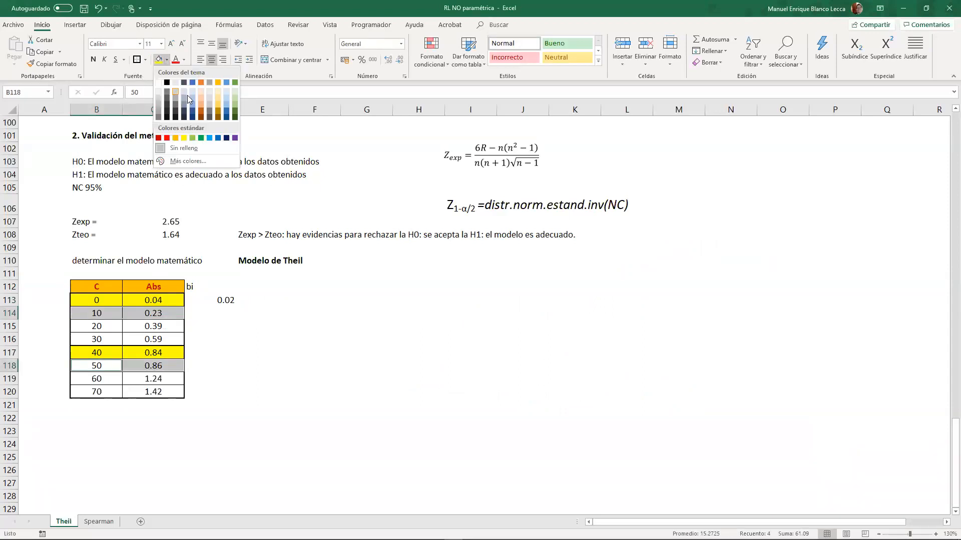
click(233, 103)
- Calculate the slope of the green pair in D114 with the formula +(C118-C114)/(B118-B114)
click(202, 314)
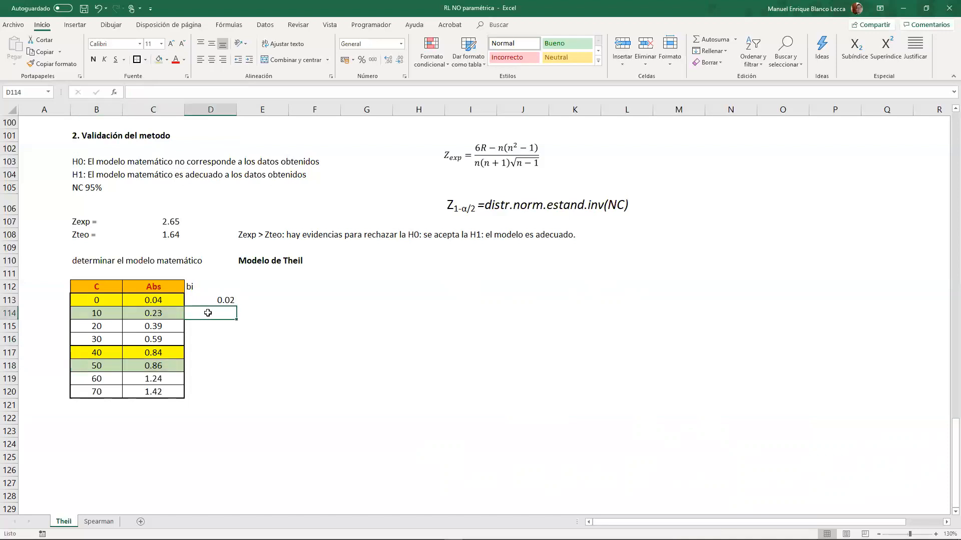
text(+()
click(156, 361)
text(-)
click(167, 324)
click(169, 310)
text())
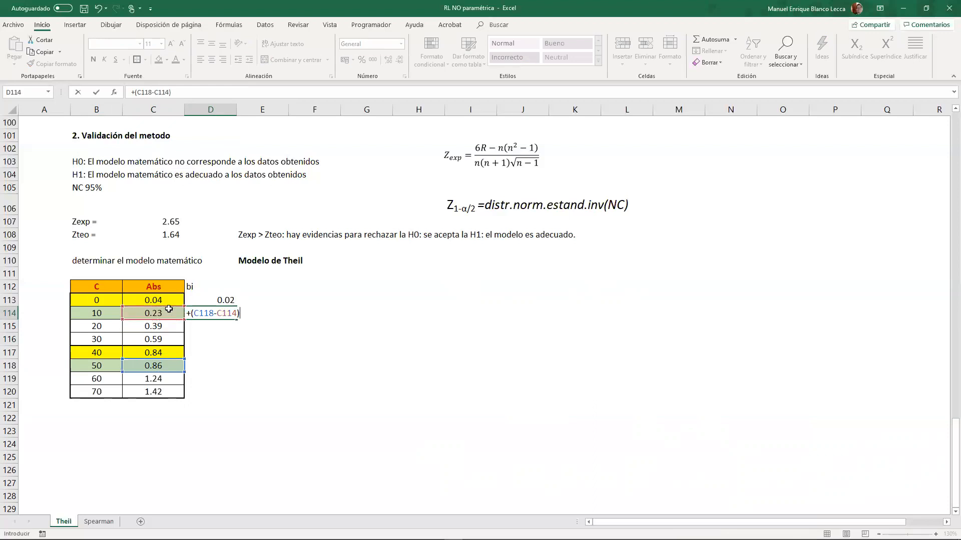
text(/()
click(113, 365)
text(-)
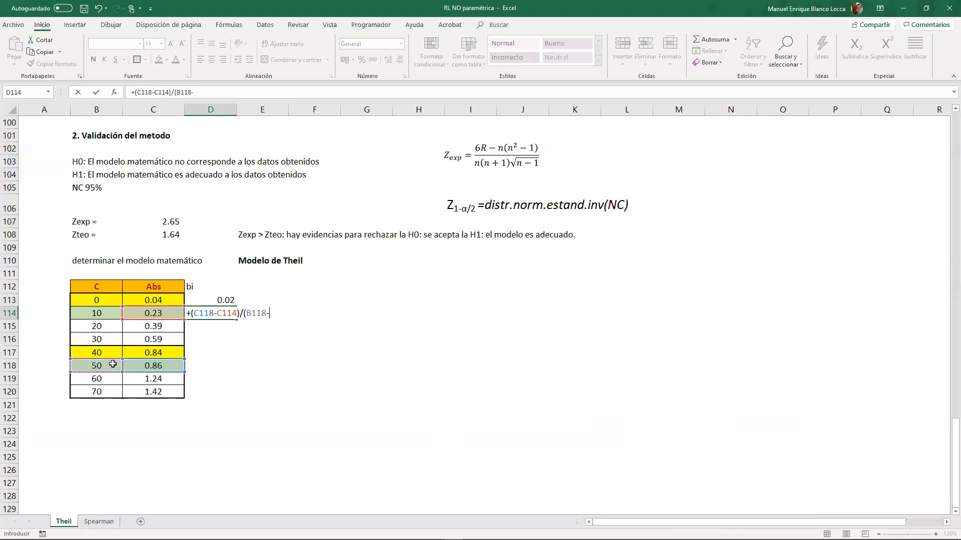
click(99, 312)
key(Return)
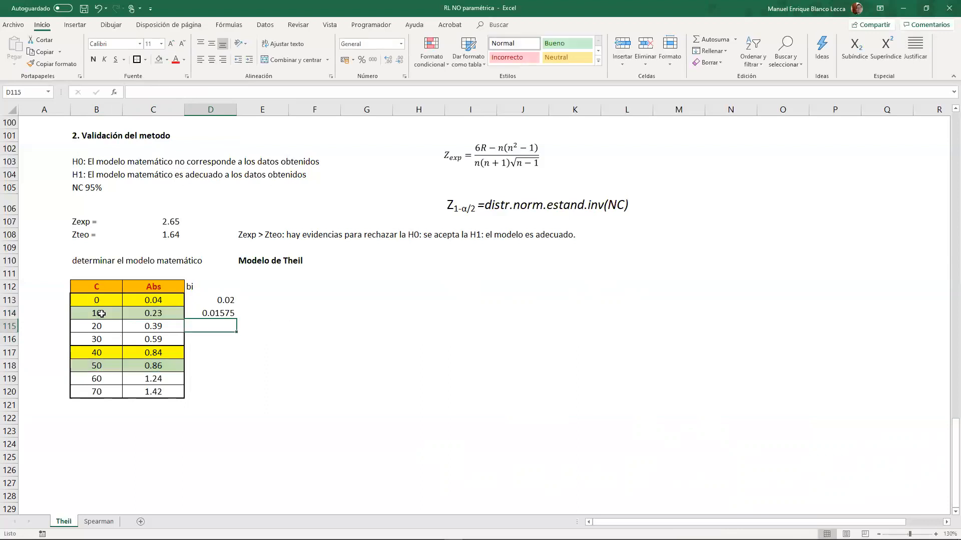
- Copy the slope formula from D114 down to D116 and check the cell references in D115 and D116
click(224, 316)
drag(238, 321, 236, 345)
double_click(218, 326)
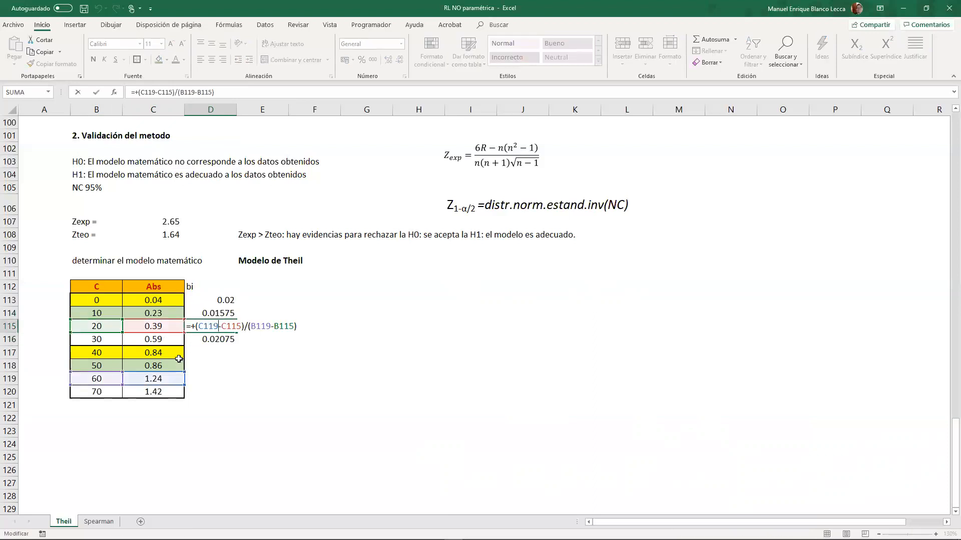
key(Return)
double_click(204, 339)
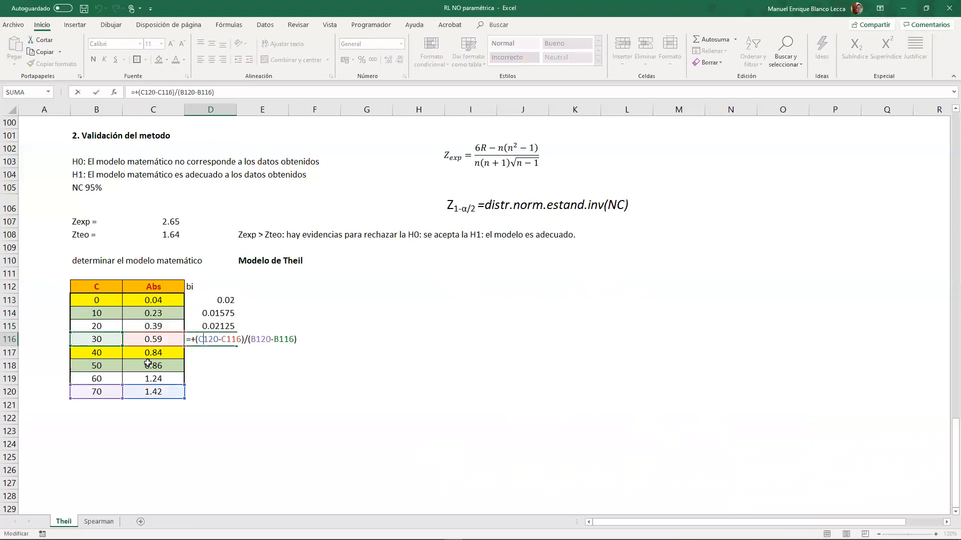
key(Escape)
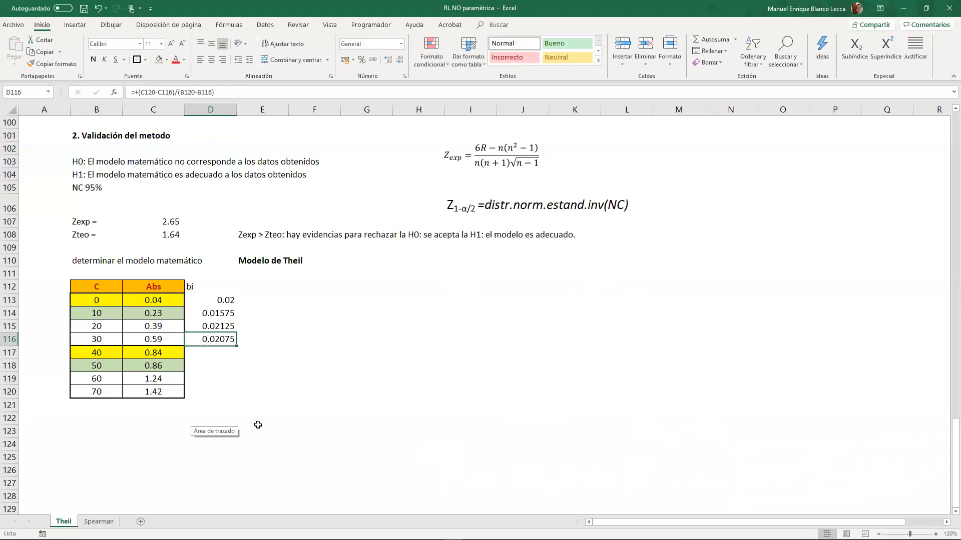
- Enter the heading "mediana(bi)" in E112, beside the bi heading
click(259, 289)
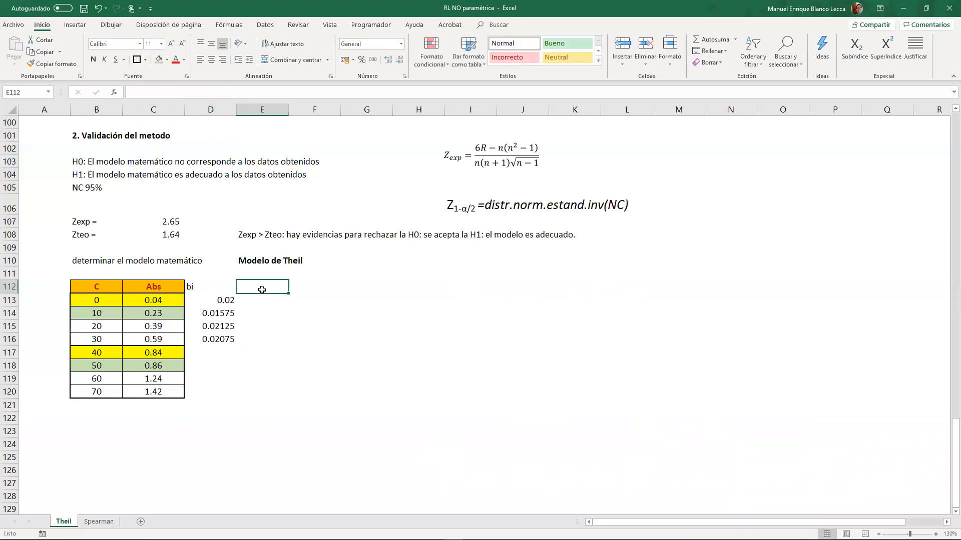
text(mediana)
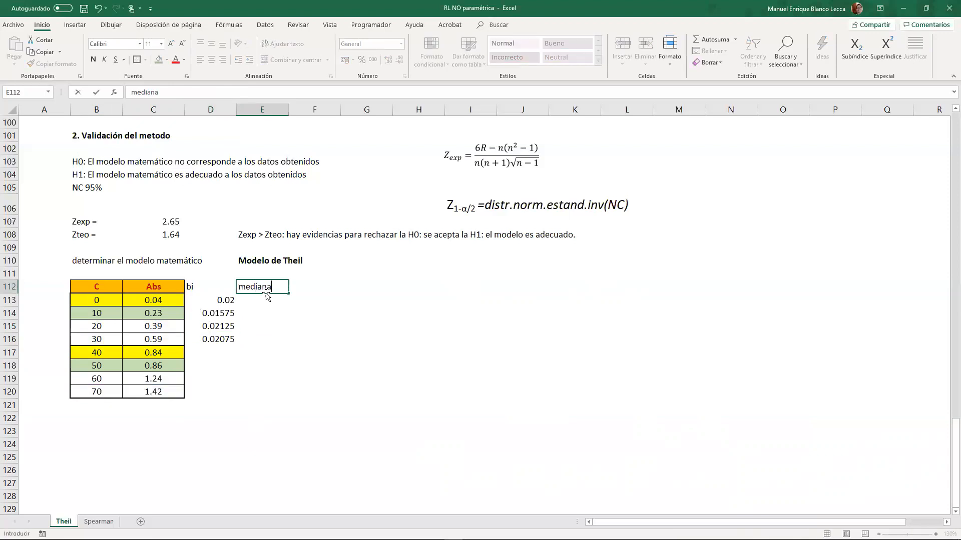
text((bi)
key(Return)
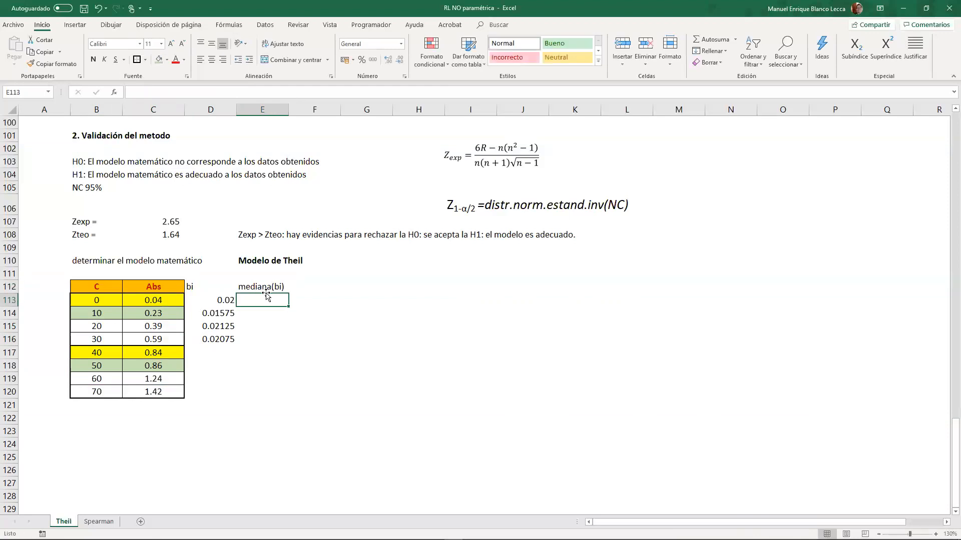
- Calculate the median of the bi slopes in E113 with the formula +MEDIANA(D113:D116)
text(+m)
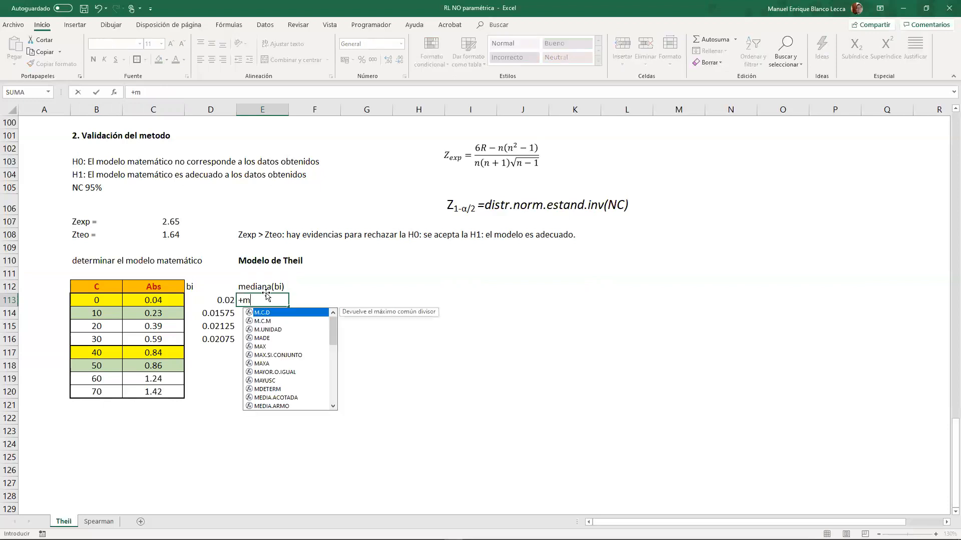
text(ediana)
key(Tab)
key(Left)
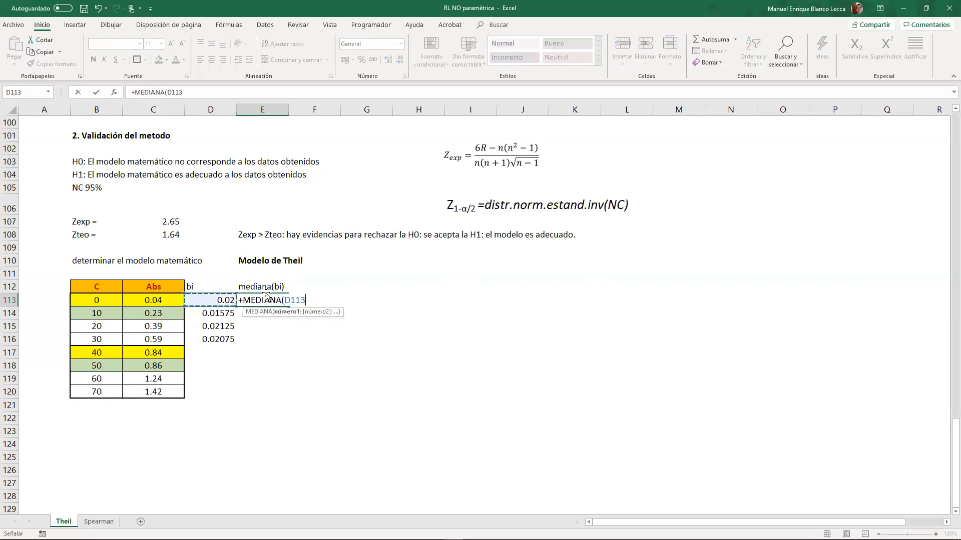
key(ctrl+shift+Down)
key(Return)
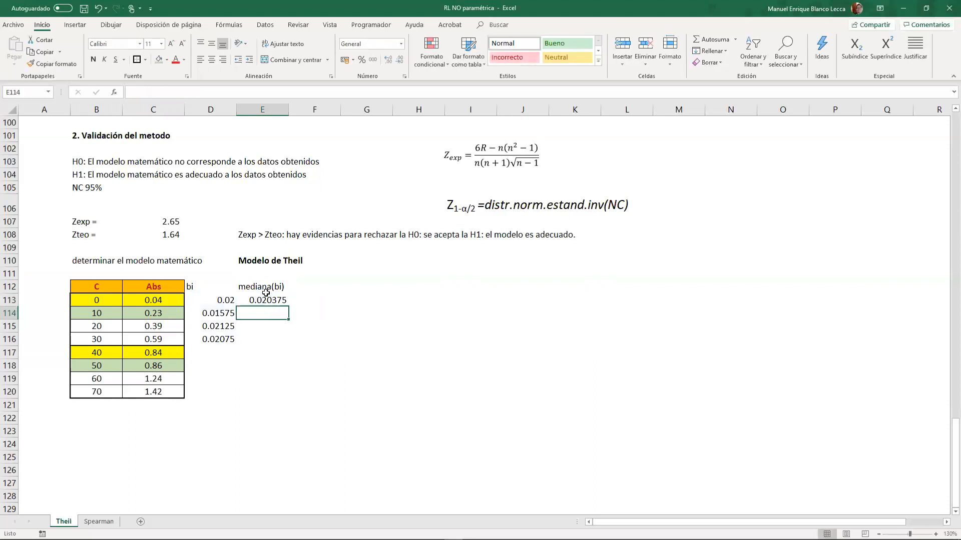
click(269, 302)
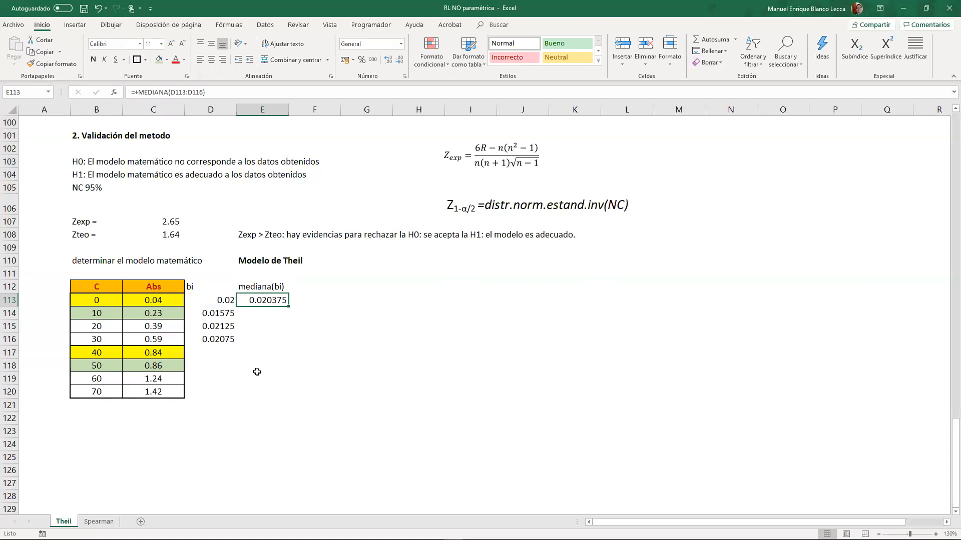
click(232, 298)
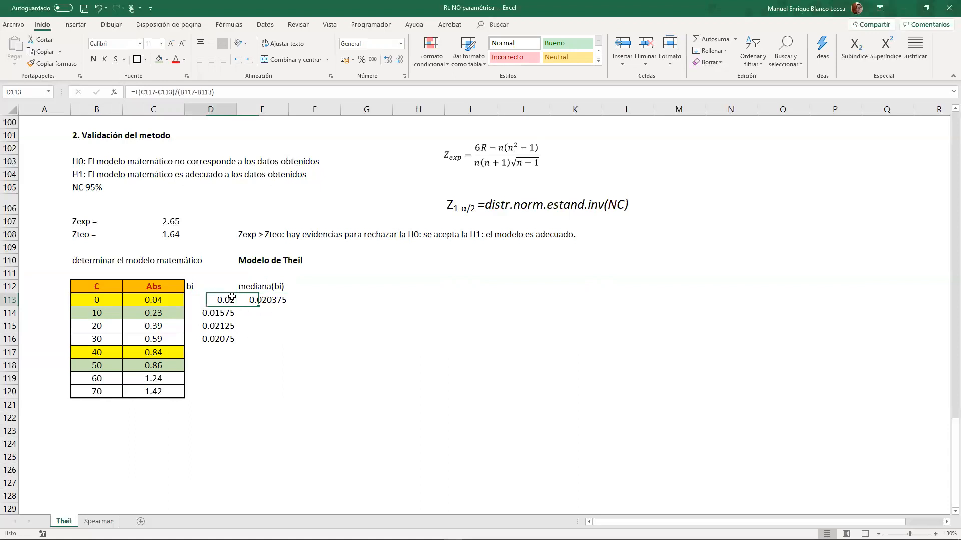
drag(236, 306, 235, 344)
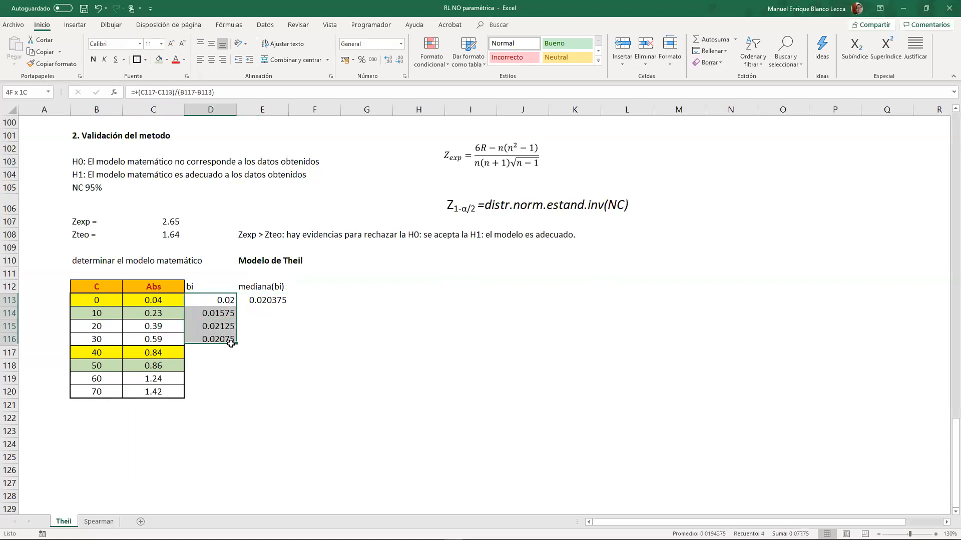
click(213, 316)
drag(223, 301, 225, 345)
click(263, 339)
- Enter the heading "ai" in F112, beside the mediana(bi) heading
click(314, 287)
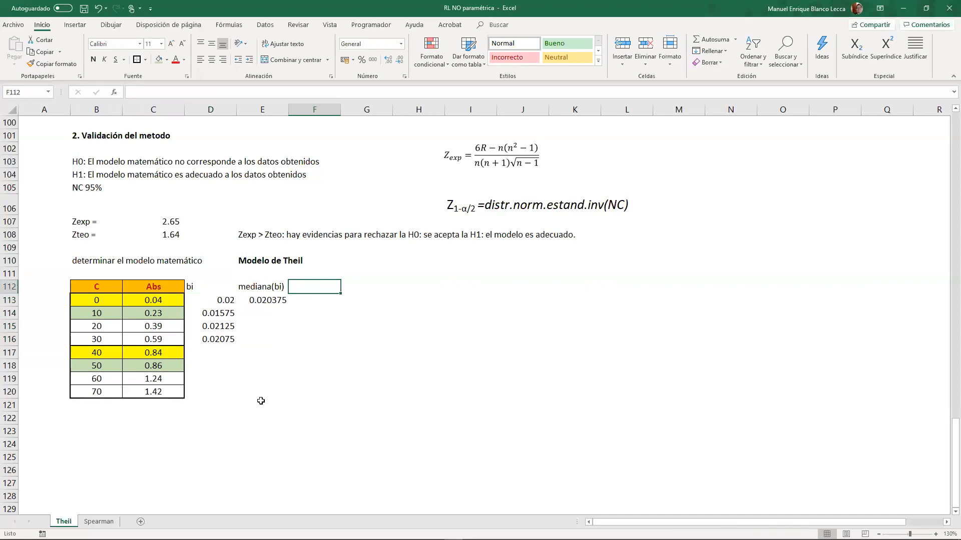
text(ai)
key(Return)
- Calculate the intercept ai in F113 with the formula +C113-$E$113*B113 and copy it down to F120
text(+)
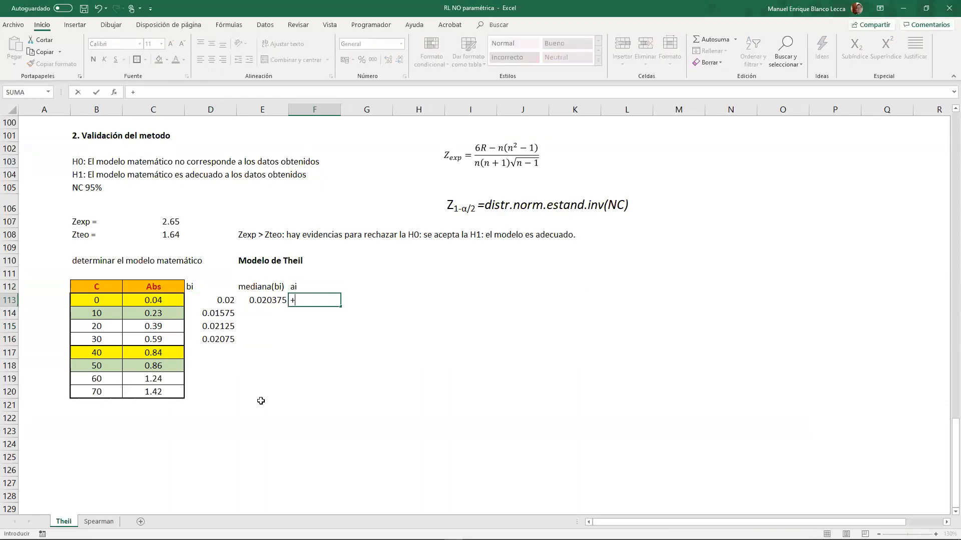
key(Left)
key(Left)
key(Left)
text(-)
key(Left)
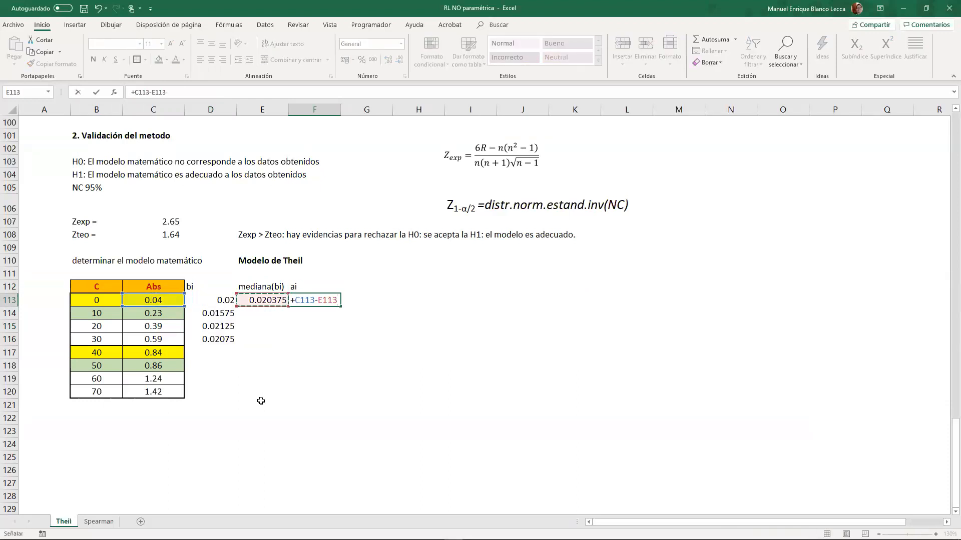
key(F4)
text(*)
key(Left)
key(Left)
key(Left)
key(Left)
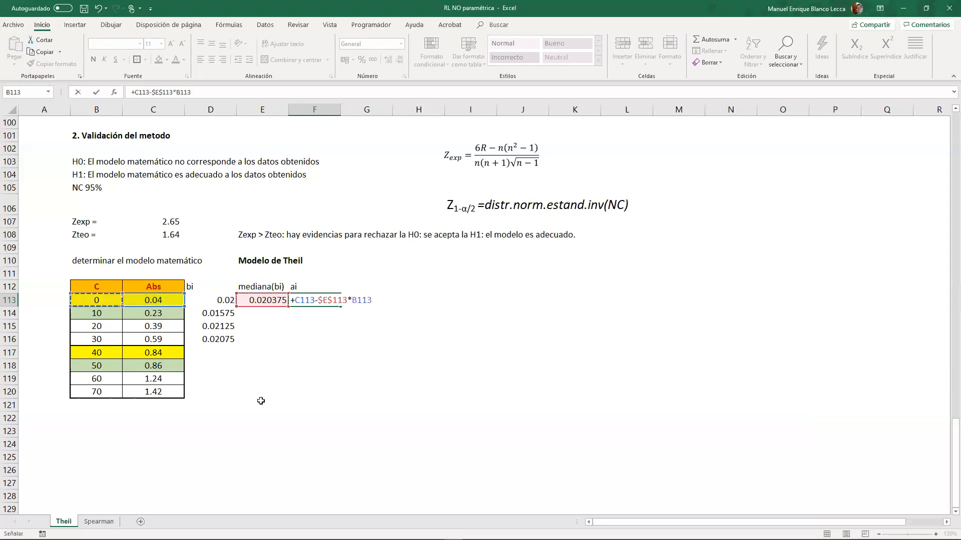
key(Return)
click(326, 300)
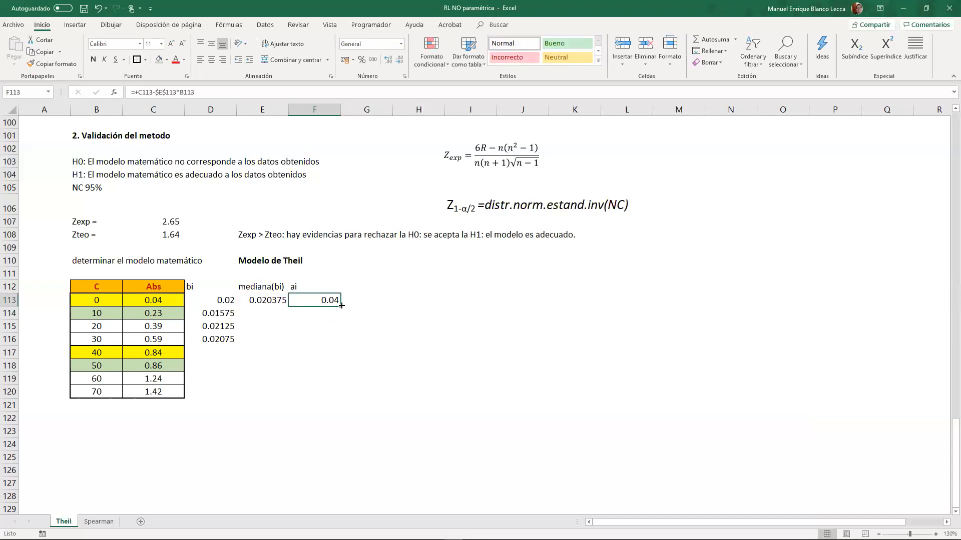
drag(340, 306, 335, 405)
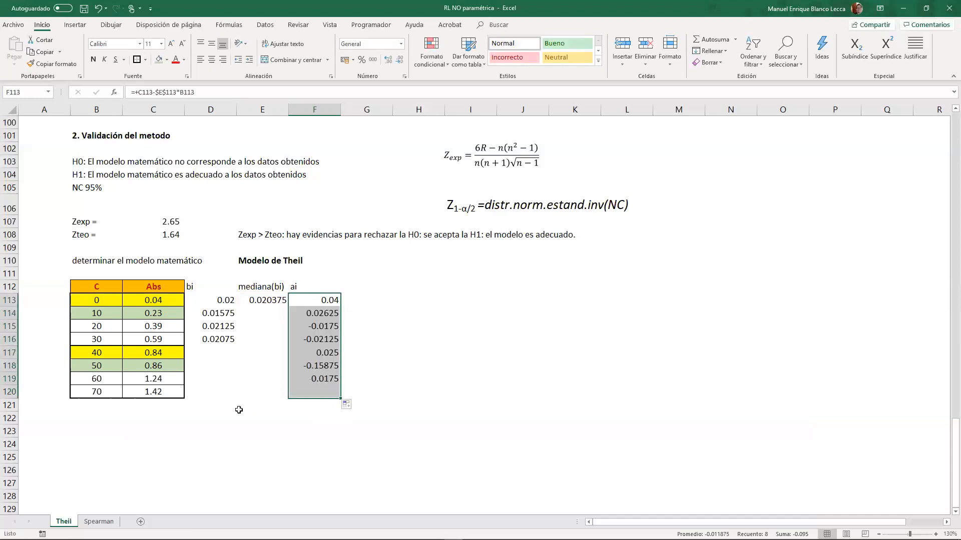
- Enter the heading "mediana(ai)" in G112, beside the ai heading
click(363, 287)
text(a)
click(363, 302)
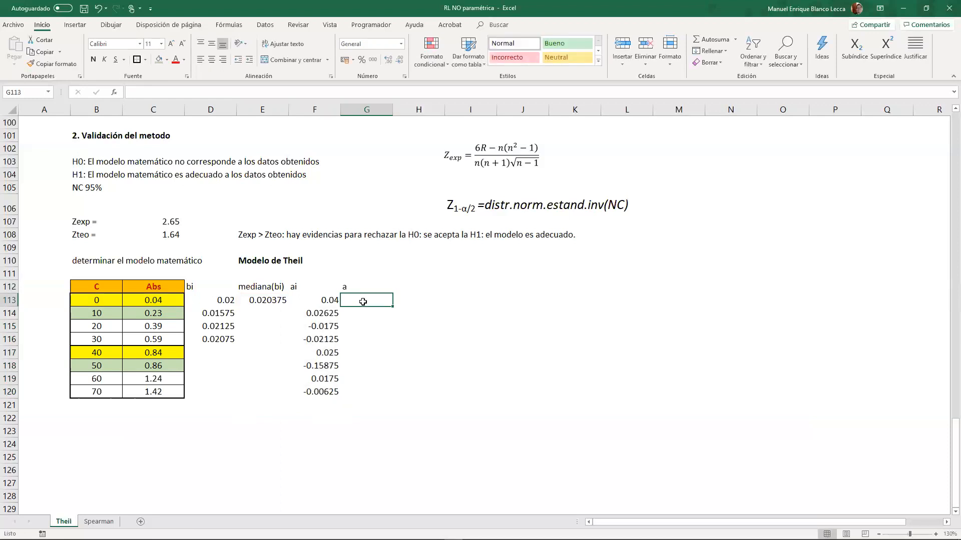
double_click(362, 287)
double_click(362, 286)
text(mediana(ai))
key(Return)
- Calculate the median of the ai intercepts in G113 with the formula +MEDIANA(F113:F120)
text(+medi)
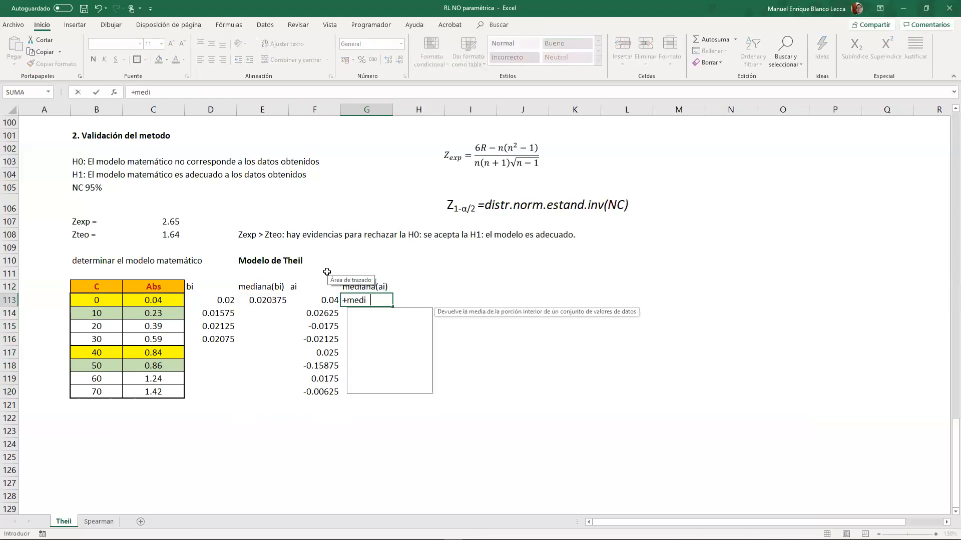
key(Tab)
key(Left)
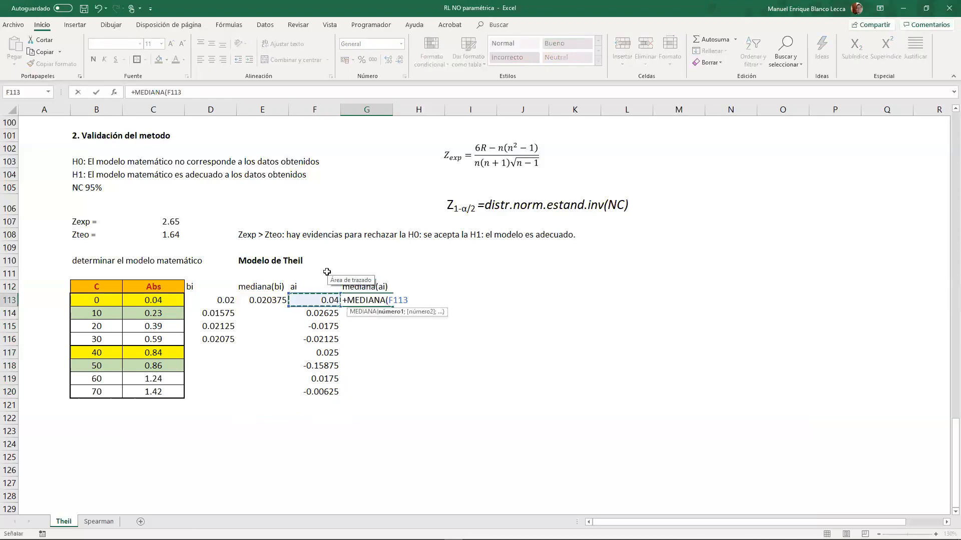
key(ctrl+shift+Down)
key(Return)
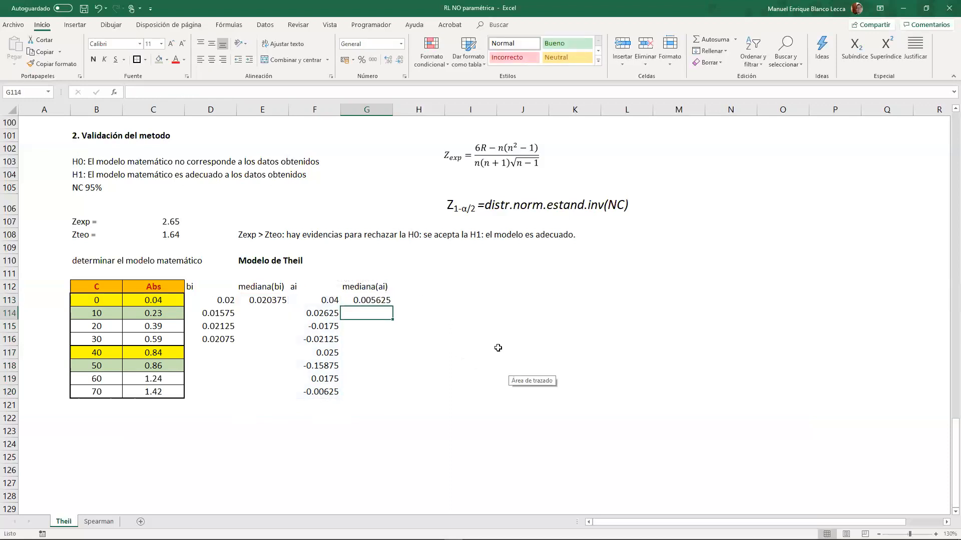
drag(453, 301, 449, 292)
click(269, 419)
click(215, 431)
click(173, 418)
click(202, 418)
- Copy the "Modelo:" label and its highlighted equation from row 25 to row 122, starting at D122
scroll(241, 417, up, 20)
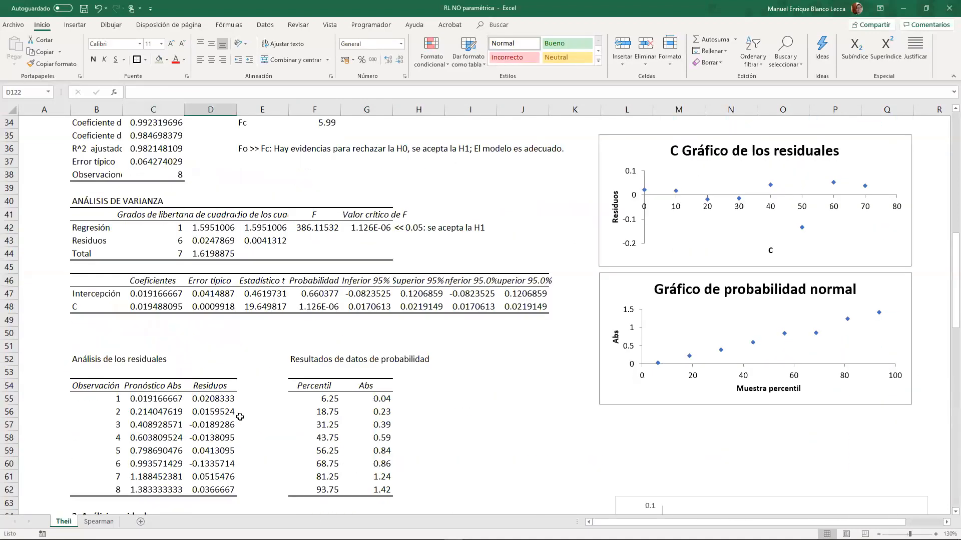
drag(261, 436, 300, 435)
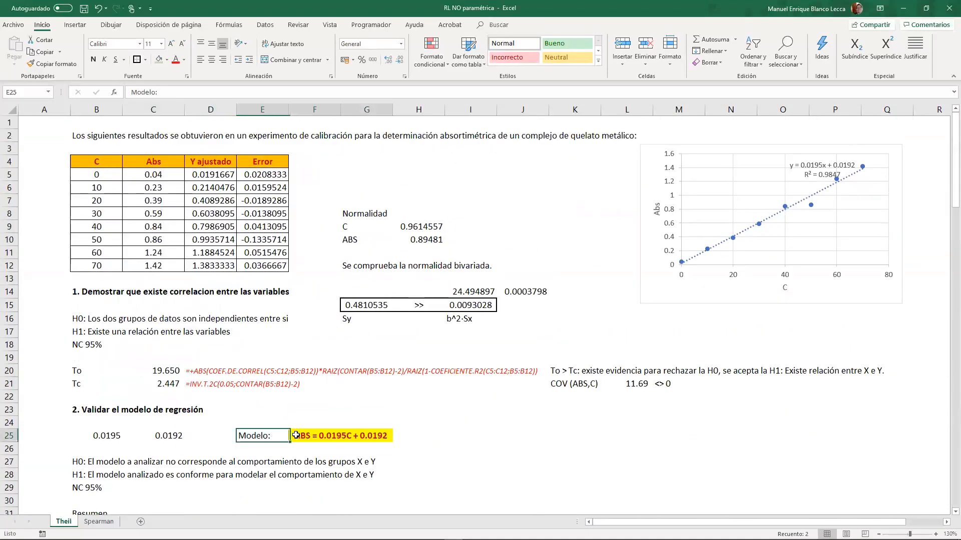
key(ctrl+c)
scroll(257, 484, down, 20)
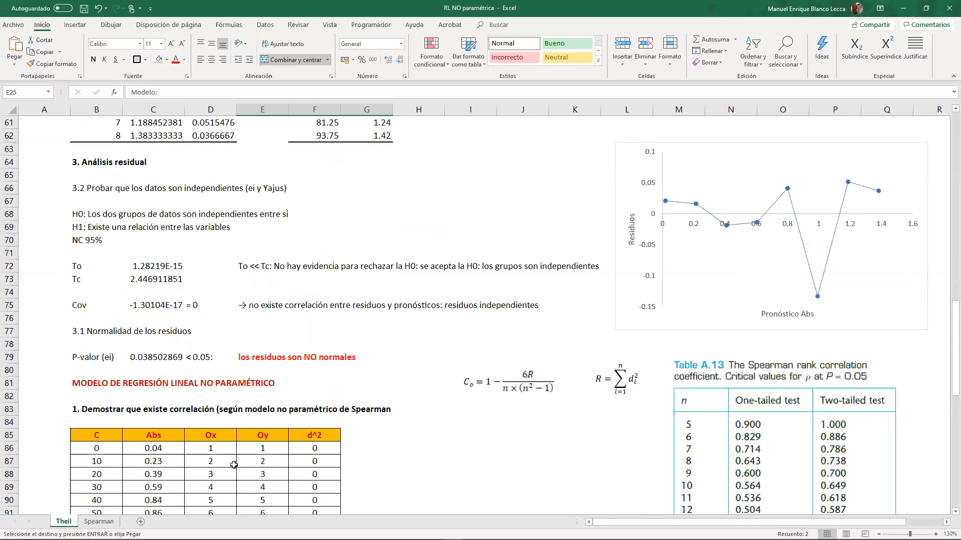
scroll(231, 453, up, 5)
click(196, 339)
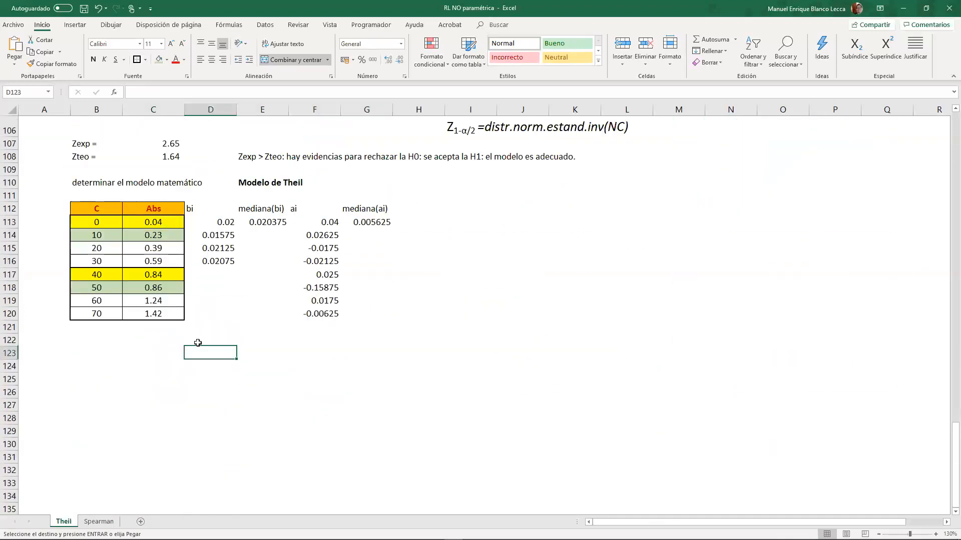
key(ctrl+v)
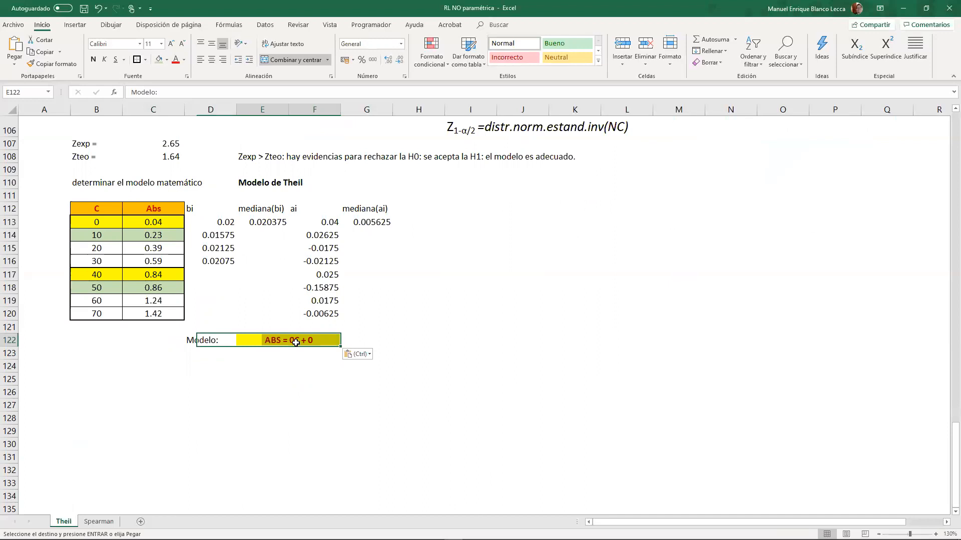
- Point the equation formula in E122 to the slope median in E113 and the intercept median in G113
double_click(294, 342)
drag(84, 334, 268, 223)
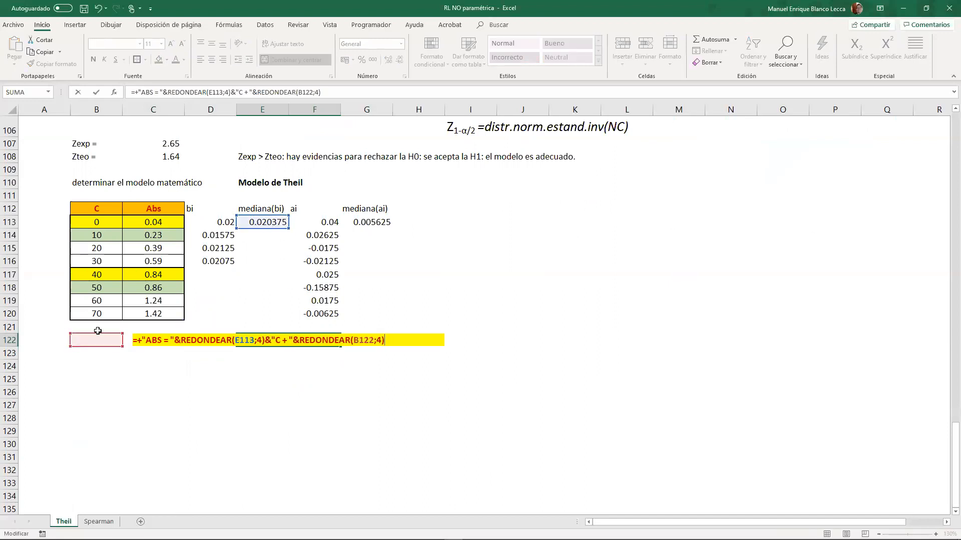
drag(99, 332, 384, 219)
key(Return)
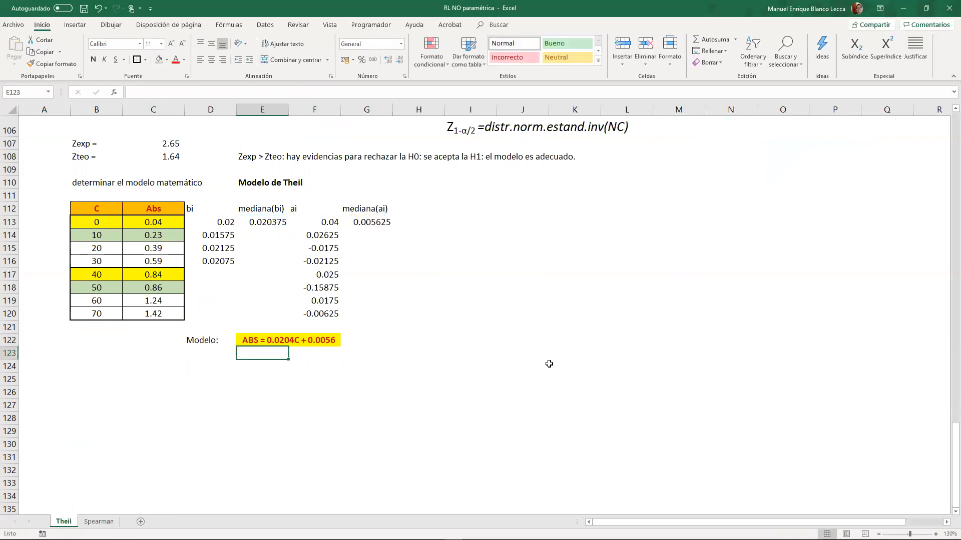
- Change the model label in E25 to "Modelo de Pearson:" and align it to the right
scroll(396, 385, up, 20)
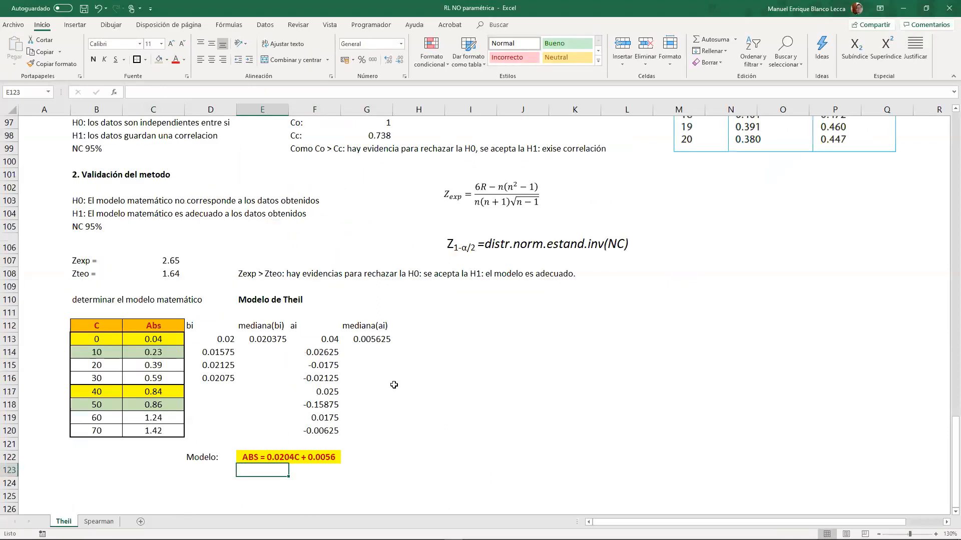
scroll(318, 300, up, 9)
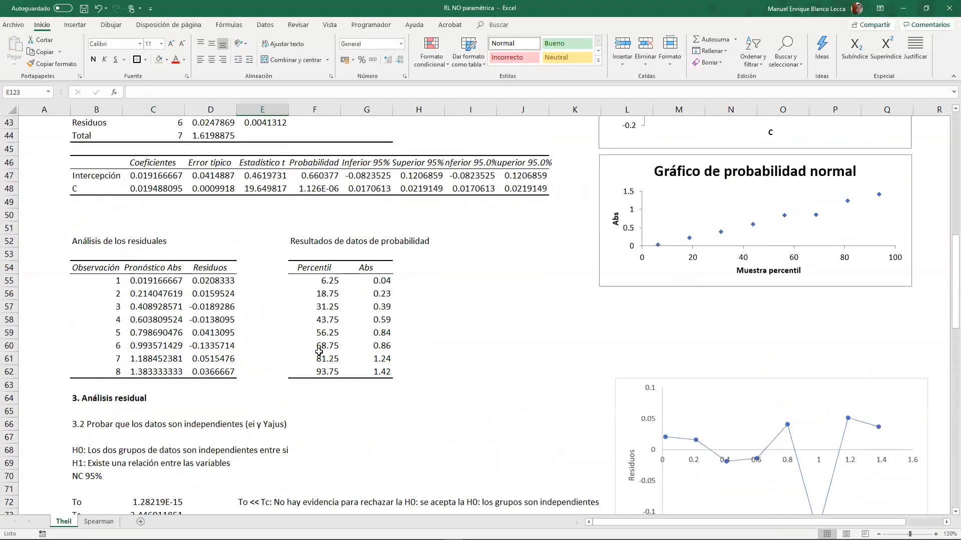
click(266, 202)
double_click(267, 201)
text(d:e P)
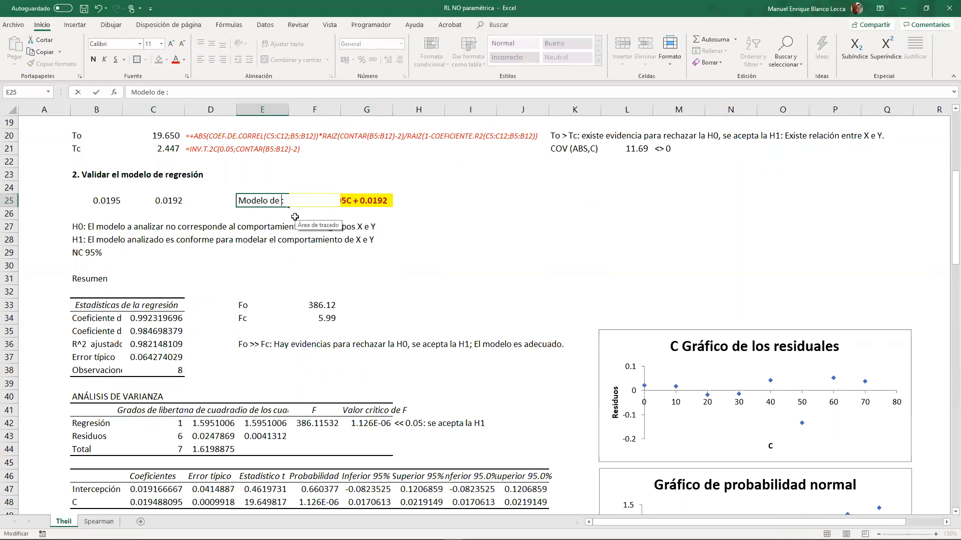
text(earson)
key(Return)
key(Up)
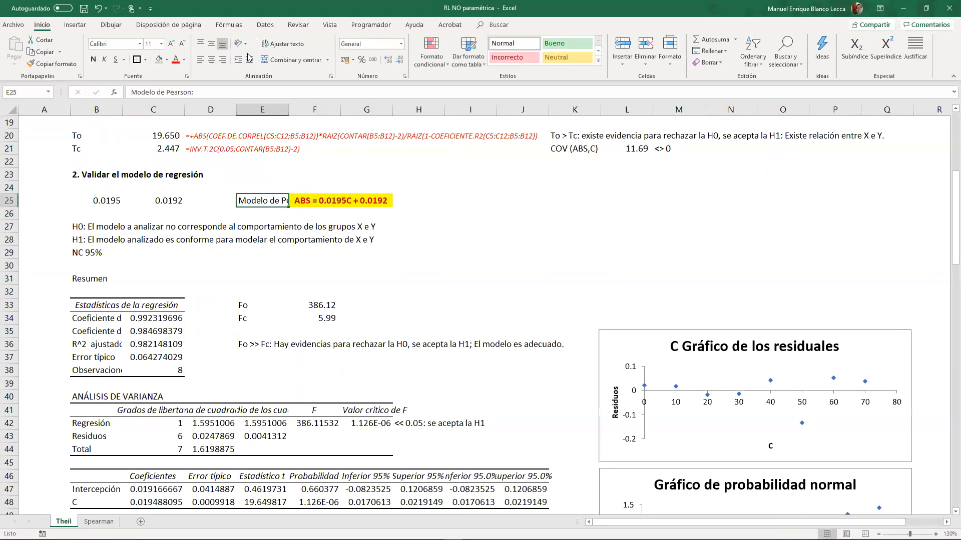
click(222, 60)
- Copy the "Modelo de Pearson:" label from E25 over the model label in D122
scroll(387, 345, down, 11)
scroll(387, 344, down, 5)
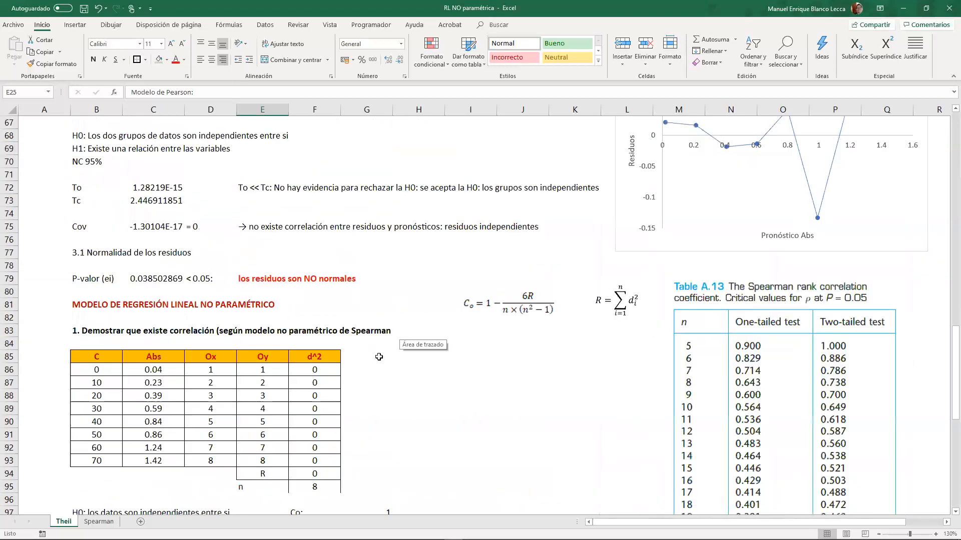
key(ctrl+c)
scroll(380, 355, down, 12)
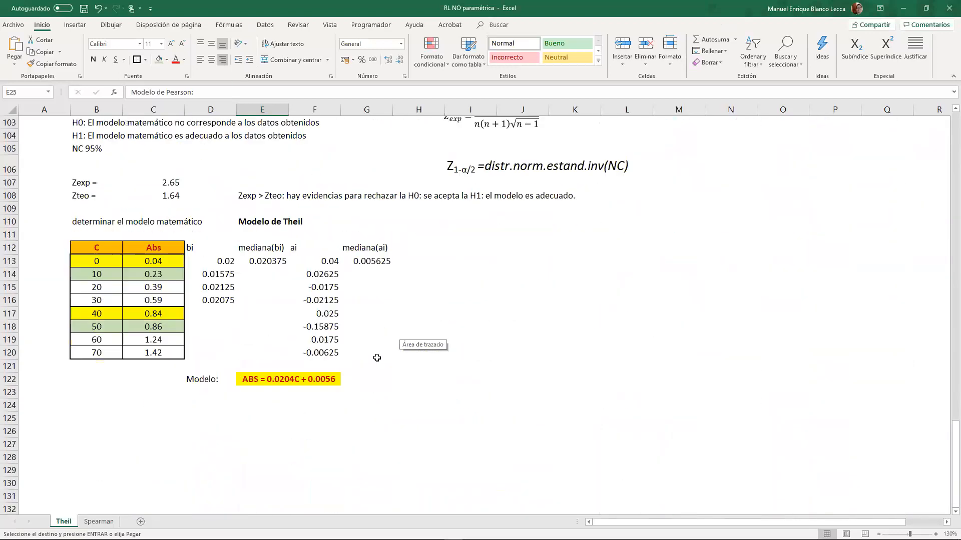
click(200, 377)
key(ctrl+v)
- Change the model label in D122 to "Modelo de Theil:"
double_click(232, 379)
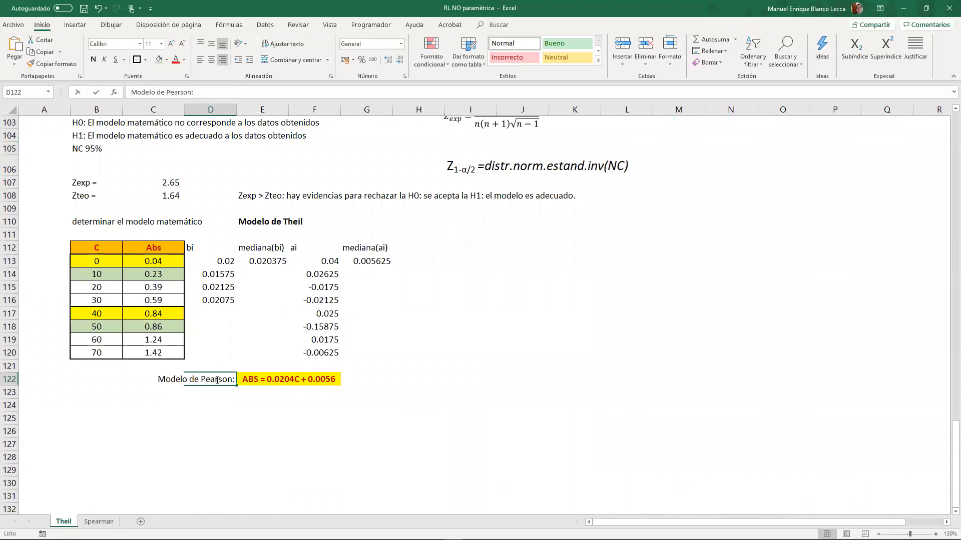
drag(232, 379, 201, 379)
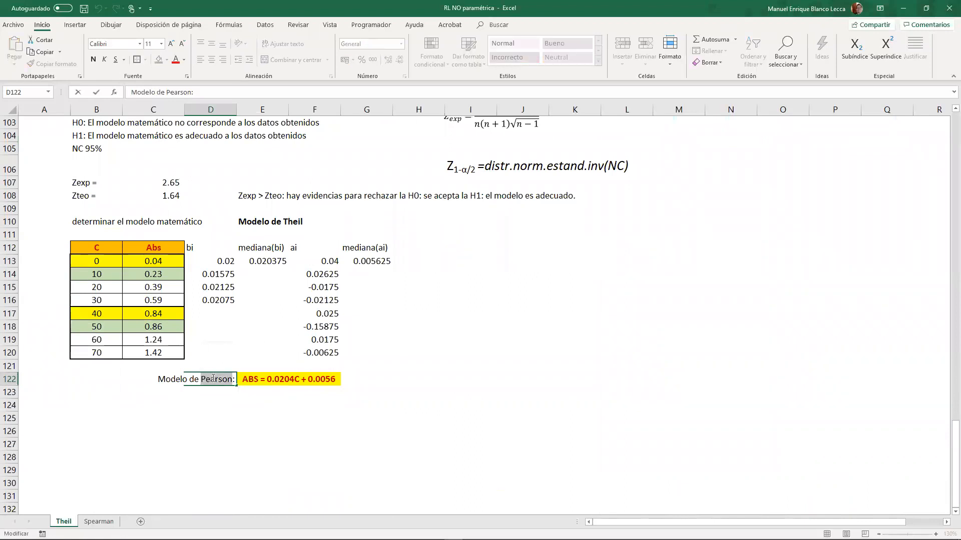
text(Teh)
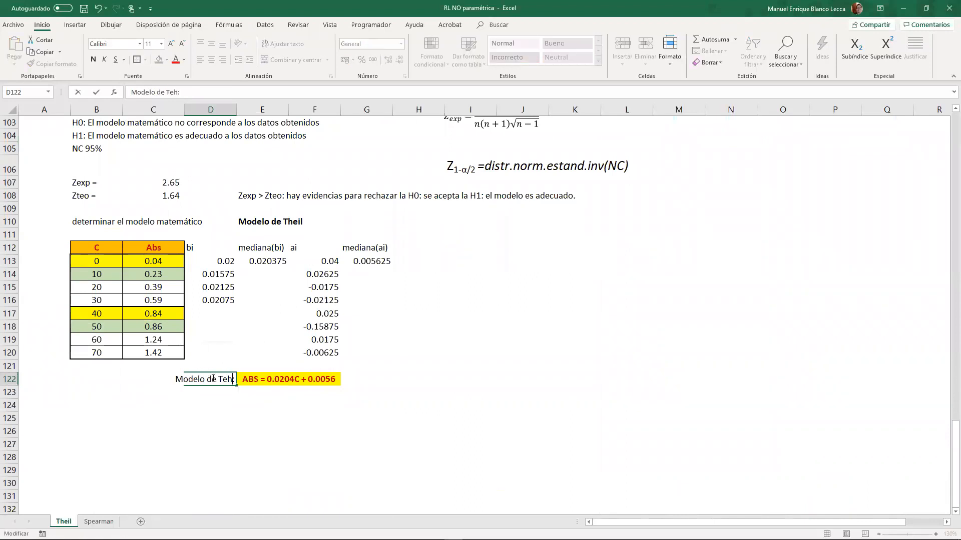
text(i)
key(BackSpace)
key(BackSpace)
text(heil)
key(Return)
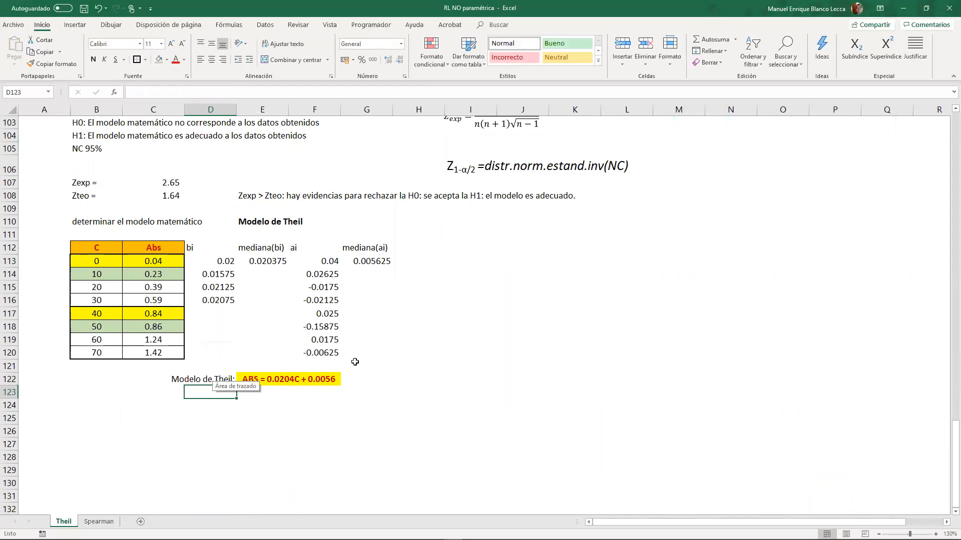
click(448, 404)
click(331, 404)
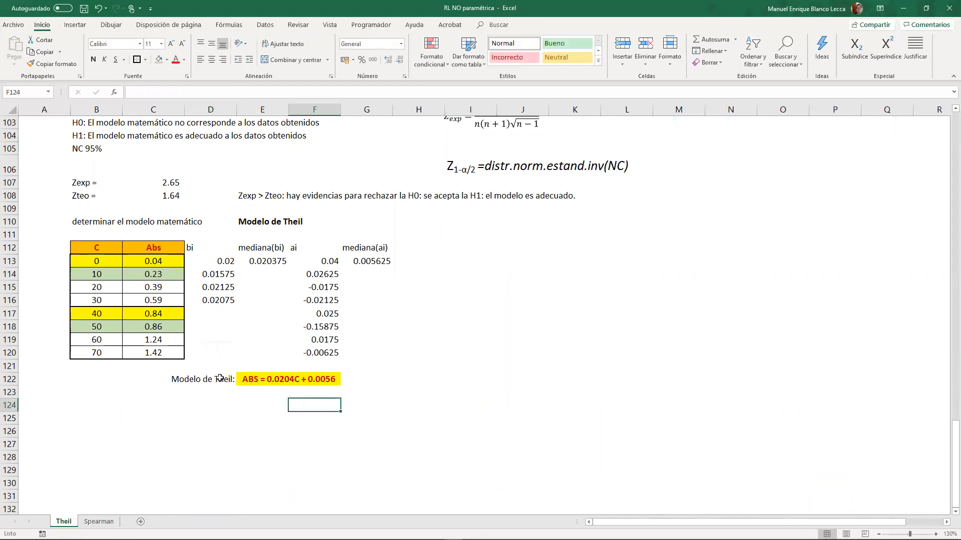
drag(222, 381, 300, 380)
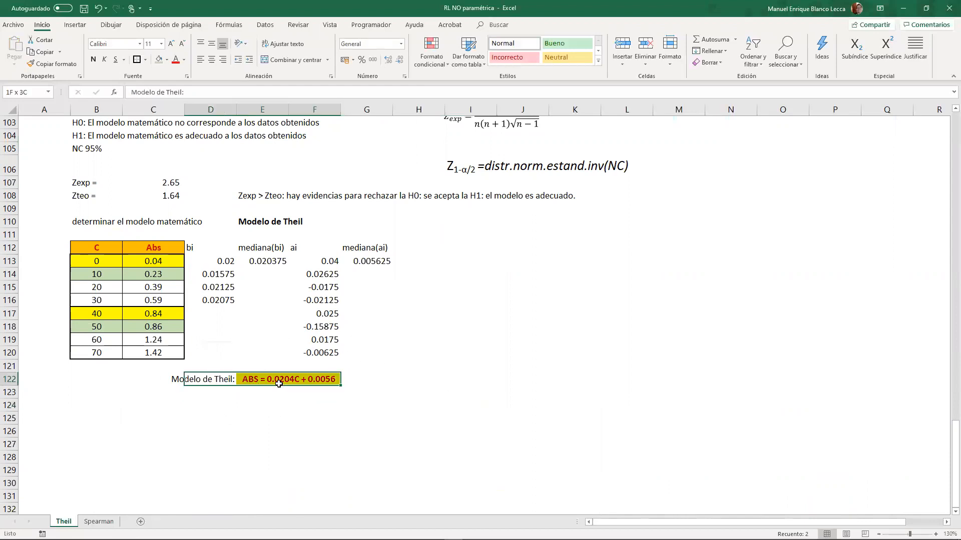
click(271, 441)
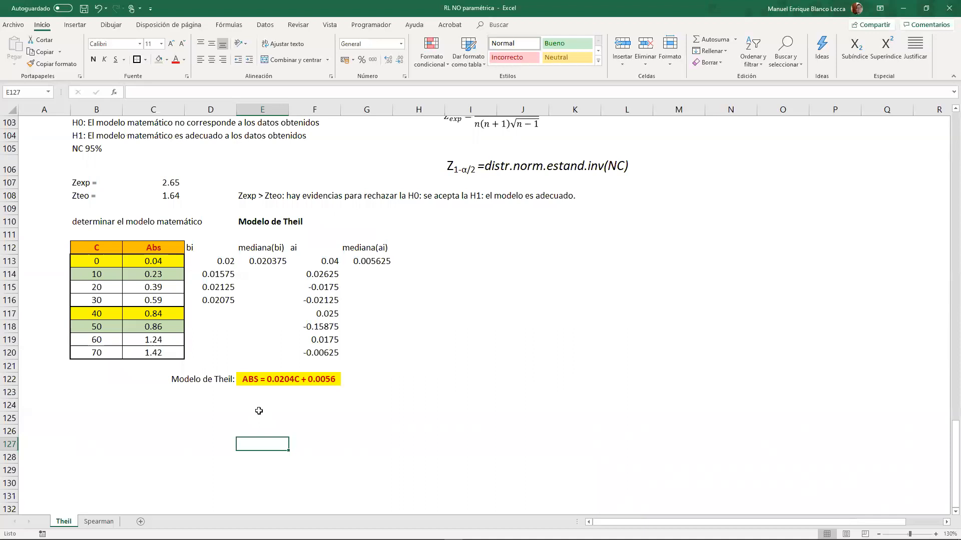
drag(96, 255, 163, 351)
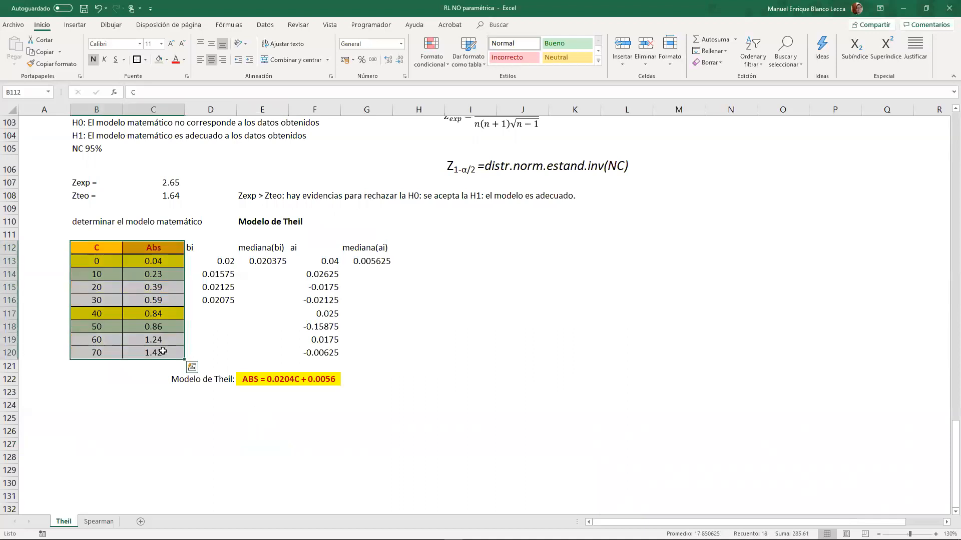
key(ctrl+c)
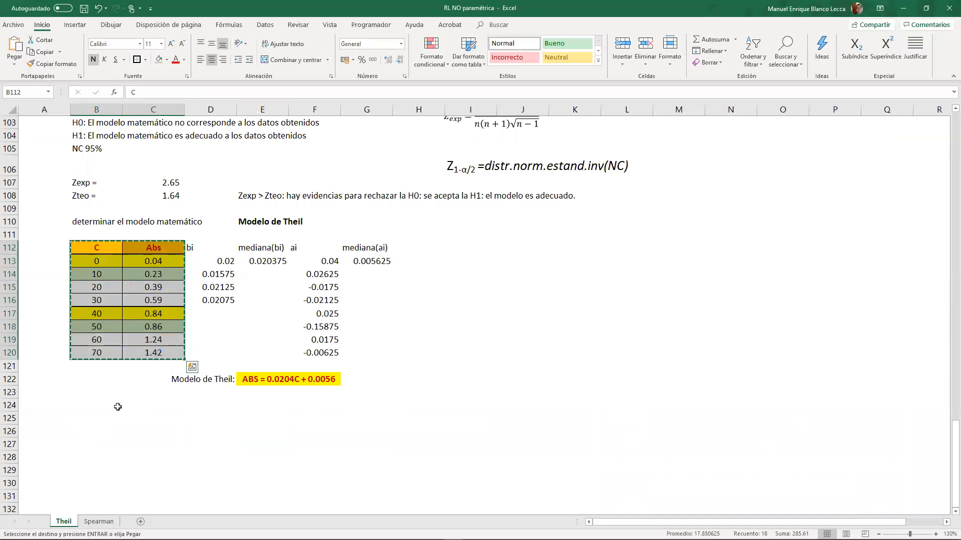
click(100, 398)
click(101, 405)
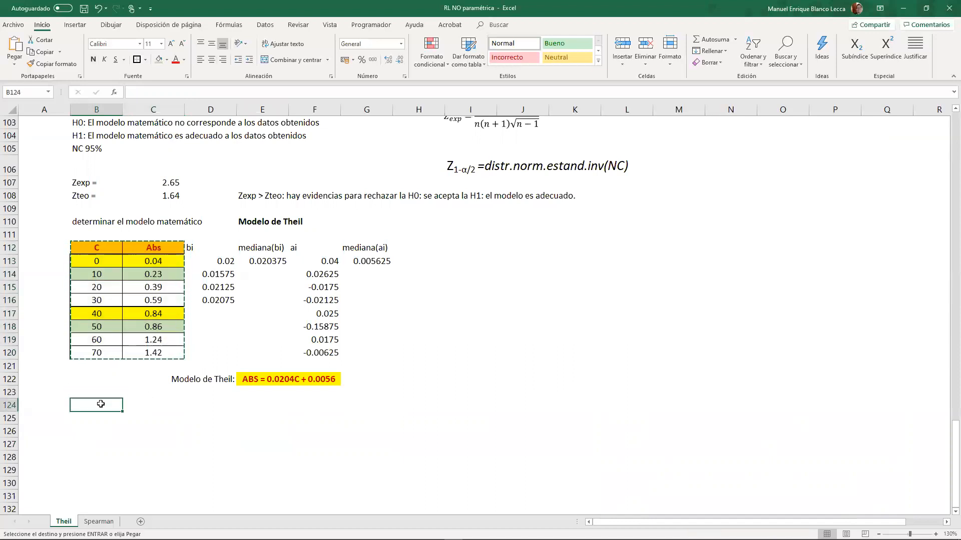
key(Escape)
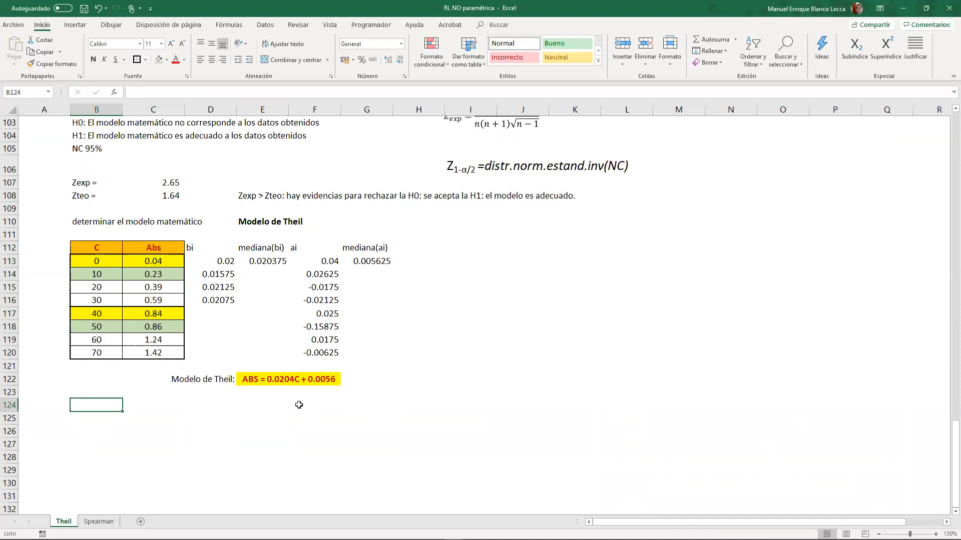
click(369, 366)
click(208, 404)
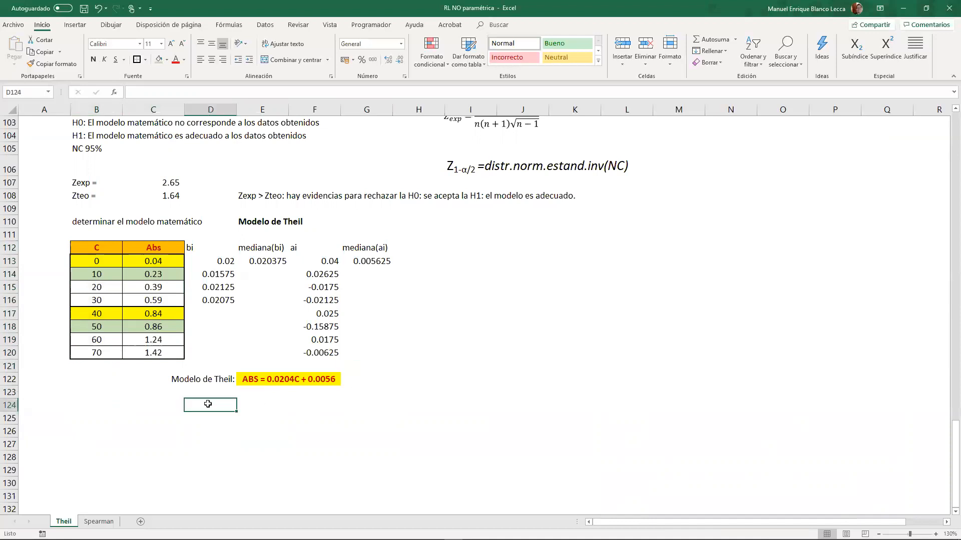
click(173, 398)
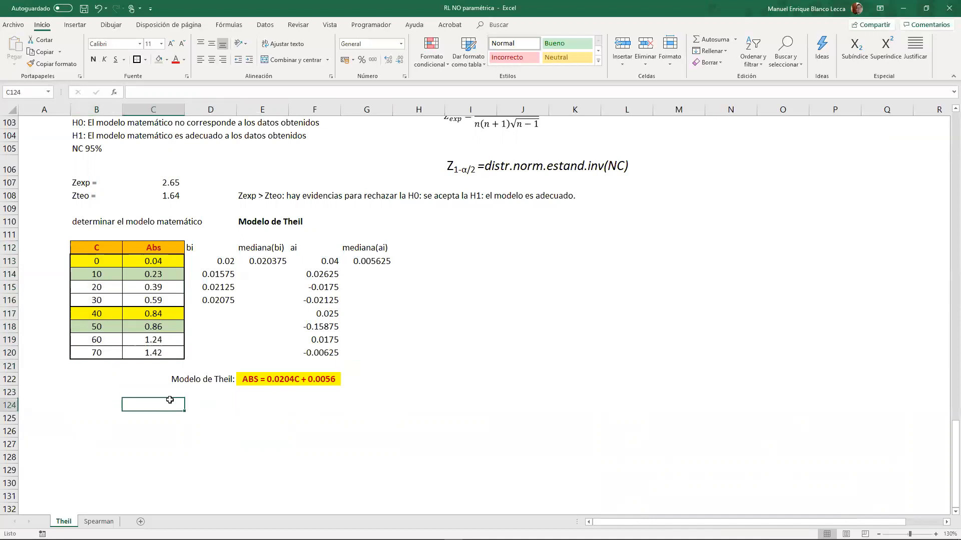
click(196, 408)
click(137, 408)
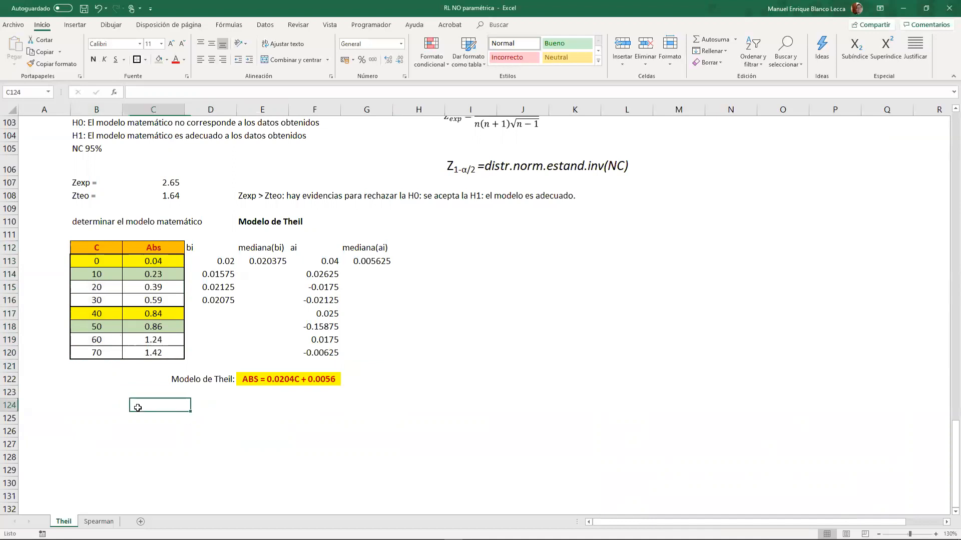
- Label B124 "R2" and B125 "r" below the Theil model equation
click(110, 412)
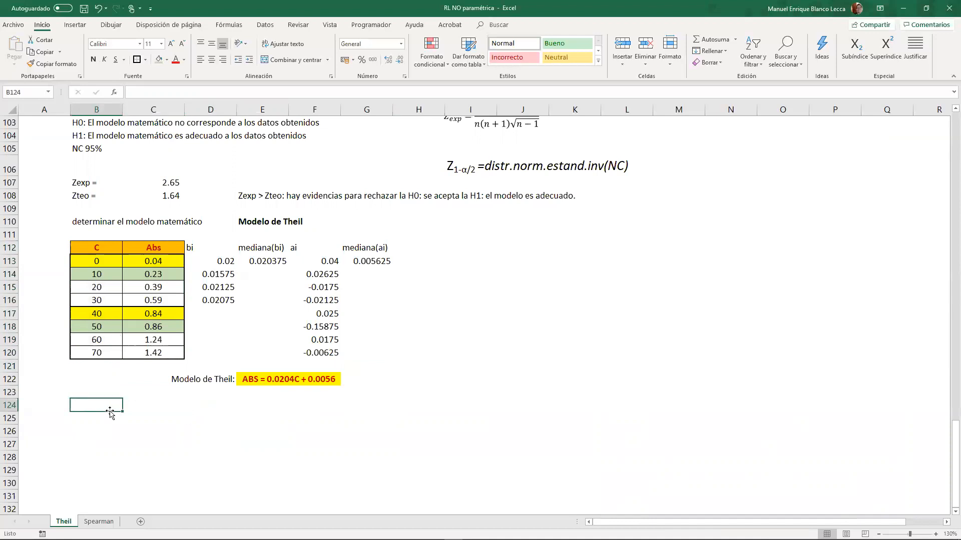
text(R)
key(Return)
key(ctrl+d)
text(r)
key(BackSpace)
key(Return)
key(Up)
key(Up)
key(Right)
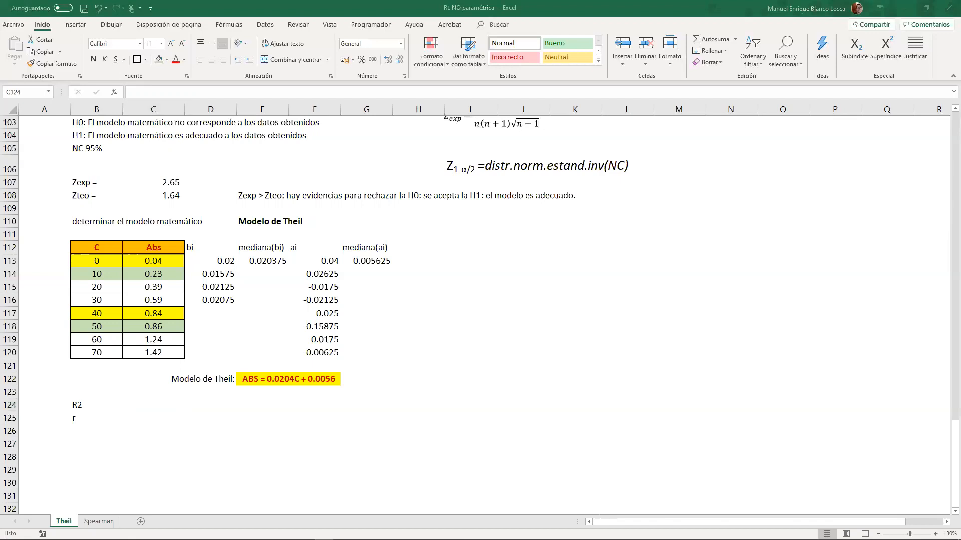
- Paste the copied R² formula image with median|ri| over MAD(yi) and place it beside the Theil equation and R2 label
click(469, 396)
key(ctrl+v)
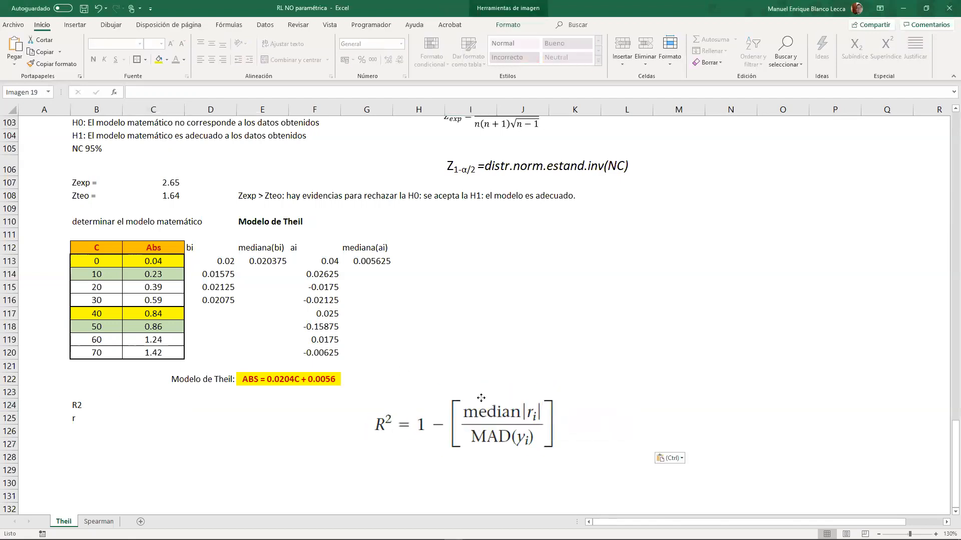
click(469, 399)
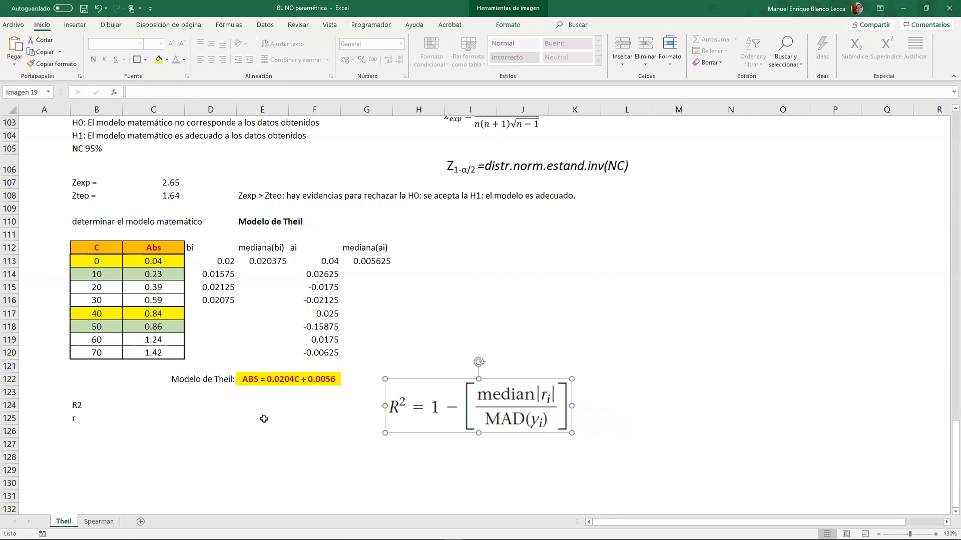
click(118, 364)
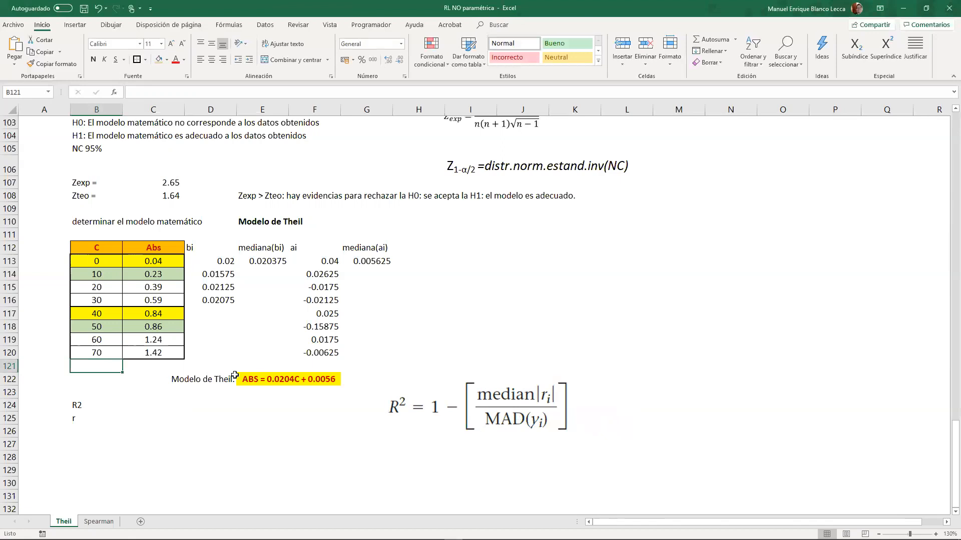
- Head H112 as "mediana(Yi)" and compute the median of the absorbances C113:C120 in H113
click(406, 250)
text(mediana)
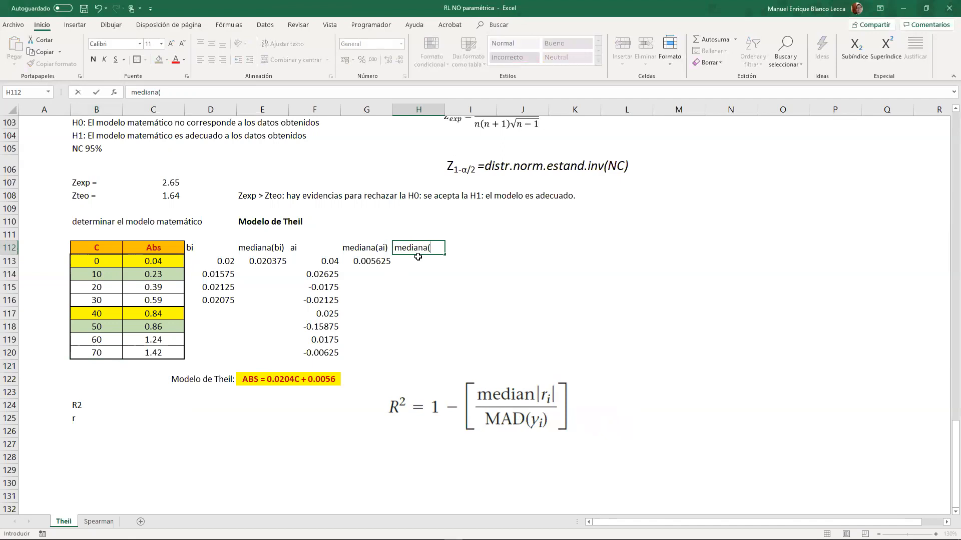
text((Yi))
key(Return)
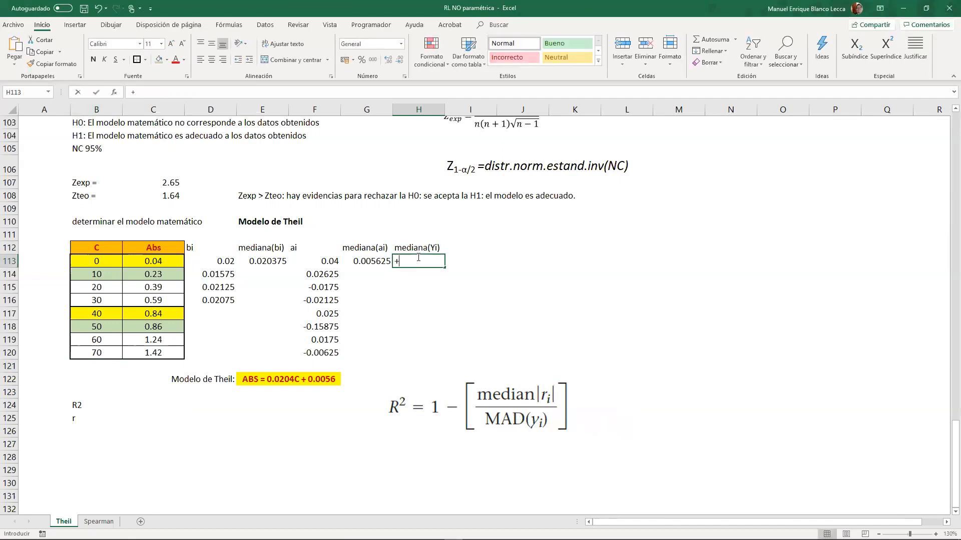
text(+mediana()
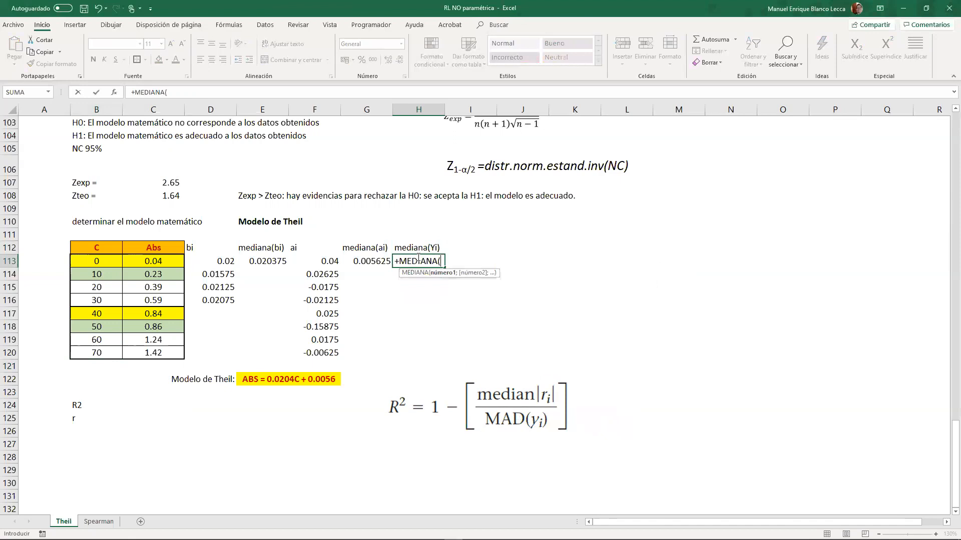
drag(181, 253, 167, 357)
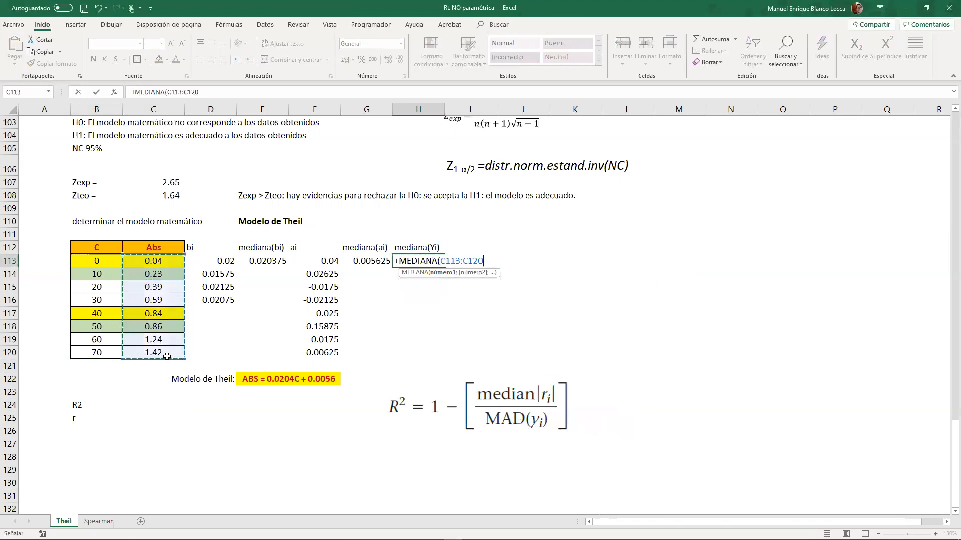
key(Return)
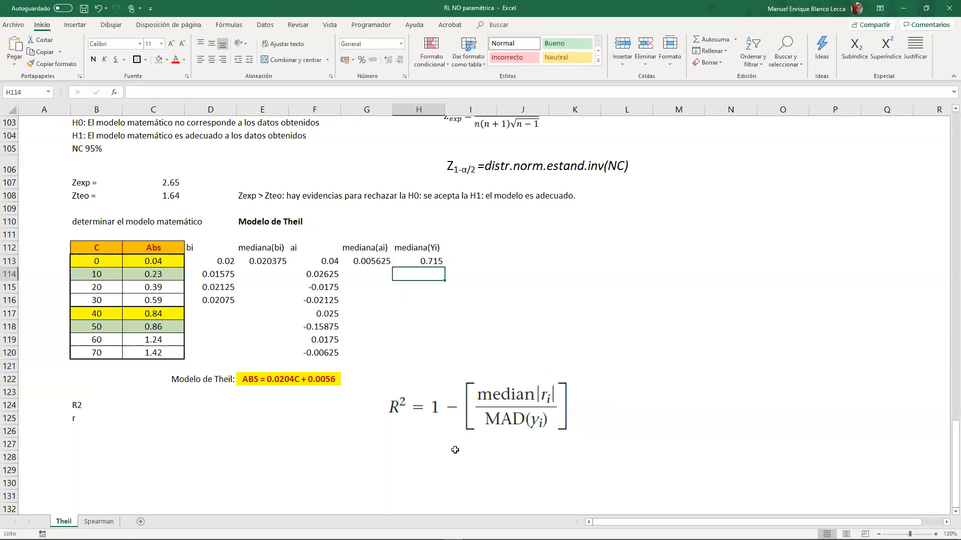
- Head I112 as "ri" and start the residual formula in I113 with C113 minus an open parenthesis
click(461, 250)
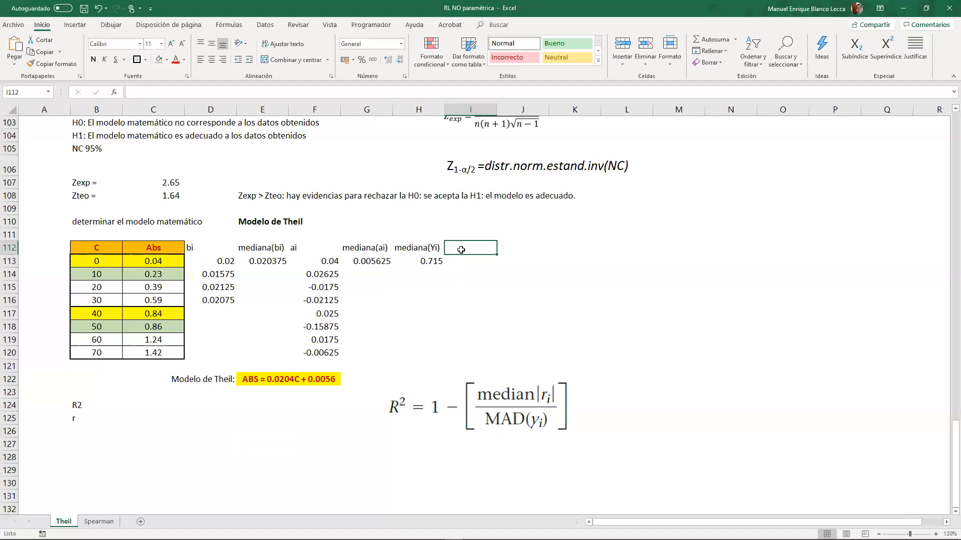
text(ri)
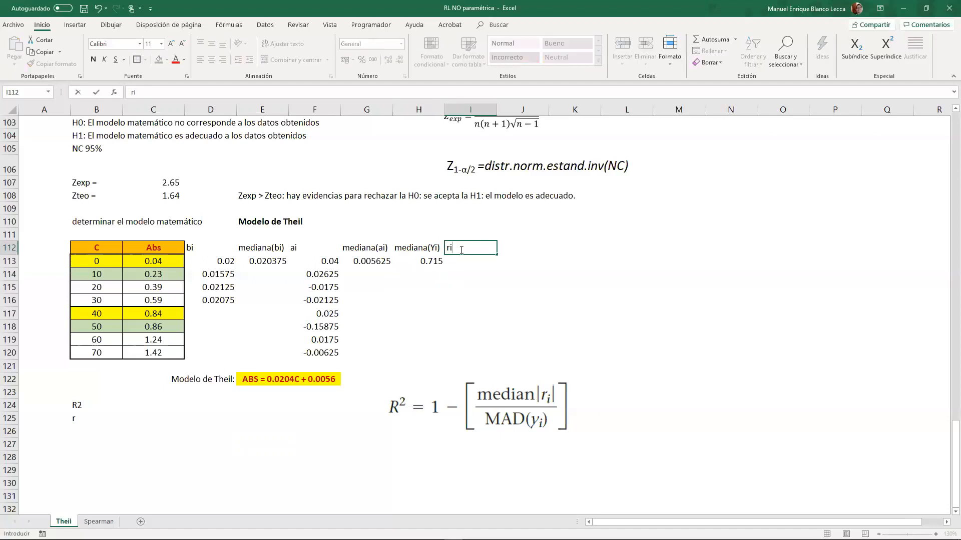
key(Return)
text(+)
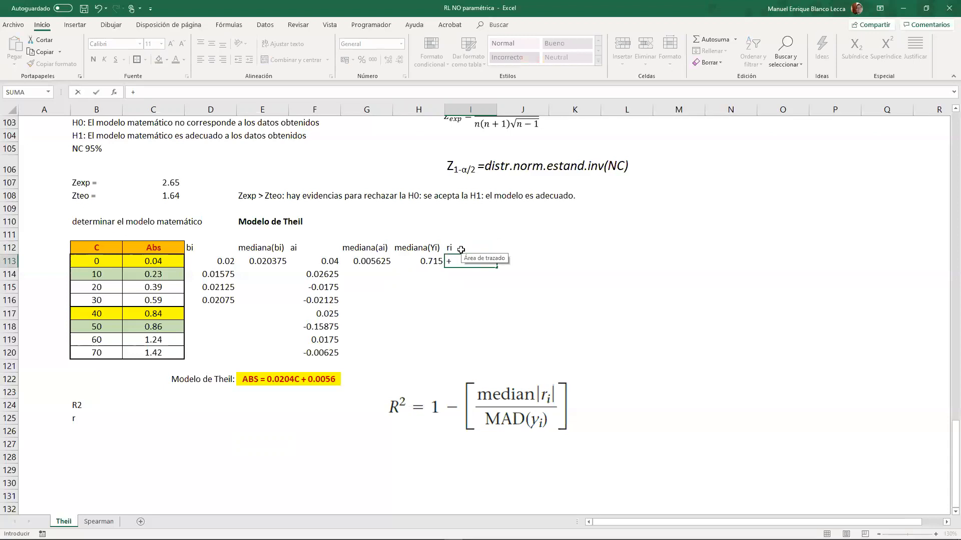
click(142, 257)
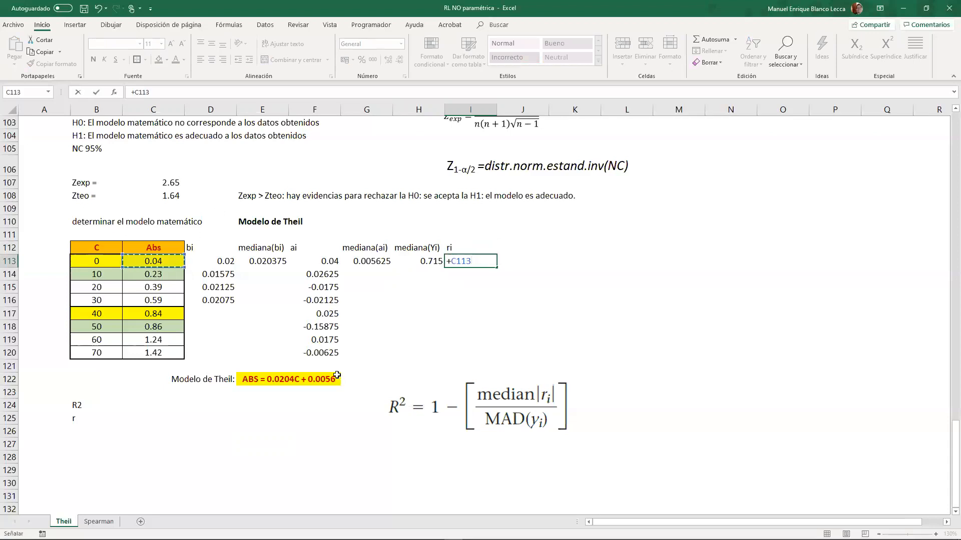
text(-)
- Handwrite the residual definition e_i = Y_i Real − Y_i Ajust in red above the R² formula
mouse_move(382, 324)
mouse_down()
mouse_move(387, 312)
mouse_move(396, 339)
mouse_up()
click(412, 333)
mouse_move(406, 333)
mouse_down()
mouse_move(406, 347)
mouse_move(441, 326)
mouse_up()
mouse_move(425, 333)
mouse_down()
mouse_move(461, 334)
mouse_move(458, 349)
mouse_up()
click(473, 341)
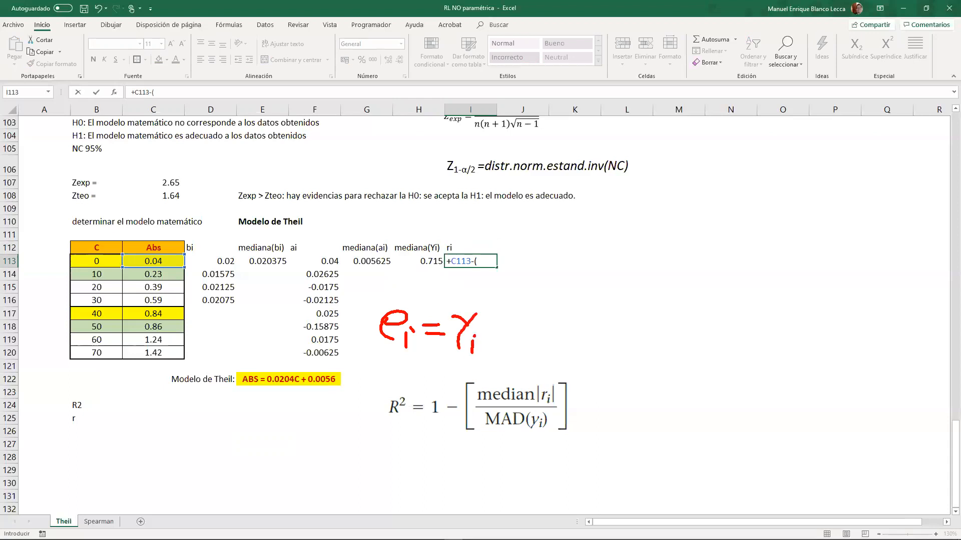
drag(476, 305, 474, 315)
drag(470, 306, 485, 316)
mouse_move(487, 313)
mouse_down()
mouse_move(512, 313)
mouse_move(504, 309)
mouse_up()
drag(497, 334, 513, 334)
drag(524, 320, 530, 350)
click(544, 347)
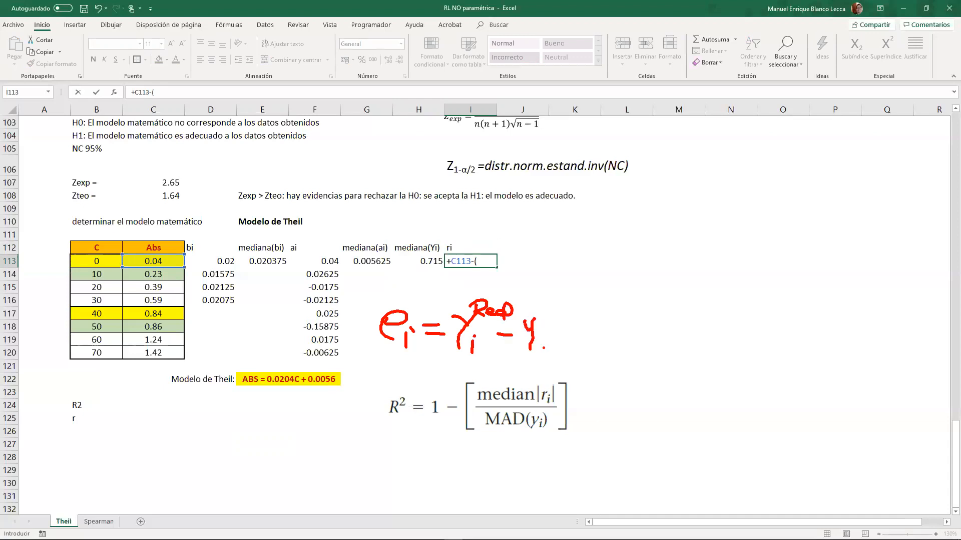
drag(541, 306, 546, 326)
drag(555, 311, 568, 319)
mouse_move(562, 311)
mouse_down()
mouse_move(582, 309)
mouse_move(598, 336)
mouse_up()
- Extend the handwritten definition with = Y_i Real, circle the absorbance column and link it to that term with an arrow
mouse_move(585, 344)
mouse_down()
mouse_move(623, 325)
mouse_move(632, 334)
mouse_up()
drag(639, 324, 636, 356)
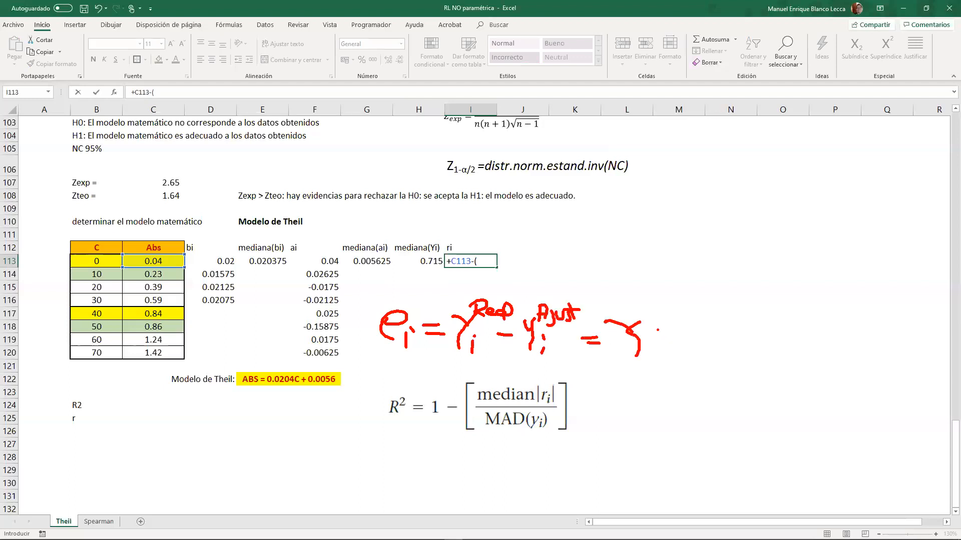
mouse_move(640, 301)
mouse_down()
mouse_move(652, 314)
mouse_move(684, 320)
mouse_up()
mouse_move(108, 256)
mouse_down()
mouse_move(498, 235)
mouse_move(668, 301)
mouse_move(660, 290)
mouse_up()
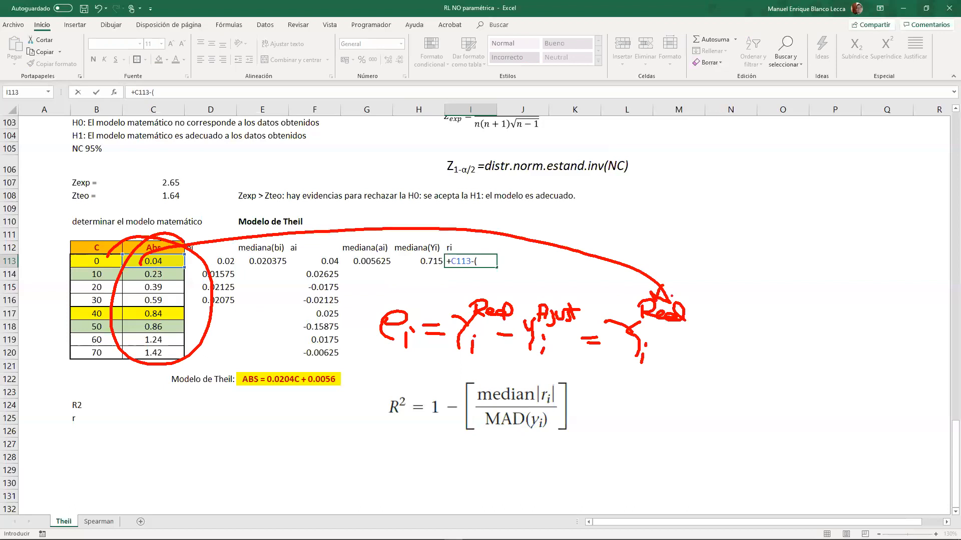
- Handwrite ŷ = a + bx above and substitute it into the residual definition as − (a + bx), joined by an arrow
drag(675, 346, 699, 346)
mouse_move(635, 165)
mouse_down()
mouse_move(666, 171)
mouse_move(624, 199)
mouse_move(658, 146)
mouse_move(675, 160)
mouse_up()
drag(669, 182, 690, 184)
mouse_move(671, 191)
mouse_down()
mouse_move(722, 180)
mouse_move(728, 196)
mouse_up()
mouse_move(741, 185)
mouse_down()
mouse_move(766, 185)
mouse_move(753, 198)
mouse_up()
drag(769, 169, 770, 194)
mouse_move(787, 179)
mouse_down()
mouse_move(815, 197)
mouse_move(789, 199)
mouse_move(754, 312)
mouse_up()
mouse_move(749, 297)
mouse_down()
mouse_move(754, 314)
mouse_move(728, 366)
mouse_move(754, 351)
mouse_move(762, 359)
mouse_up()
mouse_move(769, 346)
mouse_down()
mouse_move(787, 344)
mouse_move(780, 357)
mouse_up()
drag(793, 327, 796, 353)
mouse_move(811, 338)
mouse_down()
mouse_move(839, 354)
mouse_move(818, 356)
mouse_up()
drag(829, 331, 833, 361)
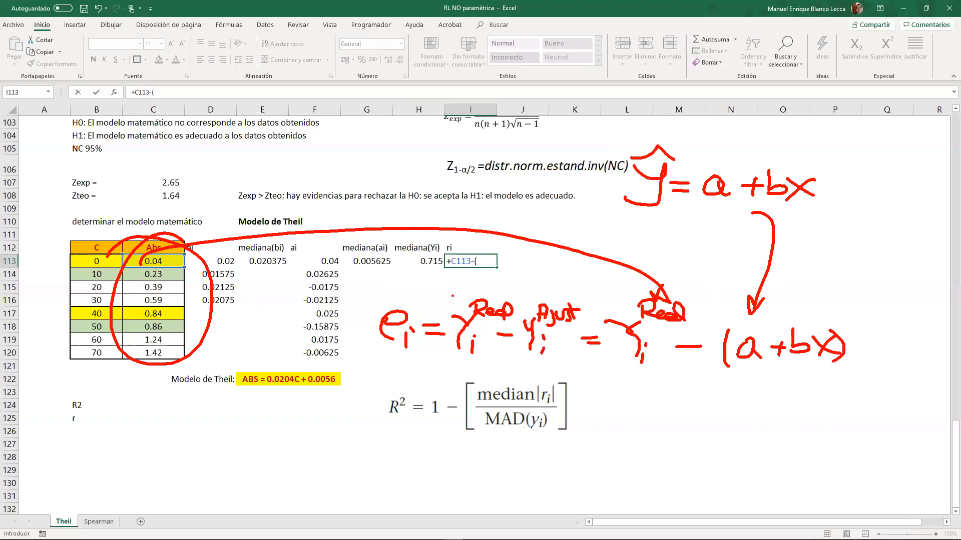
- Circle and link the table's medians and concentration column to the a + bx terms, and clear all the handwritten annotations
mouse_move(430, 261)
mouse_down()
mouse_move(421, 273)
mouse_move(460, 360)
mouse_move(752, 349)
mouse_up()
mouse_move(263, 242)
mouse_down()
mouse_move(203, 278)
mouse_move(238, 241)
mouse_up()
mouse_move(260, 273)
mouse_down()
mouse_move(253, 323)
mouse_move(736, 368)
mouse_move(845, 353)
mouse_up()
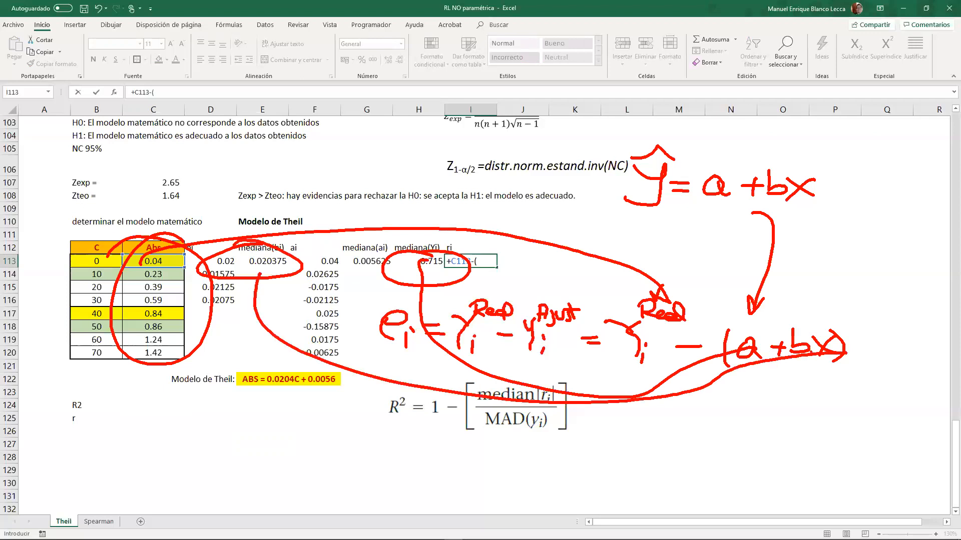
drag(792, 332, 821, 327)
drag(826, 326, 794, 332)
mouse_move(69, 321)
mouse_down()
mouse_move(145, 353)
mouse_move(105, 315)
mouse_move(633, 453)
mouse_move(944, 381)
mouse_move(882, 375)
mouse_up()
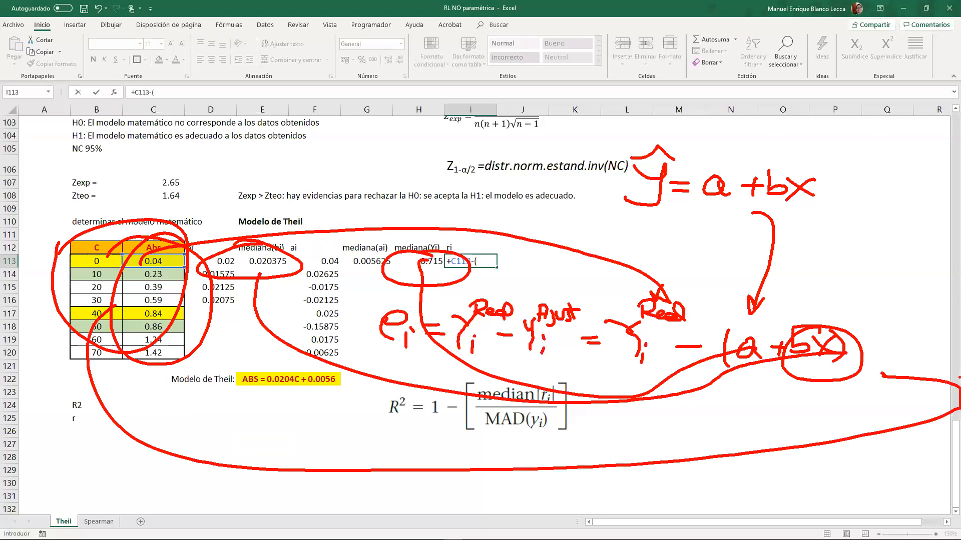
key(Escape)
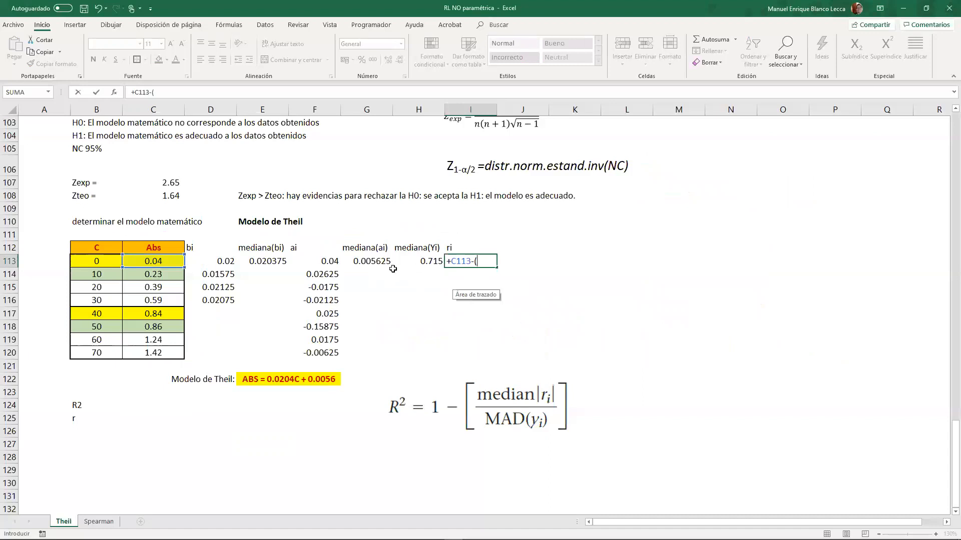
- Complete the residual formula in I113 as C113-($G$113+$E$113*B113) and fill it down to I120
click(379, 261)
key(F4)
text(+)
click(268, 261)
key(F4)
text(*)
click(97, 268)
key(Return)
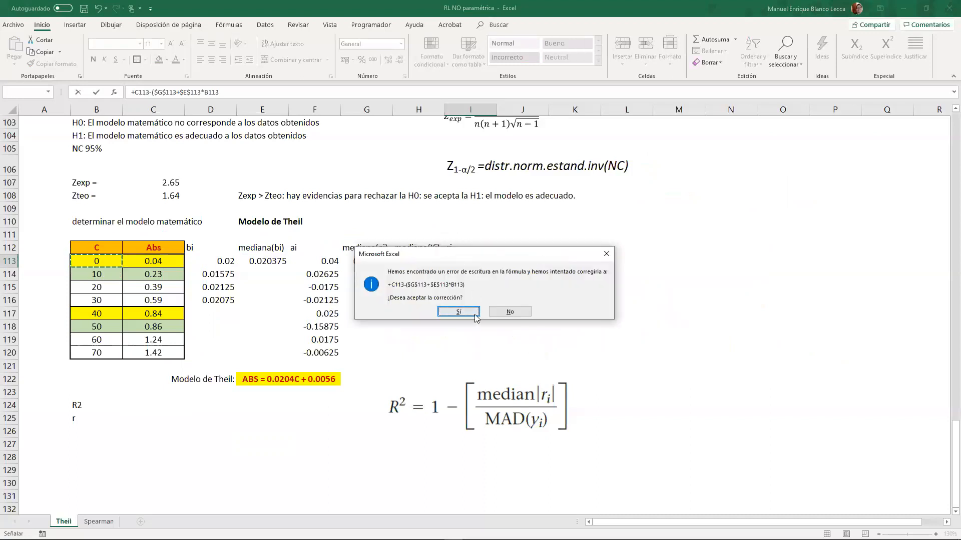
key(Return)
drag(496, 272, 494, 358)
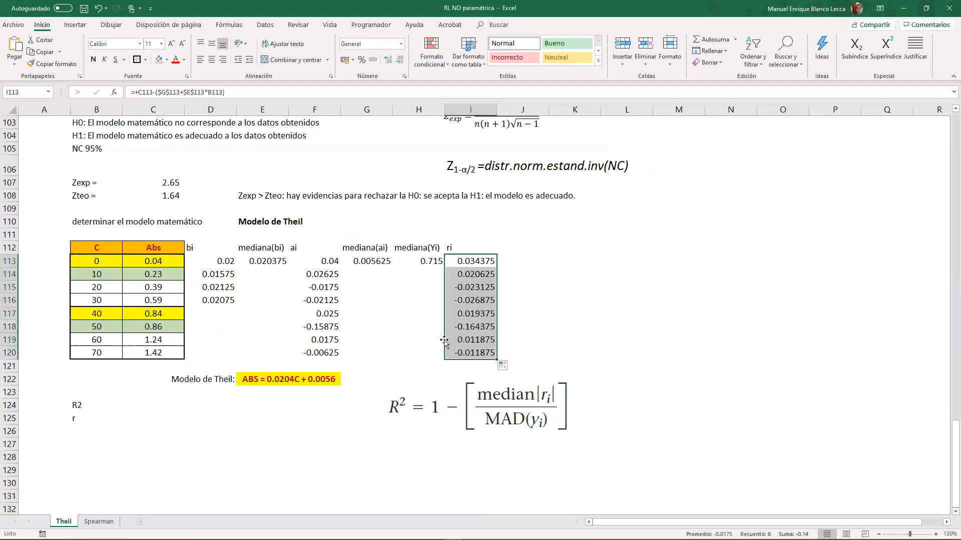
- Change the residual column heading in I112 to "|ri|"
click(450, 247)
double_click(450, 247)
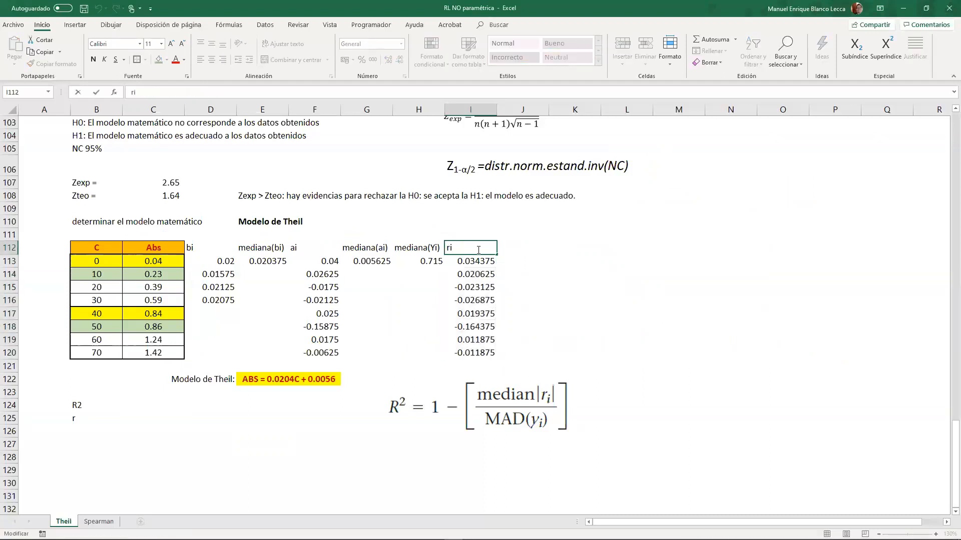
text(|ri|)
key(Return)
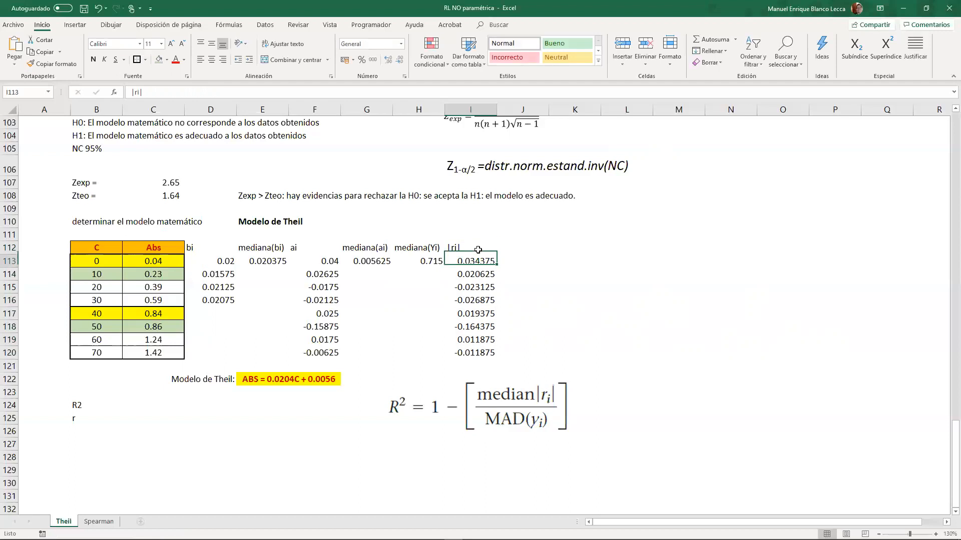
- Wrap the residual formula in I113 in the ABS function and fill it down to I120
scroll(478, 250, up, 1)
click(132, 90)
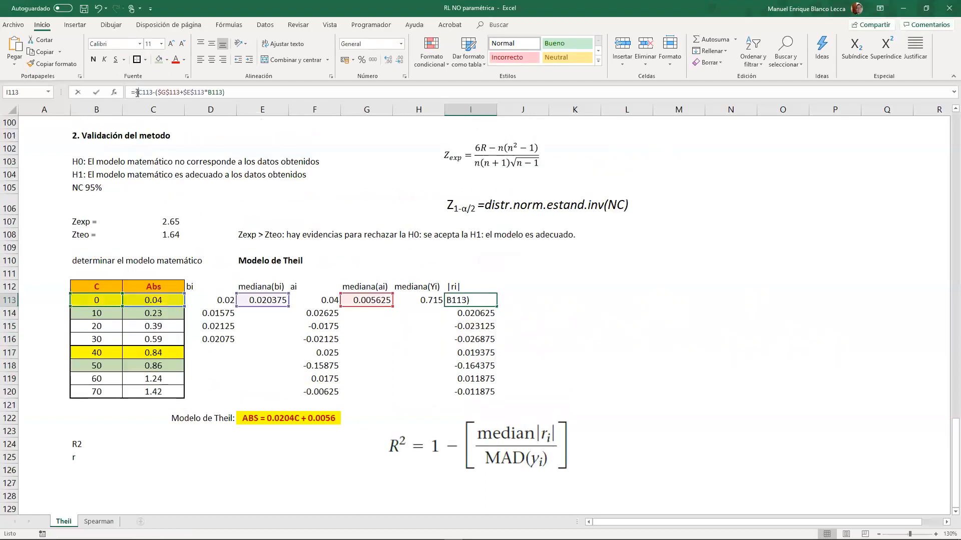
text(a)
key(Tab)
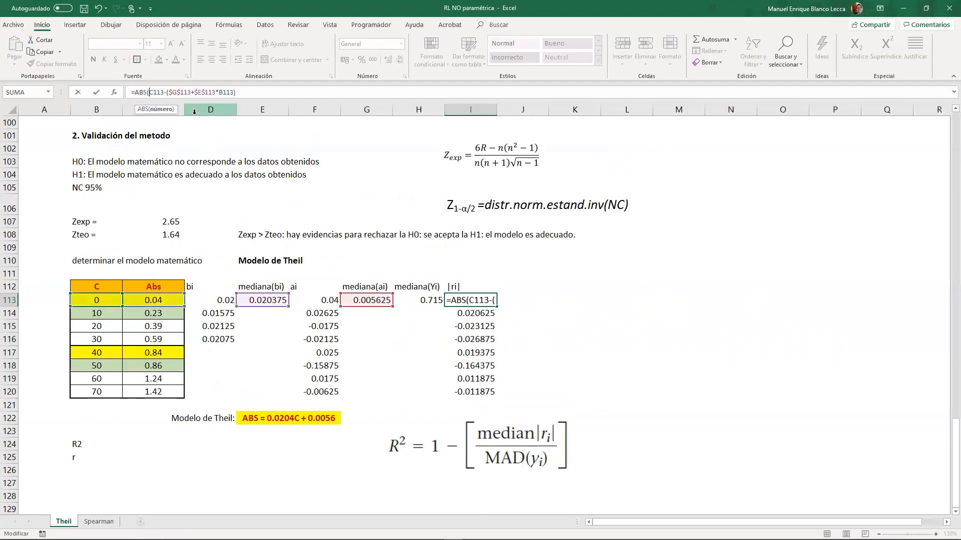
key(End)
text())
key(Return)
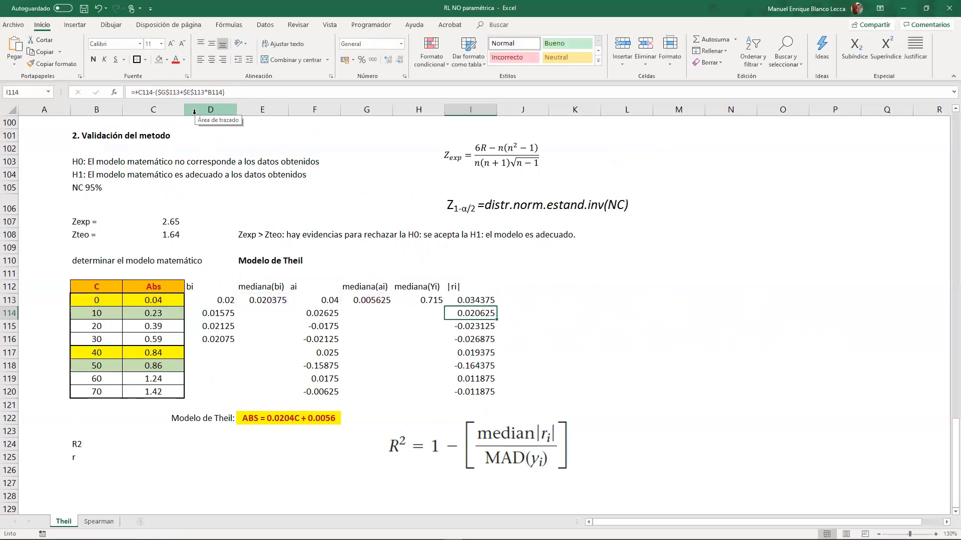
drag(496, 306, 495, 395)
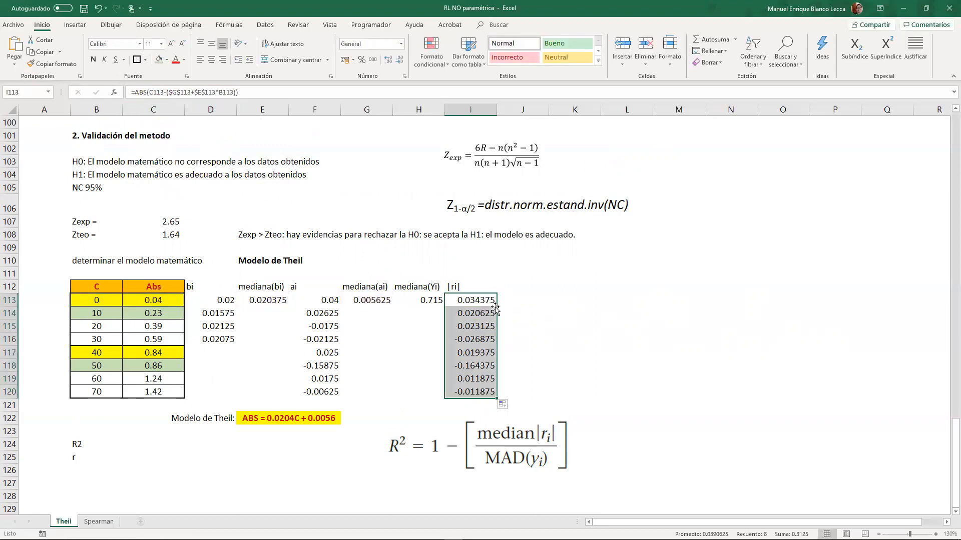
click(525, 312)
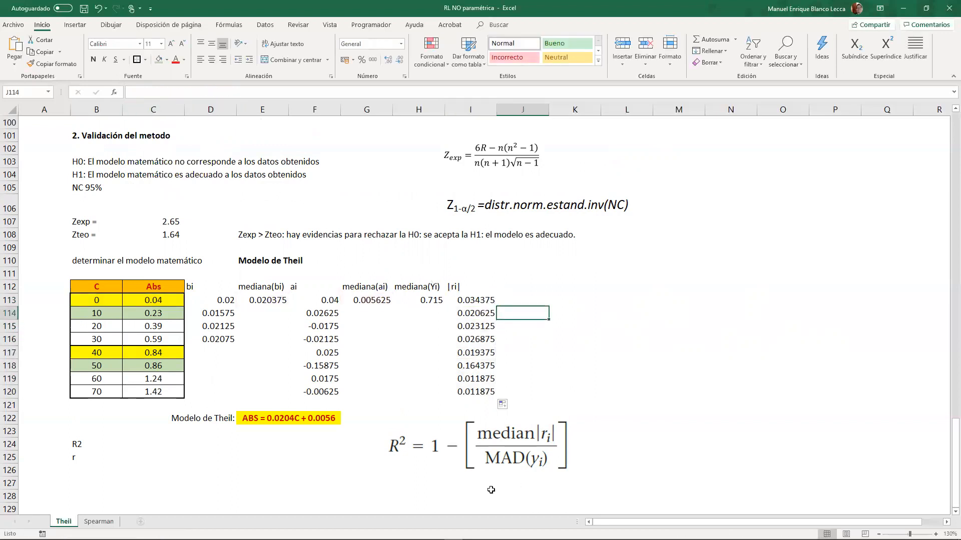
click(512, 289)
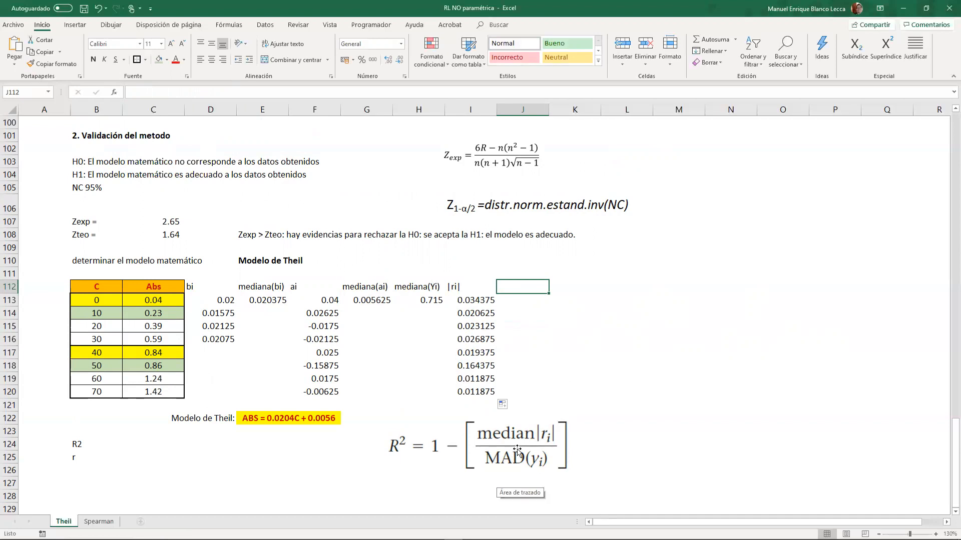
- Add the heading "mediana |ri|" in J112 and calculate the median of I113:I120 in J113
text(mediana)
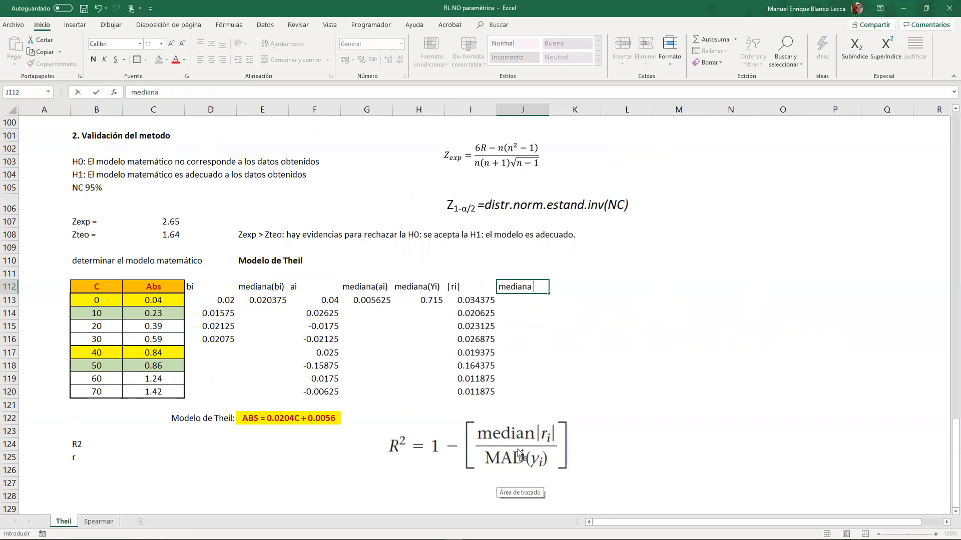
text( |ri@)
key(BackSpace)
key(Return)
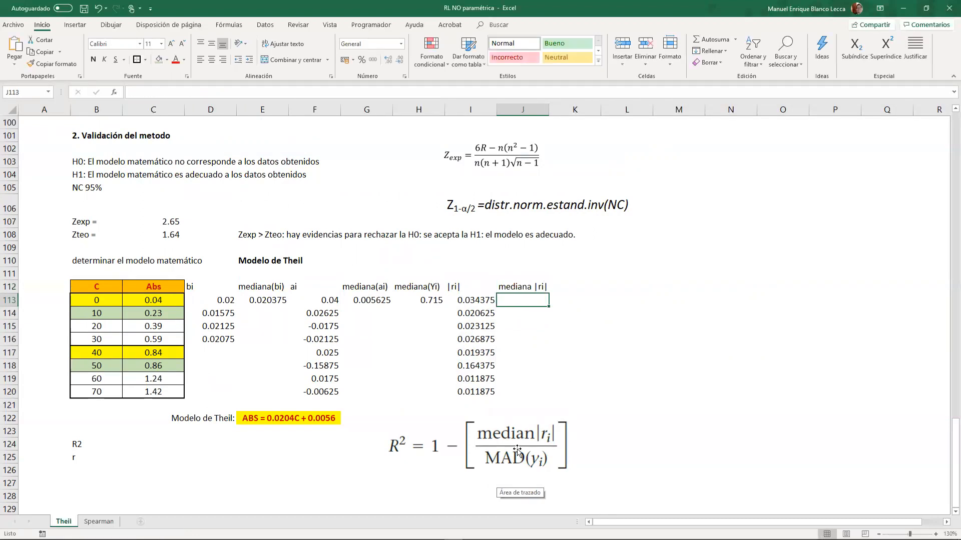
text(+mediana)
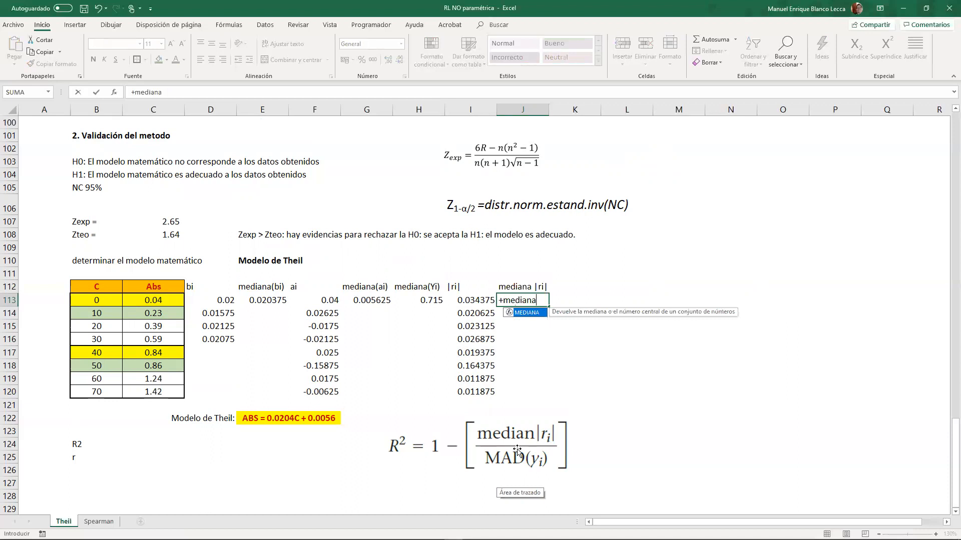
key(Tab)
drag(482, 301, 488, 391)
key(Return)
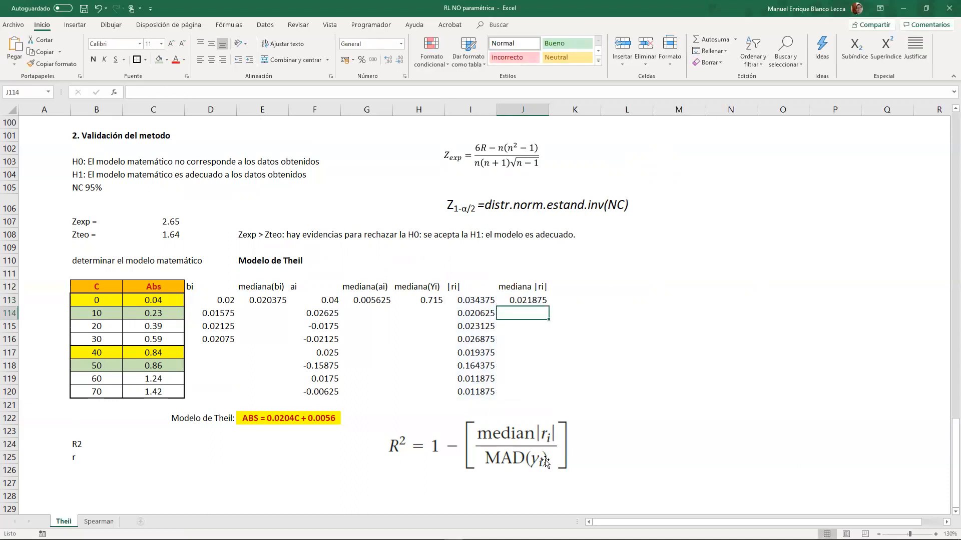
- Handwrite the formula MAD = Mediana(|xi − Med|) over the sheet, just above the table columns
click(559, 290)
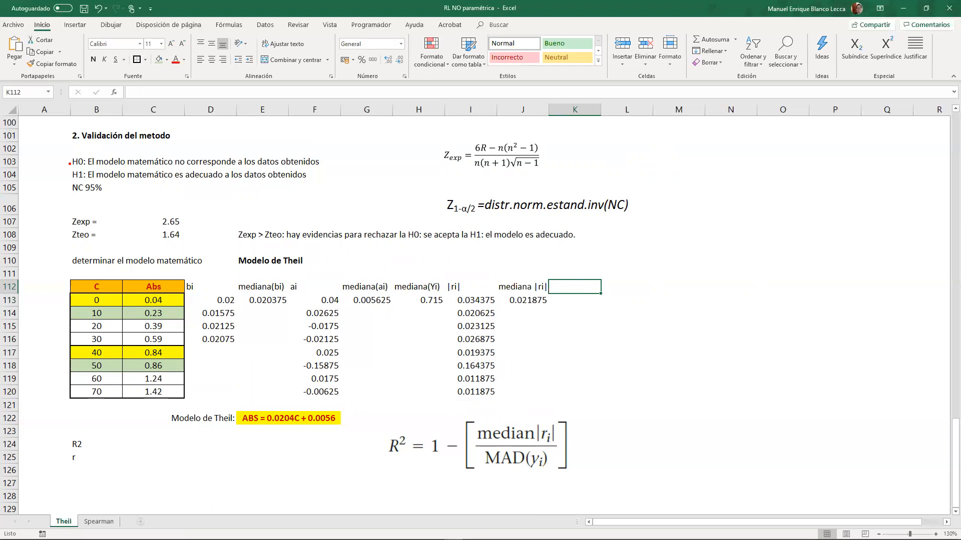
drag(349, 260, 339, 277)
drag(347, 249, 365, 277)
mouse_move(385, 271)
mouse_down()
mouse_move(409, 272)
mouse_move(407, 263)
mouse_up()
mouse_move(430, 249)
mouse_down()
mouse_move(426, 272)
mouse_move(476, 257)
mouse_up()
drag(454, 268, 481, 267)
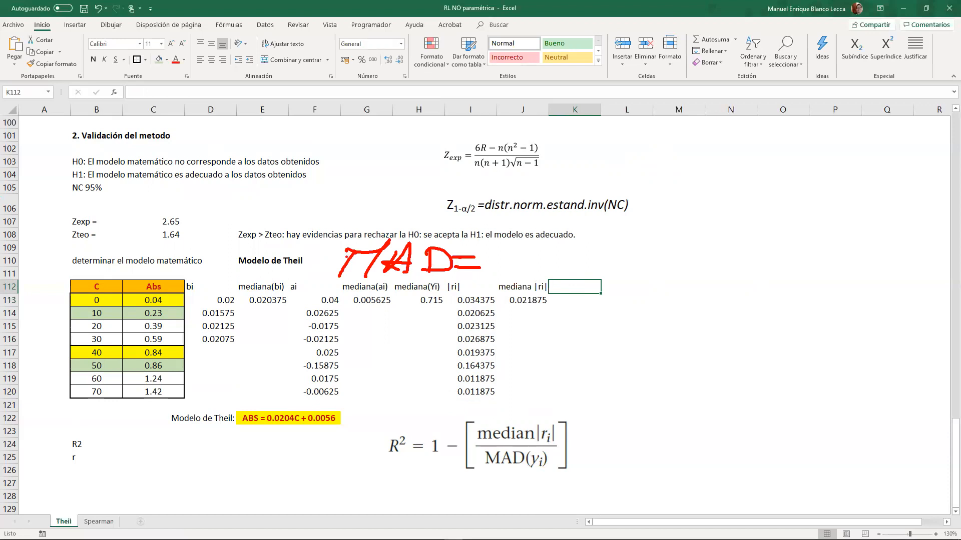
mouse_move(498, 257)
mouse_down()
mouse_move(516, 240)
mouse_move(528, 267)
mouse_move(555, 262)
mouse_move(614, 276)
mouse_up()
drag(642, 234, 613, 301)
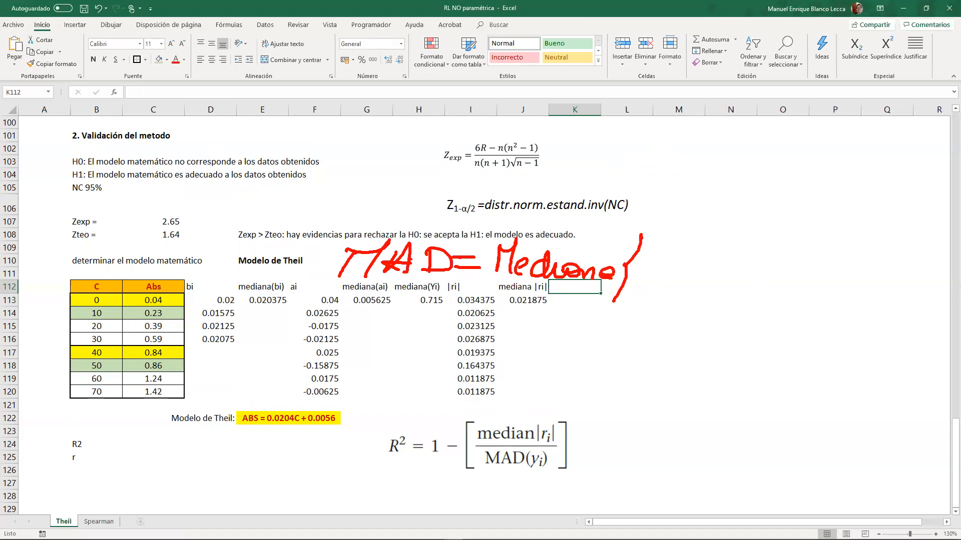
drag(656, 247, 640, 291)
drag(799, 252, 791, 286)
mouse_move(815, 231)
mouse_down()
mouse_move(822, 254)
mouse_move(801, 300)
mouse_up()
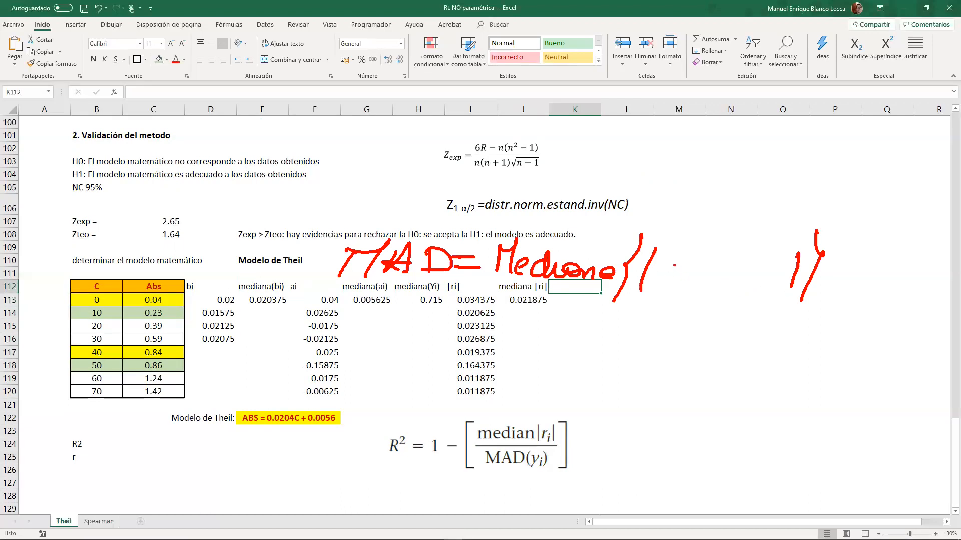
drag(684, 273, 694, 284)
mouse_move(692, 263)
mouse_down()
mouse_move(671, 282)
mouse_move(693, 252)
mouse_move(714, 252)
mouse_up()
drag(698, 292, 710, 302)
mouse_move(707, 275)
mouse_down()
mouse_move(720, 281)
mouse_move(743, 268)
mouse_up()
drag(745, 271, 772, 284)
drag(788, 263, 800, 287)
- Circle the handwritten MAD formula, the mediana(Yi) value and the MAD(yi) term of the R² equation
mouse_move(340, 198)
mouse_down()
mouse_move(264, 257)
mouse_move(534, 347)
mouse_move(817, 316)
mouse_move(793, 208)
mouse_move(450, 216)
mouse_move(283, 197)
mouse_up()
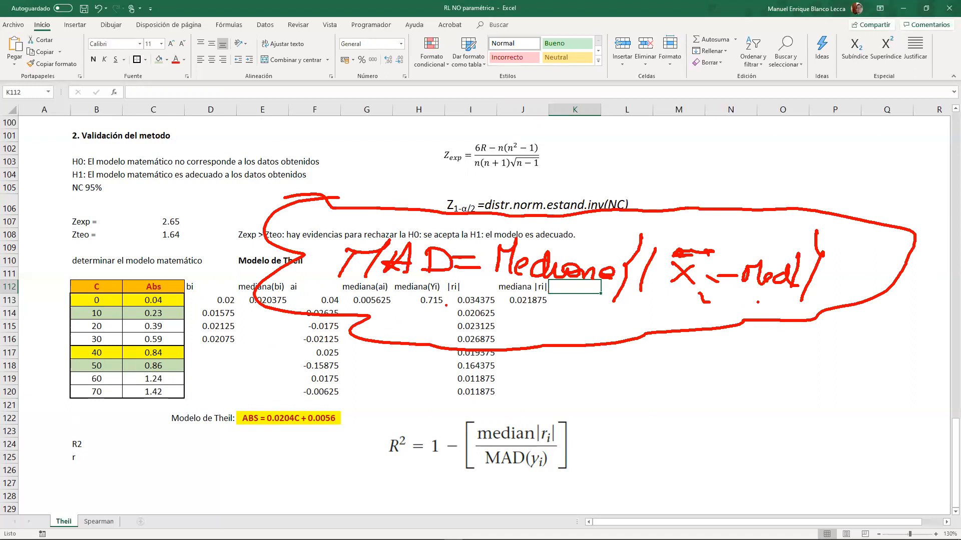
mouse_move(430, 273)
mouse_down()
mouse_move(410, 330)
mouse_move(377, 280)
mouse_up()
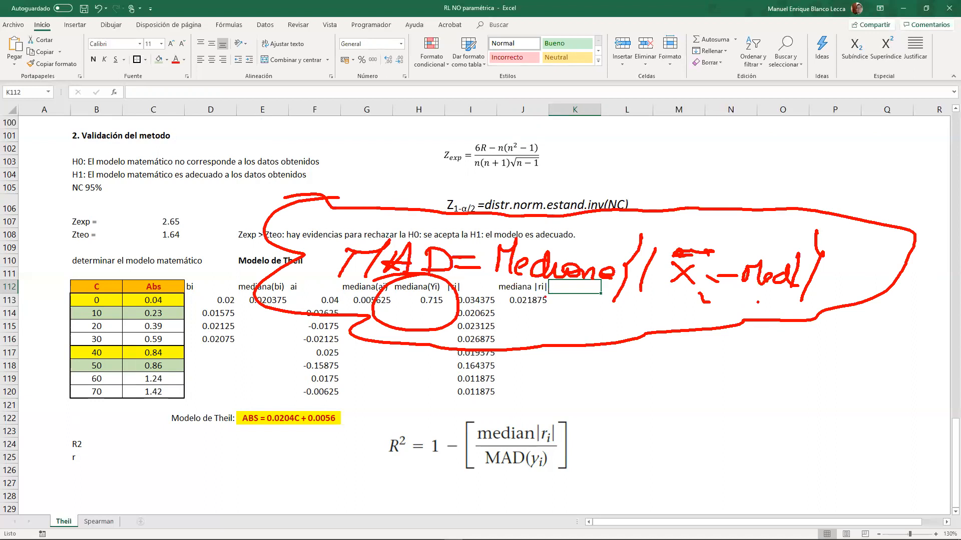
mouse_move(496, 446)
mouse_down()
mouse_move(540, 480)
mouse_move(529, 456)
mouse_up()
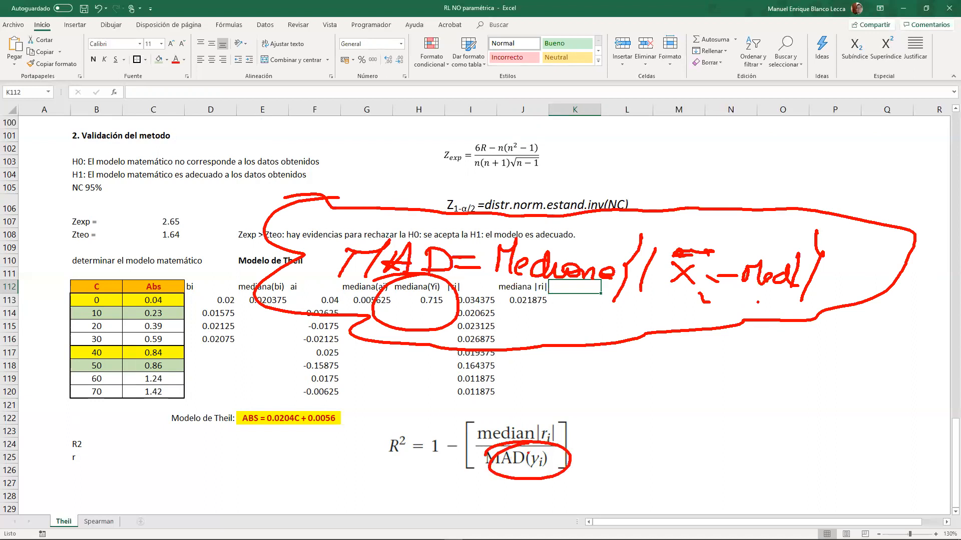
- Handwrite |yi − Med| below the MAD formula, underline the word Mediana, and clear all the annotations
mouse_move(661, 335)
mouse_down()
mouse_move(683, 336)
mouse_move(650, 374)
mouse_up()
mouse_move(692, 352)
mouse_down()
mouse_move(690, 373)
mouse_move(706, 356)
mouse_up()
mouse_move(724, 356)
mouse_down()
mouse_move(787, 366)
mouse_move(811, 345)
mouse_up()
drag(685, 343, 648, 391)
drag(657, 326, 604, 378)
drag(832, 333, 805, 374)
drag(518, 295, 603, 297)
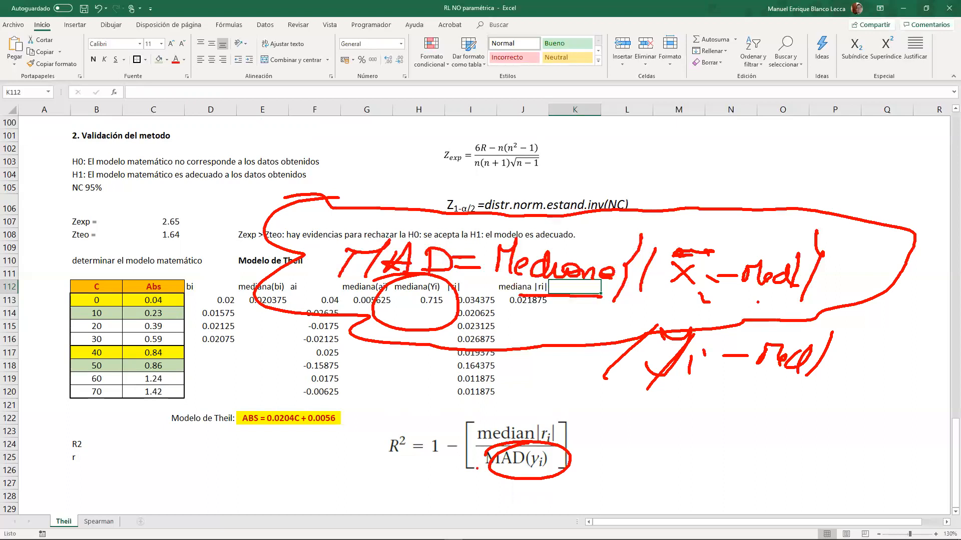
key(Escape)
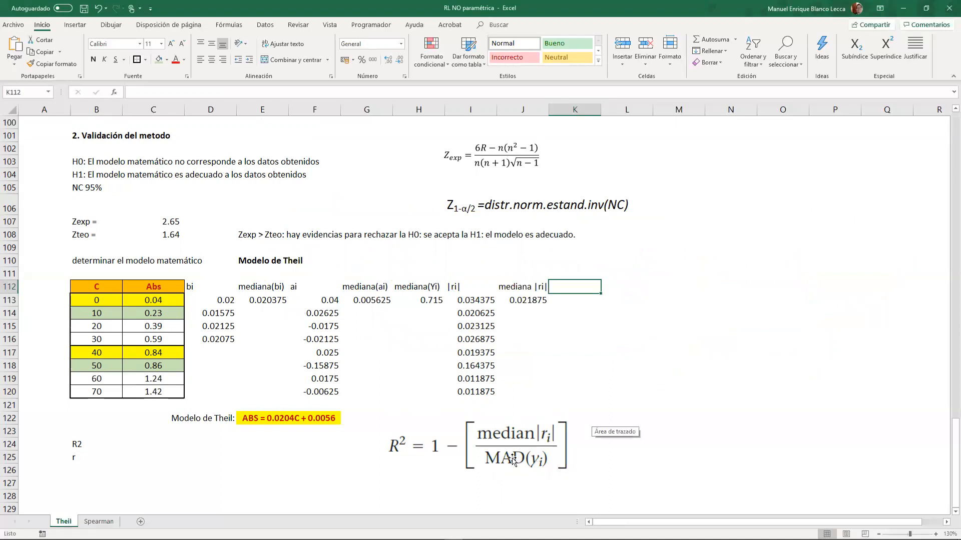
- Enter the heading "AD" in K112 and remove the plain text "abs" from K113
text(AD)
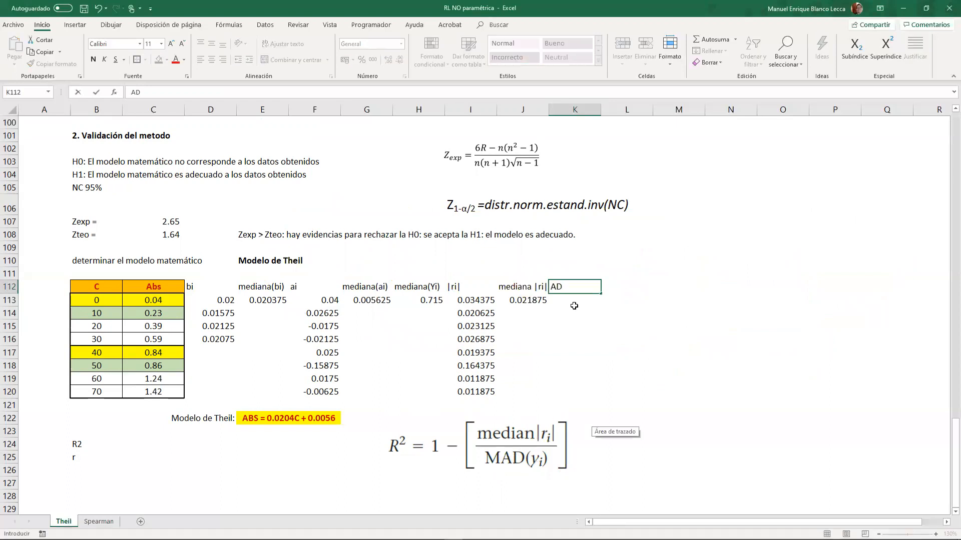
click(574, 306)
text(abs)
key(Tab)
click(574, 306)
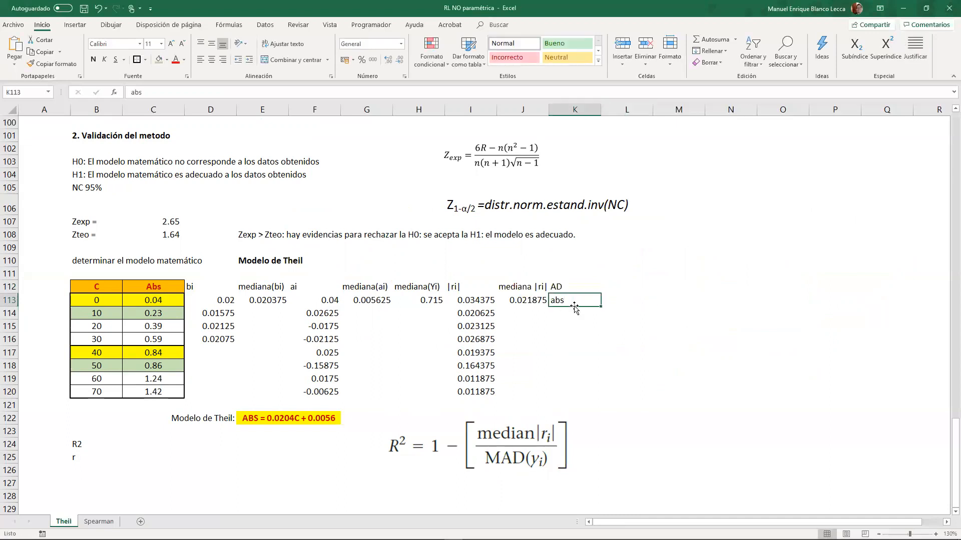
drag(574, 304, 542, 301)
click(573, 299)
double_click(573, 299)
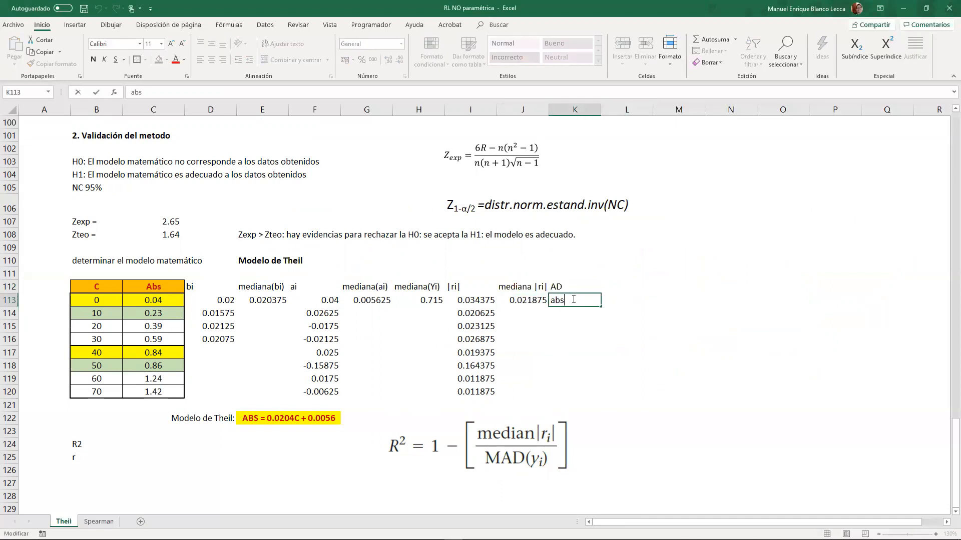
double_click(573, 299)
key(BackSpace)
- Enter =ABS(C113-$H$113) in K113 and fill it down to K120
text(=a)
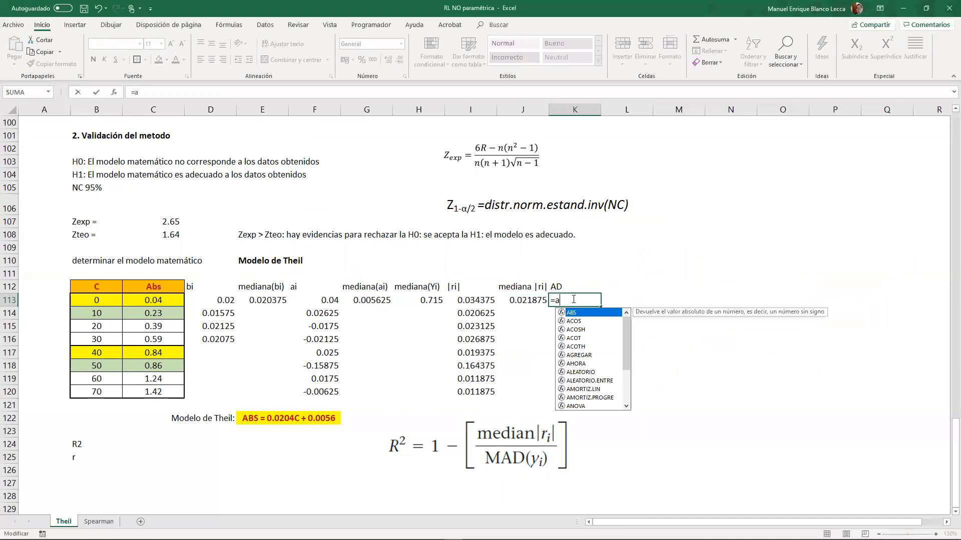
key(Tab)
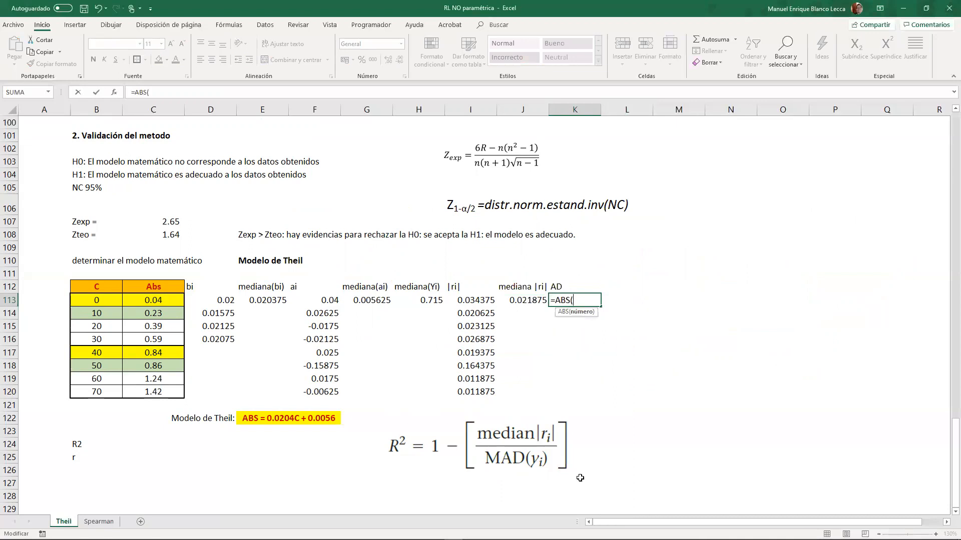
click(162, 299)
text(-)
click(429, 301)
key(F4)
key(ctrl+Return)
drag(600, 306, 599, 393)
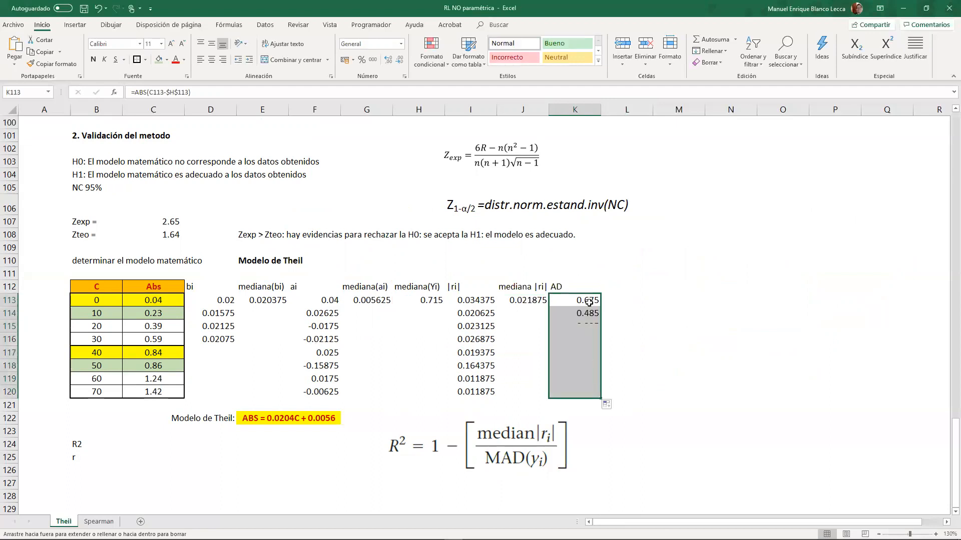
- Add the heading "MAD(Yi)" in L112 and calculate the median of K113:K120 in L113
click(625, 286)
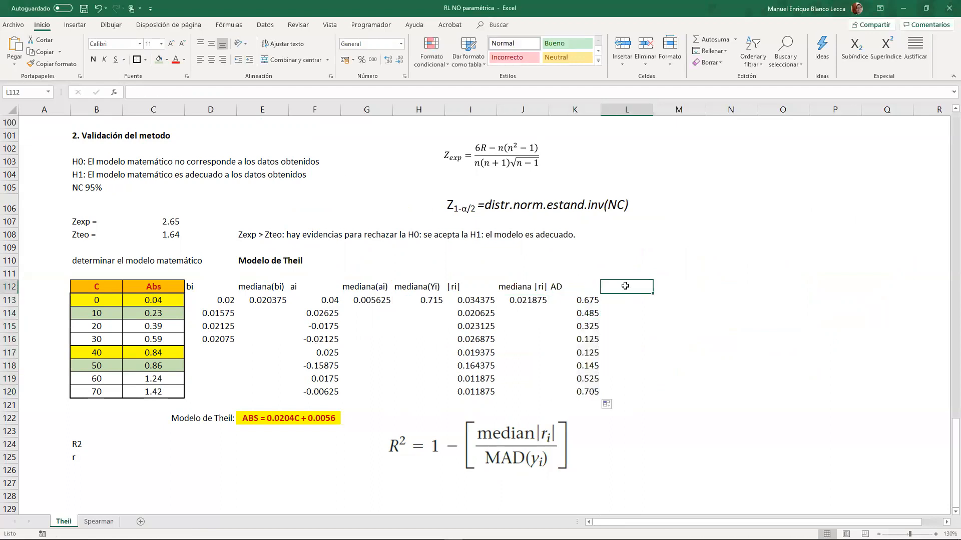
text(MAD(Yi)
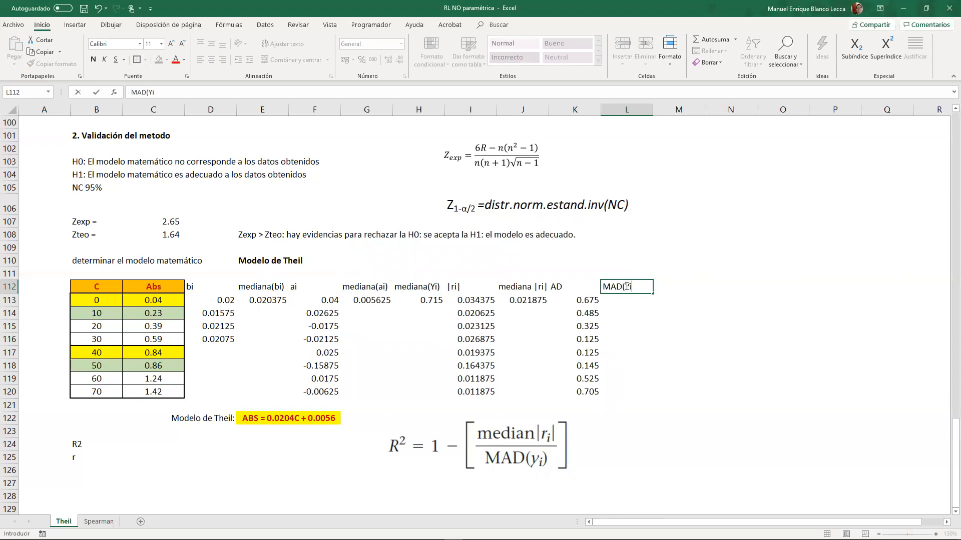
key(Return)
text(+)
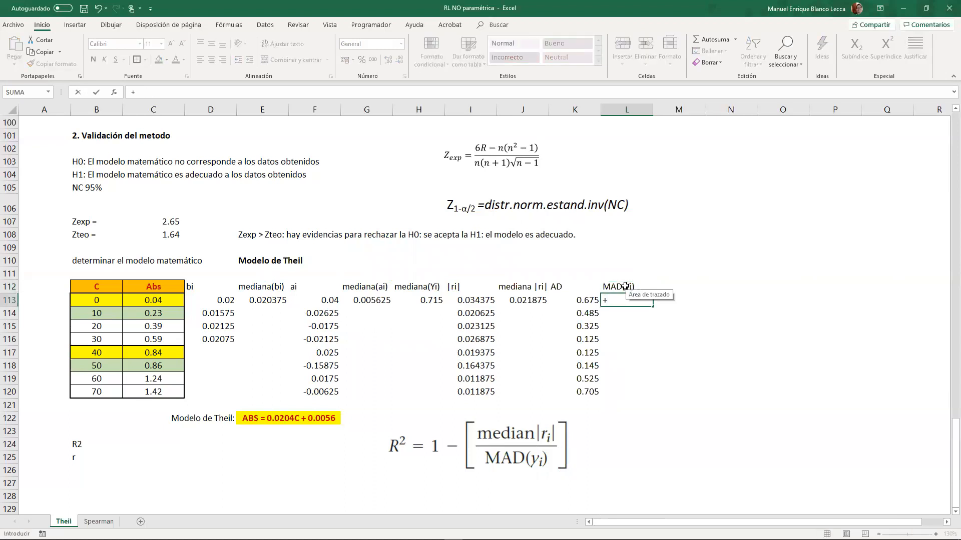
text(MEDIANA()
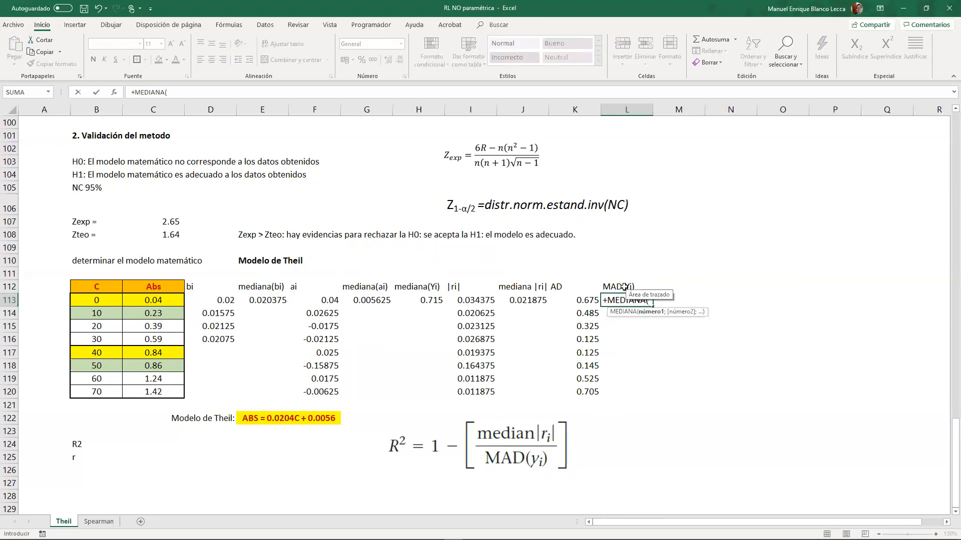
drag(586, 303, 580, 393)
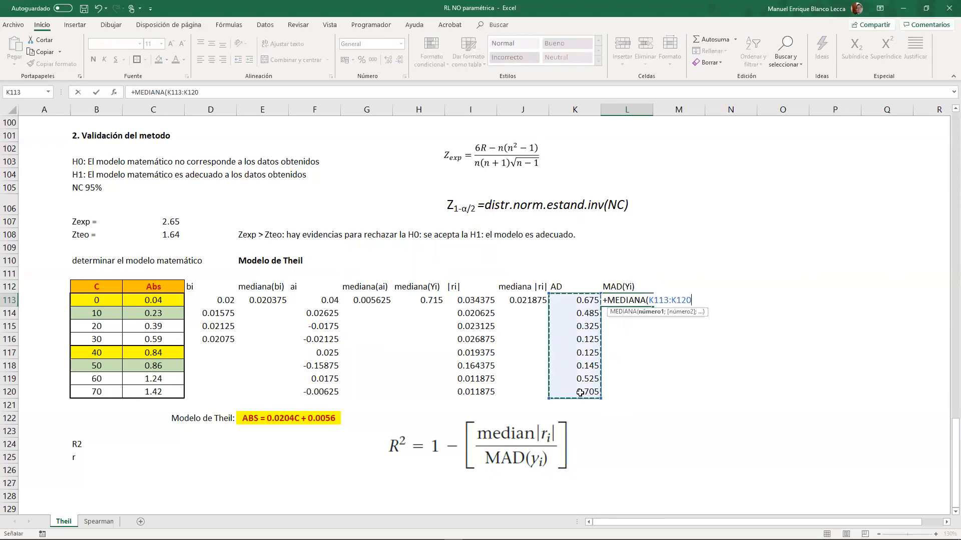
key(Return)
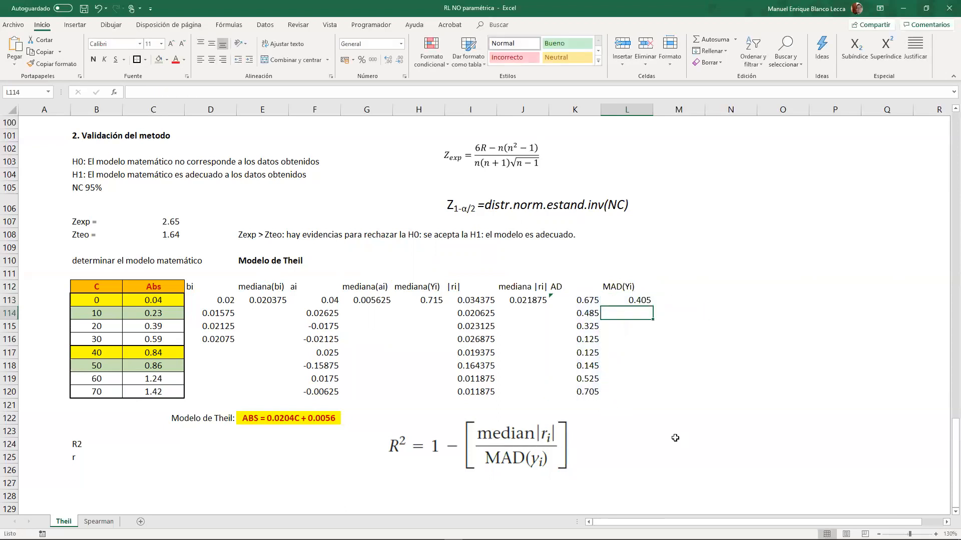
- Calculate R2 in C124 as 1-J113/L113
click(130, 448)
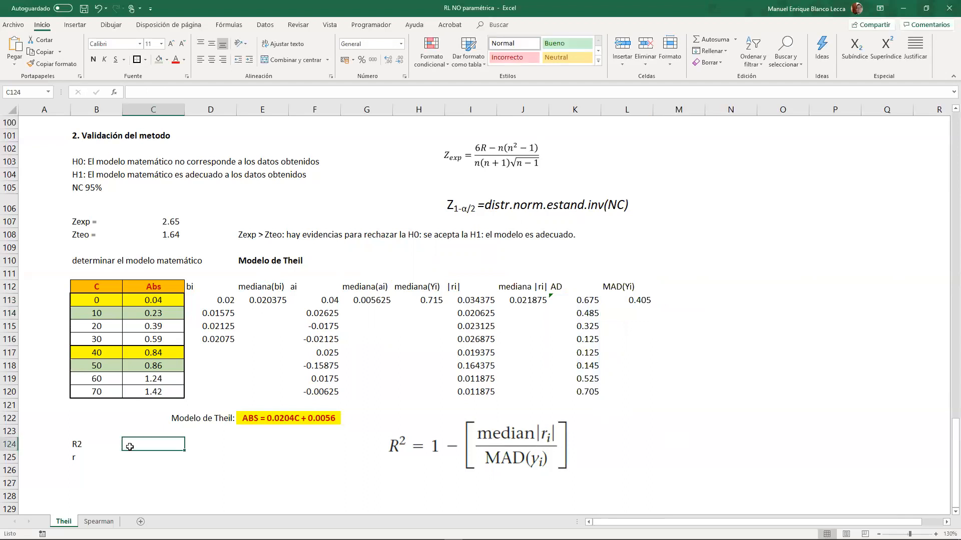
text(+1)
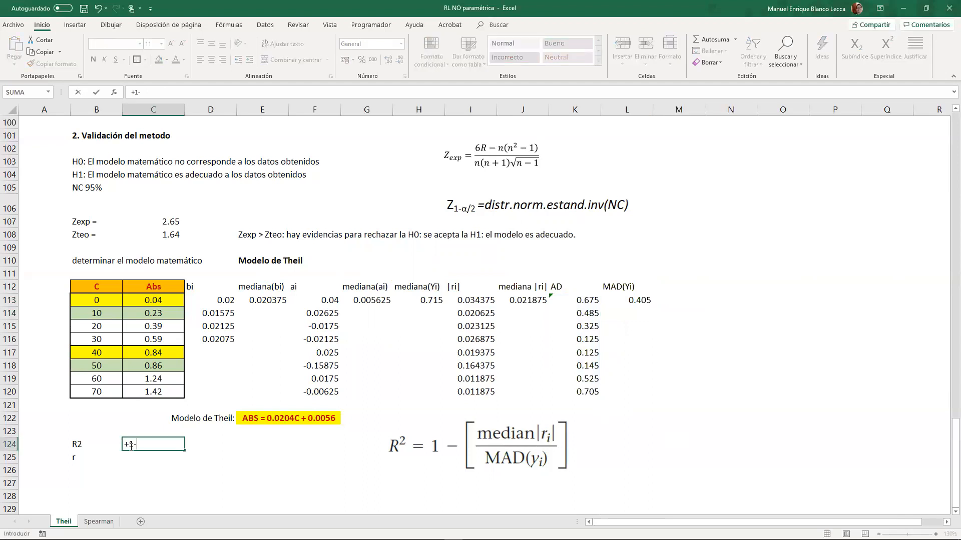
text(-)
click(528, 302)
text(/)
click(634, 301)
key(Return)
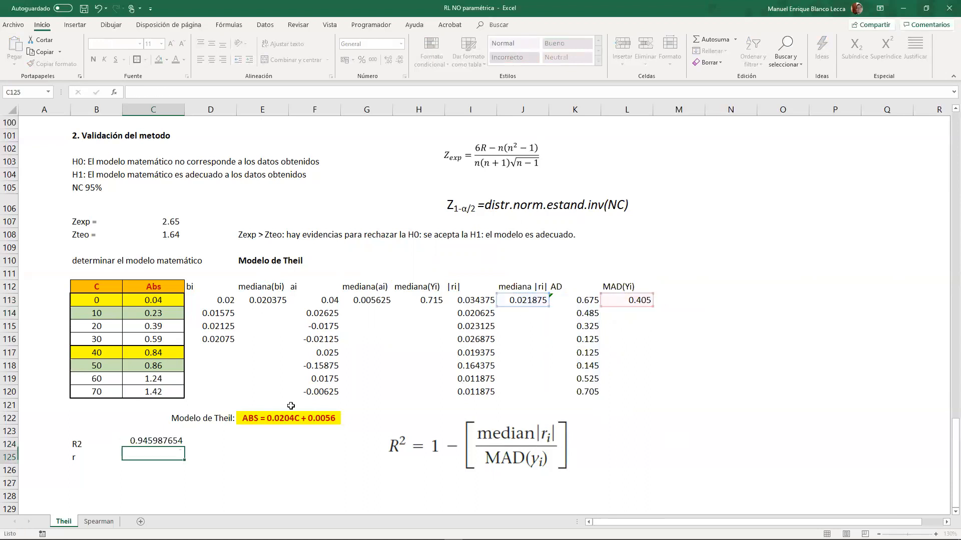
key(Up)
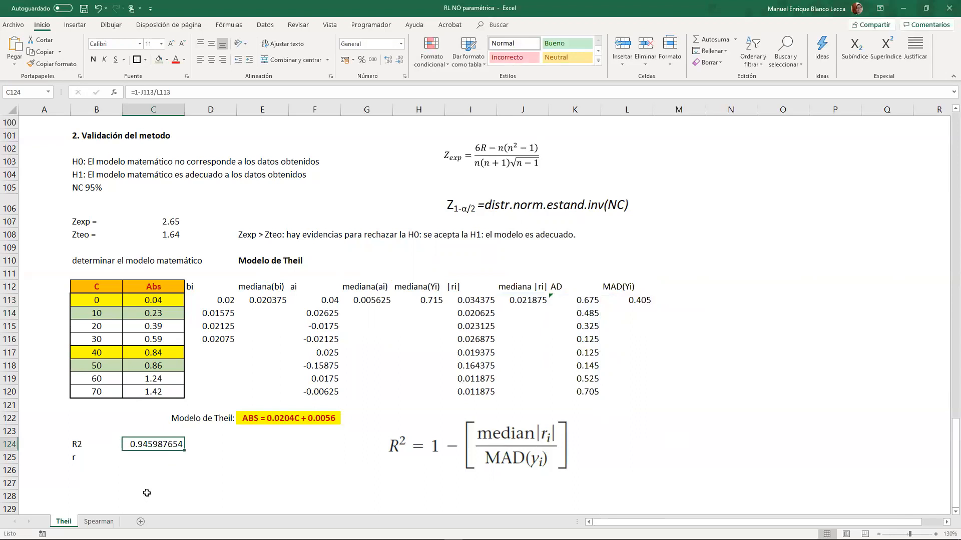
- Calculate r in C125 as the square root of C124 with the RAIZ function
click(146, 456)
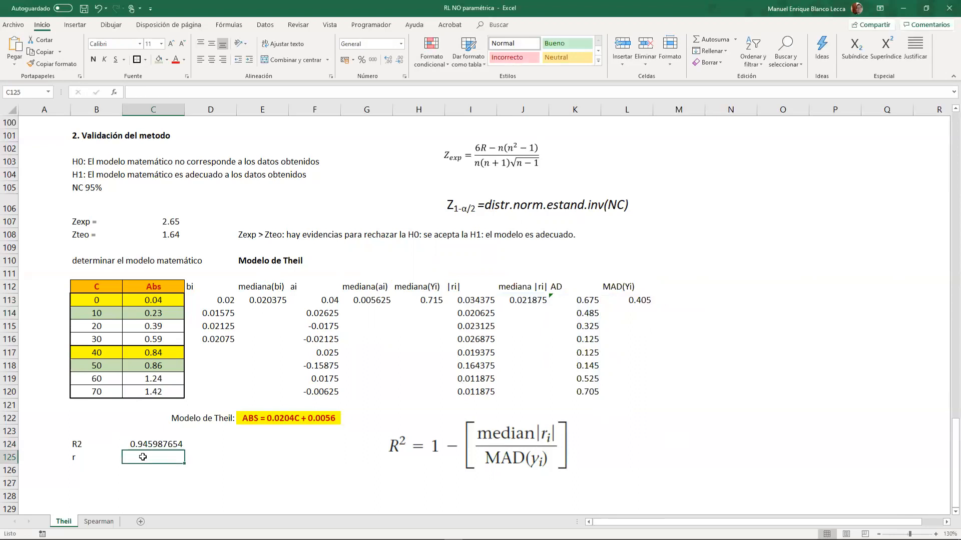
text(+raiz(c124))
key(Return)
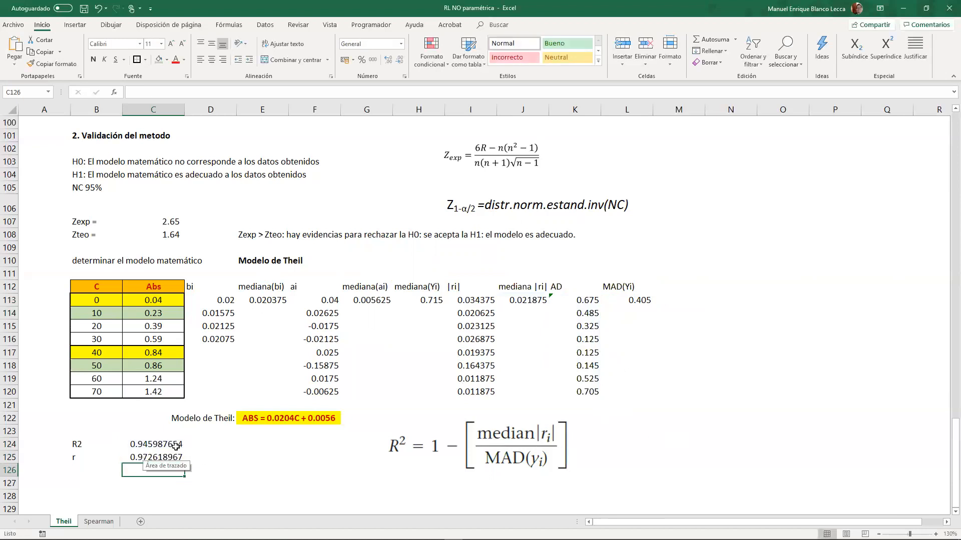
- Format the R2 and r values in C124:C125 in the thousands-separator style with three decimals
drag(176, 445, 175, 454)
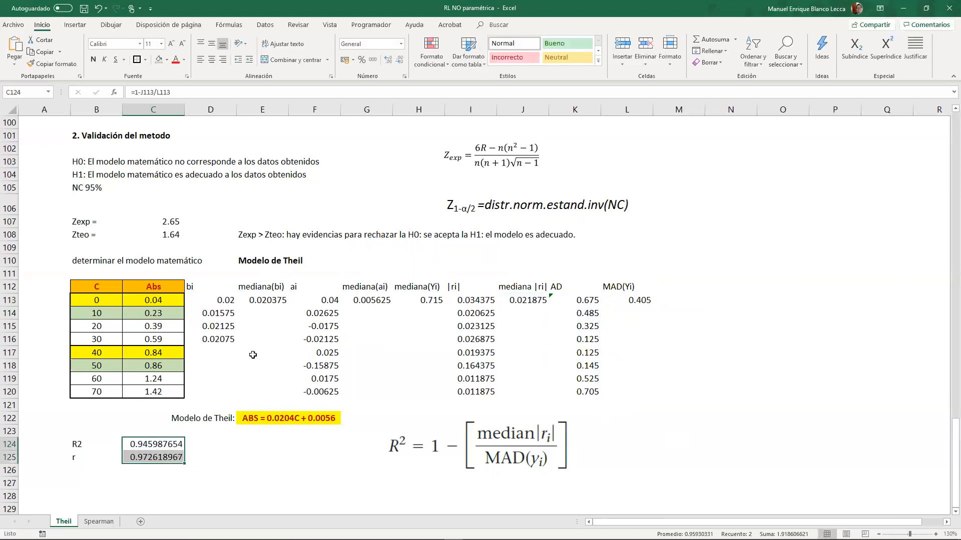
click(372, 60)
click(389, 60)
click(263, 457)
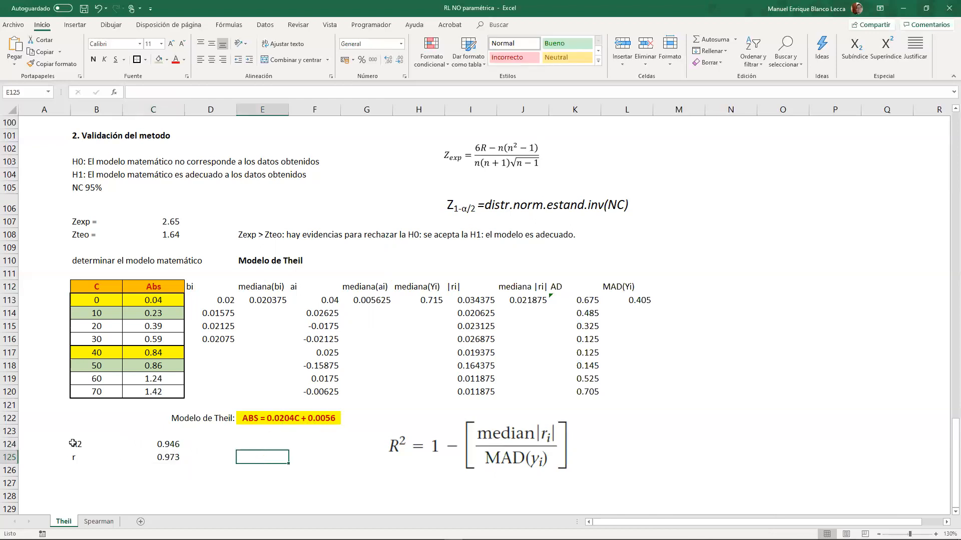
- Apply all borders to the R2 and r block in B124:C125
drag(73, 443, 145, 457)
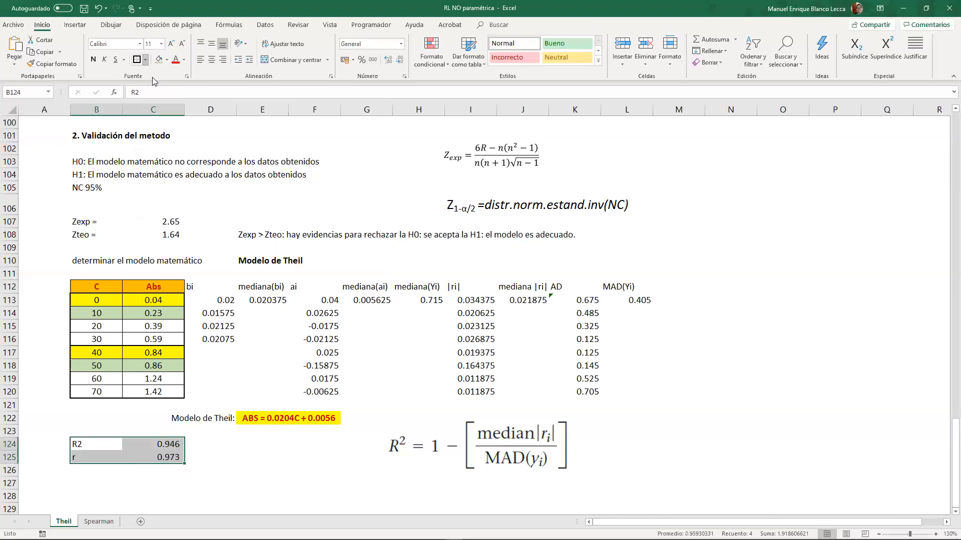
click(146, 60)
click(167, 157)
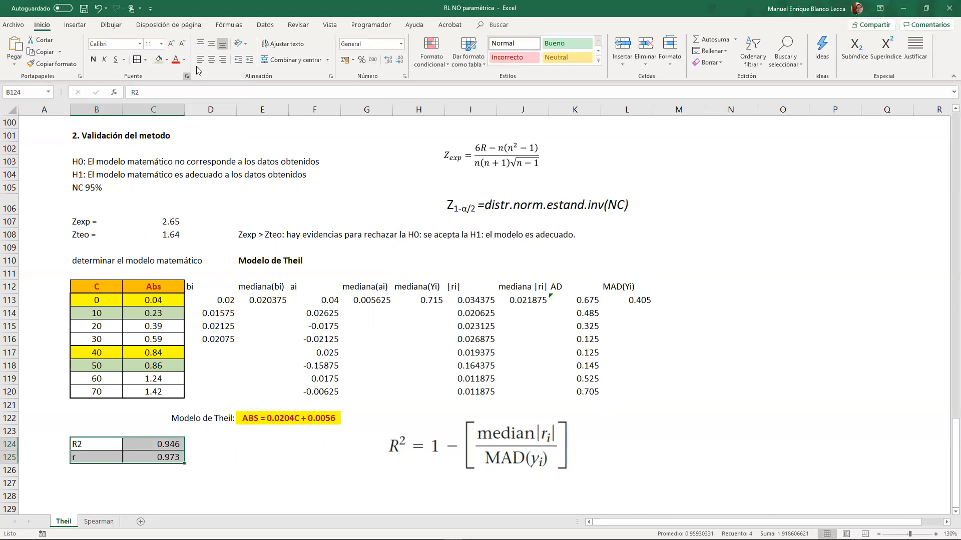
- Center the contents of the R2 and r block in B124:C125
click(211, 59)
click(262, 444)
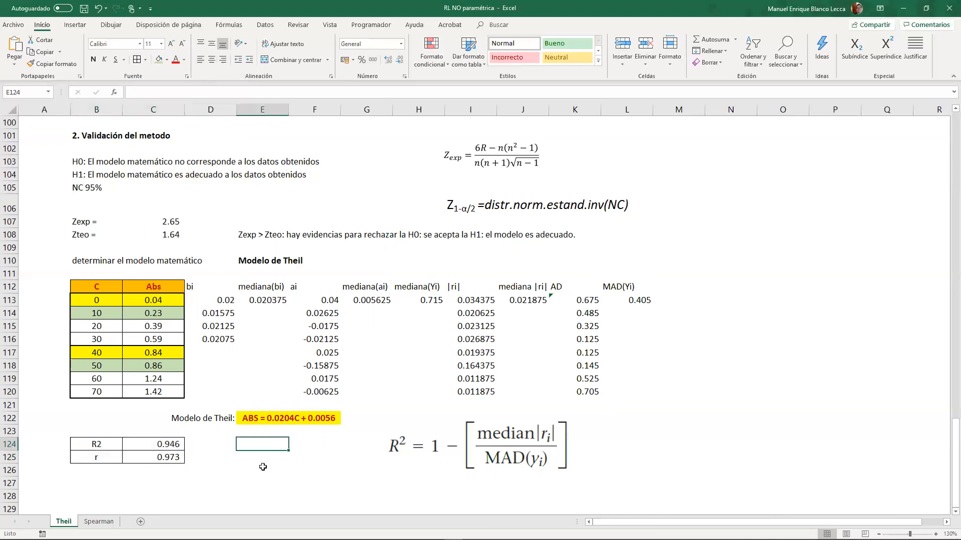
scroll(247, 465, up, 1)
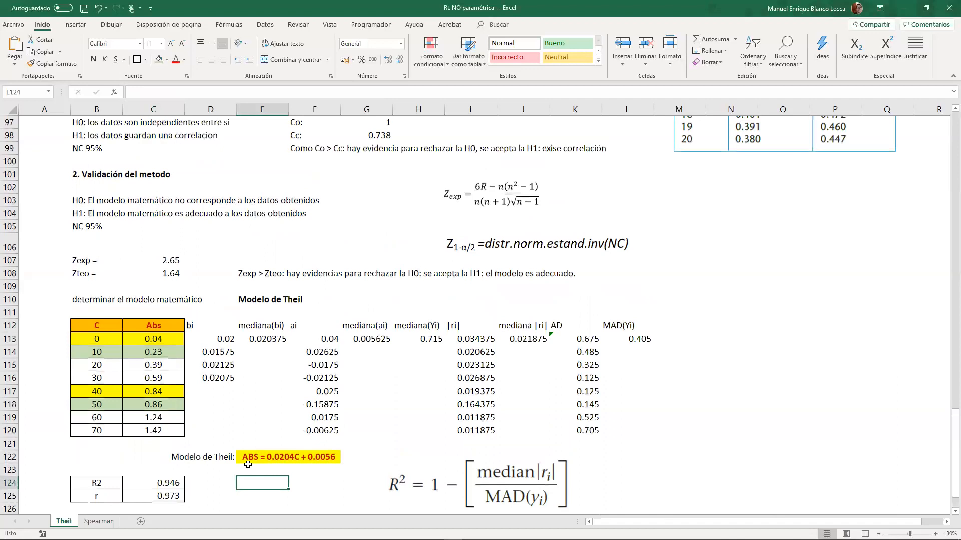
- Extend the heading in E110 to read Modelo de Theil "reducido"
scroll(248, 465, down, 2)
click(273, 223)
click(194, 90)
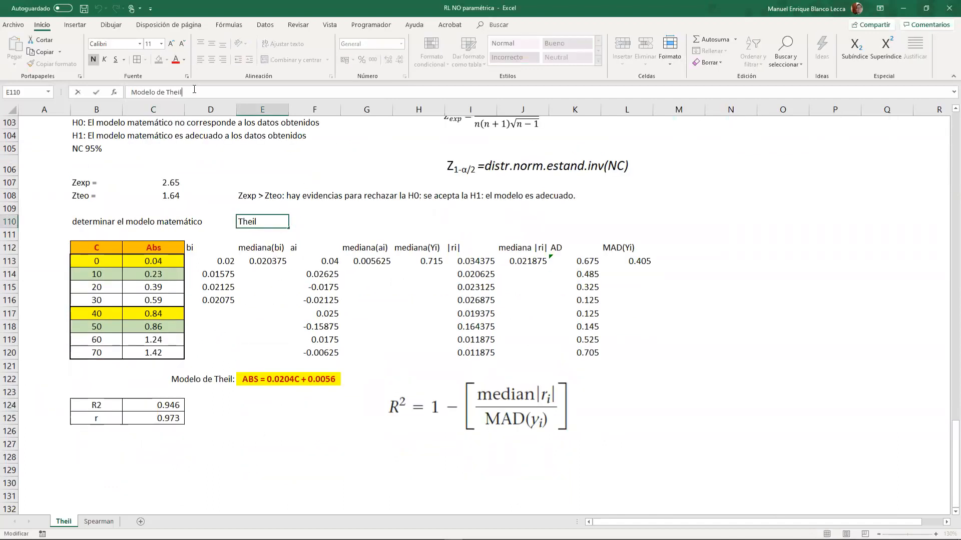
text(e)
key(BackSpace)
text(reducido)
key(Return)
click(270, 220)
click(183, 92)
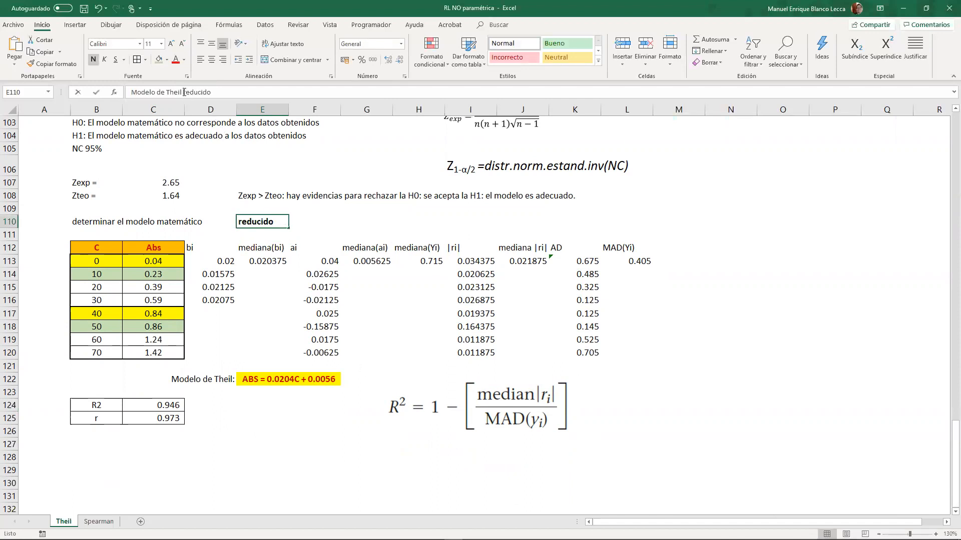
text(")
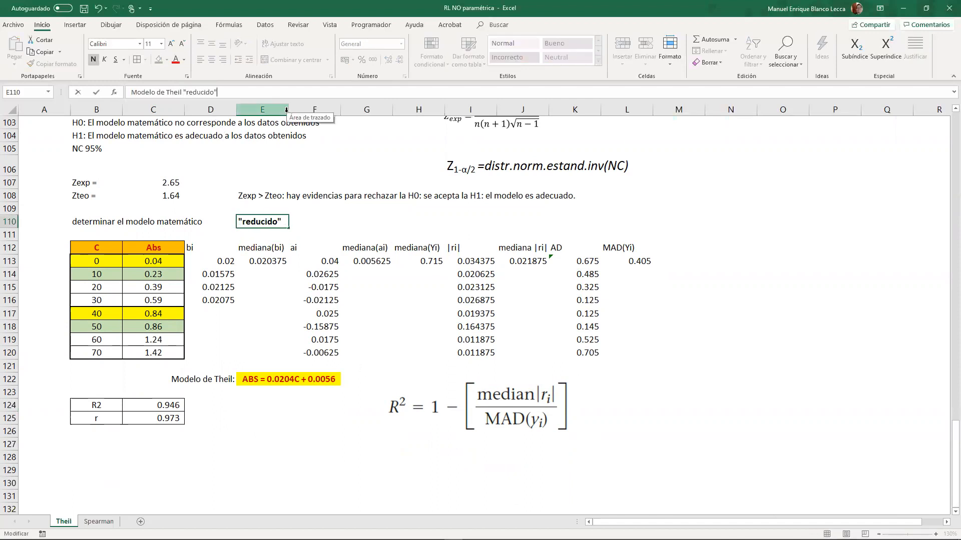
key(Return)
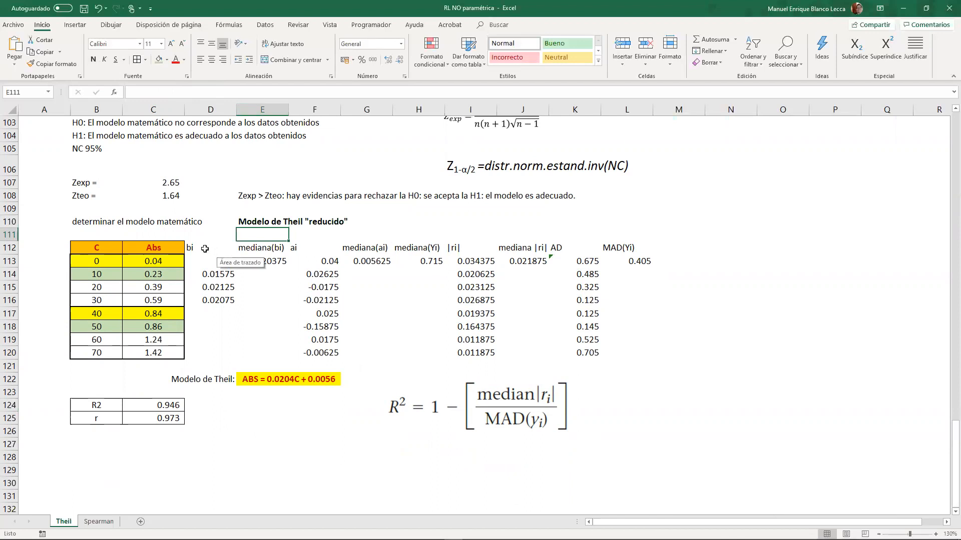
- Examine the bi values and the data pairs behind them, matching concentrations 0 with 40, 10 with 50, 20 with 60 and 30 with 70
drag(205, 248, 210, 301)
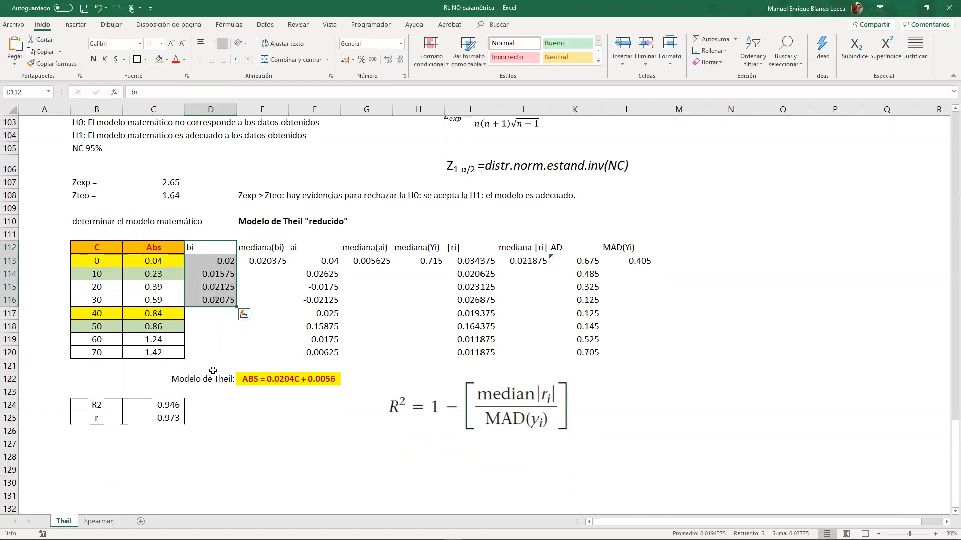
drag(99, 261, 153, 261)
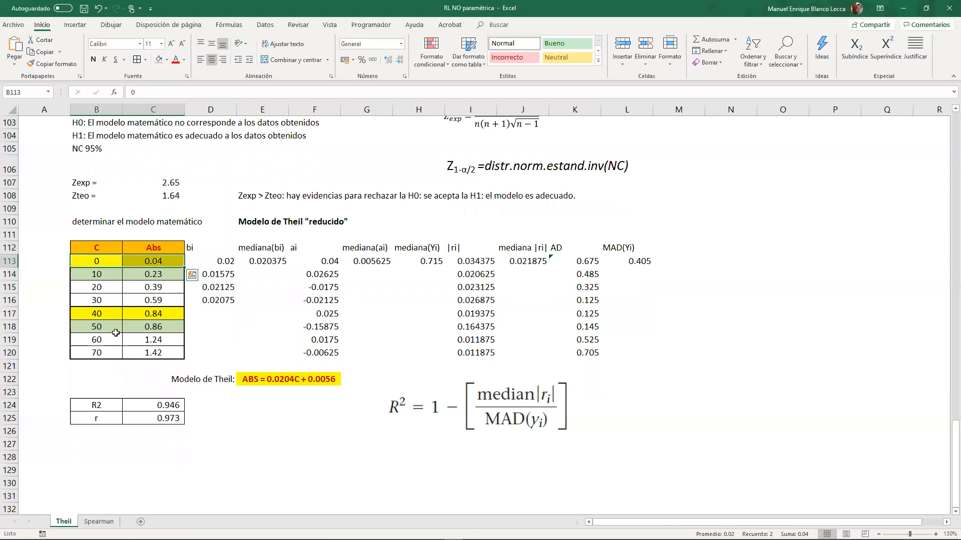
drag(115, 327, 174, 328)
drag(111, 290, 159, 289)
drag(109, 340, 161, 341)
drag(105, 301, 153, 301)
drag(114, 350, 151, 348)
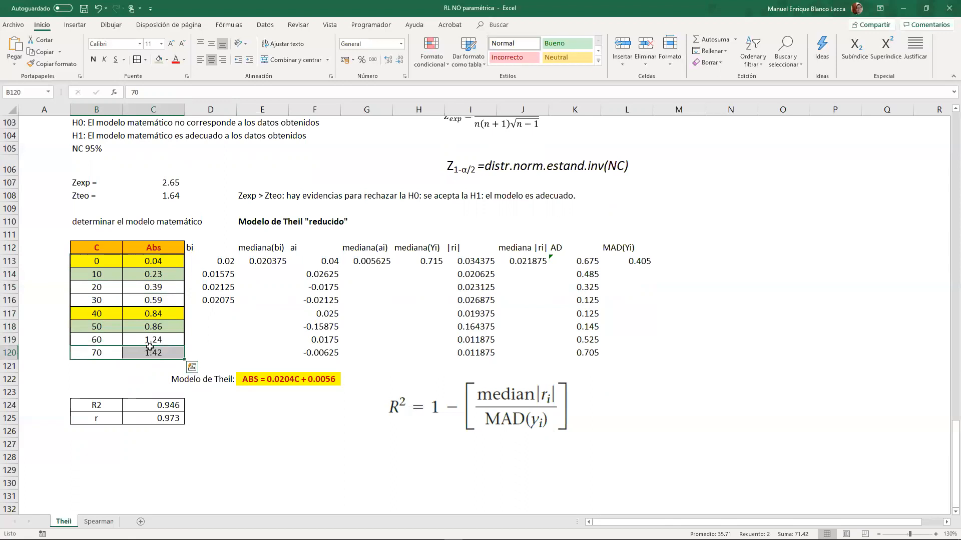
click(153, 306)
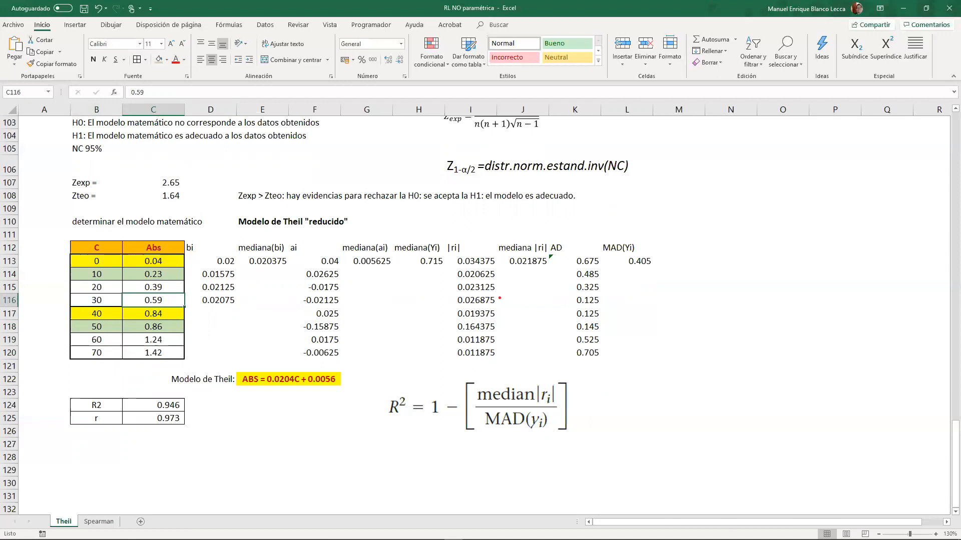
- Handwrite the number-of-slopes formula #bi = C(n, 2) over the sheet and circle it
mouse_move(420, 201)
mouse_down()
mouse_move(362, 216)
mouse_move(405, 234)
mouse_up()
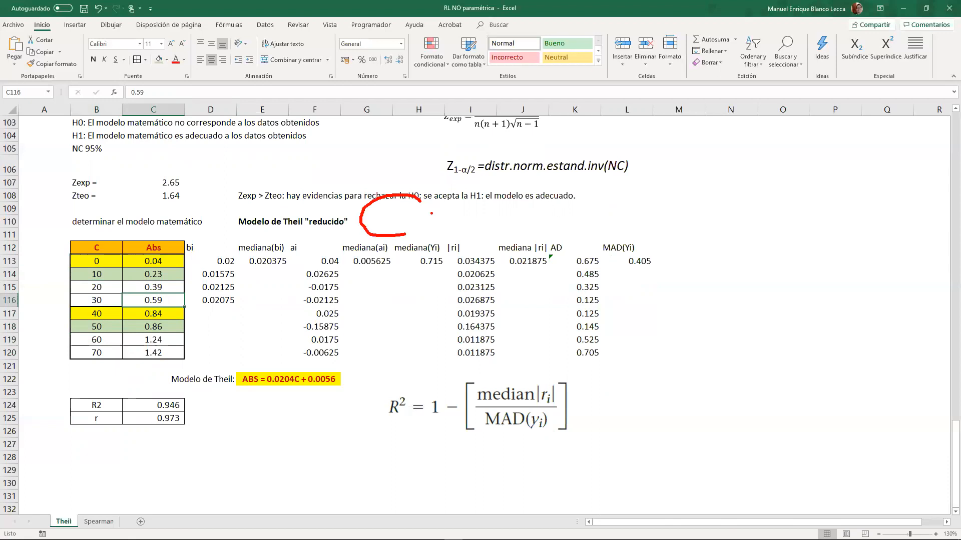
mouse_move(411, 184)
mouse_down()
mouse_move(437, 191)
mouse_move(410, 244)
mouse_move(430, 238)
mouse_up()
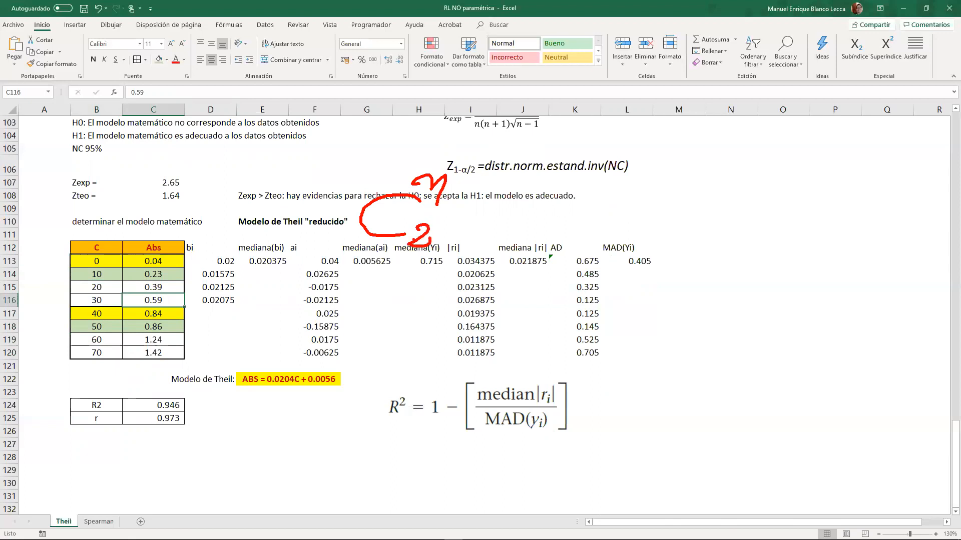
drag(303, 215, 328, 215)
drag(303, 226, 326, 225)
drag(214, 202, 208, 224)
mouse_move(232, 195)
mouse_down()
mouse_move(220, 231)
mouse_move(230, 215)
mouse_up()
drag(196, 227, 283, 233)
drag(281, 202, 290, 198)
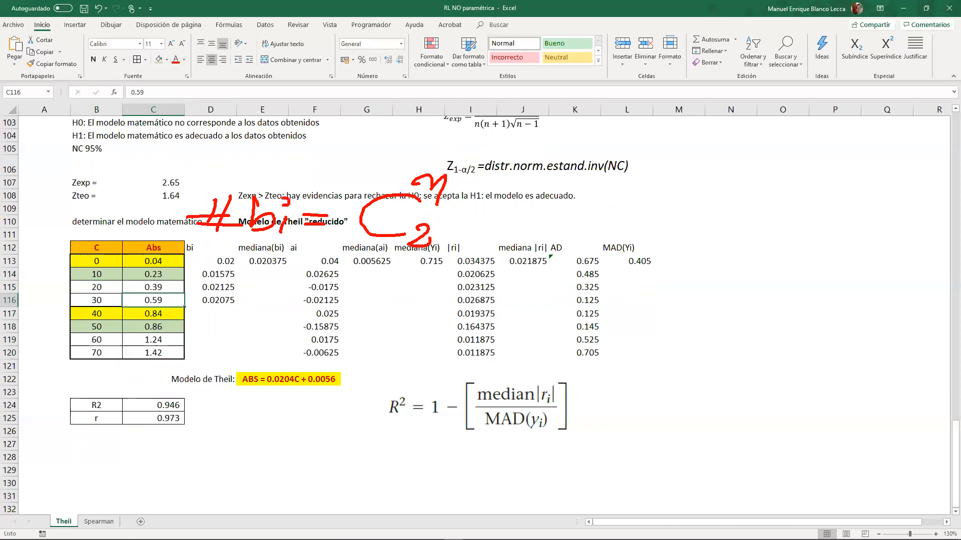
mouse_move(195, 160)
mouse_down()
mouse_move(170, 258)
mouse_move(385, 264)
mouse_move(488, 196)
mouse_move(325, 149)
mouse_move(145, 167)
mouse_up()
- Handwrite n = 8 beside the calculations and begin the combination C(8, 2) = beneath it
mouse_move(670, 156)
mouse_down()
mouse_move(694, 189)
mouse_move(731, 161)
mouse_up()
drag(707, 172, 742, 171)
drag(779, 152, 762, 184)
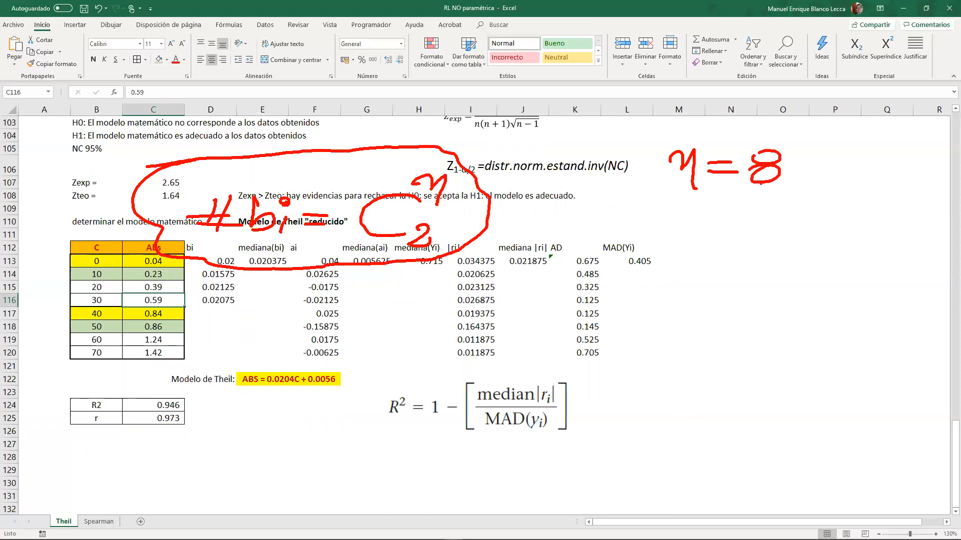
drag(720, 256, 688, 293)
mouse_move(729, 226)
mouse_down()
mouse_move(719, 234)
mouse_move(728, 226)
mouse_up()
mouse_move(704, 287)
mouse_down()
mouse_move(705, 301)
mouse_move(725, 301)
mouse_up()
drag(732, 268, 750, 269)
drag(735, 277, 745, 276)
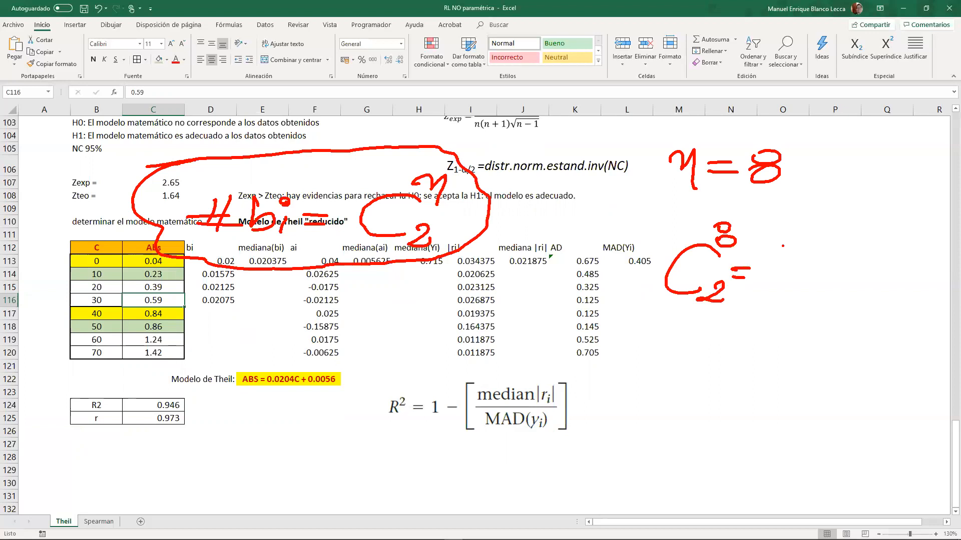
- Handwrite the slope formula bi = (y1 − y2)/(x1 − x2) beside n = 8 and underline the 2 in the combination
mouse_move(823, 154)
mouse_down()
mouse_move(826, 186)
mouse_move(845, 190)
mouse_up()
mouse_move(887, 156)
mouse_down()
mouse_move(894, 179)
mouse_move(930, 168)
mouse_move(937, 181)
mouse_move(957, 182)
mouse_up()
drag(876, 192, 931, 195)
mouse_move(880, 204)
mouse_down()
mouse_move(896, 222)
mouse_move(879, 223)
mouse_up()
mouse_move(907, 220)
mouse_down()
mouse_move(905, 228)
mouse_move(933, 216)
mouse_up()
mouse_move(937, 209)
mouse_down()
mouse_move(954, 216)
mouse_move(934, 221)
mouse_up()
drag(960, 212, 957, 220)
mouse_move(895, 148)
mouse_down()
mouse_move(882, 150)
mouse_move(960, 216)
mouse_move(925, 149)
mouse_up()
drag(699, 323, 718, 324)
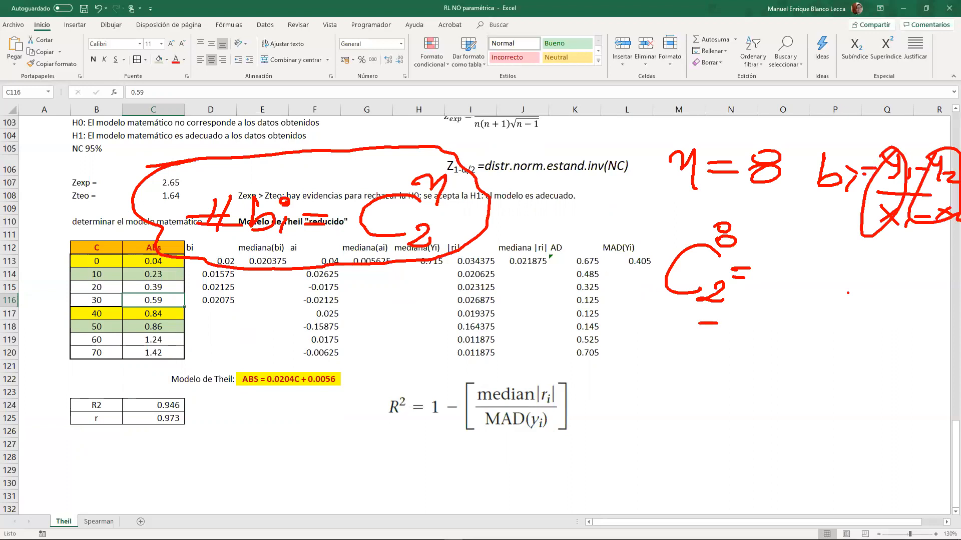
- Expand the handwritten combination C(8, 2) as 8!/(2!(8−2)!)
mouse_move(823, 248)
mouse_down()
mouse_move(807, 260)
mouse_move(837, 264)
mouse_up()
click(834, 271)
drag(775, 290, 839, 290)
drag(767, 300, 784, 310)
click(798, 311)
mouse_move(802, 296)
mouse_down()
mouse_move(798, 307)
mouse_move(814, 306)
mouse_move(820, 321)
mouse_up()
drag(832, 301, 858, 308)
mouse_move(861, 300)
mouse_down()
mouse_move(880, 320)
mouse_move(897, 314)
mouse_up()
click(895, 325)
- Handwrite the simplification 8·7·6!/(2·6!), cross out the common factors and write the result 28
drag(656, 374, 674, 373)
drag(652, 383, 672, 383)
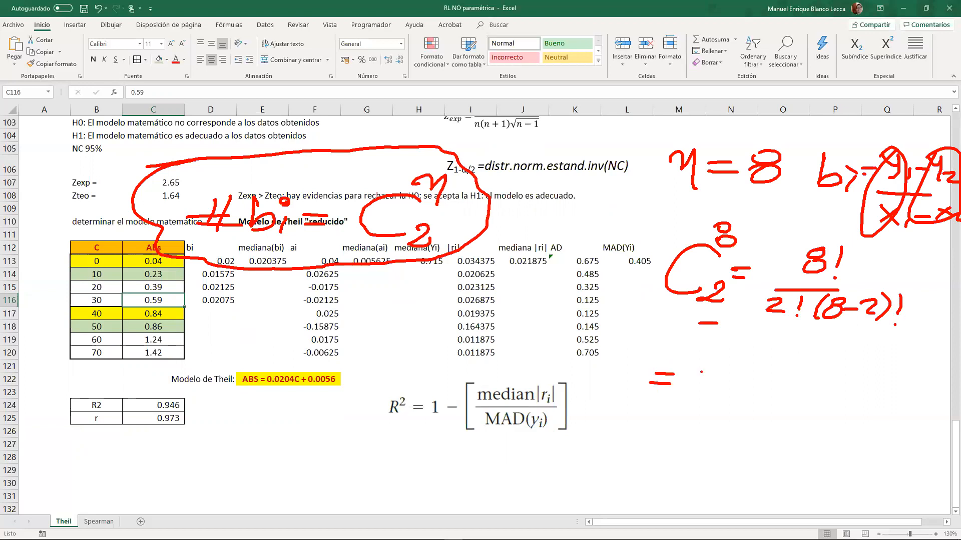
mouse_move(746, 345)
mouse_down()
mouse_move(734, 357)
mouse_move(782, 346)
mouse_move(774, 365)
mouse_move(792, 361)
mouse_up()
drag(815, 345, 807, 358)
drag(827, 345, 824, 356)
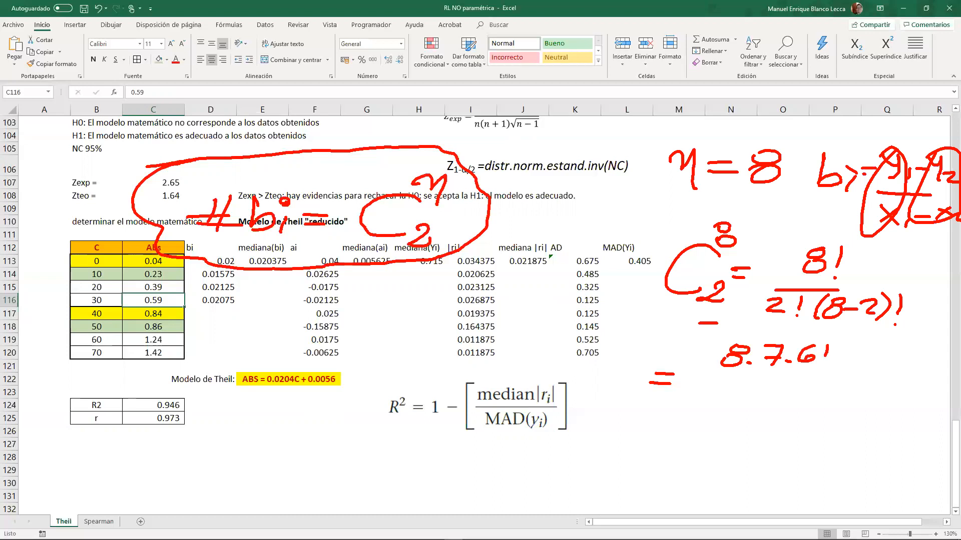
drag(704, 380, 851, 383)
drag(716, 400, 735, 411)
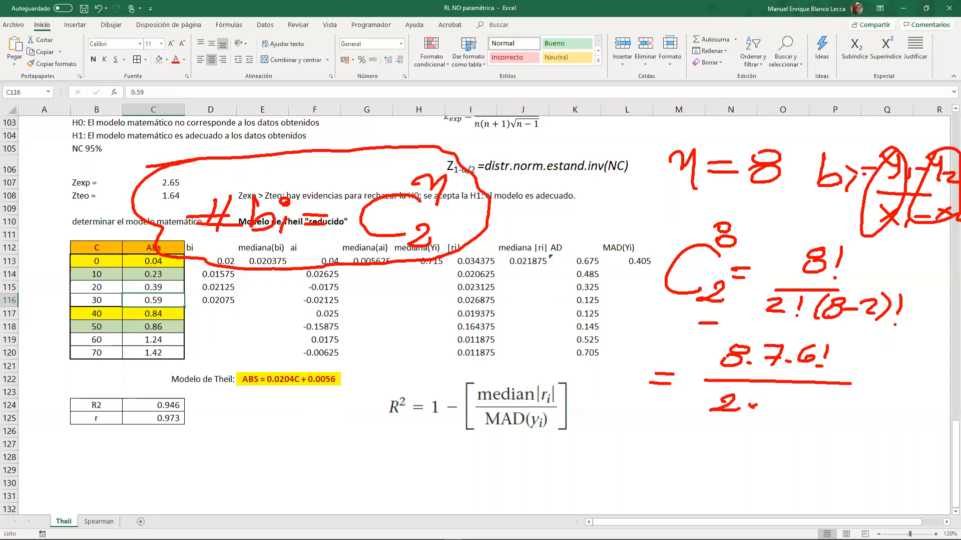
mouse_move(784, 394)
mouse_down()
mouse_move(773, 408)
mouse_move(833, 384)
mouse_move(854, 350)
mouse_up()
click(793, 413)
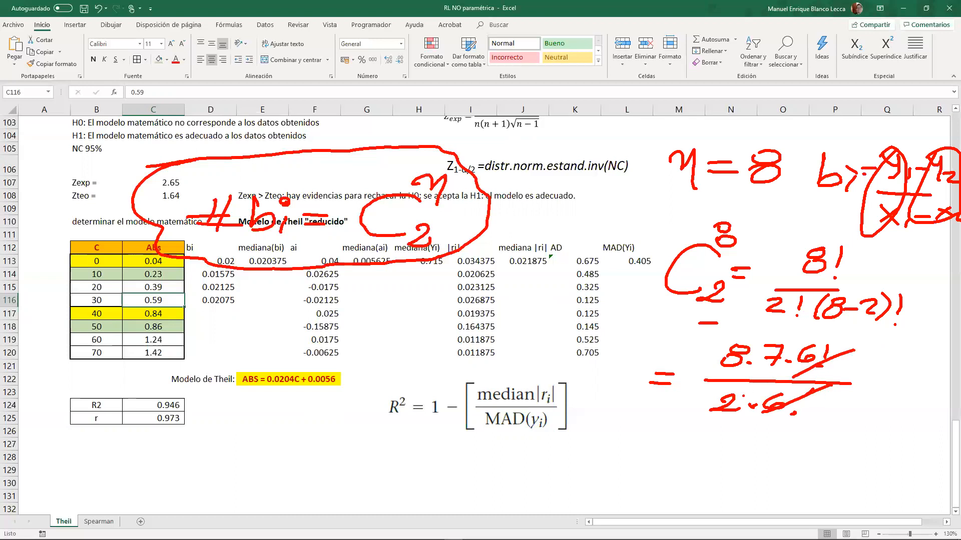
mouse_move(700, 413)
mouse_down()
mouse_move(755, 385)
mouse_move(737, 356)
mouse_move(745, 344)
mouse_up()
mouse_move(849, 366)
mouse_down()
mouse_move(898, 360)
mouse_move(905, 379)
mouse_up()
mouse_move(928, 357)
mouse_down()
mouse_move(912, 366)
mouse_move(920, 368)
mouse_up()
drag(847, 379, 869, 373)
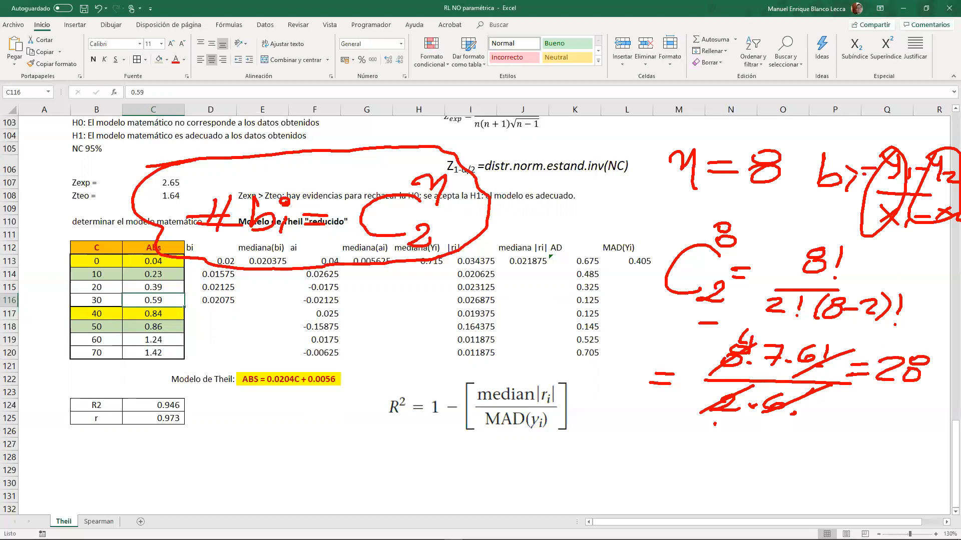
- Circle the data pairs in the C and Abs table, write 4 + below it, and clear all the annotations
mouse_move(112, 245)
mouse_down()
mouse_move(72, 255)
mouse_move(162, 270)
mouse_move(117, 244)
mouse_up()
mouse_move(82, 319)
mouse_down()
mouse_move(156, 328)
mouse_move(75, 331)
mouse_move(99, 310)
mouse_move(149, 353)
mouse_move(108, 323)
mouse_move(136, 358)
mouse_up()
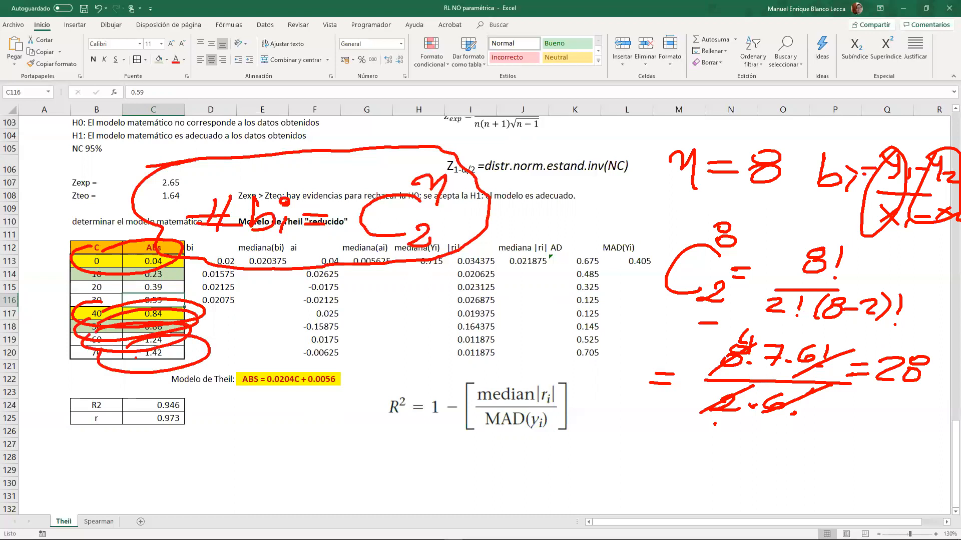
drag(265, 409, 294, 425)
drag(284, 412, 283, 435)
mouse_move(66, 264)
mouse_down()
mouse_move(175, 273)
mouse_move(83, 262)
mouse_up()
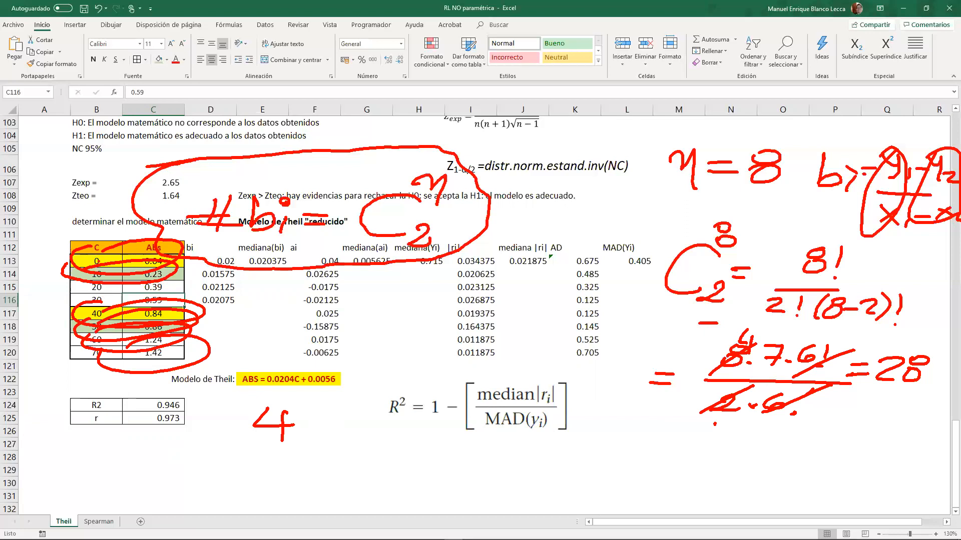
mouse_move(103, 249)
mouse_down()
mouse_move(109, 270)
mouse_move(173, 256)
mouse_move(93, 250)
mouse_move(77, 279)
mouse_move(148, 262)
mouse_move(82, 290)
mouse_move(168, 277)
mouse_move(92, 284)
mouse_move(178, 290)
mouse_move(92, 298)
mouse_move(165, 303)
mouse_move(89, 341)
mouse_move(93, 320)
mouse_move(167, 328)
mouse_move(131, 366)
mouse_move(125, 345)
mouse_up()
mouse_move(283, 408)
mouse_down()
mouse_move(280, 441)
mouse_move(281, 425)
mouse_up()
mouse_move(308, 427)
mouse_down()
mouse_move(334, 423)
mouse_move(316, 440)
mouse_up()
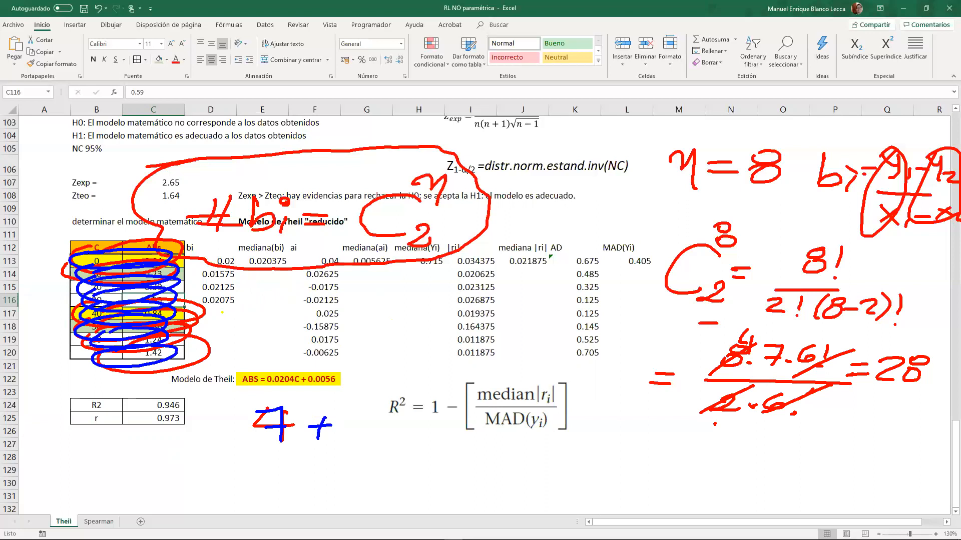
key(Escape)
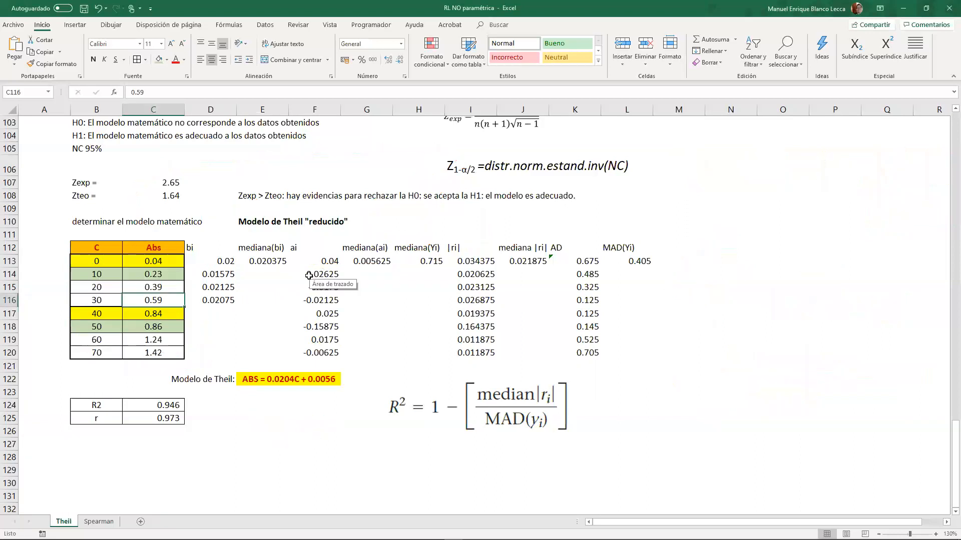
- Enter the heading Modelo de Theil "completo" in B127 and make it bold
drag(118, 246, 166, 346)
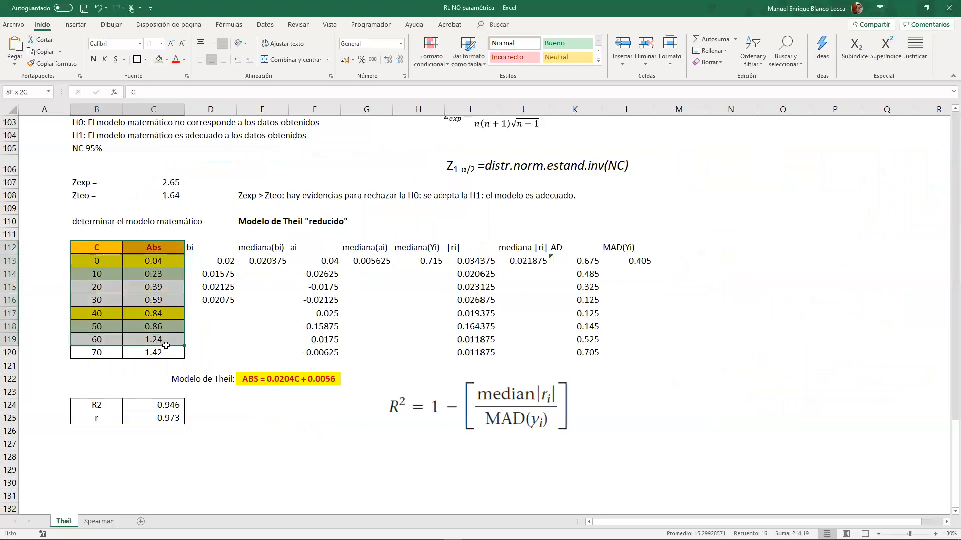
click(109, 445)
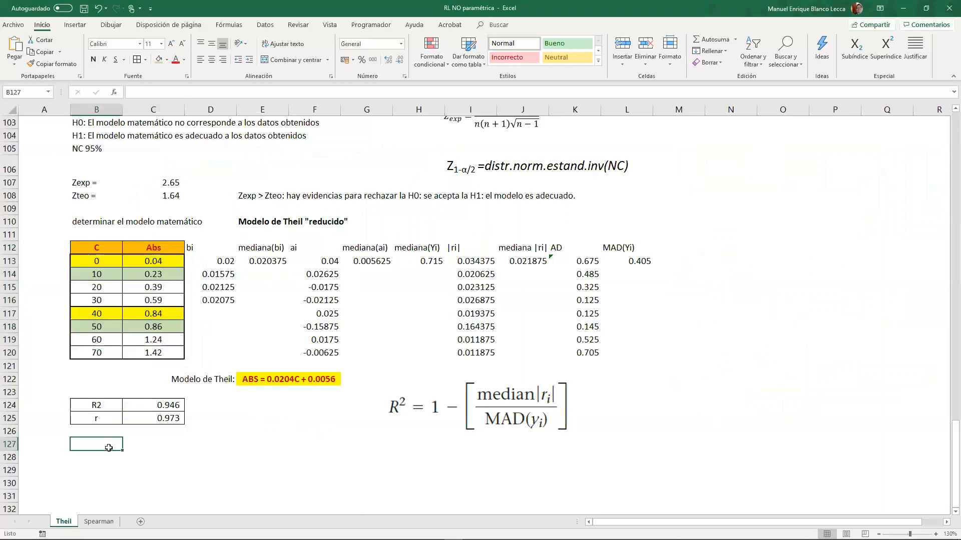
text(Modelo de th)
key(BackSpace)
key(BackSpace)
text(Theil)
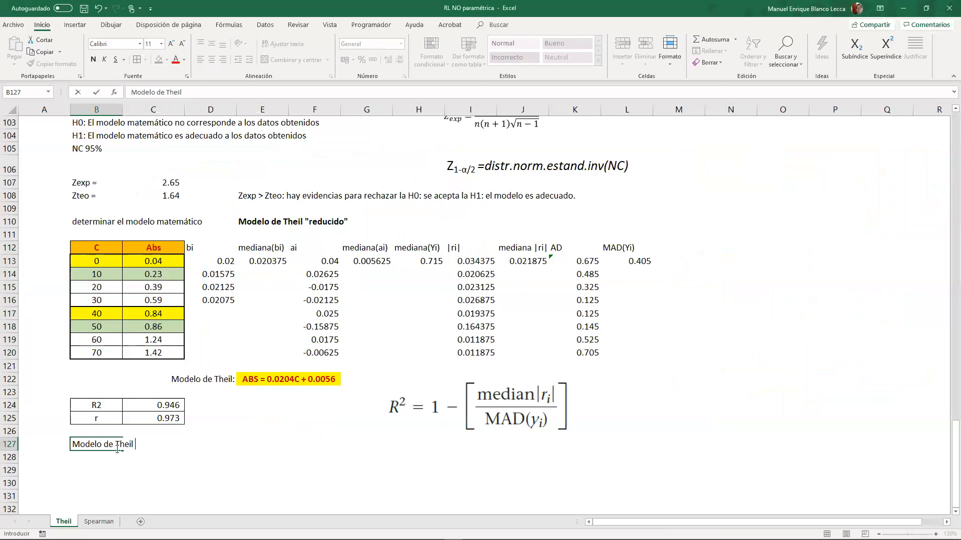
text( completo")
key(F2)
text(")
key(Return)
key(Up)
key(ctrl+n)
- Copy the C and Abs data table from B112:C120 to B129
drag(95, 249, 154, 353)
key(ctrl+c)
click(99, 472)
key(ctrl+v)
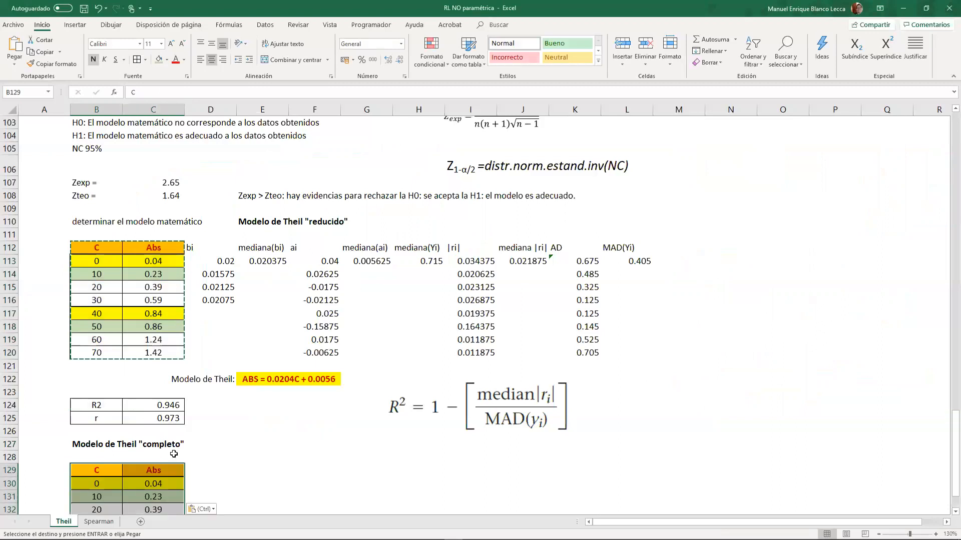
- Clear the formats of the copied data in B130:C137, then reapply all borders and center alignment
scroll(173, 454, down, 4)
drag(104, 318, 158, 410)
click(709, 62)
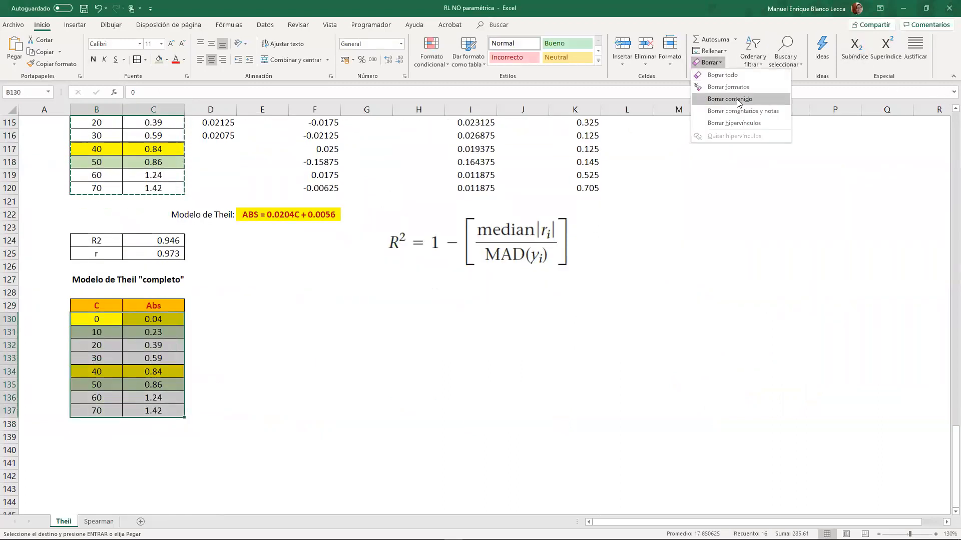
click(730, 87)
click(139, 60)
click(211, 60)
click(211, 345)
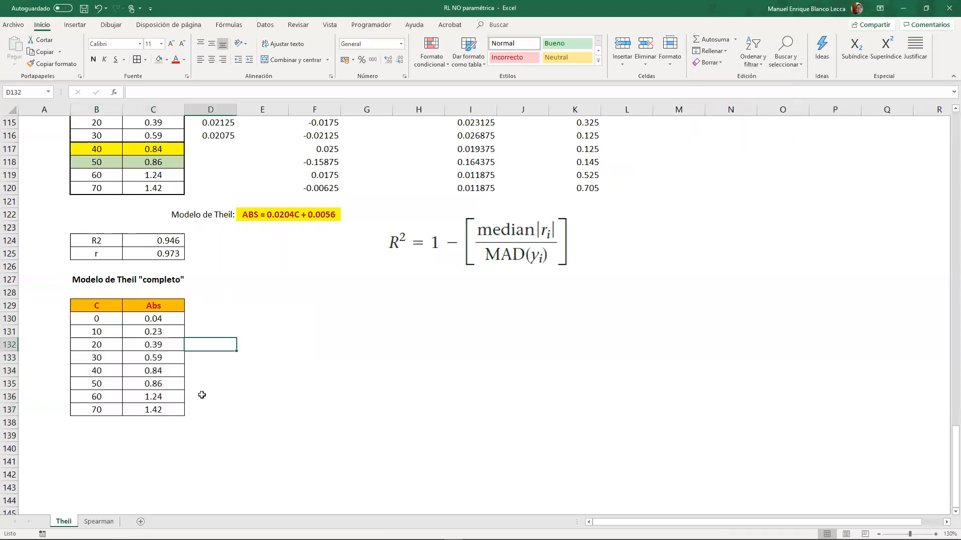
- Enter the header Nº in E129 and fill E130:E157 with the series 1 to 28
click(210, 318)
click(257, 315)
click(258, 307)
text(N)
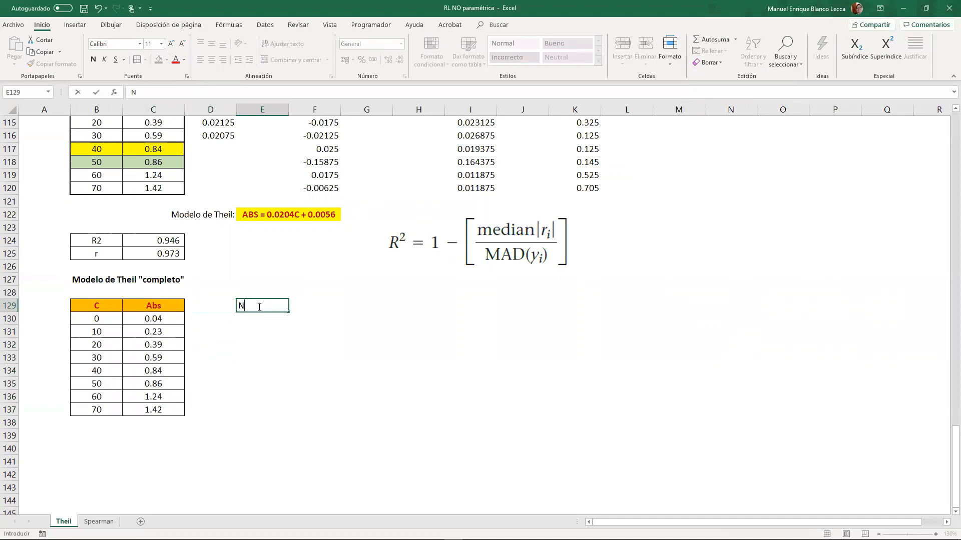
key(Return)
text(1)
key(Return)
text(2)
key(Return)
drag(254, 318, 256, 410)
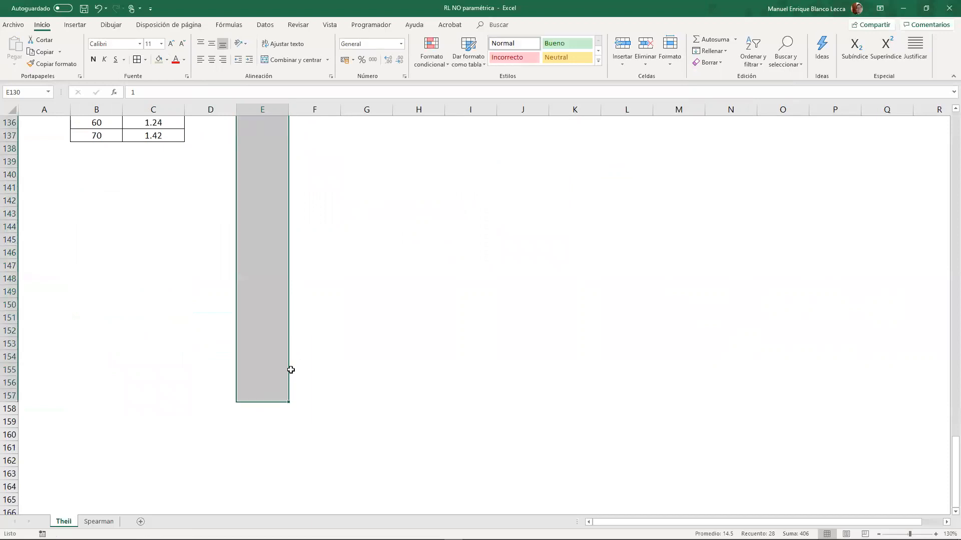
- Enter the header bi in F129 beside the Nº column
scroll(300, 340, up, 7)
click(309, 303)
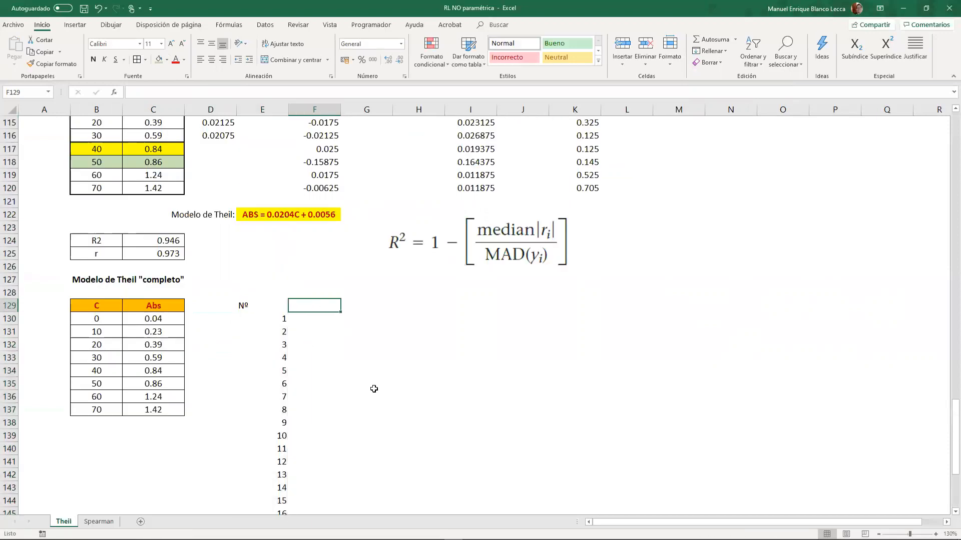
text(bi)
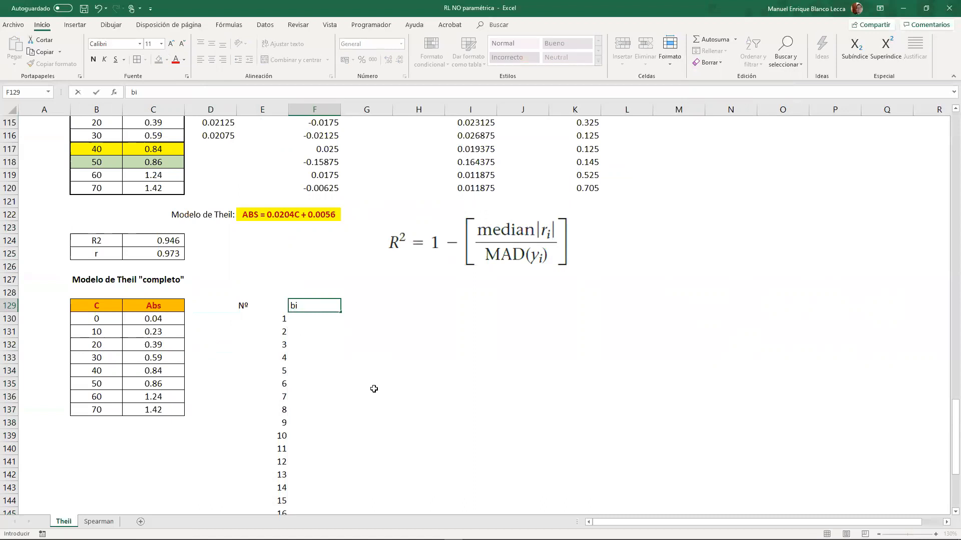
key(Return)
- Enter the slope formula +(C131-$C$130)/(B131-$B$130) in F130, anchoring the first data point
text(+)
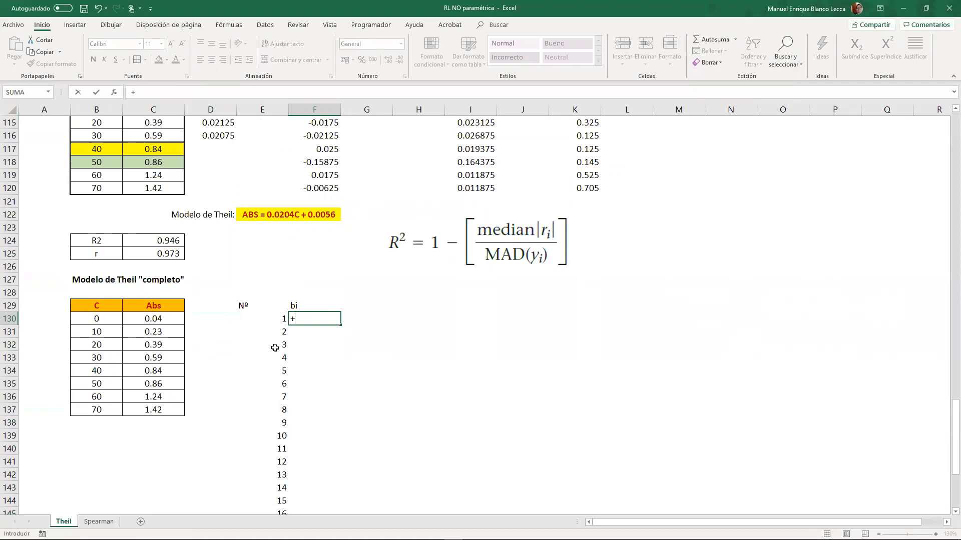
text(()
click(162, 334)
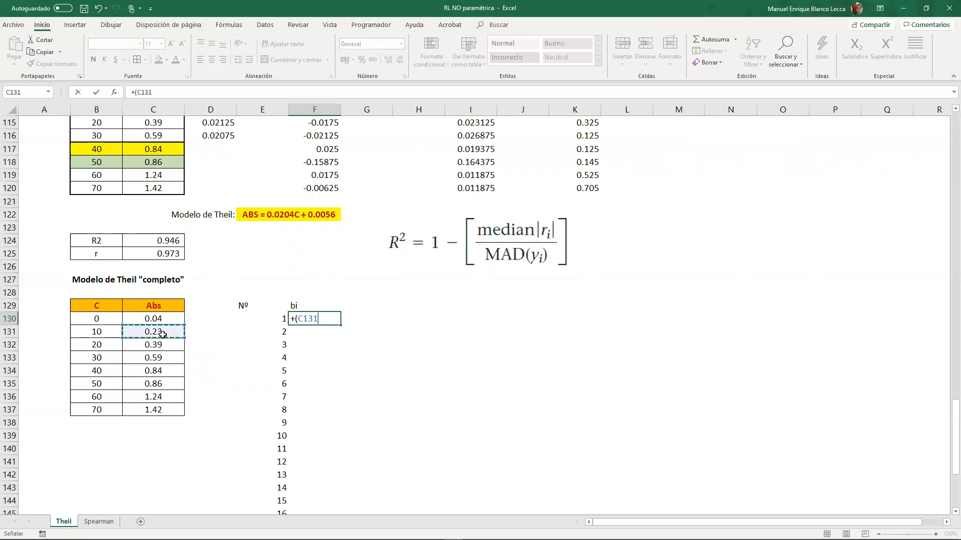
click(157, 319)
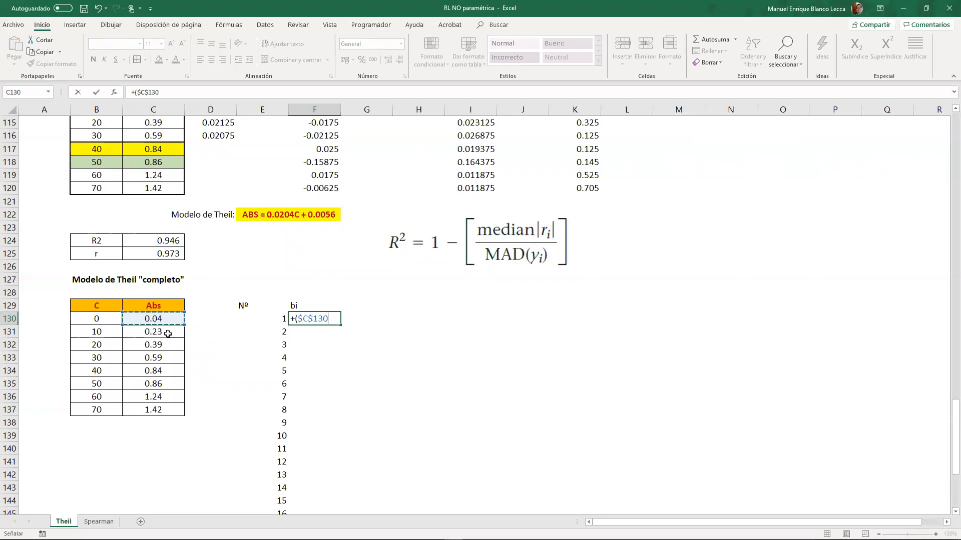
click(167, 334)
text(-)
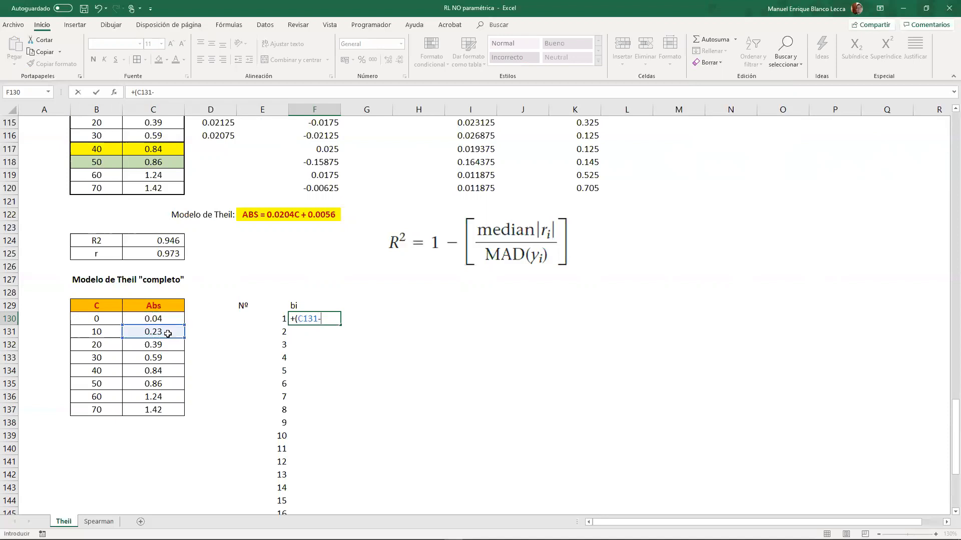
click(164, 316)
key(F4)
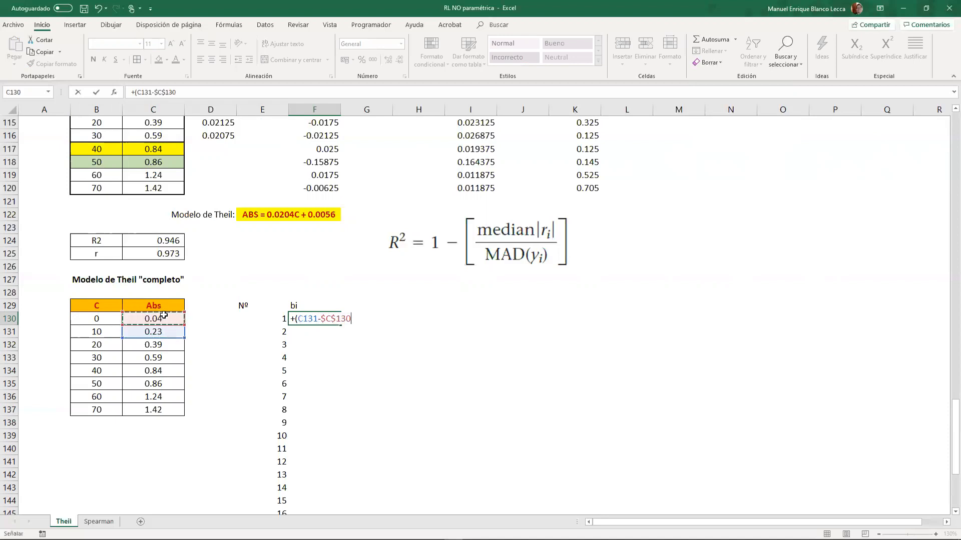
text()/()
click(108, 333)
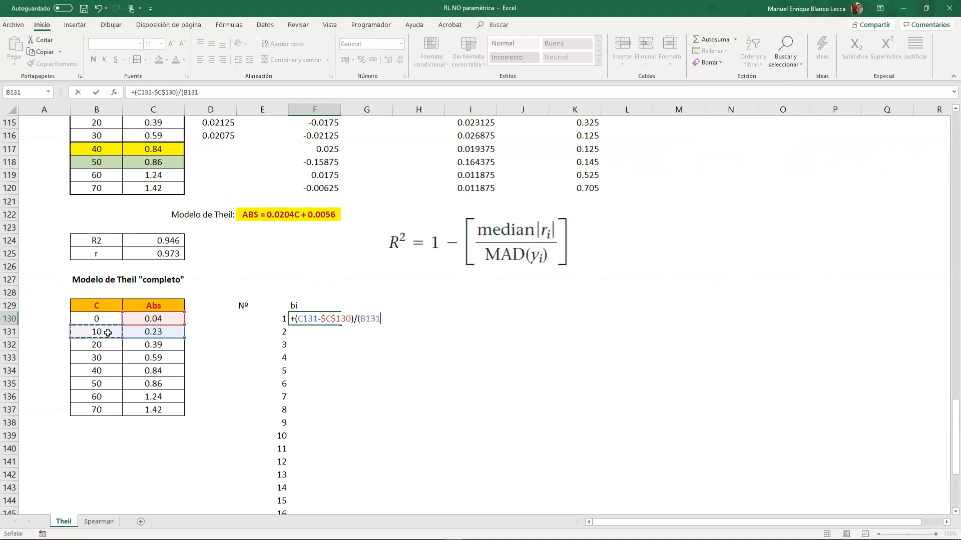
text(-)
click(108, 319)
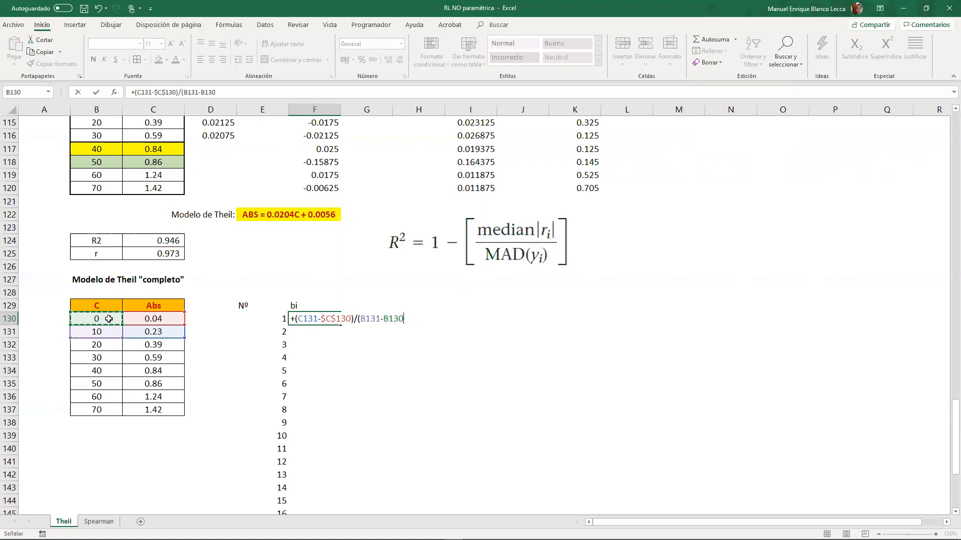
text())
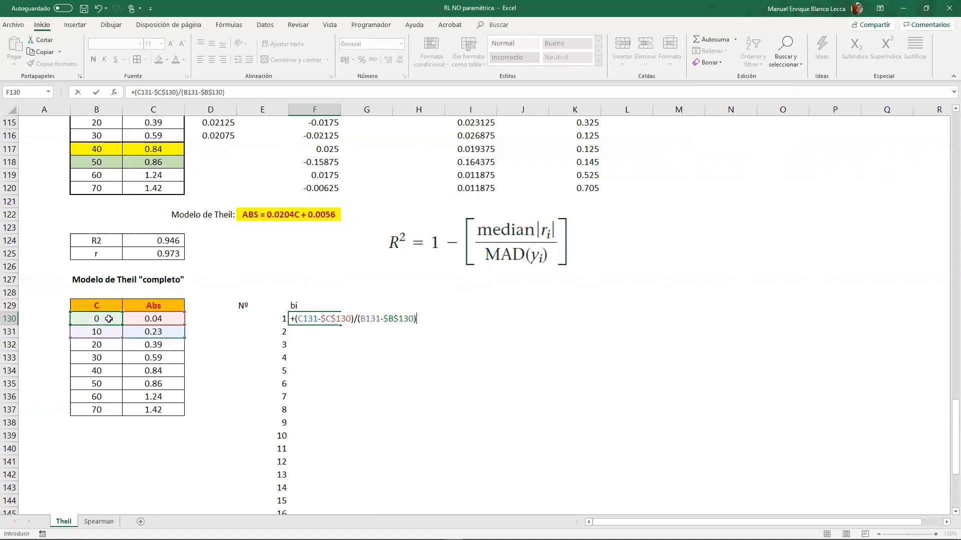
key(Return)
- Fill the slope formula from F130 down to F140 and check the cell references in the copied formulas
click(330, 318)
drag(340, 325, 343, 450)
double_click(327, 332)
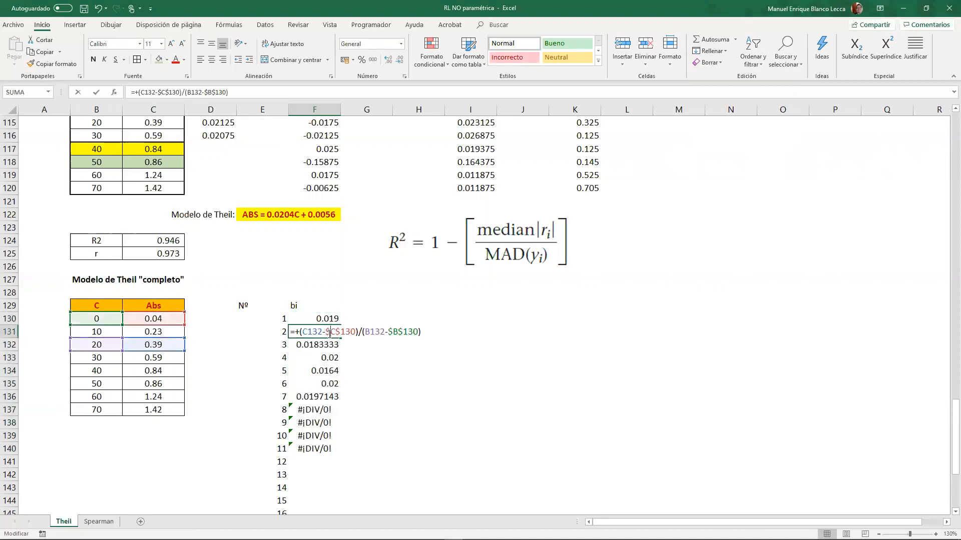
key(Escape)
click(334, 357)
double_click(333, 357)
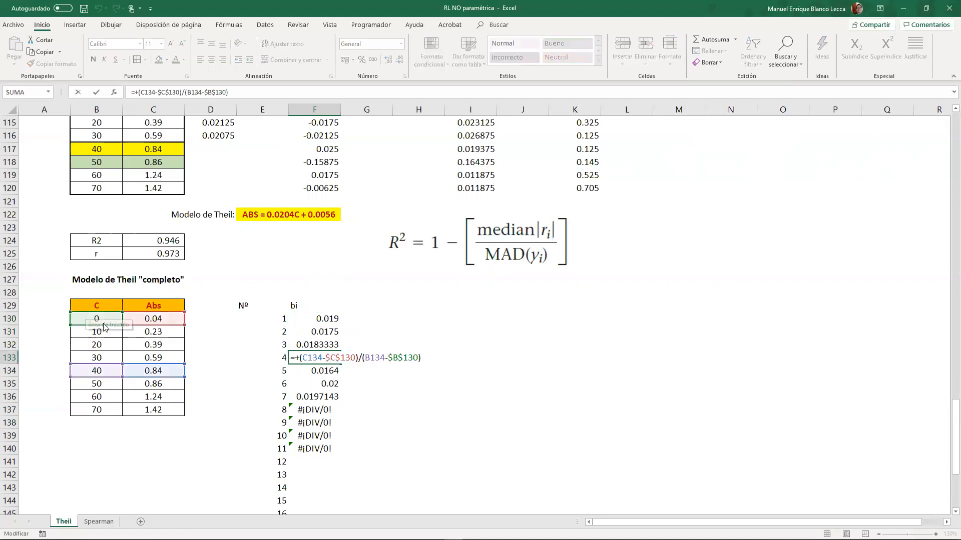
key(Escape)
double_click(319, 398)
key(Escape)
- Clear F138:F140 and change the formula in F137 to =+(C132-$C$131)/(B132-$B$131)
drag(319, 411, 320, 449)
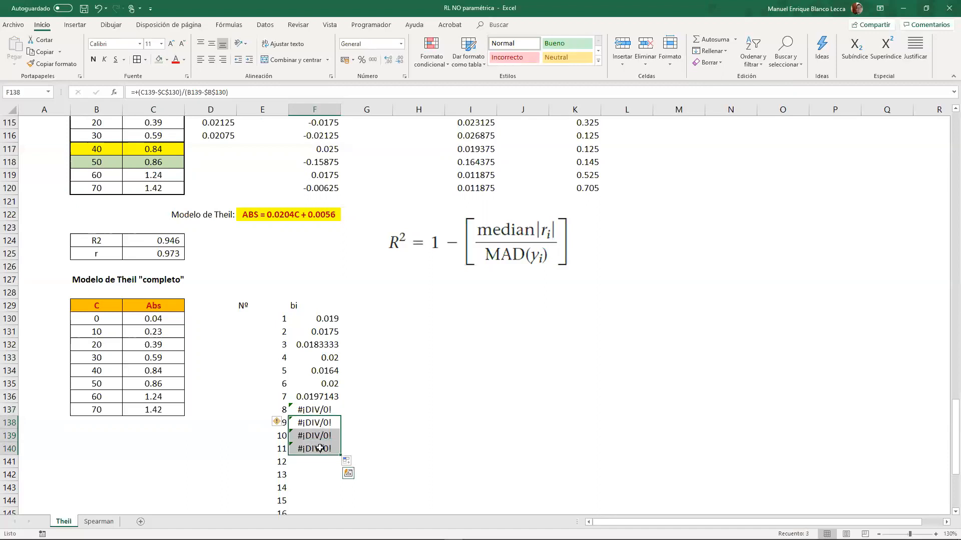
double_click(325, 411)
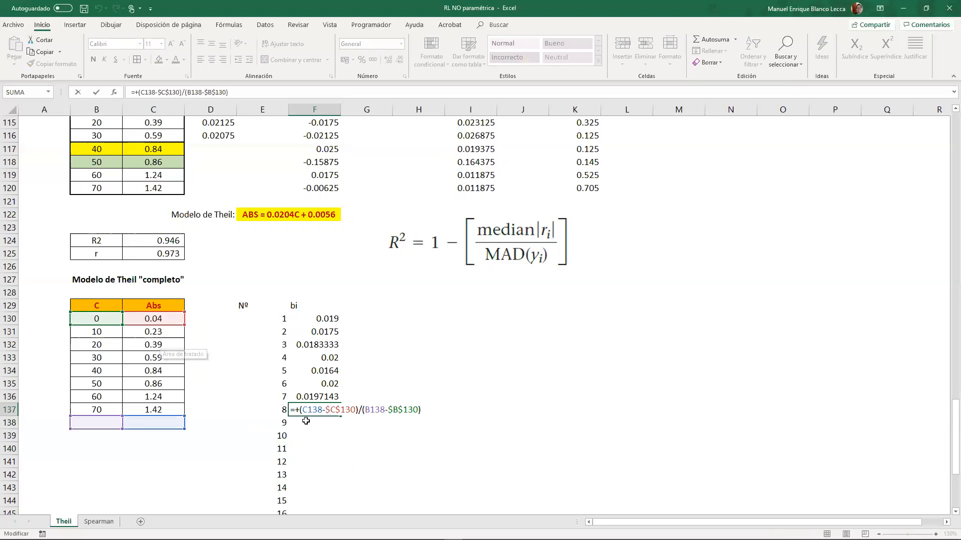
drag(105, 325, 144, 339)
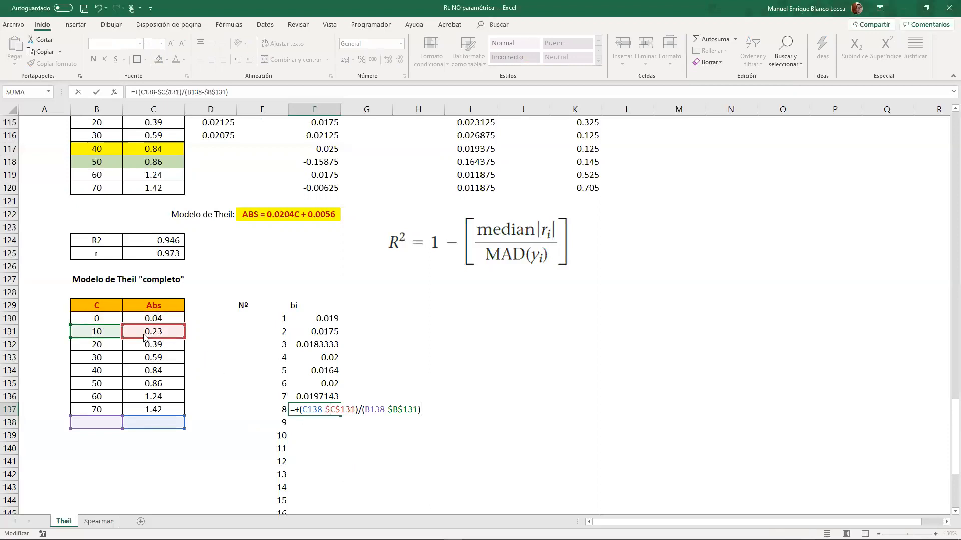
drag(115, 429, 117, 353)
drag(153, 418, 153, 344)
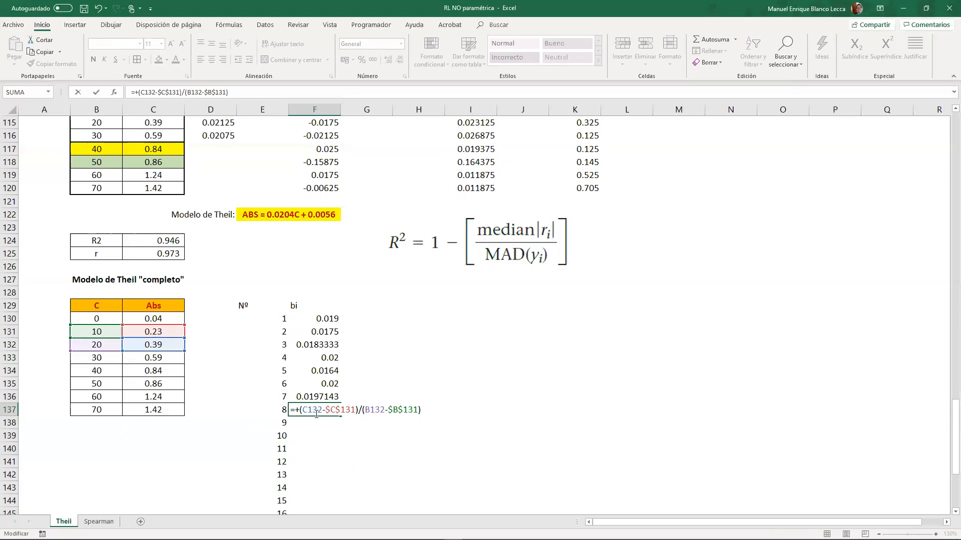
key(Return)
- Fill the F137 slope formula down to F144, then clear the surplus cell F144
scroll(342, 429, down, 1)
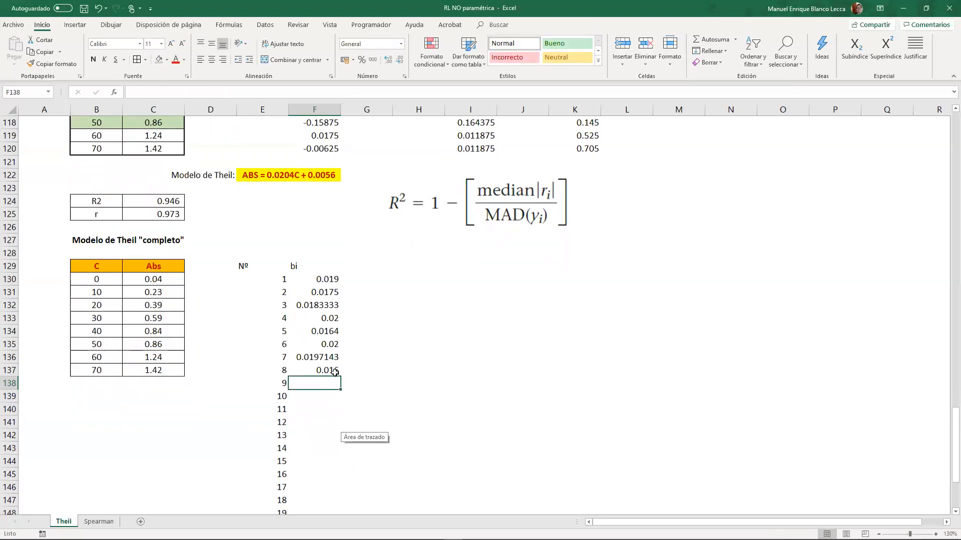
click(334, 372)
drag(341, 376, 332, 464)
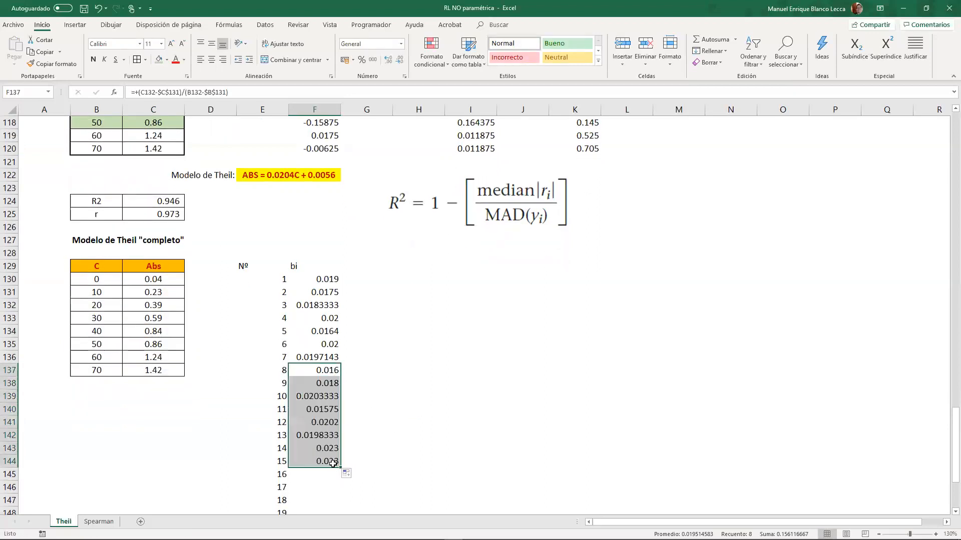
double_click(330, 449)
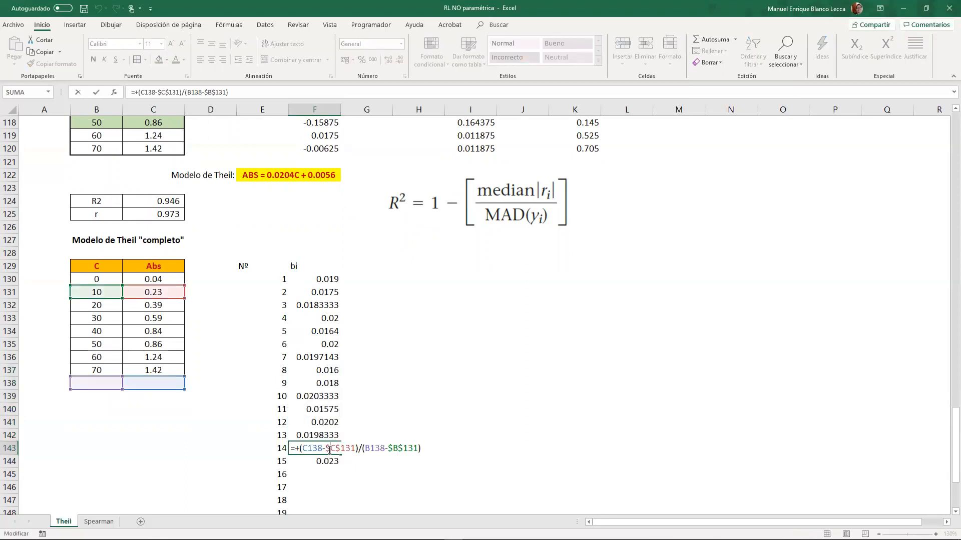
click(329, 461)
key(Delete)
- Change the formula in F143 to =+(C133-$C$132)/(B133-$B$132) so slopes start from the third data point
double_click(325, 448)
drag(110, 294, 139, 311)
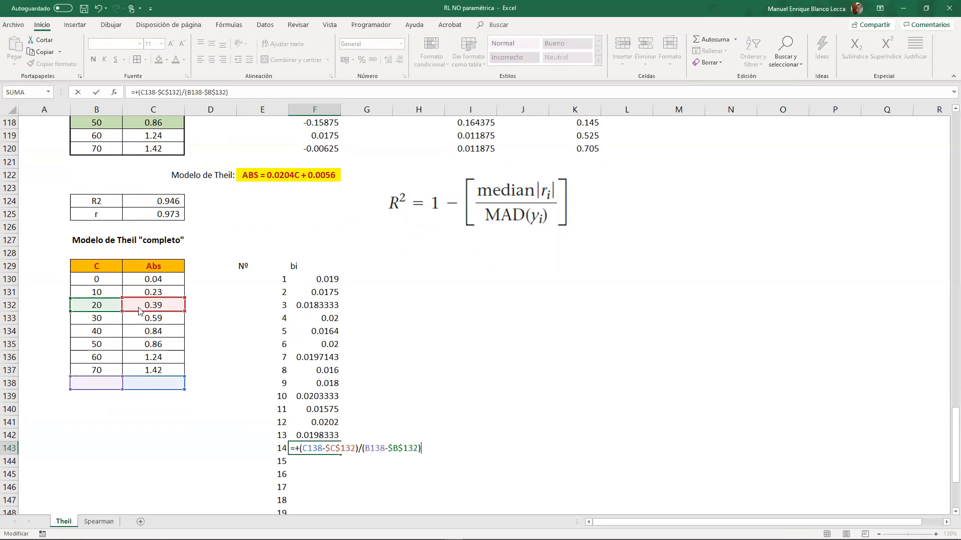
drag(113, 379, 111, 319)
drag(148, 381, 147, 320)
key(Return)
- Fill the F143 slope formula down to F149, check the F148 references and clear the surplus cell F149
scroll(356, 333, down, 4)
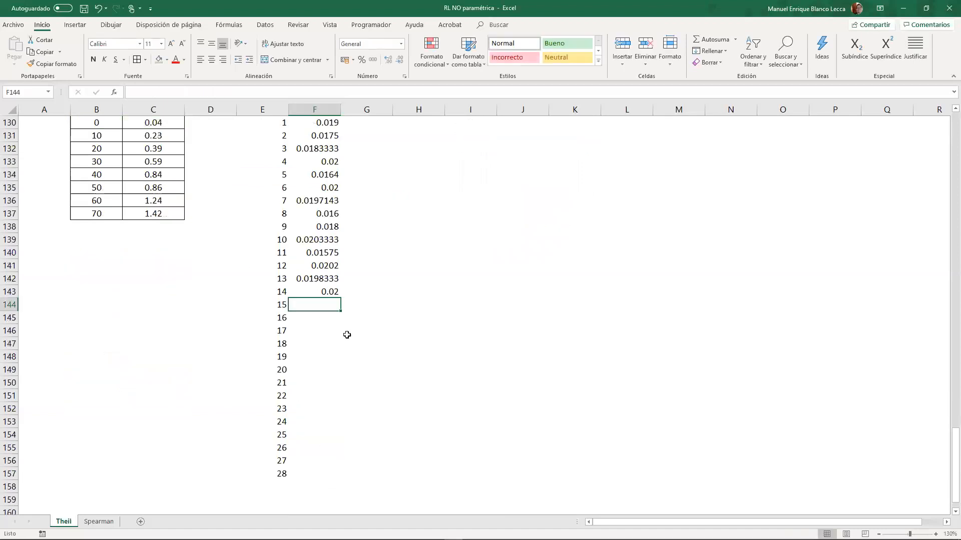
click(332, 292)
drag(341, 298, 341, 377)
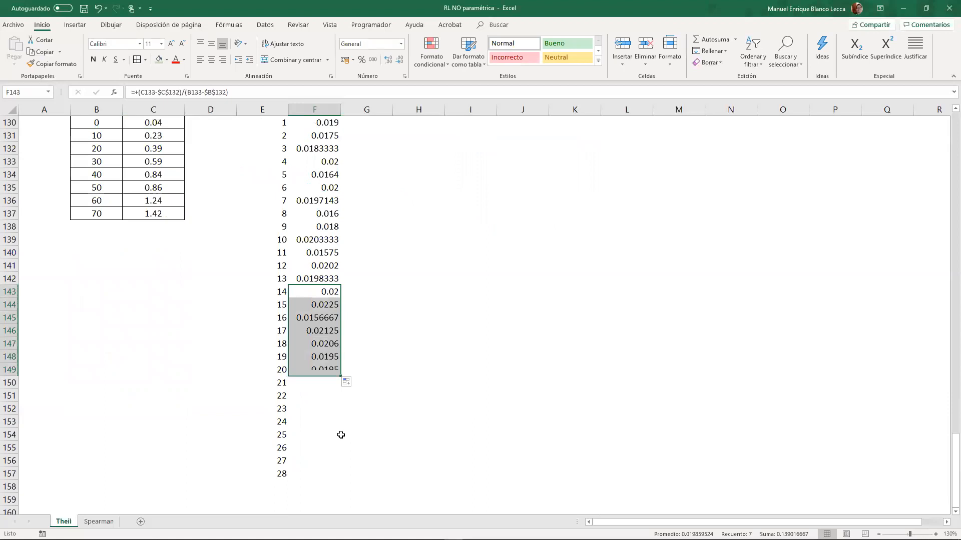
click(335, 373)
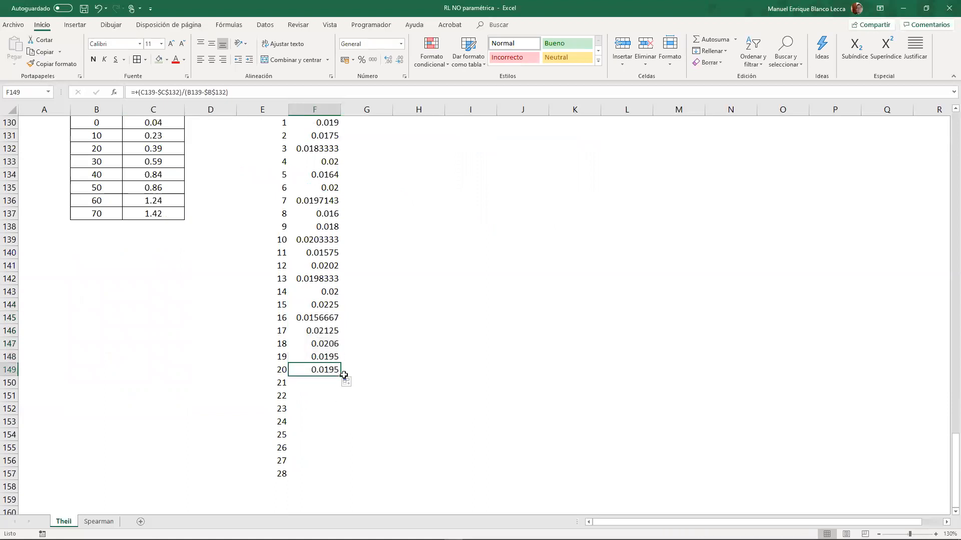
double_click(332, 356)
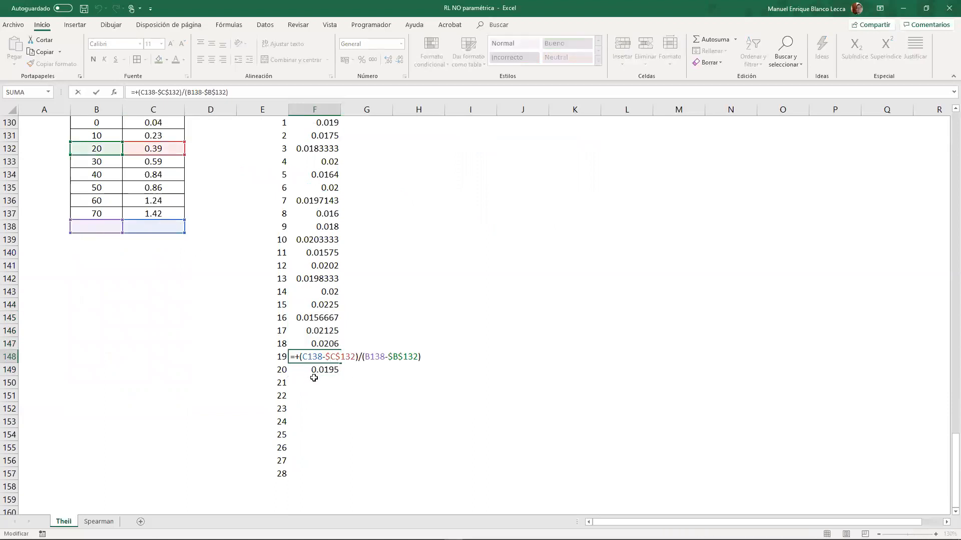
key(Escape)
click(318, 372)
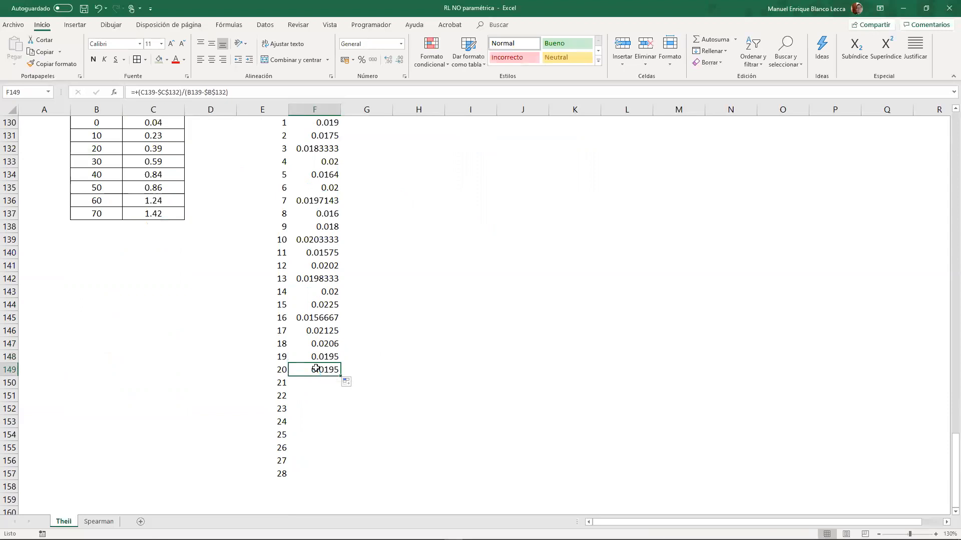
- Change the formula in F148 to =+(C134-$C$133)/(B134-$B$133) so slopes start from the fourth data point
double_click(317, 356)
scroll(202, 314, up, 2)
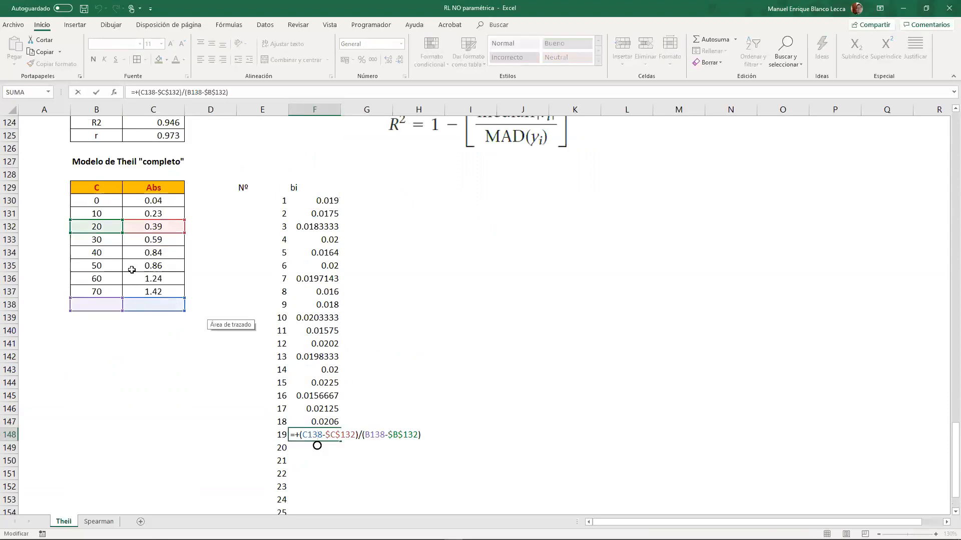
drag(117, 233, 140, 248)
drag(114, 301, 144, 256)
key(Return)
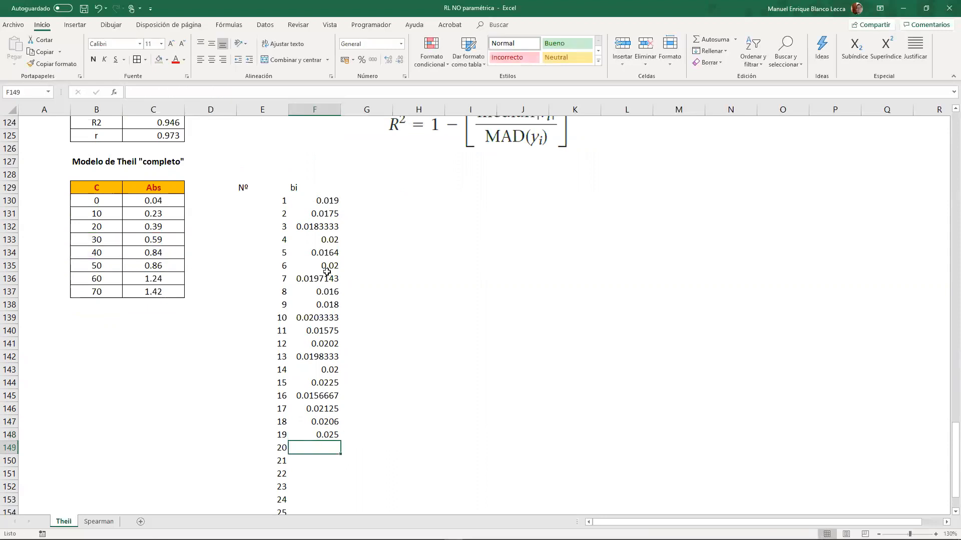
- Fill the F148 slope formula down to F153, then clear the surplus cell F153
scroll(317, 302, down, 3)
click(325, 317)
drag(341, 324, 340, 387)
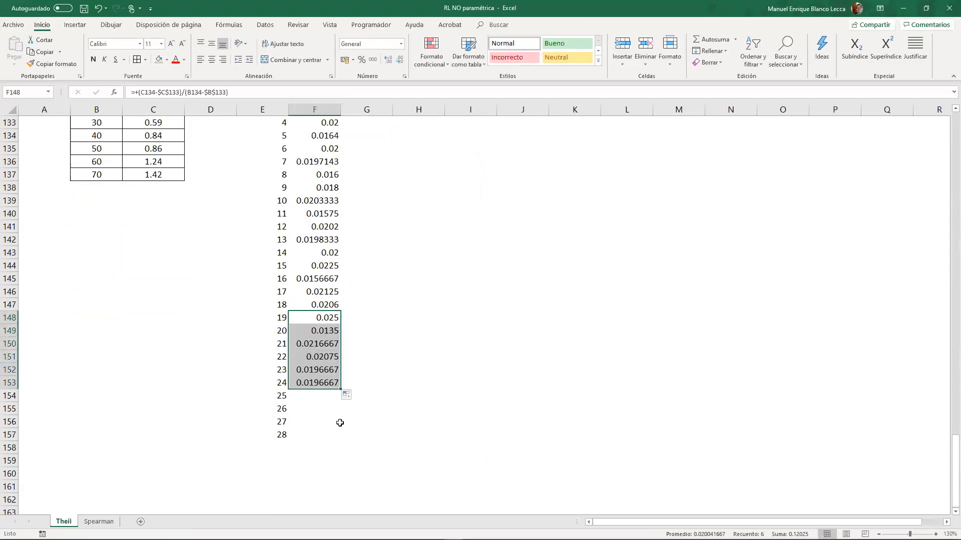
click(330, 381)
key(Delete)
- Change the formula in F152 to =+(C135-$C$134)/(B135-$B$134) so slopes start from the fifth data point
double_click(330, 370)
scroll(200, 310, up, 1)
drag(114, 168, 134, 180)
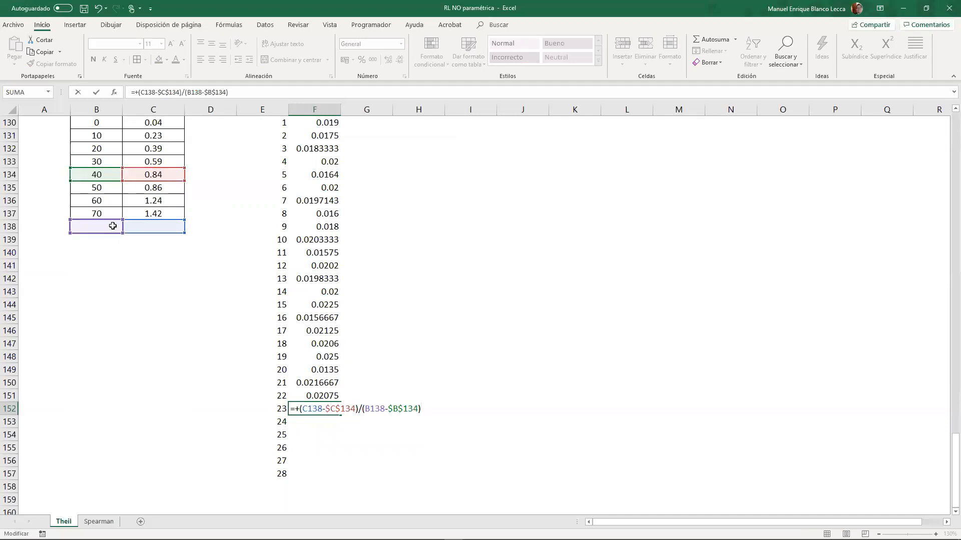
drag(114, 219, 114, 181)
drag(143, 220, 143, 192)
key(Return)
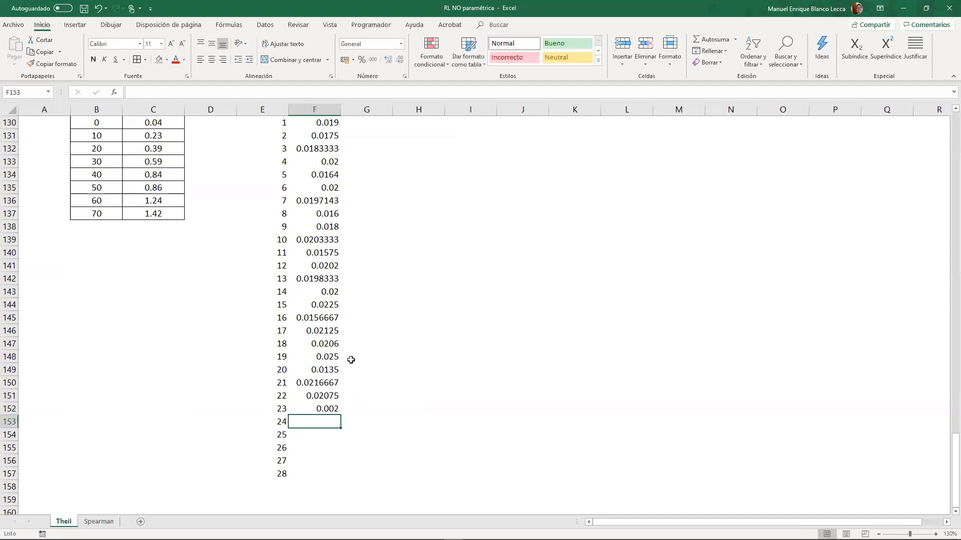
- Fill the F152 slope formula down to F156
scroll(351, 360, down, 3)
click(330, 292)
drag(340, 298, 339, 347)
click(333, 344)
key(Delete)
scroll(350, 405, up, 4)
scroll(337, 404, down, 3)
key(ctrl+z)
- Change the formula in F155 to =+(C136-$C$135)/(B136-$B$135) and fill it down to F157
double_click(336, 369)
scroll(334, 373, up, 4)
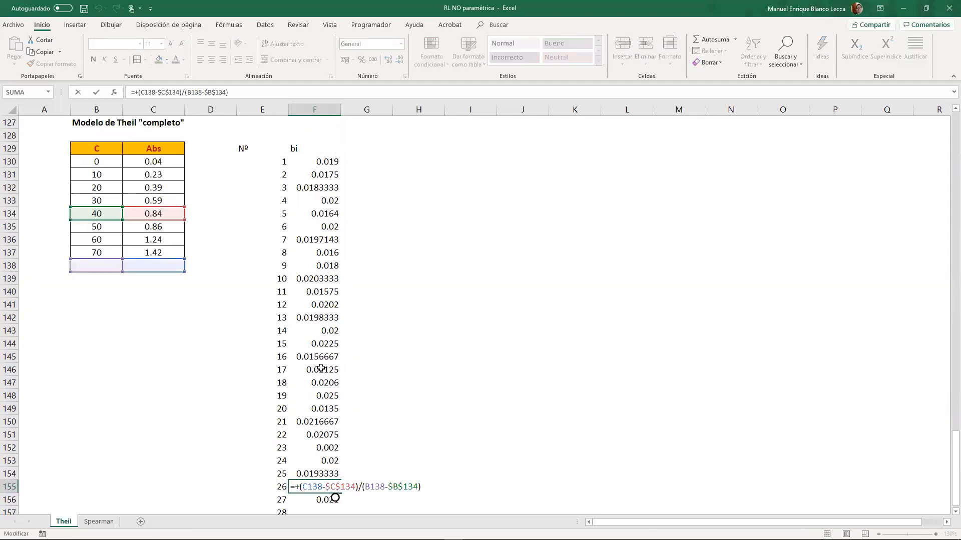
drag(87, 251, 131, 275)
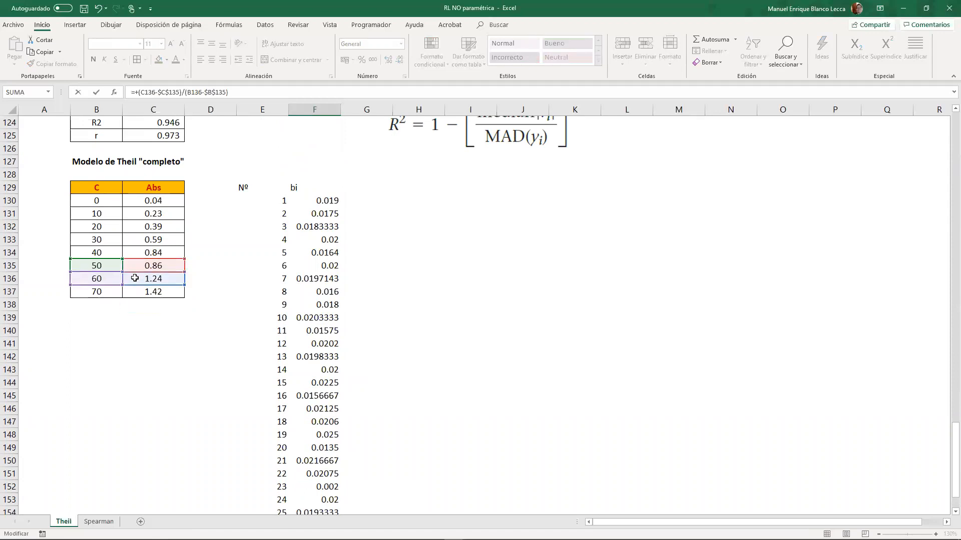
key(Return)
click(318, 370)
drag(341, 376, 328, 399)
- Change the formula in F157 to =+(C137-$C$136)/(B137-$B$136) for the slope between the last two data points
double_click(329, 399)
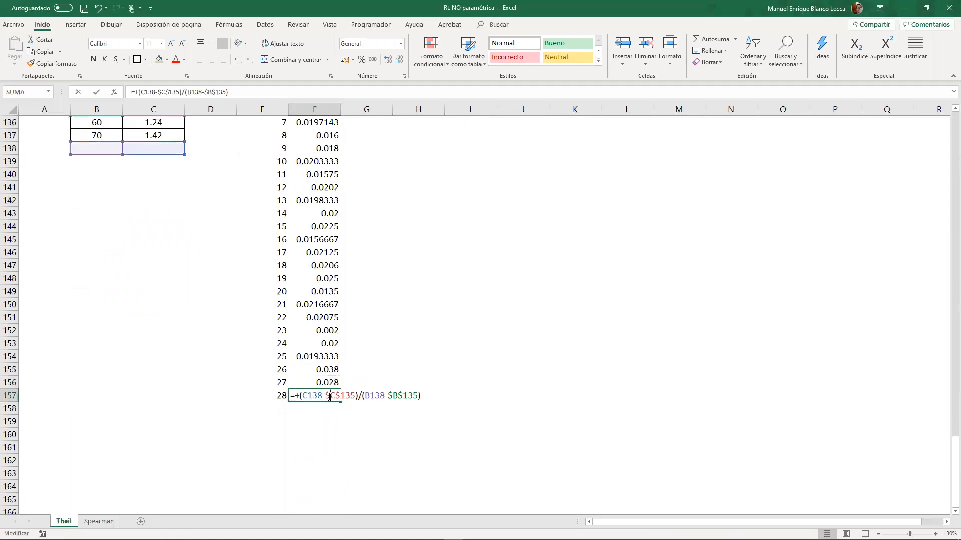
scroll(310, 380, up, 2)
drag(112, 195, 139, 211)
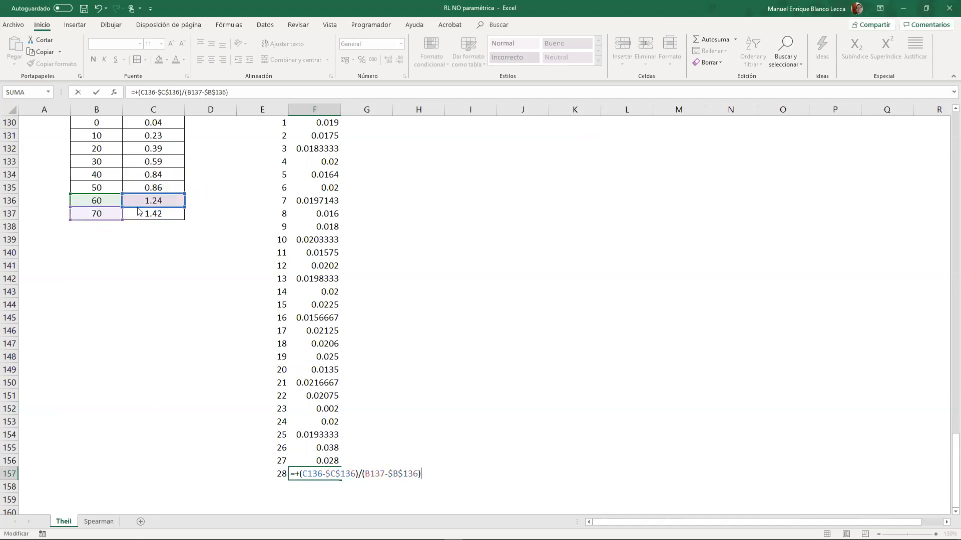
key(Return)
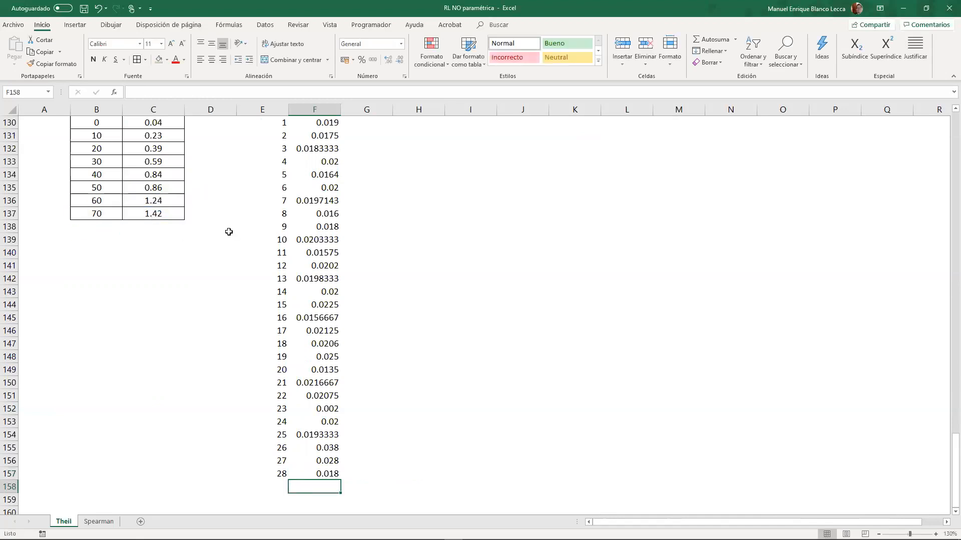
- Enter the header "b" in G129, beside the bi column of the complete Theil model
scroll(382, 296, up, 3)
click(368, 223)
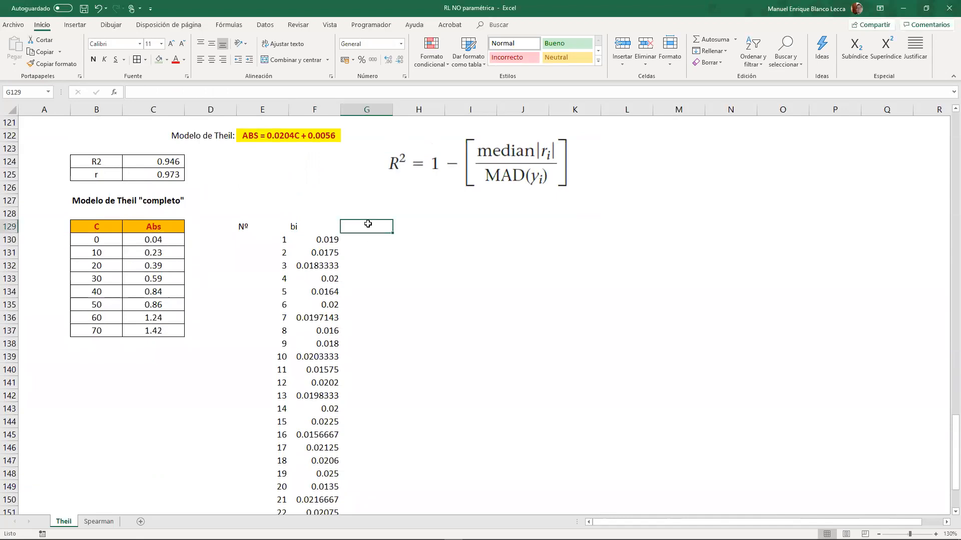
text(b)
key(Return)
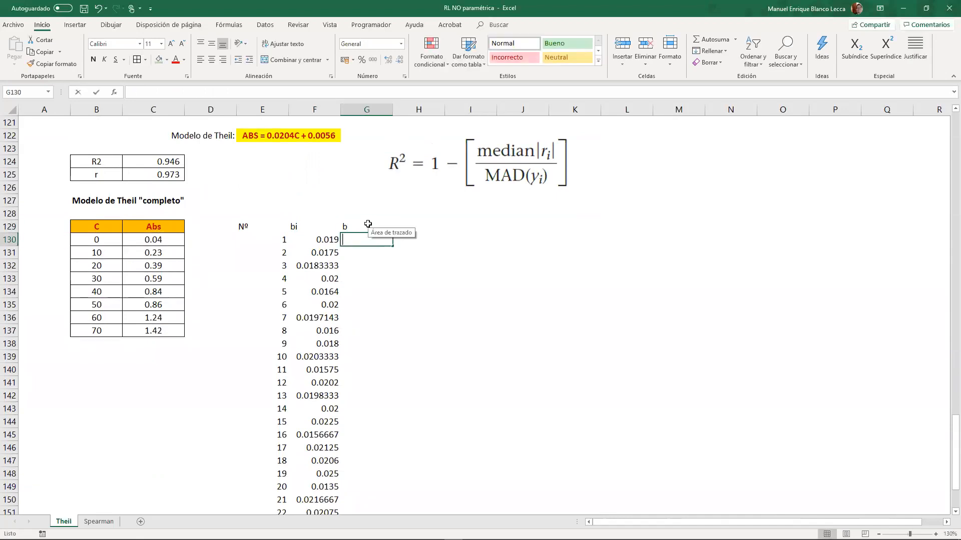
- Calculate the median of all 28 slopes in G130 with =+MEDIANA(F130:F157)
text(+abs)
key(BackSpace)
key(BackSpace)
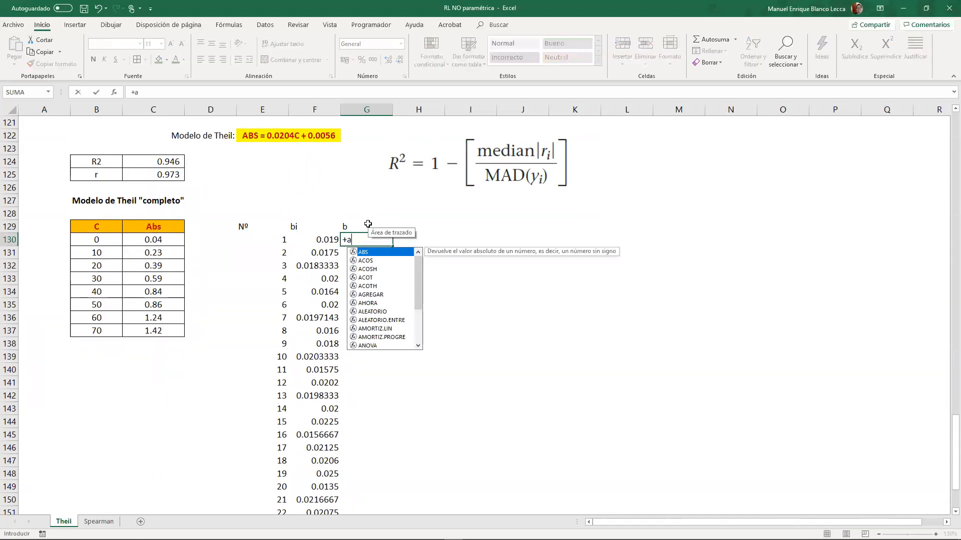
text(medi)
key(BackSpace)
key(BackSpace)
key(BackSpace)
key(BackSpace)
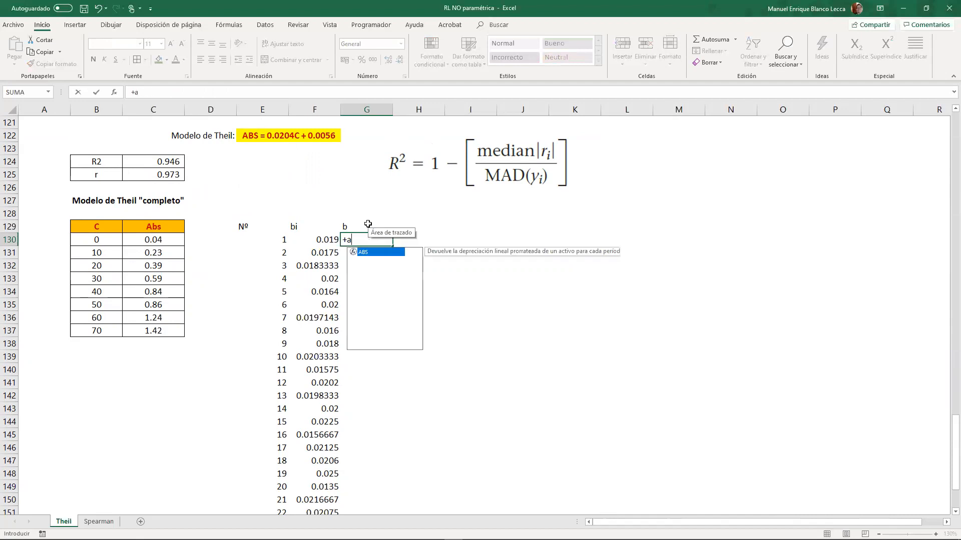
text(mediana()
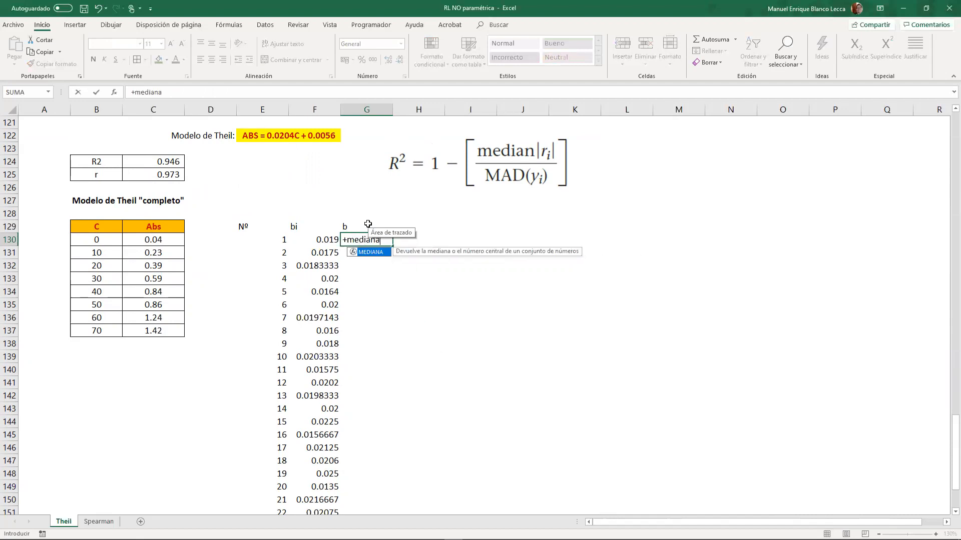
key(Left)
key(ctrl+shift+Down)
key(Return)
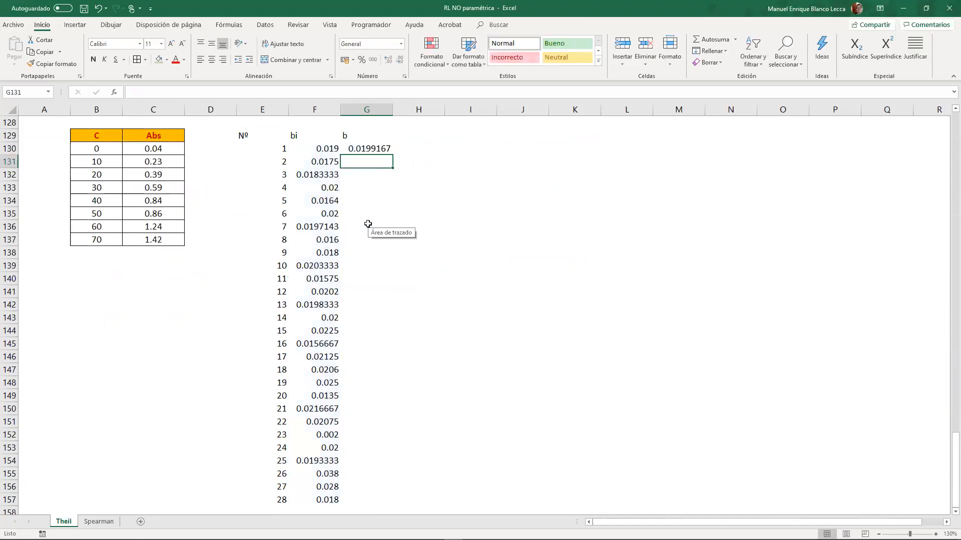
- Compare the complete model's median slope in G130 with the reduced model's median slope in E113
click(371, 148)
scroll(407, 212, up, 7)
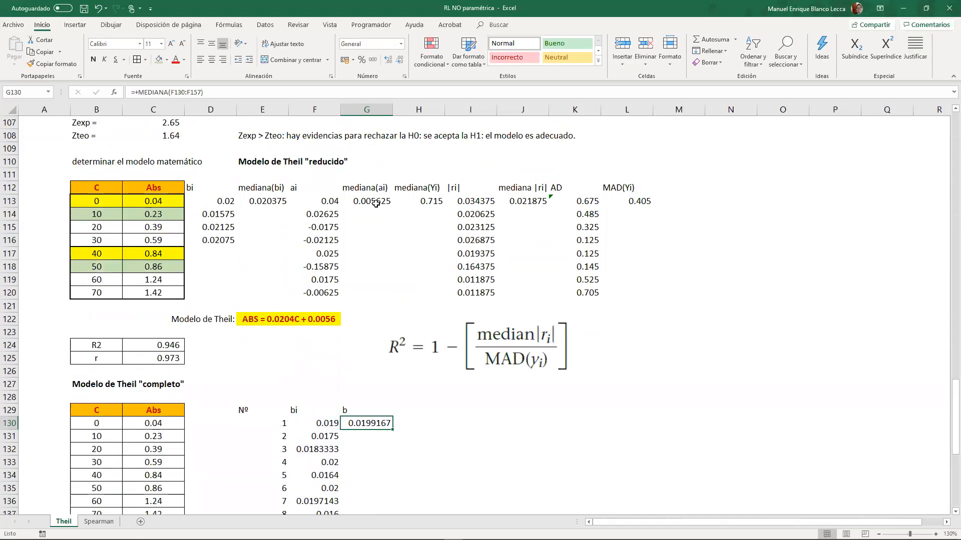
click(259, 201)
ctrl+click(386, 423)
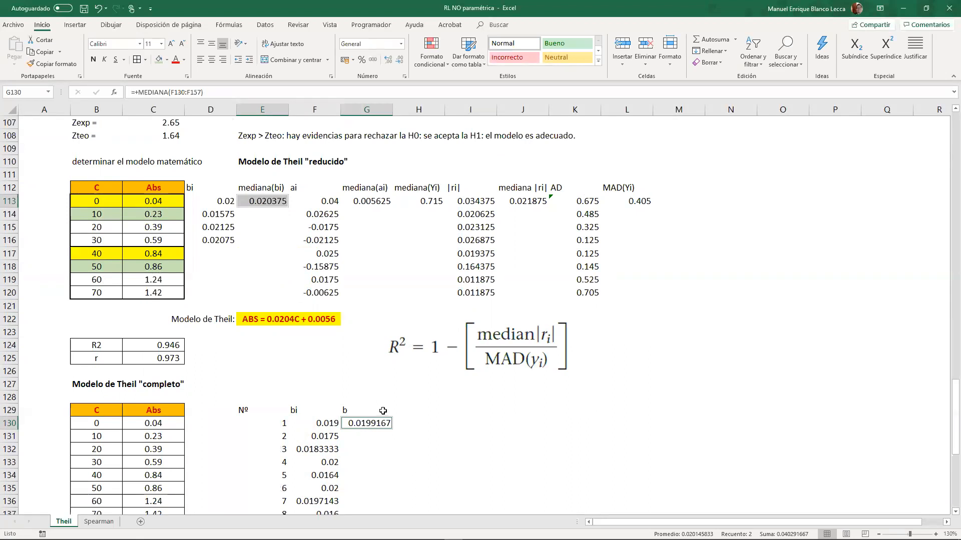
- Enter the header "ai" in H129 for the intercept column of the complete Theil model
click(399, 423)
click(402, 411)
scroll(258, 440, down, 4)
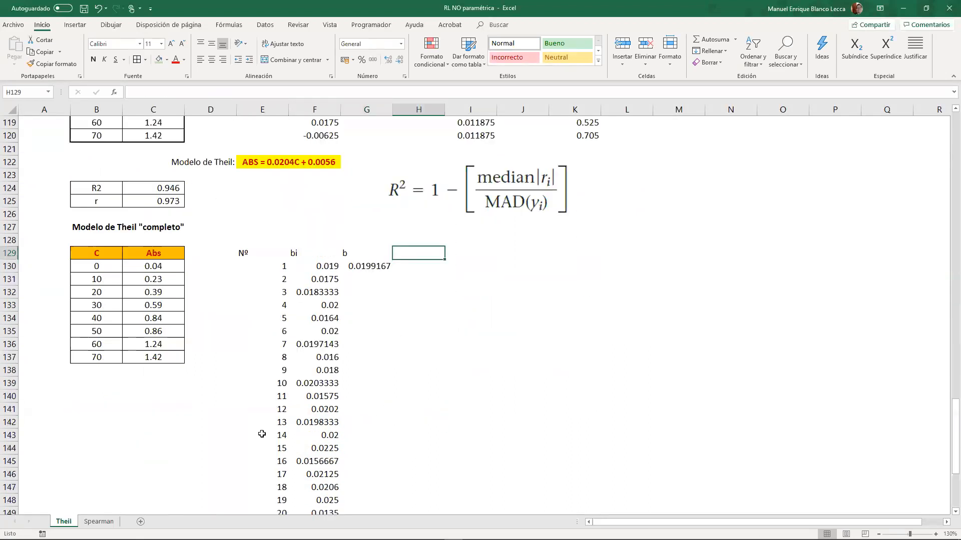
scroll(251, 452, down, 8)
scroll(296, 244, up, 4)
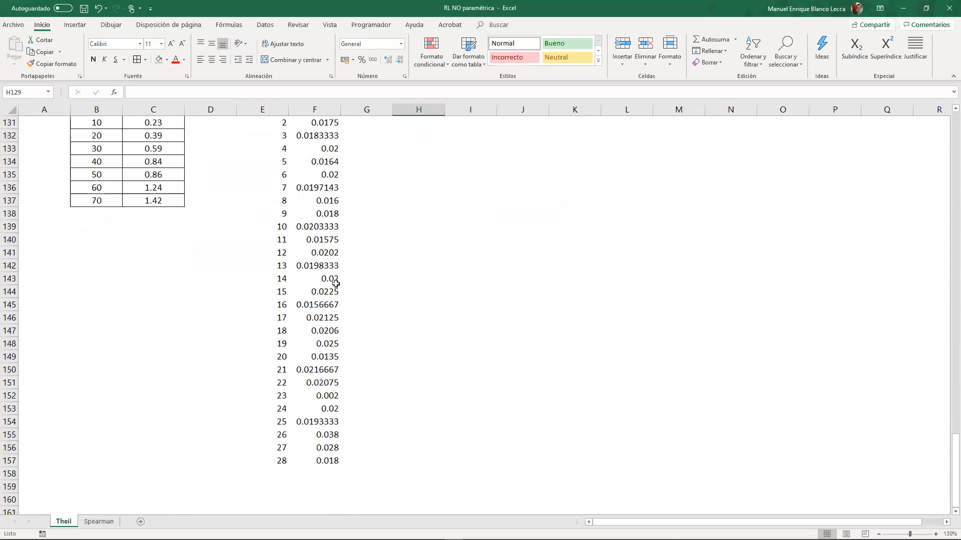
scroll(310, 384, up, 5)
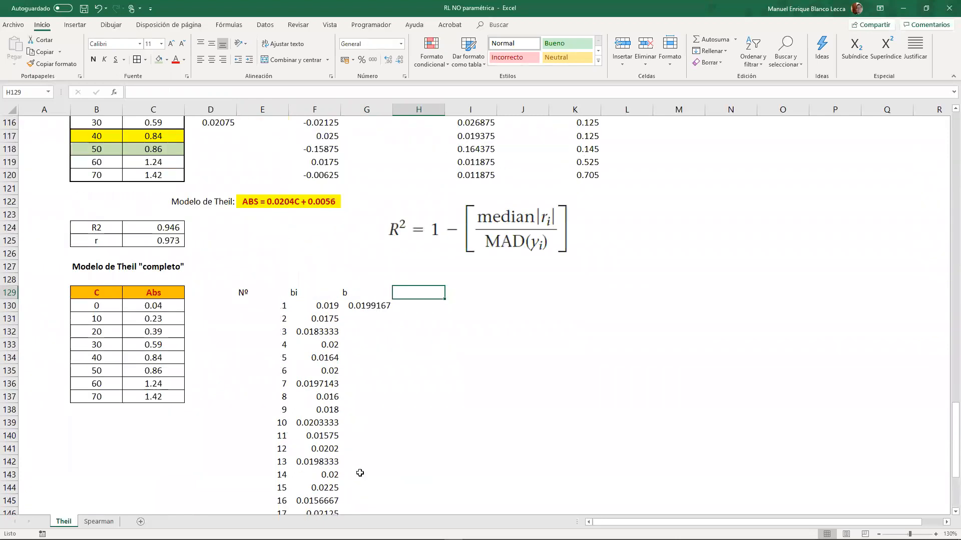
text(ai)
key(Return)
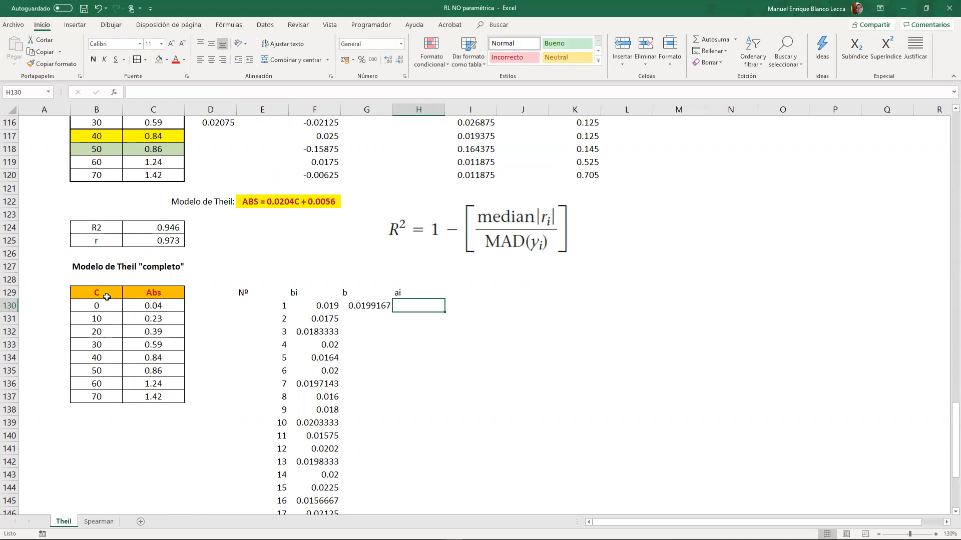
- Calculate the ai intercepts in H130:H137 with =+C130-$G$130*B130, clearing the surplus result in H138
click(142, 306)
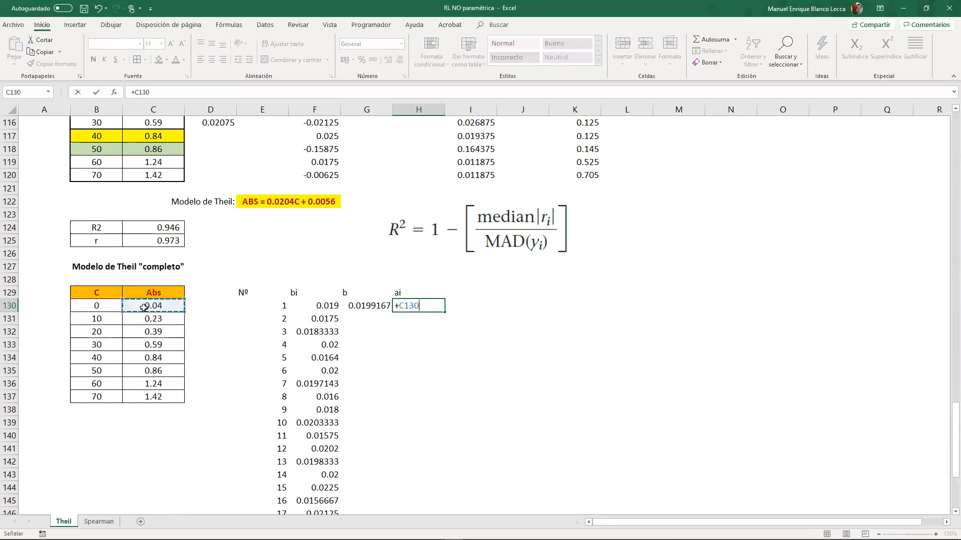
text(-)
click(350, 305)
key(F4)
text(*)
click(98, 306)
key(ctrl+Return)
drag(444, 316, 443, 418)
click(422, 406)
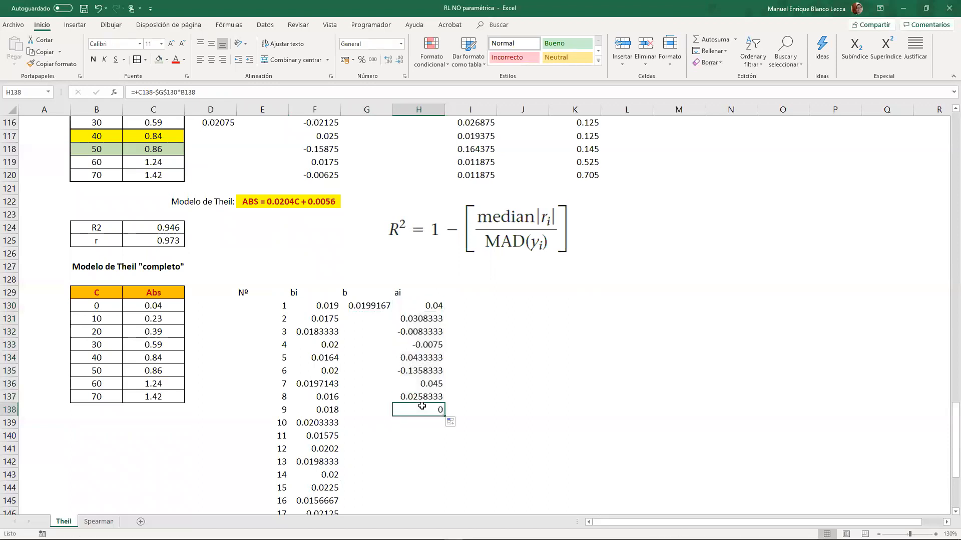
key(Delete)
- Enter the header "a" in I129 and calculate the median intercept in I130 with MEDIANA(H130:H137)
click(457, 307)
click(459, 295)
text(a)
key(Return)
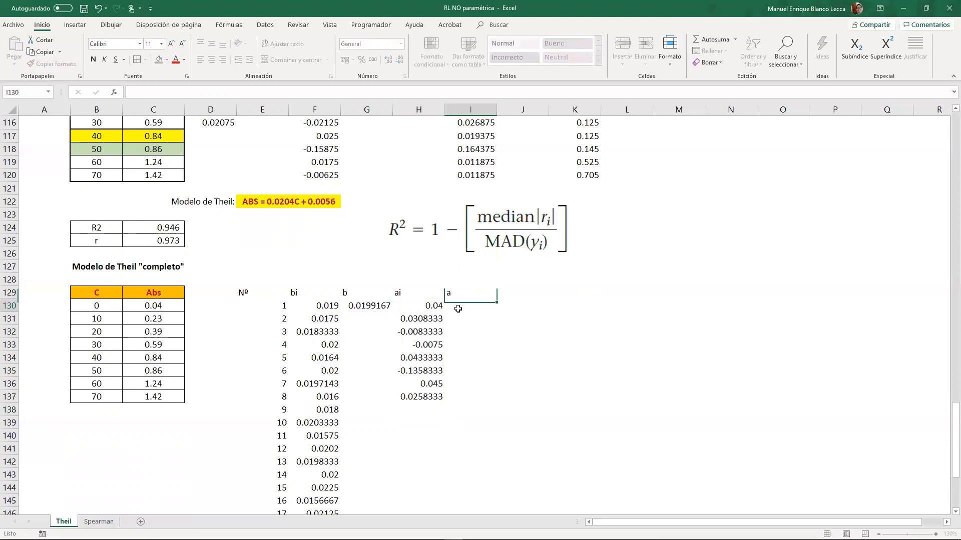
text(+mediana)
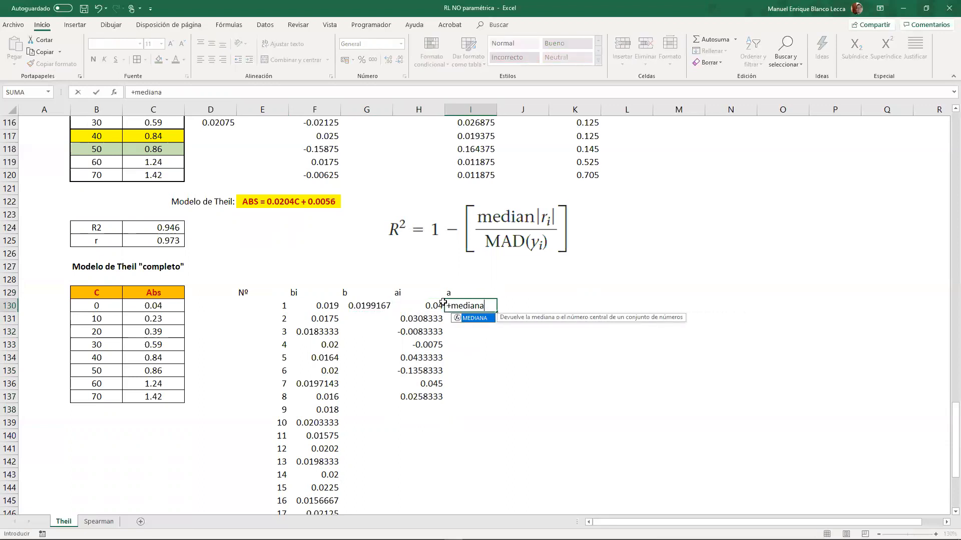
key(Tab)
drag(433, 308, 435, 398)
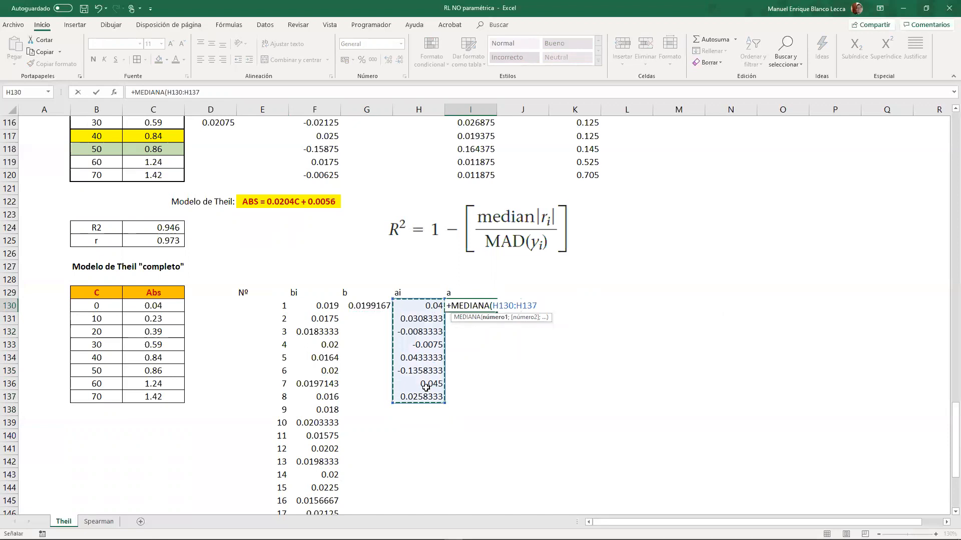
key(Return)
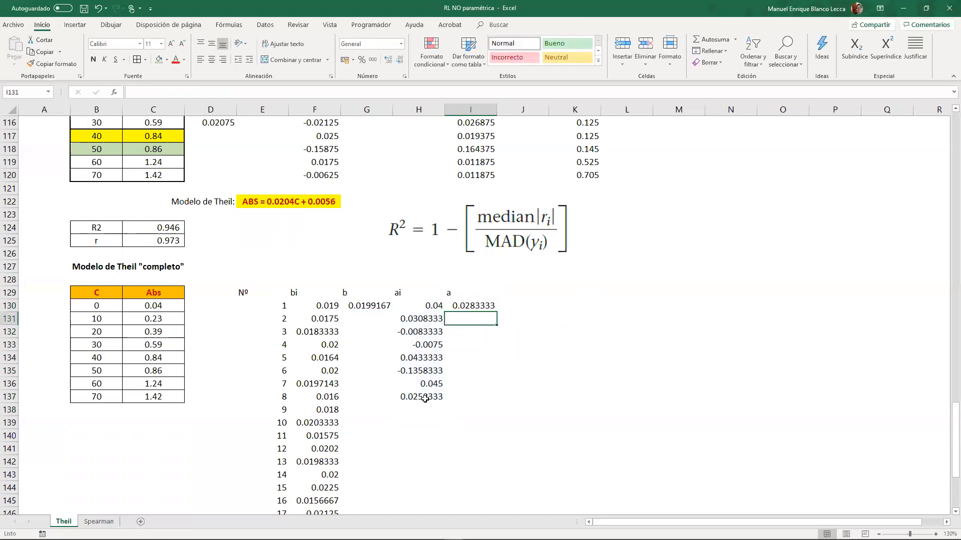
- Change the model label in D122 to "Modelo de Theil reducido:"
click(221, 202)
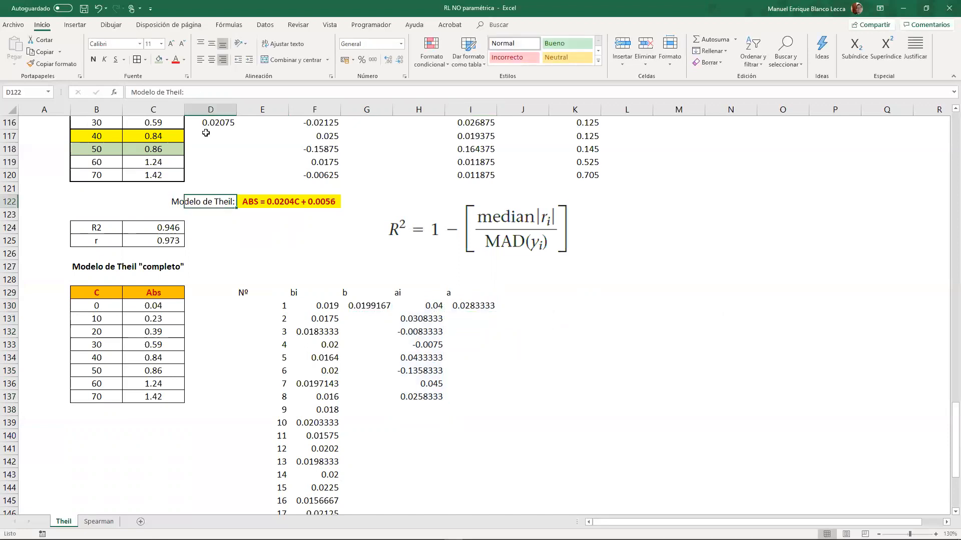
click(185, 91)
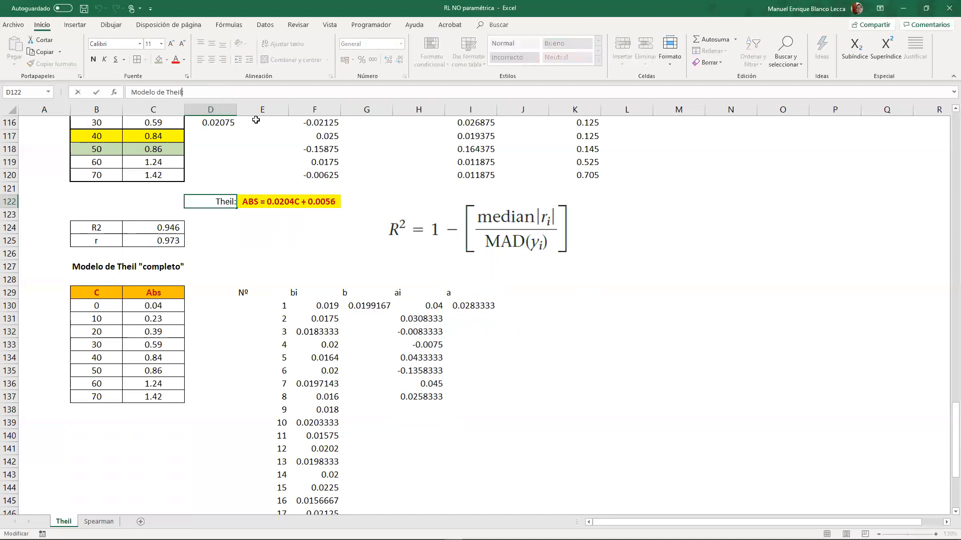
text(reducido)
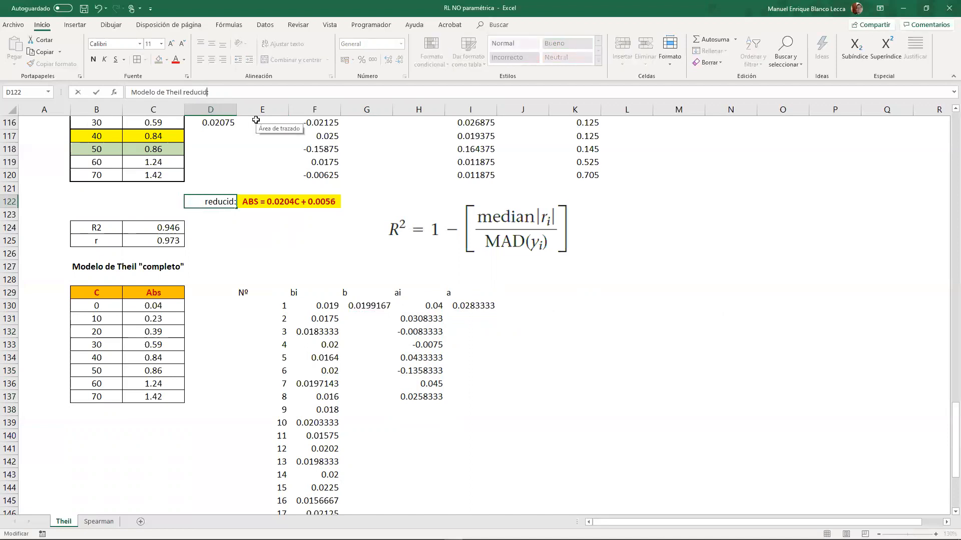
key(Return)
- Copy the reduced model's label and equation to L135 and change the copied label to "Modelo de Theil completo:"
drag(225, 203, 243, 203)
key(ctrl+c)
click(626, 326)
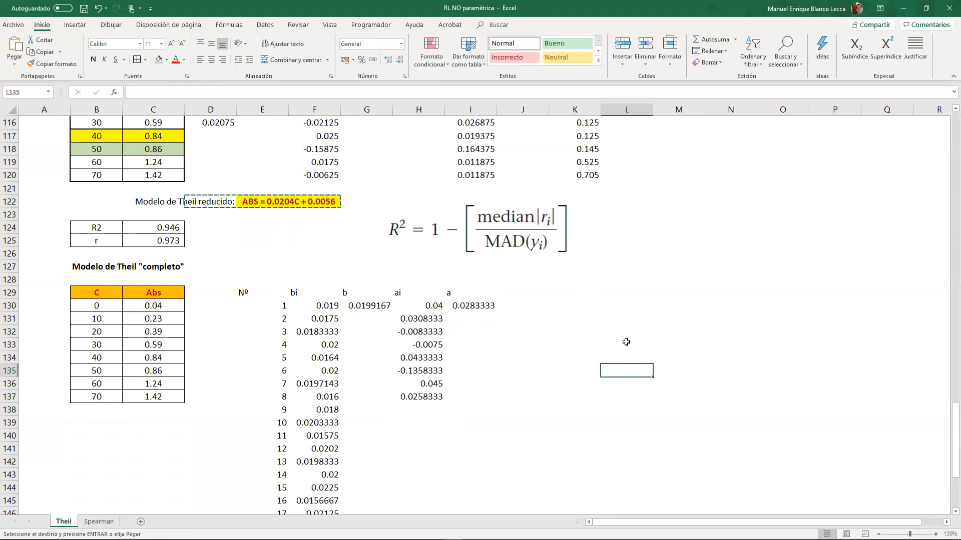
click(631, 371)
key(ctrl+v)
double_click(634, 371)
double_click(576, 371)
text(compl)
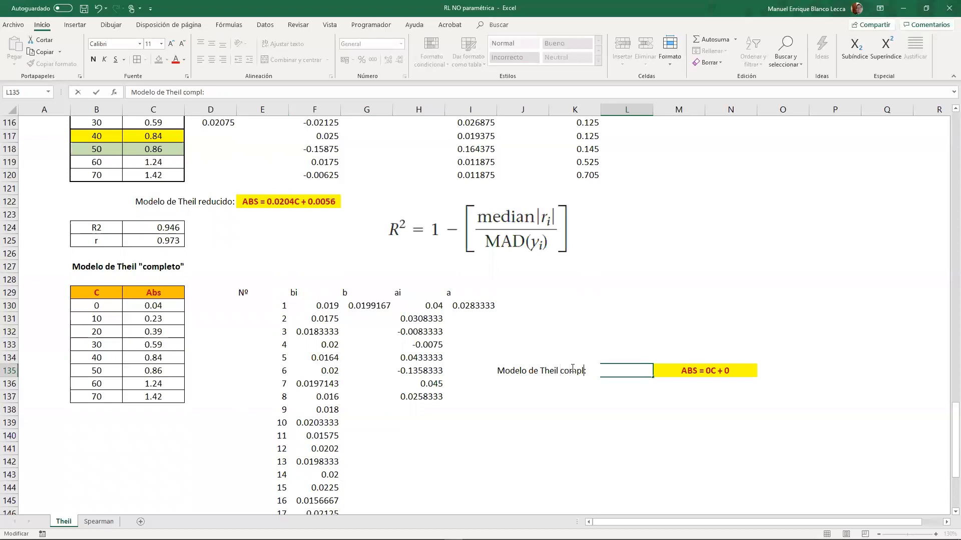
text(eto)
key(Return)
- Repoint the equation formula in M135 so its slope comes from G130 and its intercept from I130
click(690, 379)
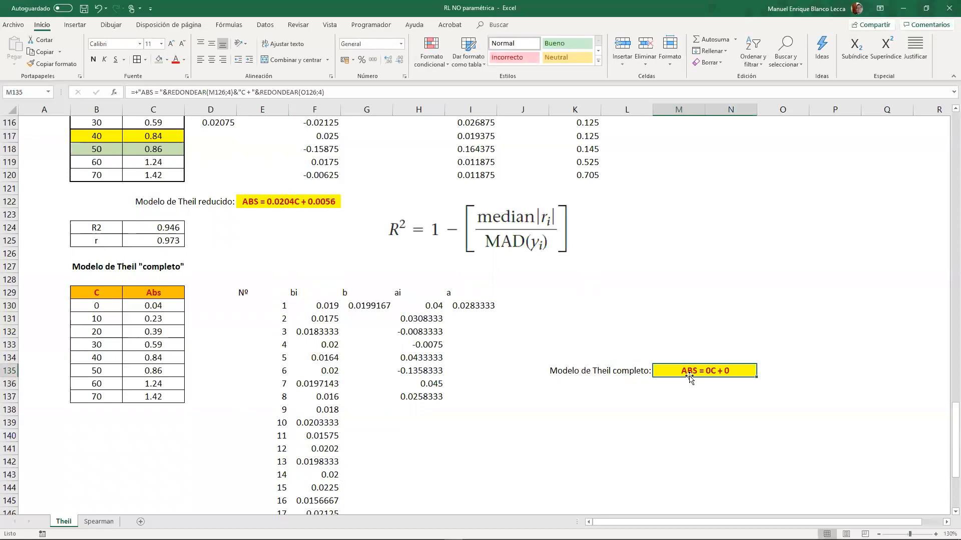
double_click(689, 379)
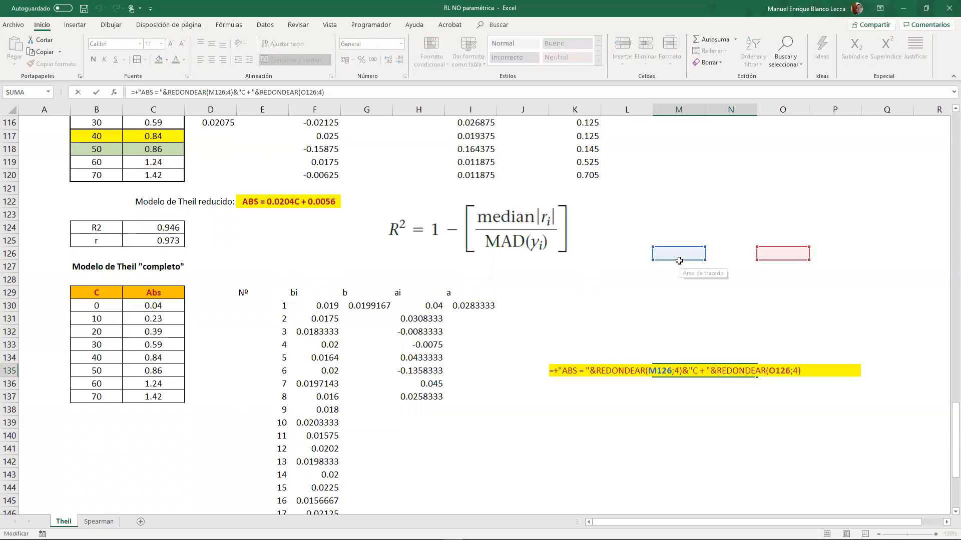
key(Escape)
double_click(708, 379)
drag(692, 260, 381, 312)
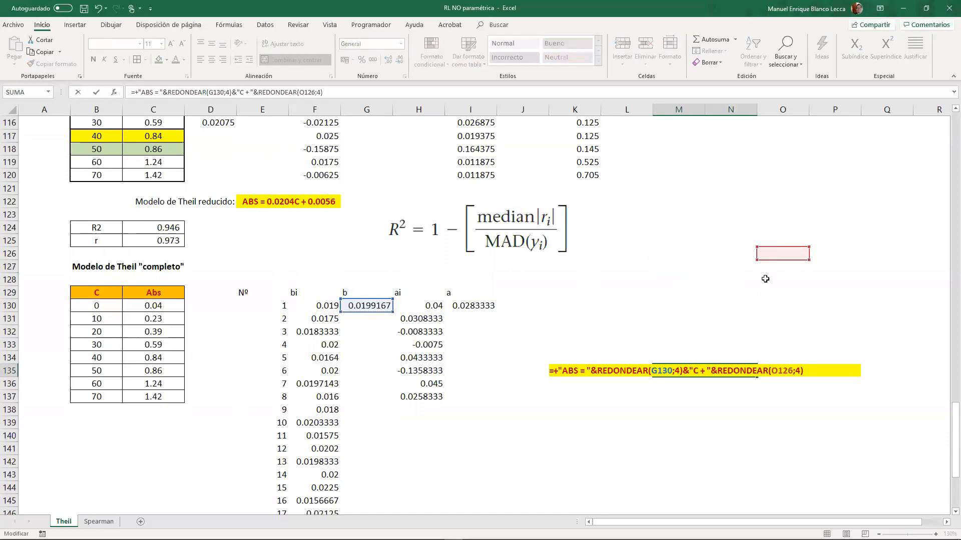
drag(766, 261, 472, 294)
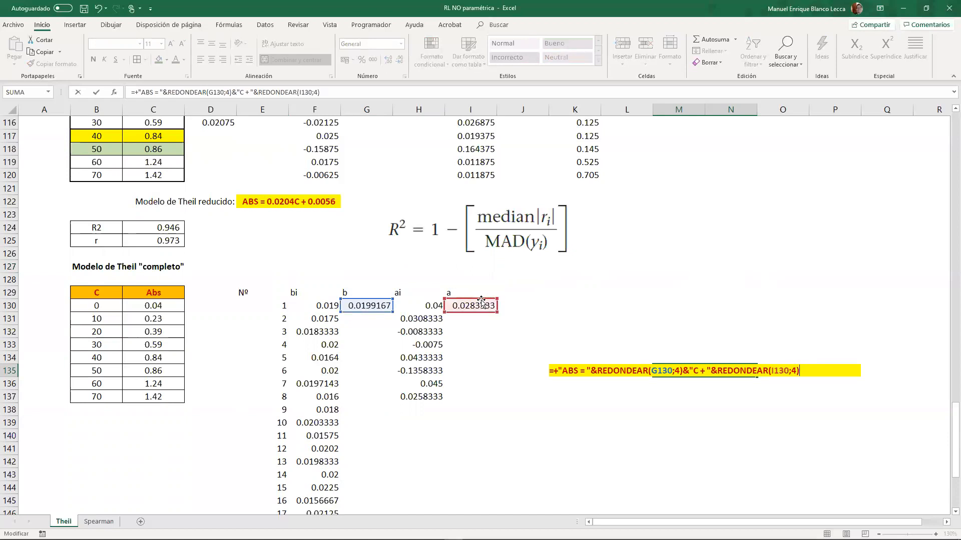
key(Return)
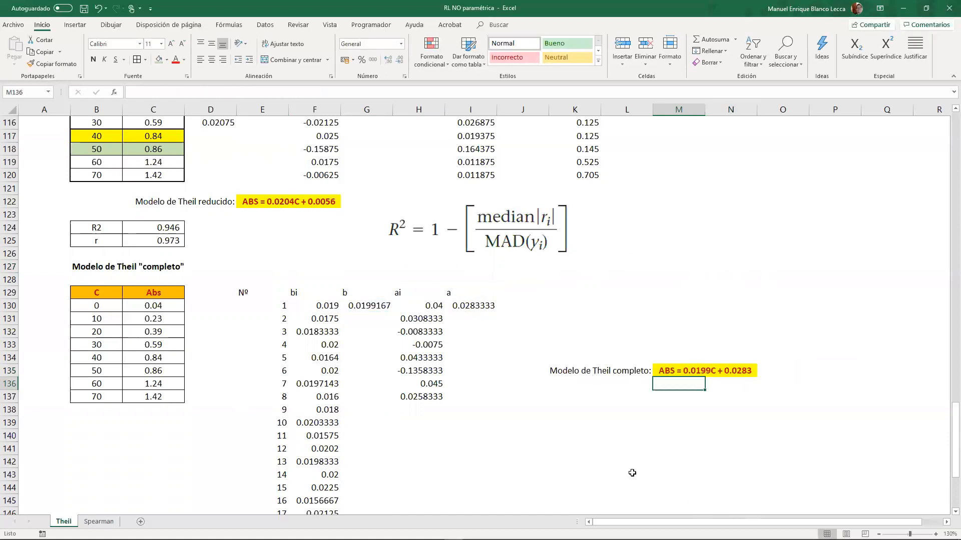
click(632, 473)
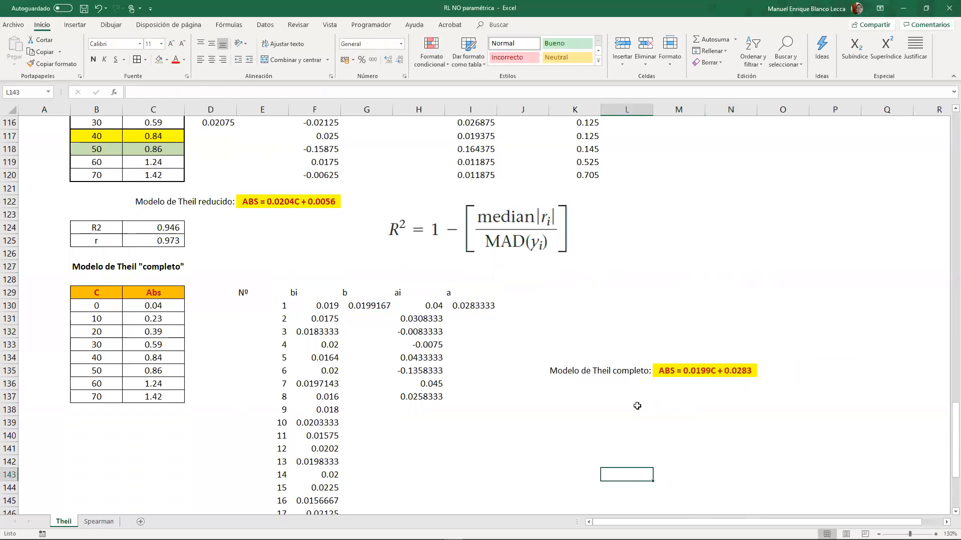
scroll(637, 403, down, 6)
scroll(637, 401, up, 3)
click(447, 369)
click(452, 327)
scroll(157, 348, down, 3)
scroll(153, 346, up, 3)
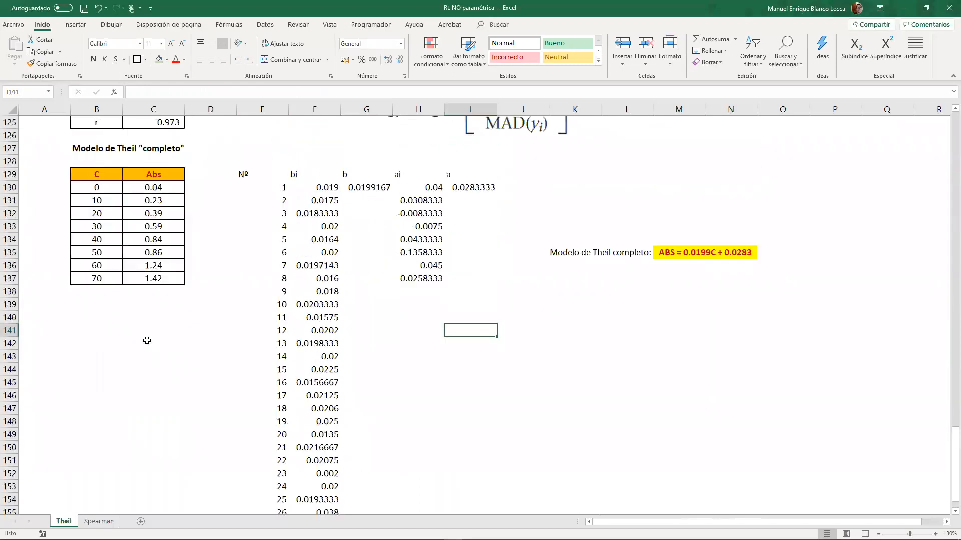
- Copy the C and Abs data table of the complete Theil model to B160, below the slope list
scroll(147, 341, up, 1)
drag(100, 214, 150, 318)
key(ctrl+c)
scroll(127, 385, down, 11)
scroll(115, 325, up, 2)
click(104, 266)
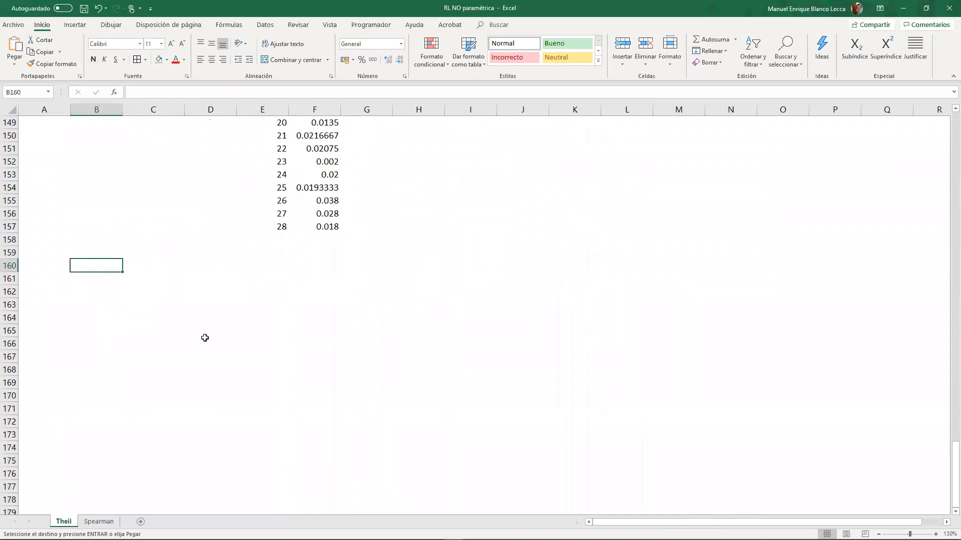
key(ctrl+v)
- Enter the headers "pearson", "Theil red" and "Theil completo" in D160:F160 beside the copied table
click(199, 265)
text(pear)
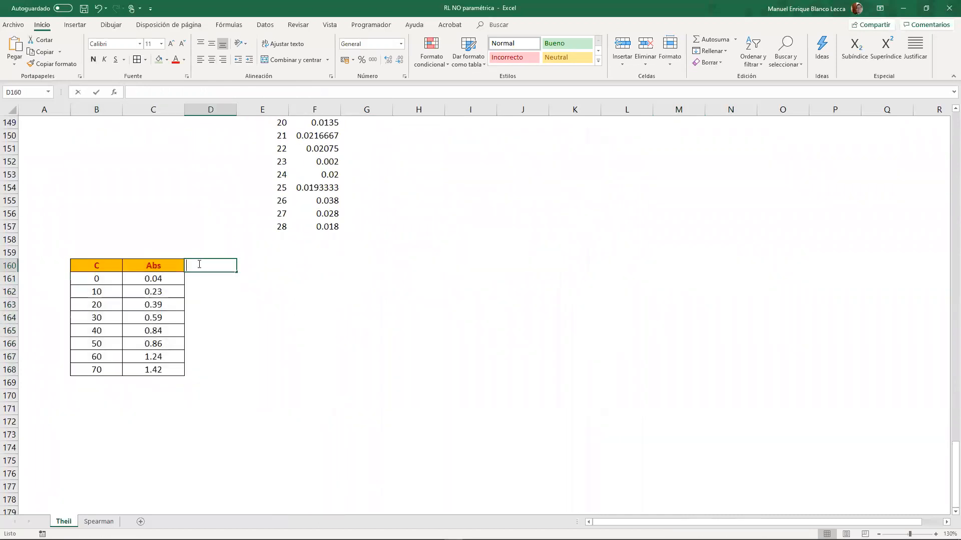
key(Return)
key(Up)
key(Right)
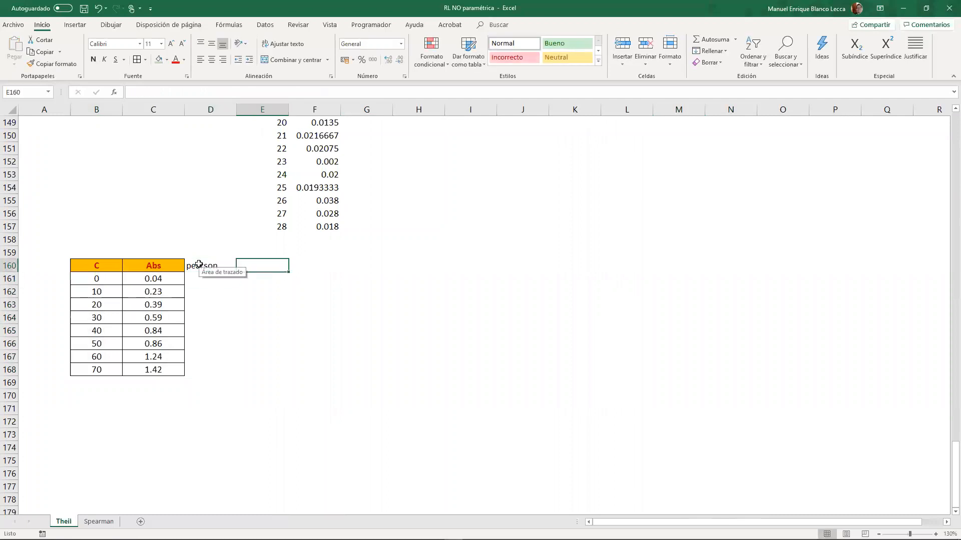
text(Teh)
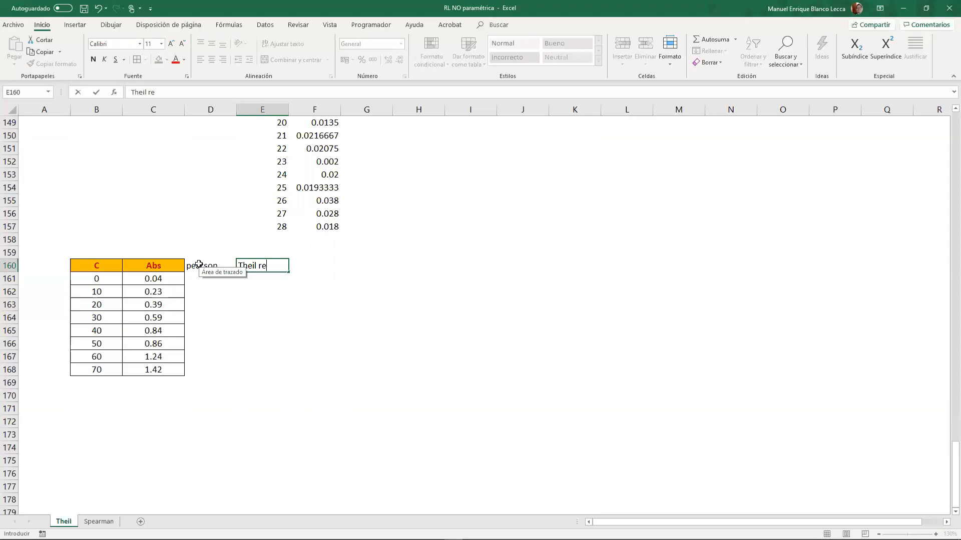
key(Right)
text(Th)
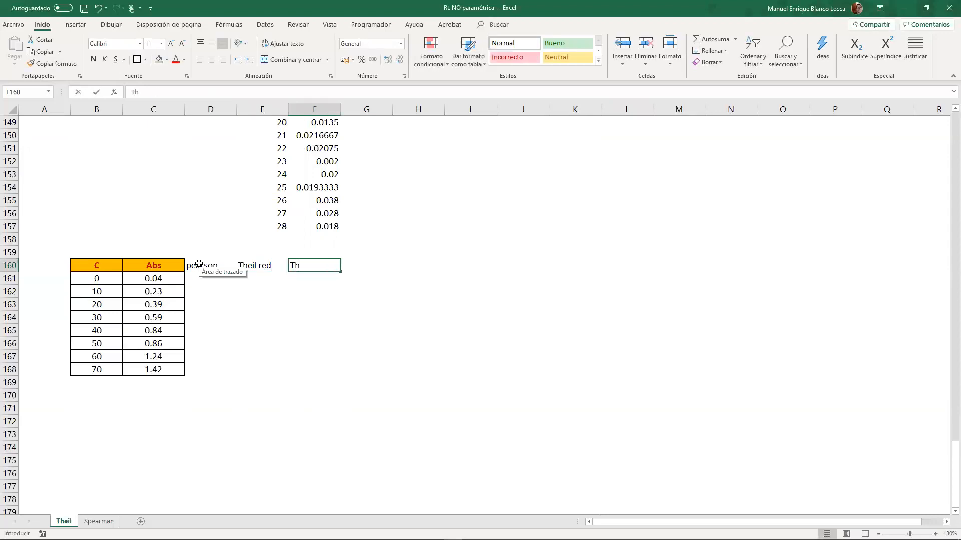
text(eil completoç)
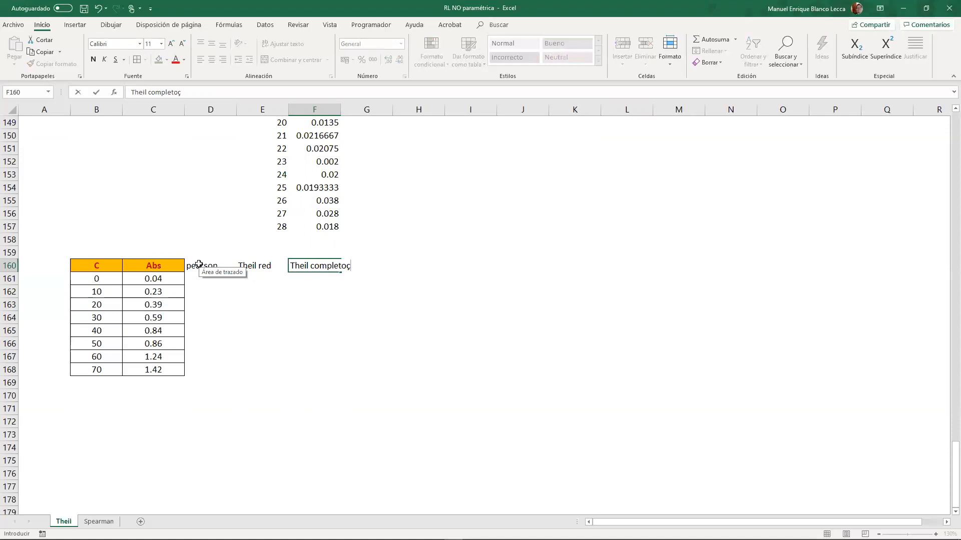
key(BackSpace)
key(Return)
- Apply the Abs column's formatting to the three new model columns in D160:F168
drag(170, 265, 174, 370)
click(52, 63)
mouse_move(201, 265)
mouse_down()
mouse_move(264, 350)
mouse_move(305, 369)
mouse_up()
click(227, 317)
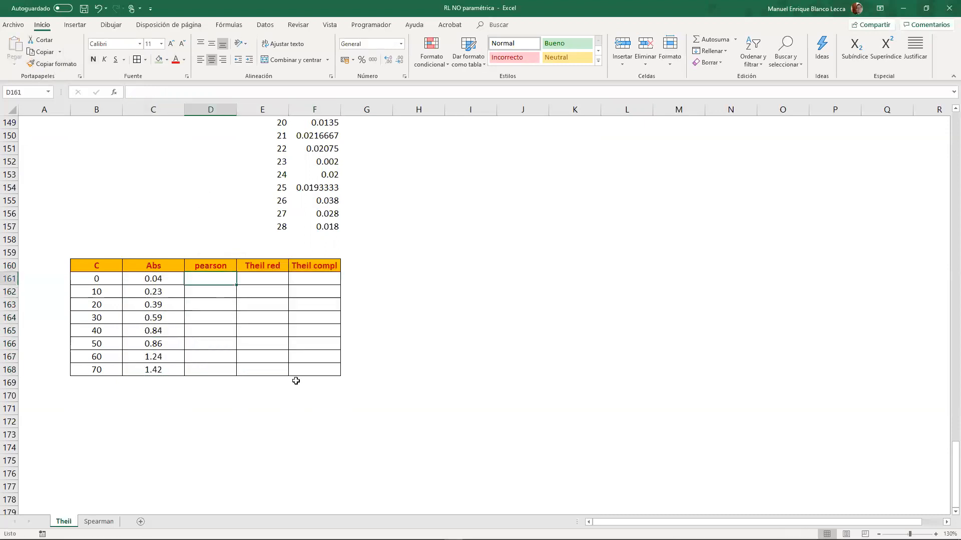
- Link H160 to the "Modelo de Pearson:" label in E25
scroll(295, 381, up, 1)
click(204, 294)
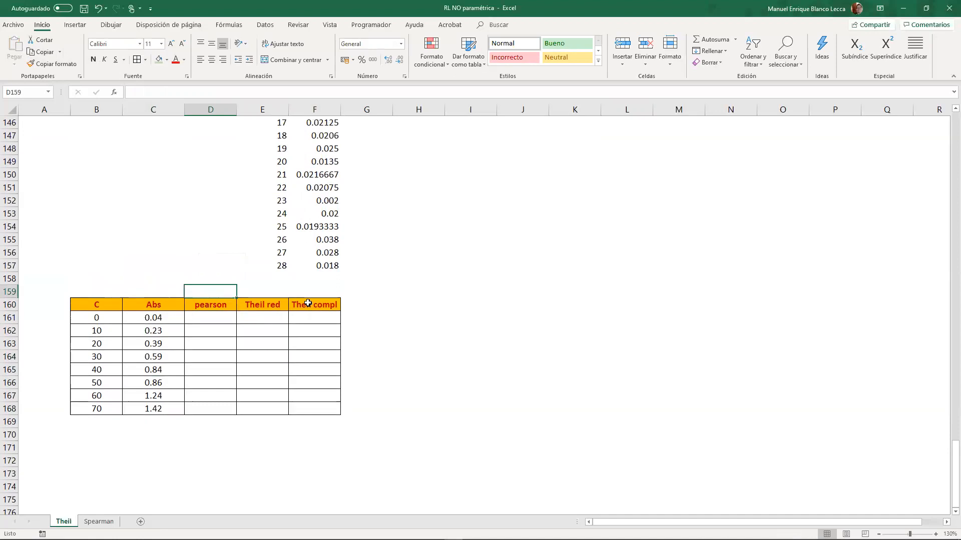
click(442, 295)
click(418, 302)
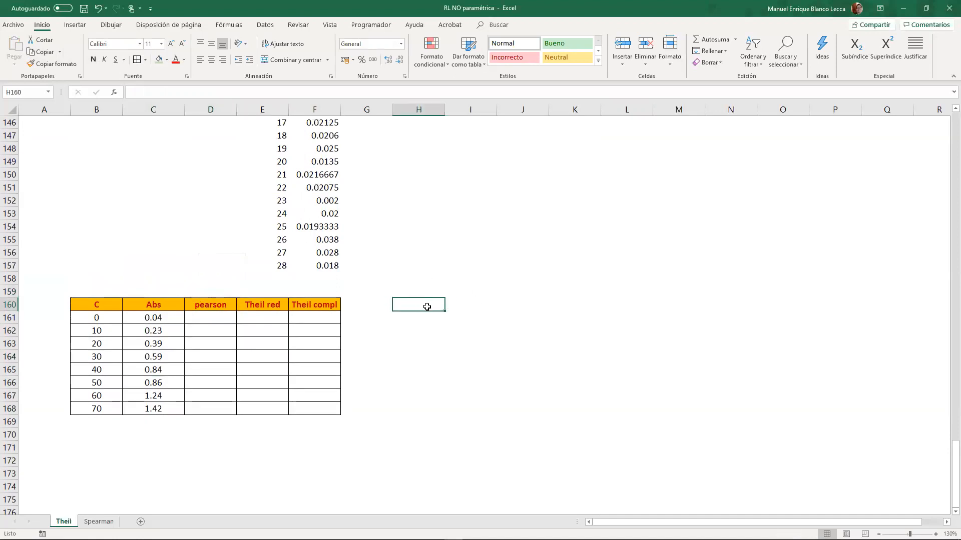
text(+)
scroll(427, 307, up, 20)
scroll(421, 312, up, 14)
click(310, 190)
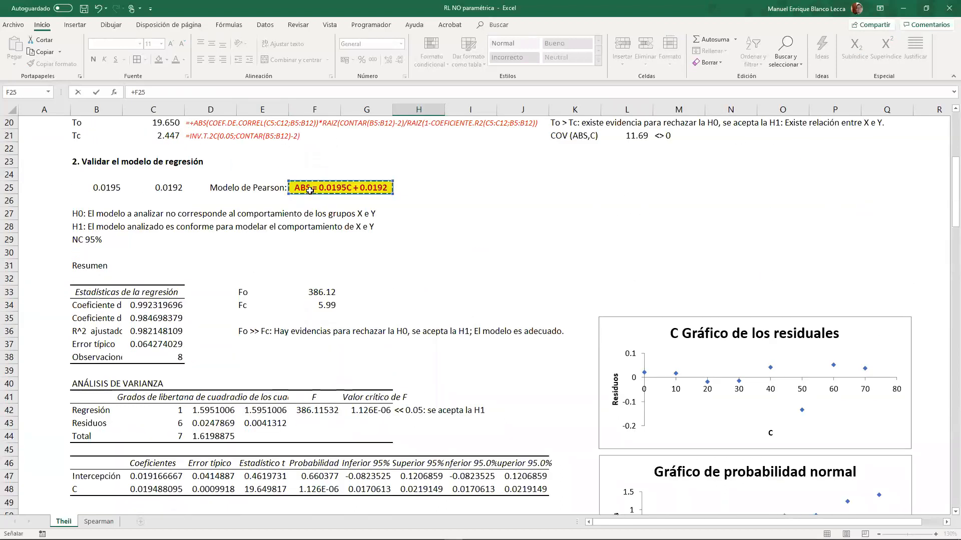
click(262, 190)
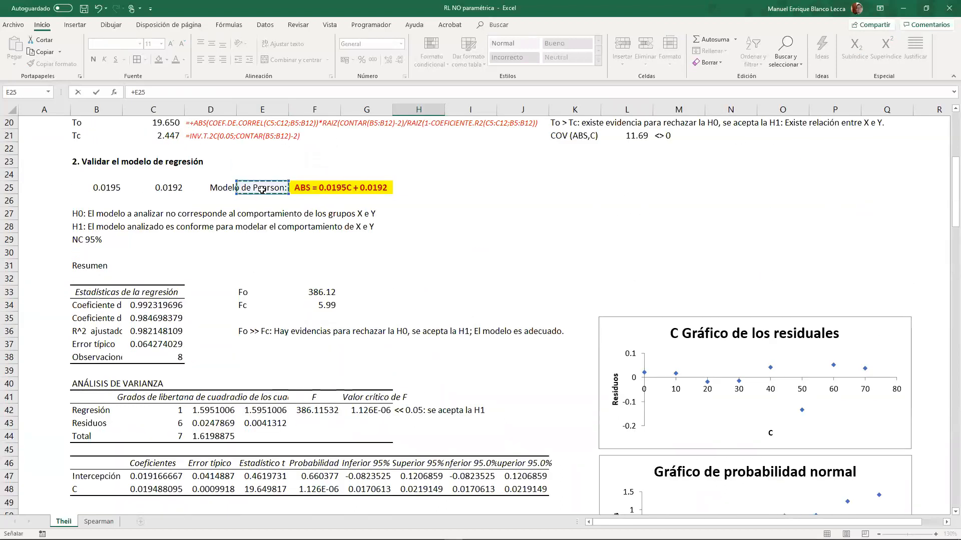
key(Return)
- Extend the H160 link to I160 to bring in the Pearson equation, and right-align the label in H160
click(442, 375)
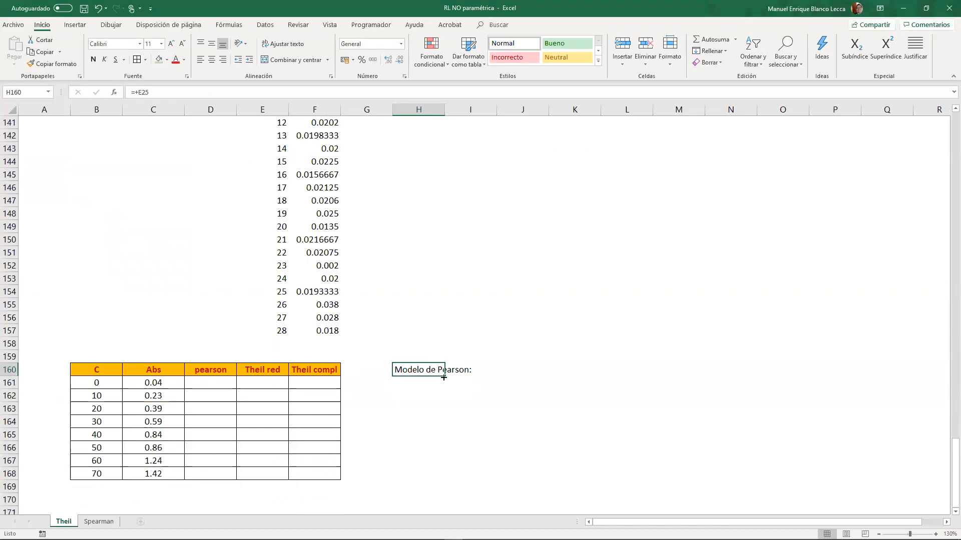
key(ctrl+v)
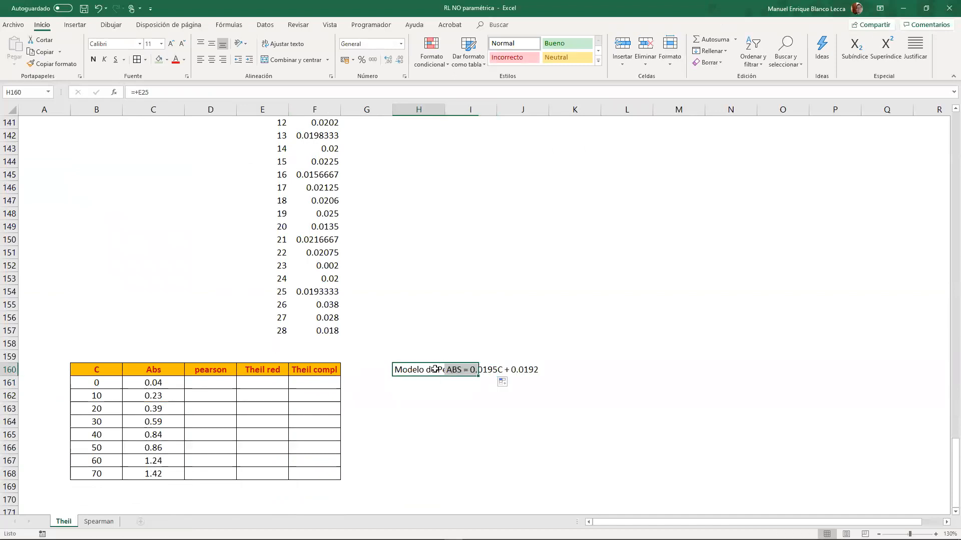
click(223, 61)
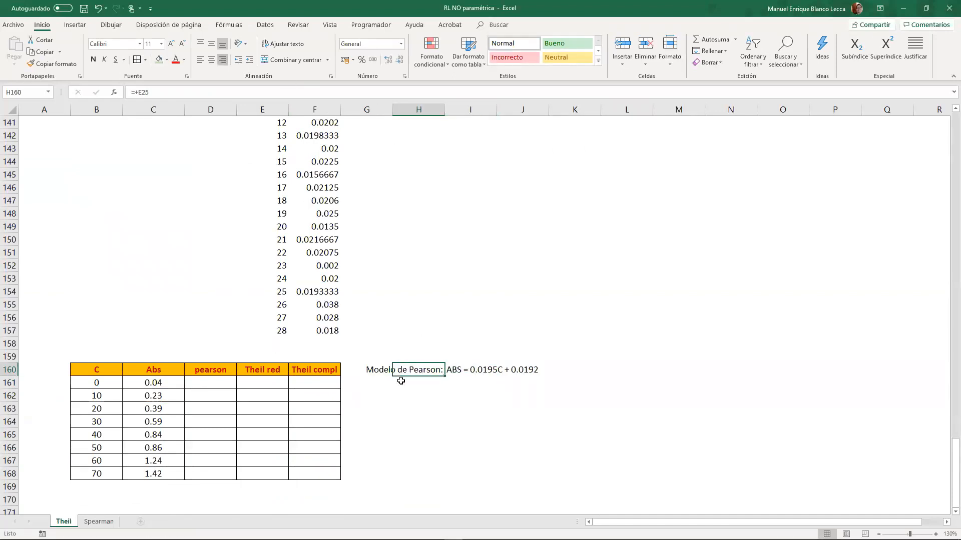
- Link H161 to the "Modelo de Theil reducido:" label in D122
click(426, 382)
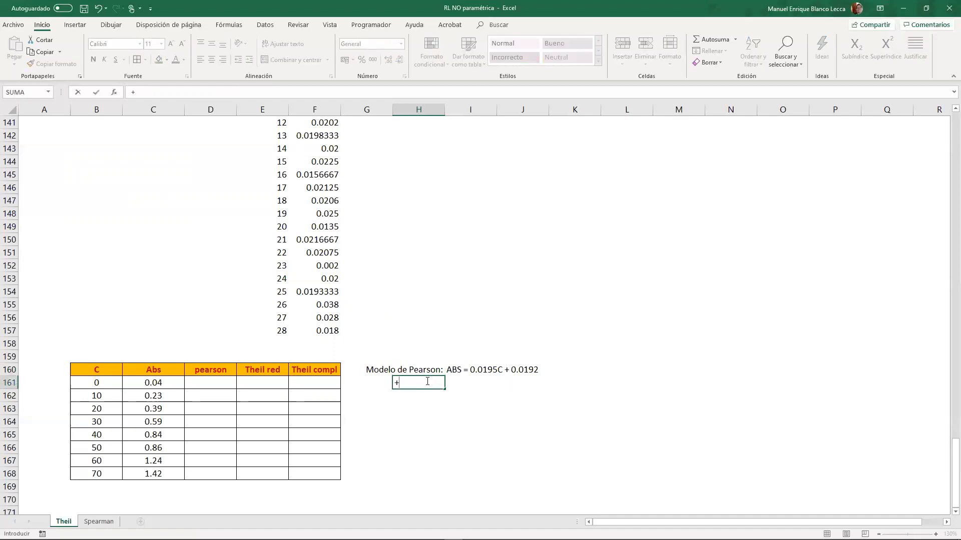
scroll(428, 382, up, 10)
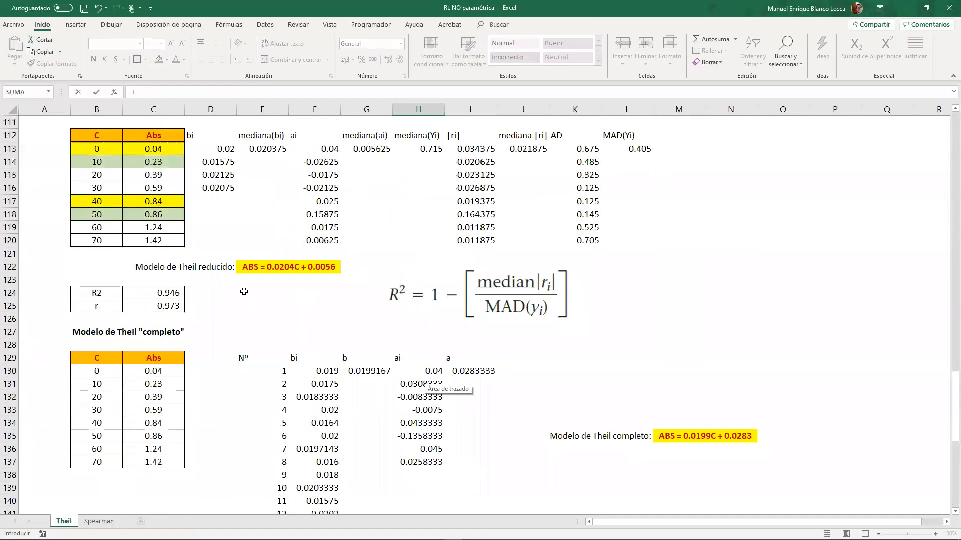
click(210, 267)
scroll(450, 360, down, 10)
key(Return)
- Extend the reduced Theil model's link rightward to bring in its equation, and right-align its label
click(437, 371)
drag(445, 376, 593, 369)
click(523, 370)
click(222, 60)
- Link J162 to the "Modelo de Theil completo:" label in L135
click(525, 381)
text(+)
scroll(564, 399, up, 6)
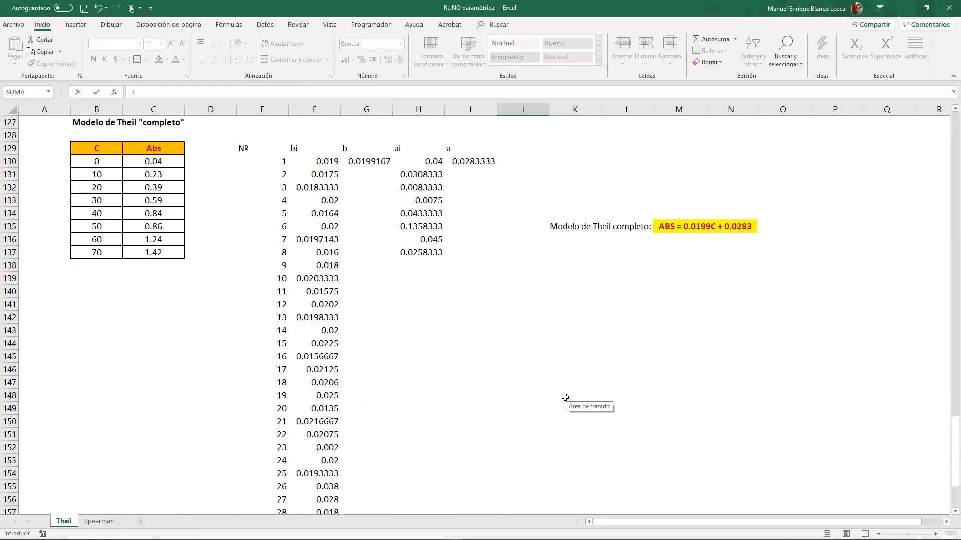
click(634, 270)
key(Return)
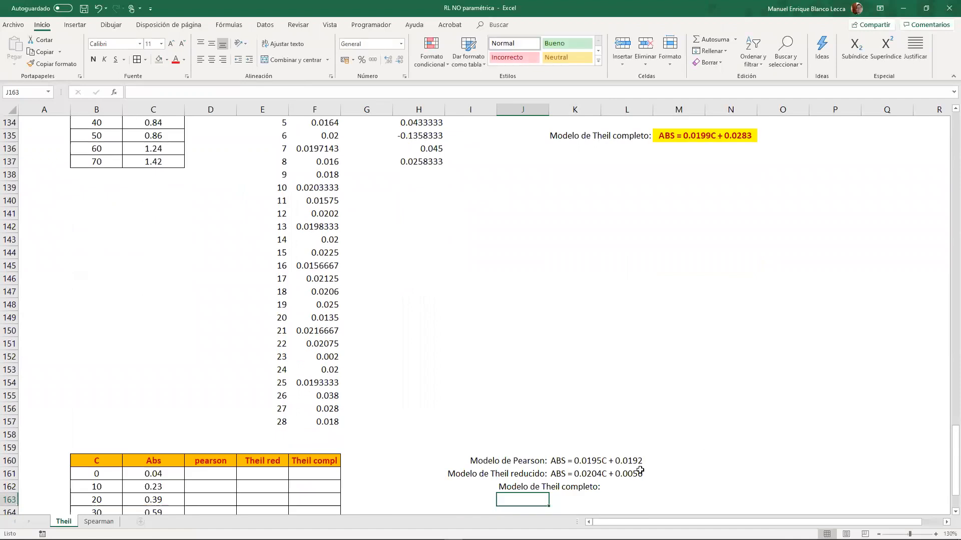
- Link K162 to the complete Theil equation beside the L135 label, and right-align the label in J162
click(578, 487)
text(+)
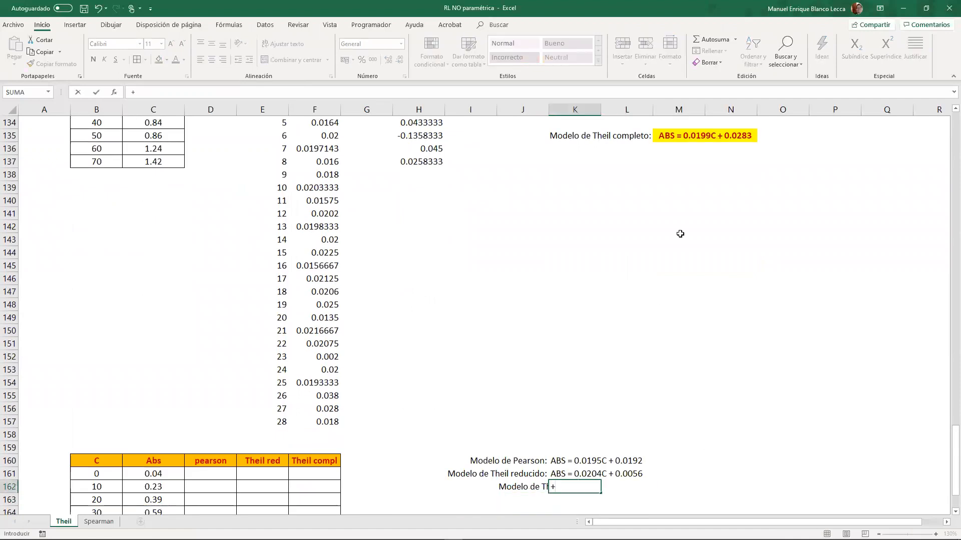
click(673, 142)
key(Return)
click(527, 488)
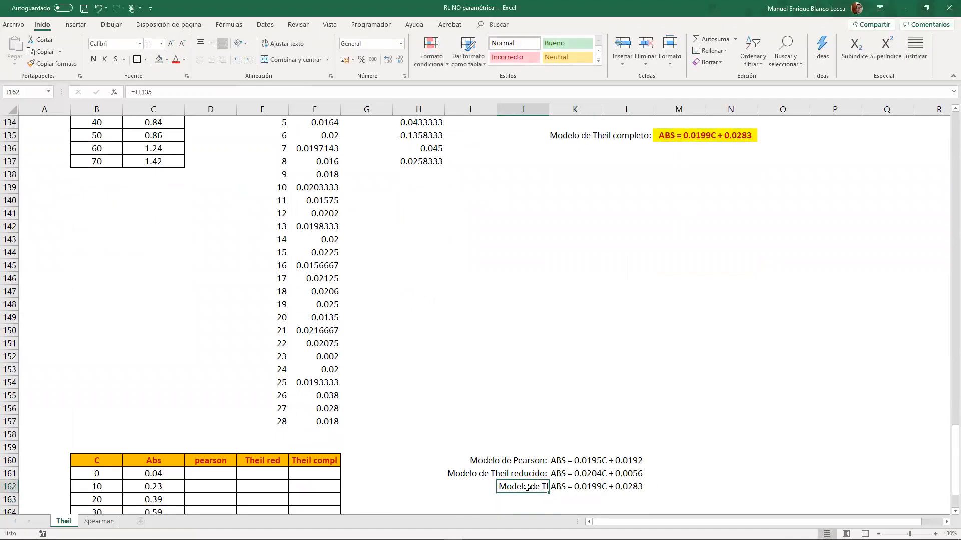
click(223, 60)
click(578, 343)
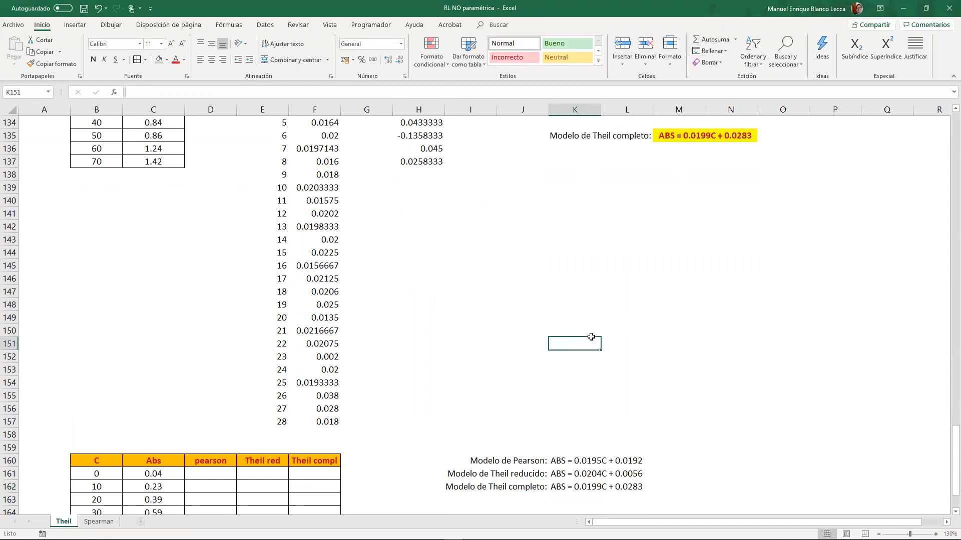
- Merge and center D159:F159 above the three model columns and enter the heading "Y ajustados"
scroll(589, 340, down, 2)
click(205, 400)
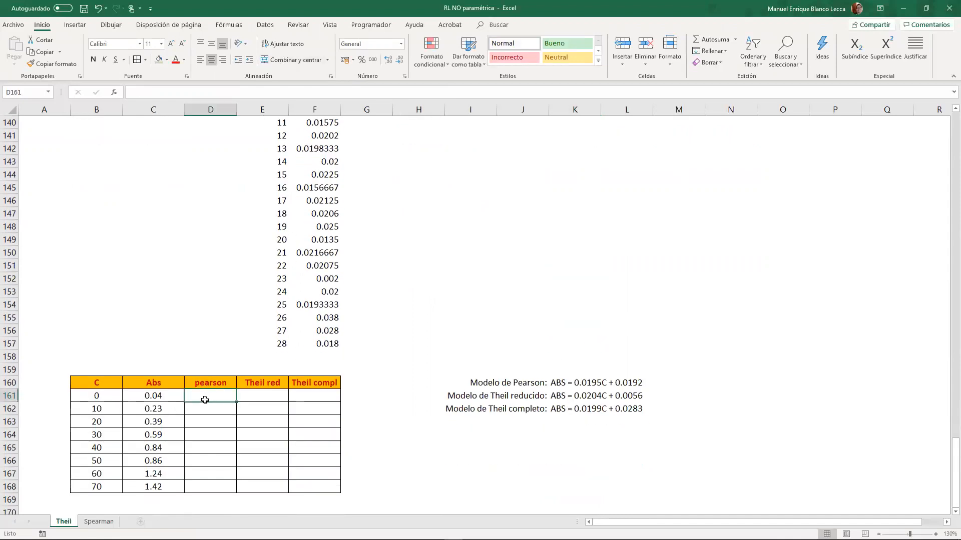
drag(202, 371, 293, 370)
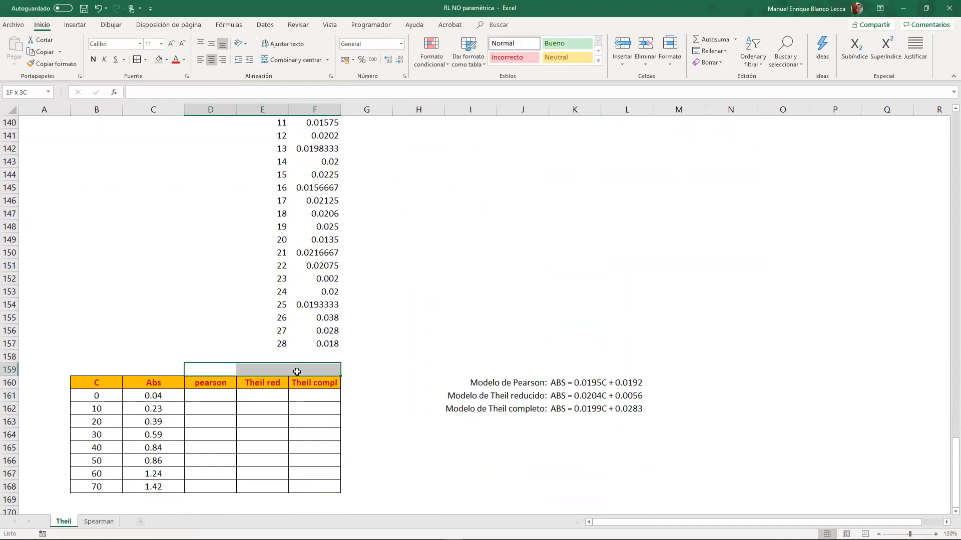
click(278, 60)
text(Y ajustados)
key(Return)
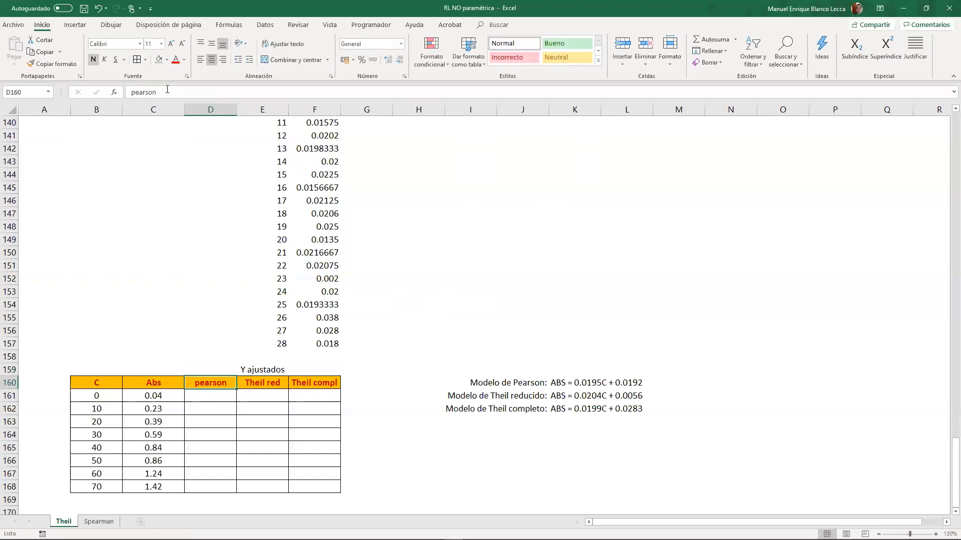
text(1)
key(Escape)
- Format the "Y ajustados" heading with red bold text and an orange fill
key(Up)
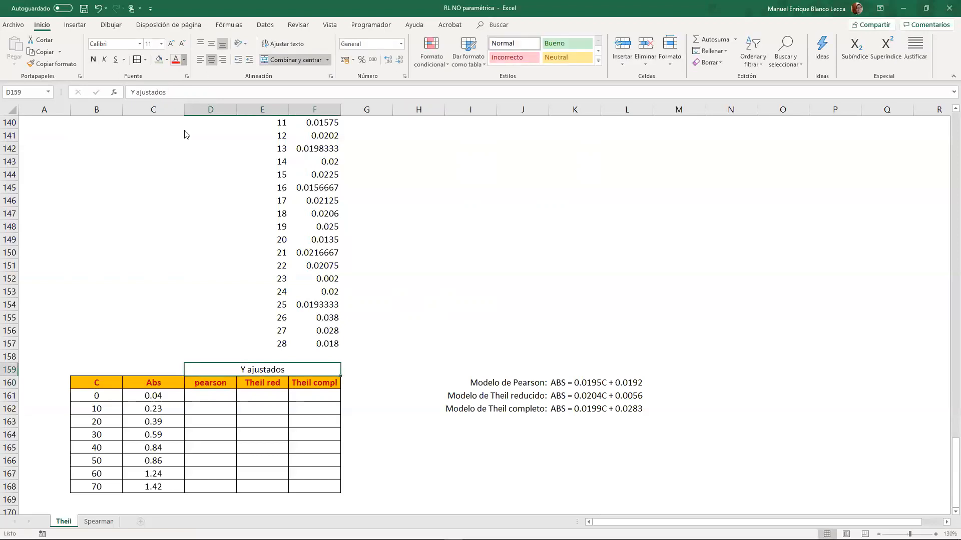
click(175, 149)
click(167, 62)
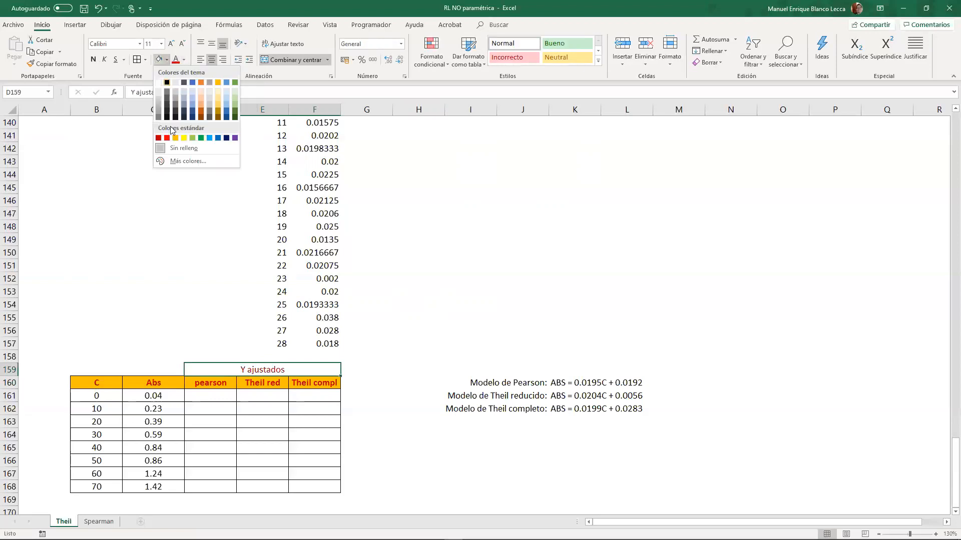
click(176, 138)
click(227, 395)
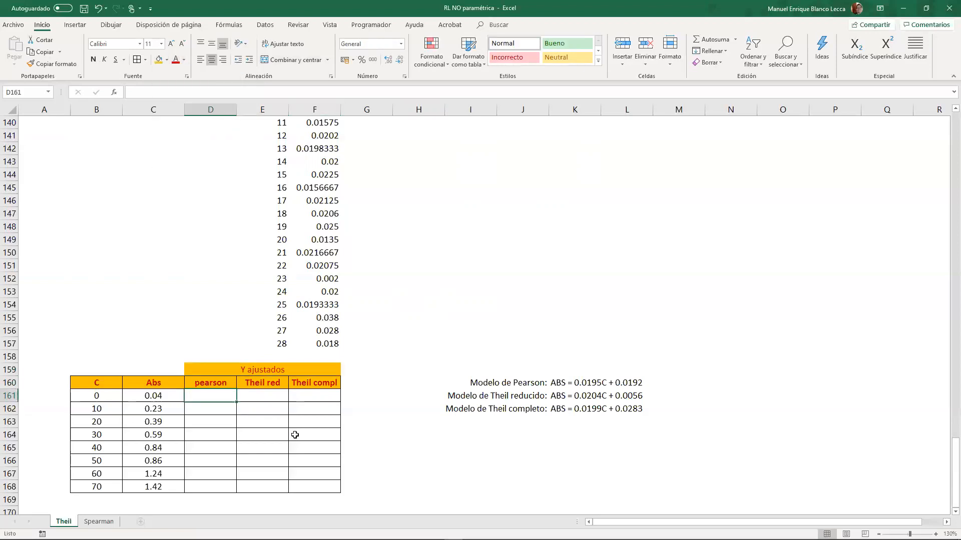
click(302, 365)
key(ctrl+n)
- Calculate the Pearson fitted values in D161:D168 with the formula +$B$25*B161+$C$25
click(228, 394)
text(+)
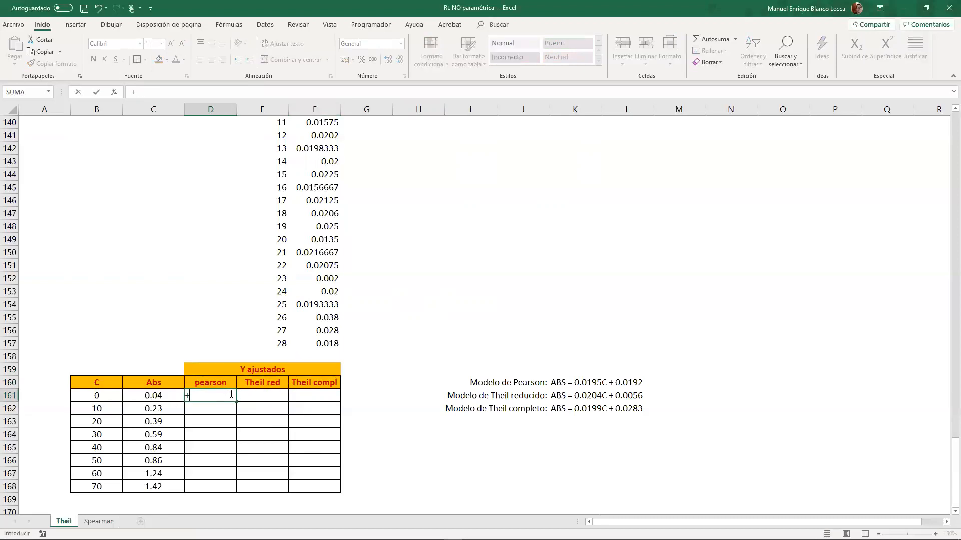
scroll(231, 394, up, 20)
scroll(231, 395, up, 20)
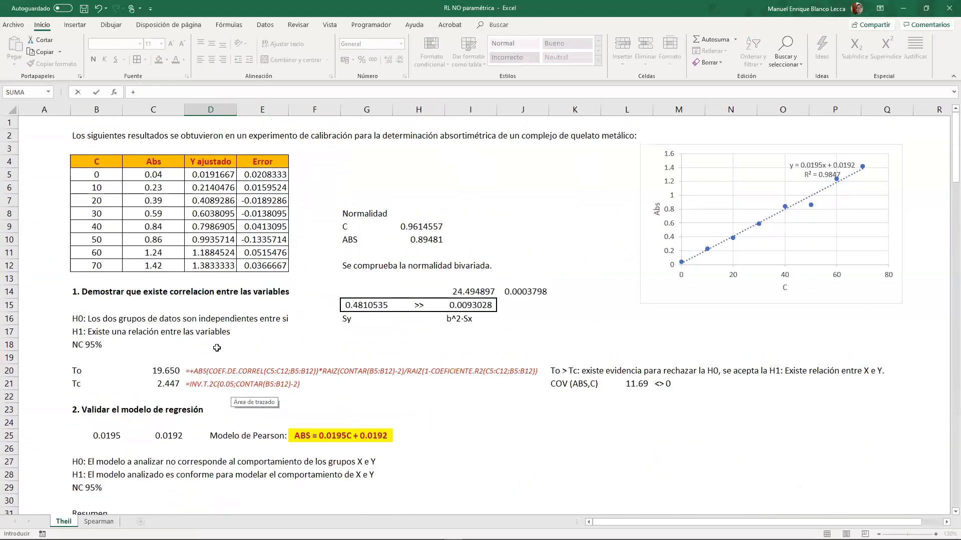
scroll(111, 363, down, 2)
click(109, 359)
key(F4)
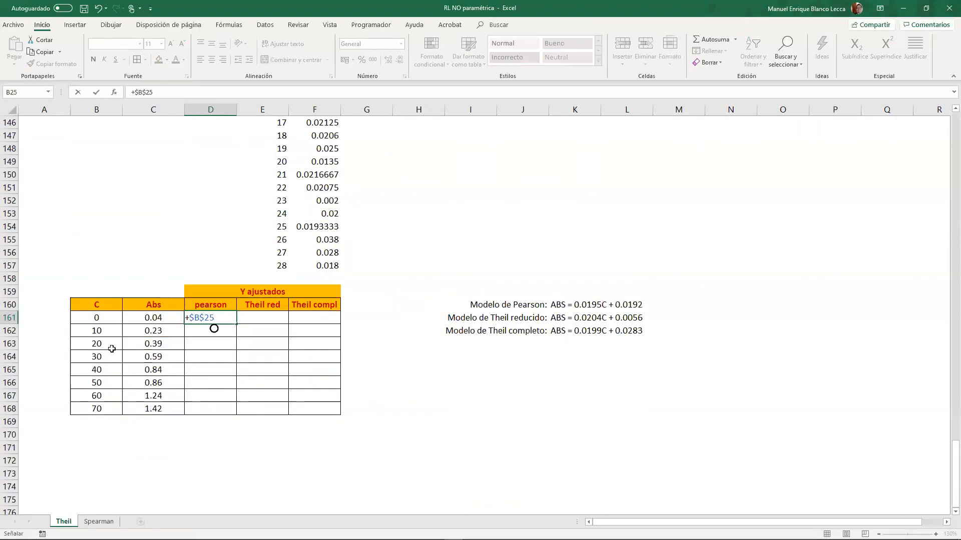
text(*)
click(85, 319)
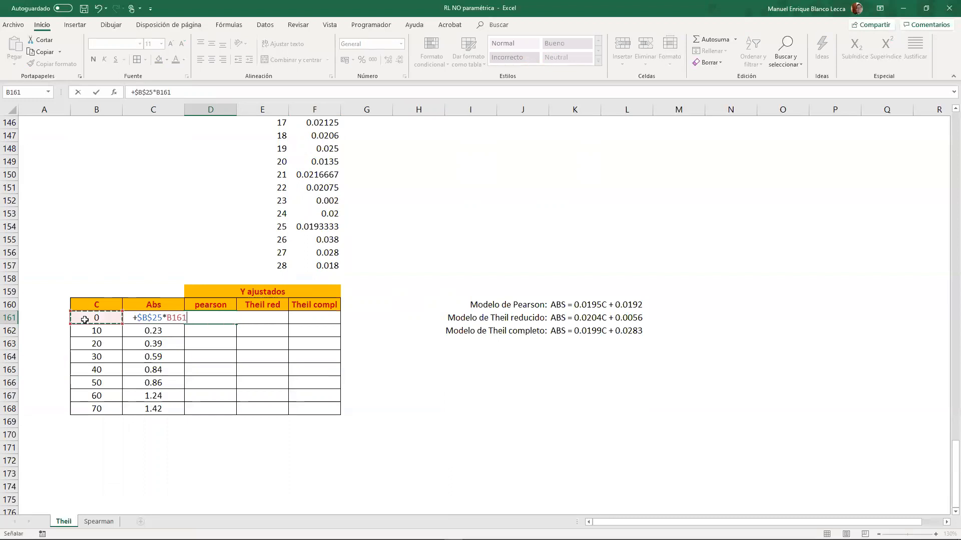
text(+)
scroll(129, 365, up, 20)
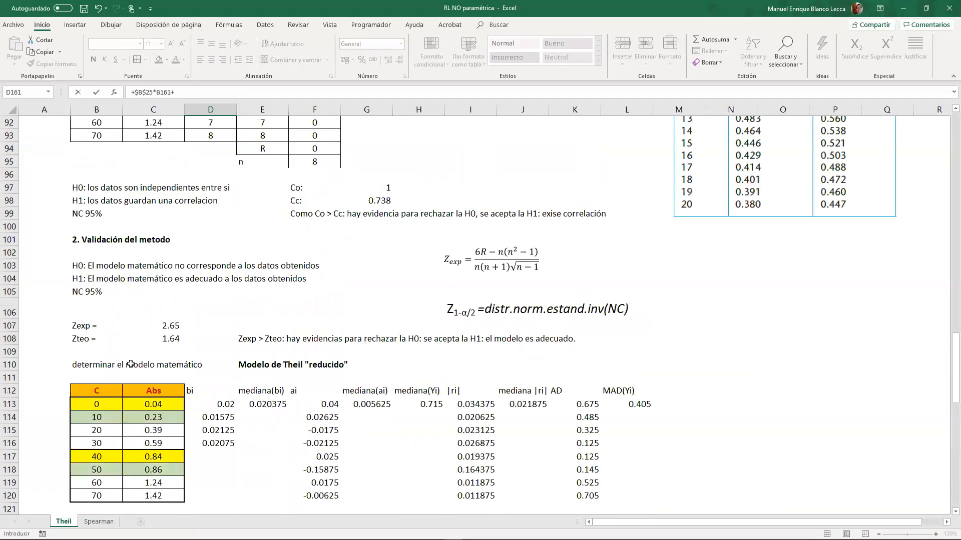
scroll(128, 365, up, 13)
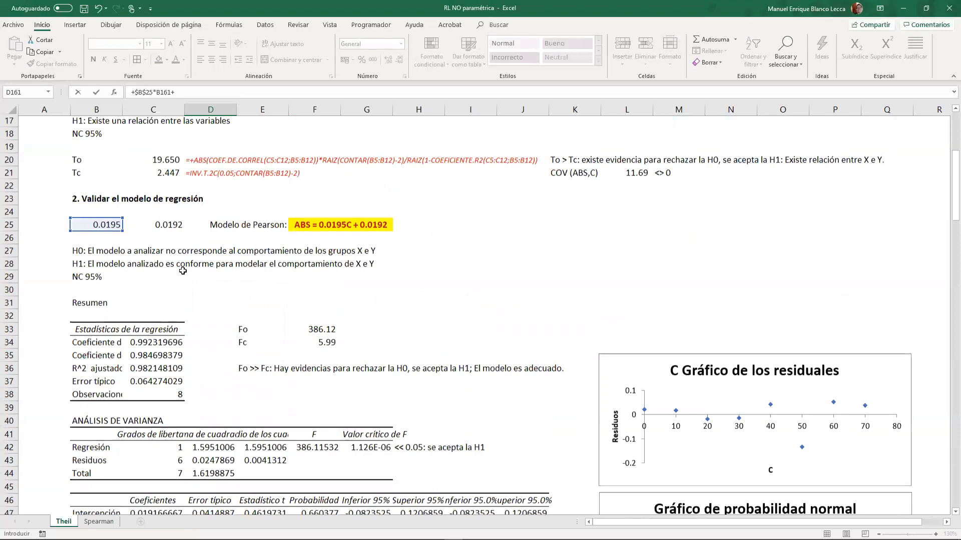
click(172, 226)
key(Return)
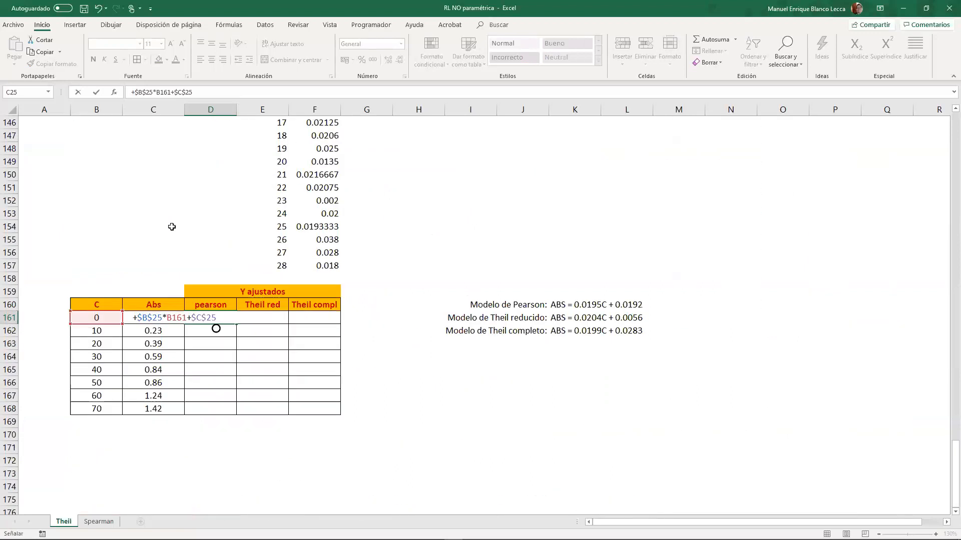
click(217, 322)
drag(236, 324, 233, 415)
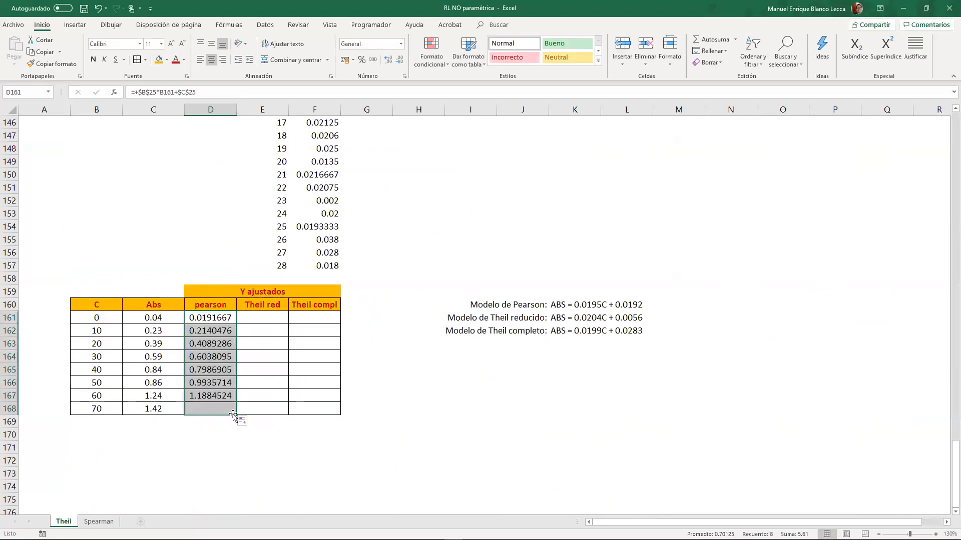
- Apply the comma number style with two decimals to D161:D168 and copy that formatting to E161:F168
click(369, 61)
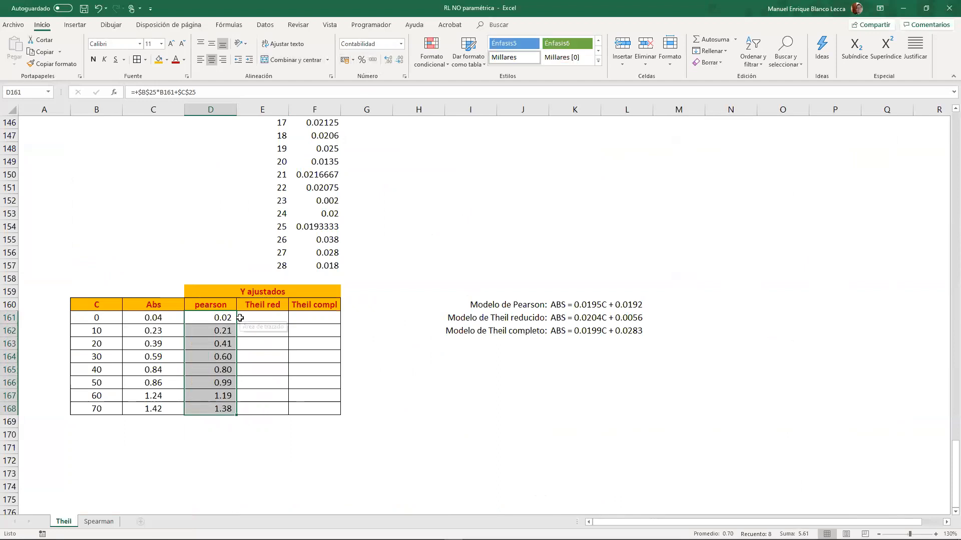
click(75, 67)
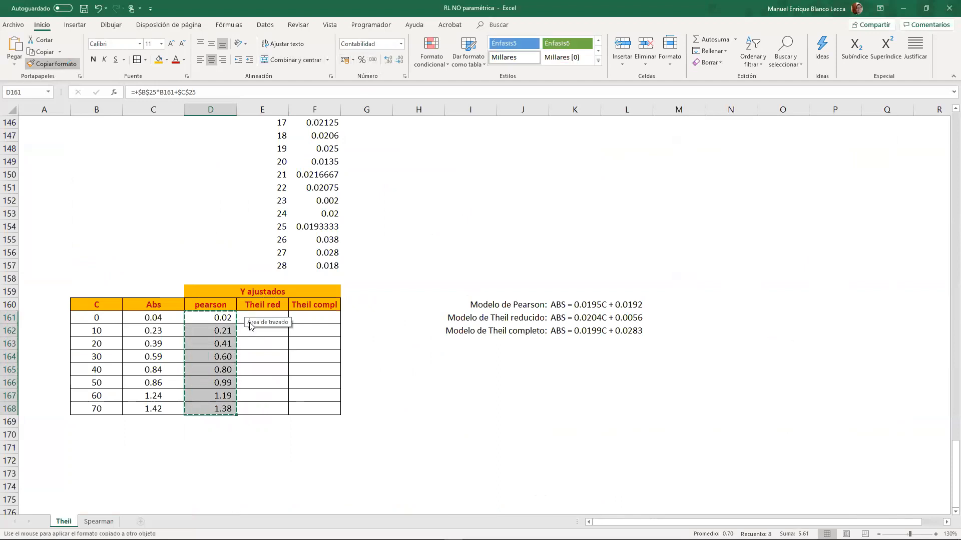
drag(271, 320, 315, 408)
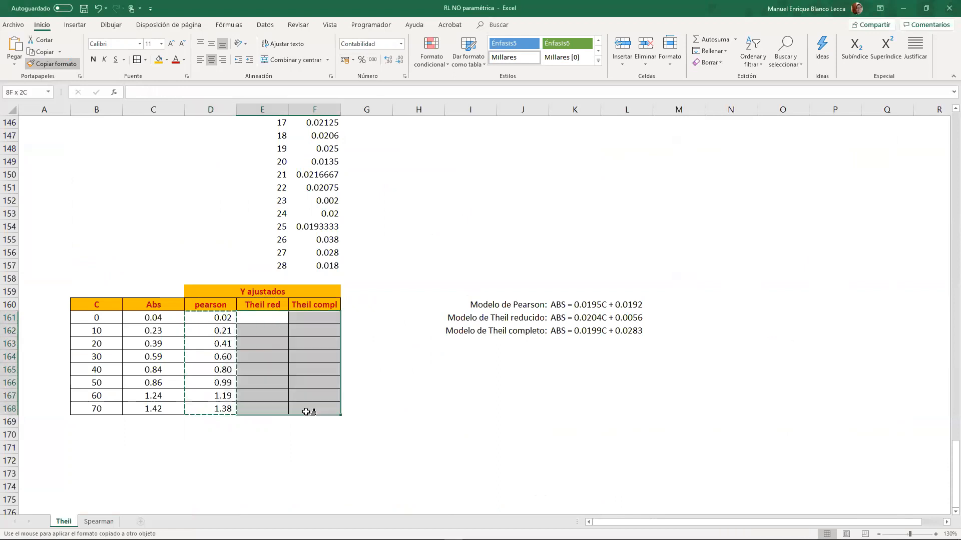
- Calculate the reduced Theil fitted values in E161:E168 with the formula +$E$113*B161+$G$113
click(260, 318)
text(+)
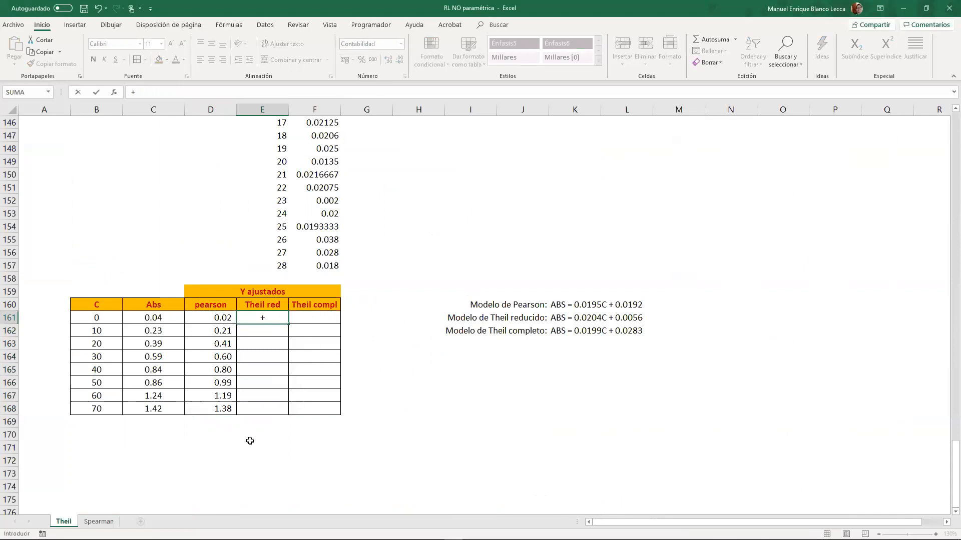
scroll(279, 413, up, 13)
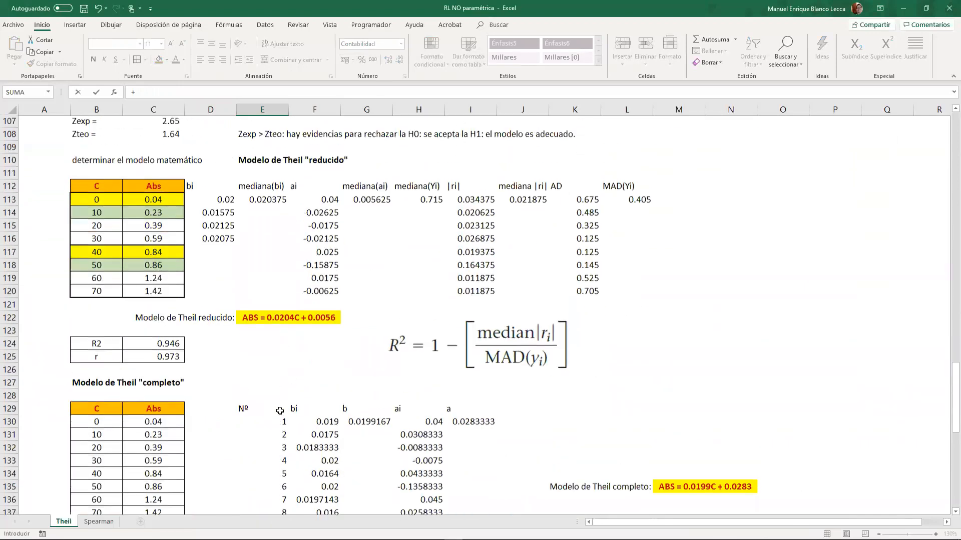
click(276, 202)
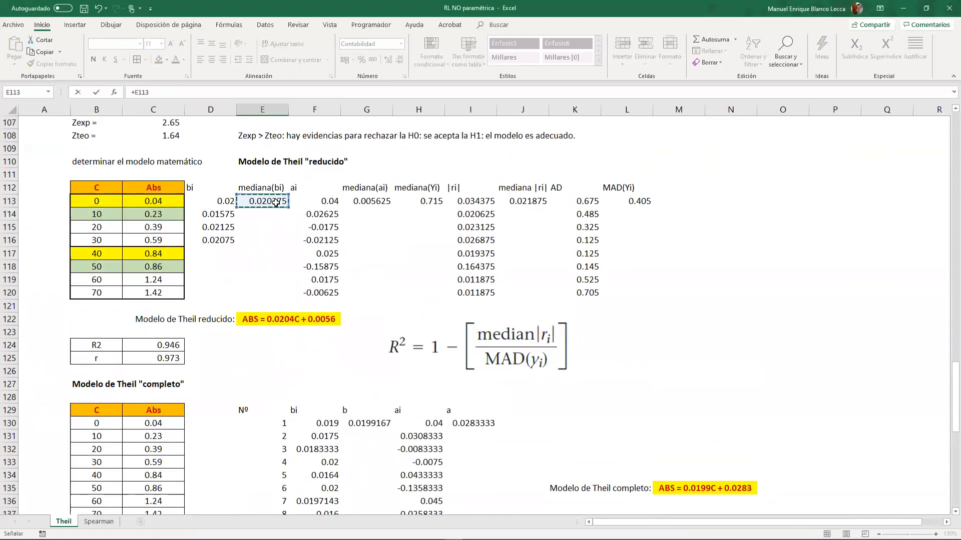
key(F4)
text(*)
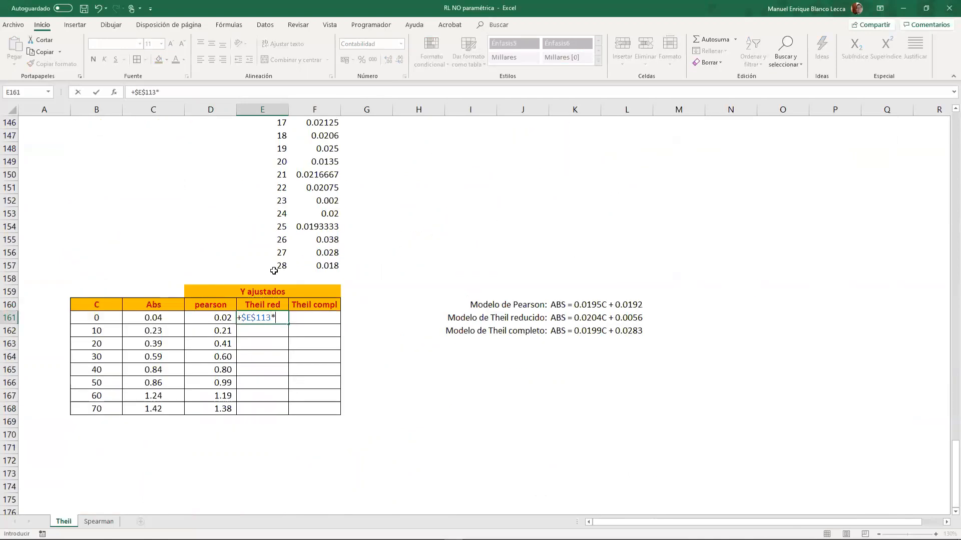
click(111, 319)
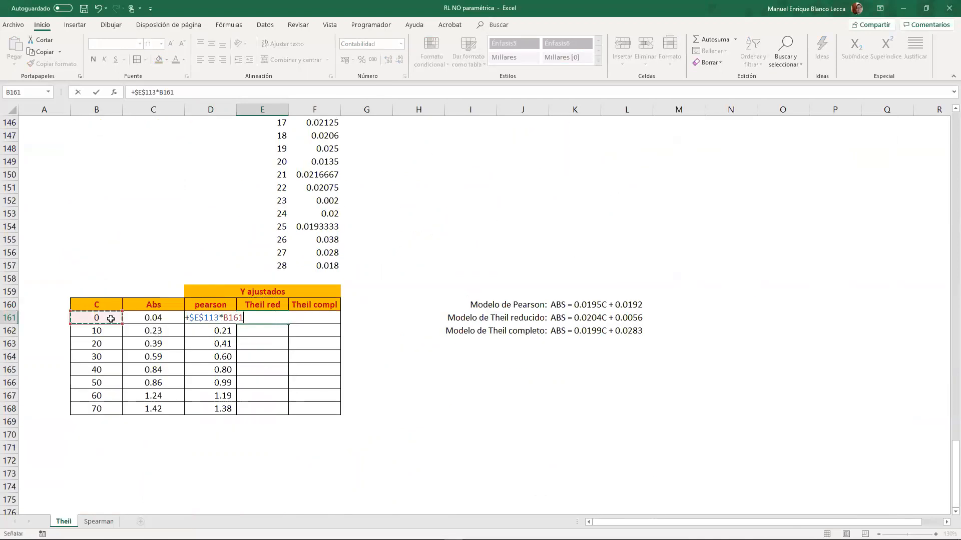
text(+)
scroll(424, 370, up, 15)
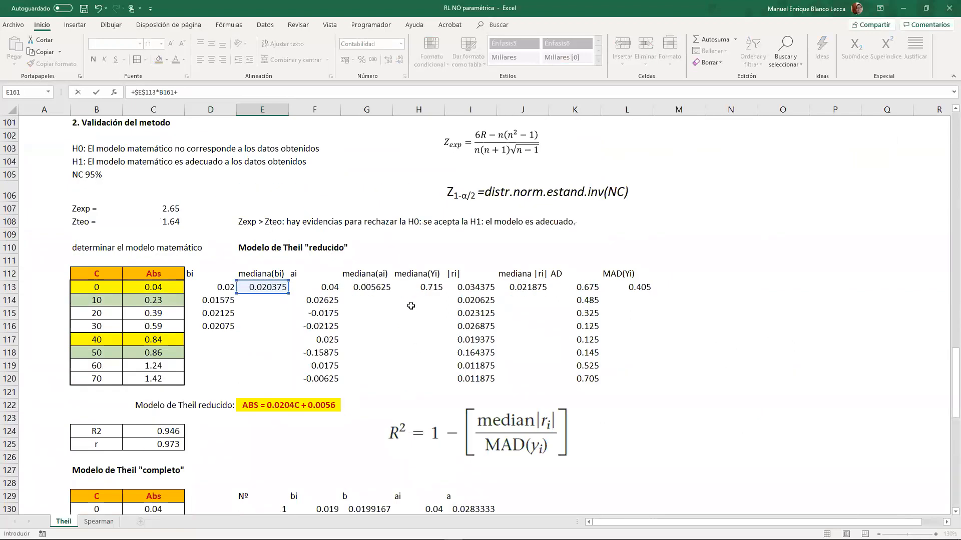
click(364, 285)
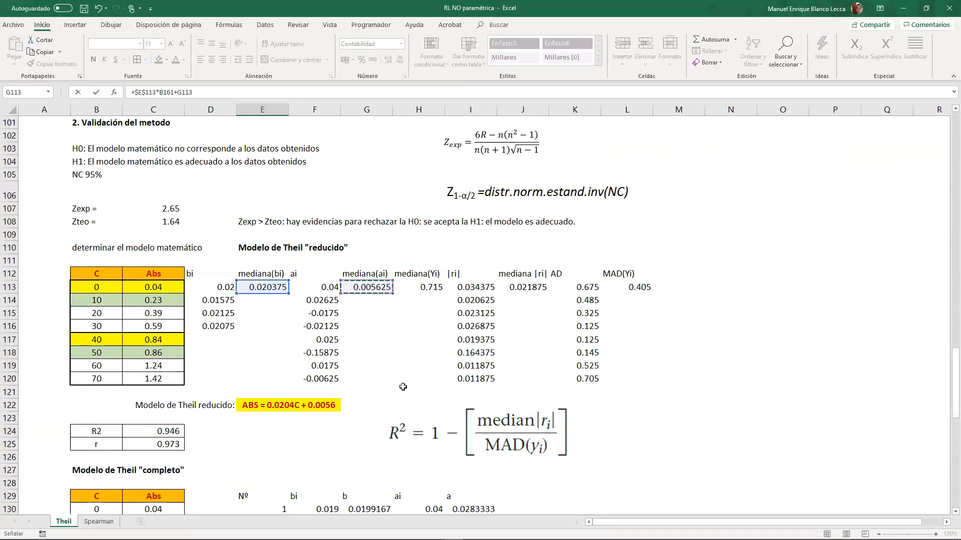
key(F4)
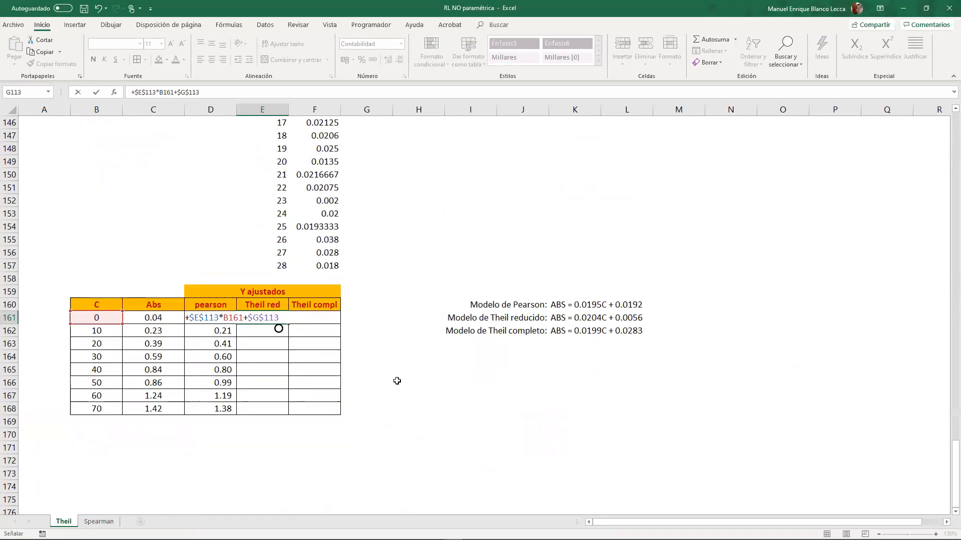
key(ctrl+Return)
drag(287, 324, 288, 412)
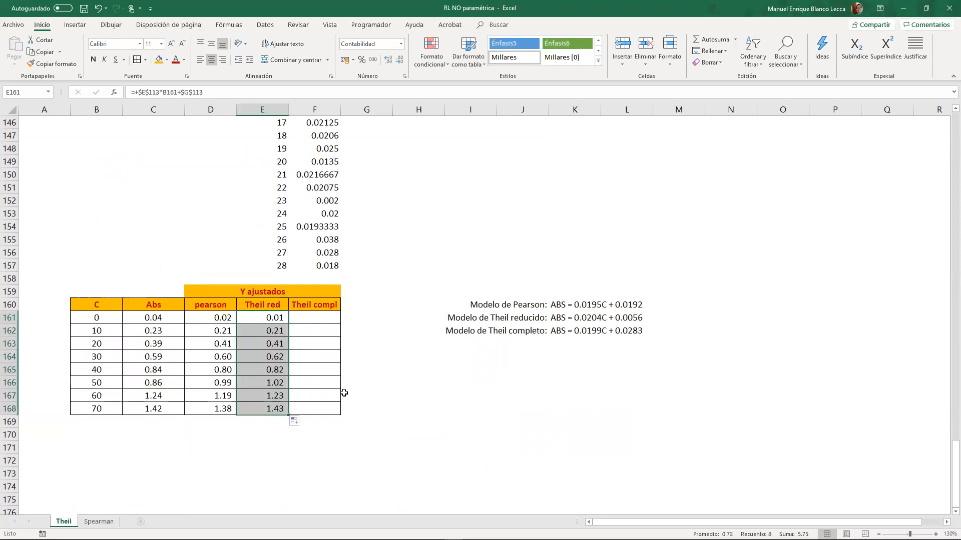
- Enter the complete Theil fitted-value formula +$G$130*B161+$I$130 in F161
click(324, 322)
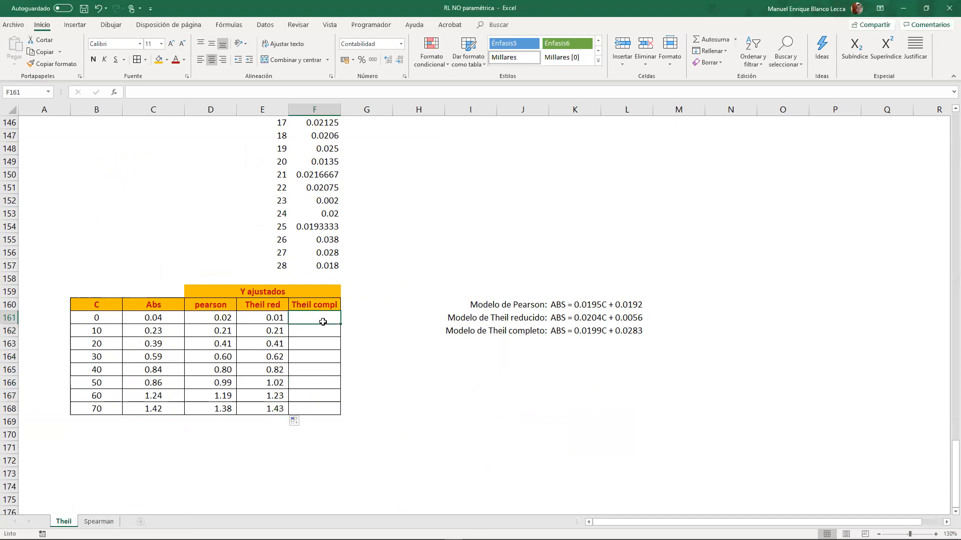
text(+)
scroll(324, 322, up, 7)
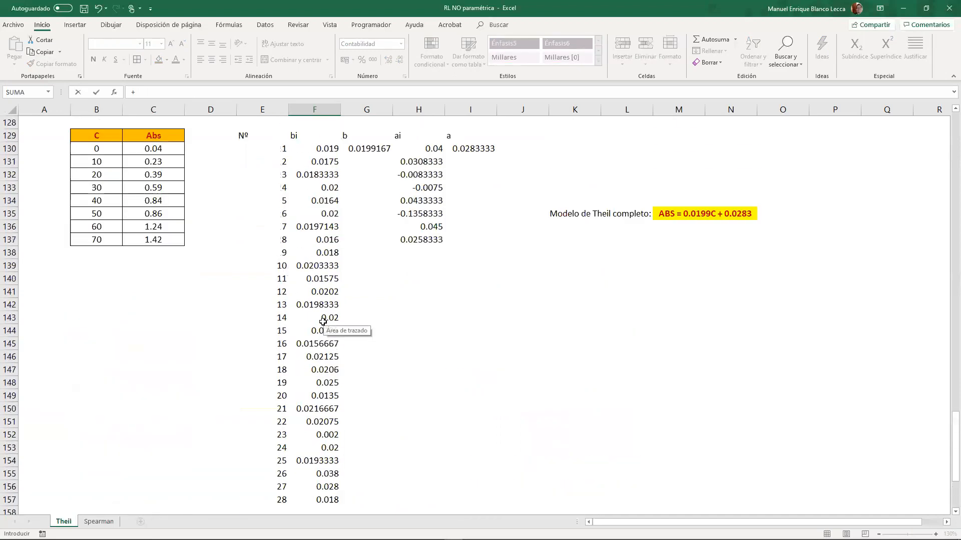
click(359, 189)
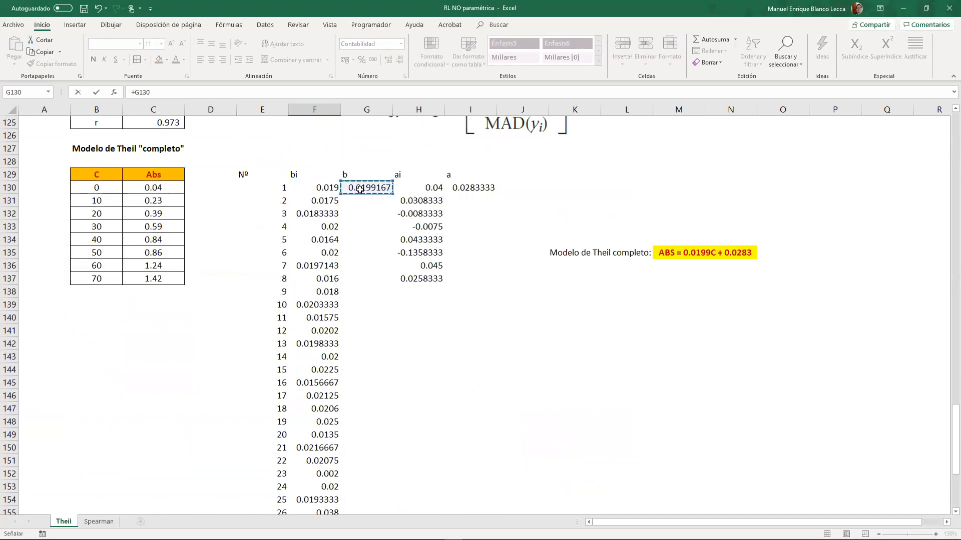
key(F4)
scroll(360, 189, down, 7)
text(*)
click(104, 318)
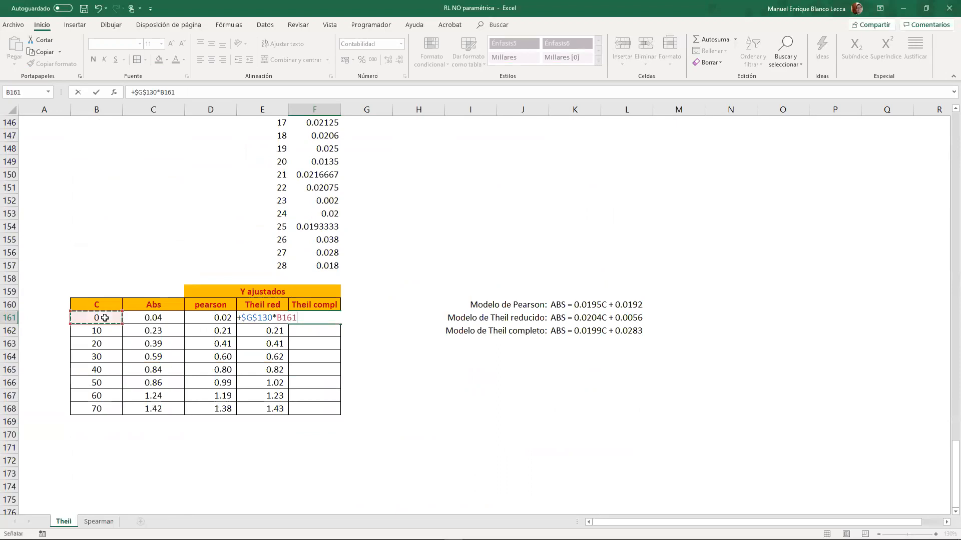
text(+)
scroll(535, 366, up, 8)
click(468, 226)
key(F4)
scroll(465, 227, down, 8)
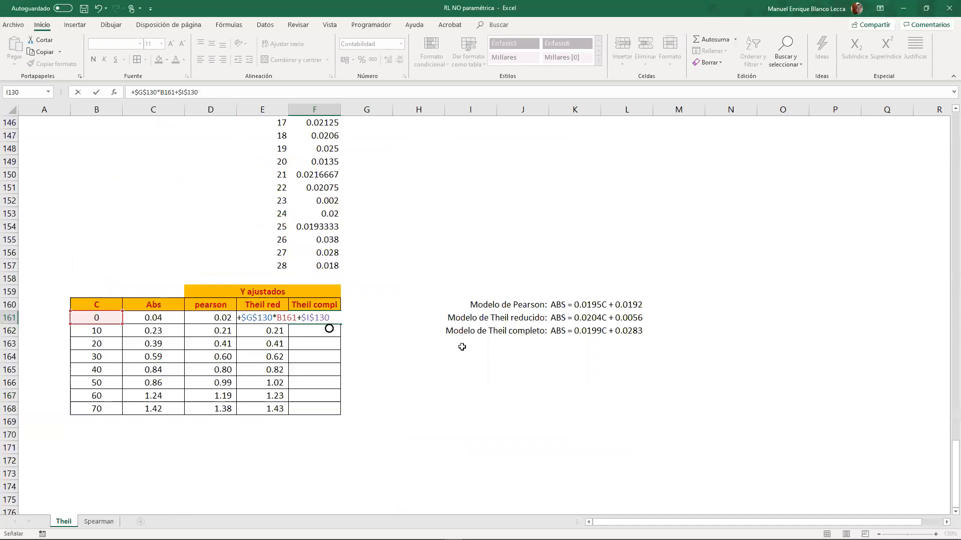
key(Return)
- Fill the complete Theil formula from F161 down through F168
click(334, 319)
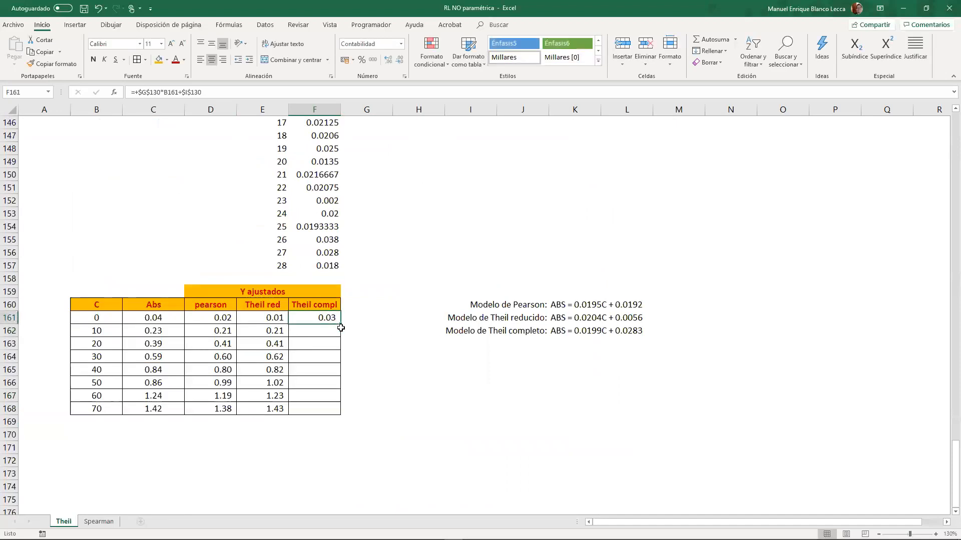
drag(342, 326, 342, 416)
click(472, 376)
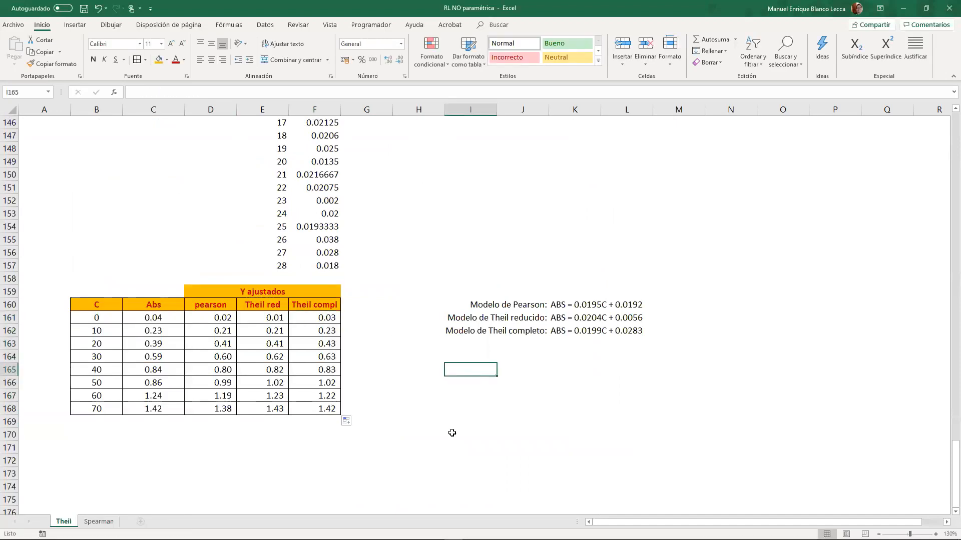
- Insert an empty markers-only scatter chart and place it beneath the three model equations
scroll(441, 419, down, 2)
click(250, 387)
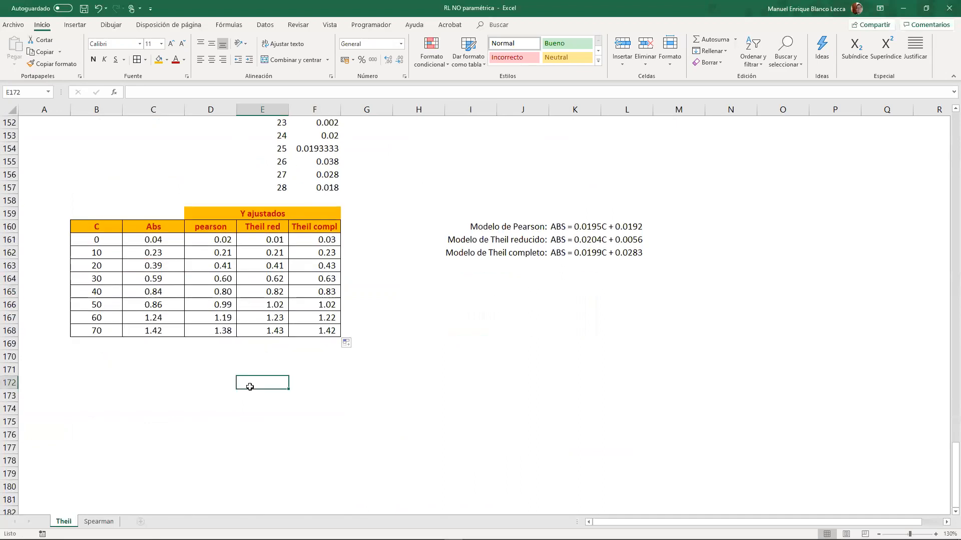
click(75, 28)
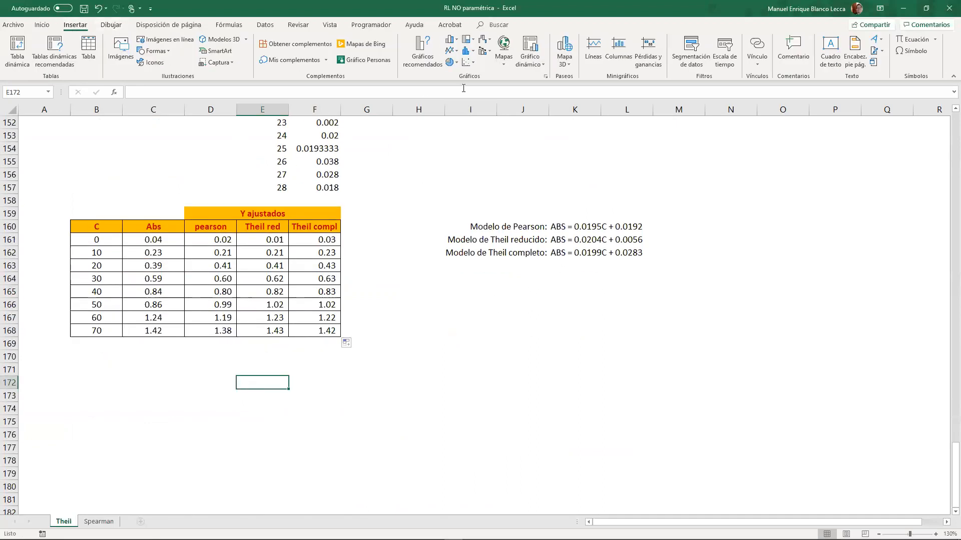
click(468, 62)
click(472, 96)
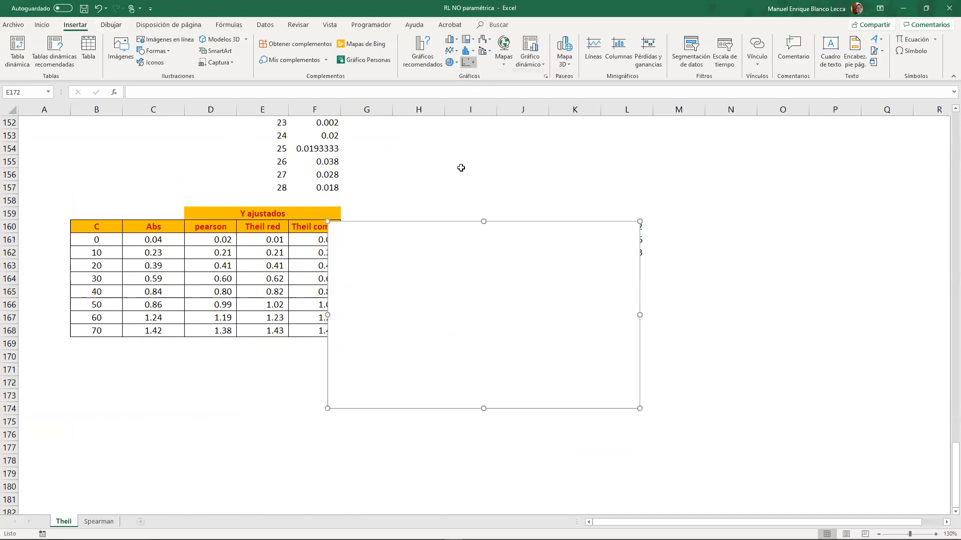
drag(428, 229, 500, 308)
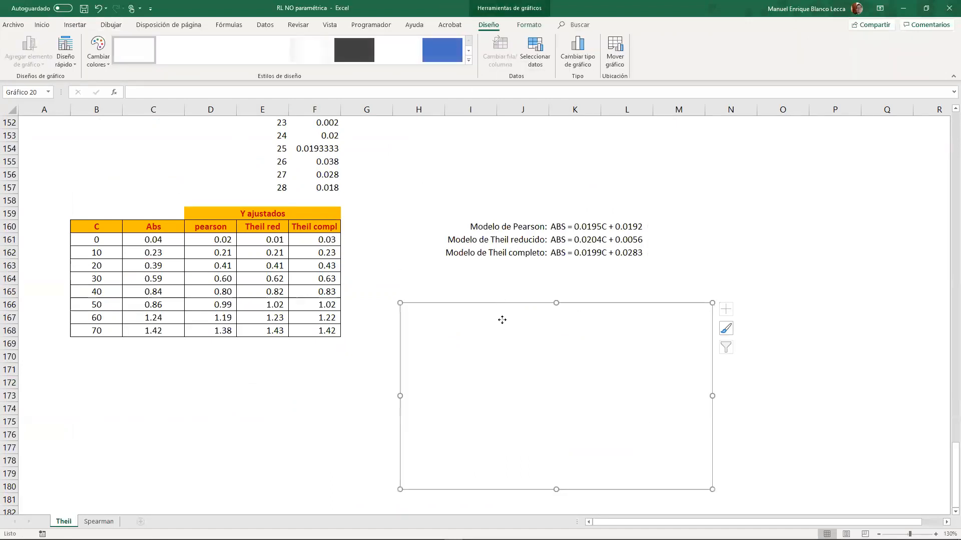
- Add the Pearson series to the chart with its name from J160, X values B161:B168 and Y values D161:D168
right_click(510, 322)
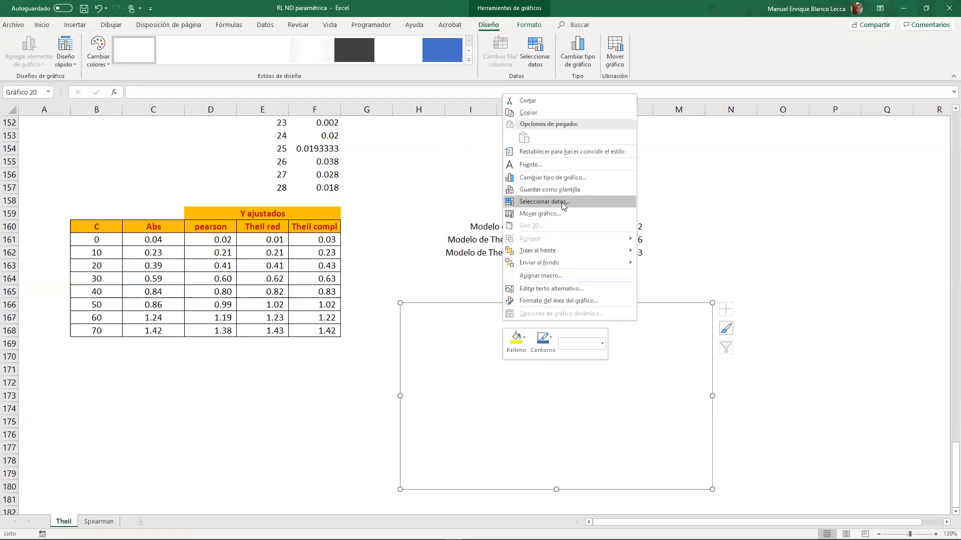
click(544, 201)
click(224, 171)
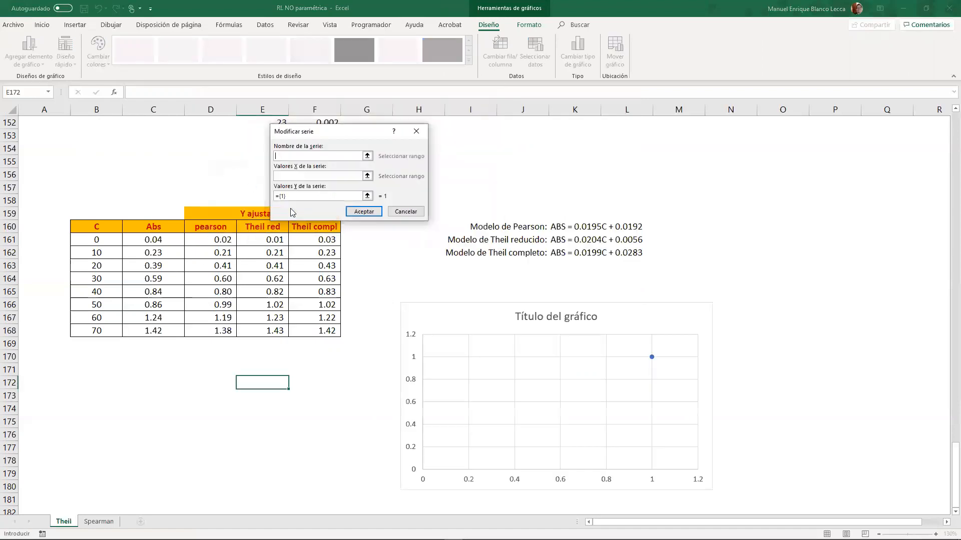
click(526, 227)
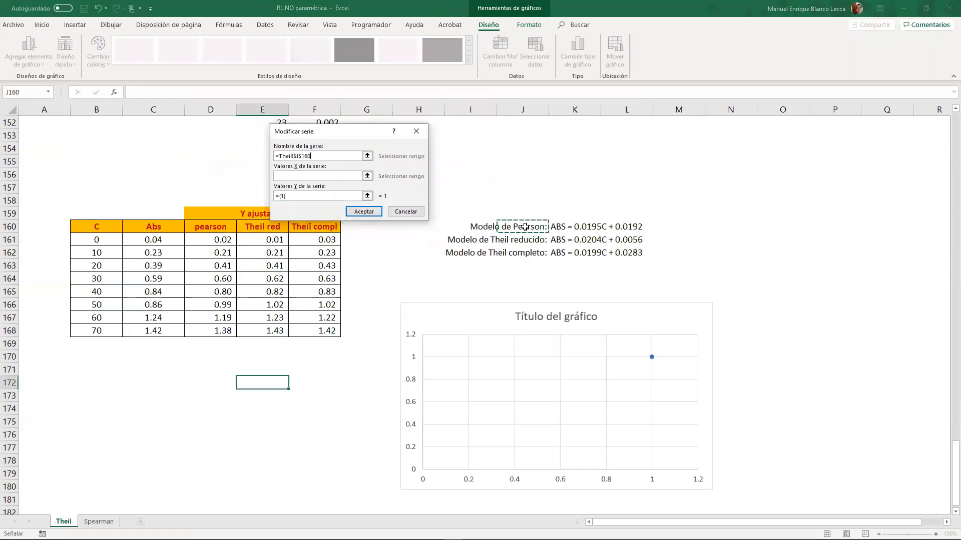
click(320, 176)
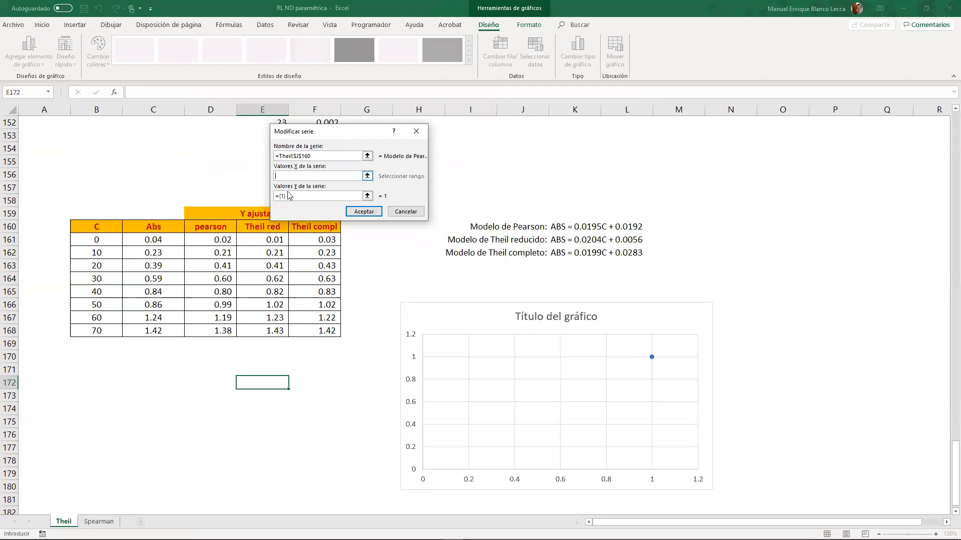
click(115, 244)
drag(116, 243, 107, 331)
key(Tab)
drag(211, 240, 212, 329)
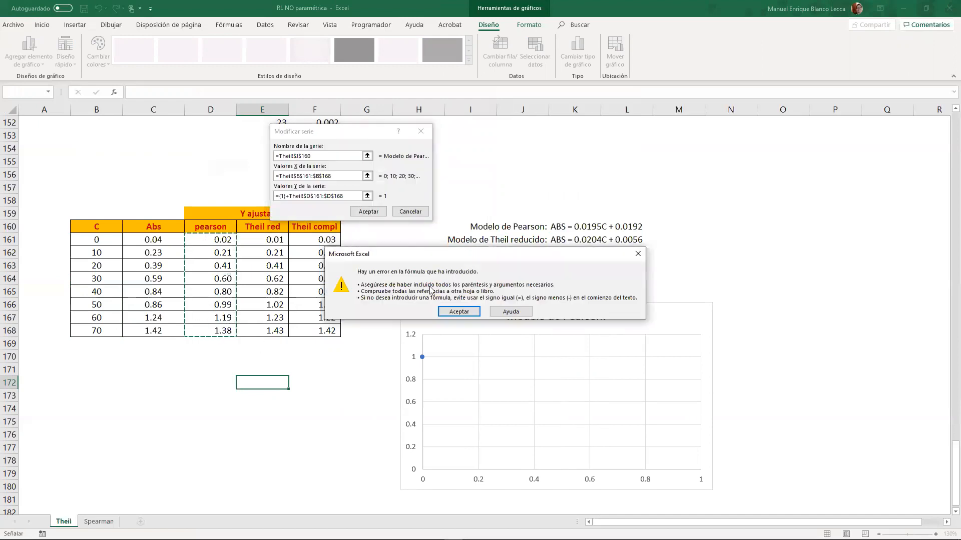
click(445, 310)
drag(225, 240, 229, 331)
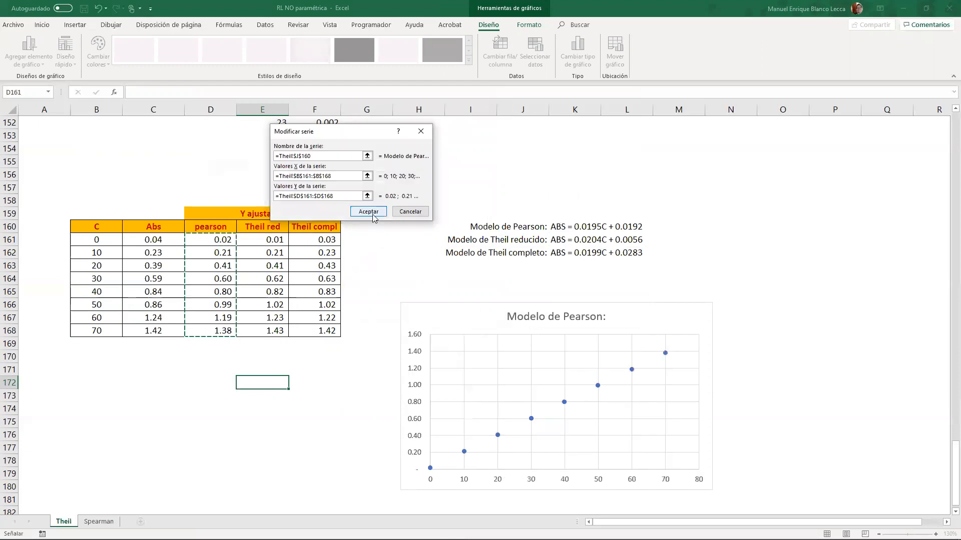
click(373, 214)
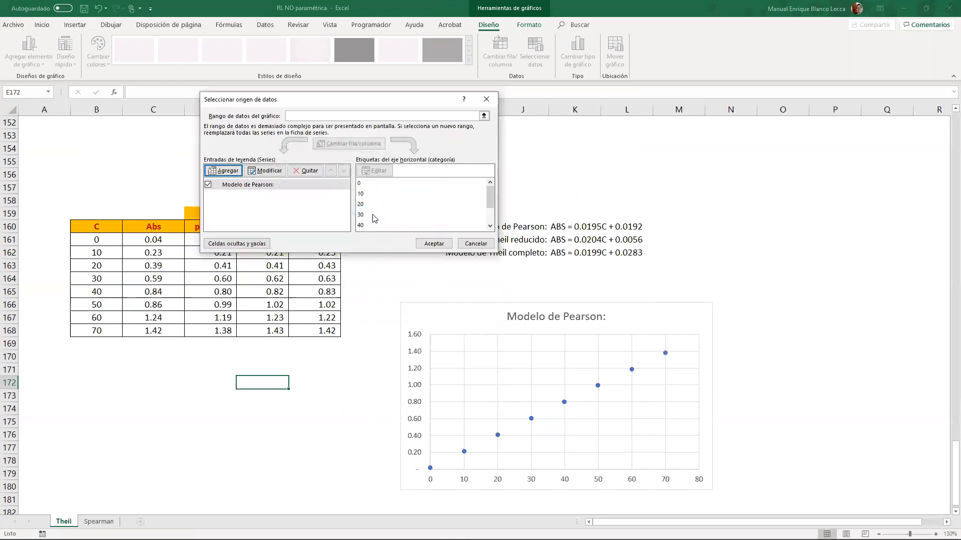
- Add the reduced Theil series with its name from J161, X values B161:B168 and Y values E161:E168
click(229, 171)
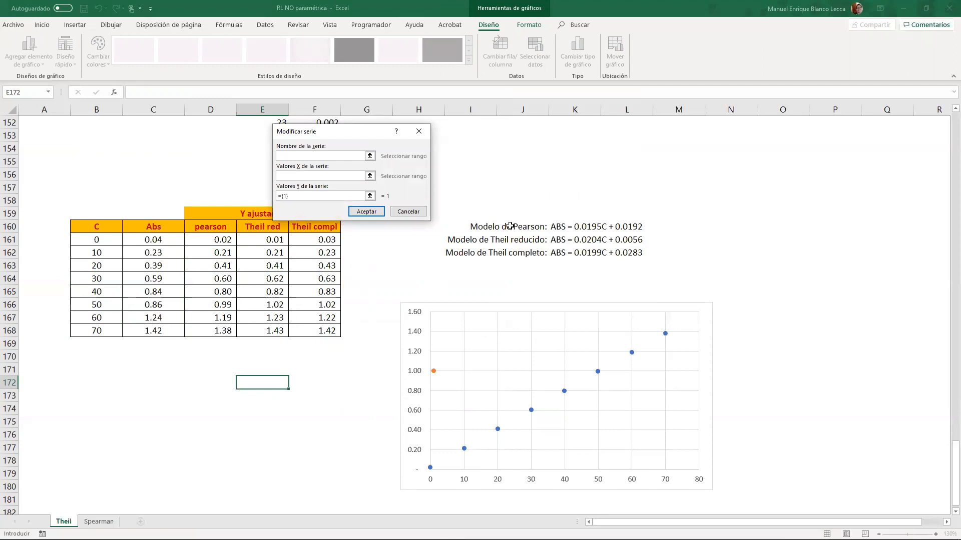
click(527, 241)
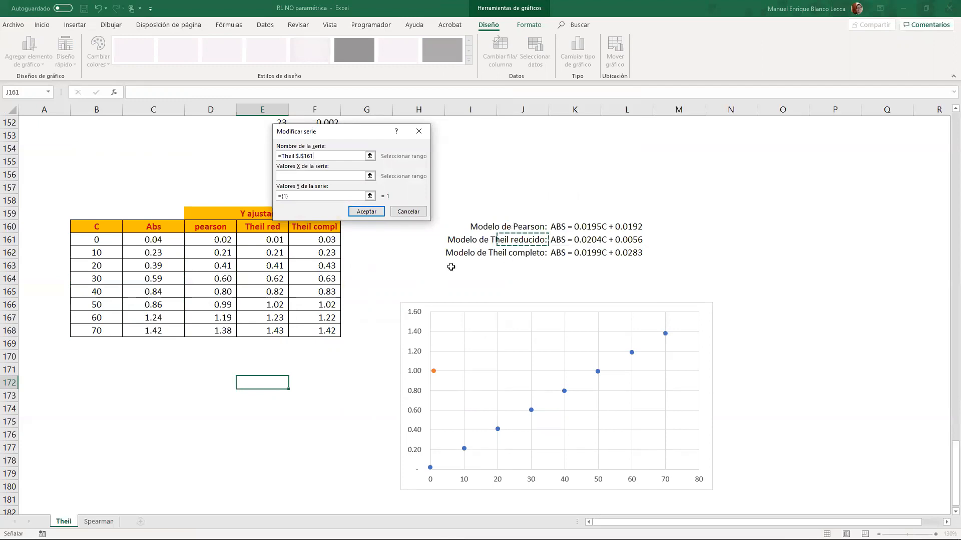
click(327, 175)
drag(111, 238, 108, 330)
click(278, 198)
key(BackSpace)
click(256, 243)
drag(261, 234, 262, 331)
click(370, 212)
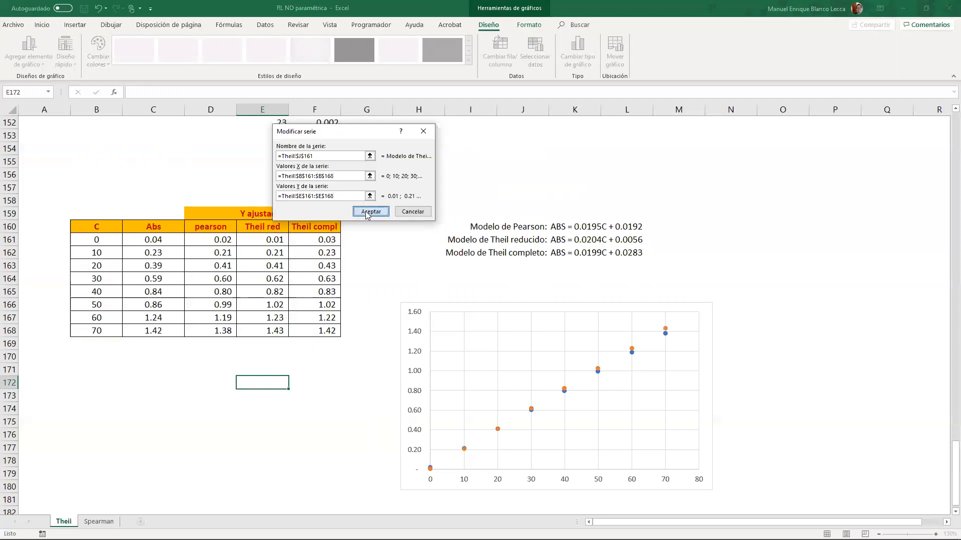
- Add the complete Theil series with name J162, X values B161:B168 and Y values F161:F168, and accept the chart's data source
click(226, 171)
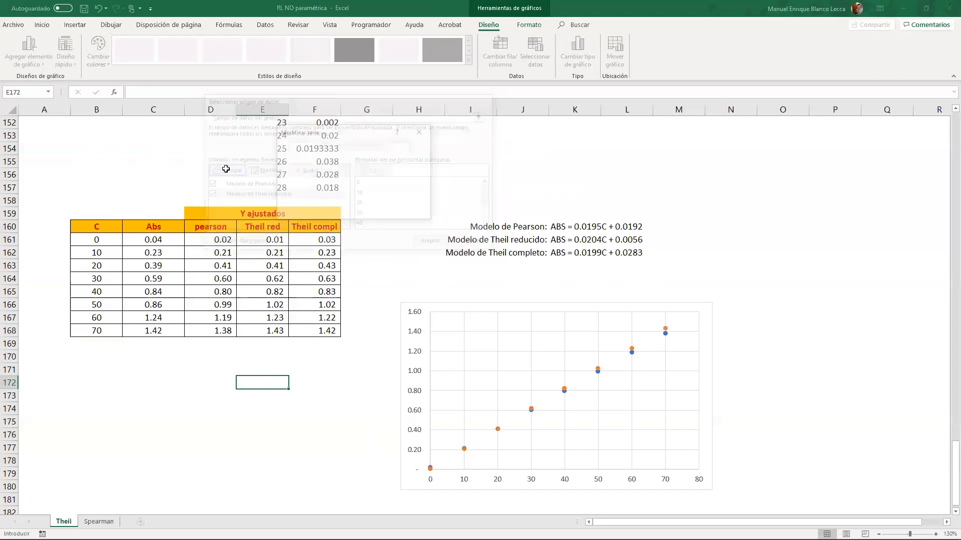
click(514, 250)
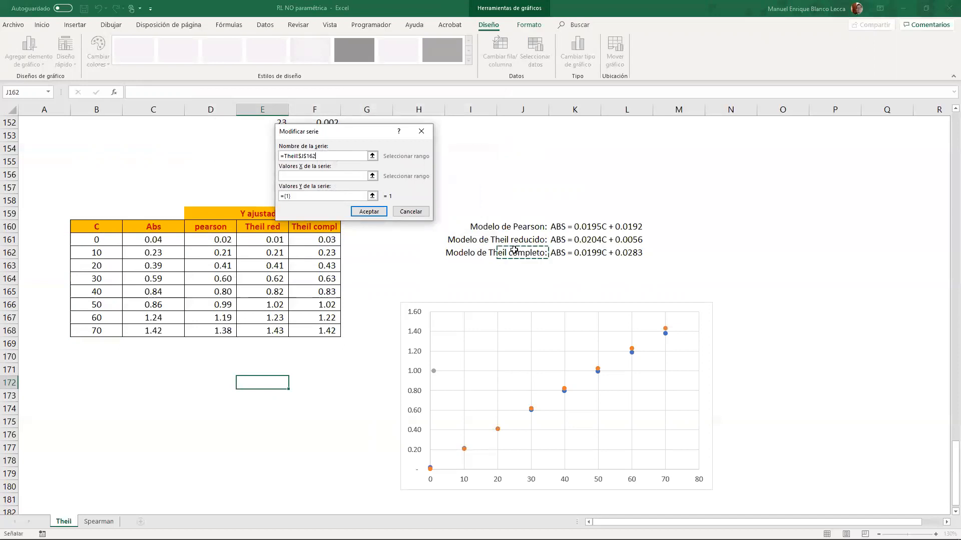
click(311, 176)
drag(95, 242, 102, 331)
drag(298, 197, 255, 197)
key(BackSpace)
drag(323, 241, 323, 331)
click(388, 212)
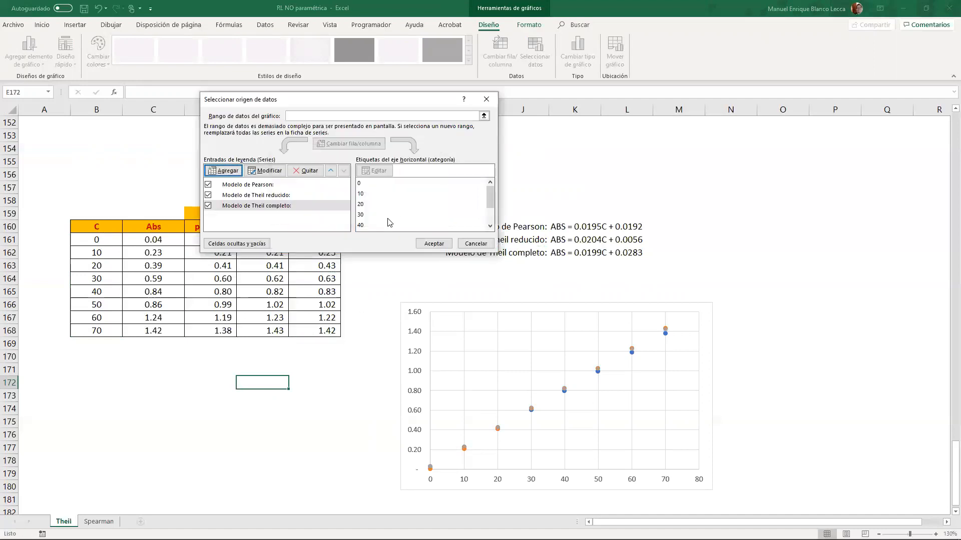
click(434, 244)
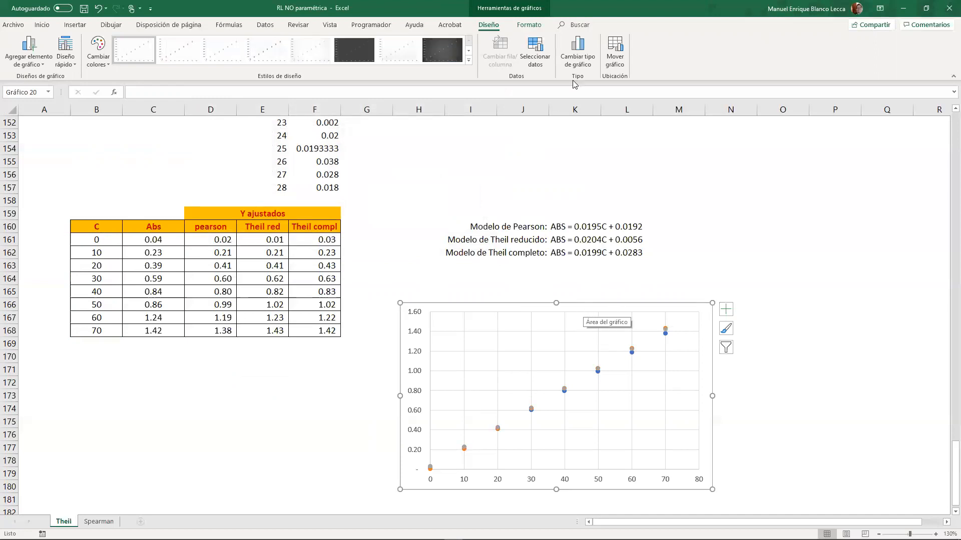
- Change the chart type to scatter with smoothed lines and markers
click(578, 52)
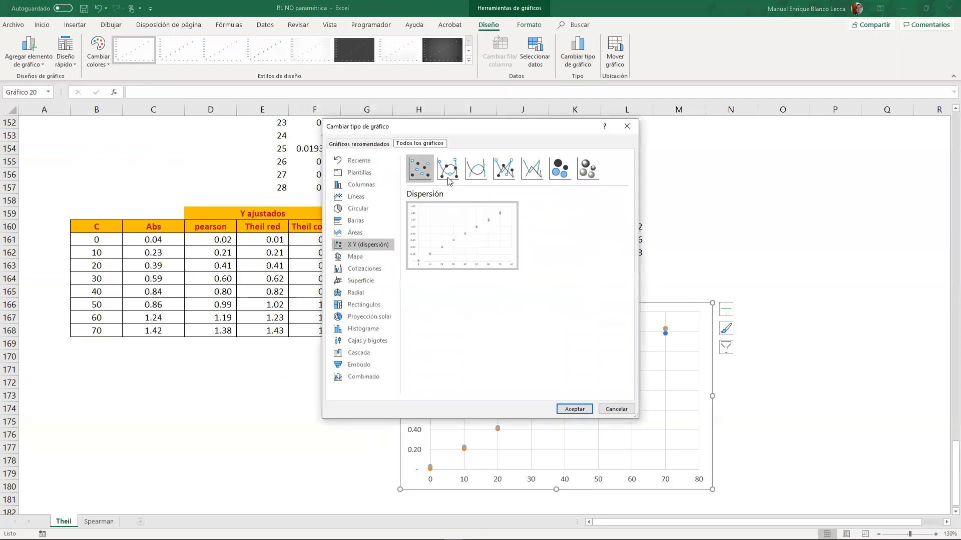
click(450, 179)
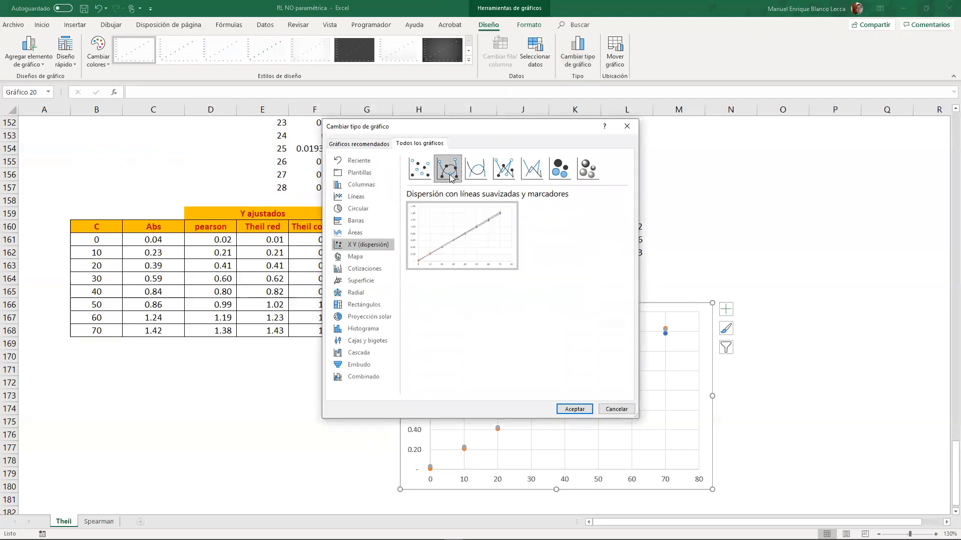
click(575, 408)
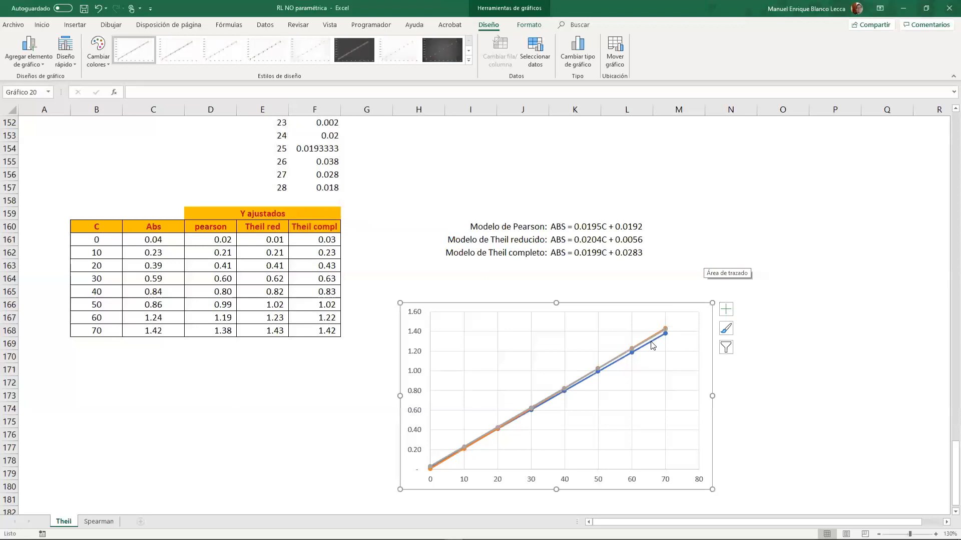
- Set the line thickness of the complete Theil series in the chart to ¼ pt
click(651, 344)
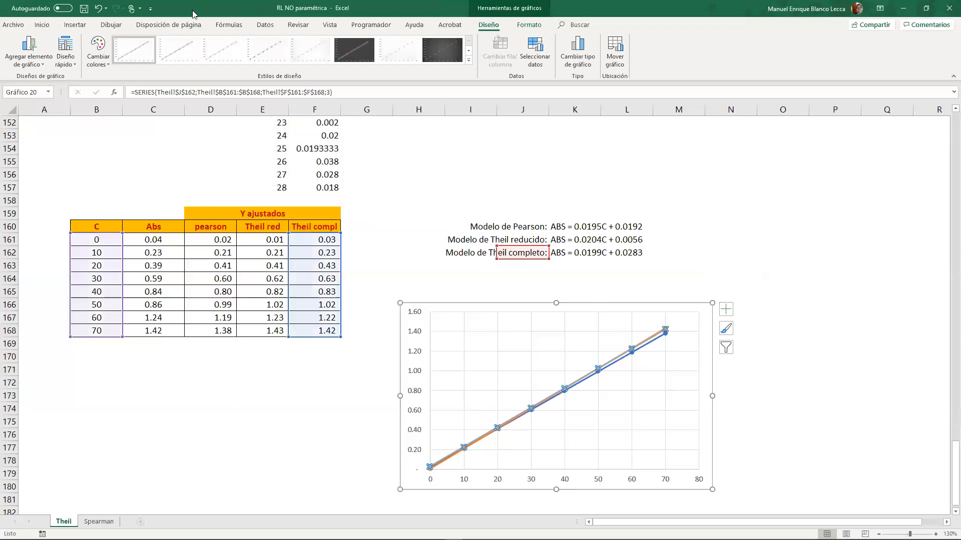
click(529, 25)
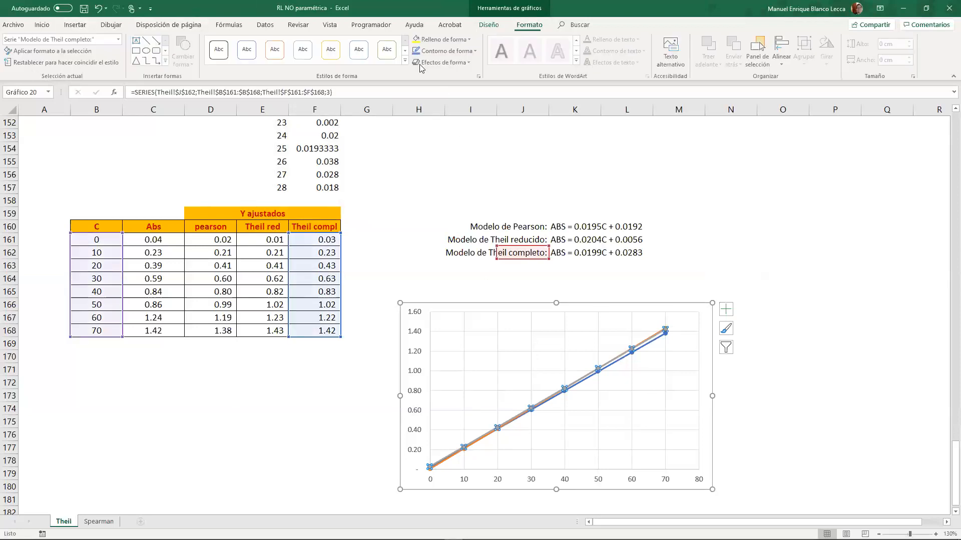
click(444, 51)
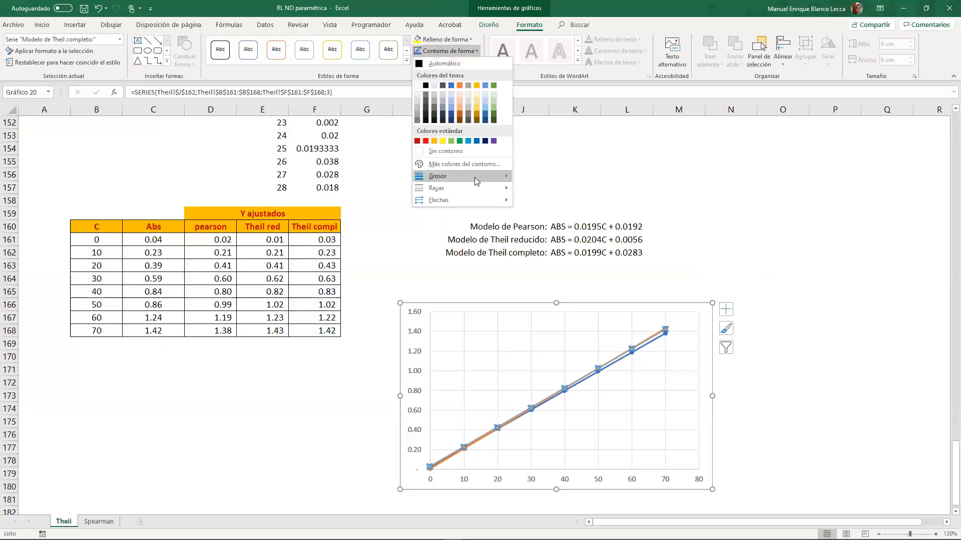
mouse_move(475, 177)
click(534, 178)
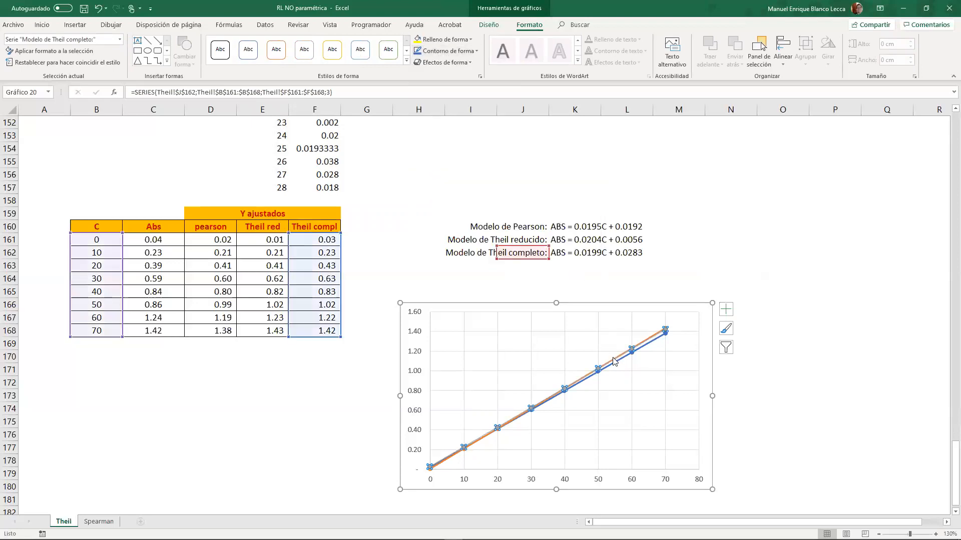
click(599, 370)
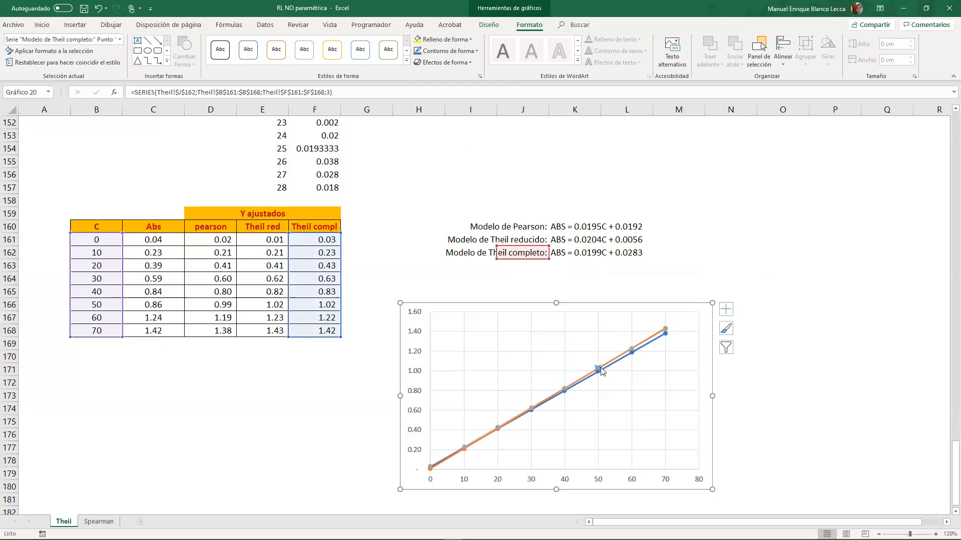
click(456, 51)
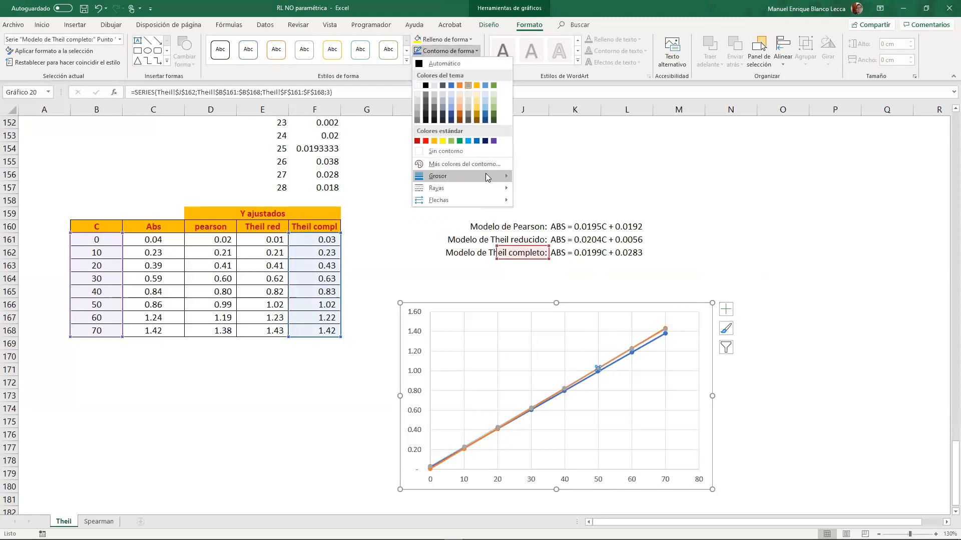
click(610, 365)
- Set the line thickness of the Pearson series in the chart to ¼ pt
click(613, 366)
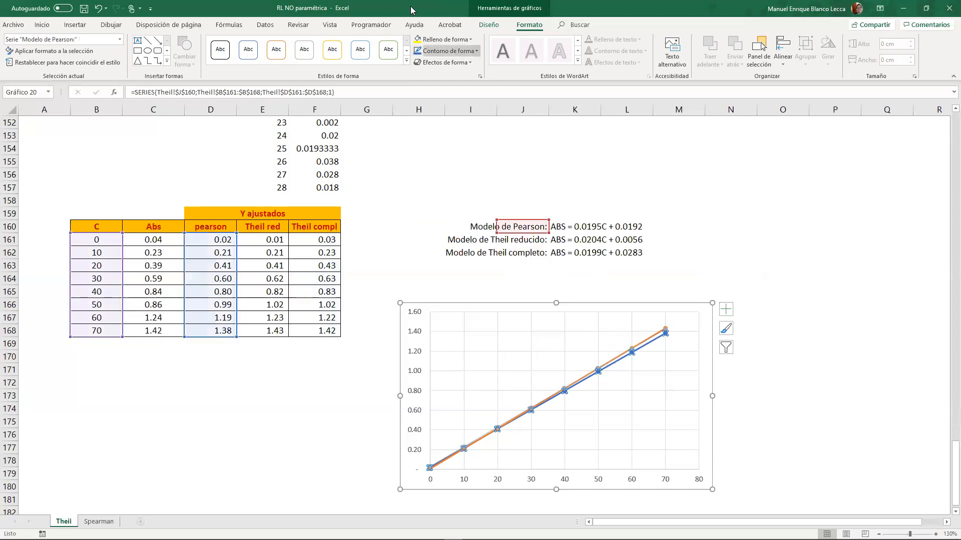
click(449, 52)
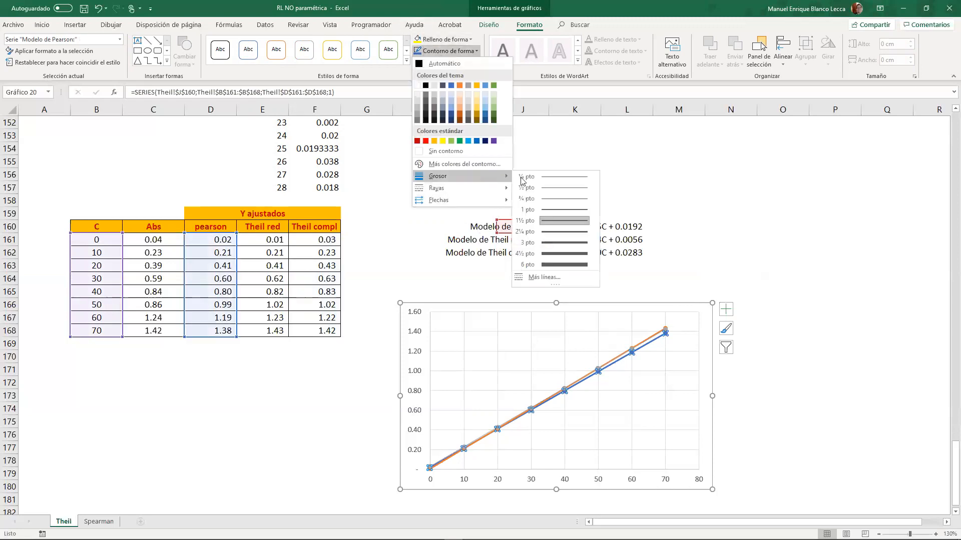
click(561, 178)
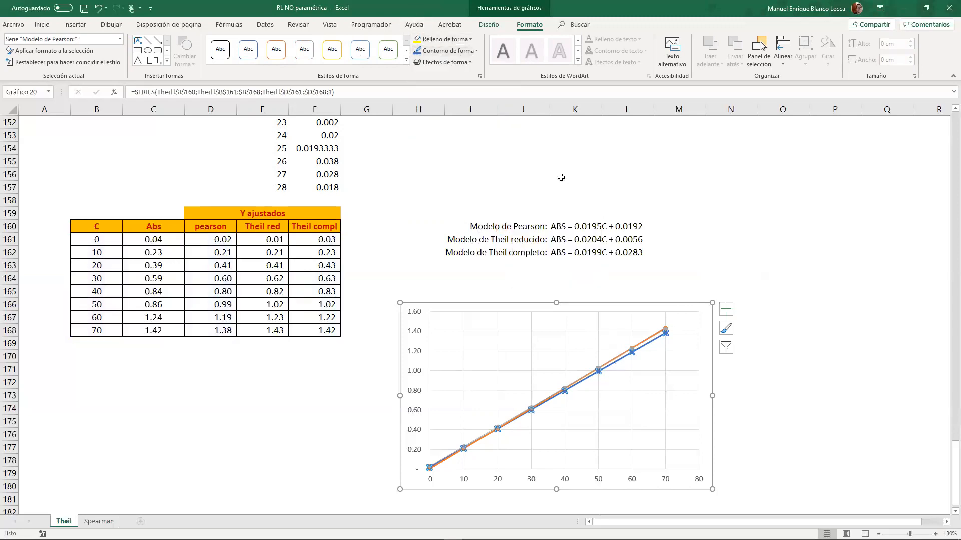
- Set the line thickness of the reduced Theil series in the chart to ¼ pt and deselect the chart
click(645, 340)
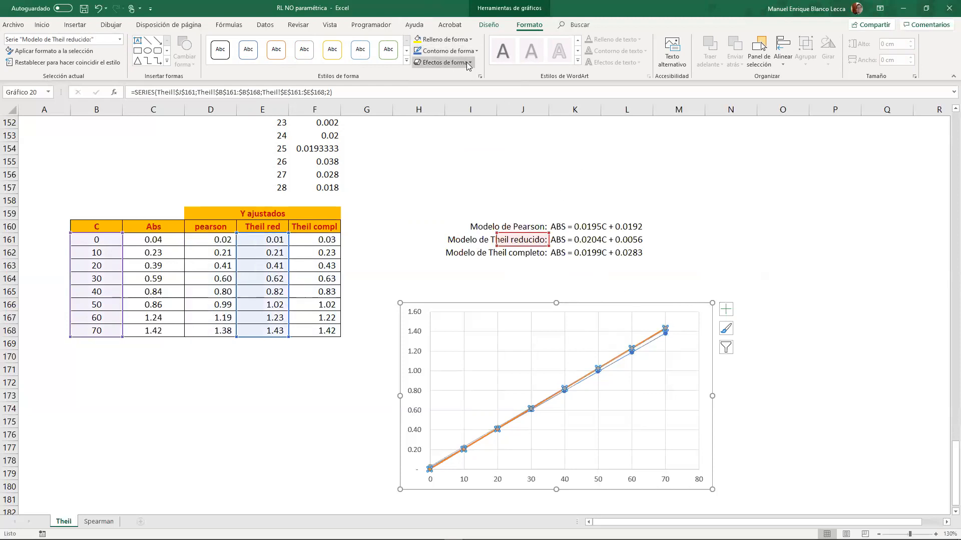
click(448, 51)
mouse_move(485, 178)
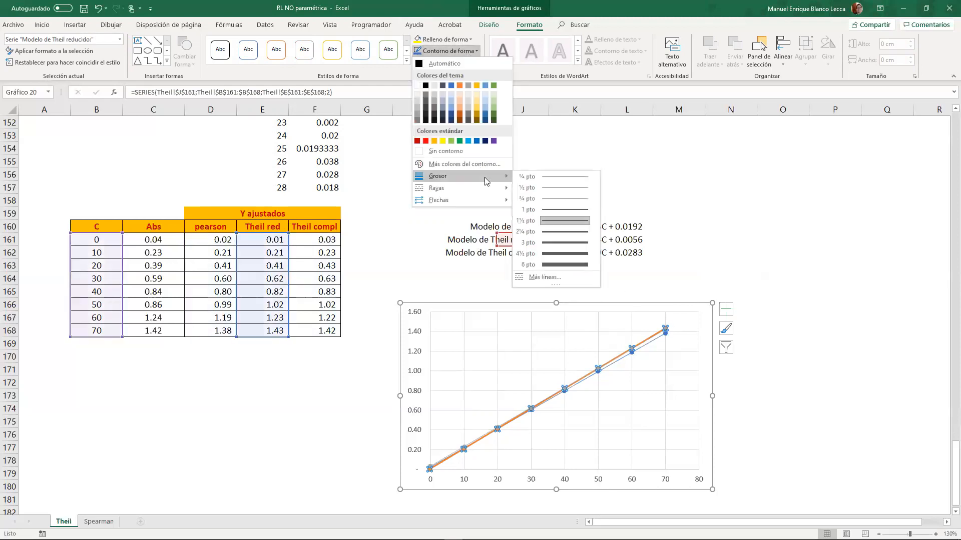
click(523, 181)
click(678, 198)
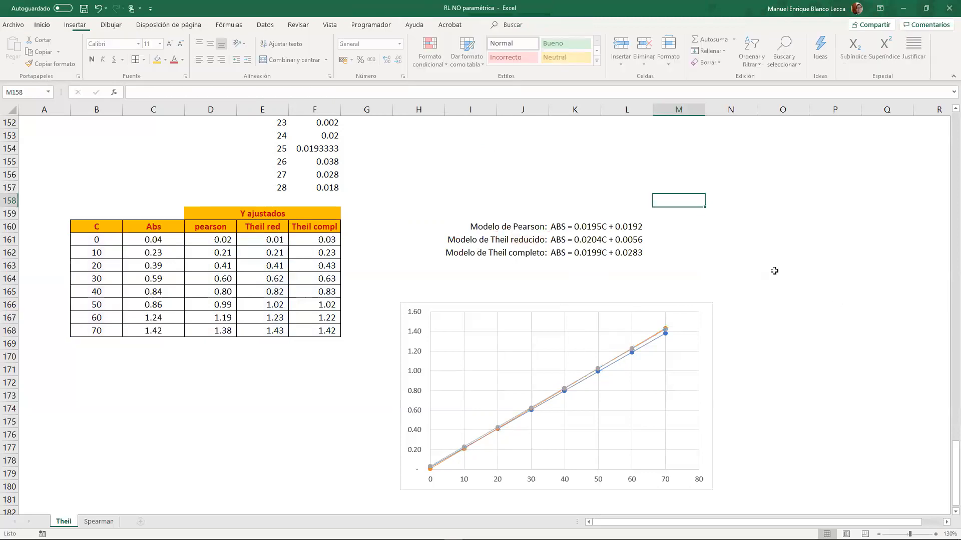
click(838, 302)
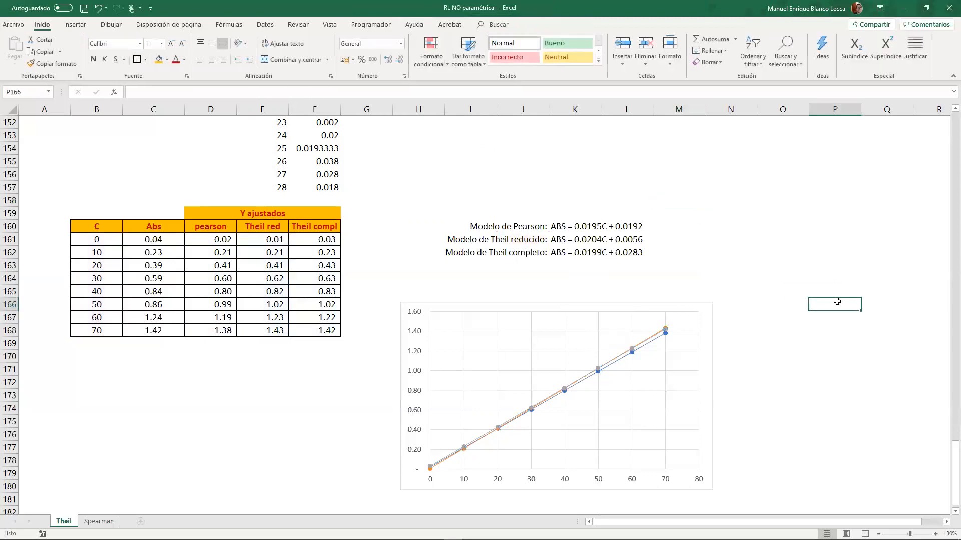
- Delete the horizontal and vertical gridlines from the chart
click(528, 326)
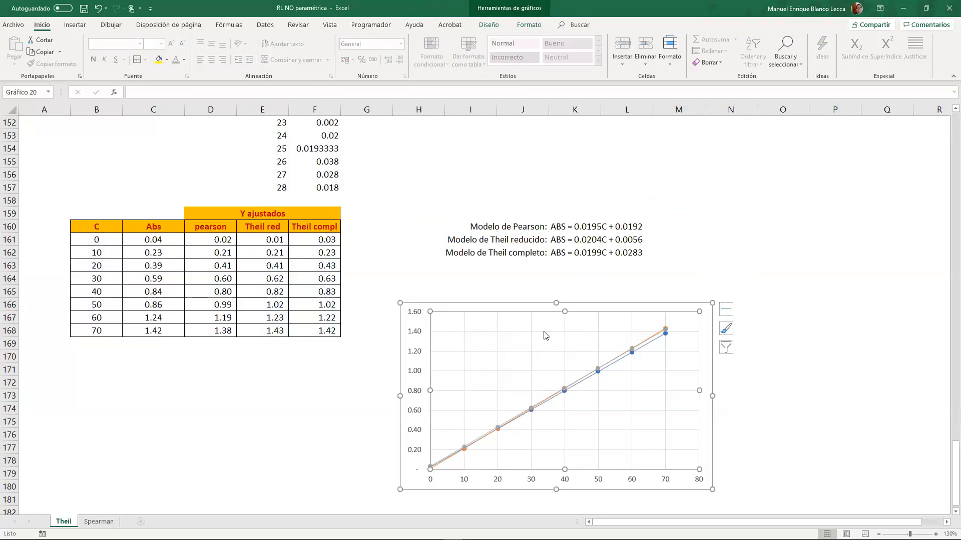
click(532, 331)
key(Delete)
click(532, 345)
key(Delete)
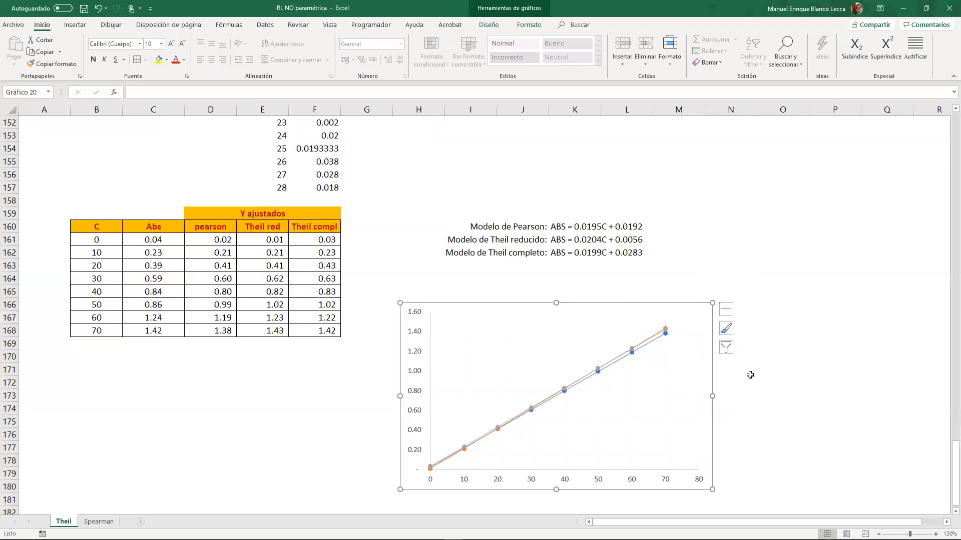
- Add a legend to the chart and place it below the plot
click(726, 310)
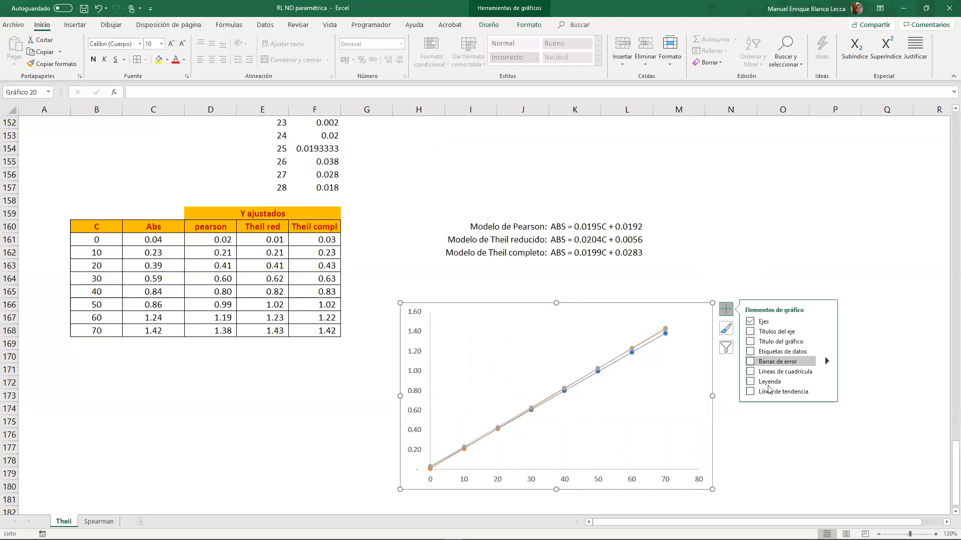
click(752, 382)
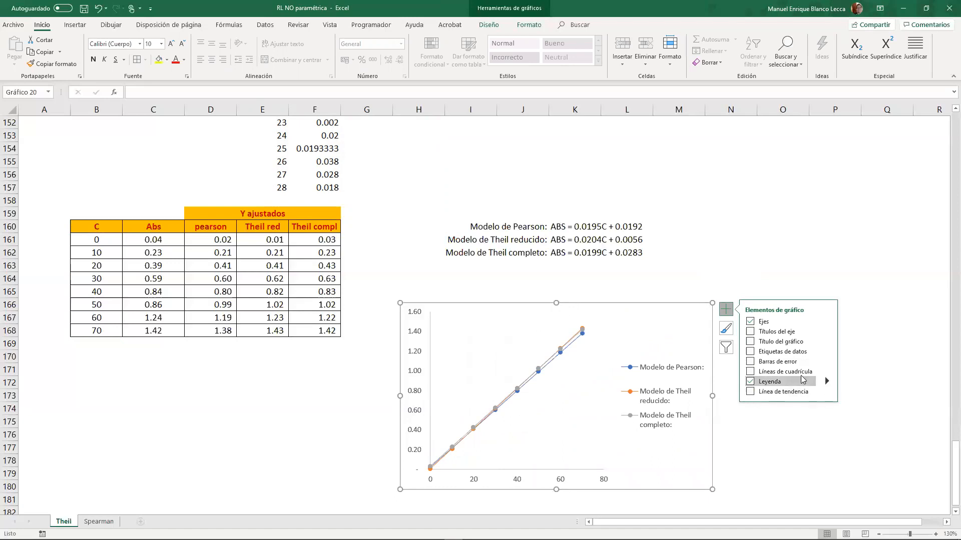
click(826, 382)
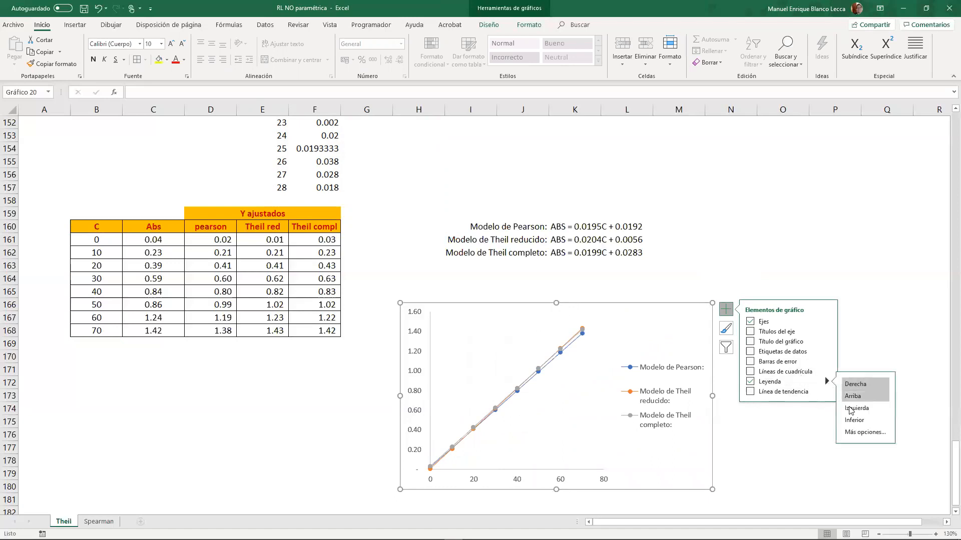
click(854, 422)
click(761, 477)
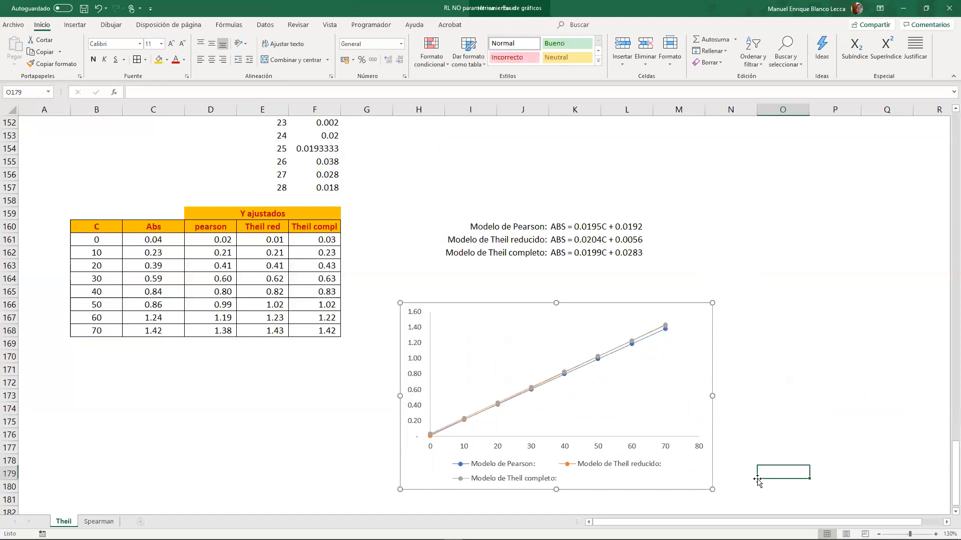
- Add a series named Real to the chart with X values B161:B168 and Y values C161:C168, and accept the data source
click(502, 307)
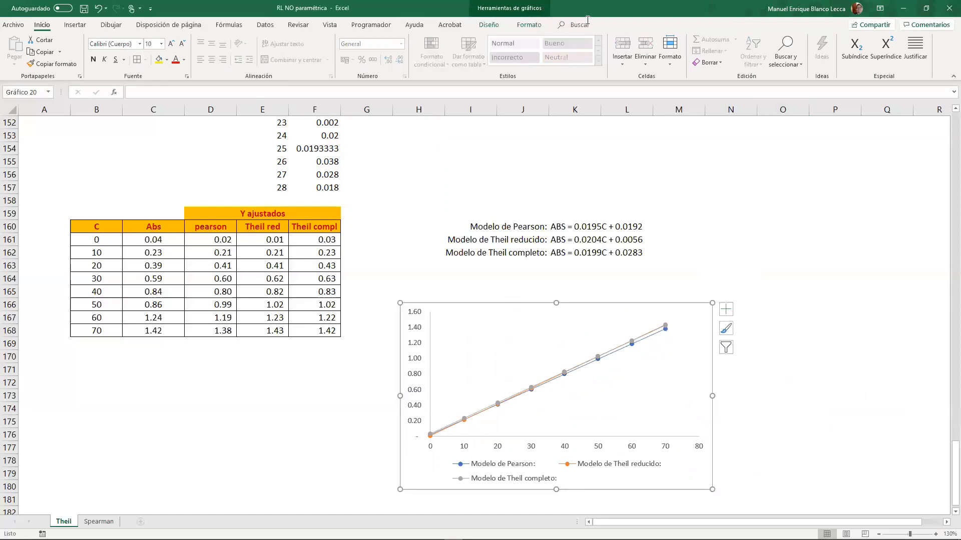
click(489, 25)
click(537, 56)
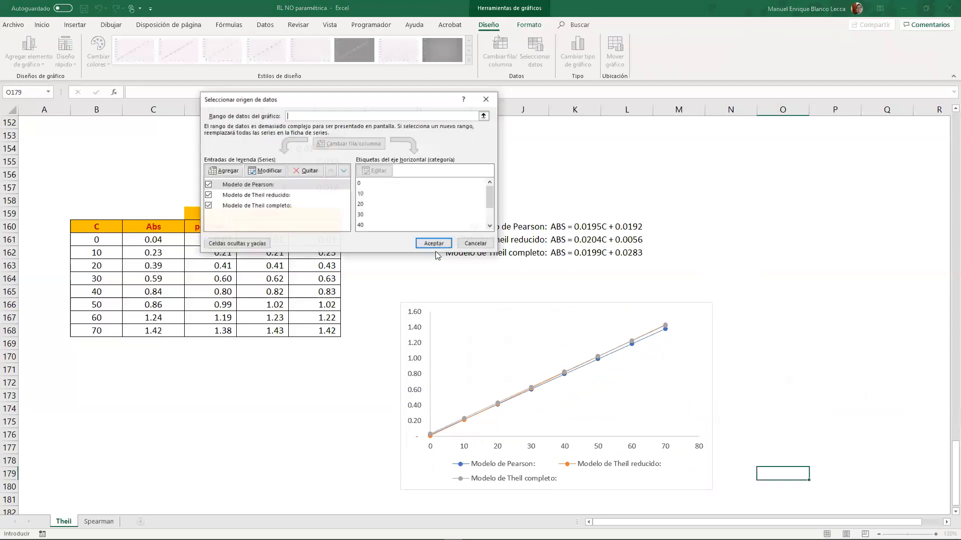
click(227, 171)
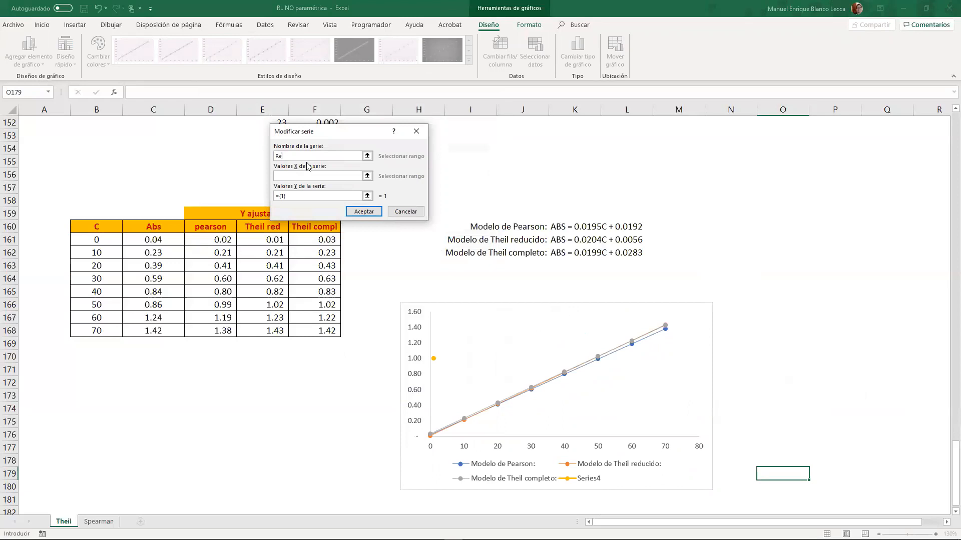
drag(93, 241, 95, 335)
key(Tab)
drag(161, 243, 161, 335)
click(376, 210)
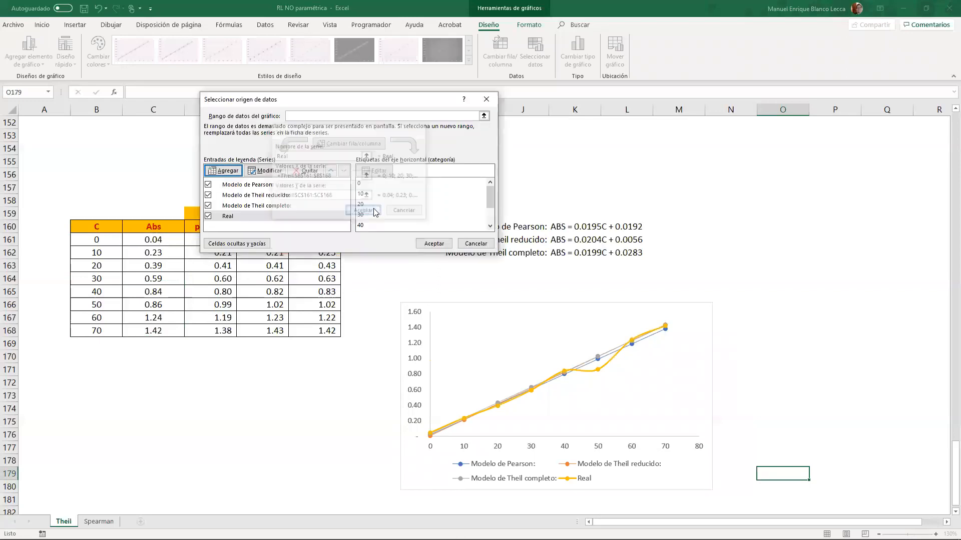
click(434, 243)
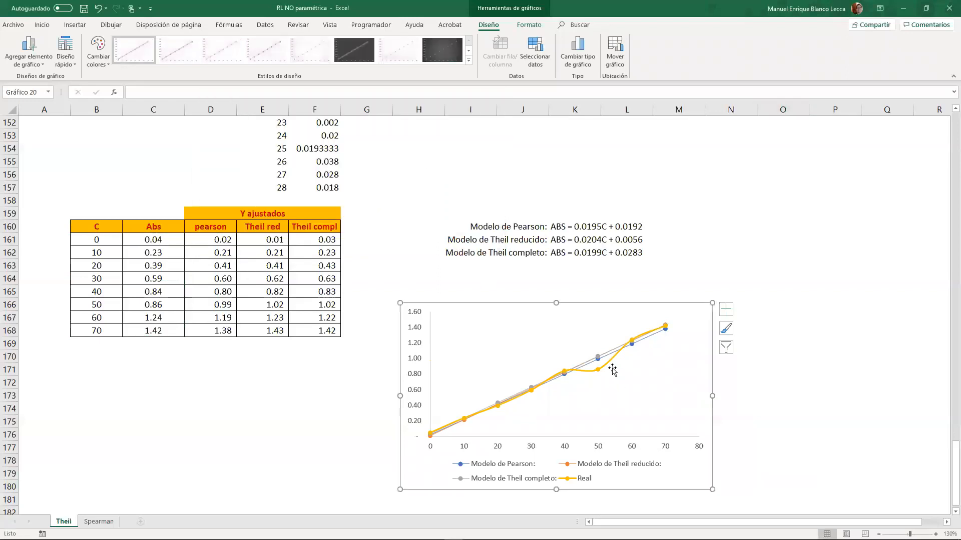
- Remove the connecting line of the Real series so only its markers are drawn
click(610, 365)
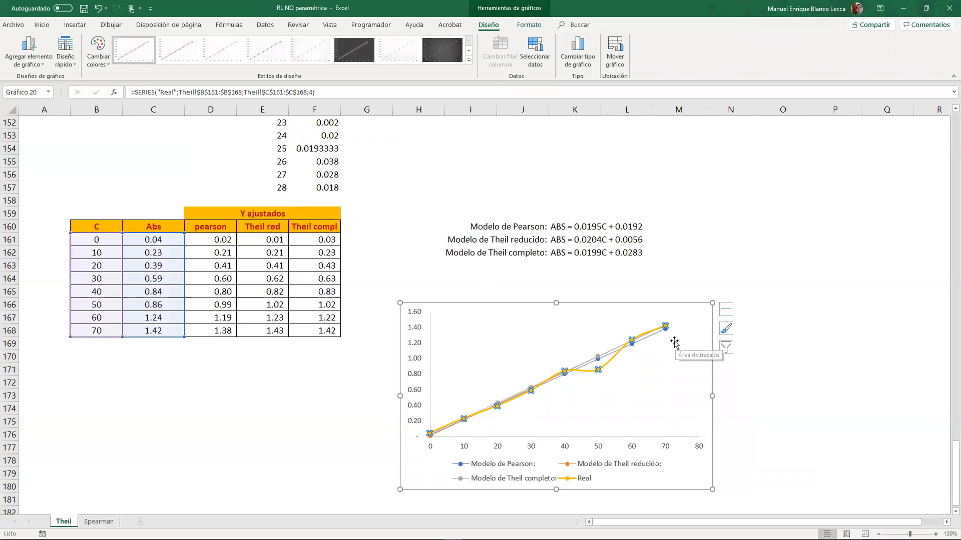
right_click(665, 327)
click(712, 526)
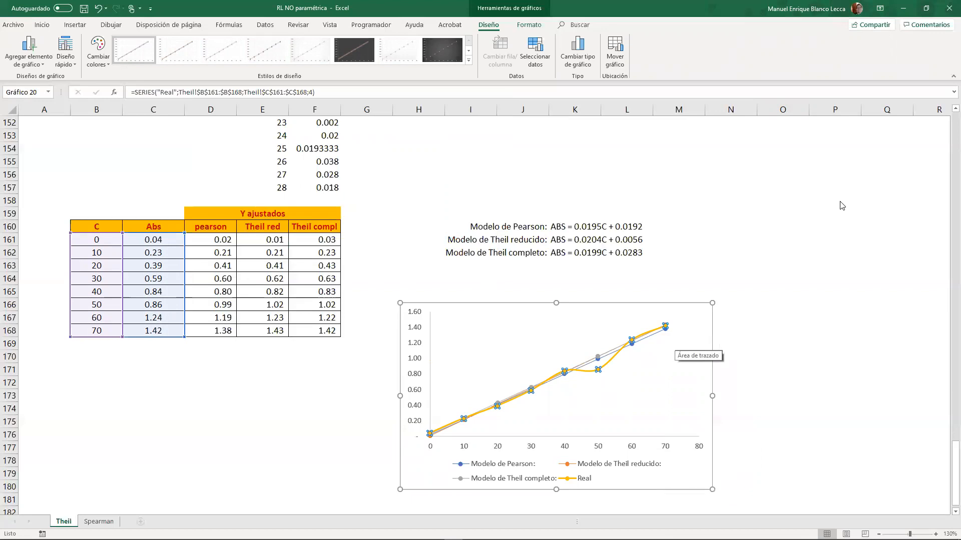
click(834, 150)
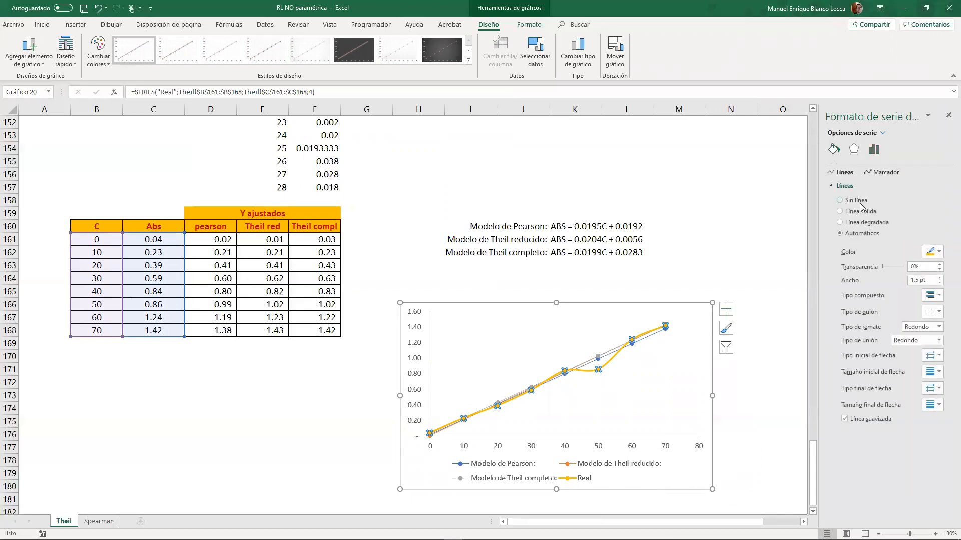
click(859, 202)
- Change the Real series to a built-in X-shaped marker
click(868, 174)
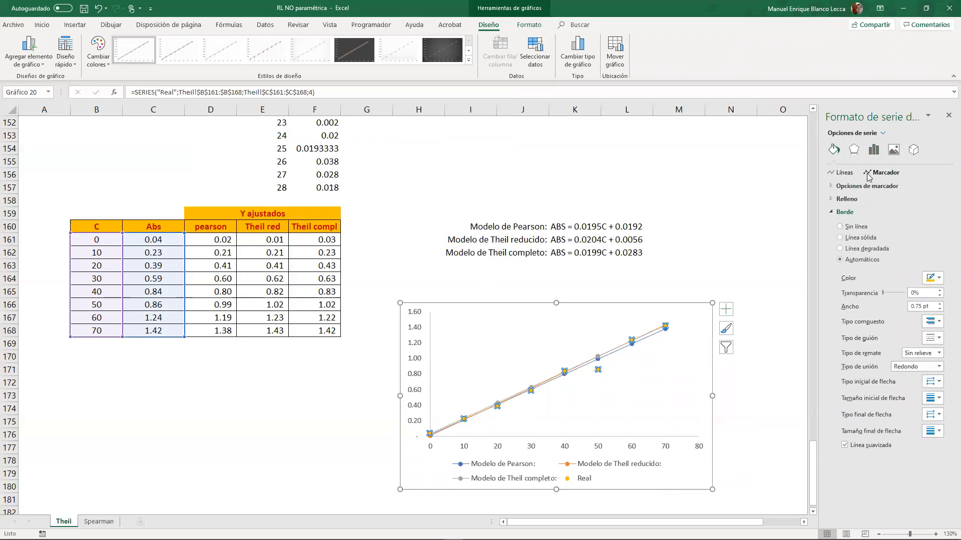
click(860, 186)
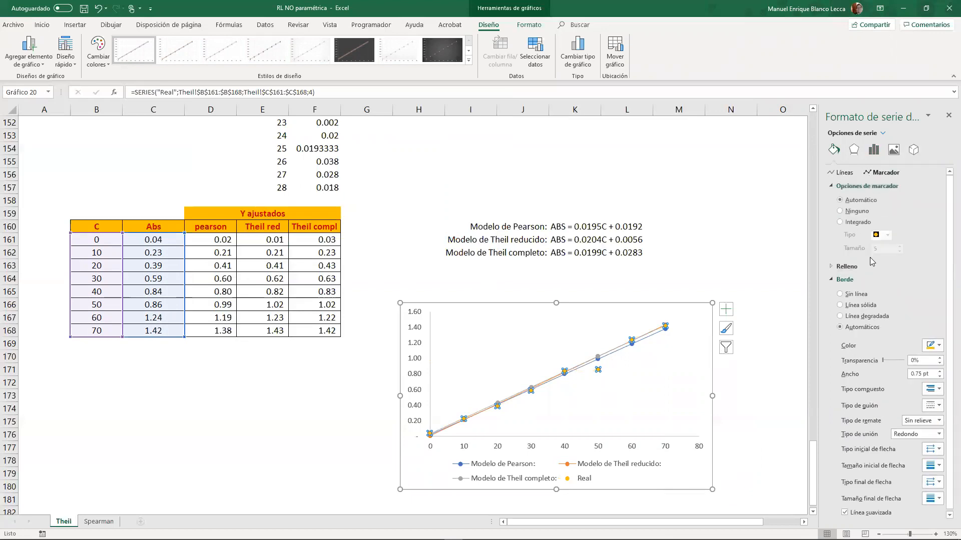
click(857, 222)
click(888, 235)
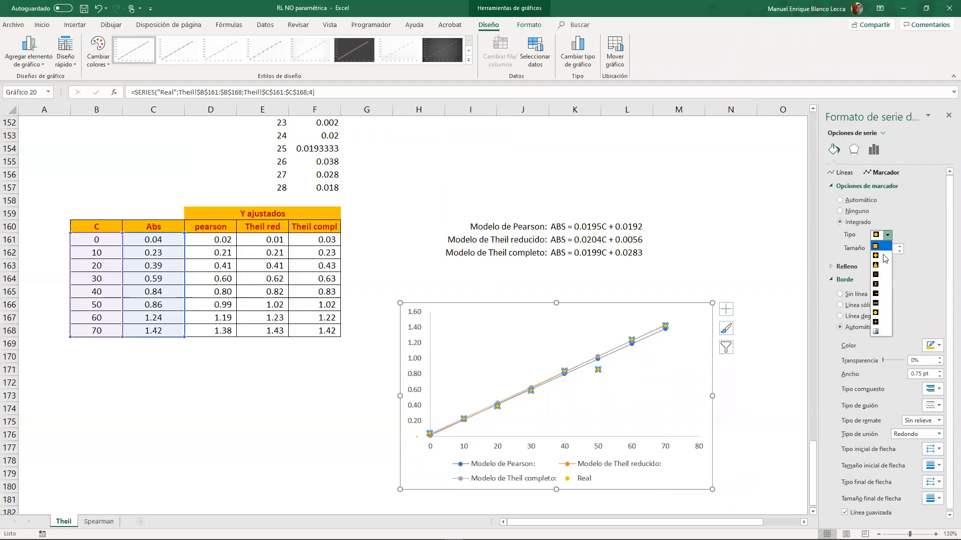
click(877, 274)
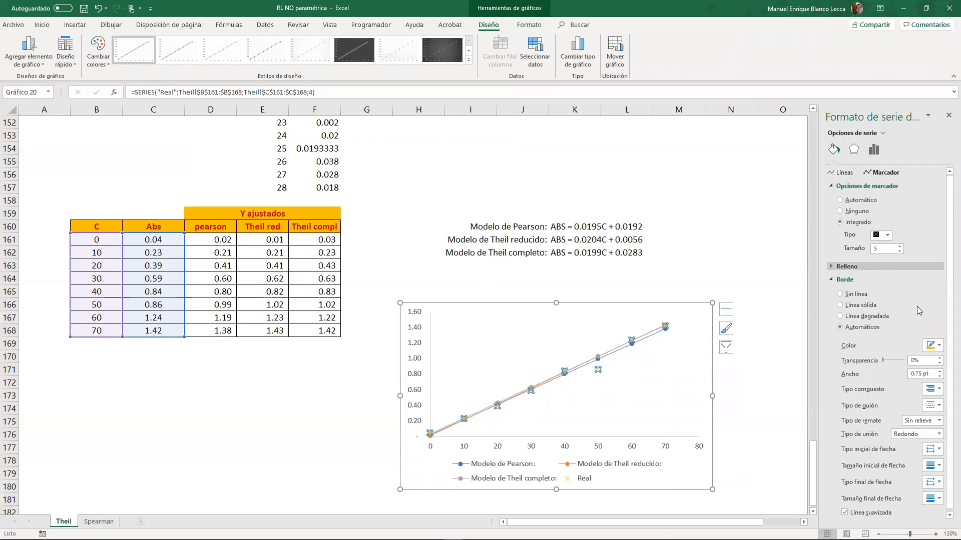
- Give the Real series markers a red border 2.25 pt wide
click(923, 344)
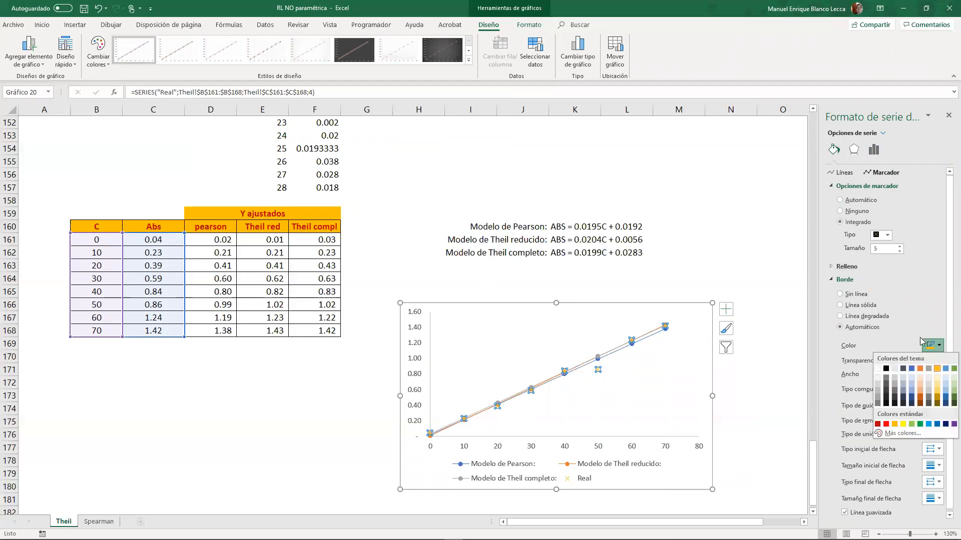
click(886, 424)
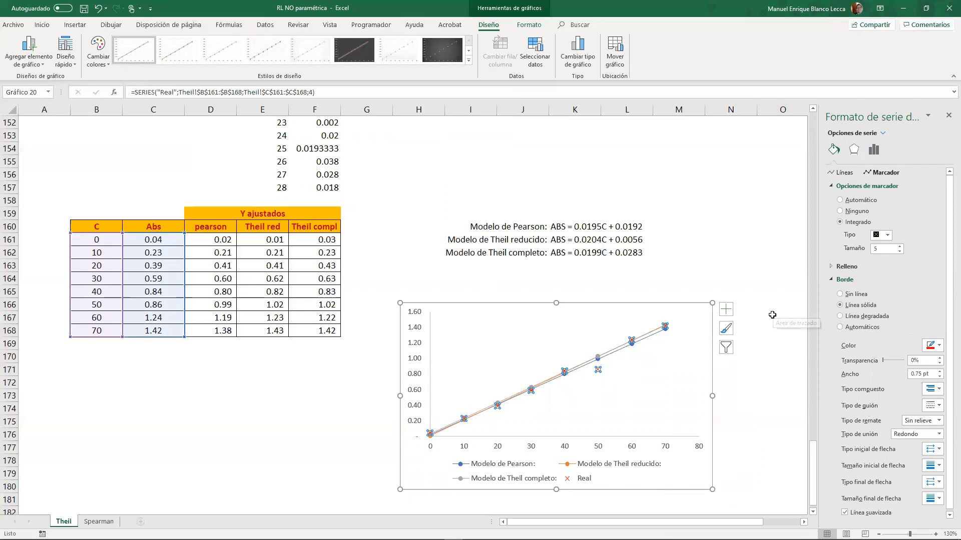
click(939, 371)
click(939, 372)
click(939, 372)
click(940, 371)
click(939, 371)
click(939, 371)
click(779, 366)
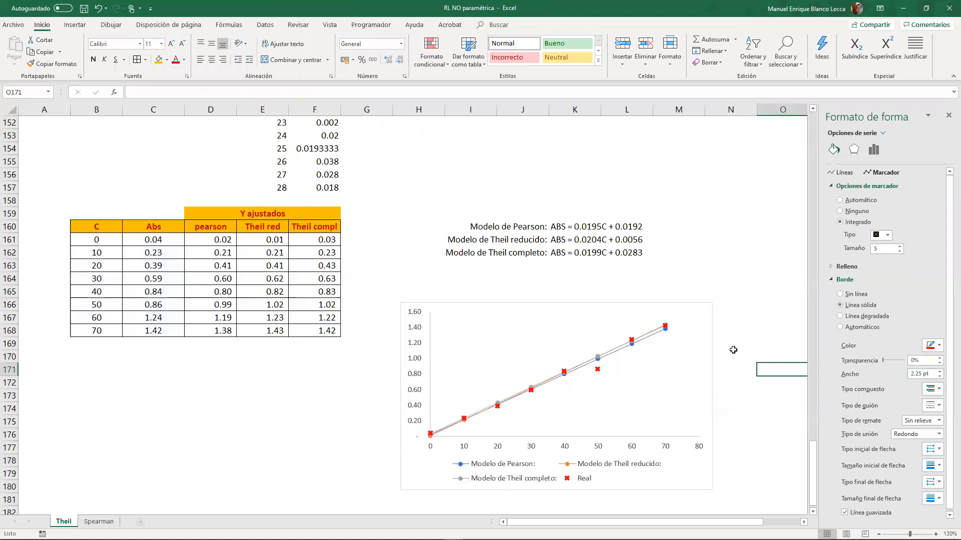
- Close the formatting pane and move the chart to a new chart sheet of its own
click(588, 319)
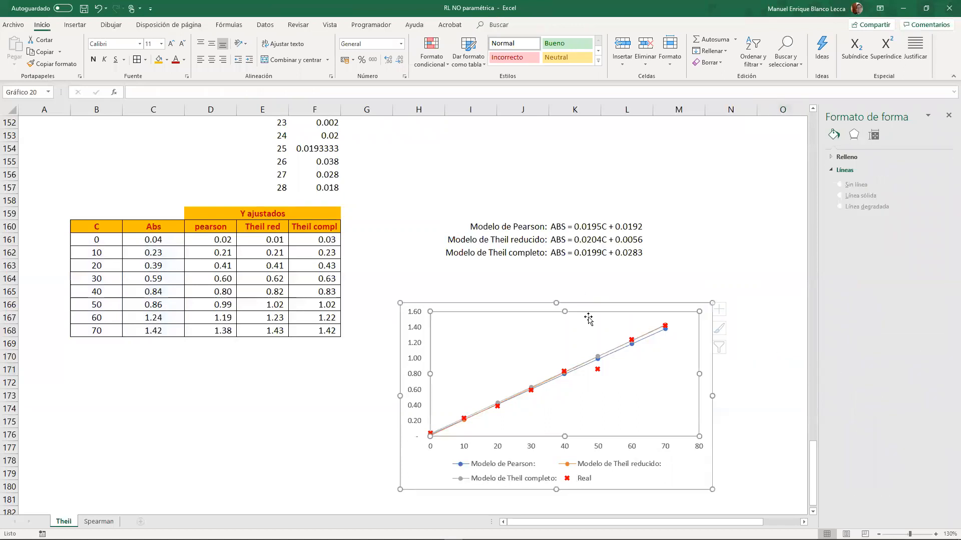
click(948, 116)
click(603, 303)
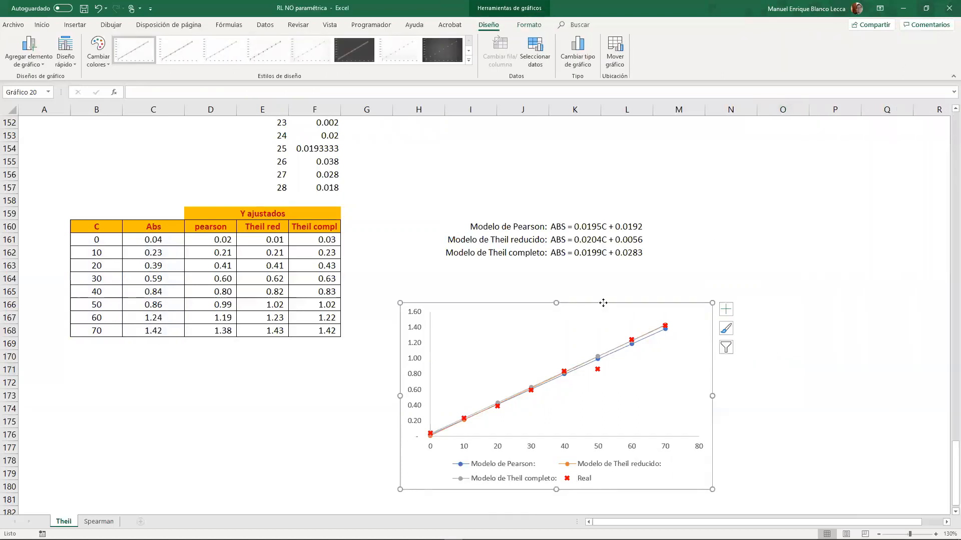
right_click(603, 303)
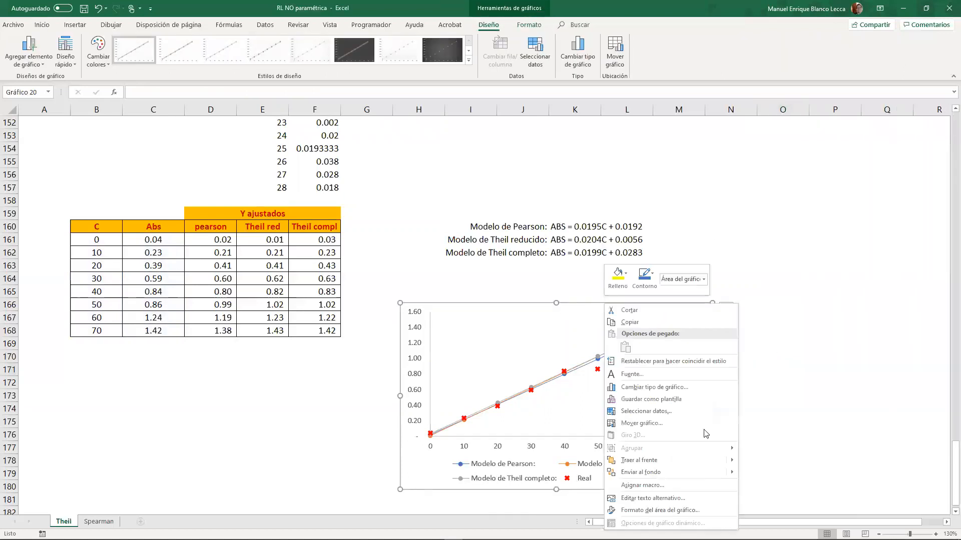
click(676, 427)
double_click(622, 409)
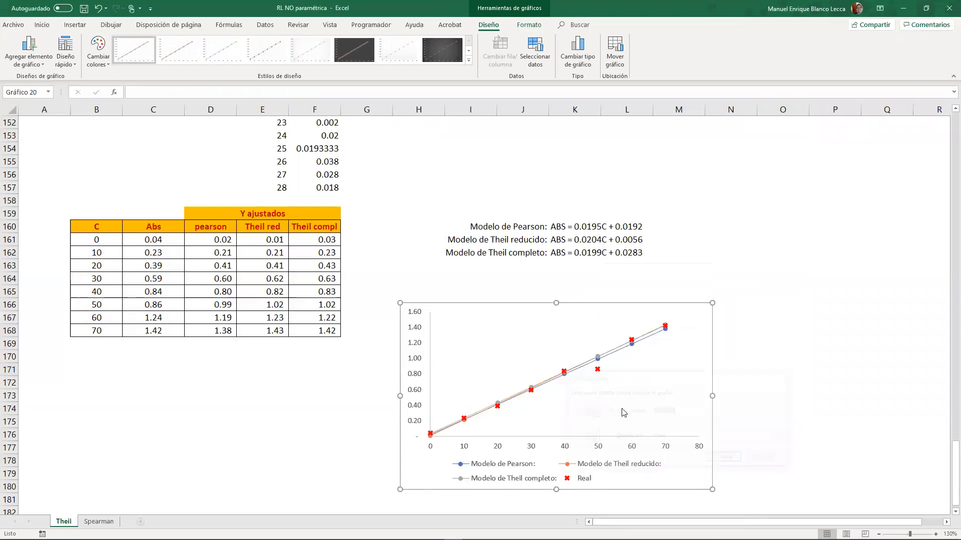
click(815, 334)
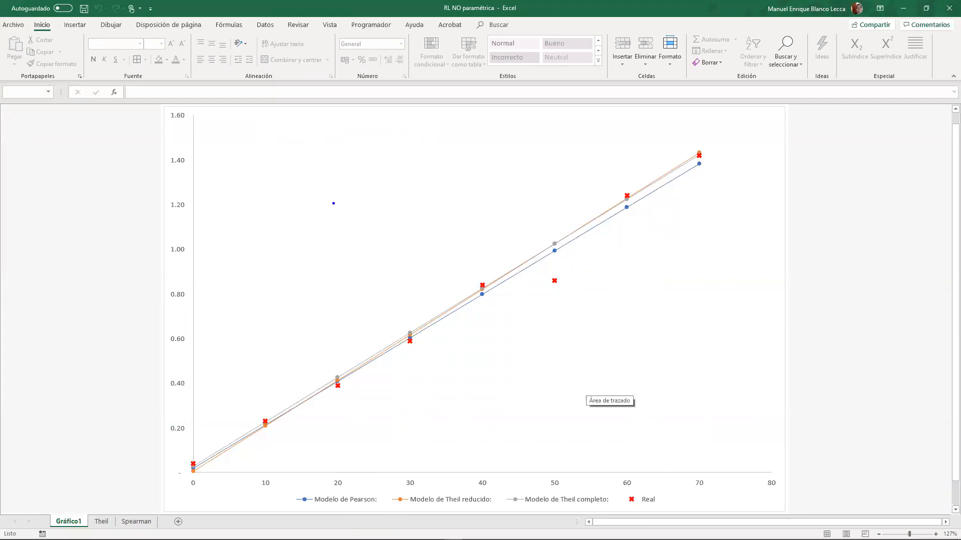
- Annotate the chart freehand in blue, with arrows towards the Real point at 50 and circles around the Real points at 20, 30, 40 and 50
drag(562, 227, 578, 251)
mouse_move(507, 247)
mouse_down()
mouse_move(554, 268)
mouse_move(542, 275)
mouse_up()
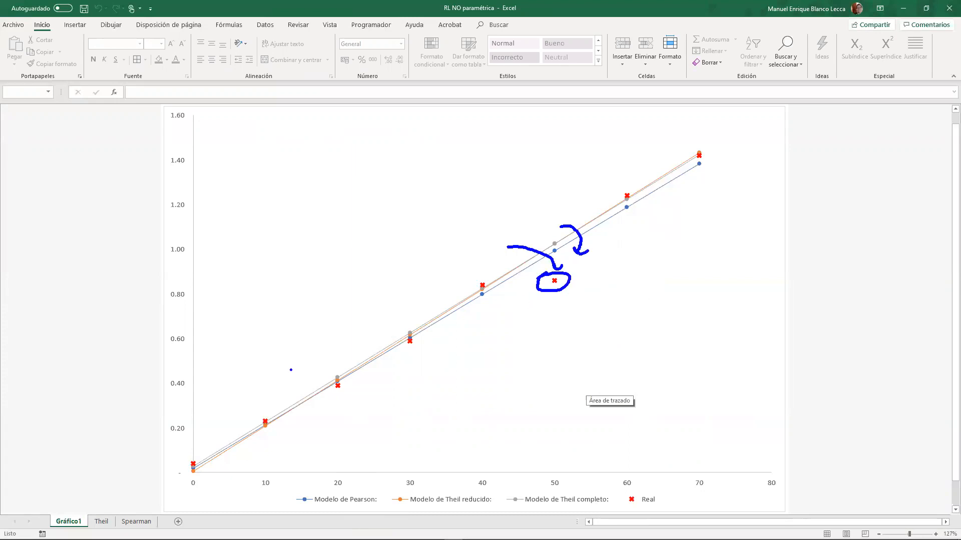
drag(331, 388, 335, 382)
drag(403, 336, 425, 347)
drag(466, 281, 485, 285)
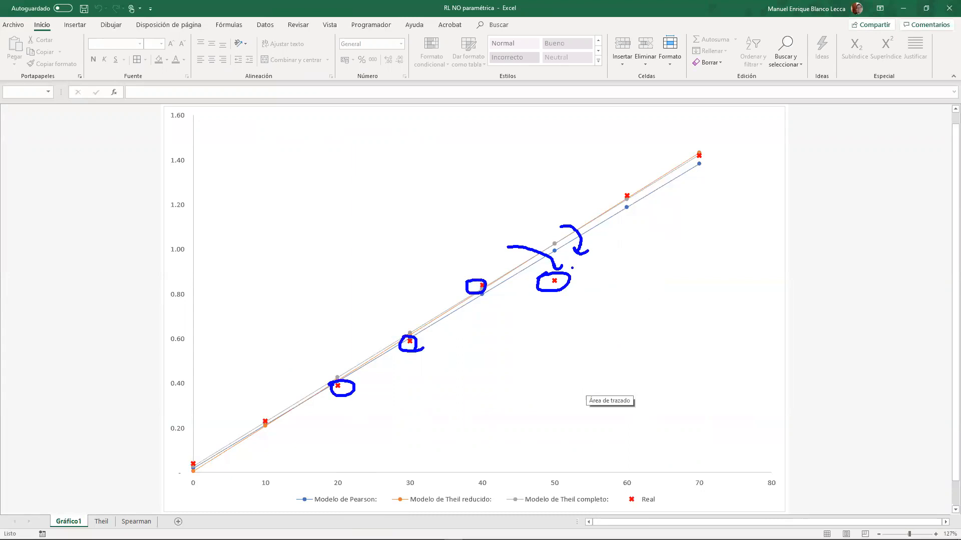
- Label the Real point at 50 with a handwritten, underlined "outlet" and an arrow leading to the point
mouse_move(568, 296)
mouse_down()
mouse_move(560, 309)
mouse_move(590, 321)
mouse_move(603, 315)
mouse_up()
drag(609, 314, 660, 314)
click(679, 320)
drag(662, 317, 698, 310)
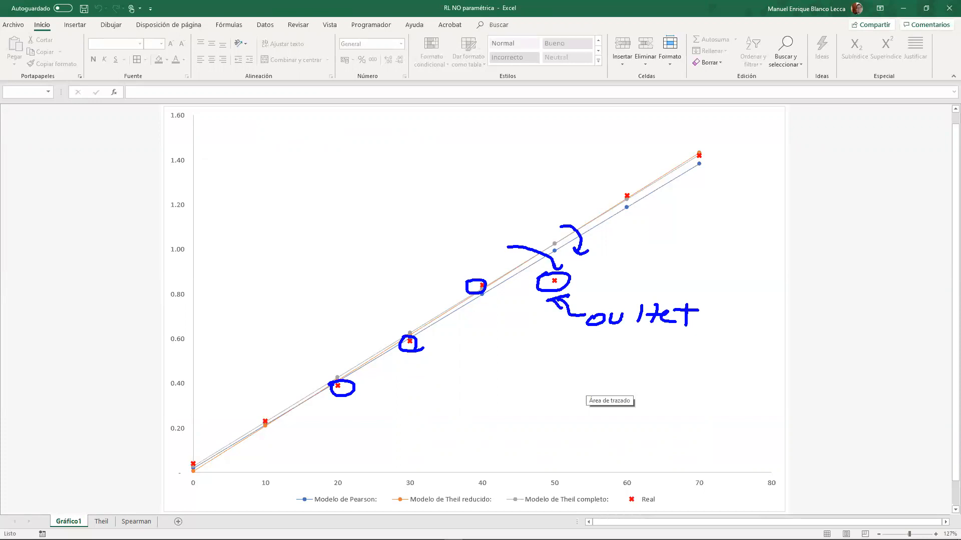
drag(642, 323, 657, 324)
drag(592, 335, 692, 337)
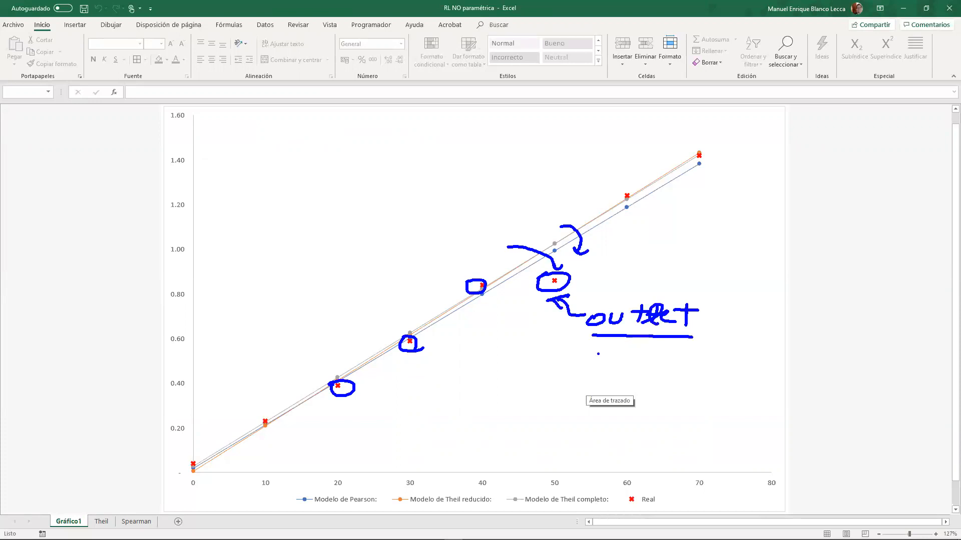
- Draw an arrow by the point at 60 and handwrite the data 1 to 5 with mean x̄ = 3, replacing the 5 with 10
drag(632, 196, 657, 212)
mouse_move(114, 180)
mouse_down()
mouse_move(129, 191)
mouse_move(110, 219)
mouse_move(142, 235)
mouse_move(127, 272)
mouse_up()
drag(126, 257, 149, 255)
drag(240, 158, 283, 175)
mouse_move(296, 163)
mouse_down()
mouse_move(306, 171)
mouse_move(294, 182)
mouse_up()
drag(120, 260, 159, 259)
drag(118, 308, 125, 319)
drag(129, 311, 127, 316)
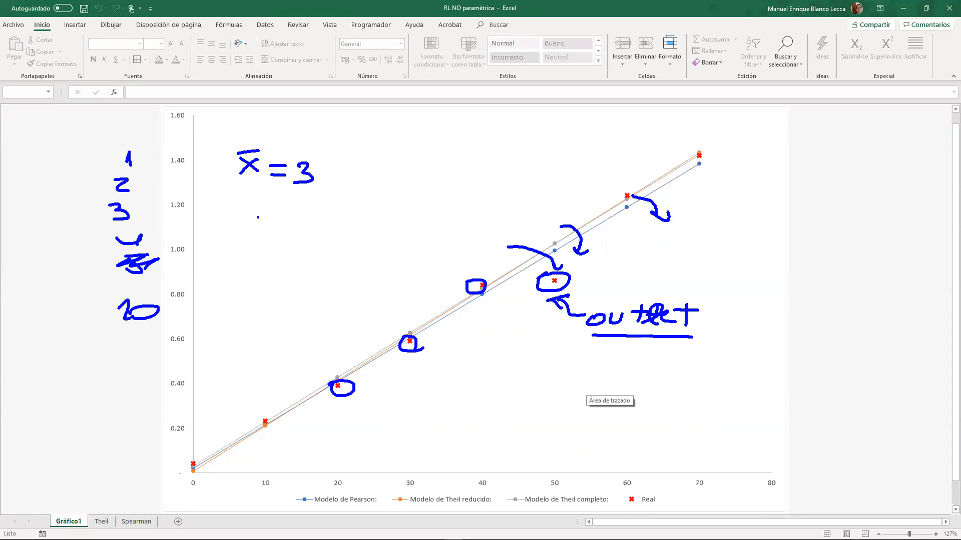
- Handwrite the new mean as x̄N = 4, circle the replacement value 10 and draw arrows towards it
mouse_move(235, 210)
mouse_down()
mouse_move(262, 208)
mouse_move(283, 226)
mouse_up()
drag(291, 221, 307, 221)
drag(288, 234, 347, 230)
drag(345, 221, 336, 242)
mouse_move(159, 213)
mouse_down()
mouse_move(177, 245)
mouse_move(161, 236)
mouse_move(208, 280)
mouse_up()
mouse_move(140, 286)
mouse_down()
mouse_move(155, 290)
mouse_move(80, 296)
mouse_up()
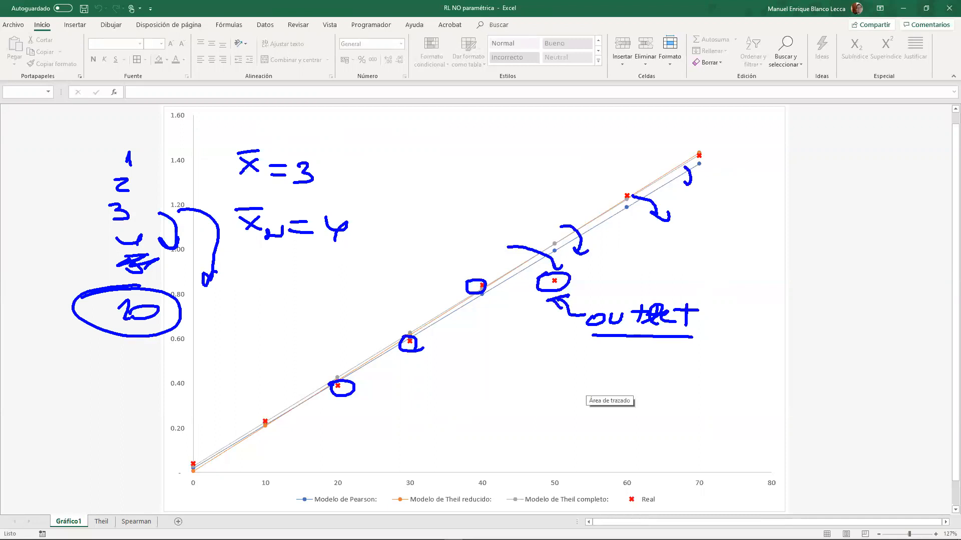
- Mark the model lines with arrows and circle the points at 70, and clear all freehand annotations
drag(606, 221, 623, 225)
drag(699, 151, 696, 143)
click(676, 170)
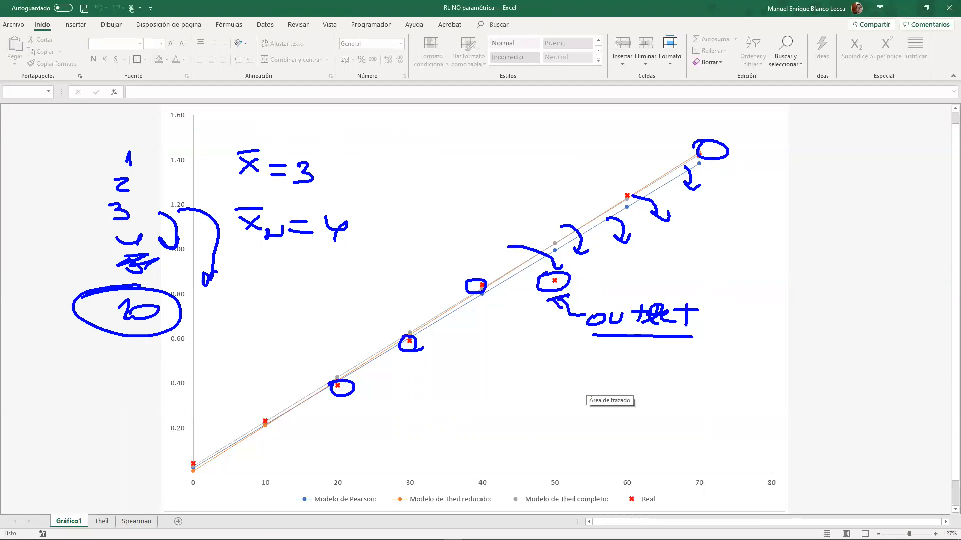
key(Escape)
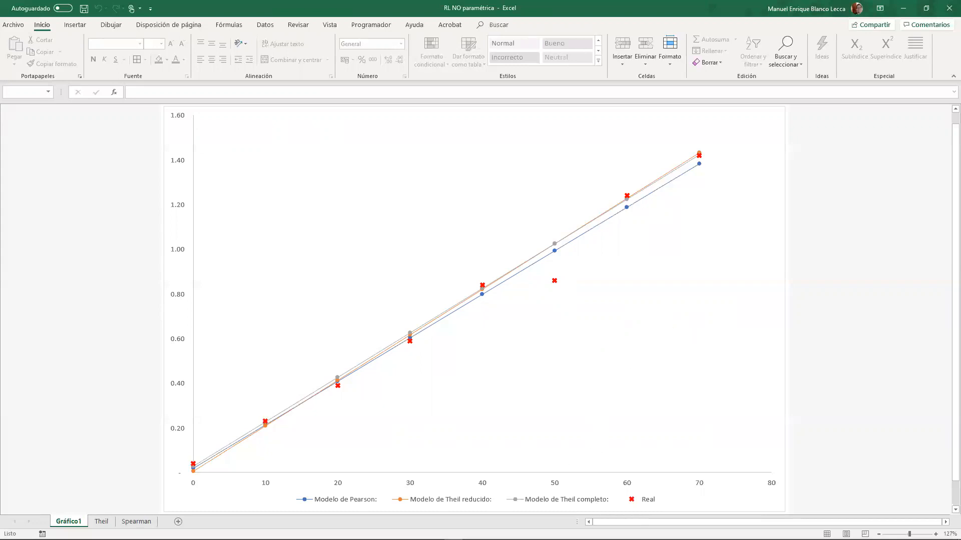
- Copy the C and Abs data table, headers included, from the Modelo de Theil "completo" section of the Theil sheet
click(101, 521)
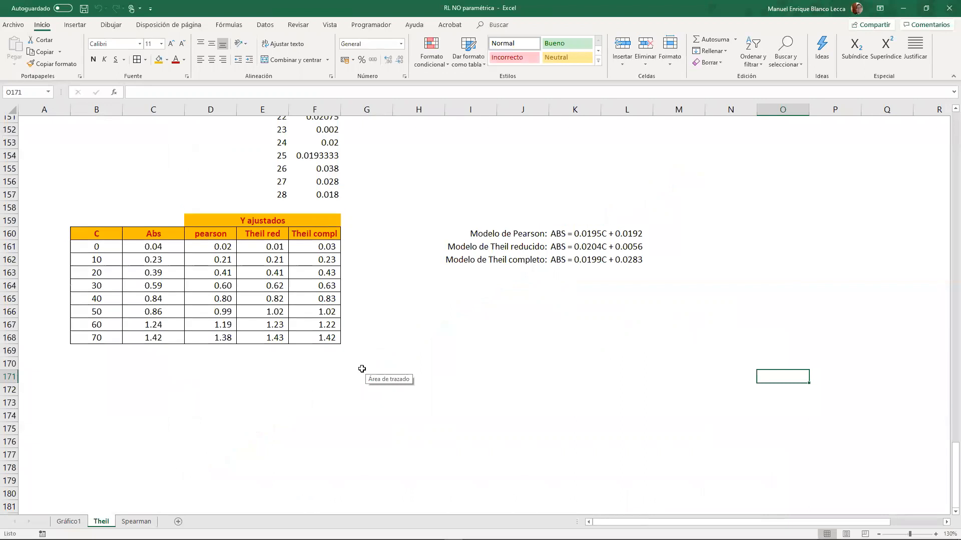
scroll(362, 369, up, 13)
scroll(353, 384, down, 4)
scroll(353, 384, down, 3)
scroll(351, 379, up, 3)
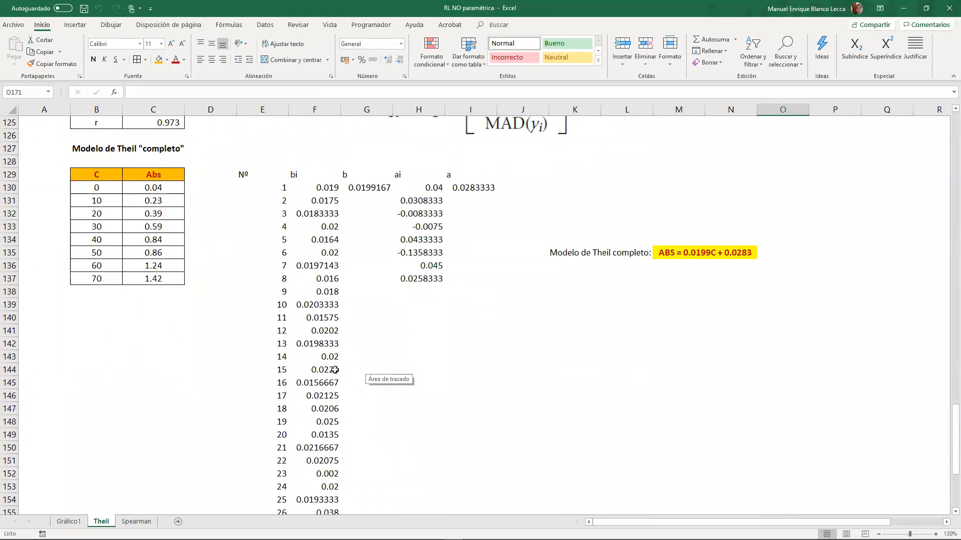
drag(123, 172, 165, 281)
key(ctrl+c)
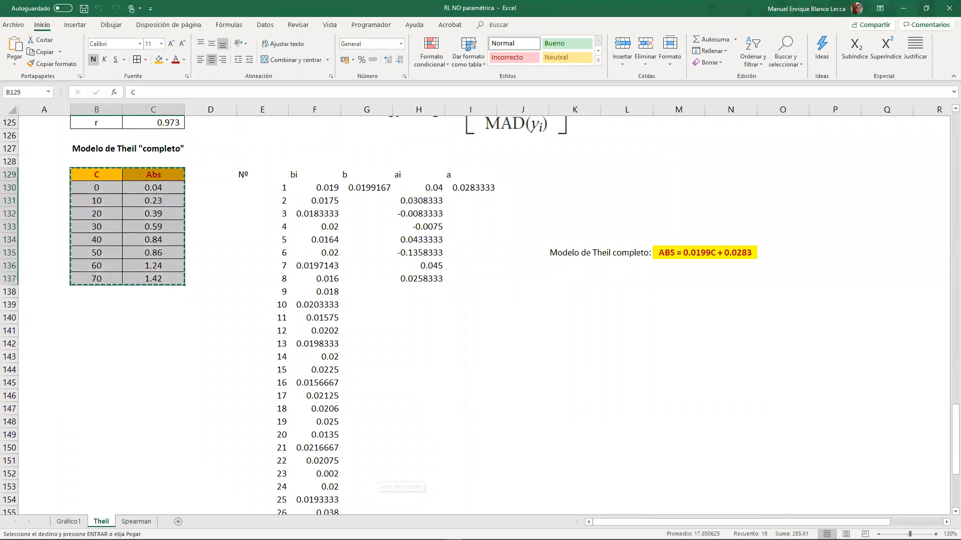
- Switch to Minitab, create a new worksheet and paste the C and Abs data into its first two columns
click(472, 533)
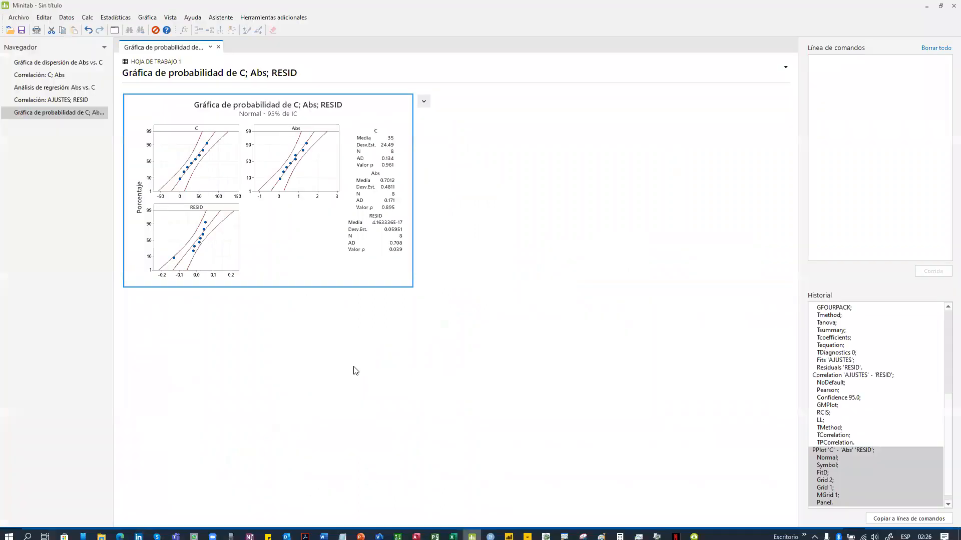
click(19, 17)
mouse_move(30, 29)
click(164, 39)
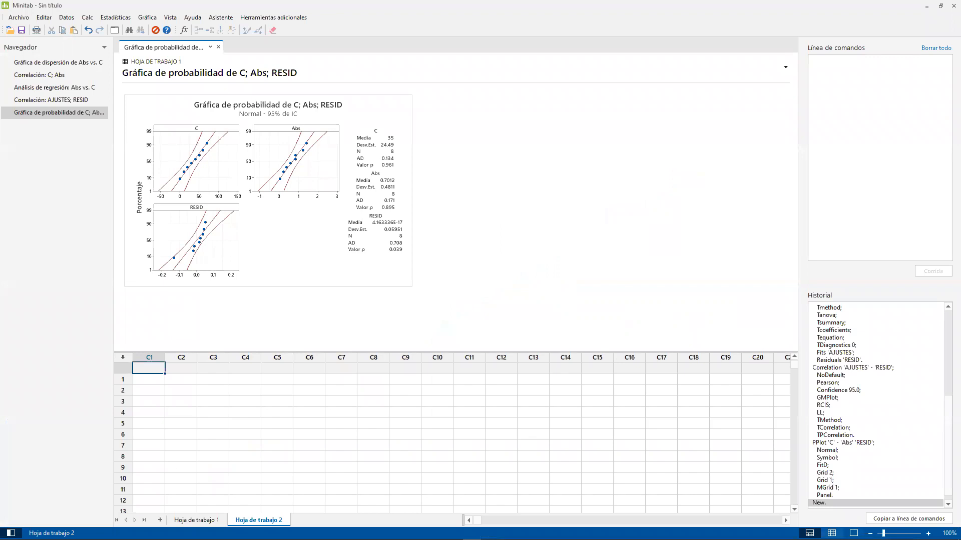
click(831, 533)
key(ctrl+v)
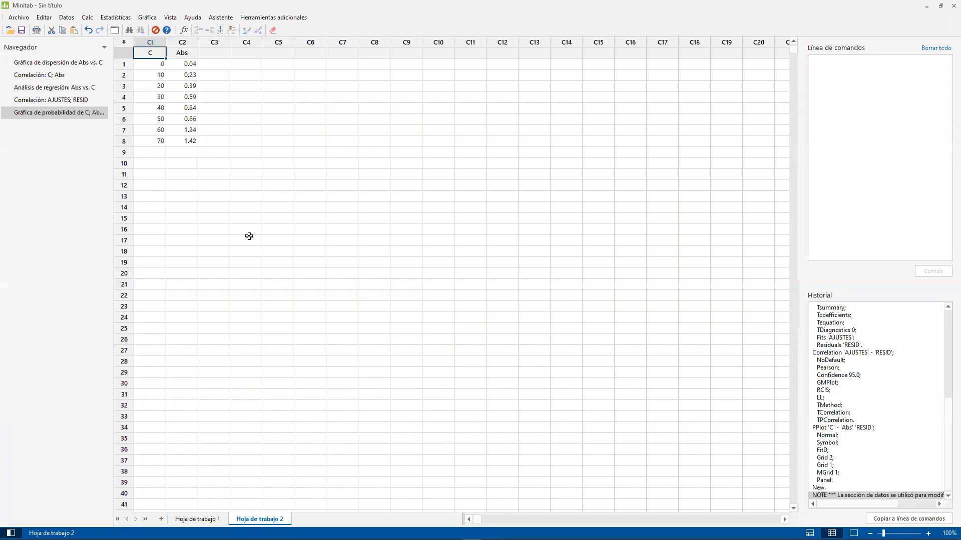
- Set up a correlation analysis with C and Abs as the variables, replacing the previous selection
click(191, 186)
click(183, 123)
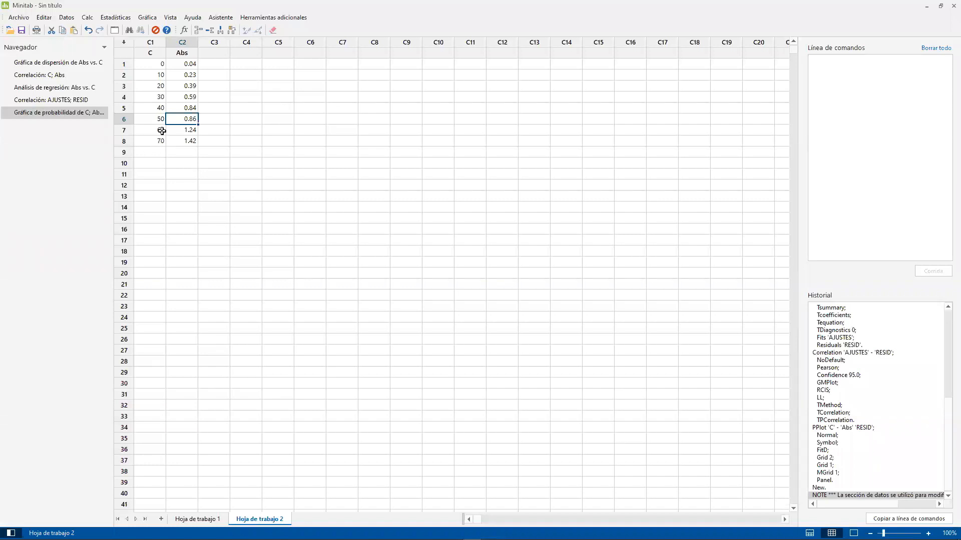
click(115, 17)
mouse_move(118, 34)
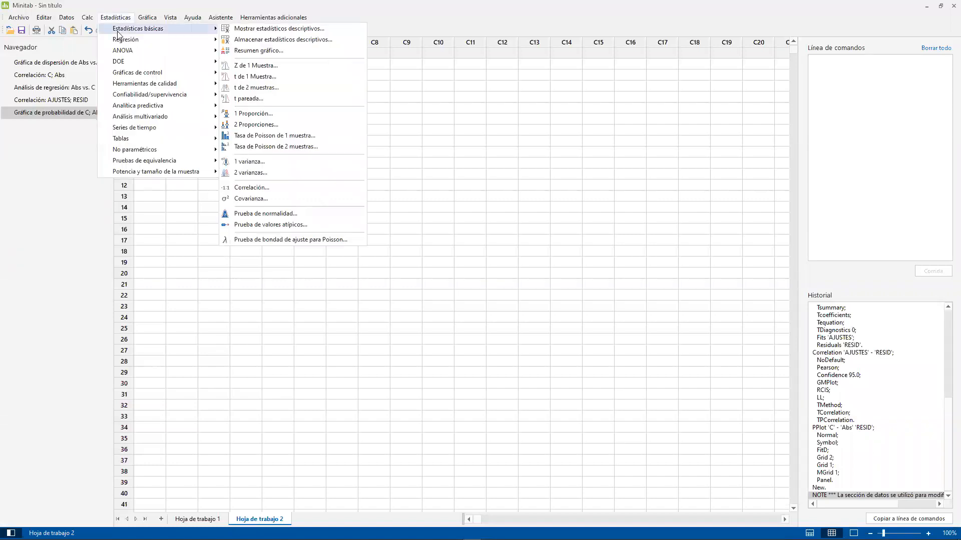
click(284, 190)
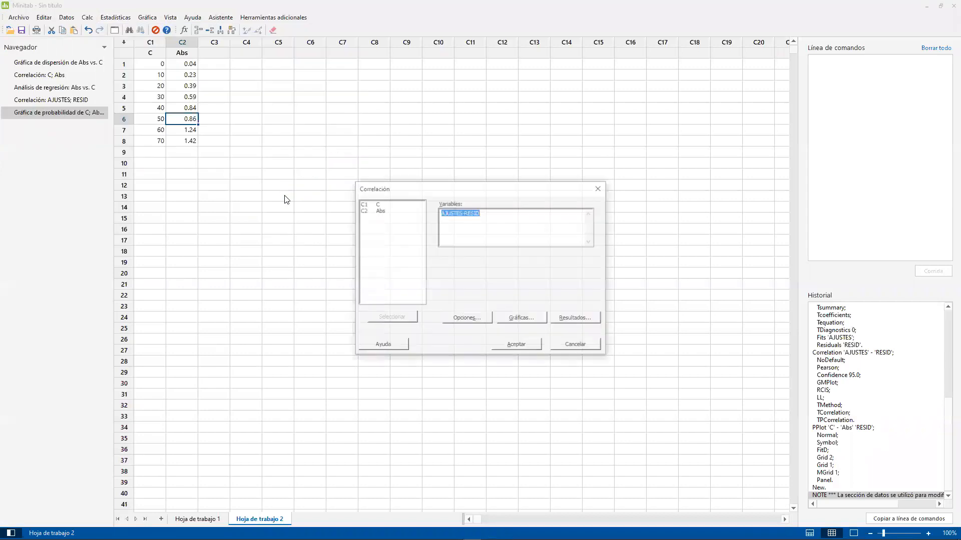
click(483, 321)
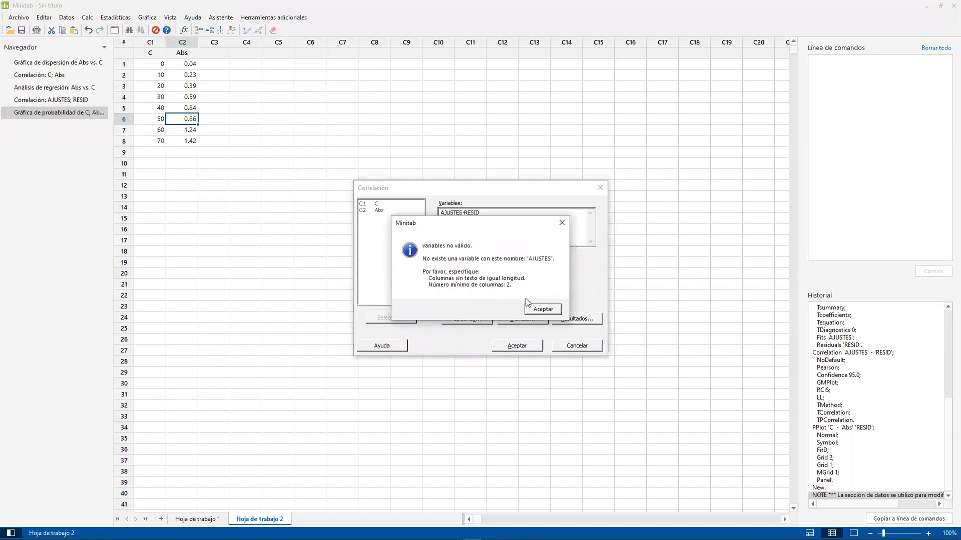
click(535, 310)
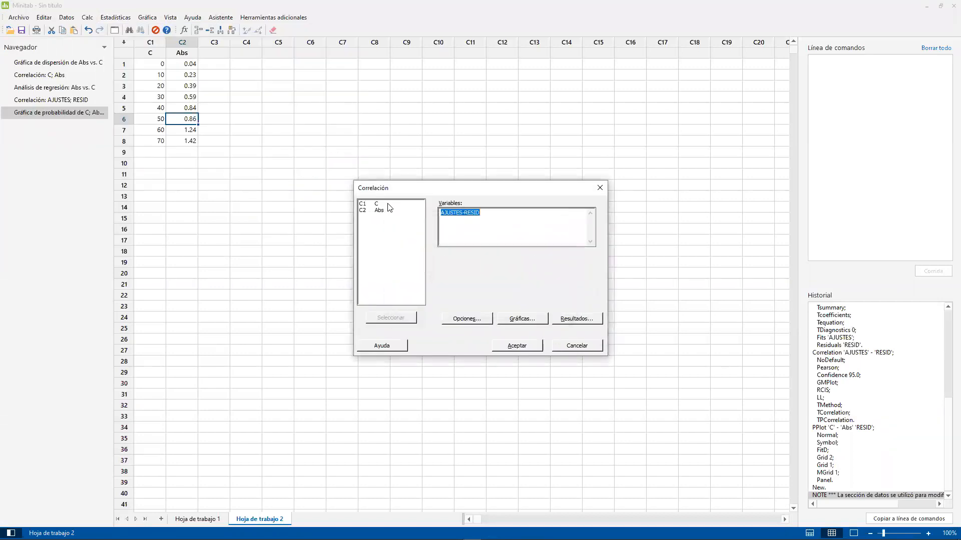
drag(390, 207, 391, 211)
click(391, 318)
- Choose Spearman as the correlation method and run the analysis
click(466, 319)
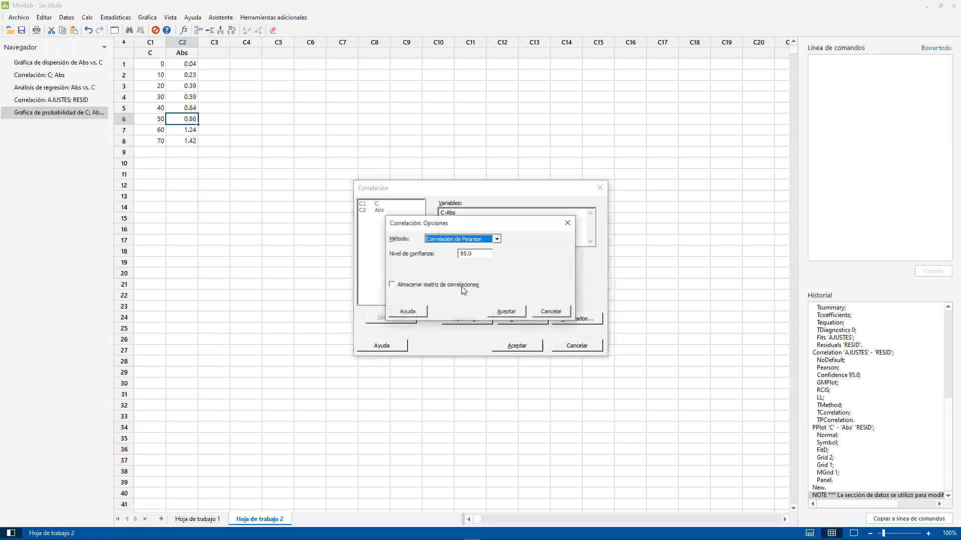
click(458, 240)
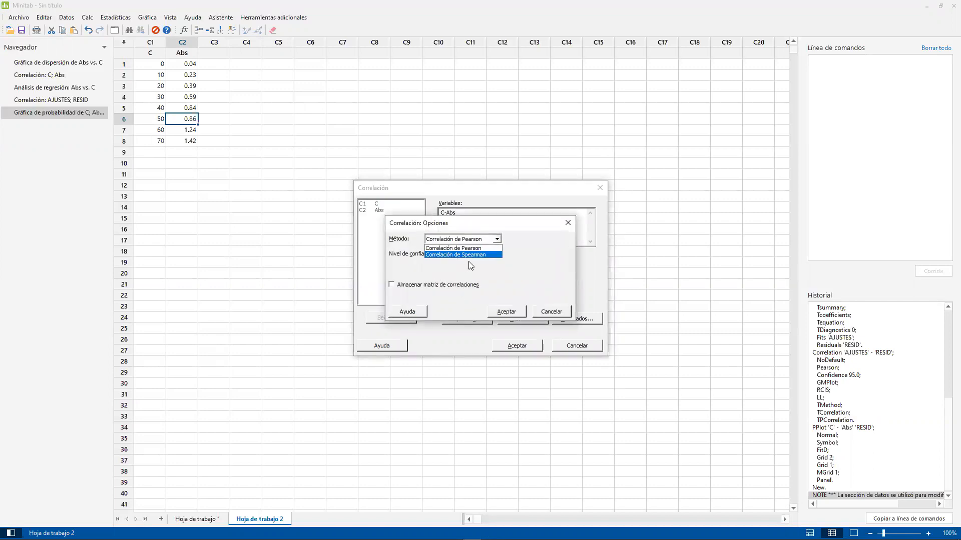
click(469, 255)
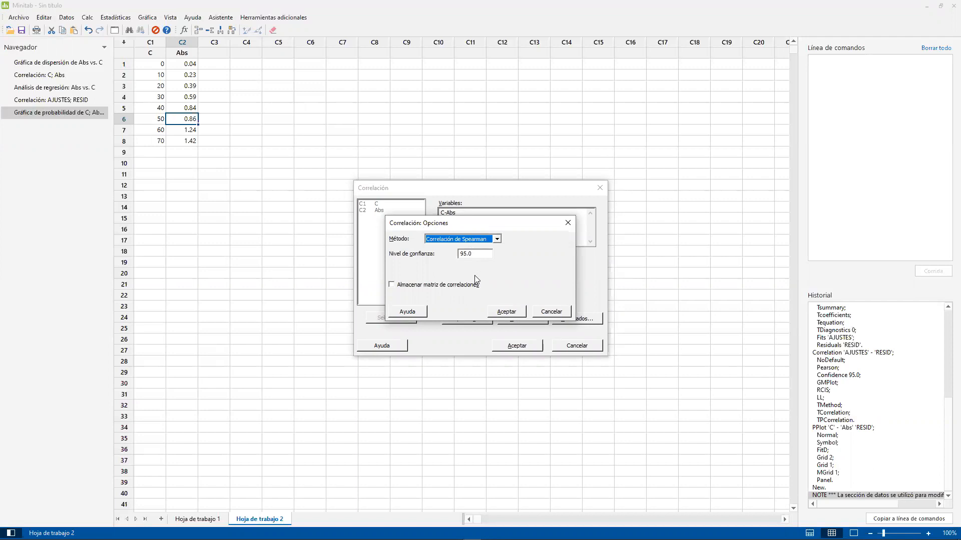
click(506, 311)
click(526, 347)
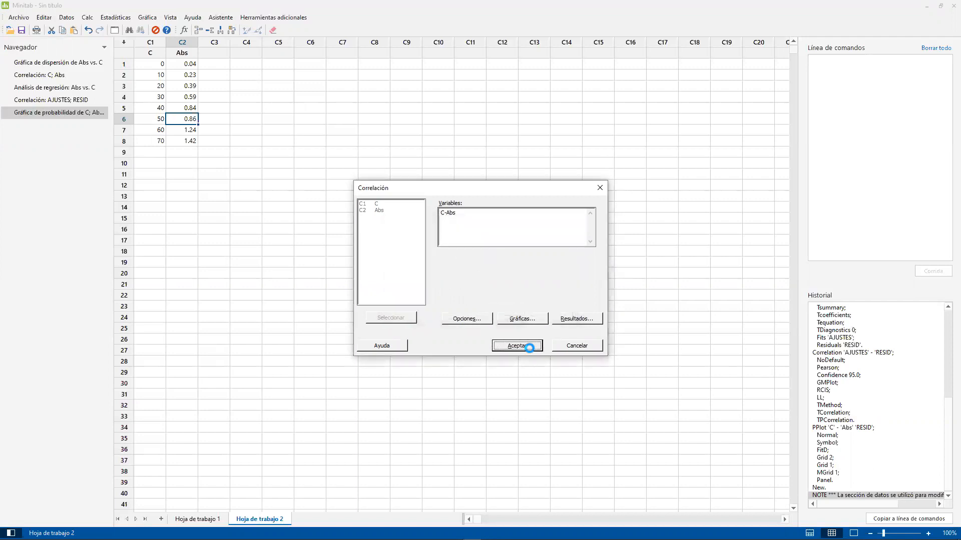
- Examine the Spearman correlation results and the matrix plot of C and Abs
scroll(339, 289, down, 3)
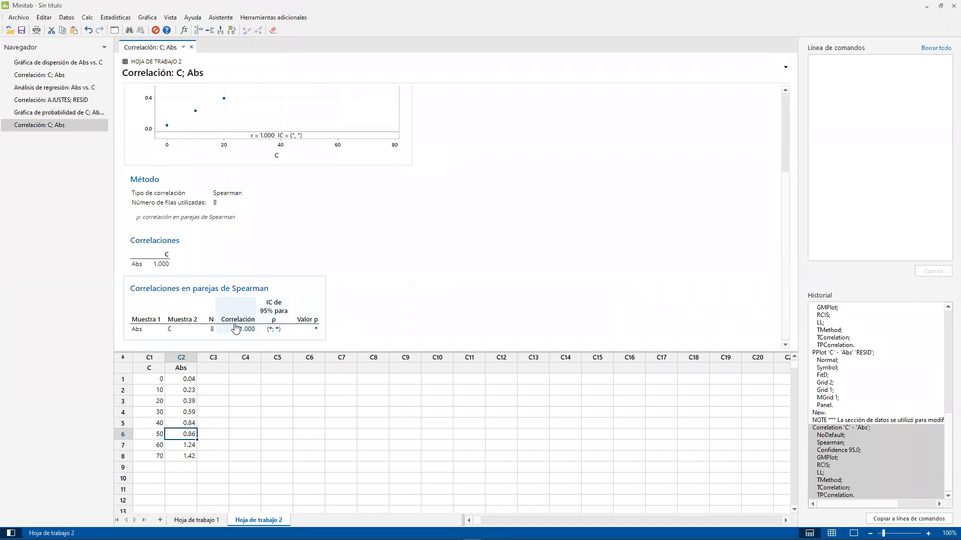
scroll(210, 253, up, 3)
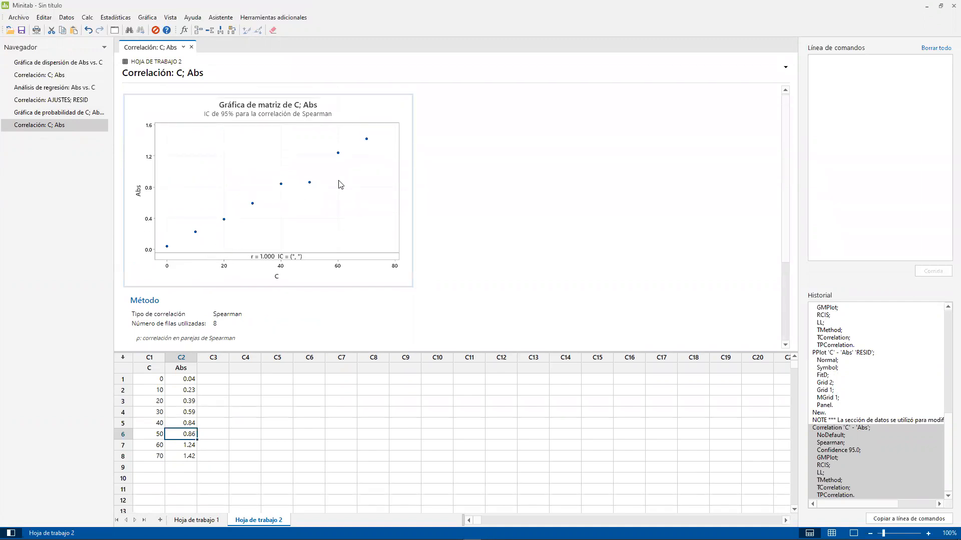
scroll(270, 300, down, 3)
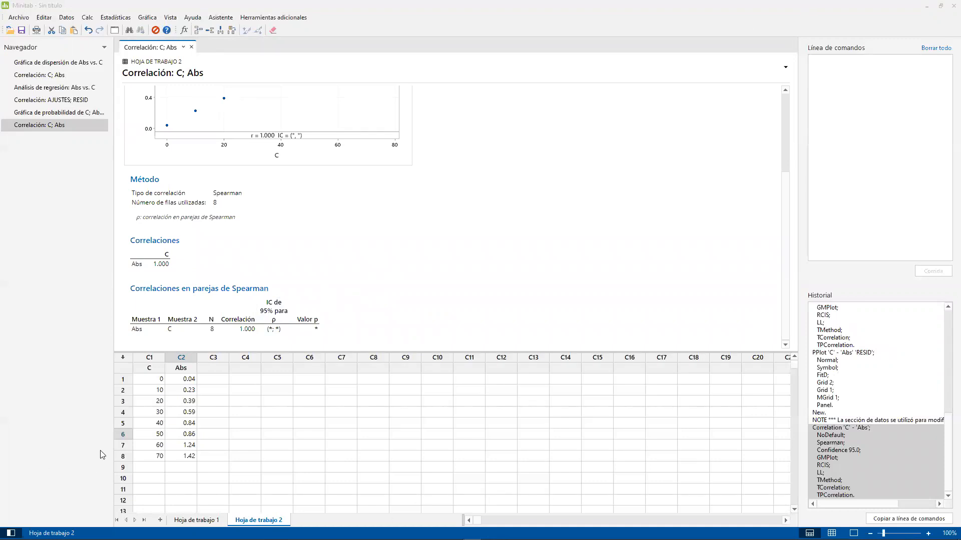
- Switch to Excel to check the Co coefficient and its formula on the Theil sheet, and return to Minitab
key(alt+Tab)
scroll(181, 336, up, 12)
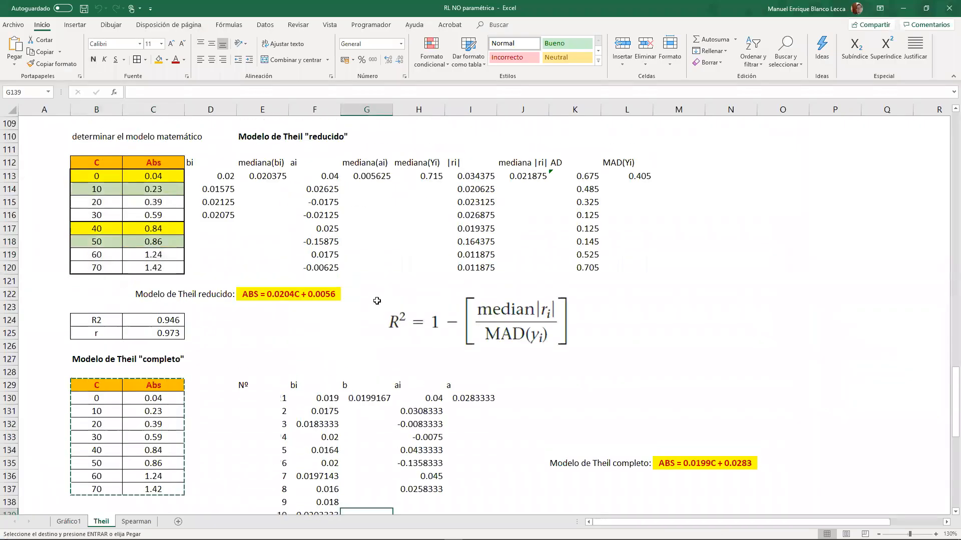
scroll(181, 300, up, 2)
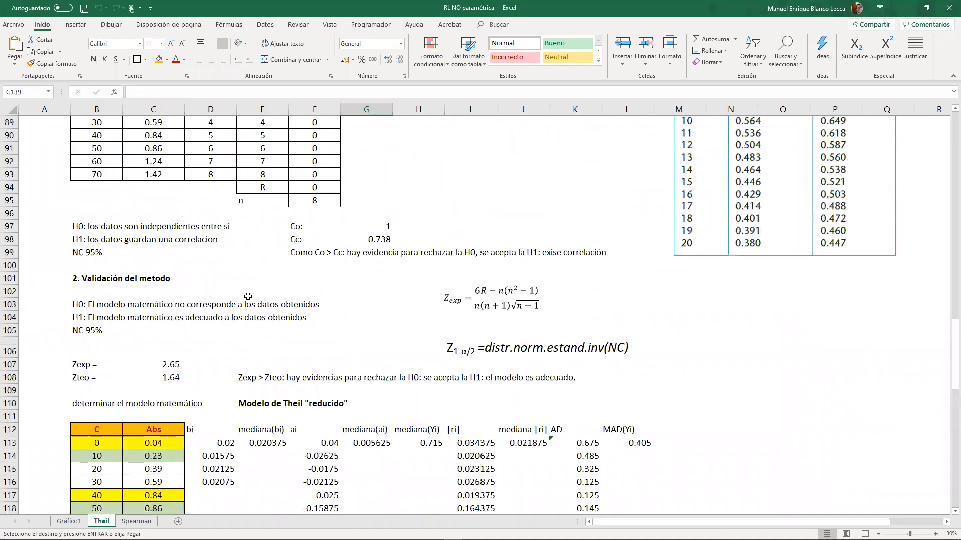
click(381, 222)
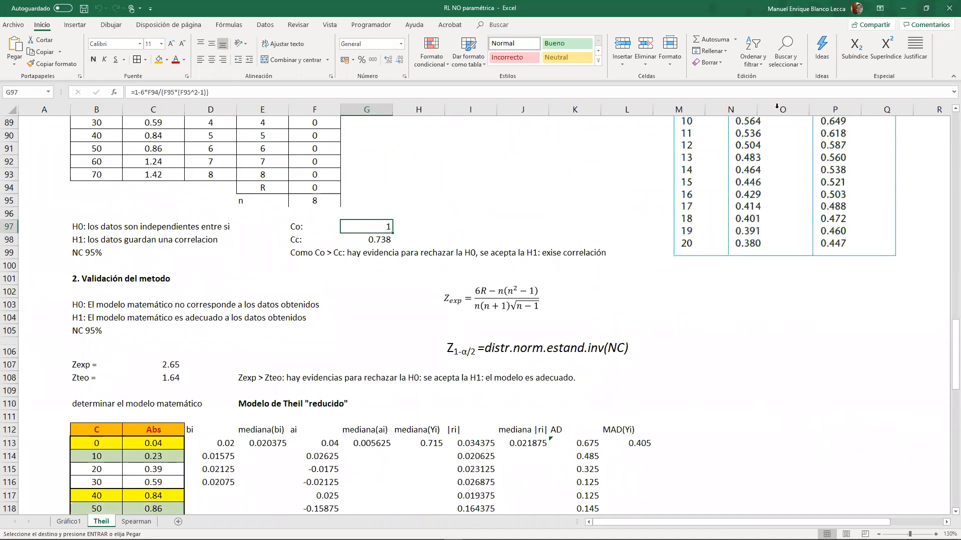
click(905, 9)
click(183, 445)
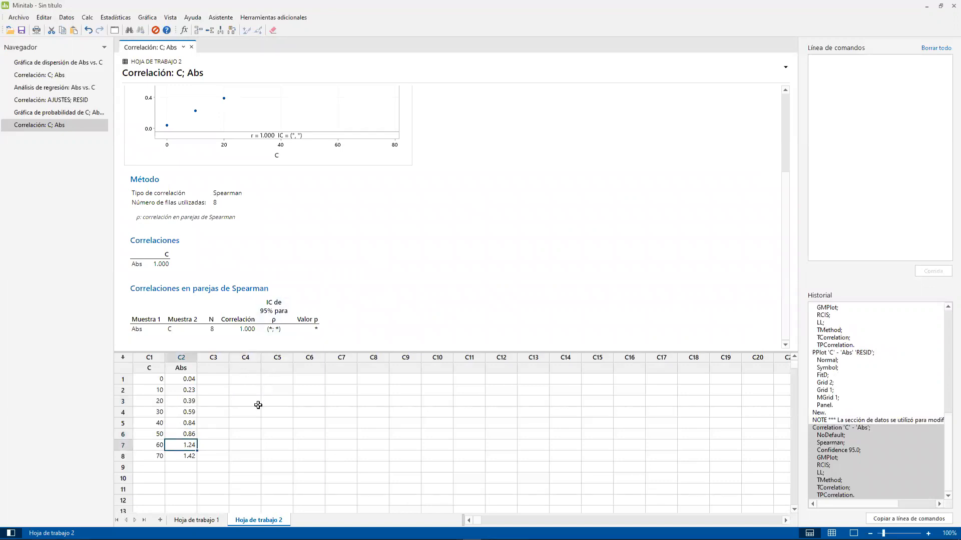
- Rename the first worksheet, Hoja de trabajo 1, as "Pearson"
scroll(350, 421, down, 3)
scroll(444, 404, up, 3)
double_click(207, 519)
text(P)
text(earson)
key(Return)
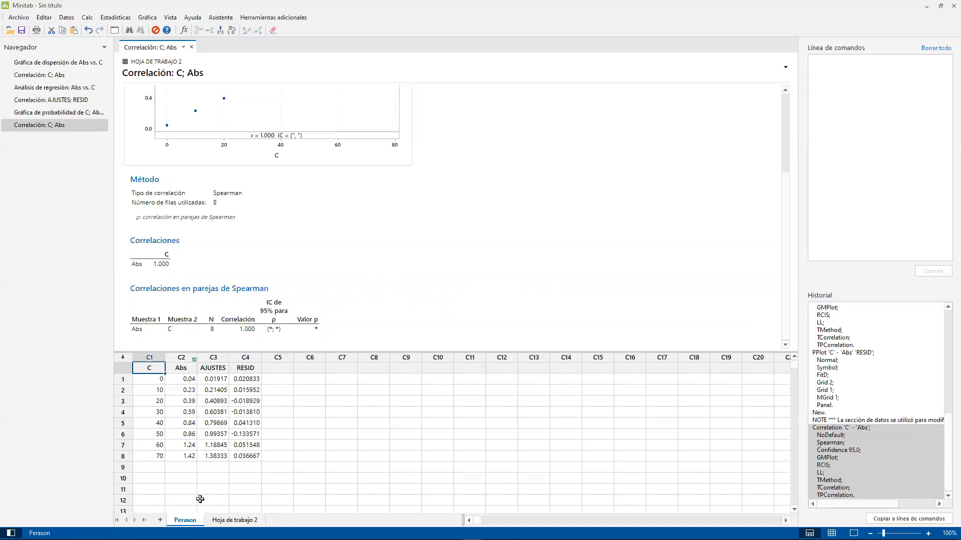
double_click(189, 521)
text(Perason)
key(Return)
double_click(188, 522)
text(P)
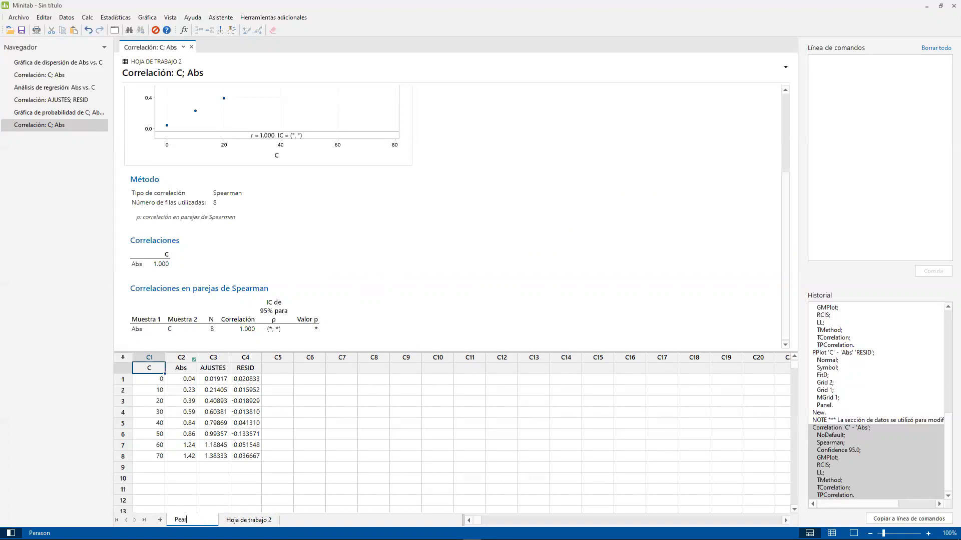
key(Return)
- Rename the second worksheet, Hoja de trabajo 2, as "Spearman"
double_click(224, 521)
text(Se)
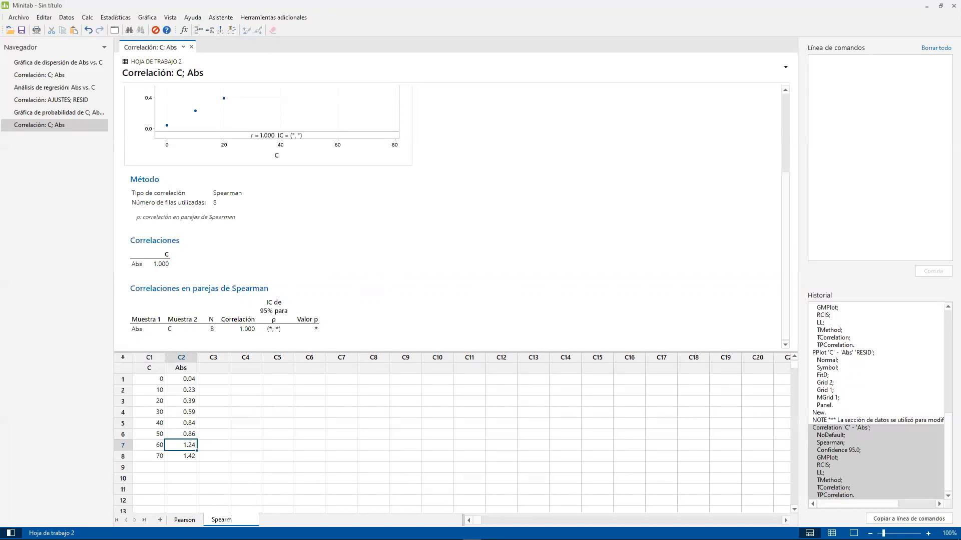
key(Return)
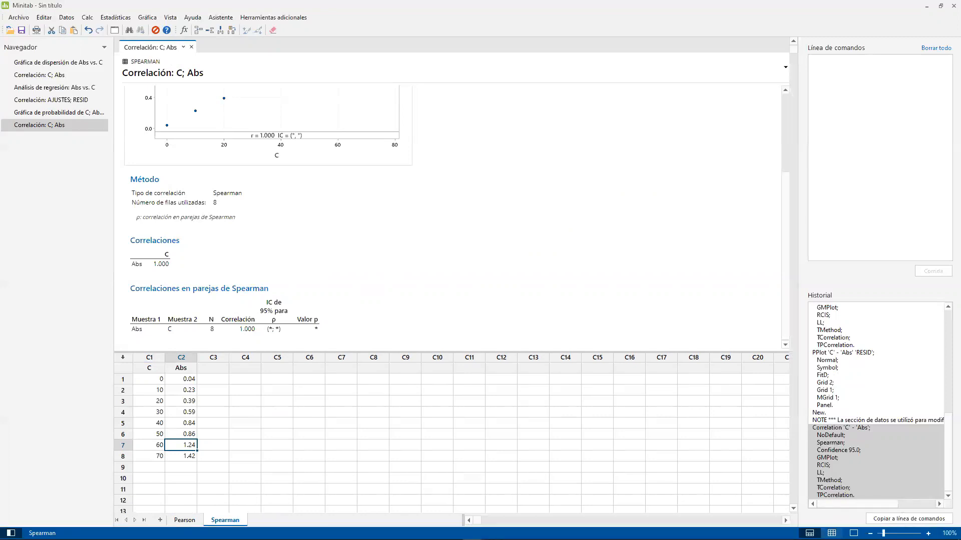
- Show only the Spearman worksheet's data and dock the Minitab window to the right half of the desktop
click(832, 533)
click(178, 91)
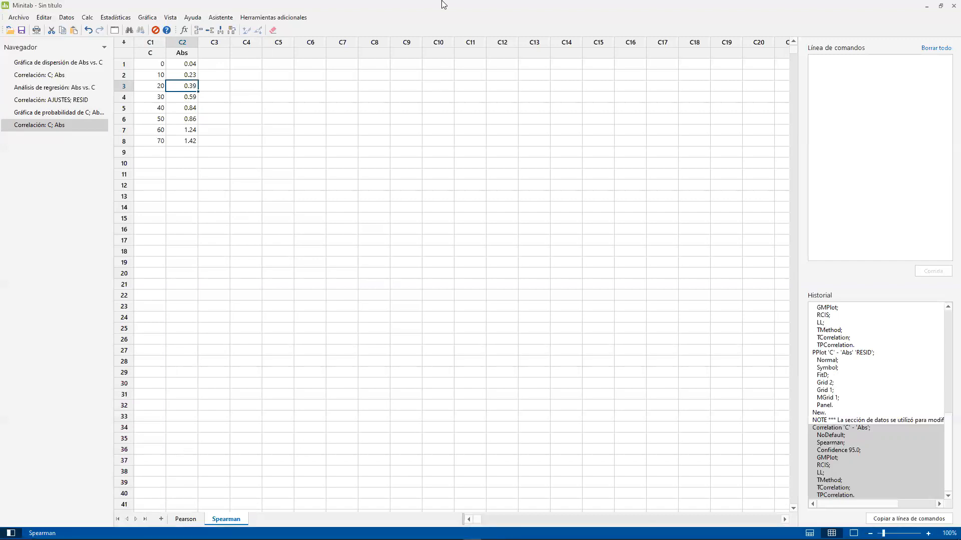
key(super+Right)
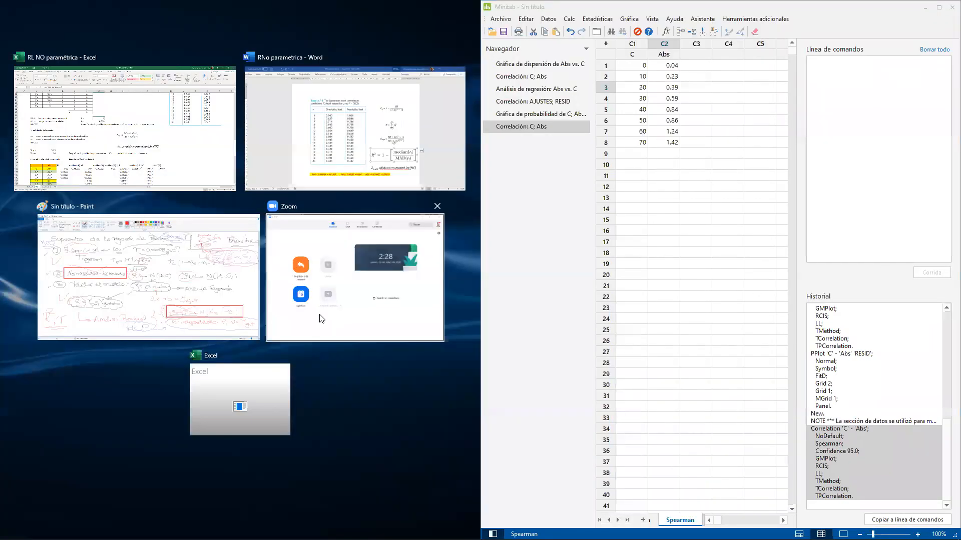
key(Escape)
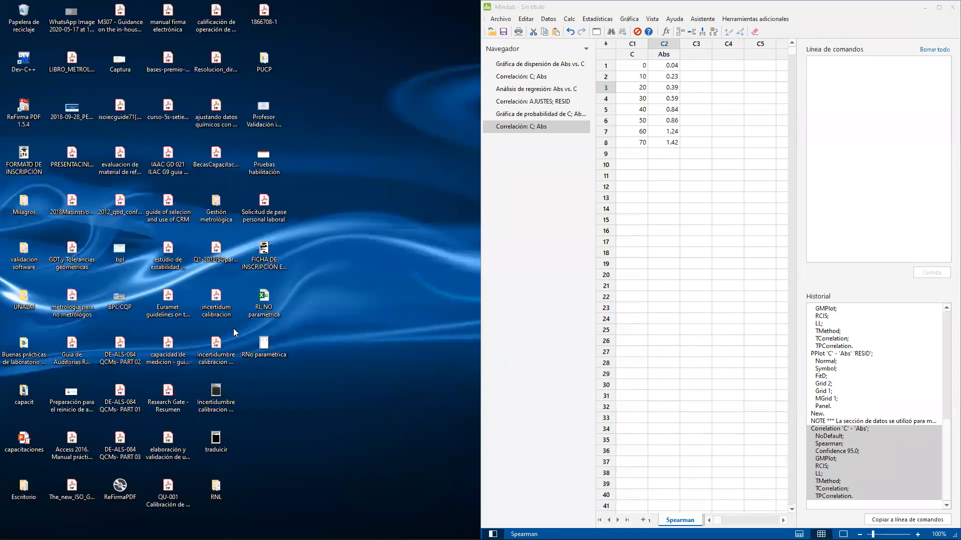
- Place the RL NO paramétrica Excel workbook beside Minitab, filling the other half of the desktop
drag(611, 7, 619, 7)
key(super+Right)
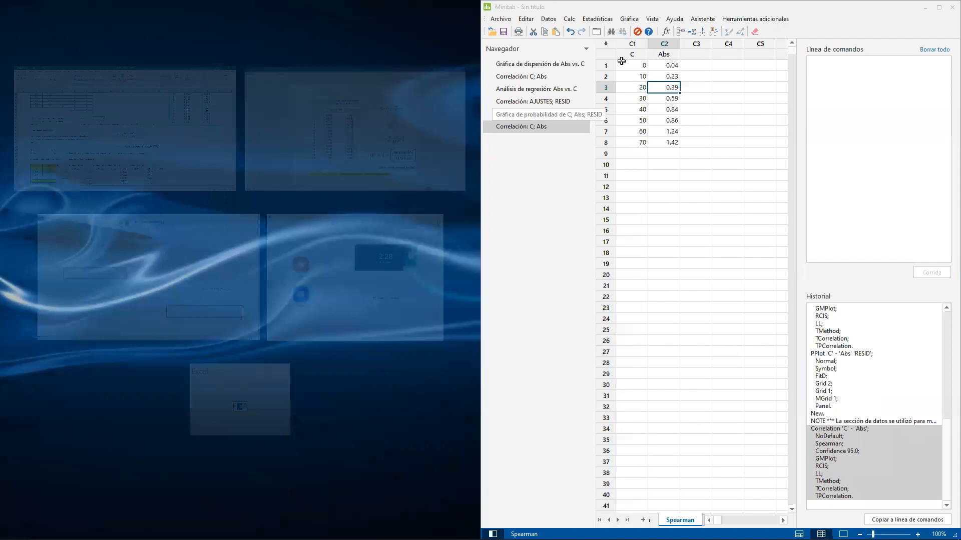
click(168, 152)
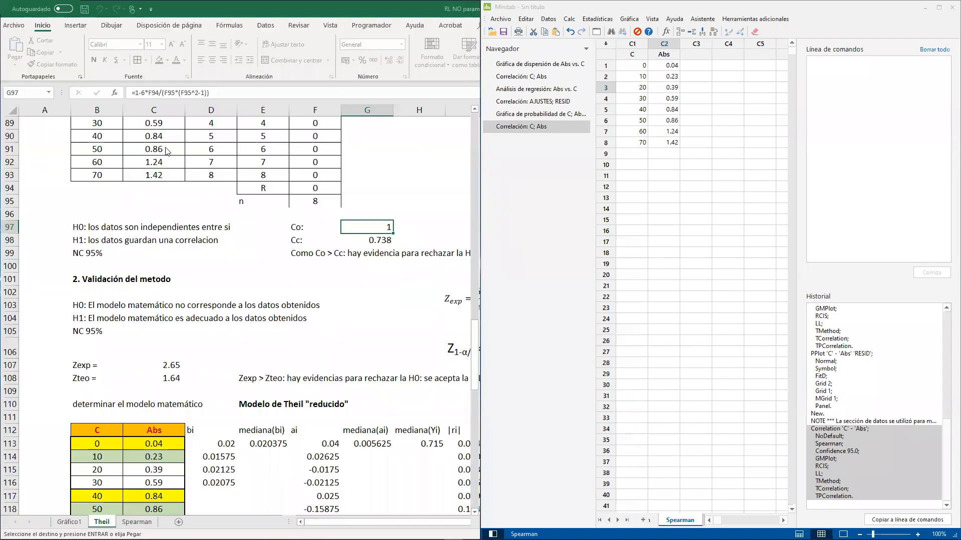
- Examine the bi slopes of the complete Theil model on the Theil sheet
scroll(328, 366, down, 4)
scroll(328, 366, down, 7)
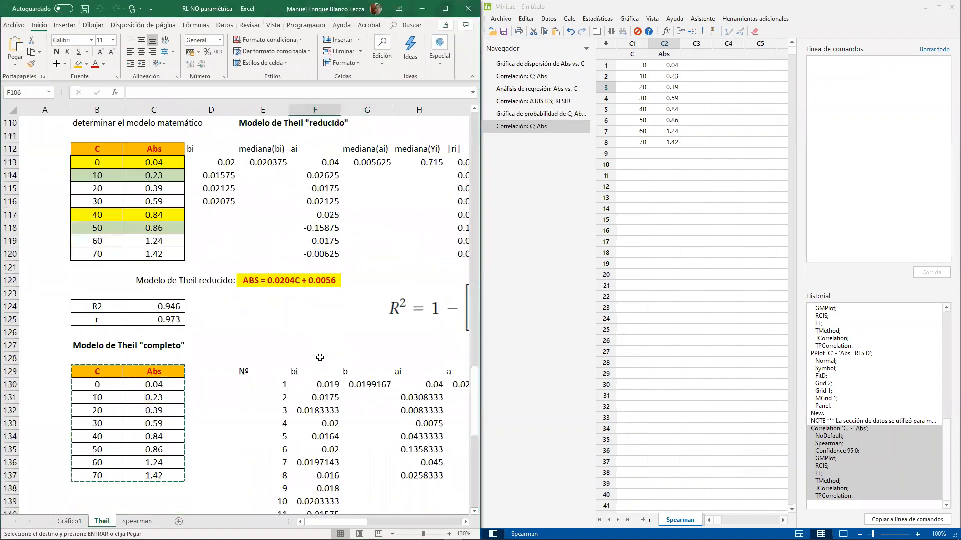
drag(316, 229, 316, 457)
scroll(322, 434, down, 7)
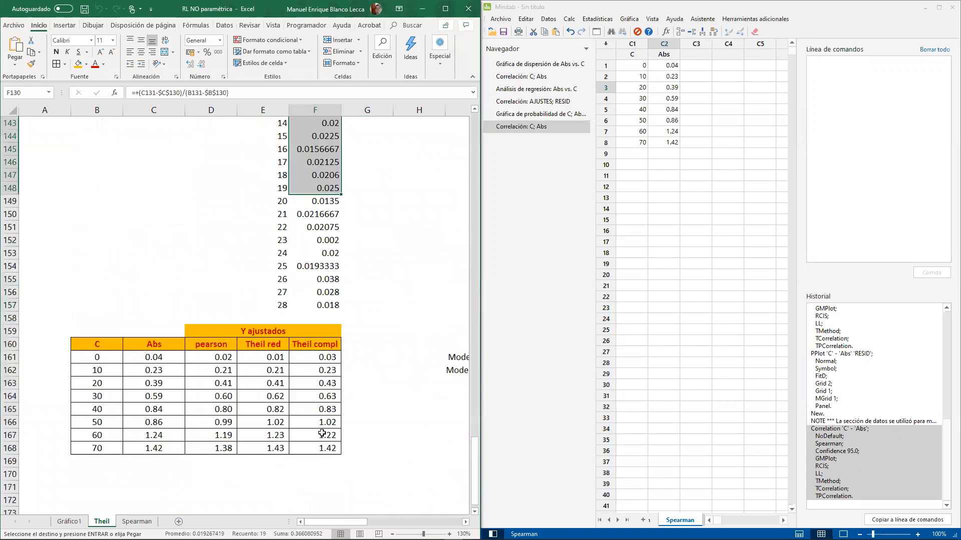
scroll(322, 432, up, 4)
click(319, 424)
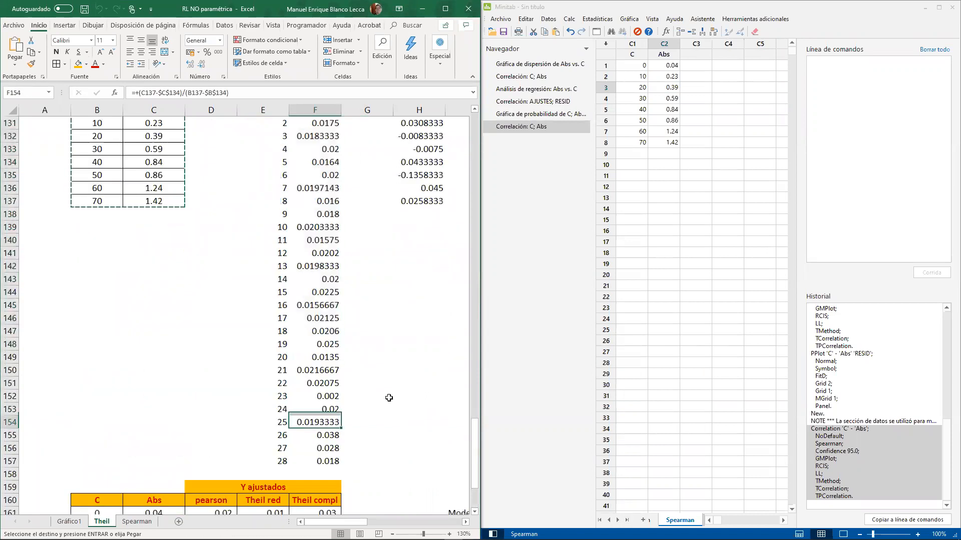
- Compute the nonparametric pairwise slopes in Minitab with Abs as Y and C as X, storing them in C3
click(687, 121)
click(598, 19)
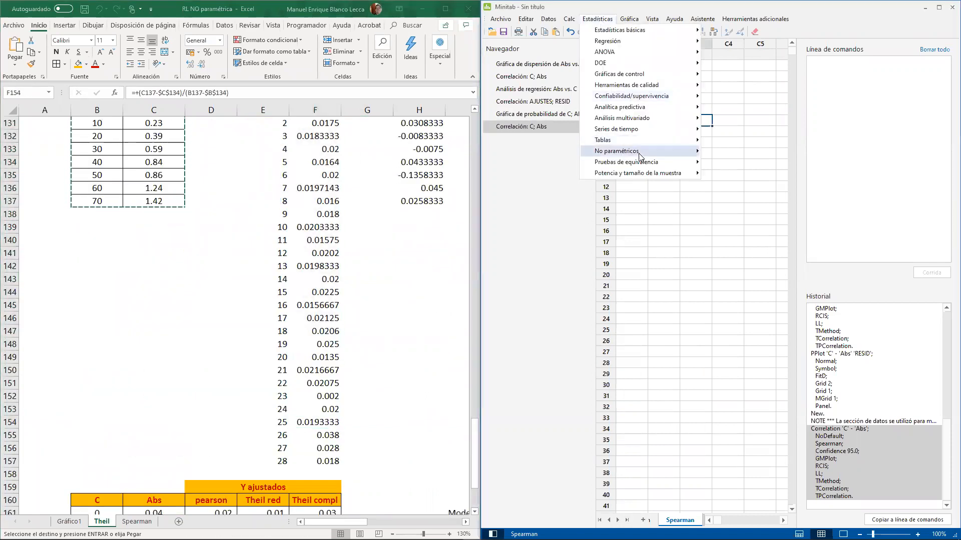
mouse_move(641, 152)
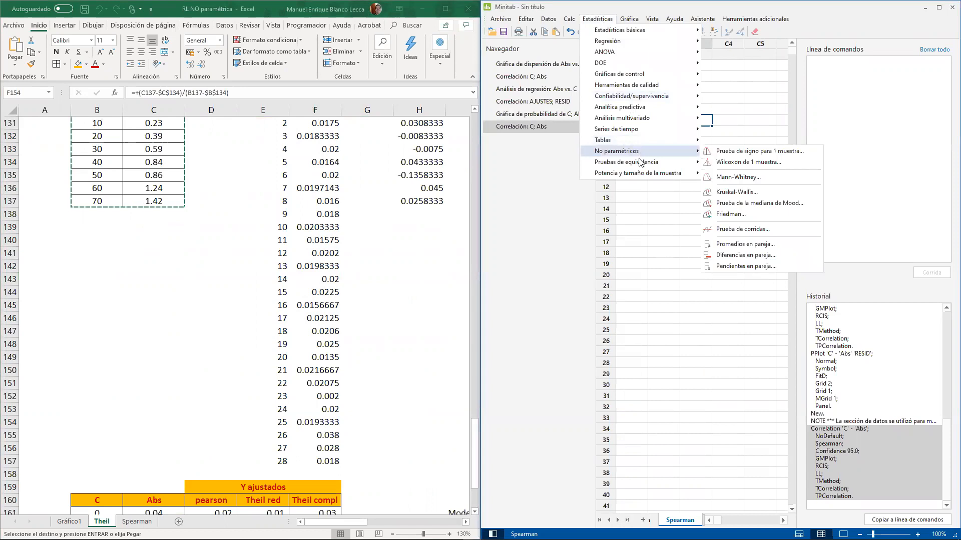
click(773, 270)
double_click(655, 229)
double_click(659, 222)
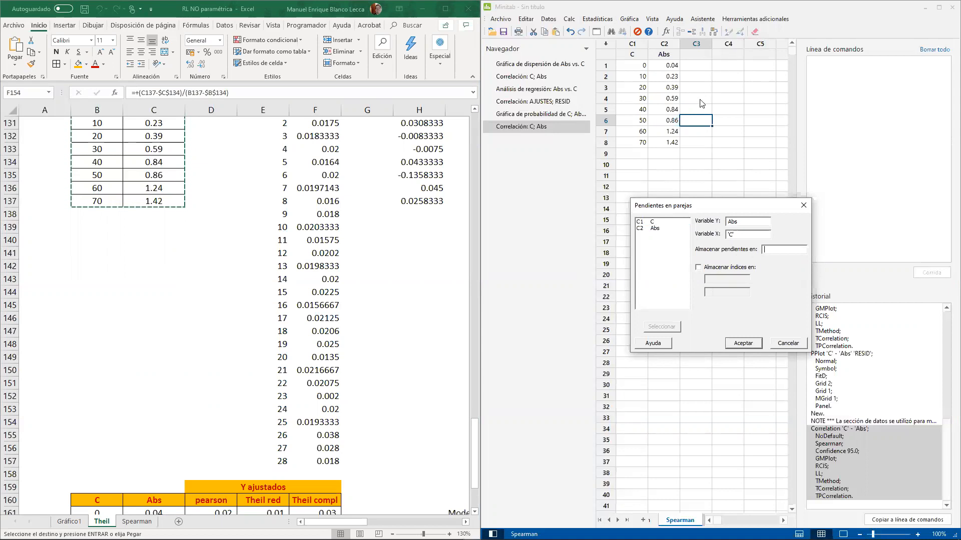
text(C333333333)
key(BackSpace)
key(BackSpace)
key(BackSpace)
key(BackSpace)
key(BackSpace)
key(BackSpace)
key(BackSpace)
key(BackSpace)
key(BackSpace)
text(C2)
key(BackSpace)
text(3)
click(756, 347)
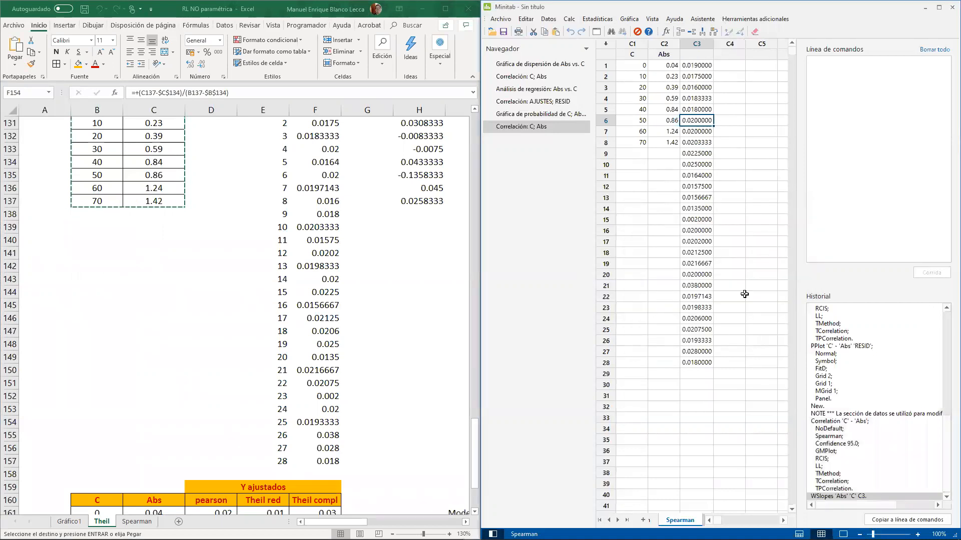
- Name column C3 of the Spearman worksheet "bi"
click(697, 54)
text(bi)
key(Return)
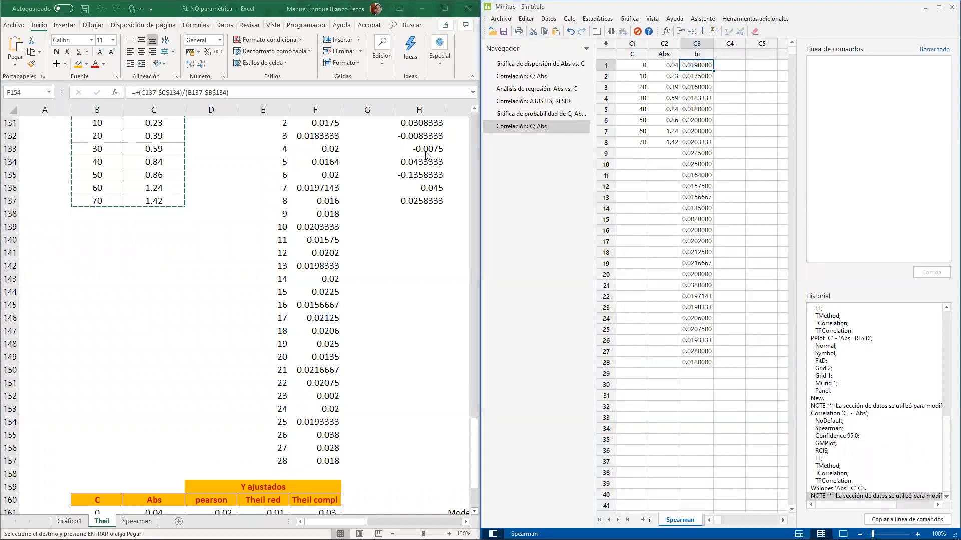
- Compare the bi slopes in Excel, from F130 to F157, with those in Minitab's bi column
scroll(324, 184, up, 2)
click(315, 188)
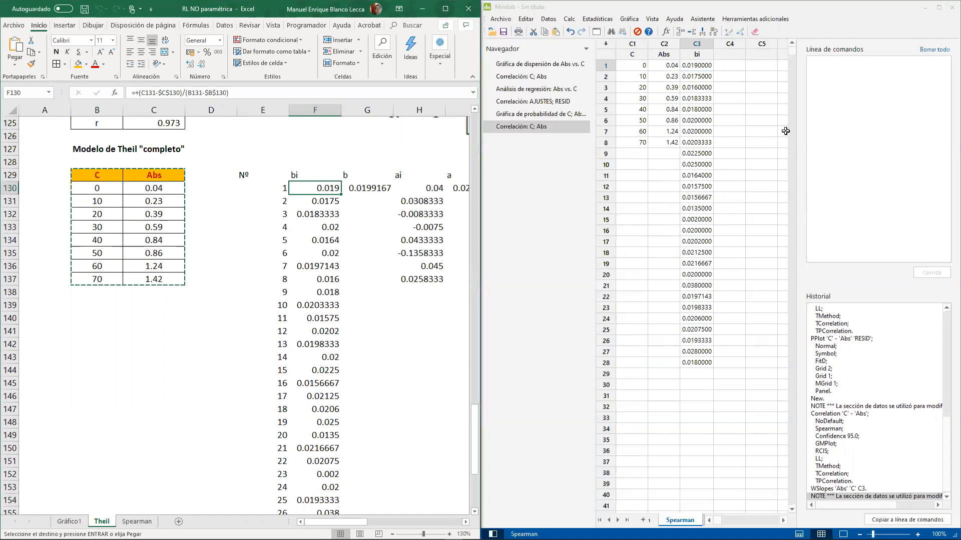
click(709, 85)
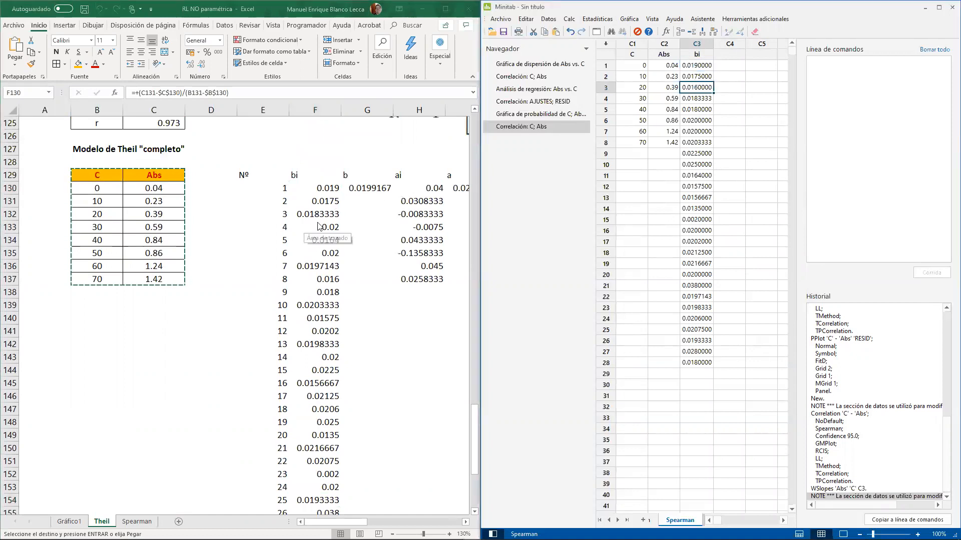
scroll(323, 251, down, 4)
click(330, 383)
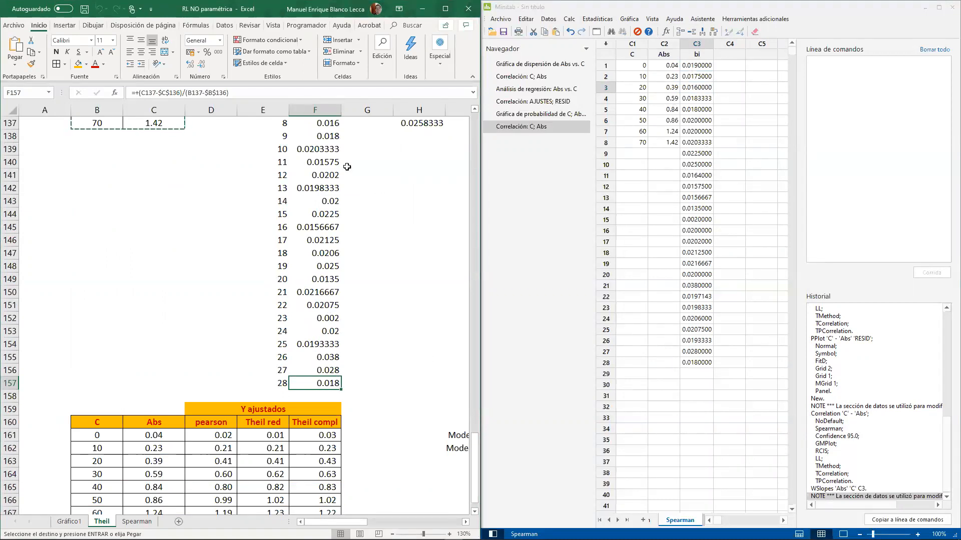
scroll(323, 179, up, 1)
scroll(323, 179, up, 2)
drag(328, 150, 334, 487)
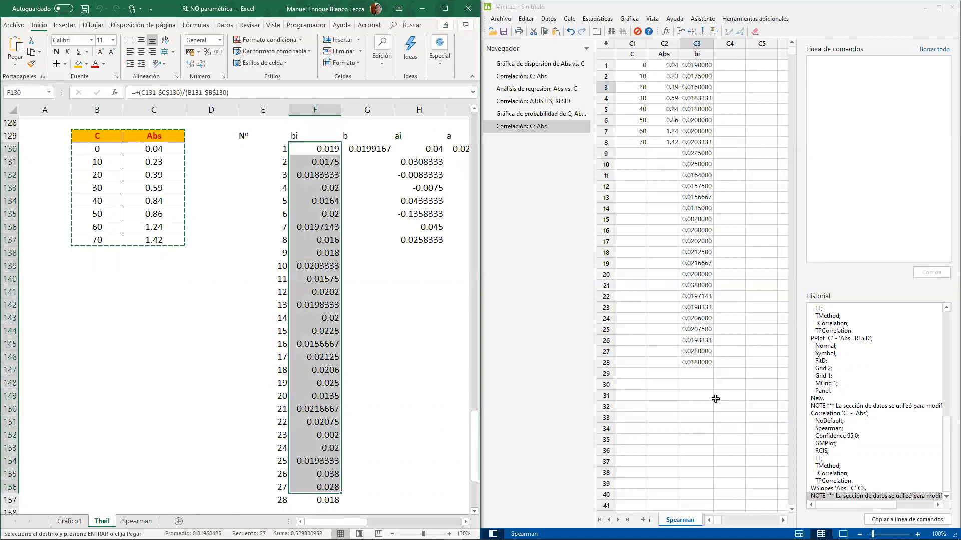
- Name column C4 of the Minitab worksheet "pendiente"
click(731, 58)
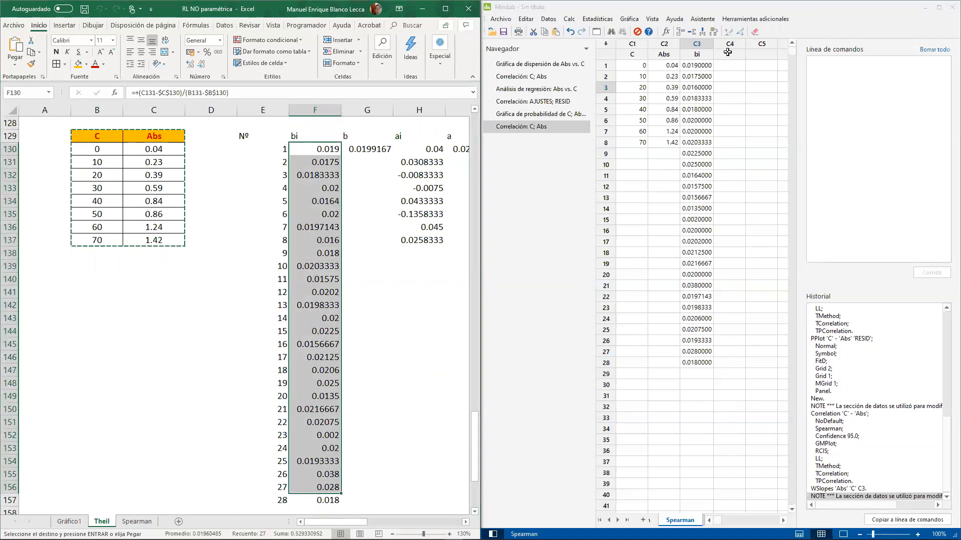
click(734, 56)
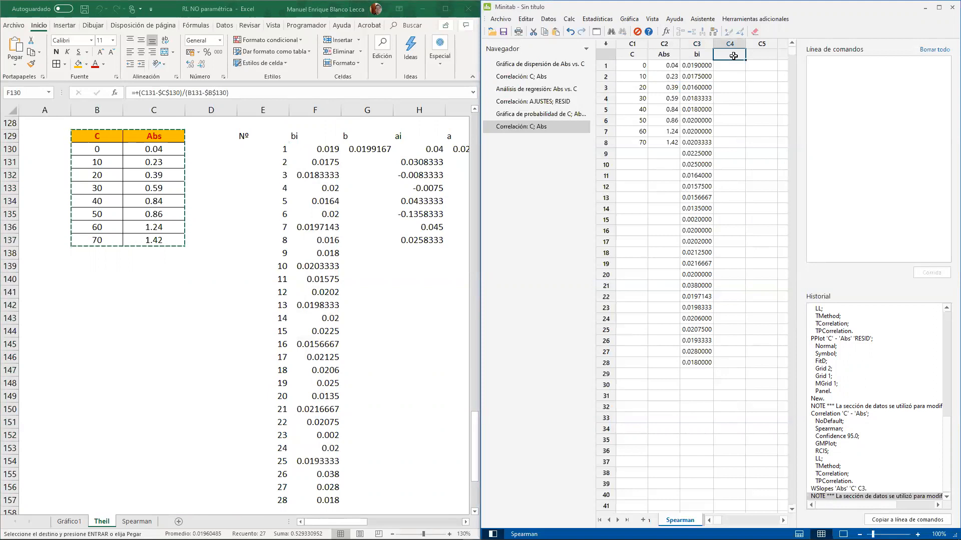
text(b)
text(endient)
key(Return)
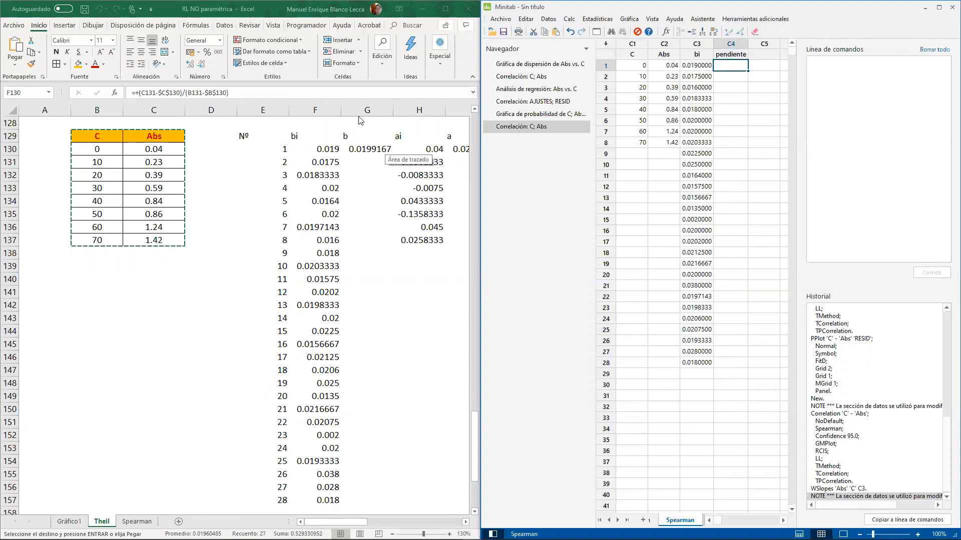
- Use the calculator to store MEDIAN('bi') in the pendiente column
click(569, 19)
click(593, 30)
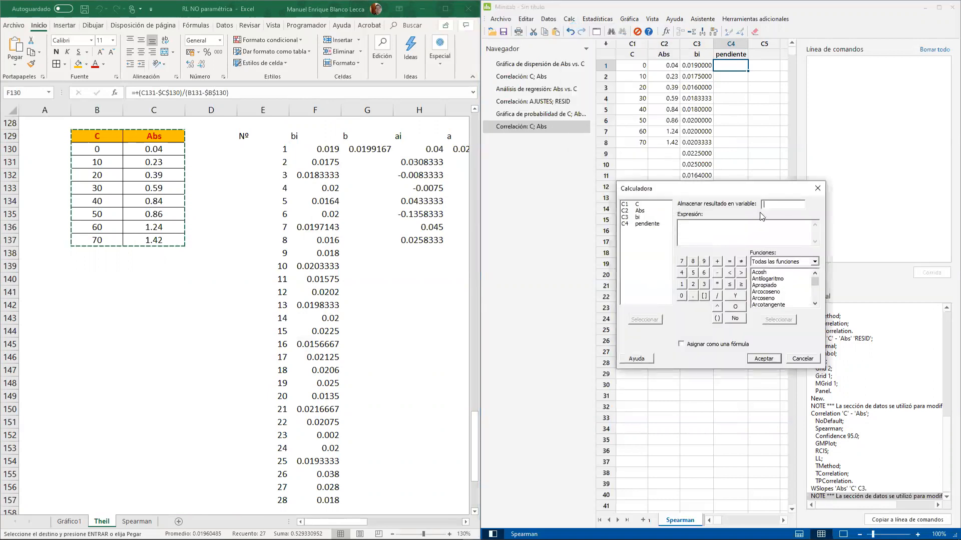
double_click(657, 225)
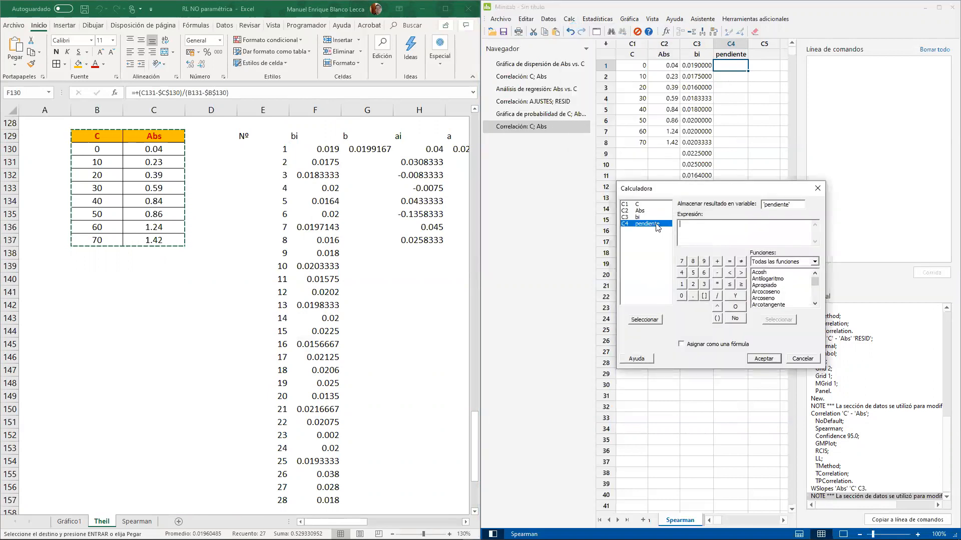
click(771, 299)
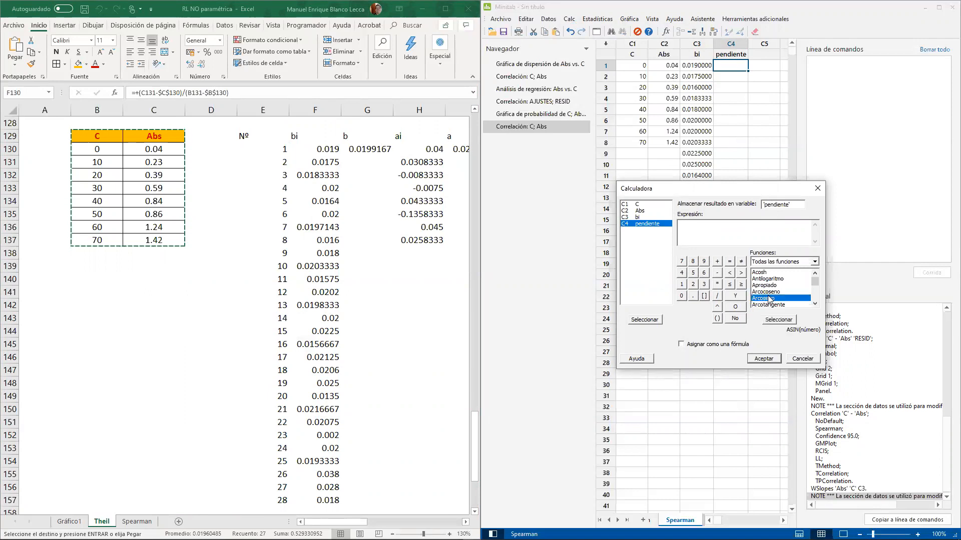
key(e)
scroll(769, 299, down, 6)
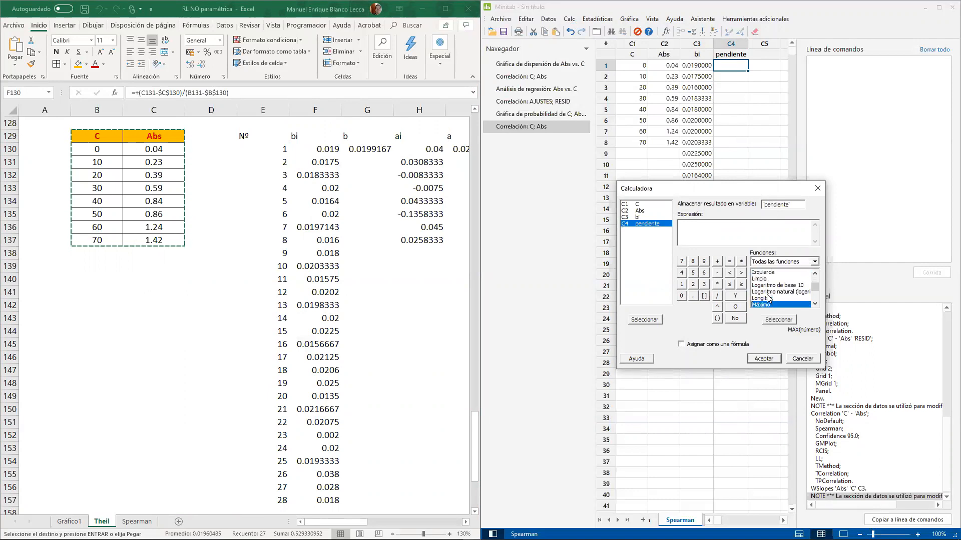
click(777, 299)
double_click(777, 299)
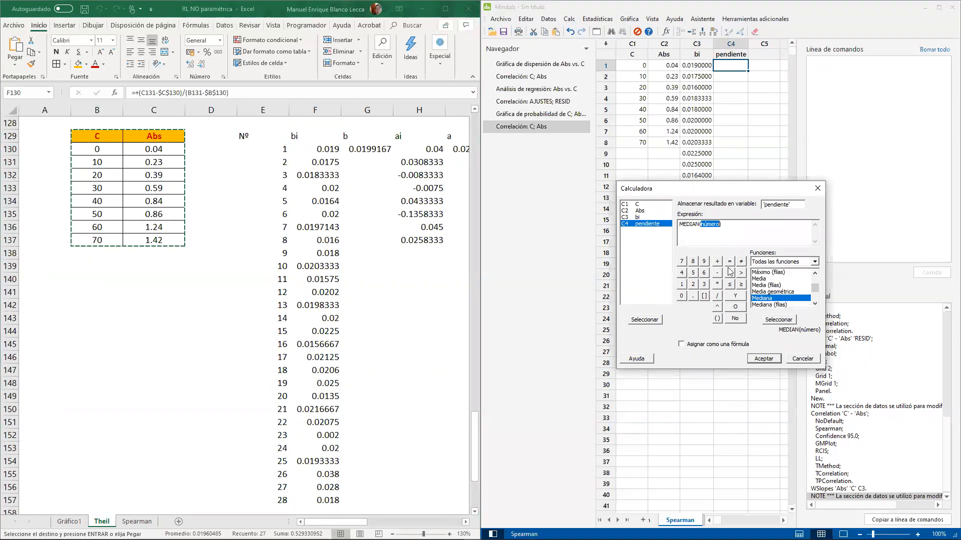
double_click(643, 218)
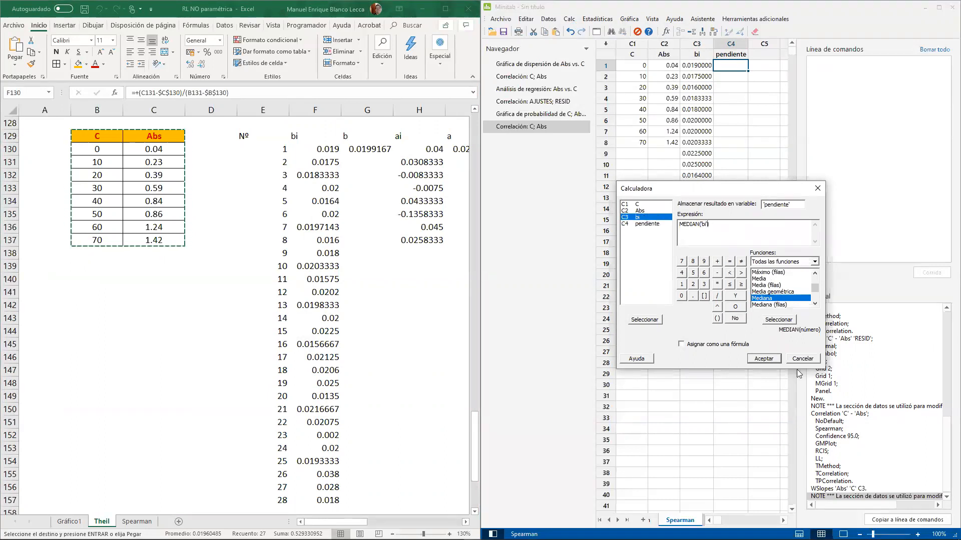
click(764, 358)
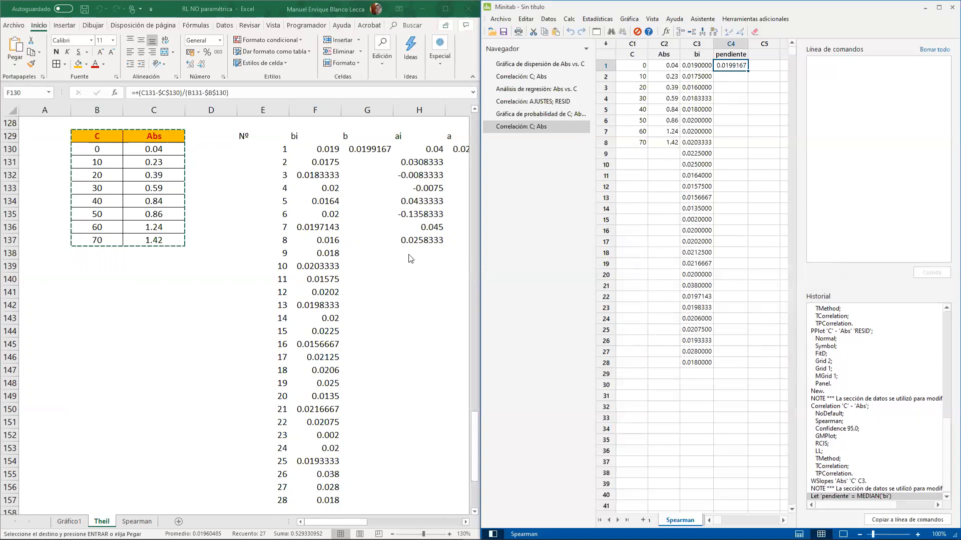
- Check the median formula for b in Excel and view the ai and a columns, returning to Minitab
click(372, 150)
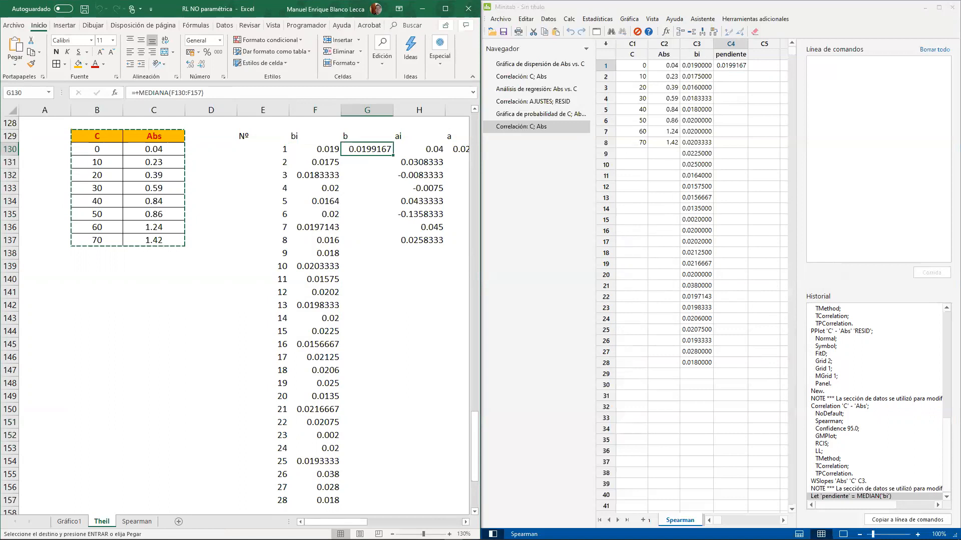
click(466, 522)
click(467, 522)
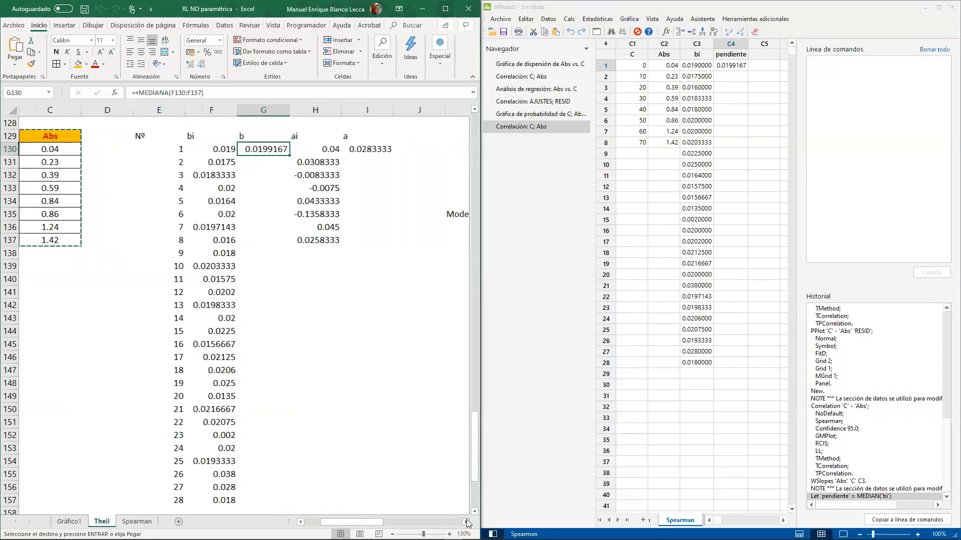
click(466, 522)
click(353, 409)
click(751, 155)
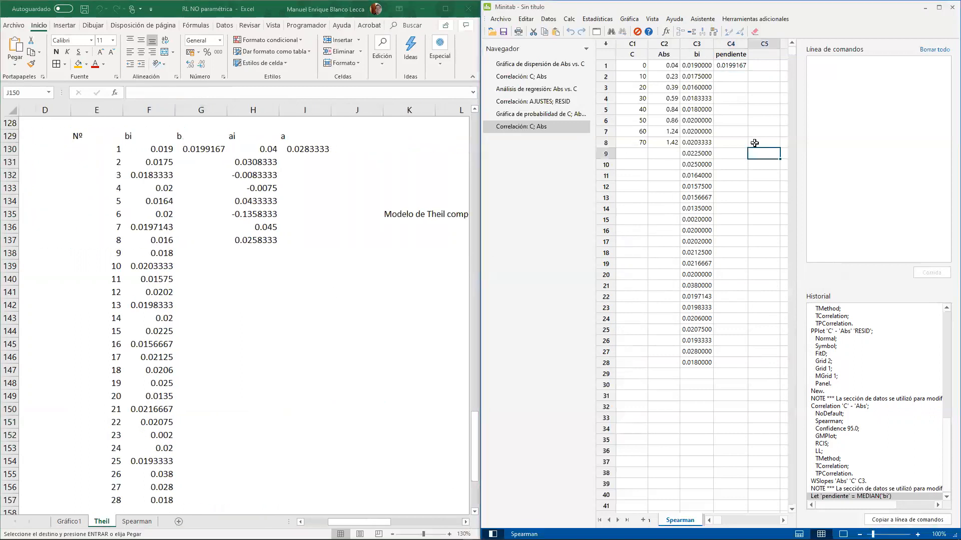
- Hide Minitab's command line and history display to make room for more worksheet columns
click(755, 55)
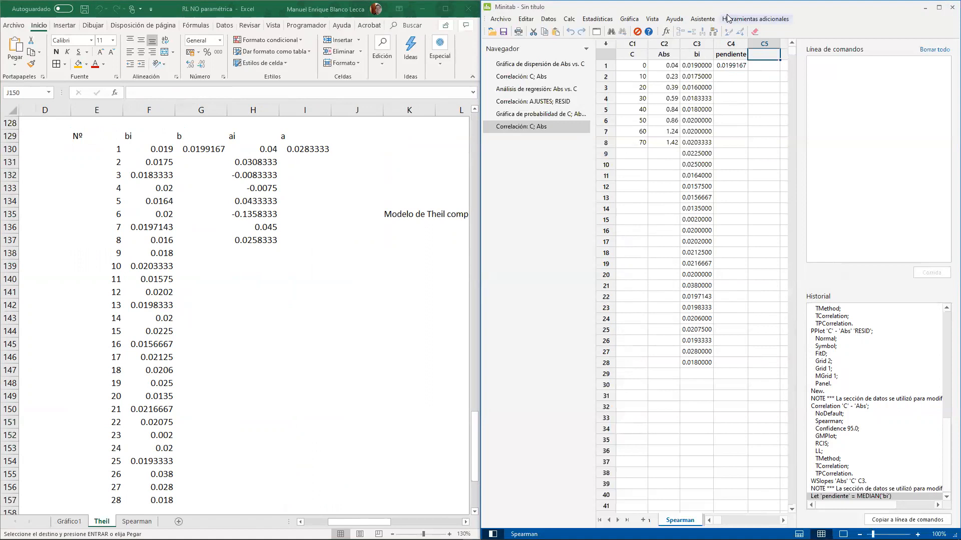
click(652, 19)
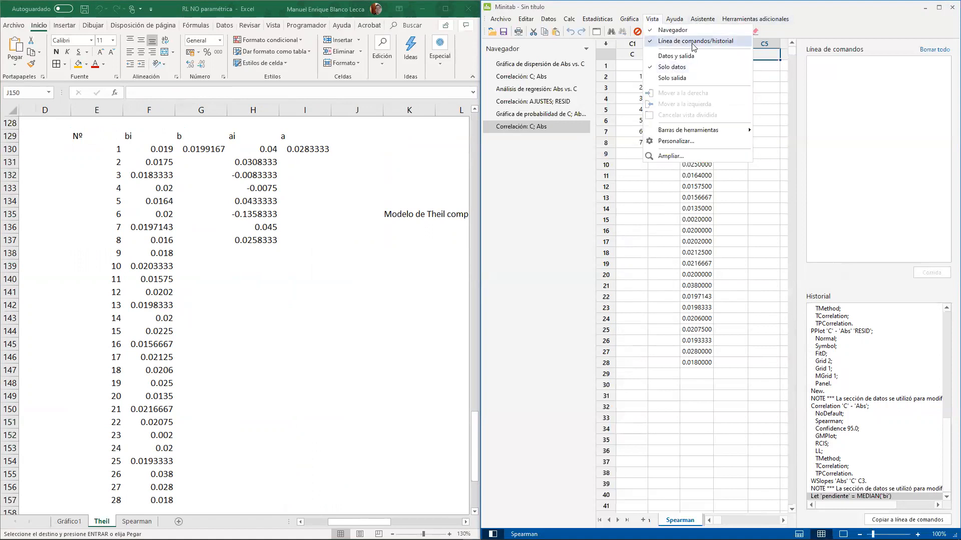
click(693, 41)
click(728, 99)
click(759, 55)
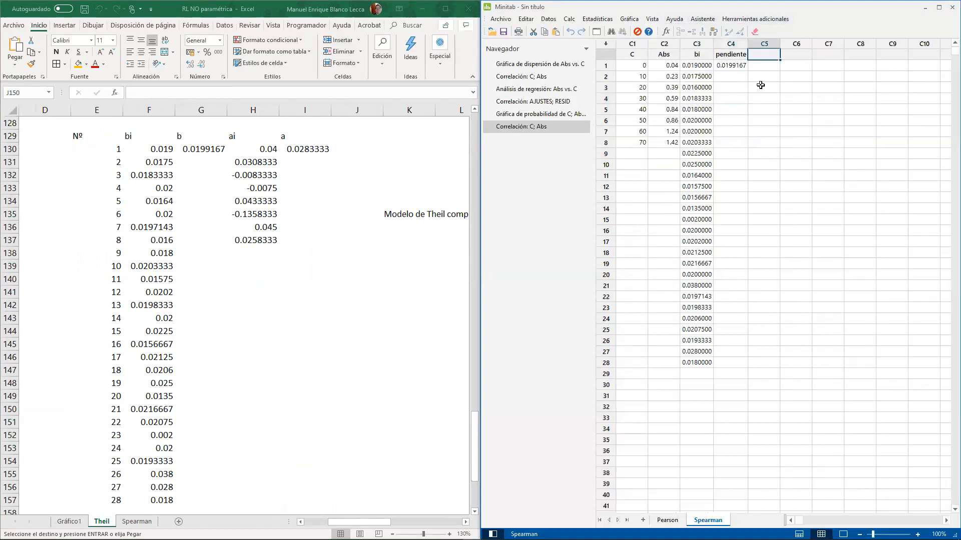
- Name column C5 of the Minitab worksheet "ai"
drag(671, 65, 608, 143)
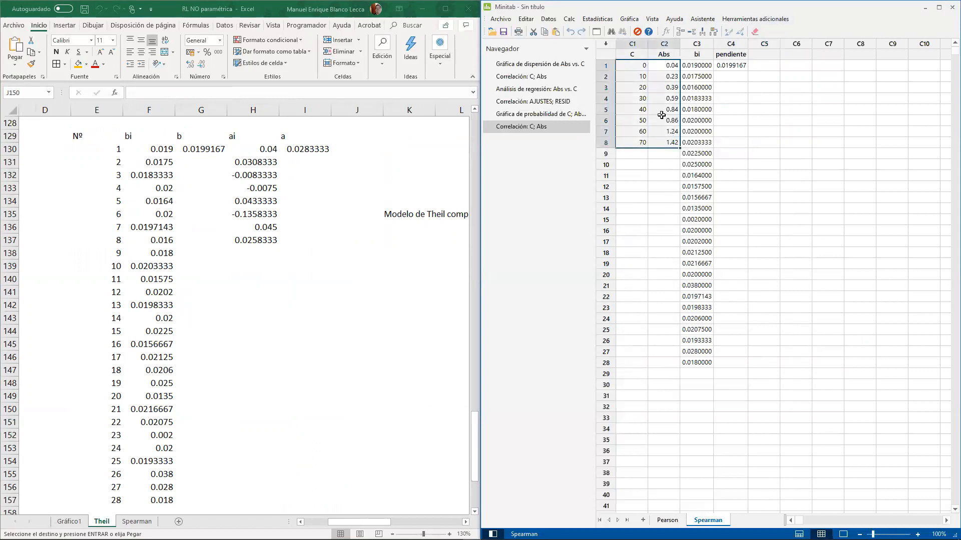
click(764, 64)
click(770, 58)
text(ai)
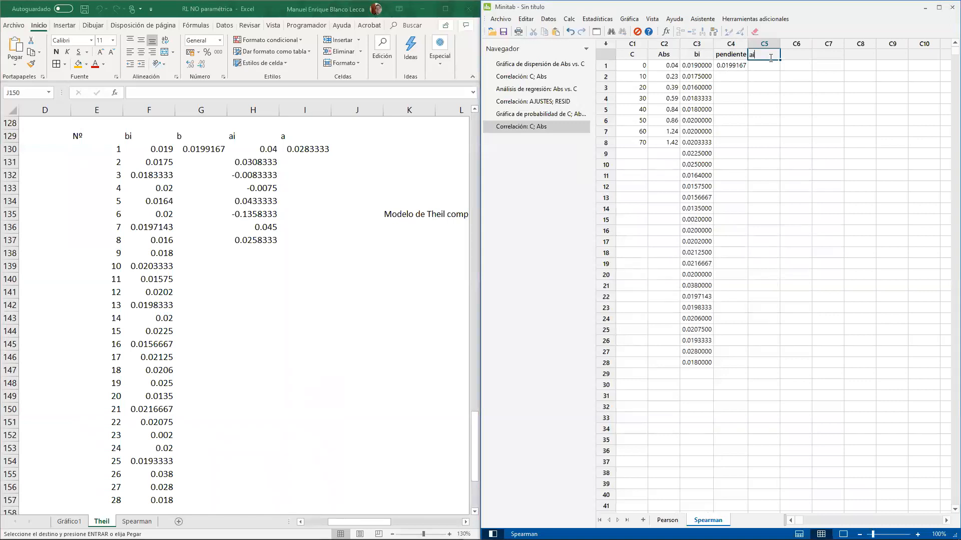
key(Return)
- Use the calculator to store 'Abs'-'pendiente'*'C' in the ai column
drag(703, 363, 661, 65)
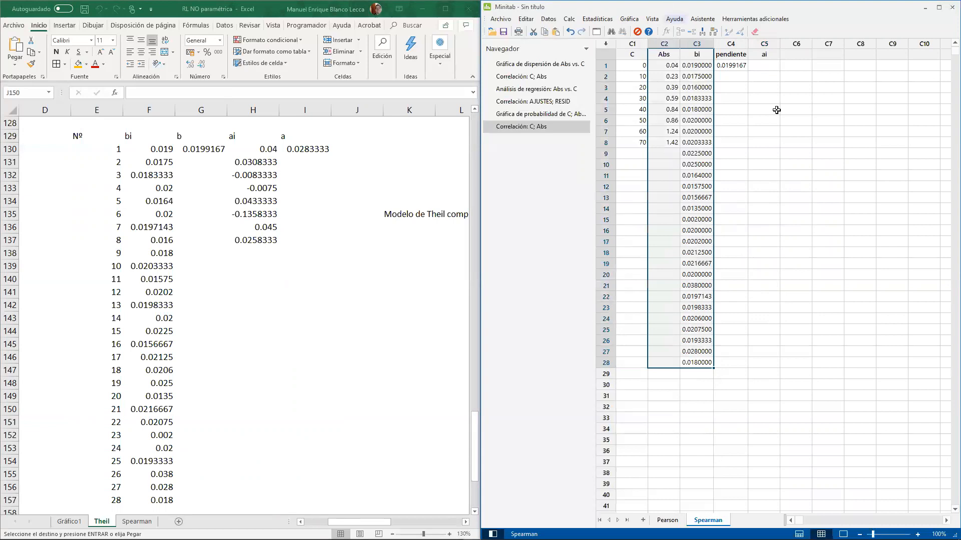
click(804, 126)
click(764, 65)
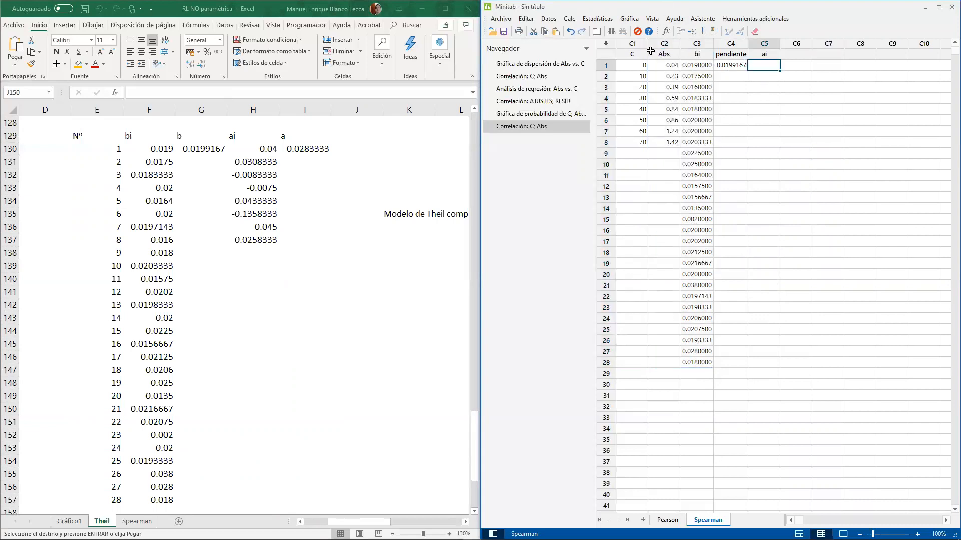
click(569, 19)
click(583, 31)
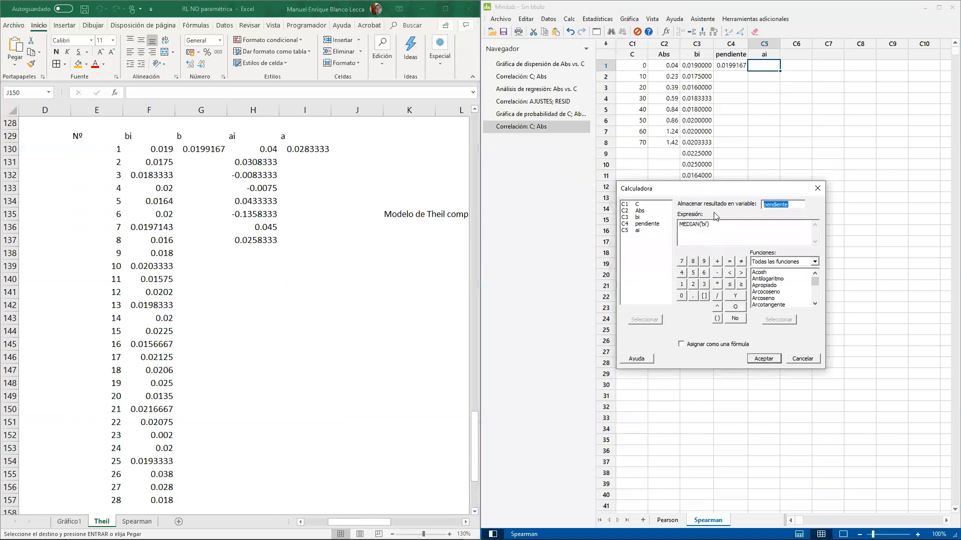
double_click(649, 230)
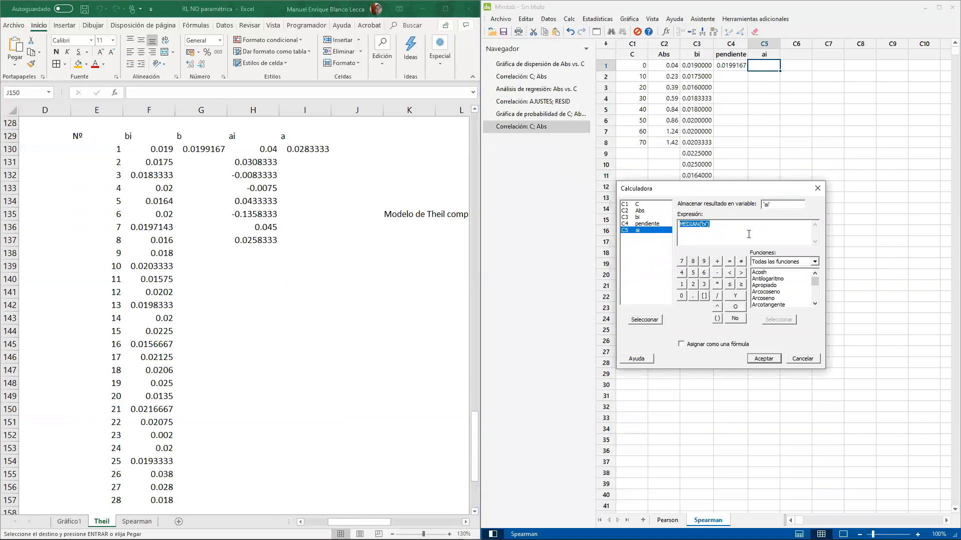
key(BackSpace)
double_click(640, 211)
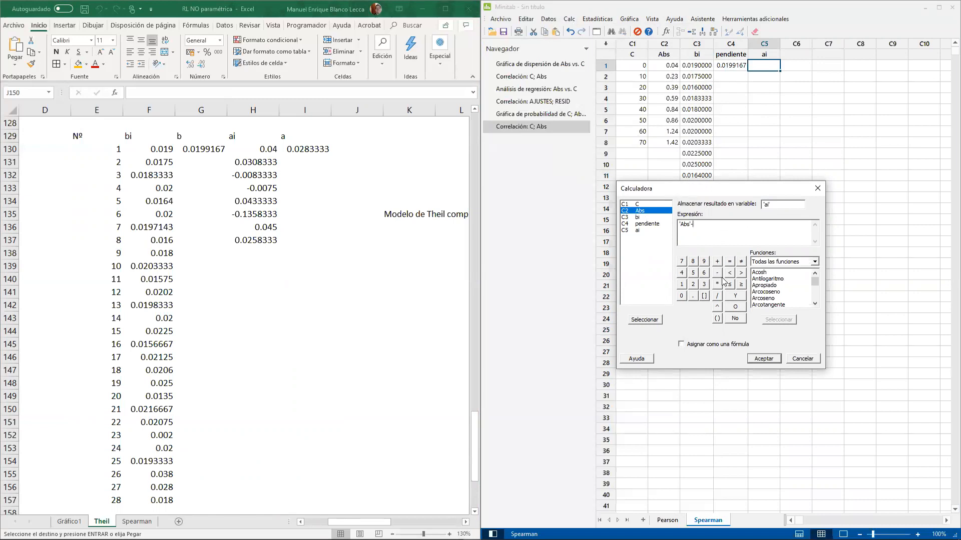
double_click(642, 225)
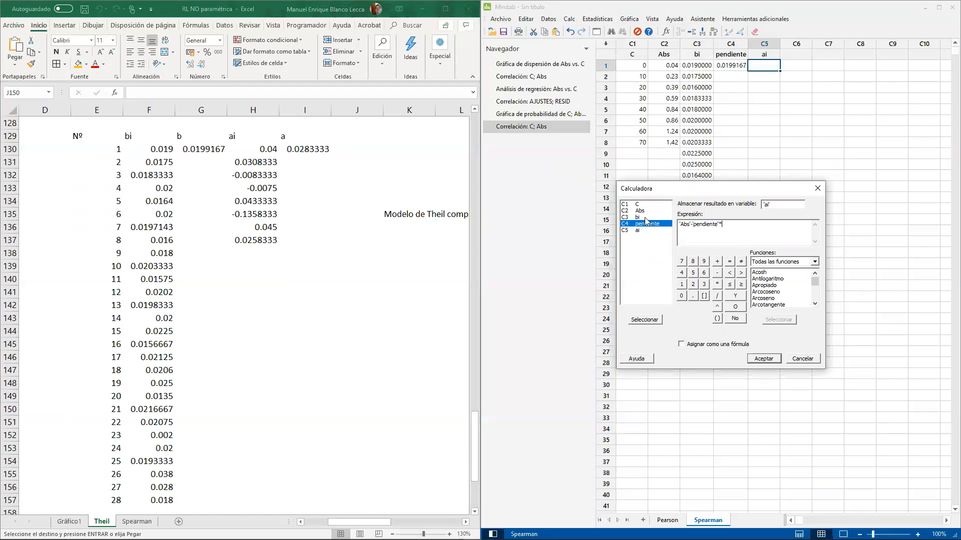
click(642, 210)
double_click(659, 204)
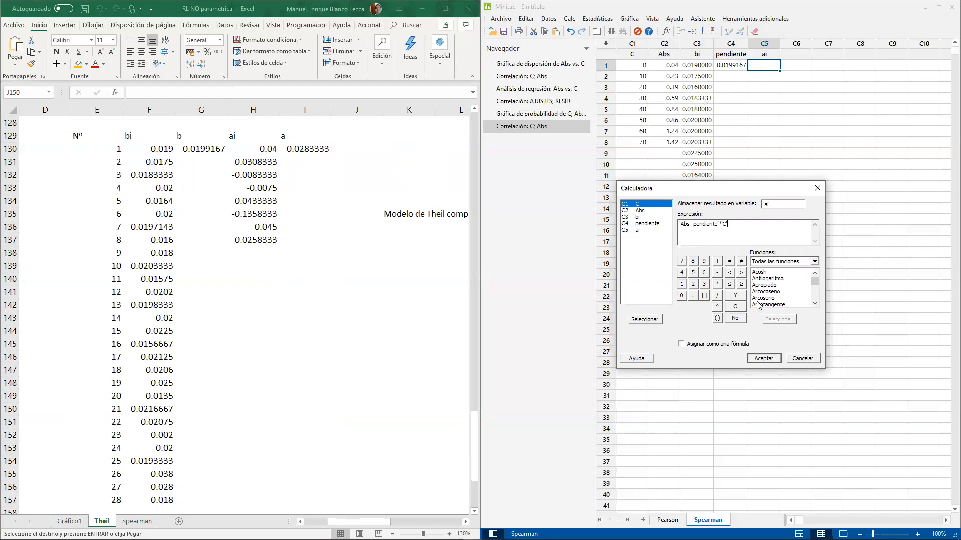
click(764, 358)
- Check the ai formula in Excel cell H131 against the Minitab ai column, returning to Minitab
click(305, 181)
click(254, 163)
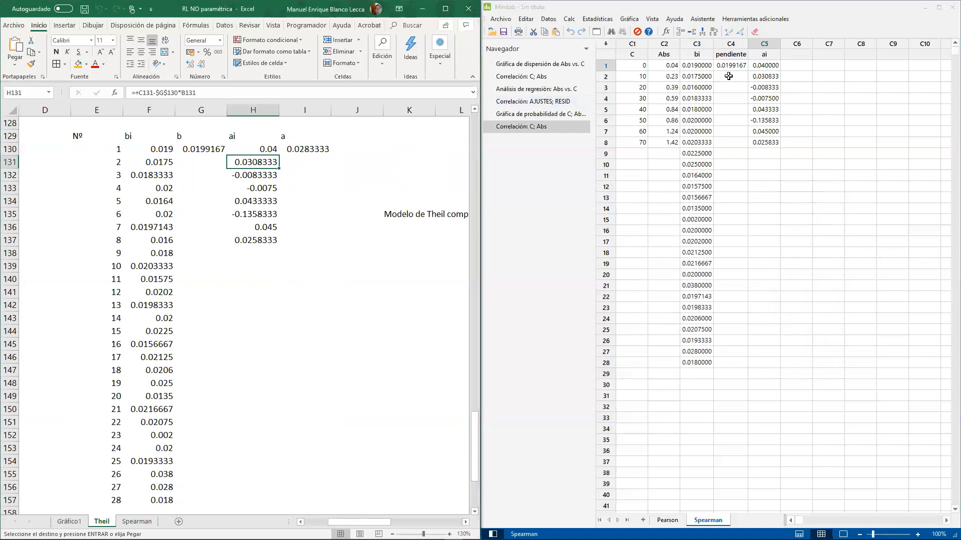
click(764, 66)
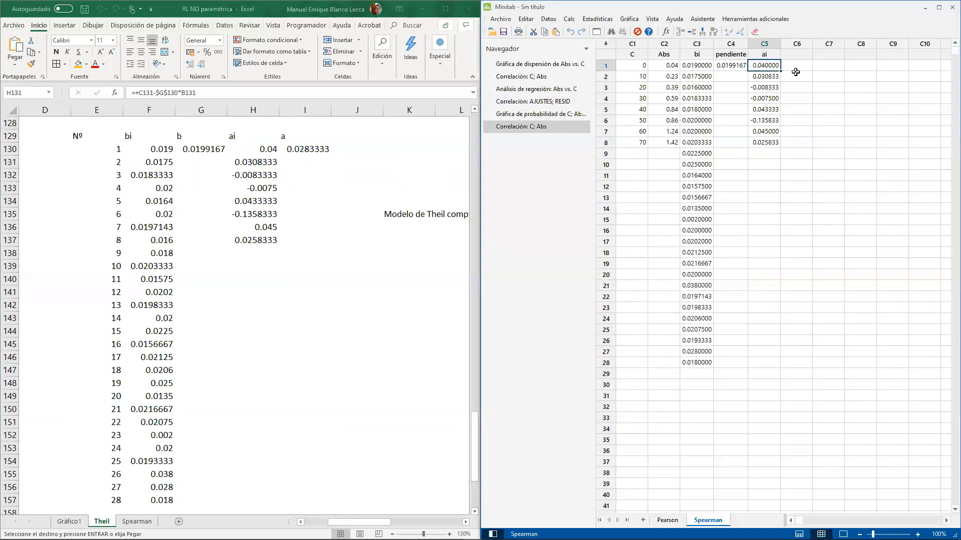
- Name column C6 of the Minitab worksheet "intercepción"
click(795, 73)
click(797, 56)
text(int)
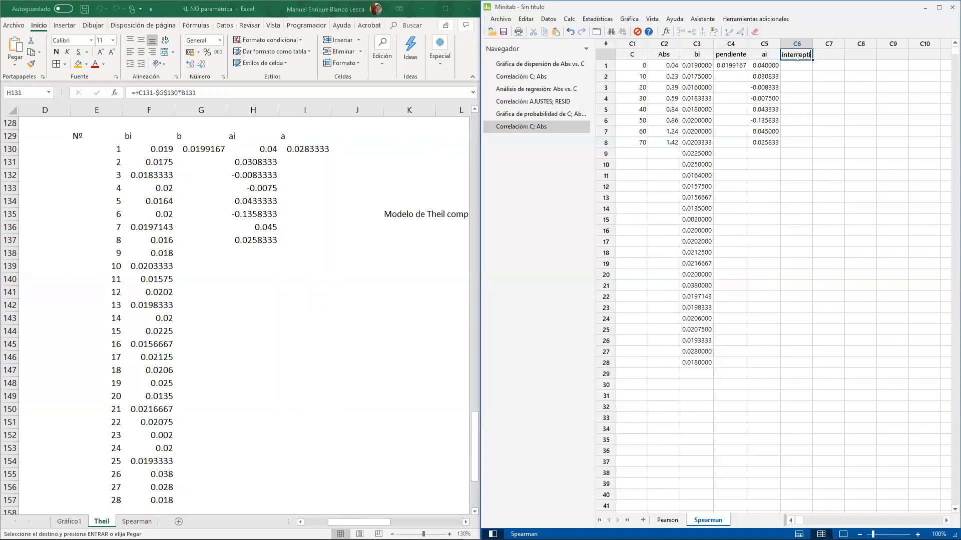
text(ercepción)
key(Return)
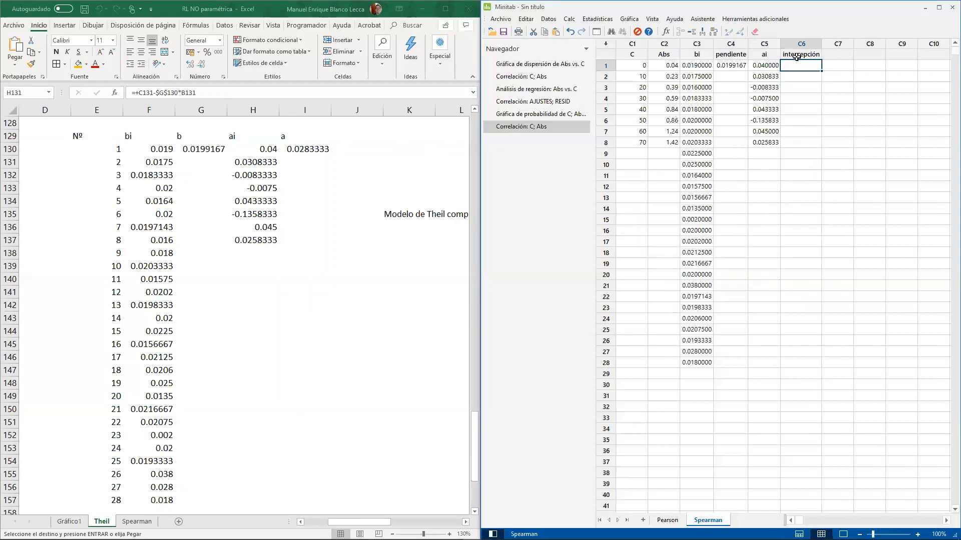
- Open the calculator, set intercepción as the result variable and highlight the Mediana function
click(570, 19)
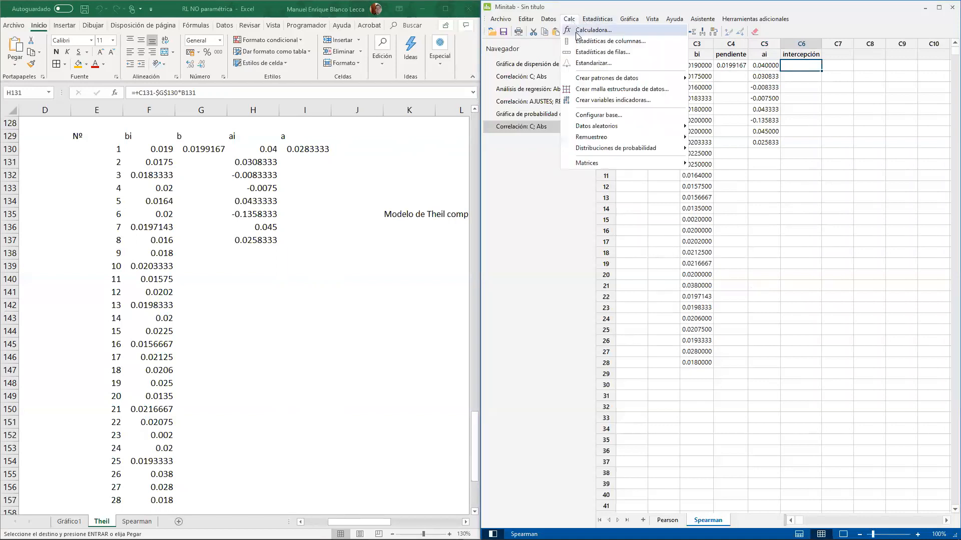
click(583, 29)
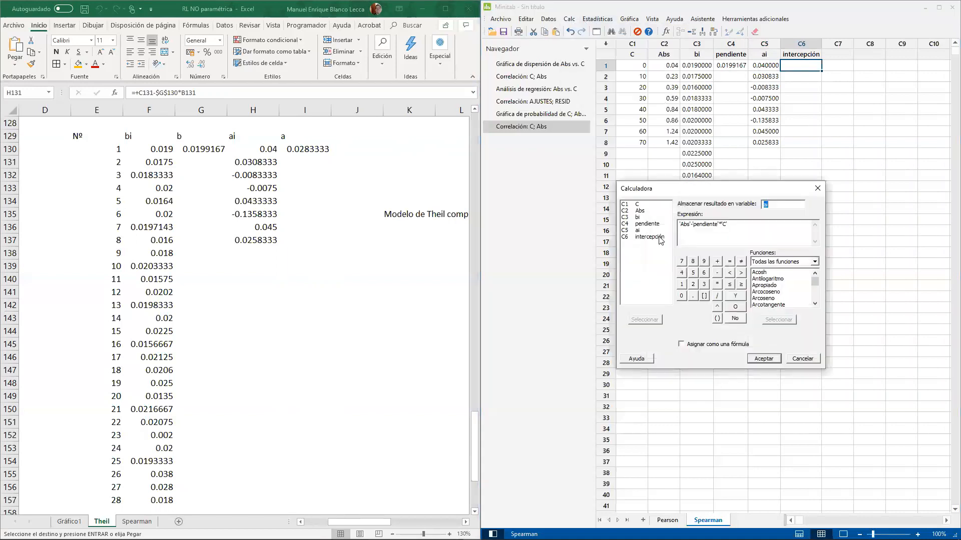
double_click(659, 237)
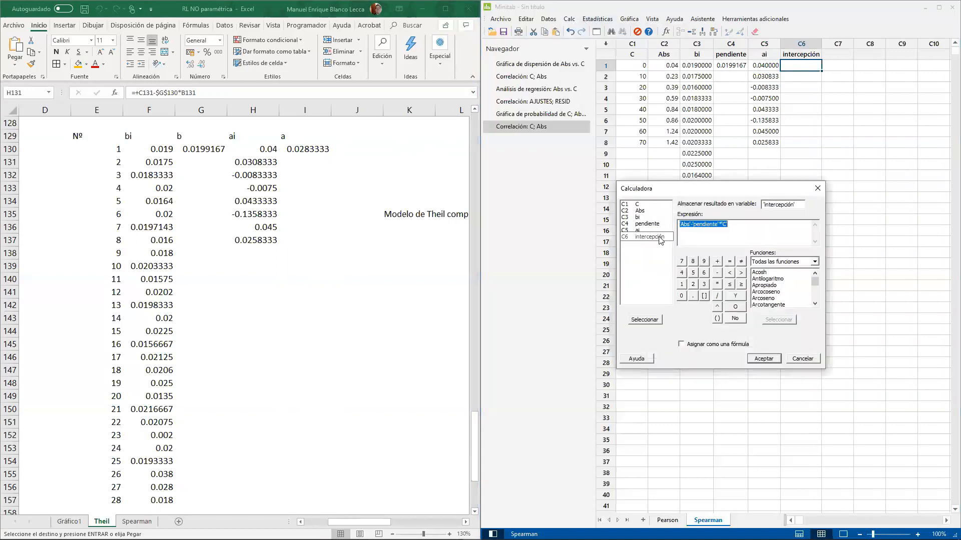
click(759, 275)
key(m)
key(m)
key(m)
key(m)
key(m)
key(m)
key(m)
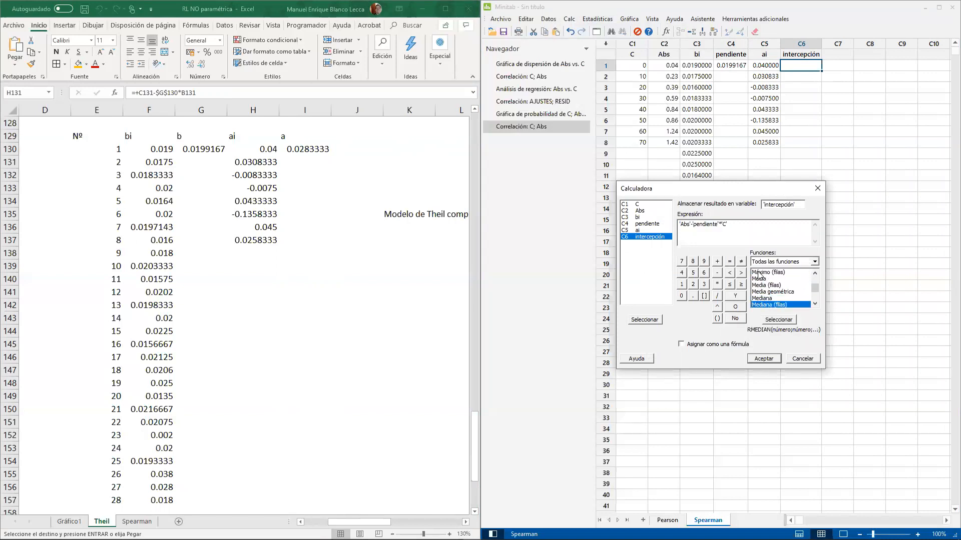
key(Up)
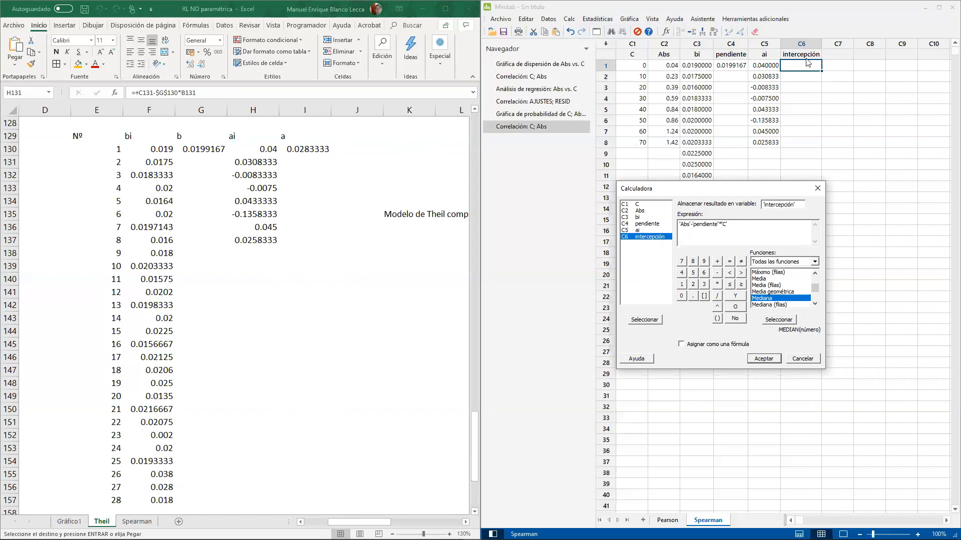
- Enter 'ai' as the calculator expression, assign it as a formula and store it in the intercepción column
double_click(646, 230)
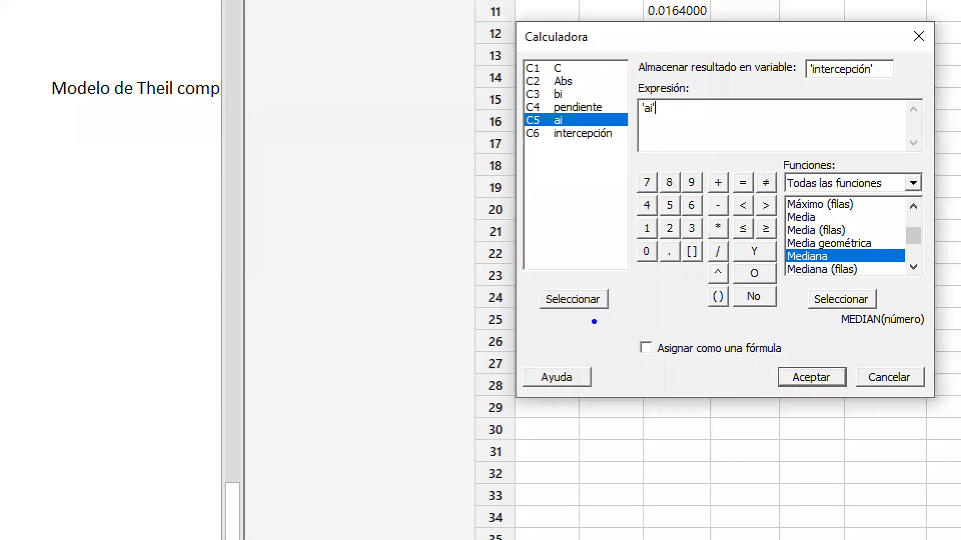
drag(590, 319, 806, 381)
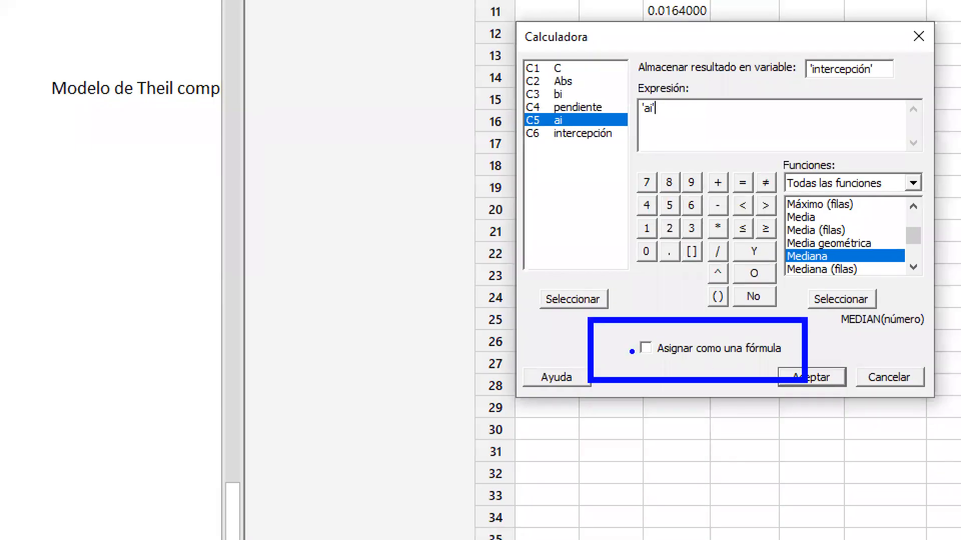
drag(629, 341, 670, 306)
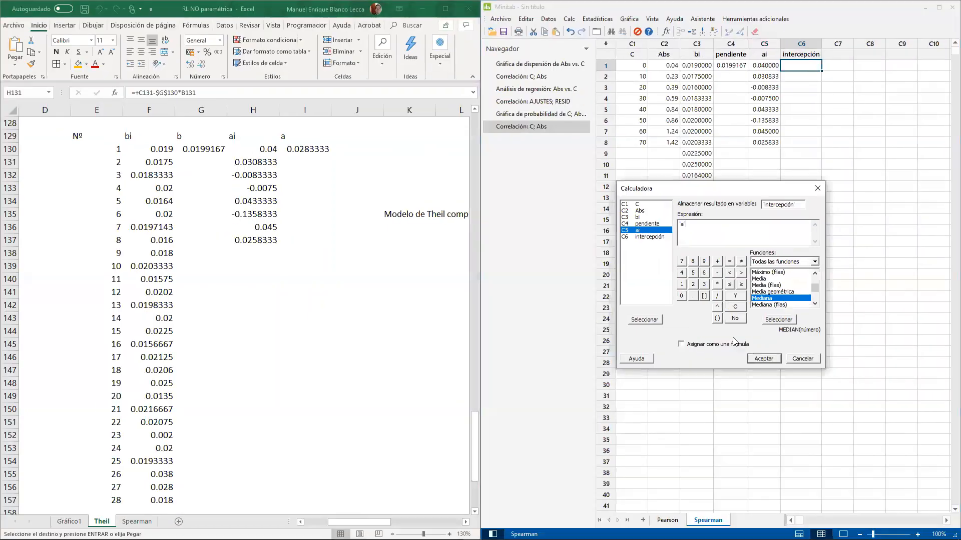
click(753, 358)
click(809, 186)
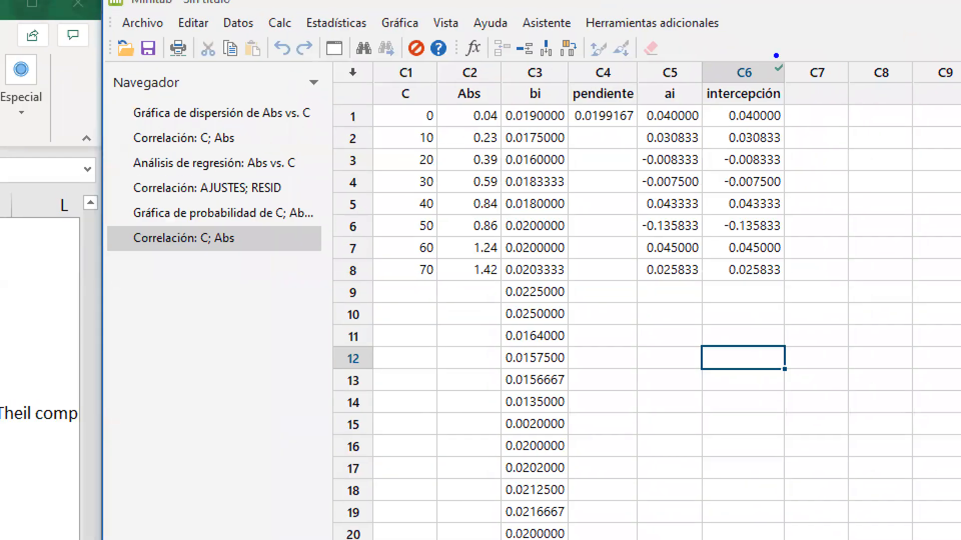
drag(730, 37, 806, 106)
drag(779, 68, 878, 282)
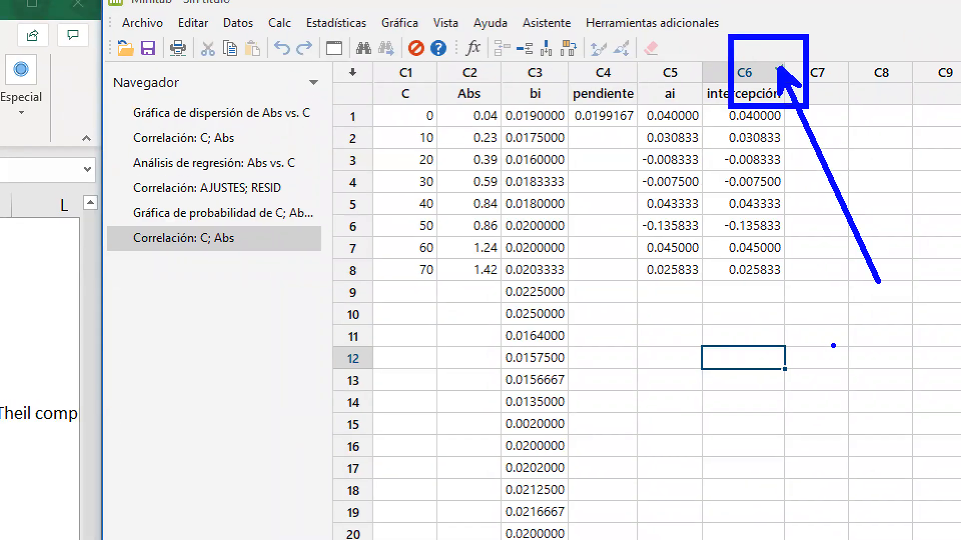
text(formula)
key(Return)
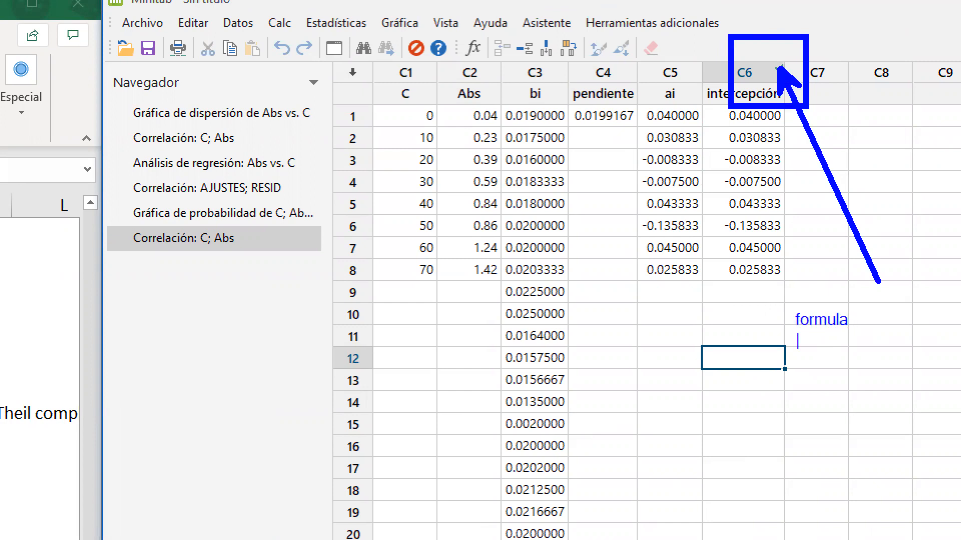
key(Escape)
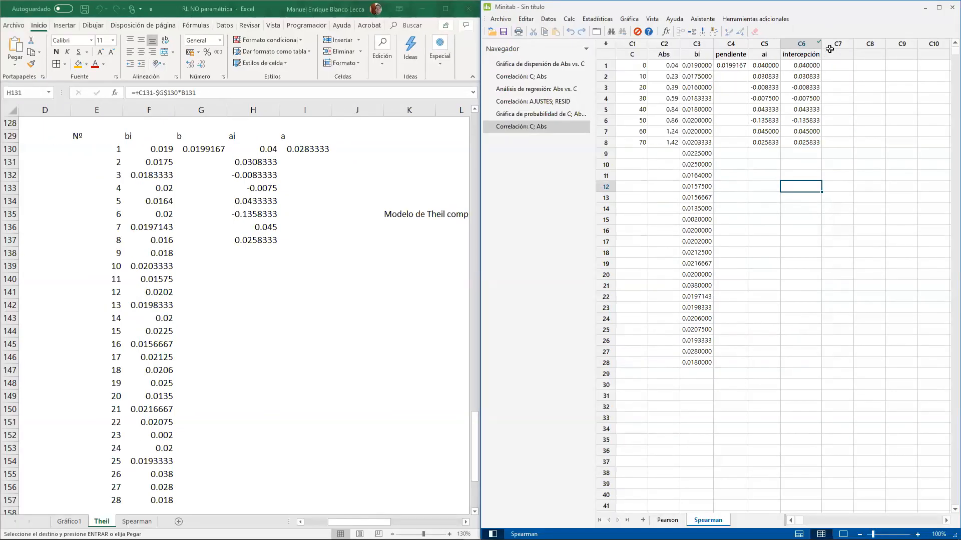
- Inspect the formula assigned to the intercepción column and the formula assignment dialog for empty column C7, changing neither
click(816, 84)
click(809, 66)
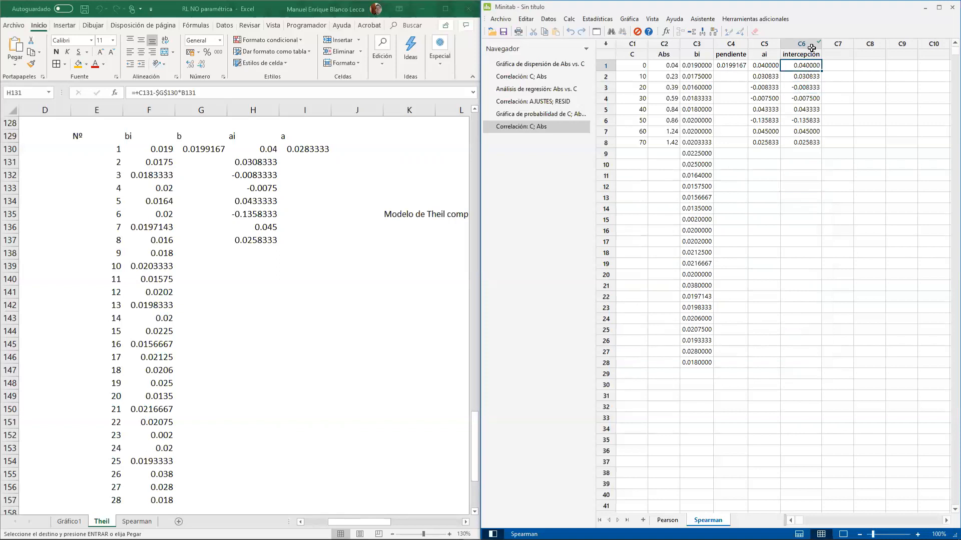
click(812, 43)
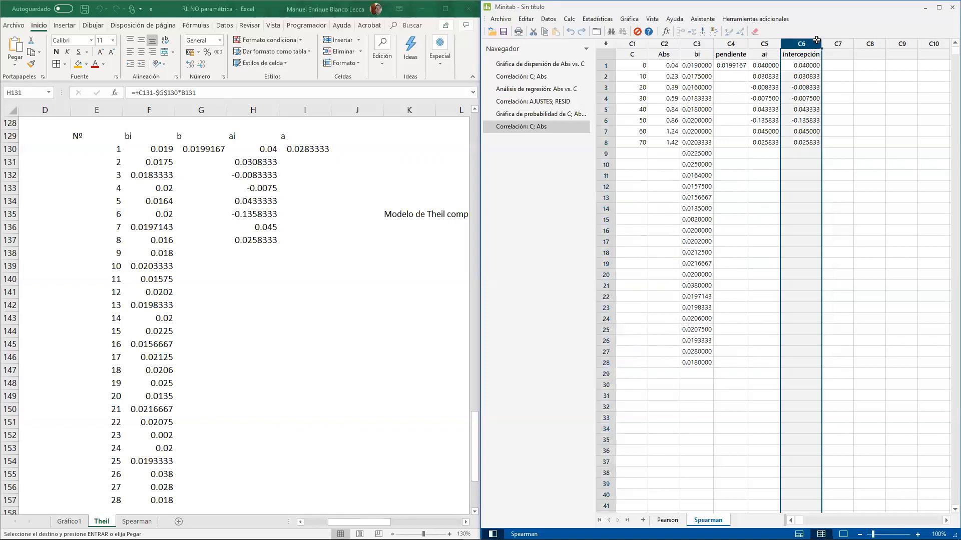
click(812, 79)
click(819, 45)
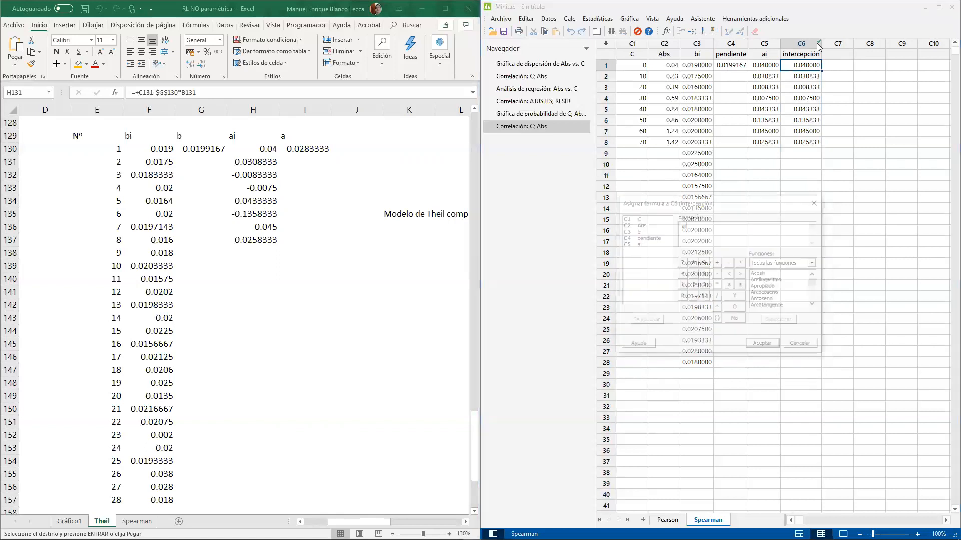
key(Escape)
click(827, 84)
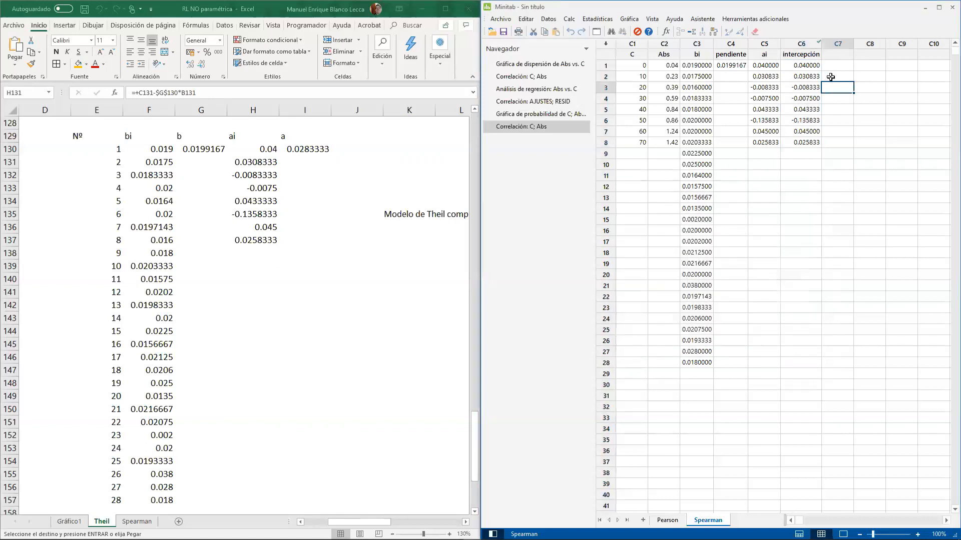
click(829, 59)
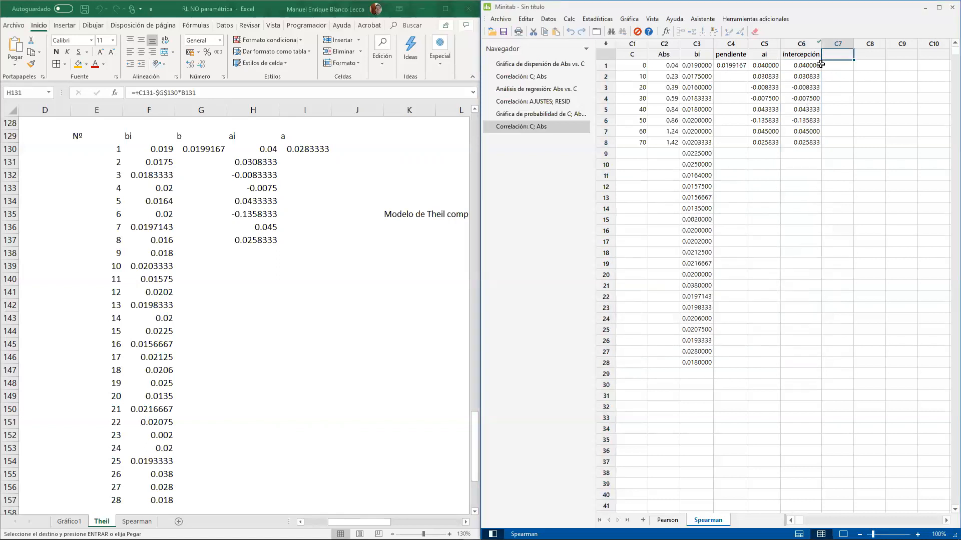
click(597, 36)
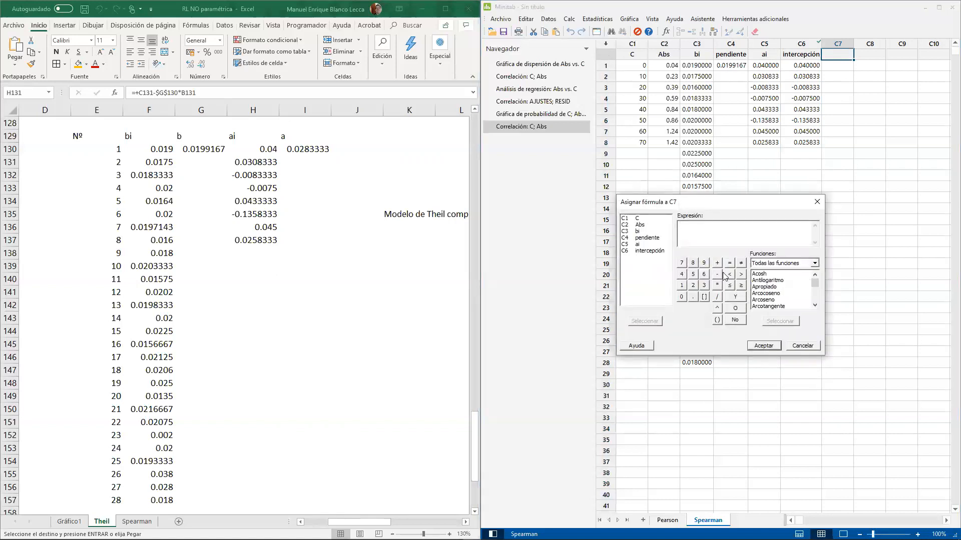
key(Escape)
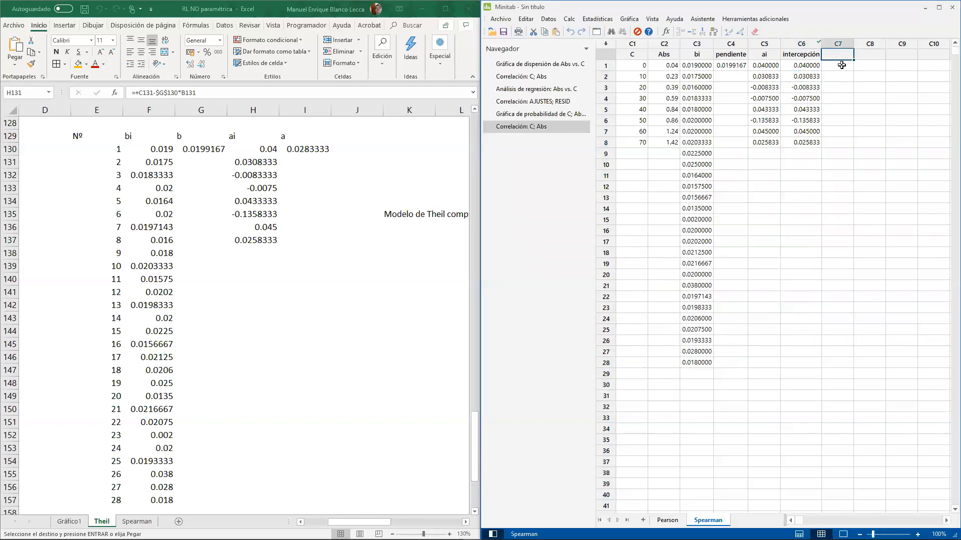
- Delete the intercepción column C6 from the Minitab worksheet
click(810, 64)
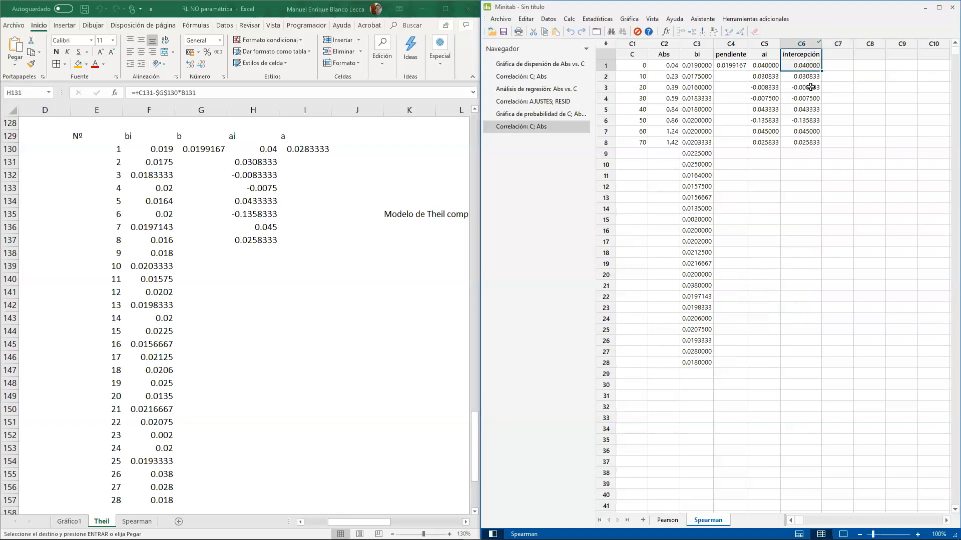
drag(809, 67, 811, 140)
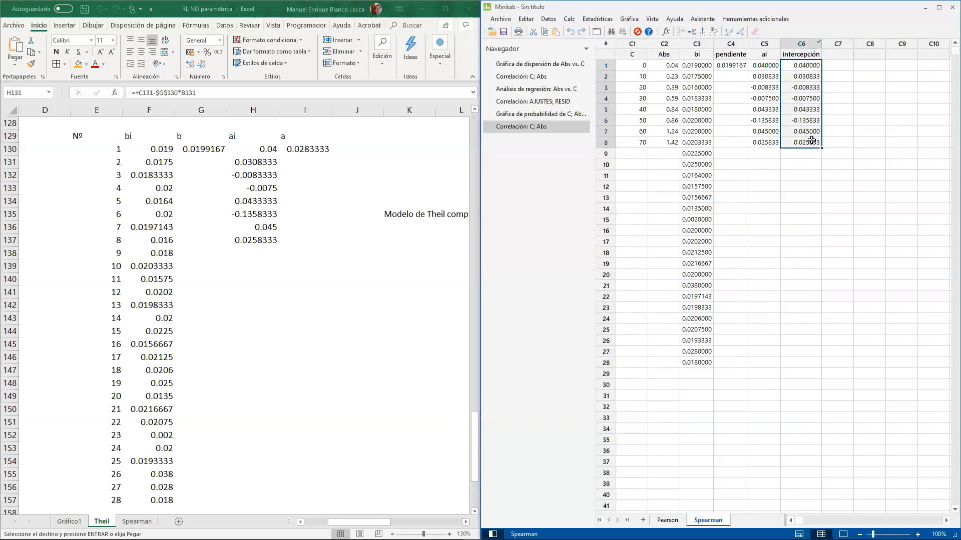
key(Delete)
right_click(803, 46)
click(803, 41)
click(803, 41)
right_click(802, 40)
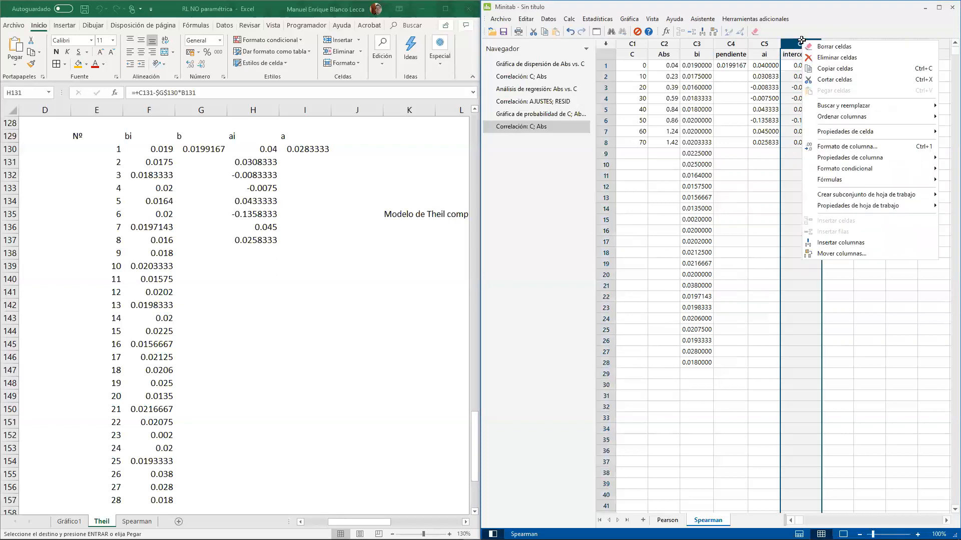
click(834, 58)
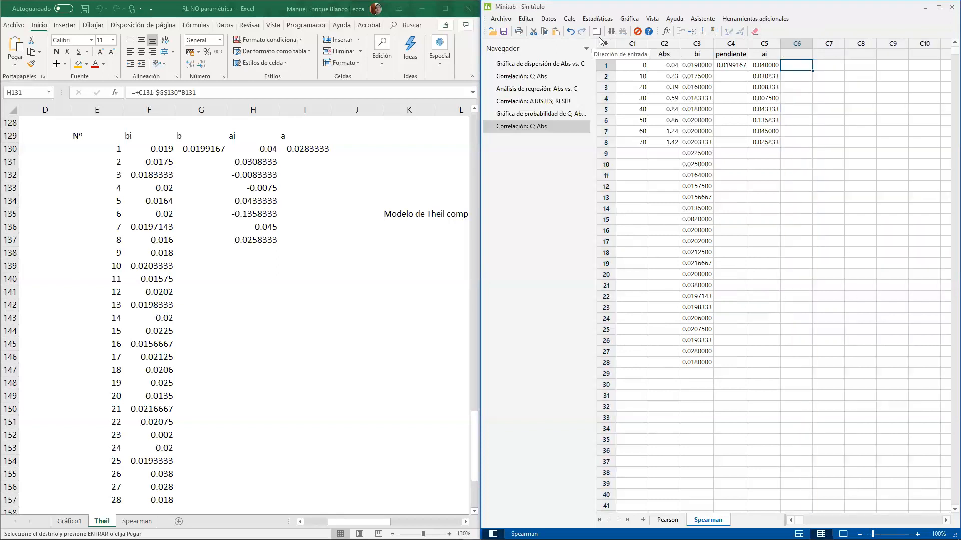
- Open the calculator and apply the Mediana function to the existing expression so it reads MEDIAN('ai')
click(569, 21)
click(591, 30)
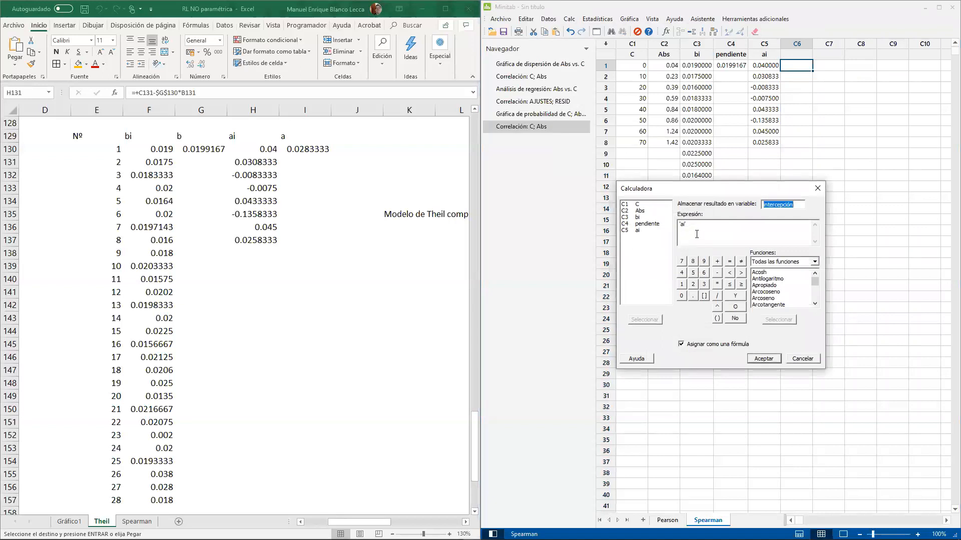
click(682, 233)
click(771, 293)
text(medi)
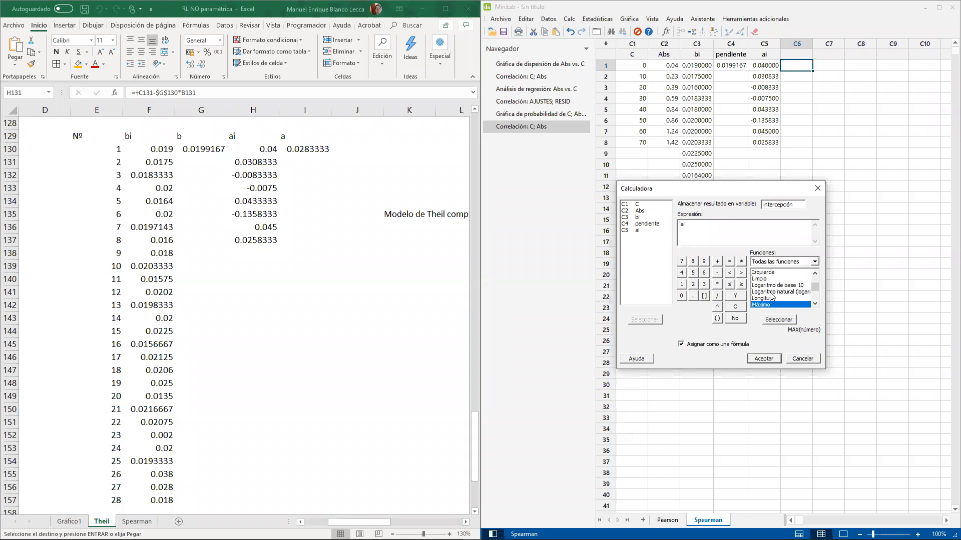
text(m)
scroll(773, 296, down, 2)
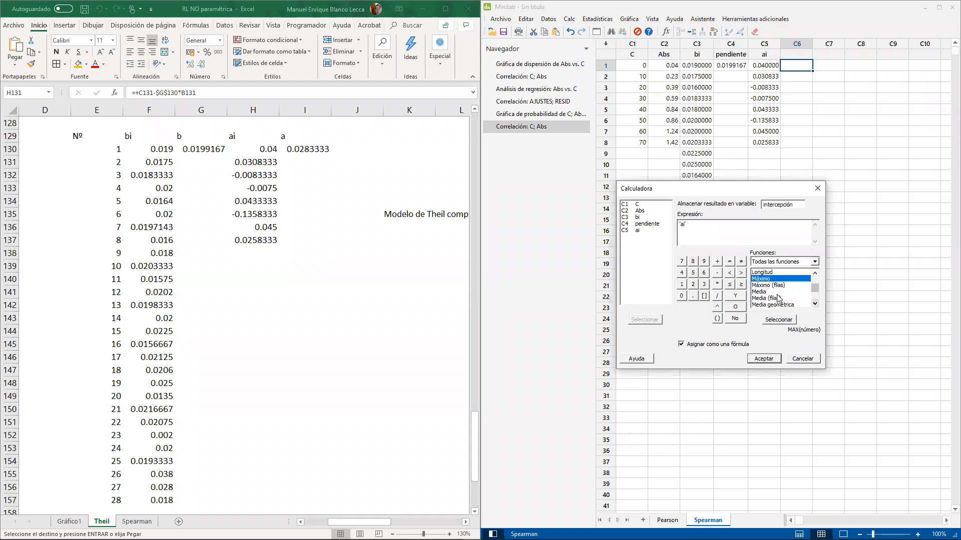
click(814, 302)
click(814, 303)
double_click(790, 299)
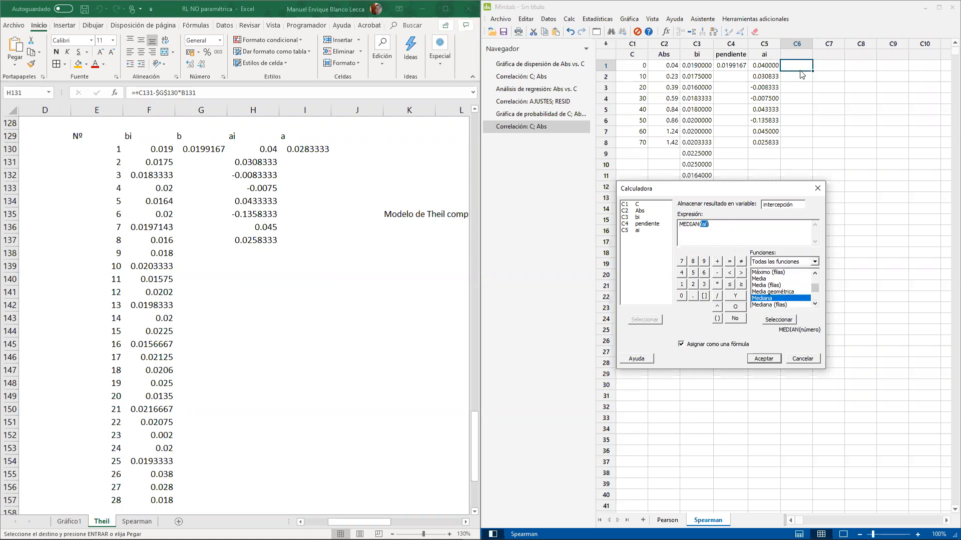
- Set C6 as the column for the calculator result and run the median calculation, keeping it assigned as a formula
text(C6)
click(773, 357)
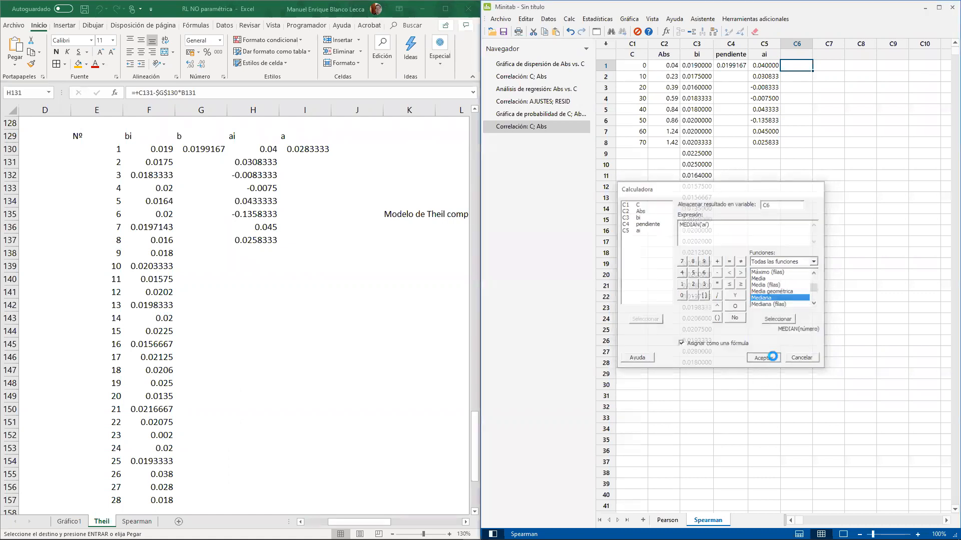
- Name column C6 Intercepcion
click(799, 55)
text(Int)
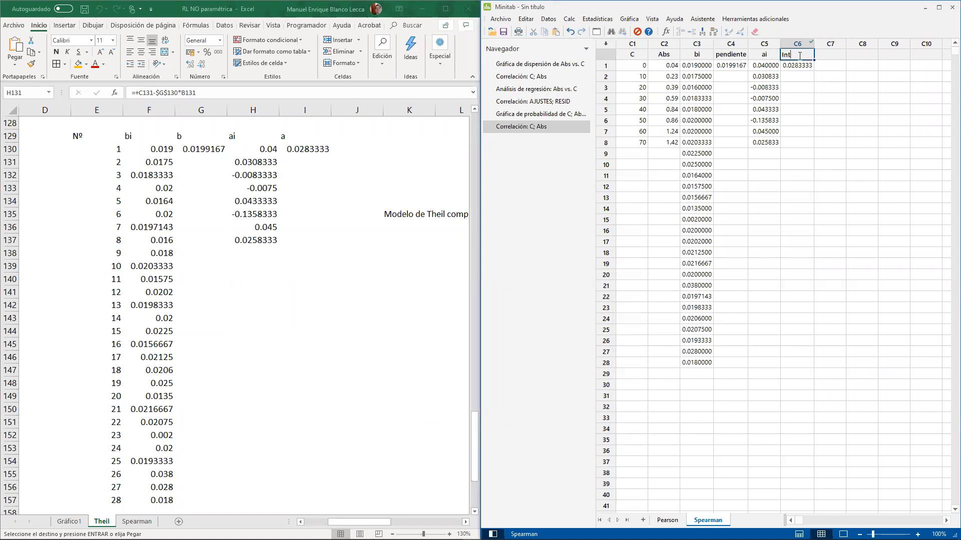
text(ercepcion)
key(Return)
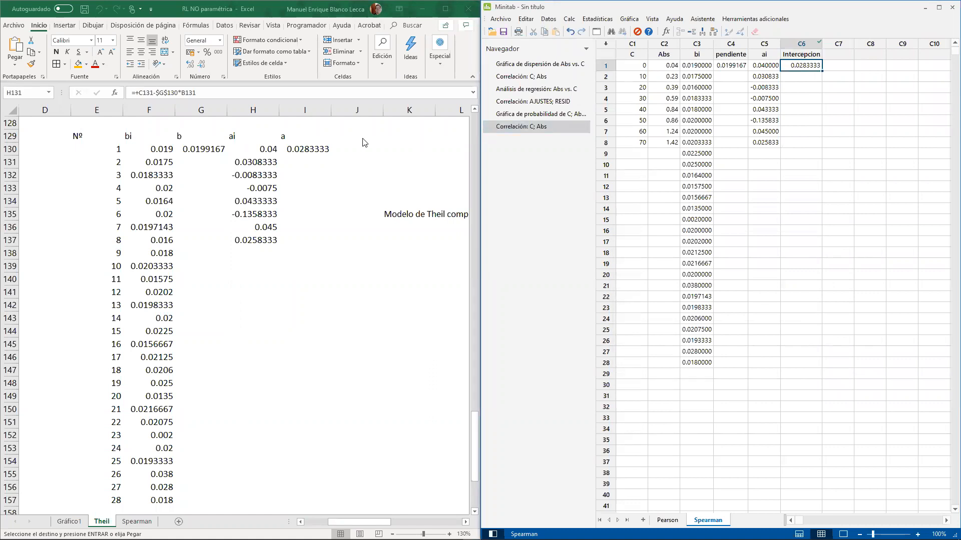
- Inspect the formula assigned to the Intercepcion column and the ai column it refers to
click(813, 109)
click(736, 70)
click(789, 69)
click(813, 46)
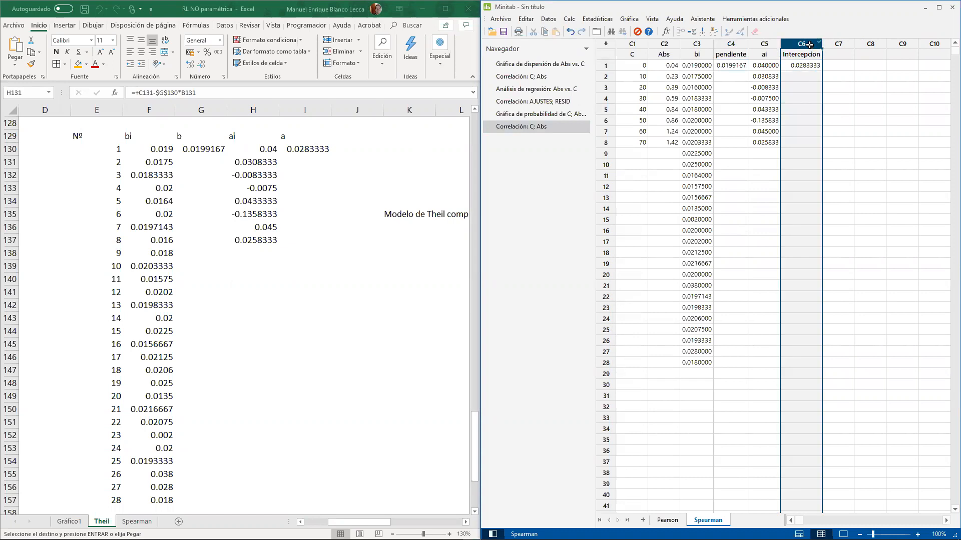
click(814, 100)
mouse_move(819, 46)
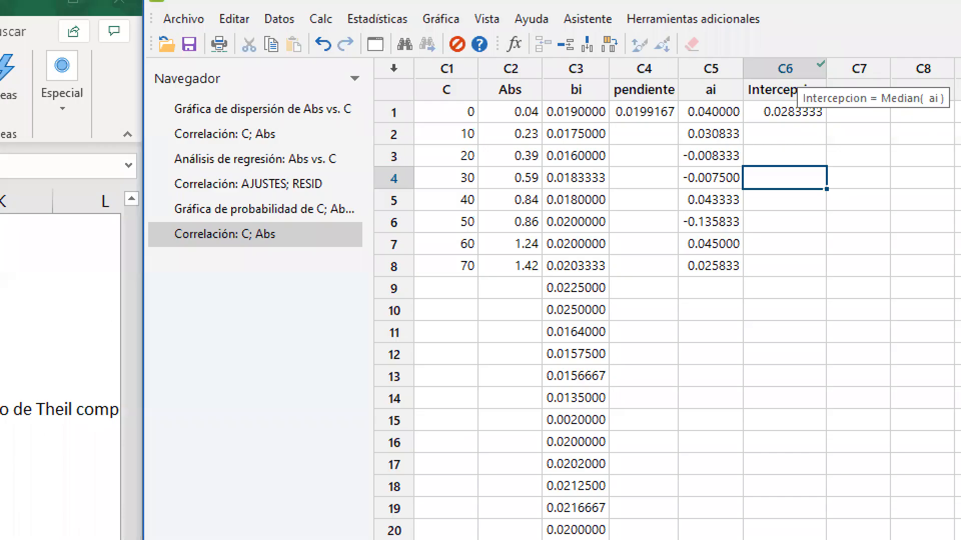
mouse_move(799, 89)
mouse_down()
mouse_move(852, 111)
mouse_move(957, 115)
mouse_move(676, 72)
mouse_move(710, 123)
mouse_move(721, 53)
mouse_move(693, 61)
mouse_up()
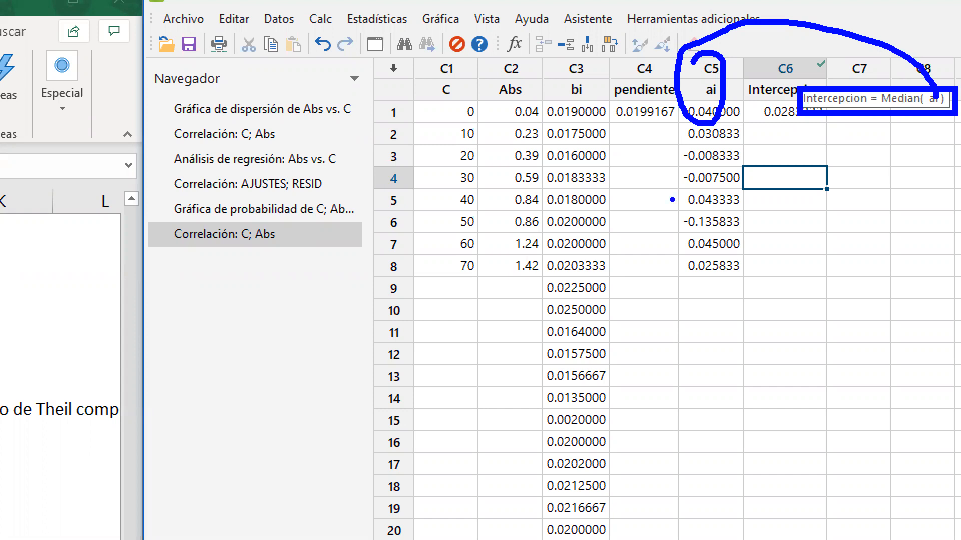
key(Escape)
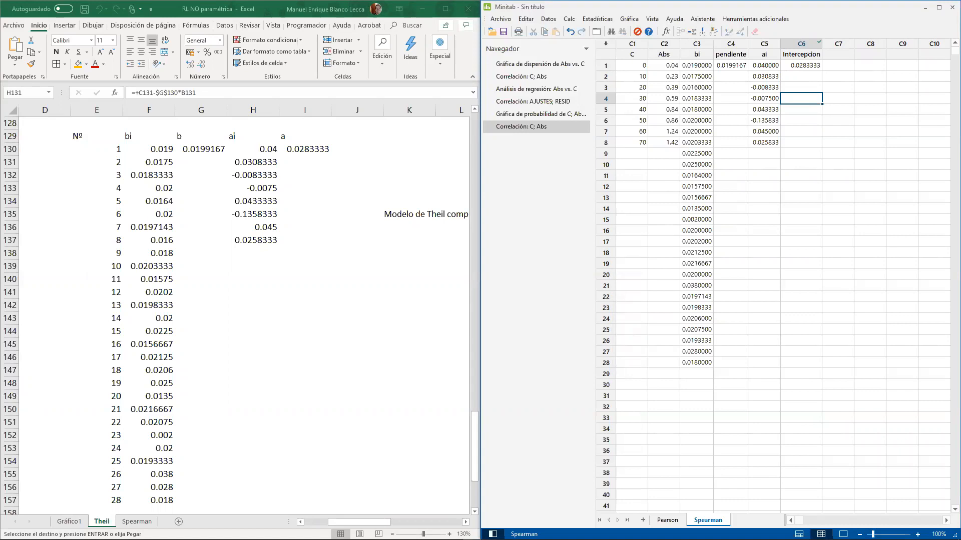